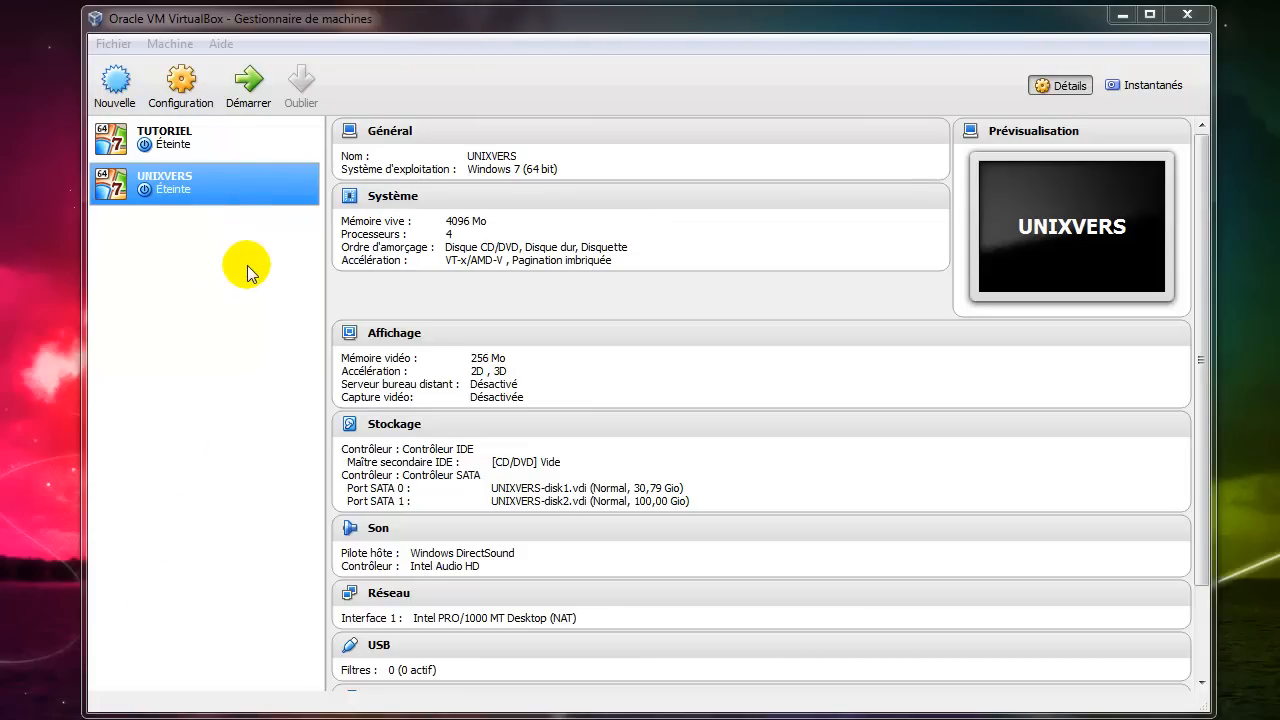
- Start a new virtual machine named XP with type Microsoft Windows and version Windows XP, and continue to the memory size
left_click(120, 94)
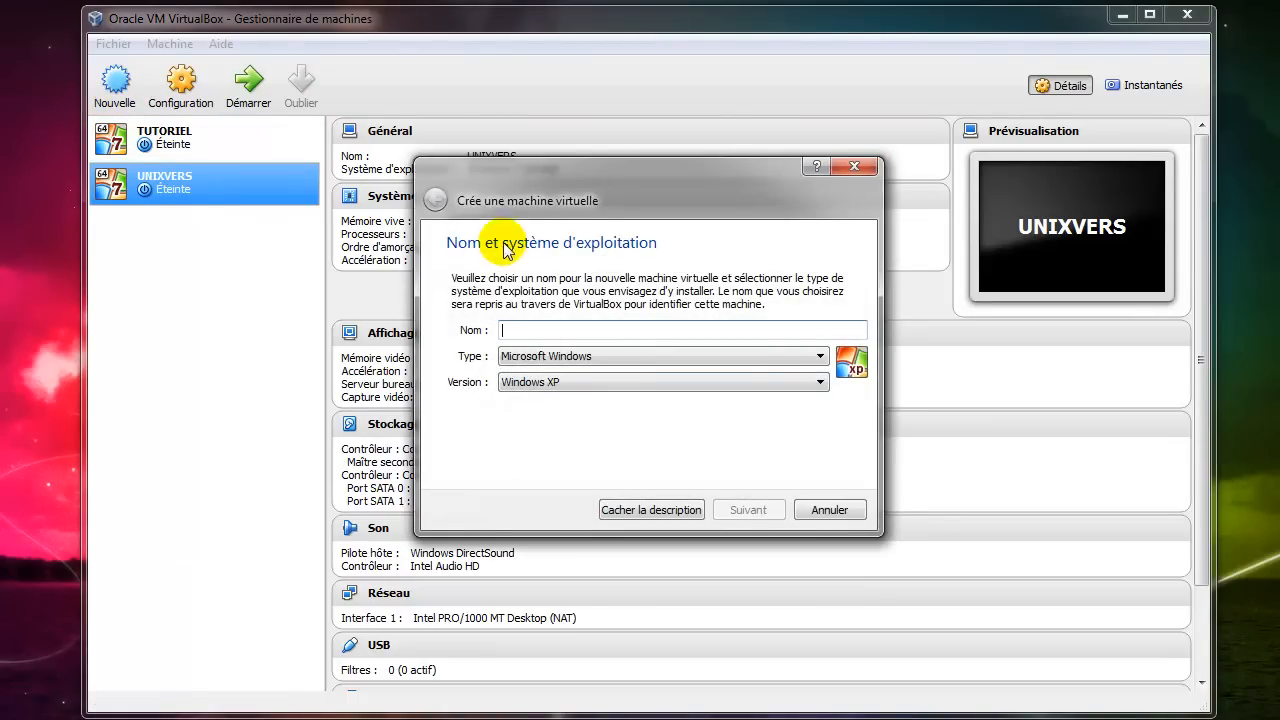
left_click(551, 360)
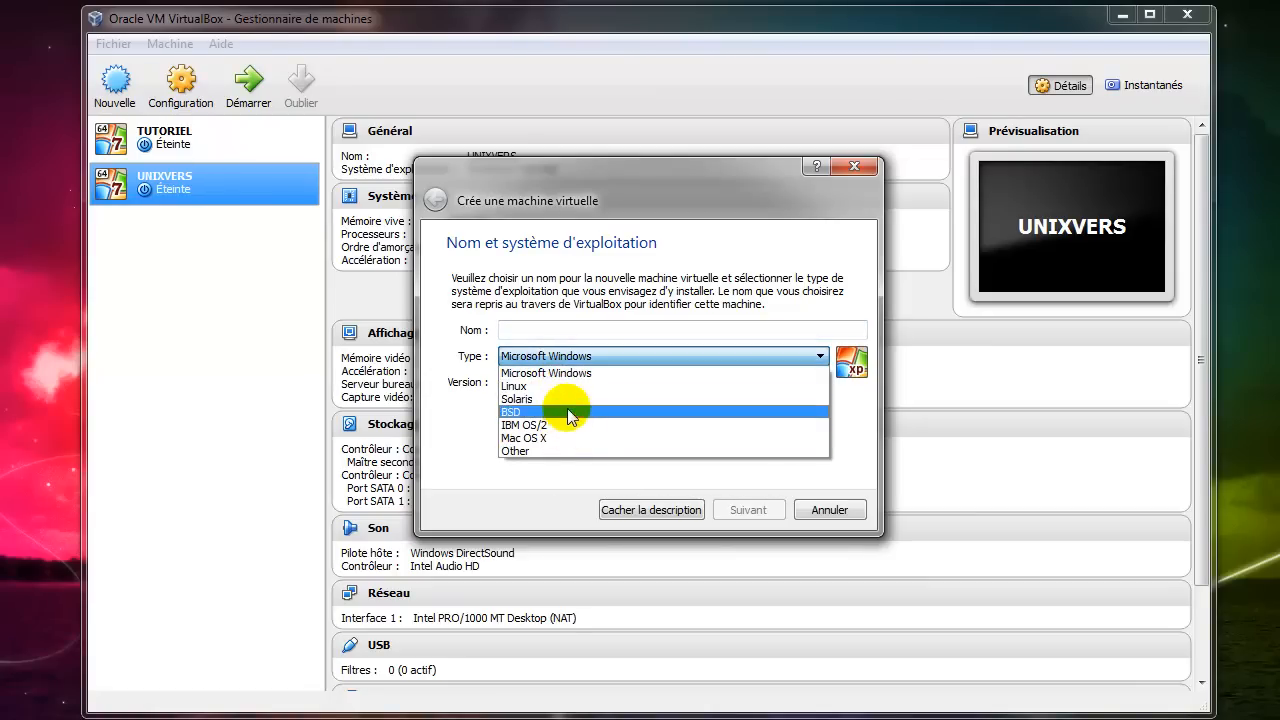
left_click(582, 371)
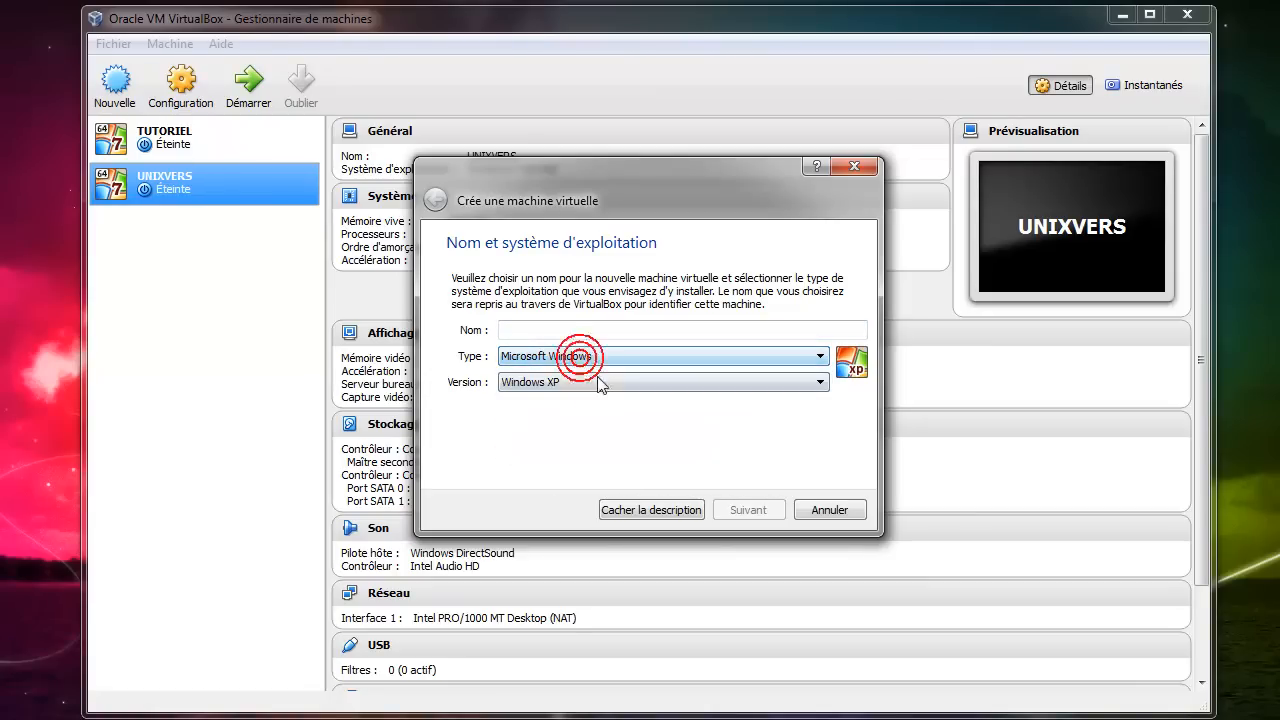
left_click(591, 384)
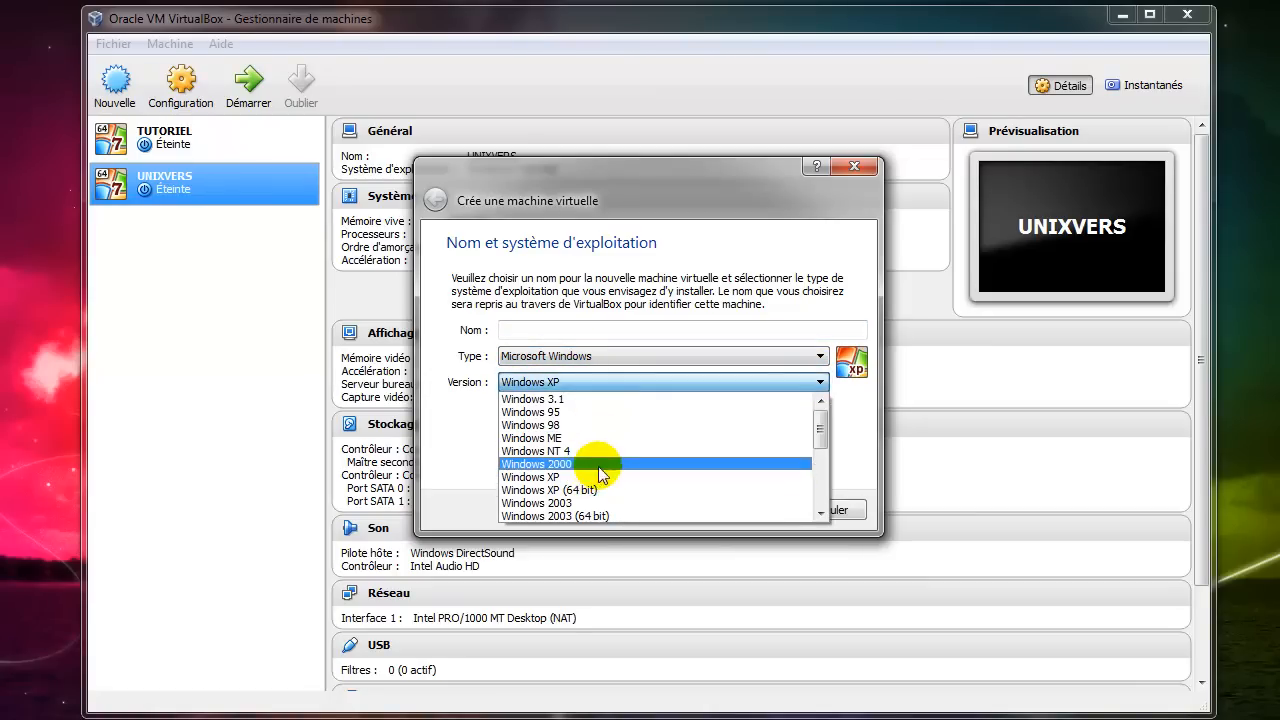
left_click(862, 452)
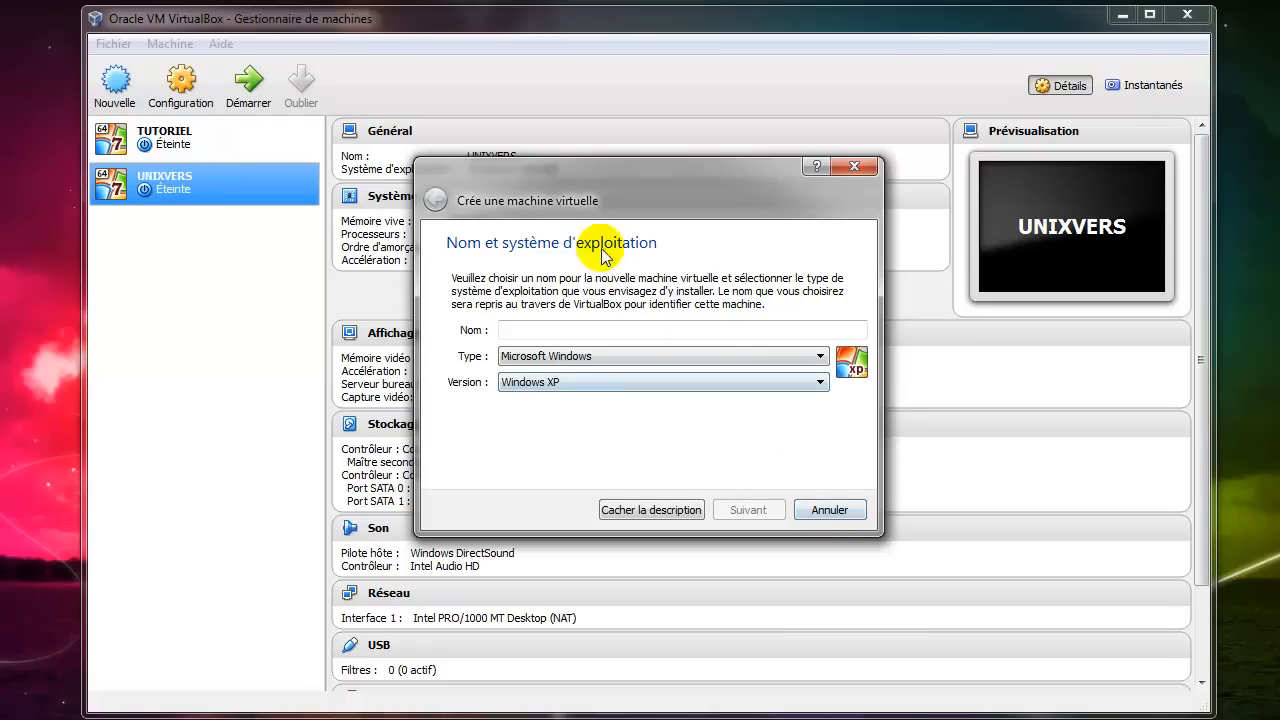
left_click(543, 330)
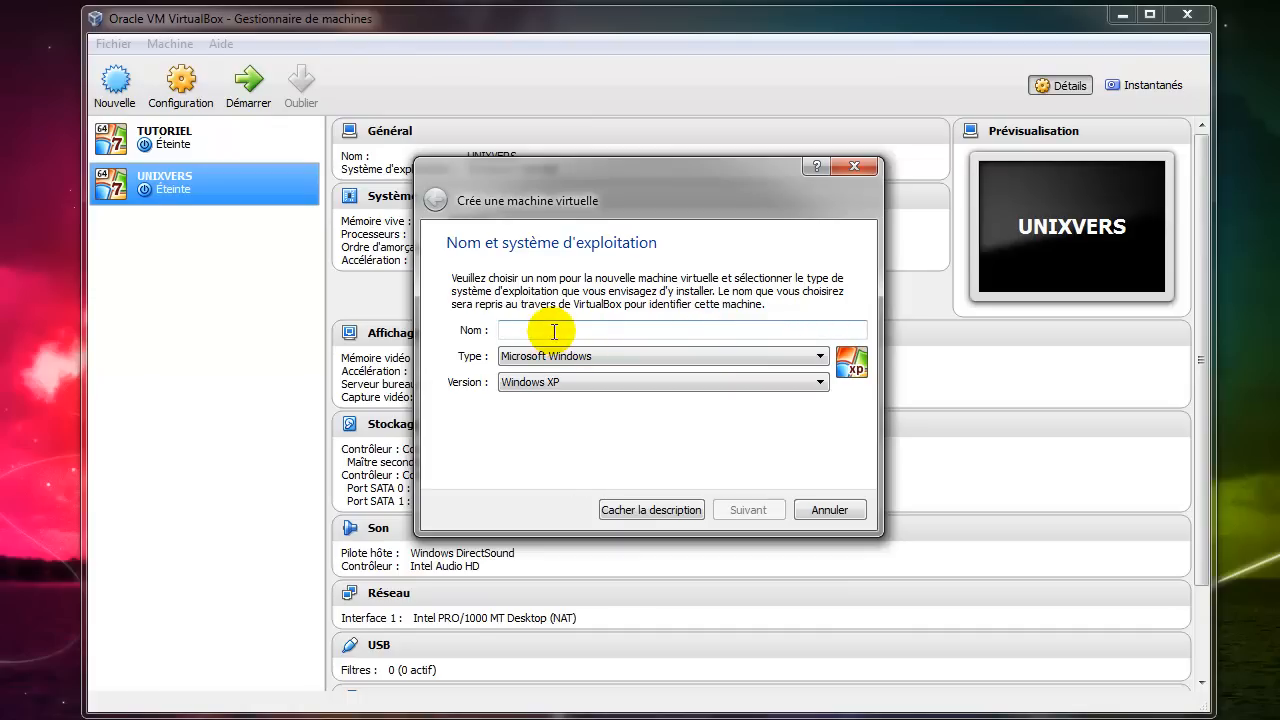
type("XP")
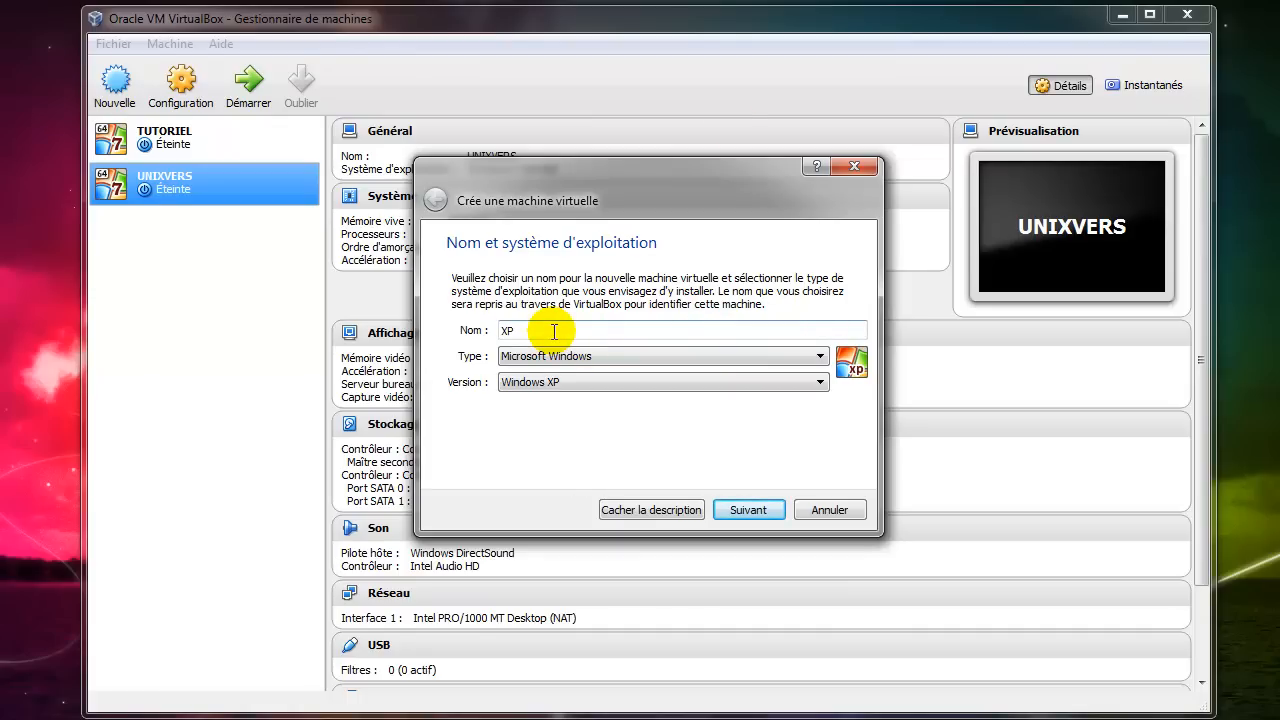
left_click(749, 511)
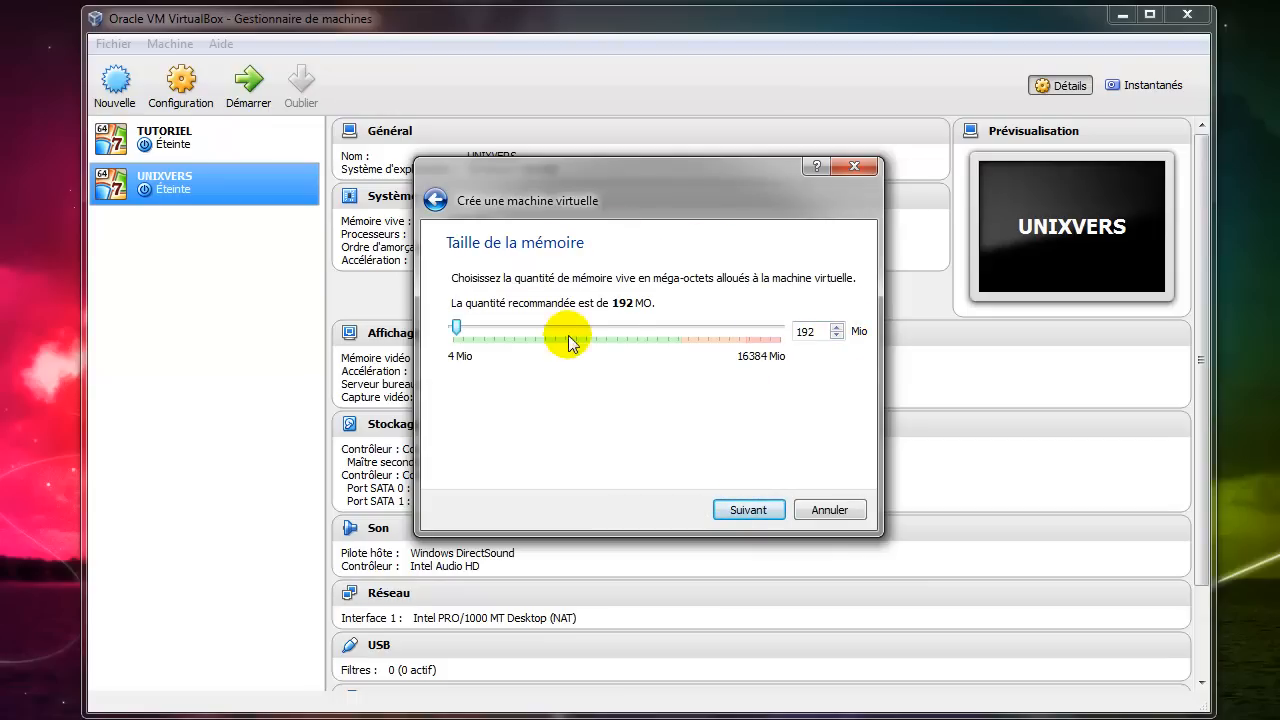
- Raise the new virtual machine's memory through 512 and 1024 to 2048 MiB
left_click(476, 330)
left_click(477, 330)
left_click(469, 330)
left_click_drag(468, 330, 463, 332)
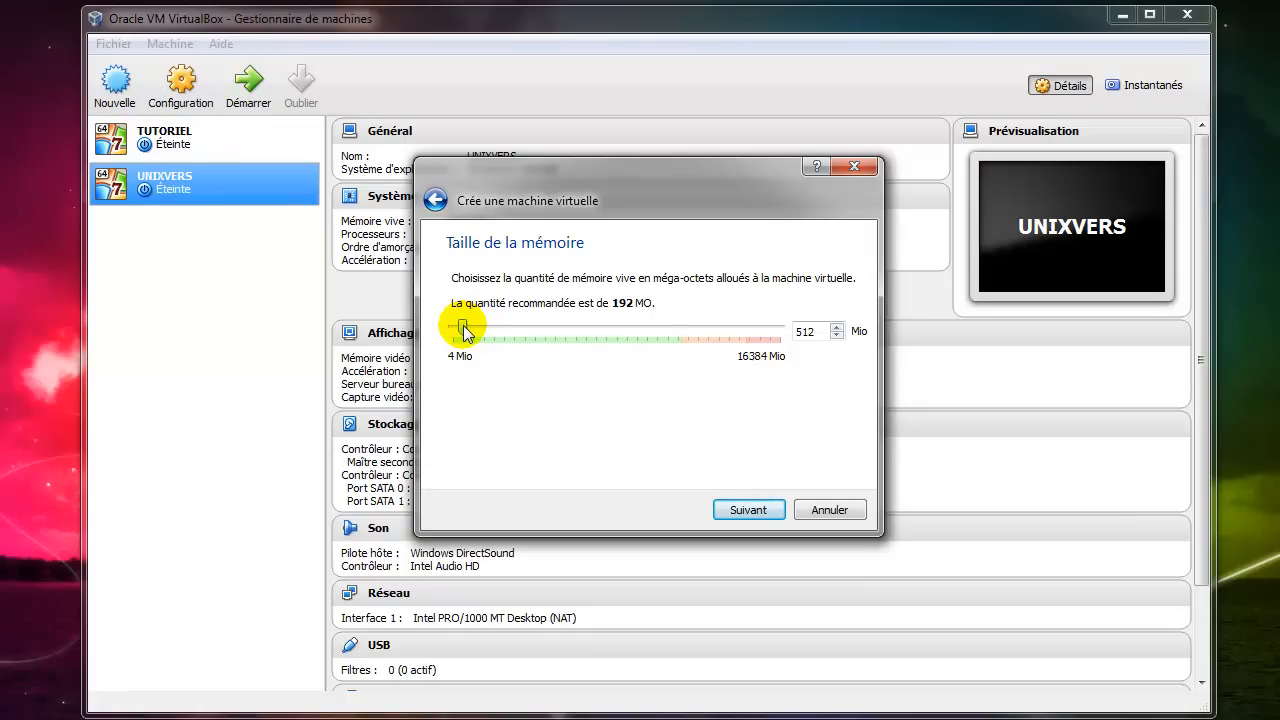
left_click_drag(463, 332, 472, 333)
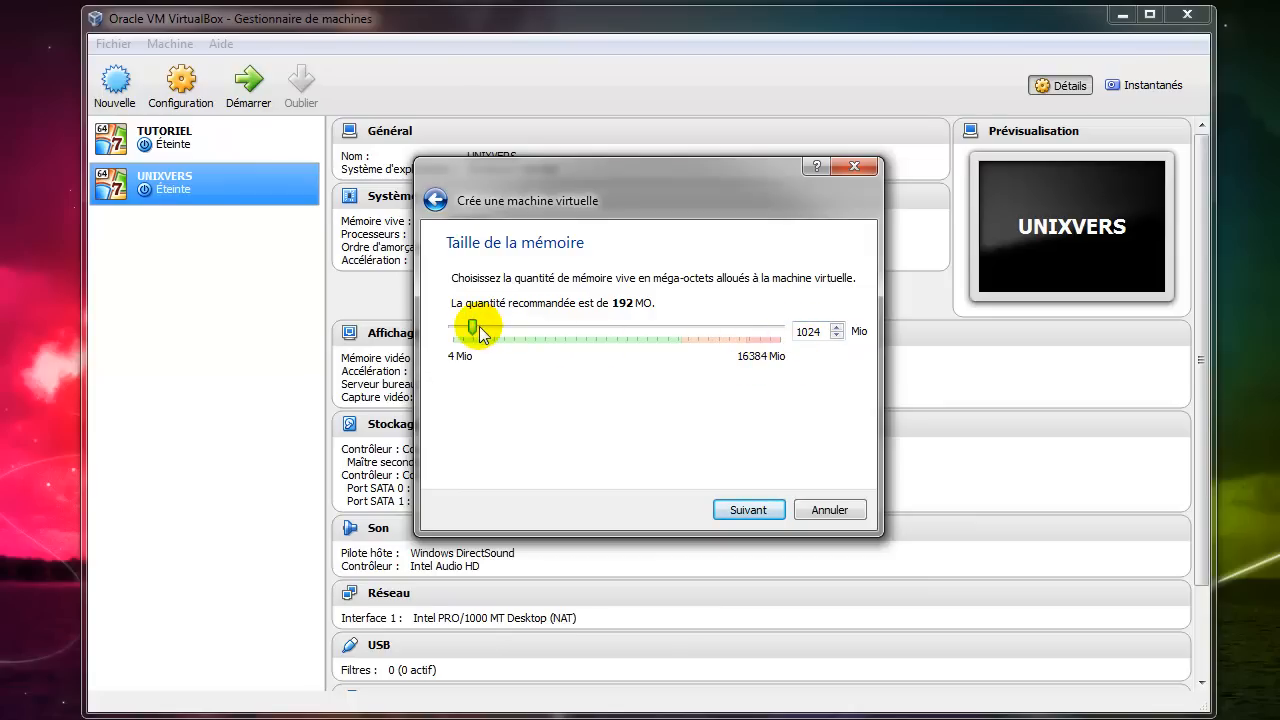
left_click_drag(474, 328, 494, 334)
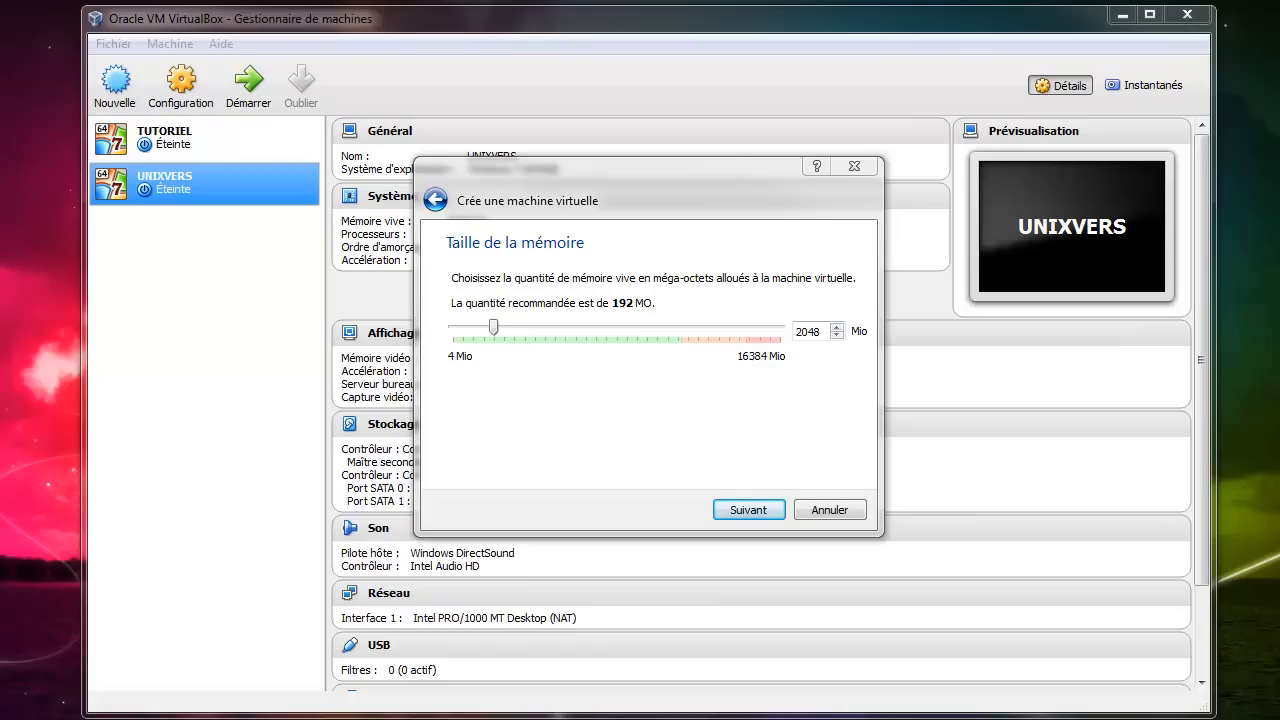
- Switch to Windows Task Manager and examine the host's total physical memory in the performance figures, keeping the memory size dialog in view
key("ctrl+shift+Escape")
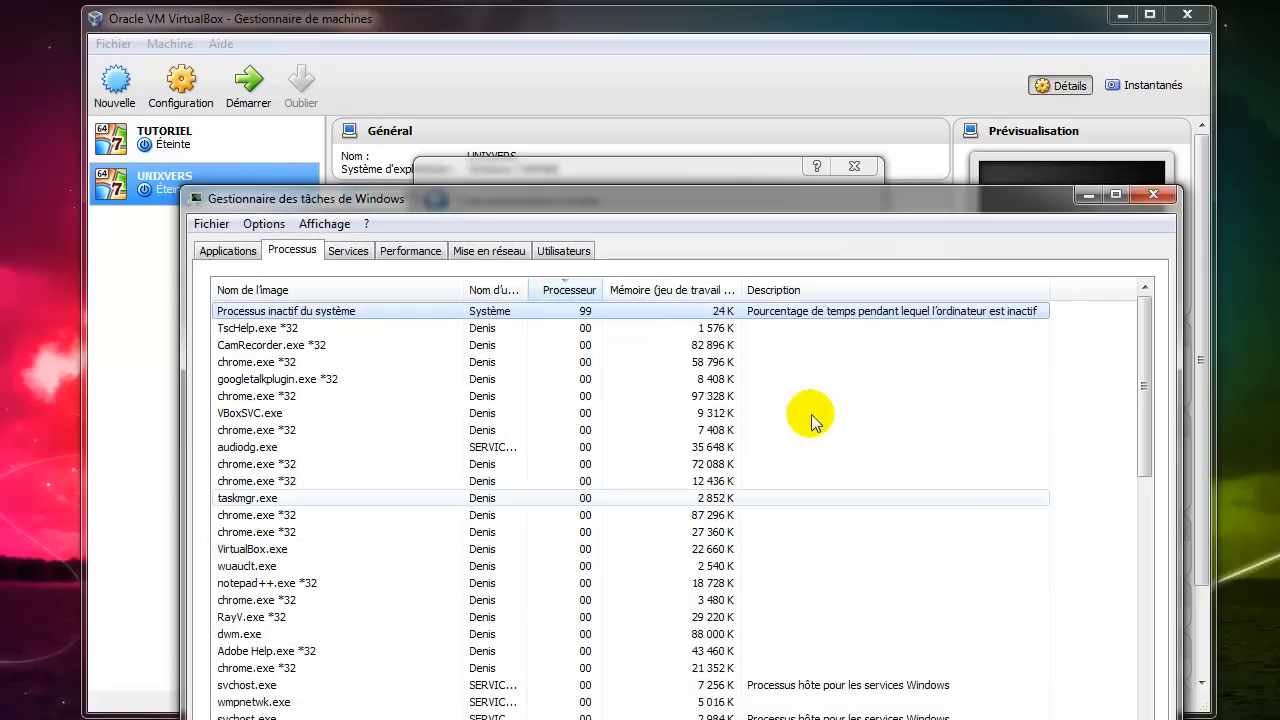
left_click_drag(684, 205, 651, 64)
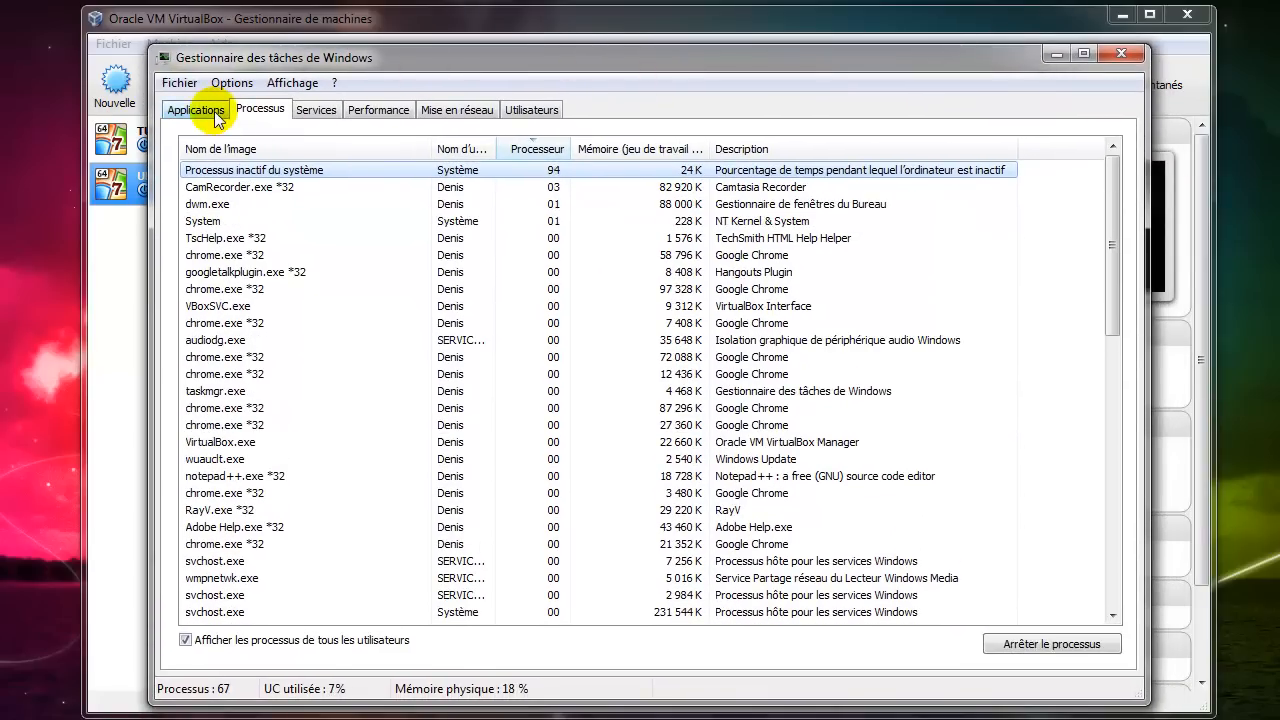
left_click(214, 111)
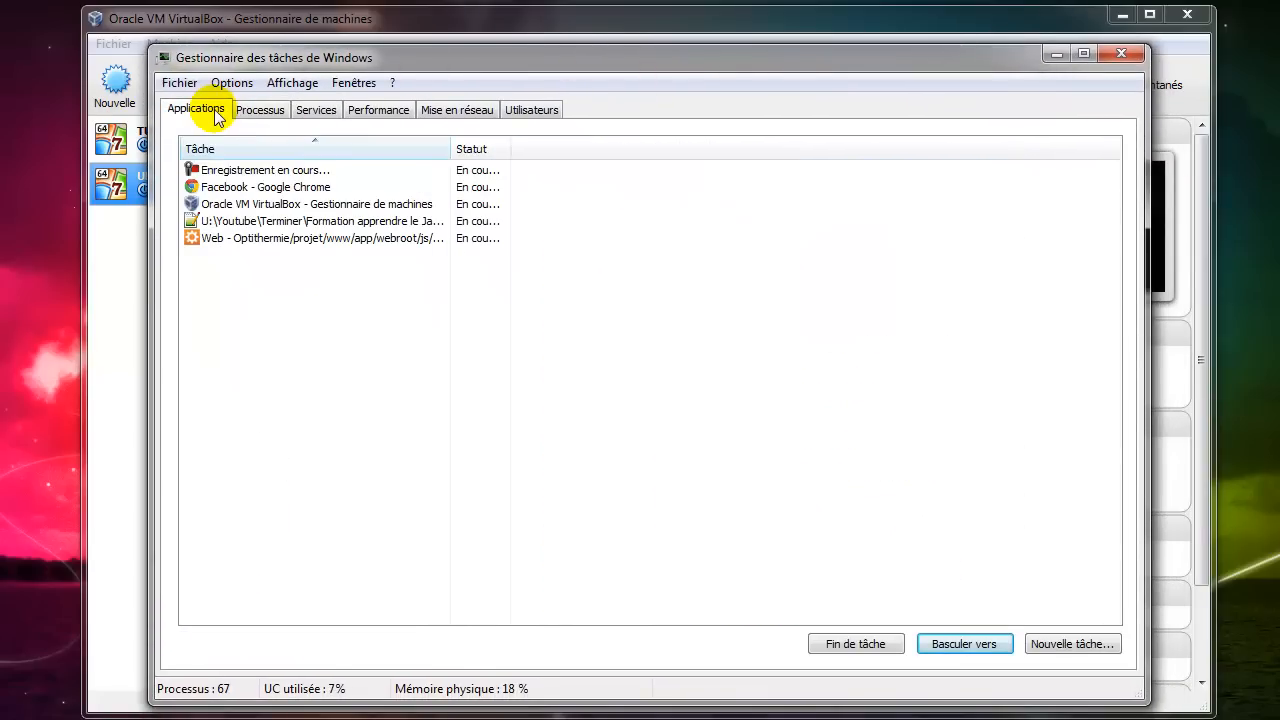
left_click(377, 112)
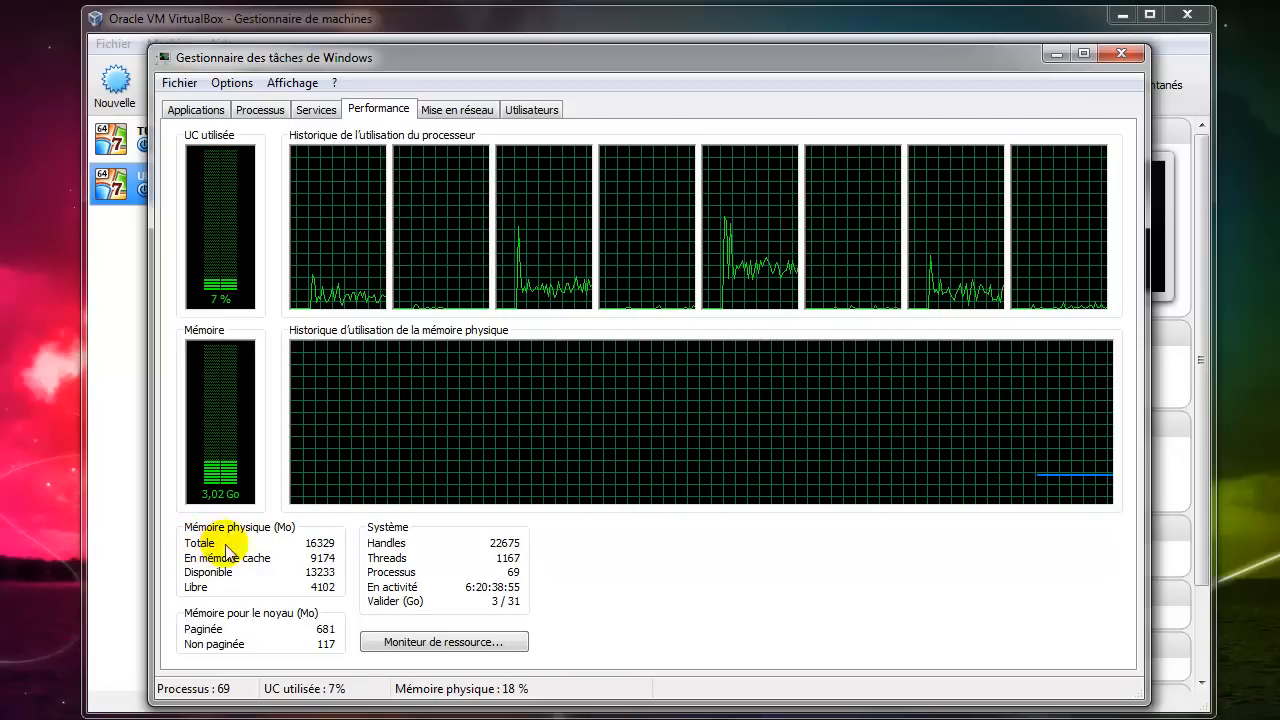
left_click_drag(305, 545, 338, 546)
left_click(282, 530)
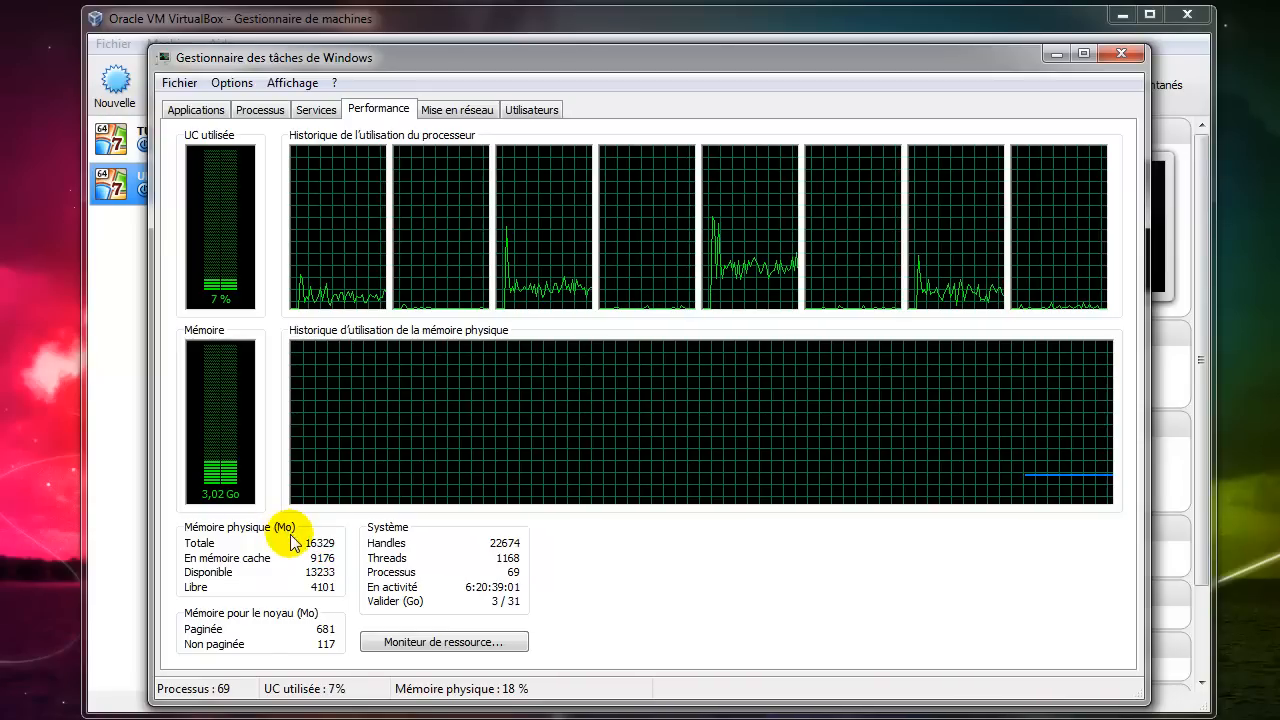
left_click(312, 543)
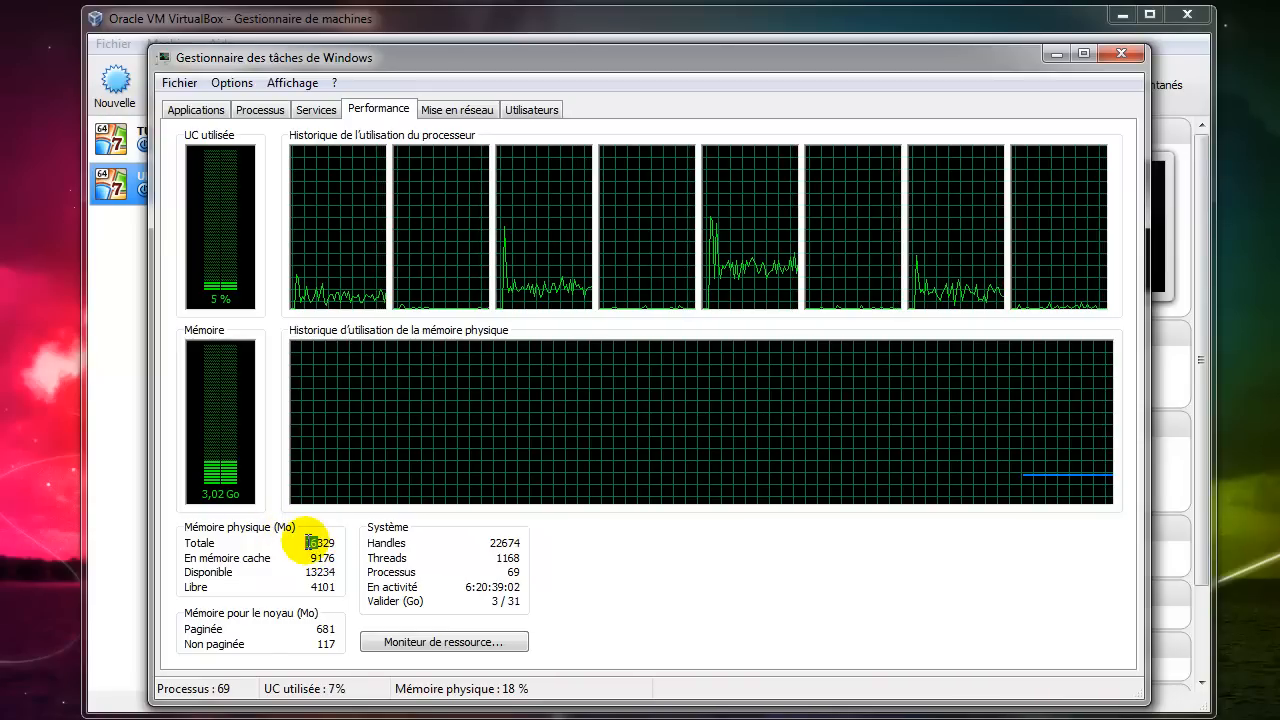
left_click(315, 544)
left_click_drag(306, 543, 319, 545)
left_click(318, 543)
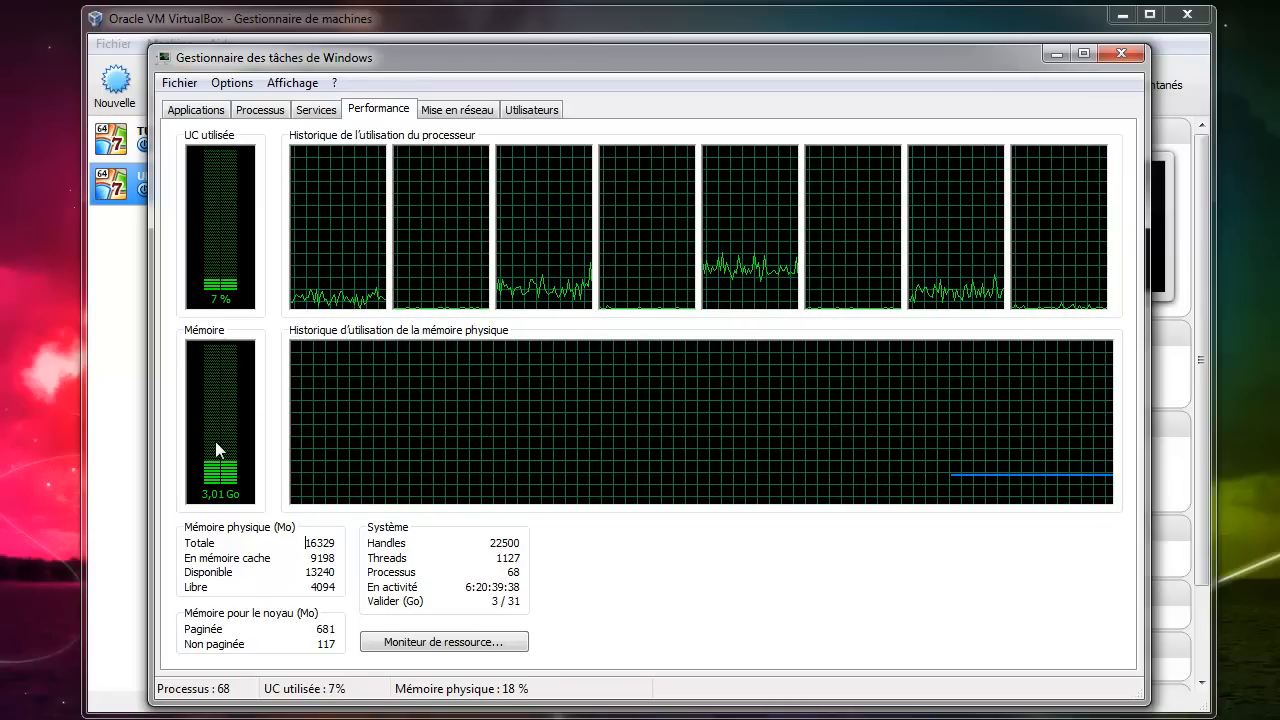
left_click_drag(410, 60, 478, 580)
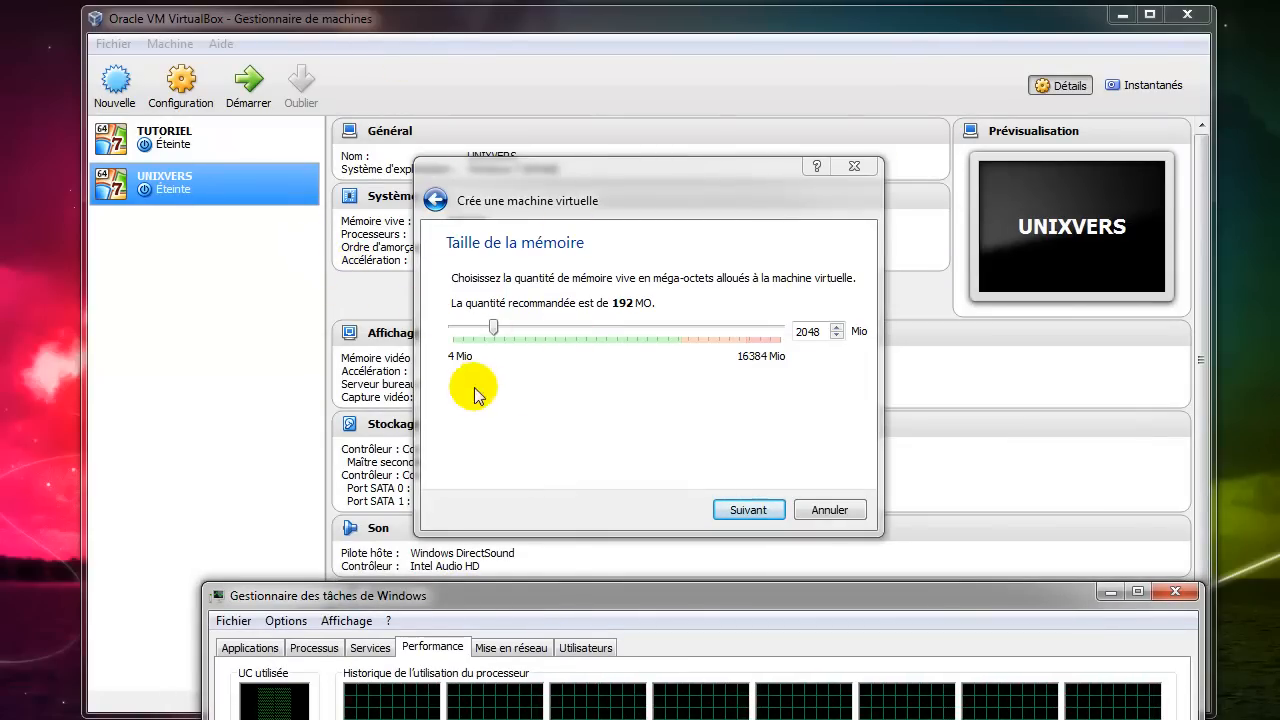
left_click_drag(546, 600, 529, 565)
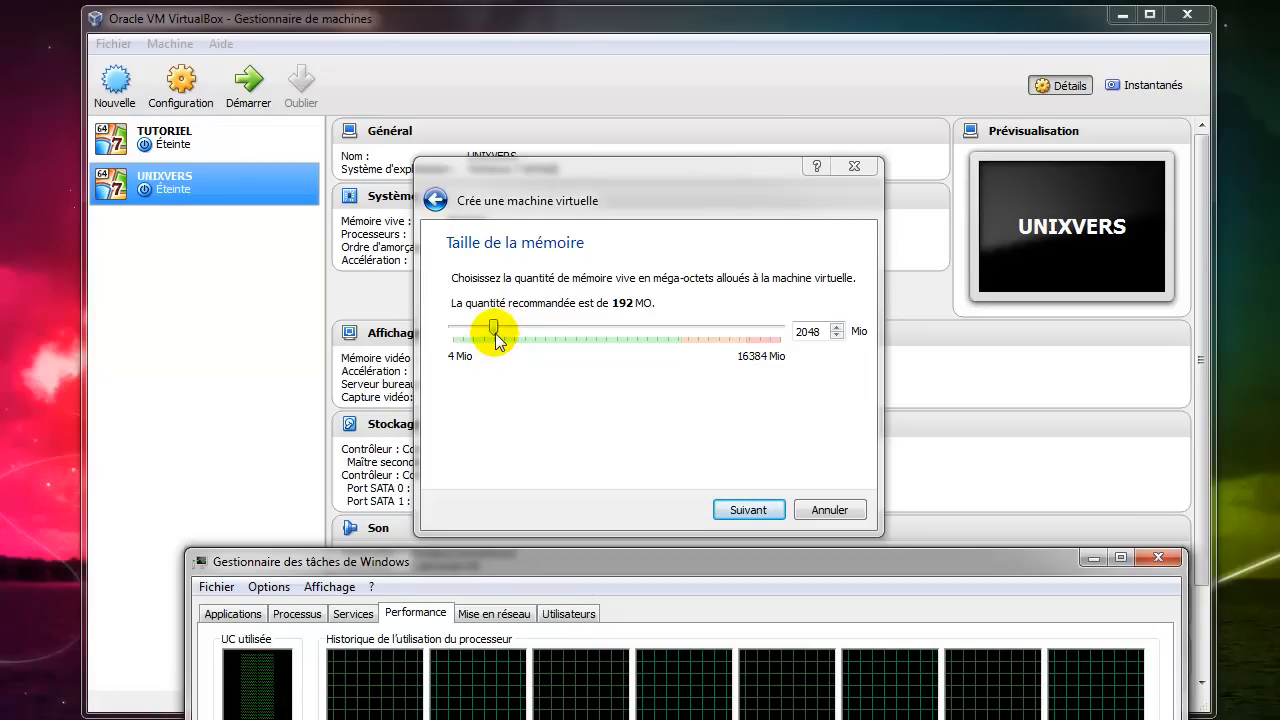
- Set the new virtual machine's memory to 752 MiB and continue to the hard disk options
left_click_drag(495, 337, 477, 337)
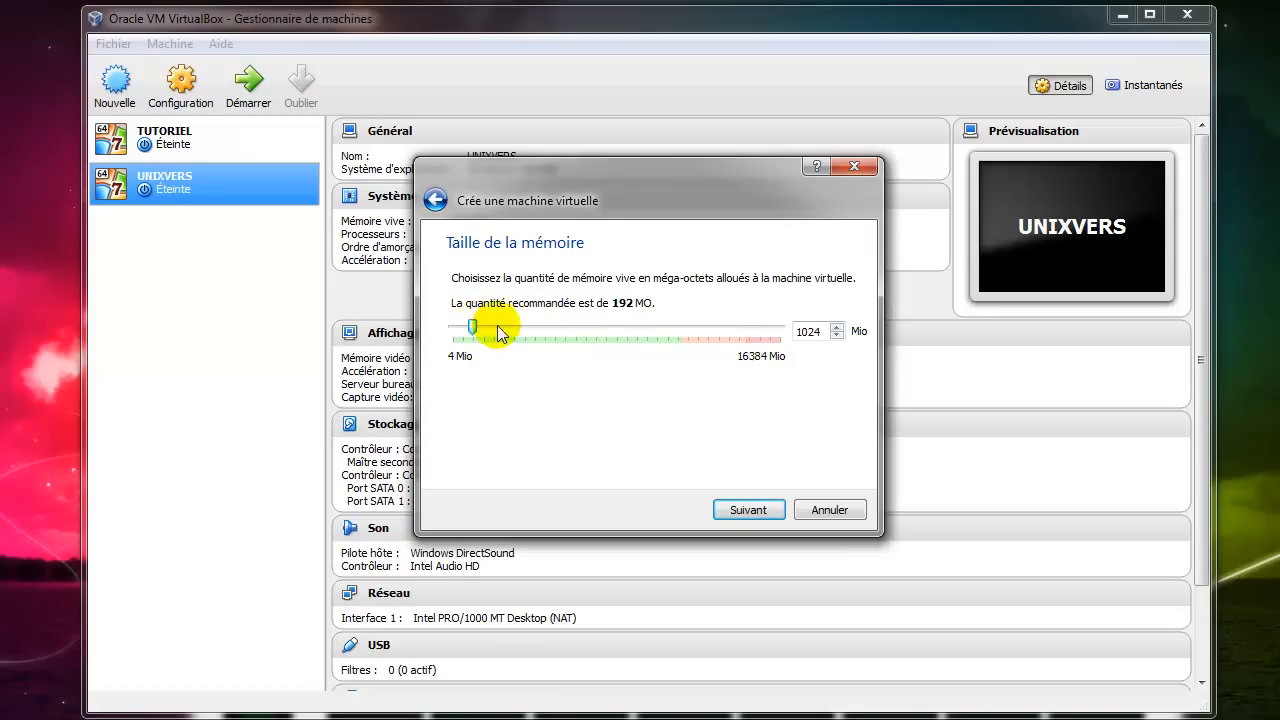
left_click_drag(480, 337, 472, 336)
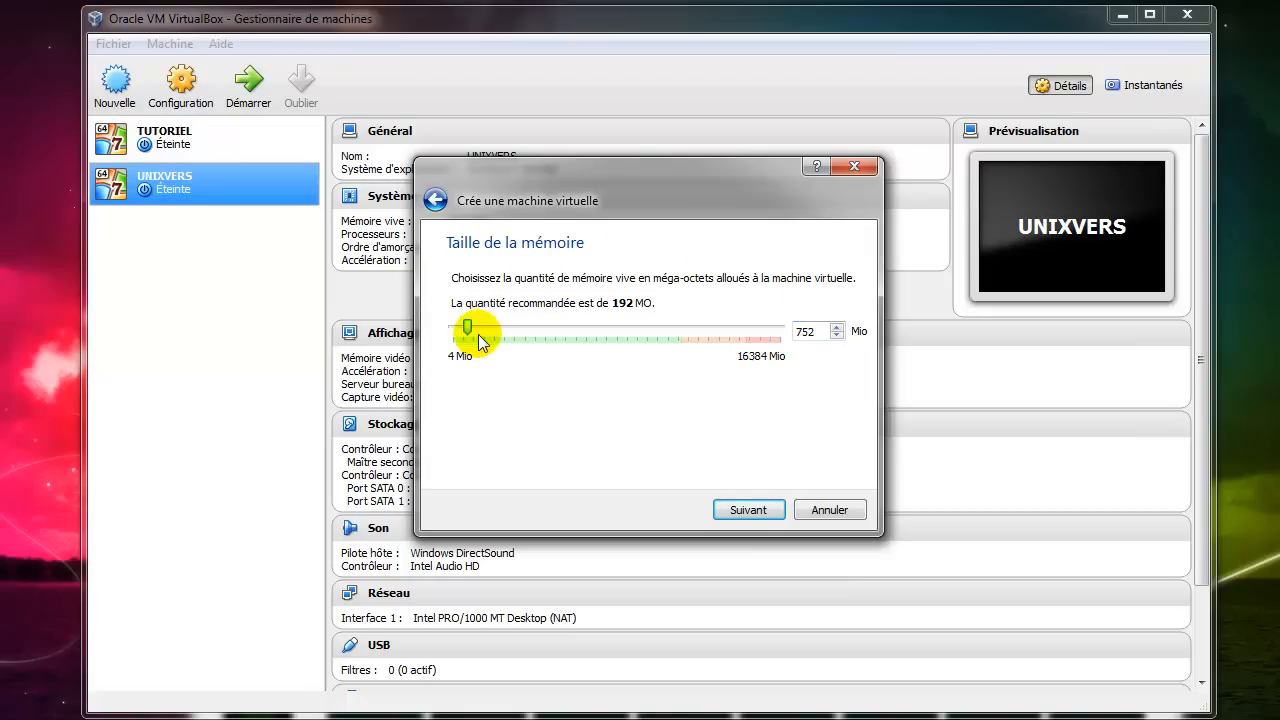
left_click_drag(469, 332, 463, 330)
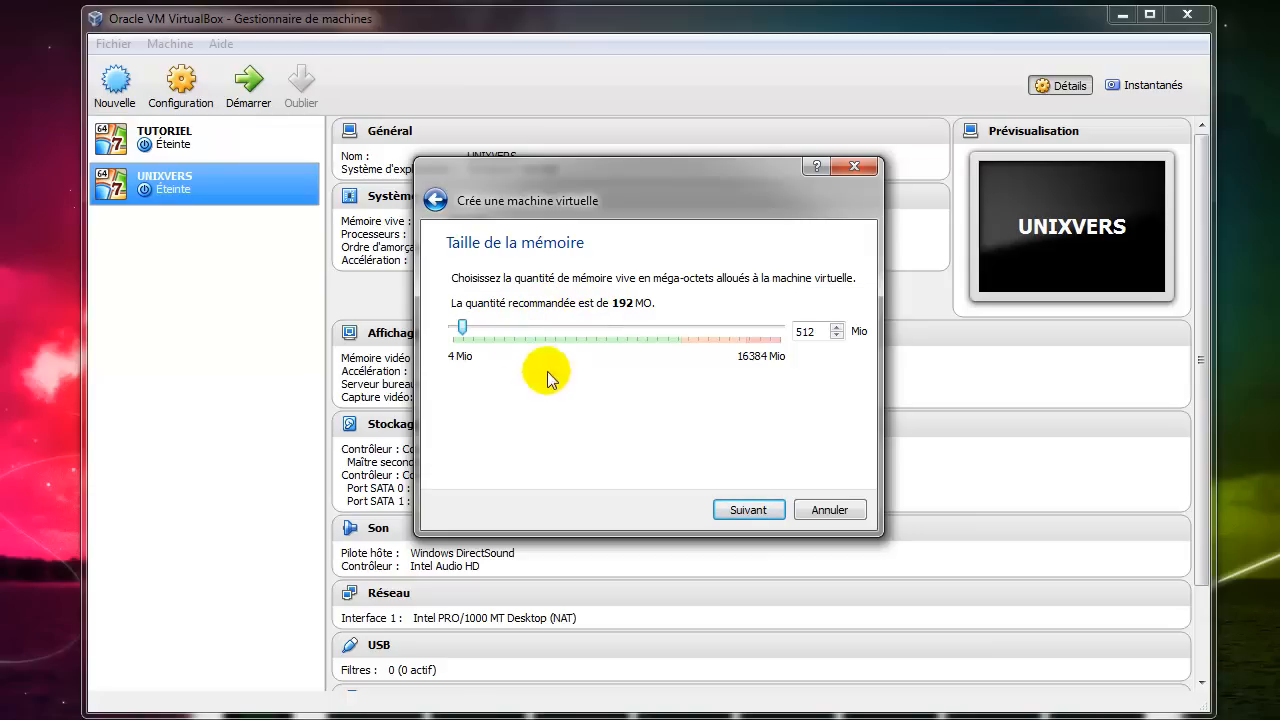
left_click_drag(465, 331, 469, 332)
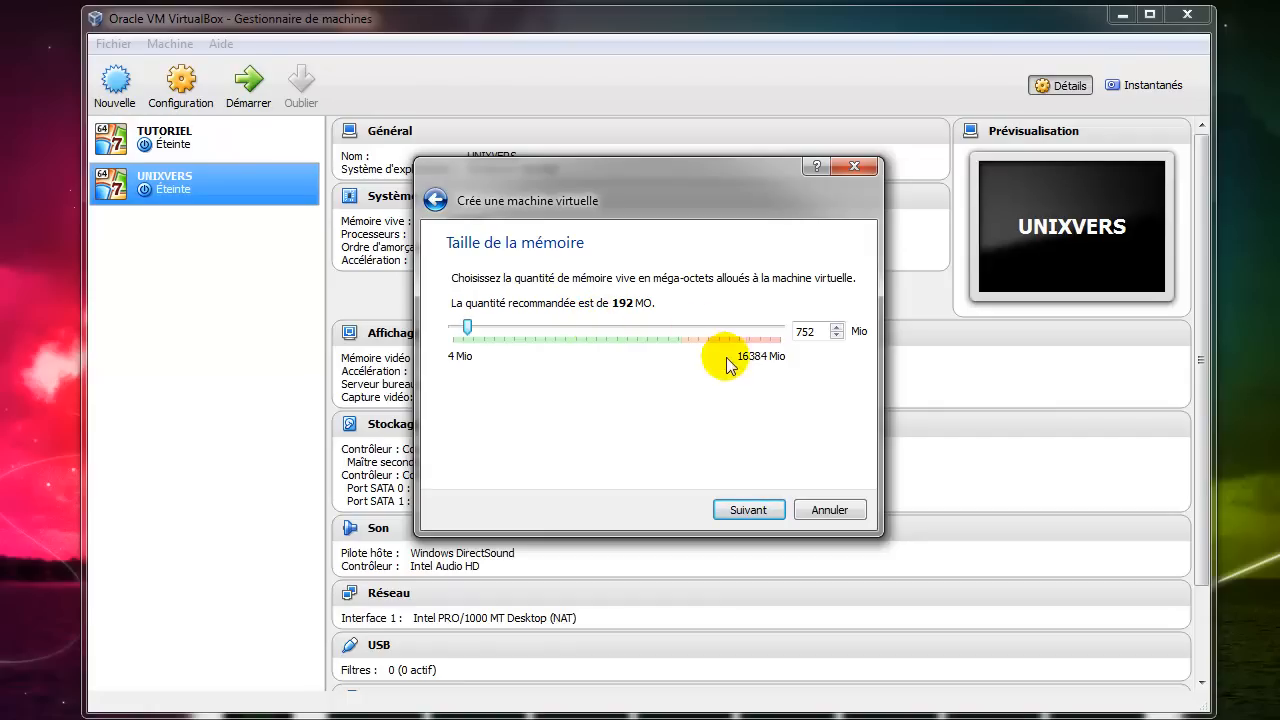
left_click(717, 512)
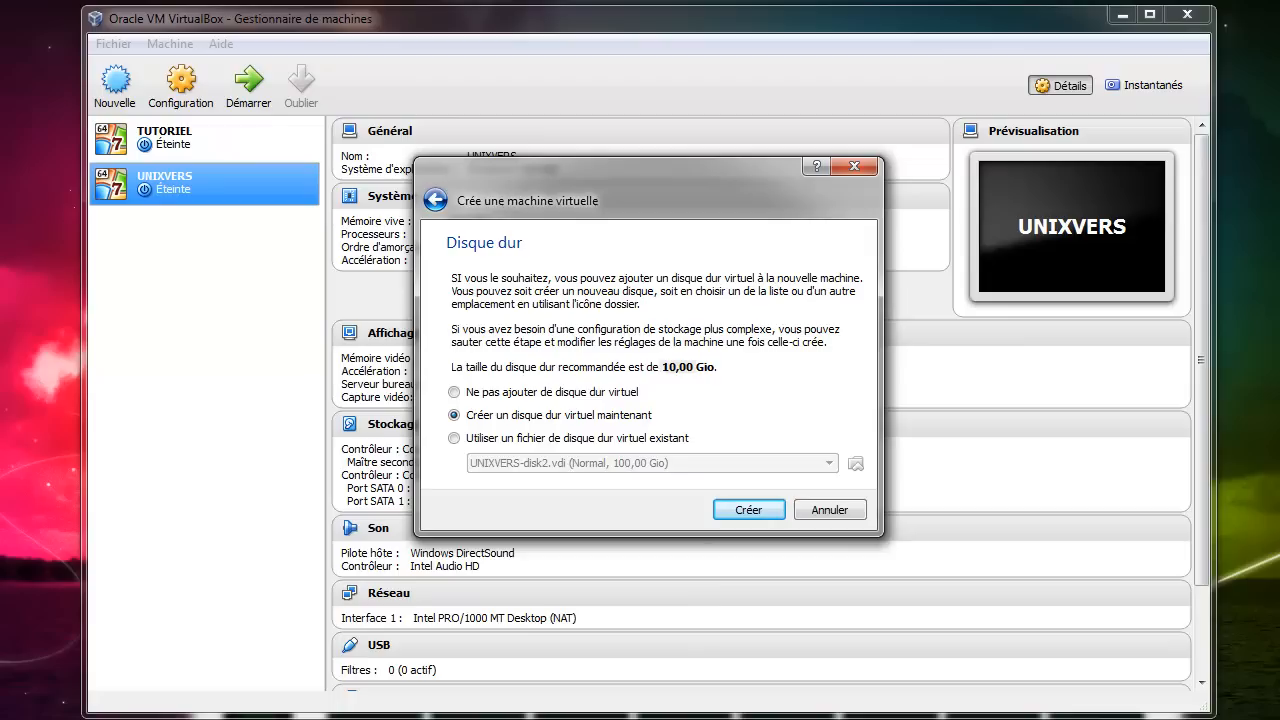
- Switch to the Computer window in Windows Explorer, examine the free space on the host's drives, and minimize it
key("super")
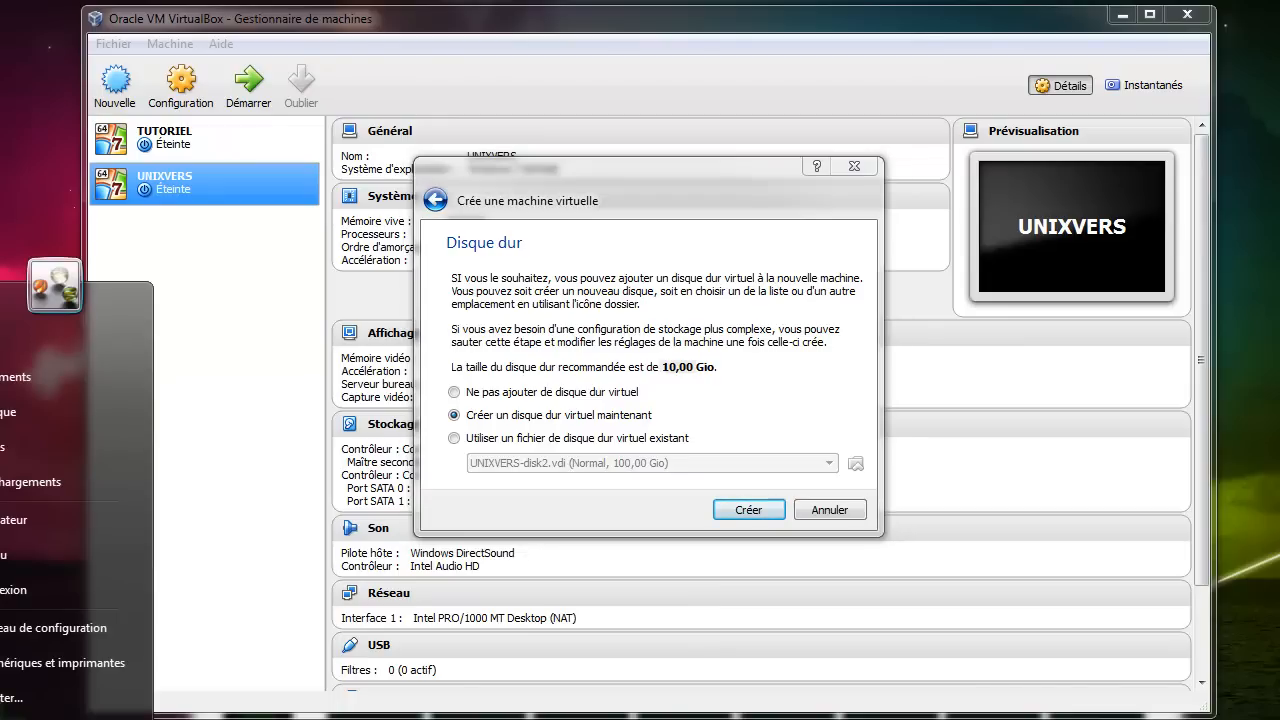
left_click(40, 524)
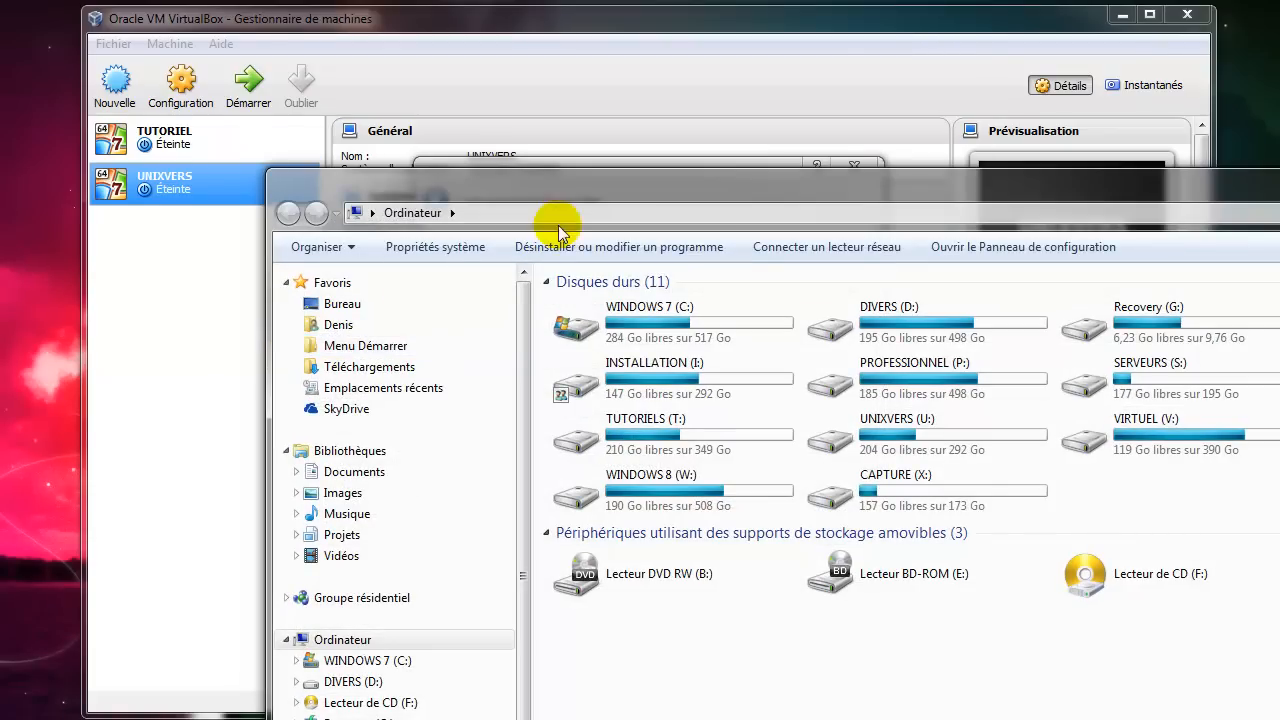
left_click_drag(554, 191, 369, 163)
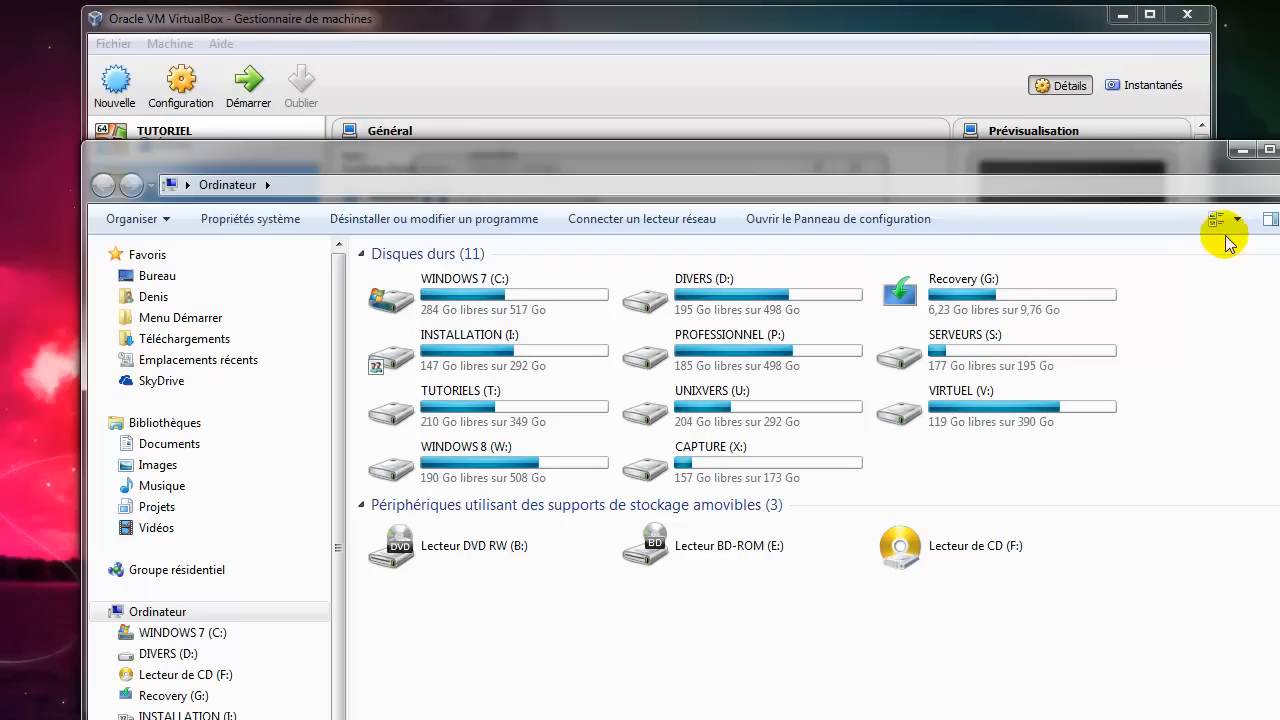
left_click(1241, 150)
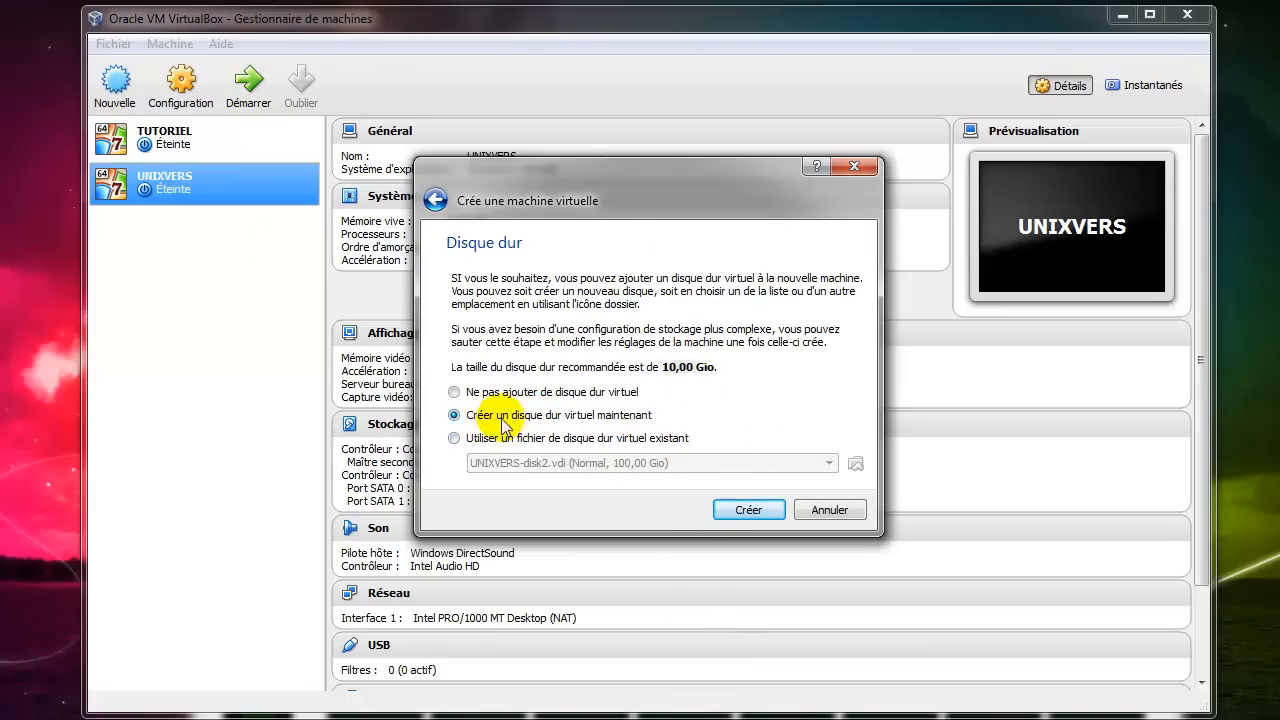
- Create a new virtual hard disk of type VDI with dynamically allocated storage, and continue to its file location and size
left_click(746, 509)
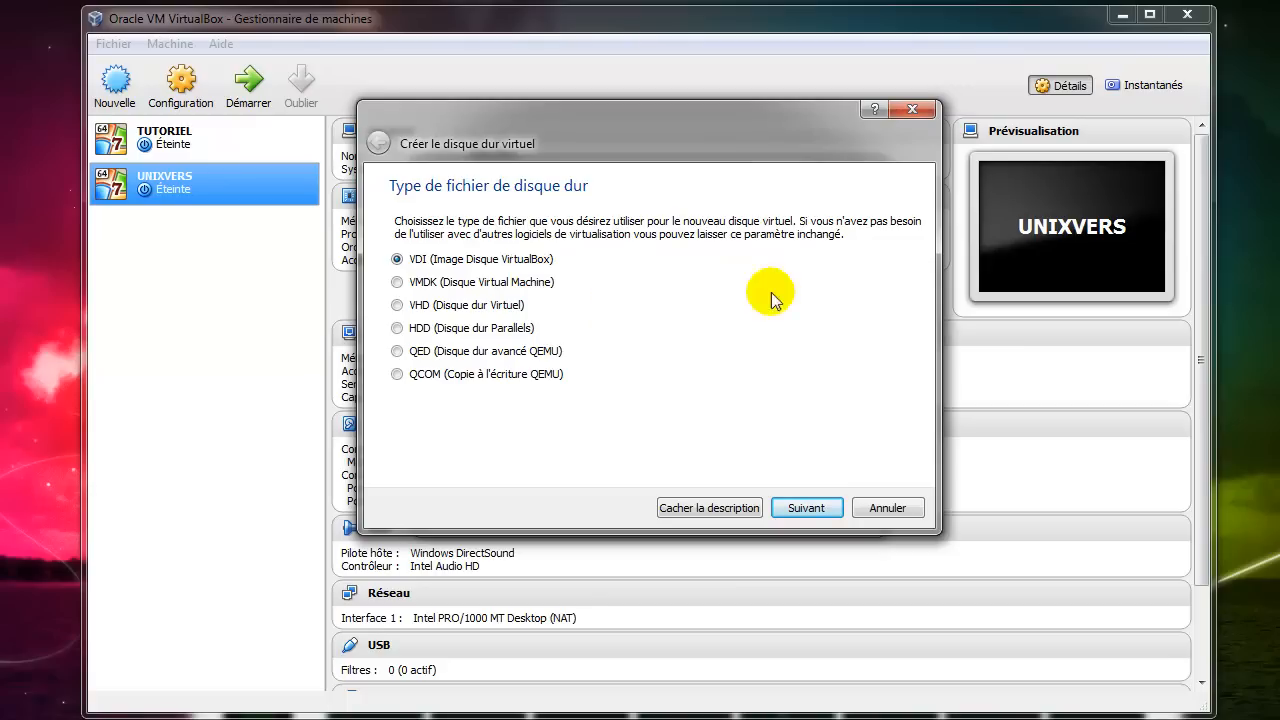
left_click(820, 514)
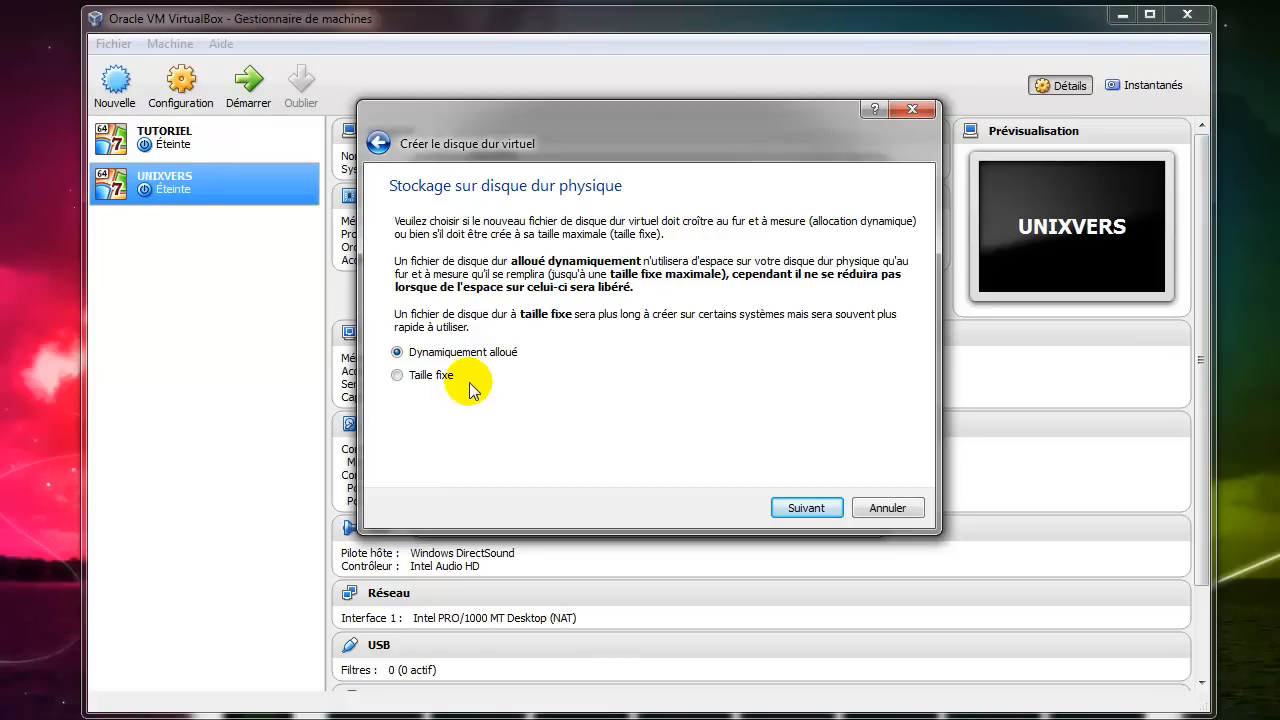
left_click(795, 512)
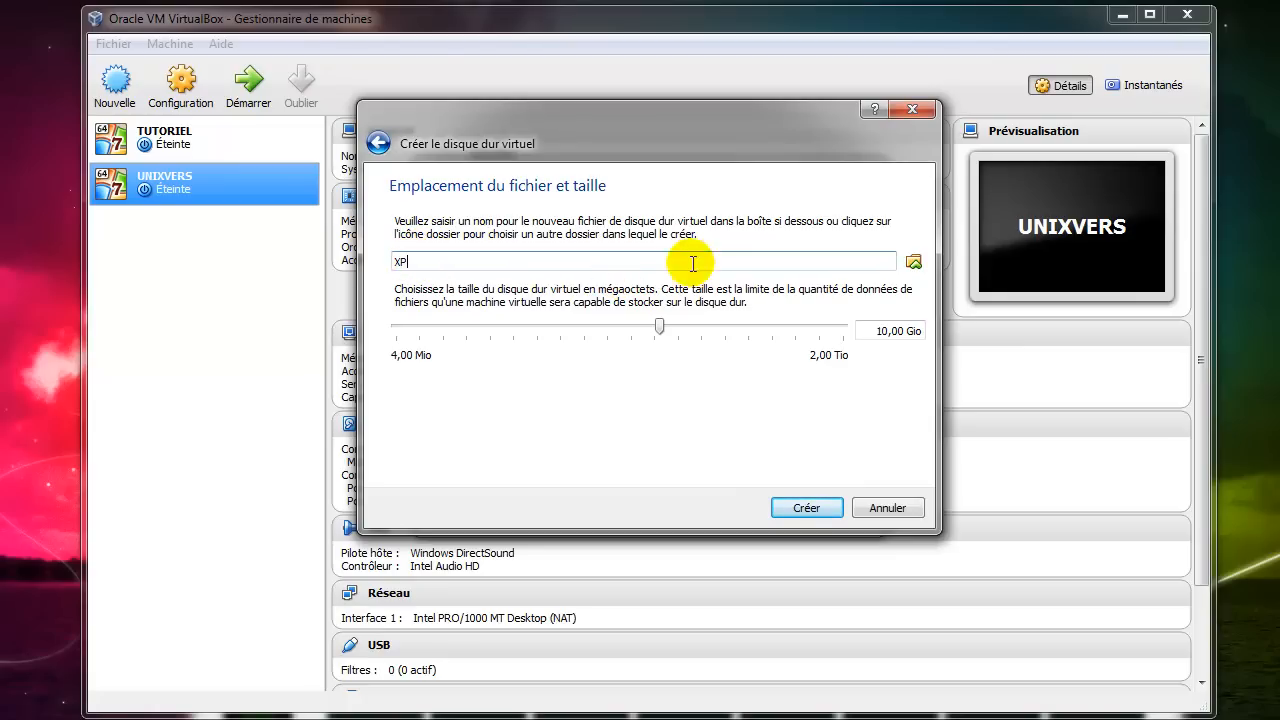
- Store the virtual disk as XP.vdi in the XP machine folder, enter 50 as its size, and create it
left_click(912, 263)
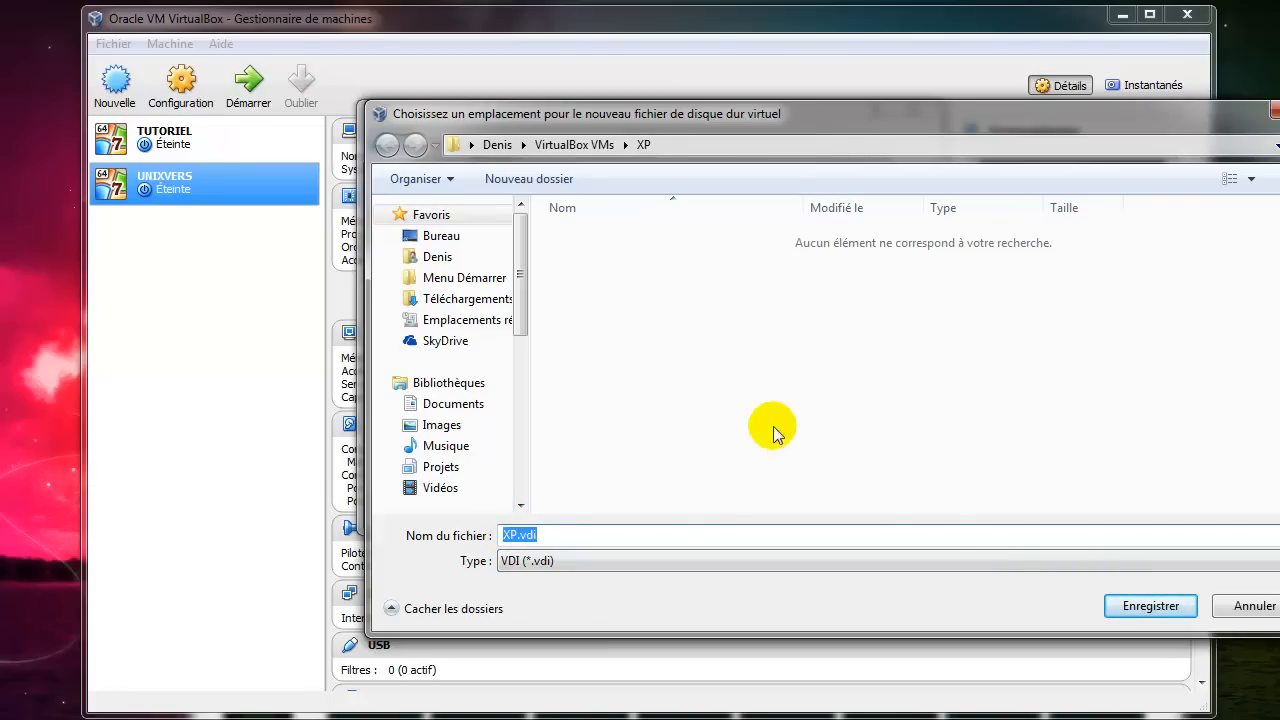
left_click(1122, 612)
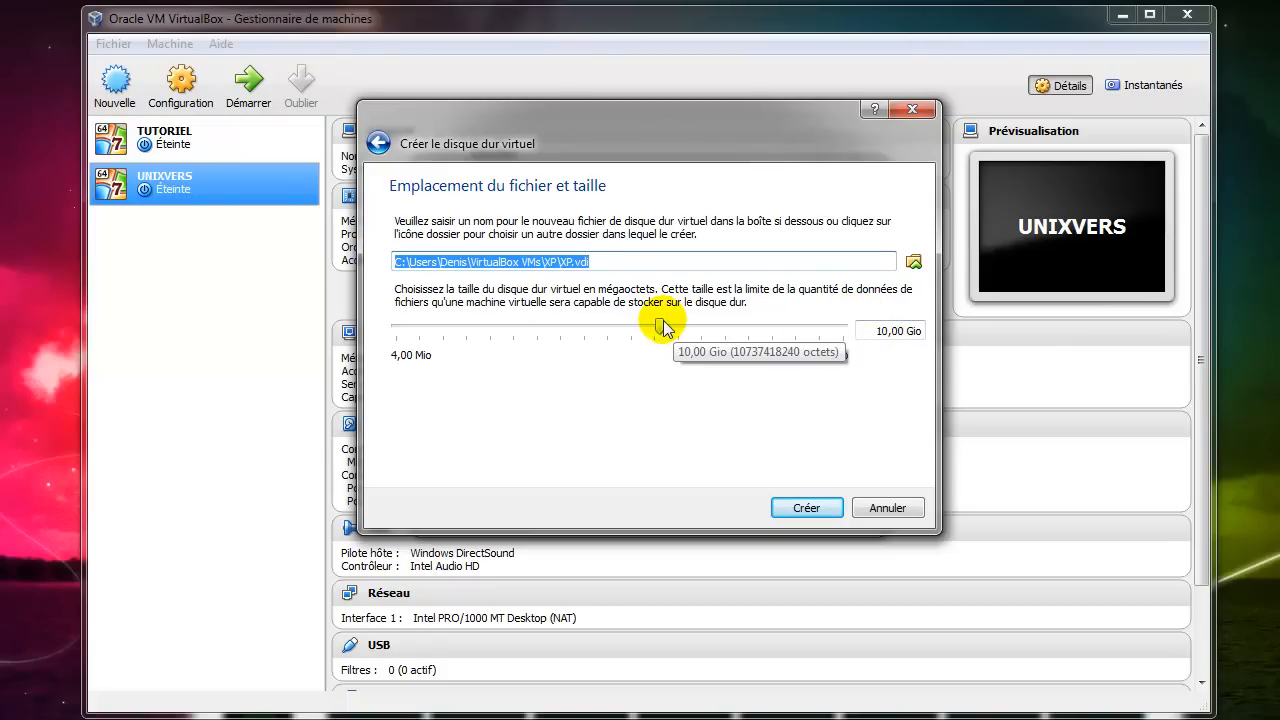
left_click_drag(660, 326, 714, 333)
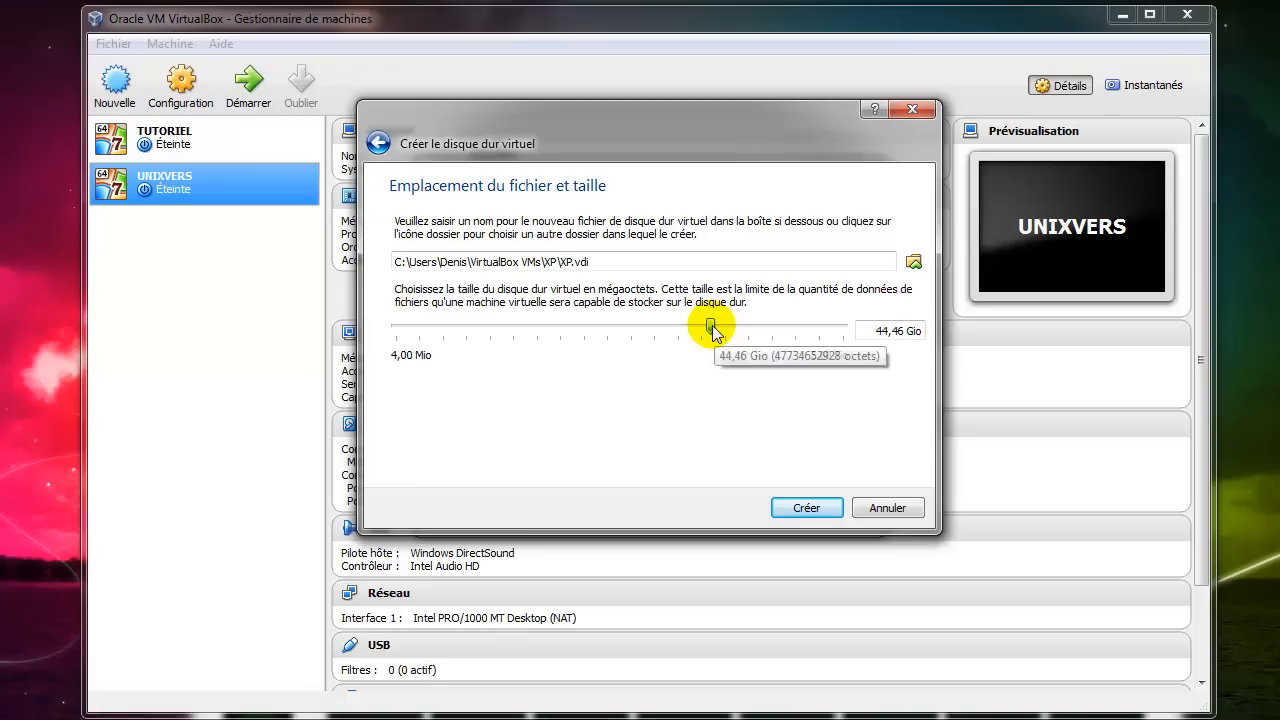
left_click_drag(874, 331, 929, 329)
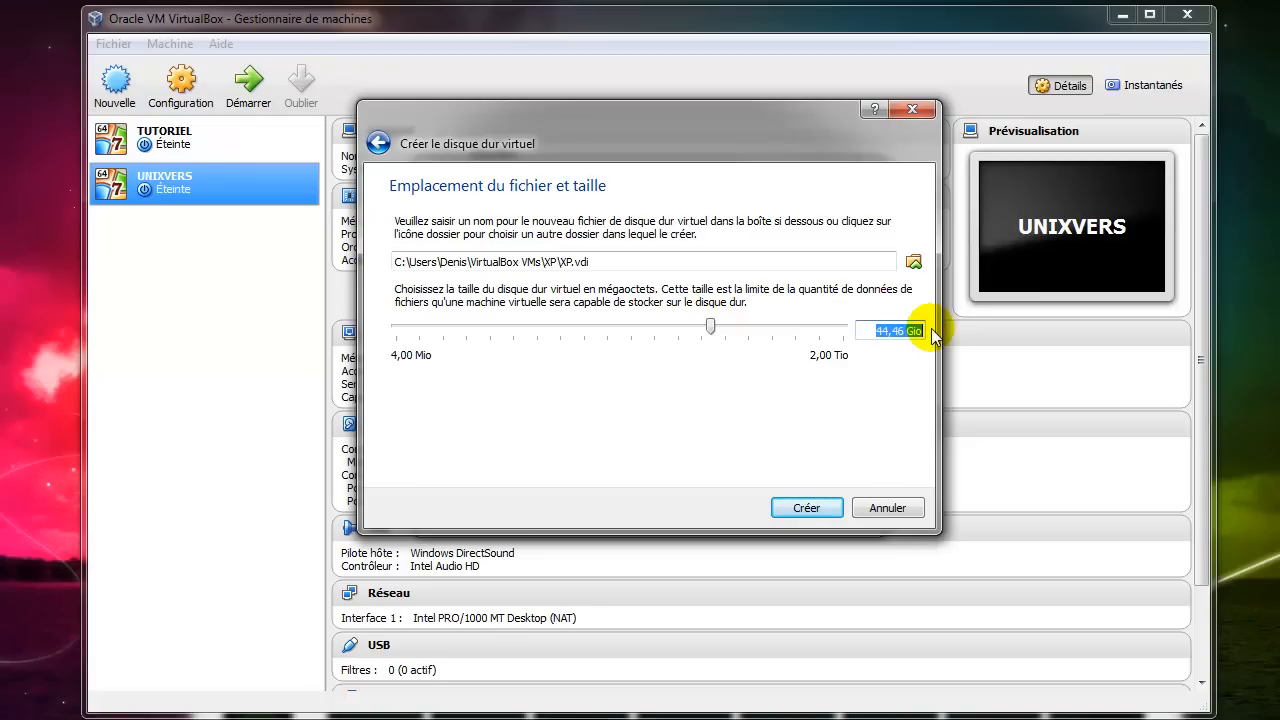
type("50")
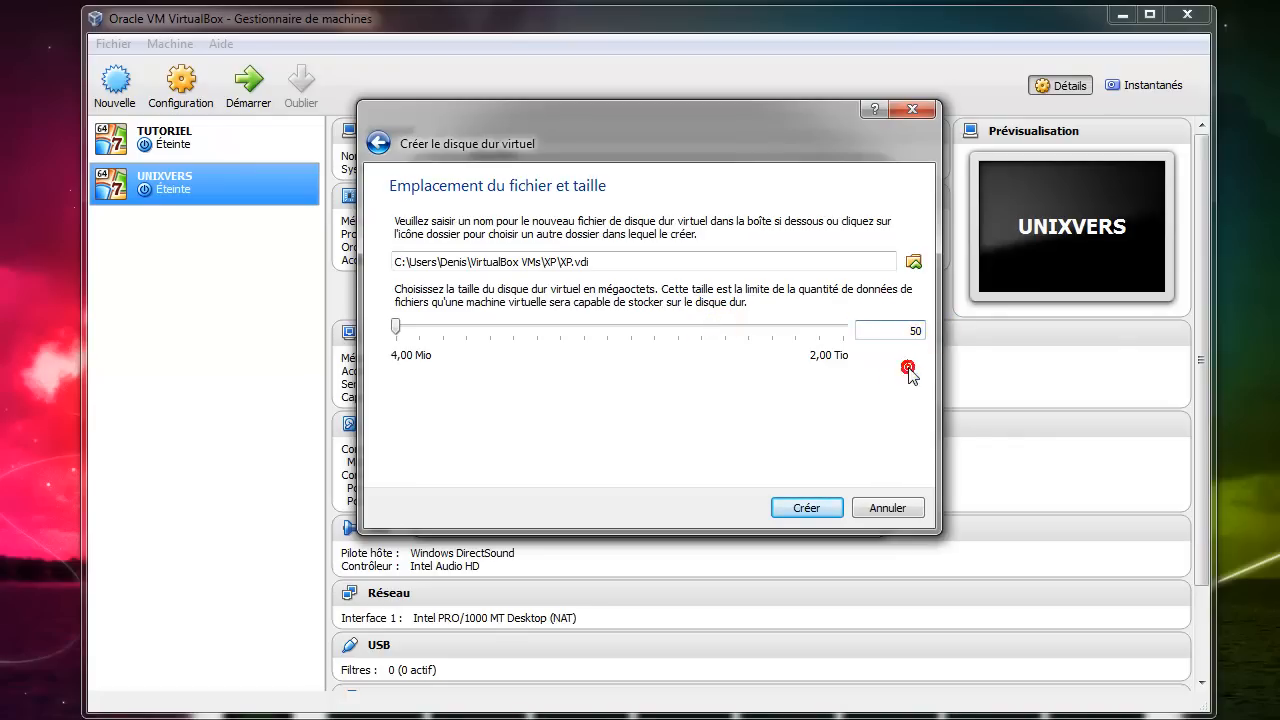
key("Return")
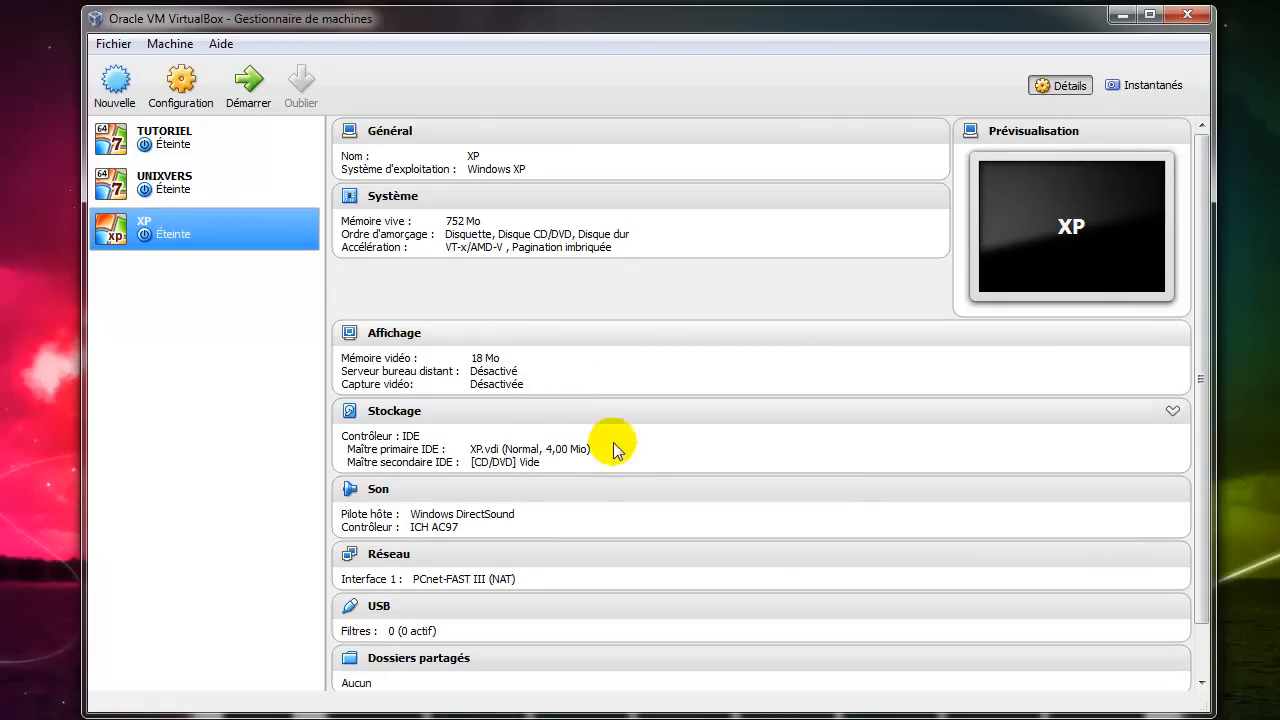
- Open the virtual media manager and release the XP.vdi hard disk from the XP machine
left_click(550, 450)
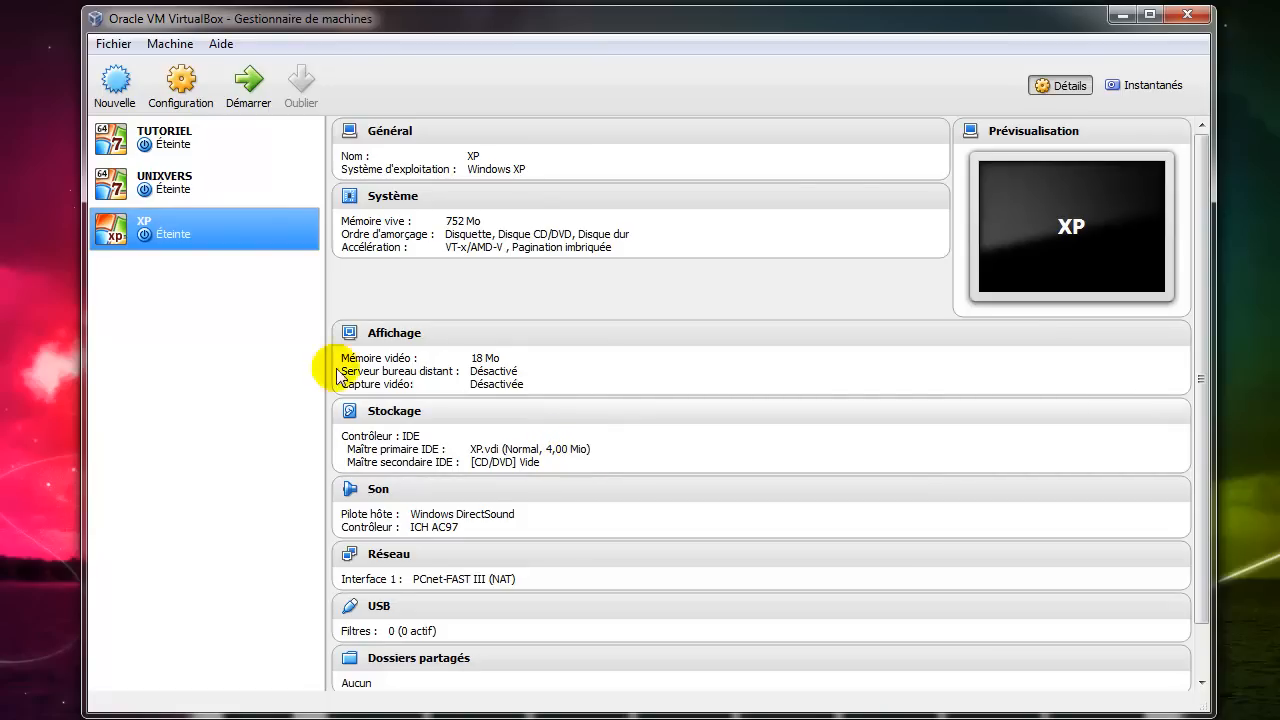
left_click(172, 46)
mouse_move(128, 46)
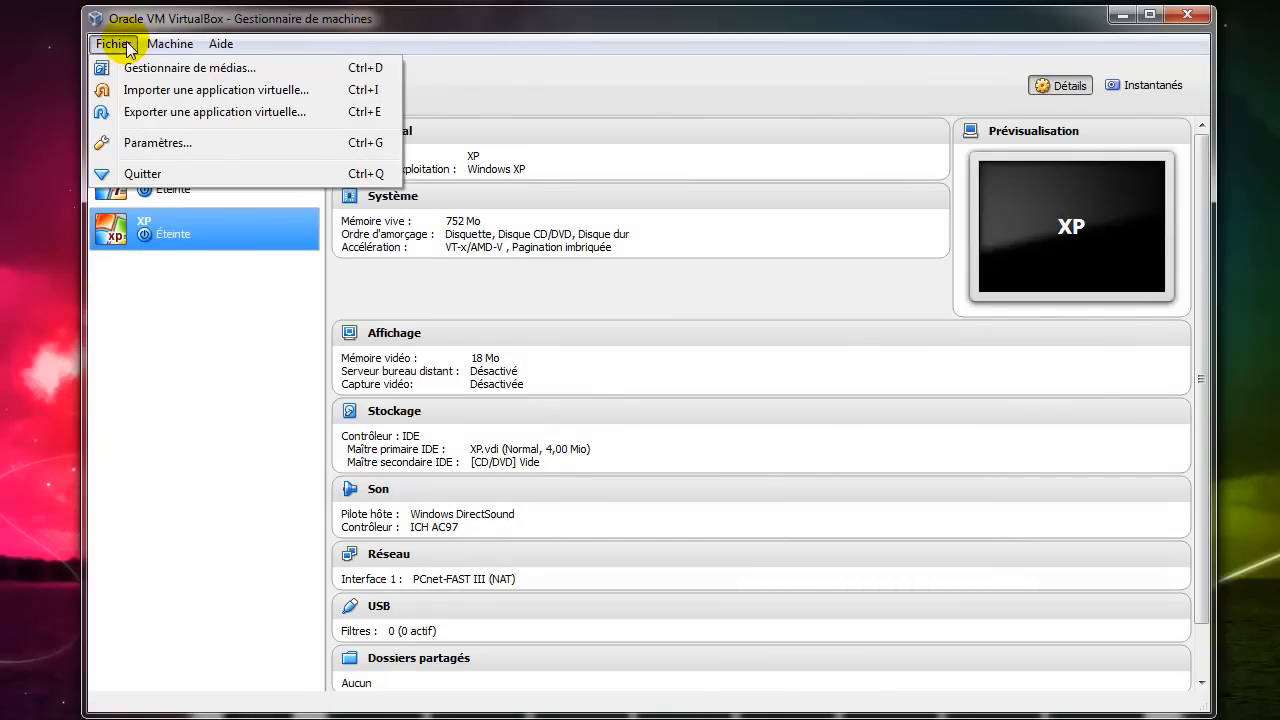
left_click(172, 72)
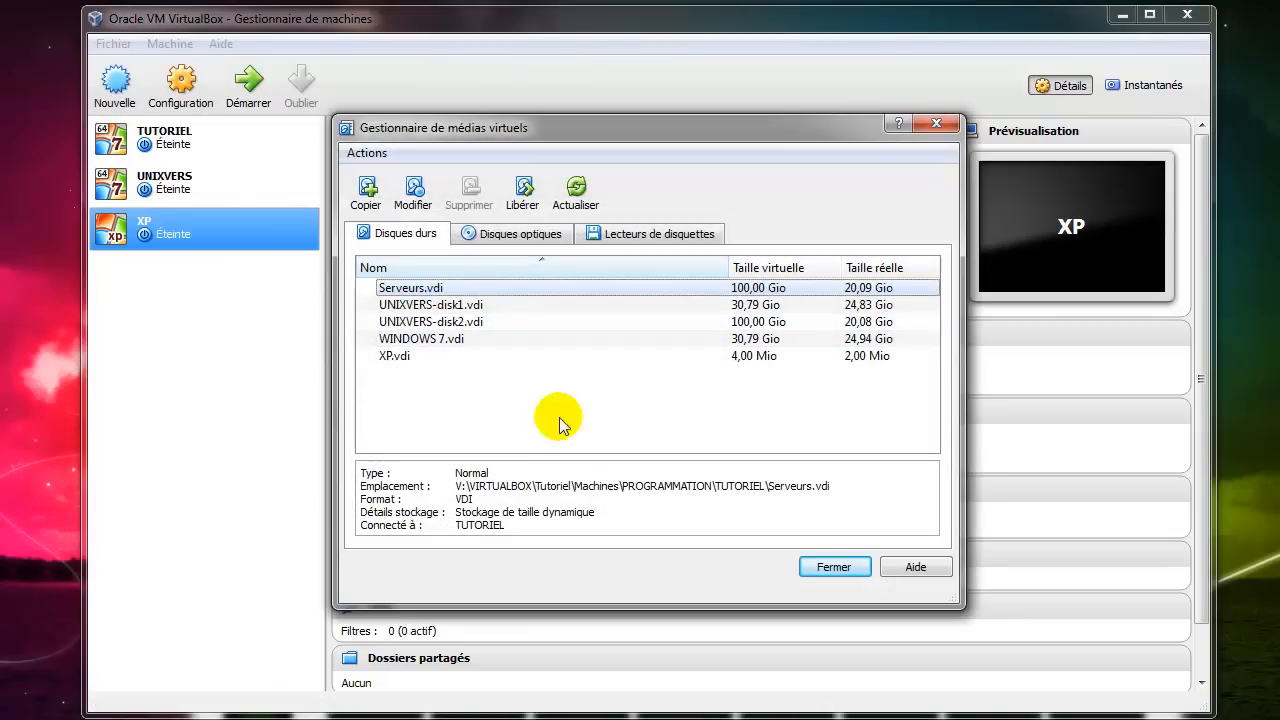
left_click(404, 358)
left_click(403, 358)
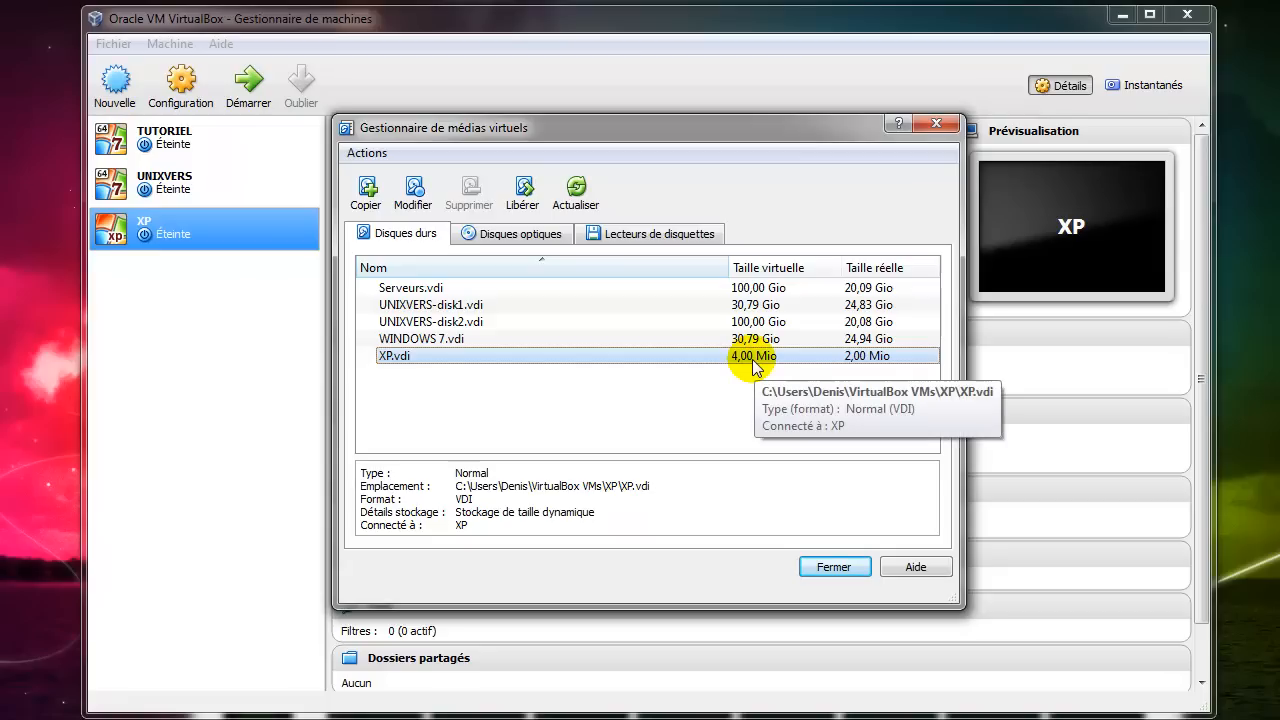
left_click(524, 195)
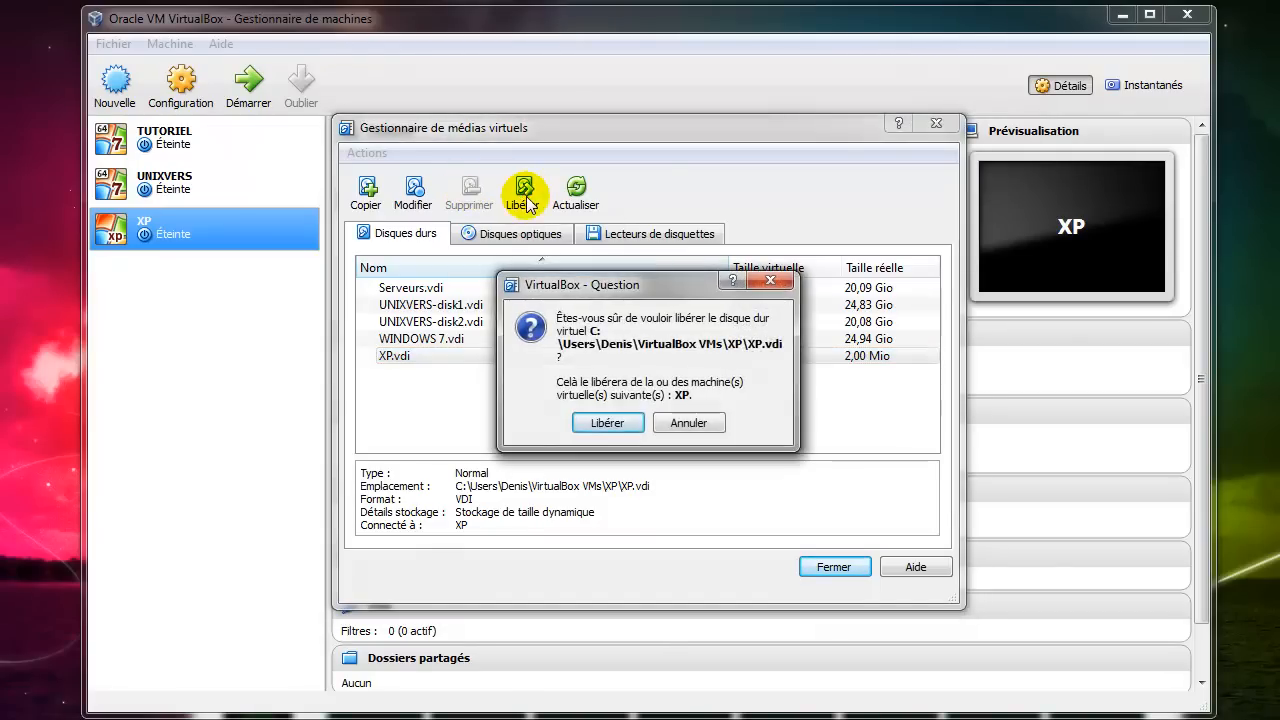
left_click(618, 423)
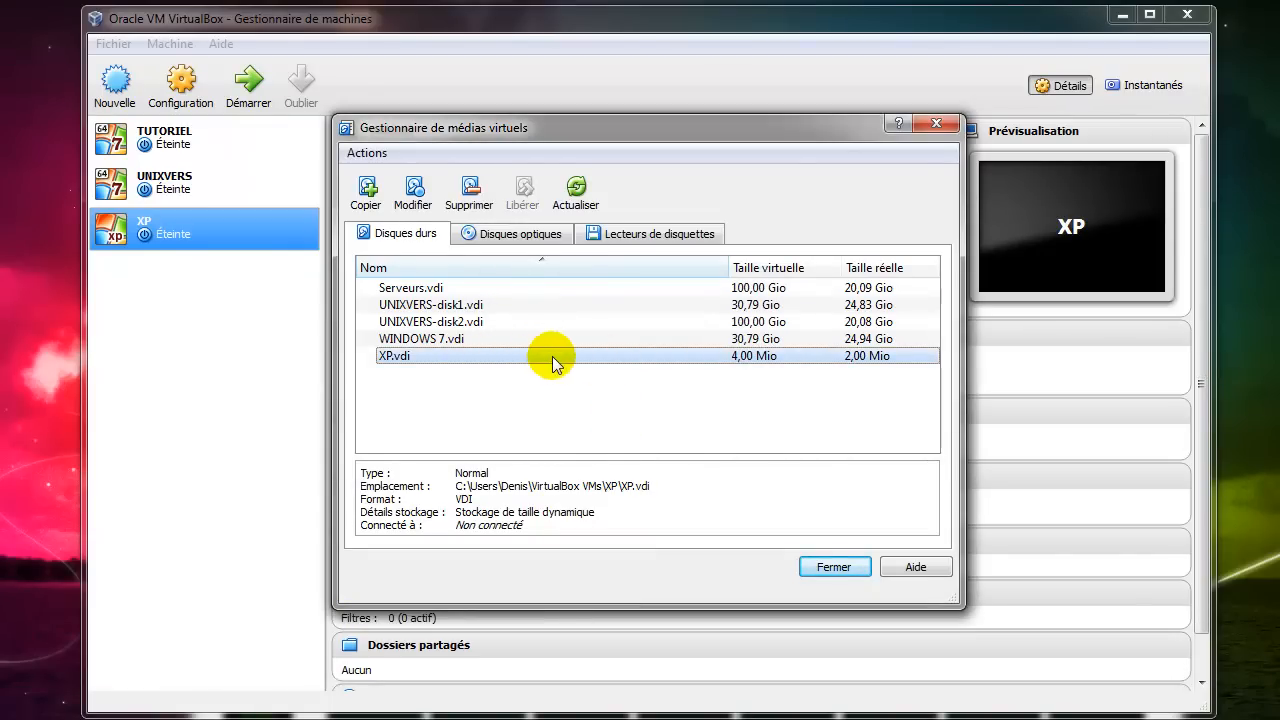
- Remove XP.vdi from the known hard disks, delete its storage file, and close the virtual media manager
left_click(469, 192)
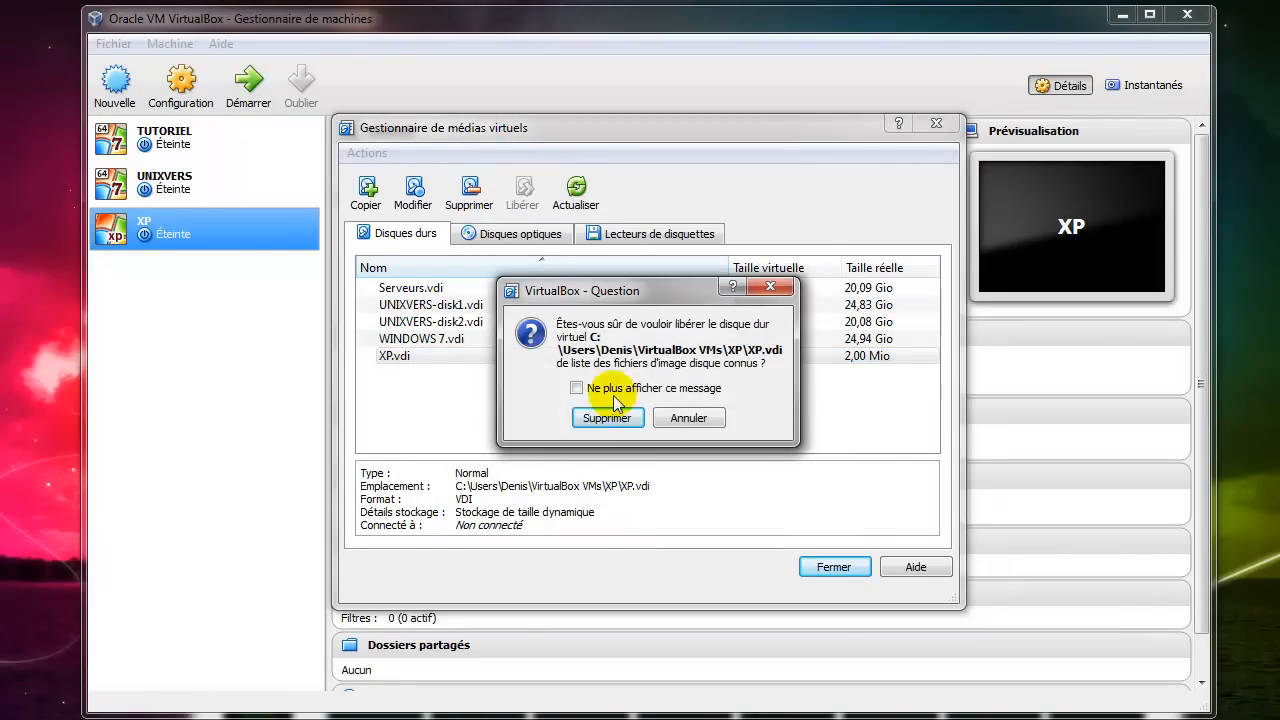
left_click(608, 417)
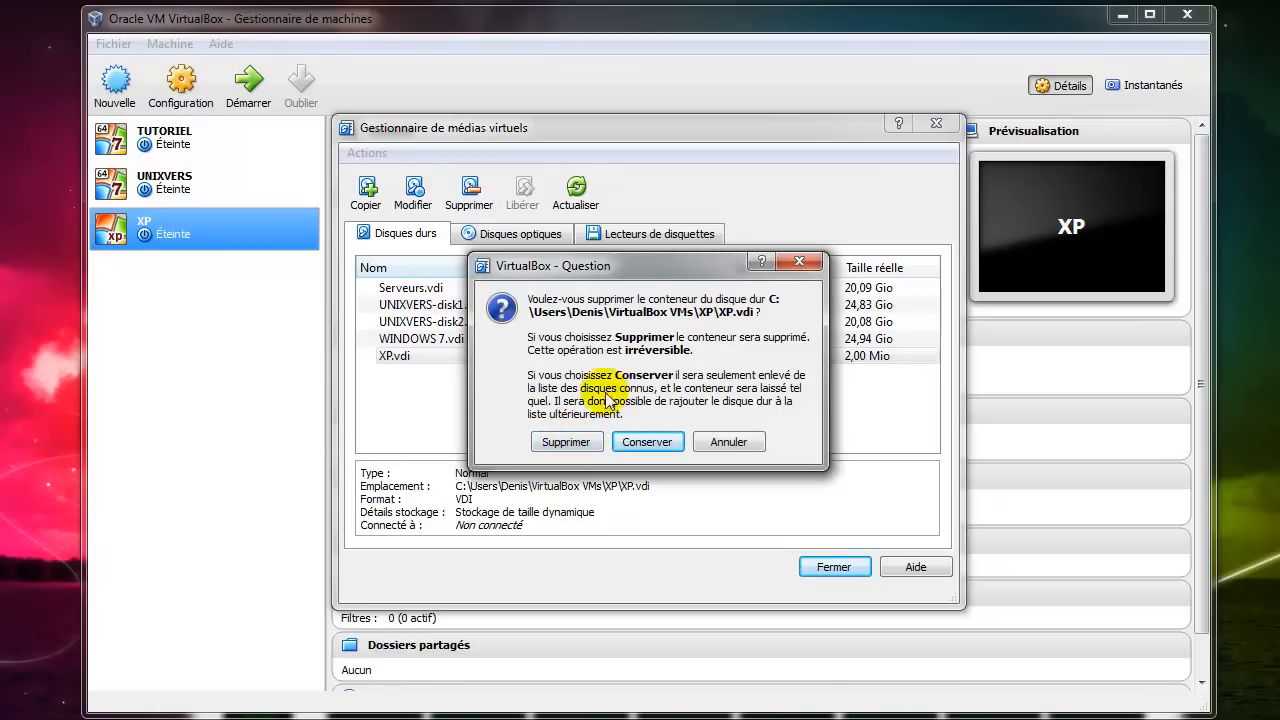
left_click(580, 446)
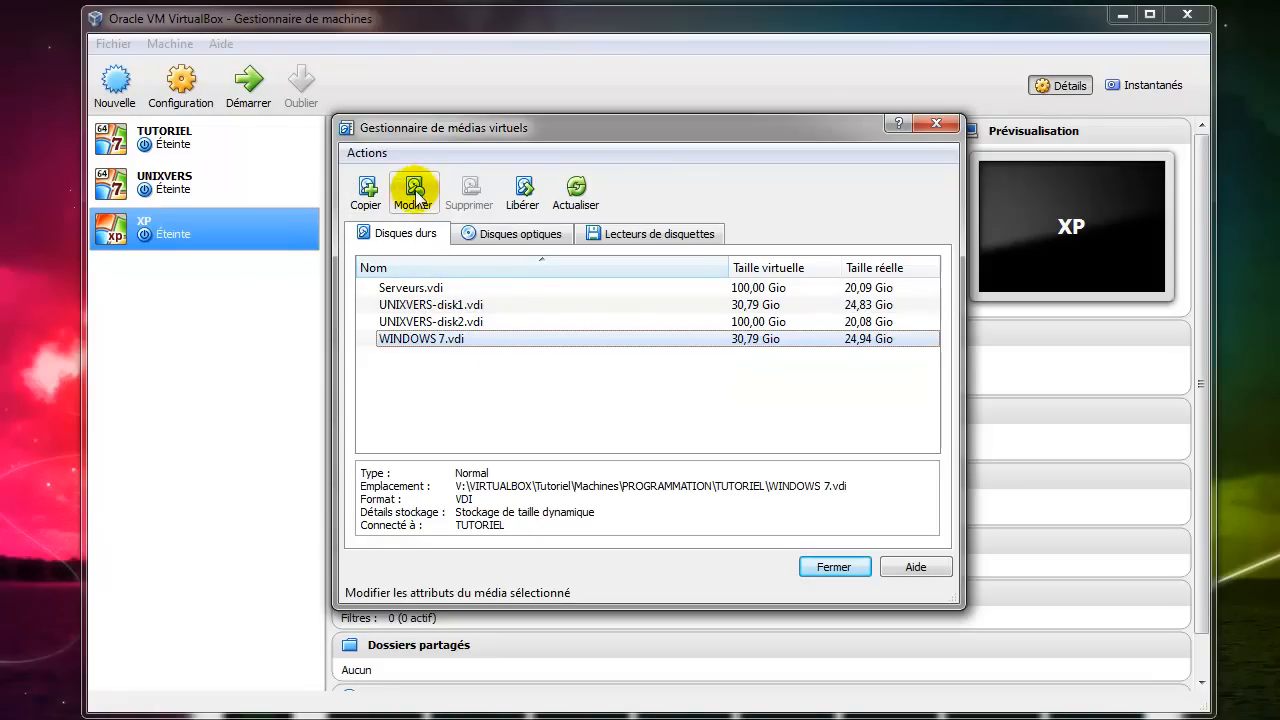
left_click(368, 154)
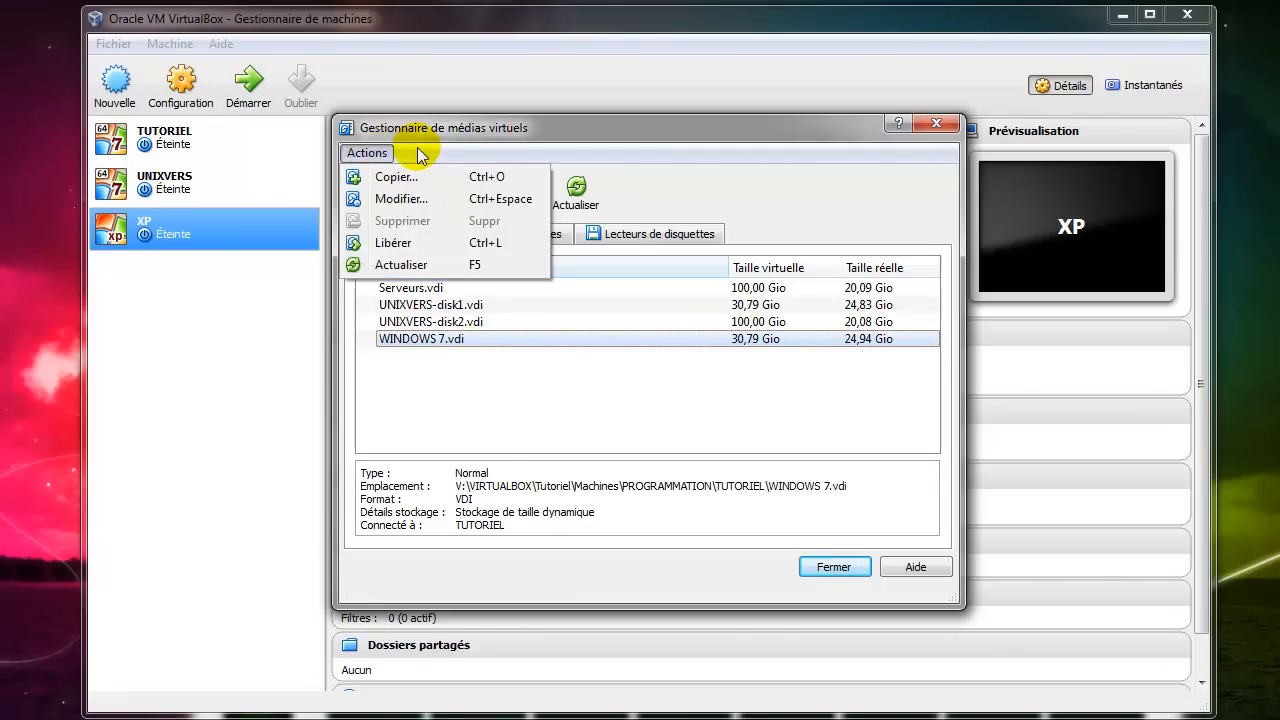
left_click(418, 155)
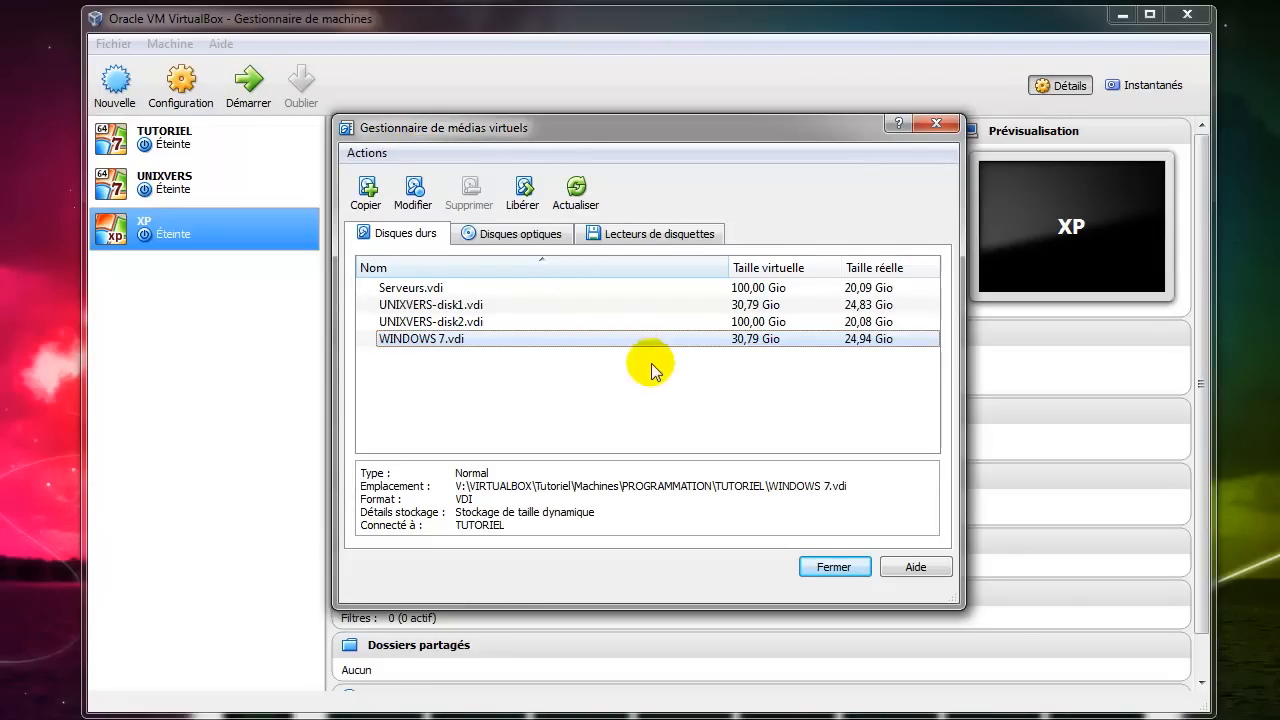
left_click(836, 567)
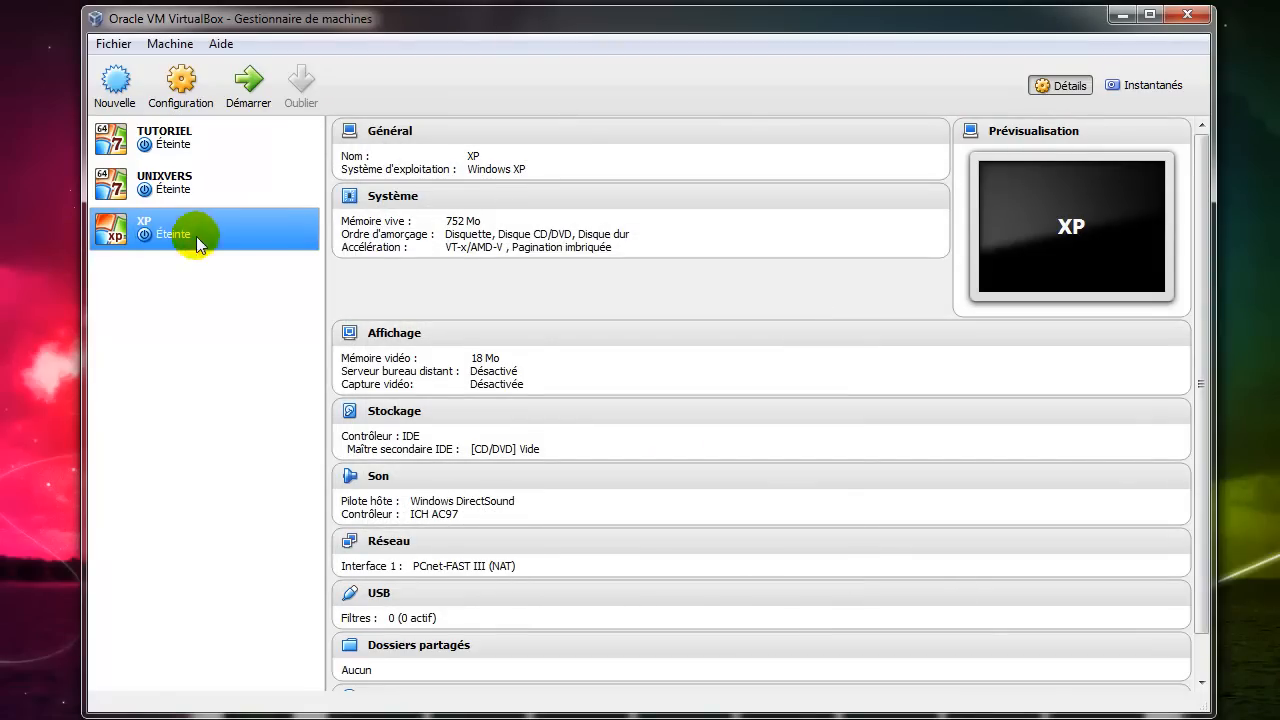
- Add a SATA controller in the XP machine's storage settings
left_click(182, 90)
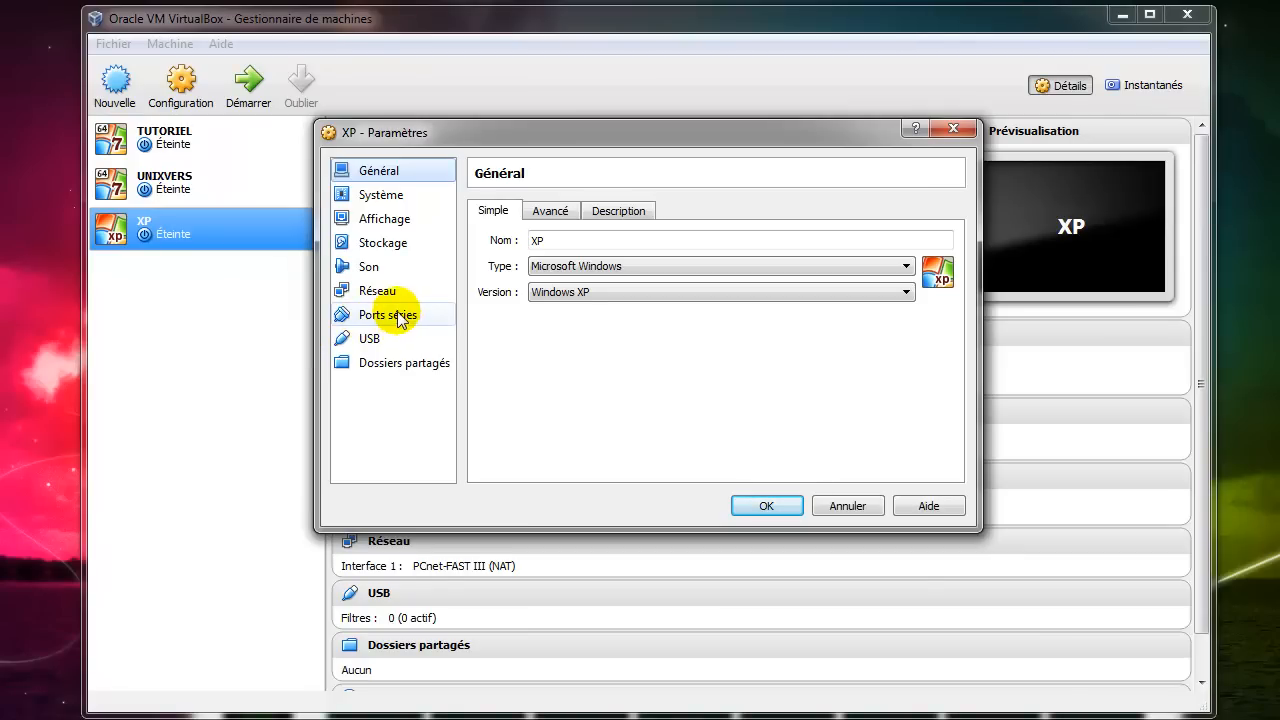
left_click(375, 248)
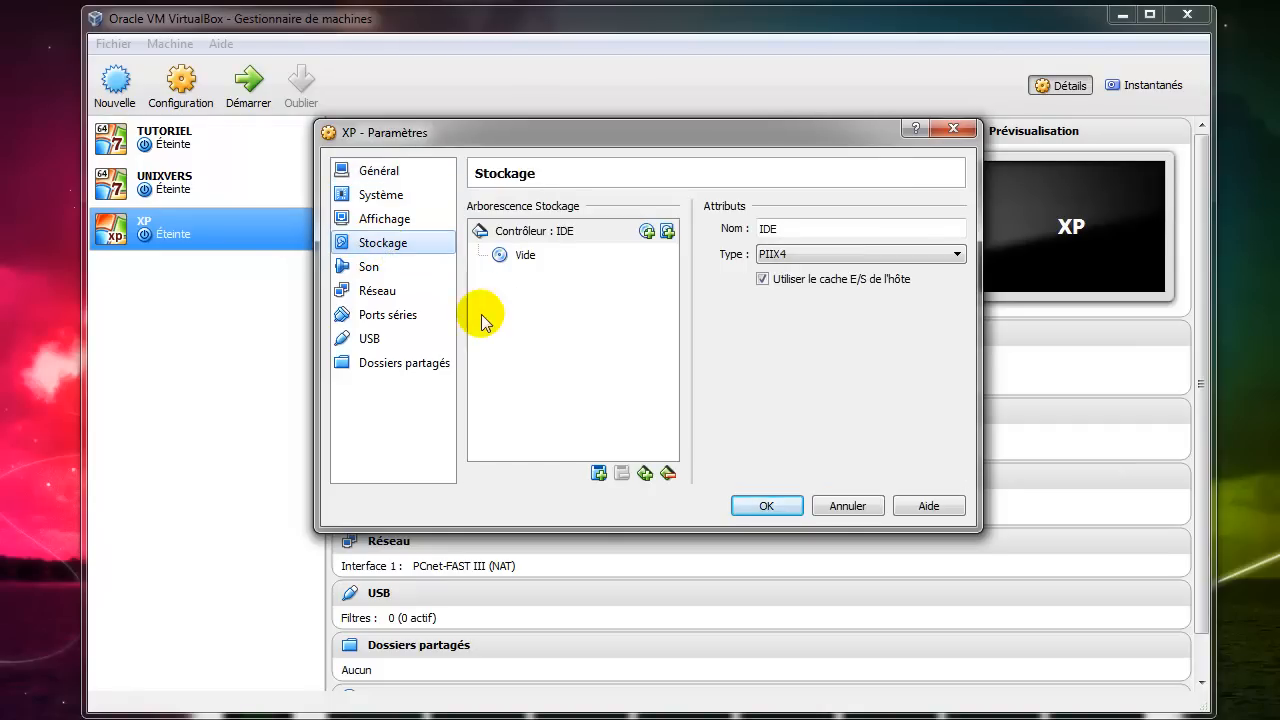
left_click(515, 232)
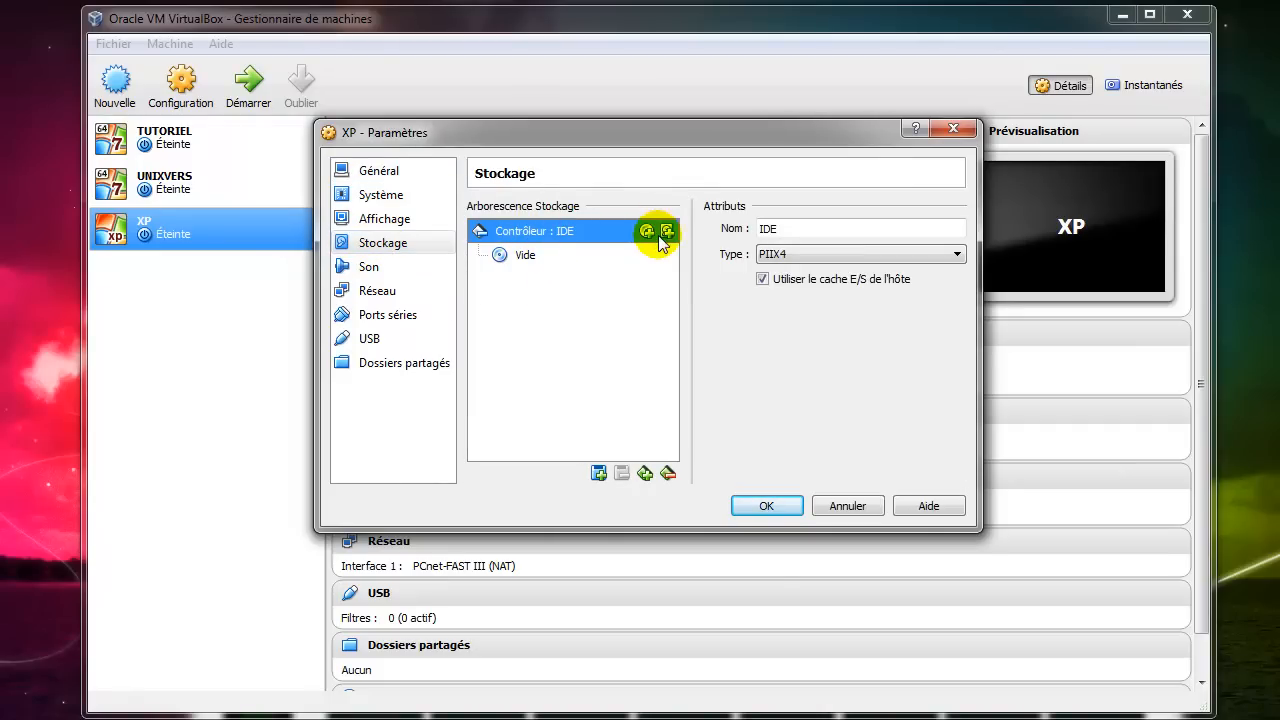
left_click(526, 256)
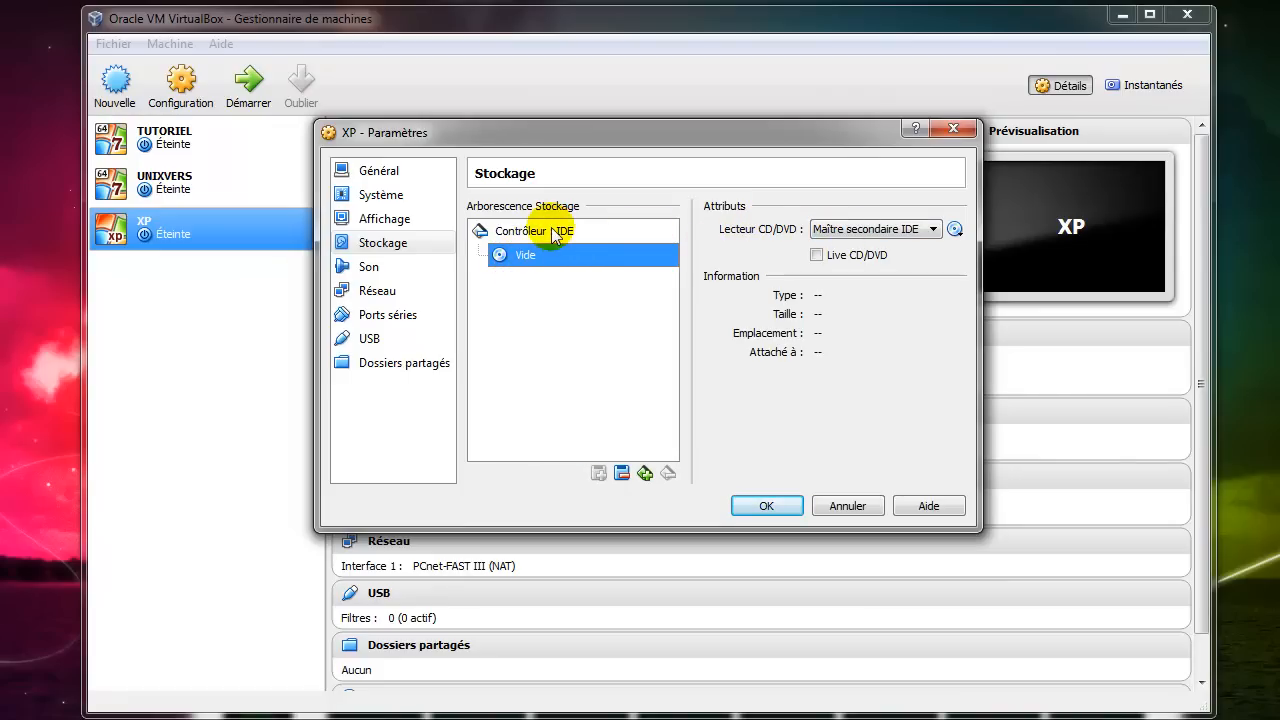
left_click(557, 233)
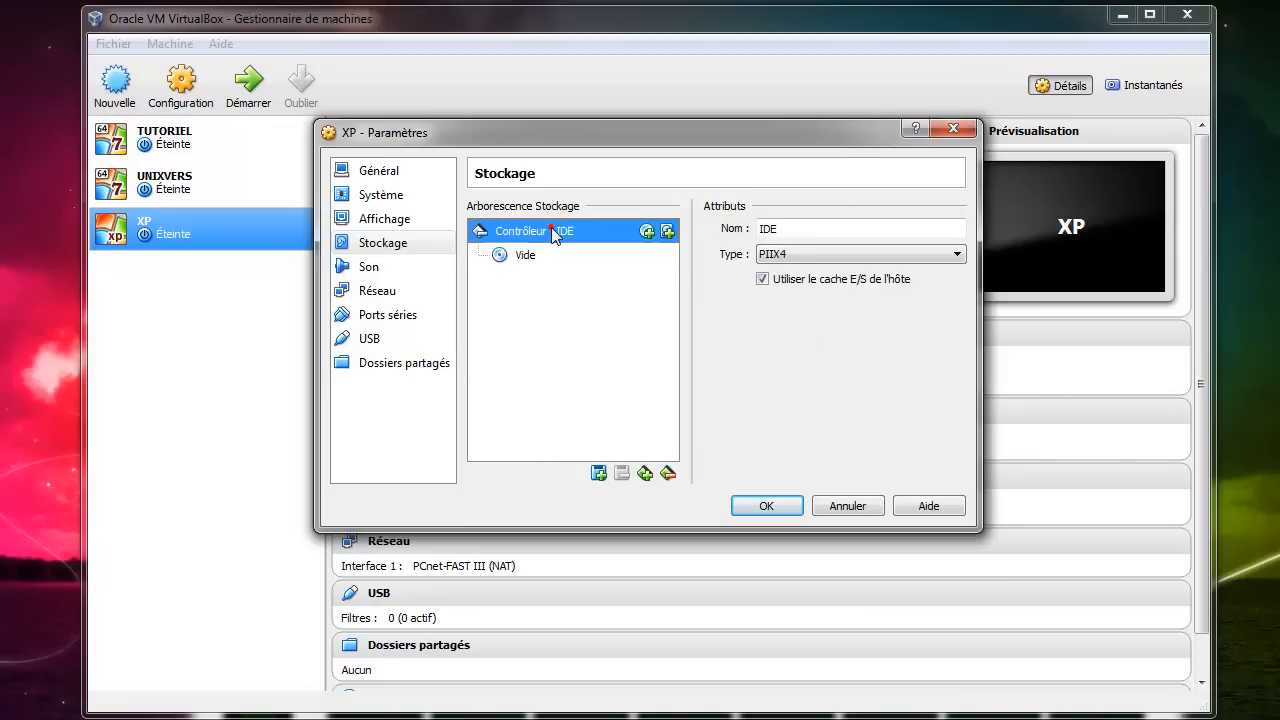
left_click(646, 474)
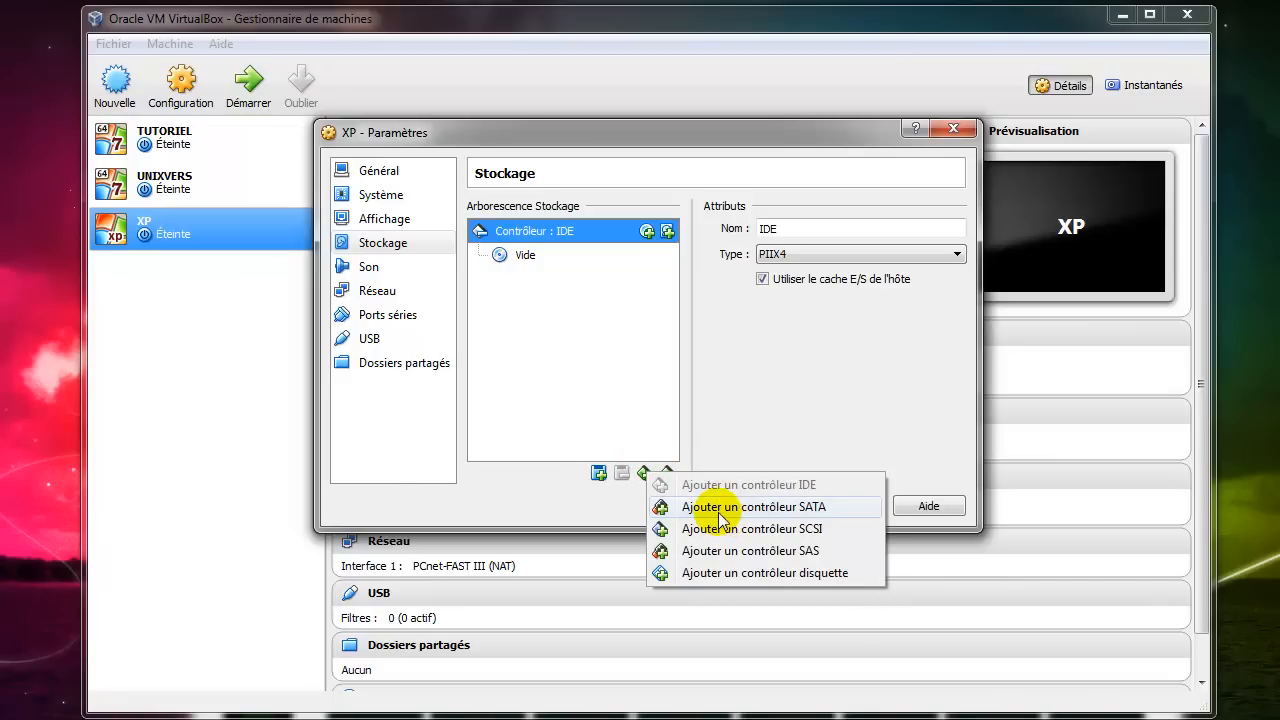
left_click(750, 510)
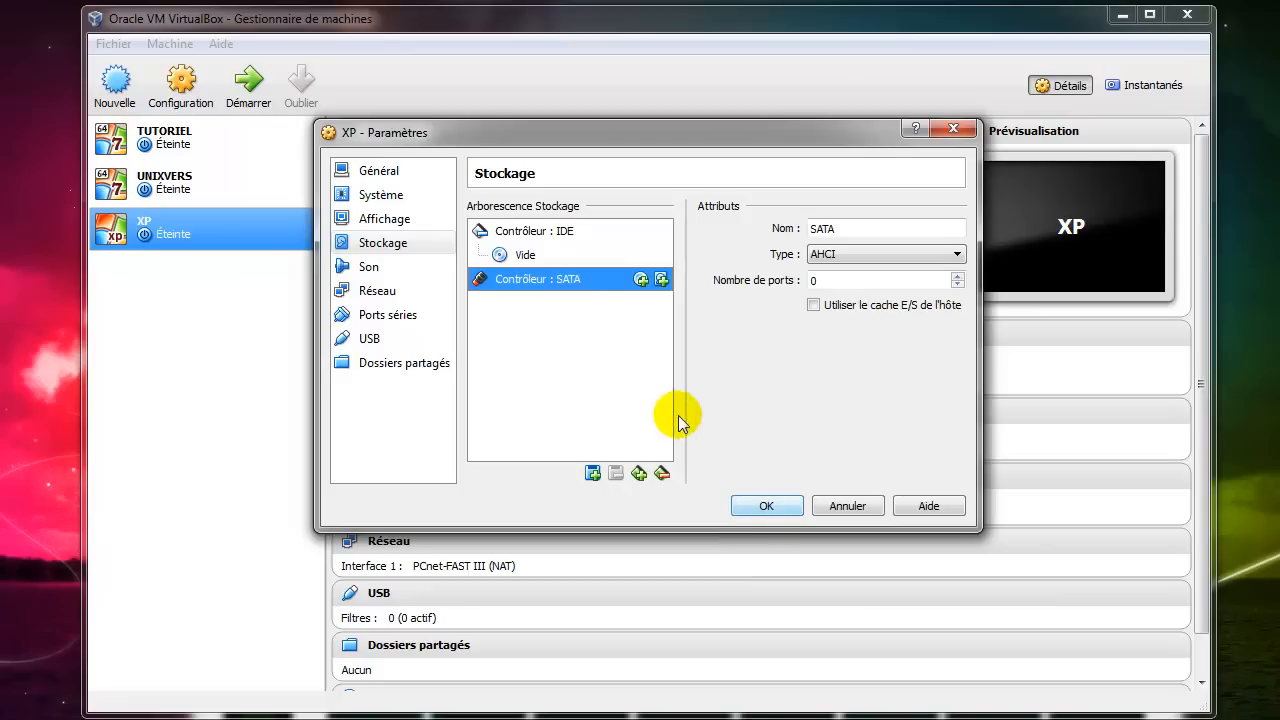
- Start a new hard disk on the SATA controller with type VDI and dynamically allocated storage, continuing to its file location and size
left_click(662, 280)
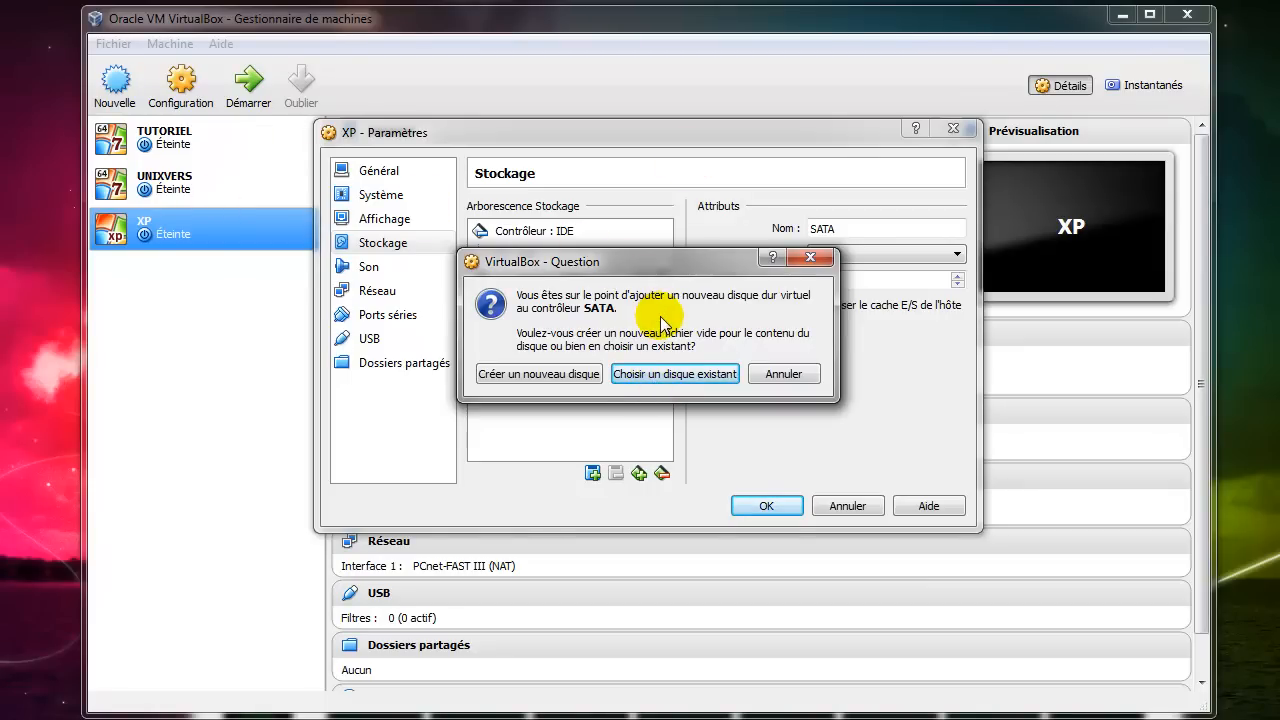
left_click(543, 378)
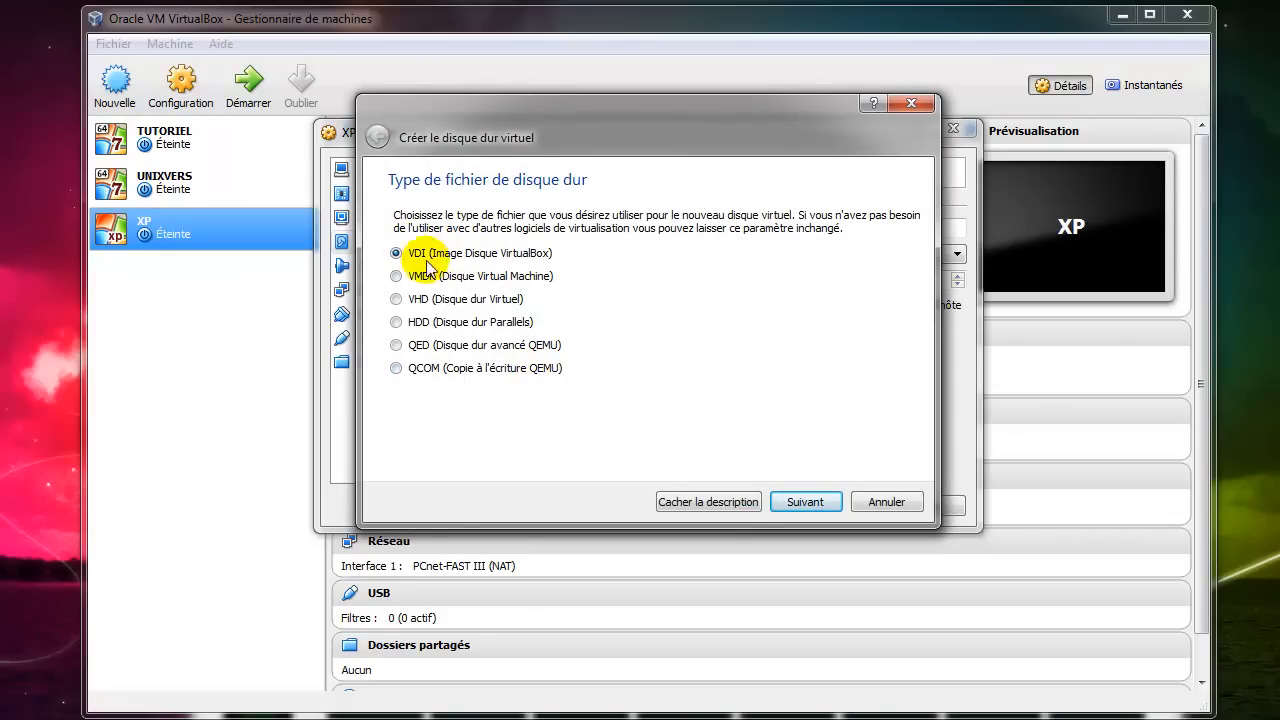
left_click(788, 503)
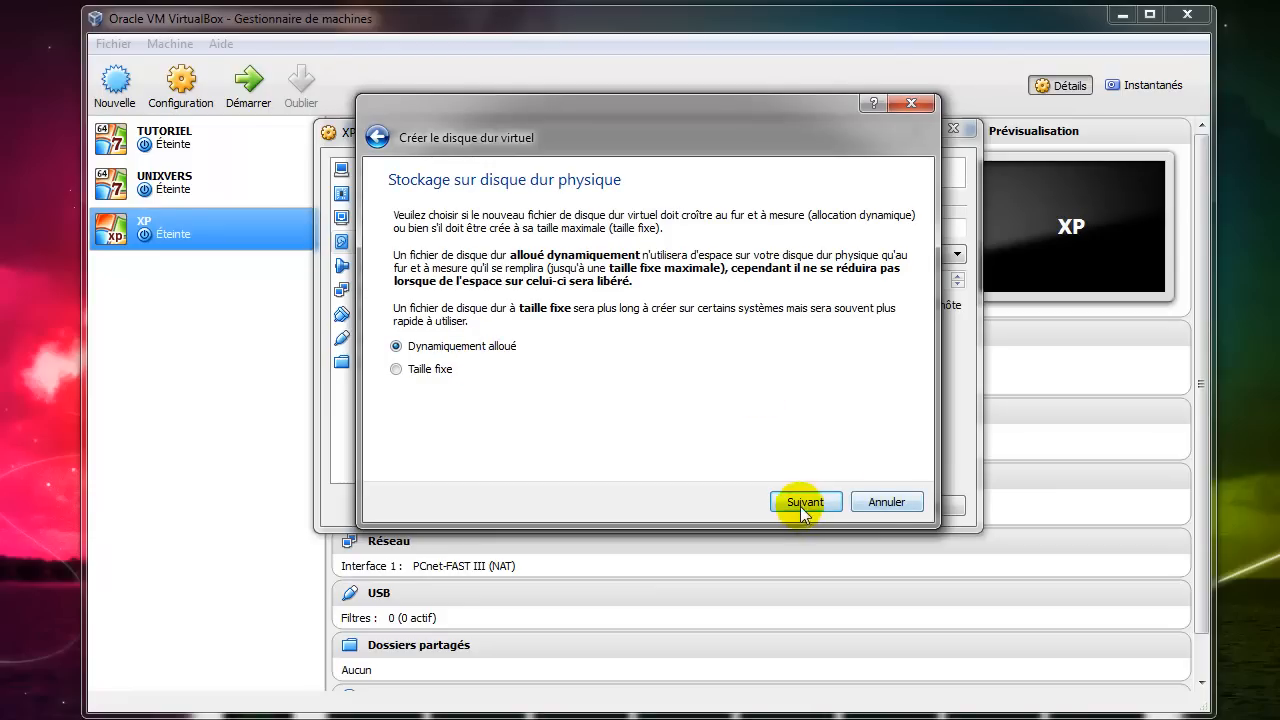
left_click(801, 508)
- Name the new disk XP, set its size to 50,00 Gio, create it, and select it under the SATA controller
left_click_drag(480, 255, 348, 256)
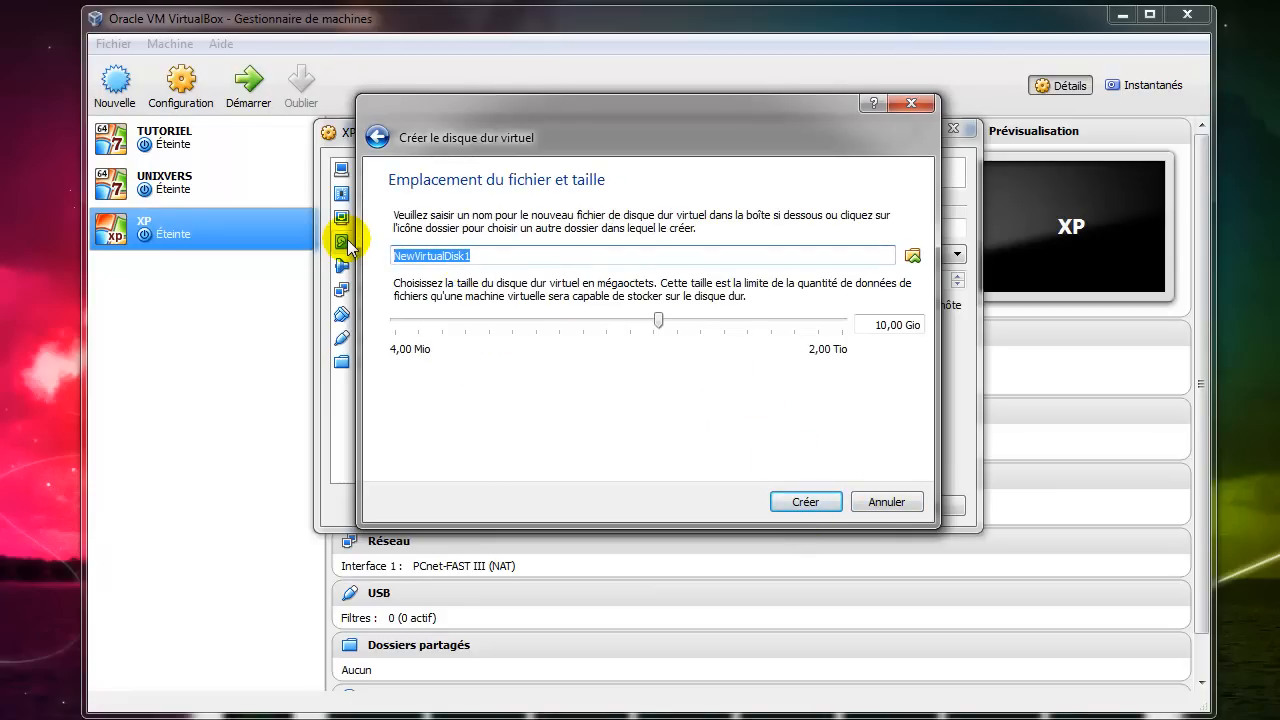
type("XP")
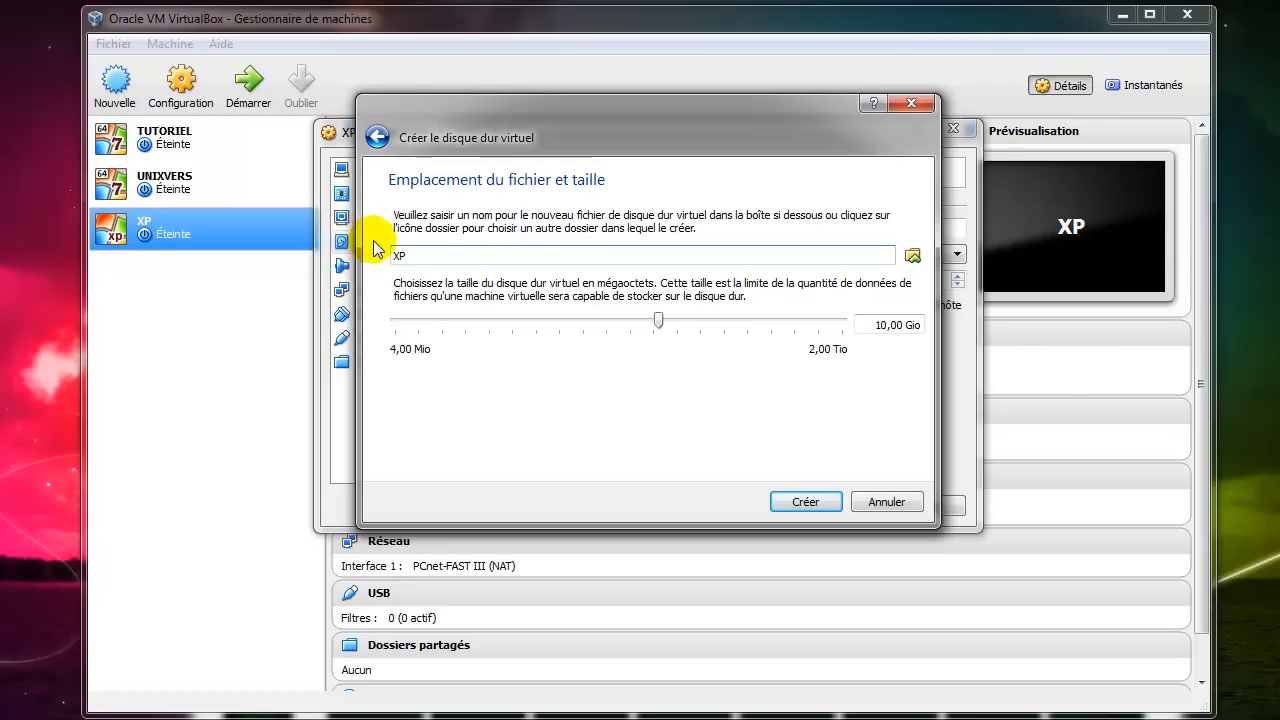
left_click(877, 324)
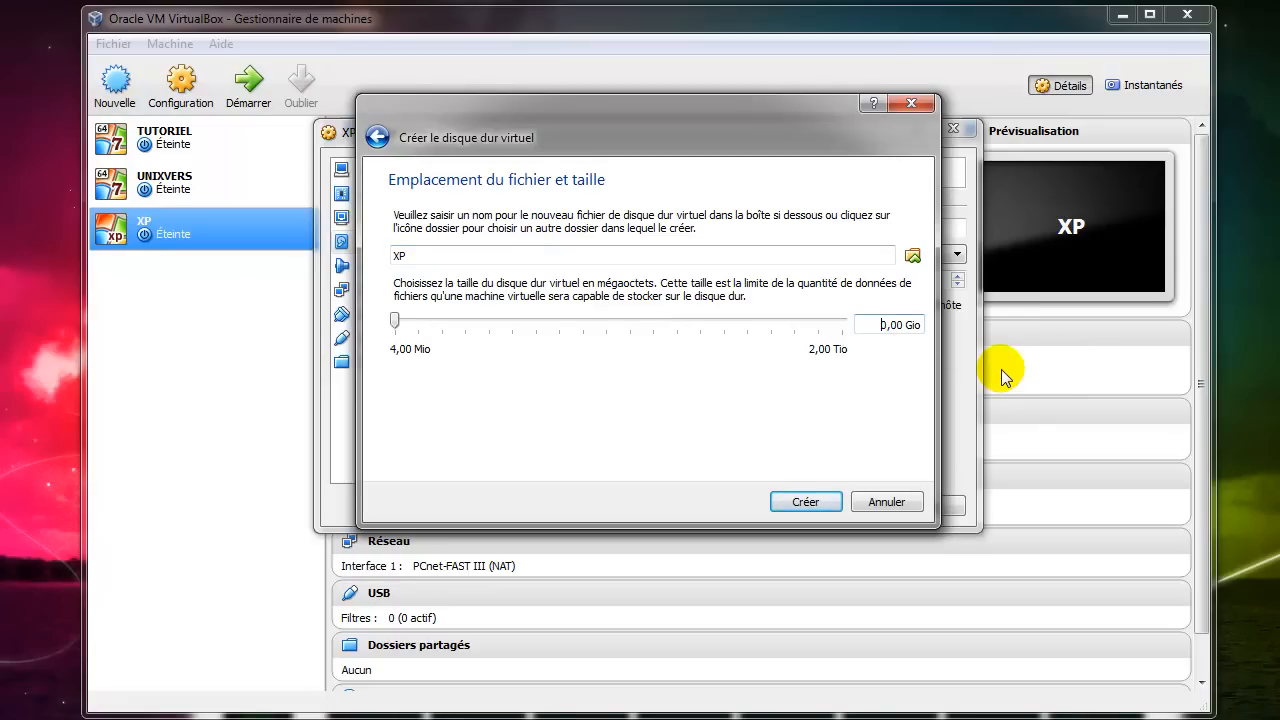
type("5")
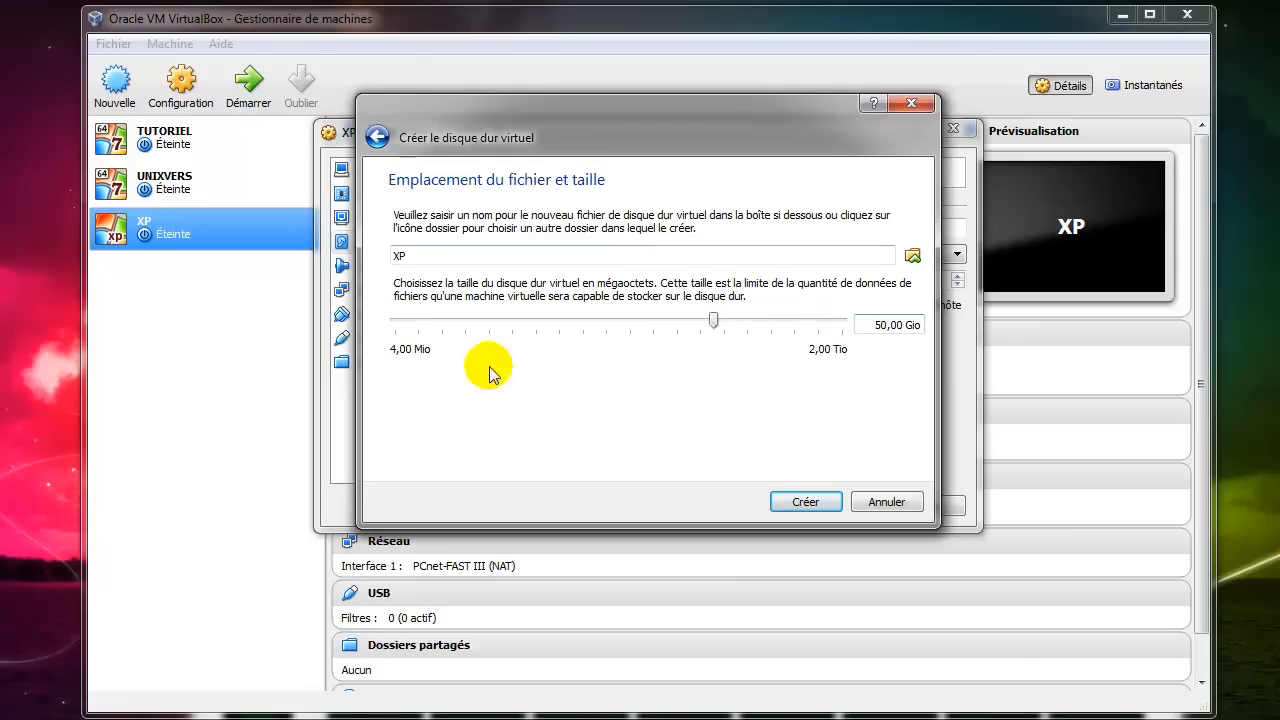
left_click(776, 390)
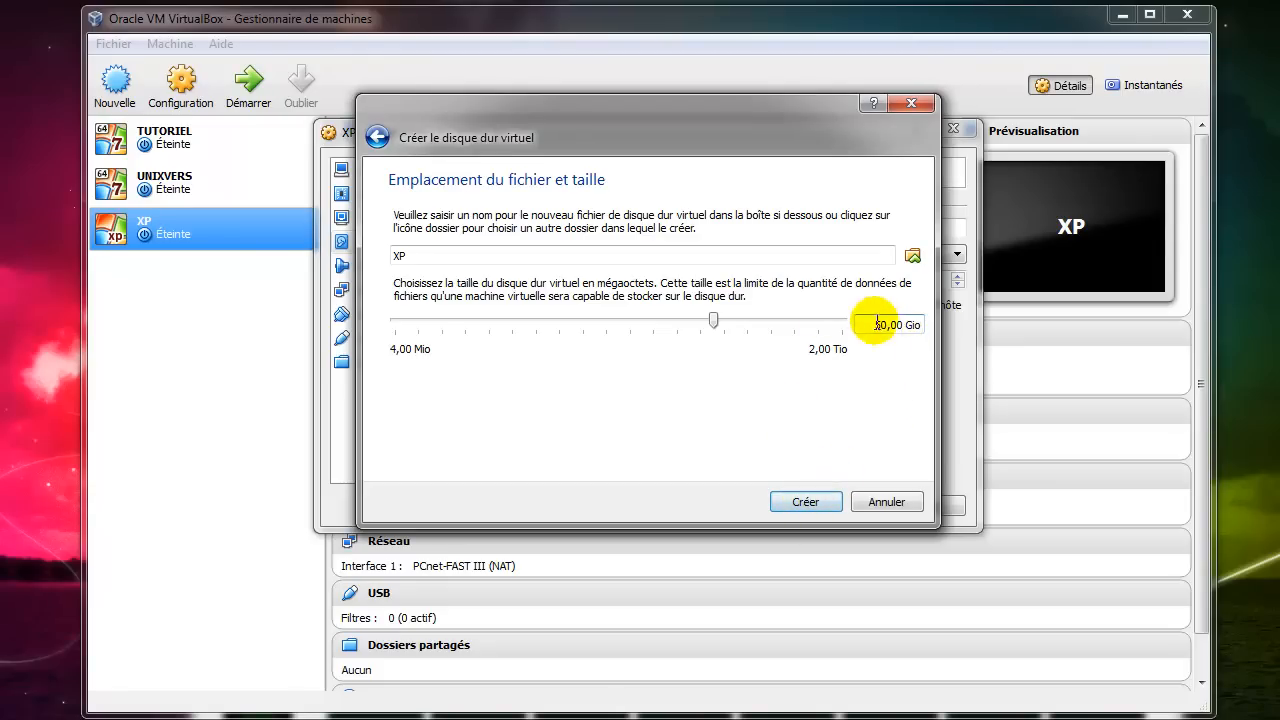
left_click(800, 503)
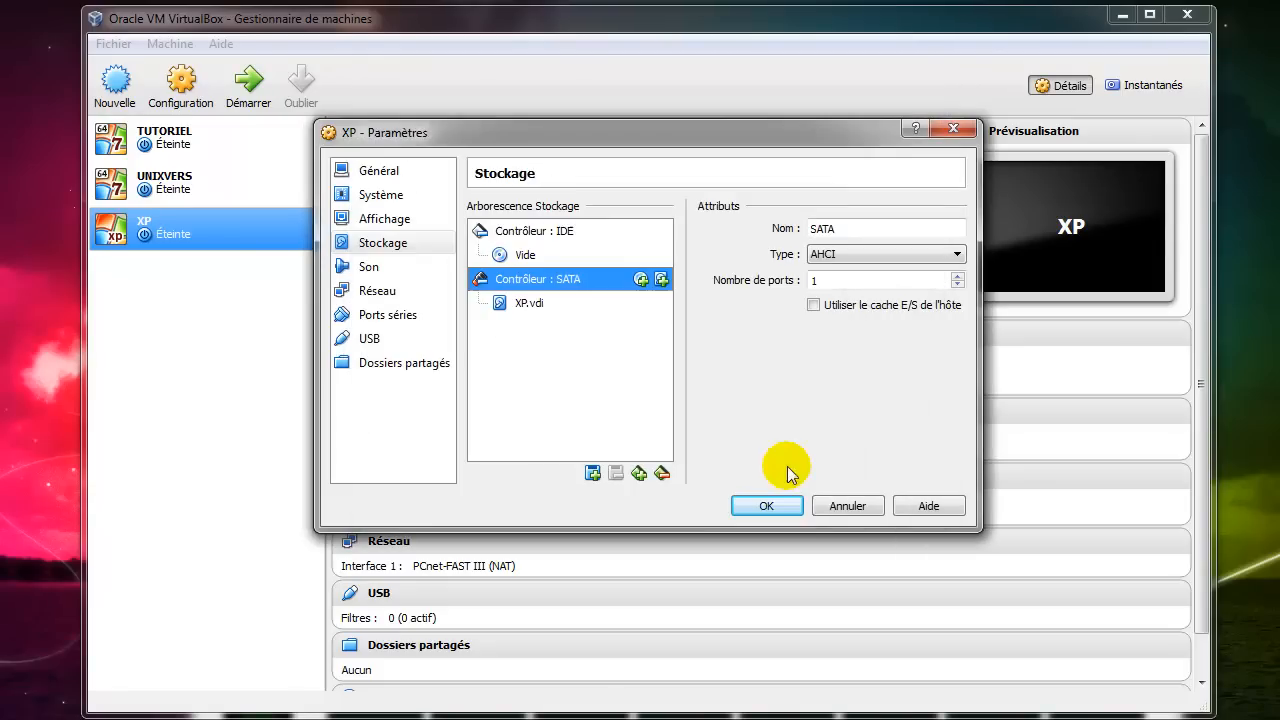
left_click(545, 303)
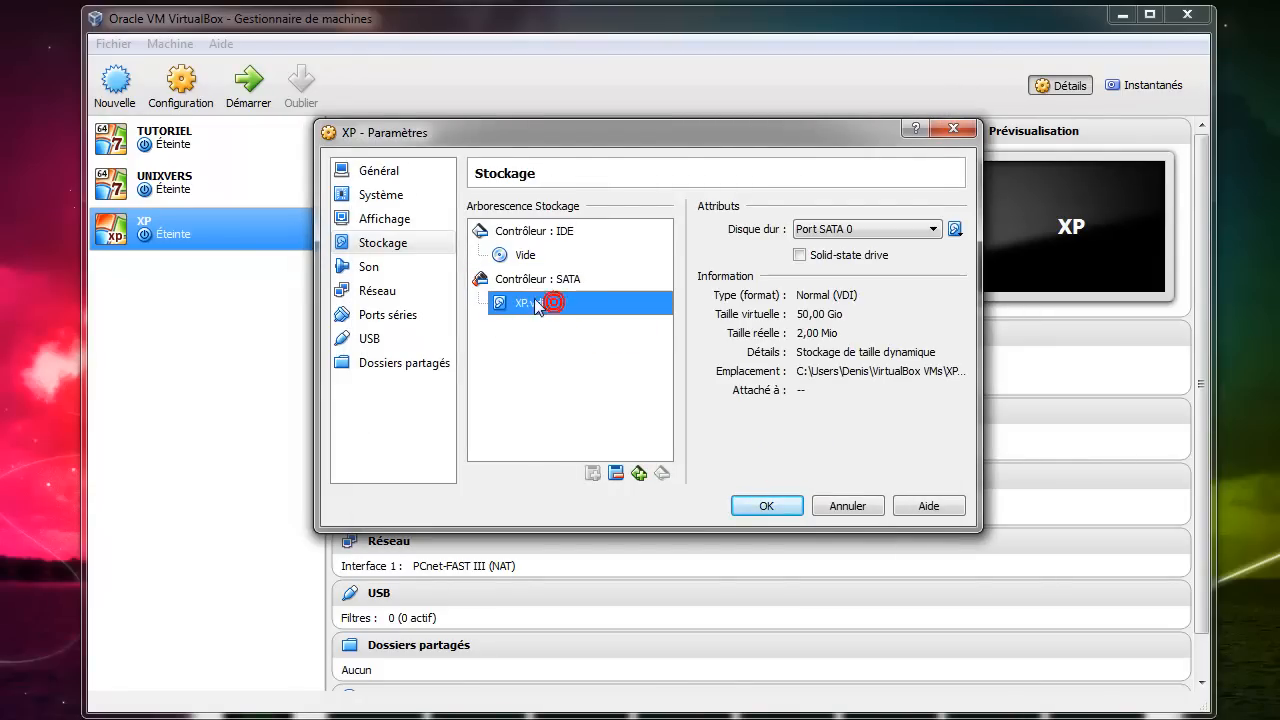
- Set the XP machine's video memory to 128 Mo, enable 3D and 2D acceleration, and view the video capture options
left_click(815, 315)
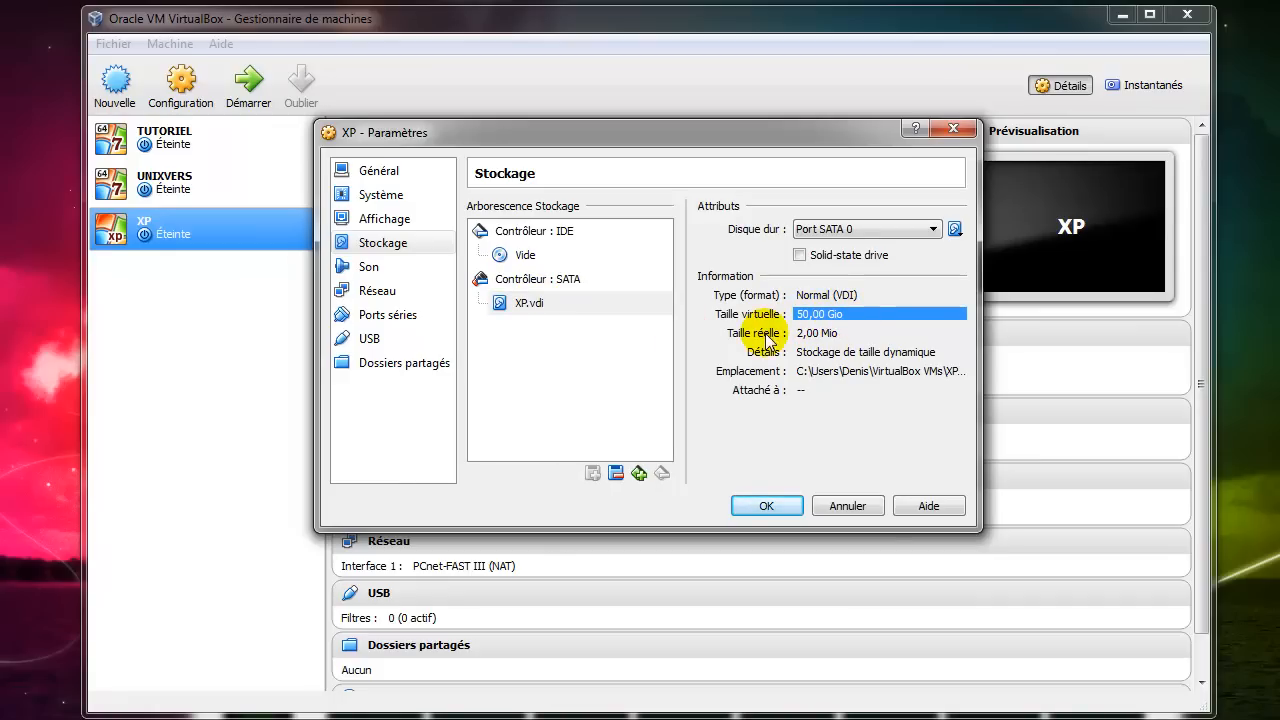
left_click(822, 334)
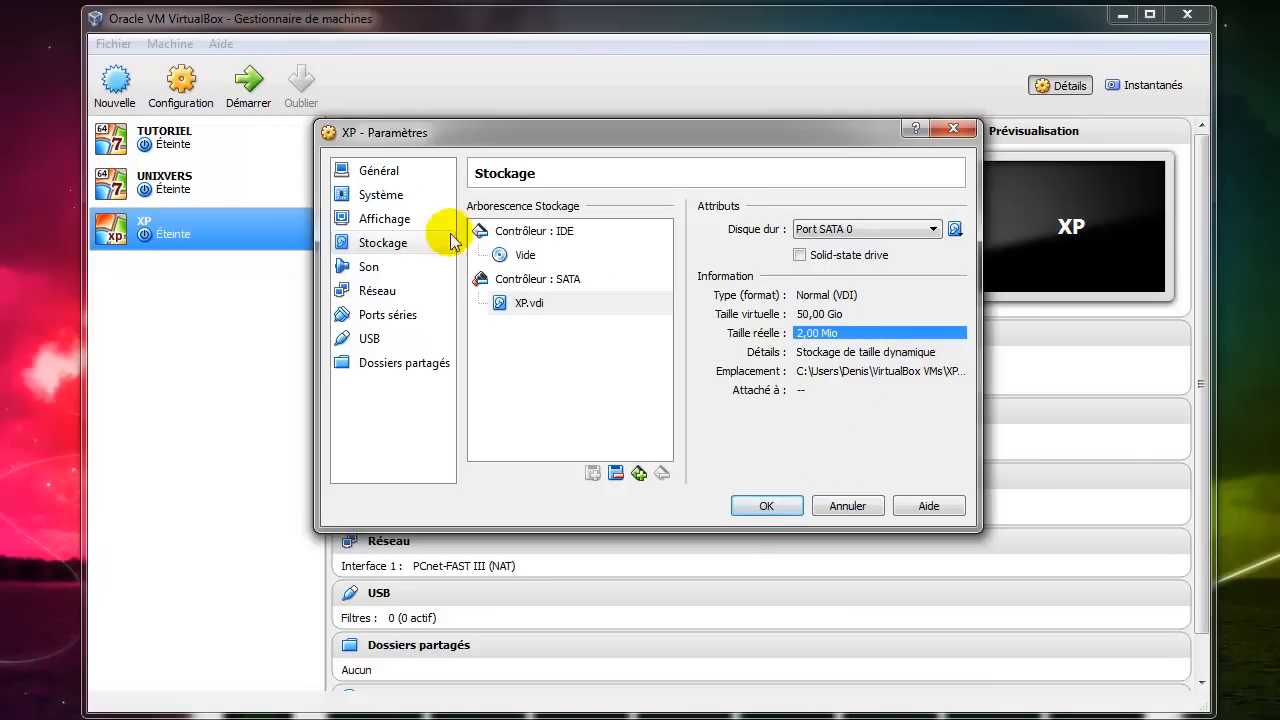
left_click(390, 220)
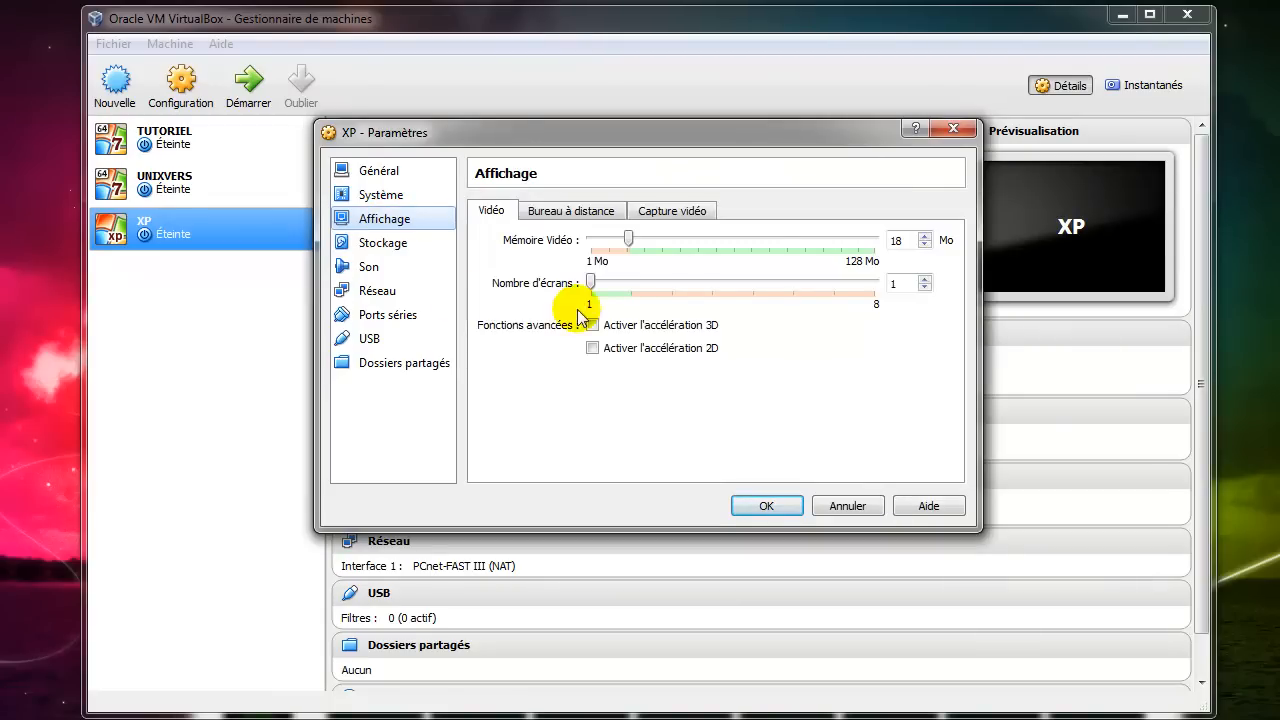
left_click_drag(630, 240, 895, 250)
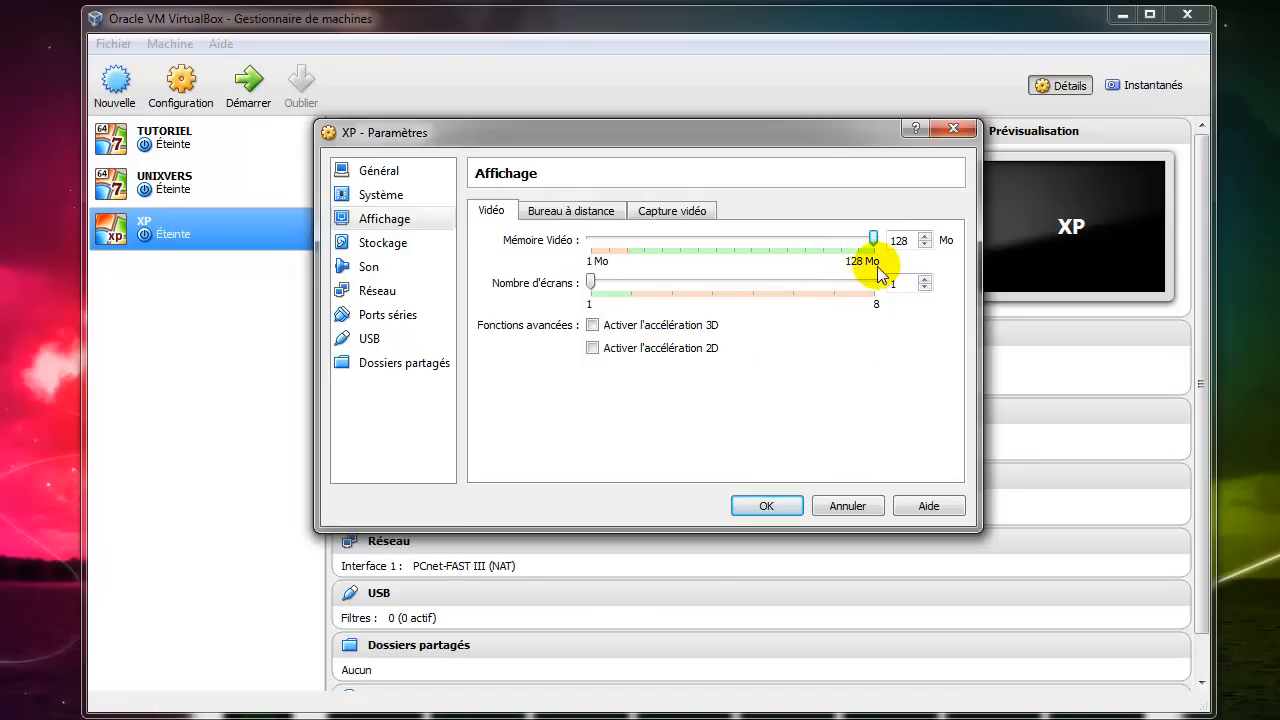
left_click(698, 325)
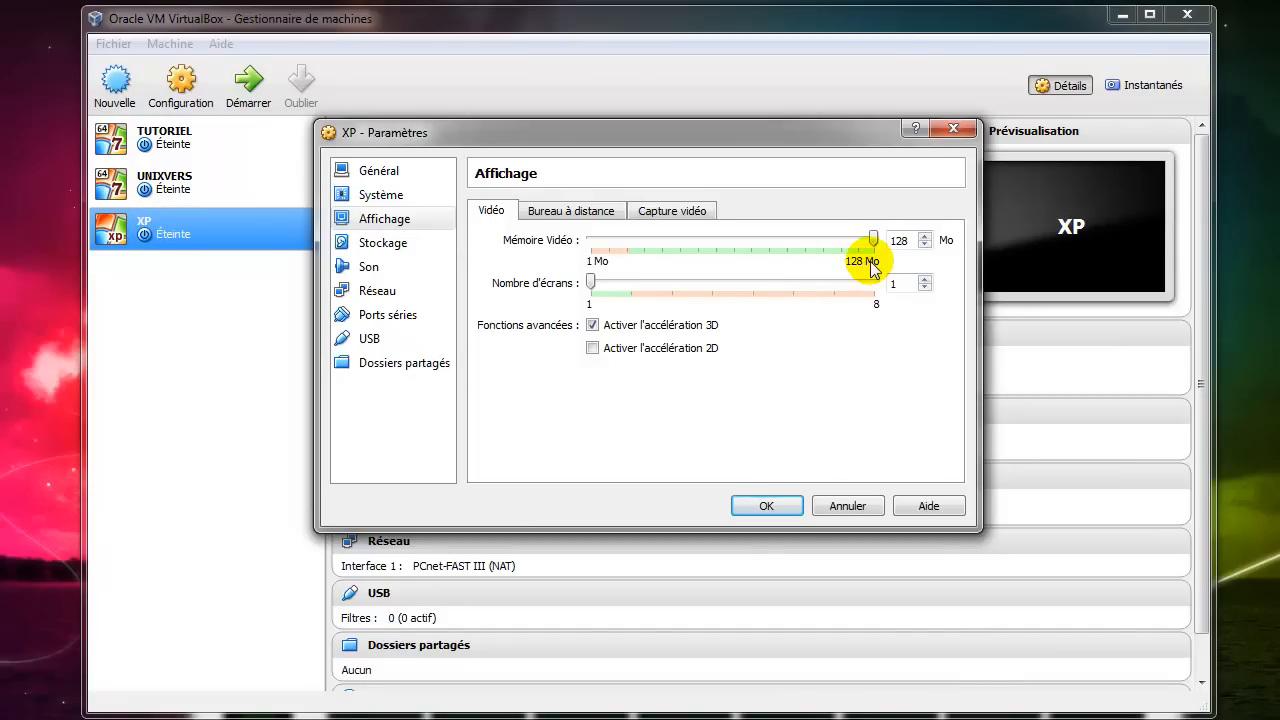
left_click(670, 352)
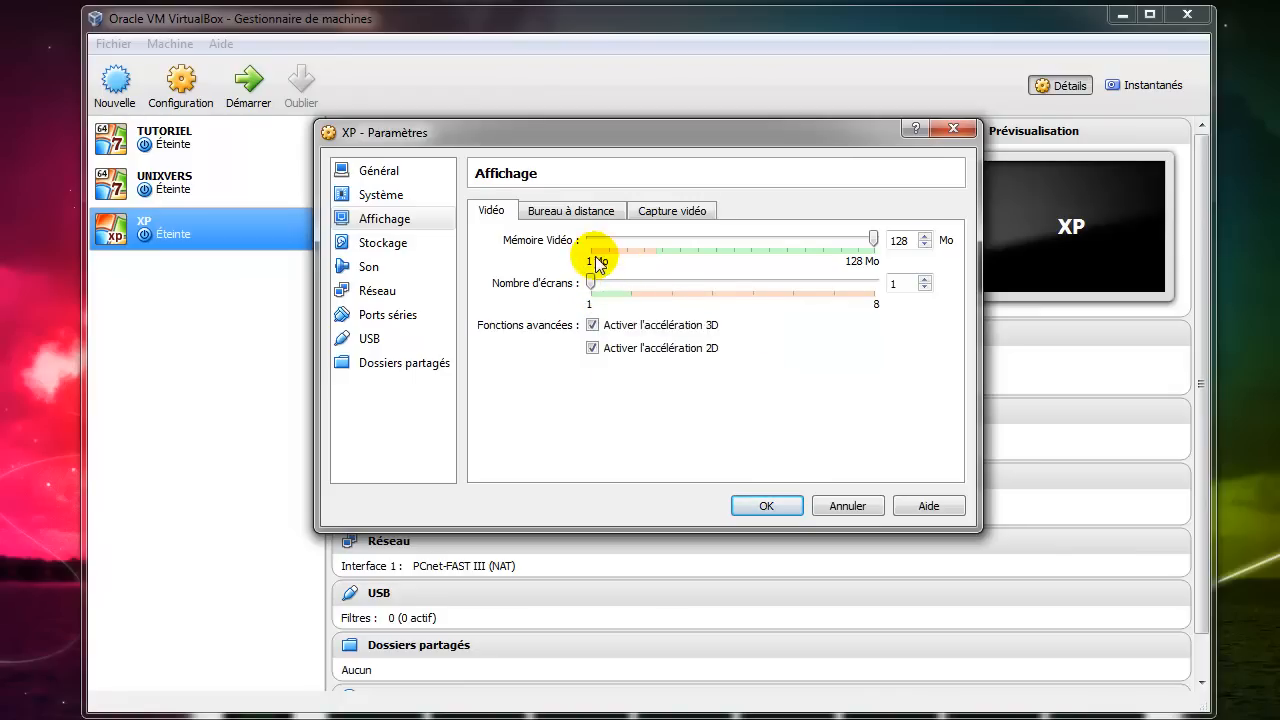
left_click(664, 212)
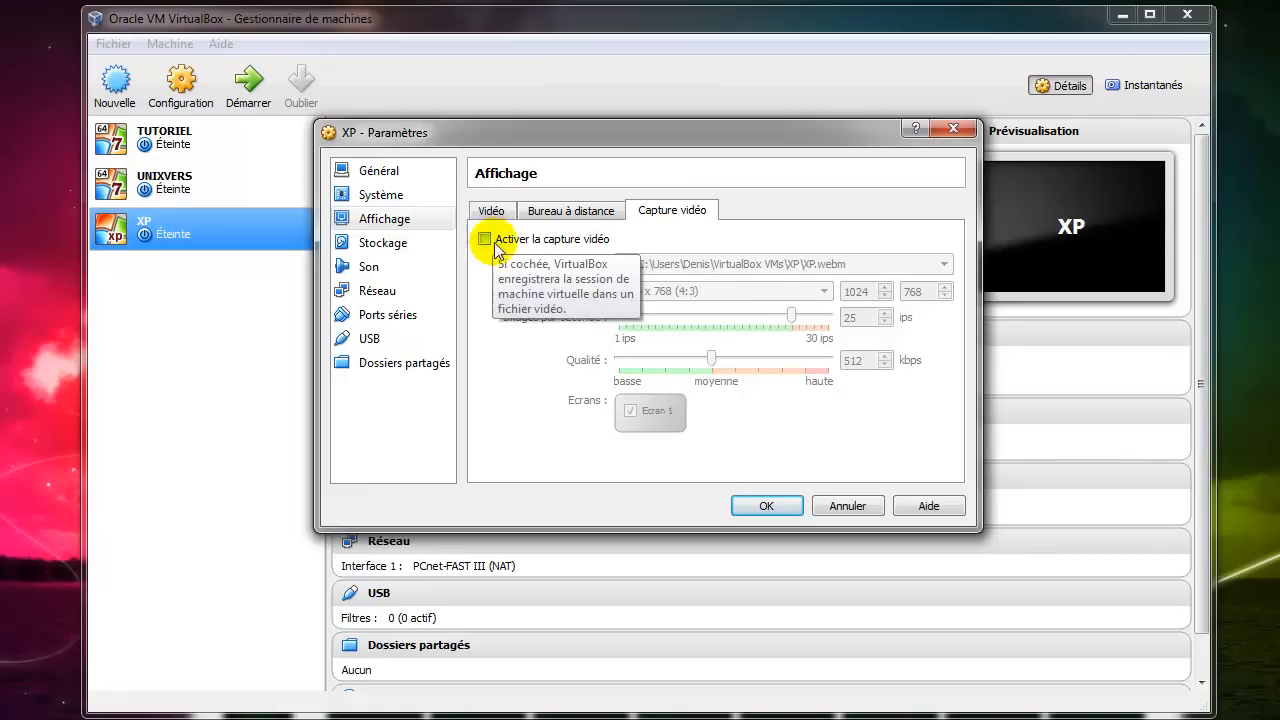
- Disable Disquette in the XP machine's boot order and move it to the end of the list
left_click(367, 195)
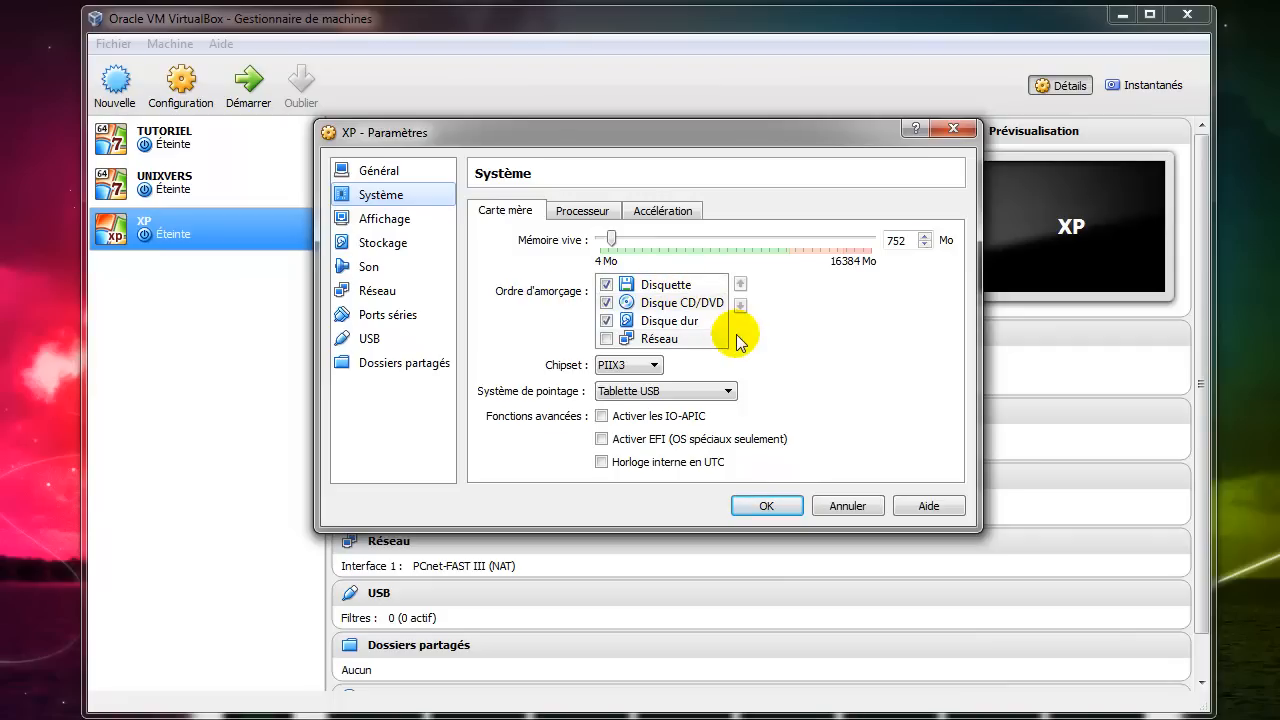
left_click(668, 321)
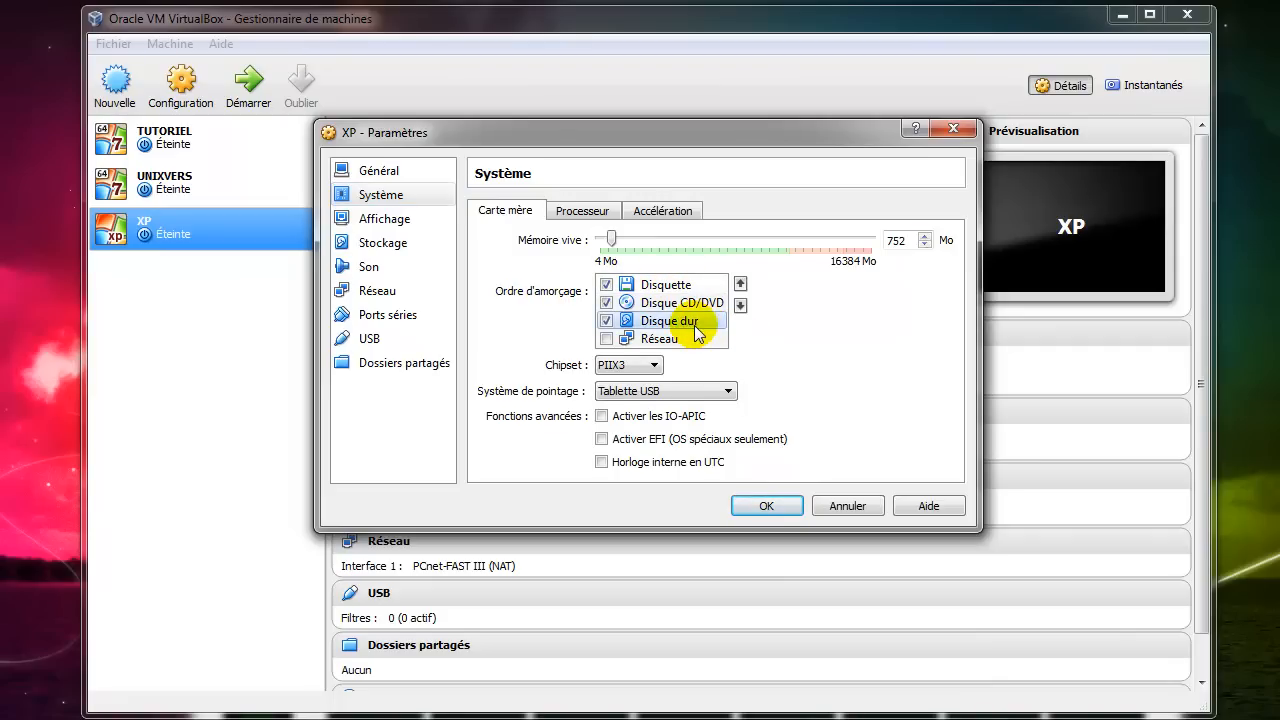
left_click(686, 286)
left_click(606, 284)
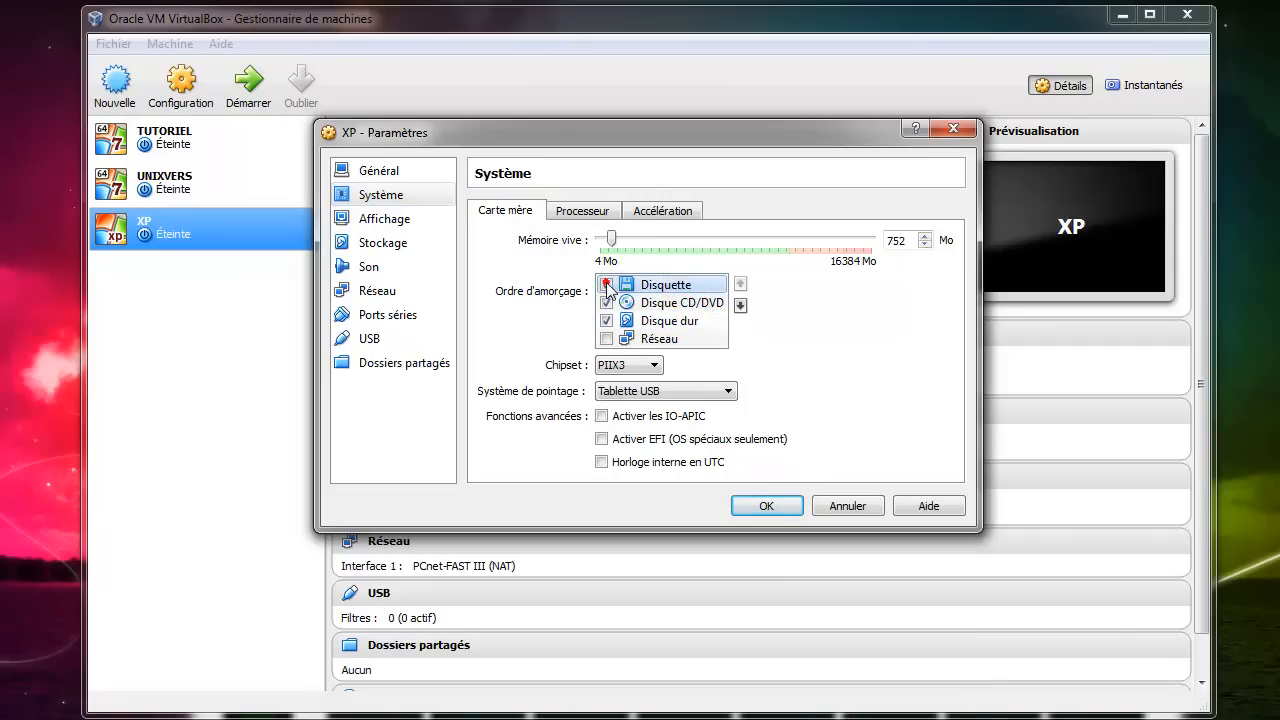
left_click(740, 305)
left_click(740, 305)
left_click(740, 305)
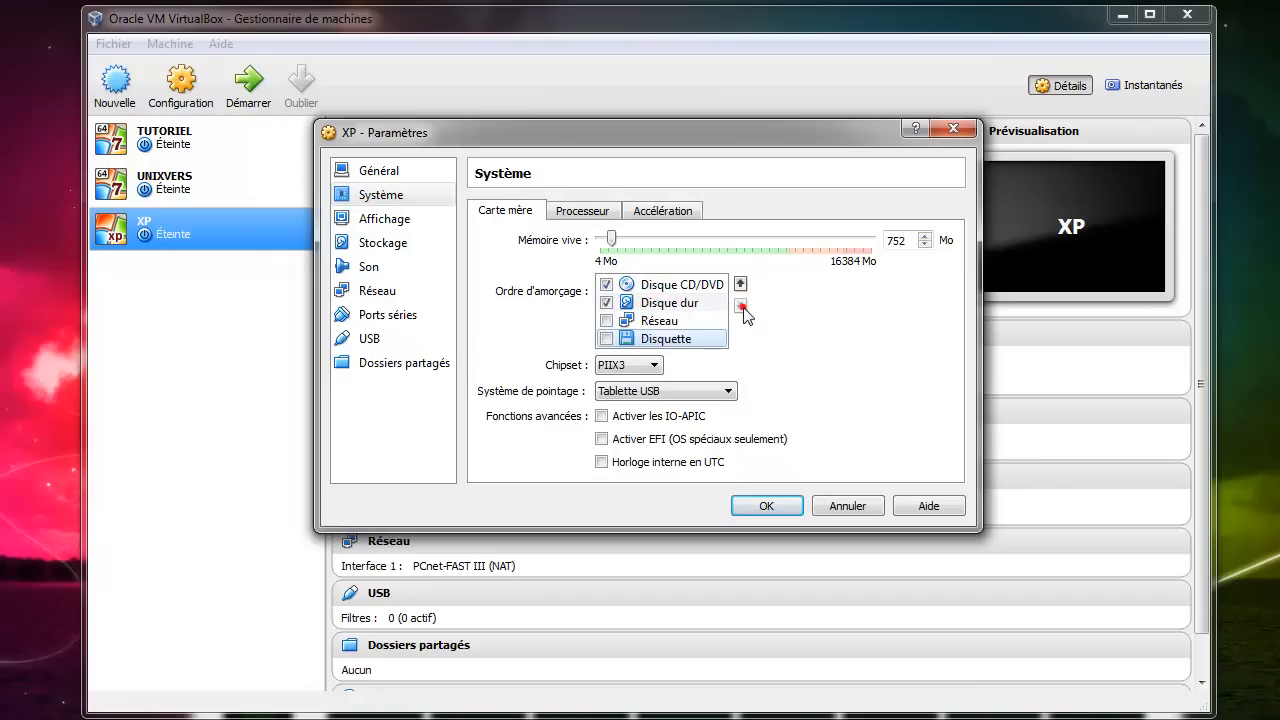
- Move Disque dur above Disque CD/DVD so that it comes first in the boot order
left_click(666, 284)
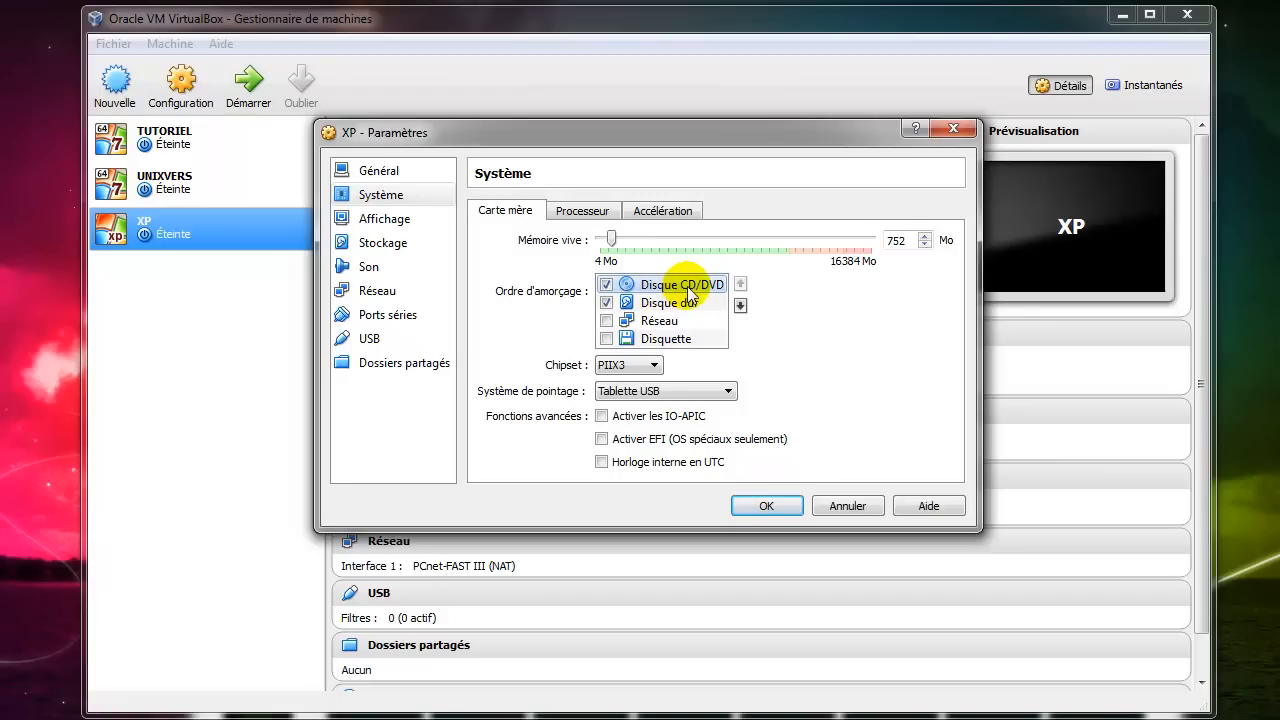
left_click(684, 302)
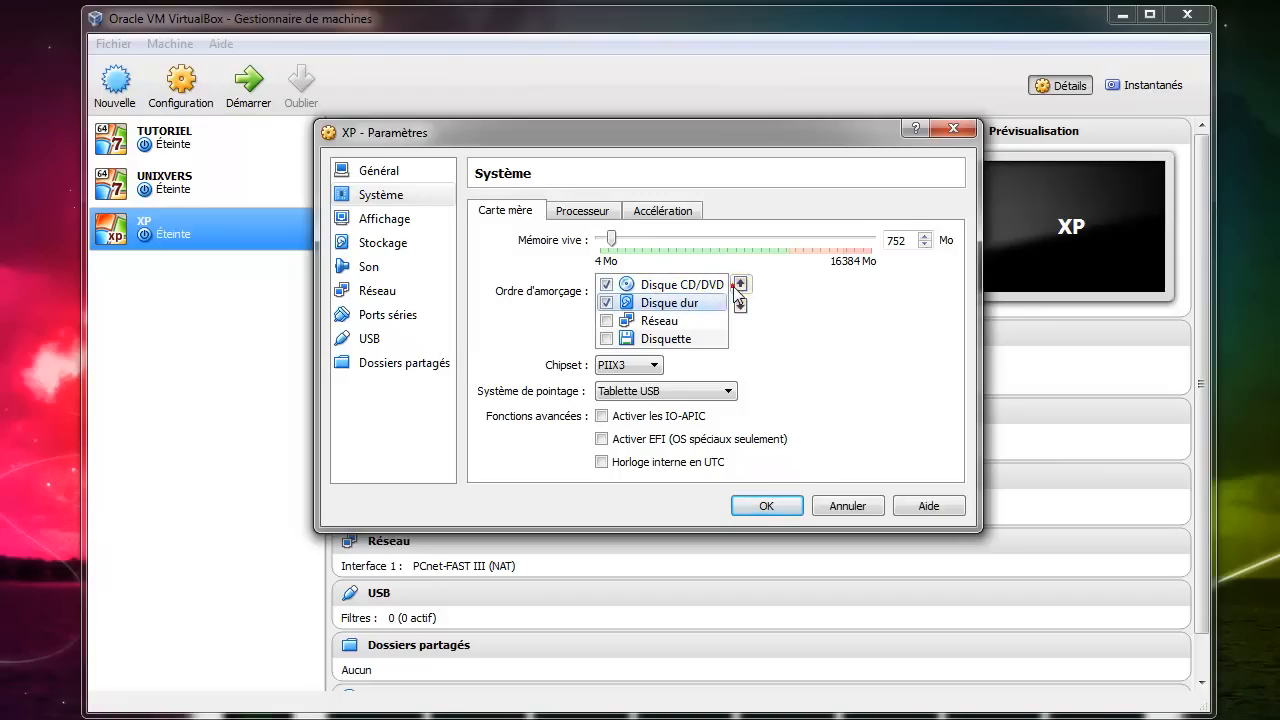
left_click(739, 285)
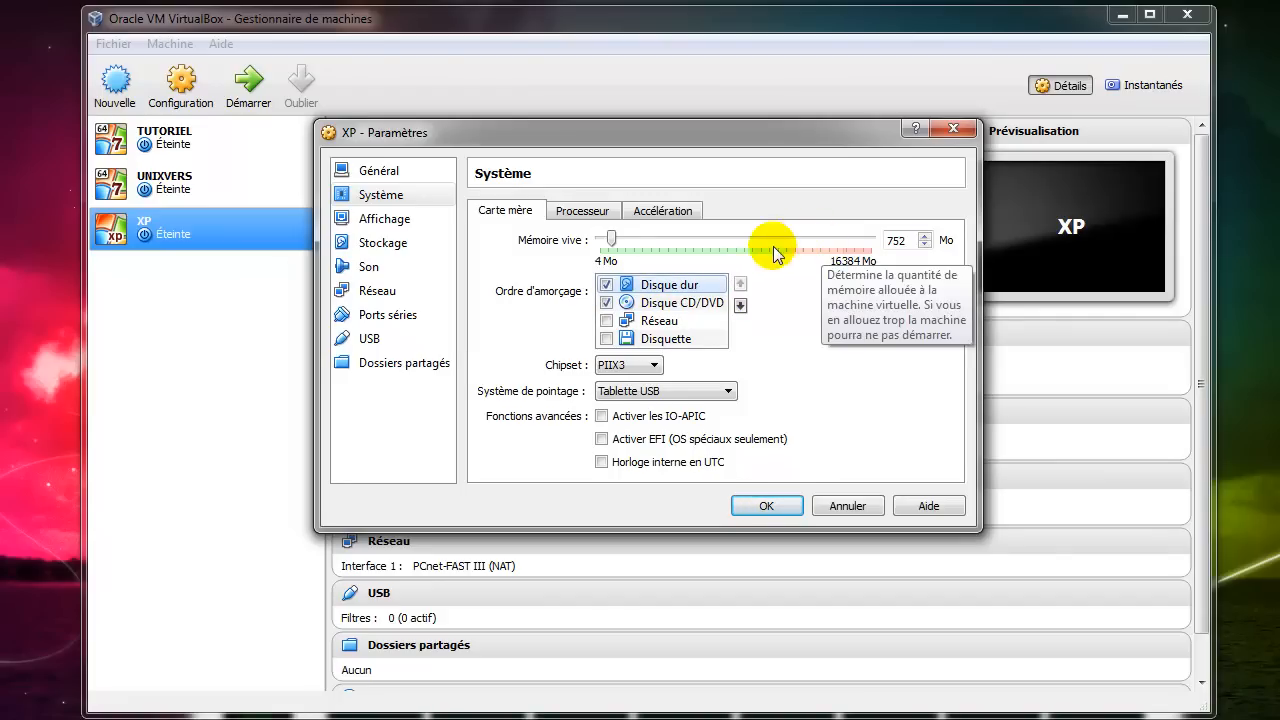
left_click(698, 303)
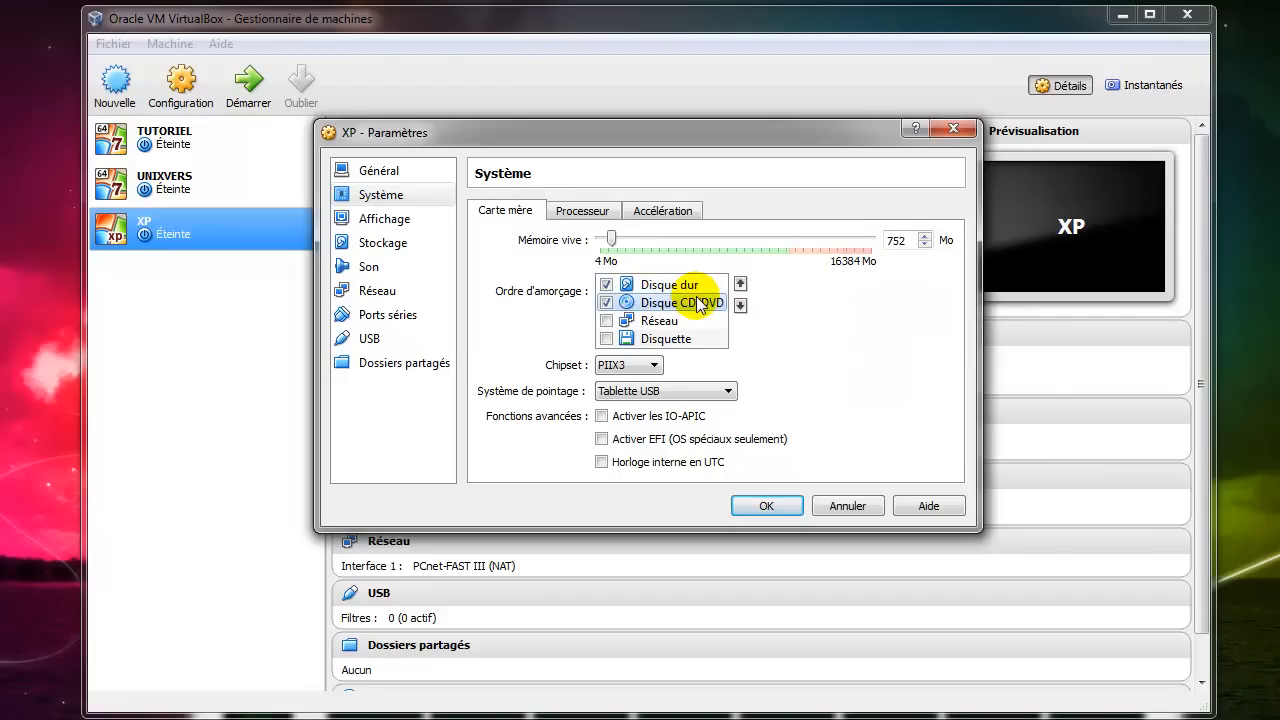
left_click(686, 287)
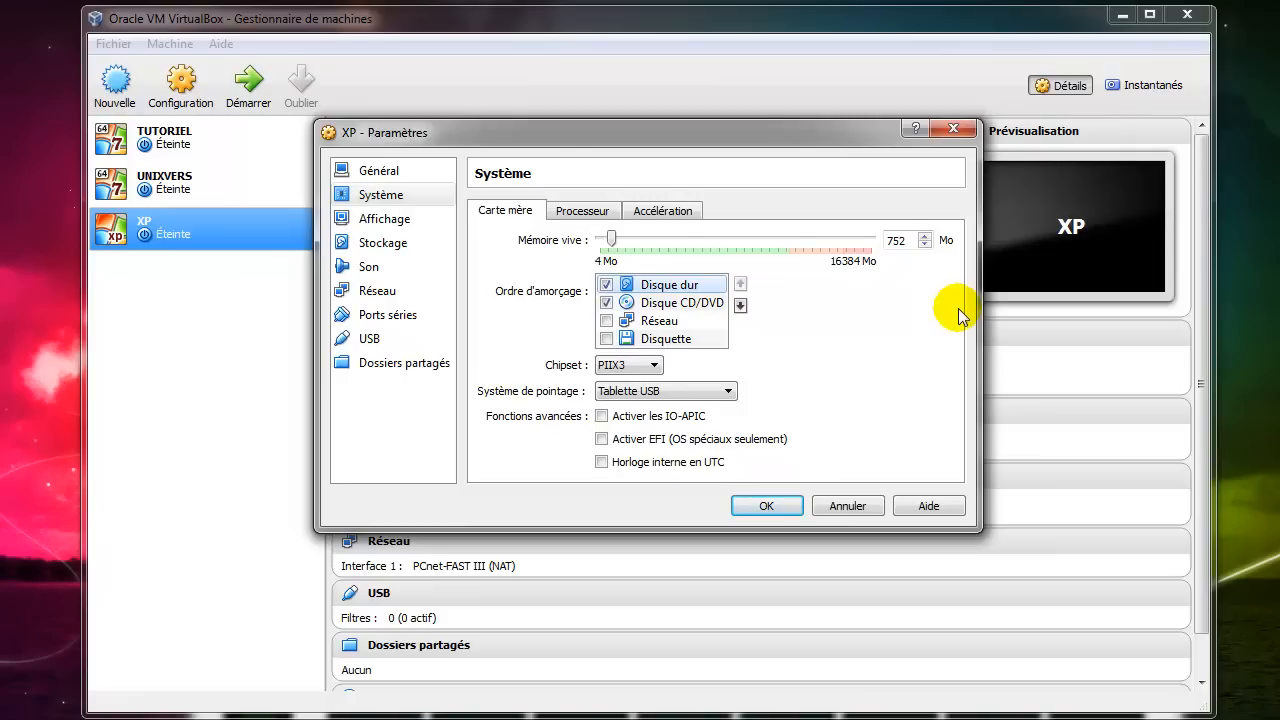
left_click(690, 307)
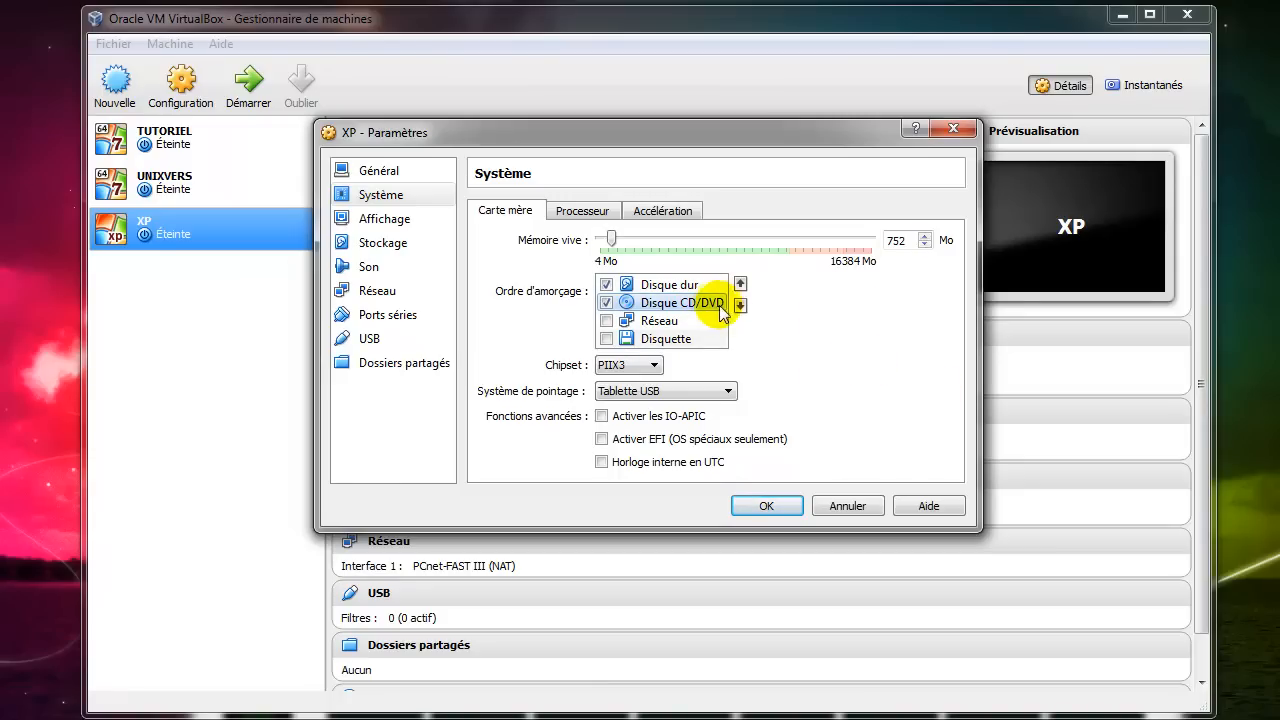
left_click(678, 286)
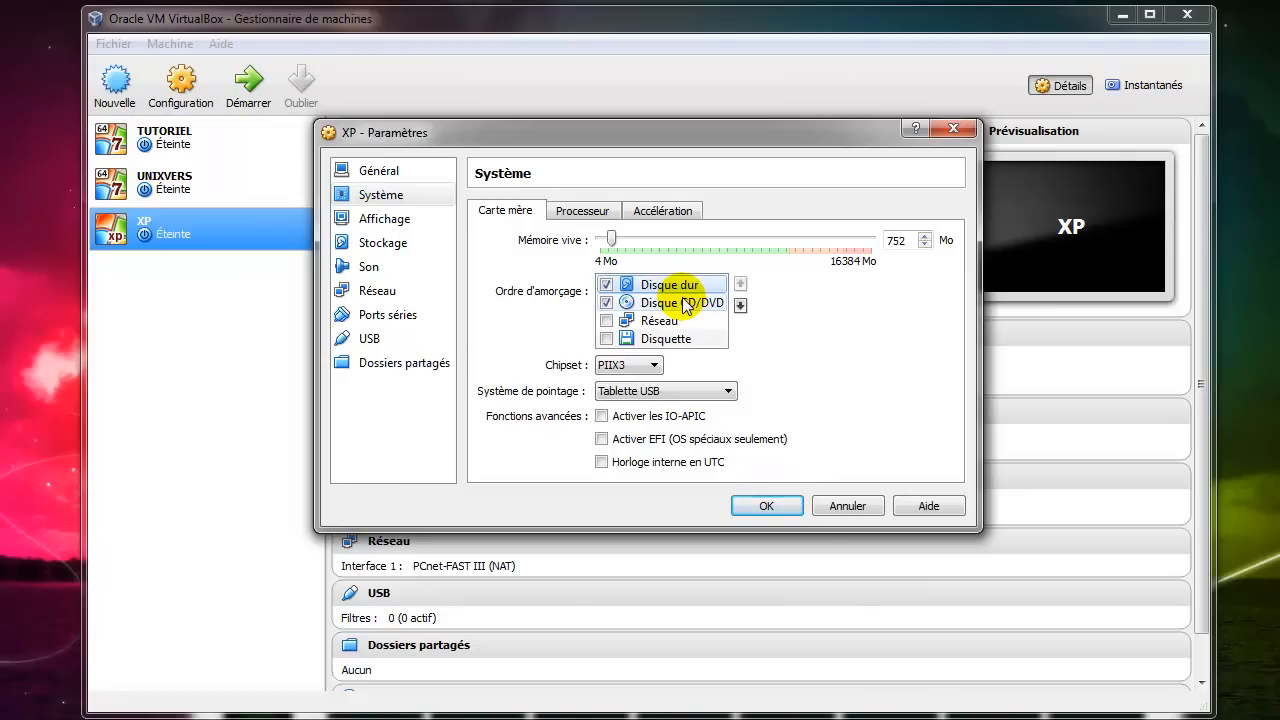
left_click(685, 303)
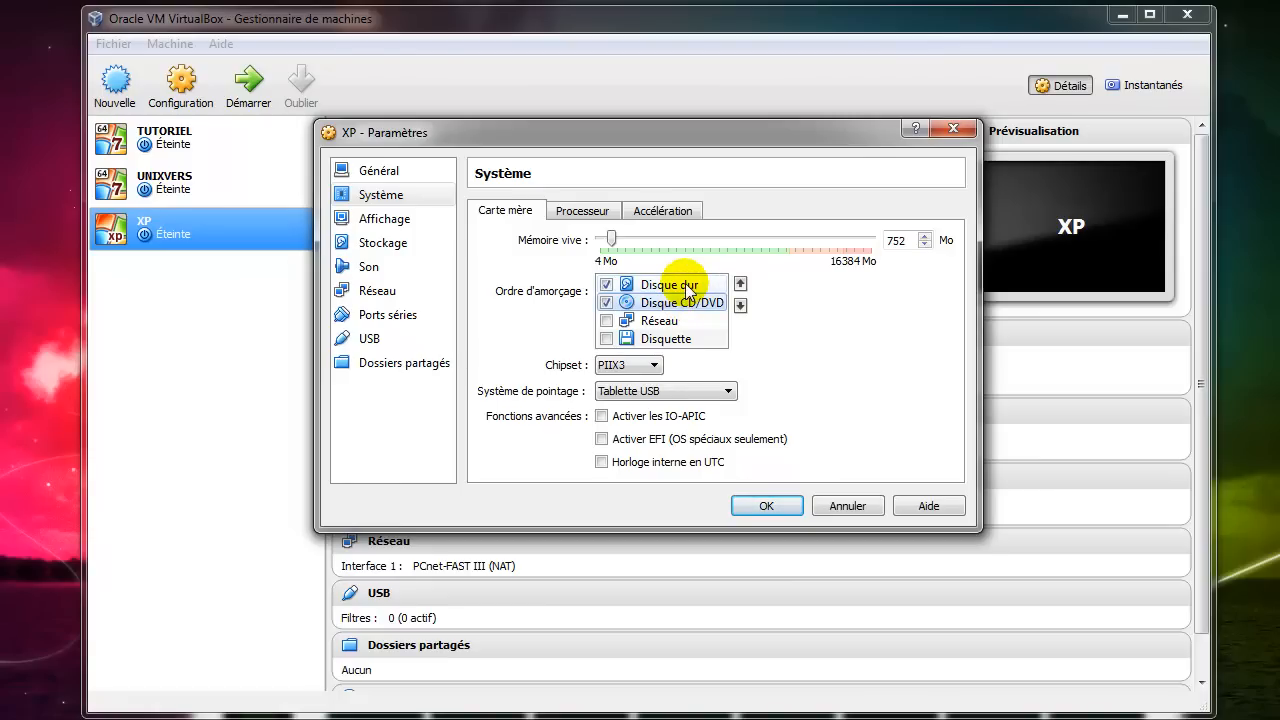
left_click(667, 286)
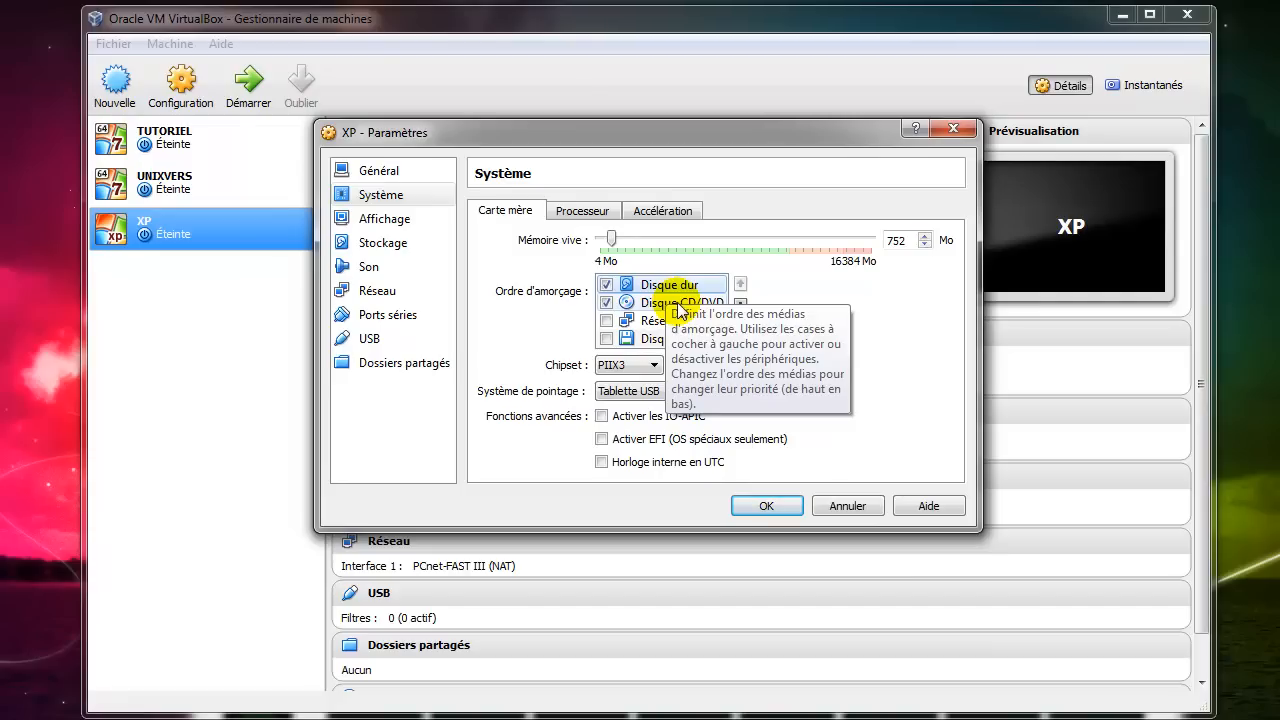
left_click(678, 309)
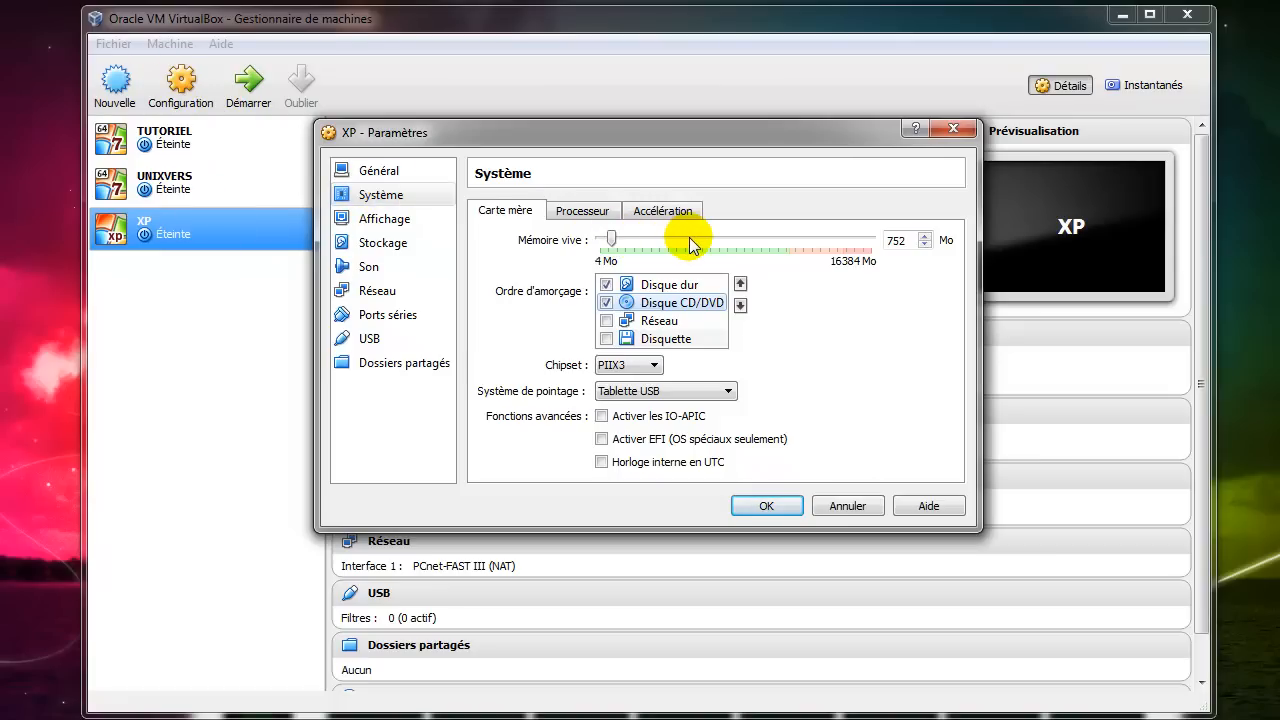
- Set the XP machine's number of processors to 4 and check the invalid-setting notice
left_click(586, 212)
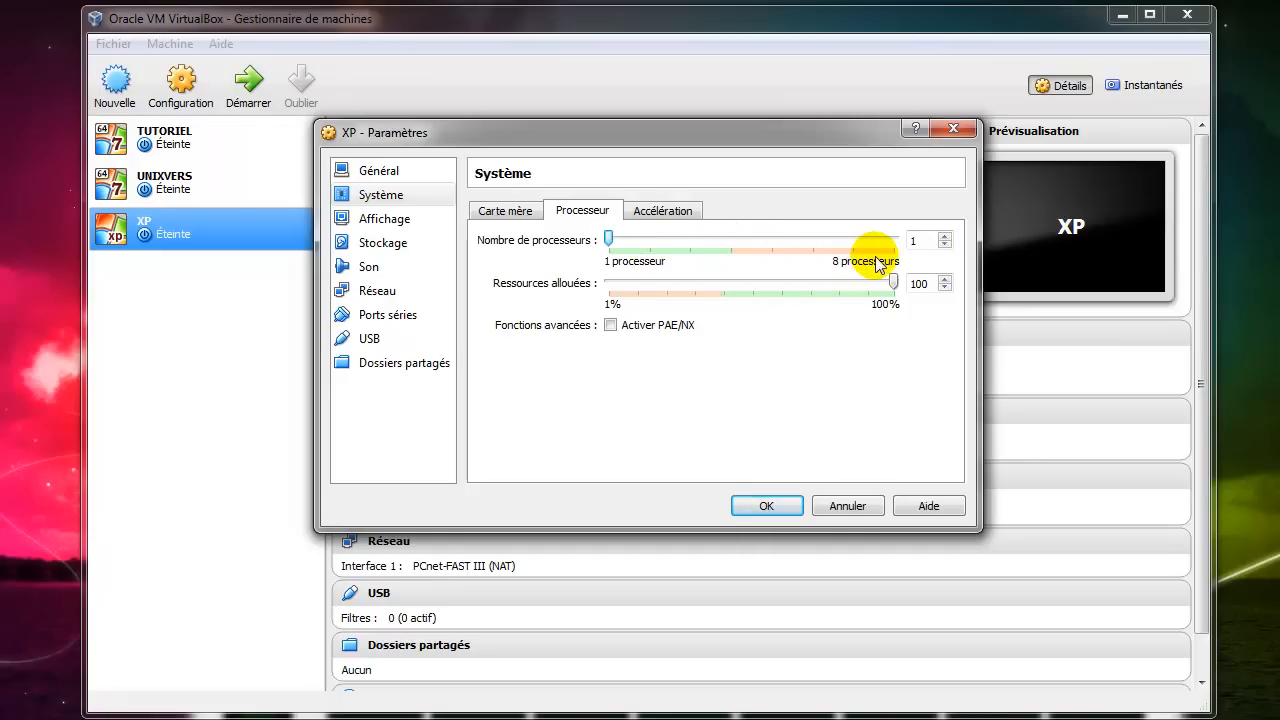
left_click(610, 239)
left_click_drag(622, 240, 727, 242)
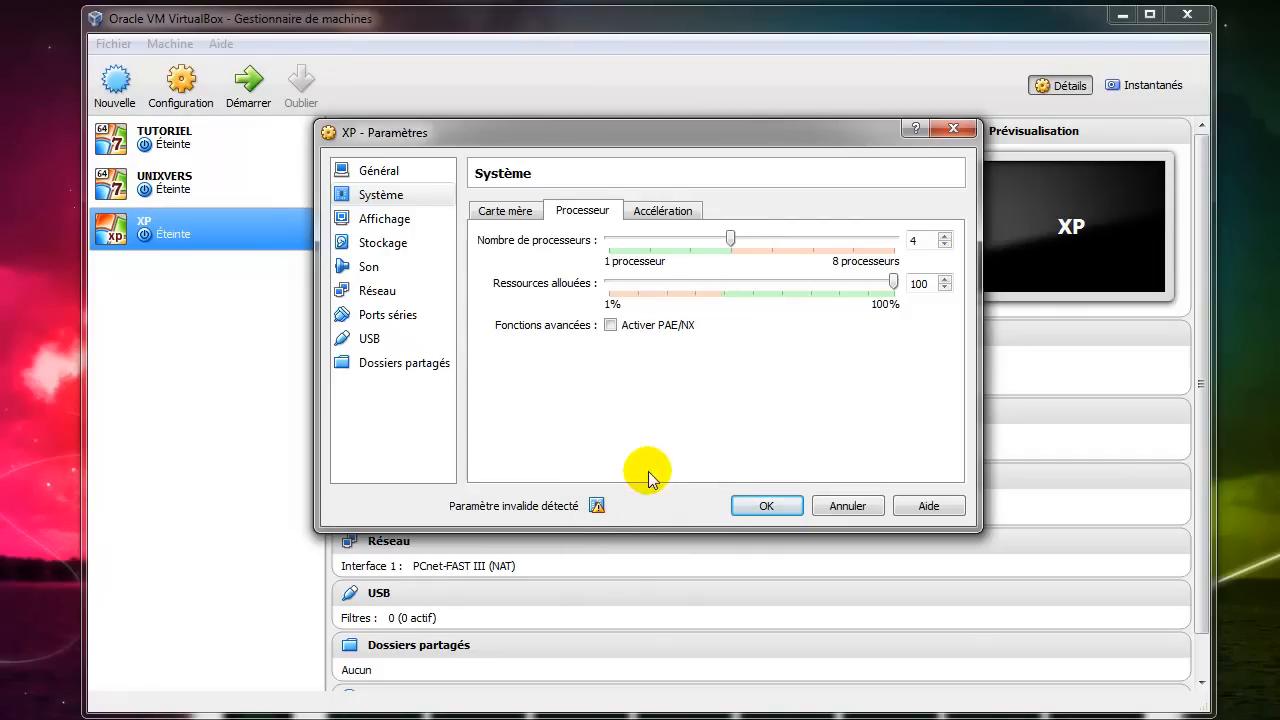
mouse_move(599, 508)
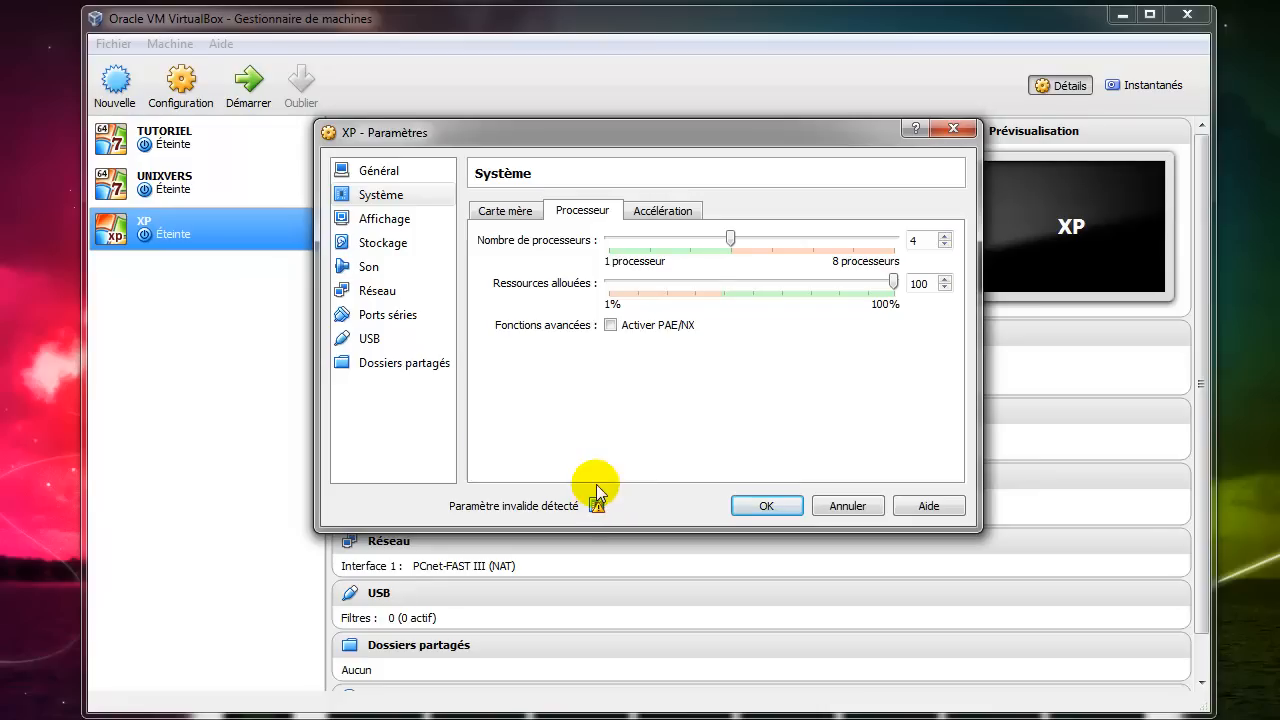
- Enable IO-APIC in the motherboard settings and change the chipset to ICH9
left_click(514, 214)
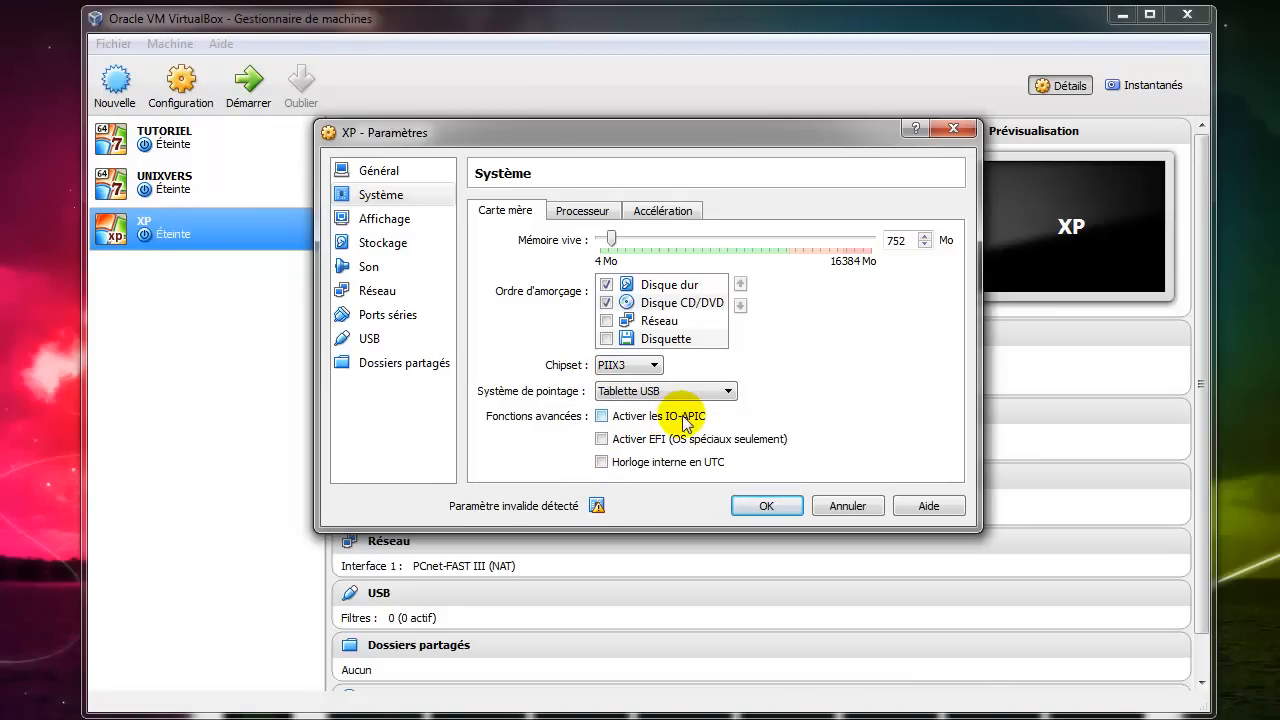
left_click(652, 420)
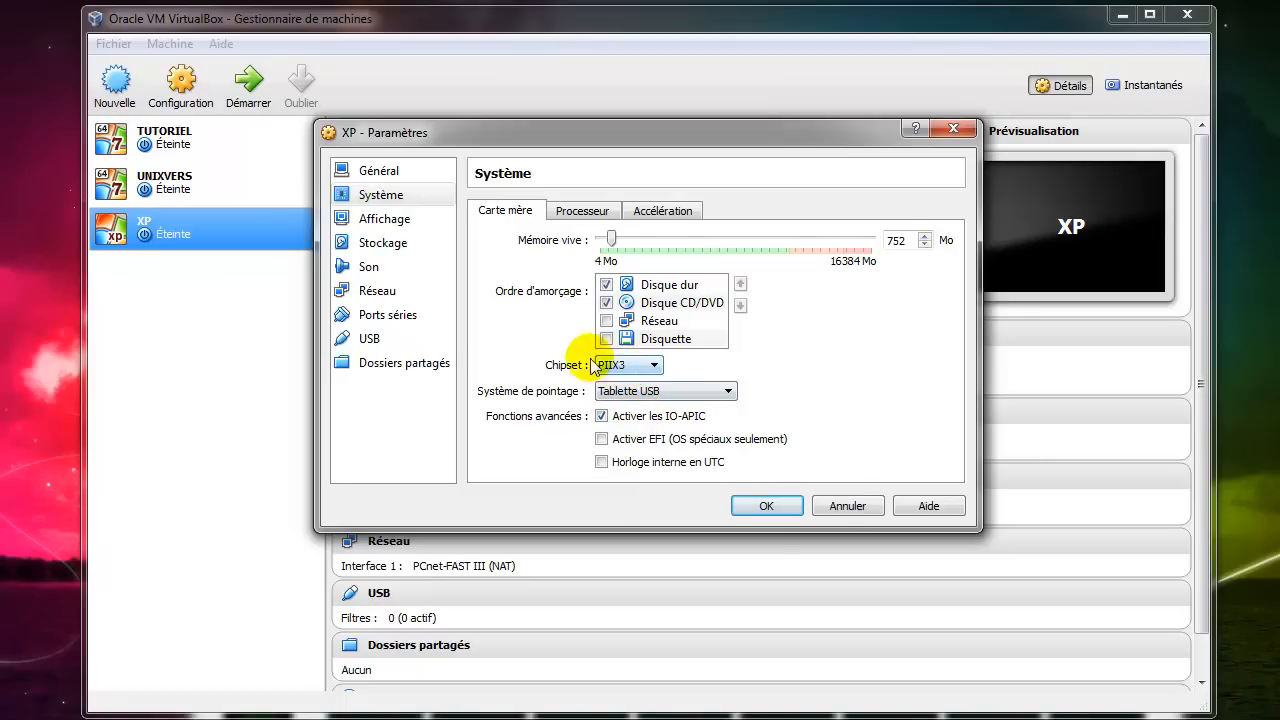
mouse_move(632, 371)
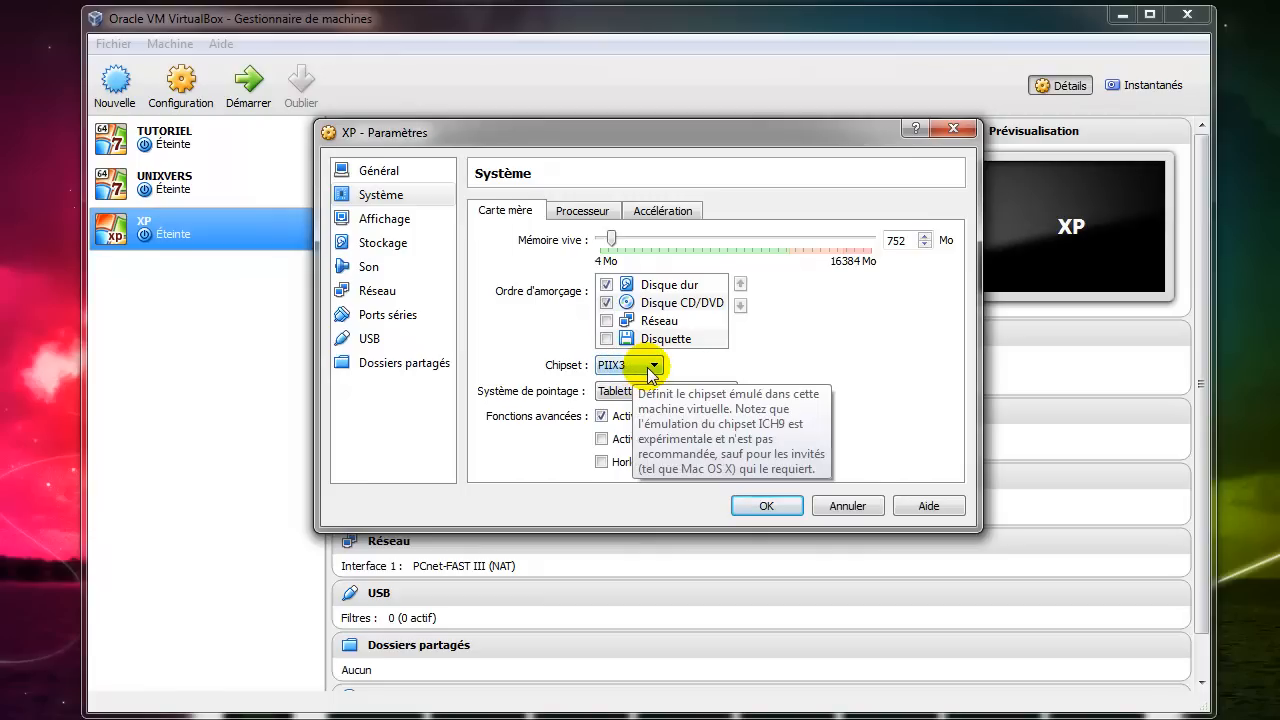
left_click(652, 366)
left_click(638, 390)
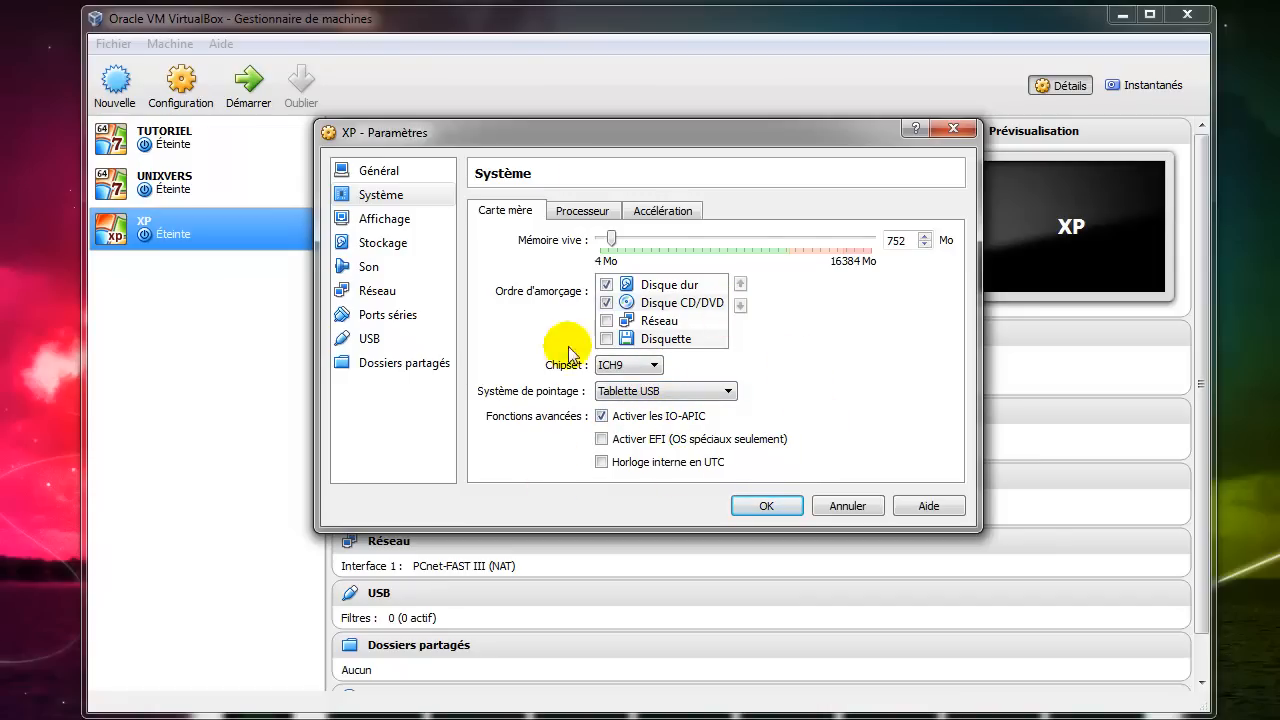
- Turn PAE/NX on and back off for the processor, and set the number of processors to 2
left_click(587, 216)
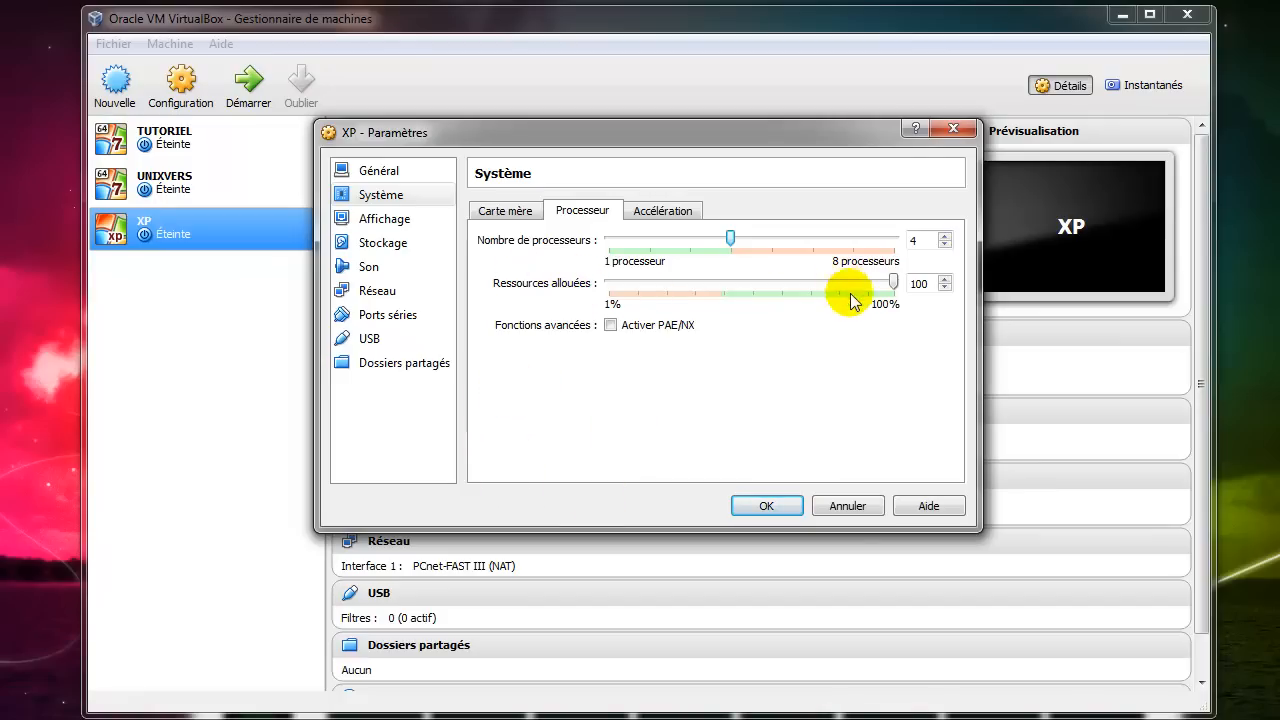
left_click(633, 325)
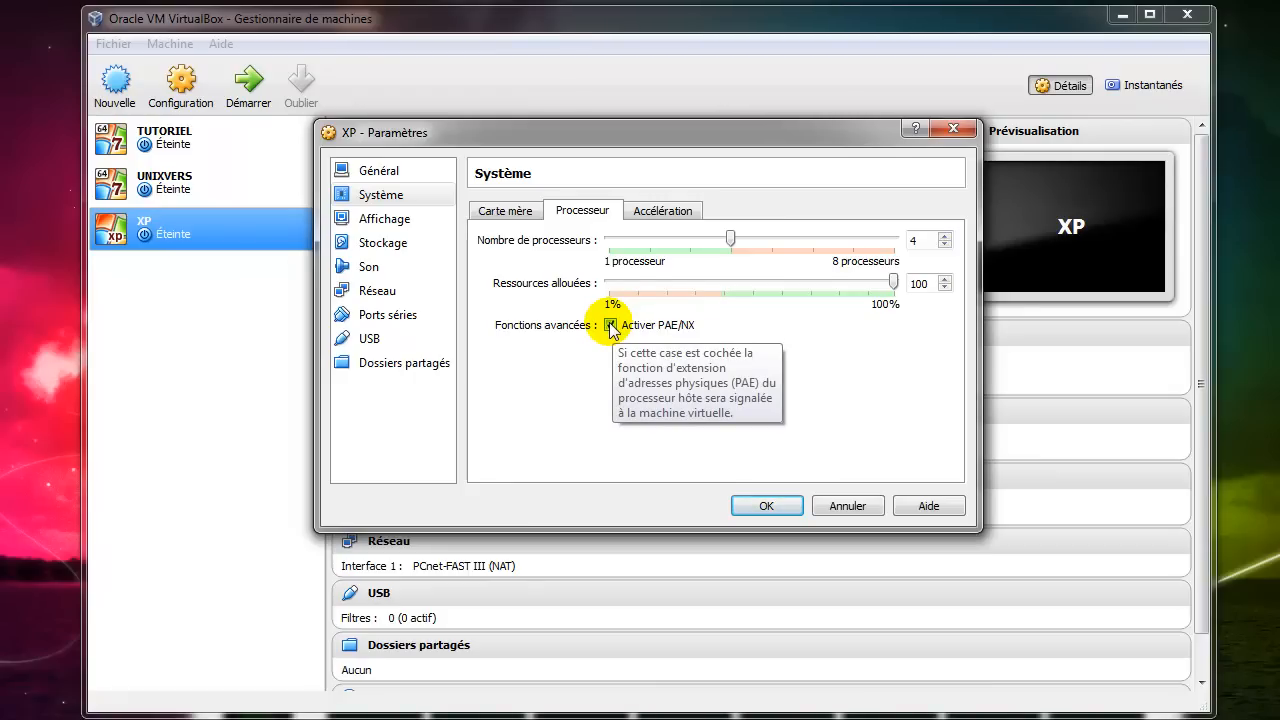
left_click(611, 326)
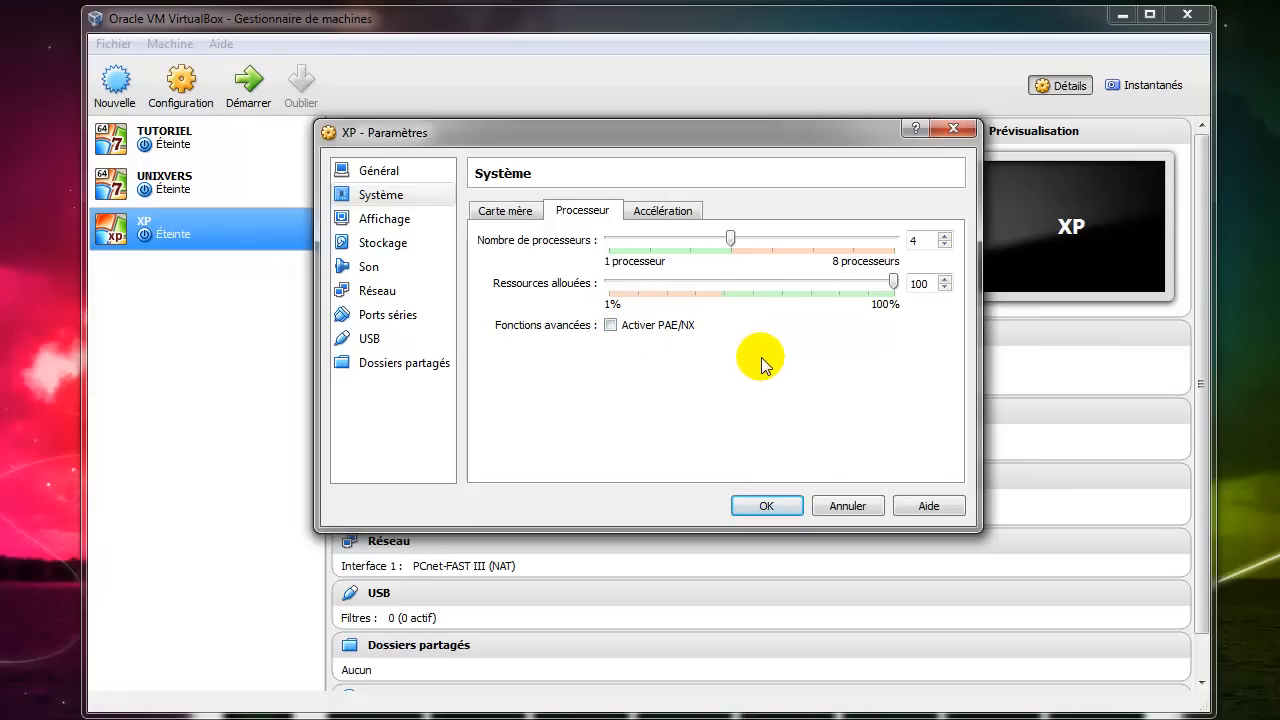
left_click(646, 238)
left_click(646, 238)
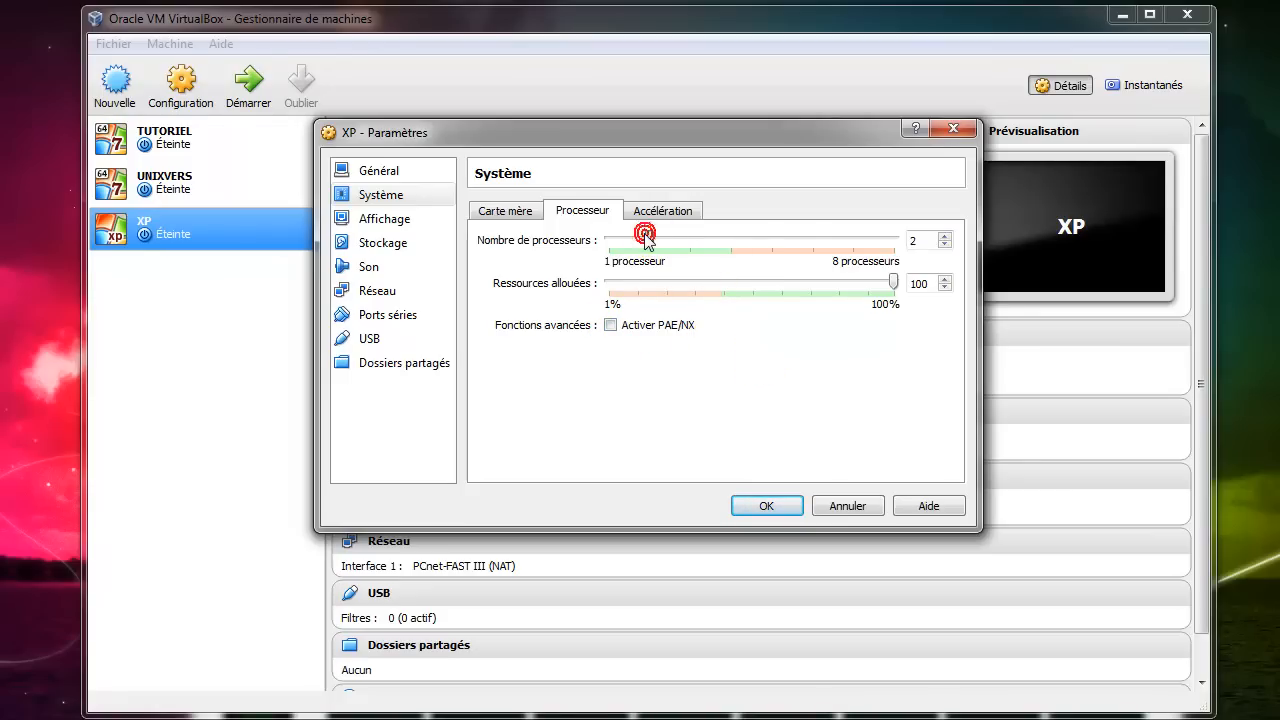
left_click(643, 240)
- Examine the hardware virtualization options for VT-x/AMD-V and nested paging
left_click(672, 210)
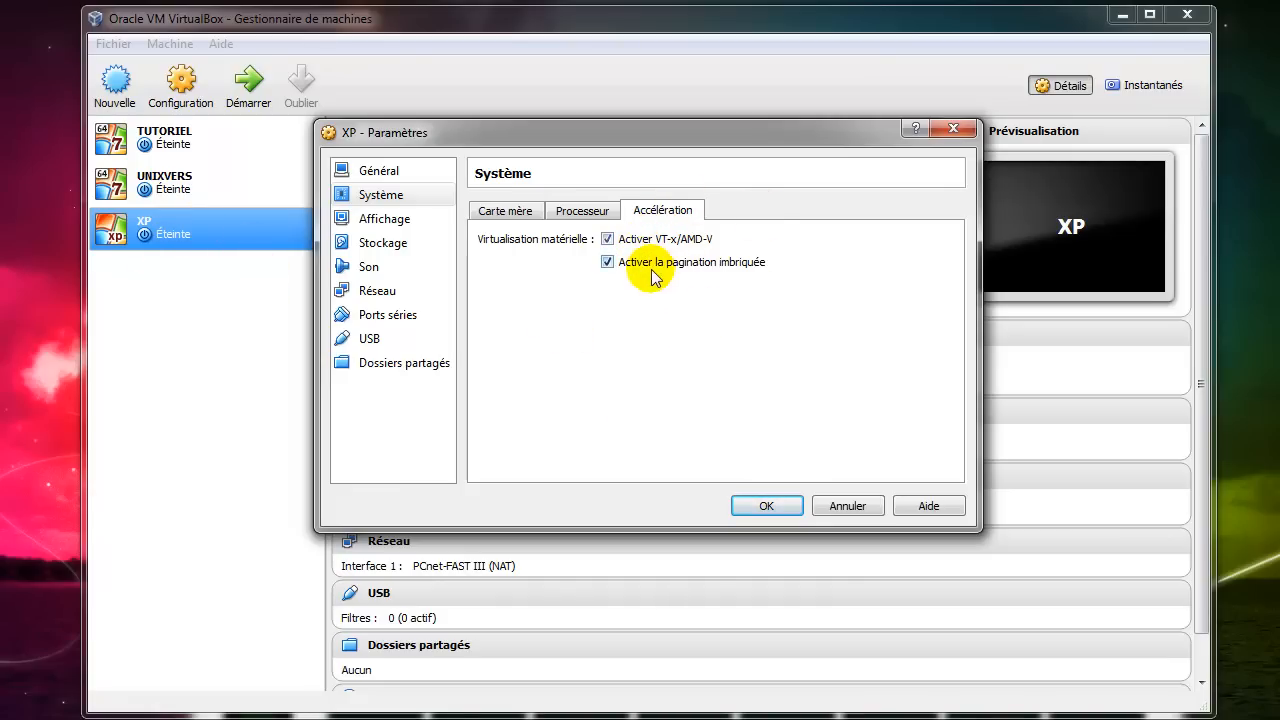
mouse_move(652, 277)
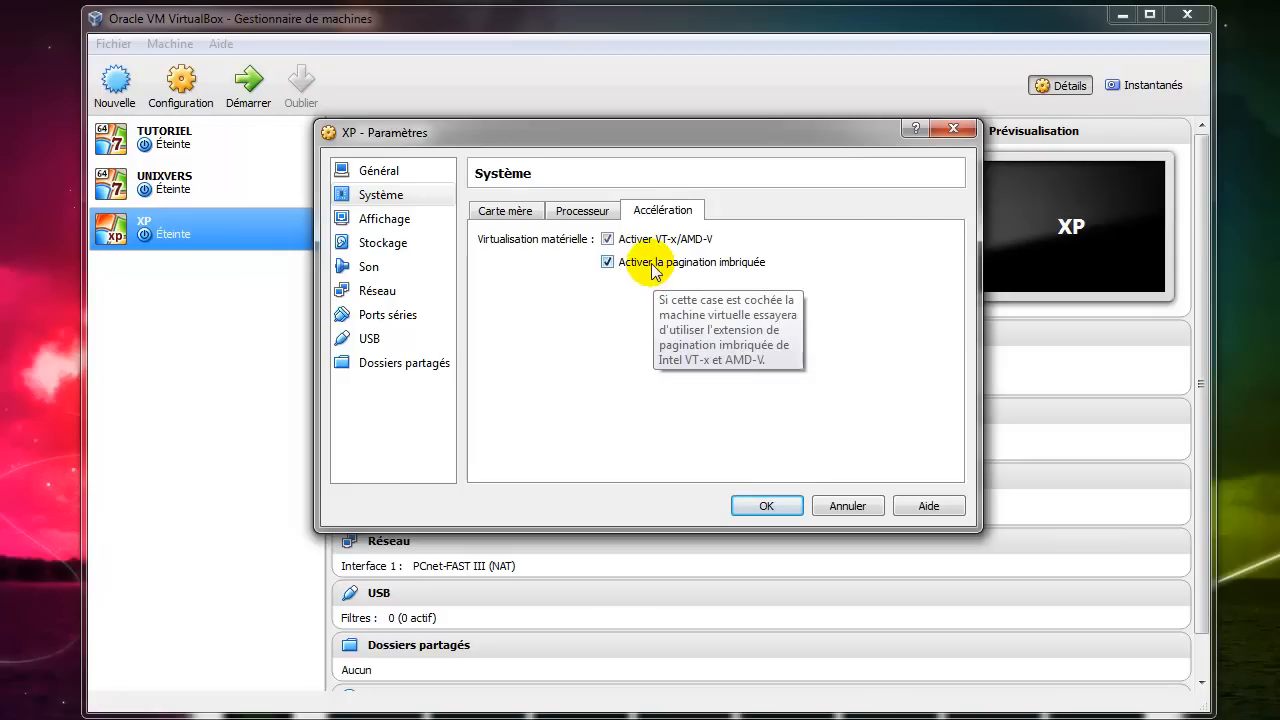
mouse_move(660, 246)
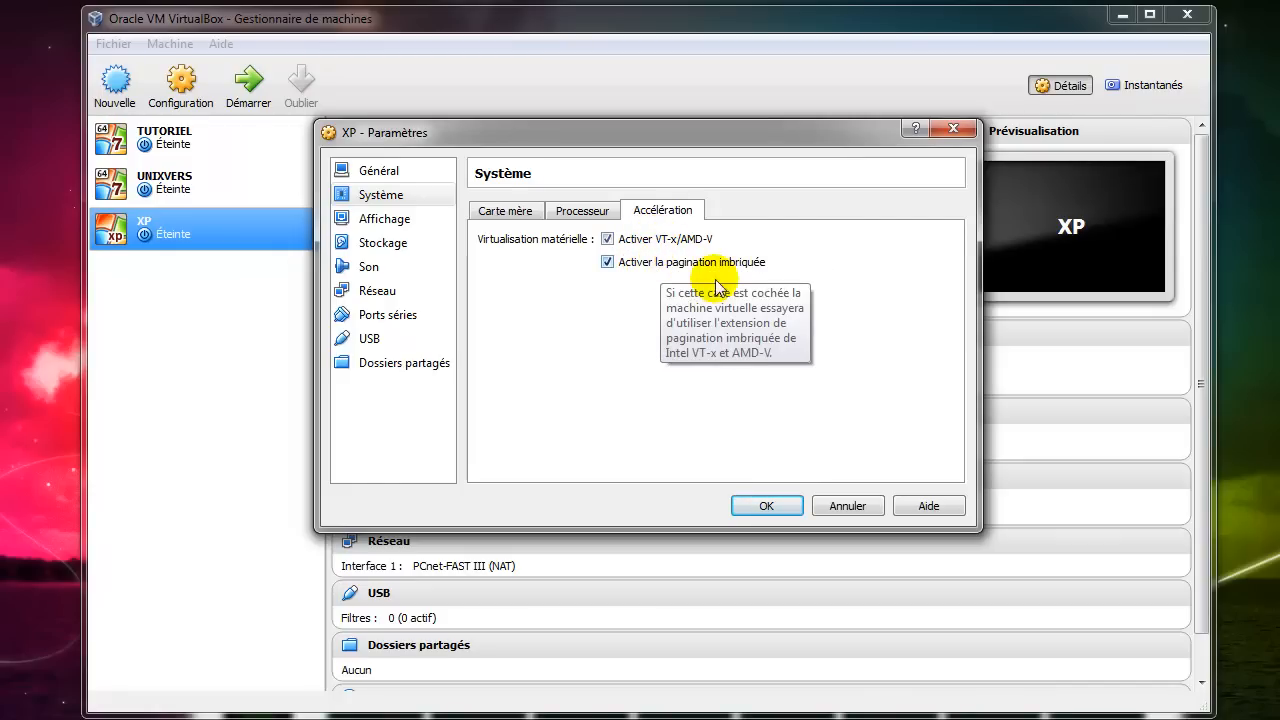
- Set the XP machine's shared clipboard and drag-and-drop to Bidirectionnel in the advanced general settings, and view its description
left_click(403, 172)
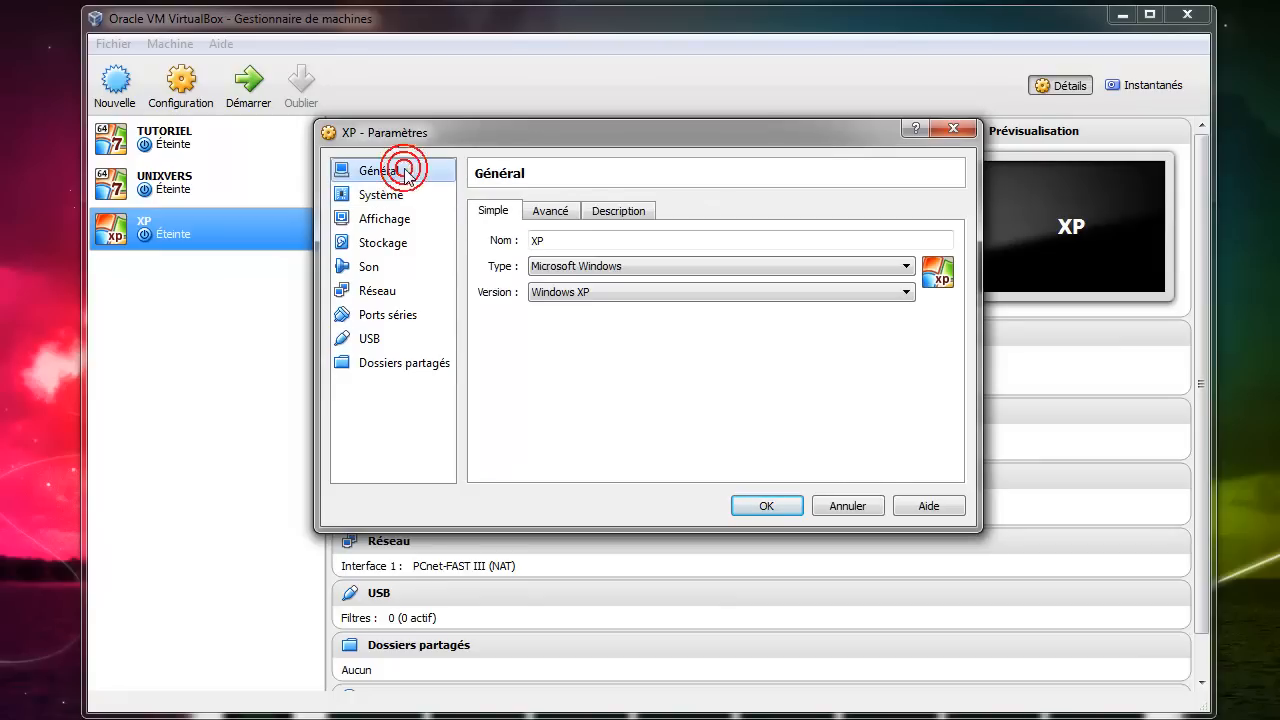
double_click(539, 240)
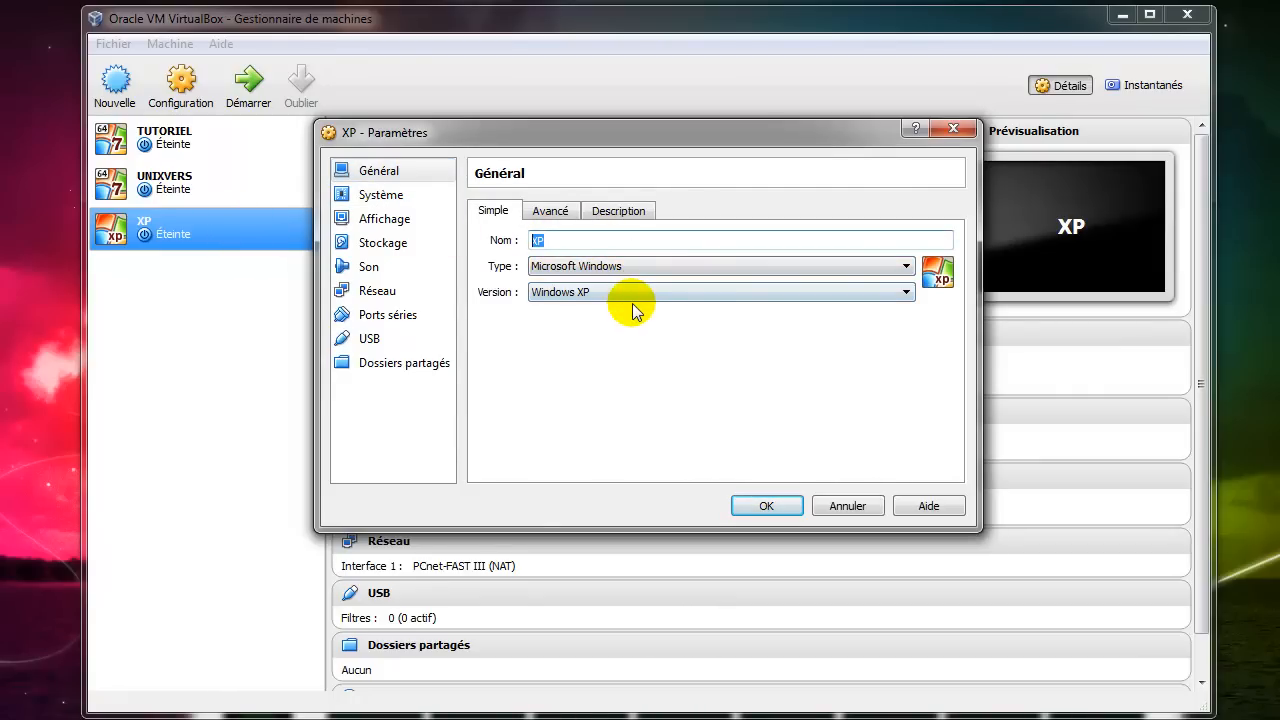
left_click(560, 211)
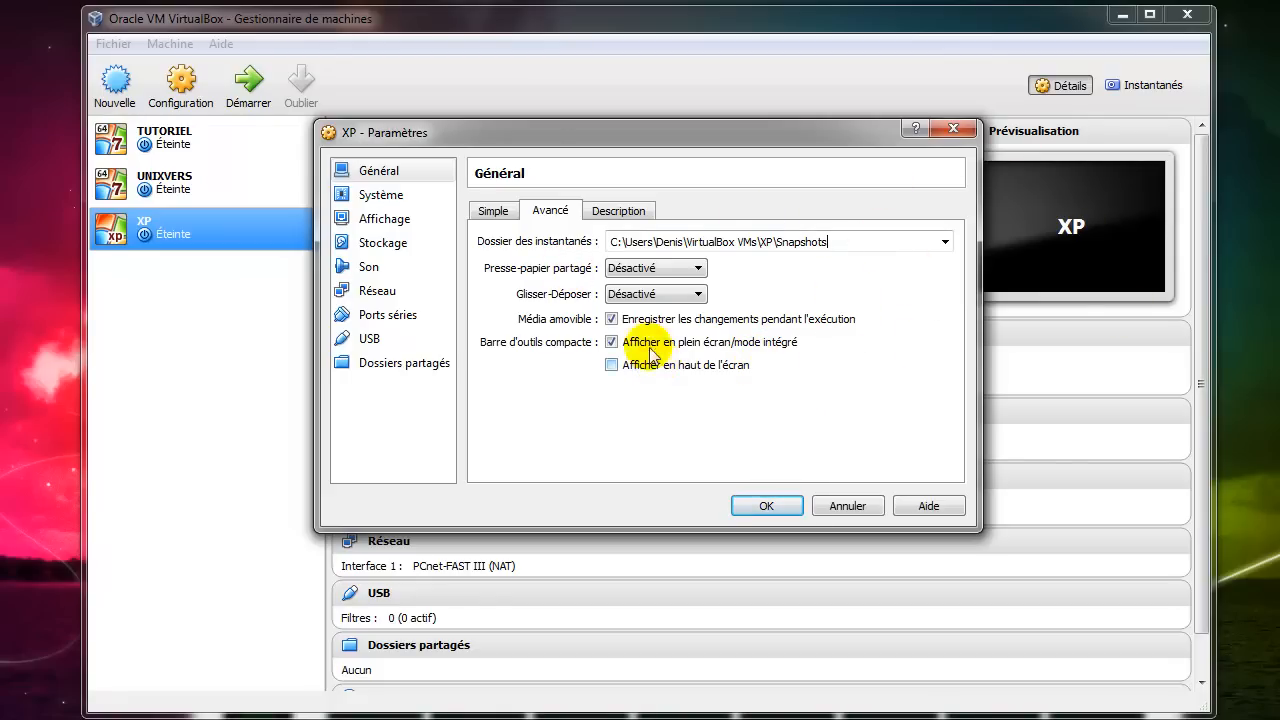
left_click(655, 268)
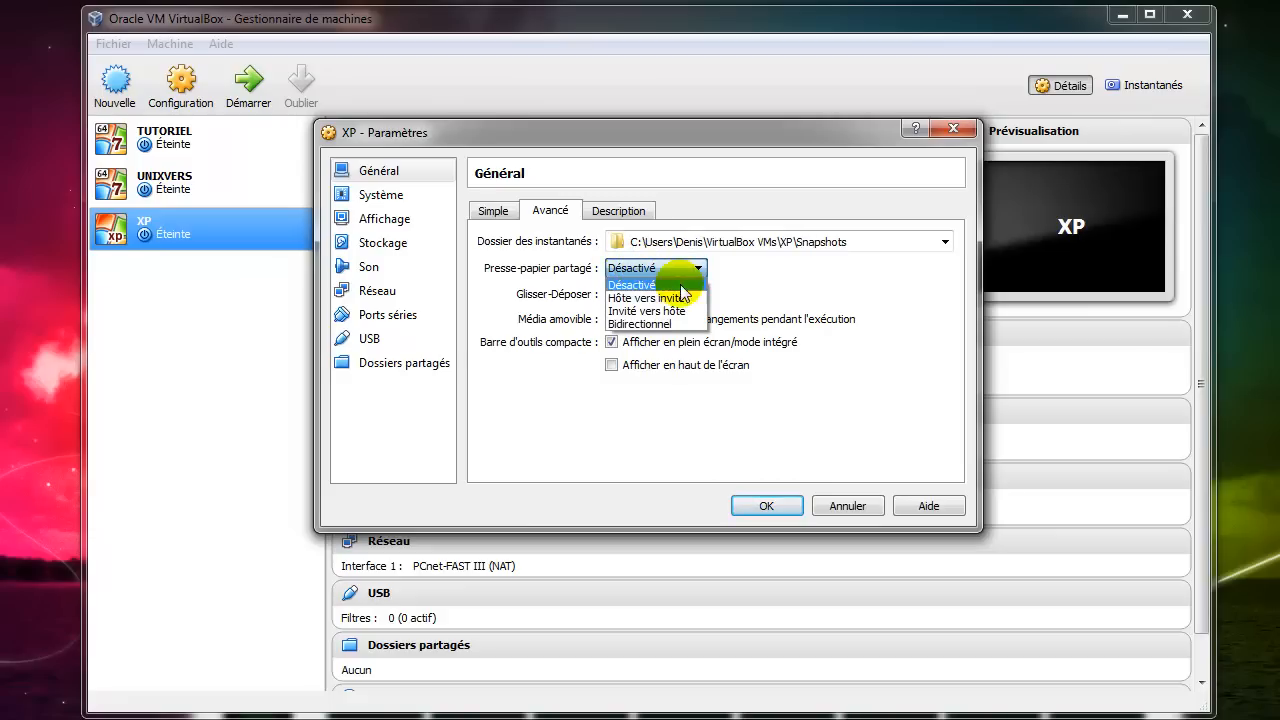
left_click(658, 325)
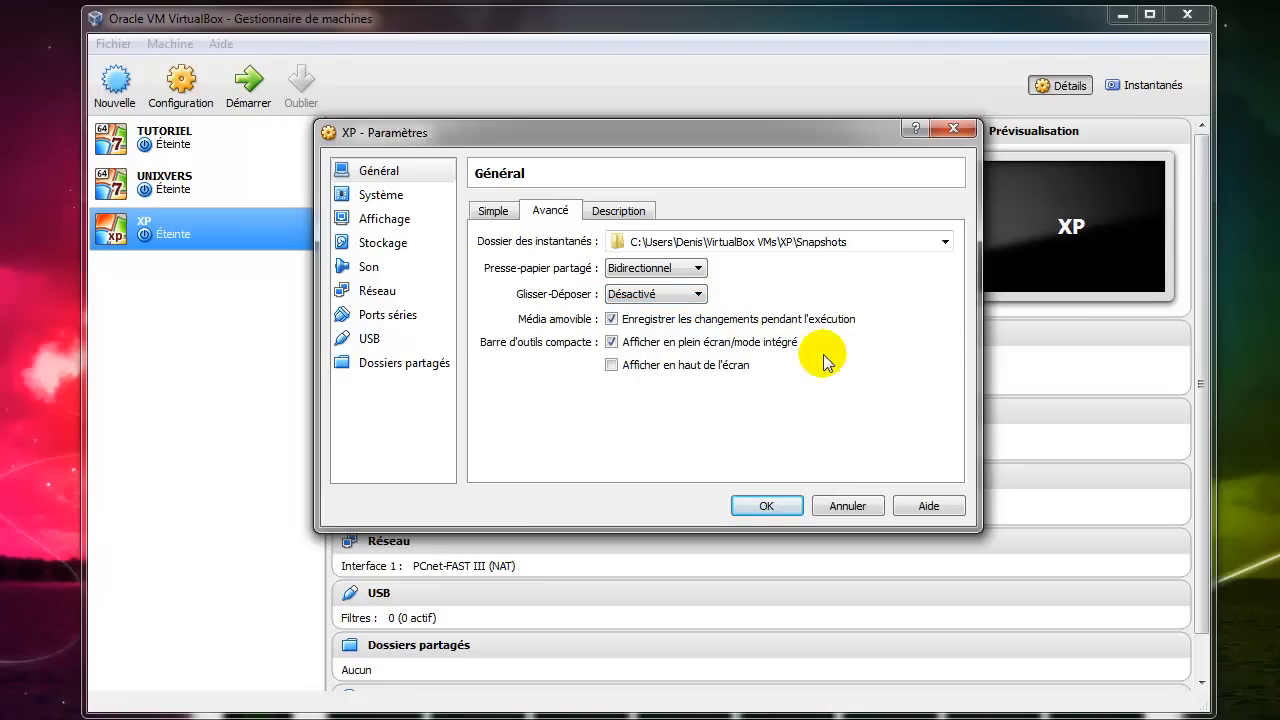
left_click(683, 290)
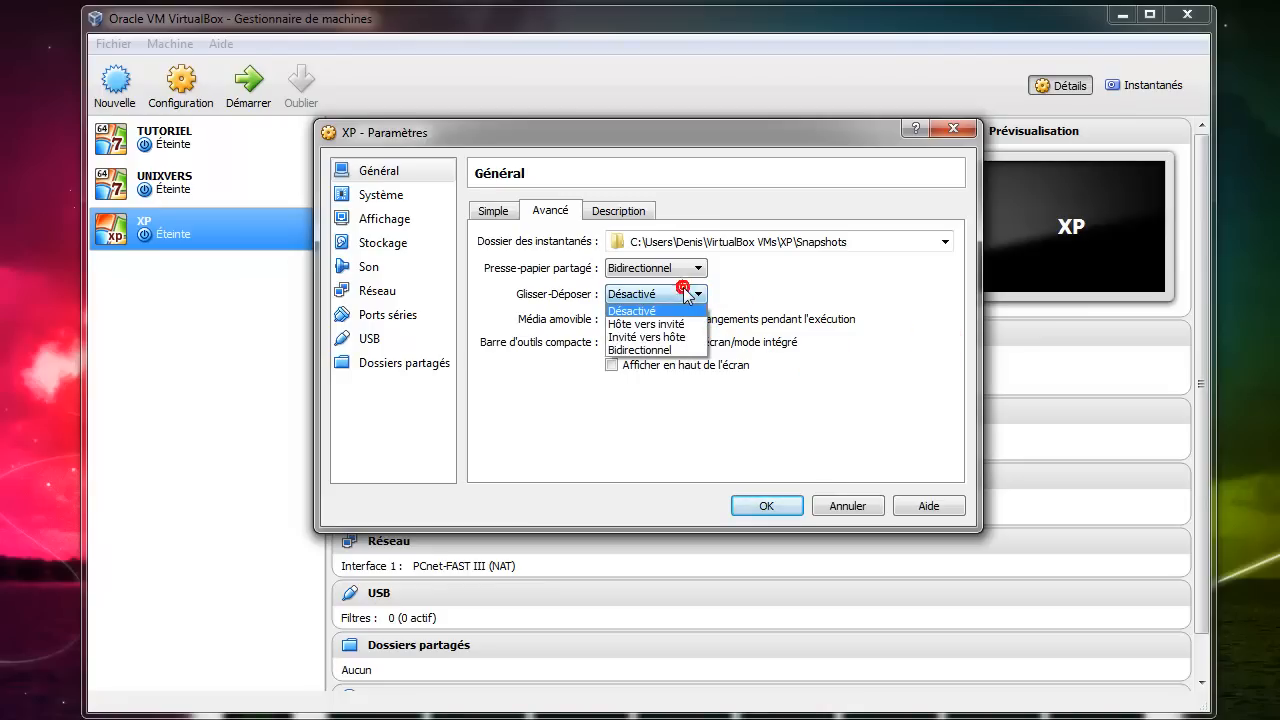
left_click(648, 350)
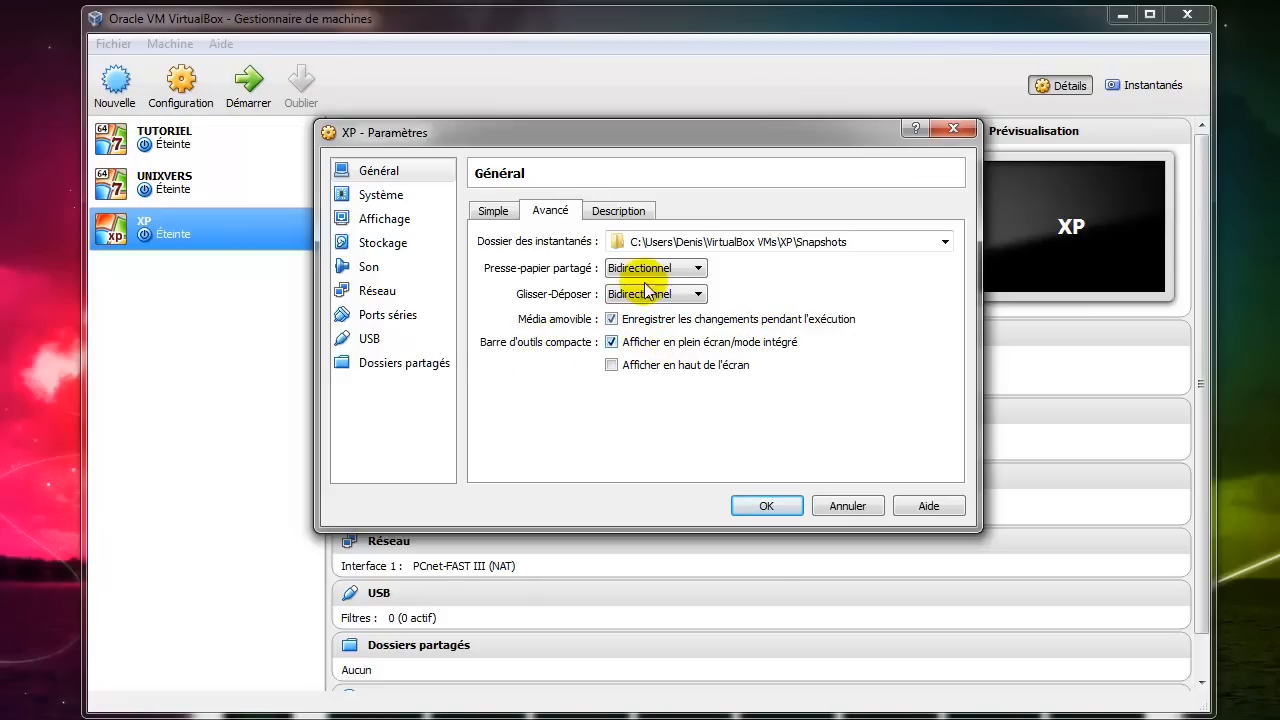
left_click(622, 211)
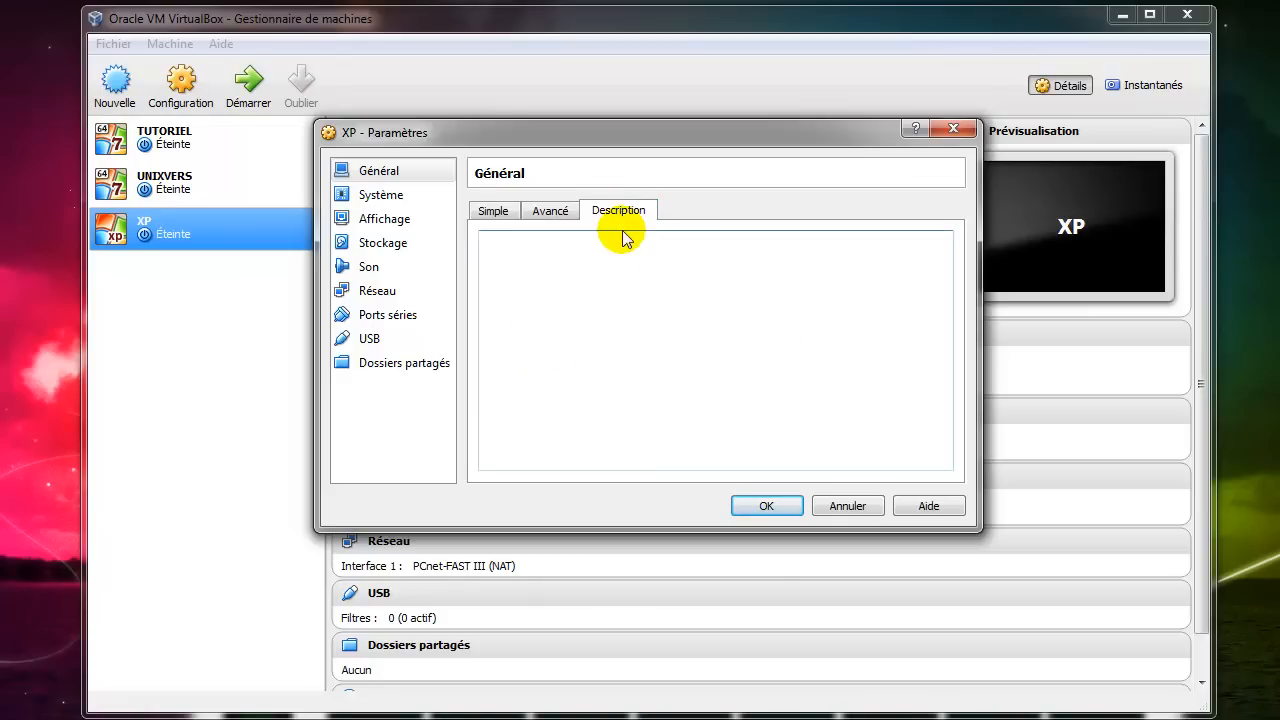
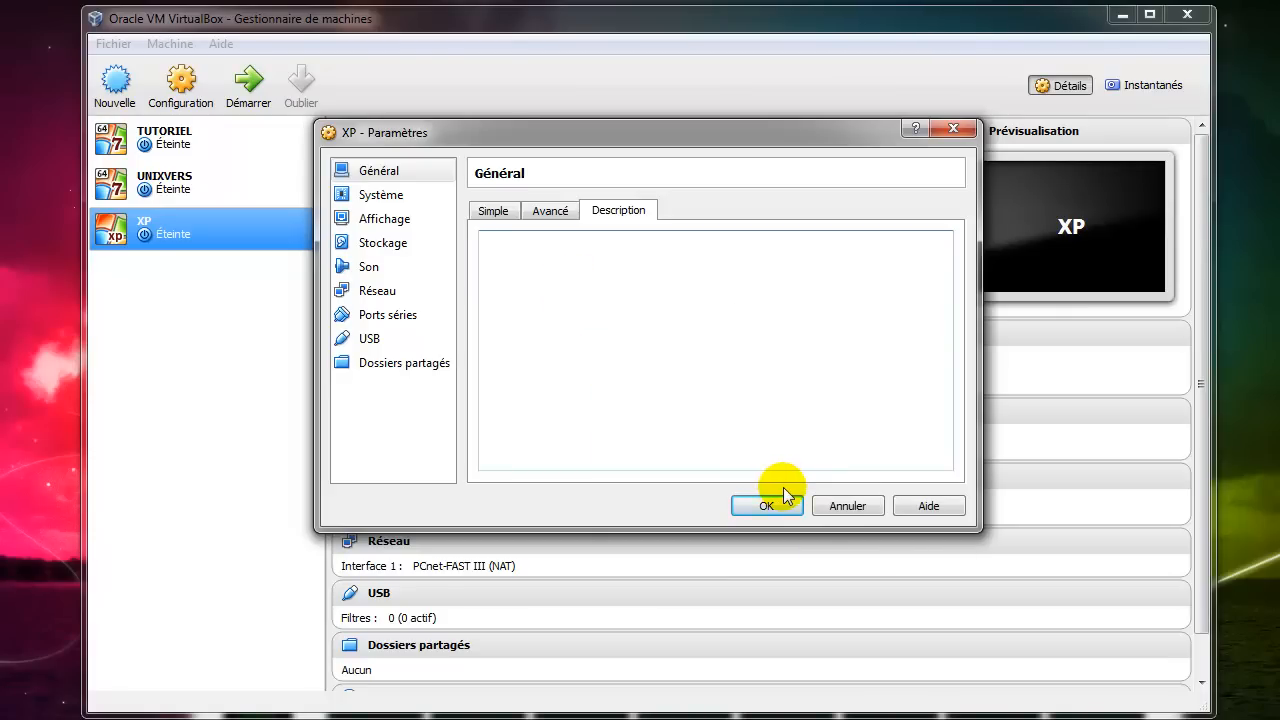
- Review the XP machine's acceleration, display and storage settings, including the empty CD/DVD drive on the IDE controller
left_click(385, 196)
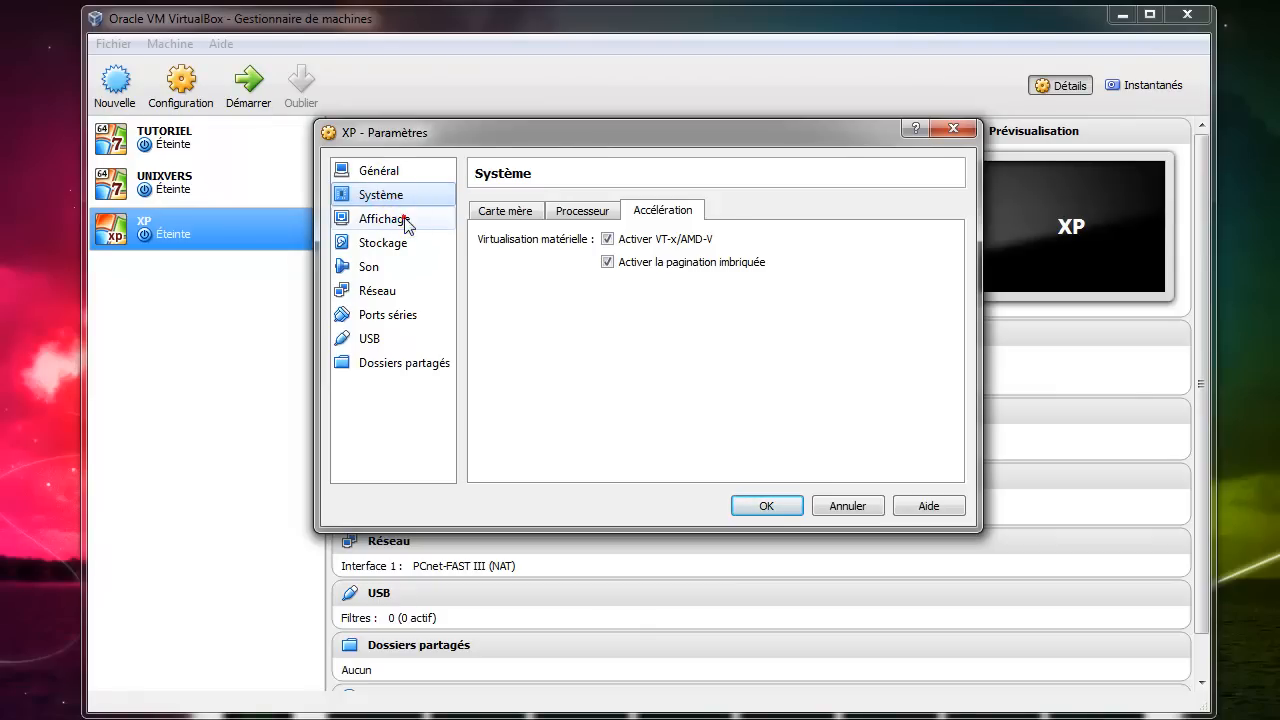
left_click(403, 217)
left_click(586, 210)
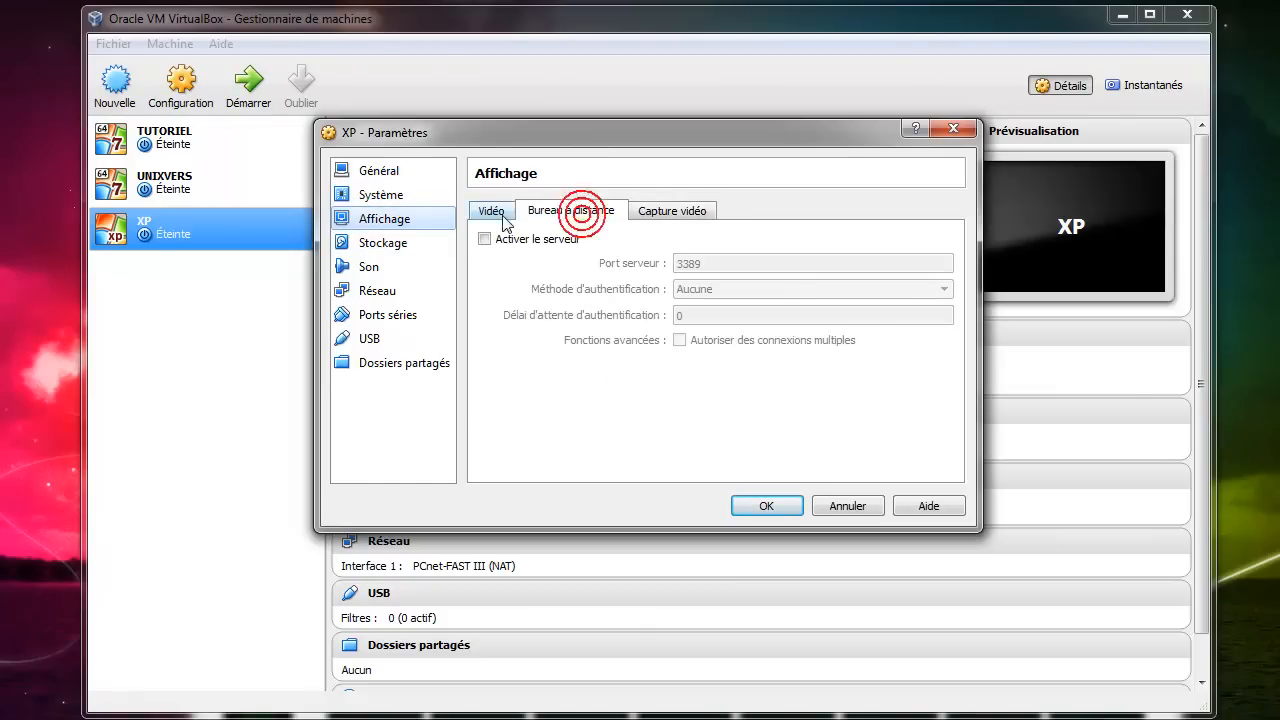
left_click(499, 212)
left_click(382, 243)
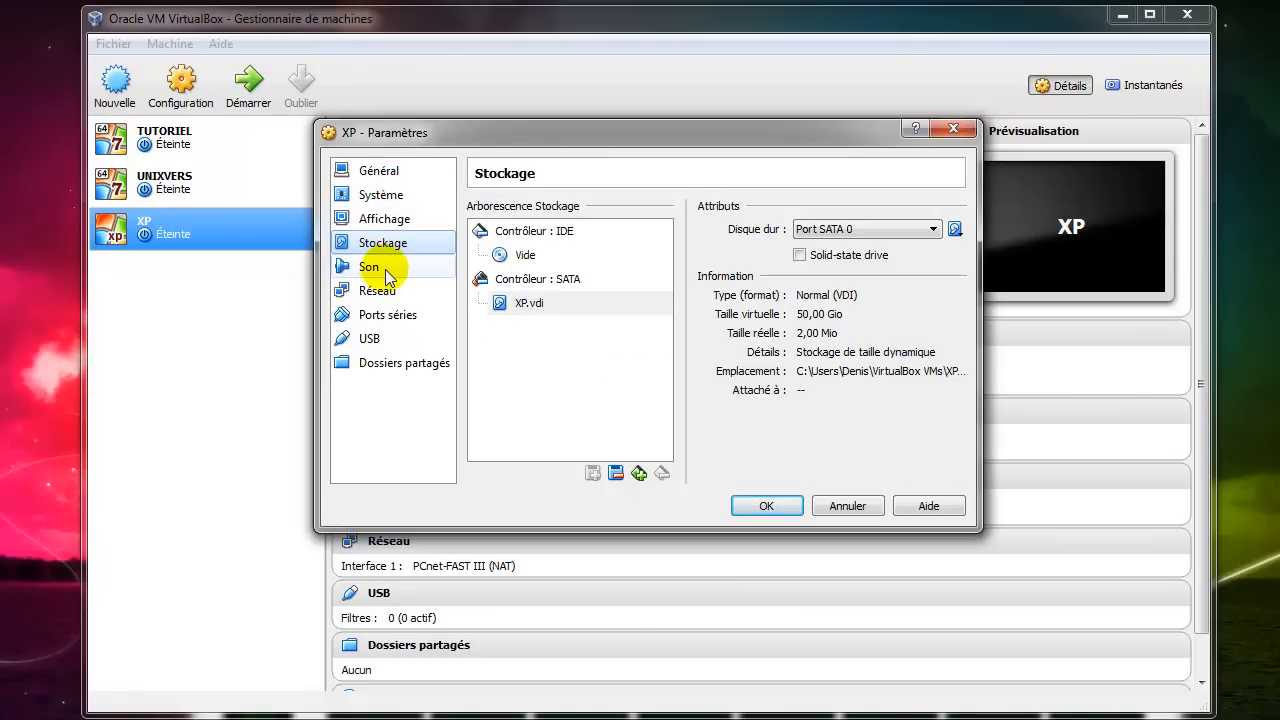
left_click(565, 254)
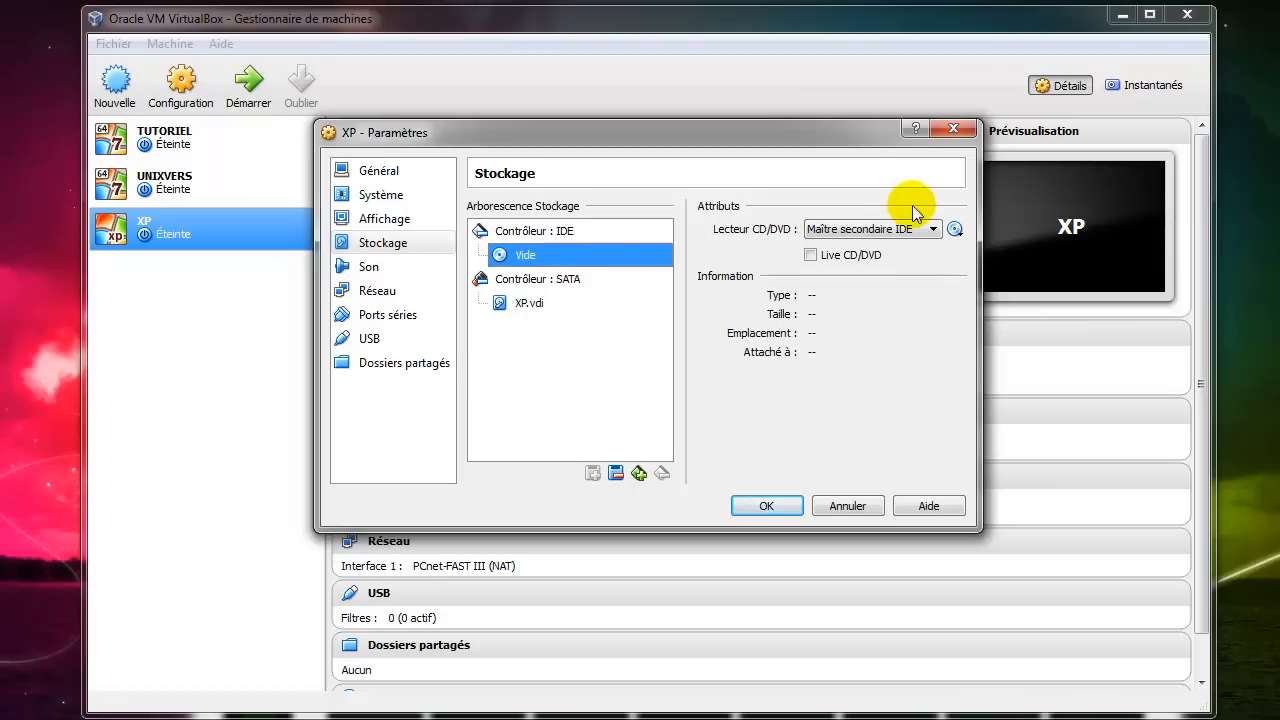
- Examine the host audio driver and audio controller options, keeping Windows DirectSound and ICH AC97
left_click(370, 266)
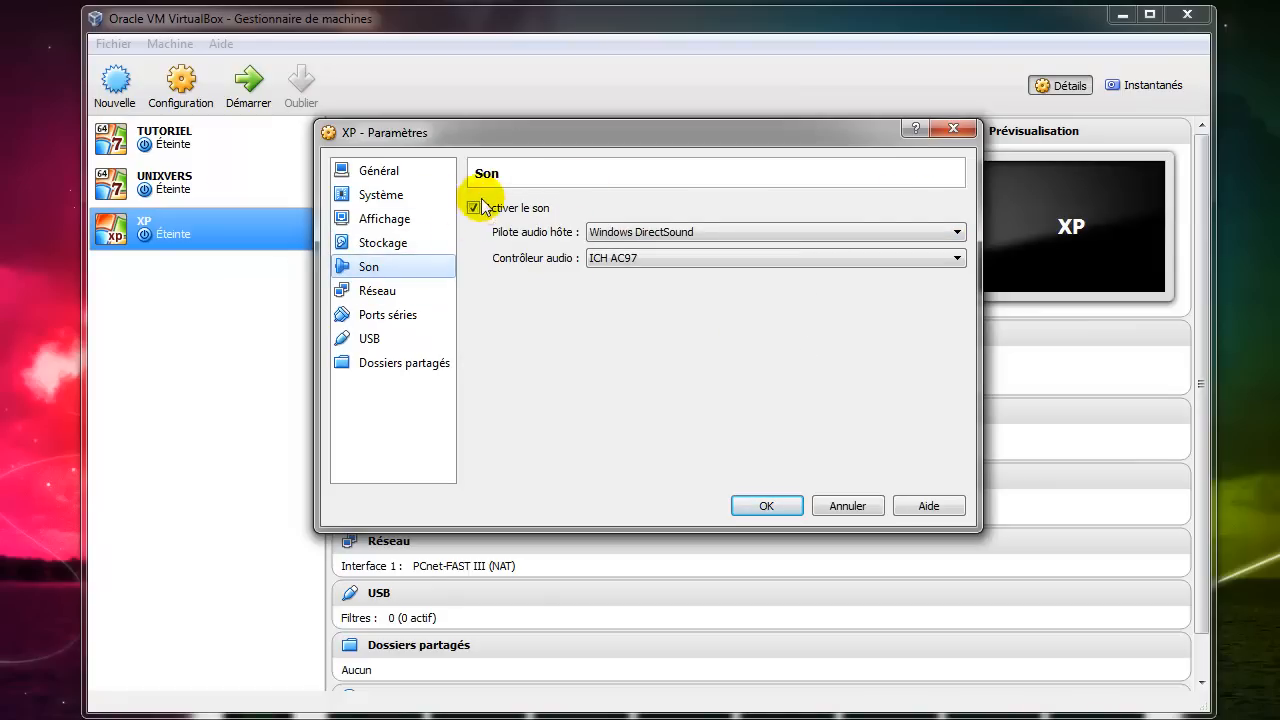
left_click(668, 234)
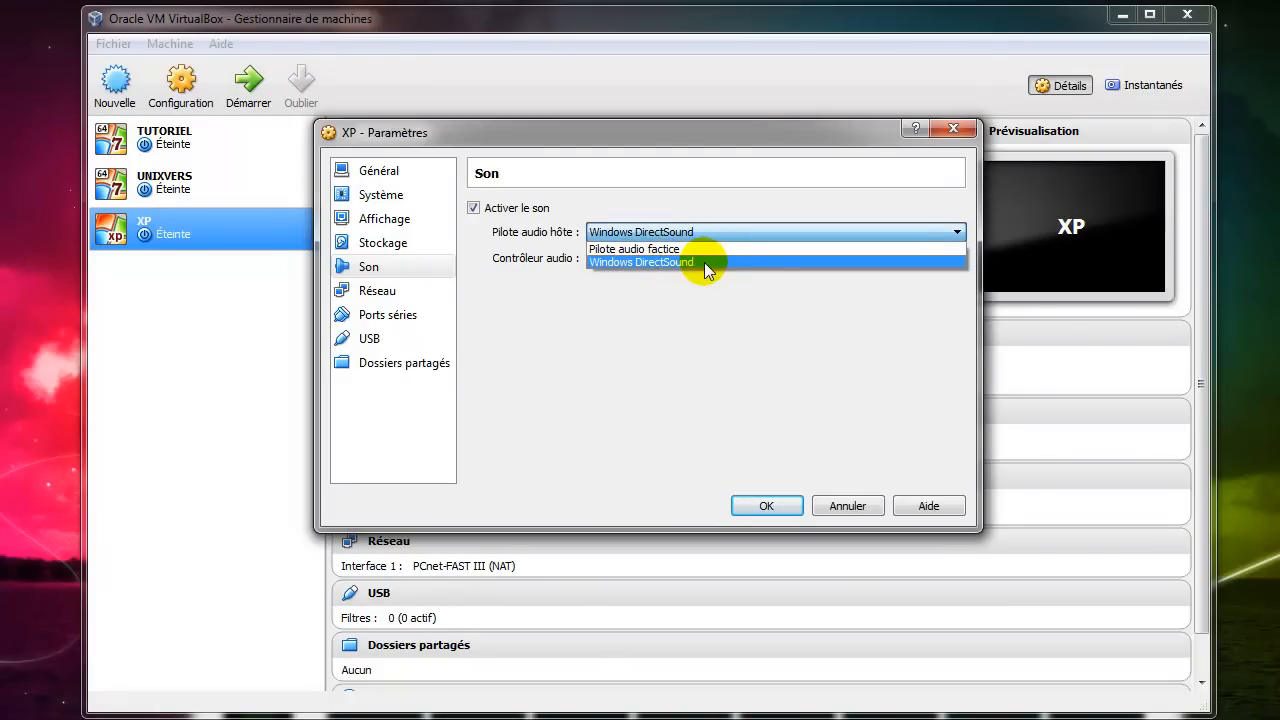
left_click(731, 324)
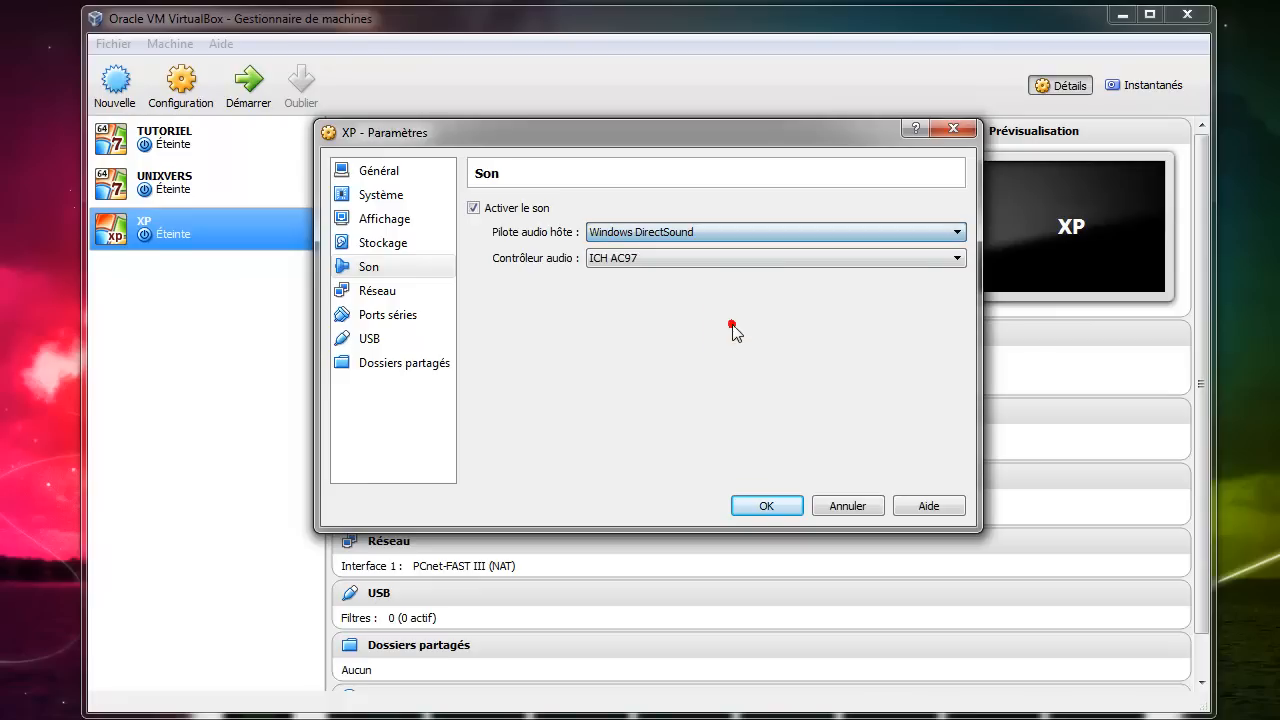
left_click(695, 229)
left_click(777, 349)
left_click(696, 259)
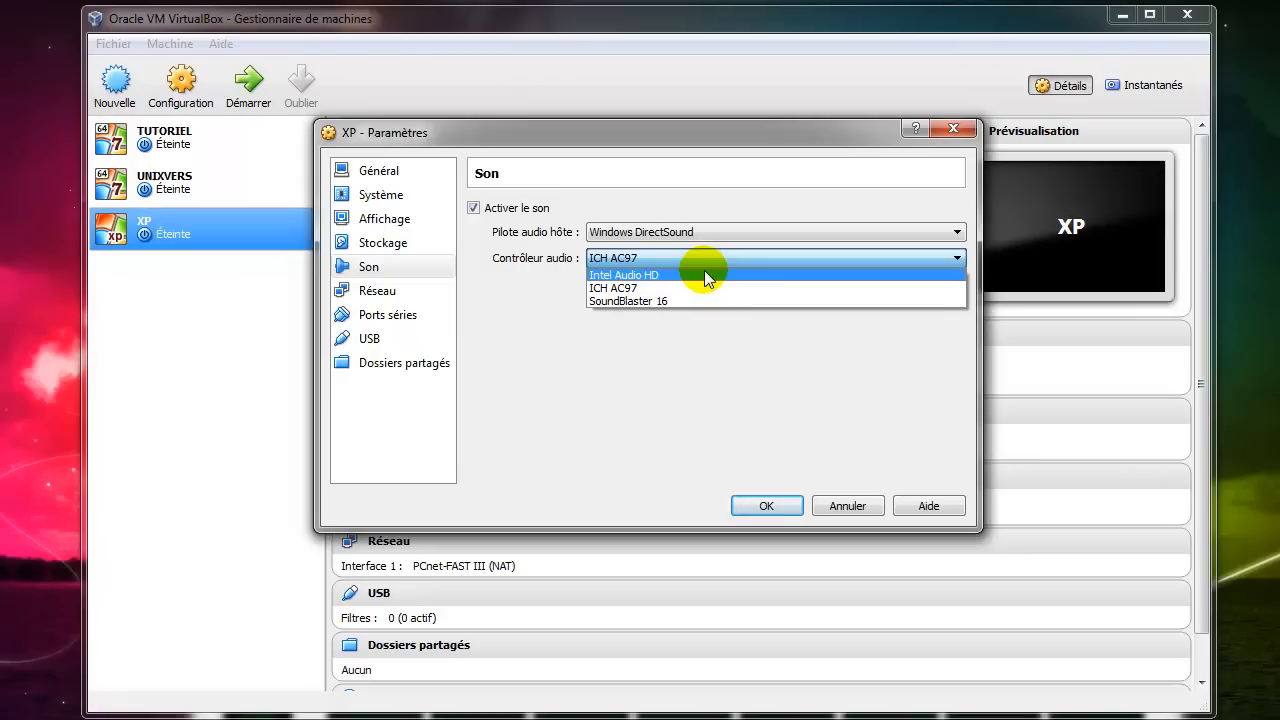
left_click(708, 288)
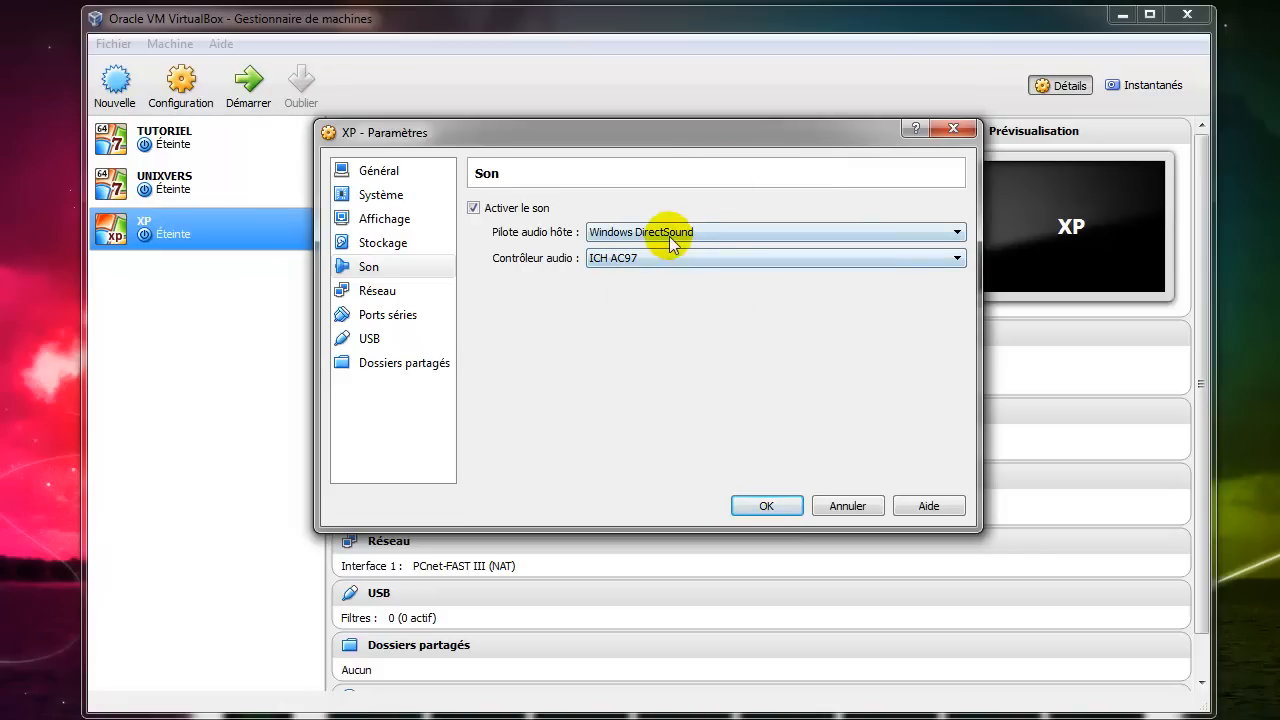
- Examine the network access modes for Carte 1, keeping NAT, and look through the settings of network cards 2 to 4
left_click(376, 290)
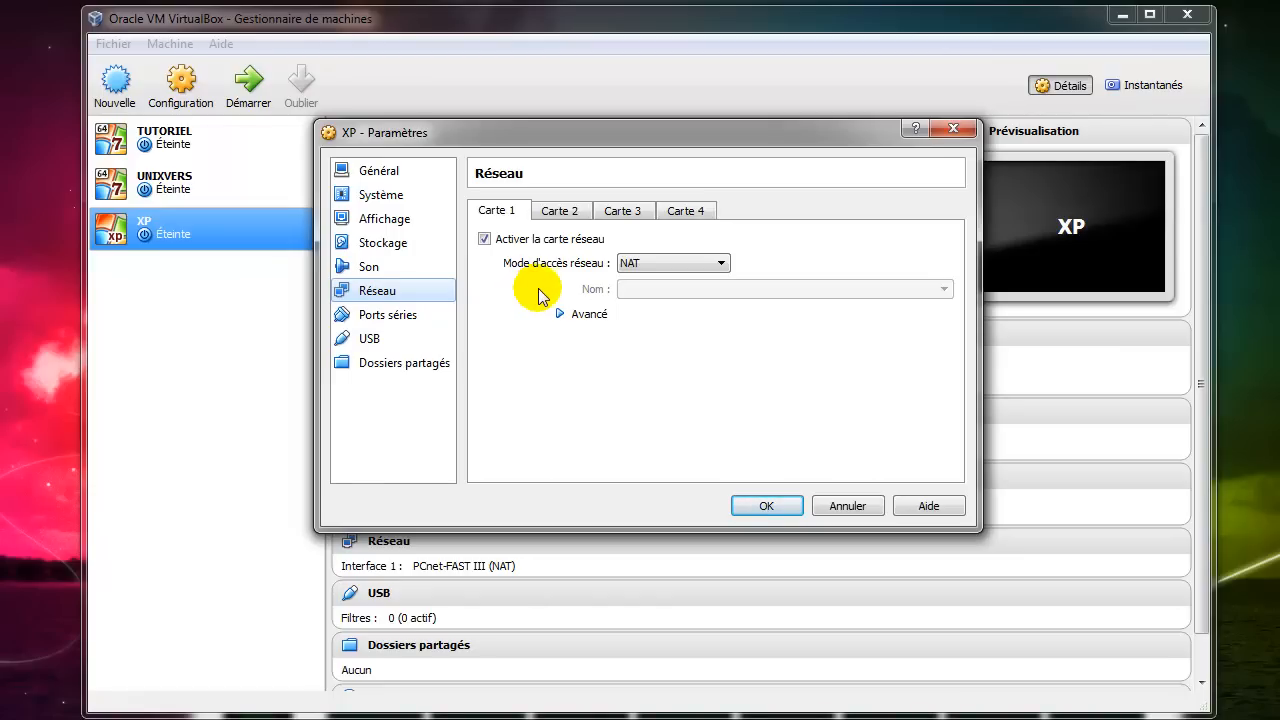
left_click(660, 264)
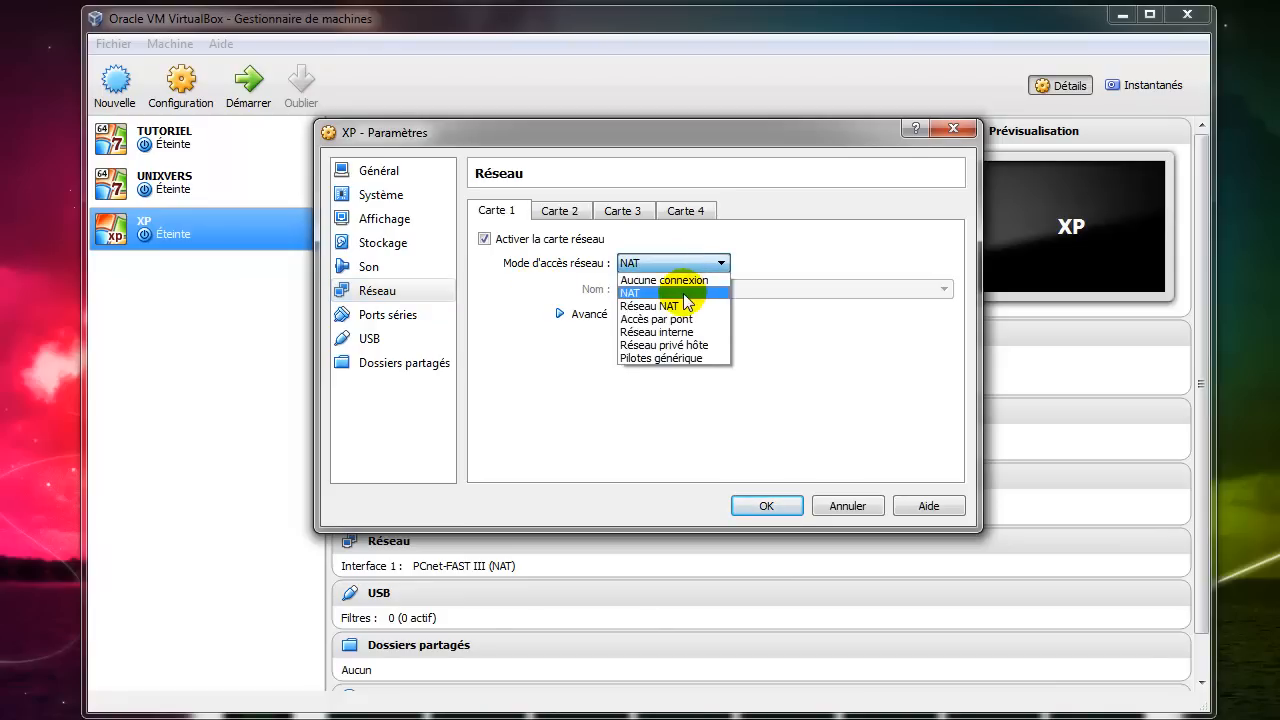
left_click(684, 293)
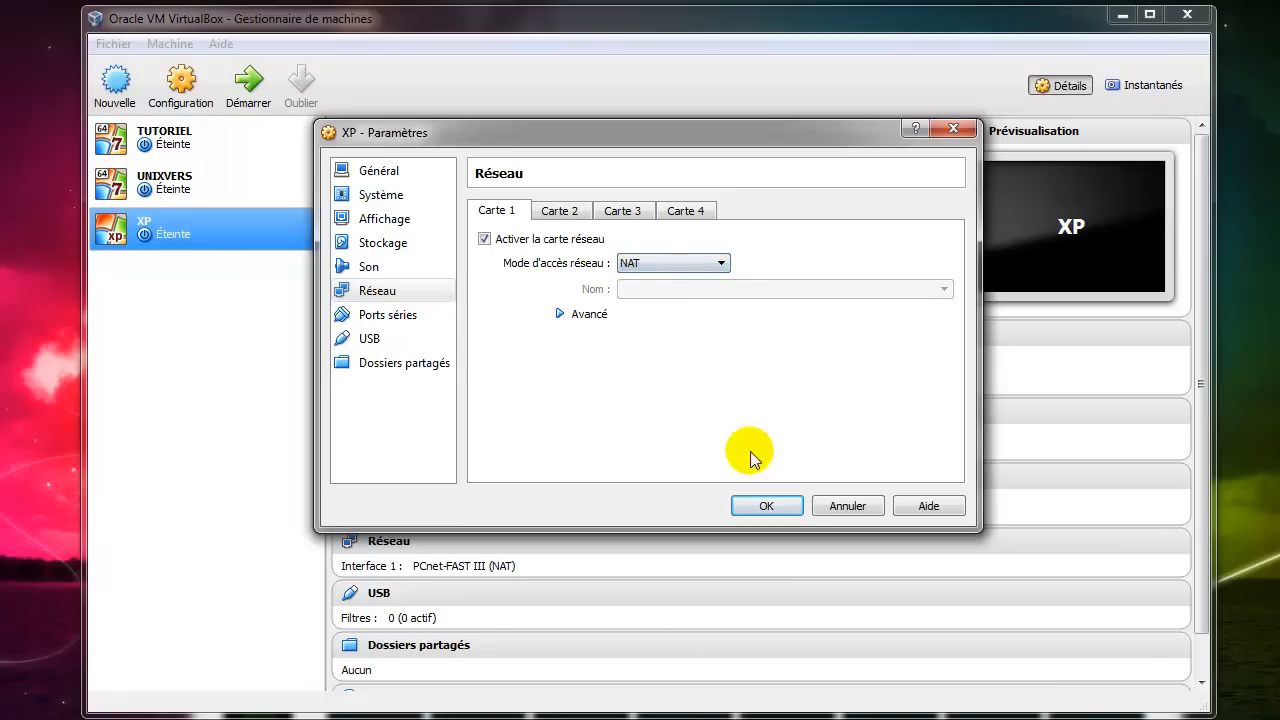
left_click(561, 211)
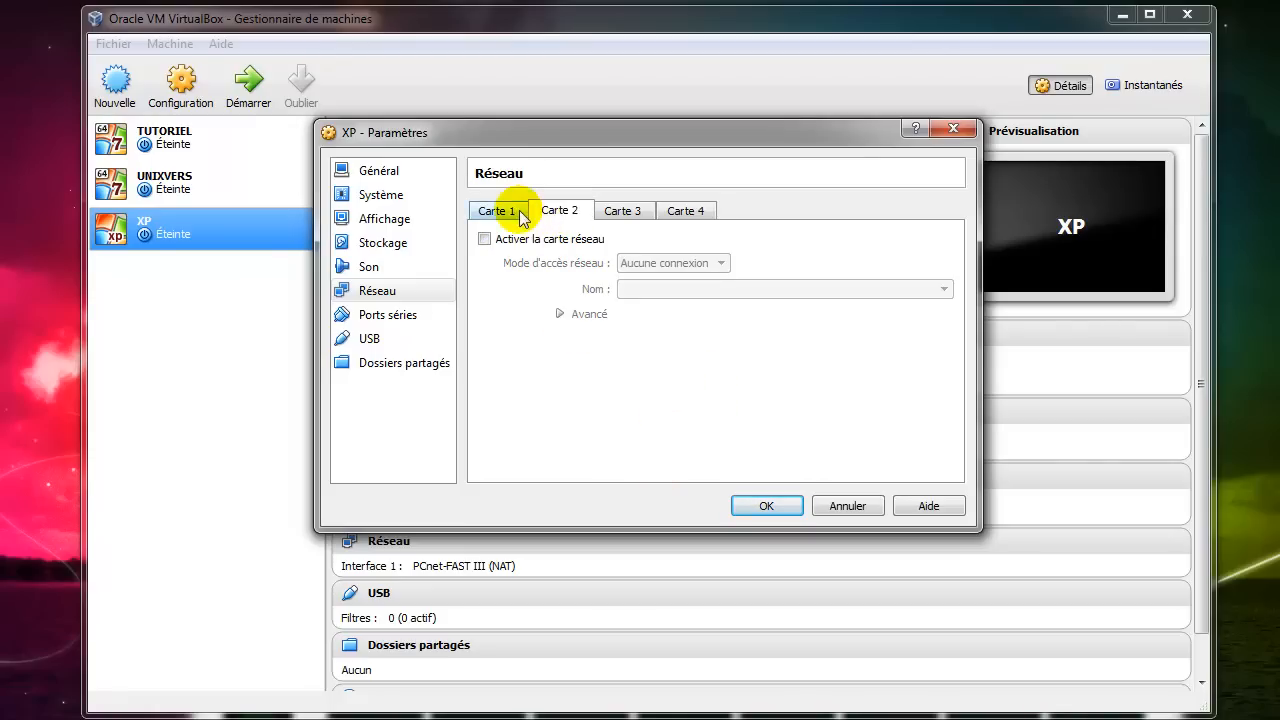
left_click(514, 211)
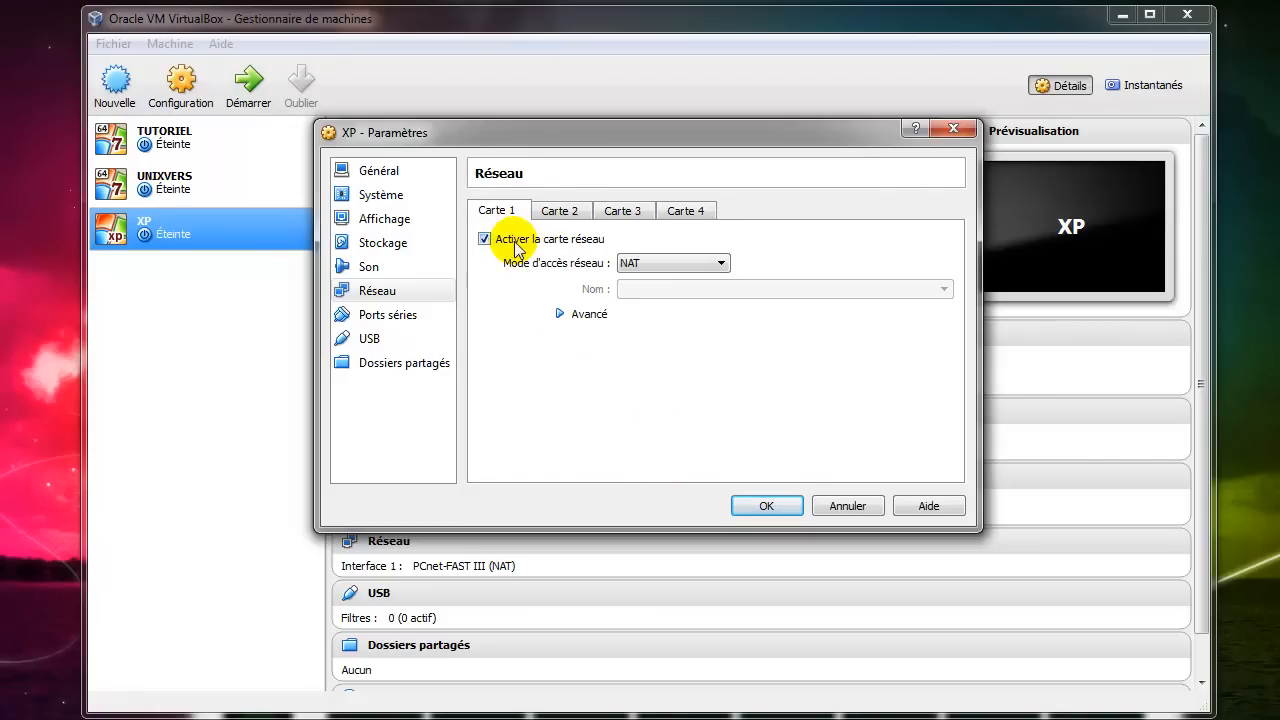
left_click(566, 211)
left_click(625, 212)
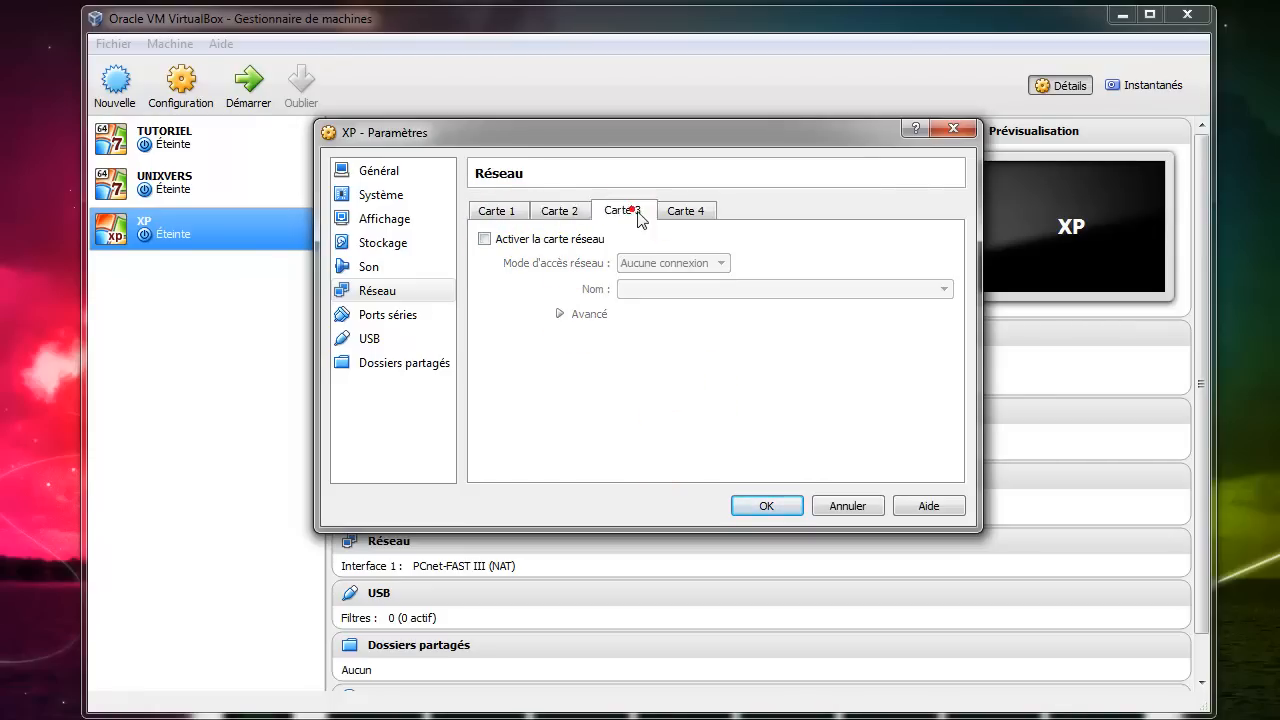
left_click(680, 212)
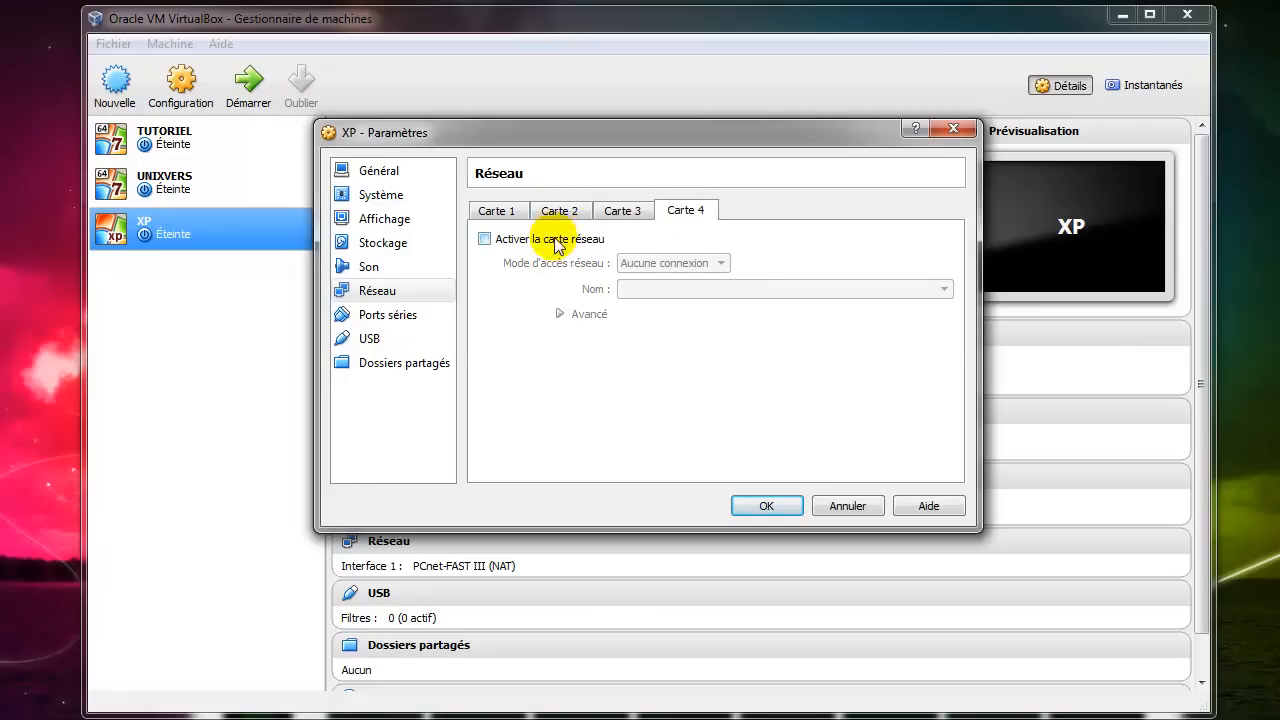
left_click(500, 212)
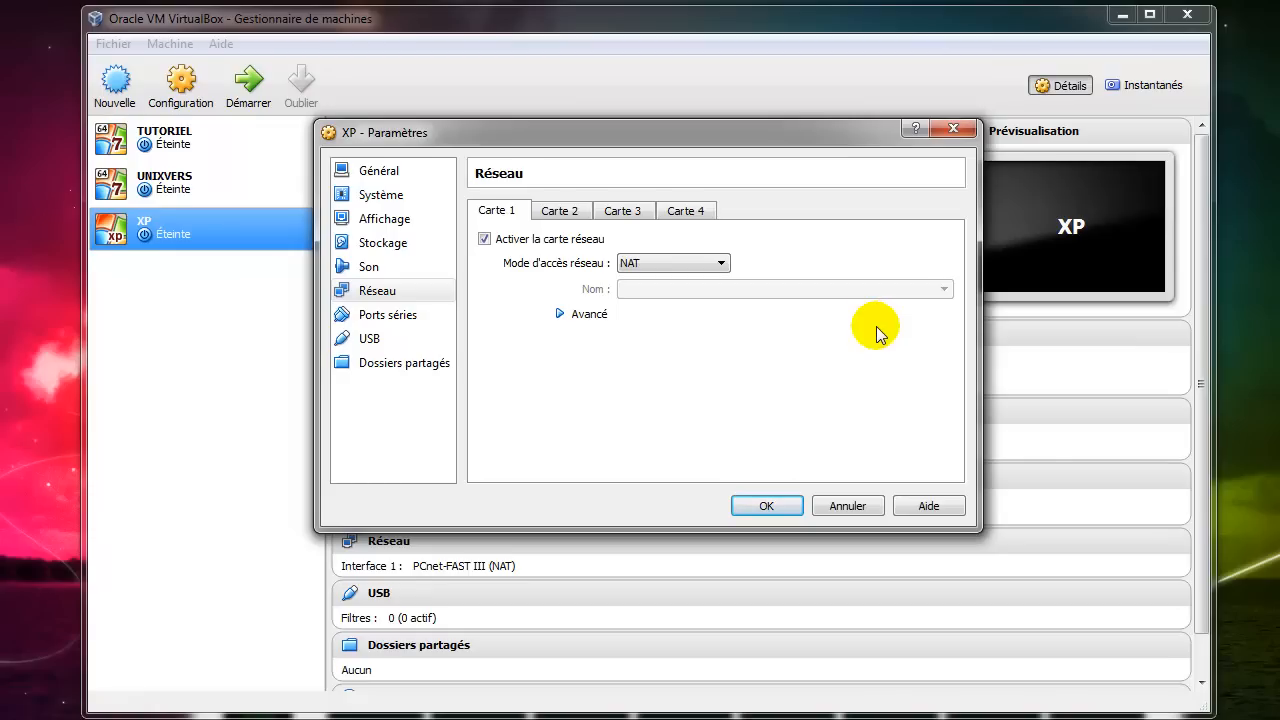
- Review the serial port, USB and shared folder settings, and save the XP machine's configuration
left_click(377, 320)
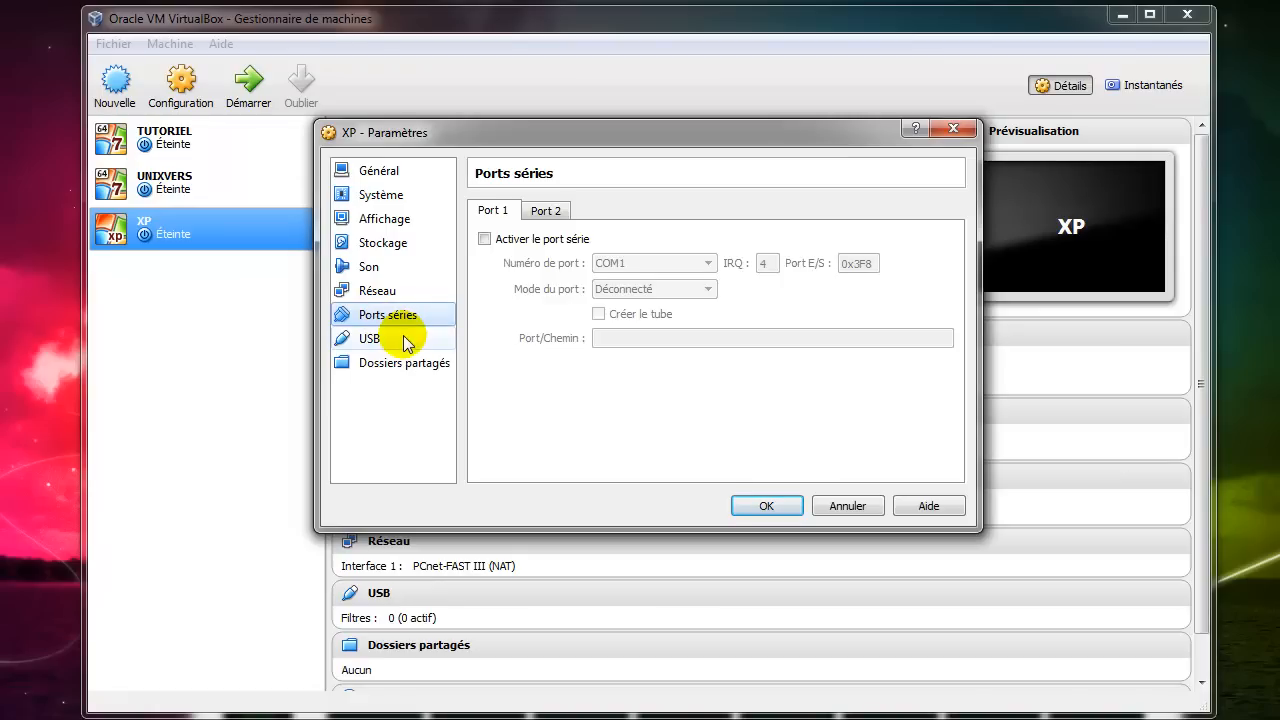
left_click(409, 345)
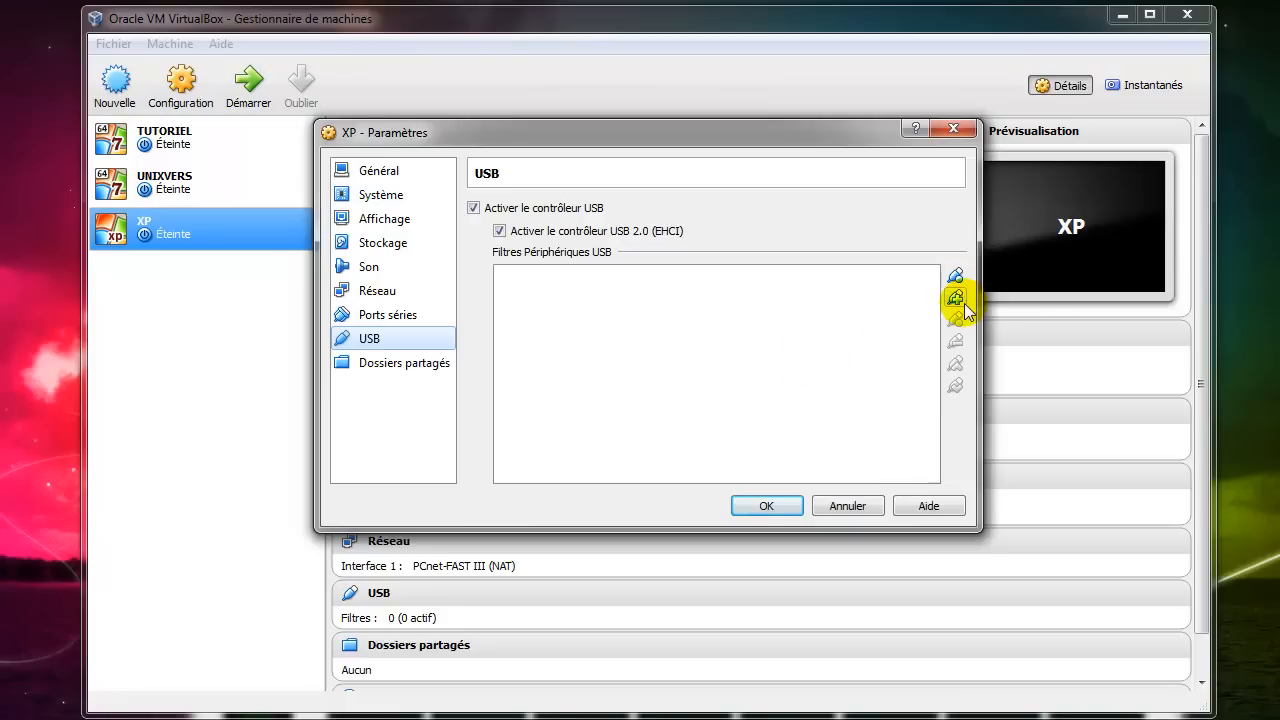
left_click(432, 364)
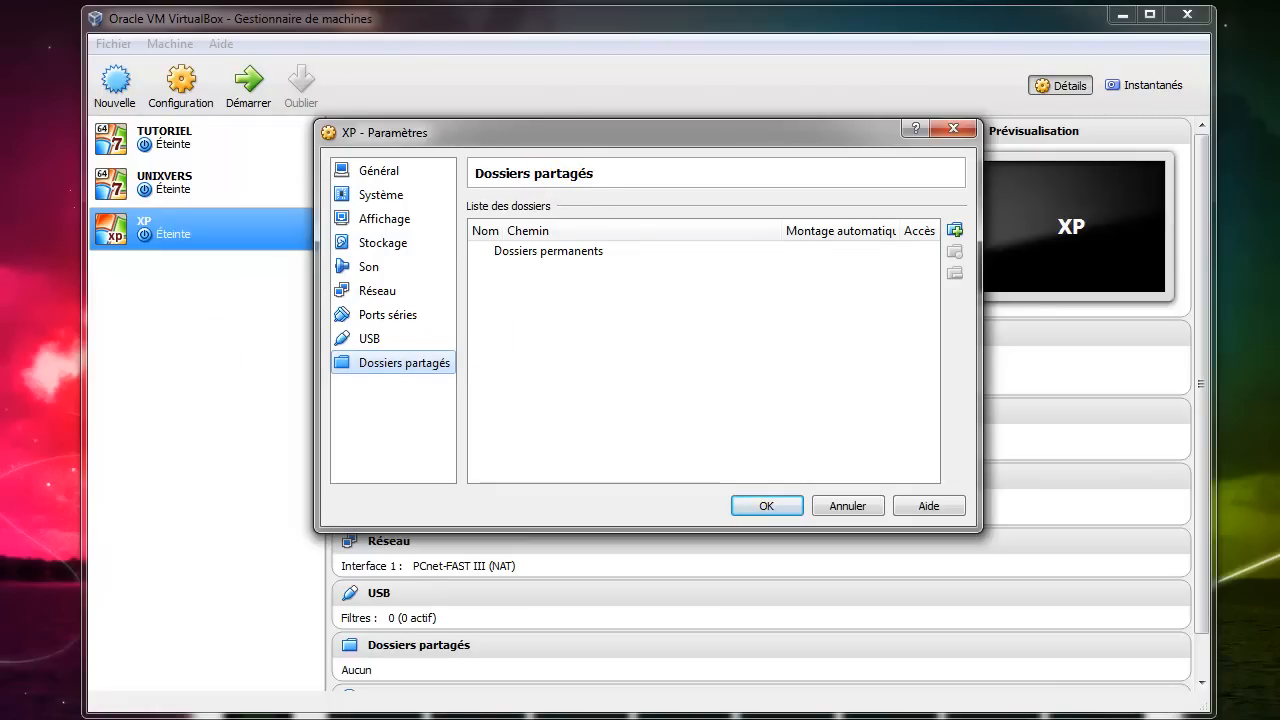
mouse_move(683, 329)
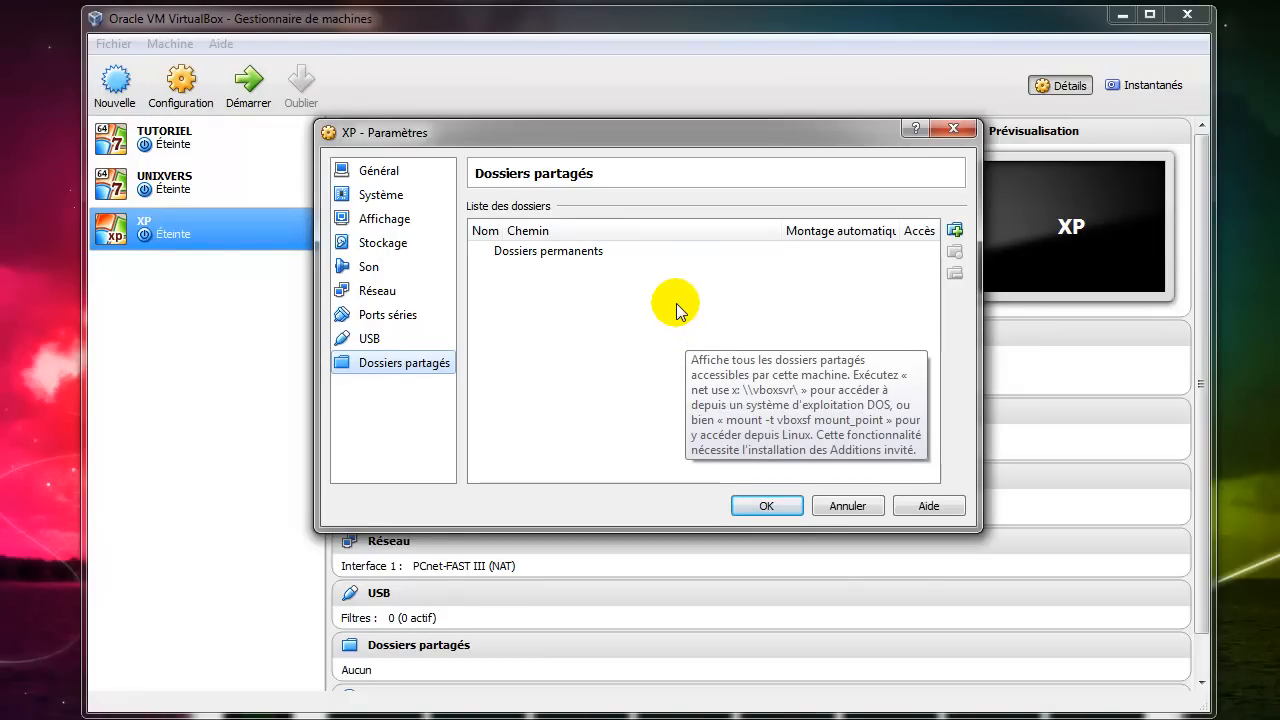
left_click(767, 506)
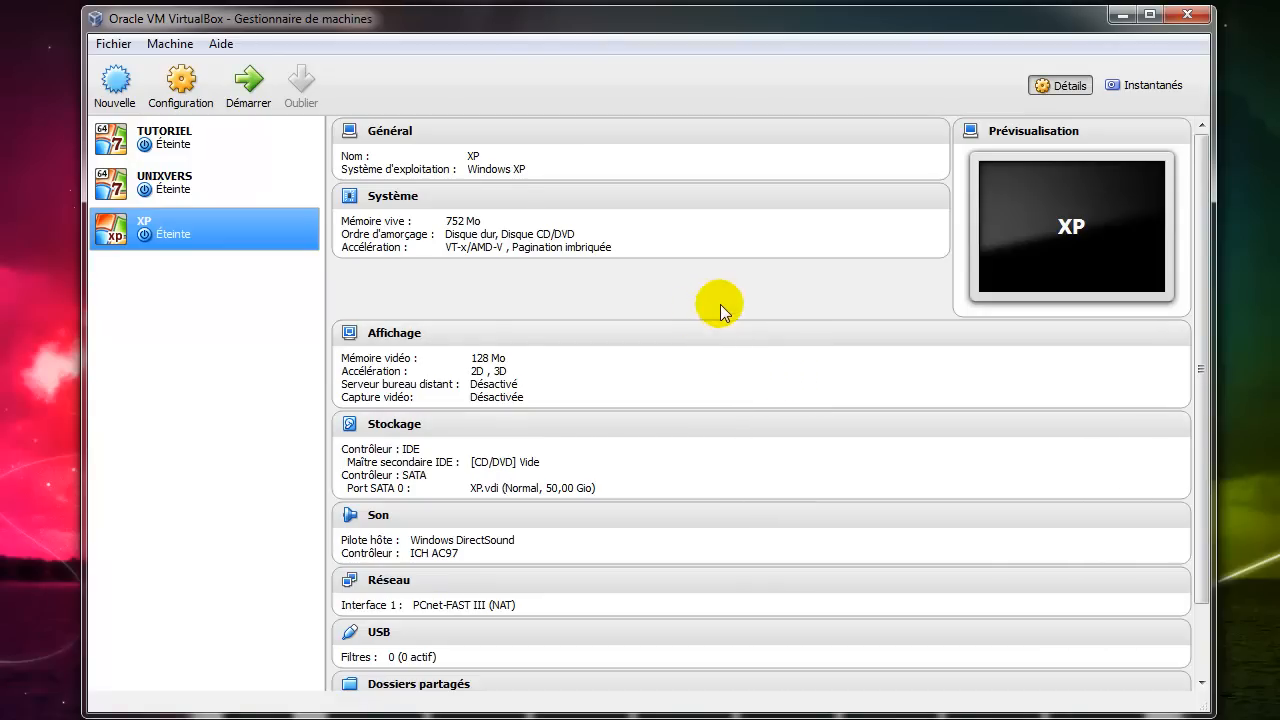
- Clone the XP machine as Clone de XP, using a full clone (Clone intégral) and reinitializing the MAC addresses of all network cards
right_click(216, 230)
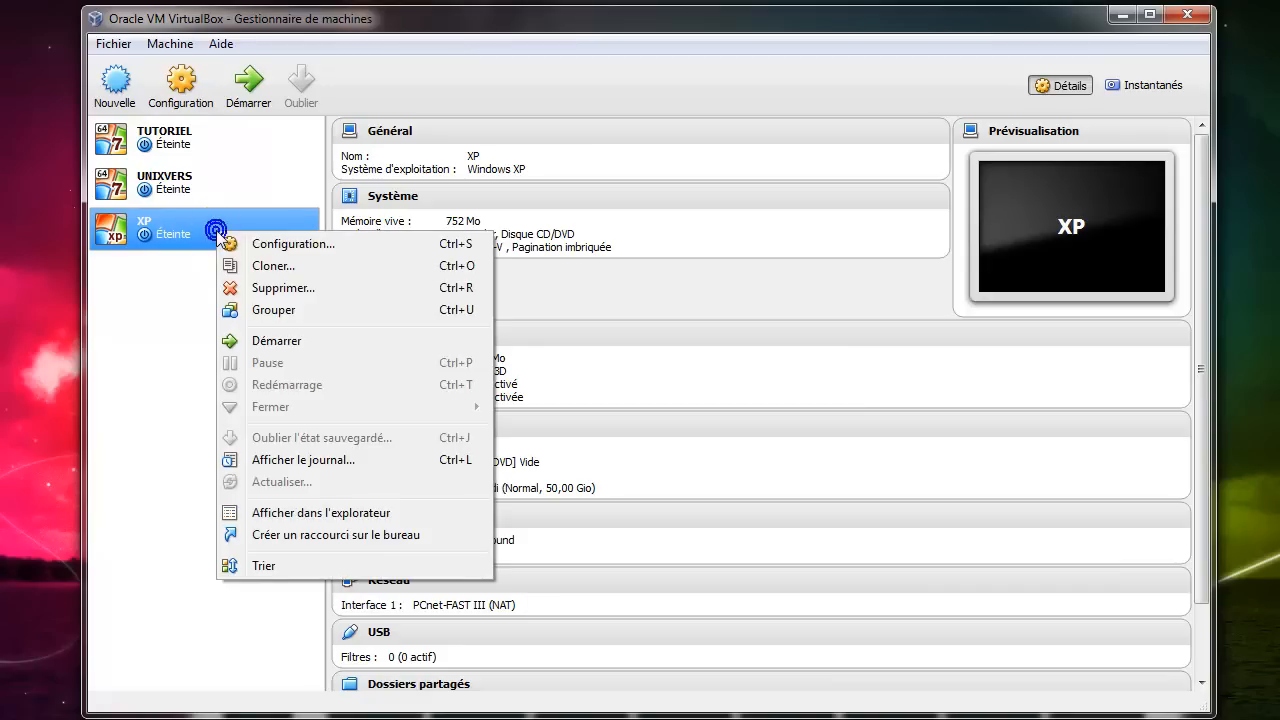
left_click(272, 266)
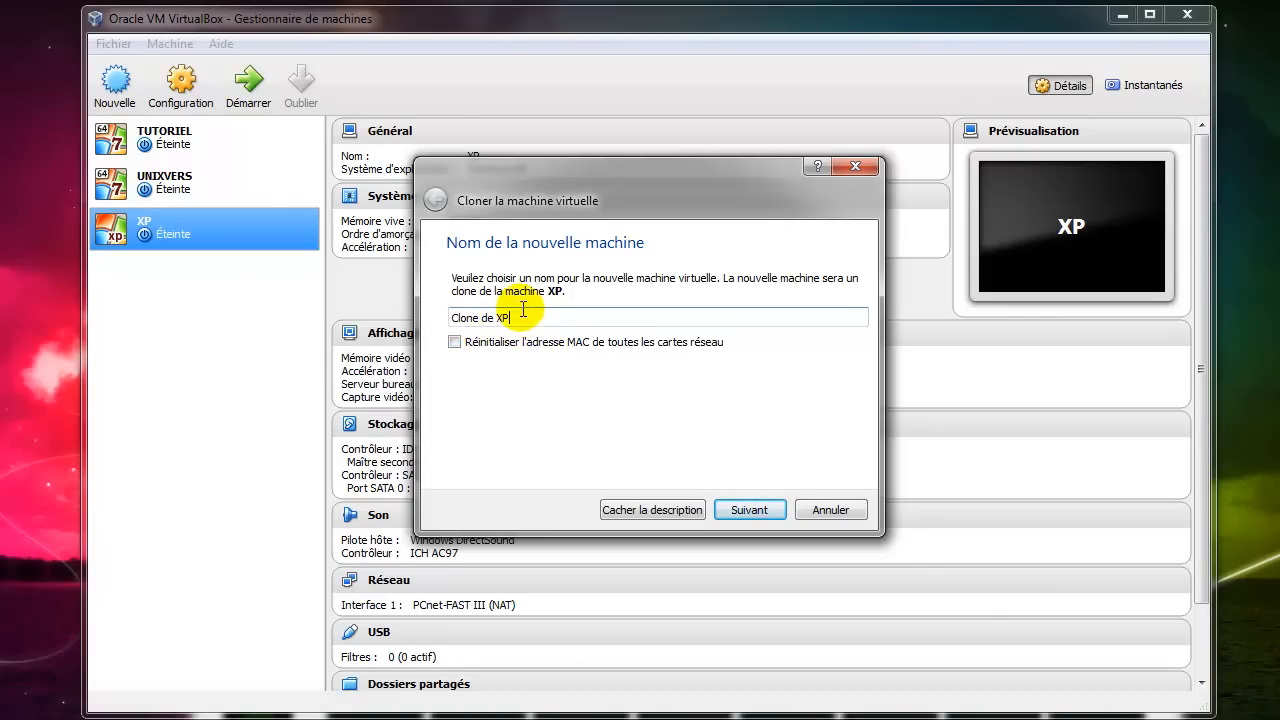
left_click_drag(522, 316, 440, 313)
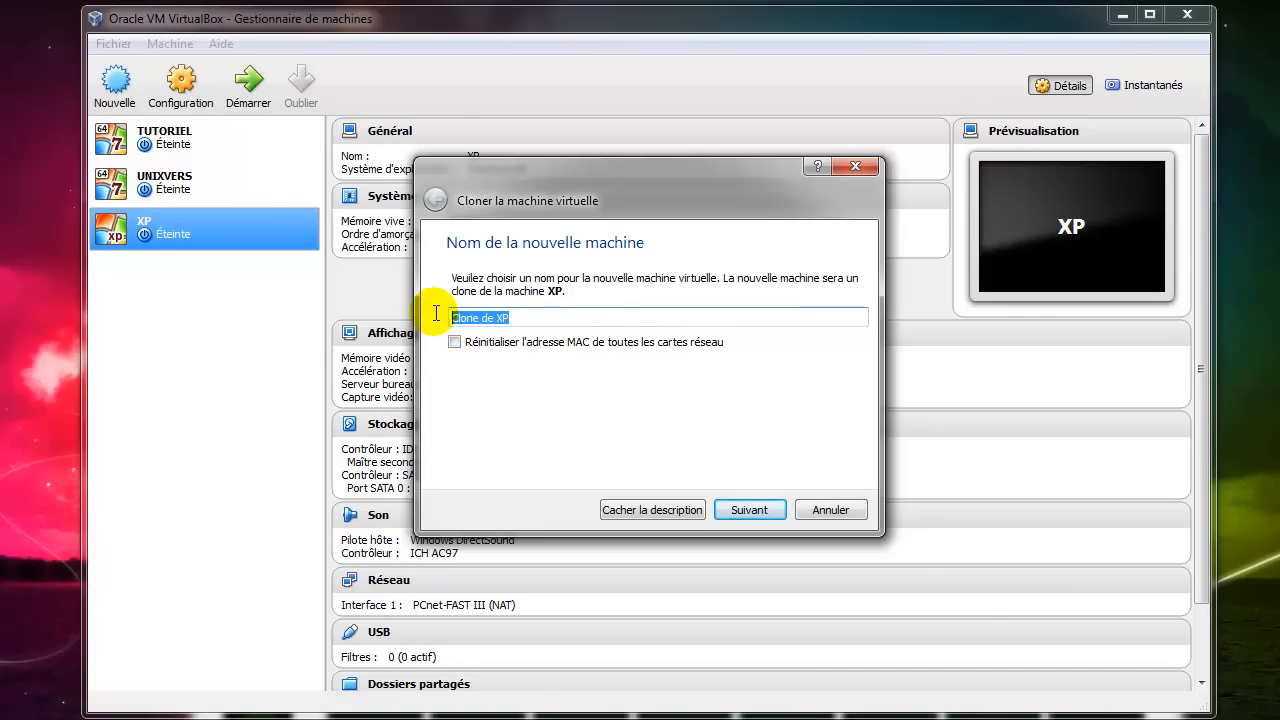
left_click(522, 316)
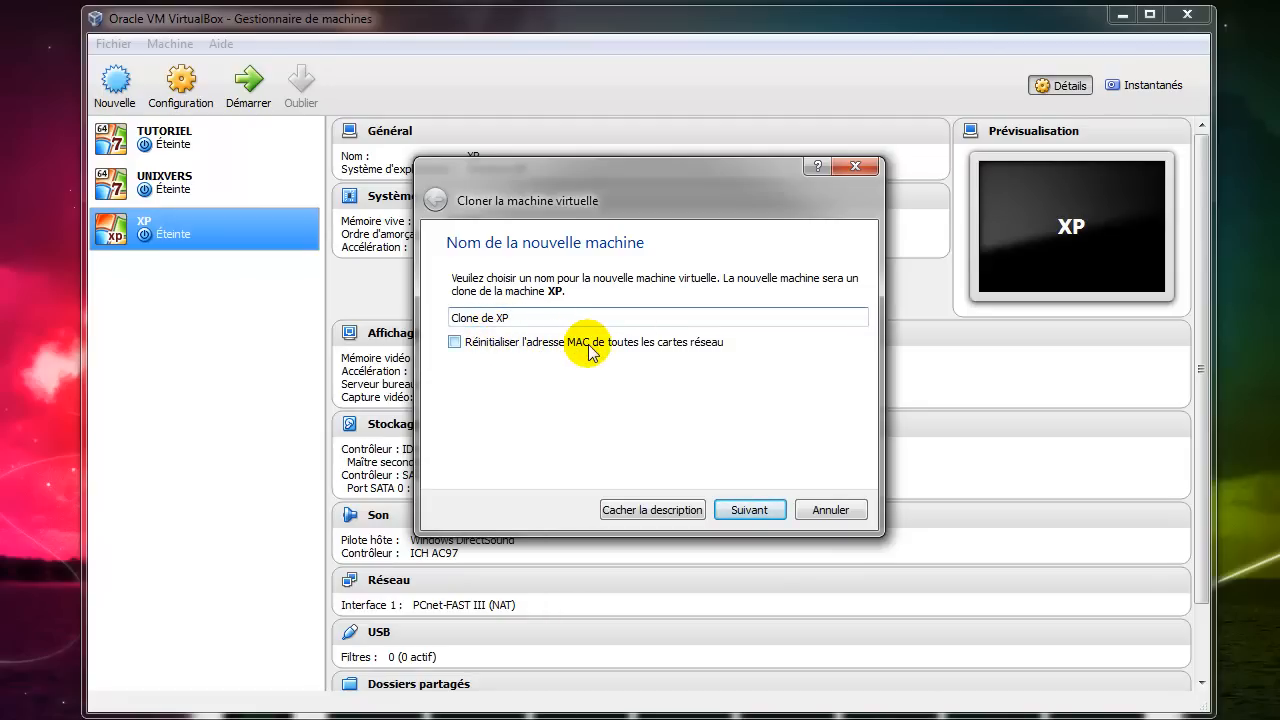
left_click(513, 342)
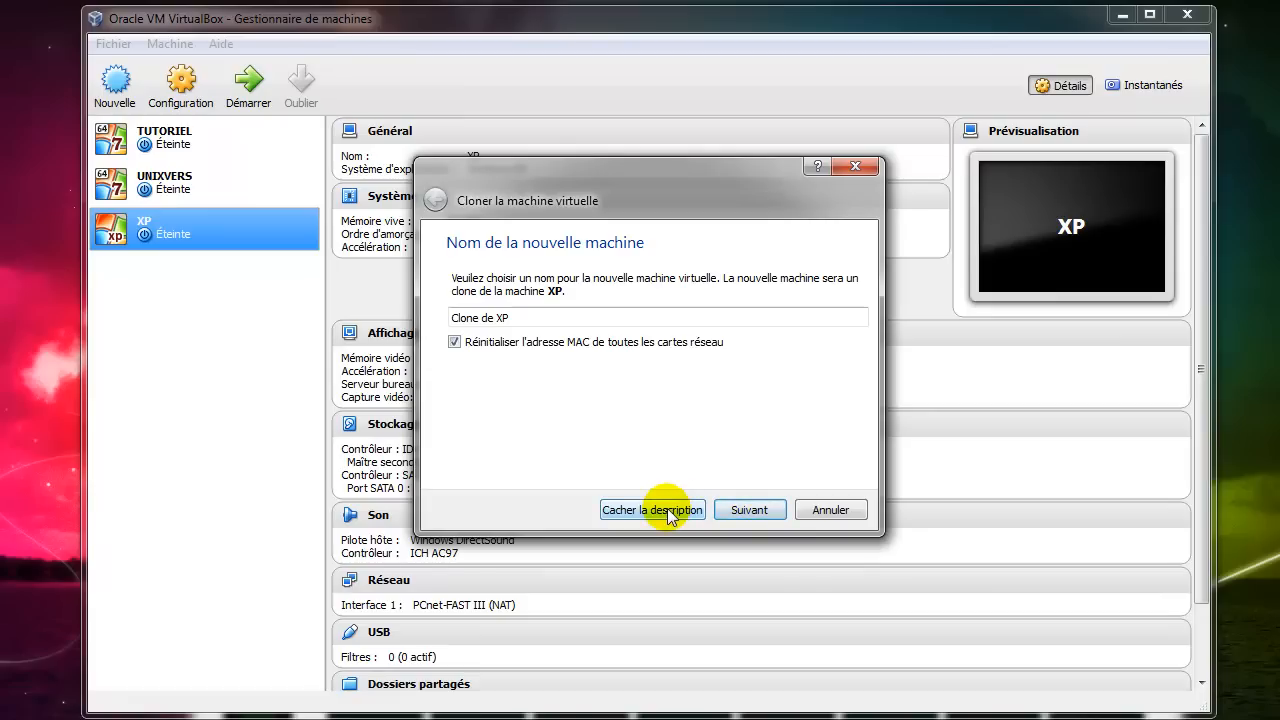
left_click(755, 511)
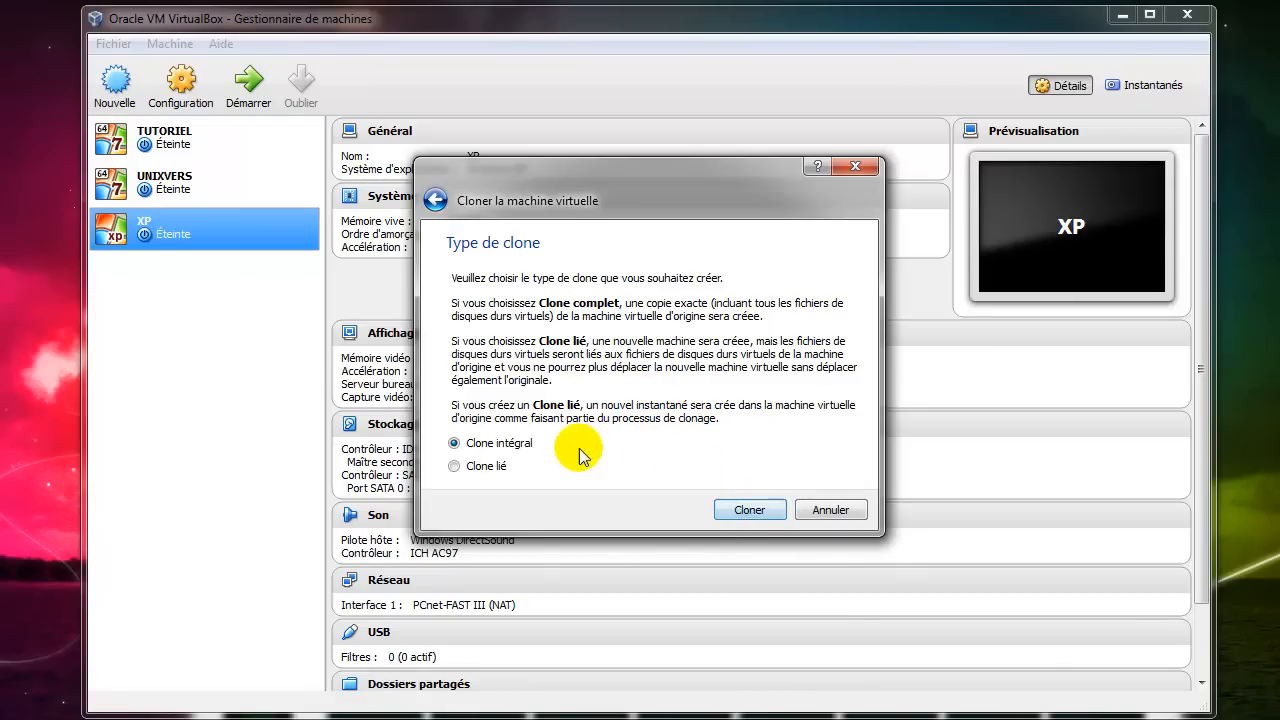
left_click(752, 509)
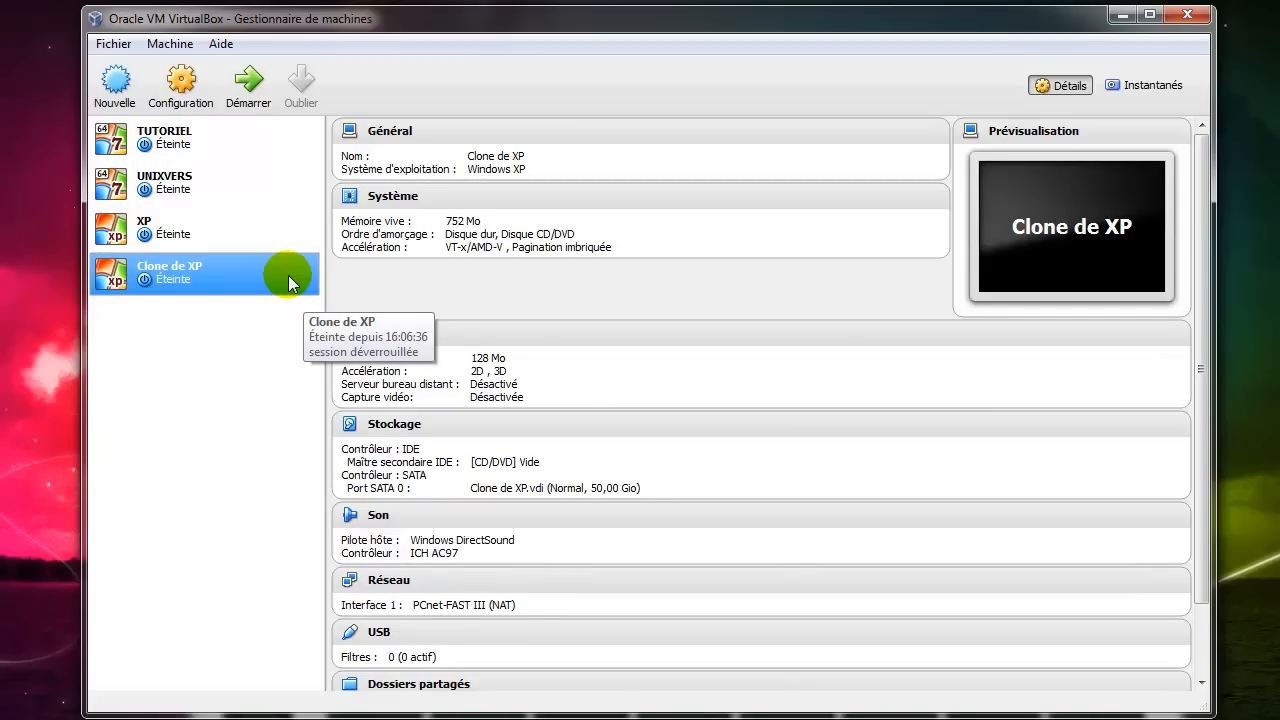
- Group the XP and Clone de XP machines together
right_click(187, 277)
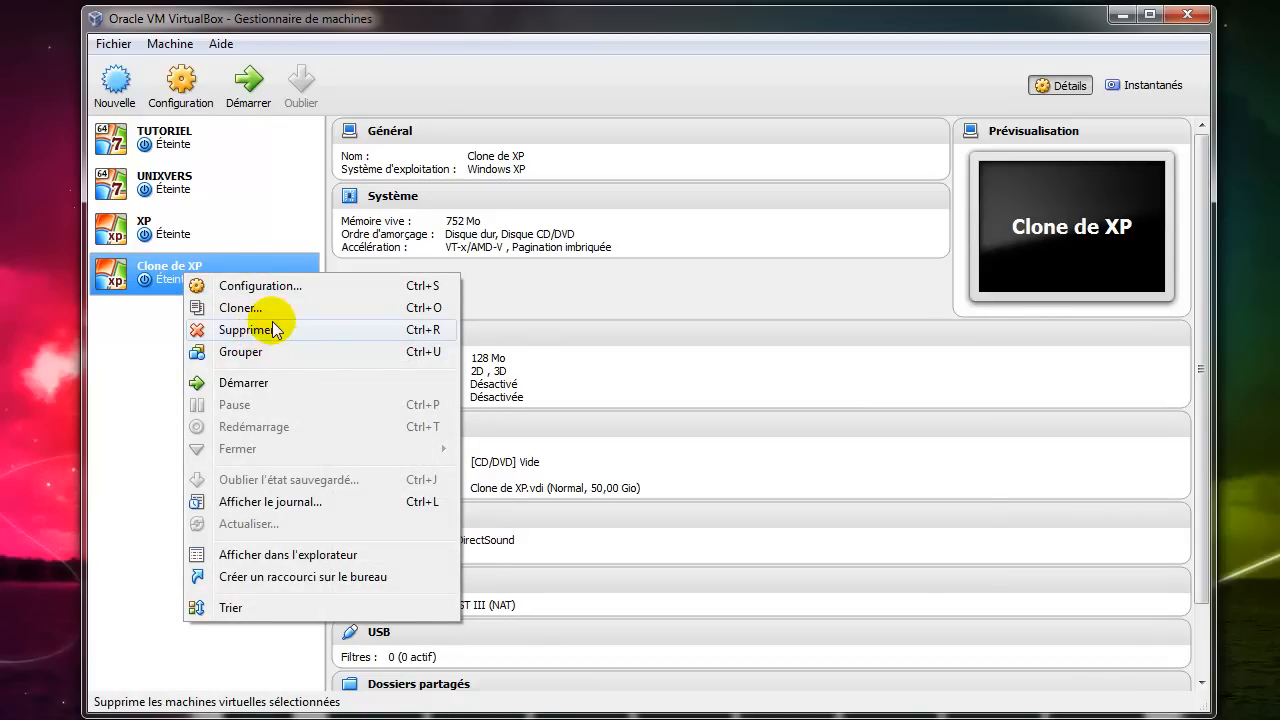
left_click(181, 236)
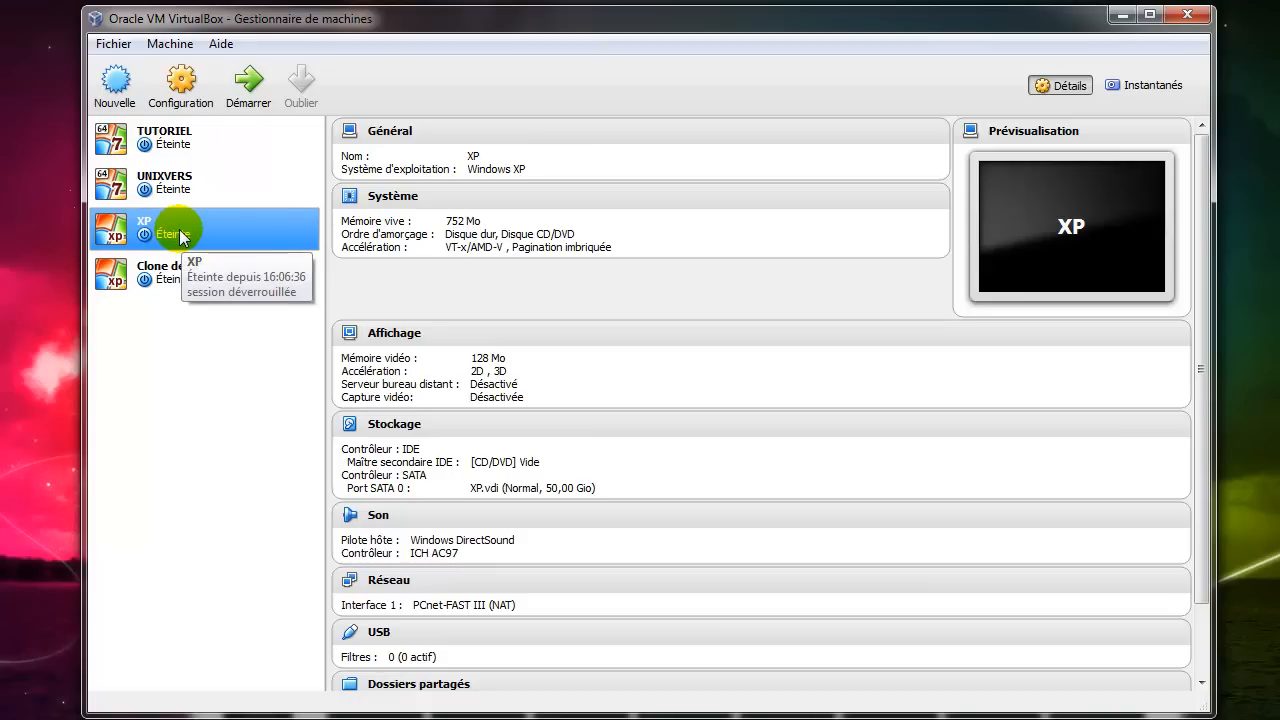
left_click(185, 282, "ctrl")
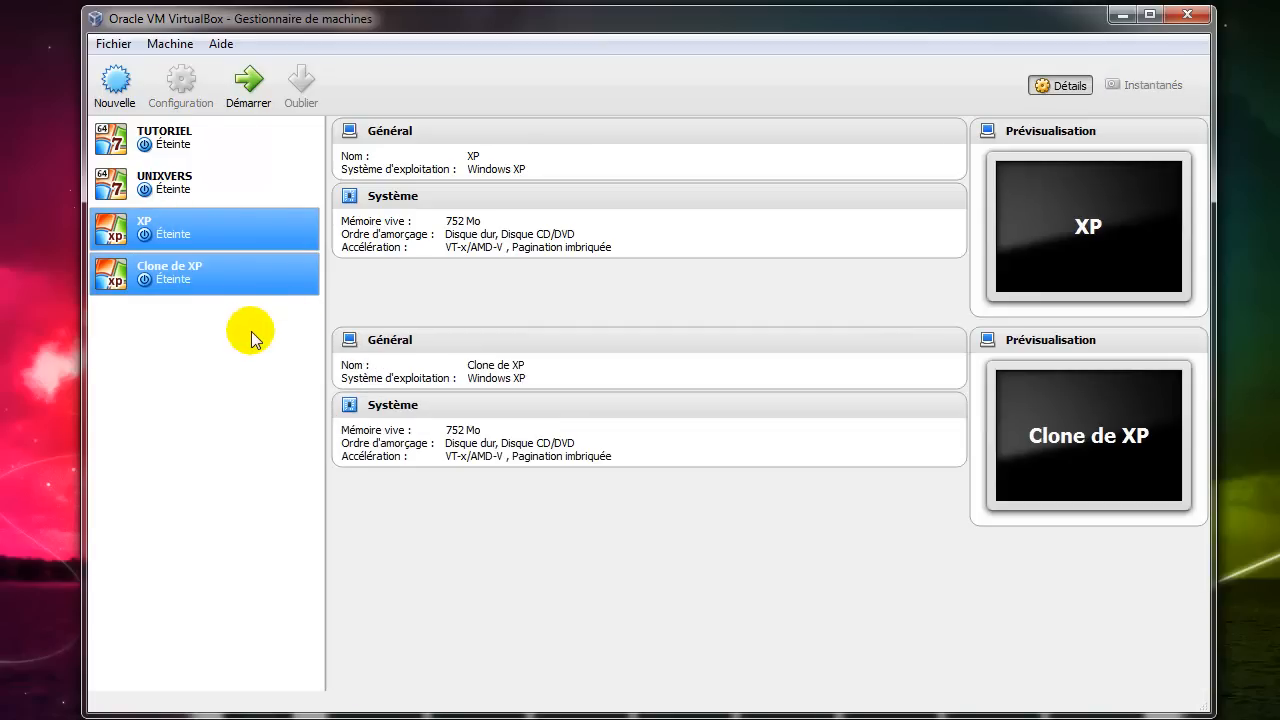
right_click(248, 224)
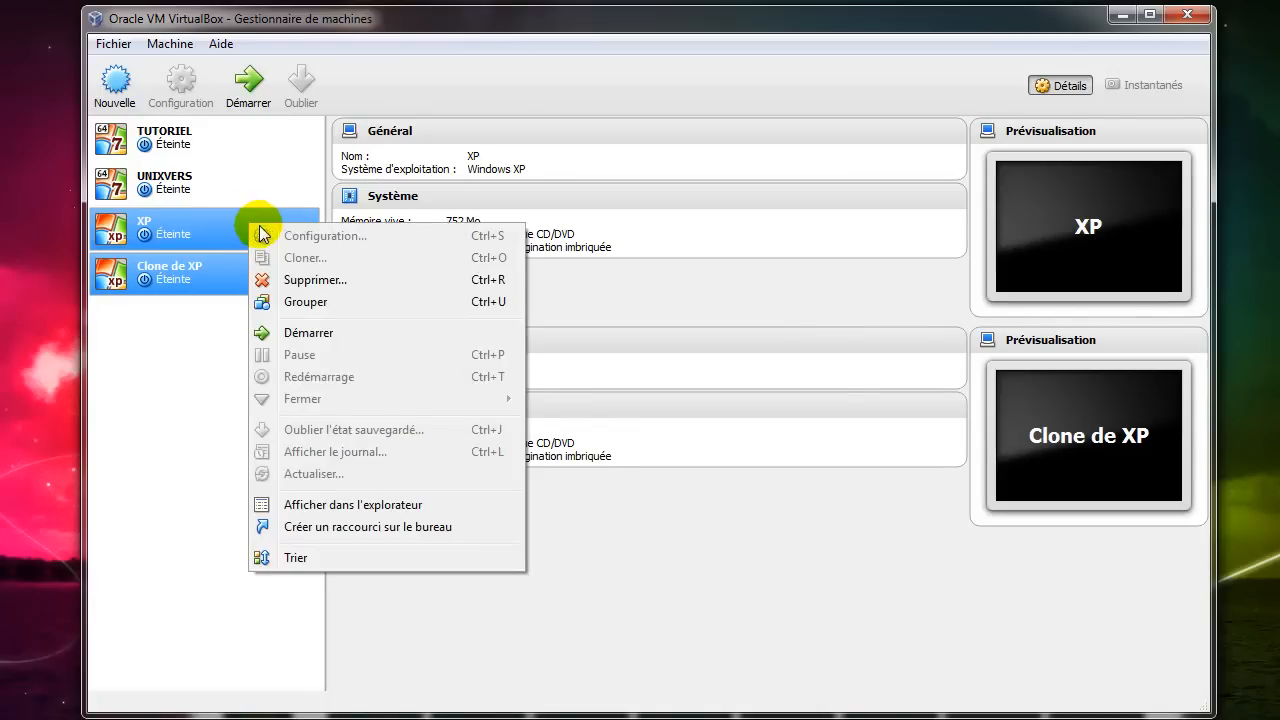
left_click(290, 304)
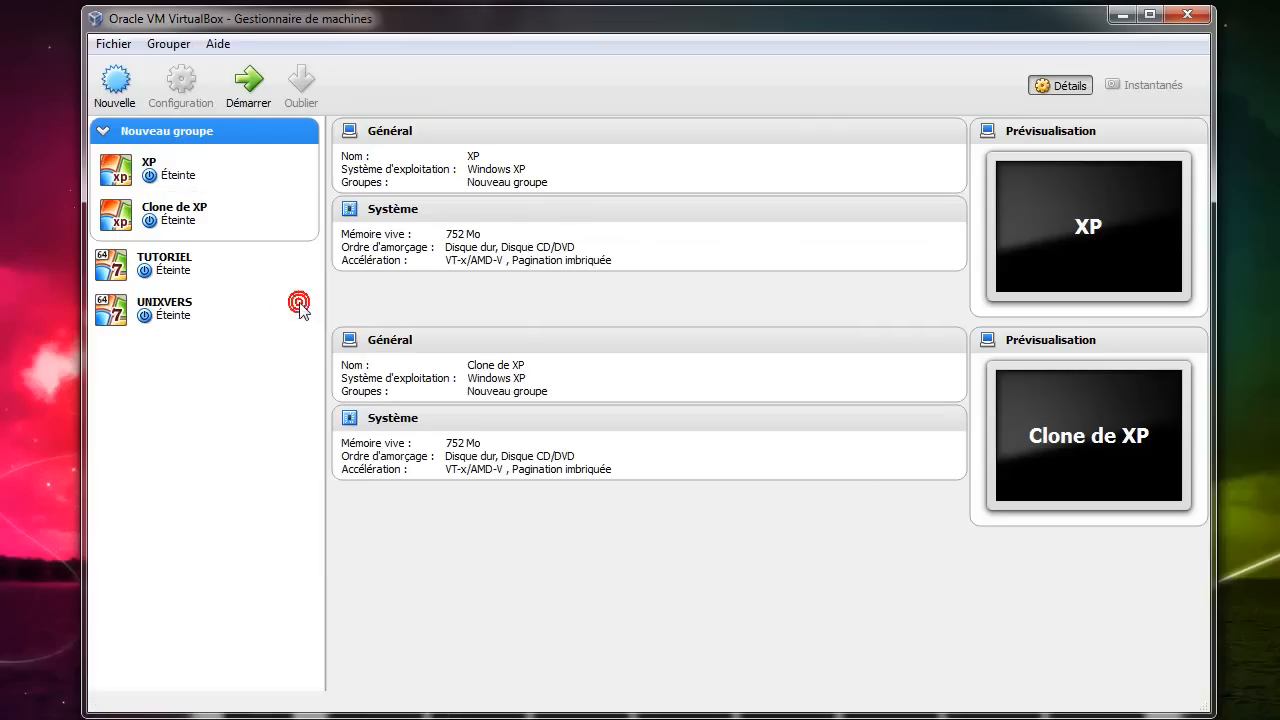
- Inspect the new group by entering it, returning to the full machine list, and collapsing and expanding it
left_click(128, 130)
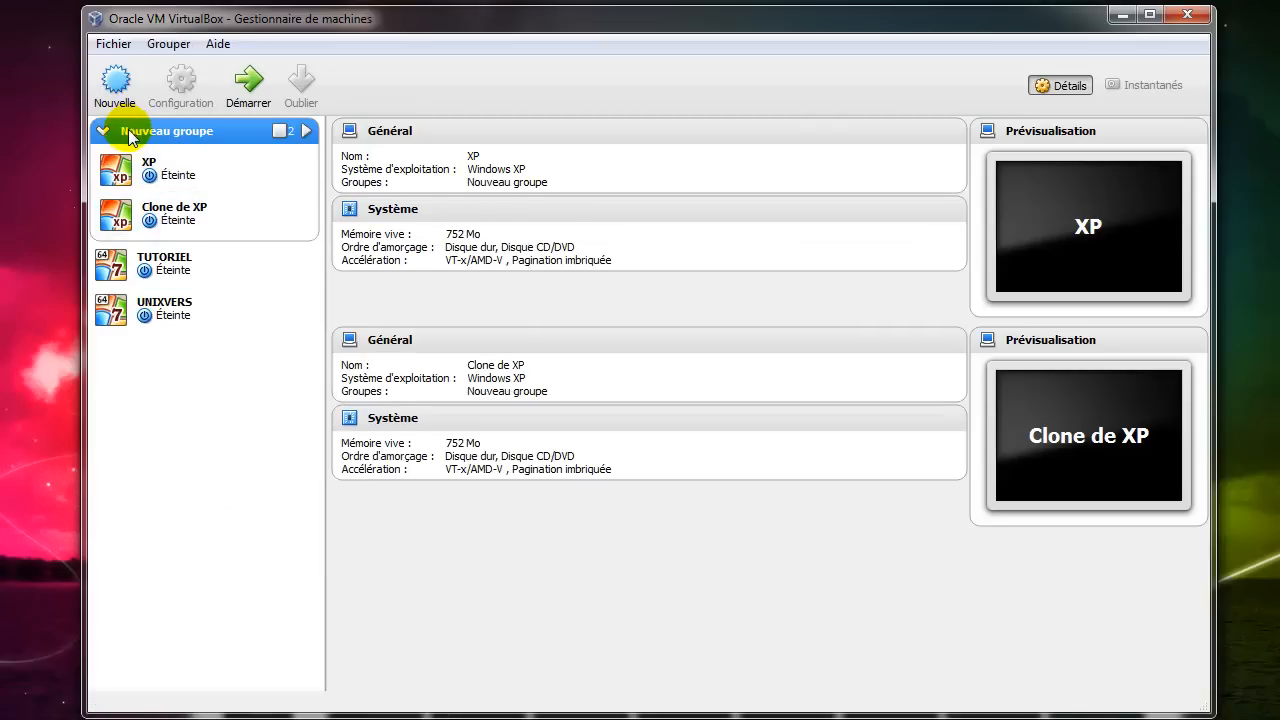
left_click(148, 171)
left_click(157, 216)
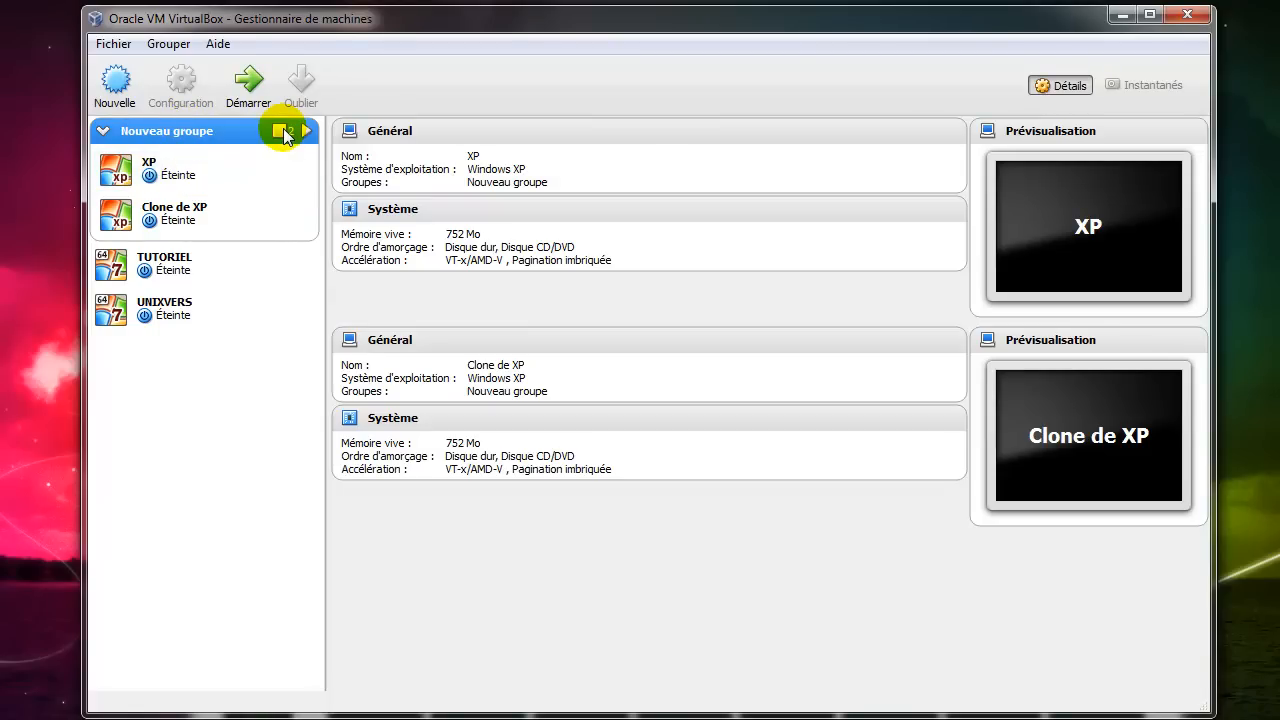
double_click(206, 134)
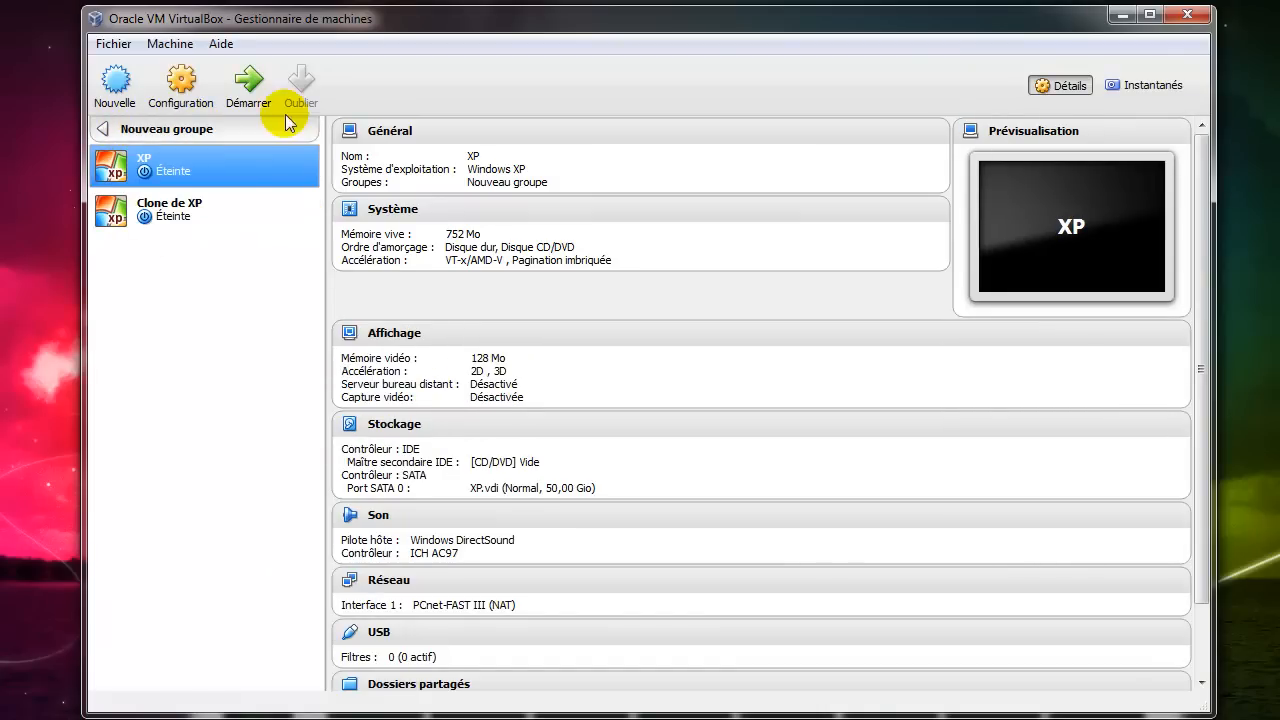
left_click(104, 130)
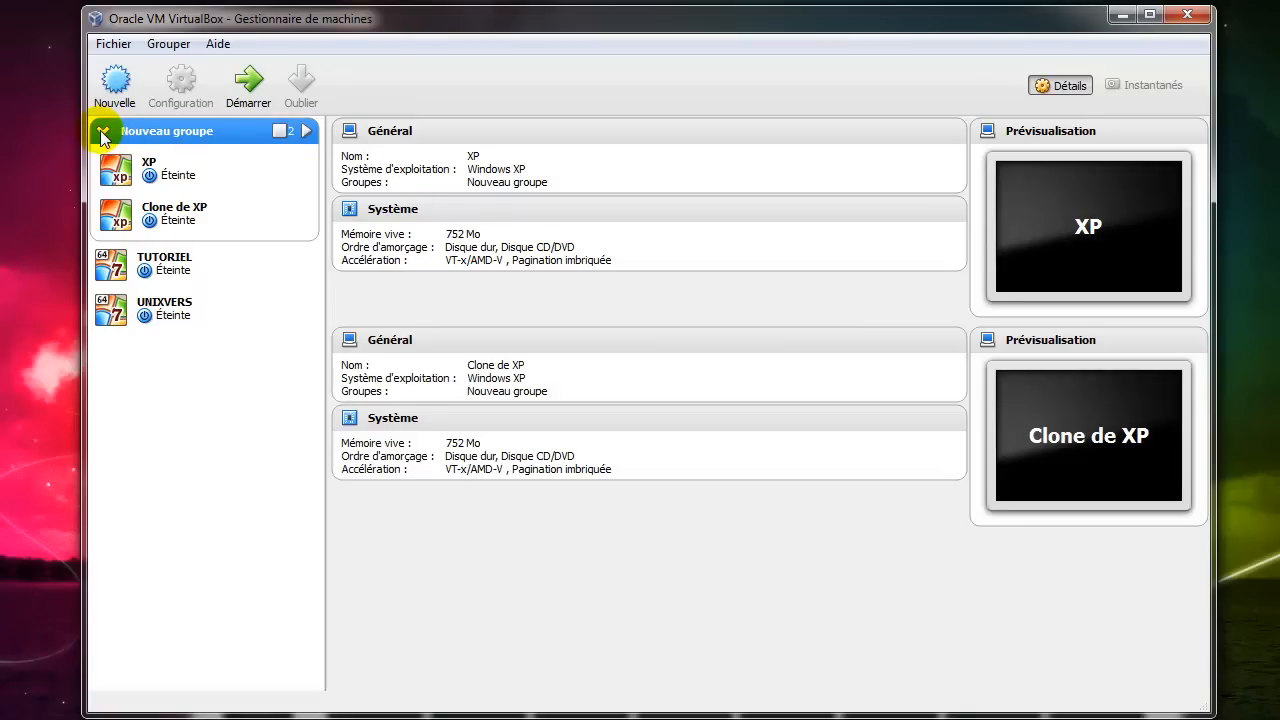
left_click(101, 131)
left_click(101, 131)
left_click(101, 131)
left_click(102, 131)
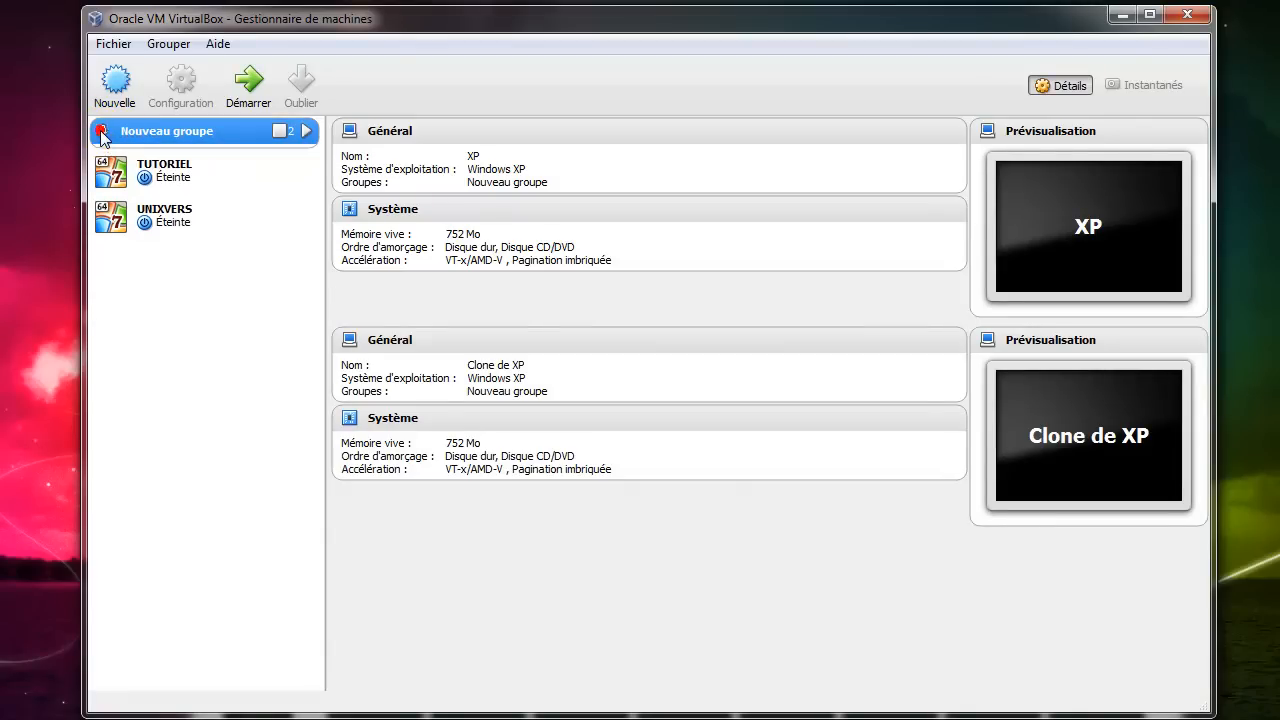
- Rename the group as TEST, and collapse and expand it
right_click(151, 135)
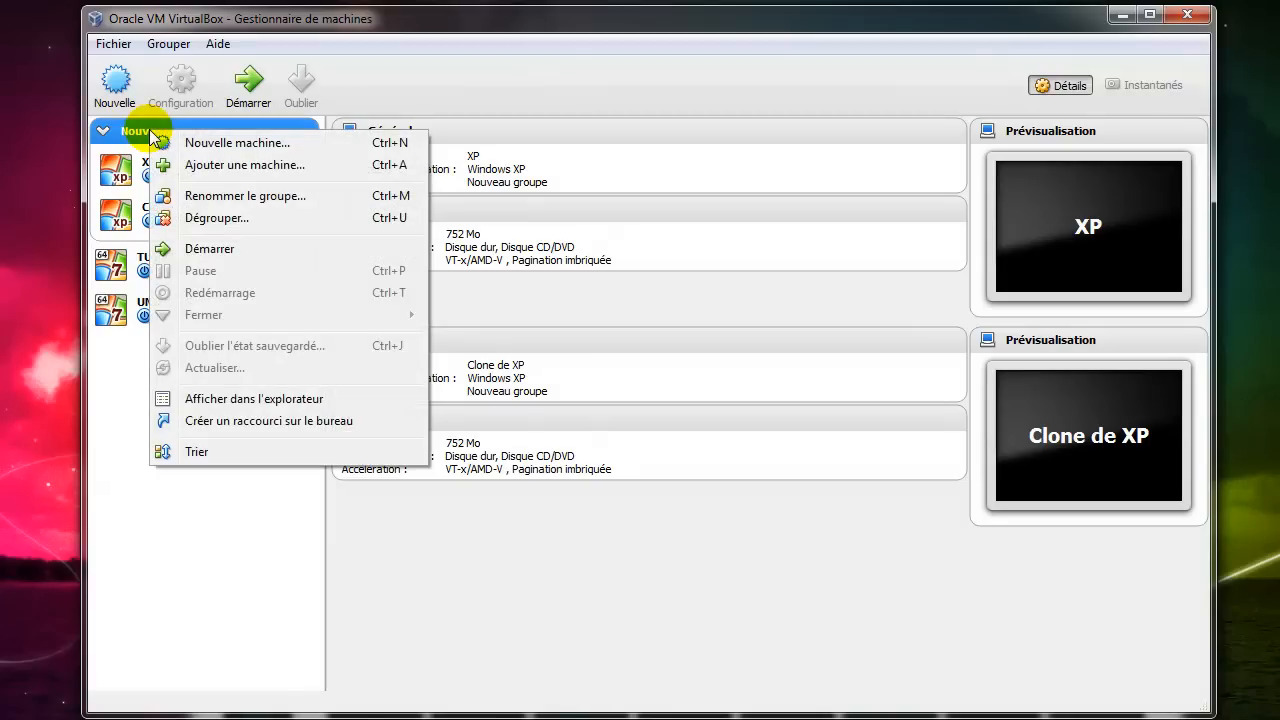
left_click(226, 196)
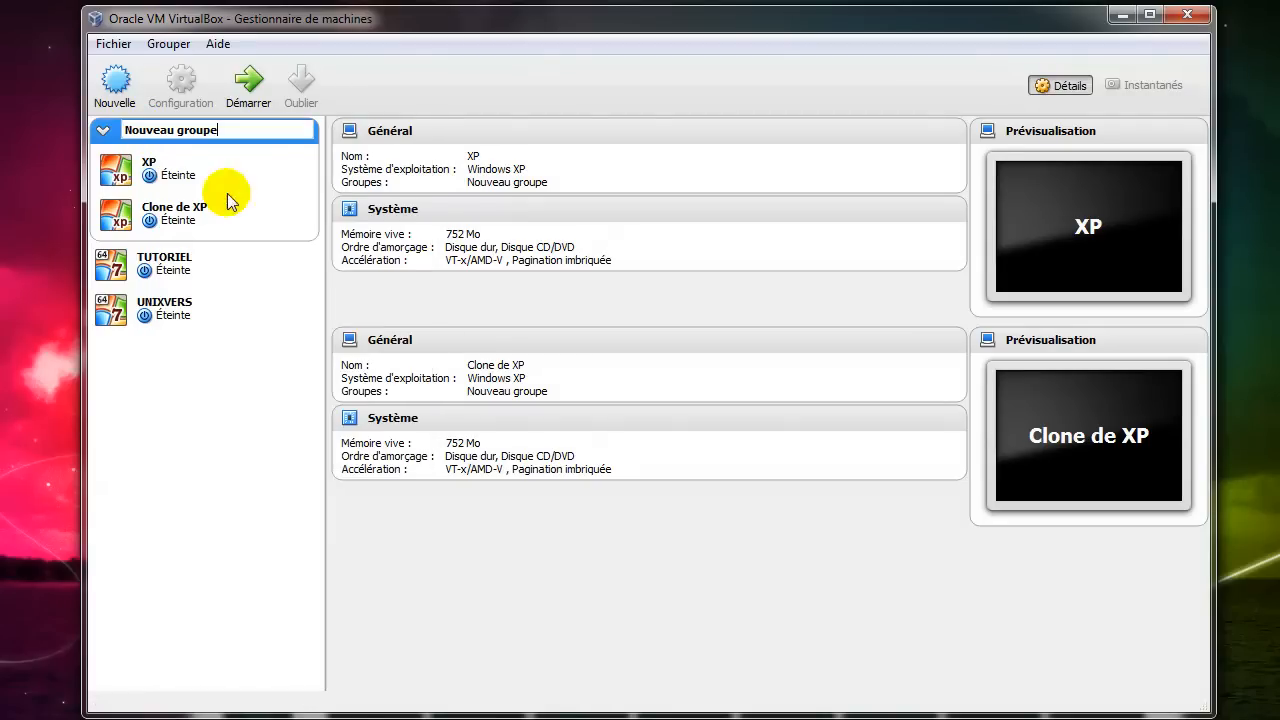
left_click_drag(228, 130, 104, 131)
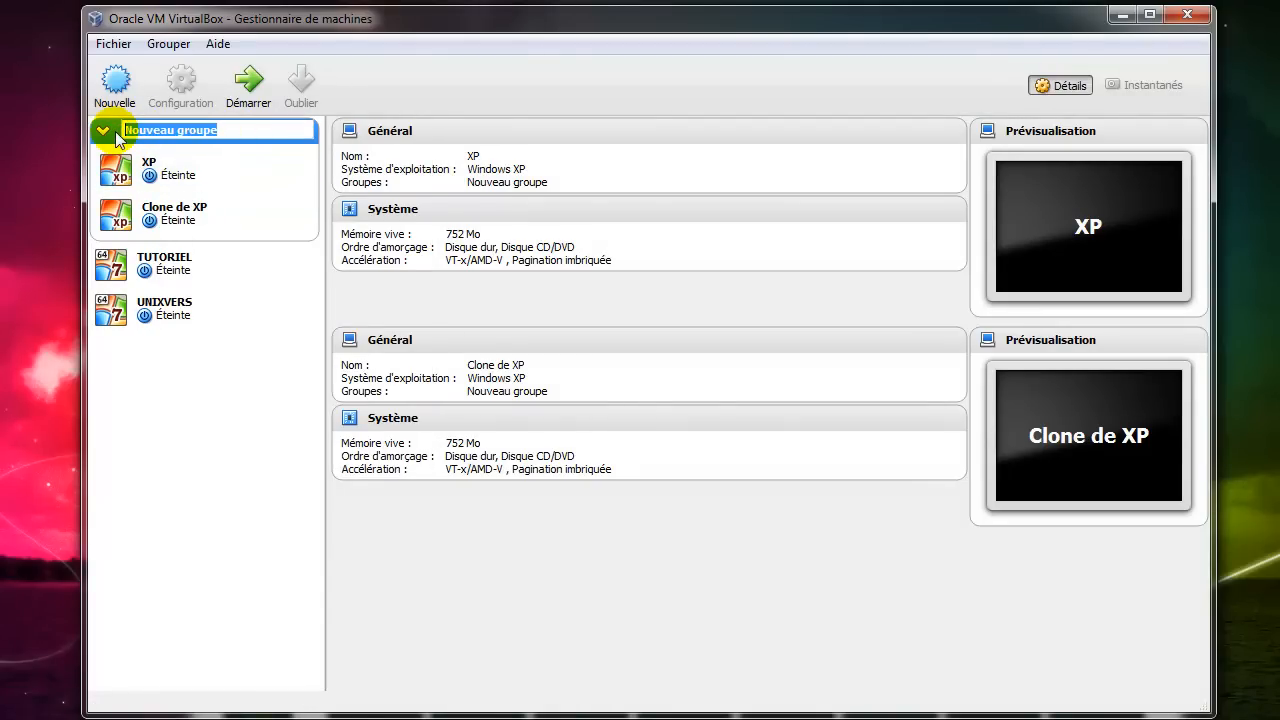
type("TEST")
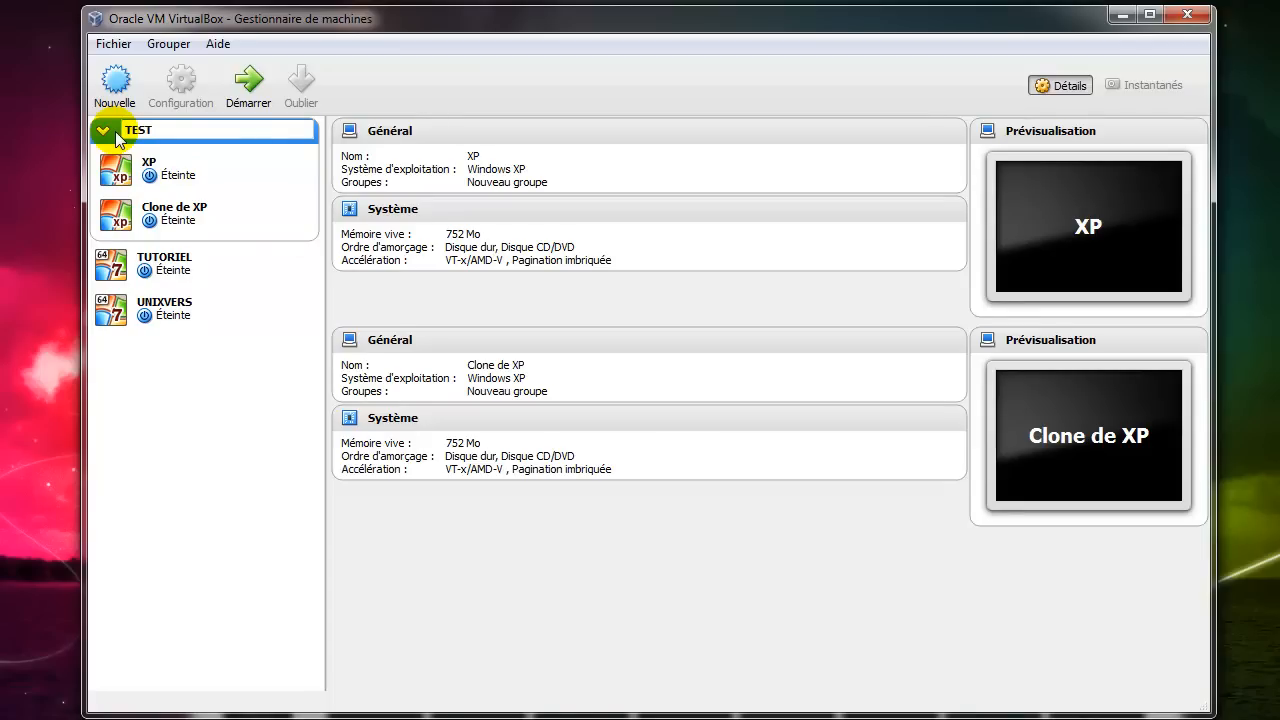
left_click(200, 420)
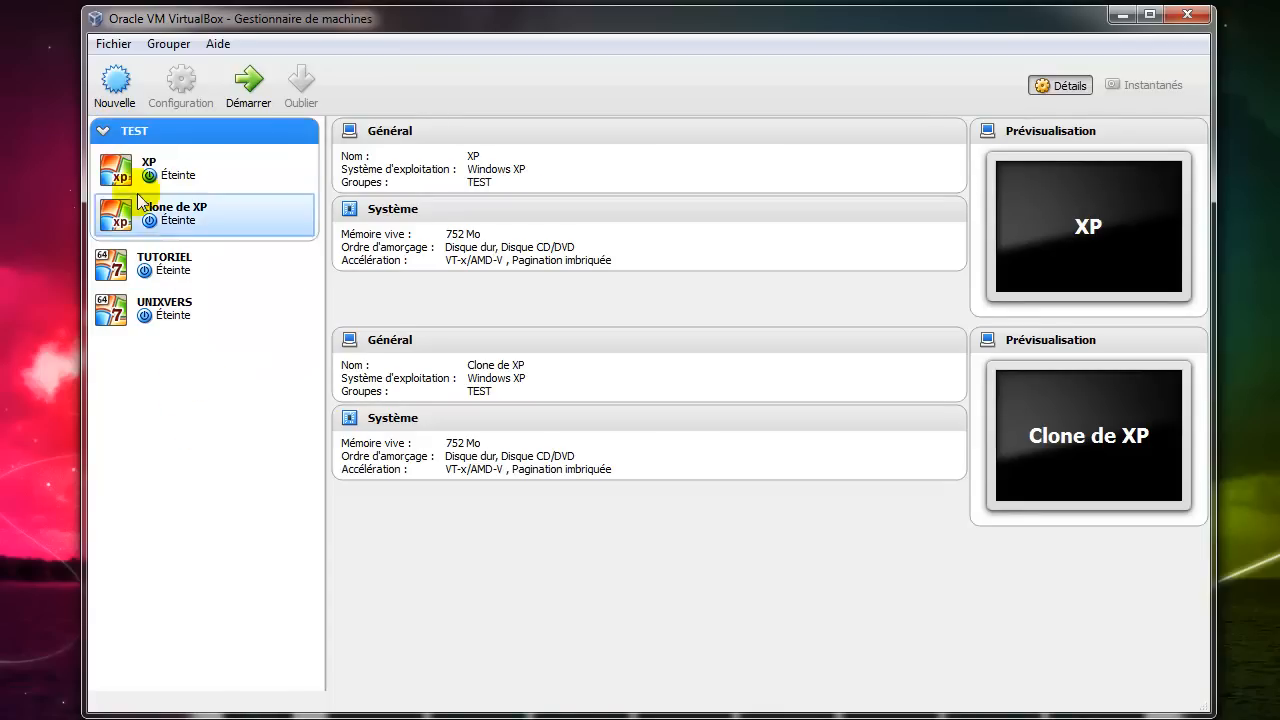
left_click(102, 131)
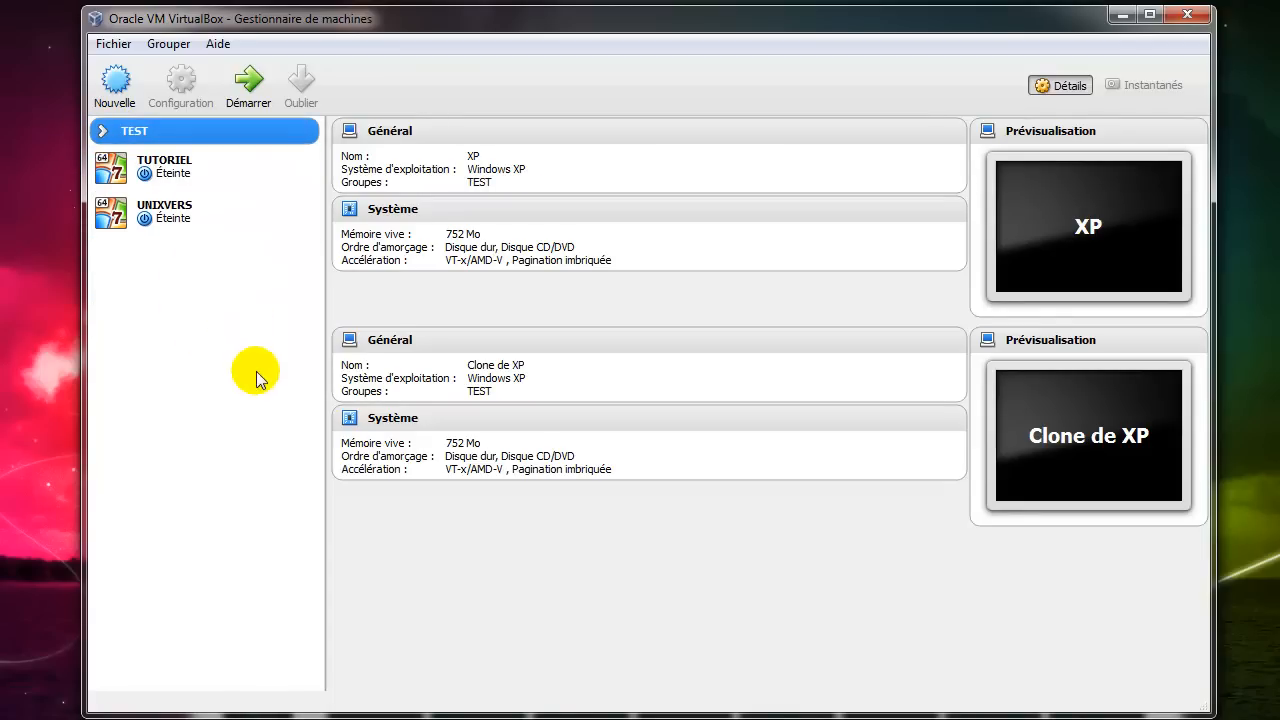
left_click(104, 131)
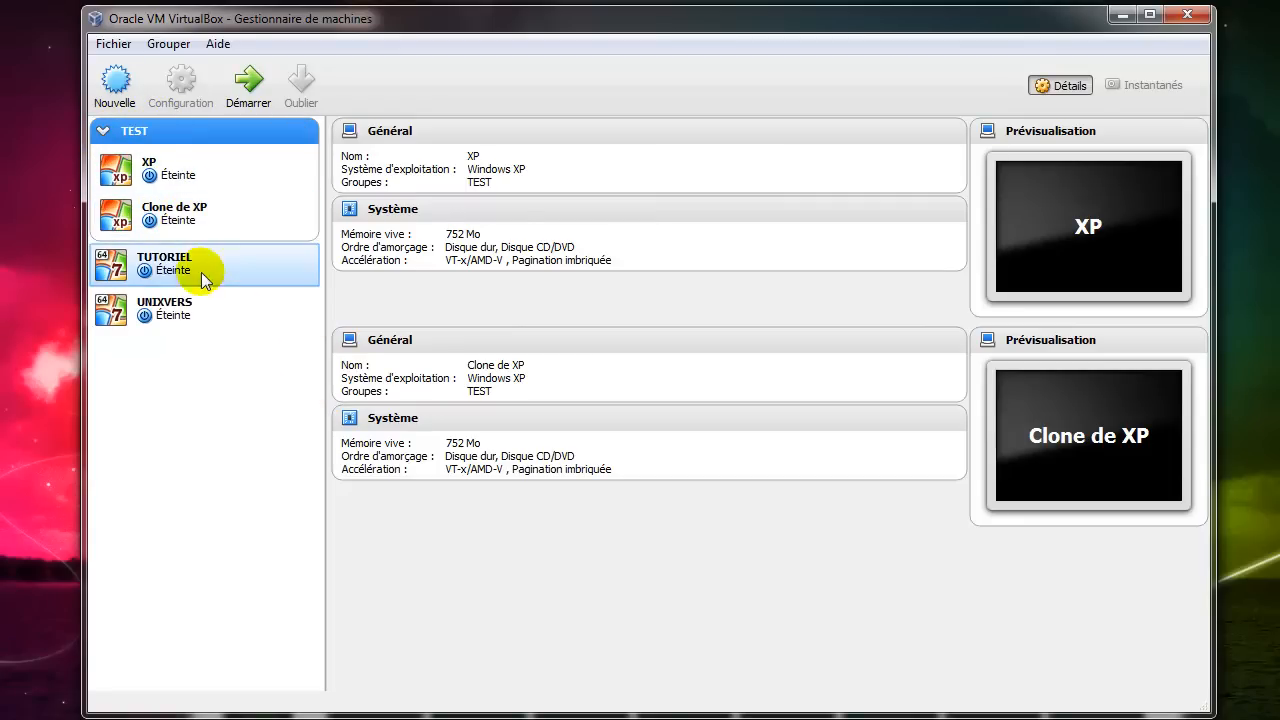
- Move the UNIXVERS machine into the TEST group, place it after Clone de XP, and take it back out of the group
left_click(168, 316)
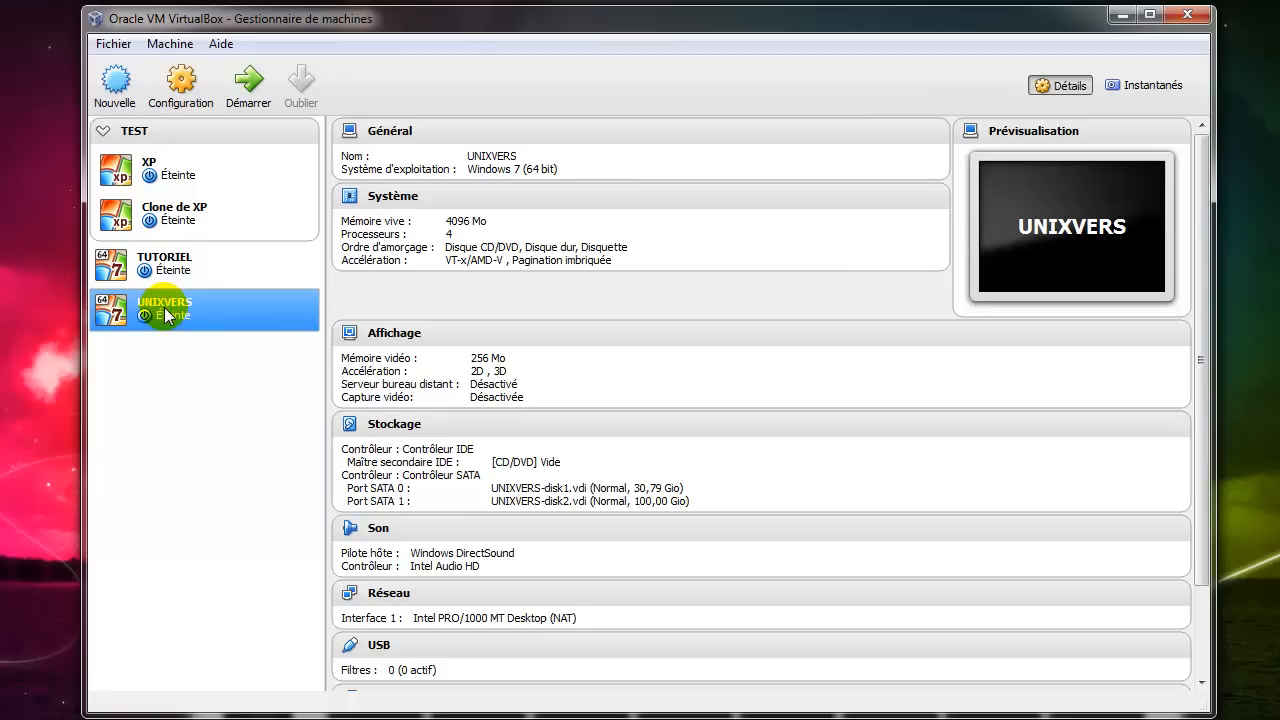
mouse_move(166, 309)
left_mouse_down()
mouse_move(223, 276)
mouse_move(225, 165)
mouse_move(225, 190)
left_mouse_up()
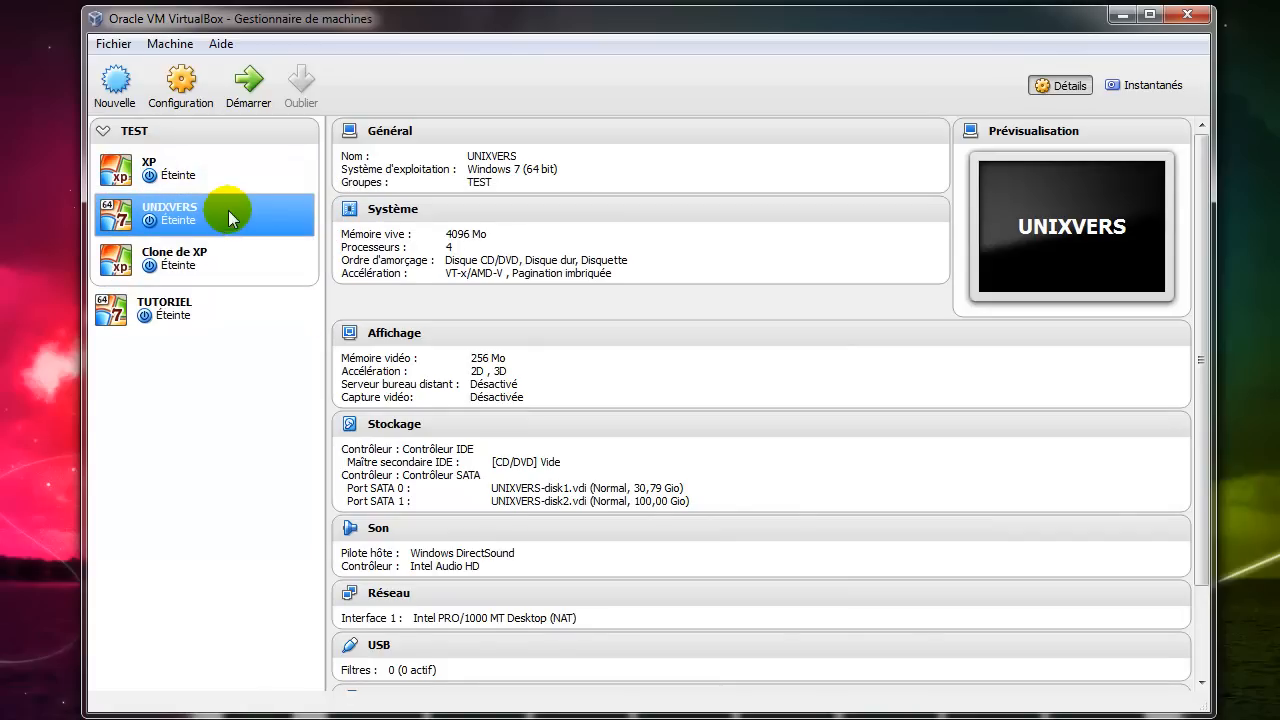
left_click(208, 219)
left_click_drag(210, 224, 218, 277)
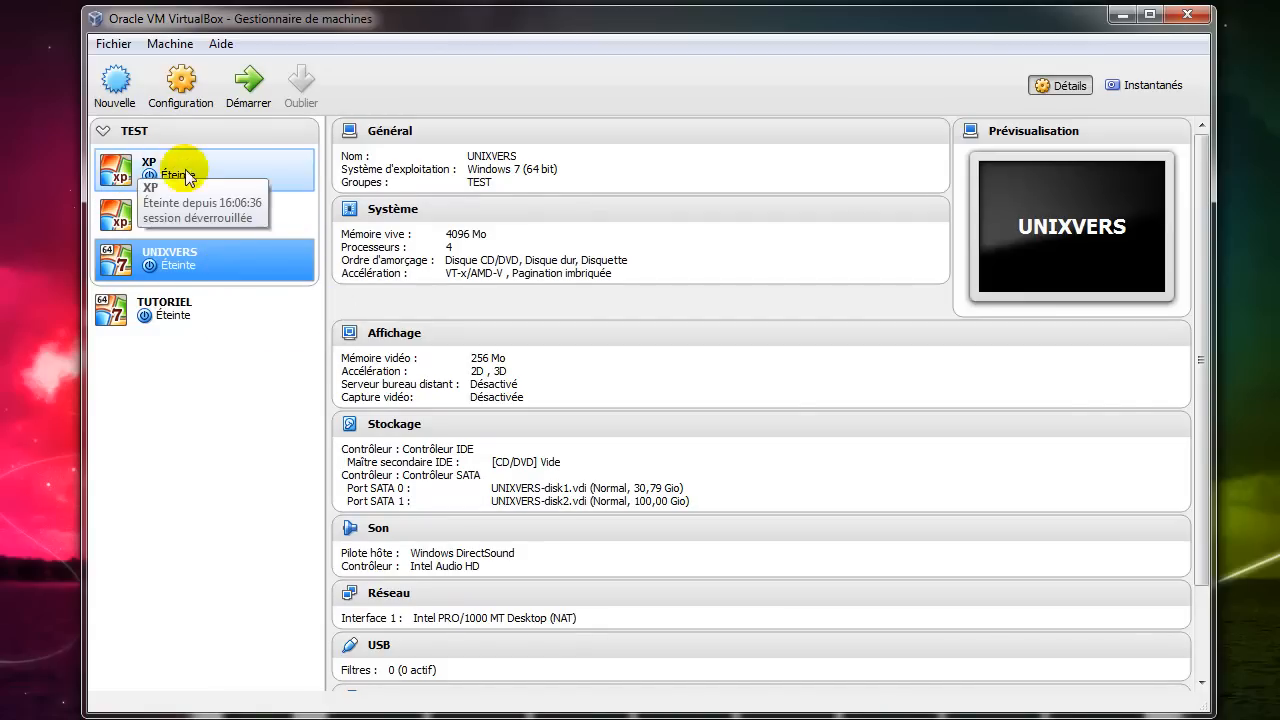
left_click_drag(214, 266, 227, 327)
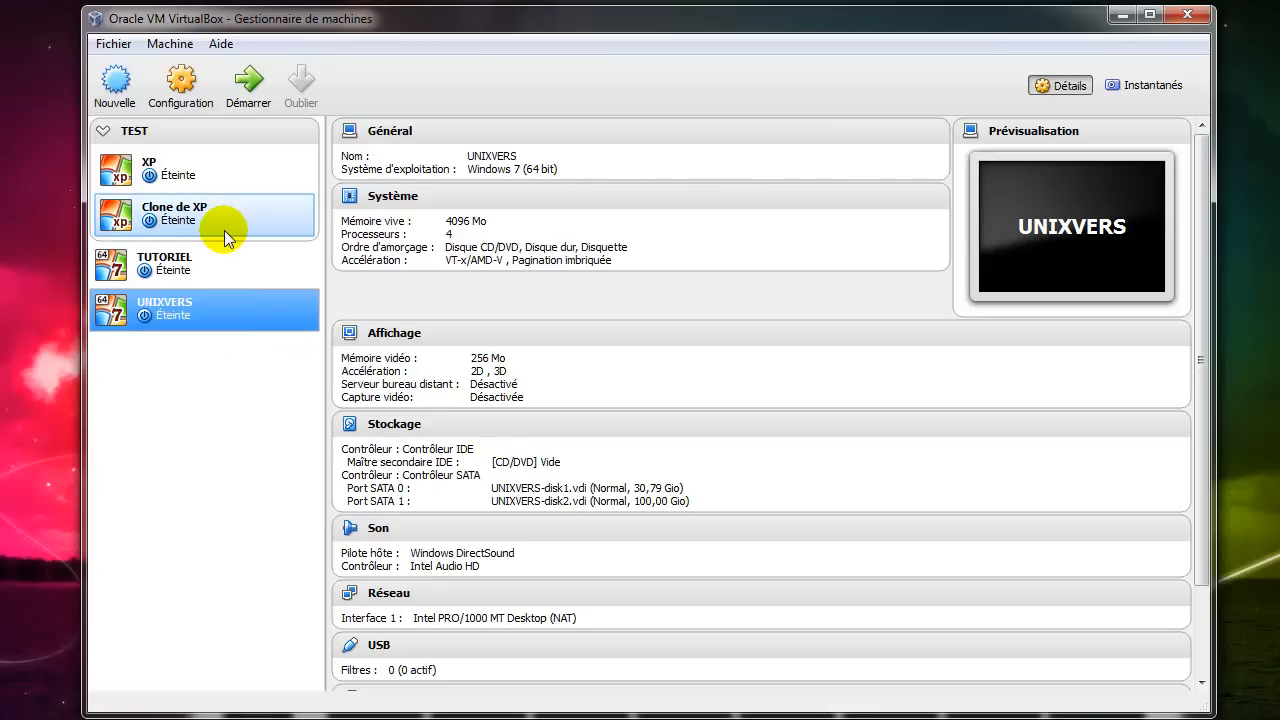
- Ungroup the TEST group so that its machines return to the main list
mouse_move(152, 134)
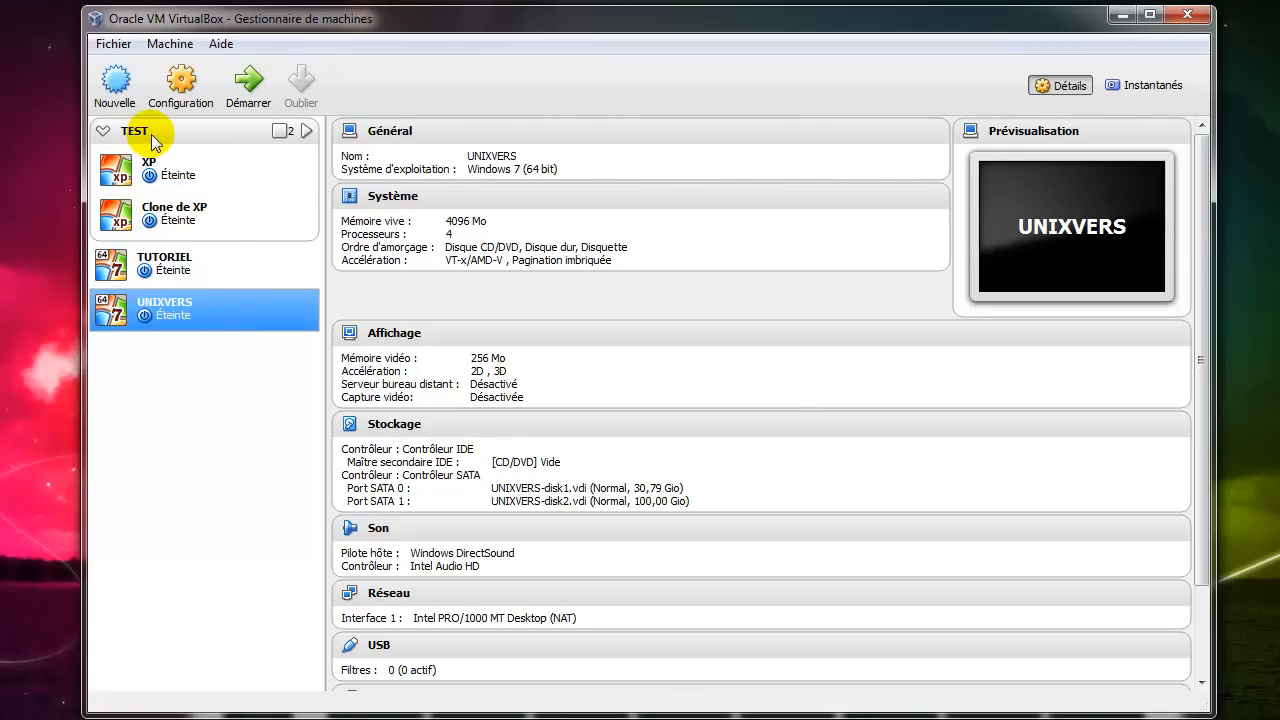
left_click(185, 172)
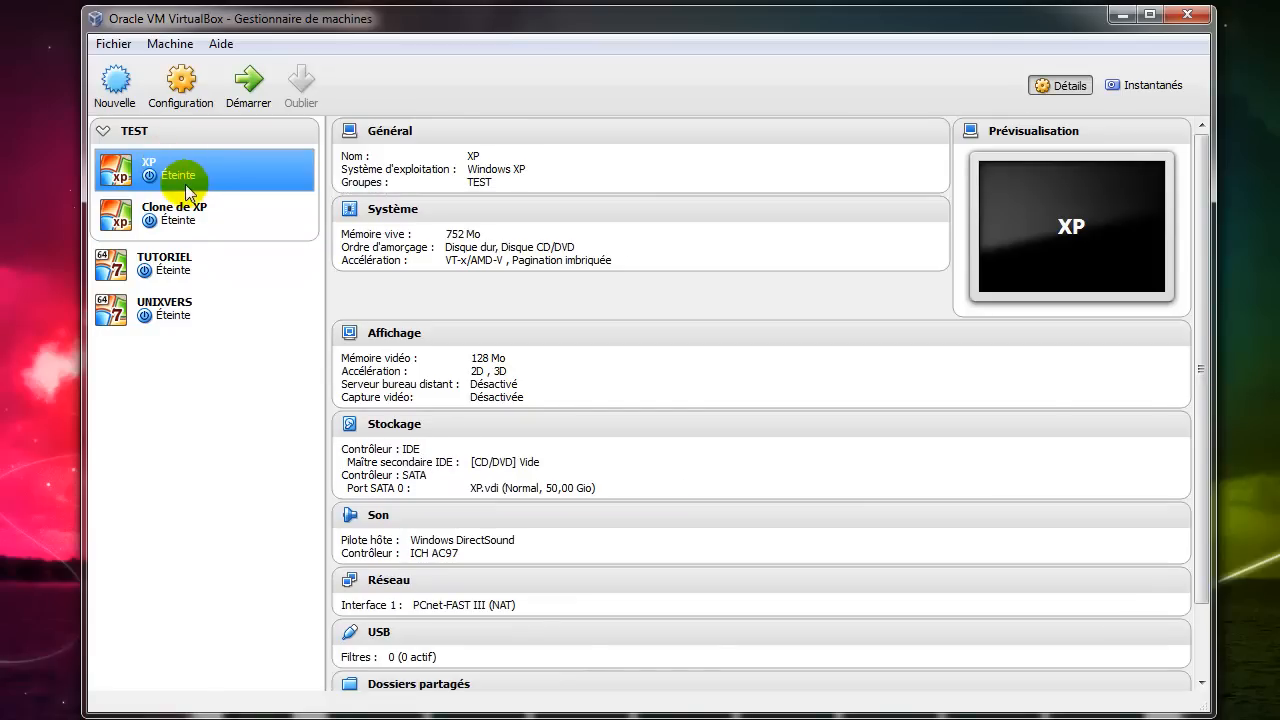
right_click(169, 134)
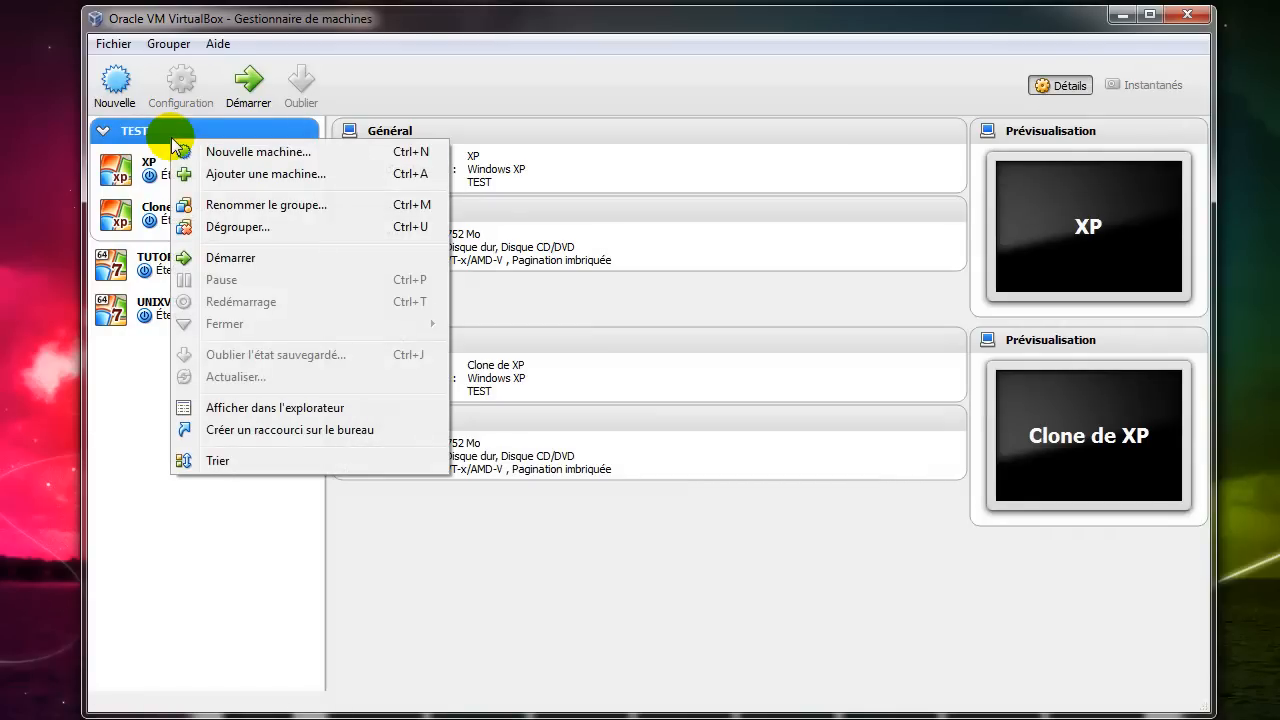
left_click(229, 228)
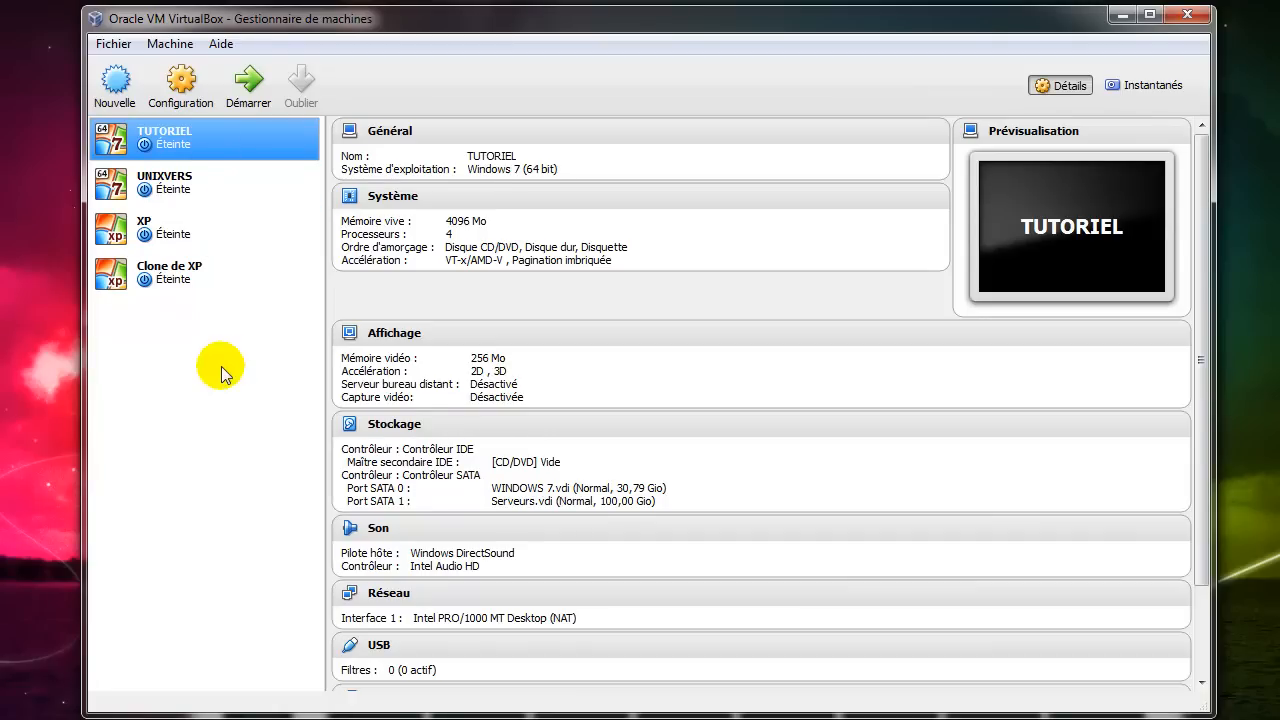
- Examine the removal options for the XP machine and cancel without deleting it
left_click(165, 233)
right_click(163, 234)
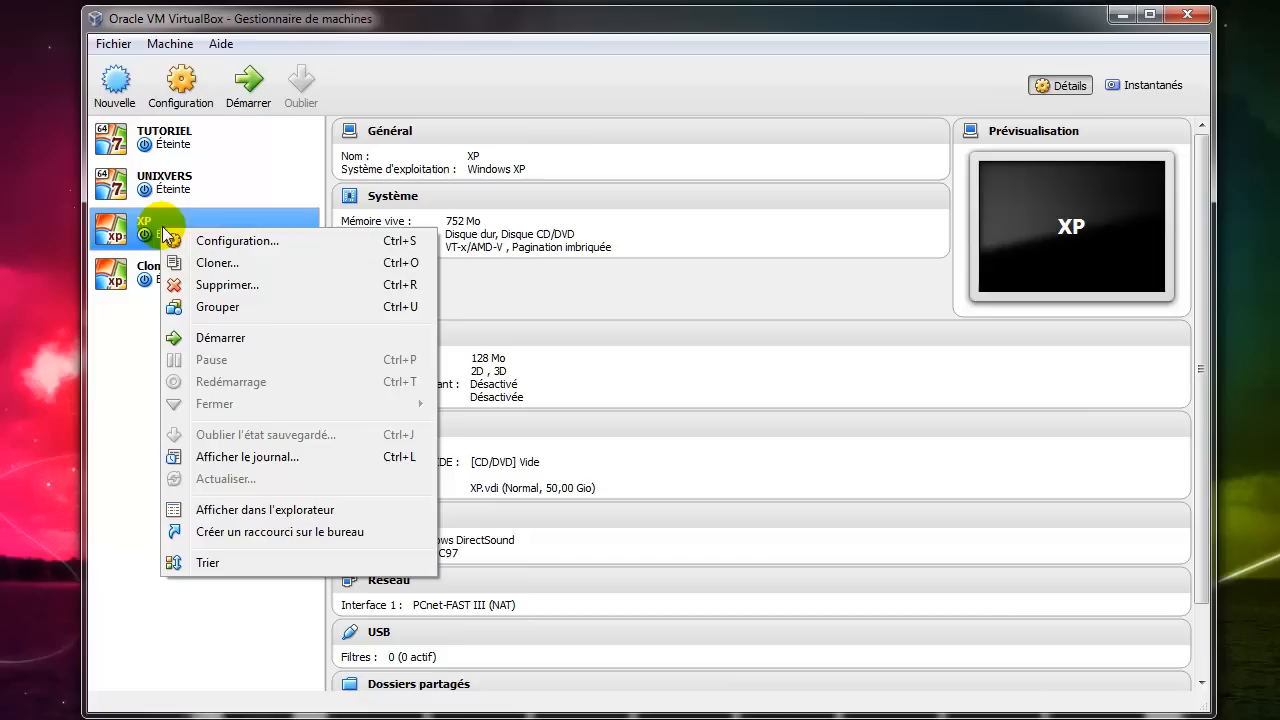
left_click(229, 285)
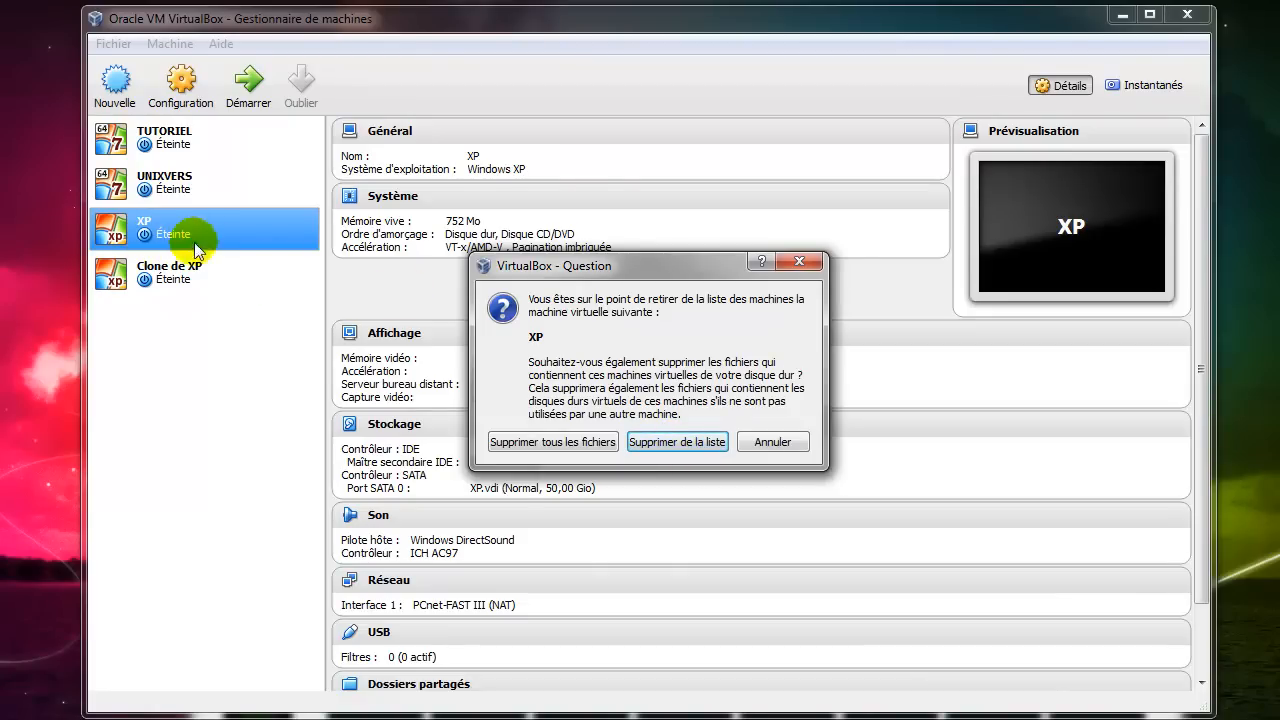
left_click(774, 443)
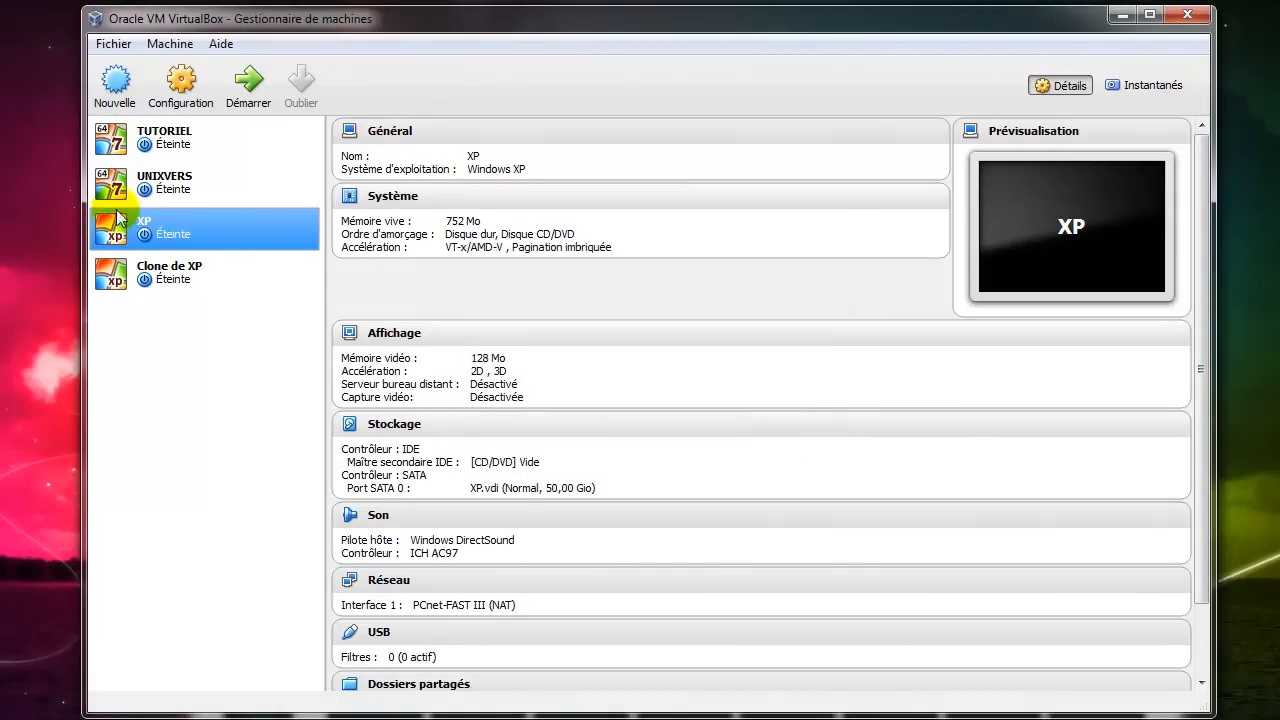
- Show the XP machine's folder in the file explorer, examine its files, and go up to the VirtualBox VMs folder
right_click(218, 230)
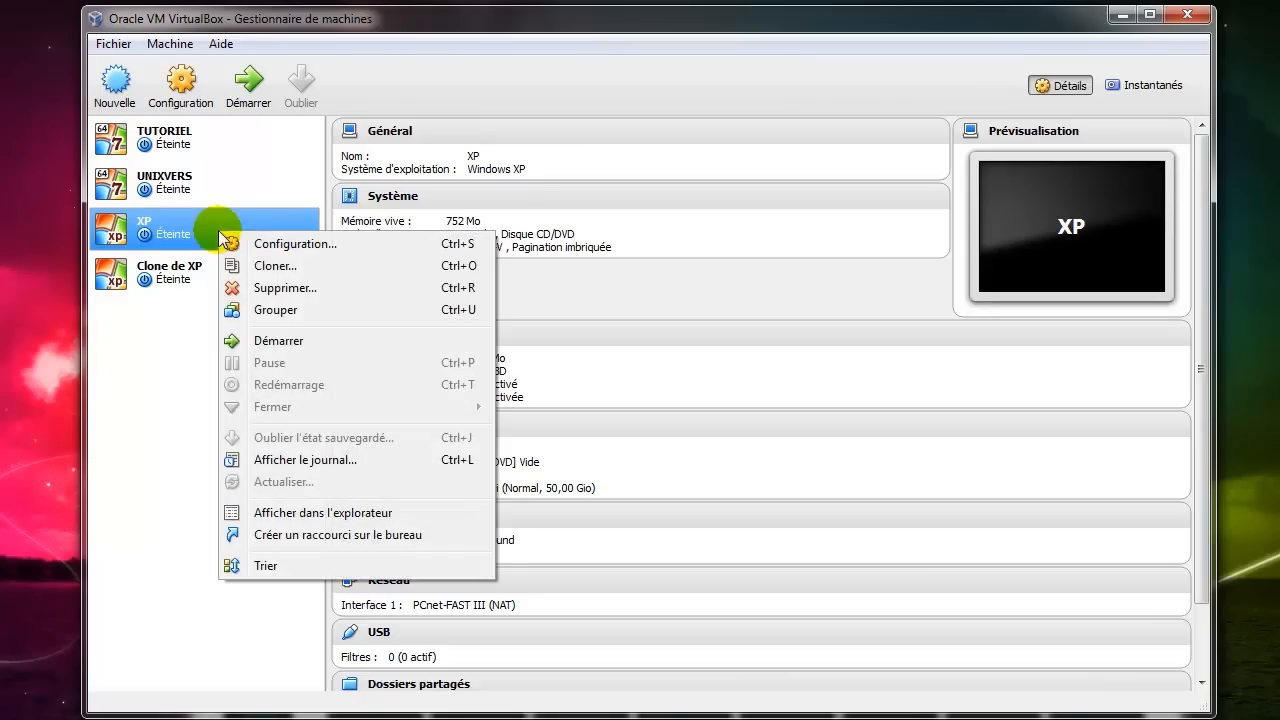
left_click(316, 514)
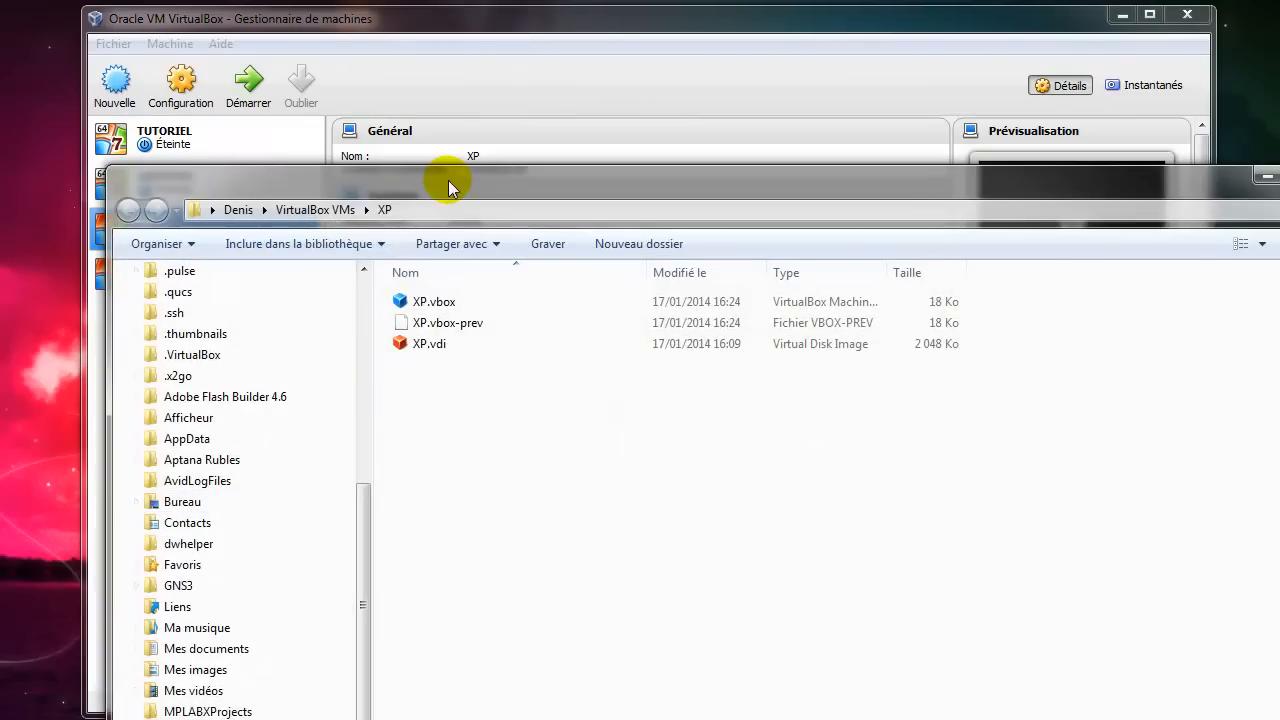
left_click_drag(451, 184, 497, 375)
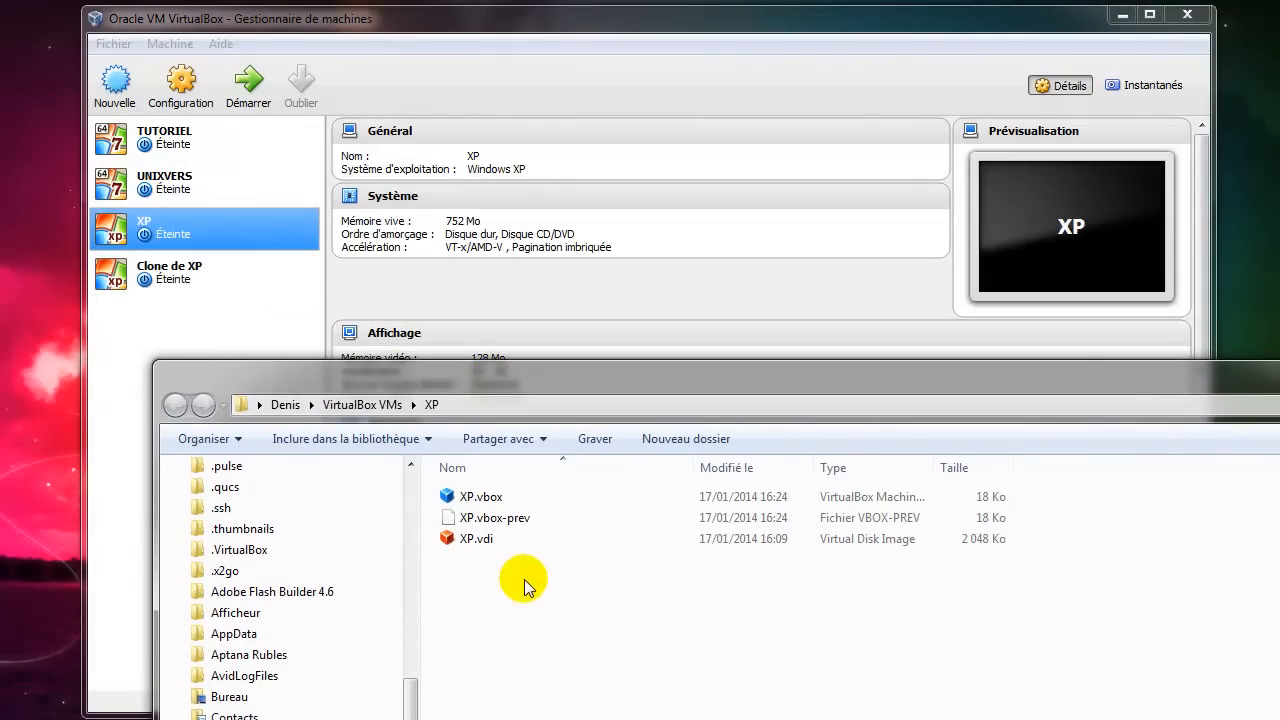
left_click(375, 404)
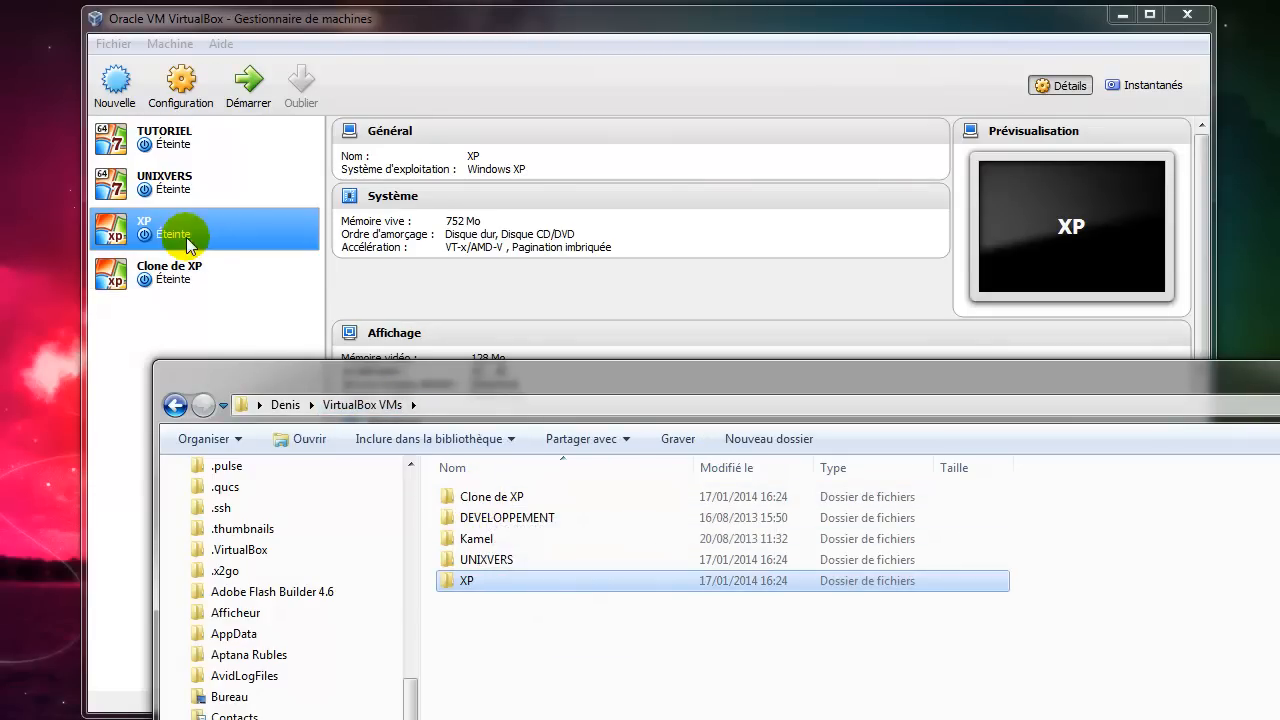
- Remove the XP machine from the machine list only, keeping its files on the disk
right_click(173, 229)
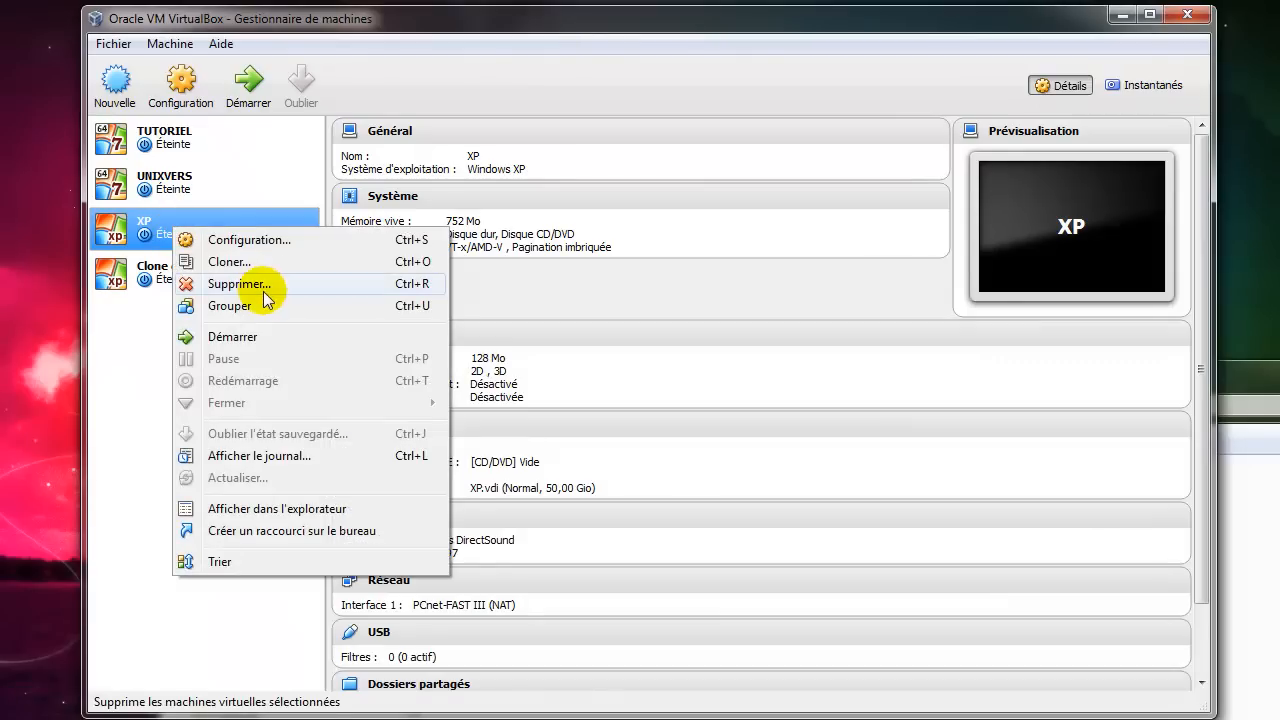
left_click(267, 298)
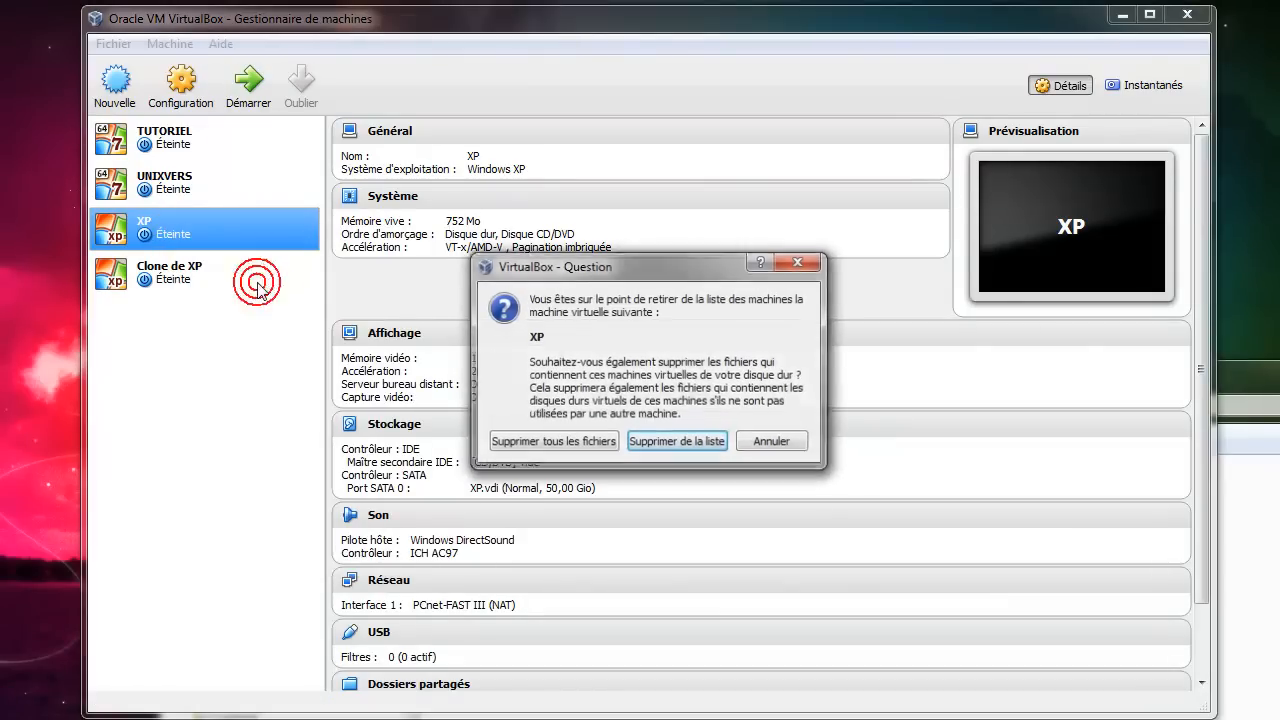
left_click(673, 443)
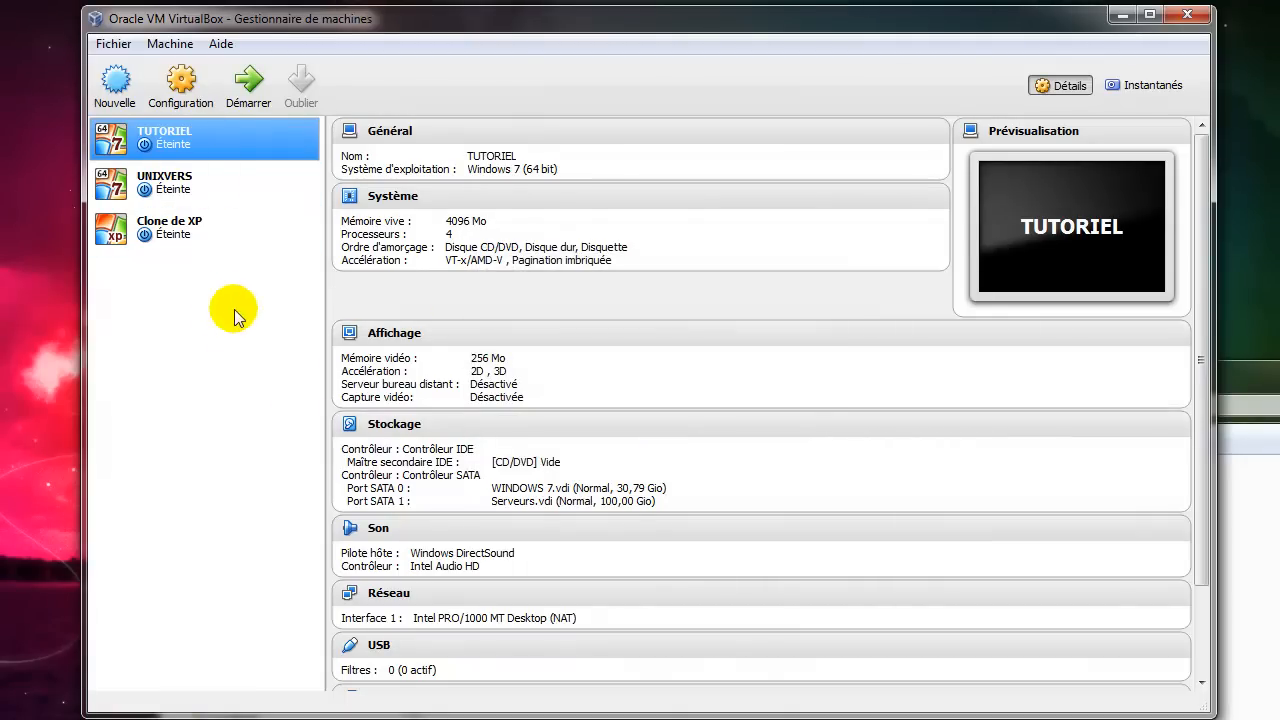
- Check the contents of the XP folder in the file explorer and return to the VirtualBox VMs folder
left_click(1258, 590)
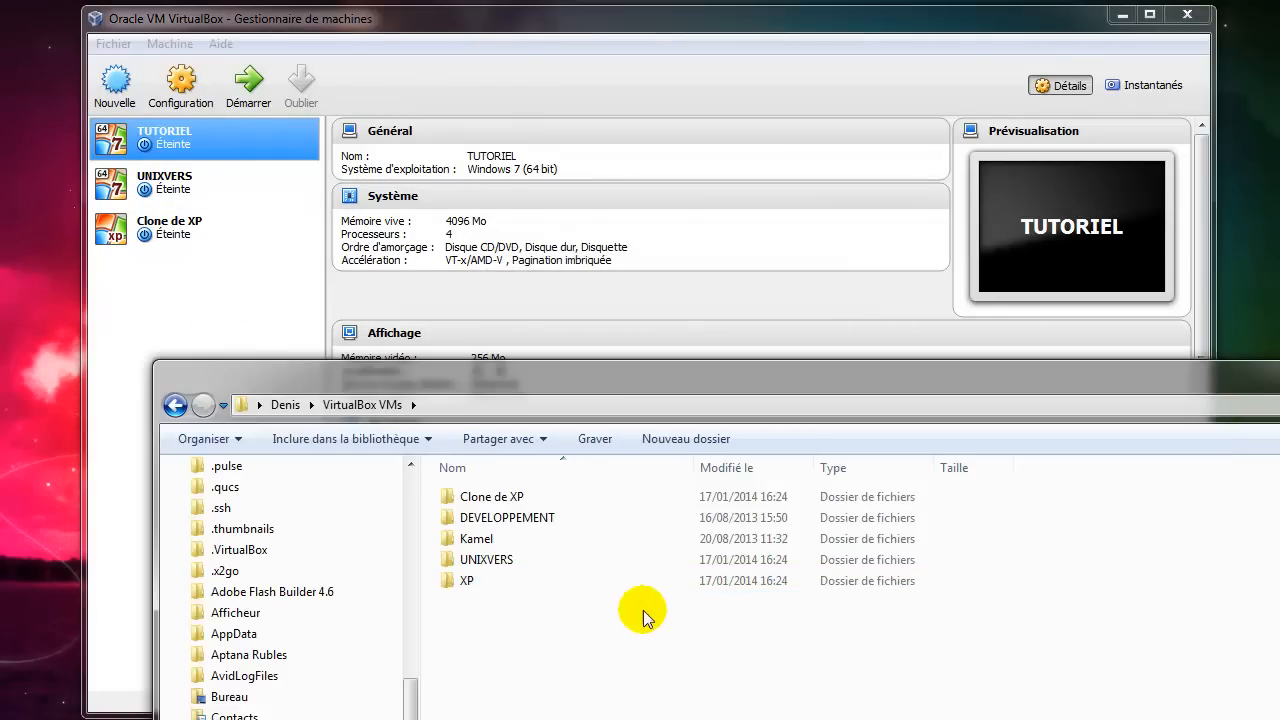
double_click(477, 583)
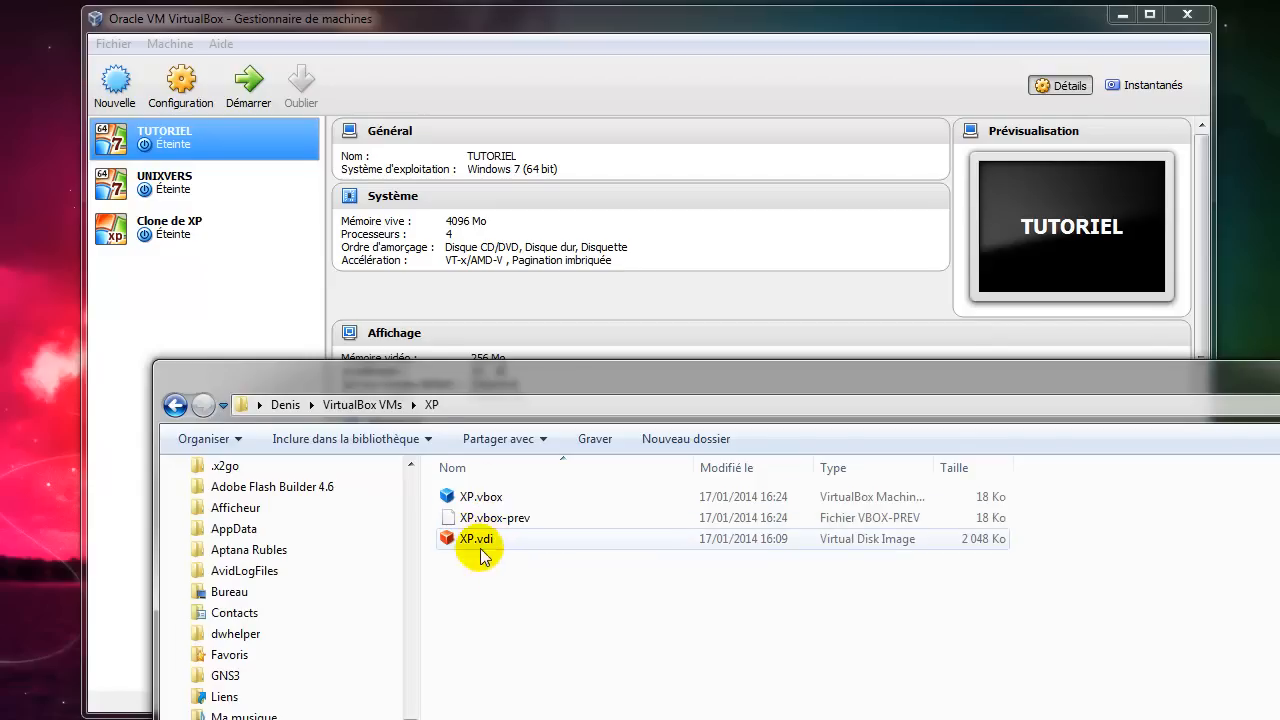
left_click(355, 405)
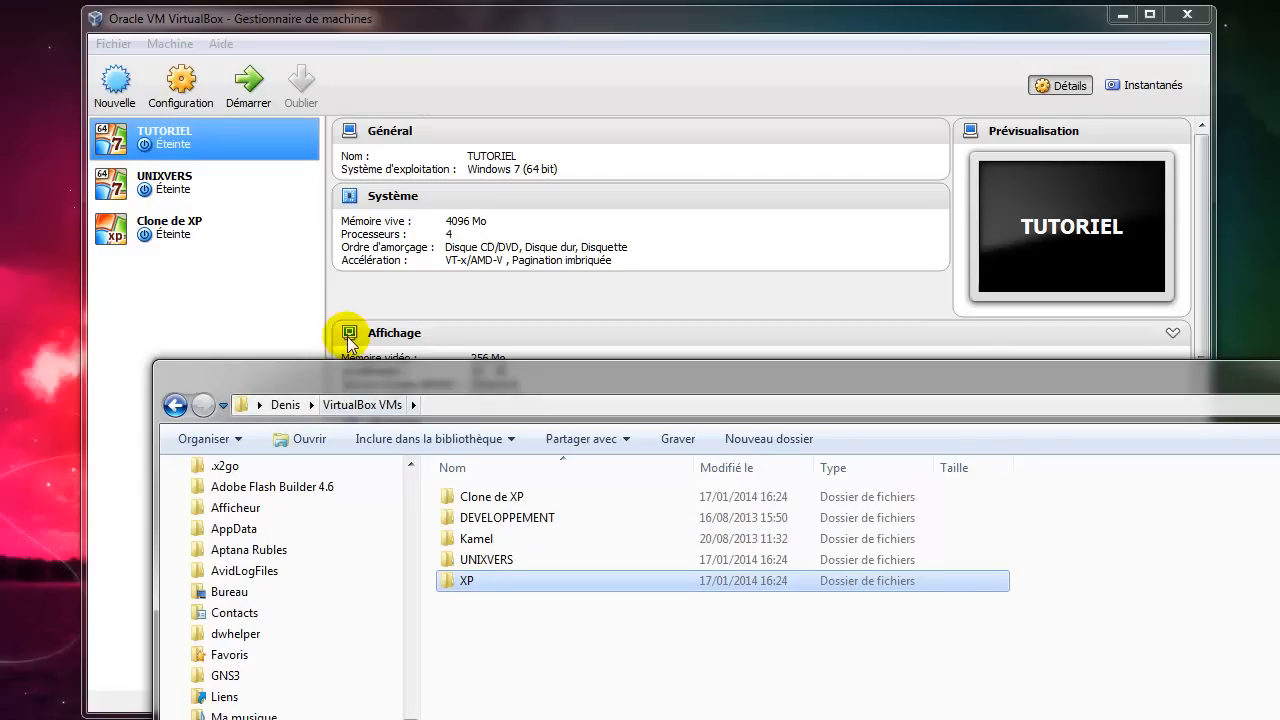
- Delete the Clone de XP machine together with all its files
left_click(169, 224)
right_click(169, 224)
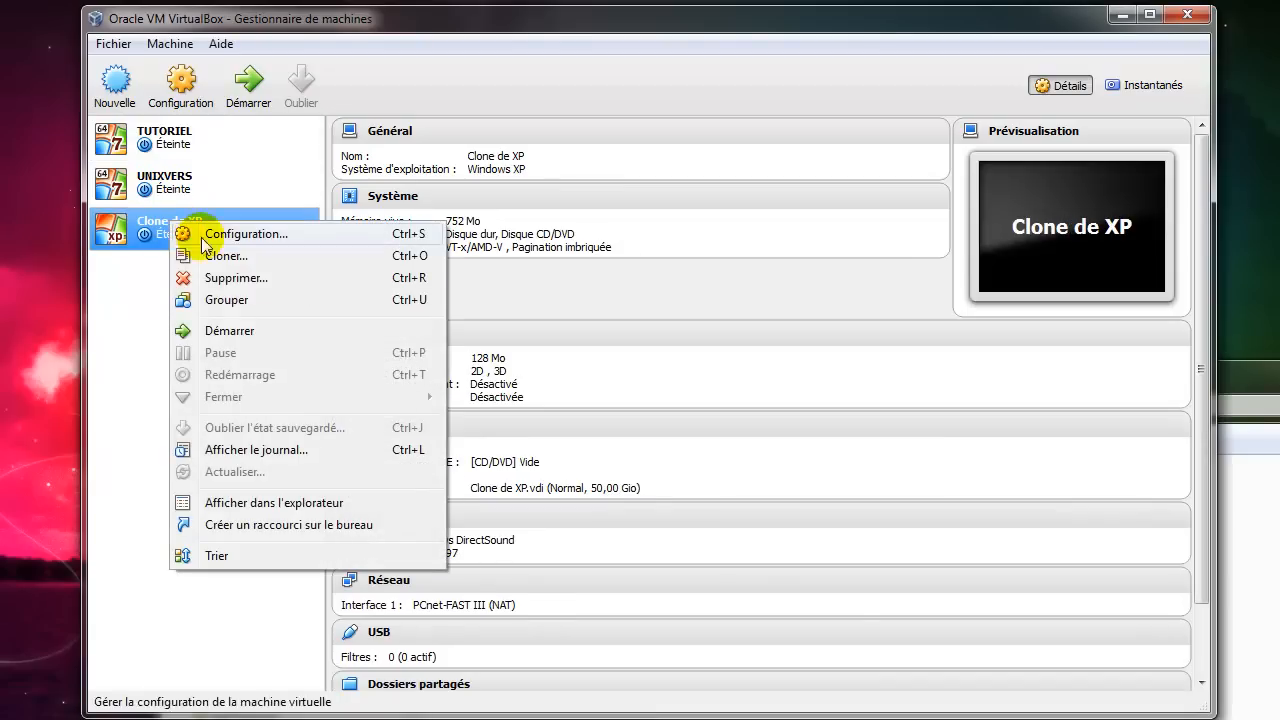
left_click(257, 280)
left_click(545, 442)
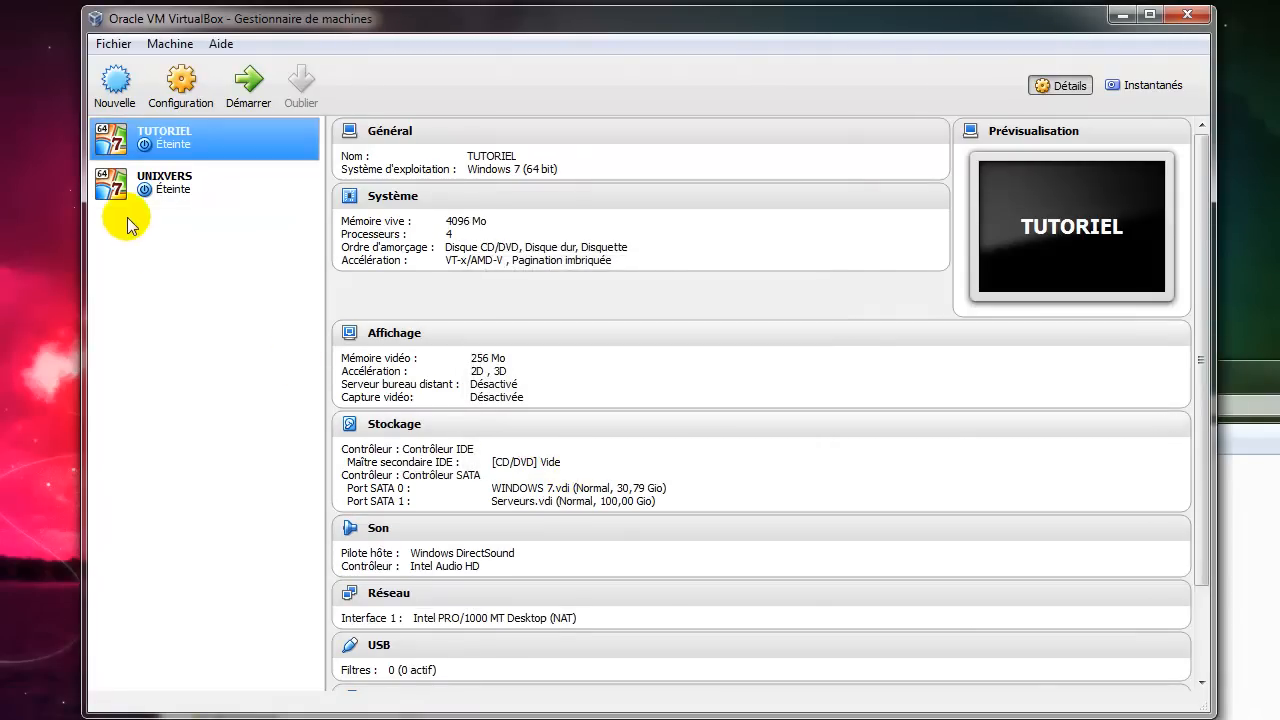
- Send the leftover XP folder in VirtualBox VMs to the Recycle Bin and close the file explorer
left_click(1262, 565)
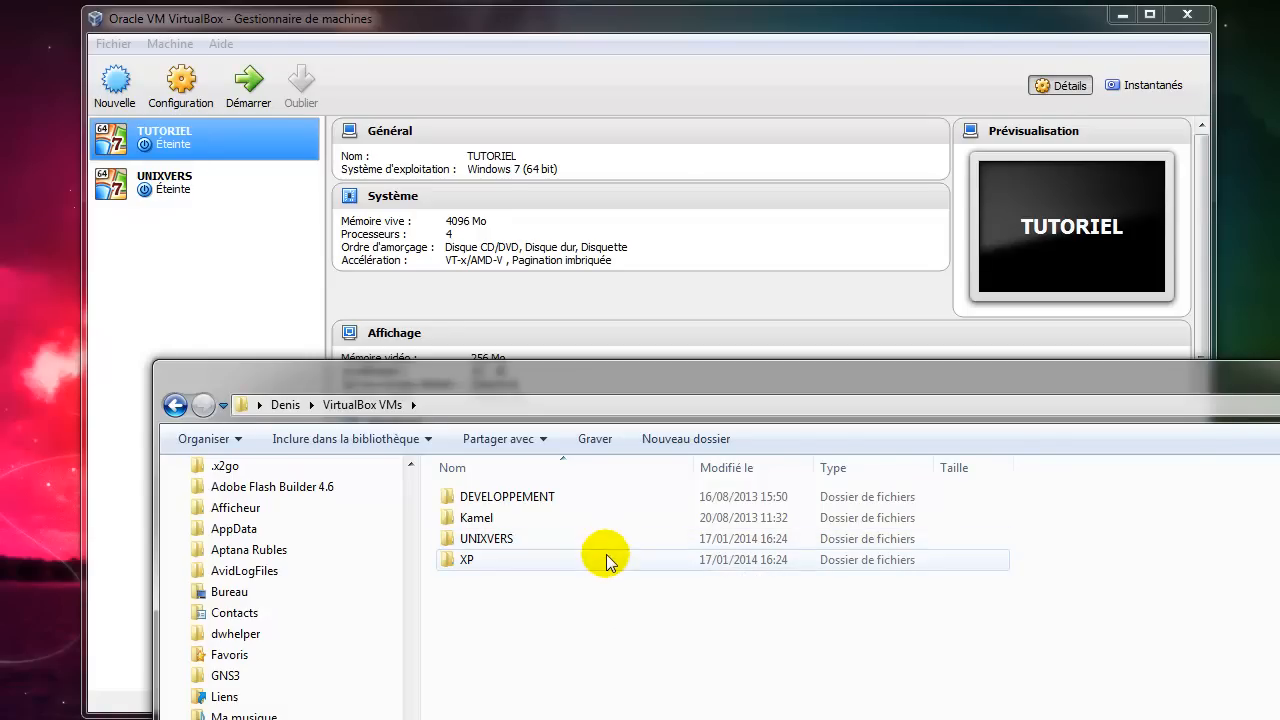
right_click(466, 562)
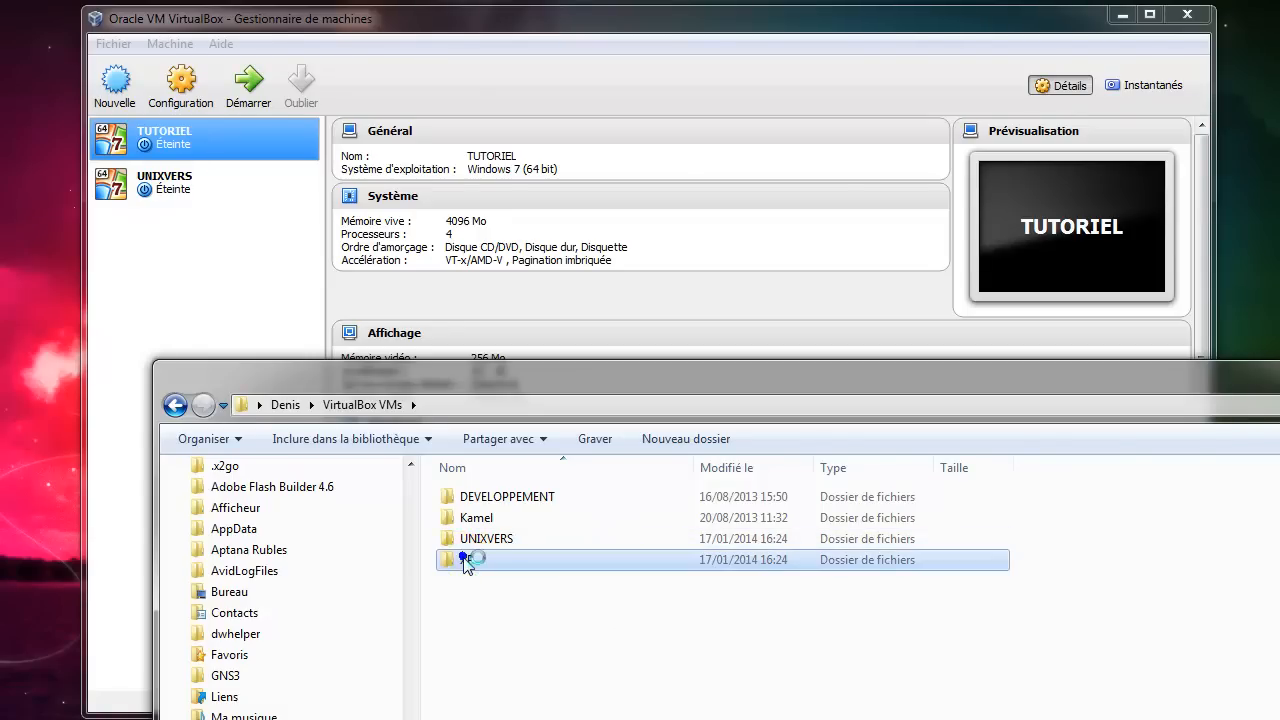
left_click(346, 490)
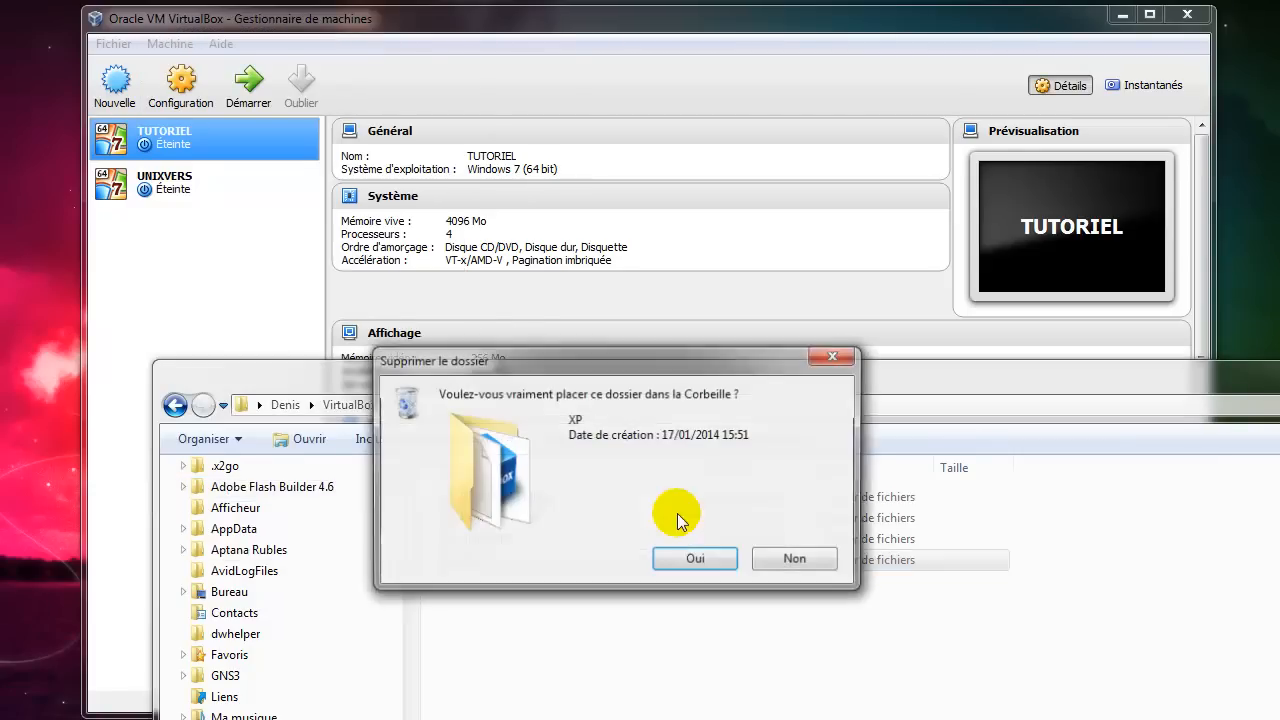
left_click(712, 559)
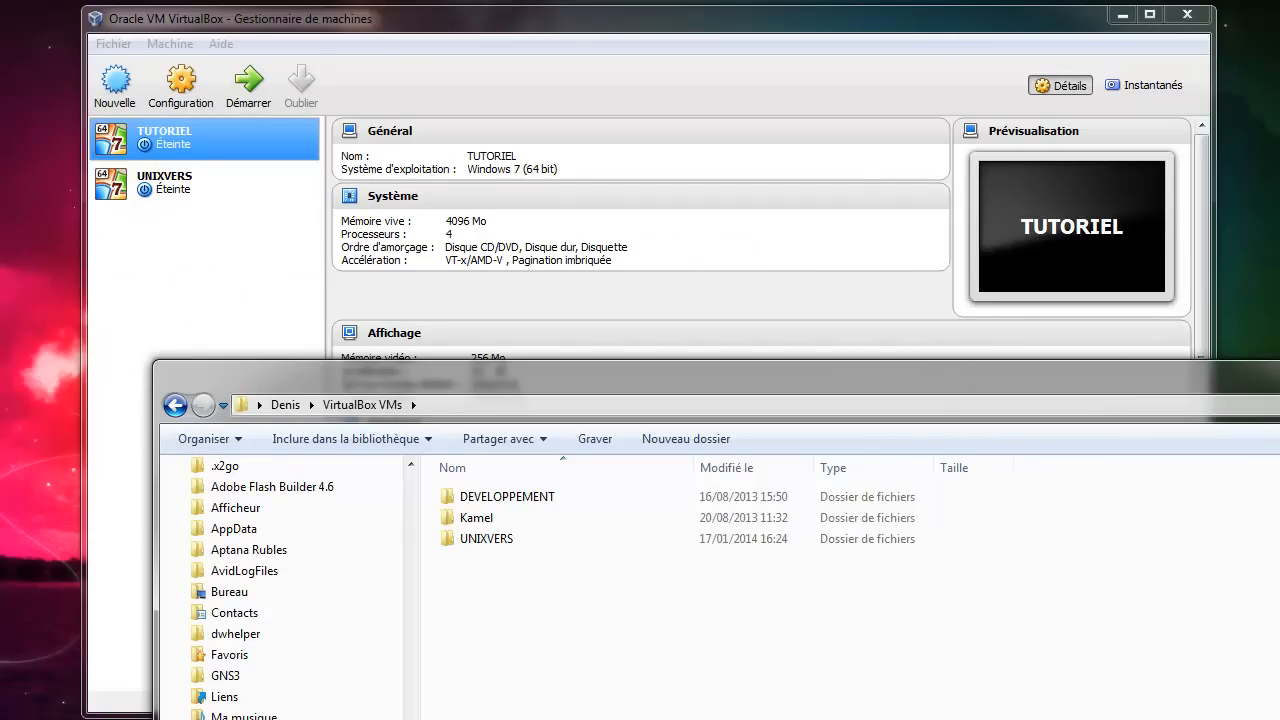
left_click(1278, 368)
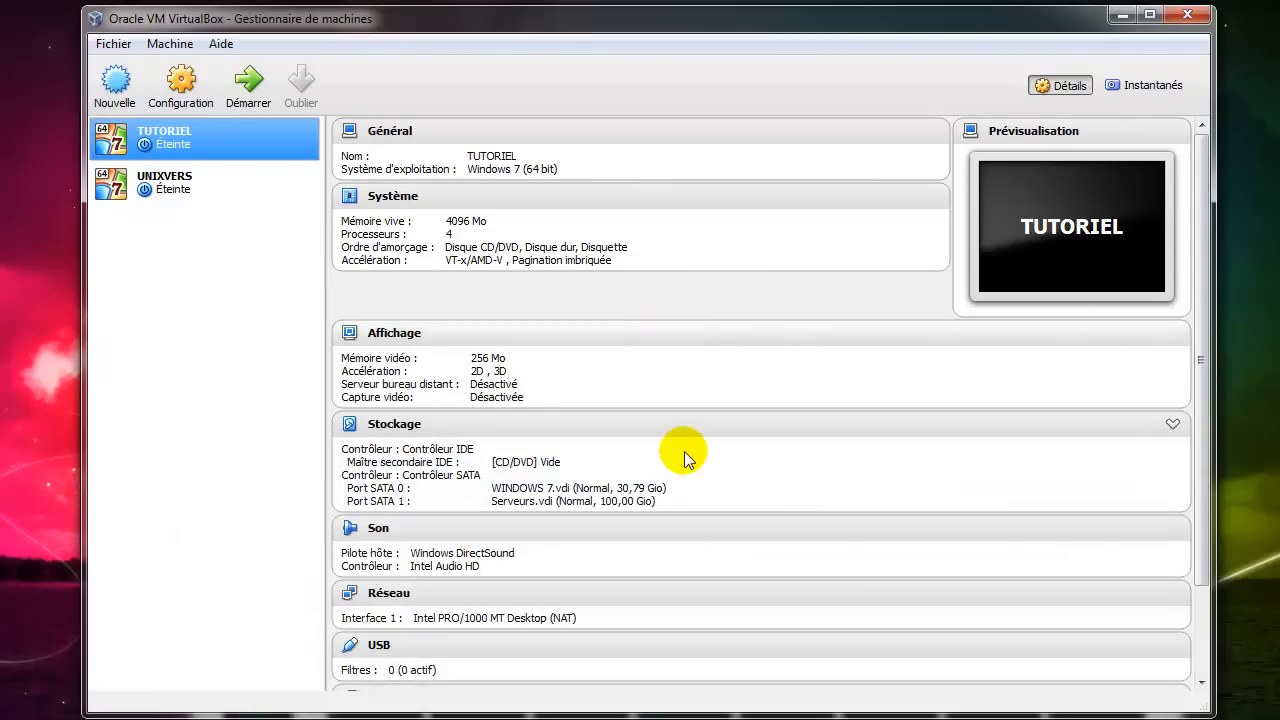
left_click(774, 718)
left_click_drag(773, 558, 697, 118)
left_click(1036, 120)
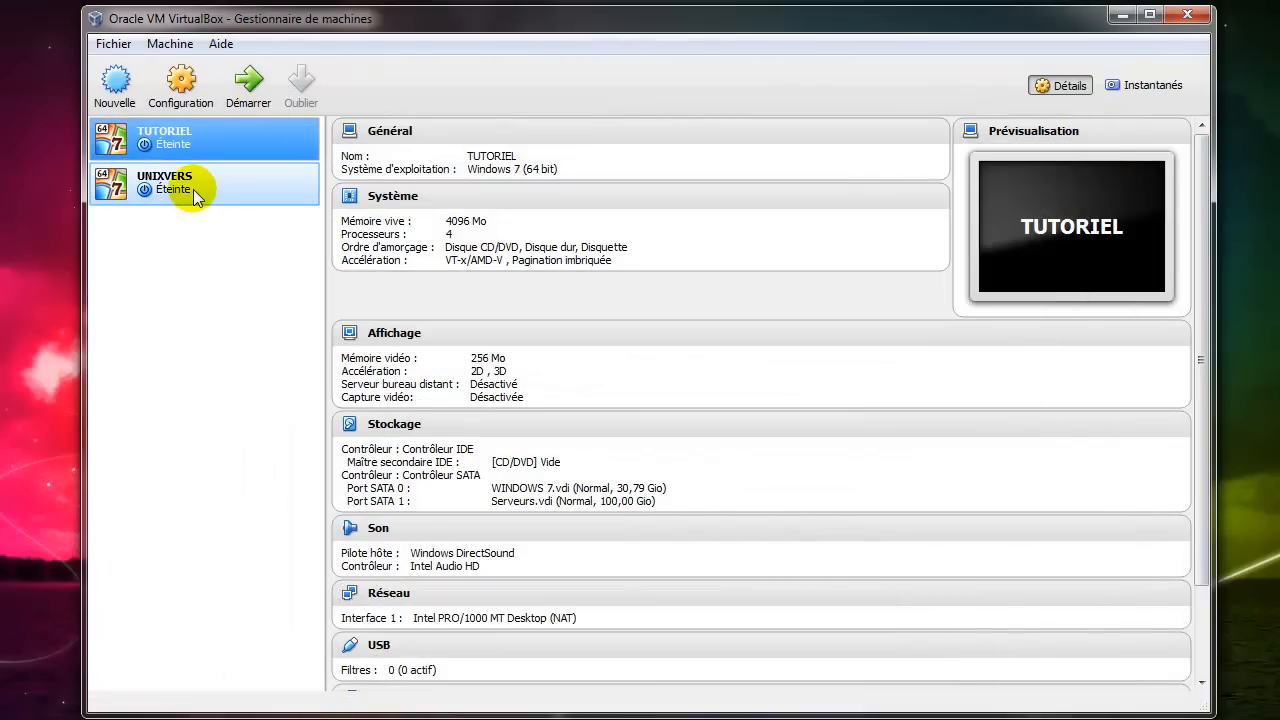
- Start the UNIXVERS machine, dismiss the mouse integration notice, and log in to Windows 7 with the account password
left_click(193, 189)
left_click(248, 82)
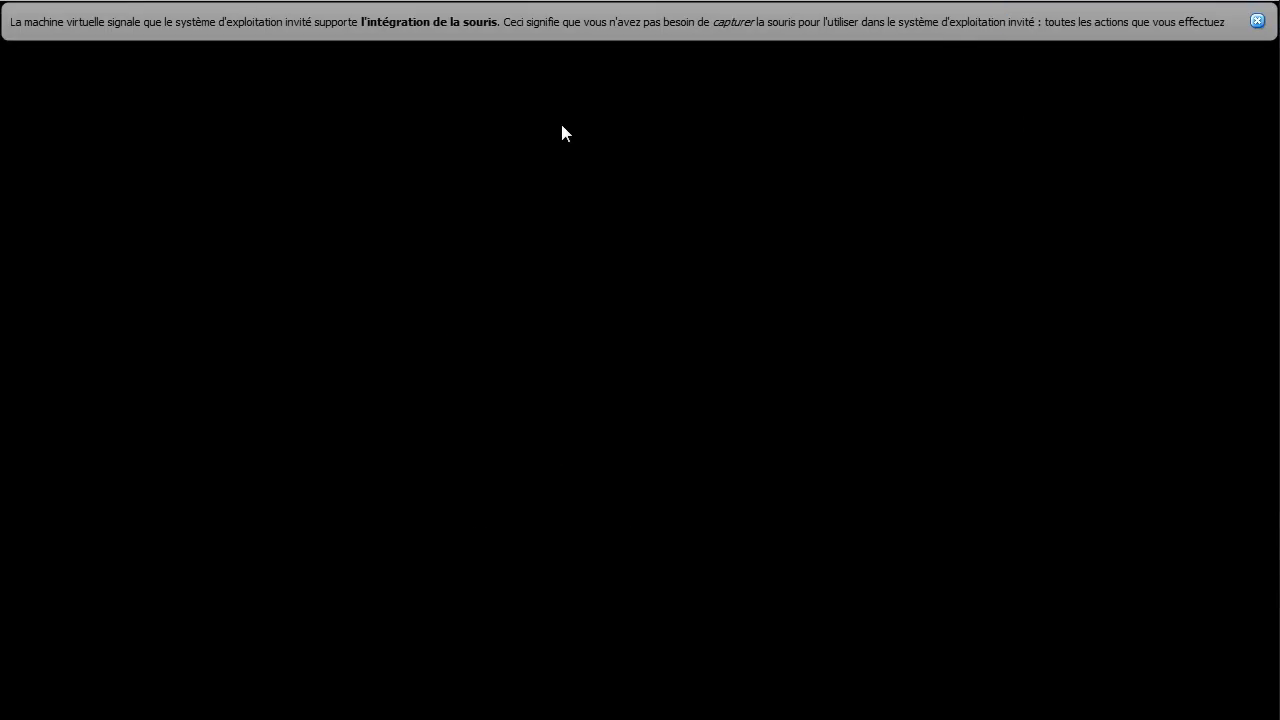
left_click(1256, 16)
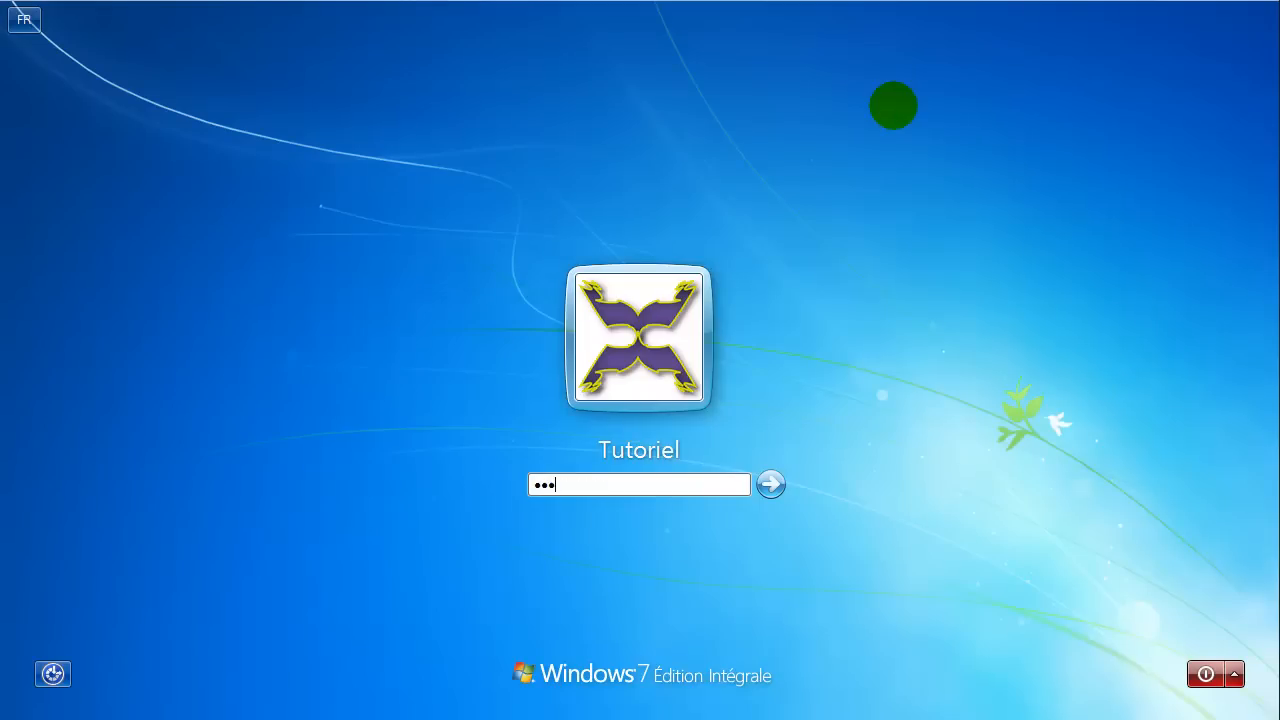
key("Return")
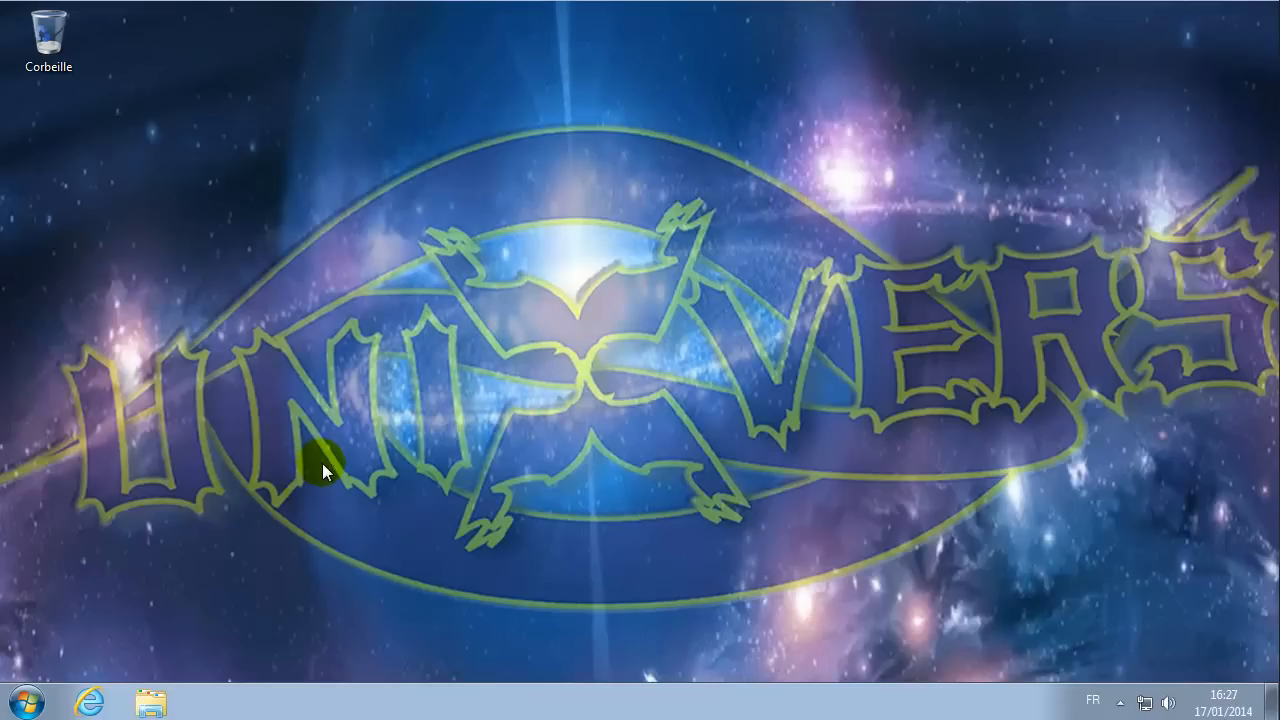
- Open Ordinateur in the guest Windows and inspect the capacity of the SERVEURS (S:) drive
left_click(26, 706)
left_click(416, 468)
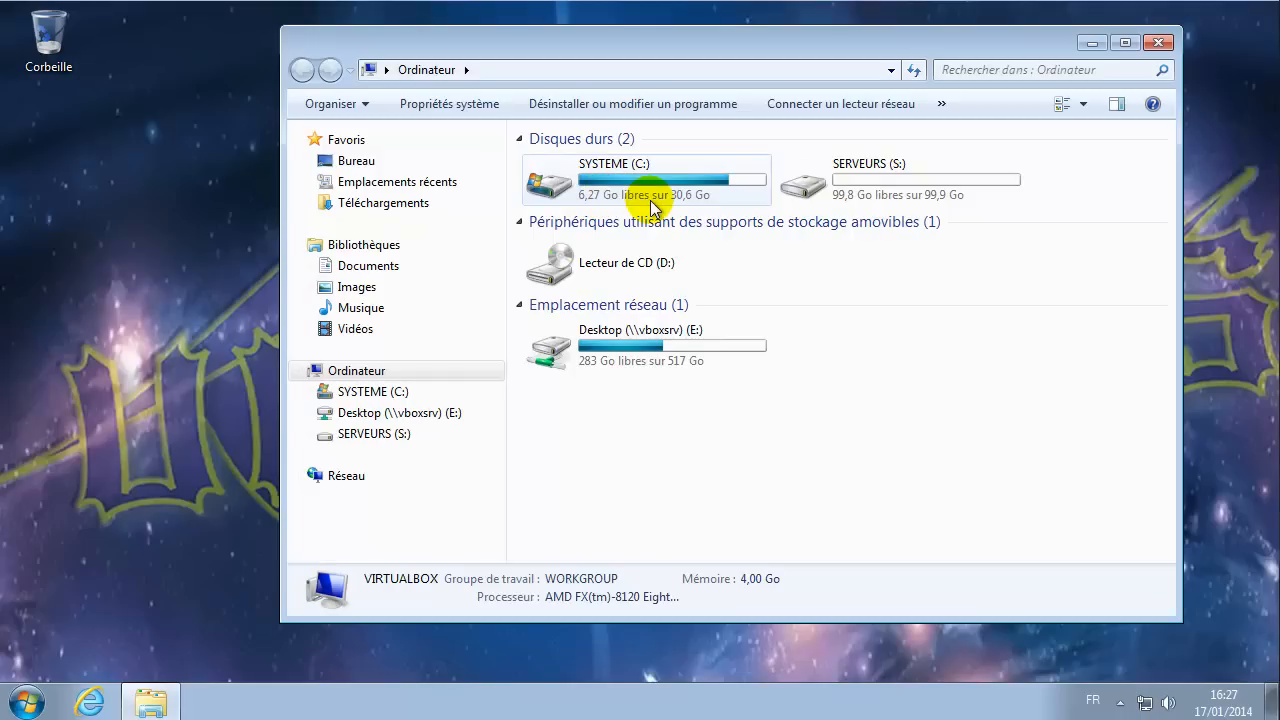
left_click(885, 193)
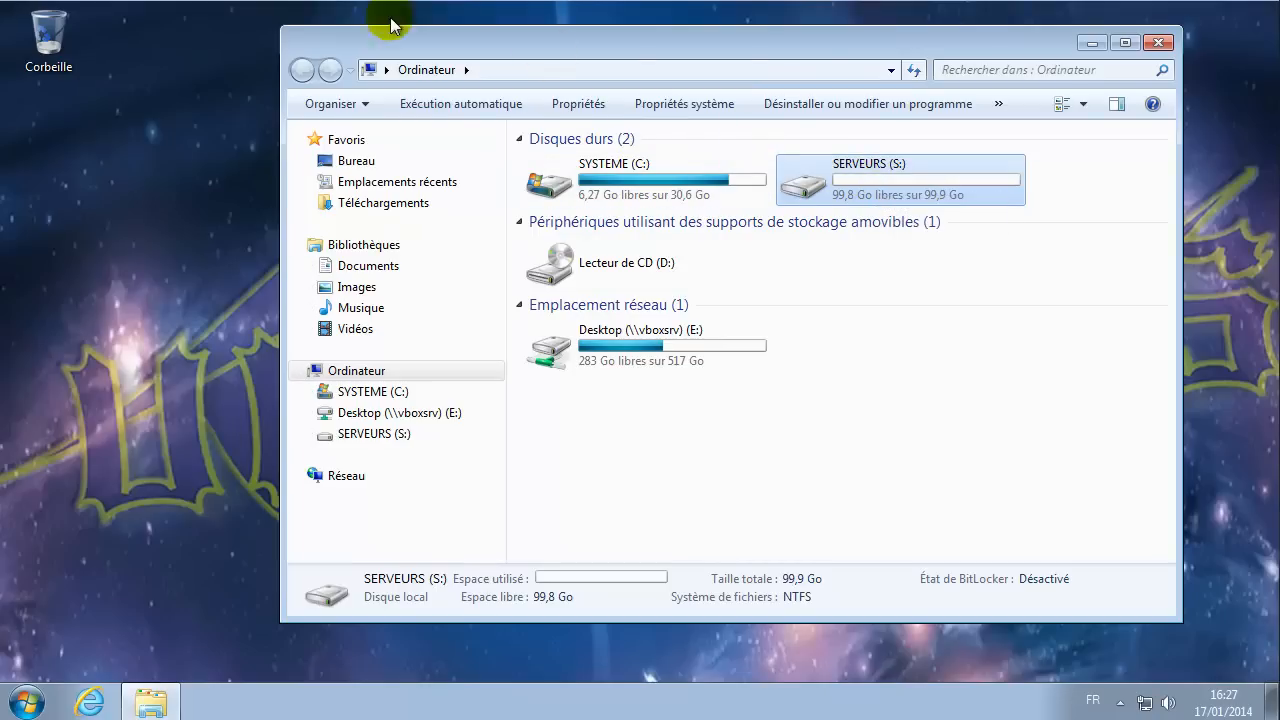
- Examine the virtual and actual sizes of UNIXVERS-disk1.vdi and UNIXVERS-disk2.vdi in the running machine's storage settings, and close the settings
key("ctrl+Home")
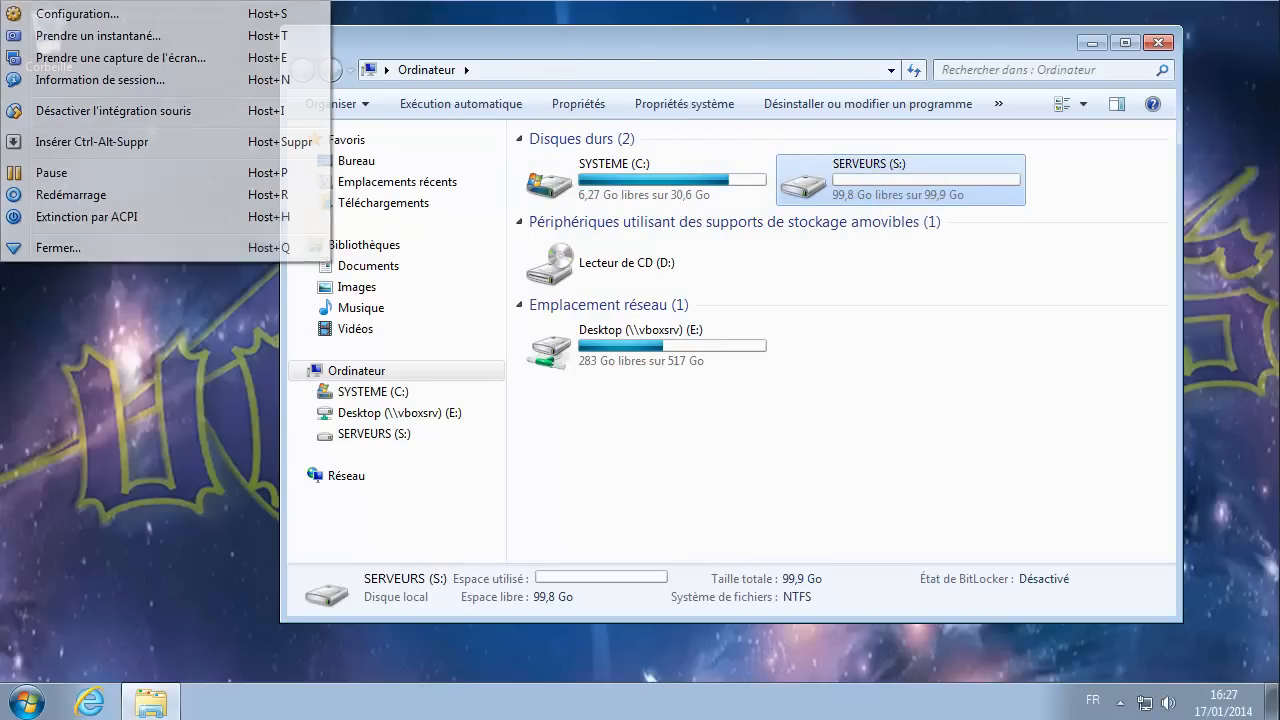
left_click(62, 20)
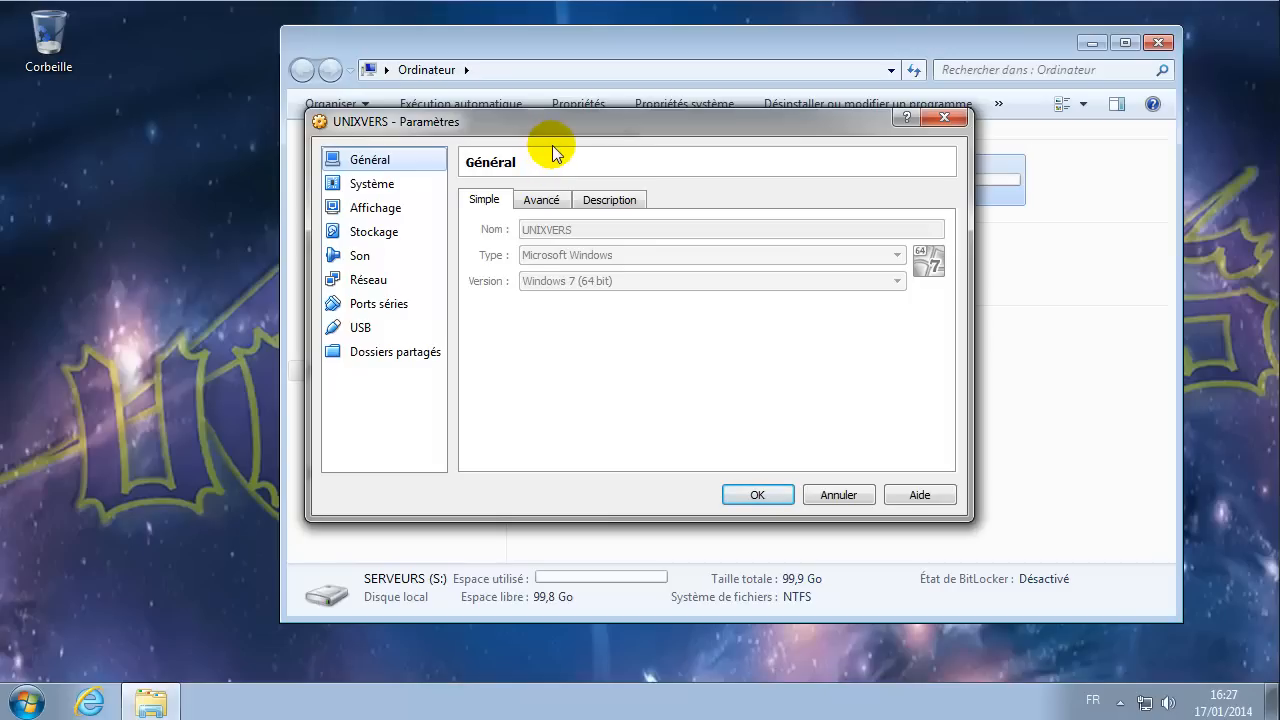
left_click(376, 234)
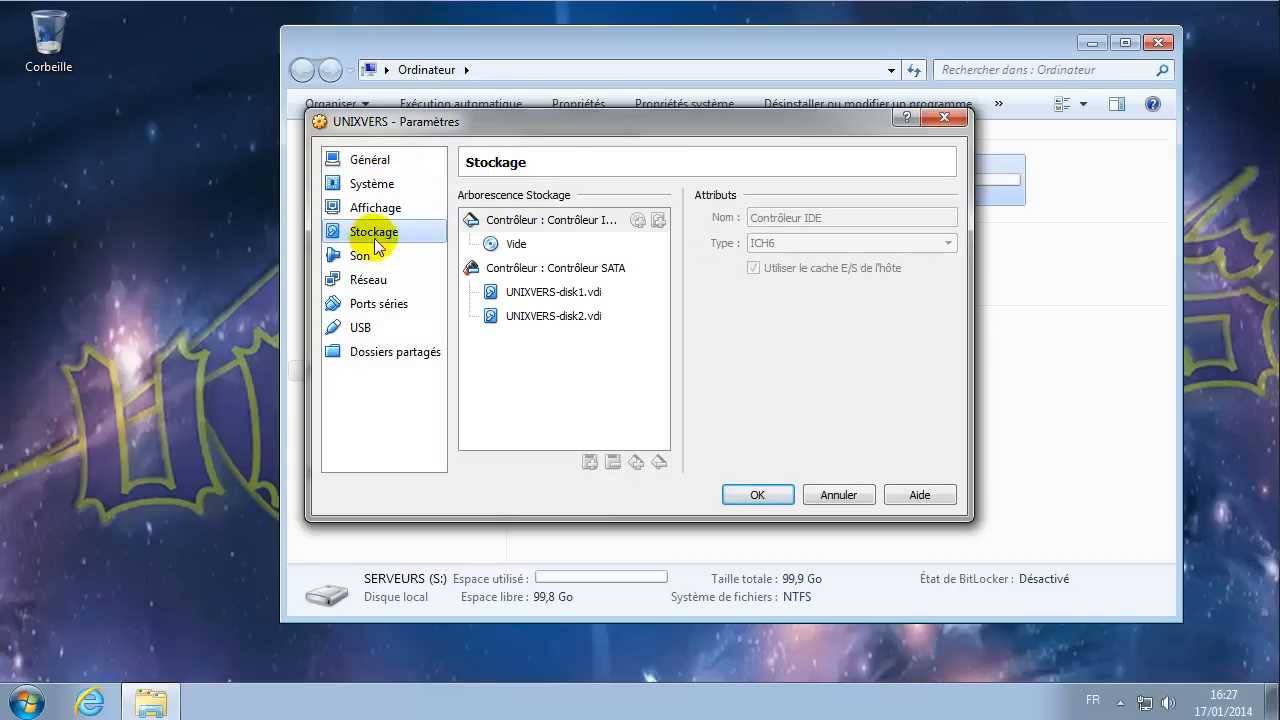
left_click(615, 268)
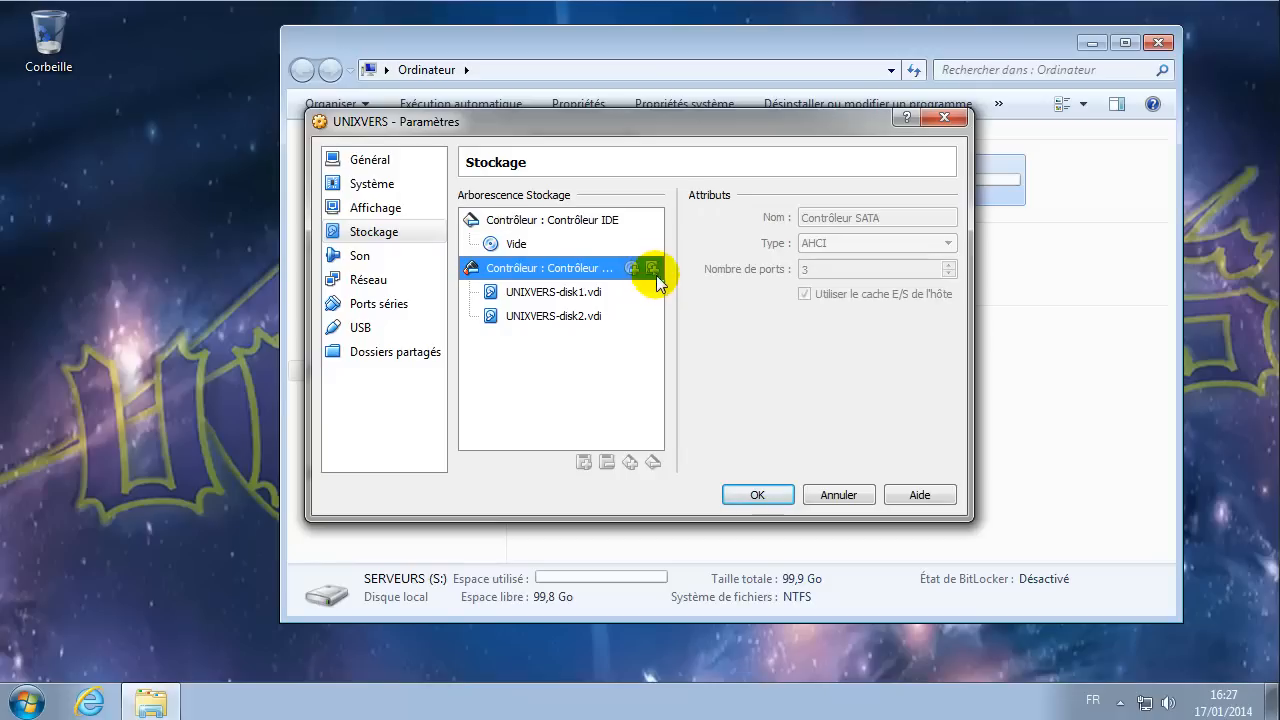
left_click(585, 316)
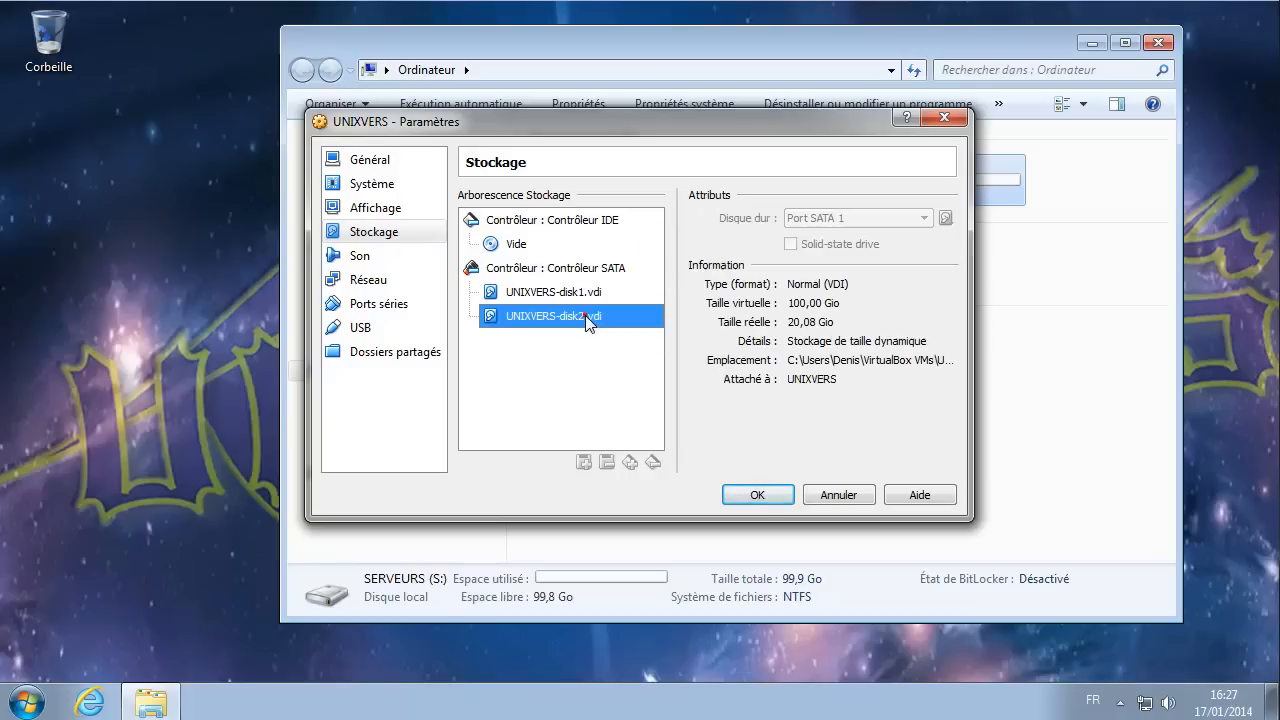
left_click(590, 294)
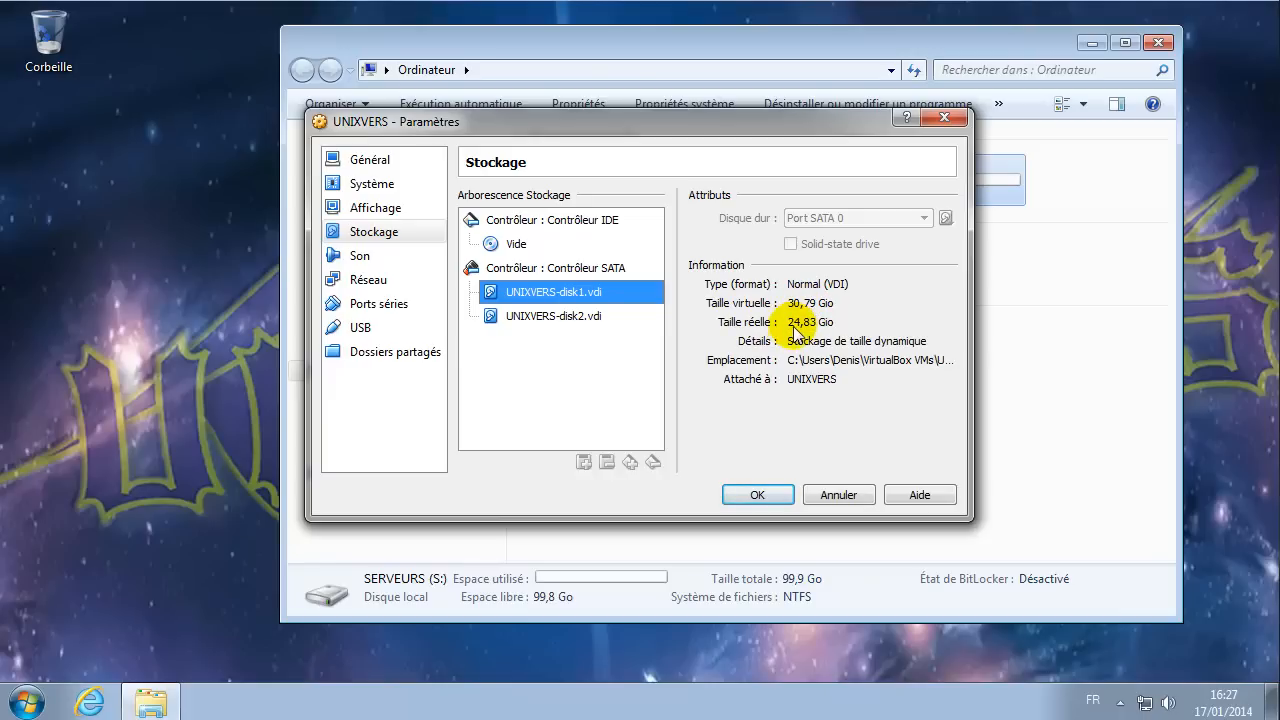
left_click(588, 316)
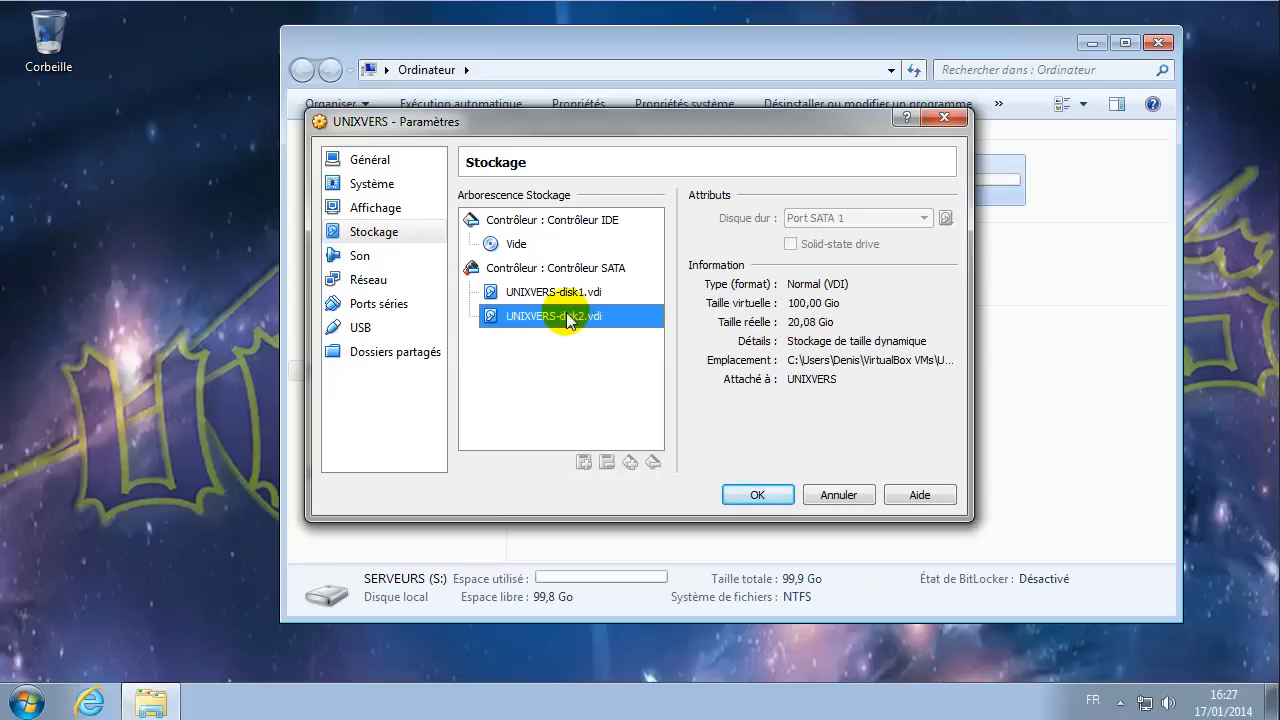
left_click(808, 303)
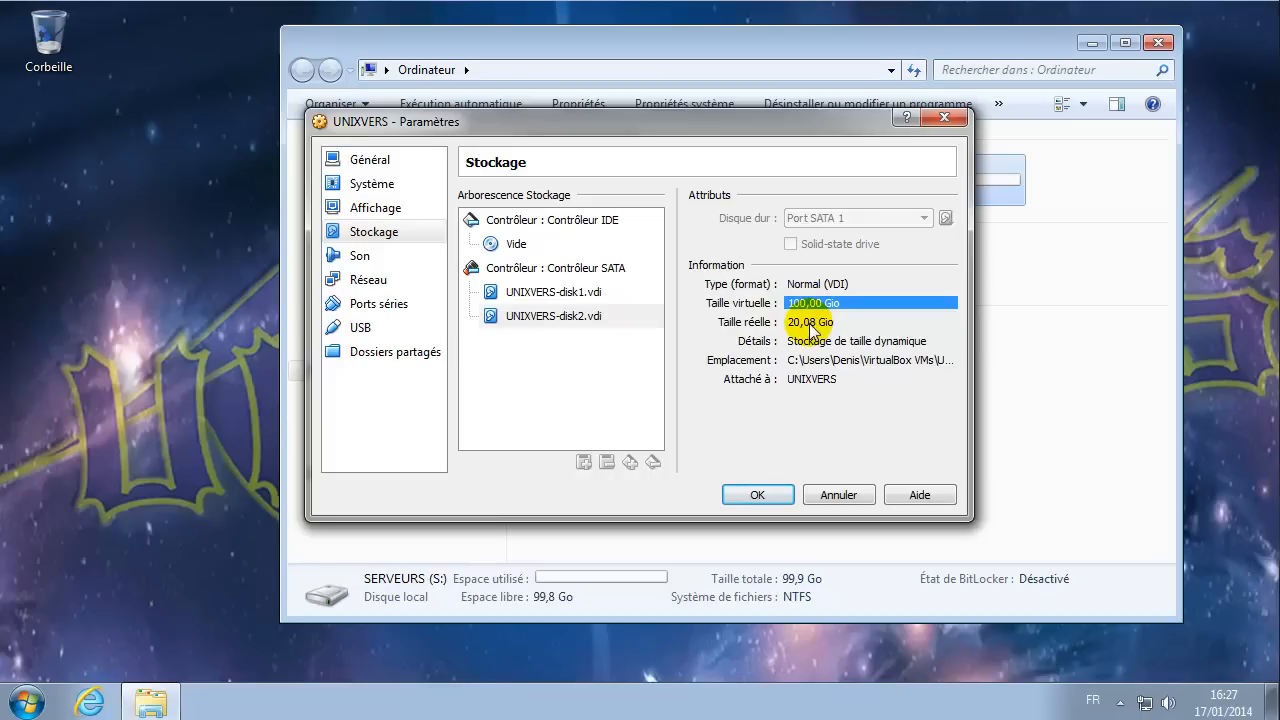
left_click(809, 321)
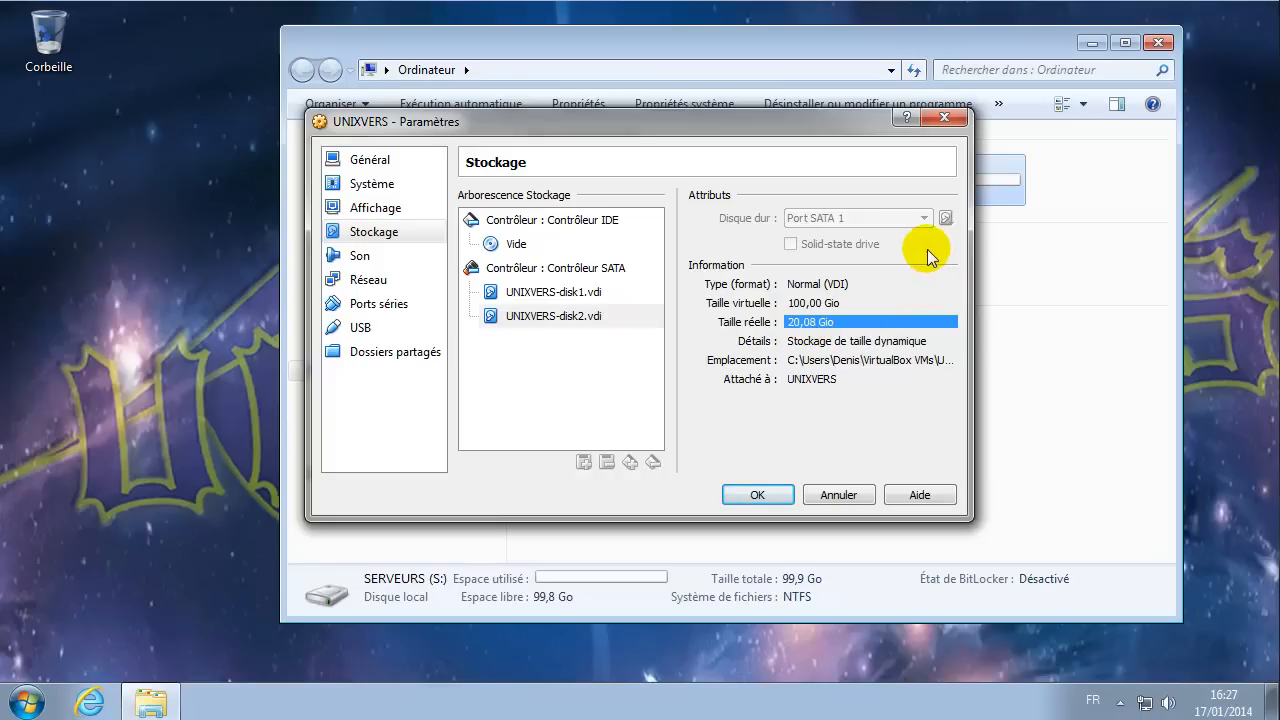
left_click(772, 497)
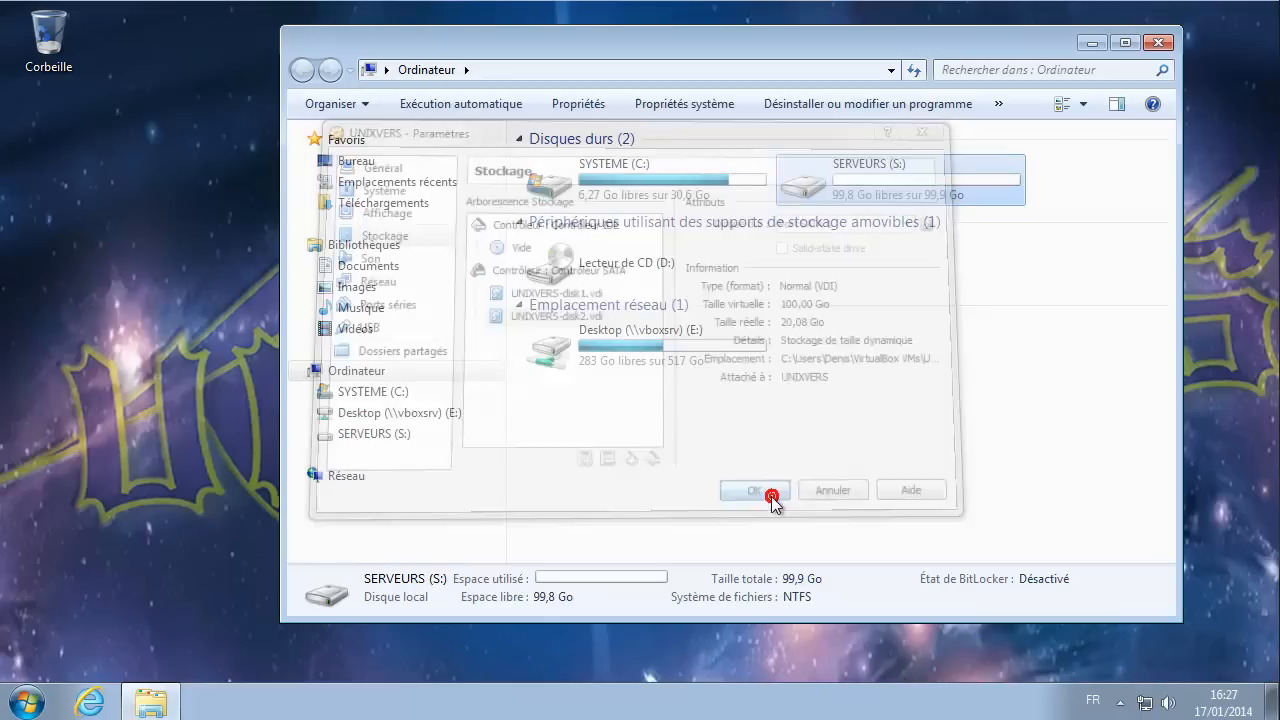
- Check the contents of the SERVEURS (S:) drive and return to Ordinateur
double_click(921, 170)
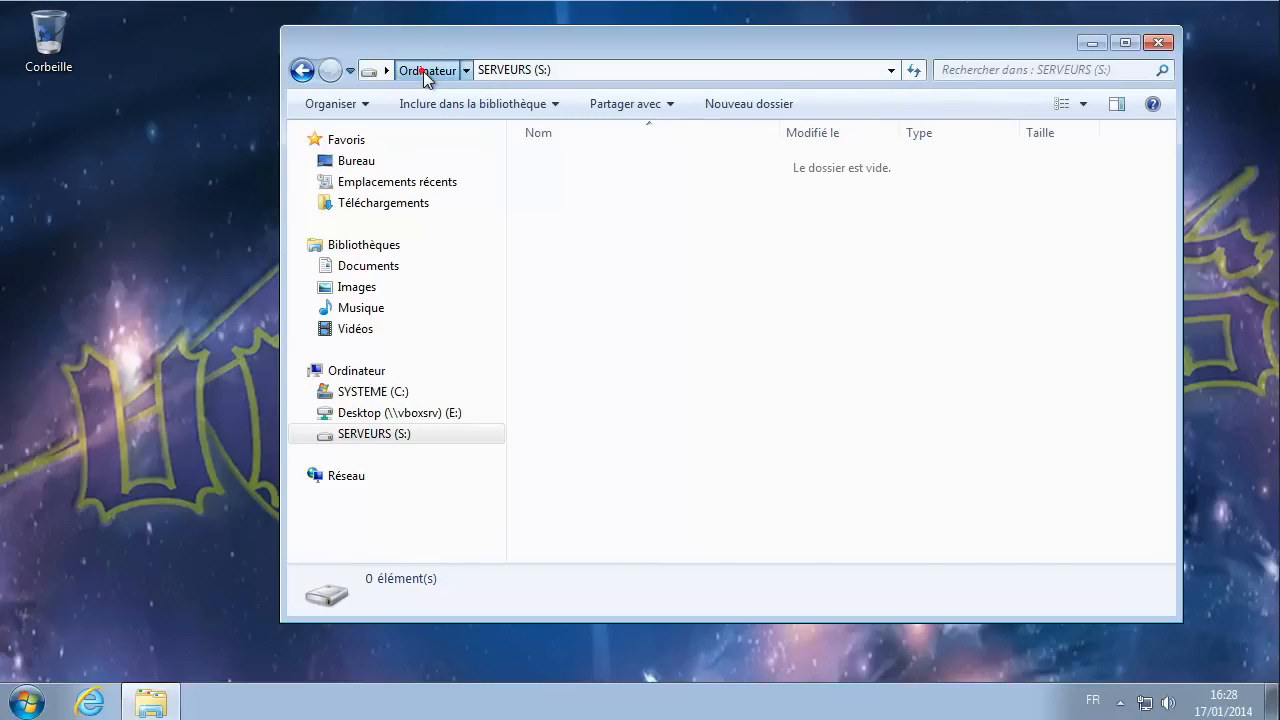
left_click(424, 72)
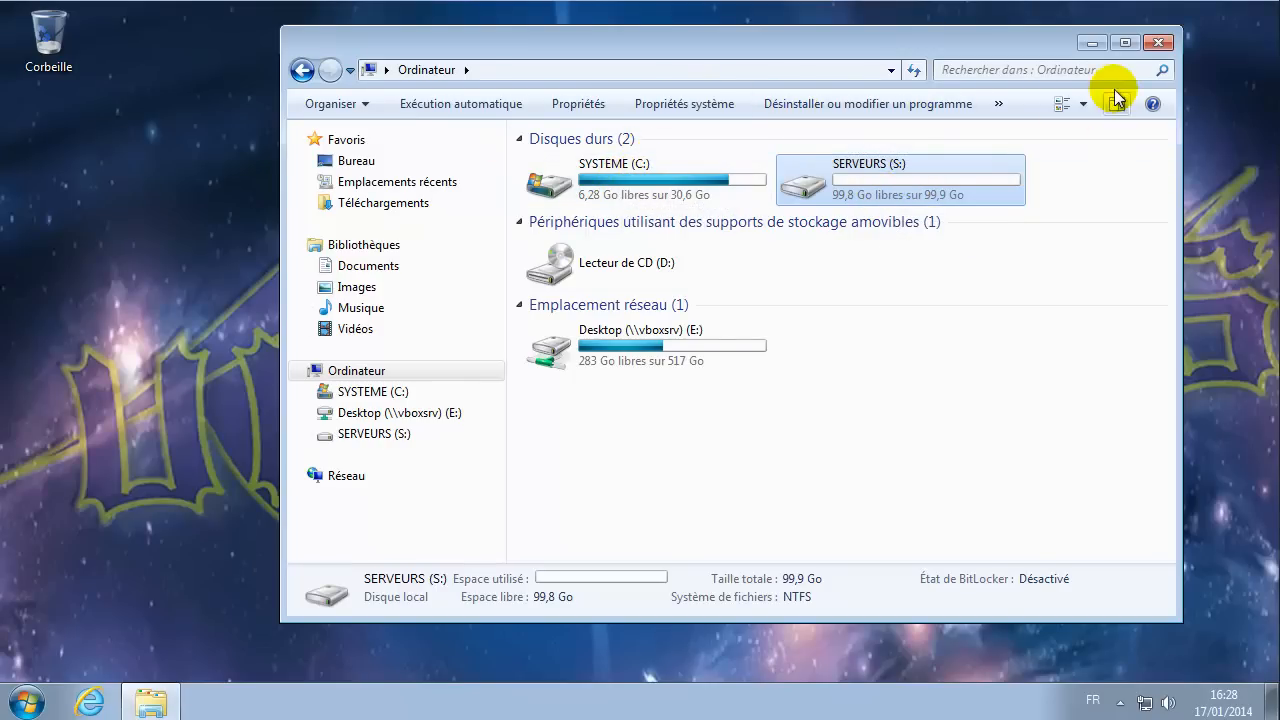
- Close Ordinateur, launch Internet Explorer in the guest, dismiss the Internet Explorer 11 setup, and close all browser tabs
left_click(1156, 45)
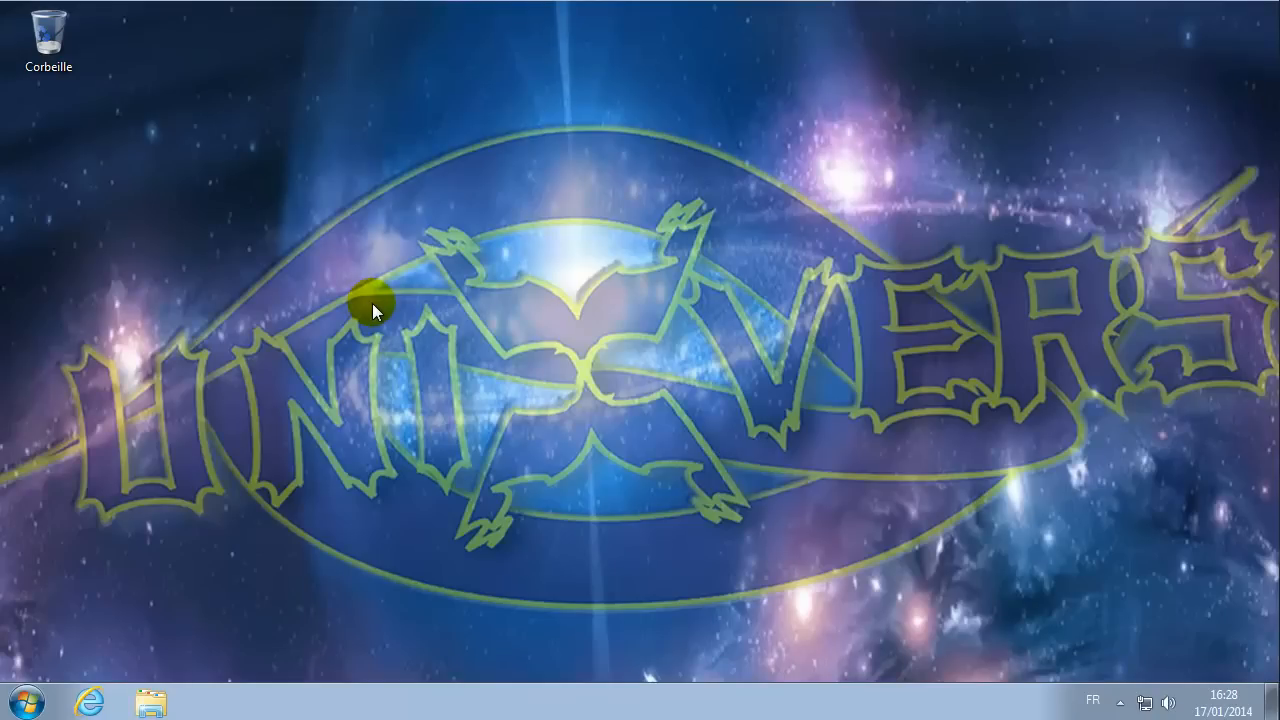
left_click(89, 703)
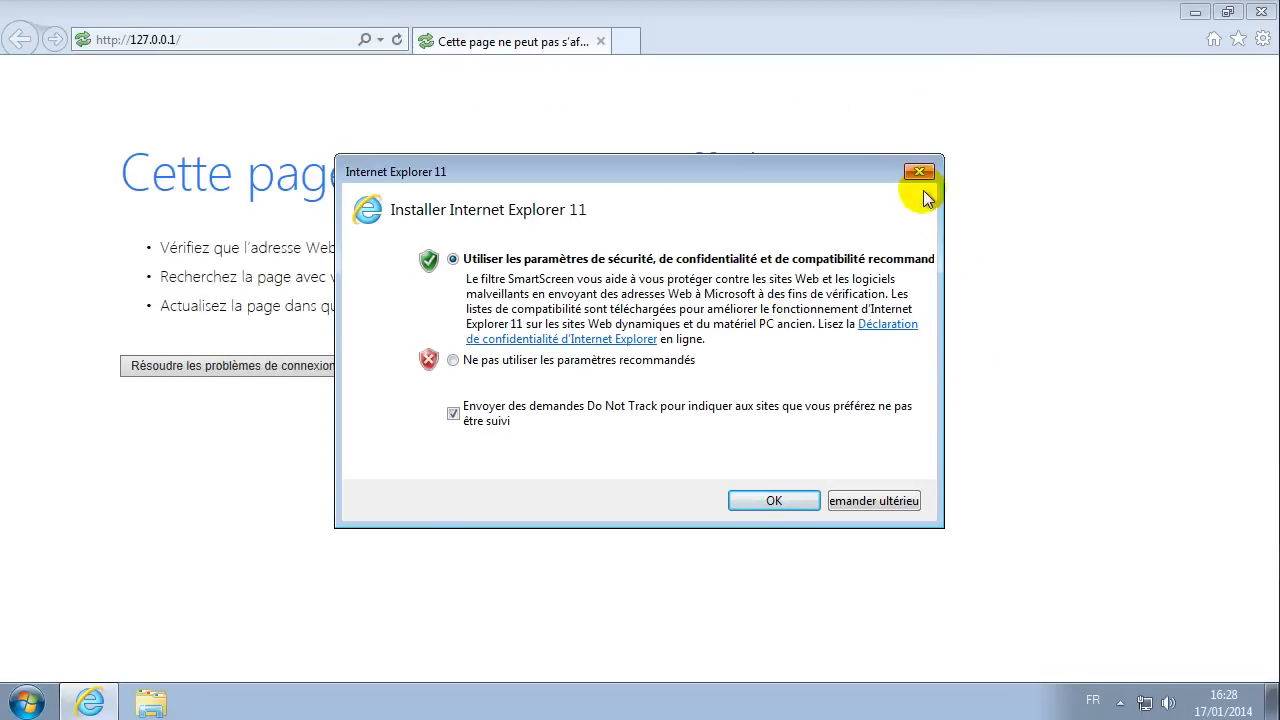
left_click(918, 174)
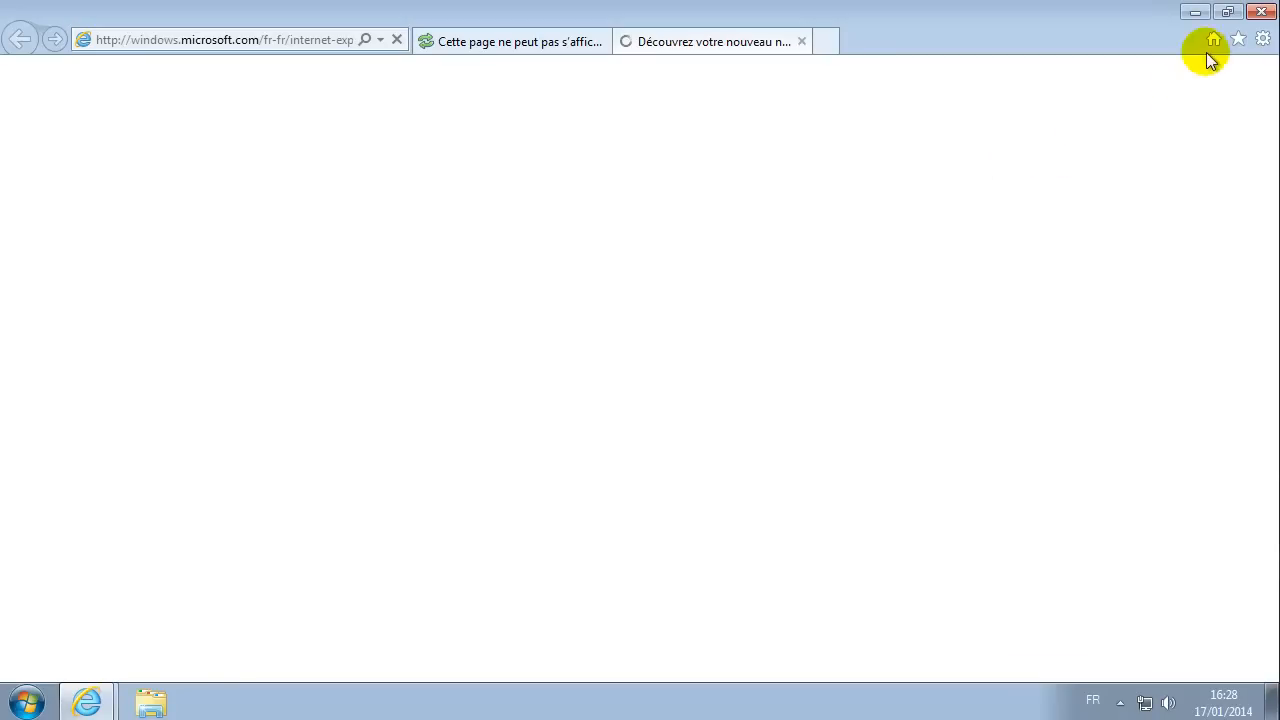
left_click(1261, 16)
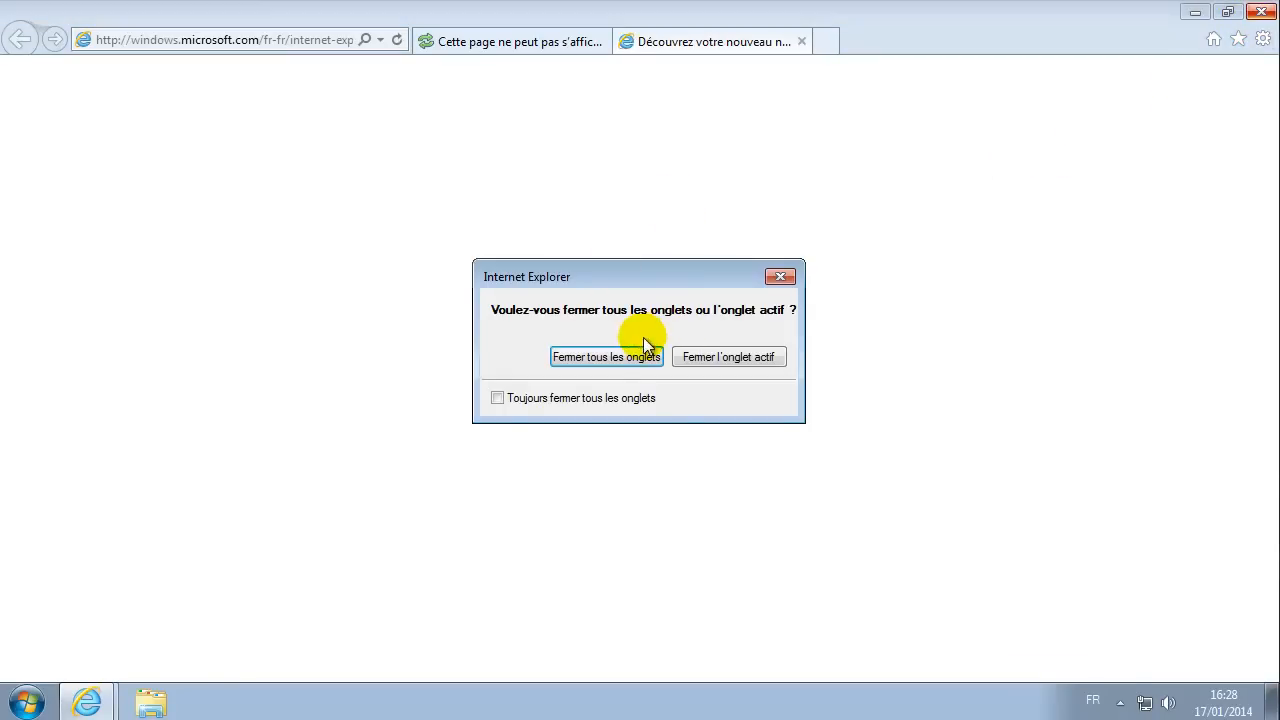
left_click(643, 345)
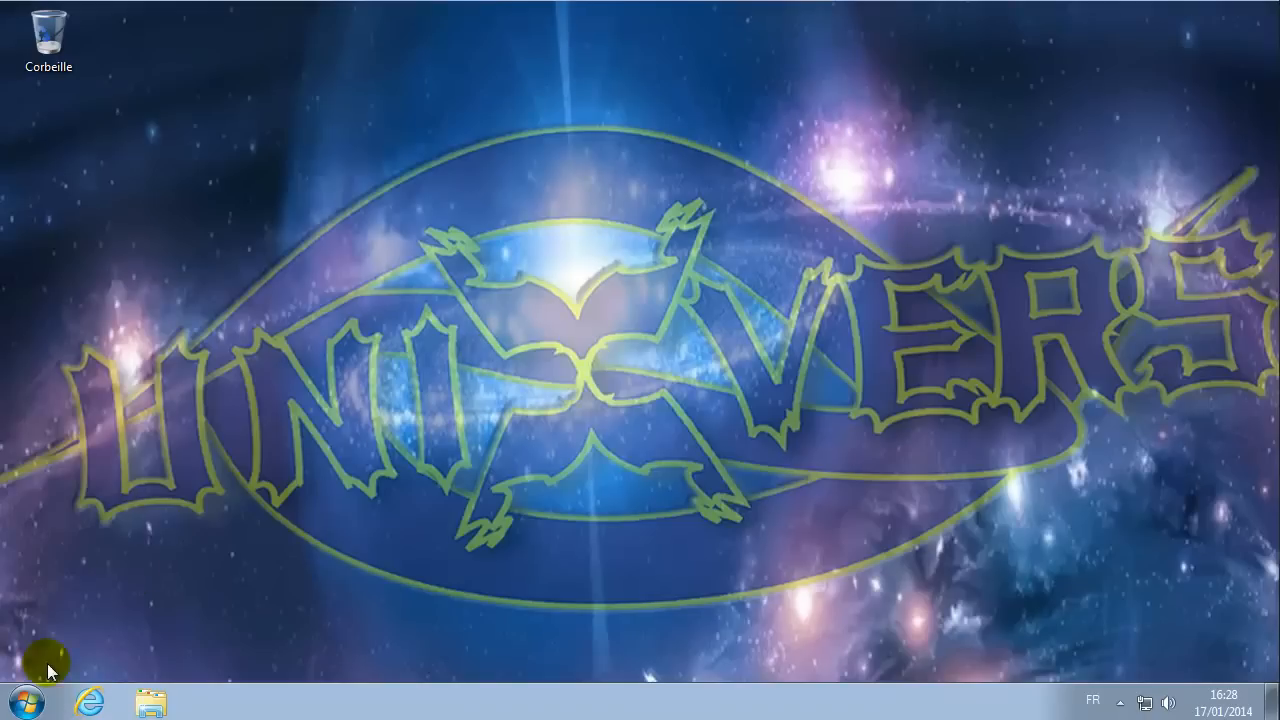
- Inspect the guest's Start menu program folders, the personal folder and Ordinateur, and close the opened windows
left_click(25, 702)
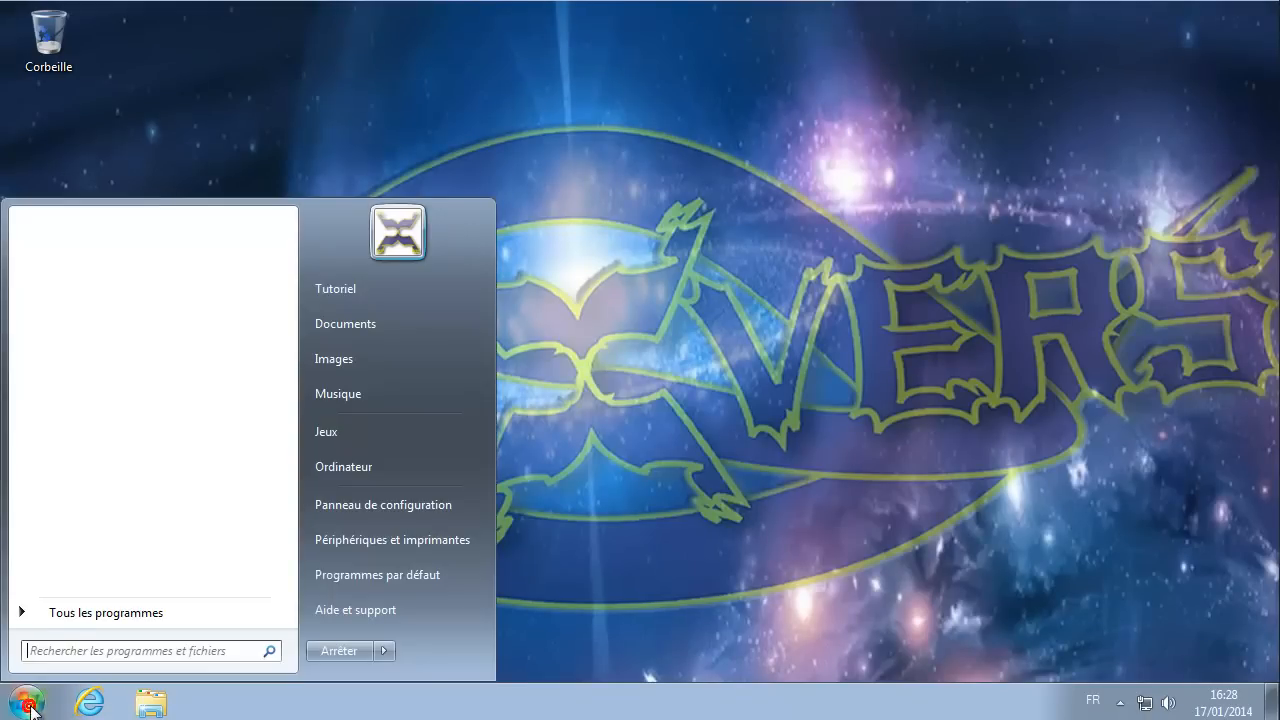
left_click(80, 614)
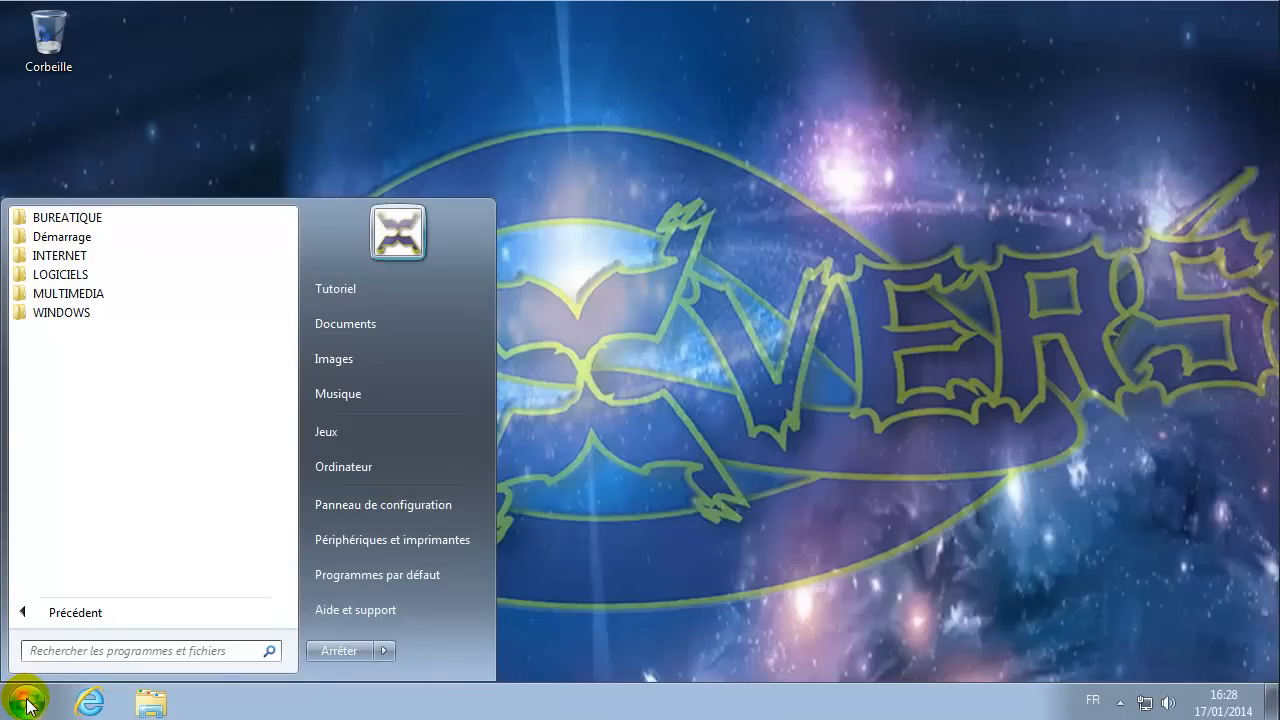
left_click(347, 289)
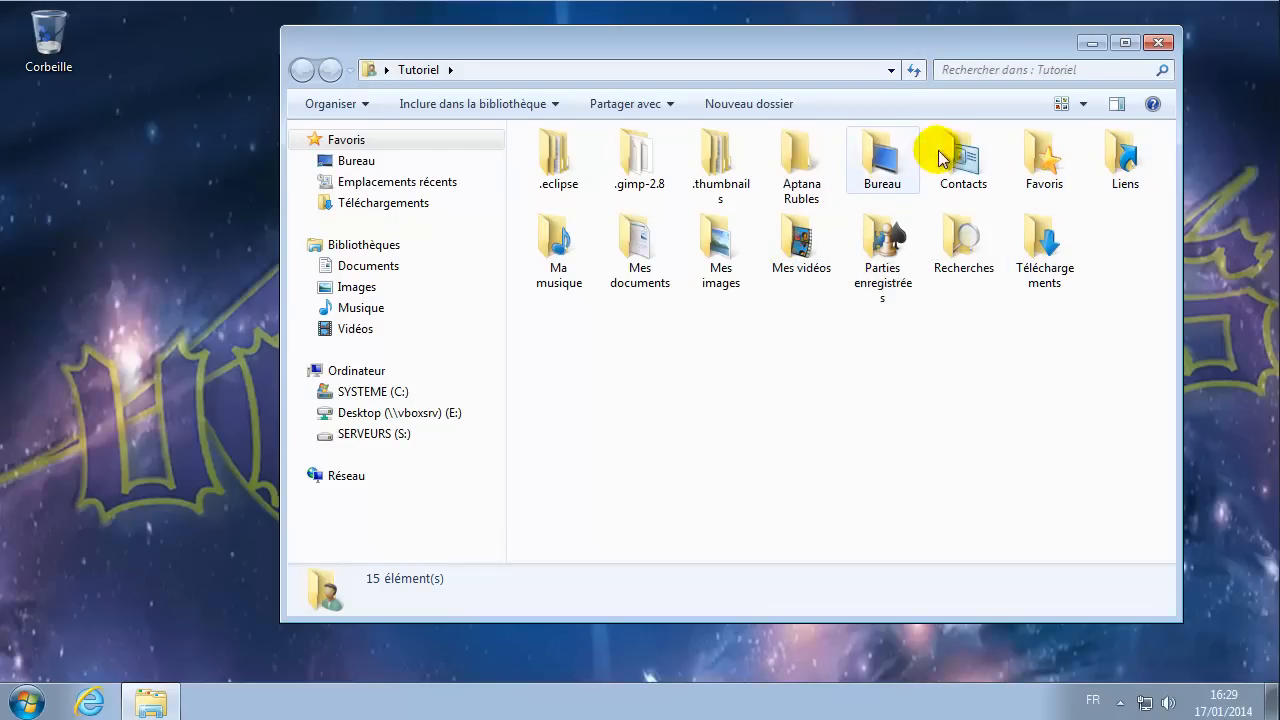
left_click(30, 706)
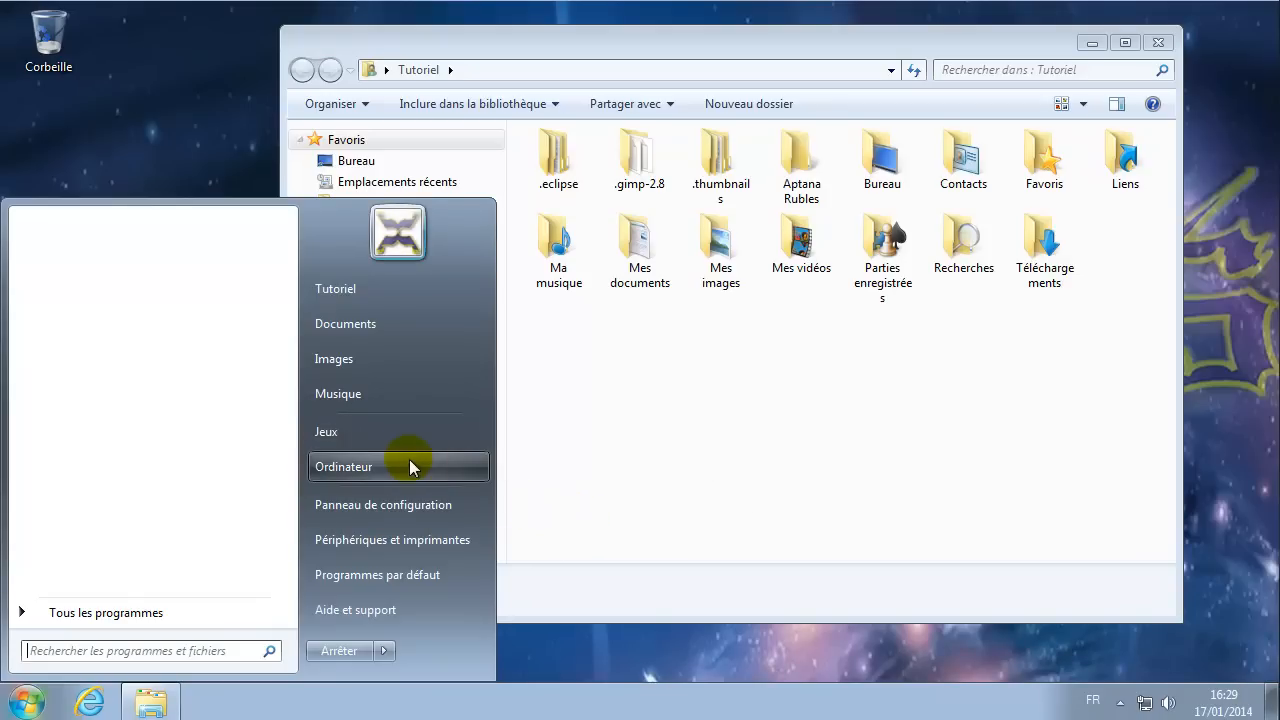
left_click(355, 467)
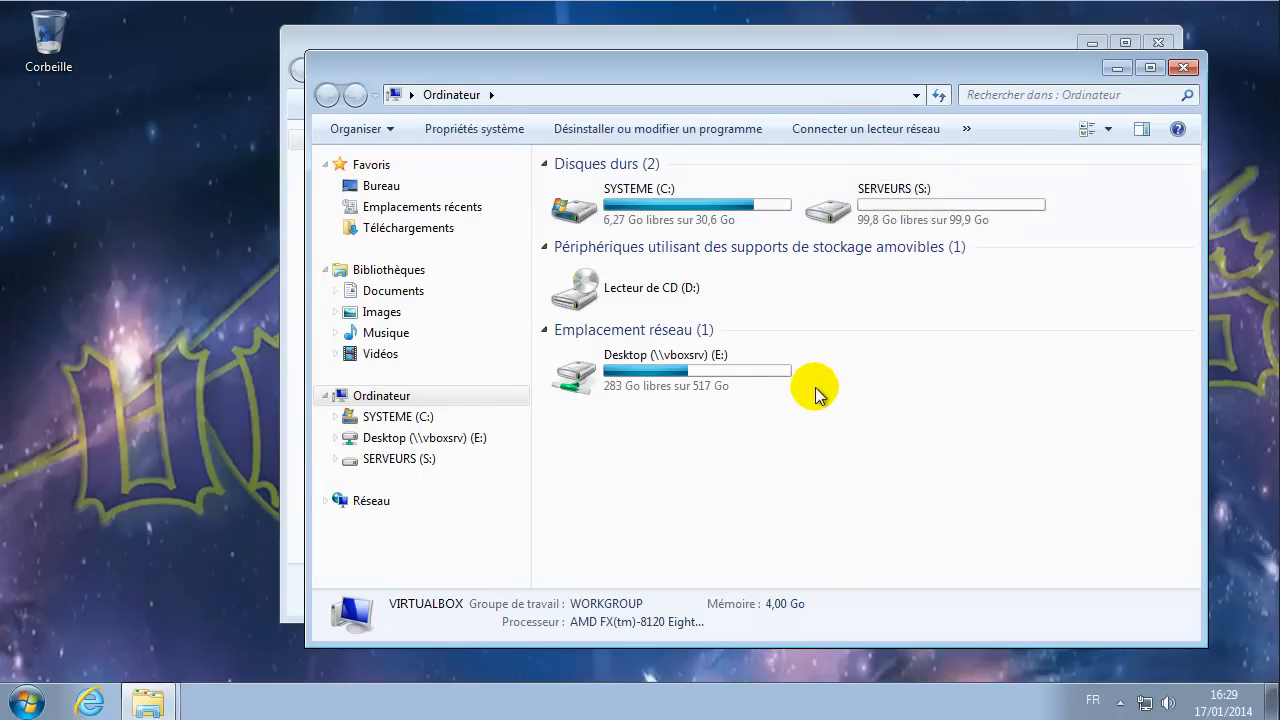
left_click(1183, 67)
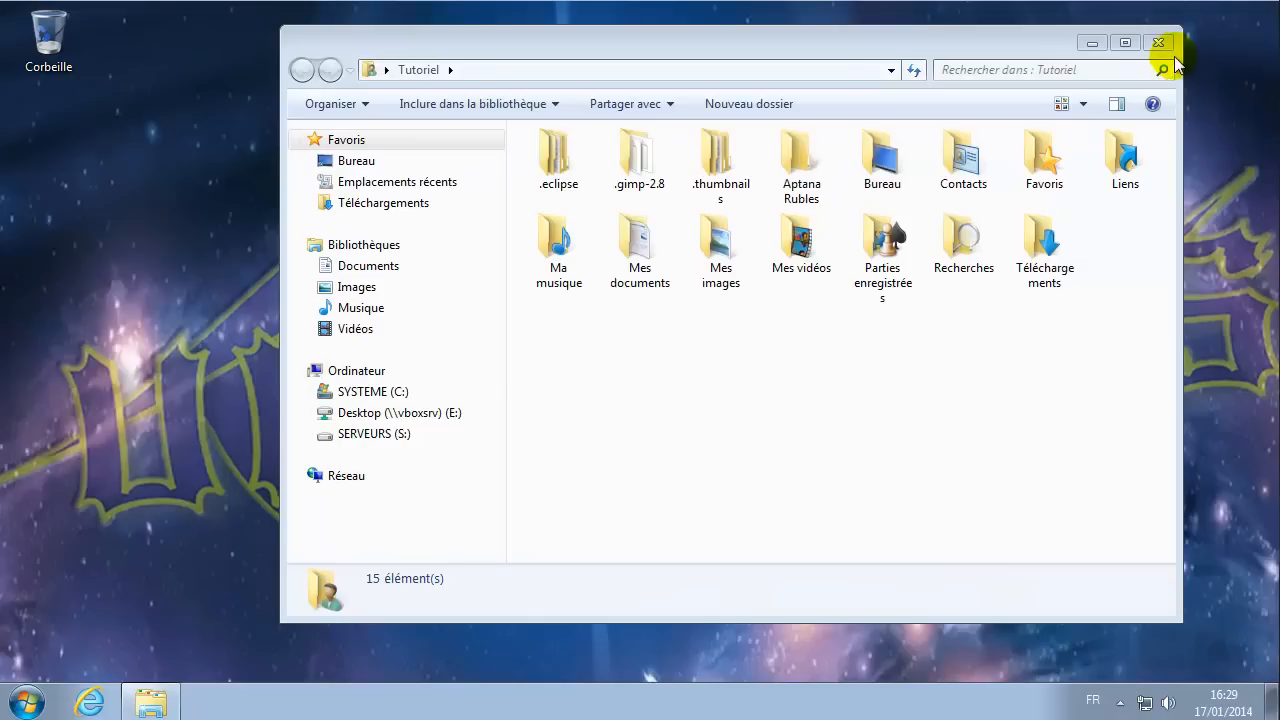
left_click(1166, 47)
- In the Start menu customization options, disable highlighting of newly installed programs and Aide, and enable Commande Exécuter and Connexion
left_click(20, 682)
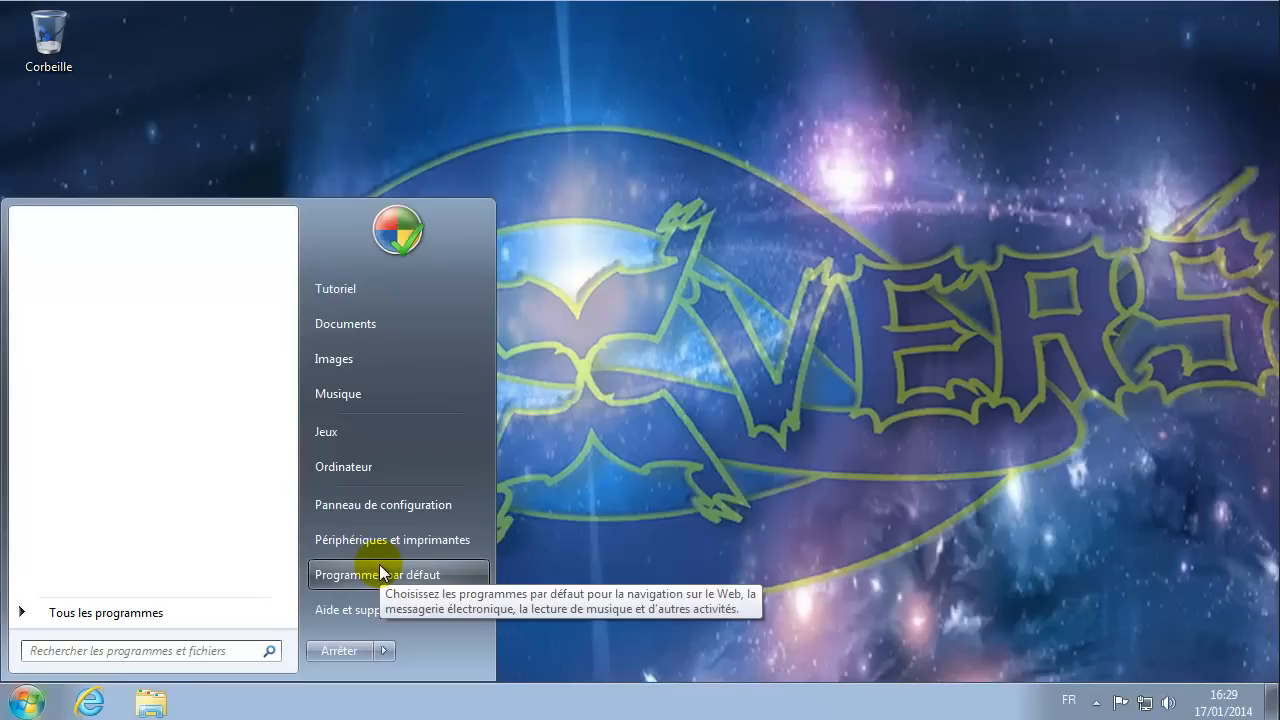
right_click(30, 703)
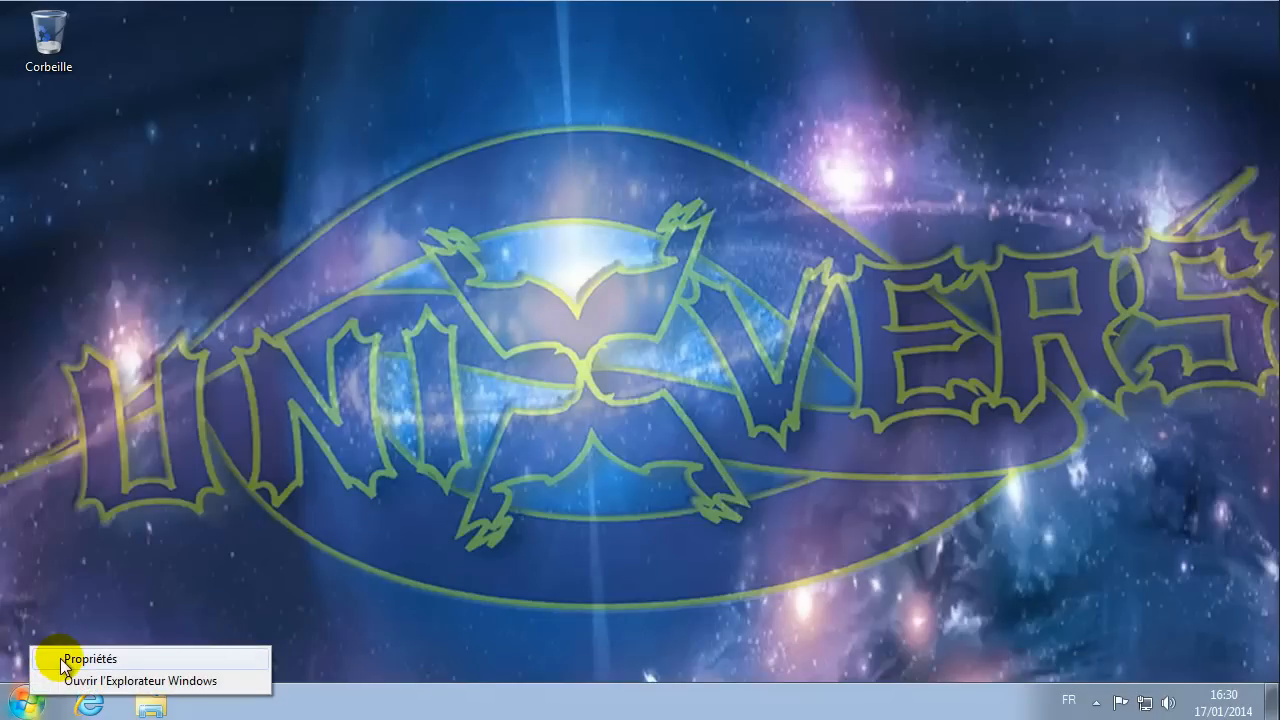
left_click(64, 660)
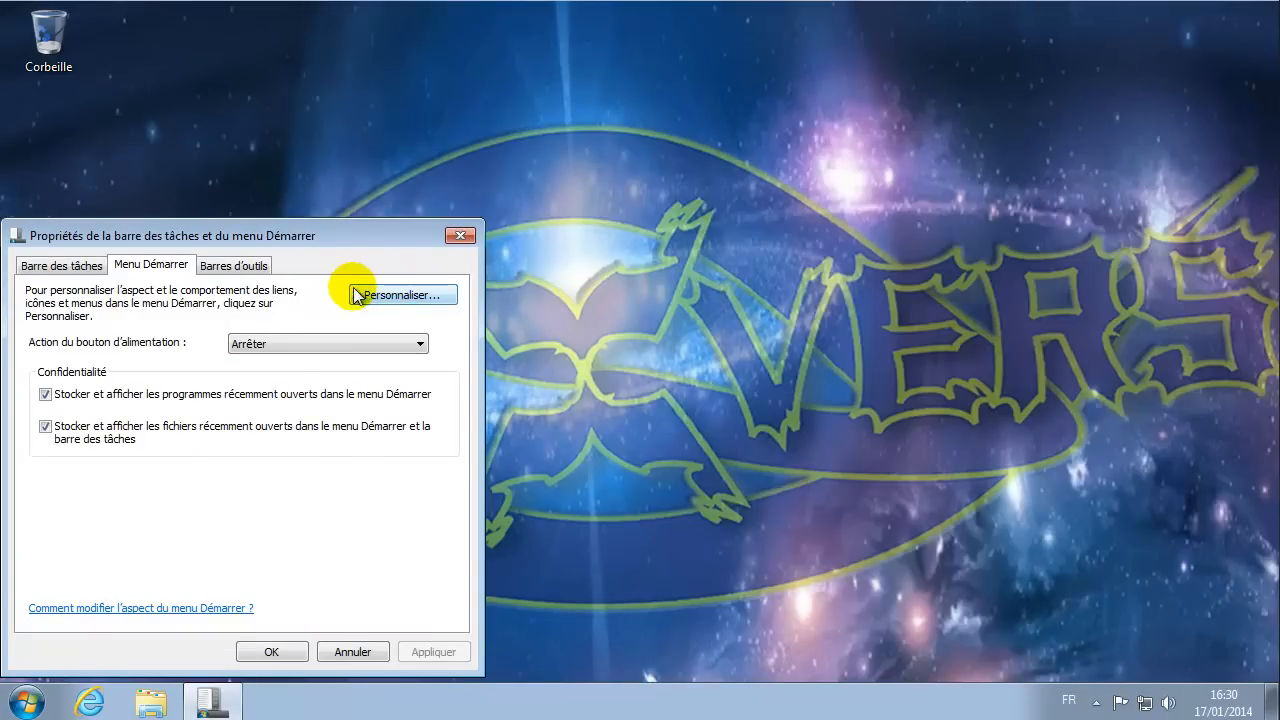
left_click(394, 294)
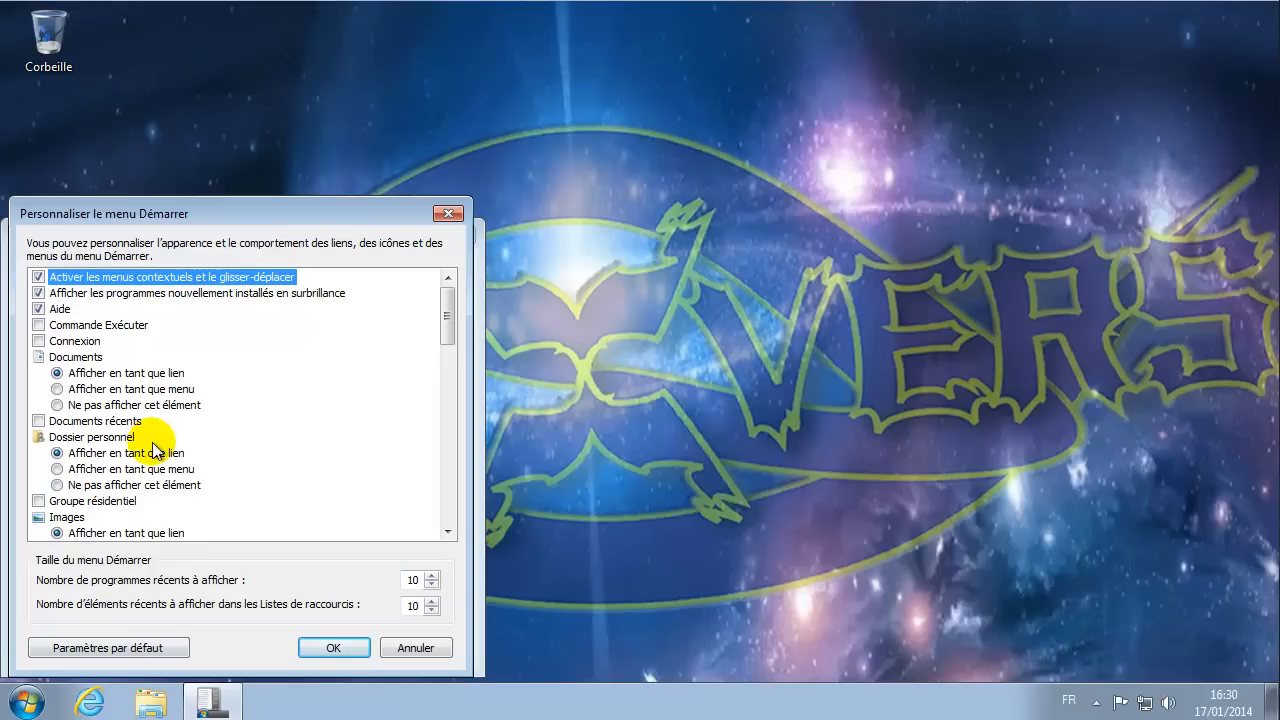
left_click(39, 292)
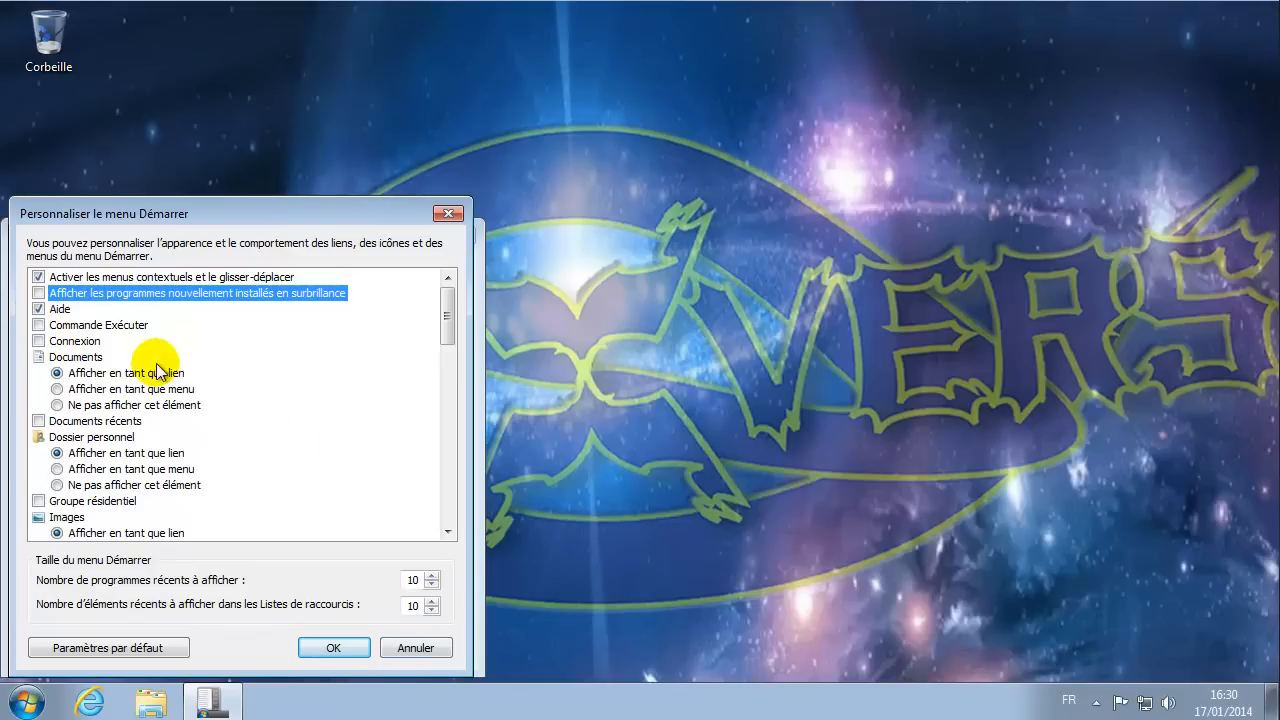
left_click(39, 310)
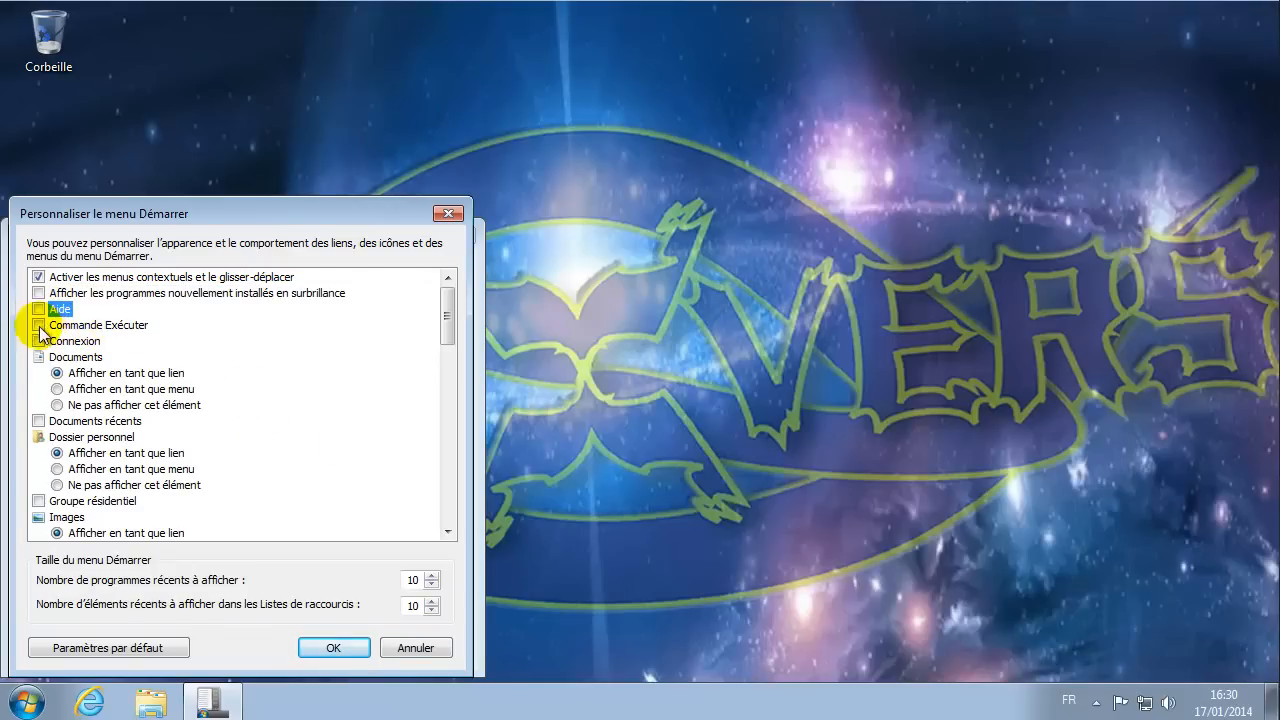
left_click(38, 325)
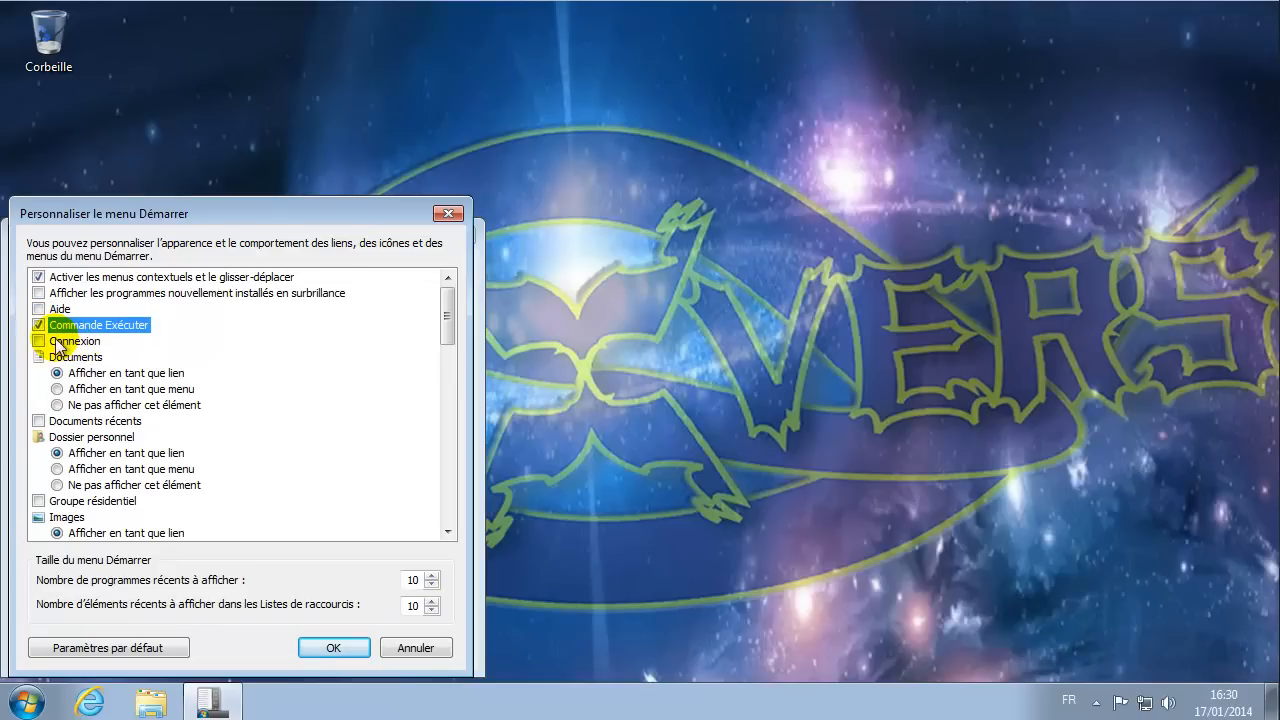
left_click(38, 341)
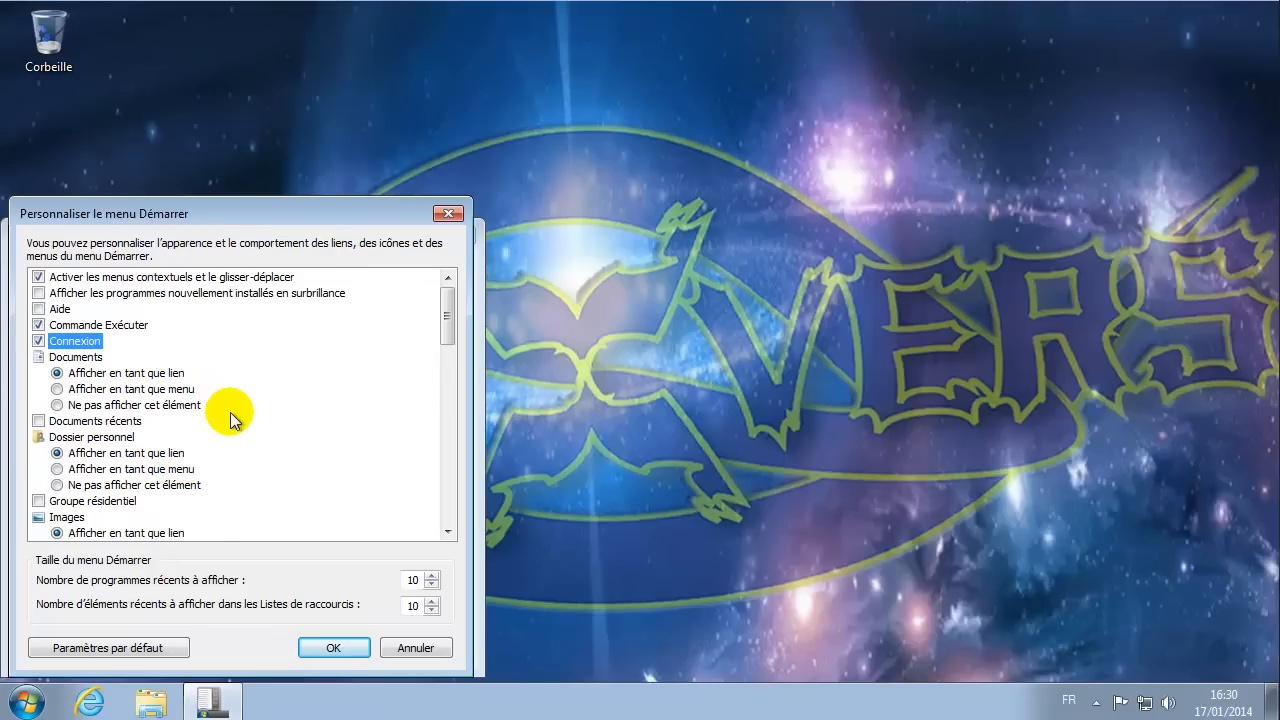
- Set the Jeux item of the Start menu to Ne pas afficher cet élément
scroll(232, 418, "down", 2)
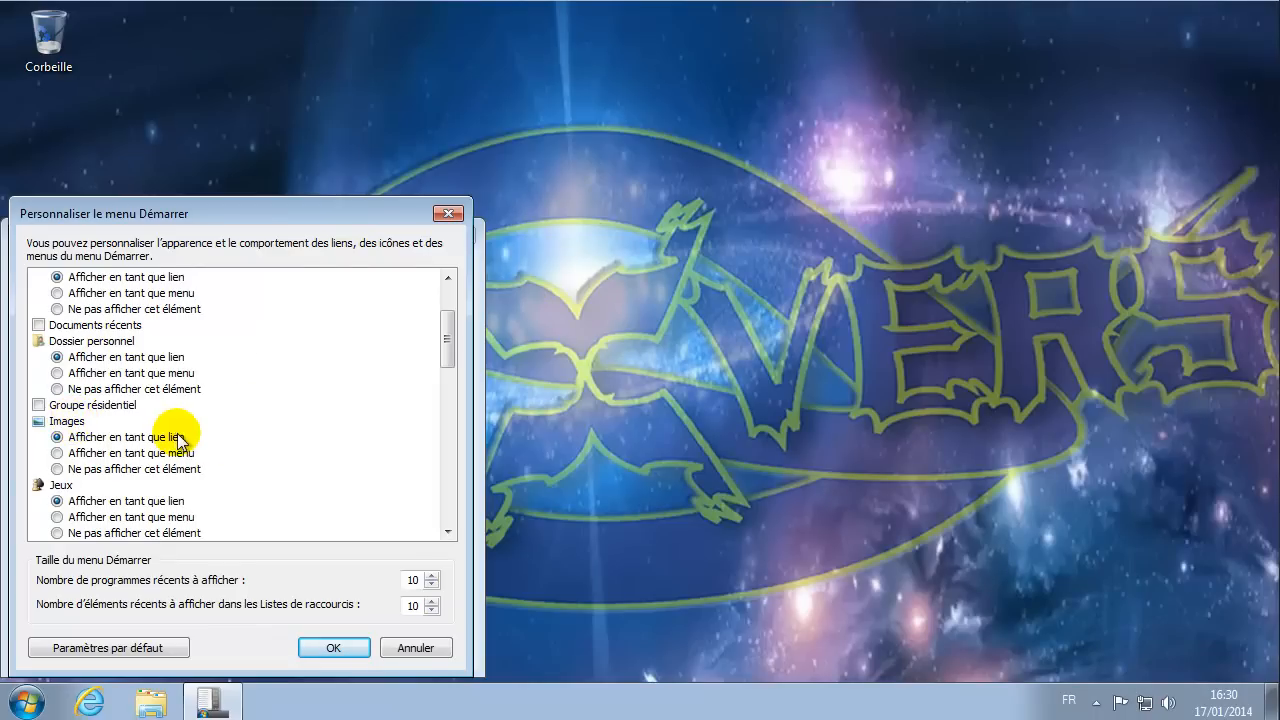
scroll(160, 430, "down", 1)
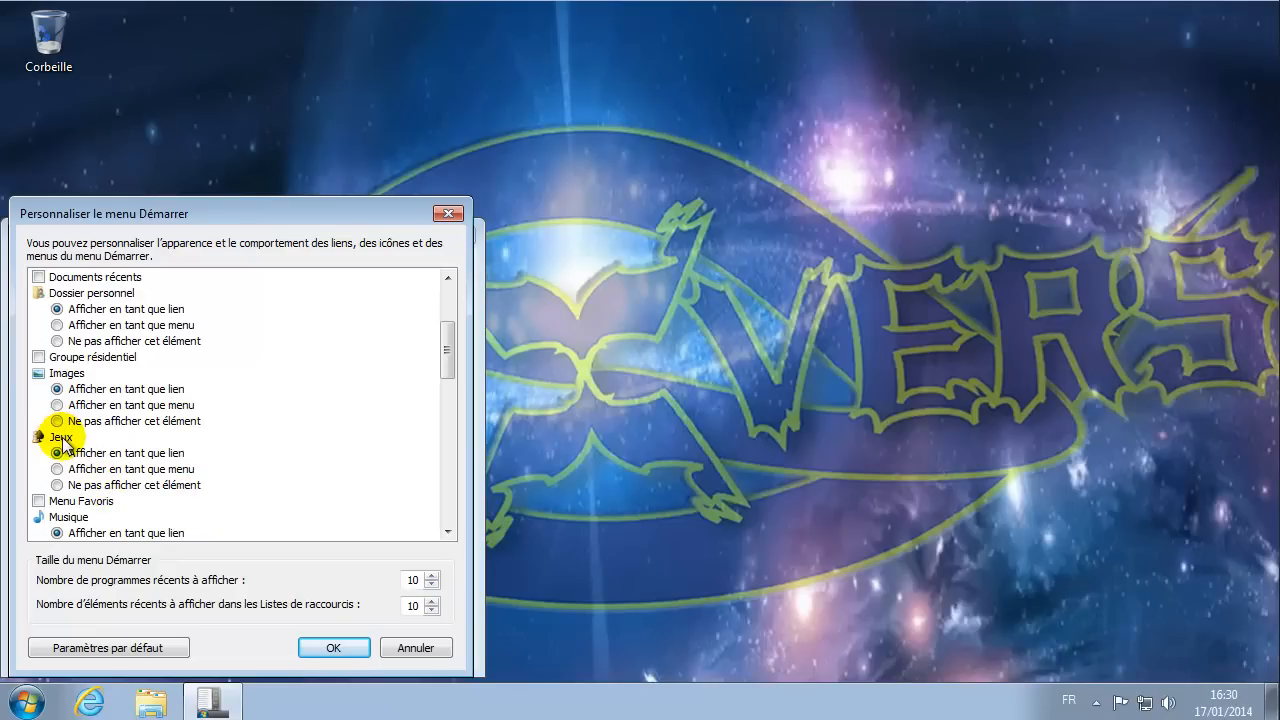
left_click(135, 485)
- Review the Musique, Ordinateur, Outils d'administration système and Panneau de configuration options, and disable Programmes par défaut in the Start menu
scroll(135, 485, "down", 1)
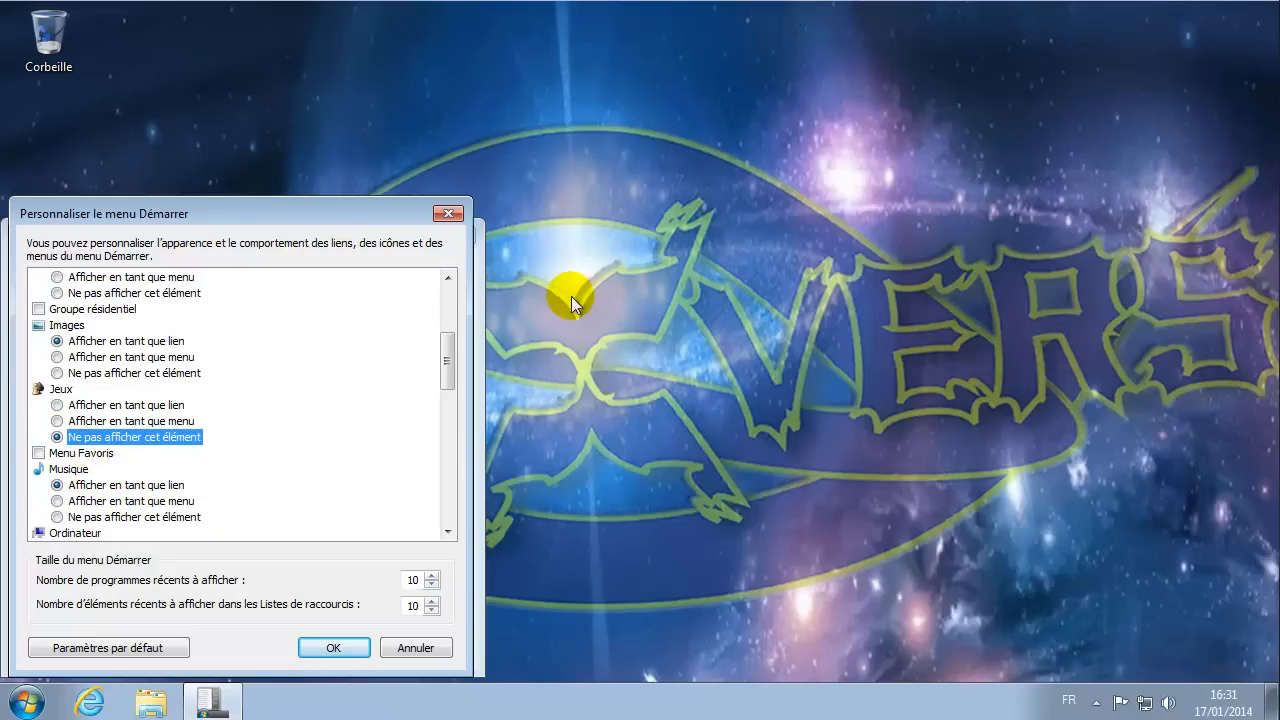
scroll(100, 412, "down", 1)
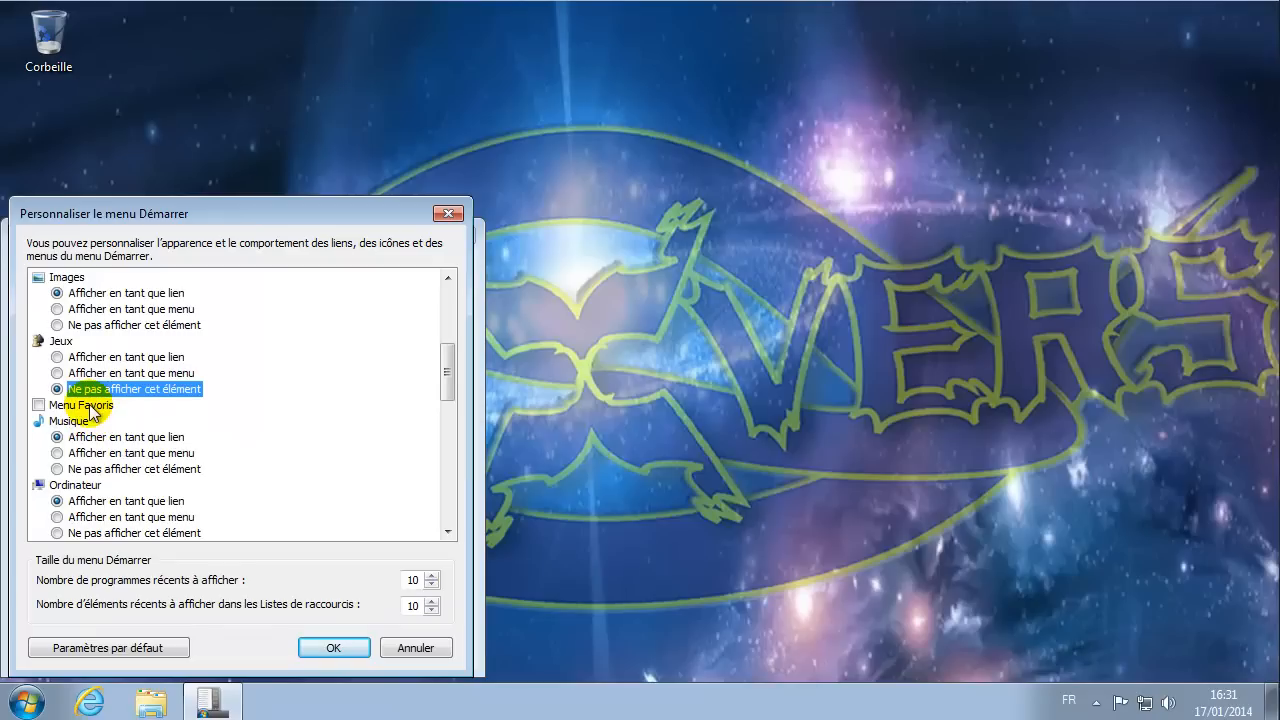
scroll(224, 422, "down", 1)
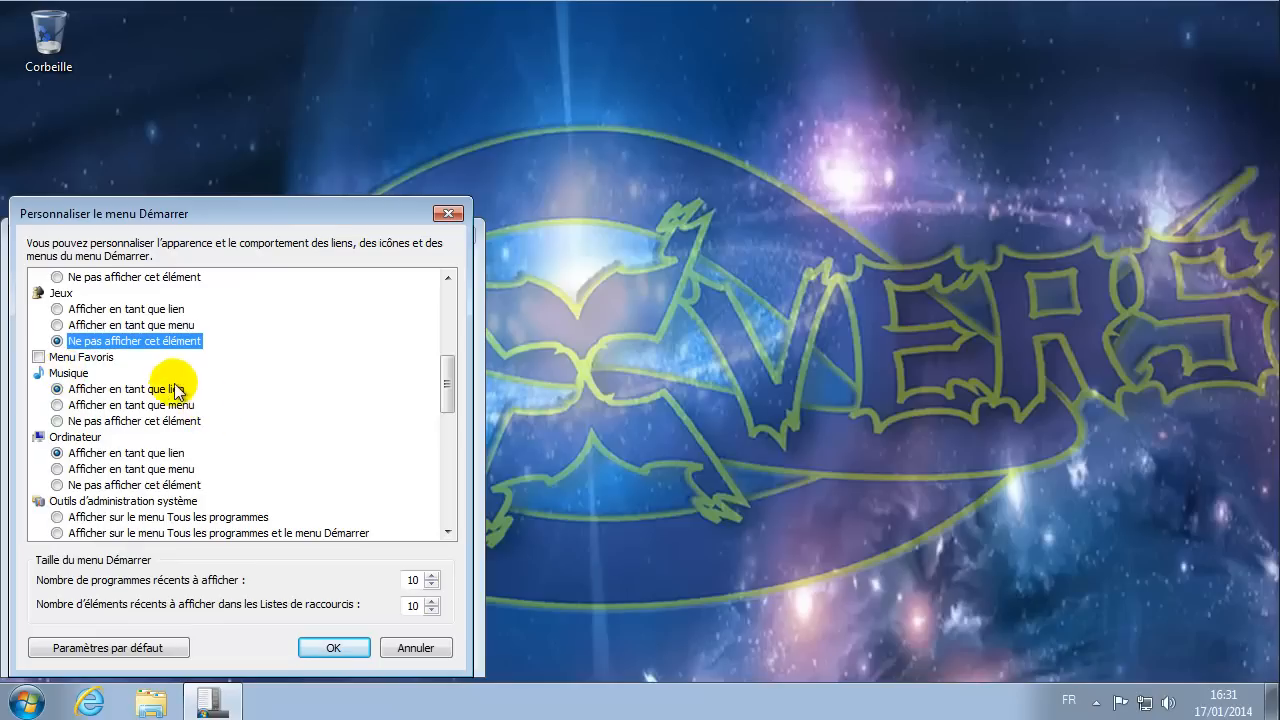
scroll(145, 480, "down", 1)
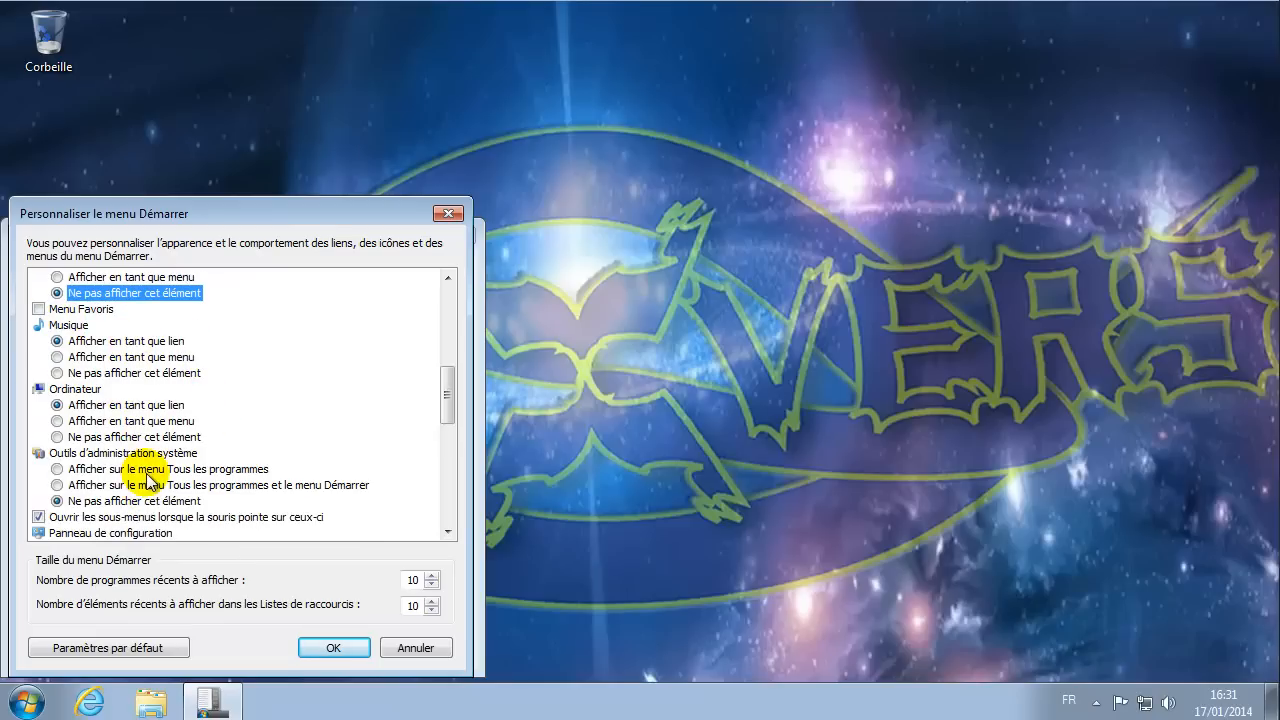
scroll(148, 488, "down", 1)
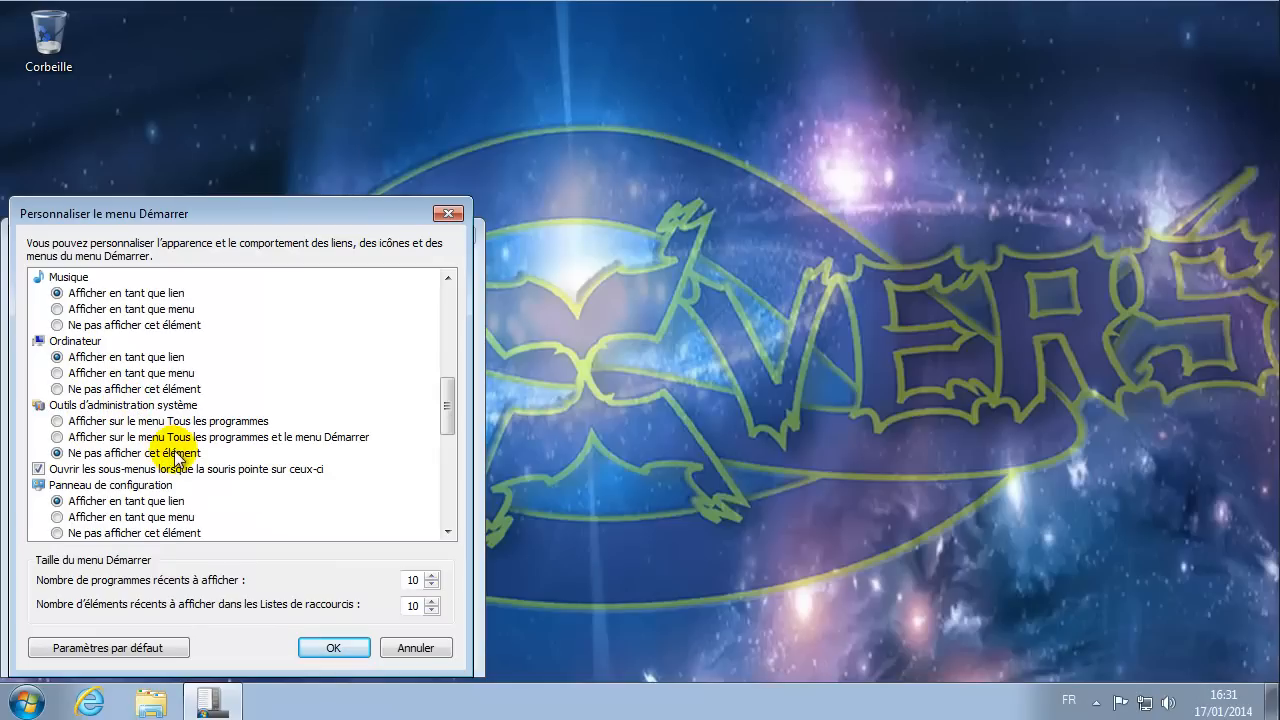
scroll(156, 444, "down", 1)
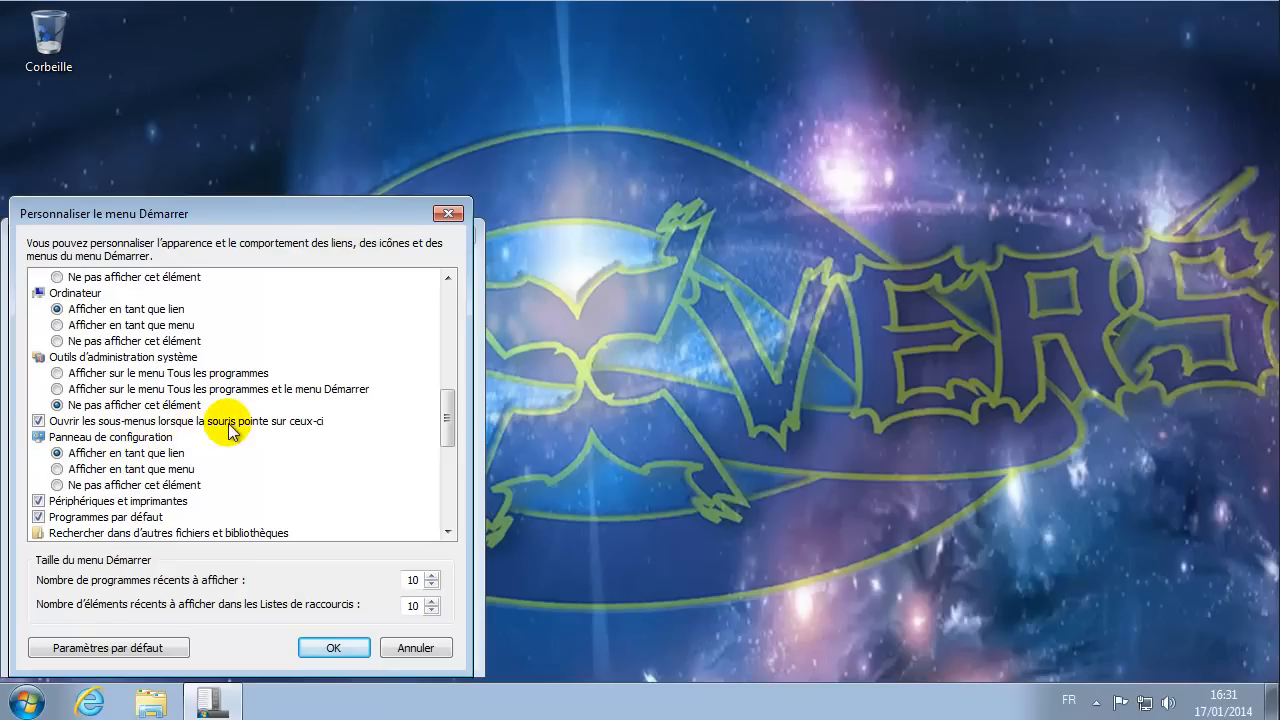
scroll(228, 430, "down", 1)
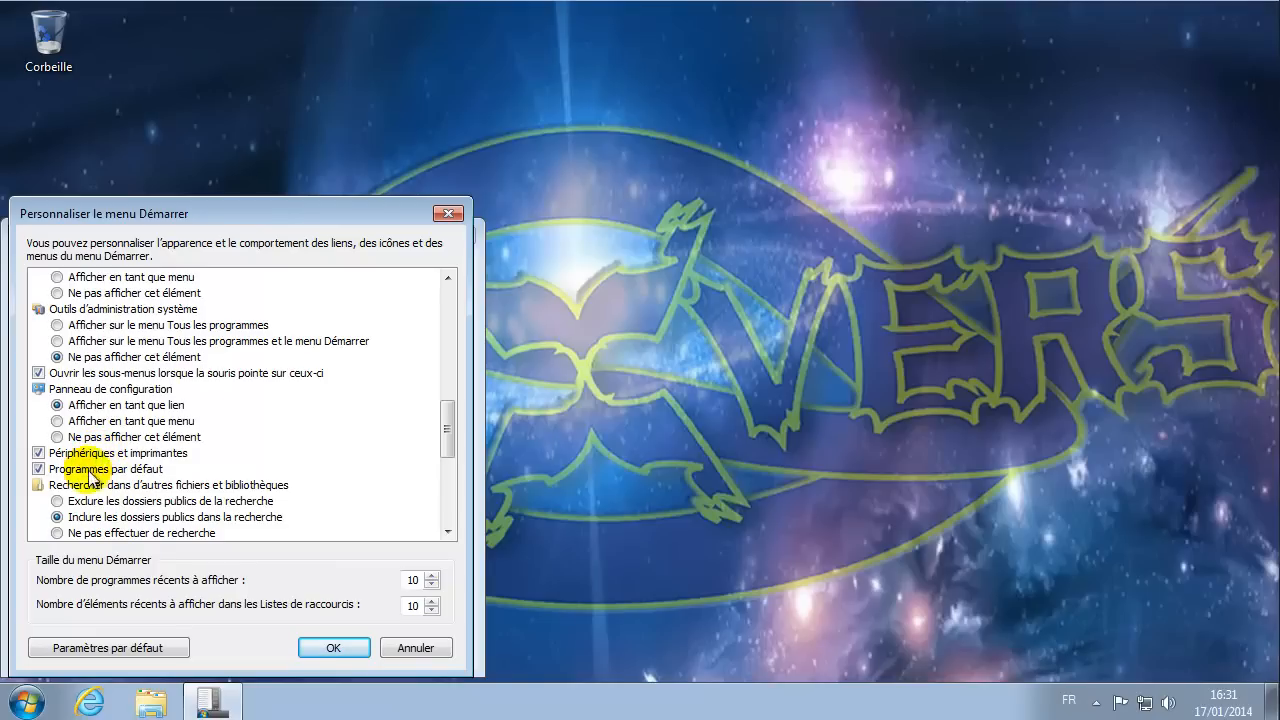
left_click(60, 470)
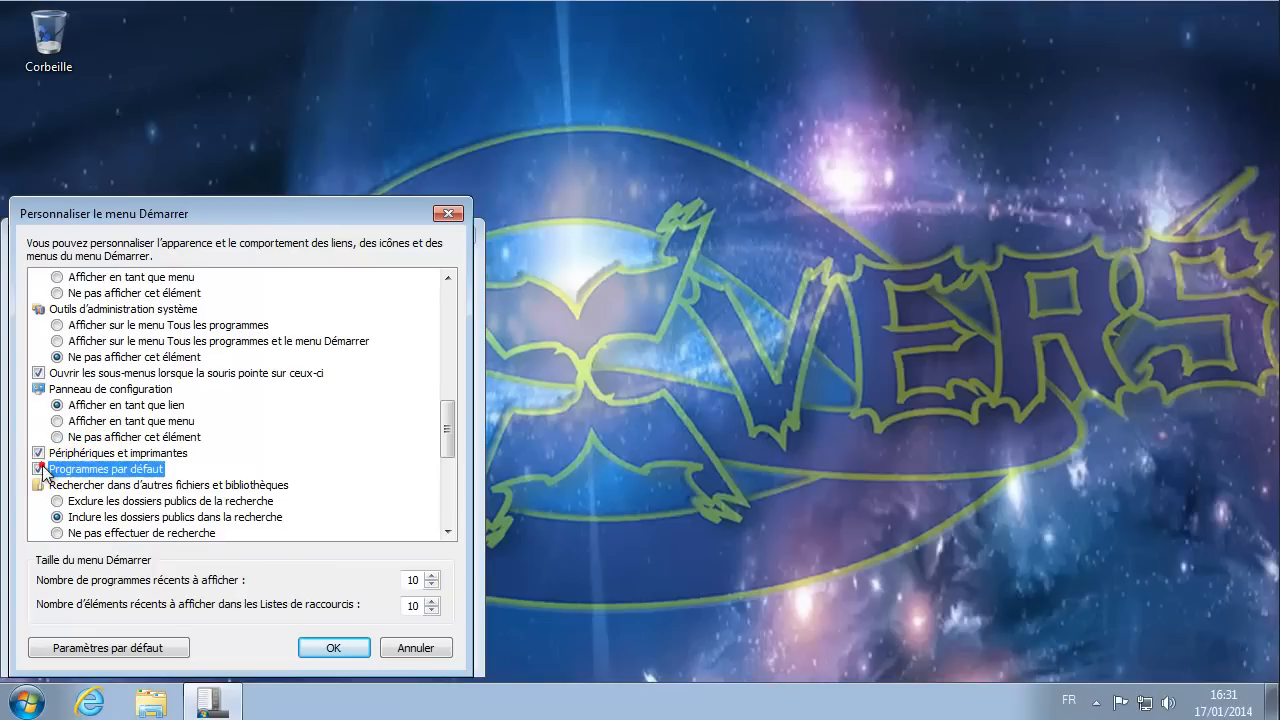
- Enable Réseau in the Start menu and set Téléchargements to Afficher en tant que lien
scroll(170, 478, "down", 1)
scroll(170, 478, "down", 1)
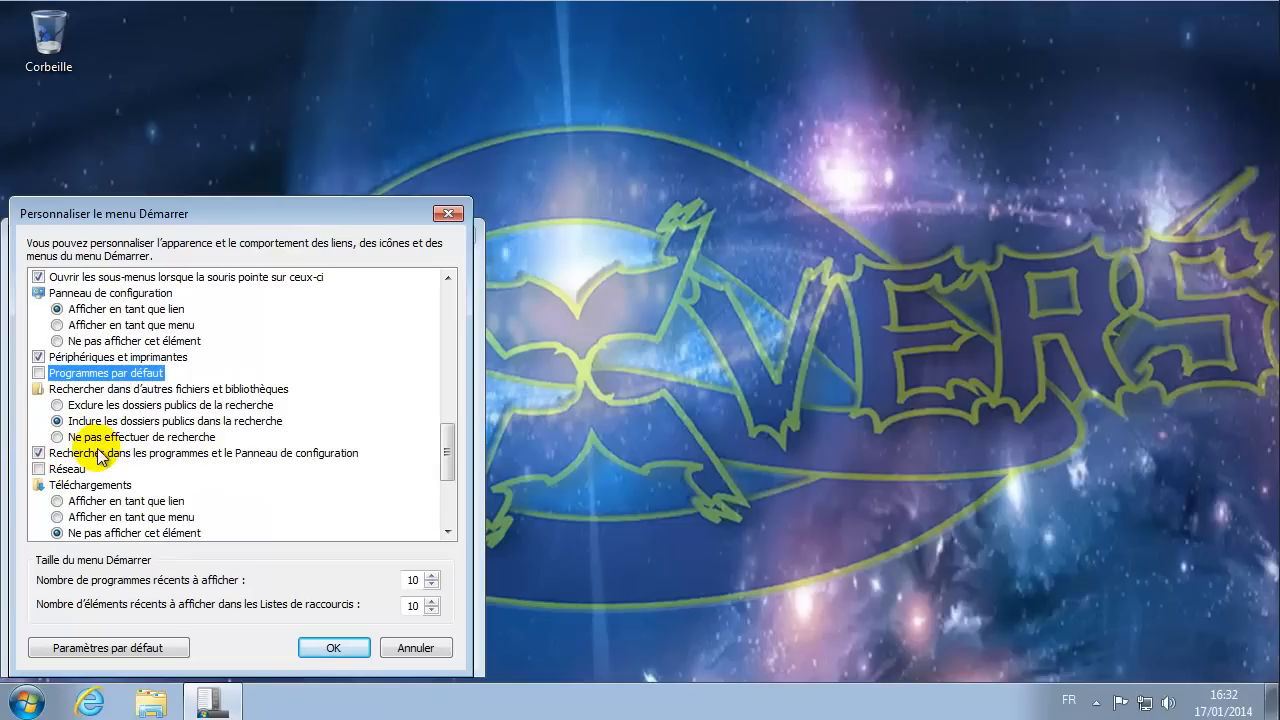
left_click(39, 470)
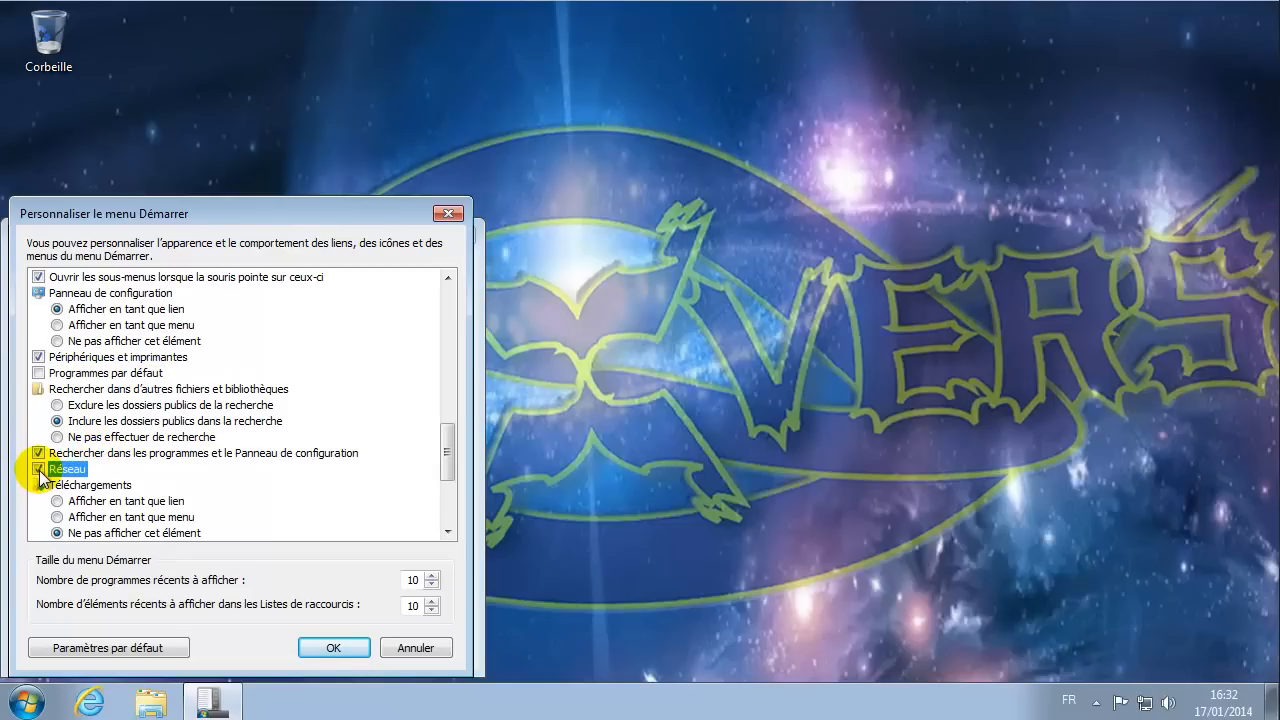
left_click(95, 502)
- Set the Vidéos item of the Start menu to Afficher en tant que lien
scroll(245, 487, "down", 2)
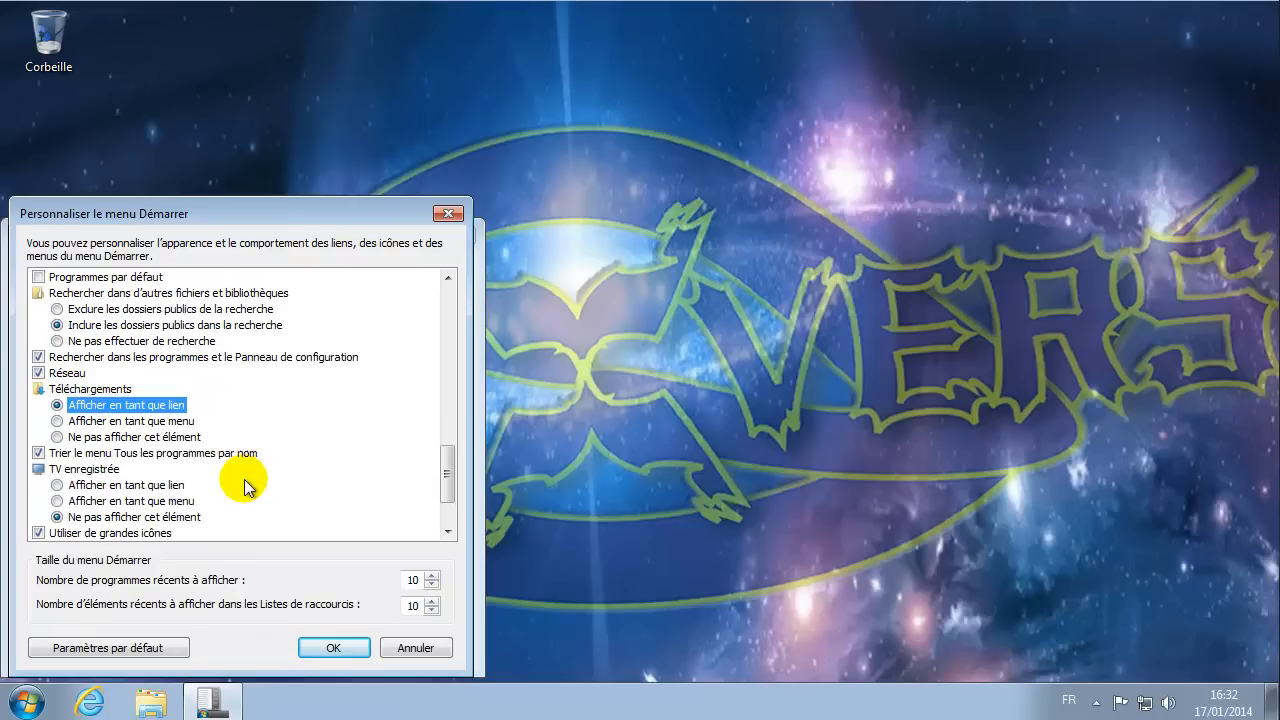
scroll(240, 465, "down", 1)
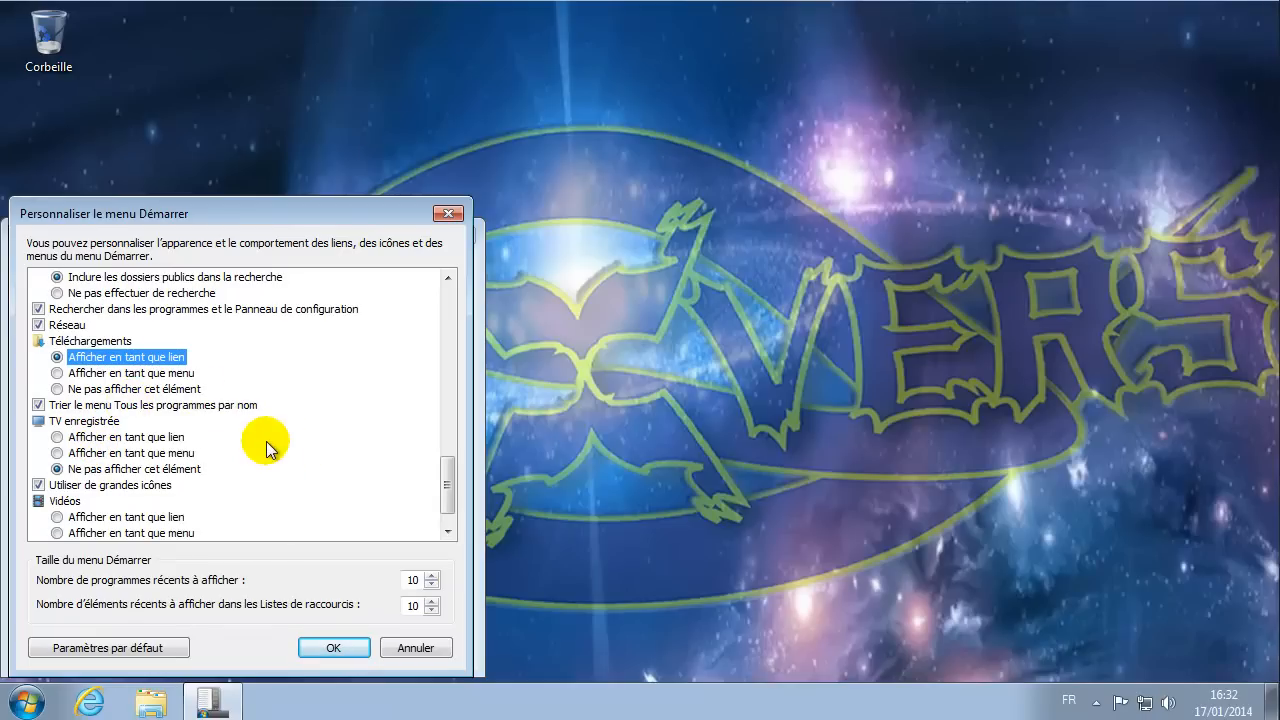
scroll(266, 449, "down", 1)
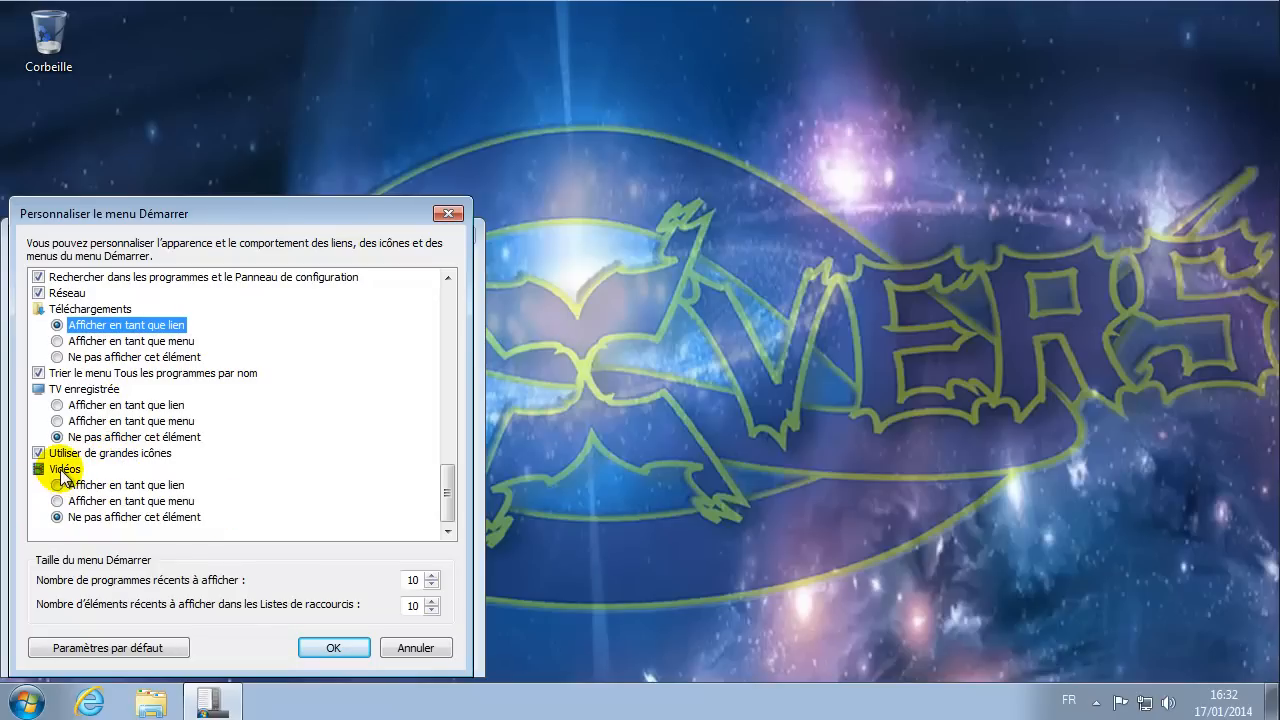
left_click(90, 486)
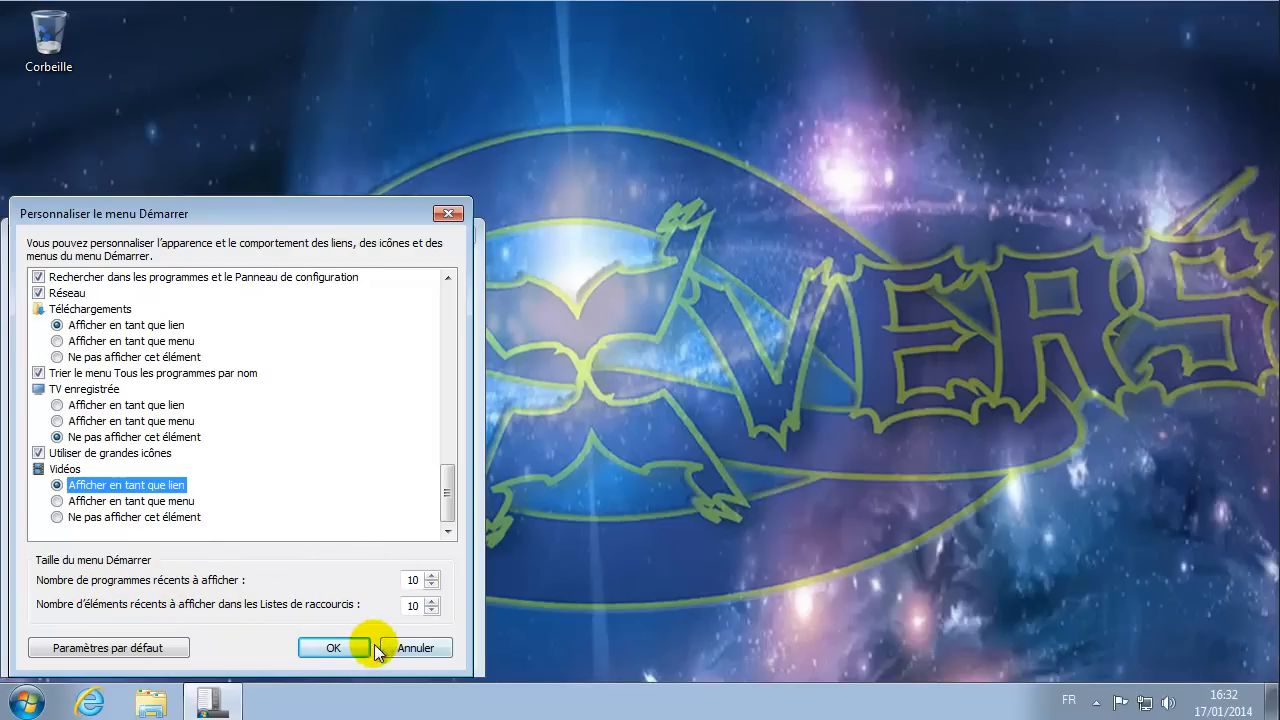
- Confirm the Start menu customization and close the taskbar and Start menu properties
left_click(334, 649)
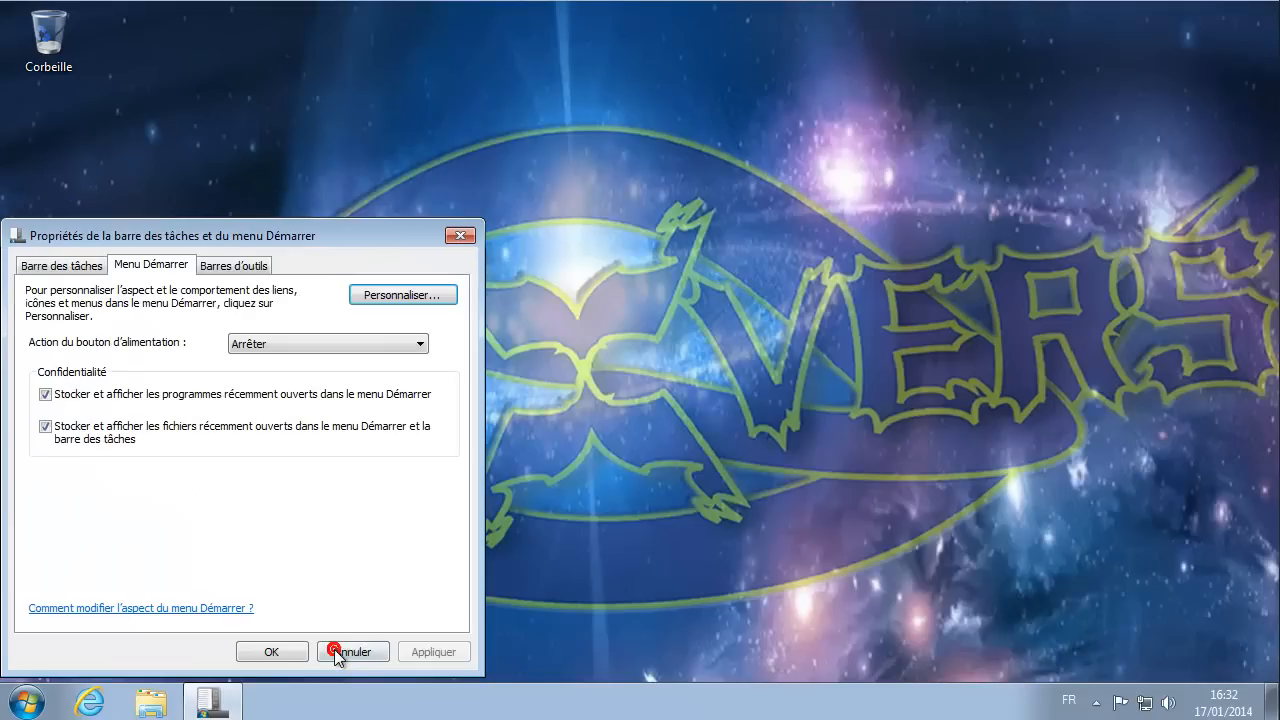
left_click(420, 651)
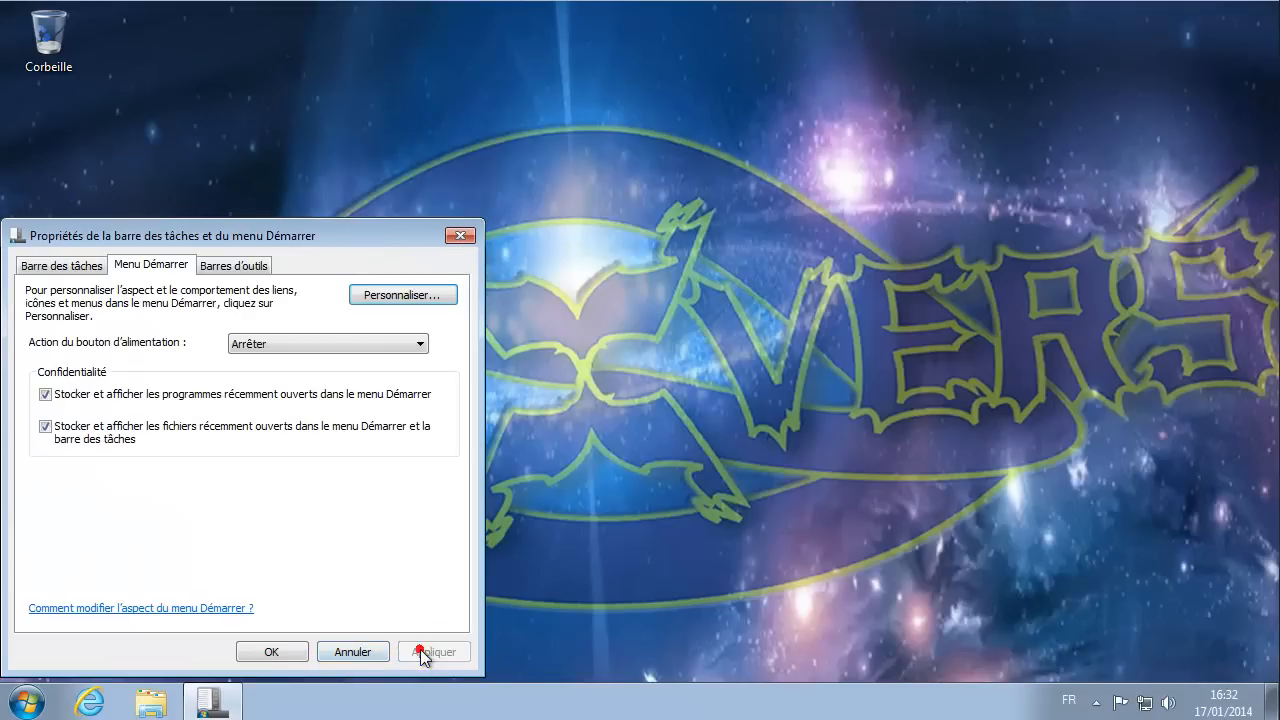
left_click(270, 651)
- Review the program folders under Tous les programmes in the Start menu, and return to its main view
left_click(26, 702)
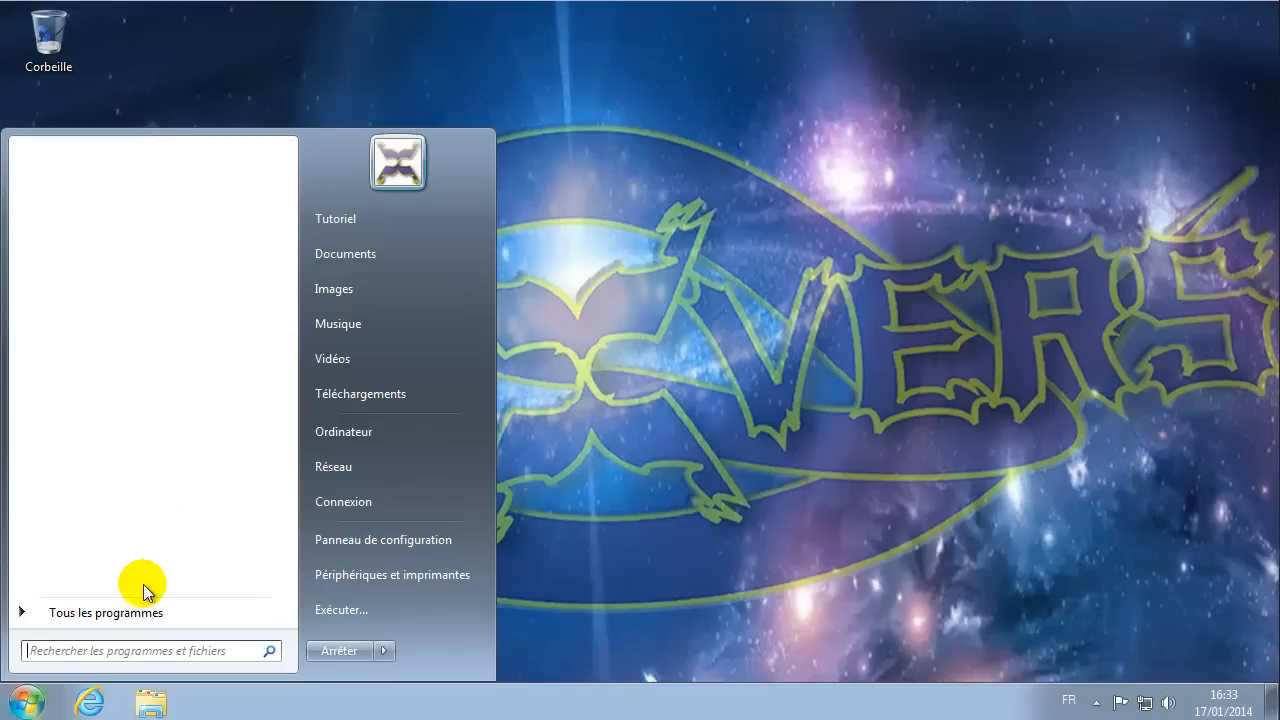
left_click(134, 614)
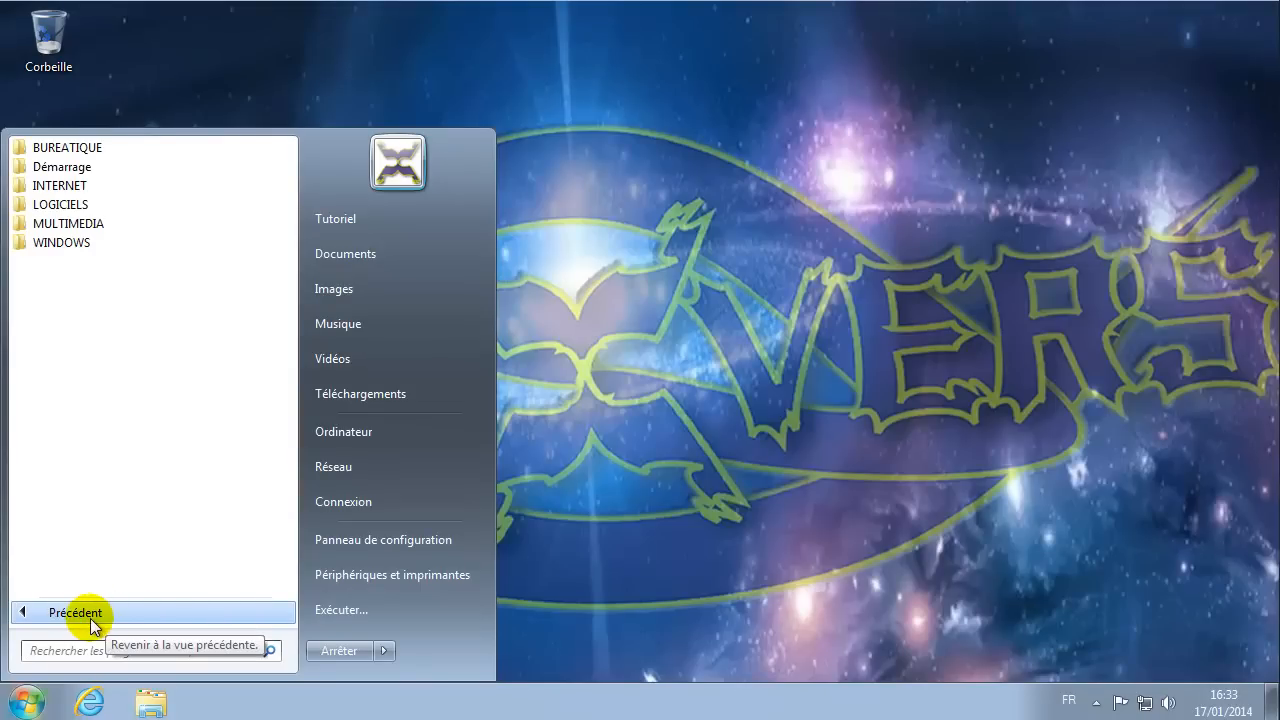
left_click(90, 619)
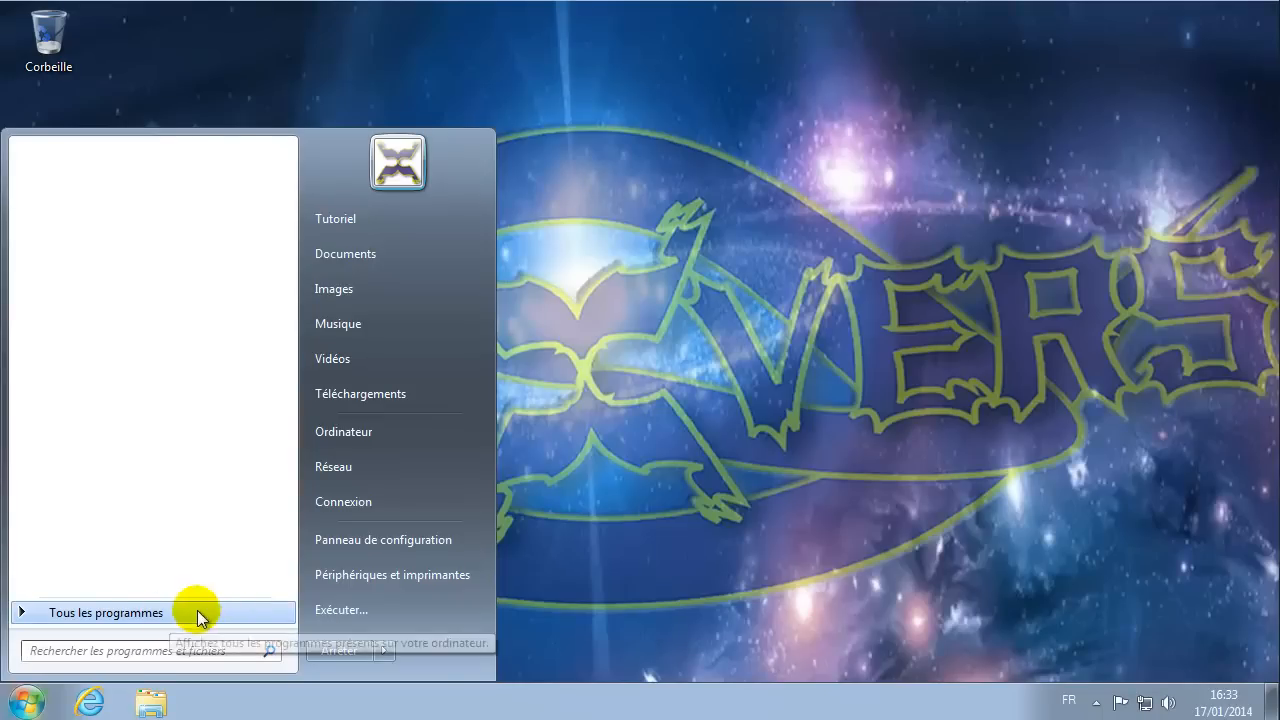
- Open the current user's Menu Démarrer folder and compare its full path with the account folder shown in the Start menu
right_click(126, 612)
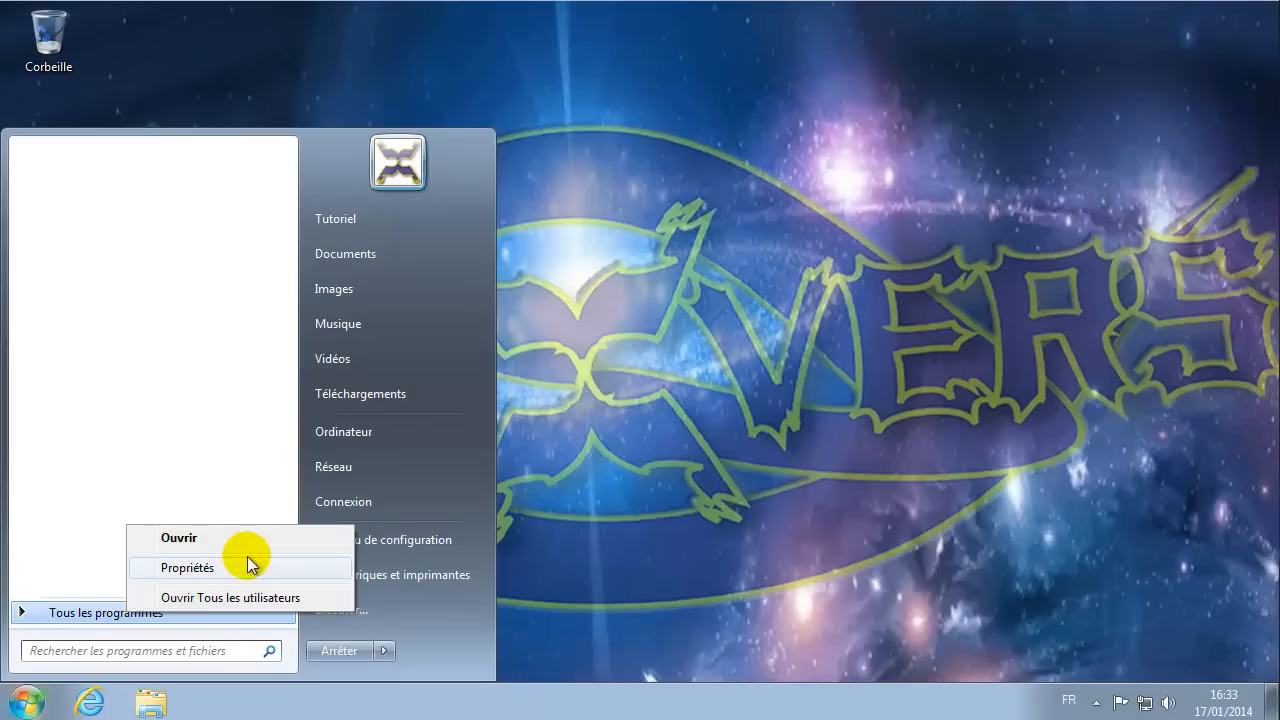
left_click(180, 538)
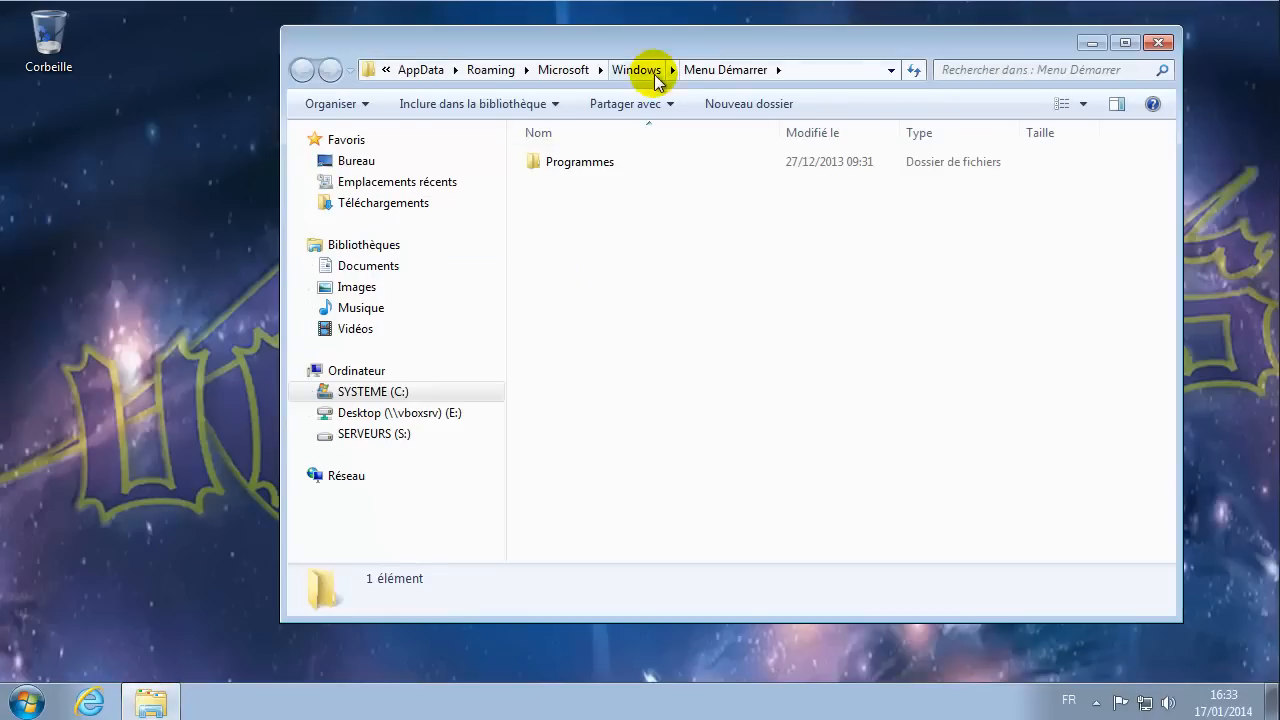
left_click(834, 73)
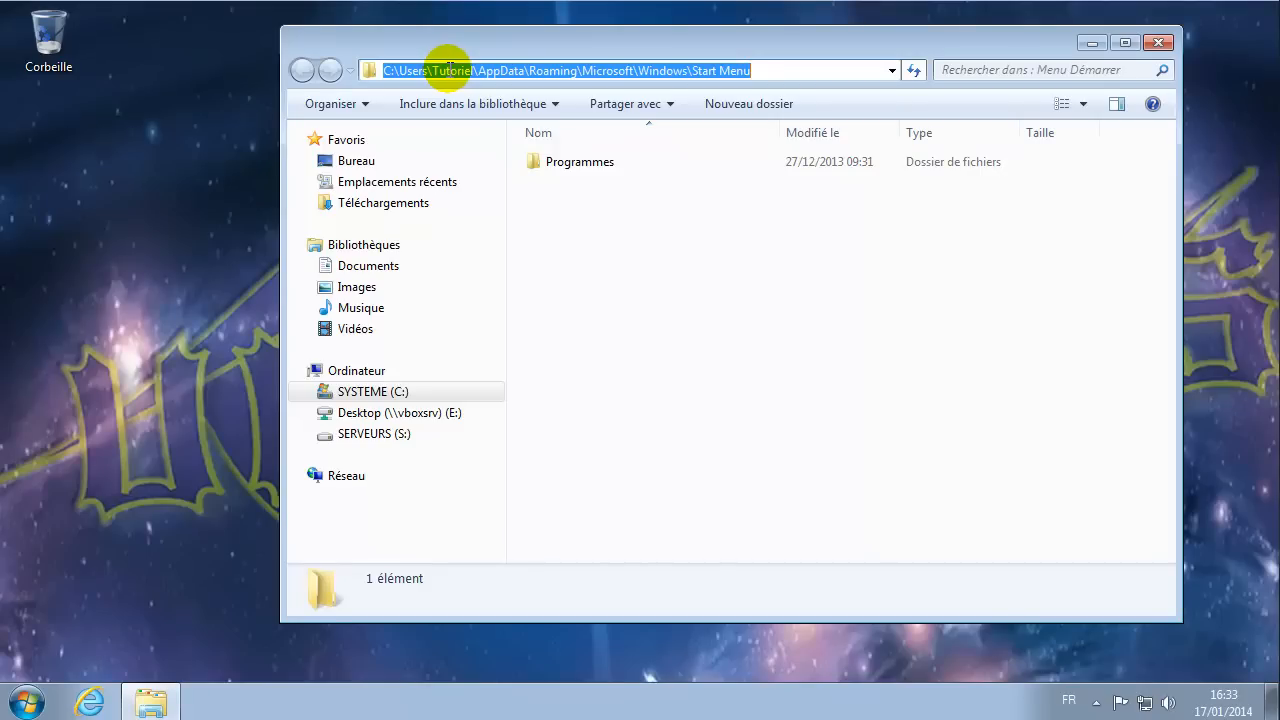
left_click(27, 702)
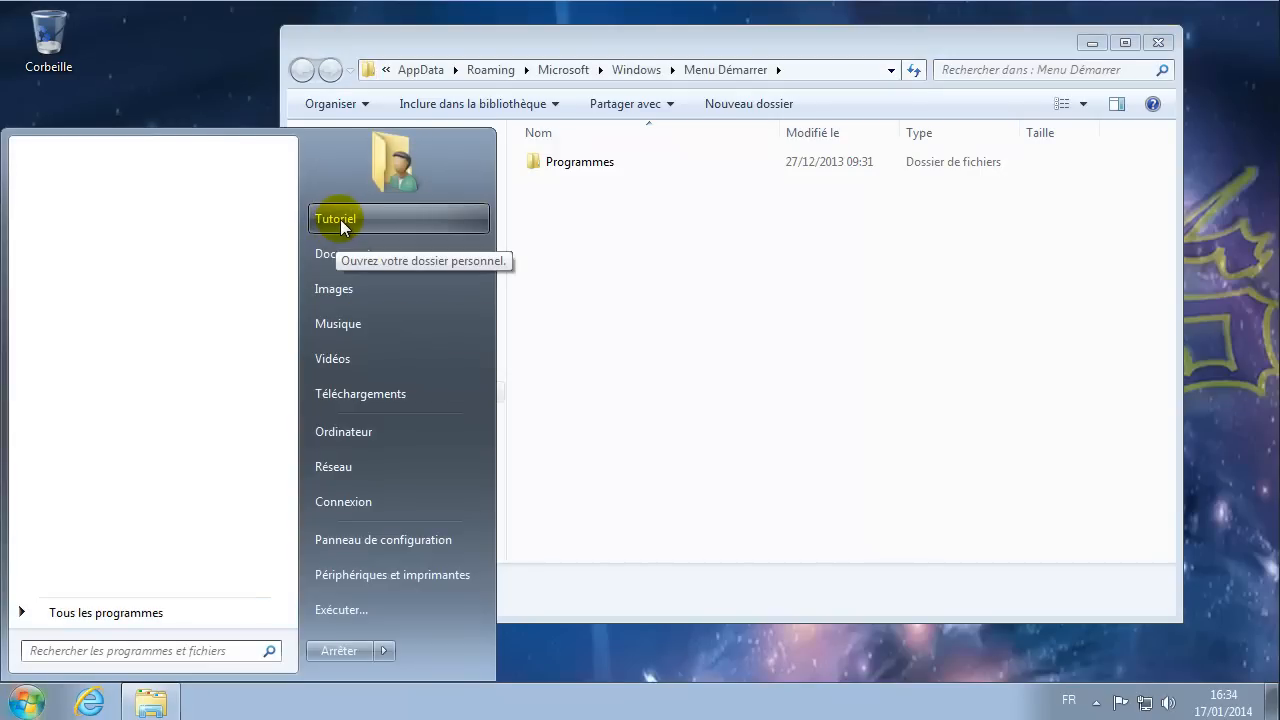
left_click(695, 266)
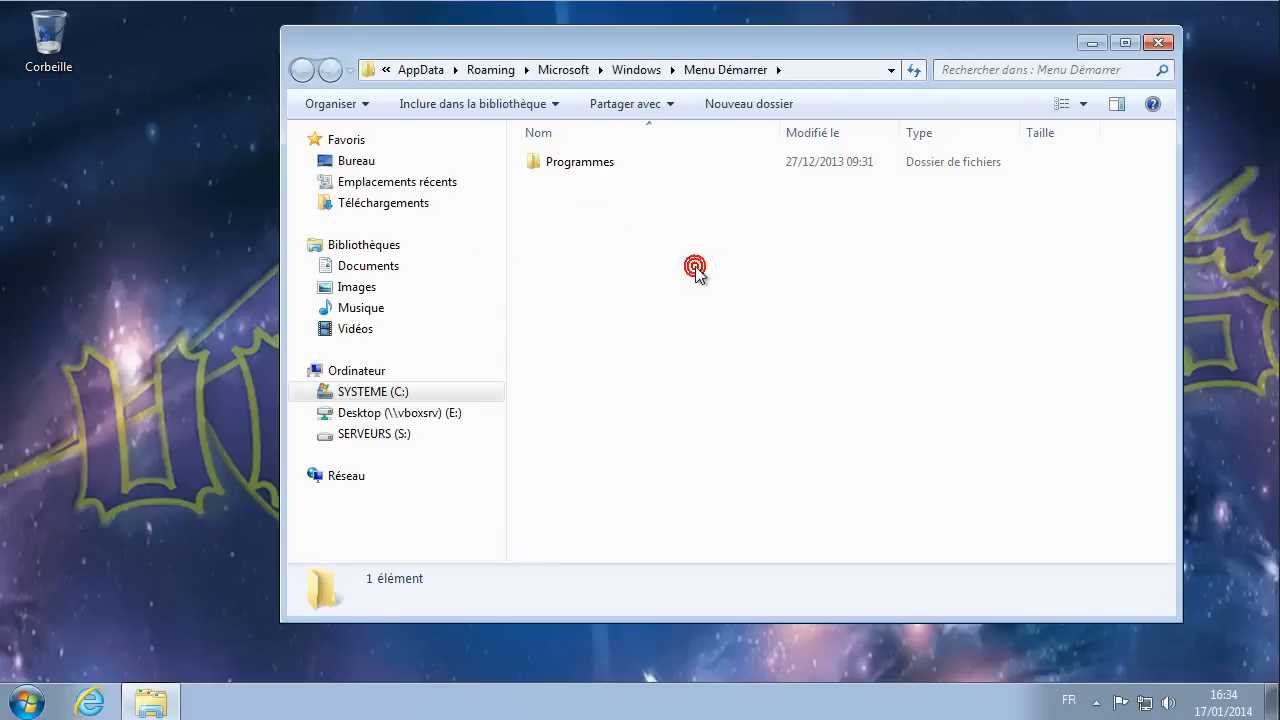
left_click(806, 71)
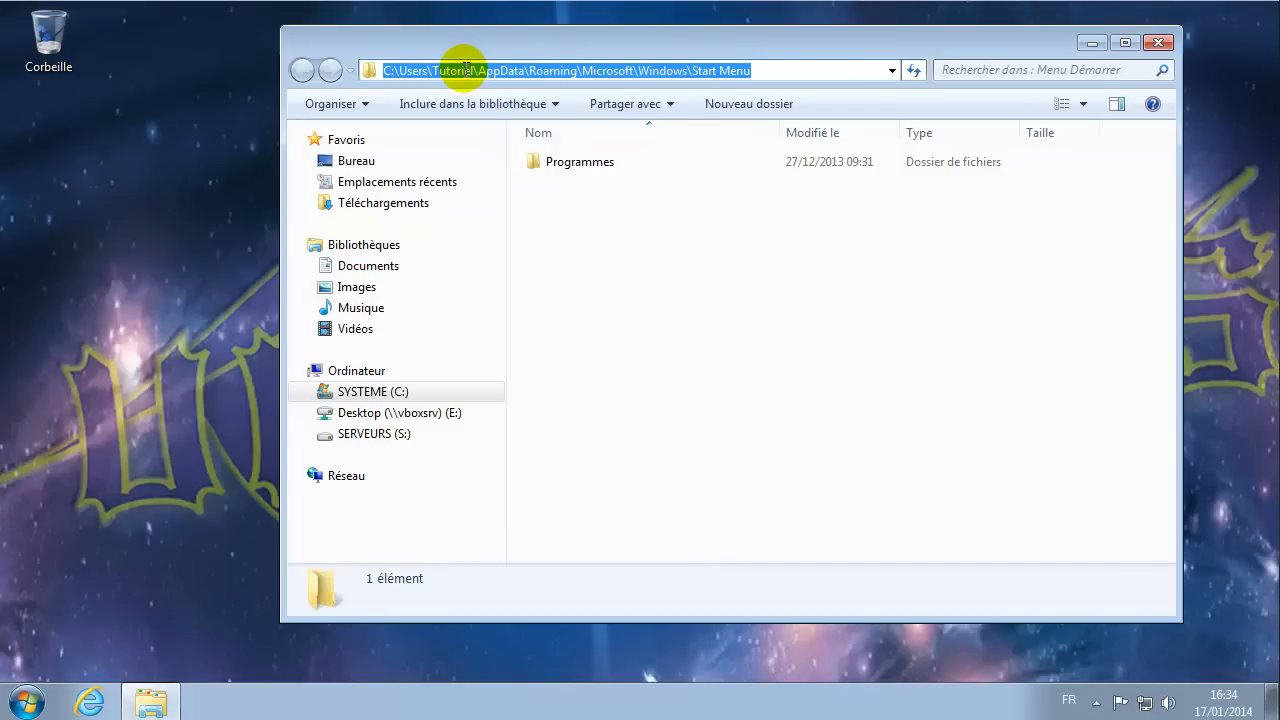
- Open the Tutoriel personal folder from the Start menu and display the menu bar in its window
left_click(28, 705)
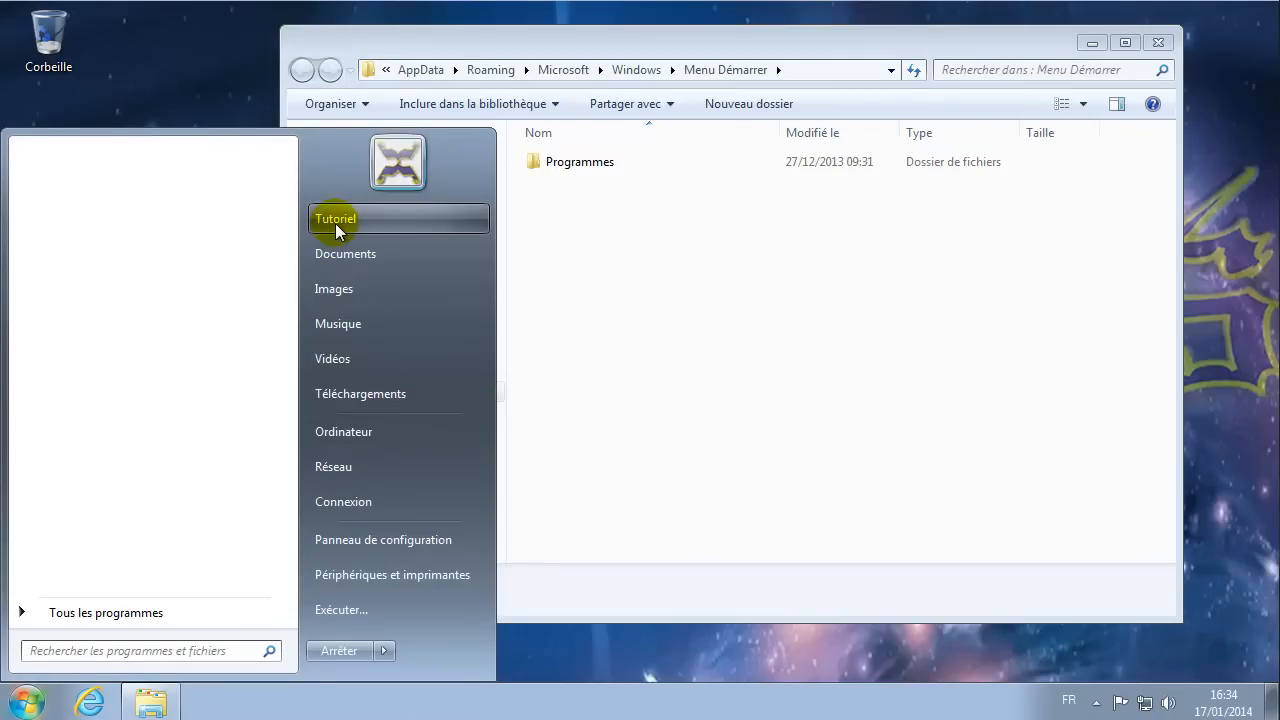
left_click(369, 228)
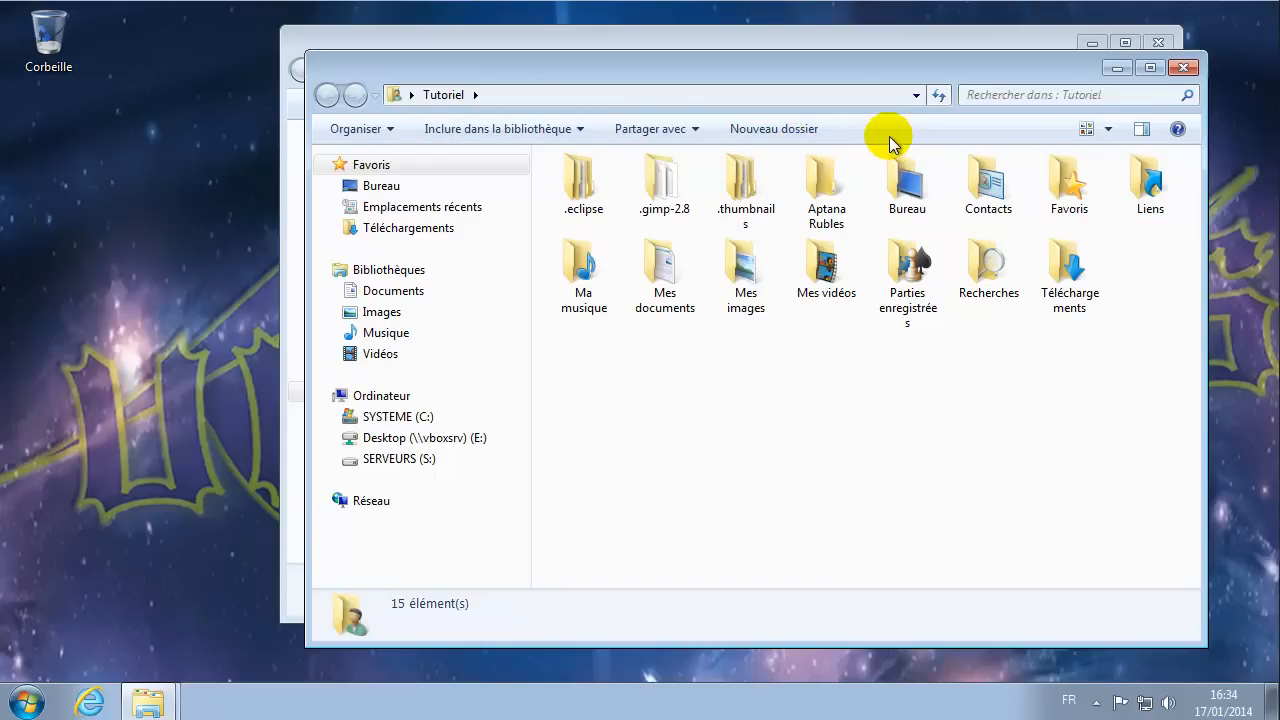
left_click(389, 134)
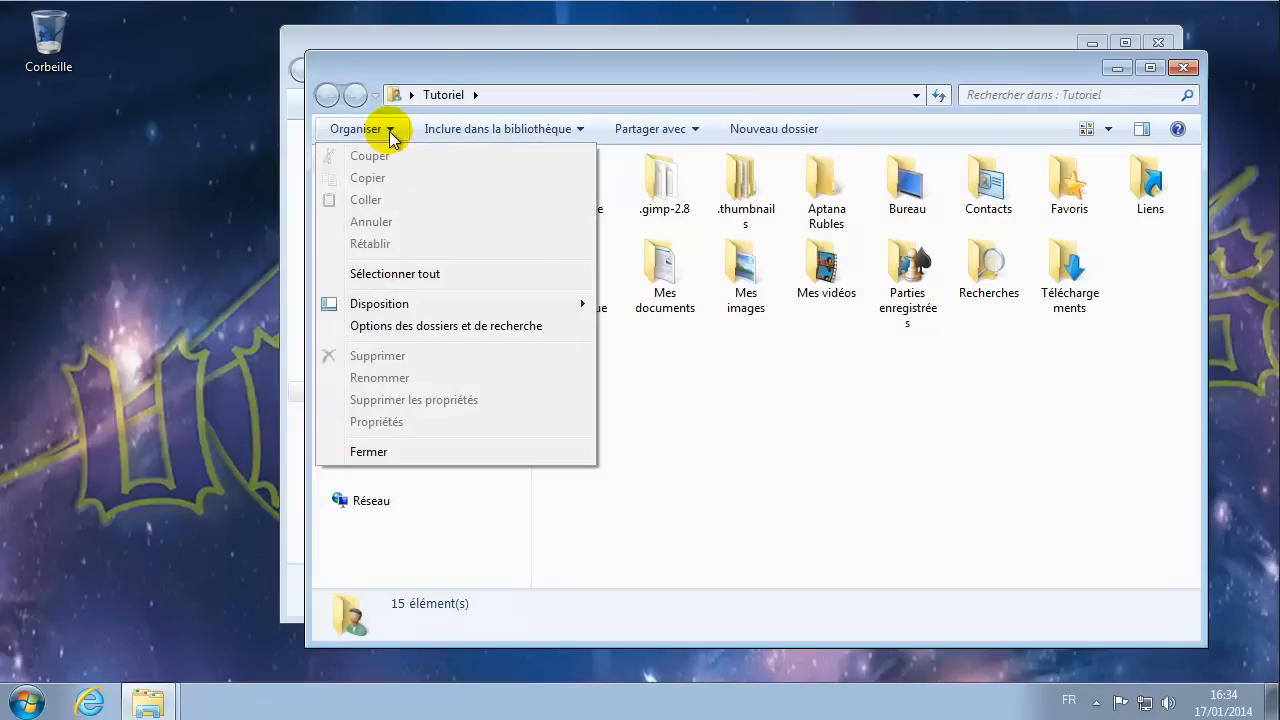
mouse_move(480, 300)
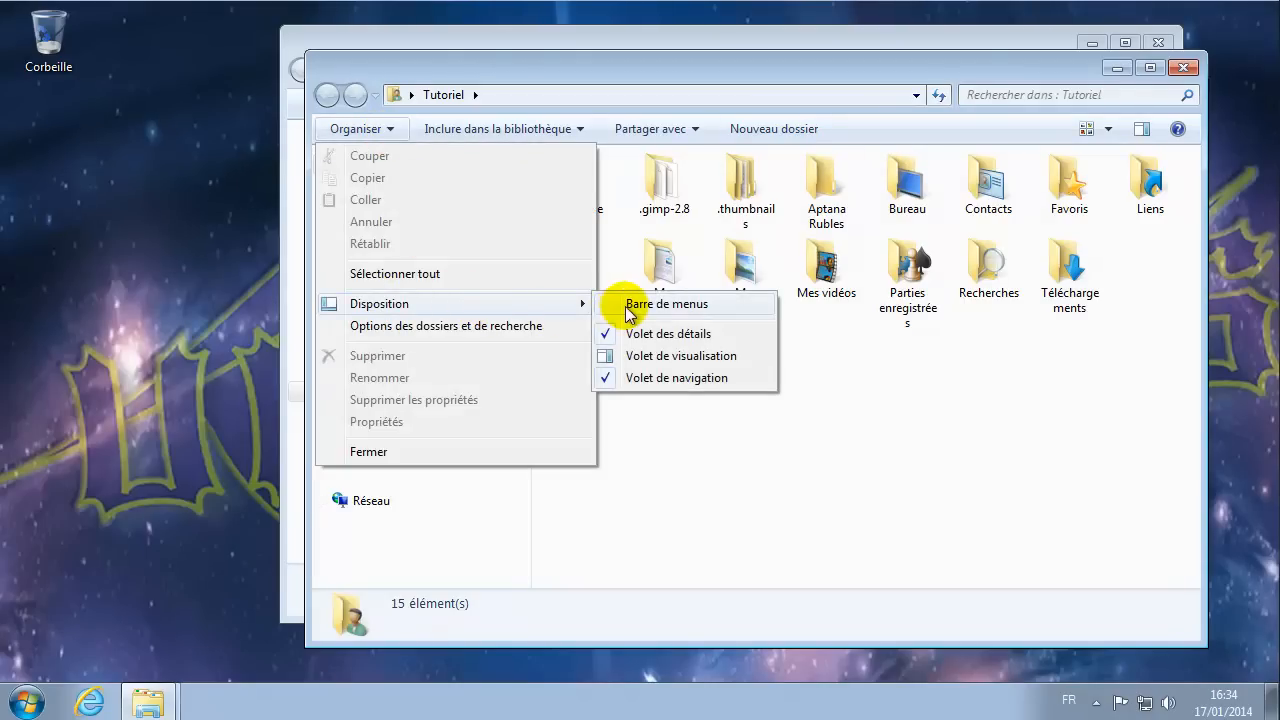
left_click(611, 310)
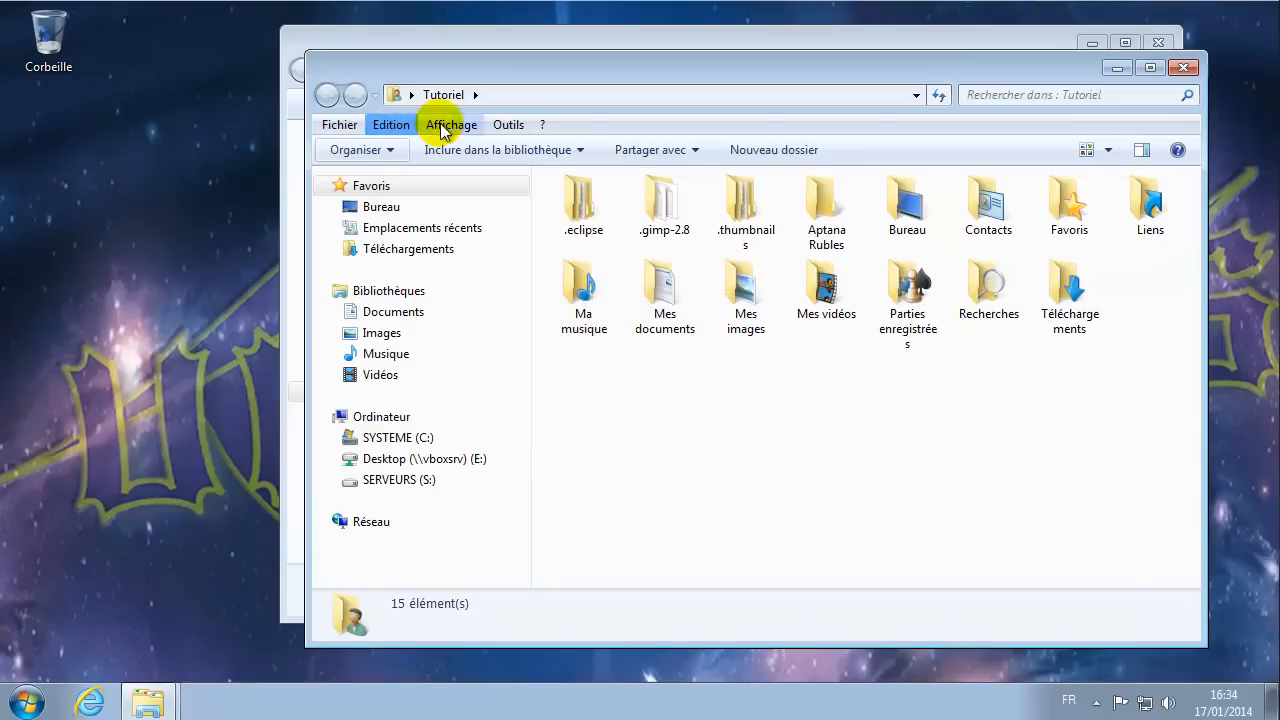
- Set the folder options to Afficher les fichiers, dossiers et lecteurs cachés, with the hiding of known file extensions off, and apply them
left_click(508, 125)
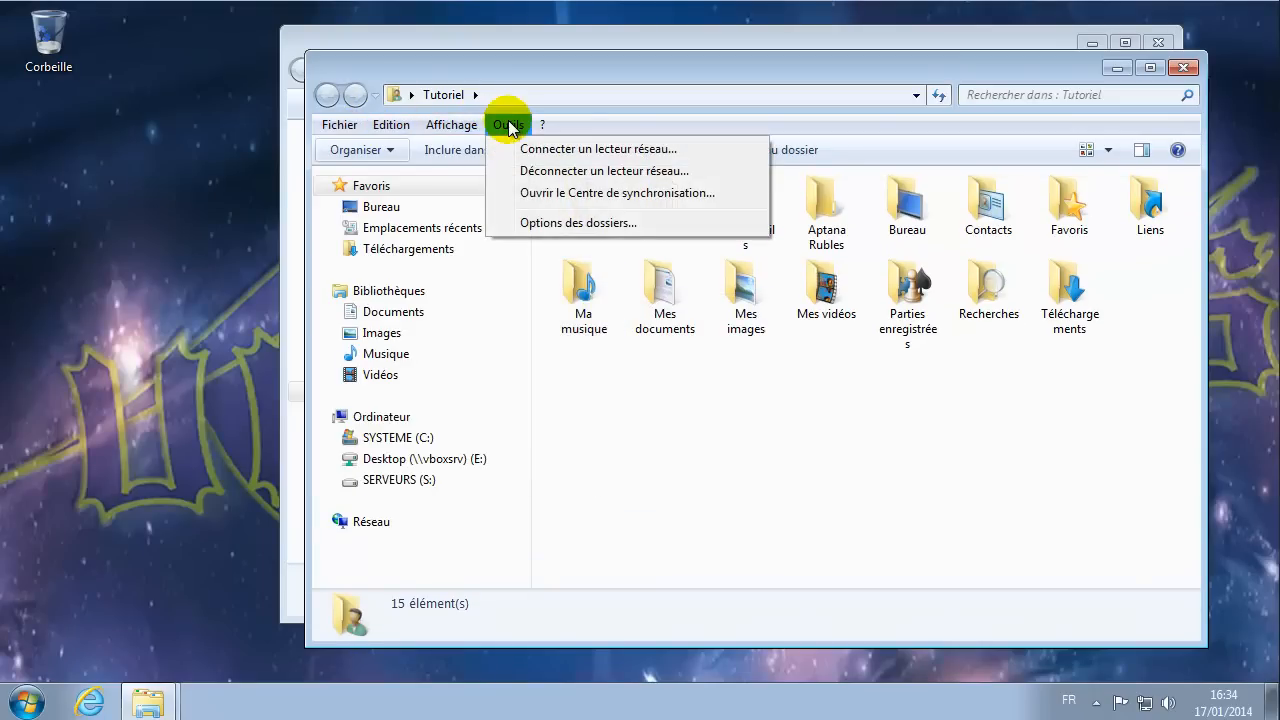
left_click(603, 223)
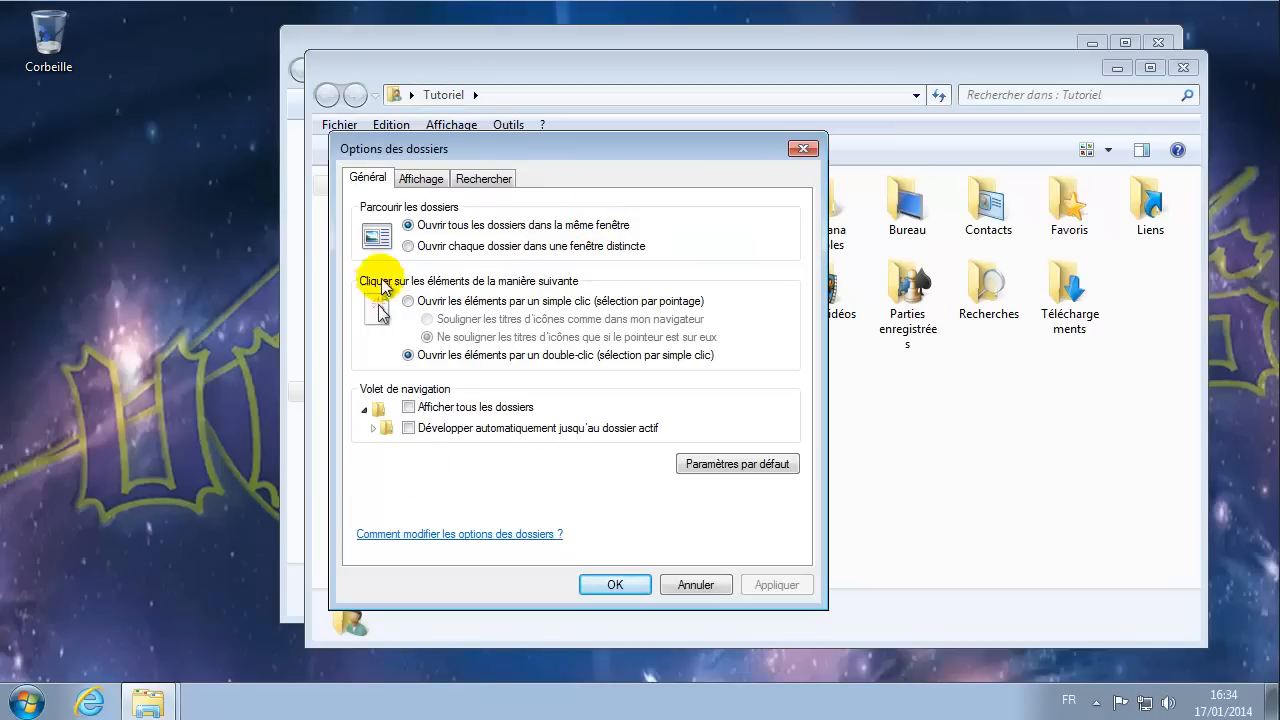
left_click(419, 179)
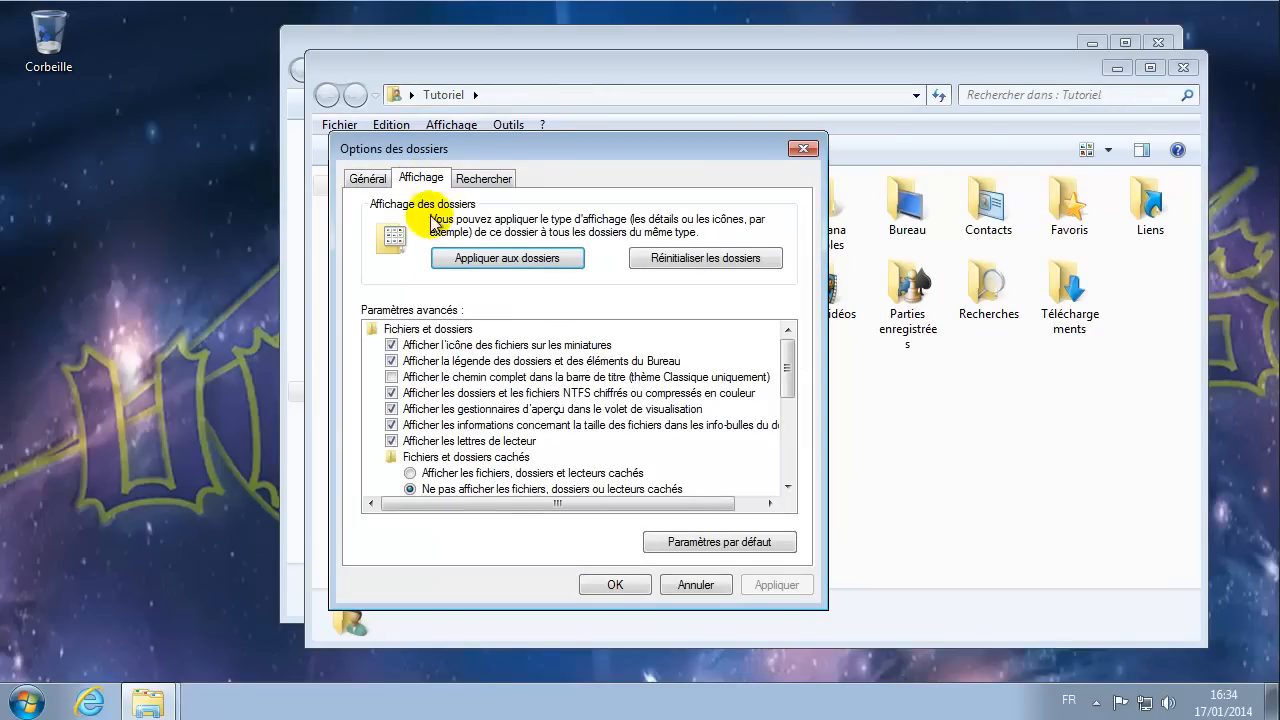
left_click(560, 473)
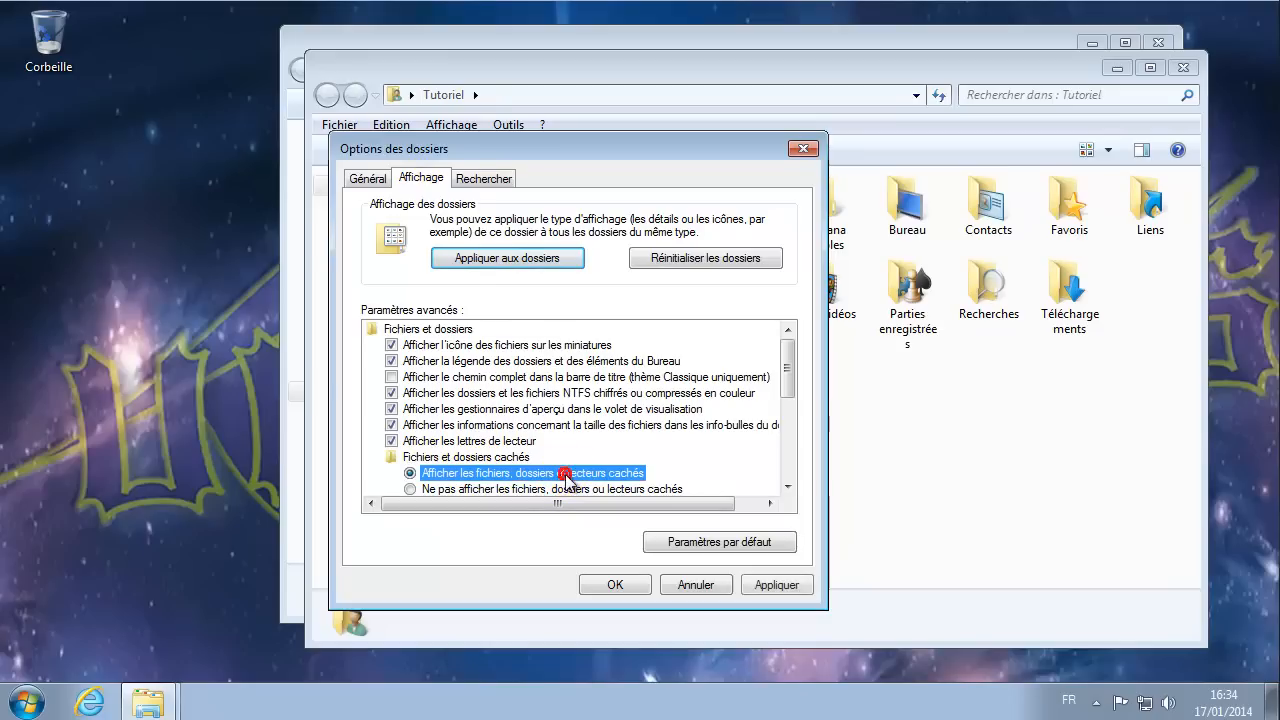
scroll(690, 435, "down", 2)
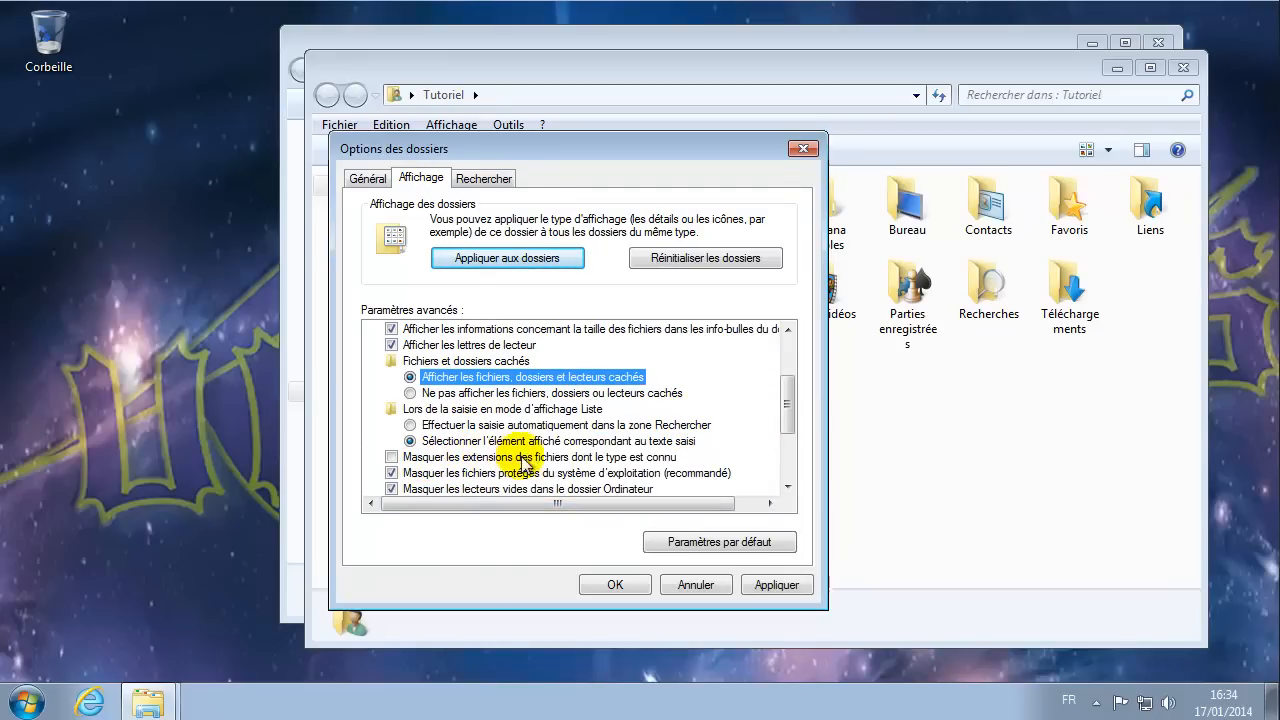
left_click(395, 459)
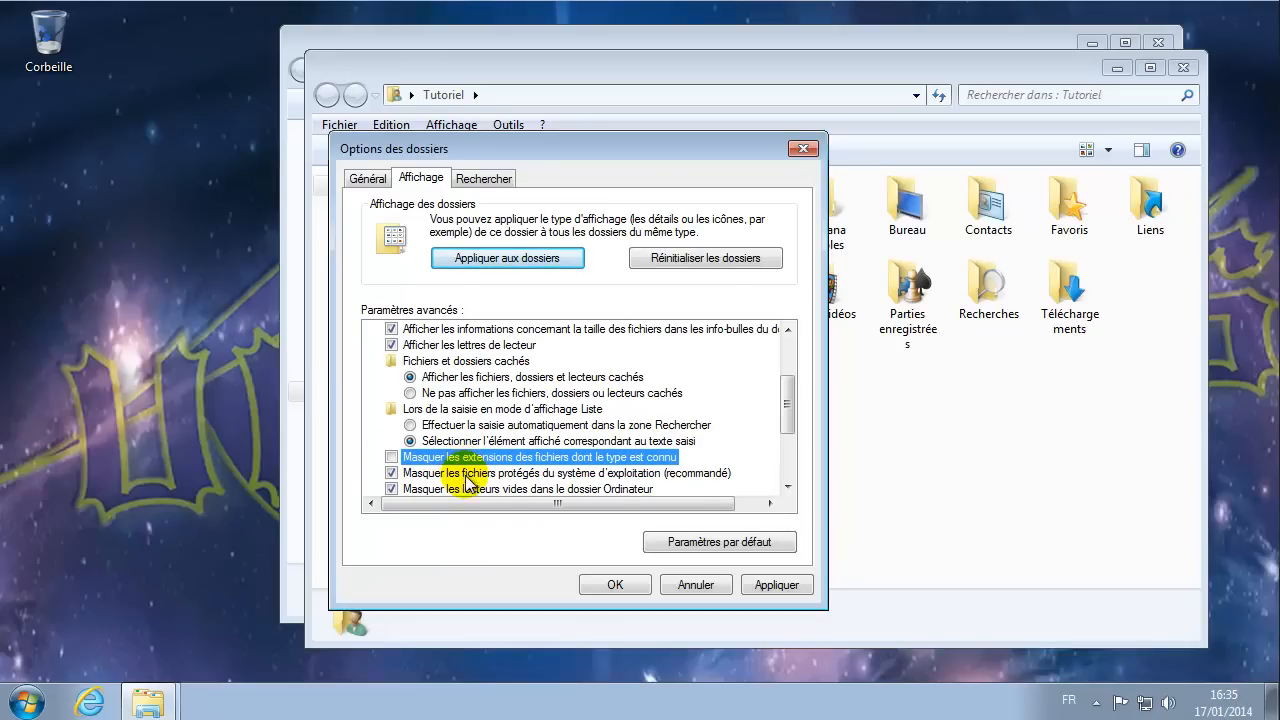
left_click(775, 585)
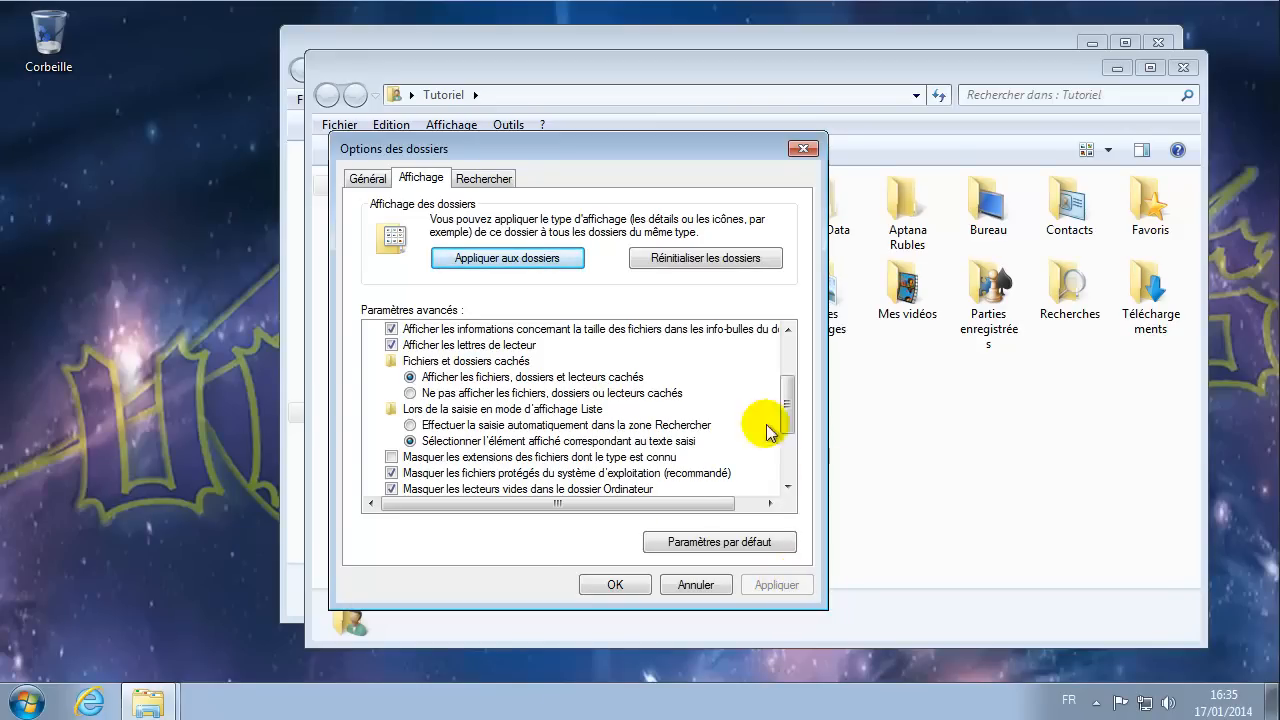
left_click(616, 584)
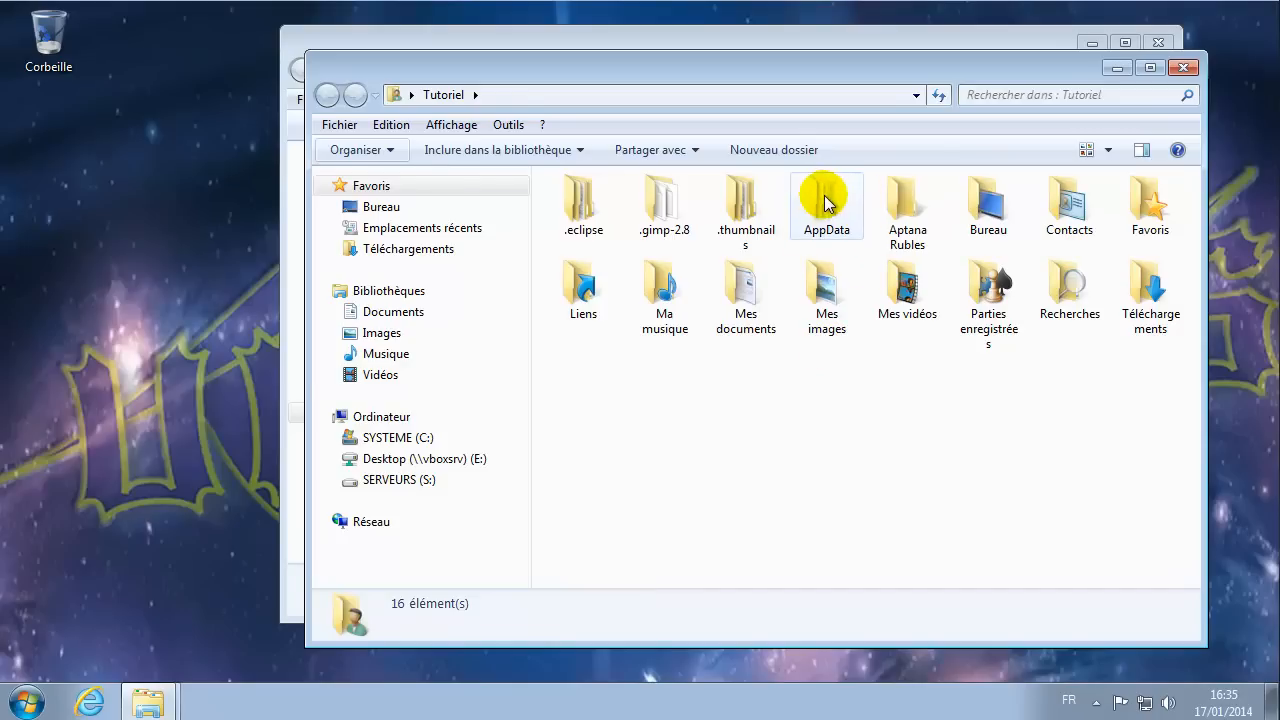
- Browse from SYSTEME (C:) through Utilisateurs, Tutoriel, AppData and Roaming to the Microsoft folder
mouse_move(826, 203)
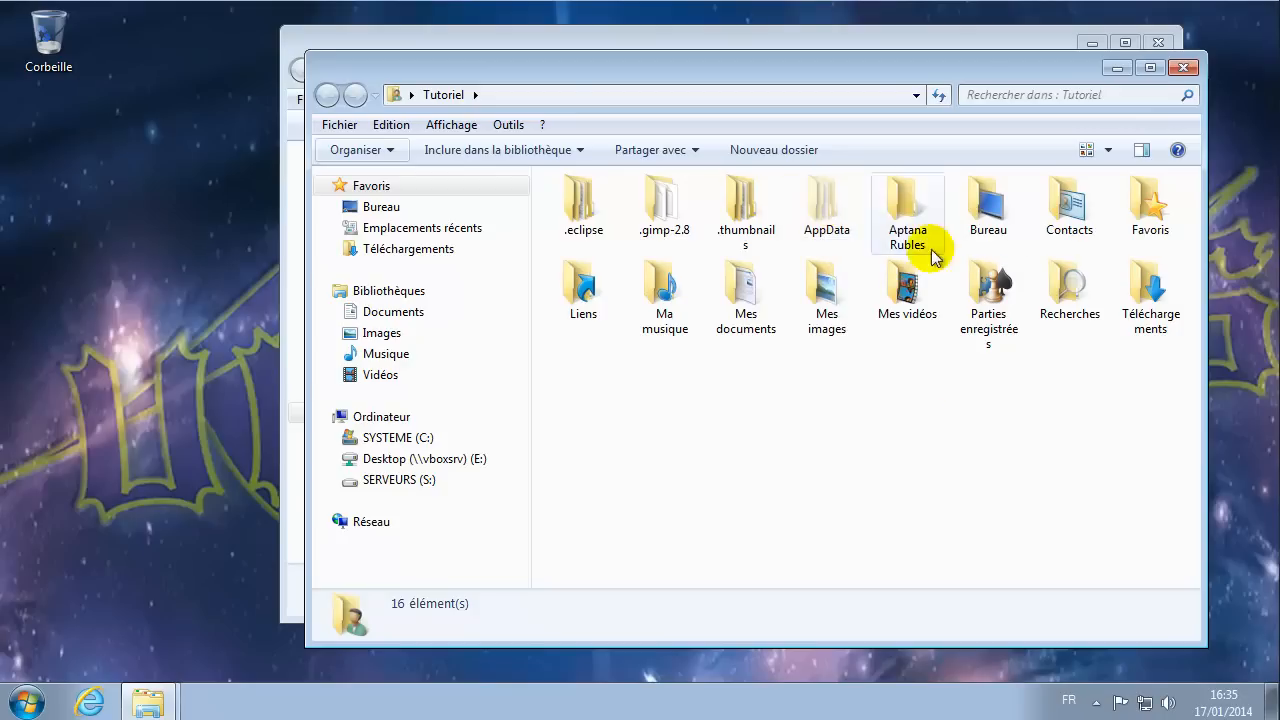
left_click(420, 440)
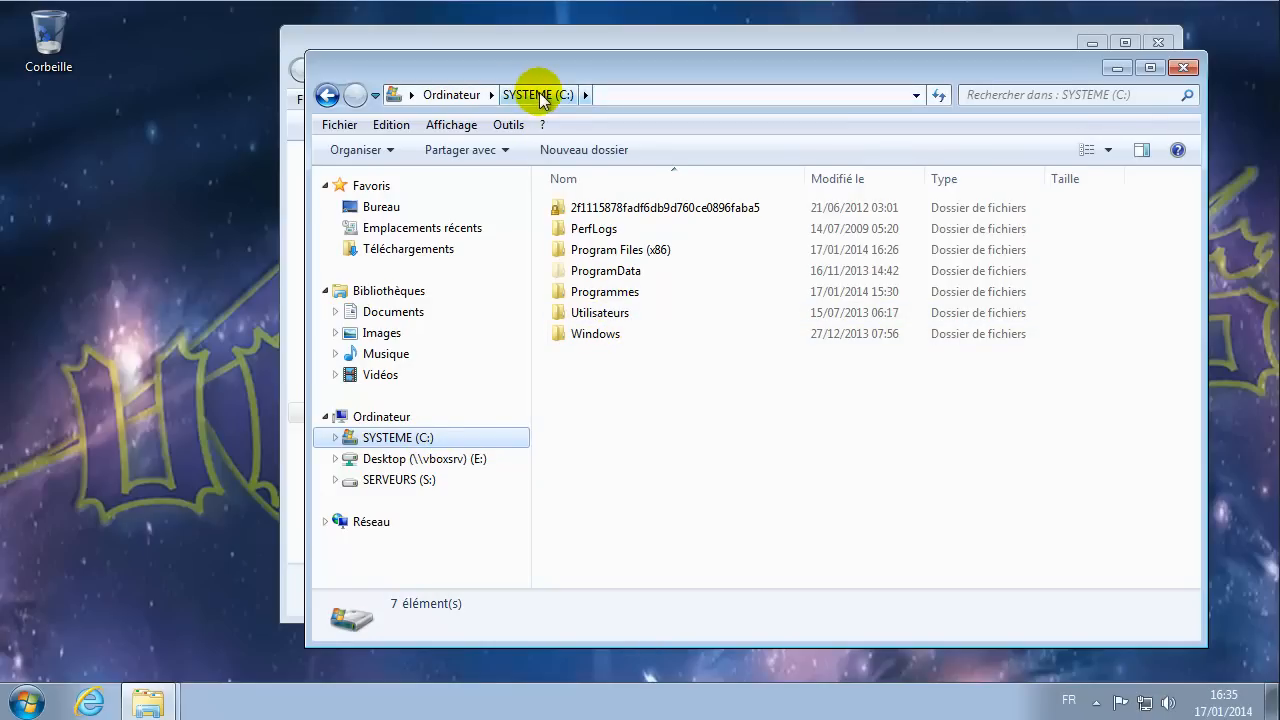
double_click(580, 313)
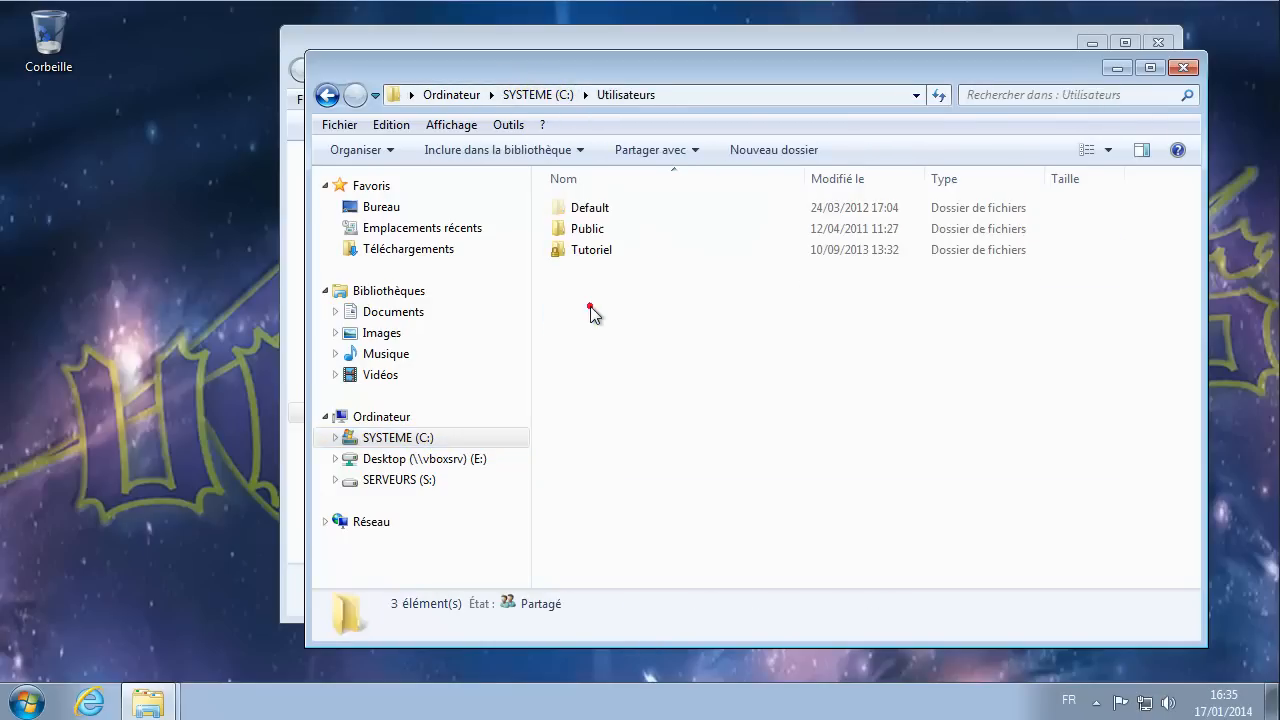
double_click(610, 254)
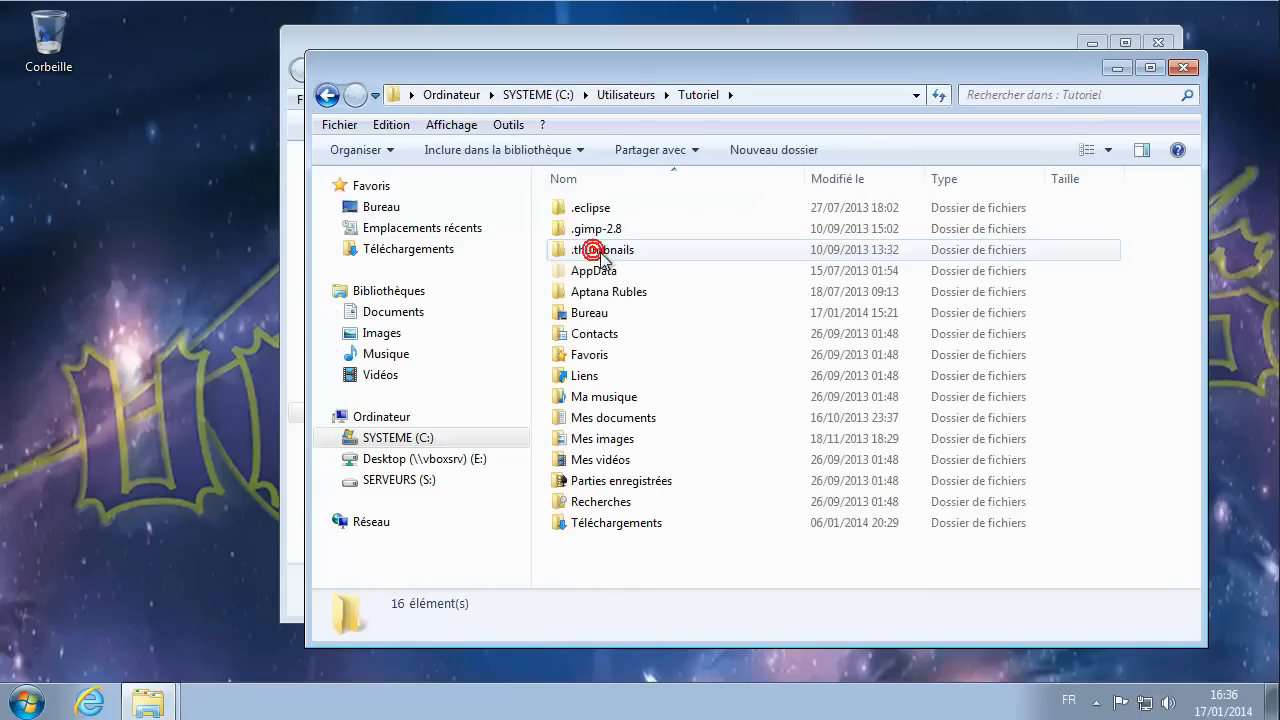
double_click(600, 271)
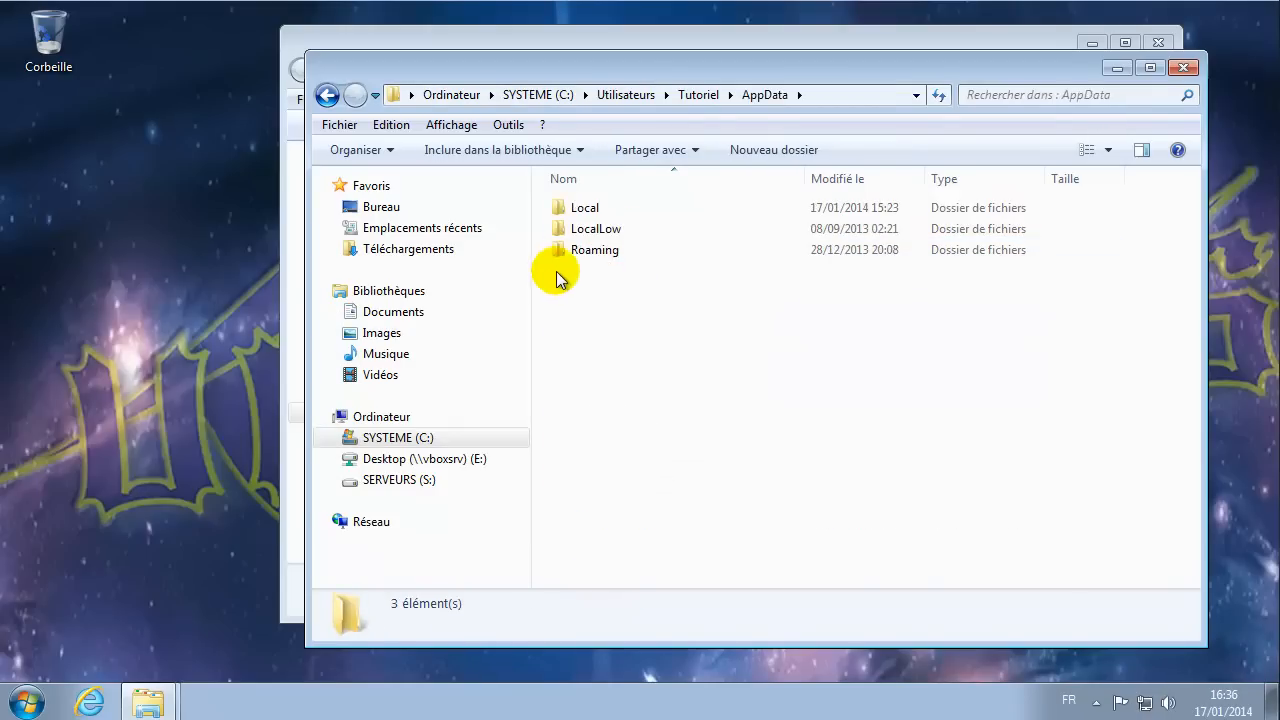
double_click(563, 255)
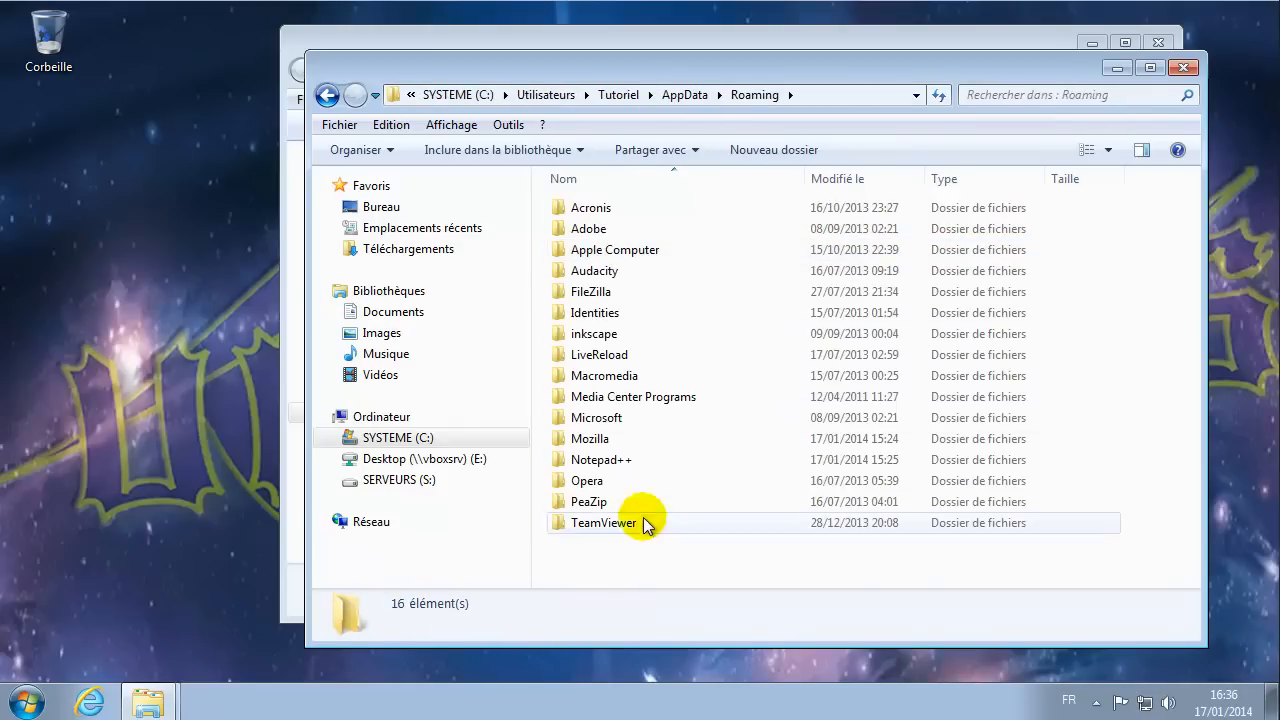
double_click(620, 417)
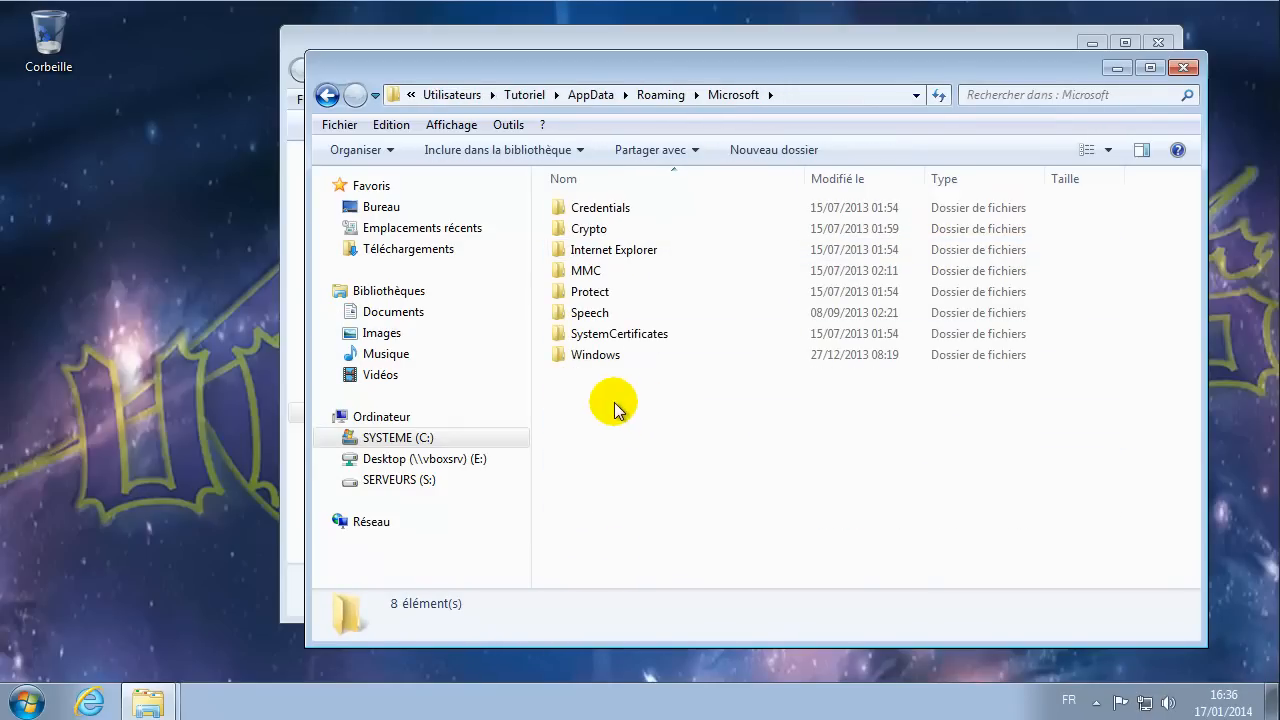
- Open the Menu Démarrer folder inside the user's Windows folder and check its full path
double_click(608, 356)
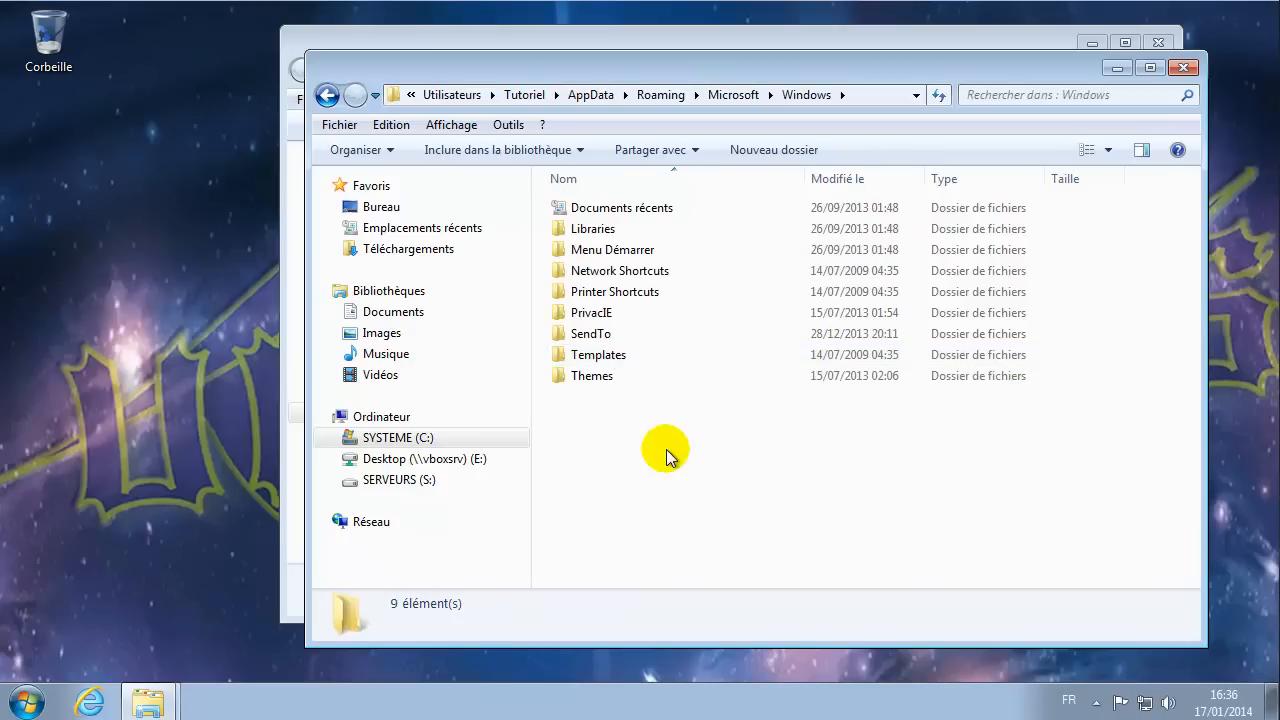
double_click(617, 254)
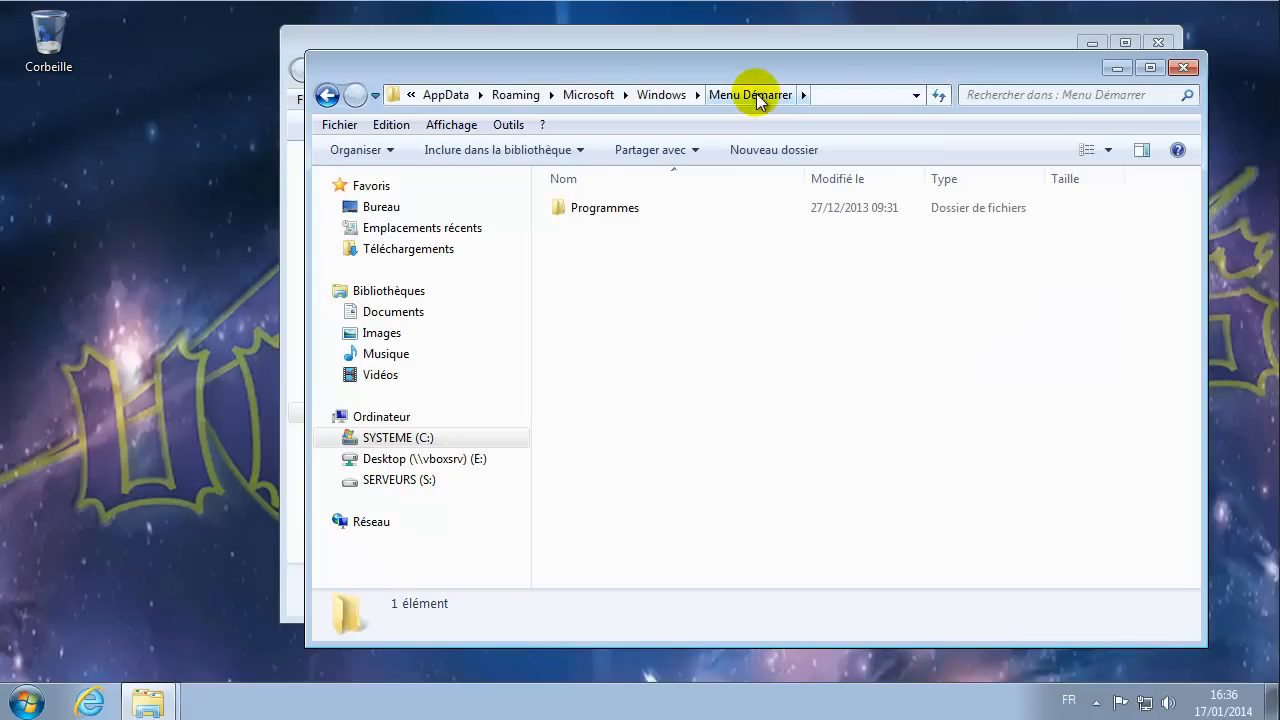
left_click(861, 94)
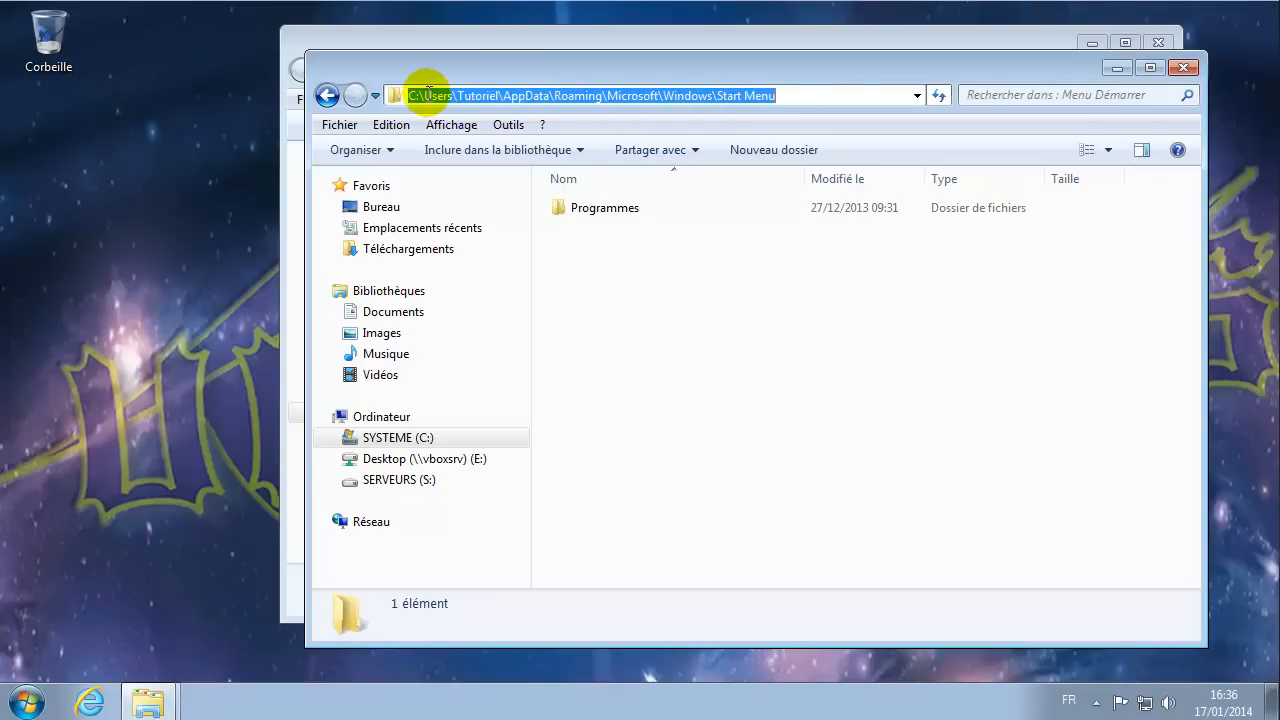
left_click(1184, 68)
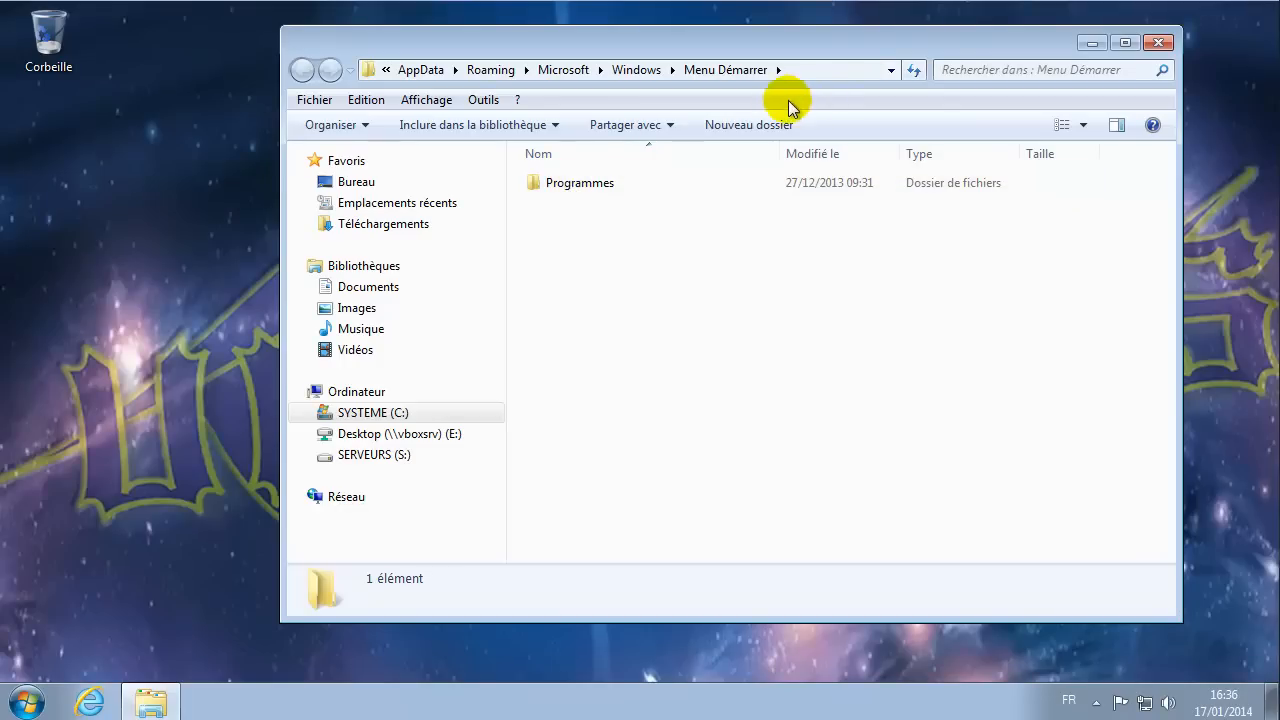
- Set the folder options not to show hidden files, folders or drives, apply the change and close the folder window
left_click(477, 102)
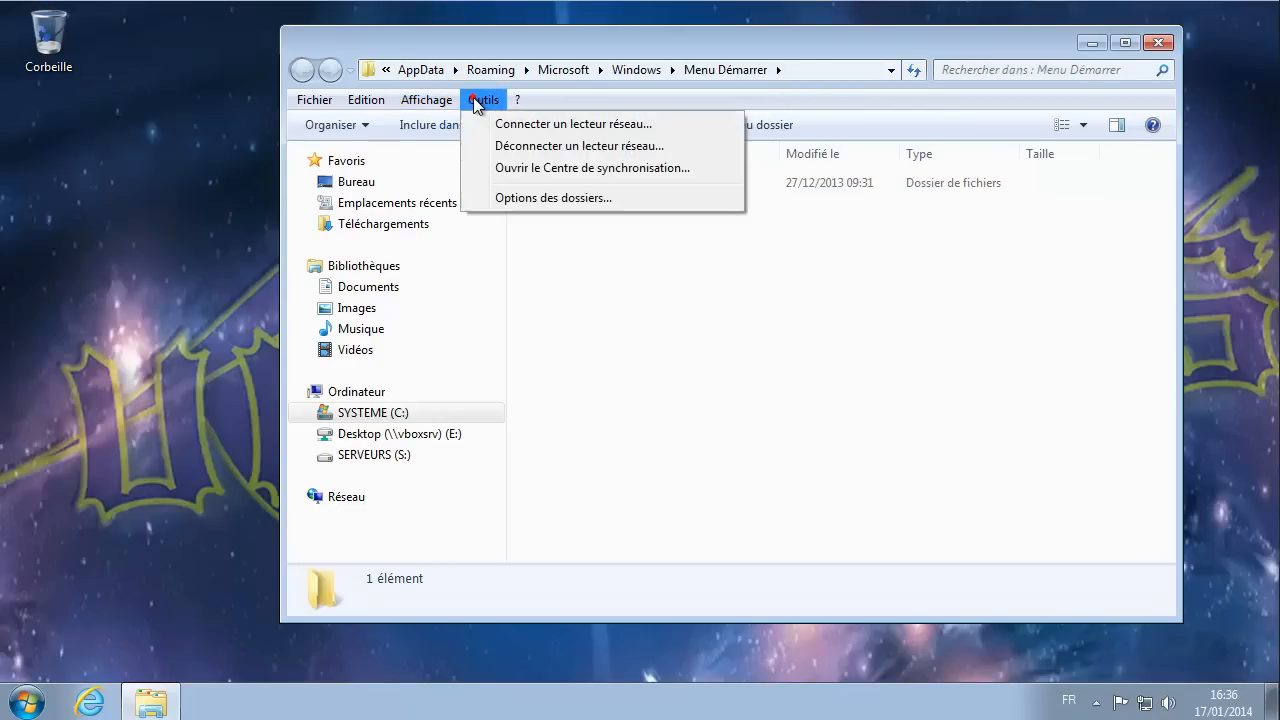
left_click(530, 202)
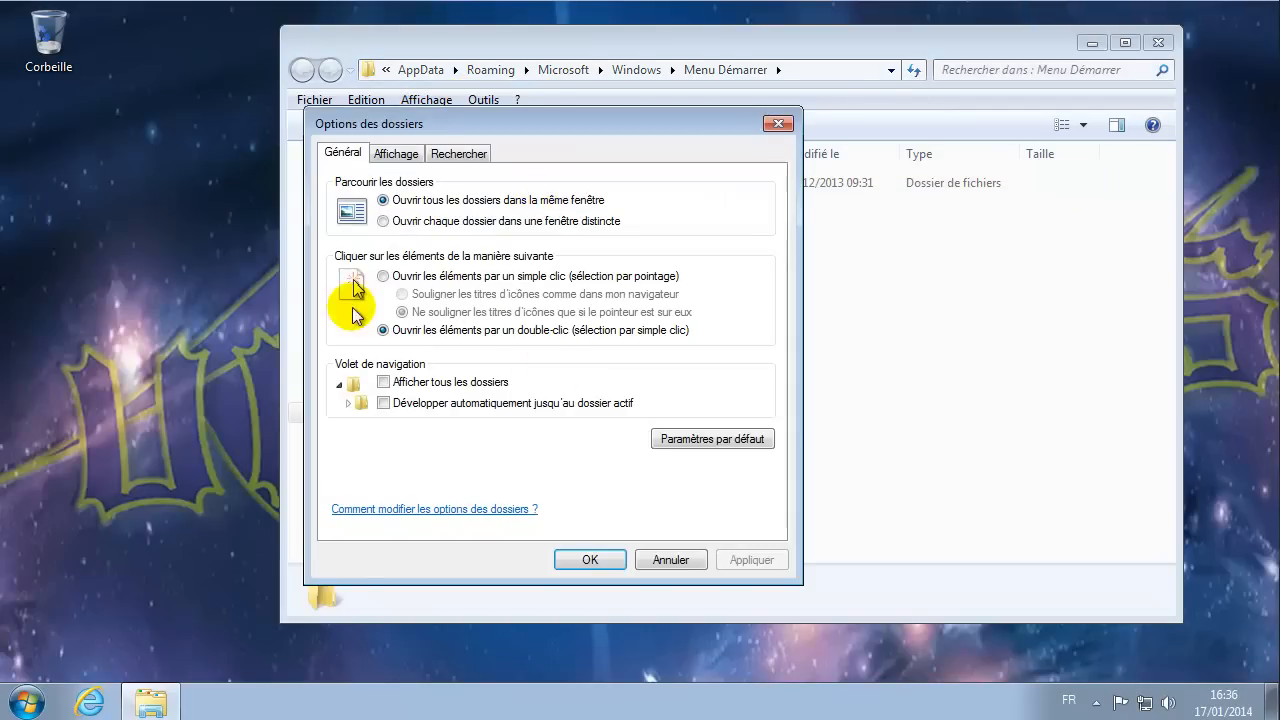
left_click(395, 155)
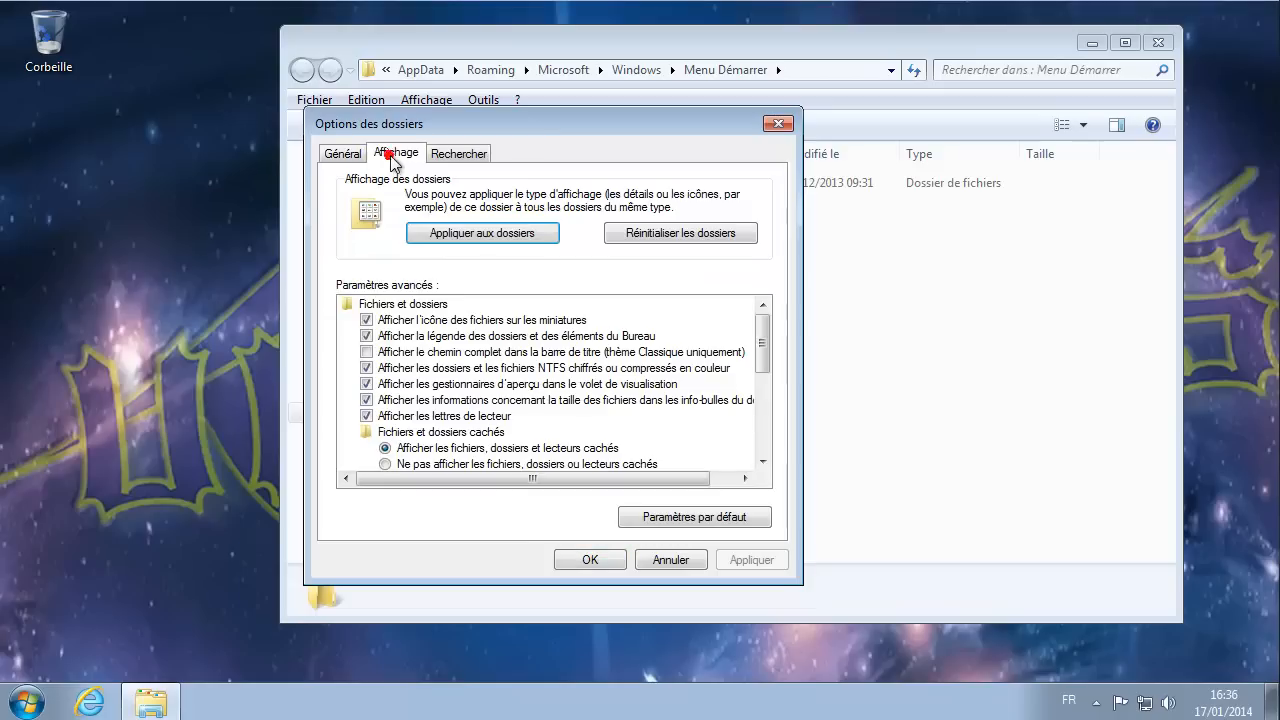
left_click(448, 465)
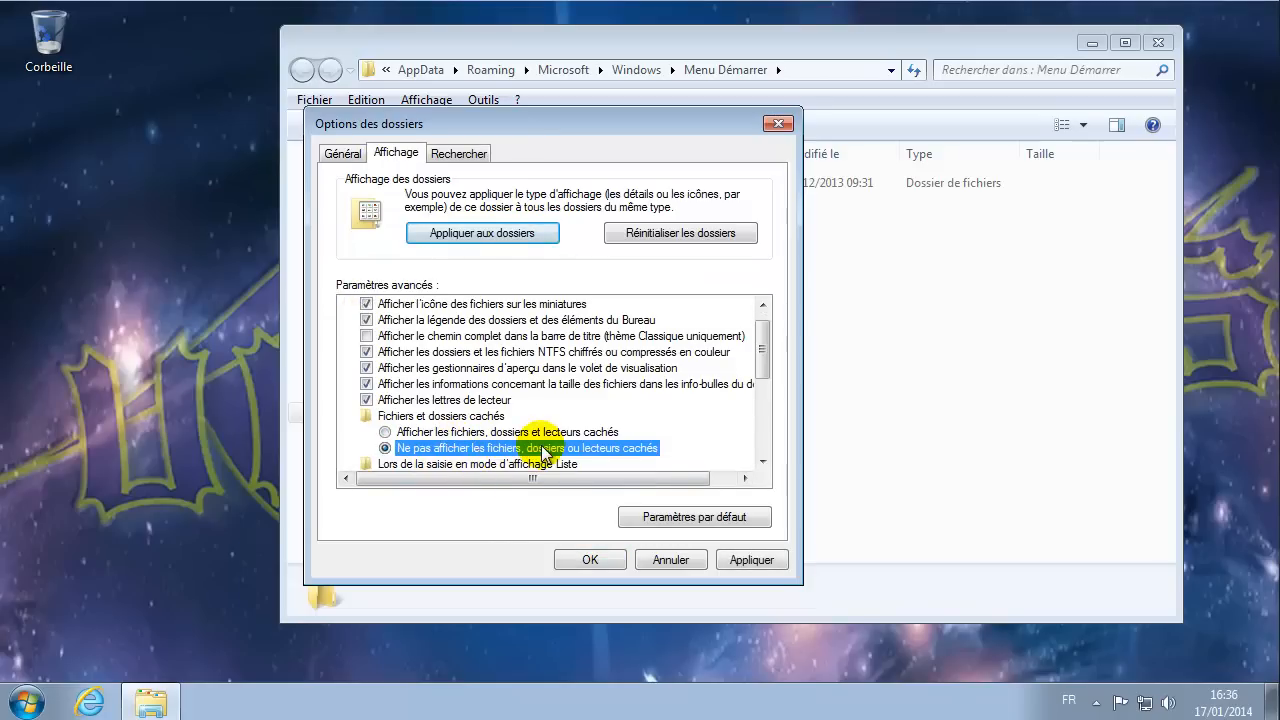
scroll(555, 438, "down", 1)
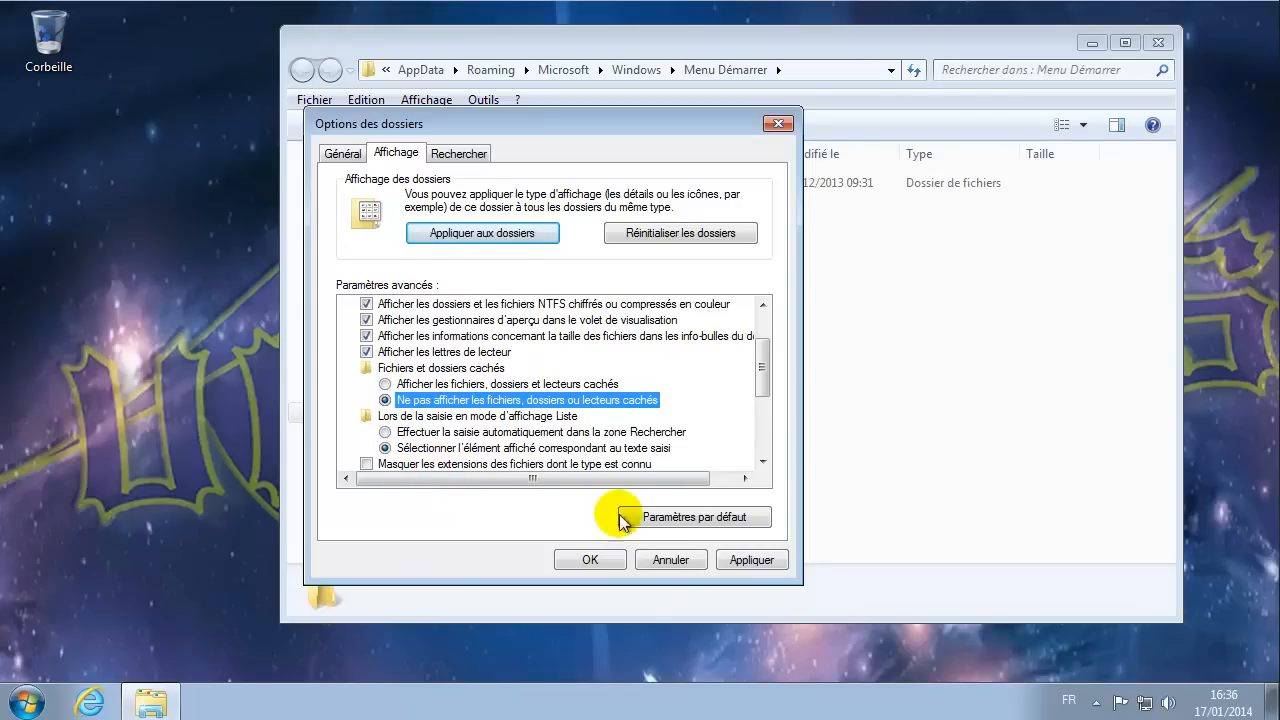
left_click(750, 560)
left_click(590, 560)
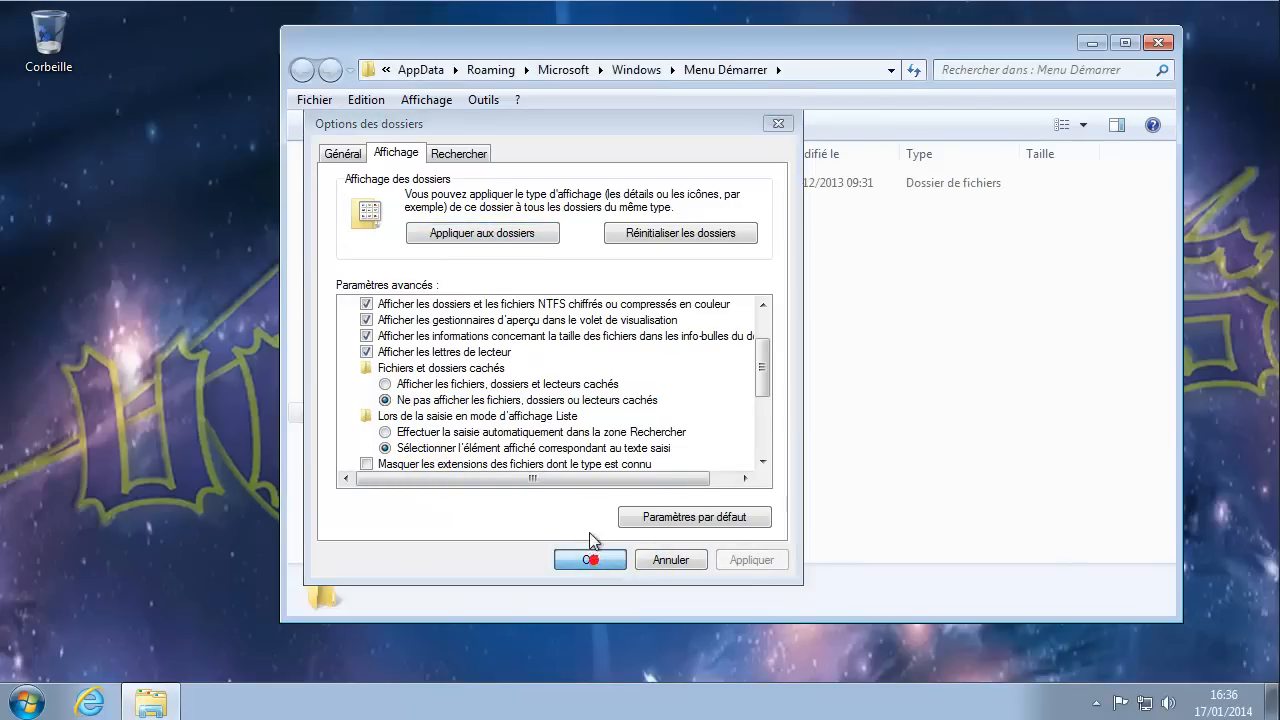
left_click(1158, 44)
- Open the current user's Menu Démarrer folder directly from the Start menu's Tous les programmes entry
left_click(30, 704)
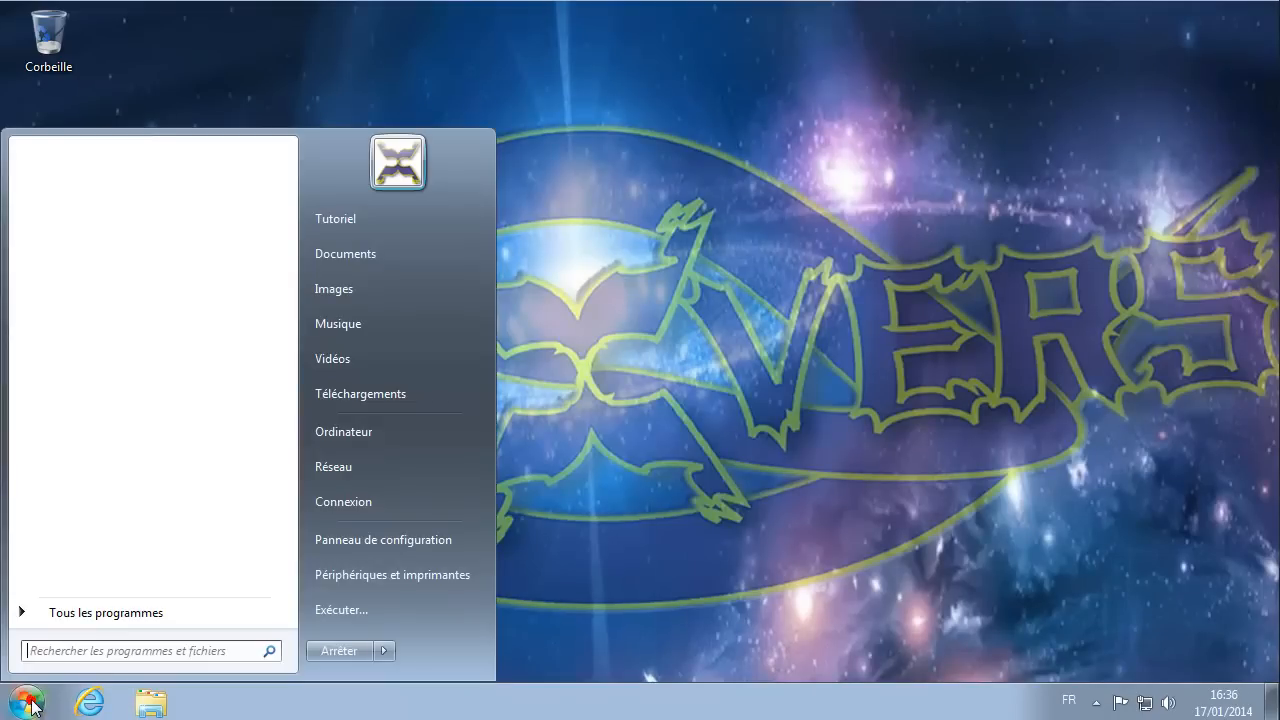
right_click(103, 617)
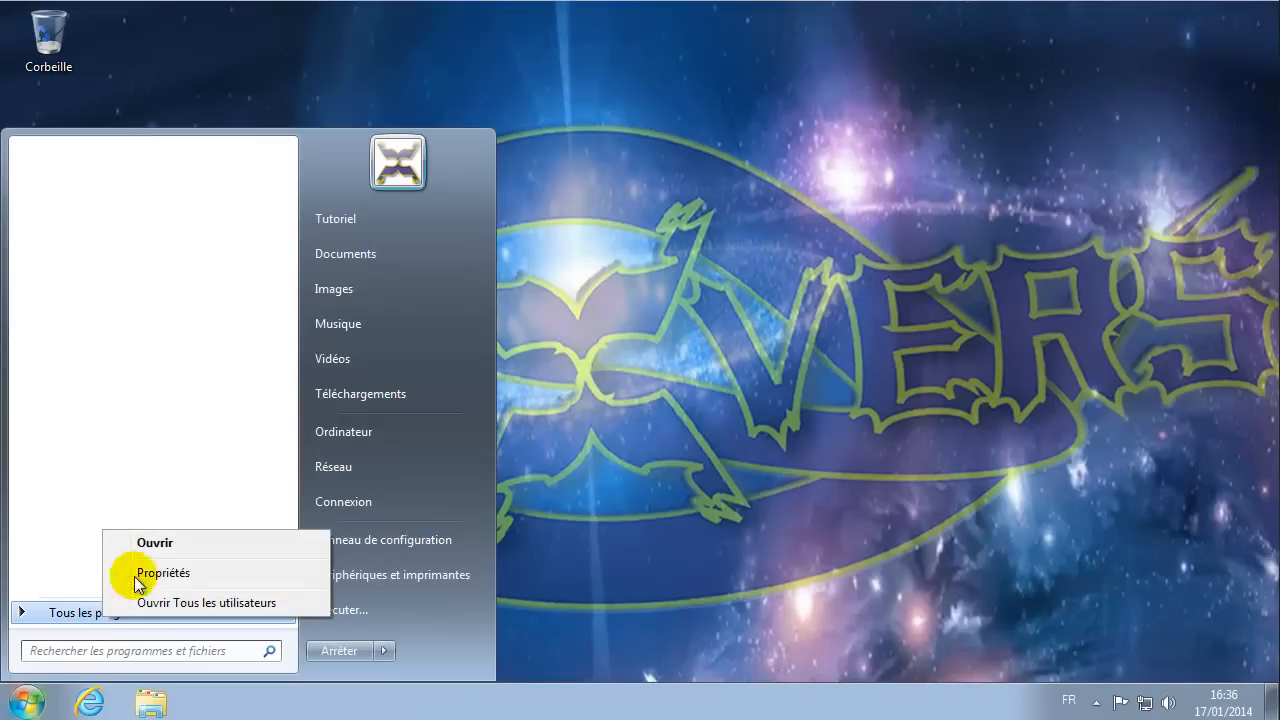
left_click(162, 545)
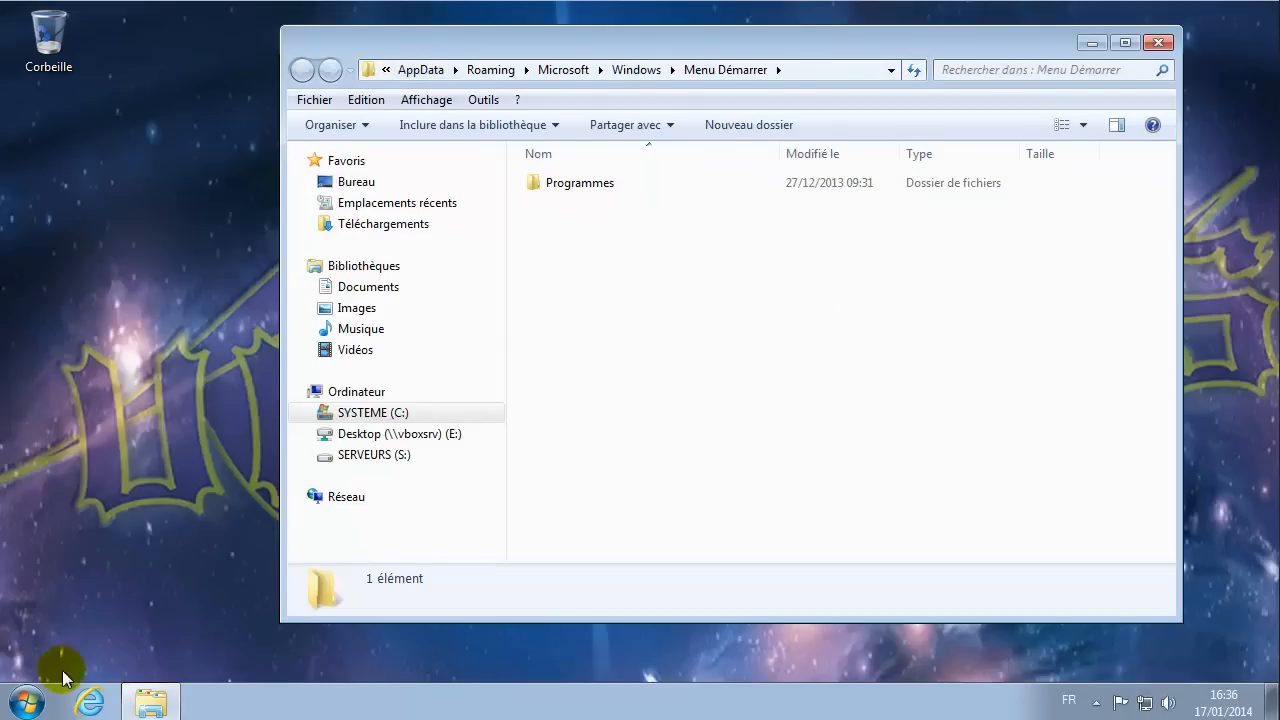
- Examine the contents of the Tutoriel personal folder and of the Programmes folder in the user's Menu Démarrer folder
left_click(26, 702)
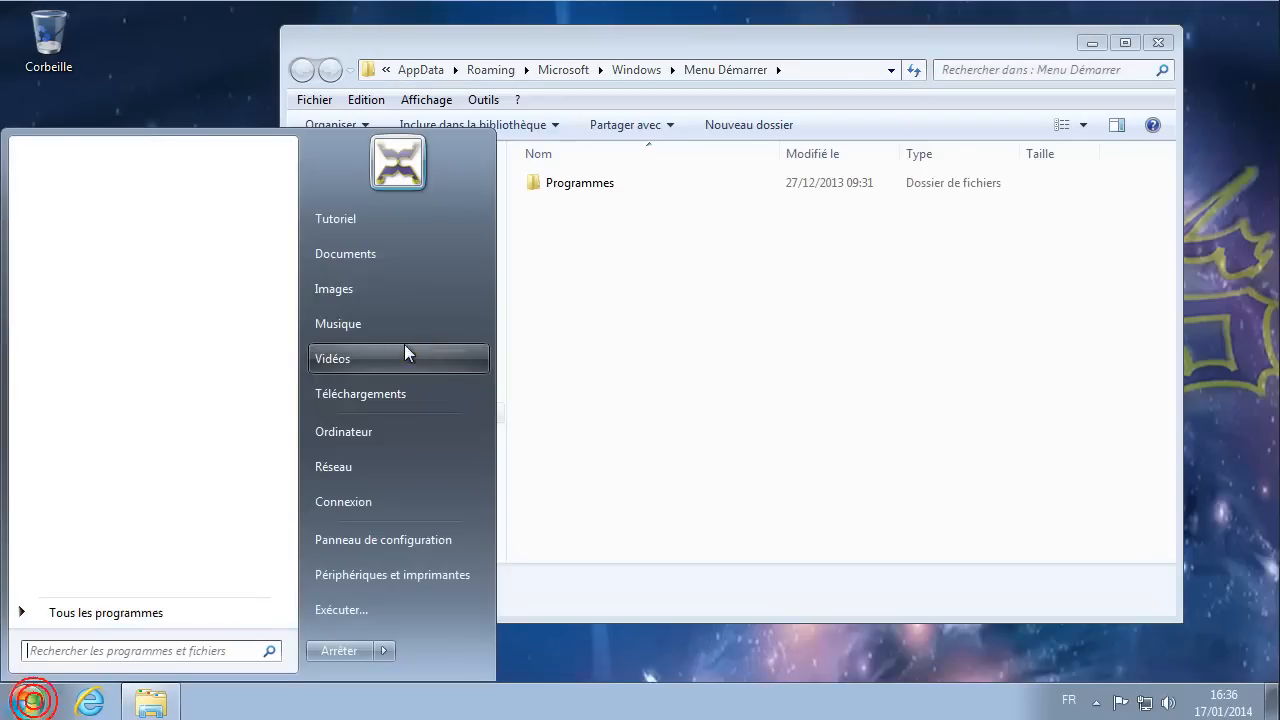
left_click(381, 226)
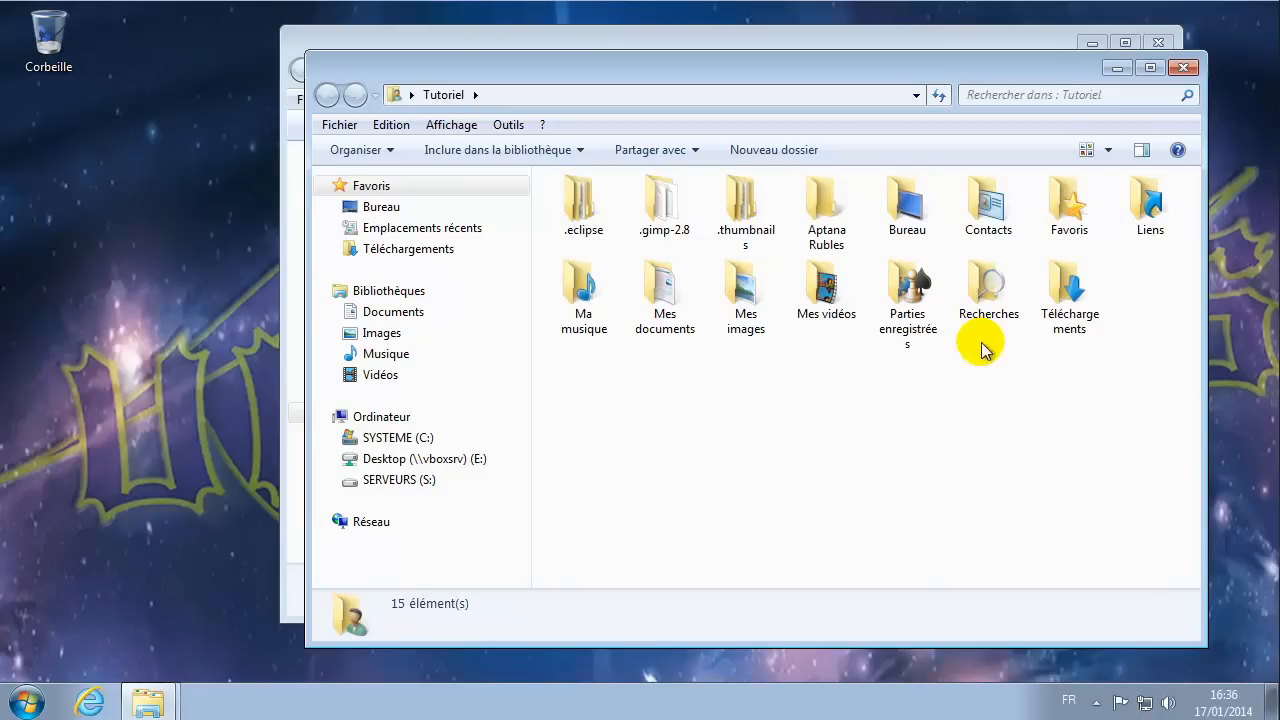
left_click(1183, 70)
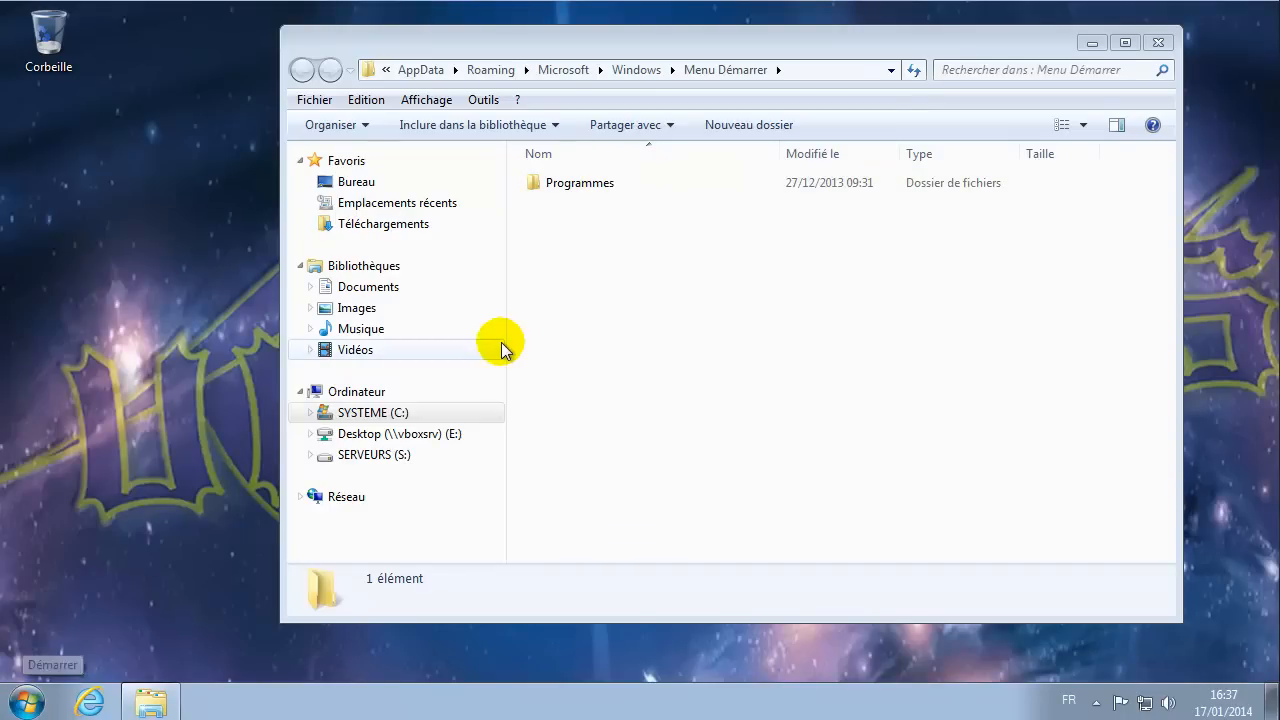
double_click(586, 188)
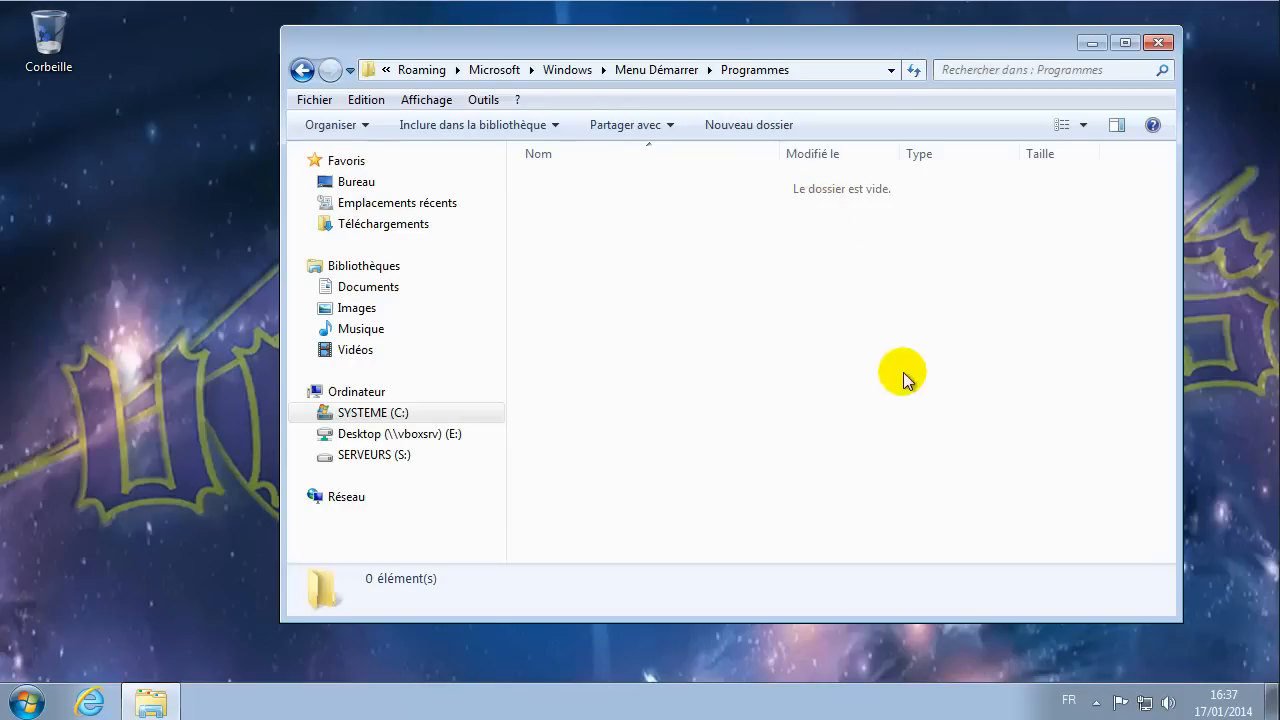
left_click(1158, 43)
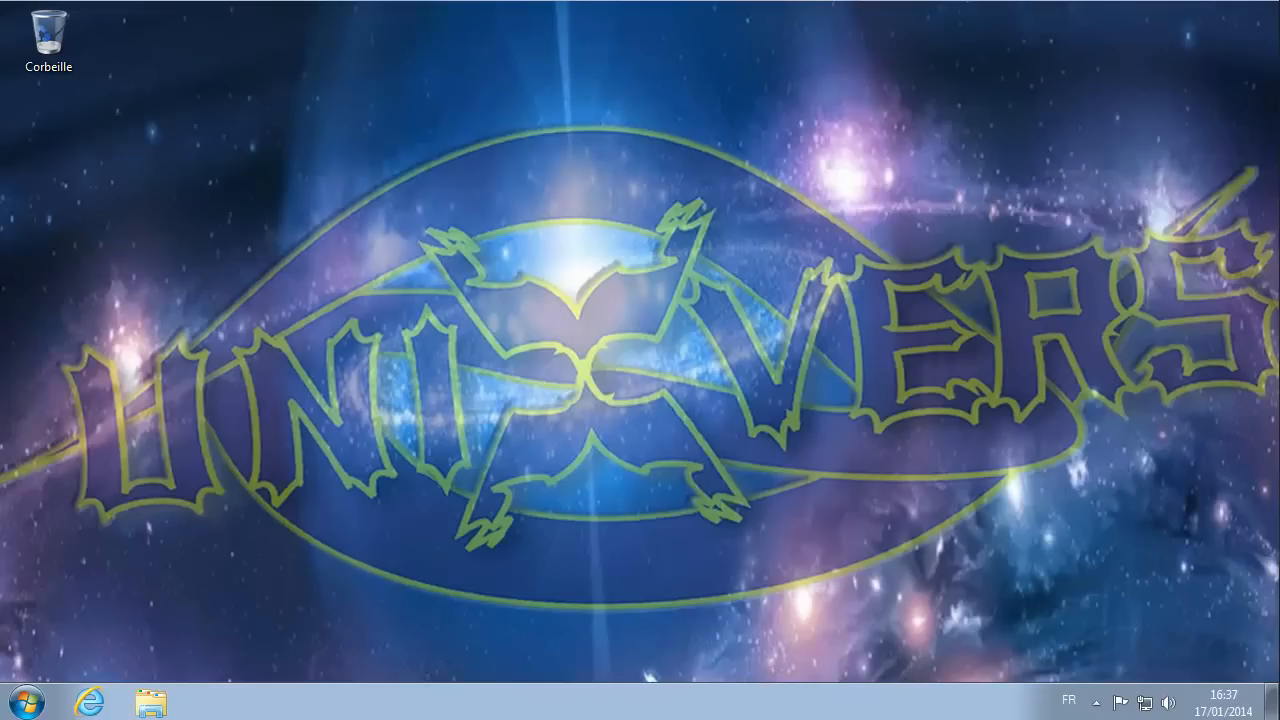
- Open the Menu Démarrer folder shared by all users from the Start menu's Tous les programmes entry
left_click(27, 700)
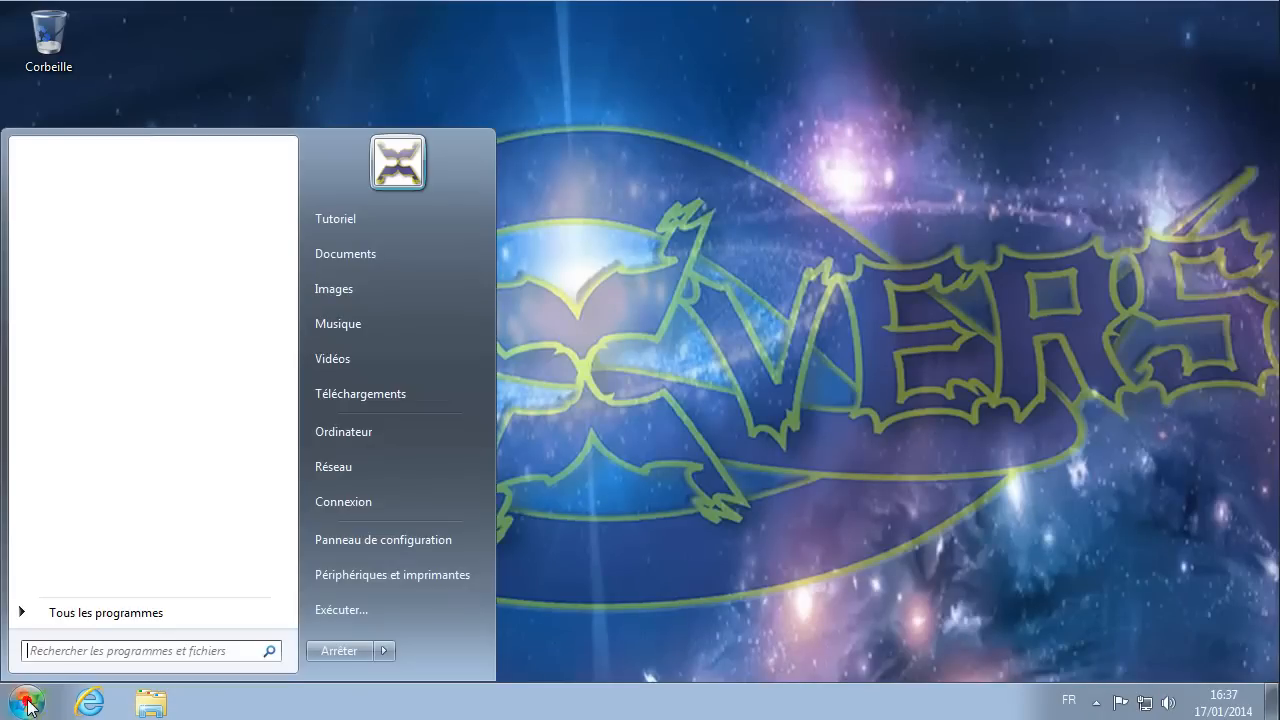
right_click(87, 614)
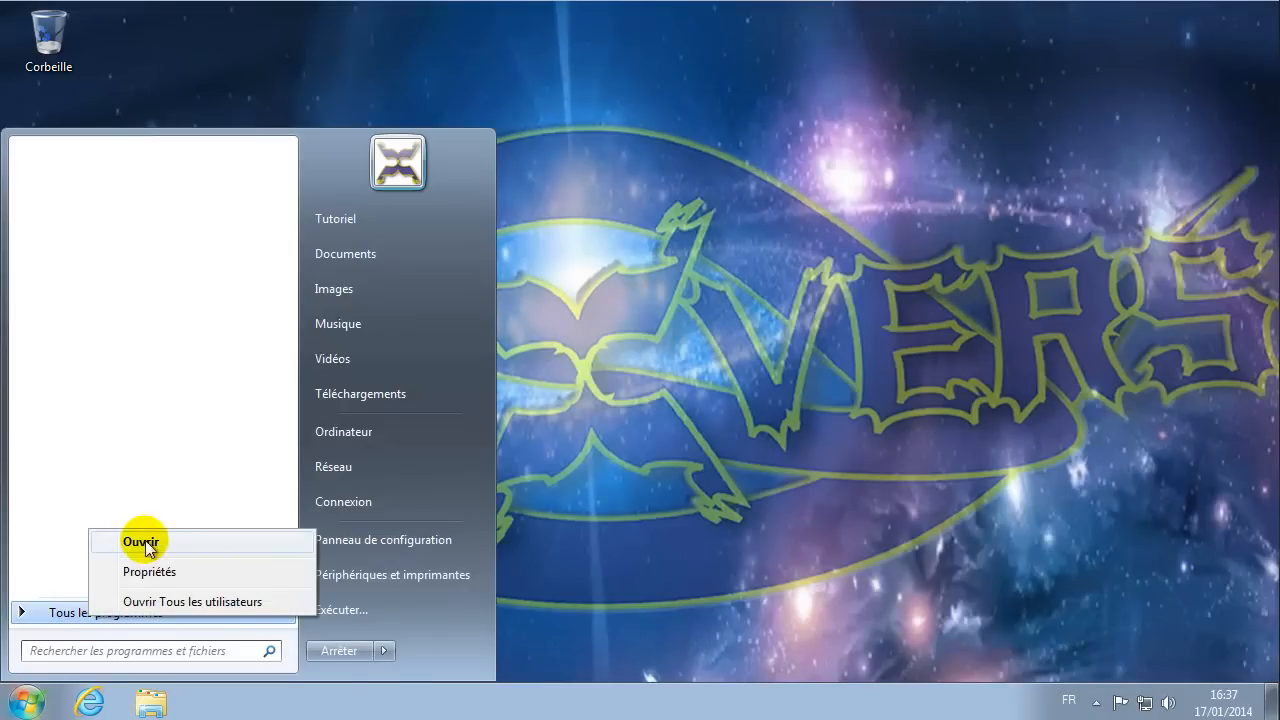
left_click(173, 603)
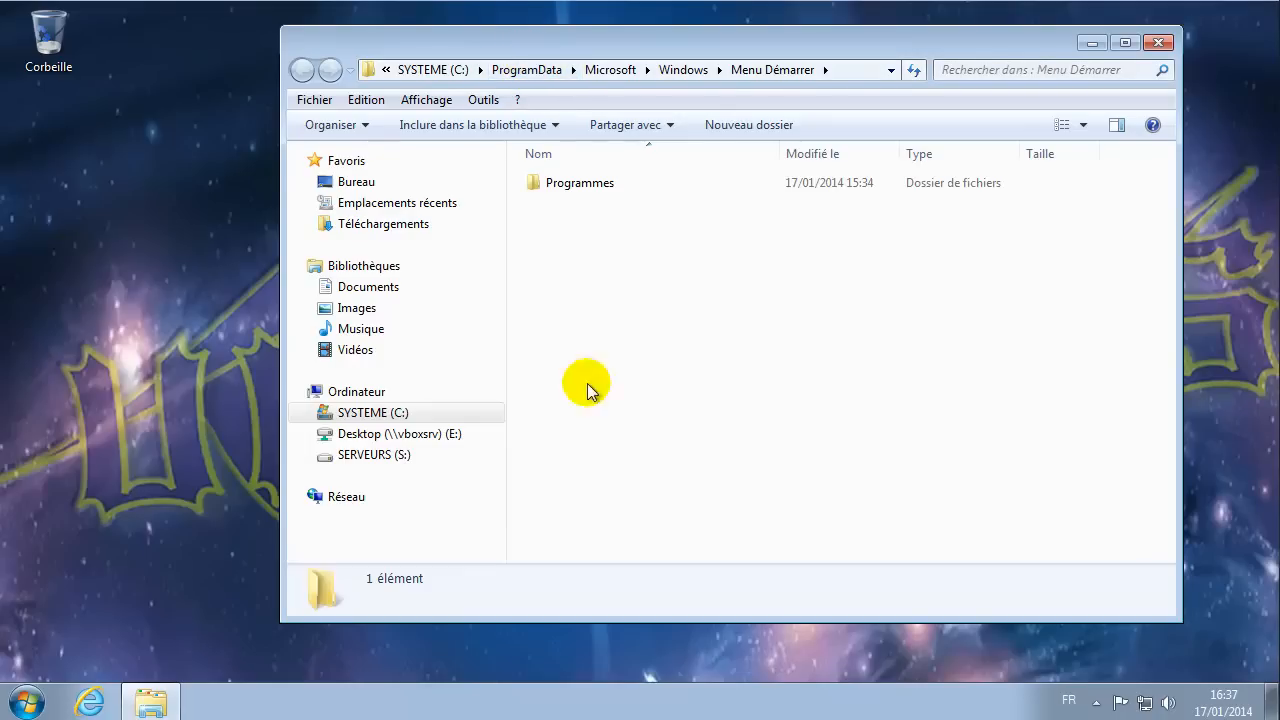
- Check the folders at the root of the SYSTEME (C:) drive and return to the all-users Menu Démarrer folder
left_click(345, 410)
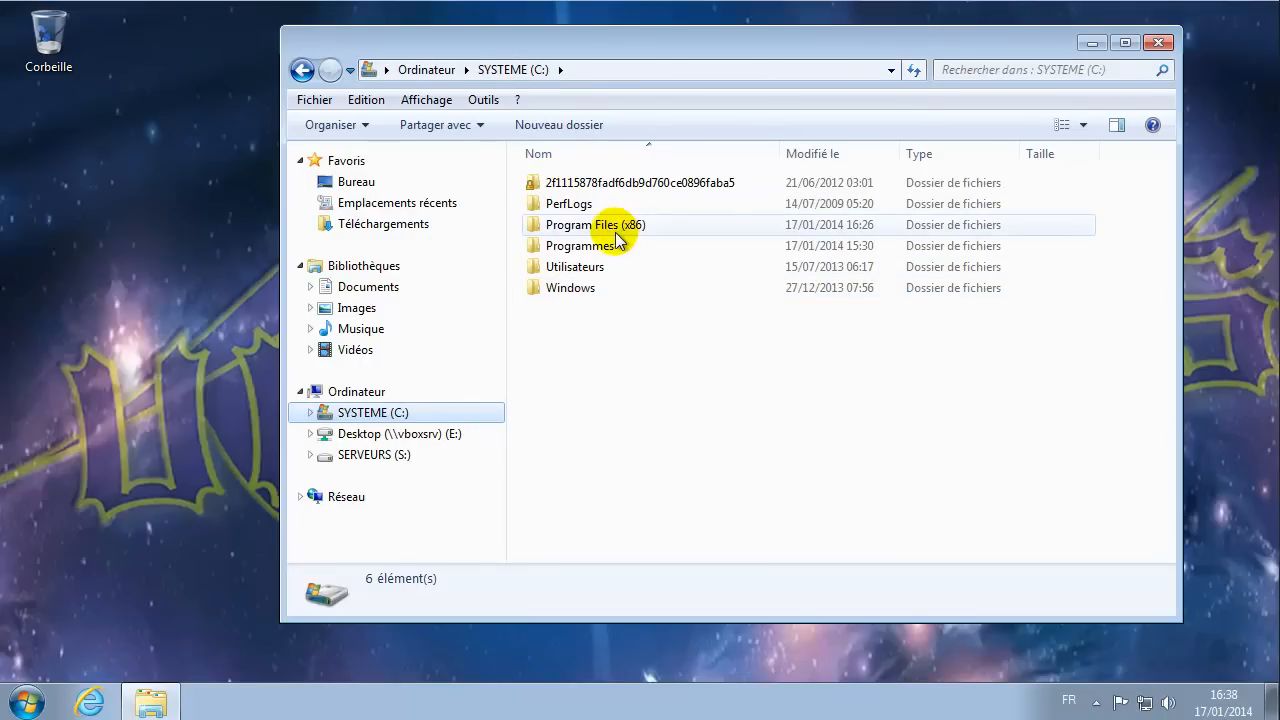
left_click(302, 70)
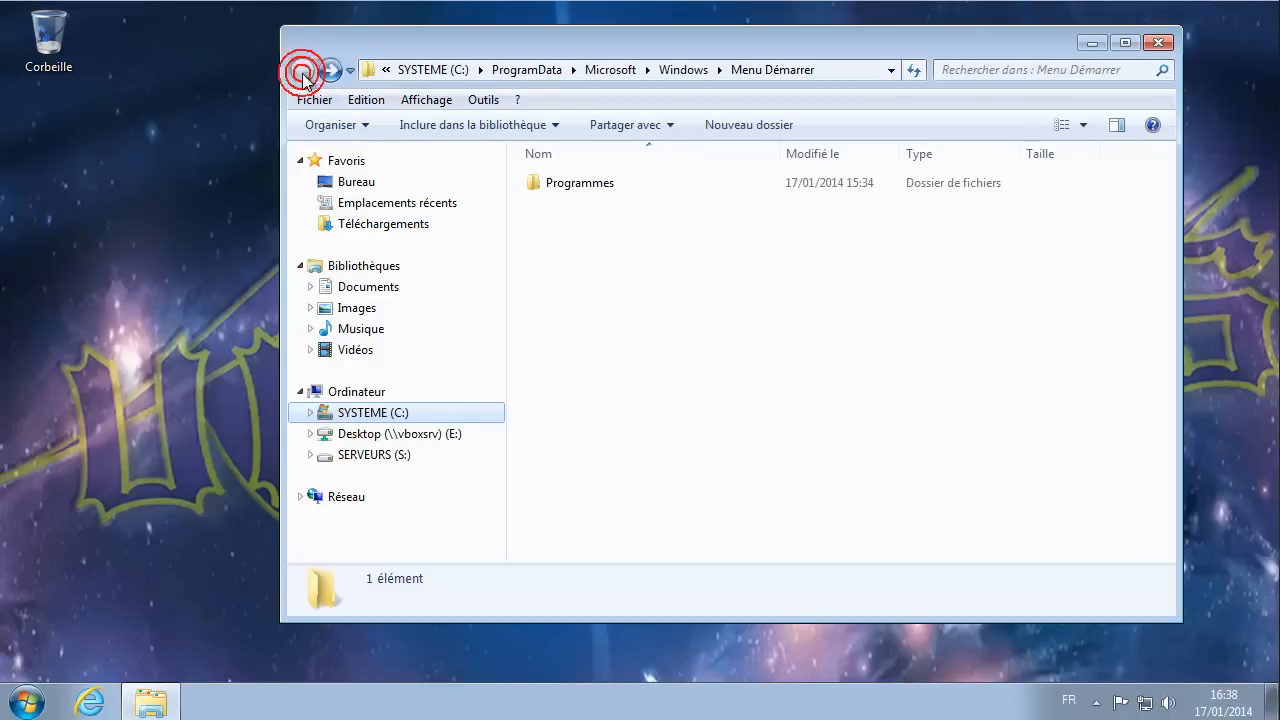
left_click(20, 702)
right_click(42, 614)
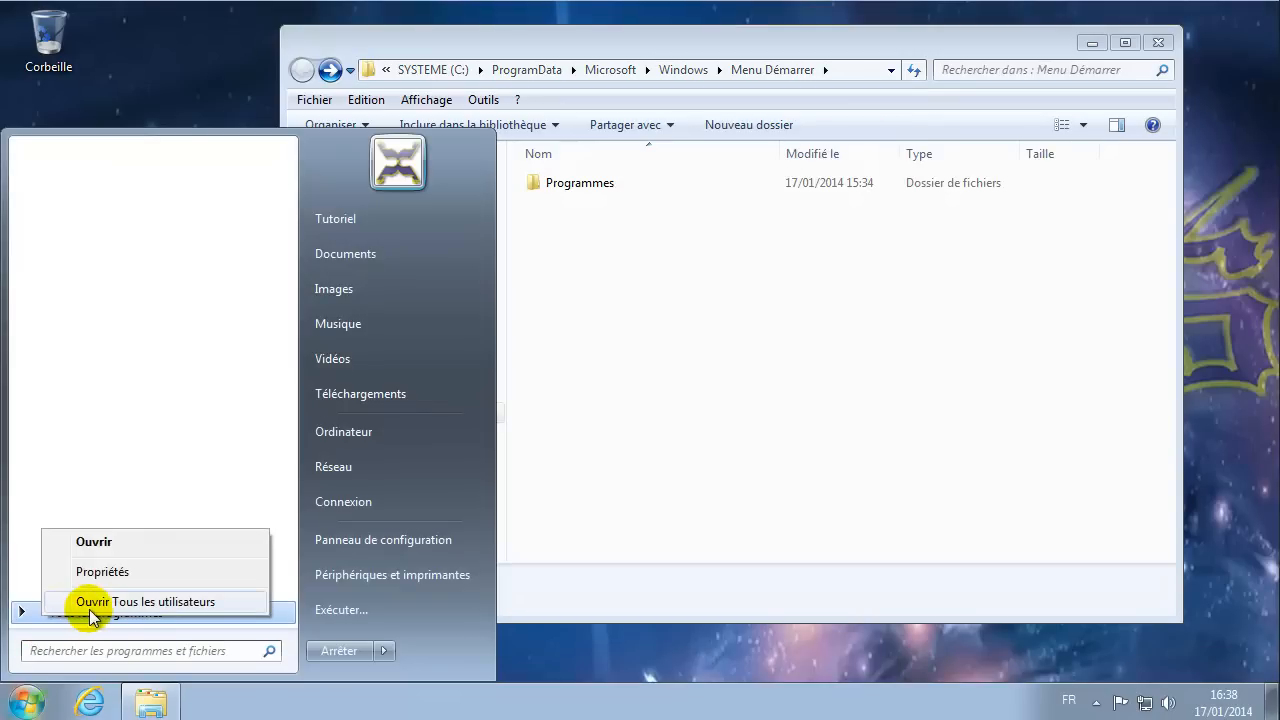
left_click(684, 433)
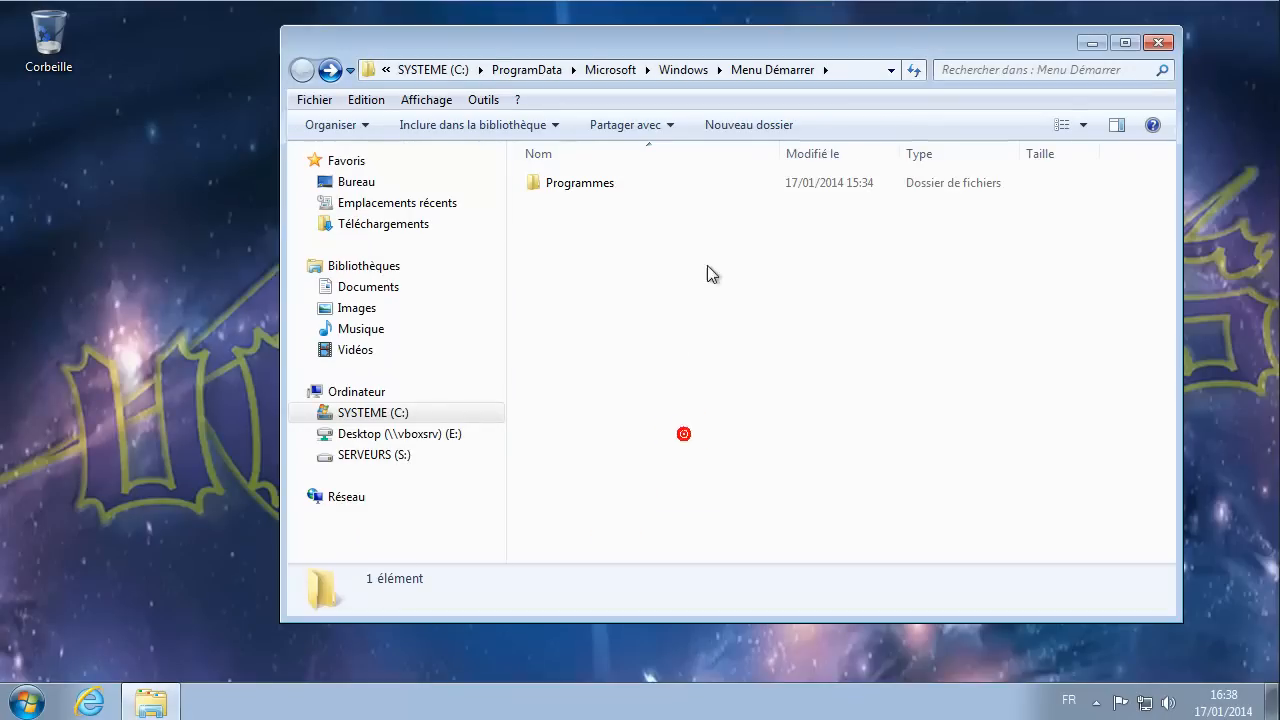
- Open the shared Programmes folder and look at the shortcuts inside its BUREATIQUE subfolder
double_click(597, 183)
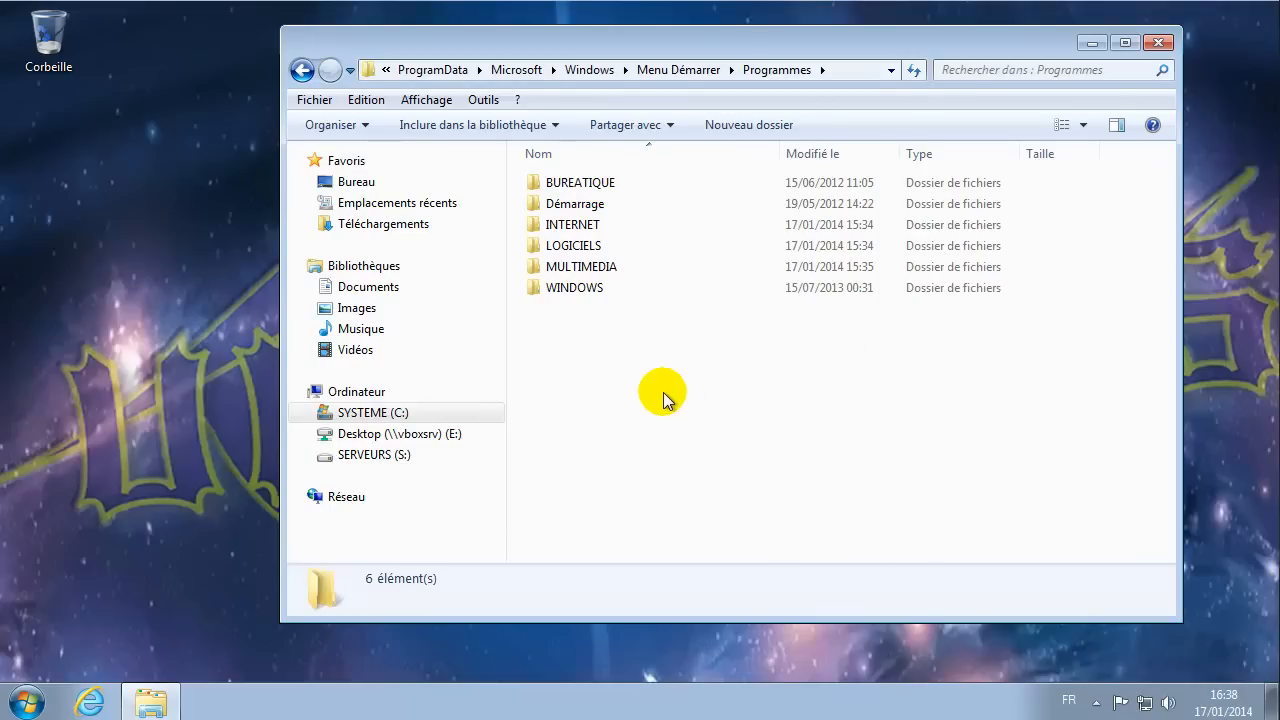
double_click(612, 183)
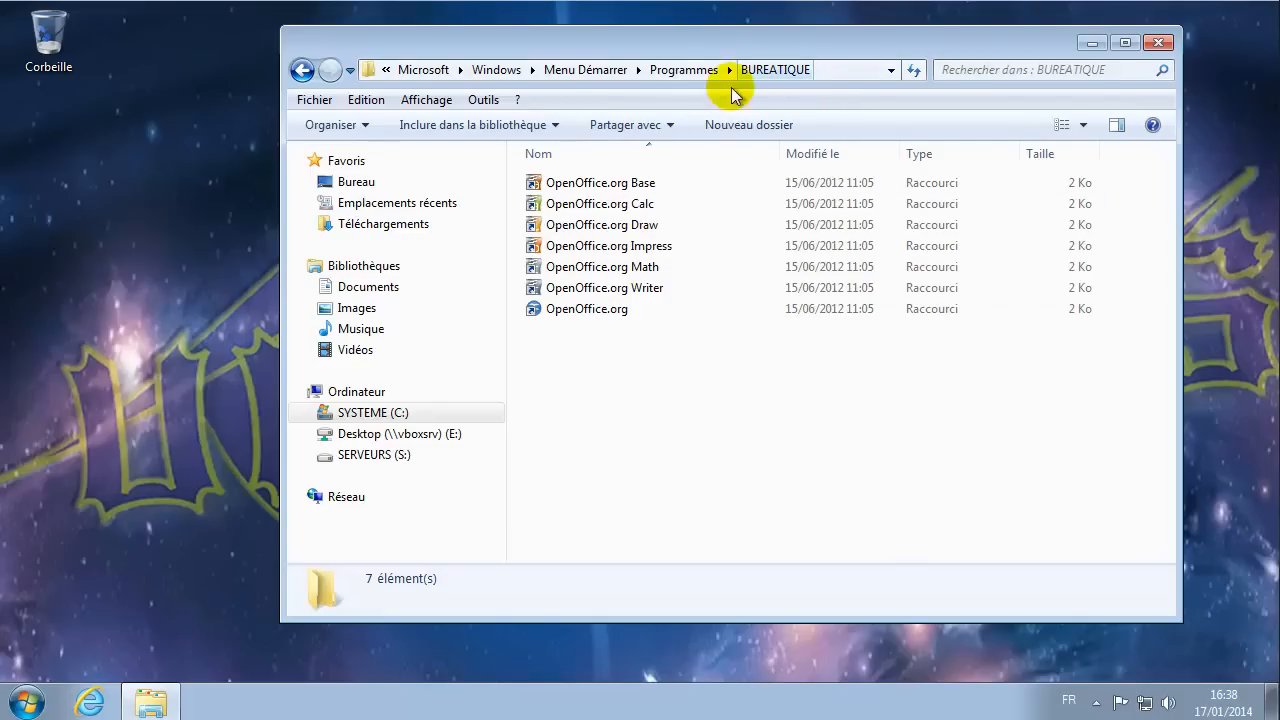
left_click(670, 69)
- Correct the name of the BUREATIQUE folder to BUREAUTIQUE
left_click(582, 182)
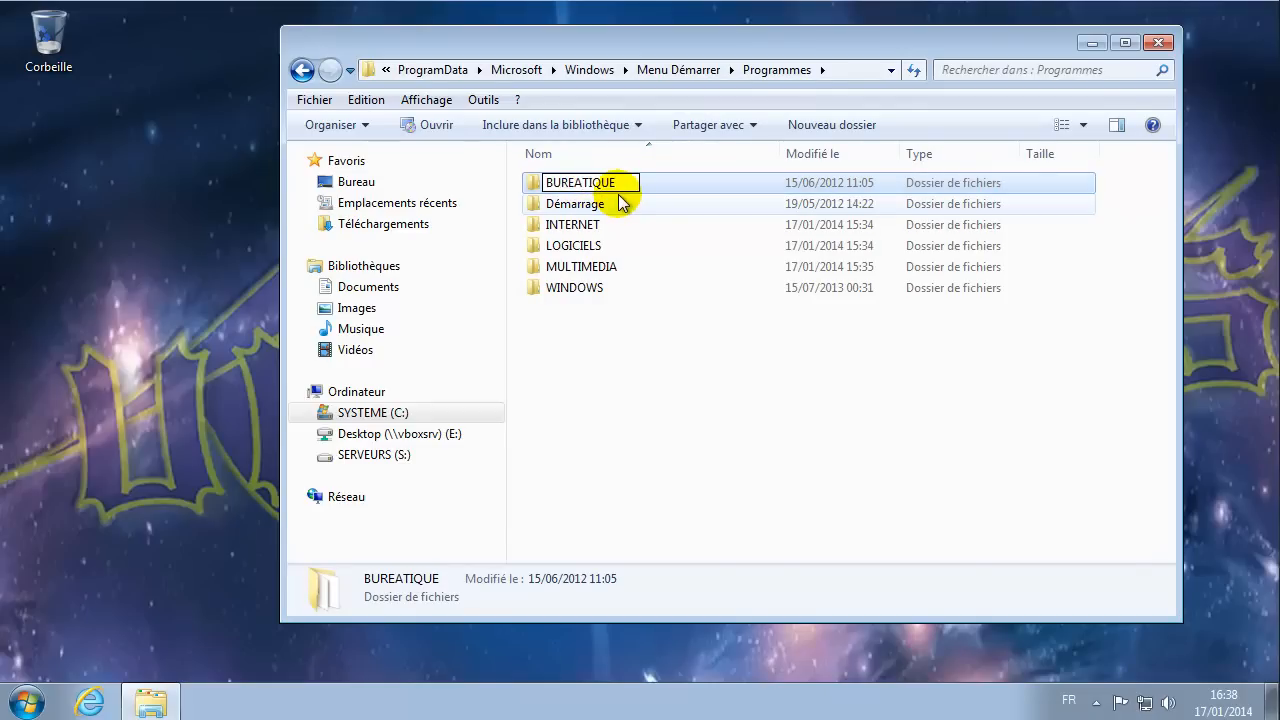
type("U")
left_click(686, 344)
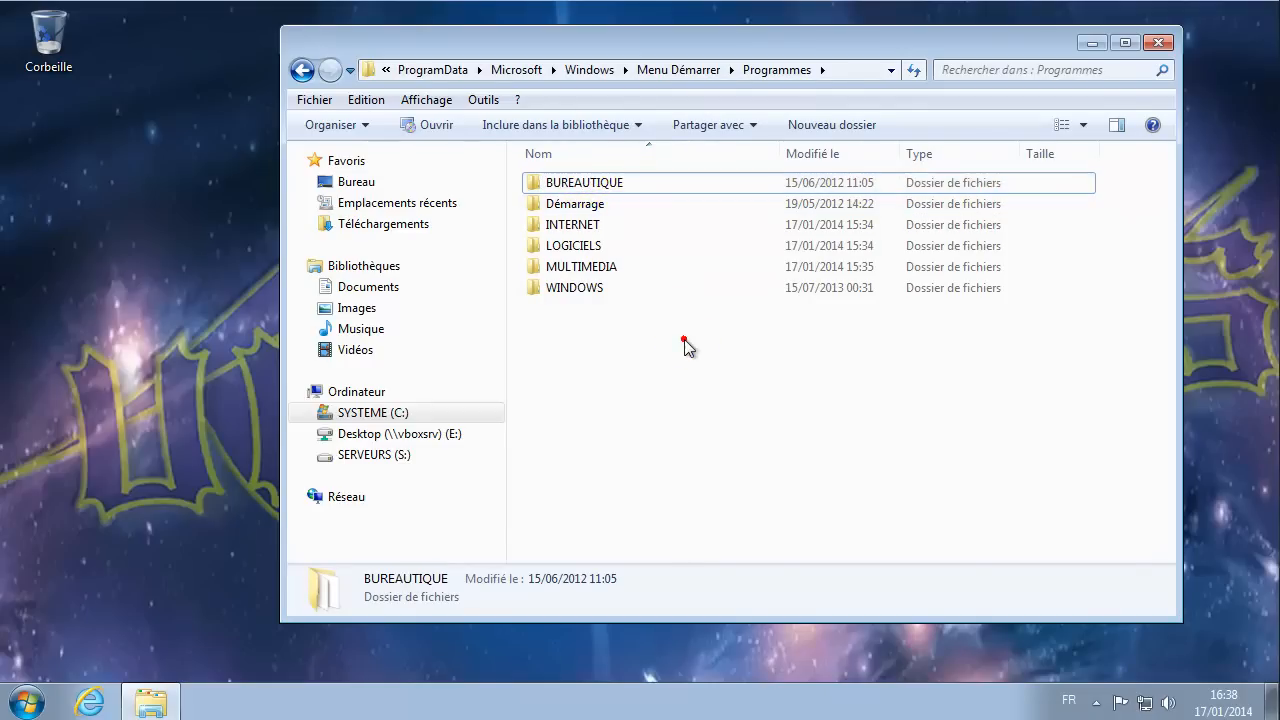
left_click(577, 187)
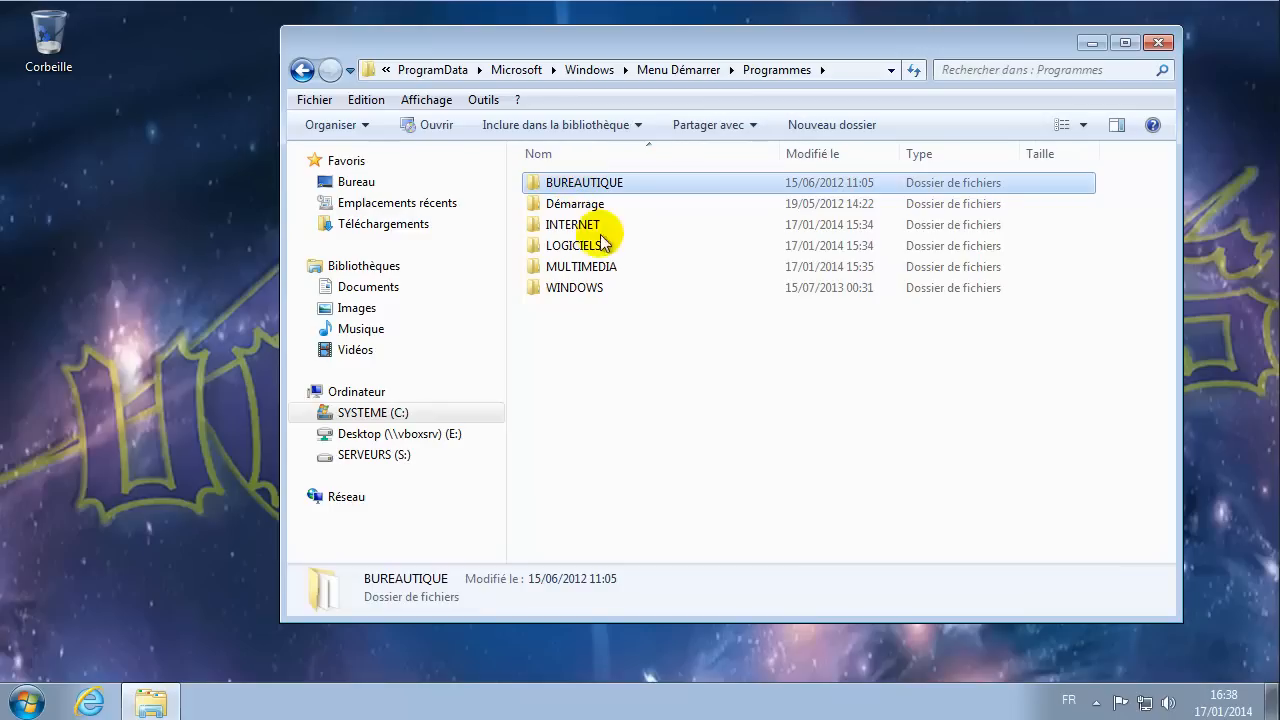
left_click(648, 388)
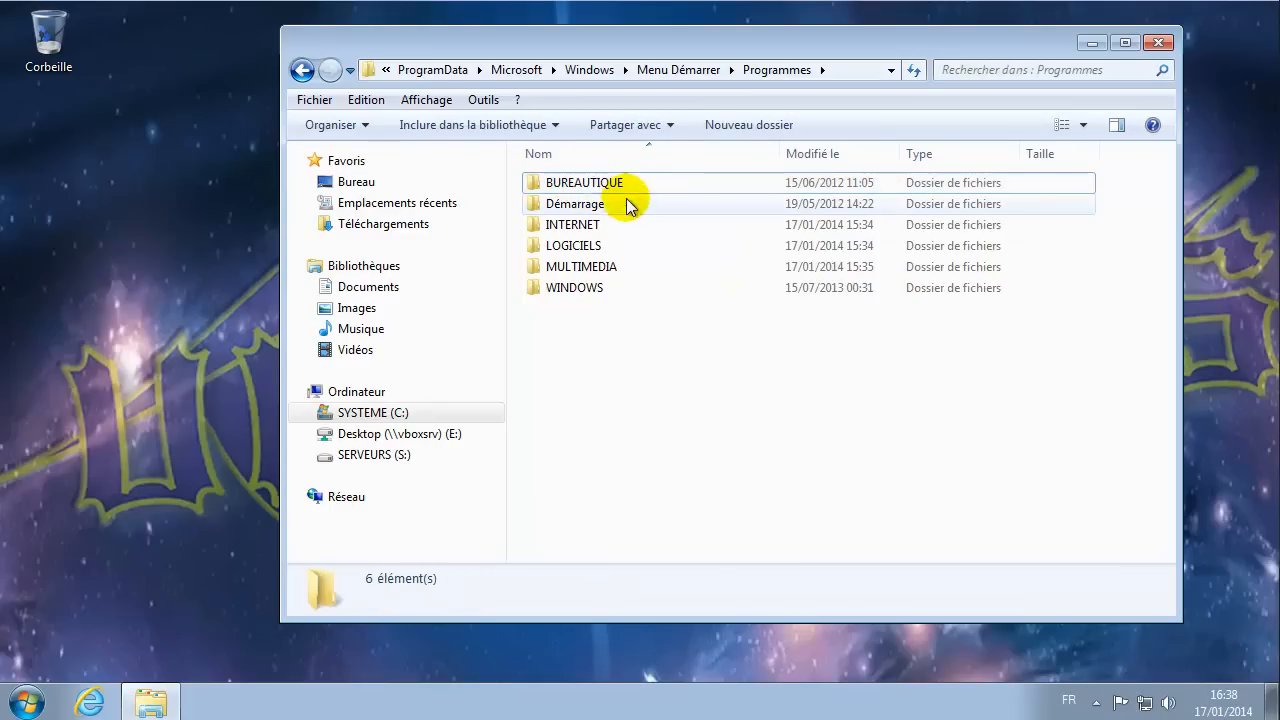
- Examine the shortcuts in the NAVIGATEUR and SECURITE subfolders of the INTERNET folder, selecting Microsoft Security Essentials
double_click(590, 229)
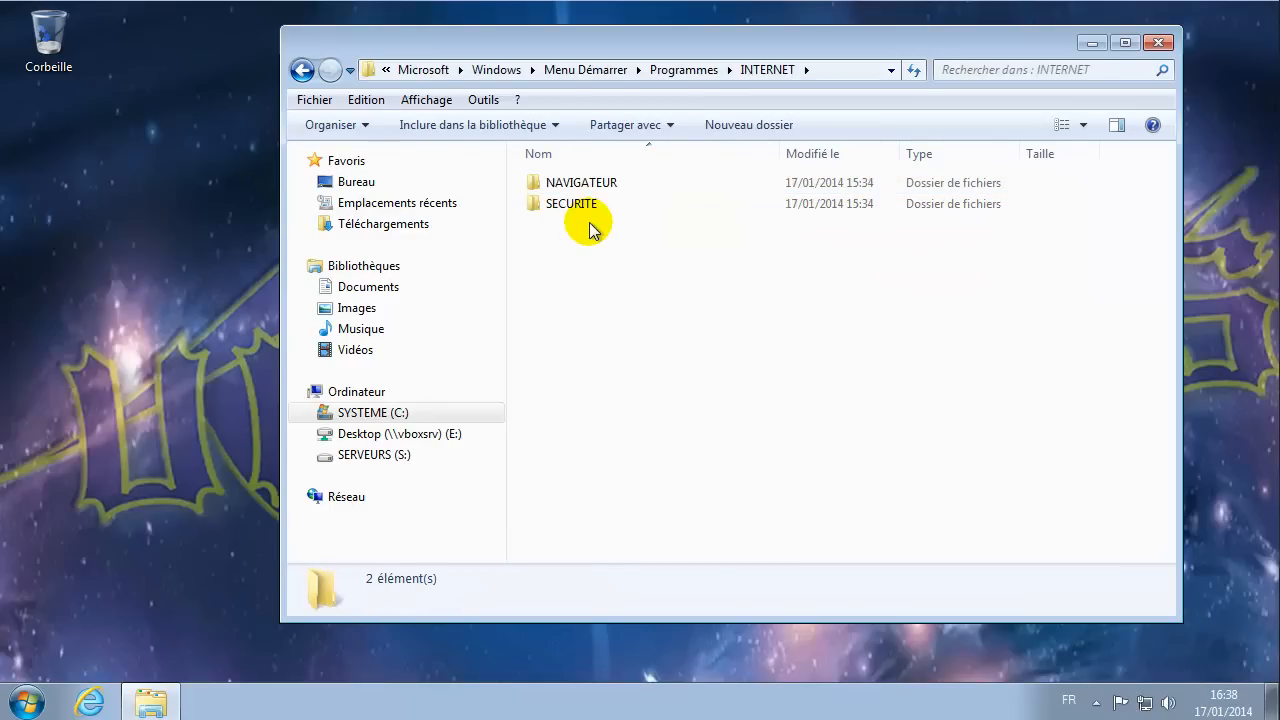
double_click(634, 181)
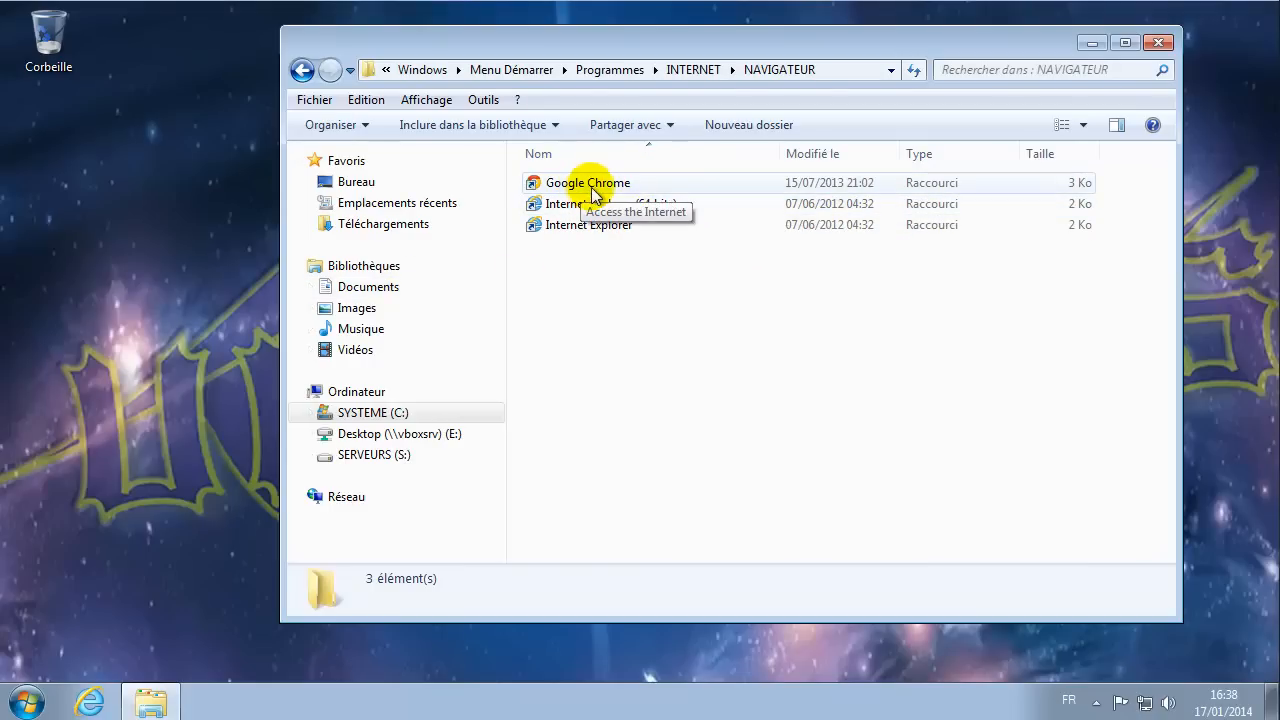
left_click(686, 72)
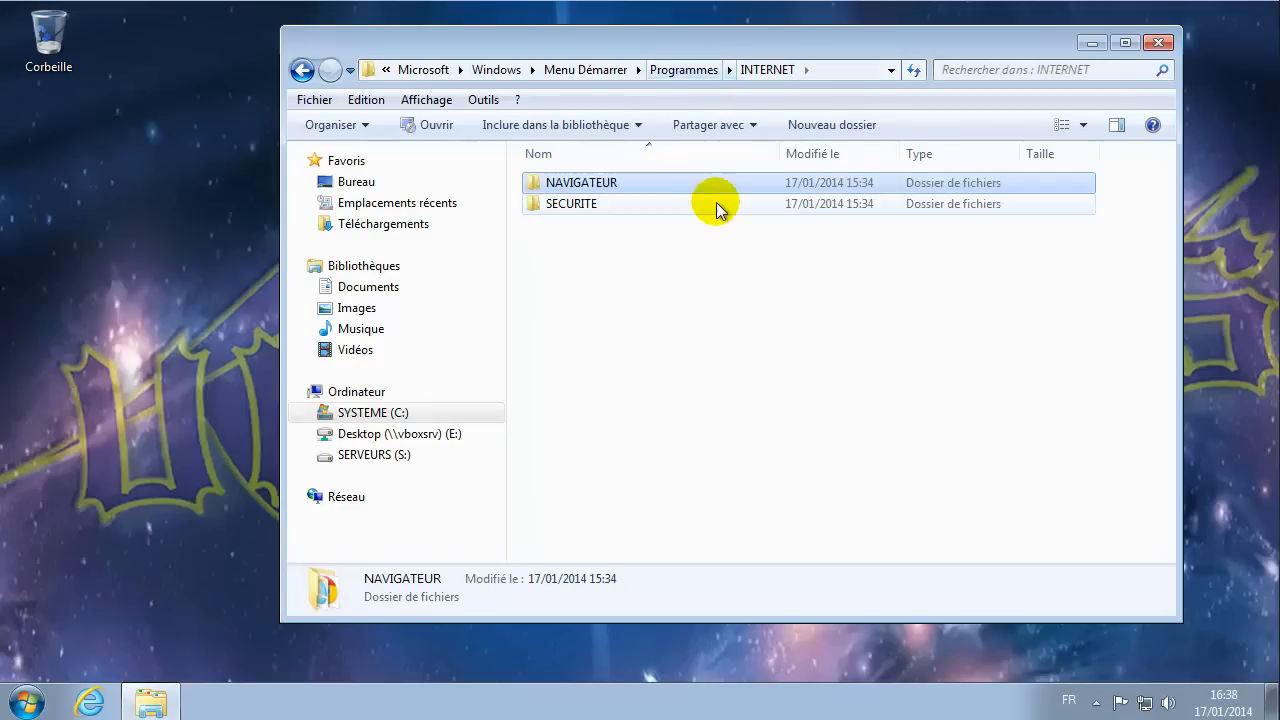
double_click(586, 206)
left_click(563, 182)
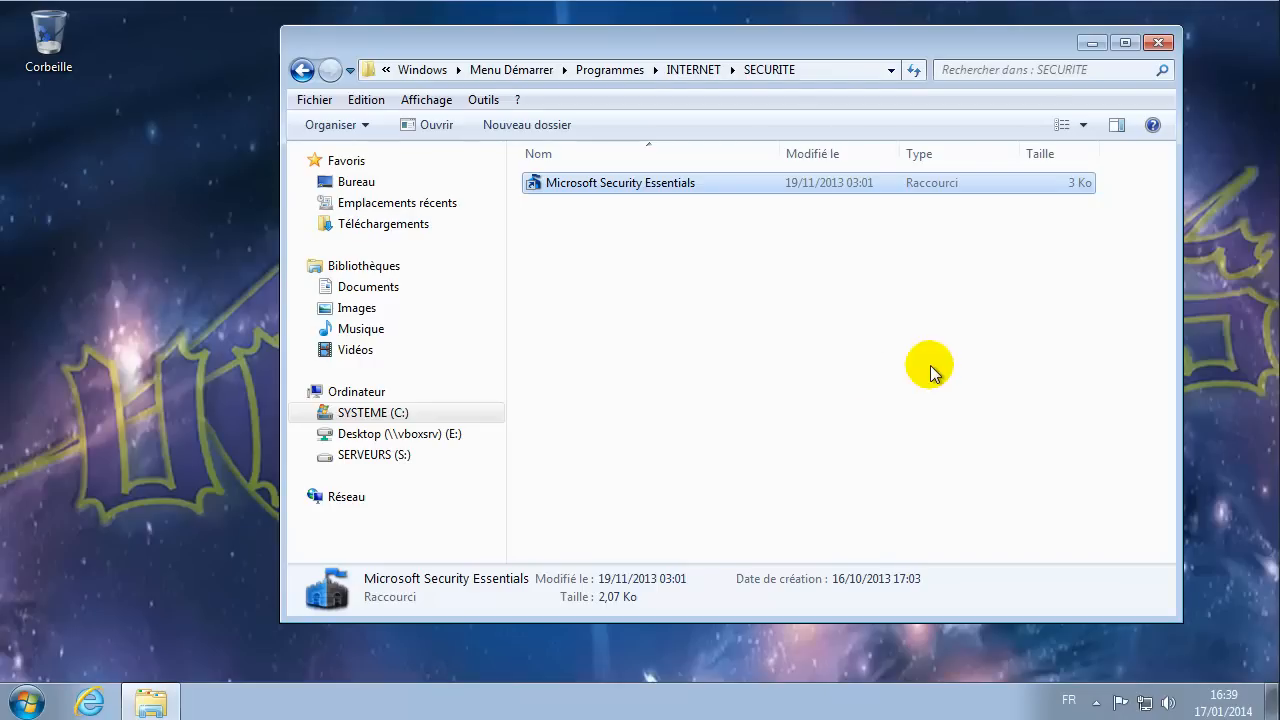
- Return to the shared Programmes folder and look at the shortcuts in the BUREAU subfolder of LOGICIELS
left_click(693, 72)
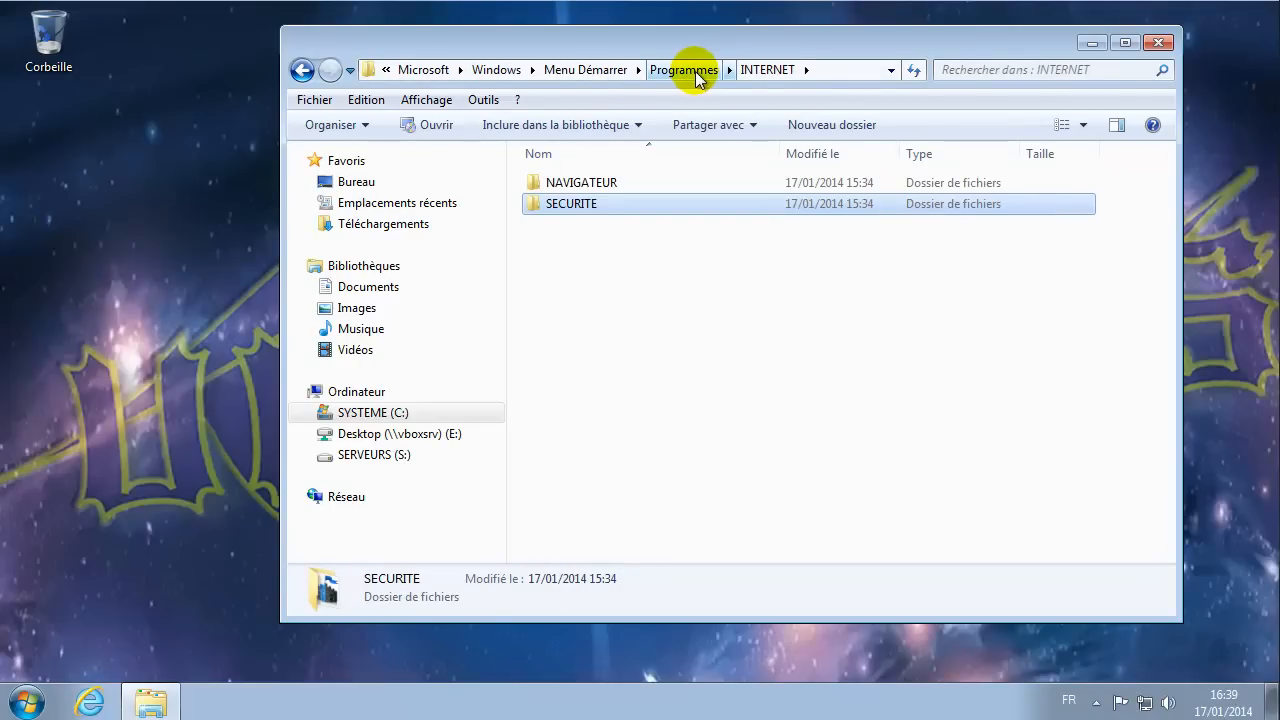
left_click(694, 72)
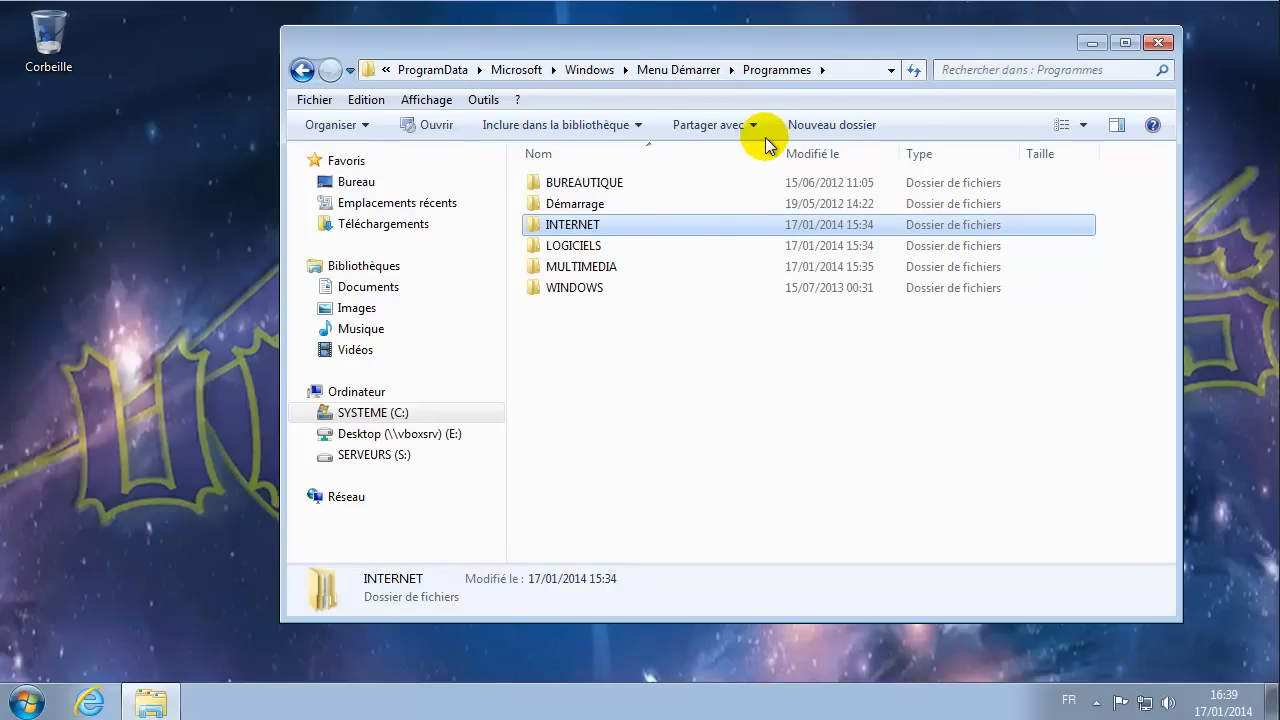
double_click(578, 247)
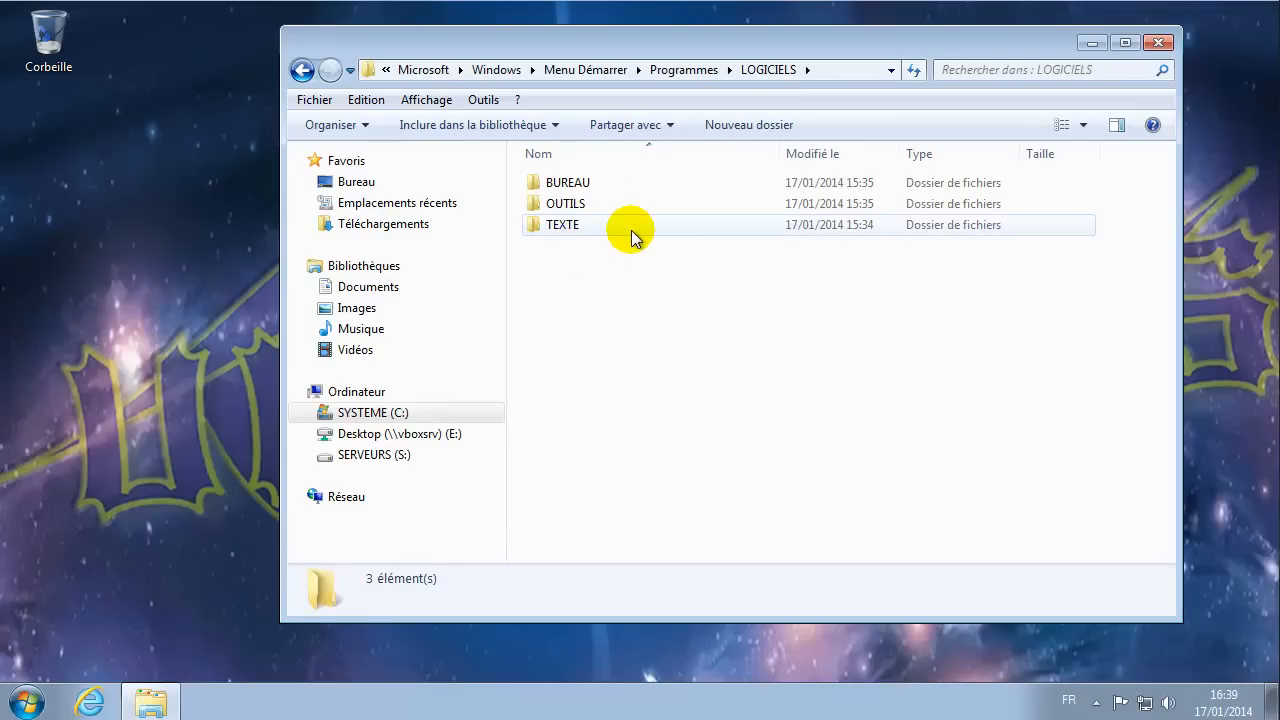
mouse_move(631, 230)
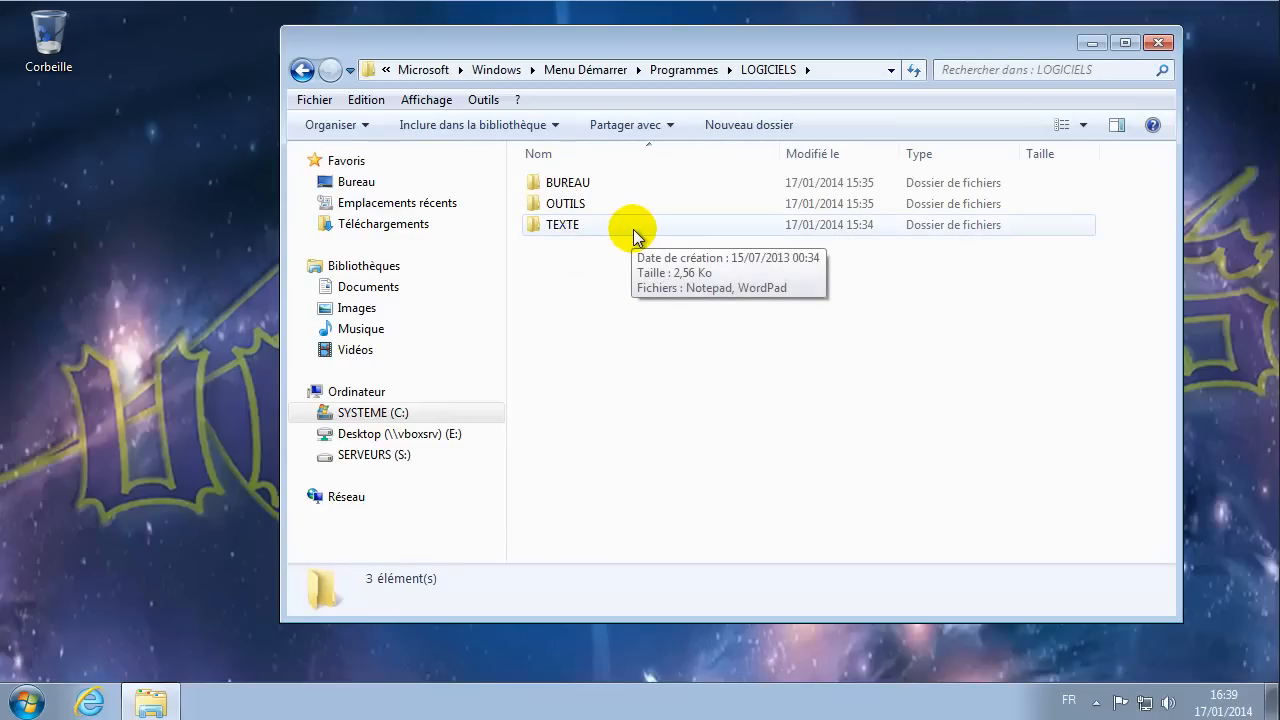
double_click(580, 185)
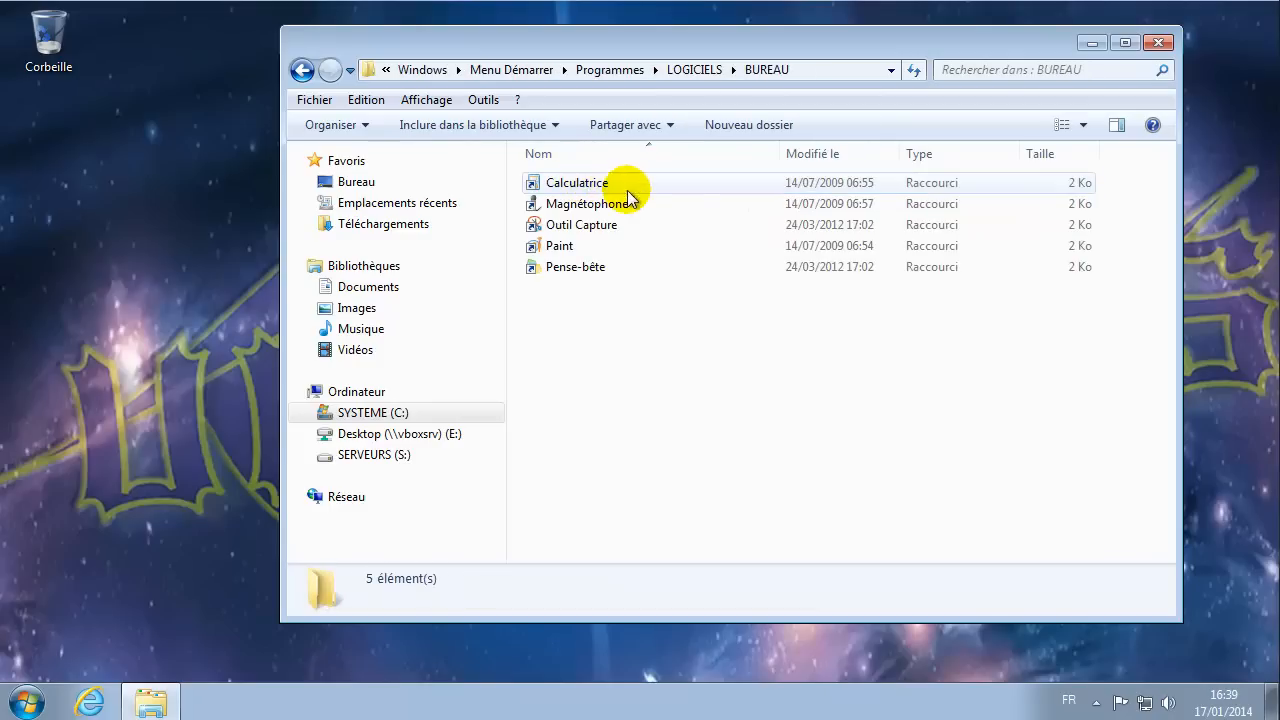
mouse_move(597, 229)
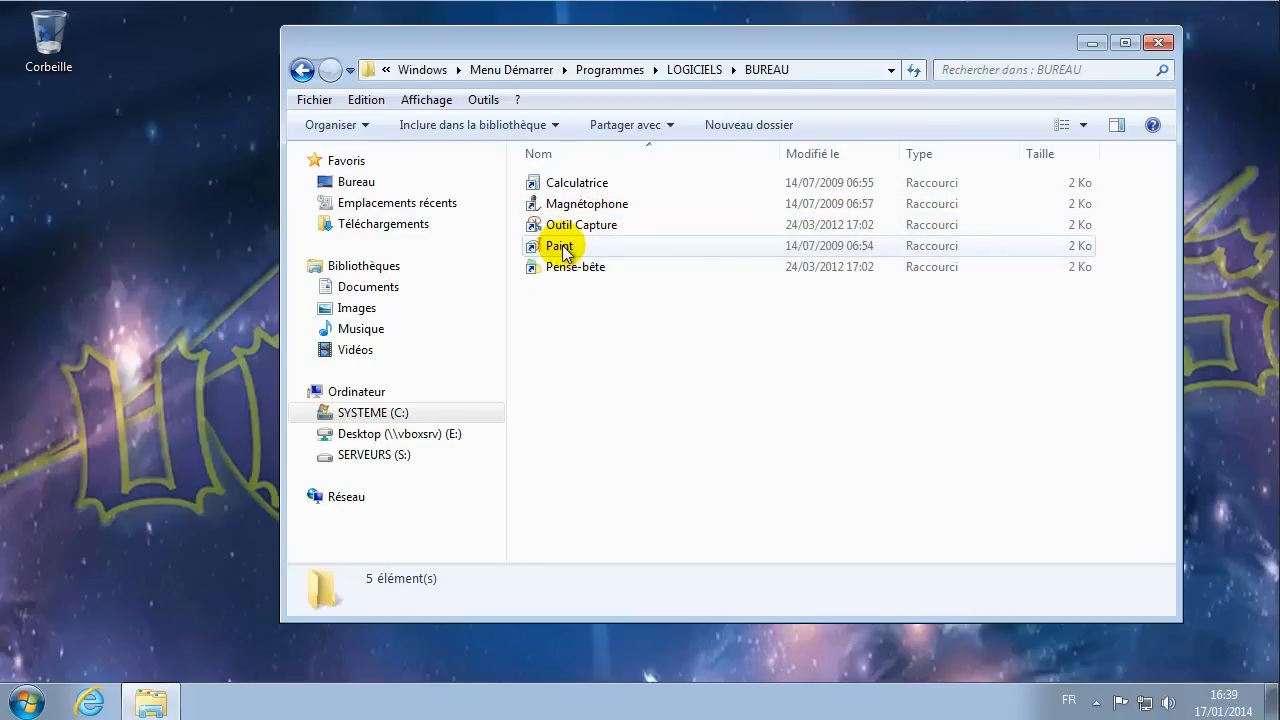
mouse_move(566, 253)
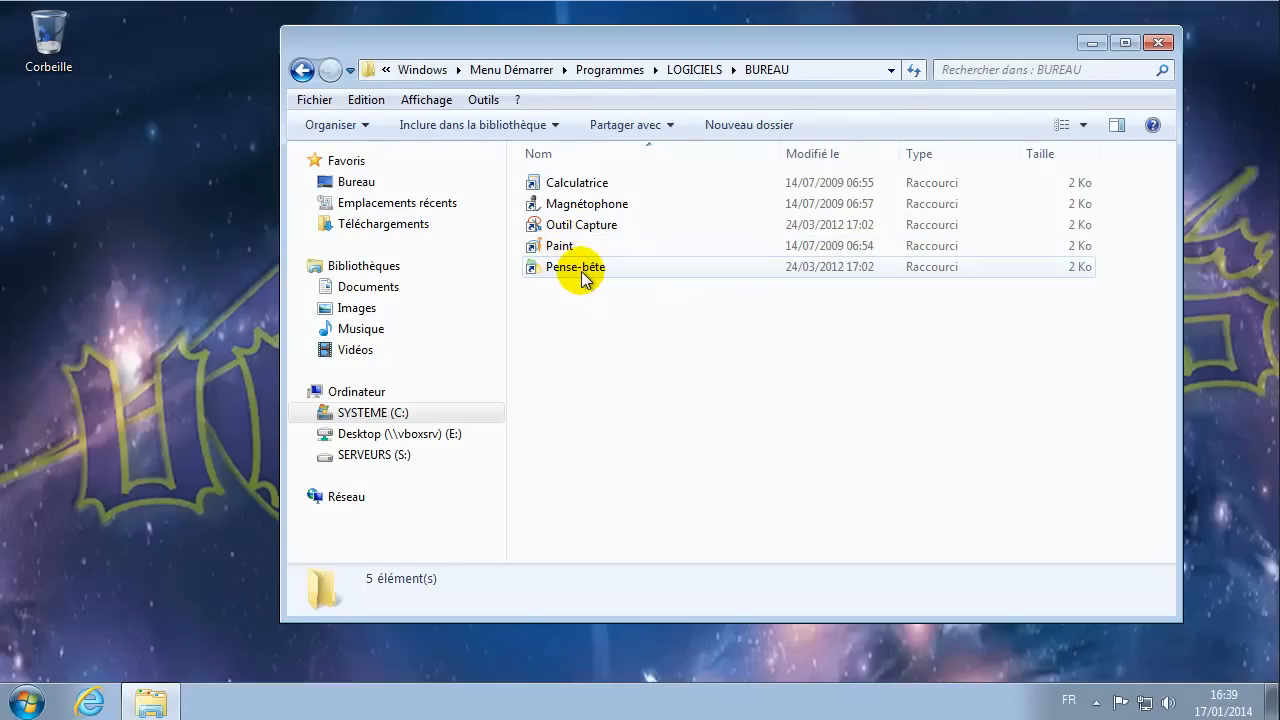
mouse_move(585, 278)
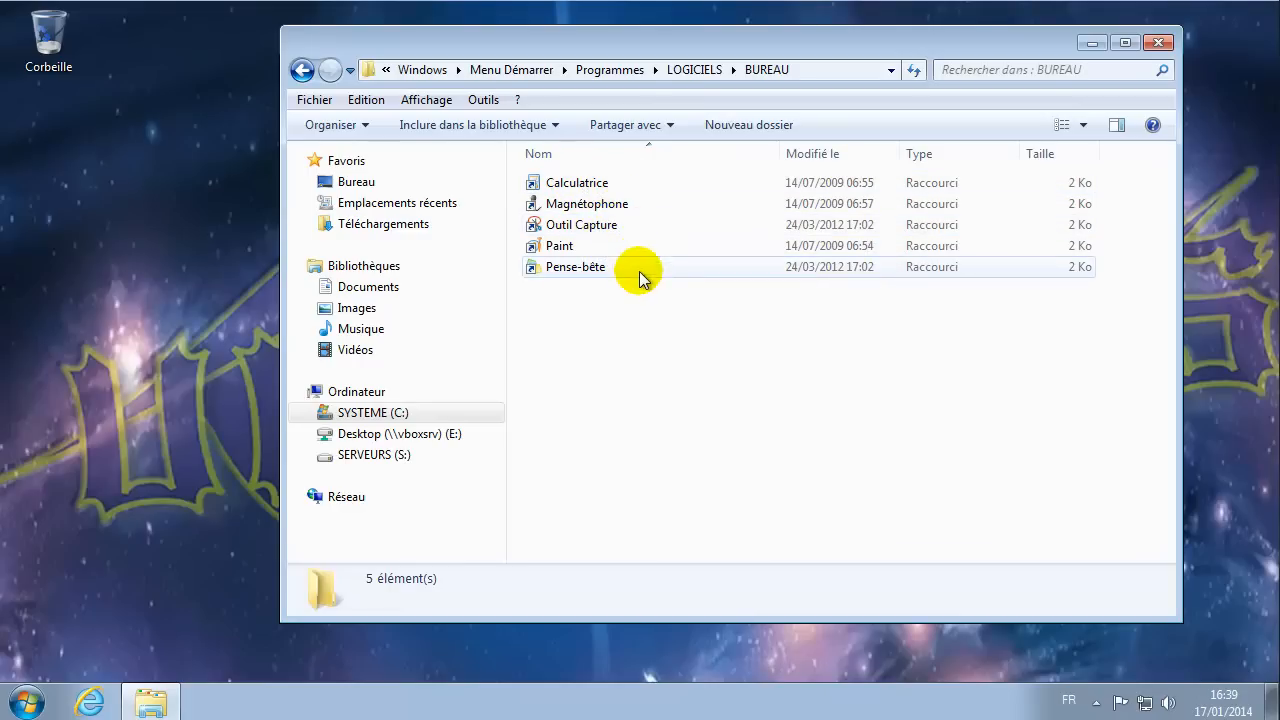
- Check the shortcuts in the OUTILS and TEXTE subfolders of LOGICIELS, returning to the Programmes folder
left_click(688, 72)
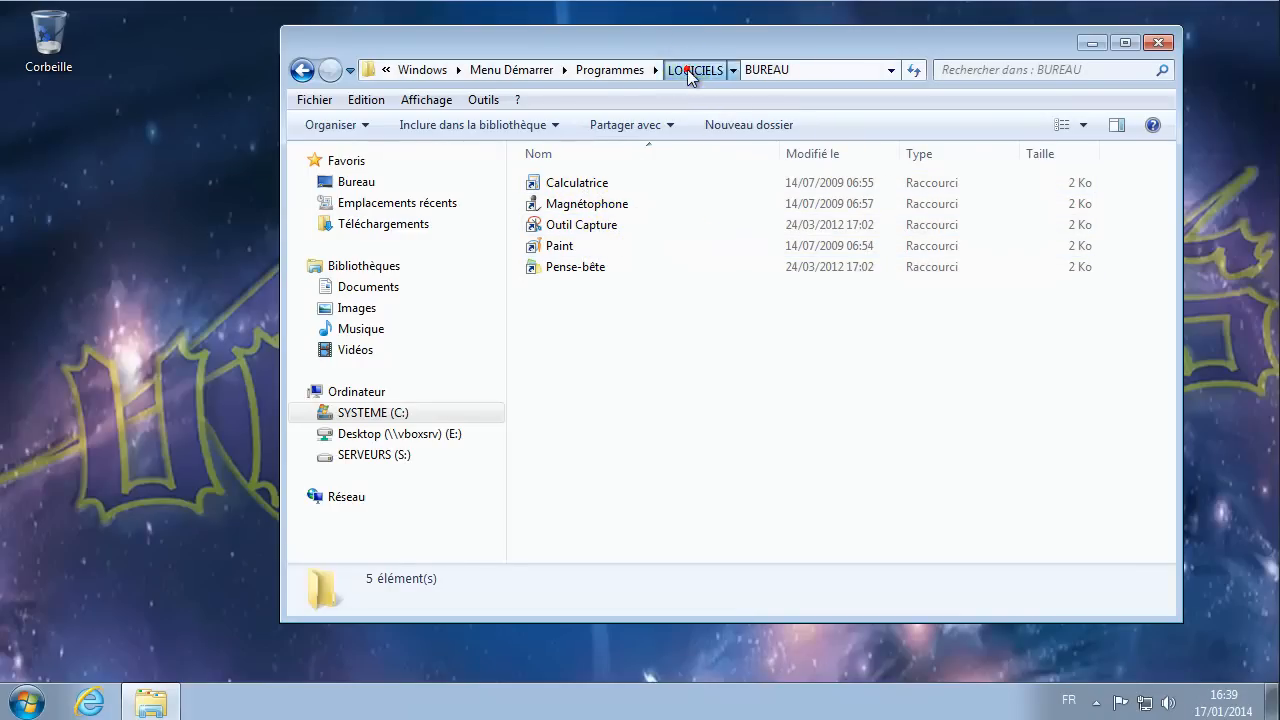
left_click(587, 205)
double_click(587, 205)
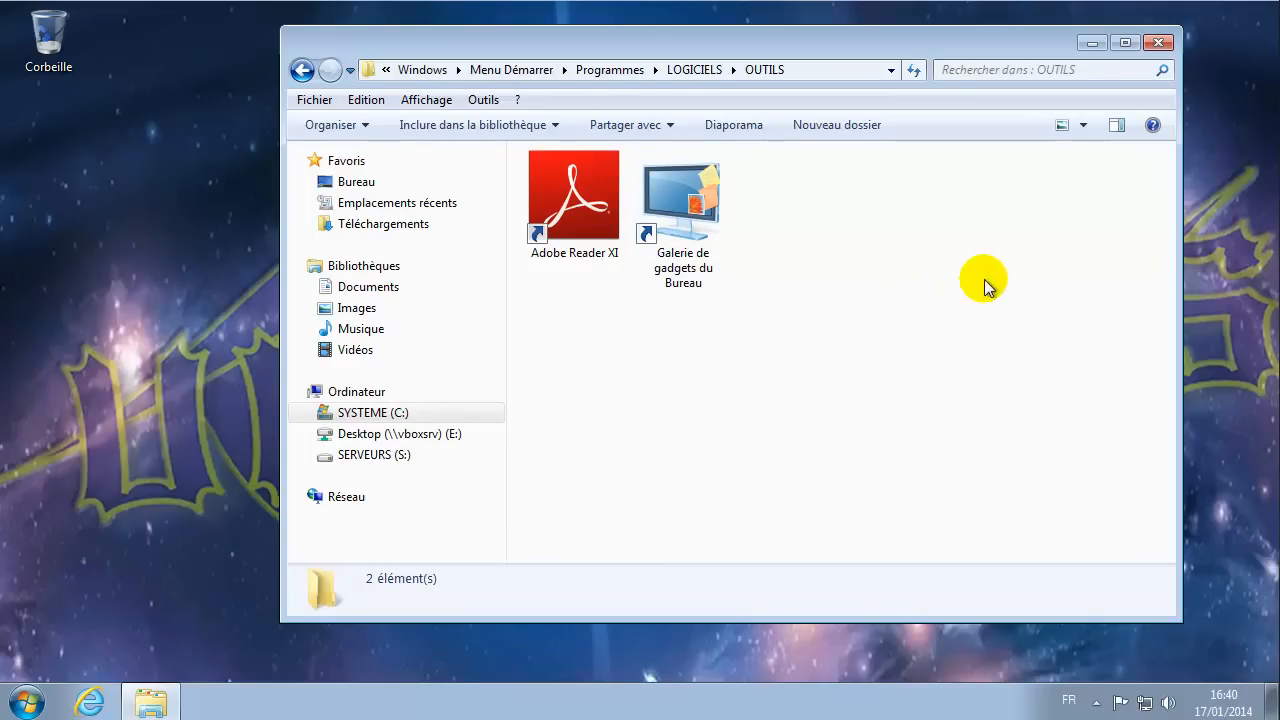
left_click(693, 72)
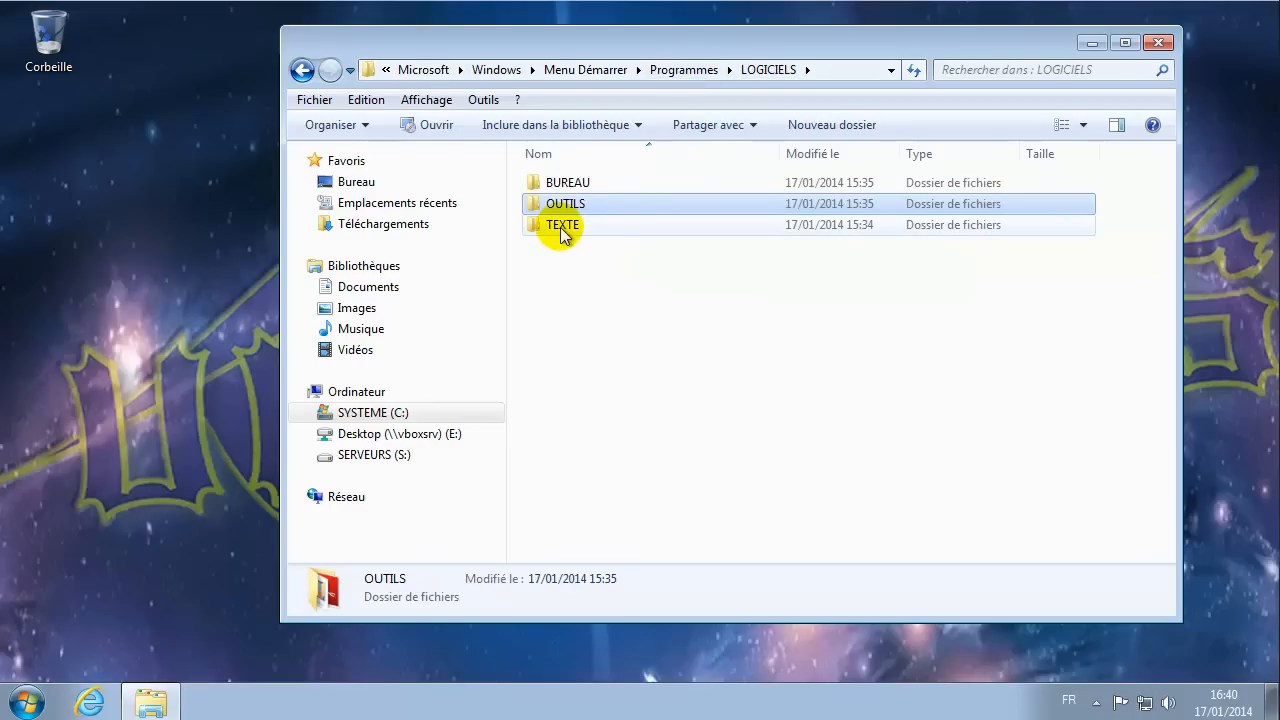
double_click(562, 226)
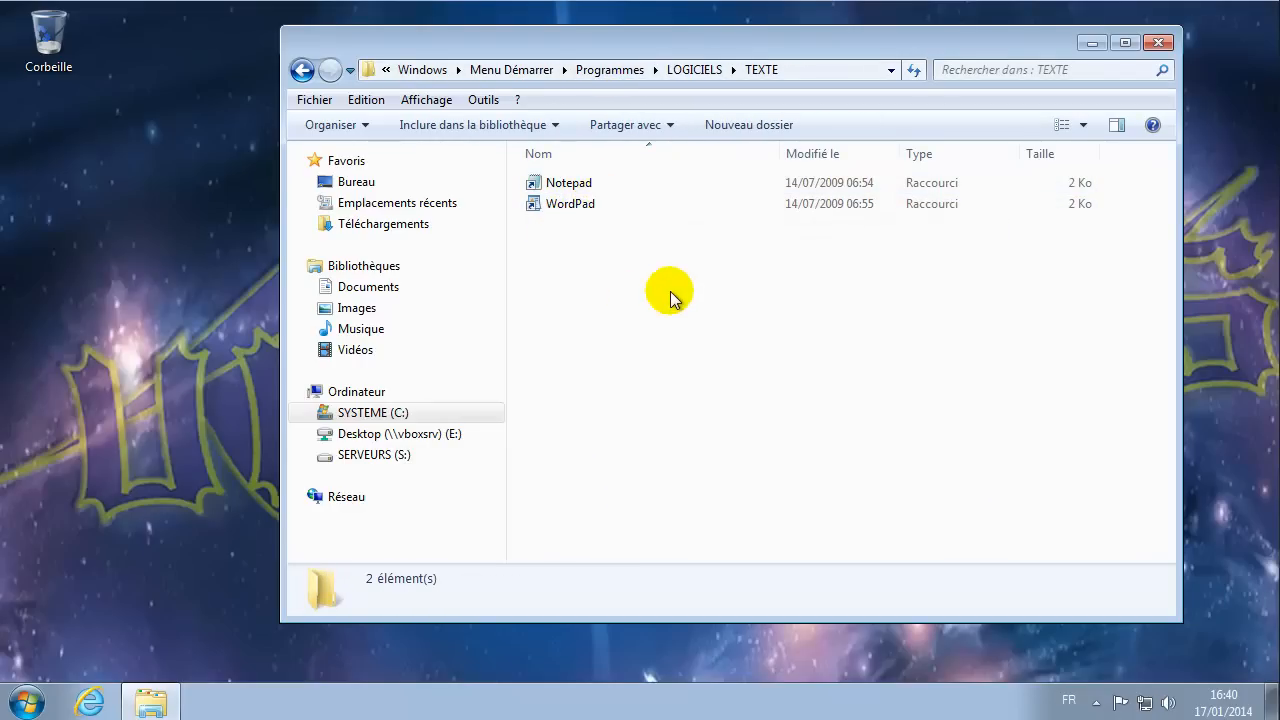
left_click(690, 70)
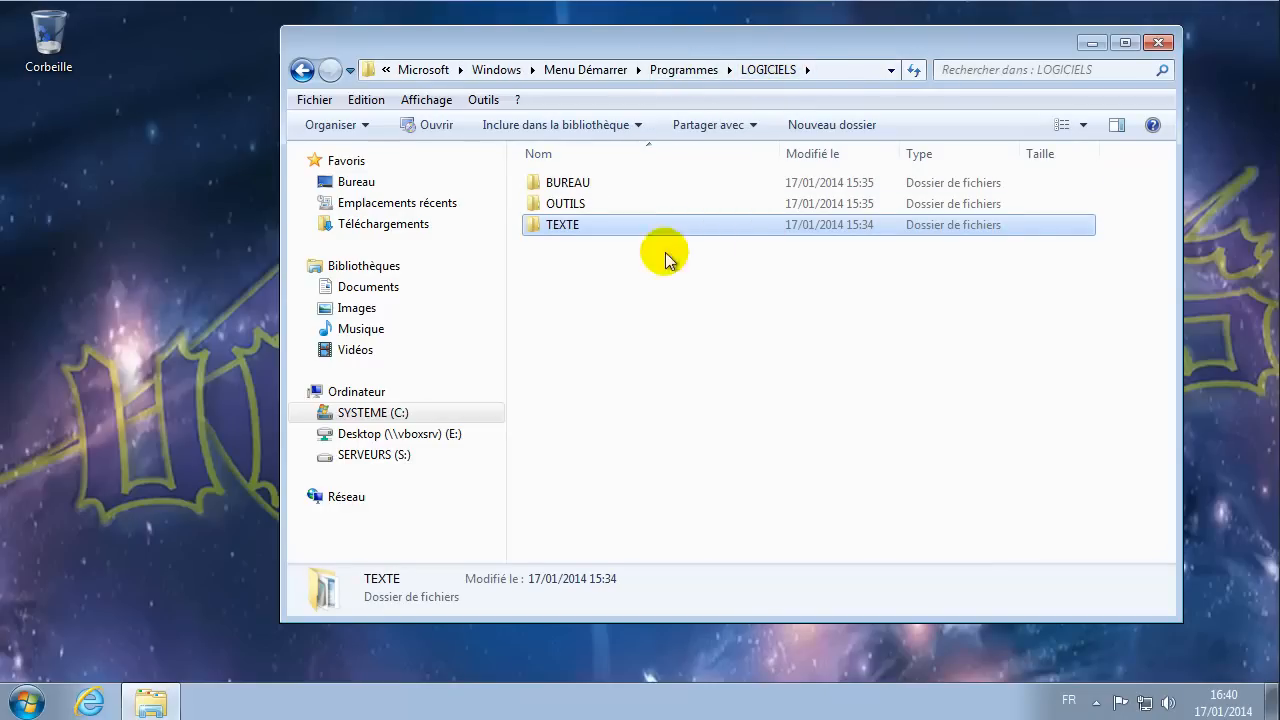
left_click(681, 72)
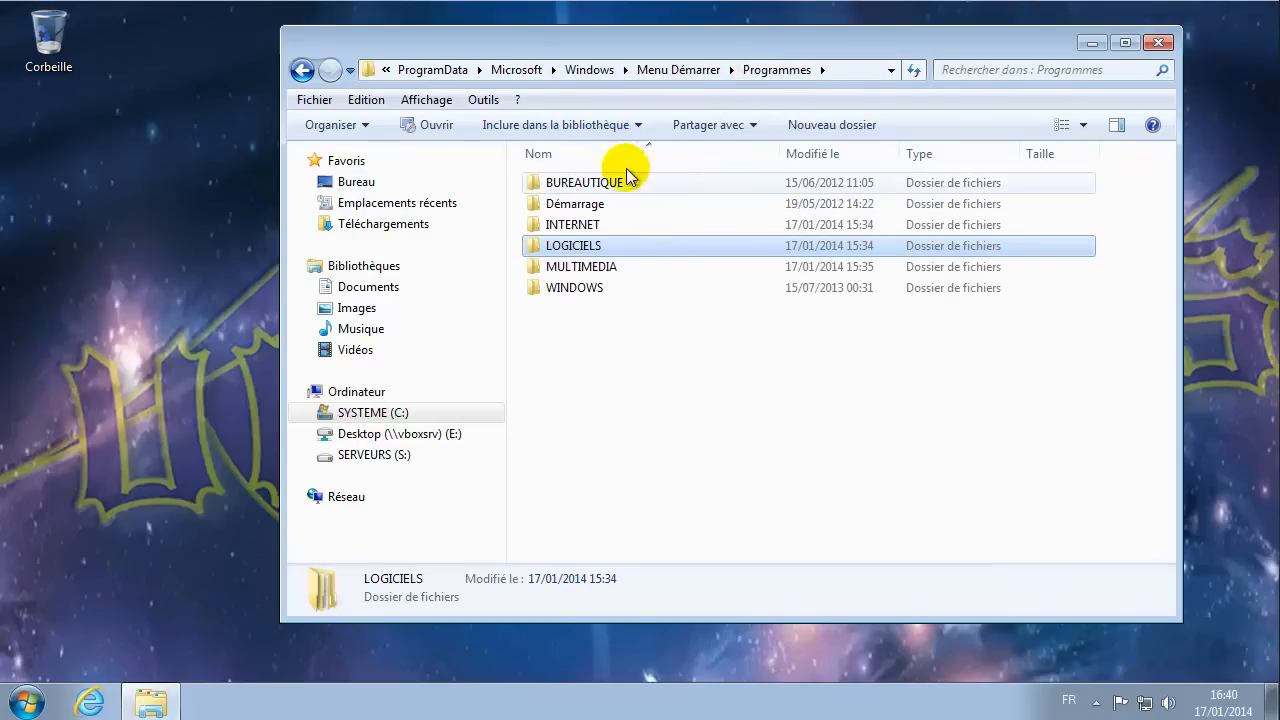
- Open the MULTIMEDIA folder and view the shortcuts in its IMAGE and Jeux subfolders
double_click(575, 268)
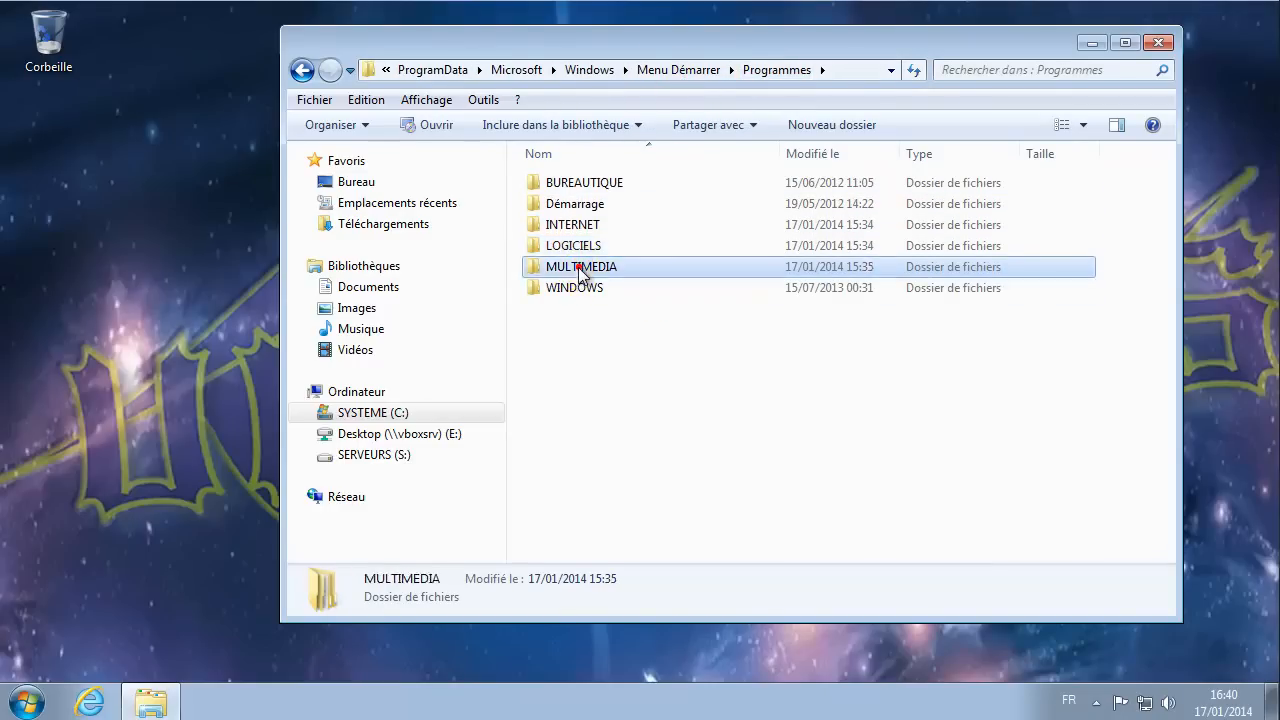
double_click(588, 184)
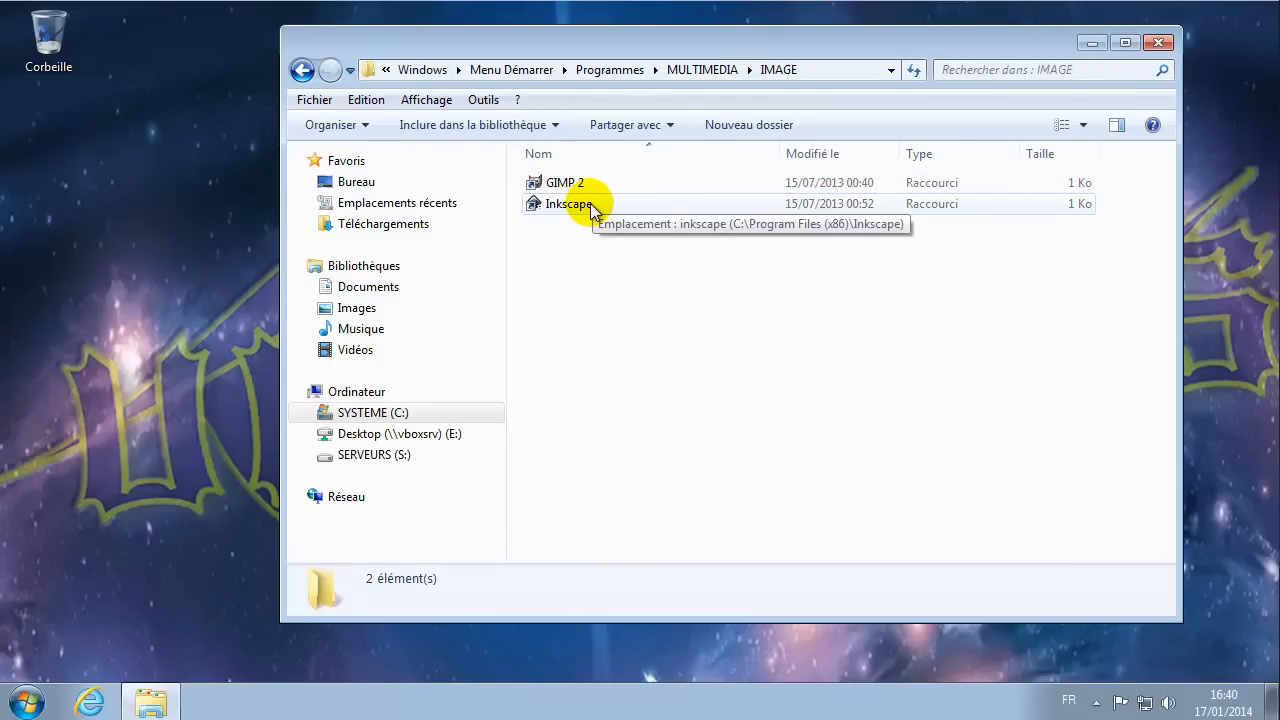
left_click(681, 74)
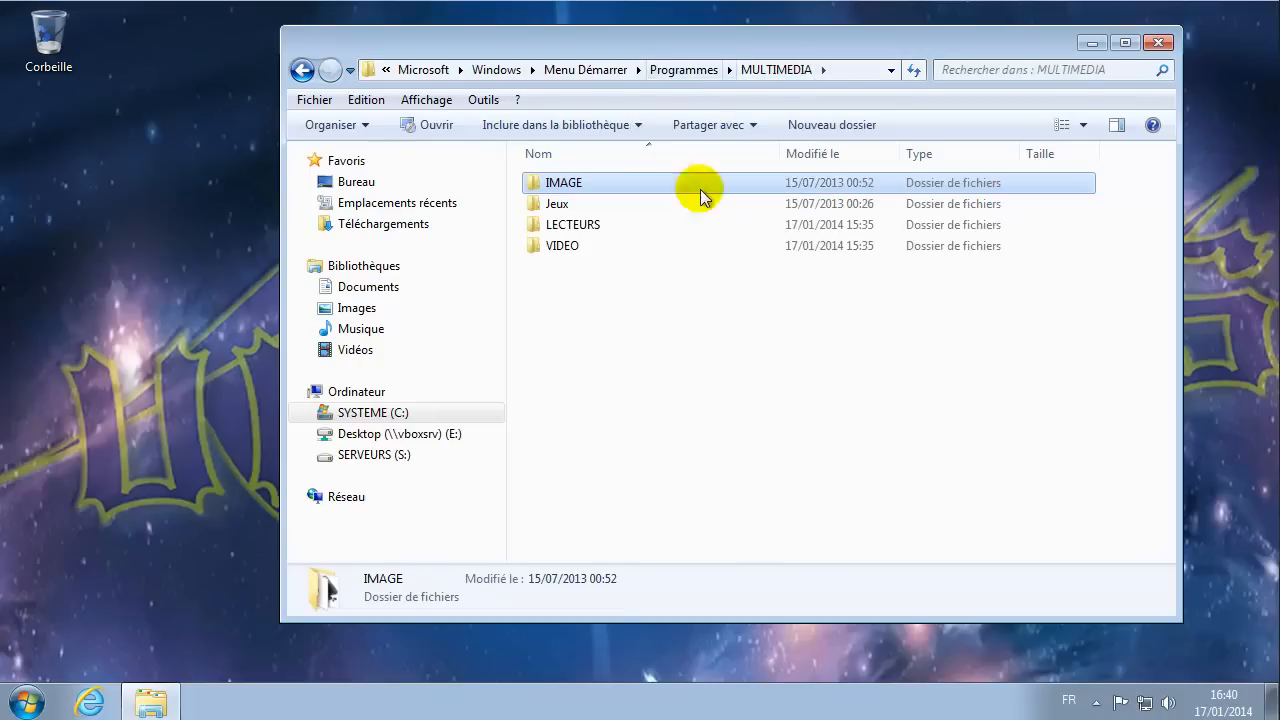
double_click(594, 203)
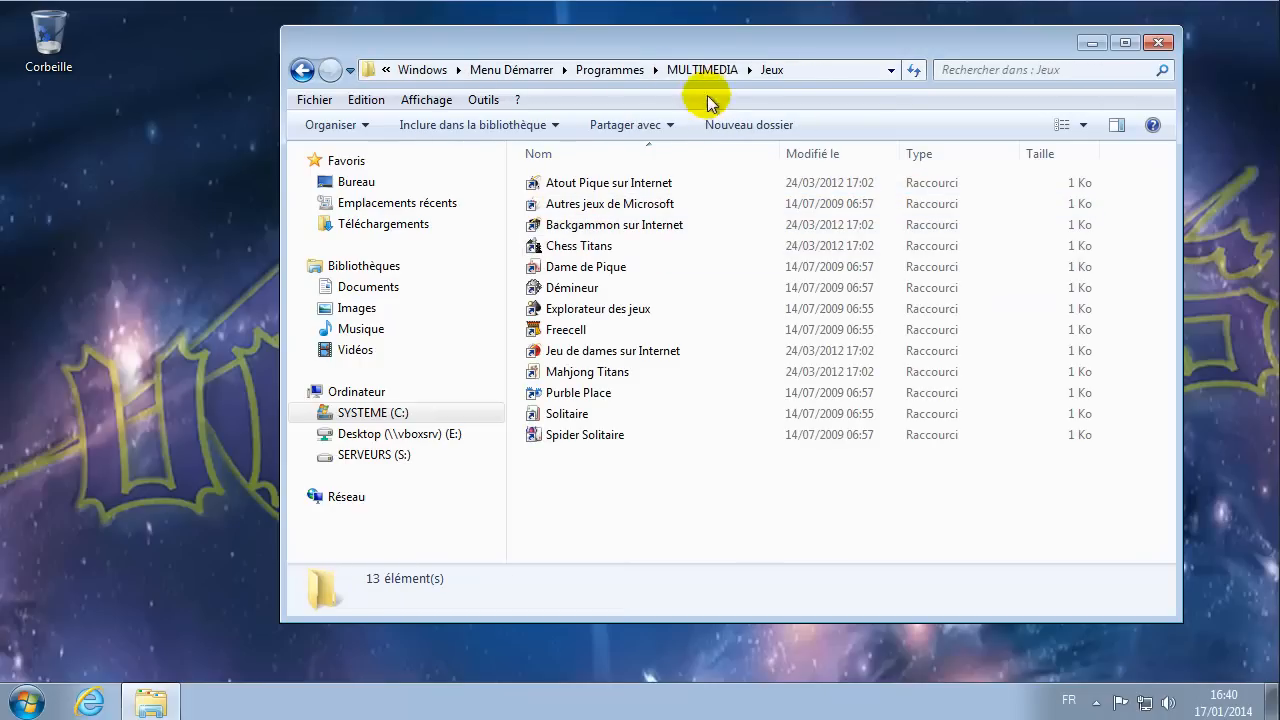
left_click(697, 68)
- View the shortcuts in the LECTEURS and VIDEO subfolders of MULTIMEDIA and go back to the Programmes folder
double_click(595, 226)
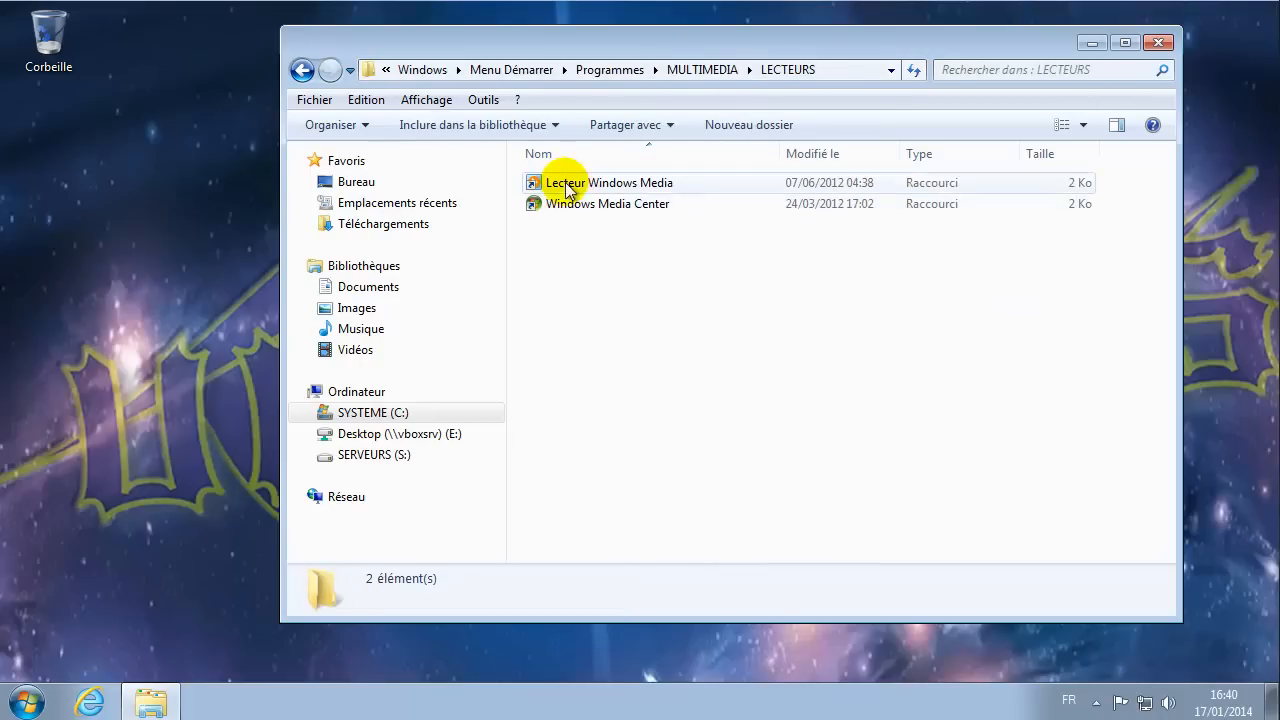
left_click(700, 68)
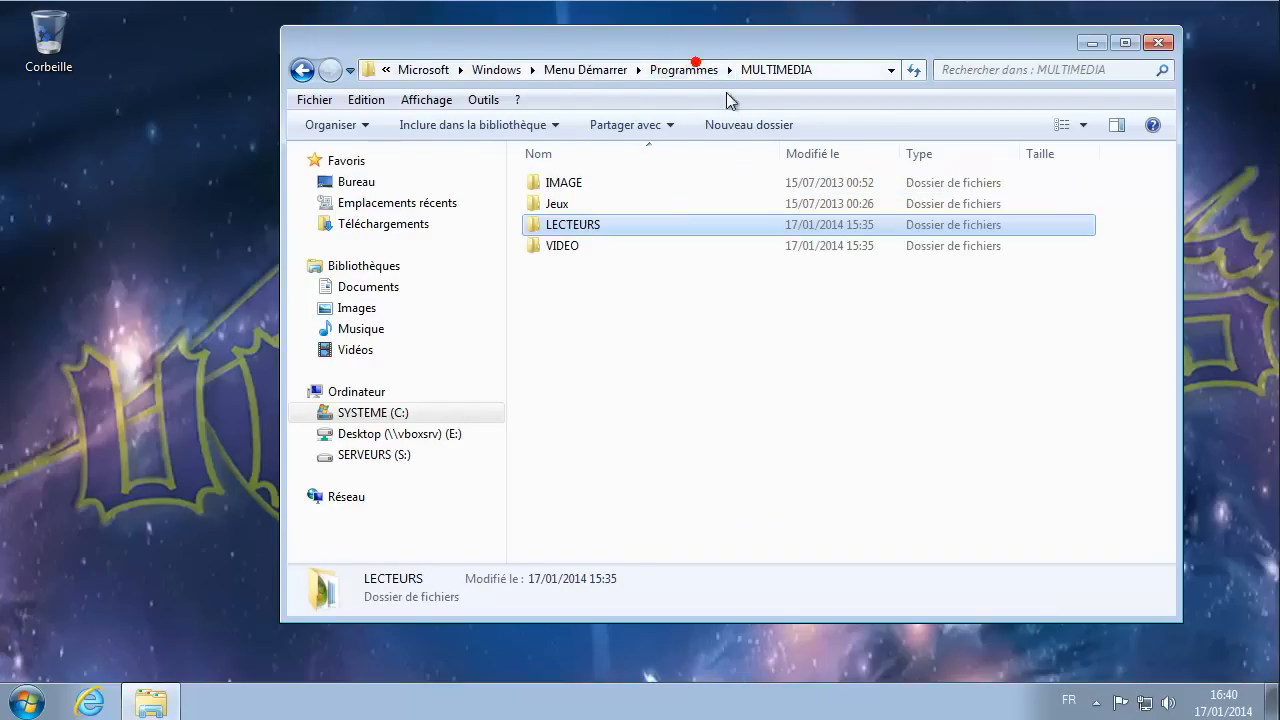
double_click(595, 246)
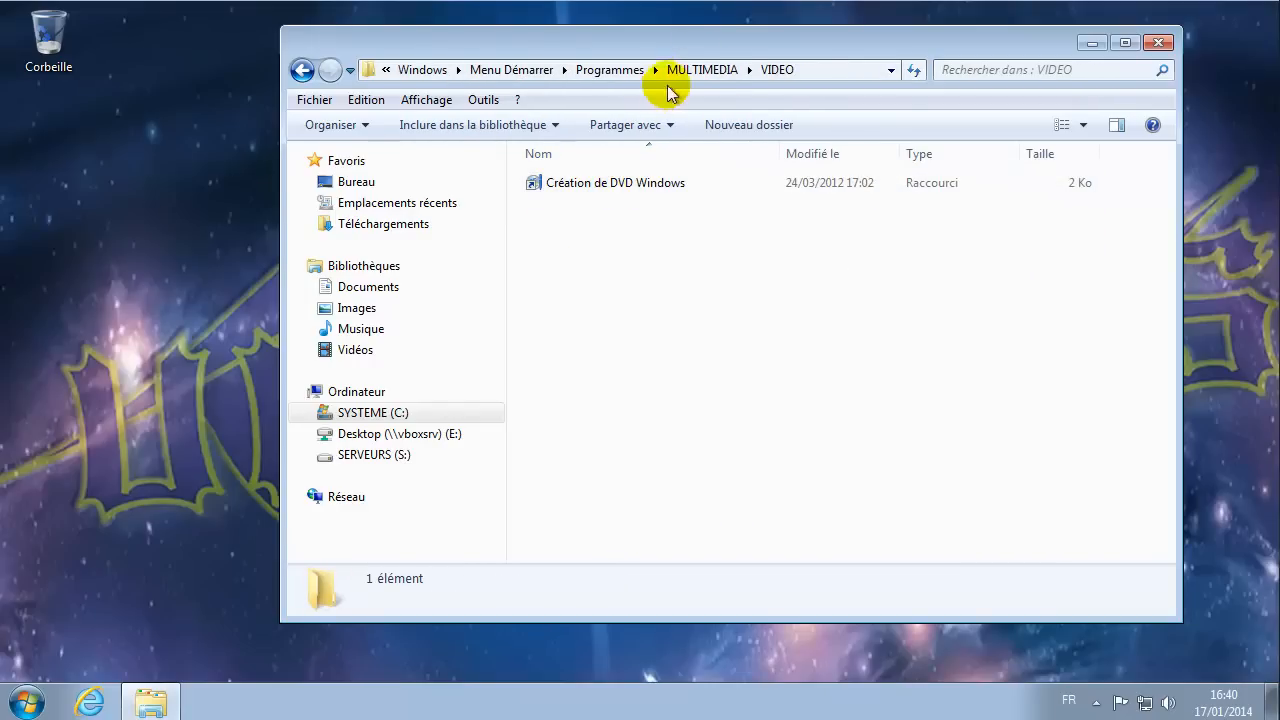
left_click(697, 70)
left_click(692, 70)
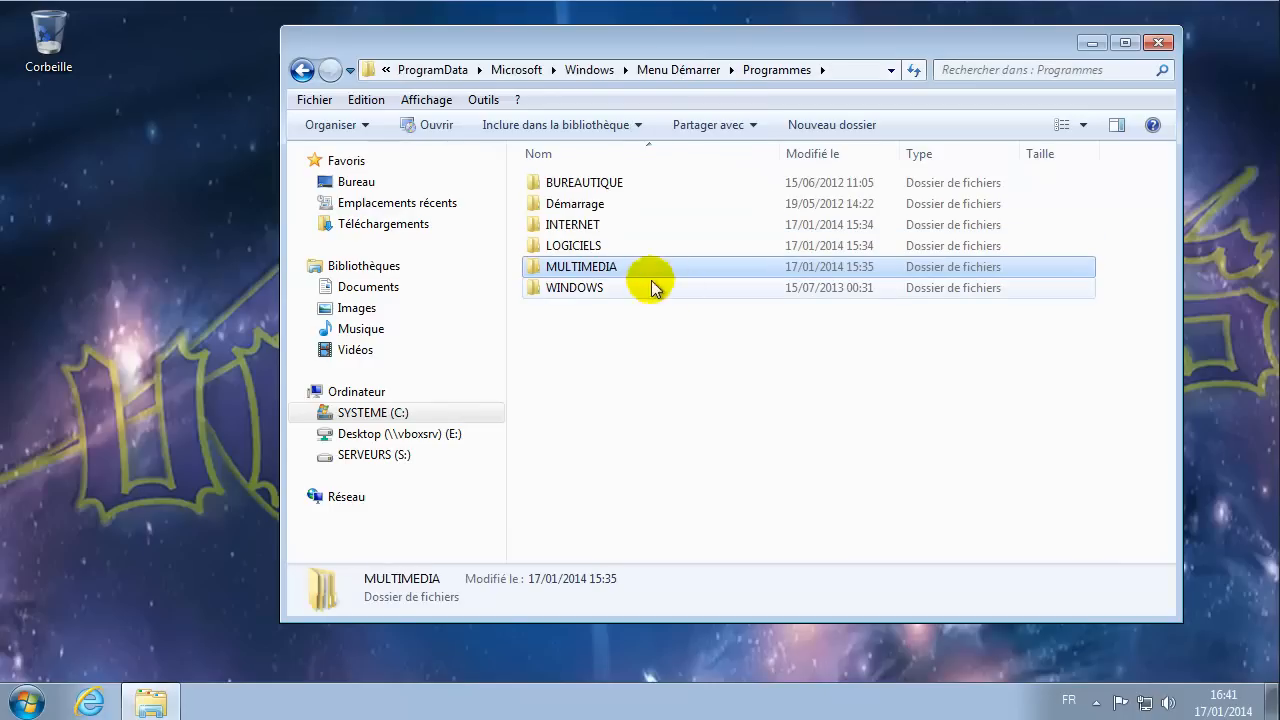
- Open the WINDOWS folder and examine the shortcuts in its Maintenance and Options d'ergonomie subfolders
double_click(583, 290)
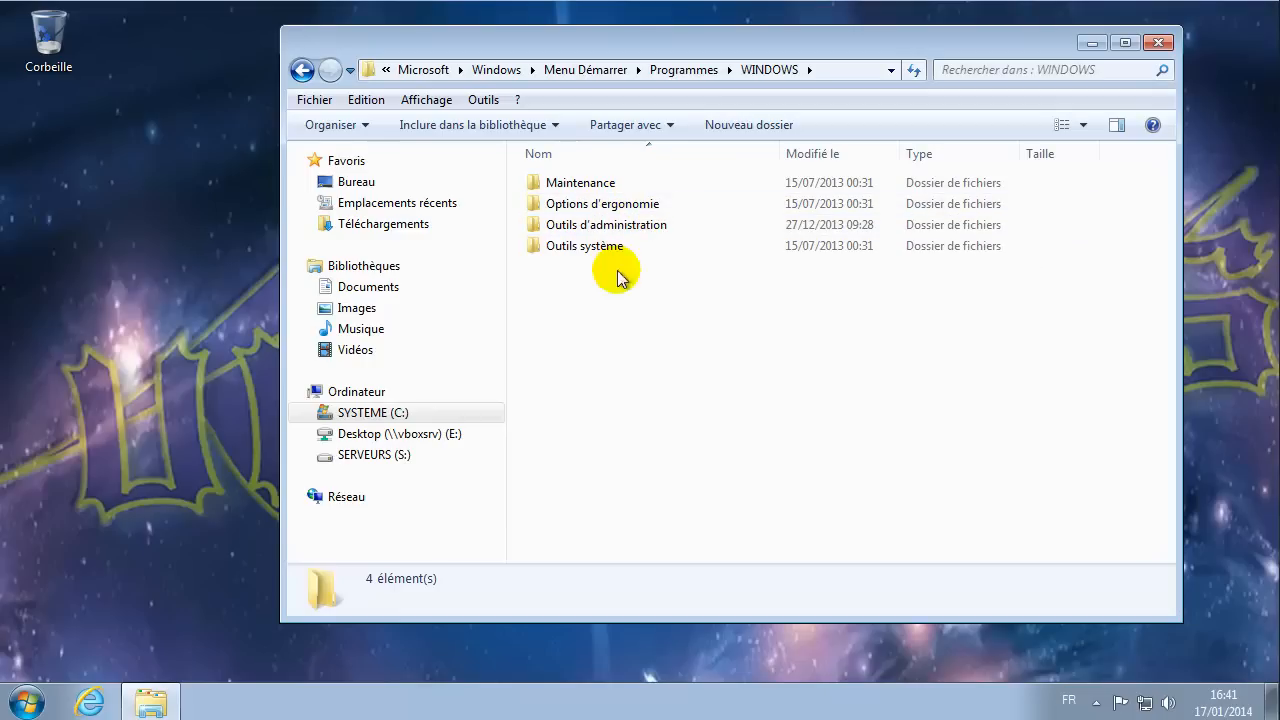
double_click(590, 193)
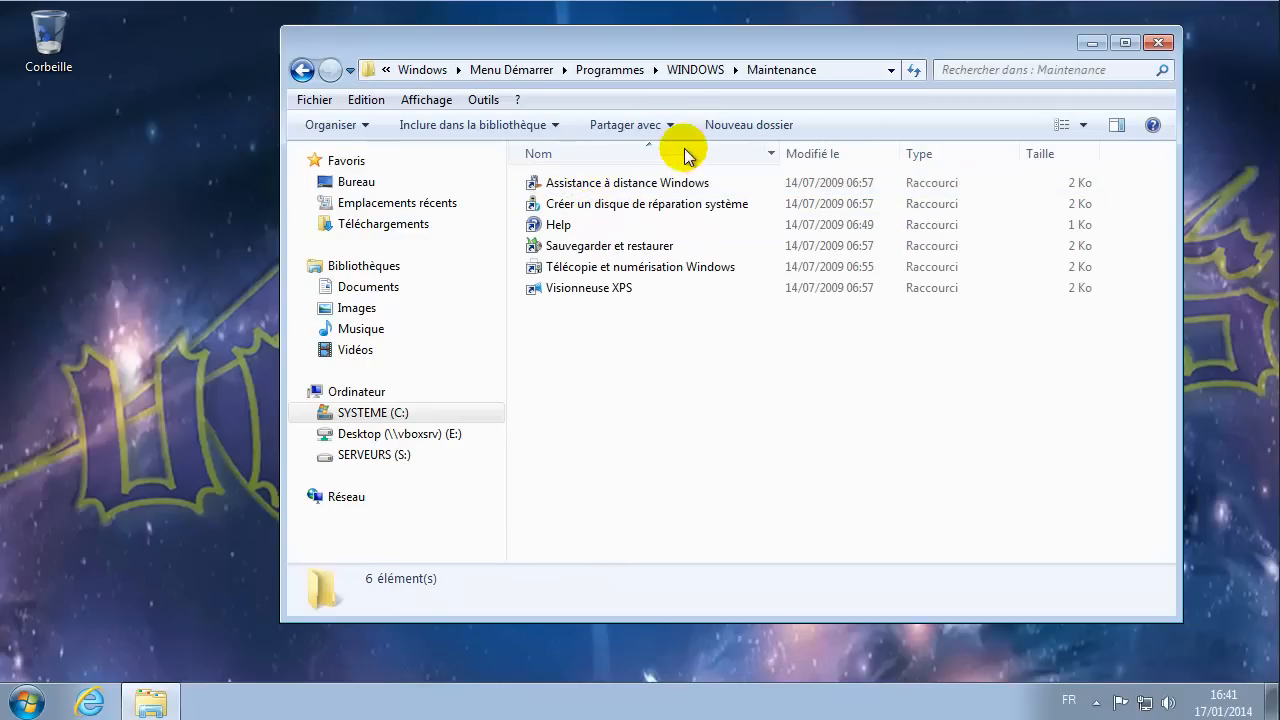
left_click(683, 71)
double_click(618, 203)
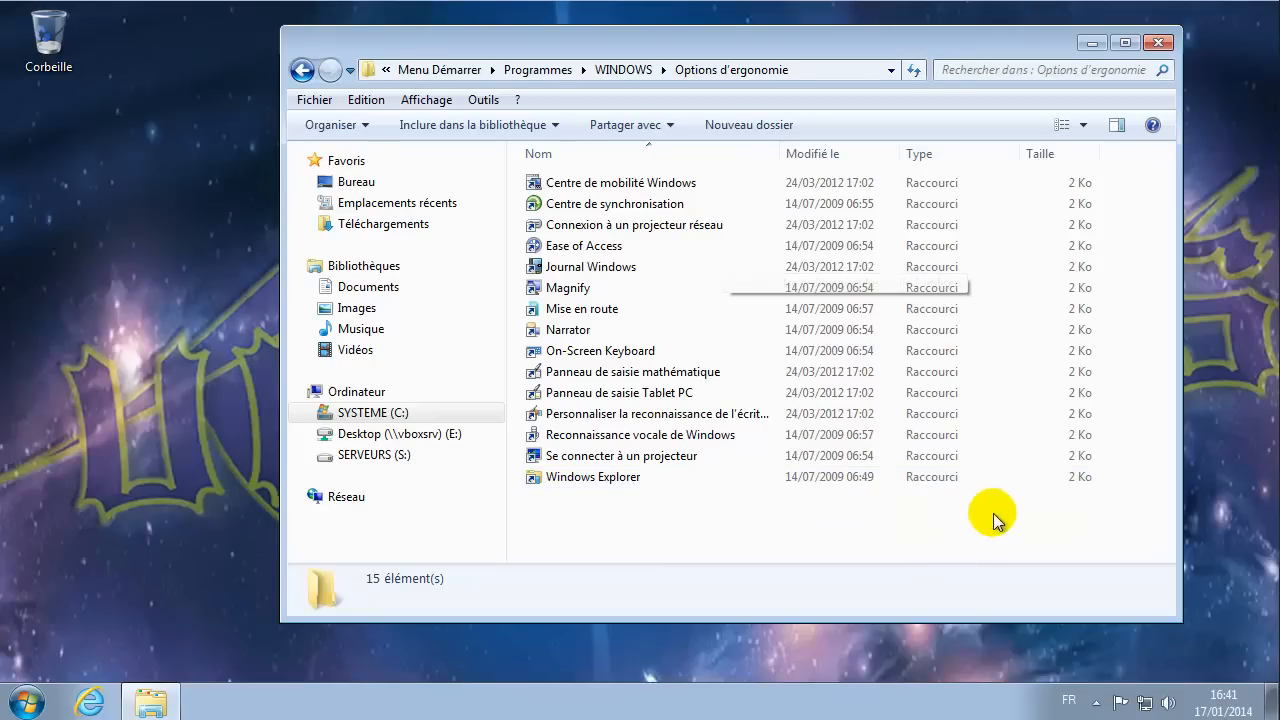
left_click(643, 69)
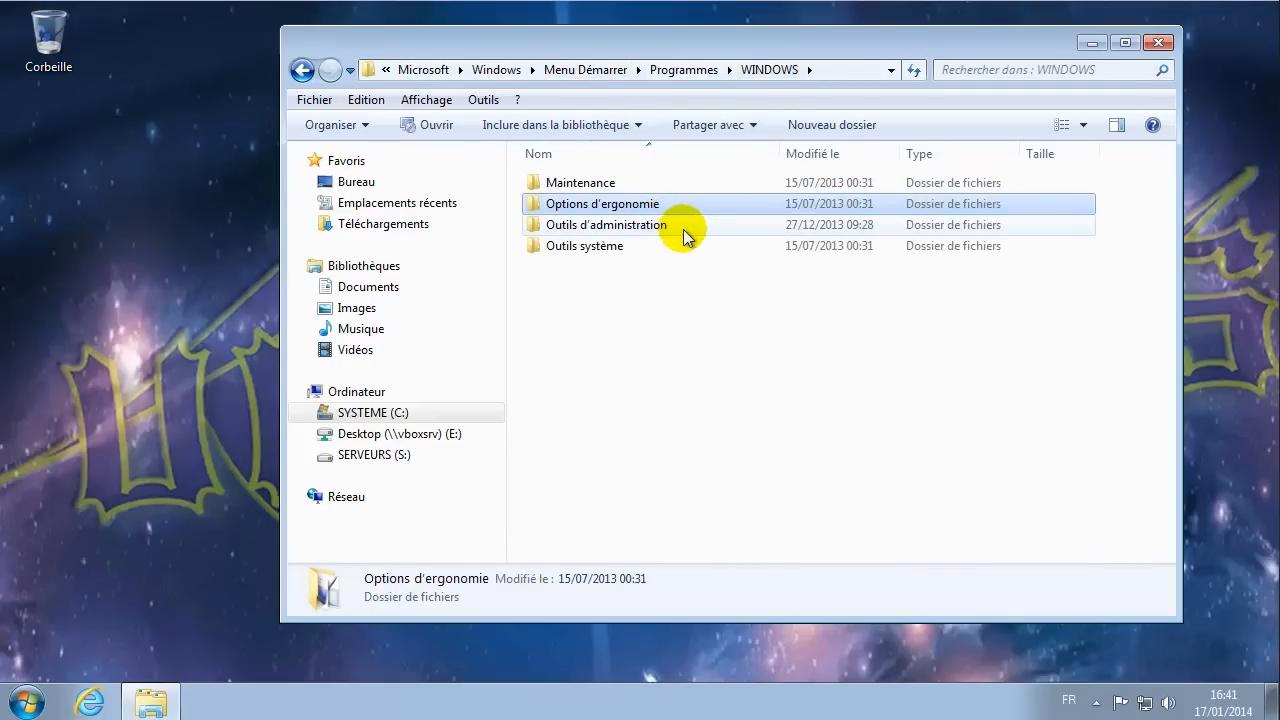
- Point out the Outils d'administration and Outils système folders and look at the Gérer command for Ordinateur in the Start menu
left_click_drag(690, 298, 603, 243)
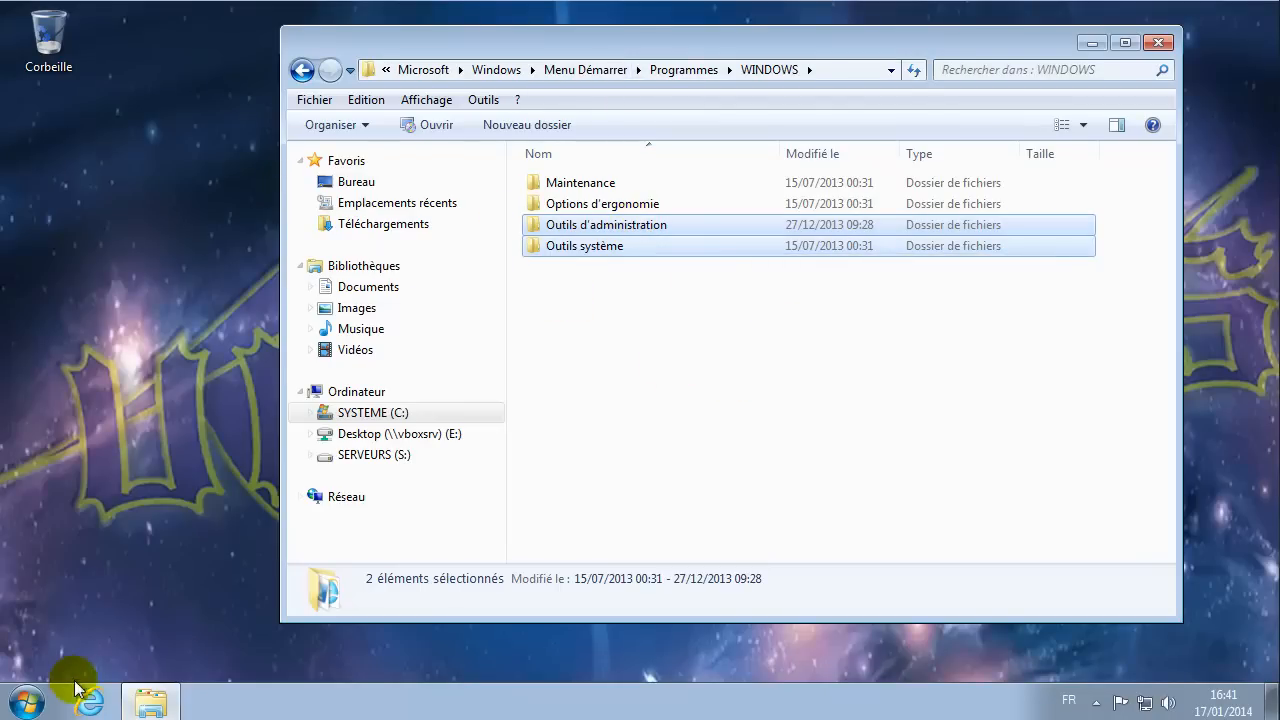
left_click(28, 702)
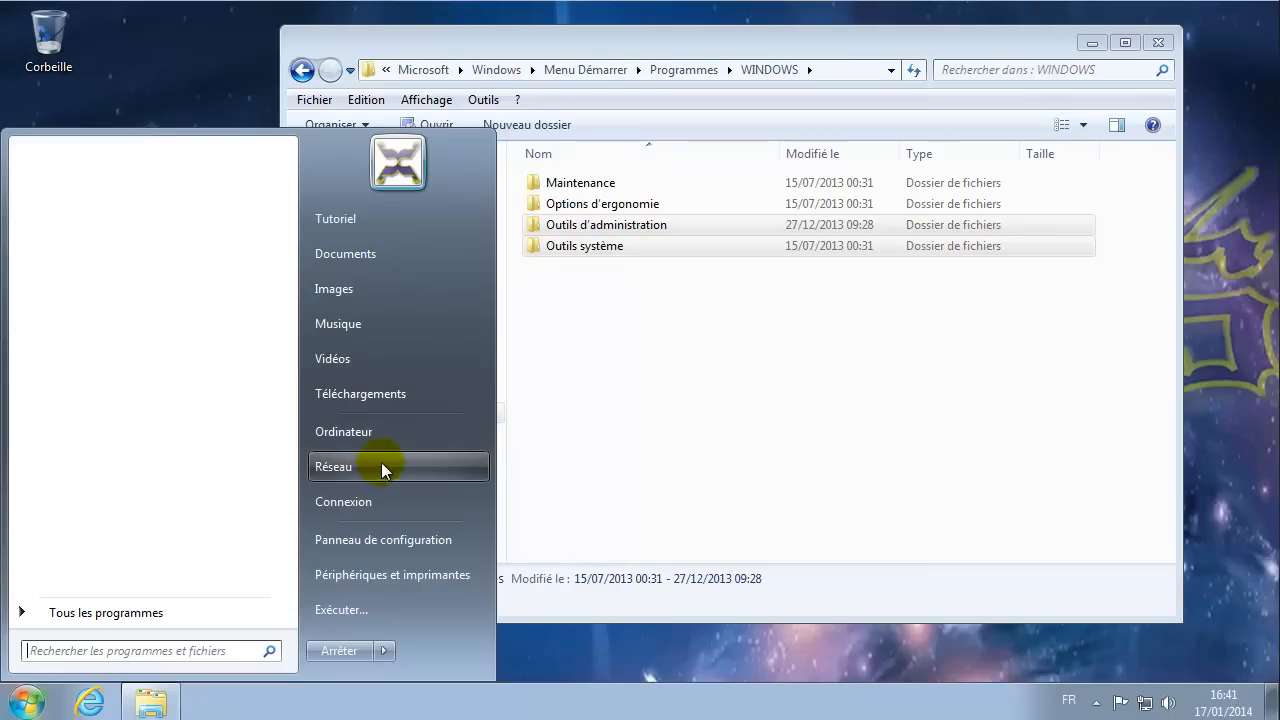
right_click(354, 434)
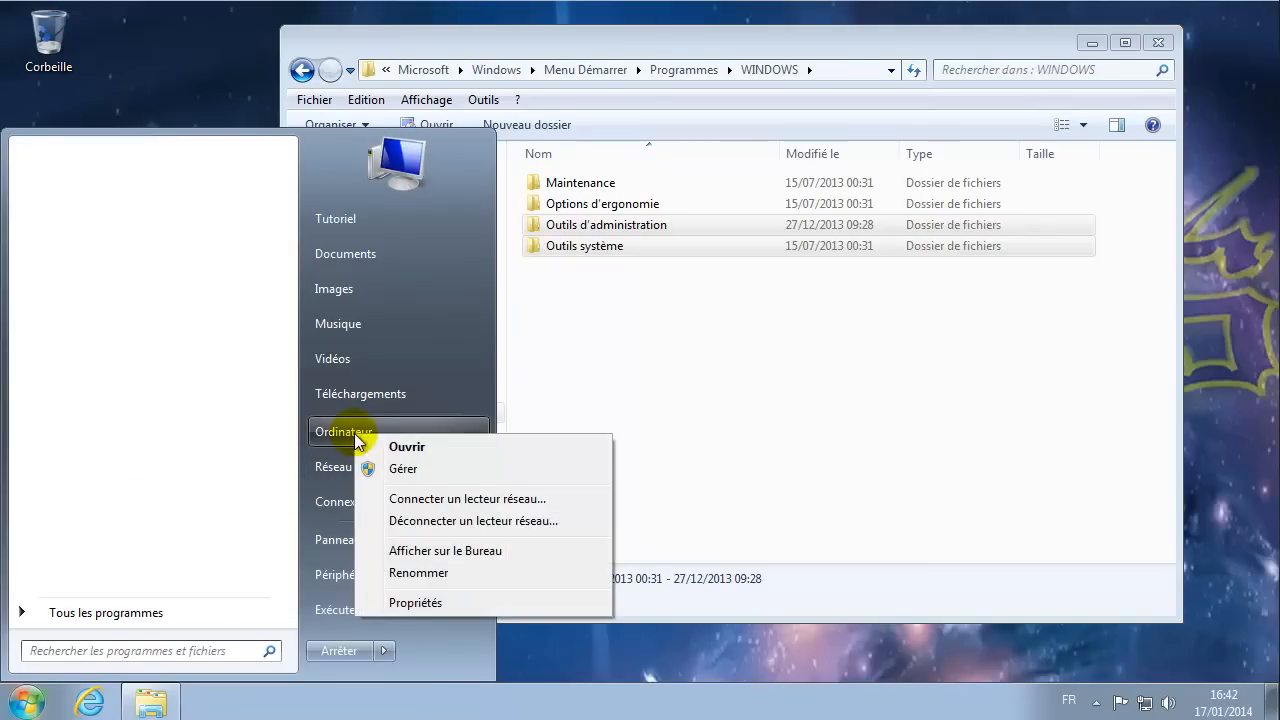
left_click(427, 468)
left_click(629, 372)
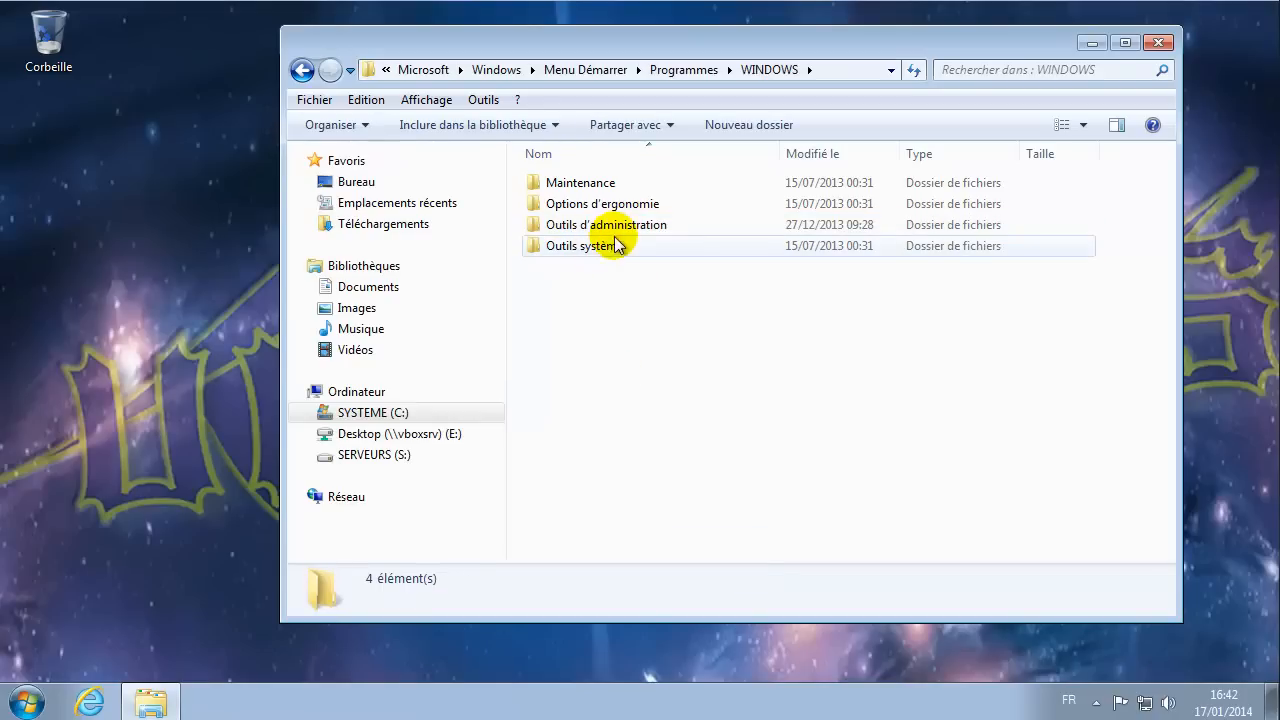
- Compare the Gestion de l'ordinateur shortcut in Outils d'administration with the console opened by Ordinateur's Gérer command, and close that console
double_click(613, 228)
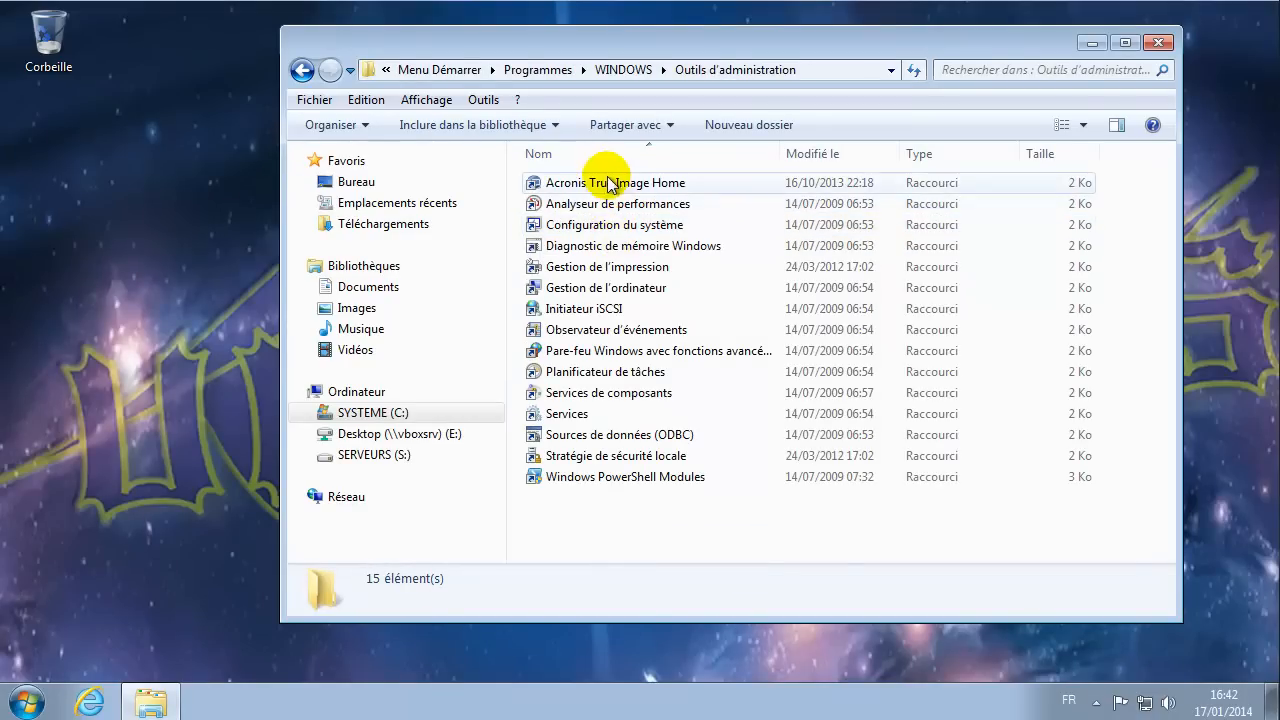
left_click(599, 290)
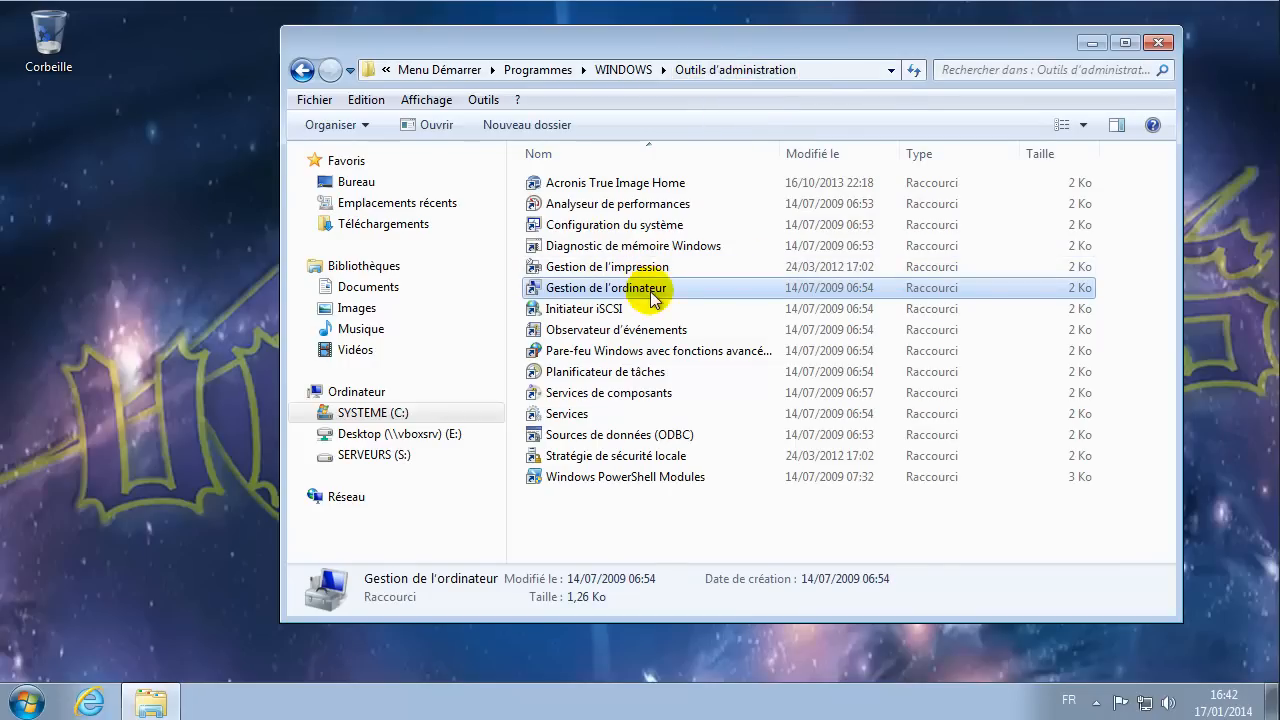
left_click(28, 697)
right_click(396, 429)
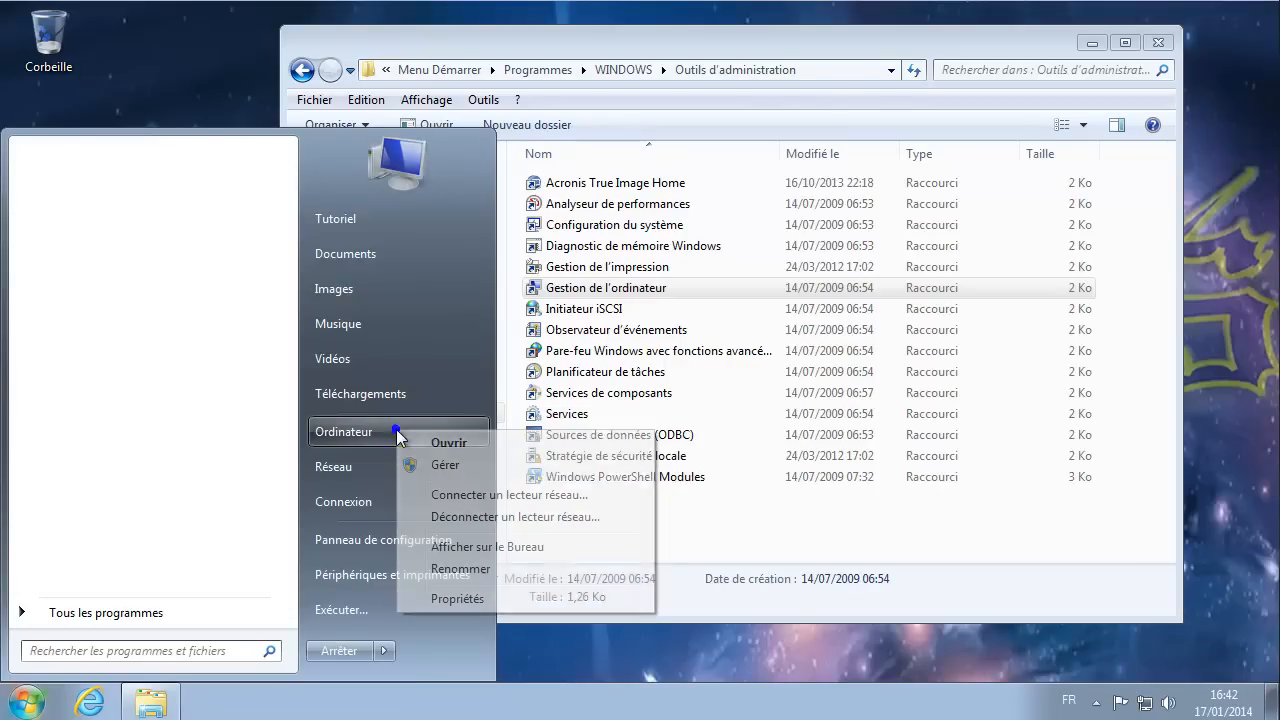
left_click(465, 465)
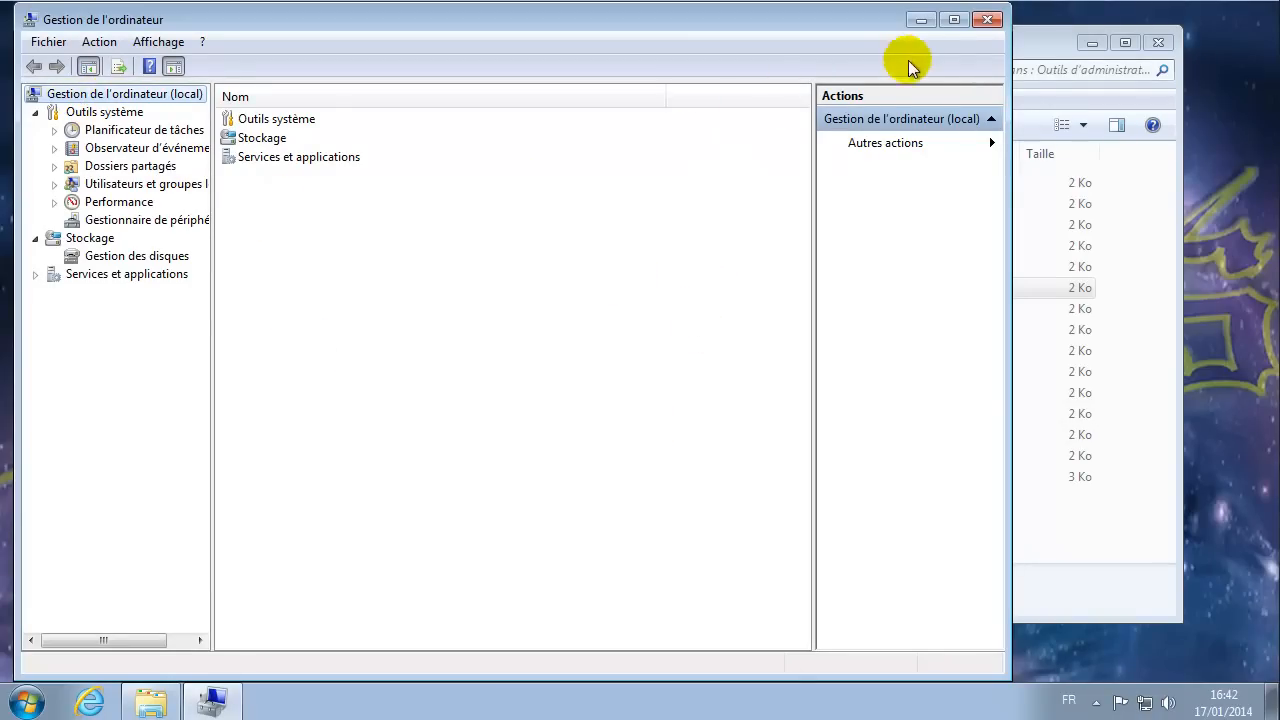
left_click(988, 21)
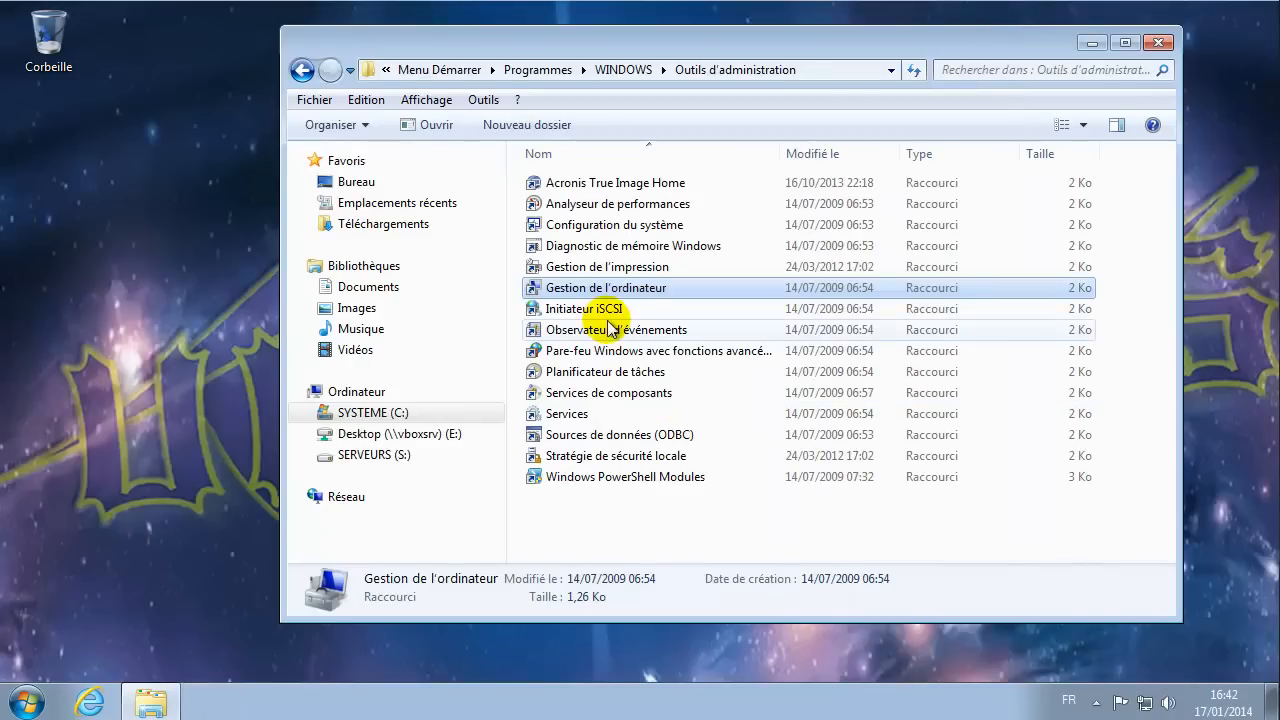
- Move the Gestion de l'ordinateur shortcut from Outils d'administration into the parent WINDOWS folder
right_click(591, 290)
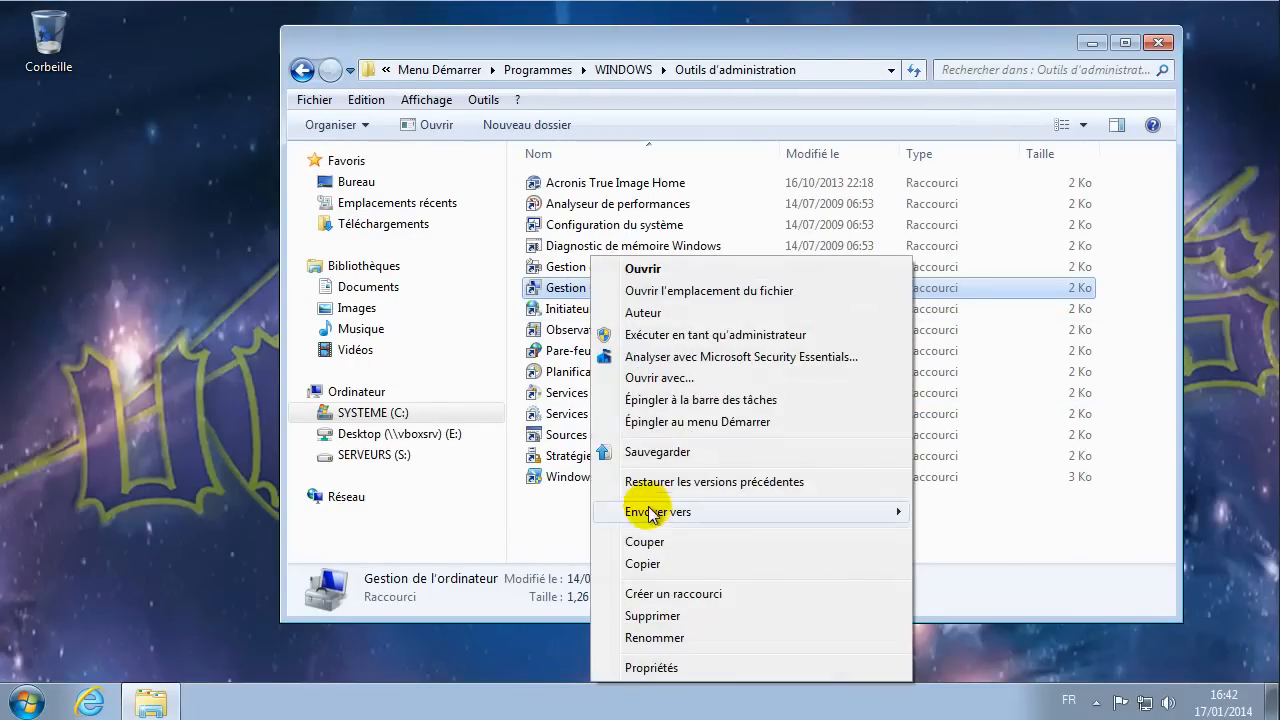
left_click(645, 542)
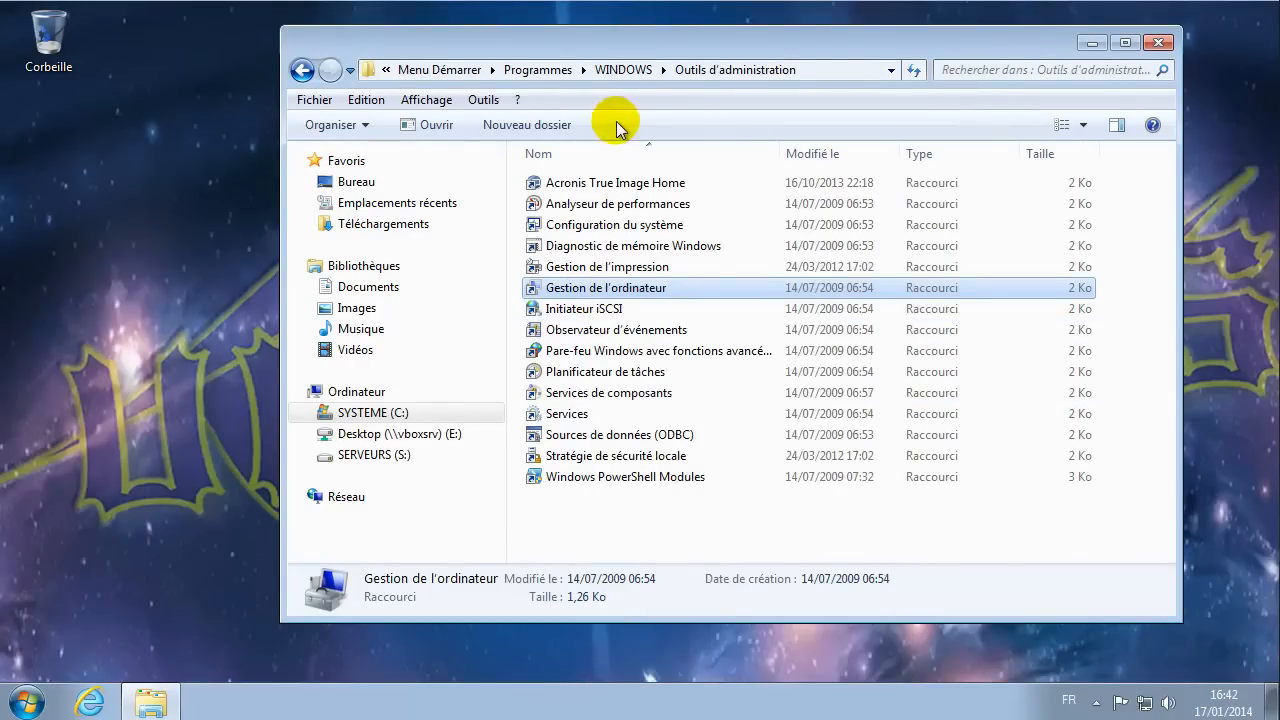
left_click(600, 67)
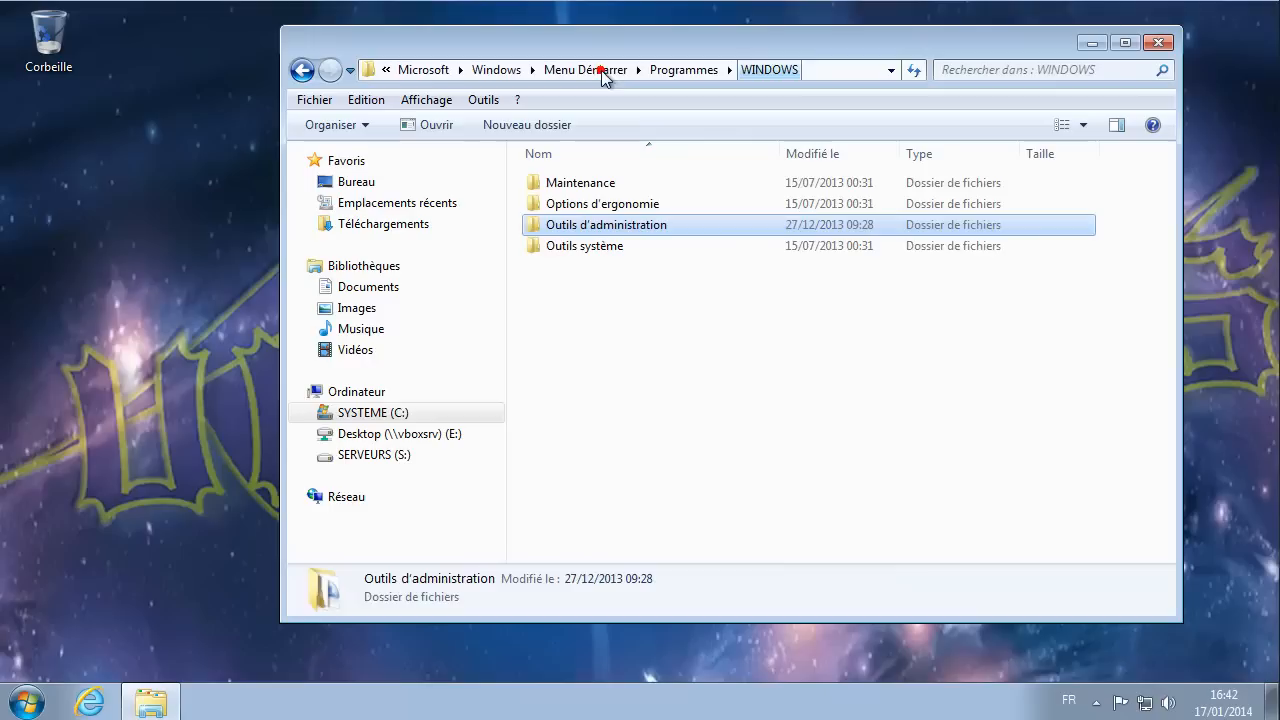
right_click(659, 347)
left_click(706, 486)
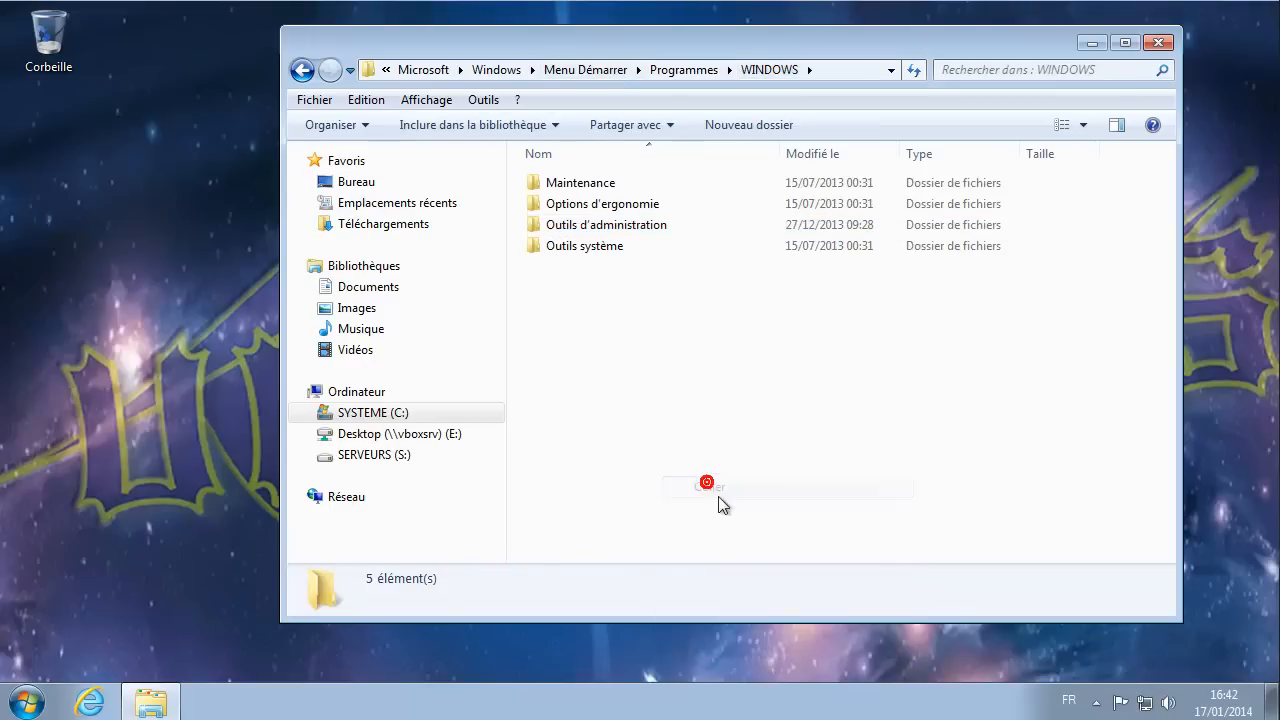
- Try to open the management console with Ordinateur's Gérer command in the Start menu
left_click(26, 702)
right_click(362, 436)
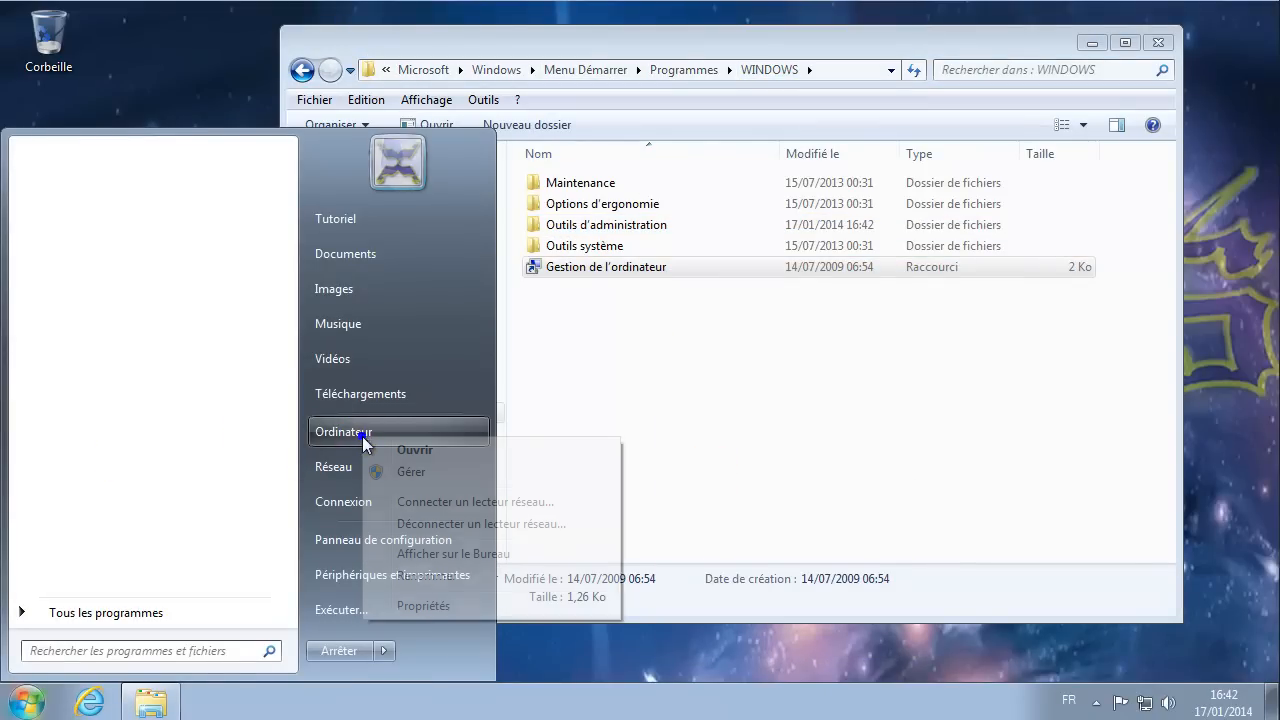
left_click(420, 474)
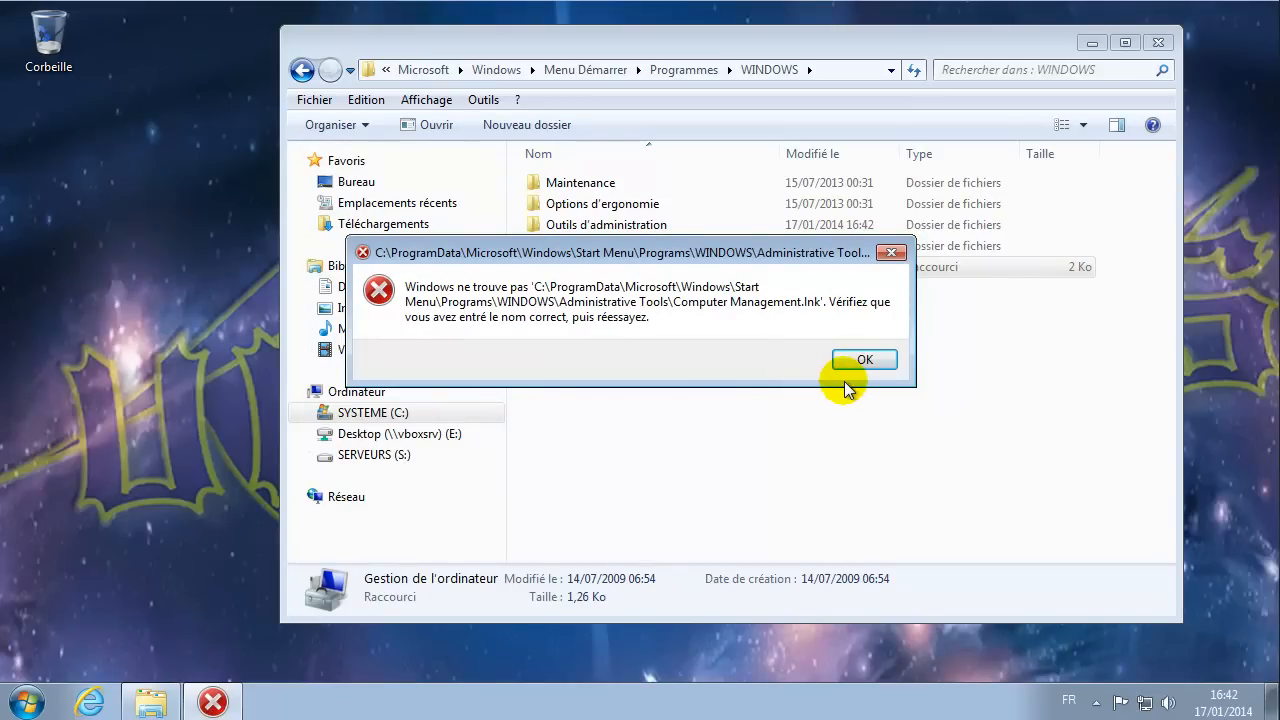
left_click(866, 362)
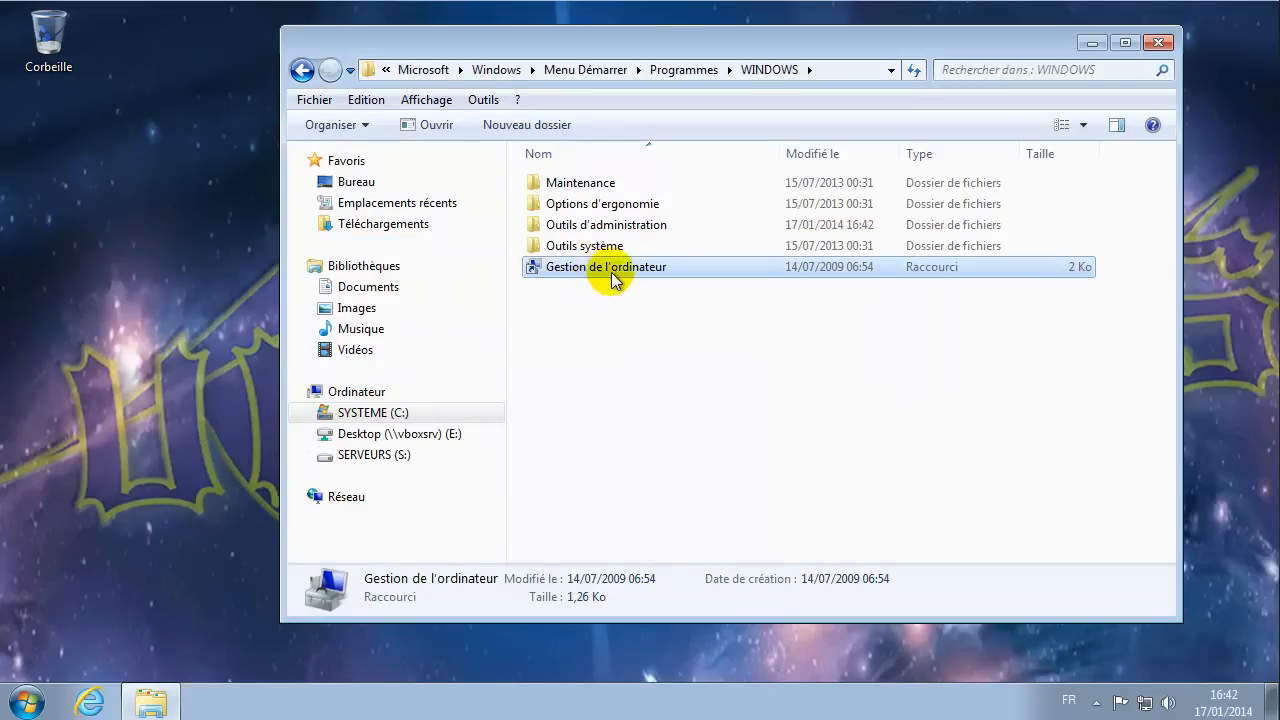
- Move the Gestion de l'ordinateur shortcut back into Outils d'administration and revisit the Programmes and WINDOWS folders
mouse_move(594, 271)
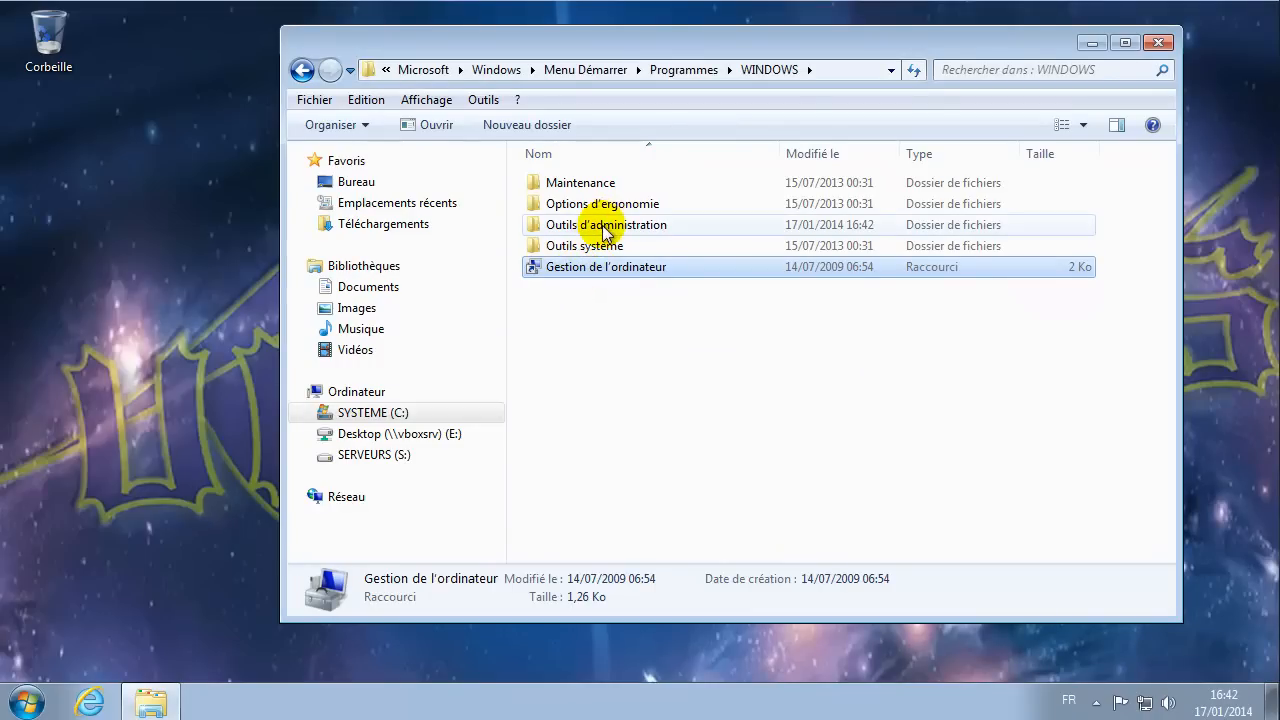
left_click_drag(609, 272, 614, 229)
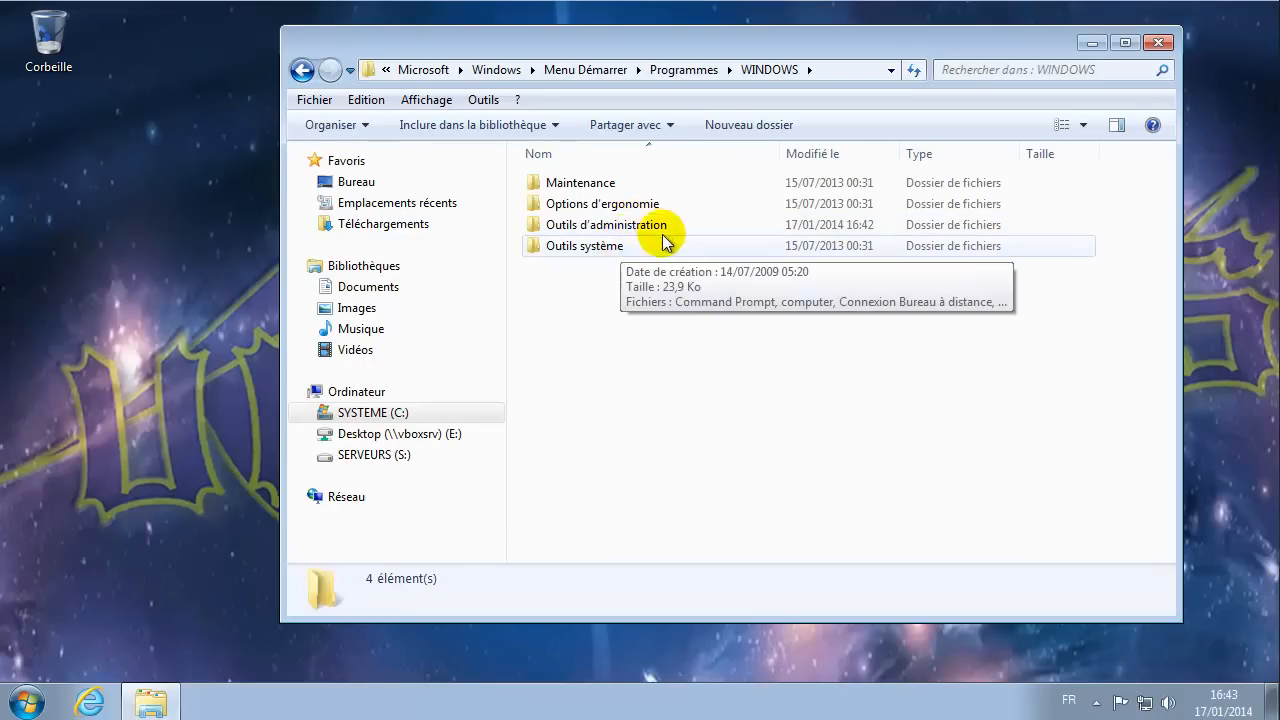
left_click(684, 70)
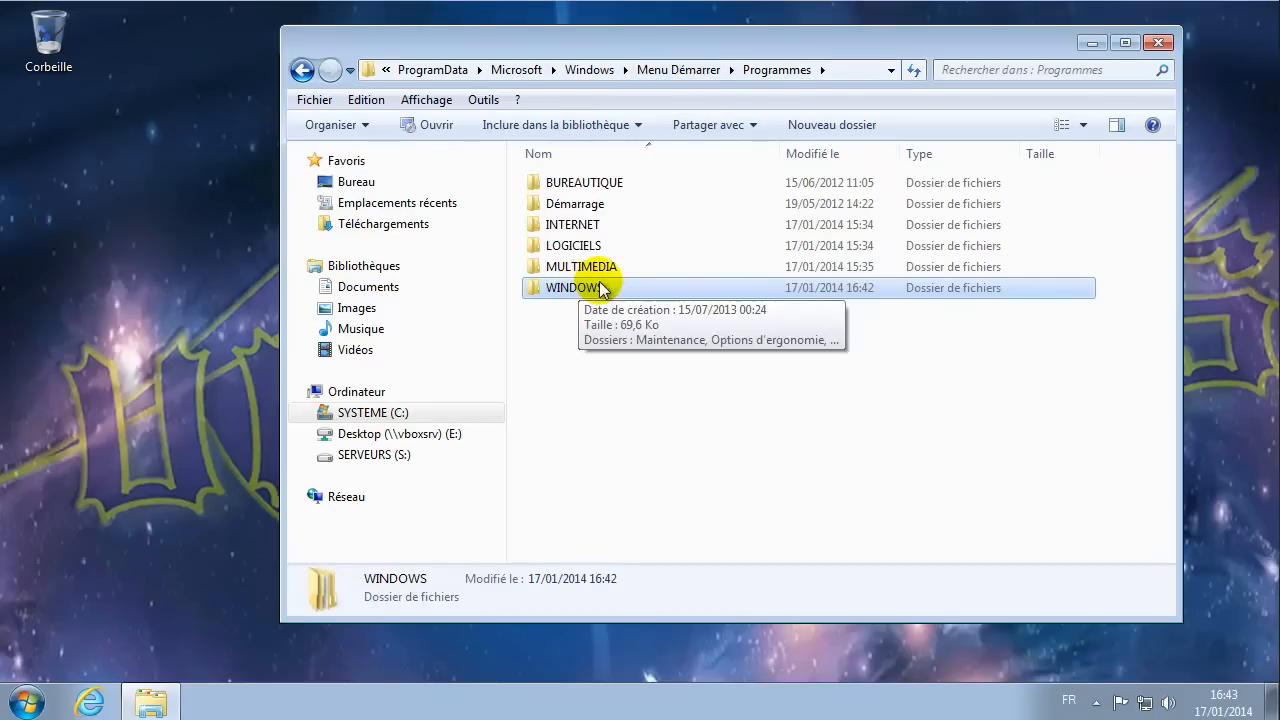
left_click(636, 401)
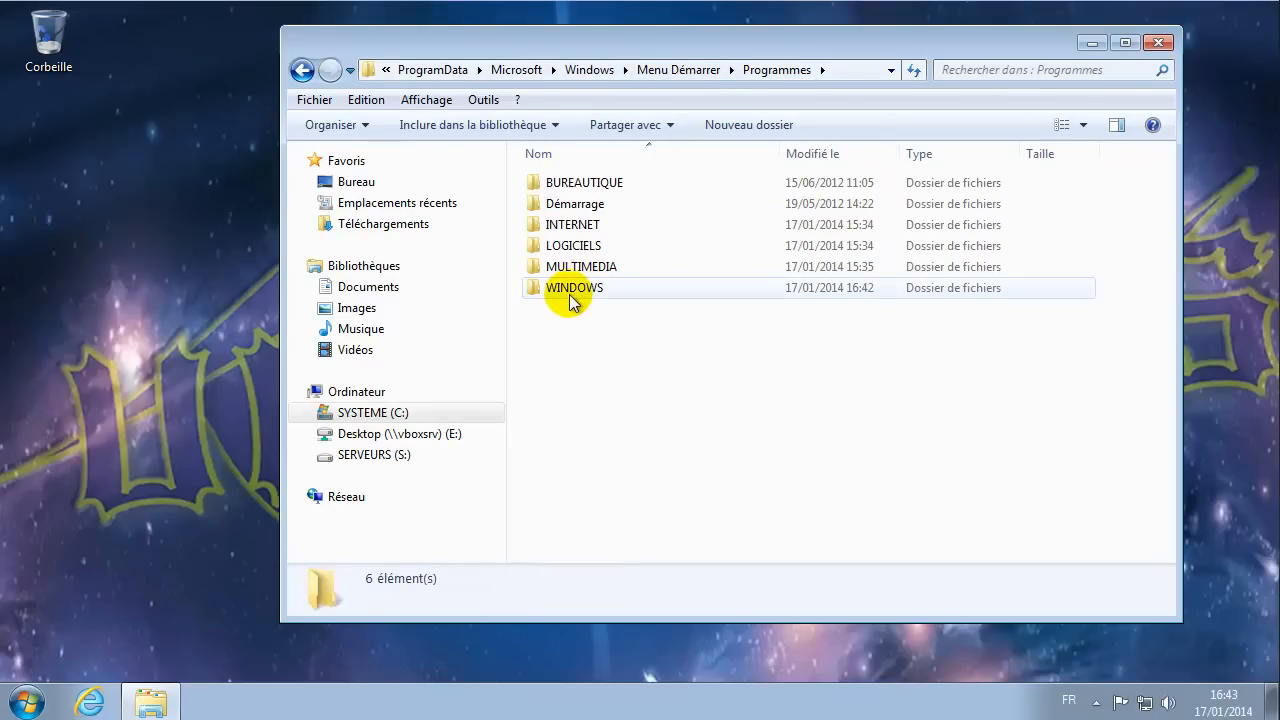
double_click(640, 293)
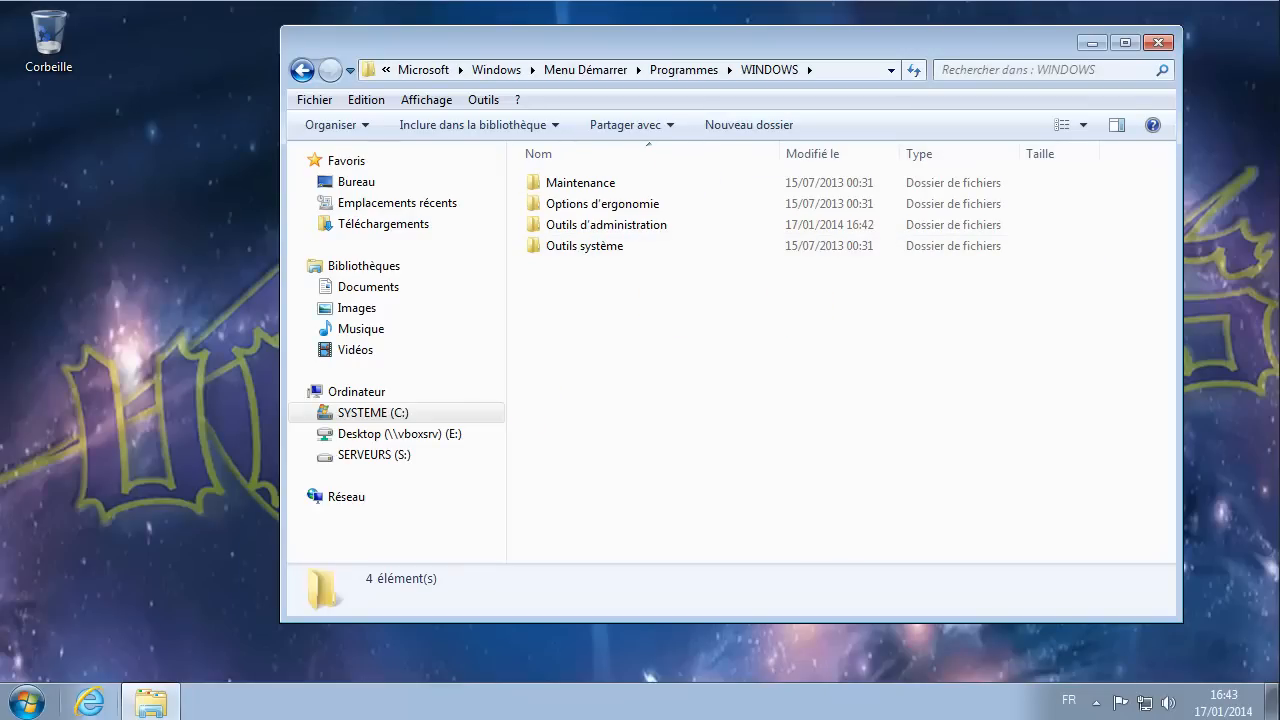
- Check Ordinateur's Gérer command again, then close the management console and the WINDOWS folder window
left_click(48, 692)
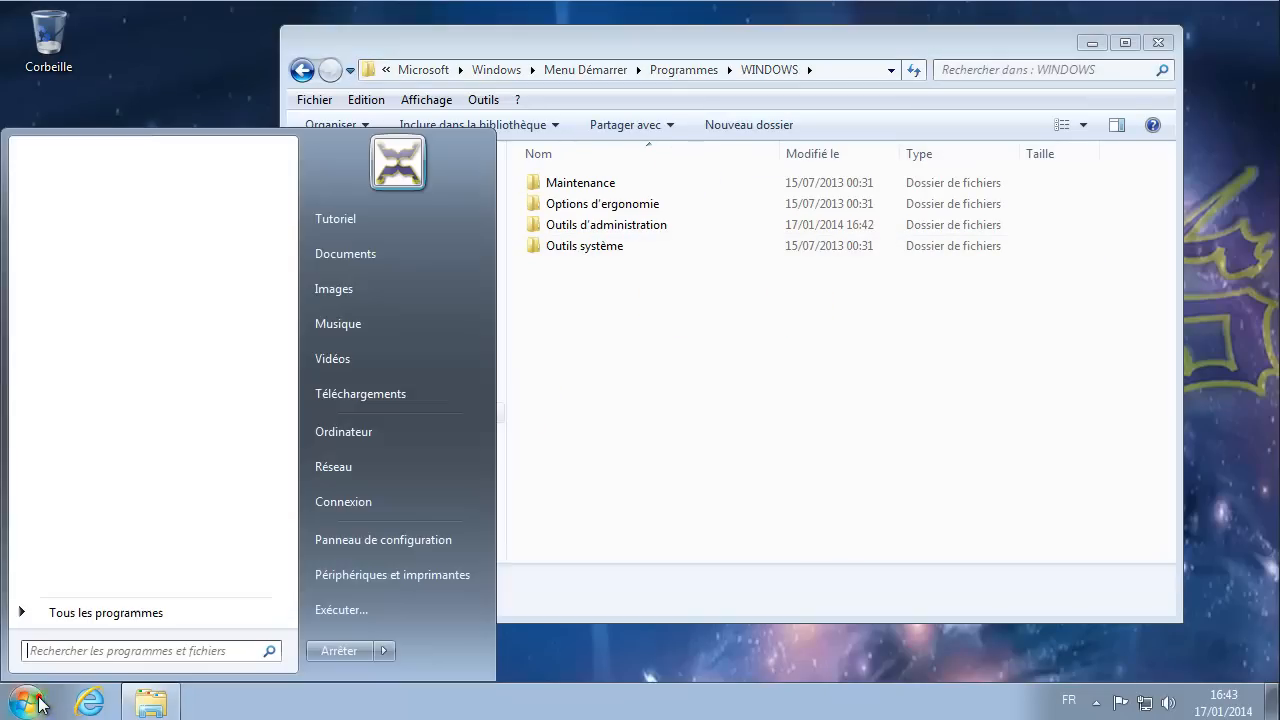
right_click(375, 428)
left_click(430, 462)
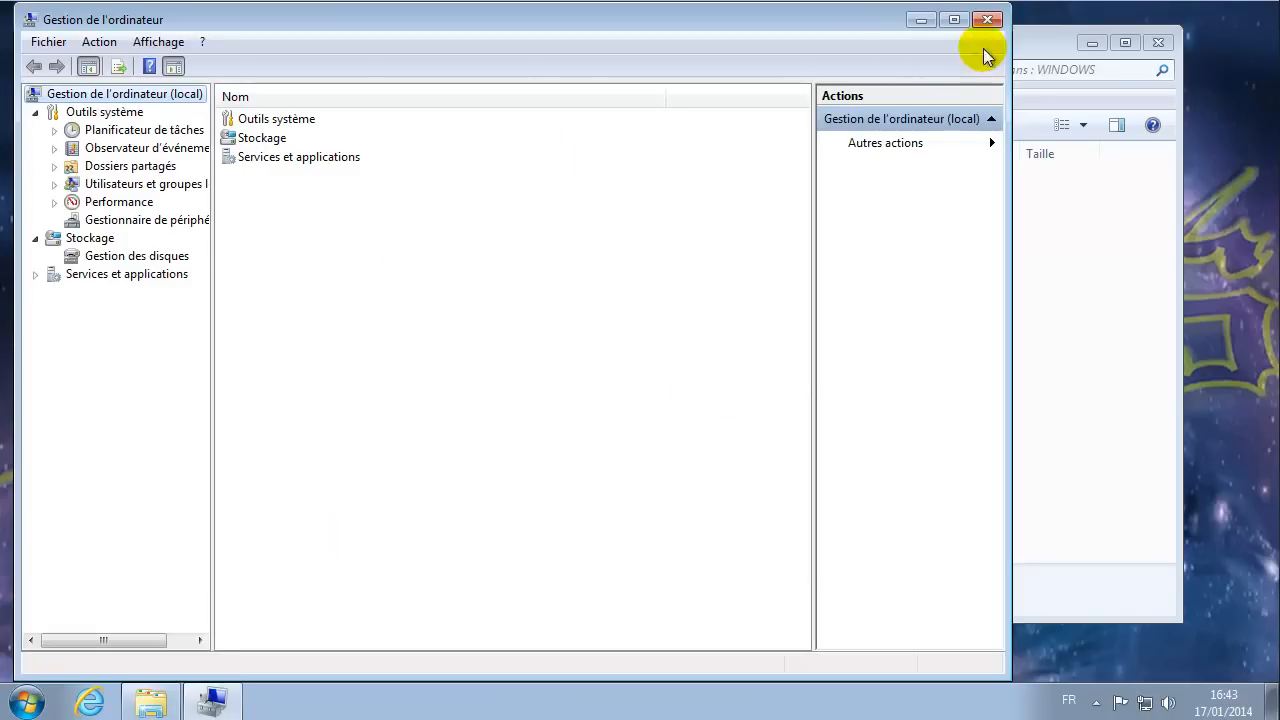
left_click(987, 19)
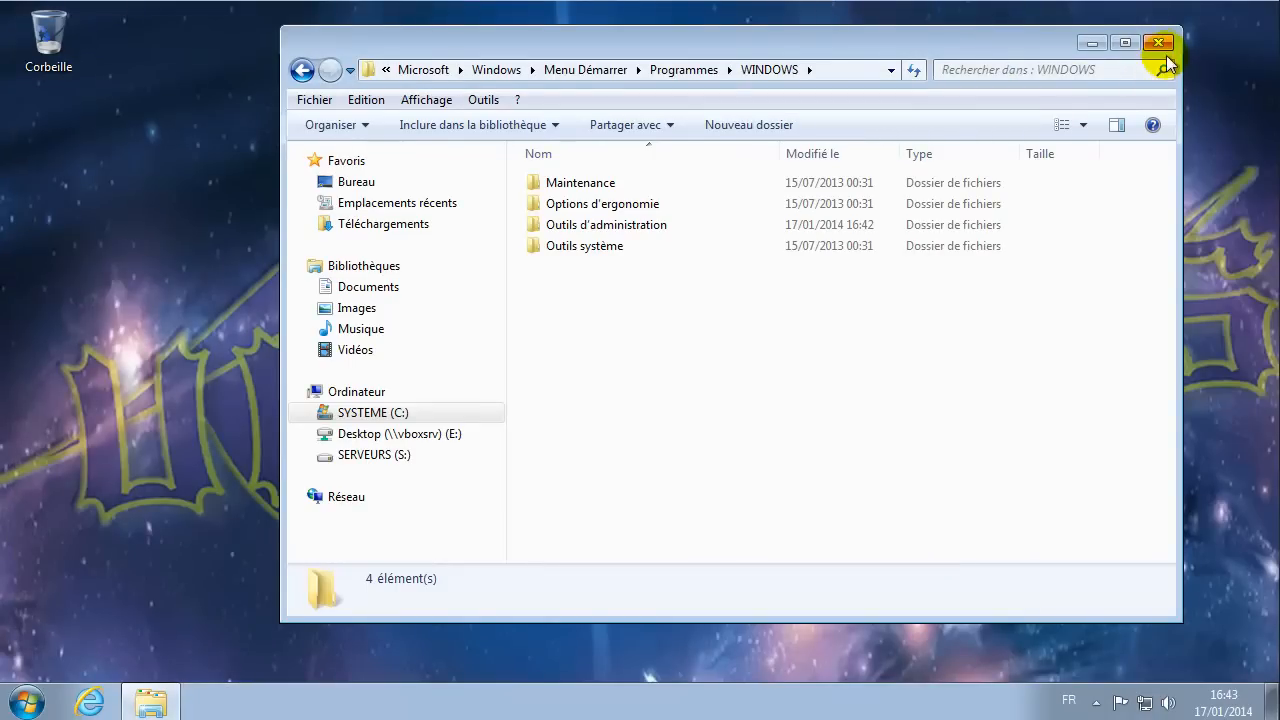
left_click(1158, 43)
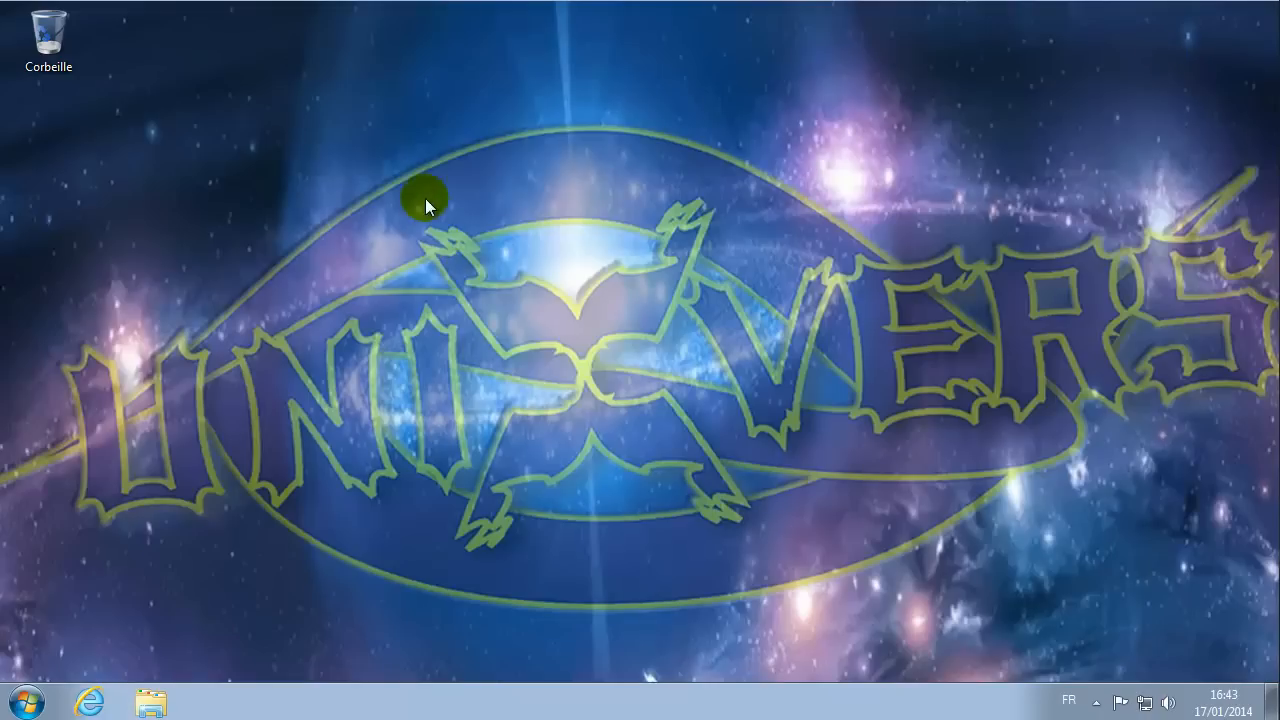
- View the browser shortcuts in the INTERNET > NAVIGATEUR folder of the Start menu's full program list
left_click(31, 707)
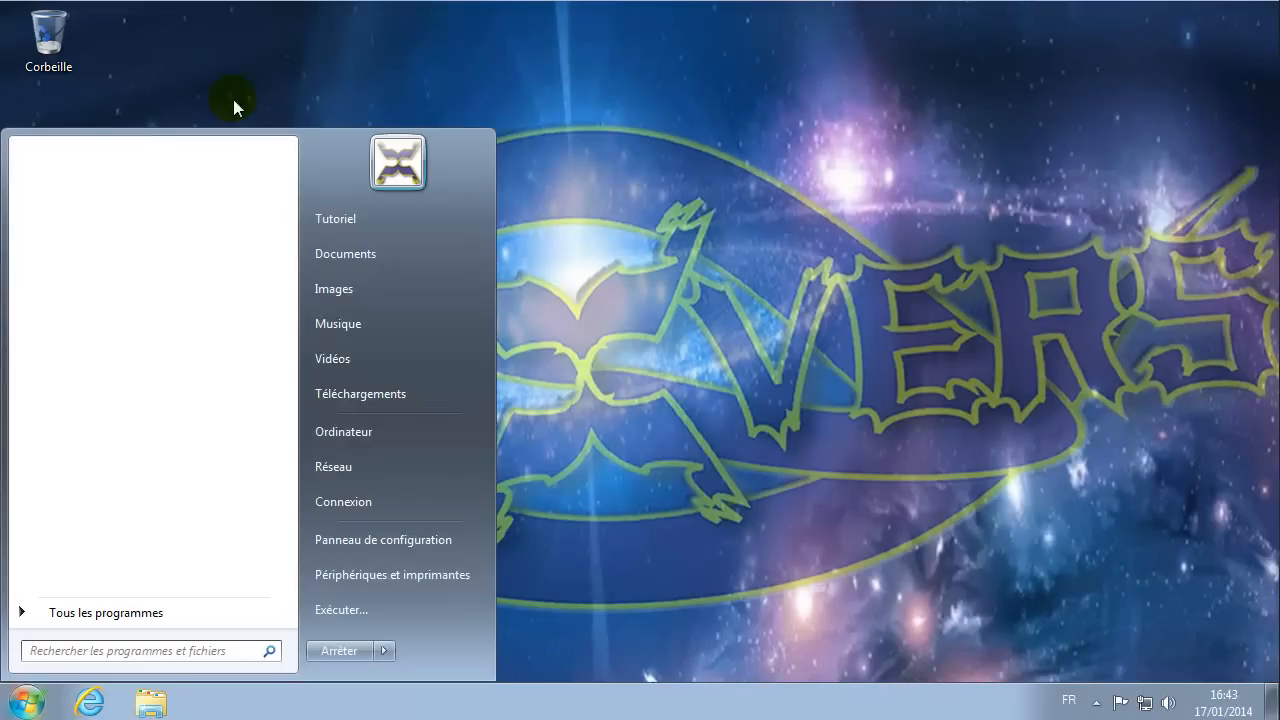
left_click(104, 620)
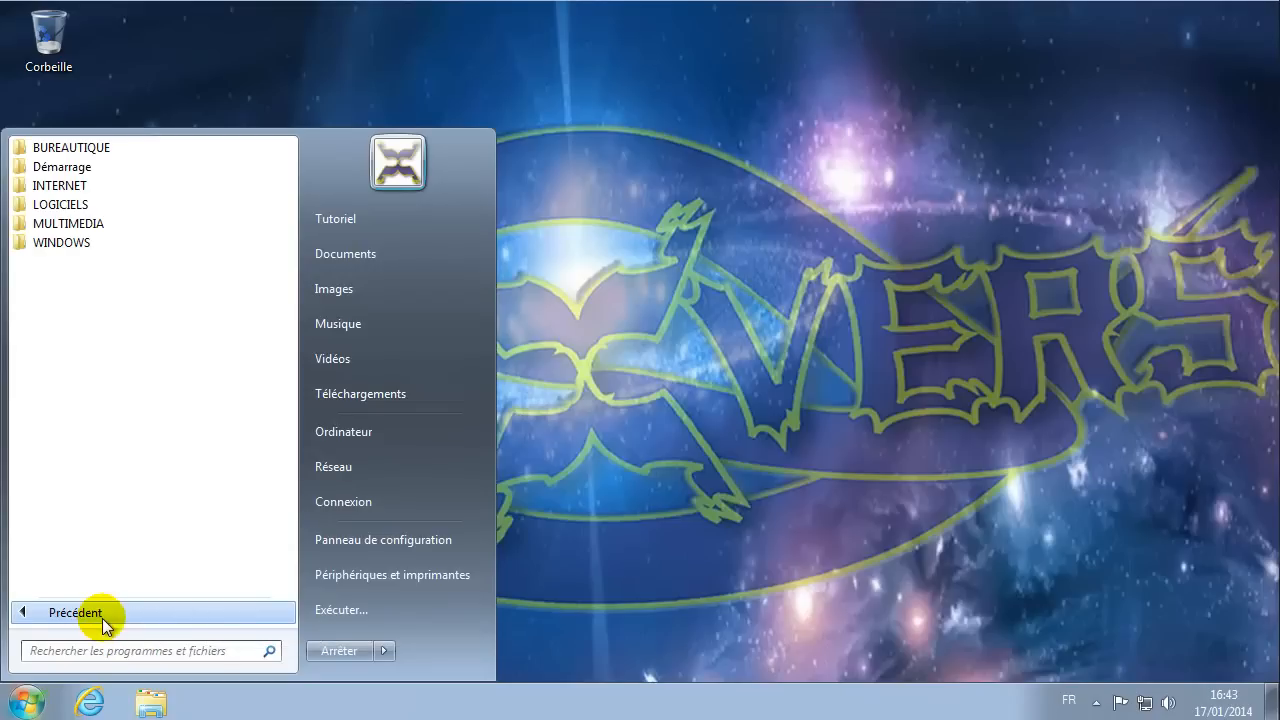
left_click(72, 187)
left_click(90, 204)
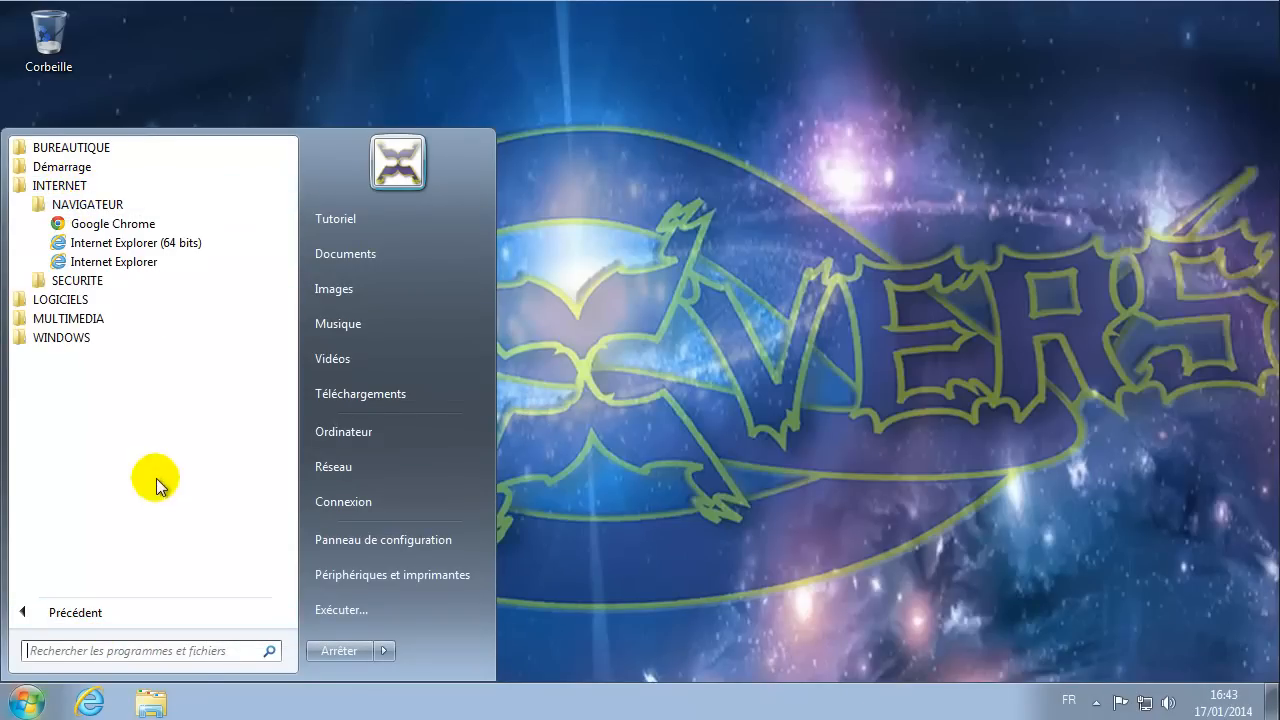
- Unpin Internet Explorer from the taskbar
left_click(95, 708)
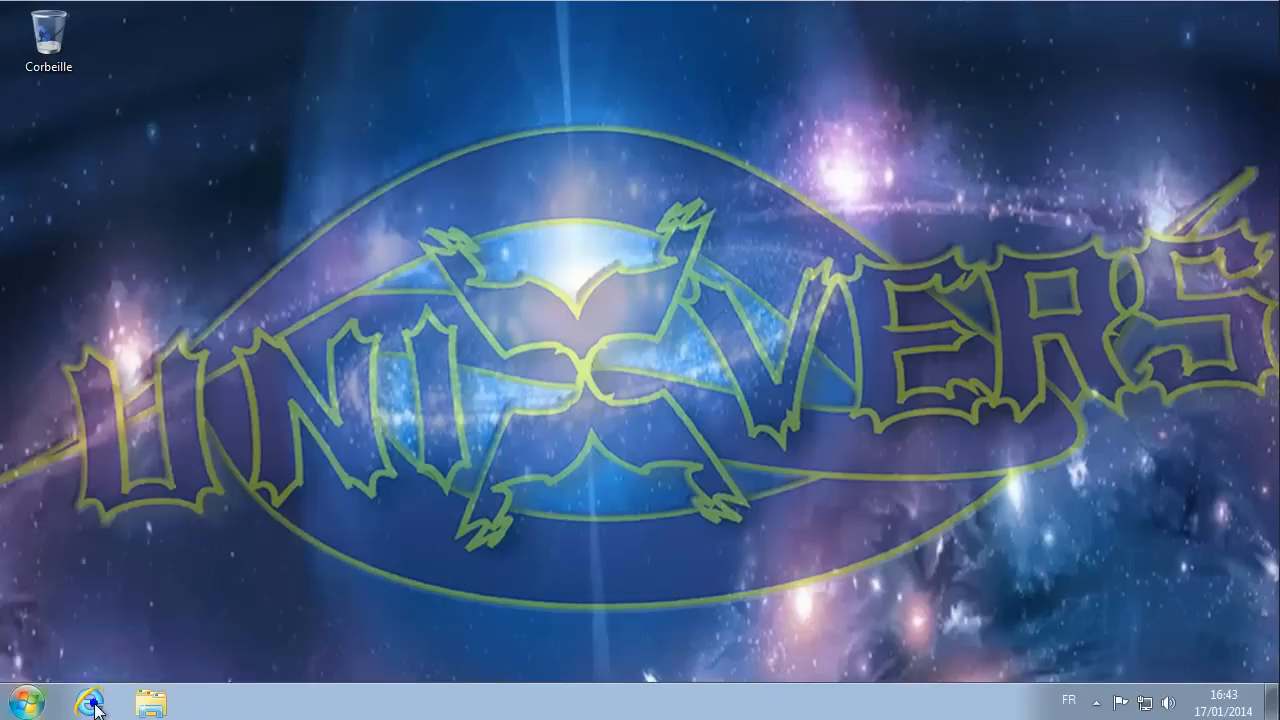
right_click(95, 708)
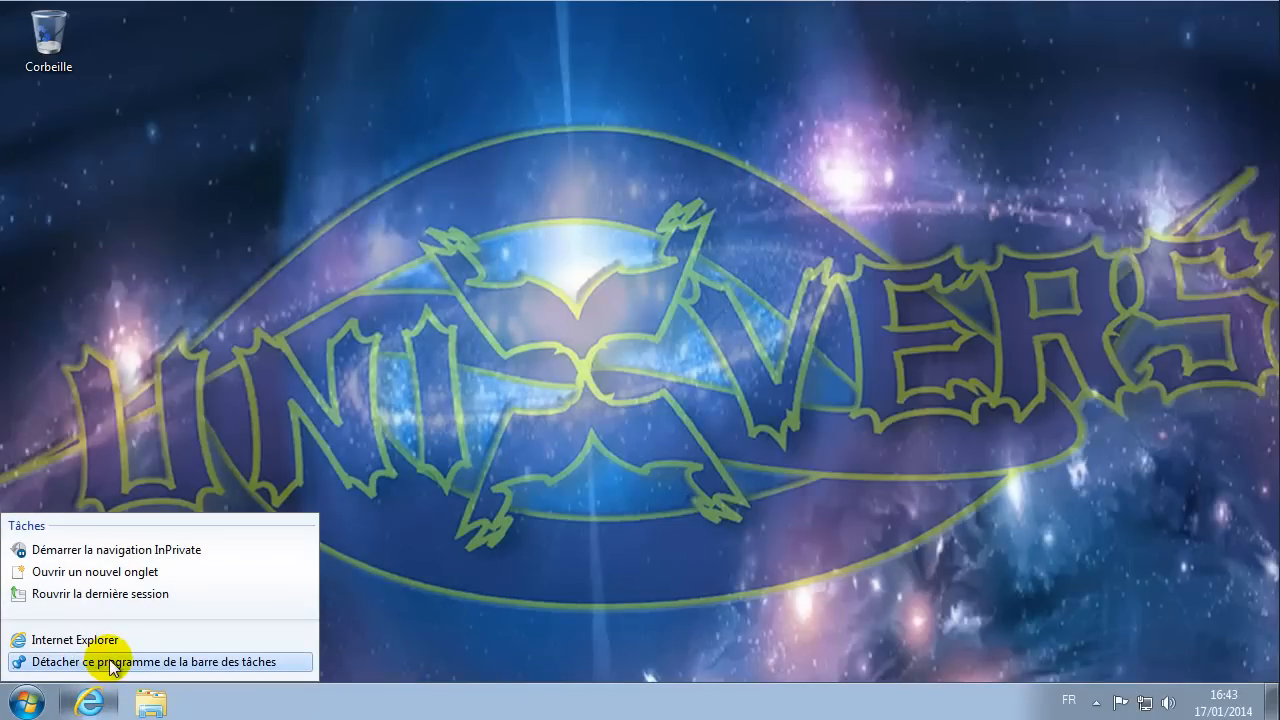
left_click(110, 662)
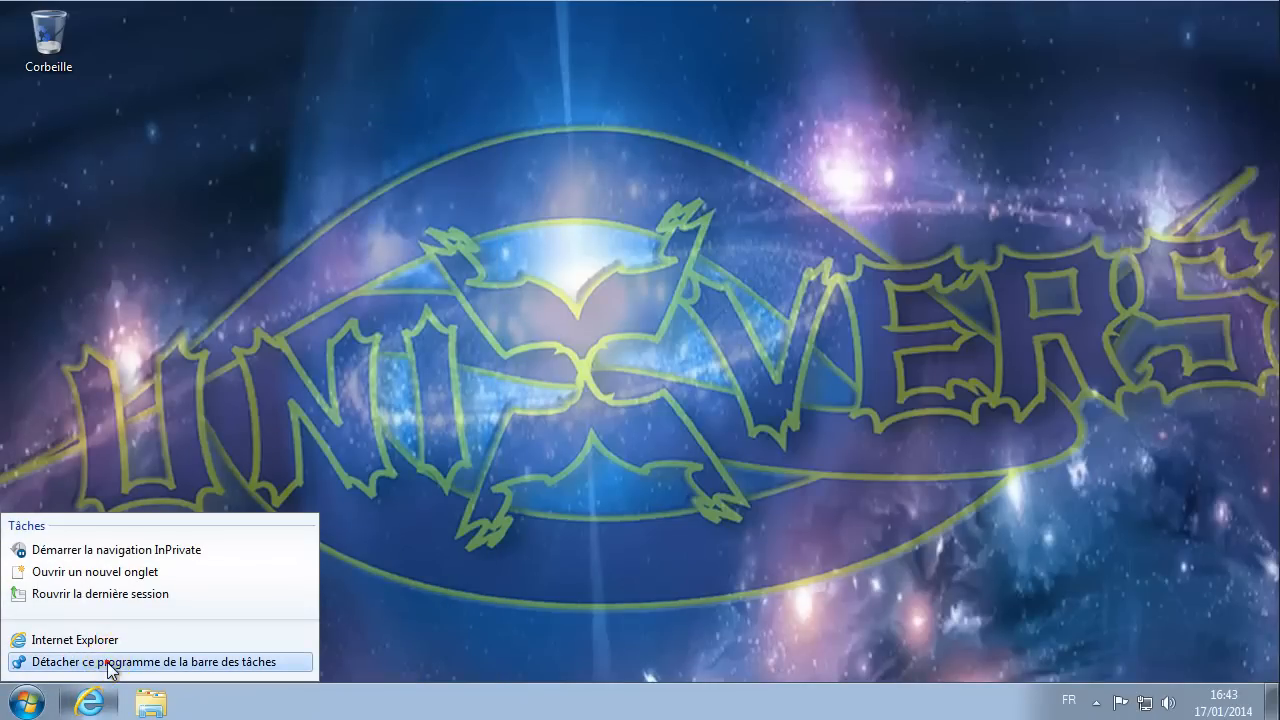
- Pin Google Chrome from the INTERNET > NAVIGATEUR programs folder to the taskbar and place it before Windows Explorer
left_click(37, 708)
left_click(66, 614)
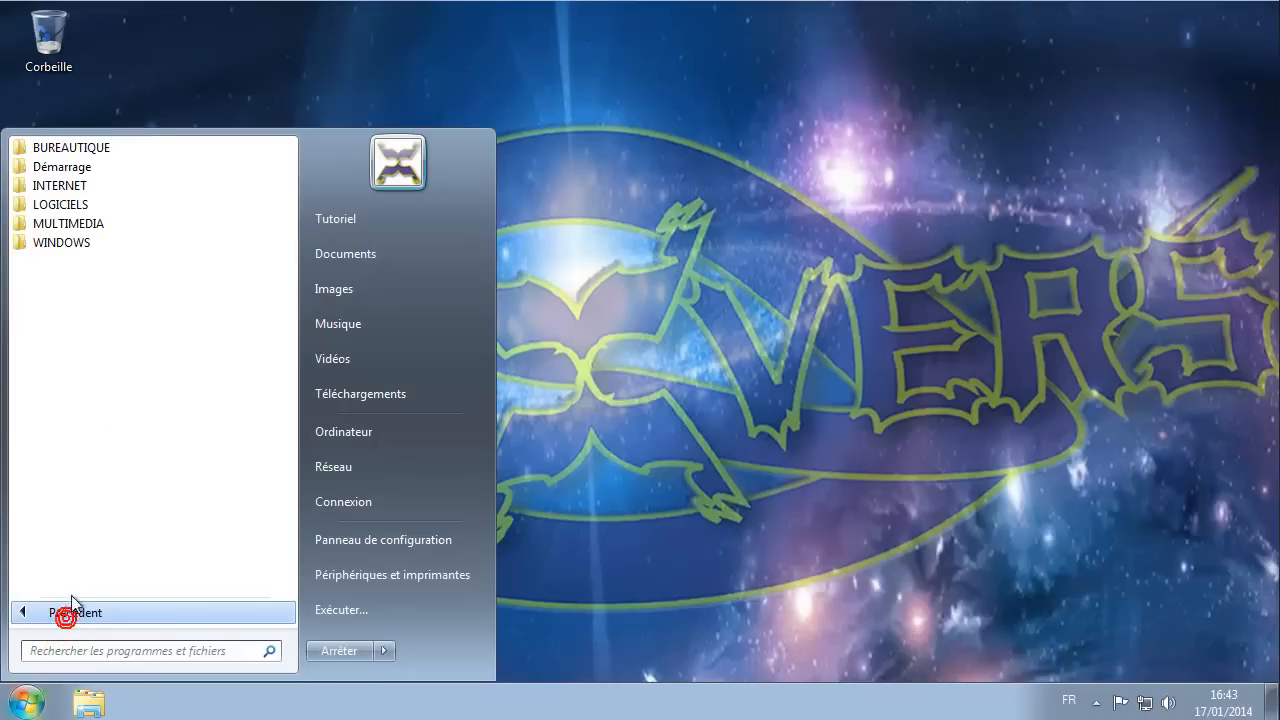
left_click(62, 185)
left_click(88, 204)
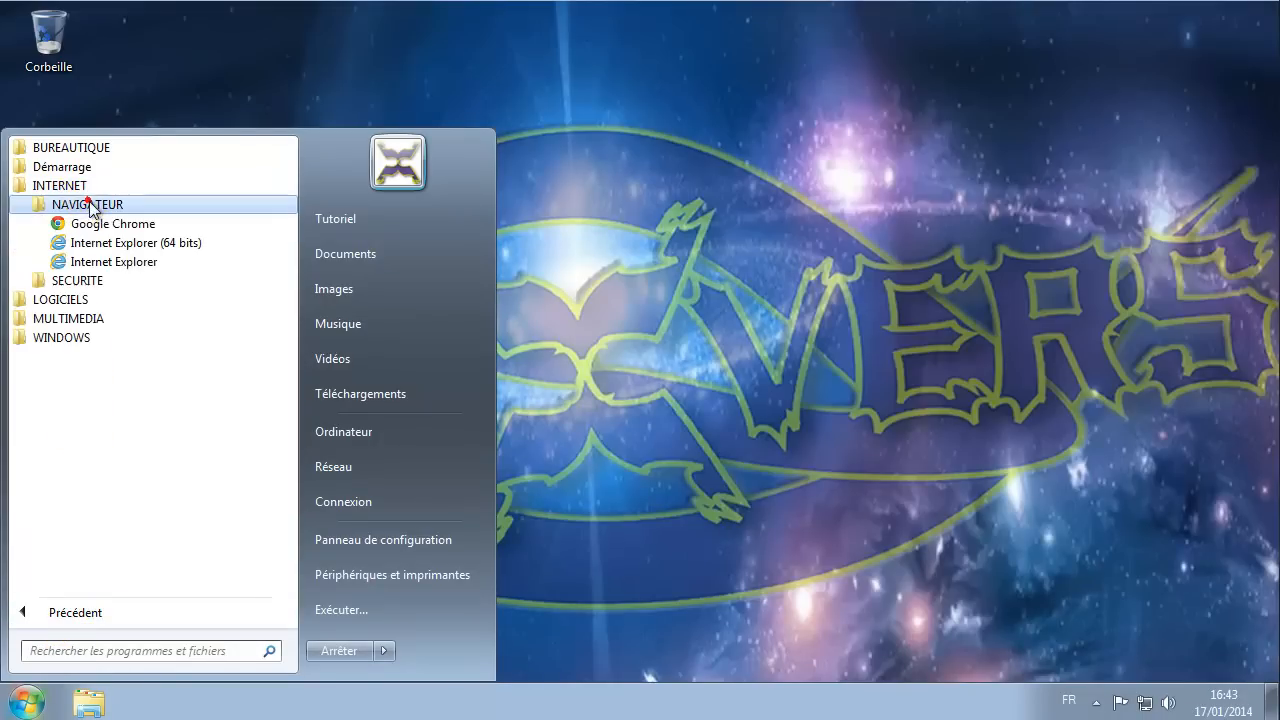
right_click(111, 227)
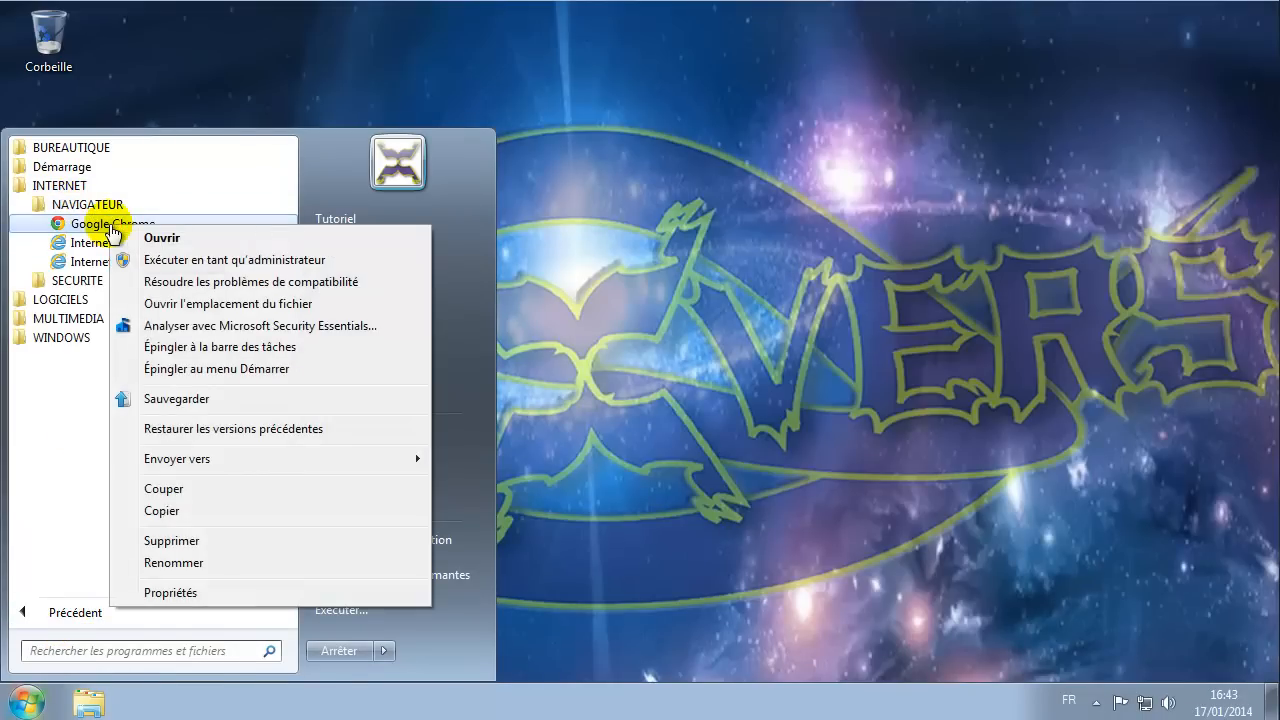
left_click(201, 346)
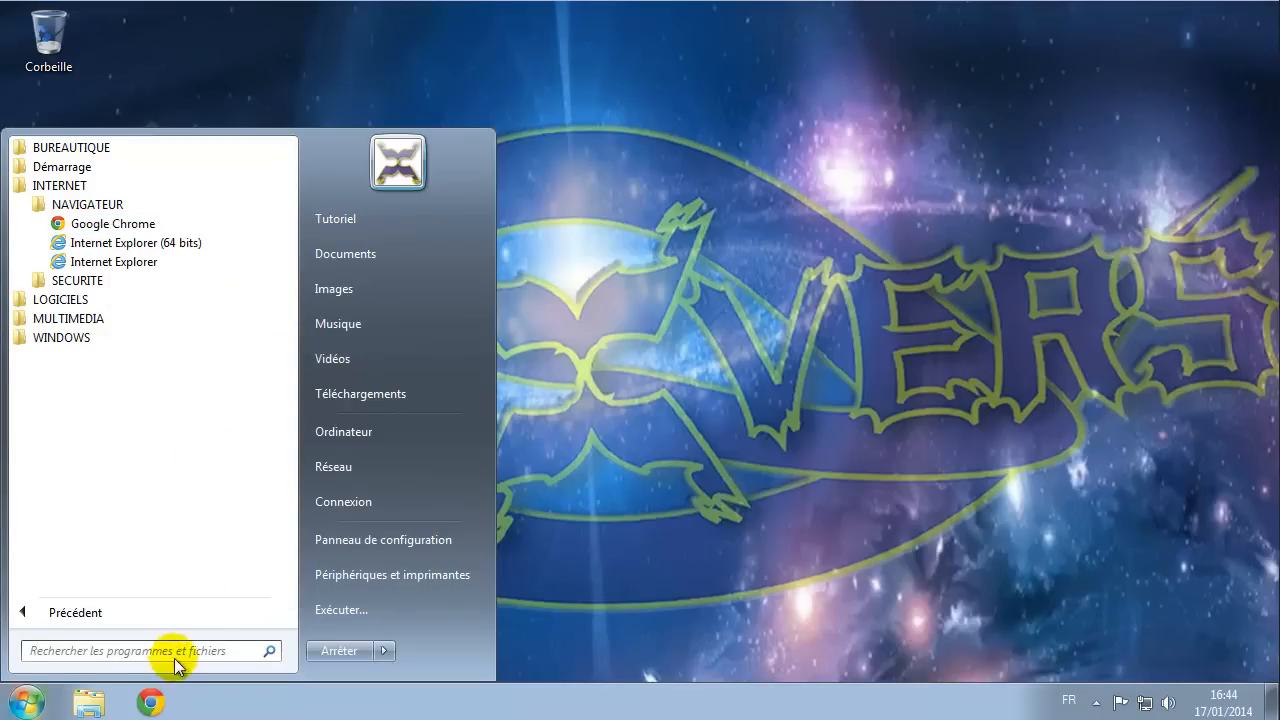
left_click(152, 704)
left_click_drag(152, 704, 68, 712)
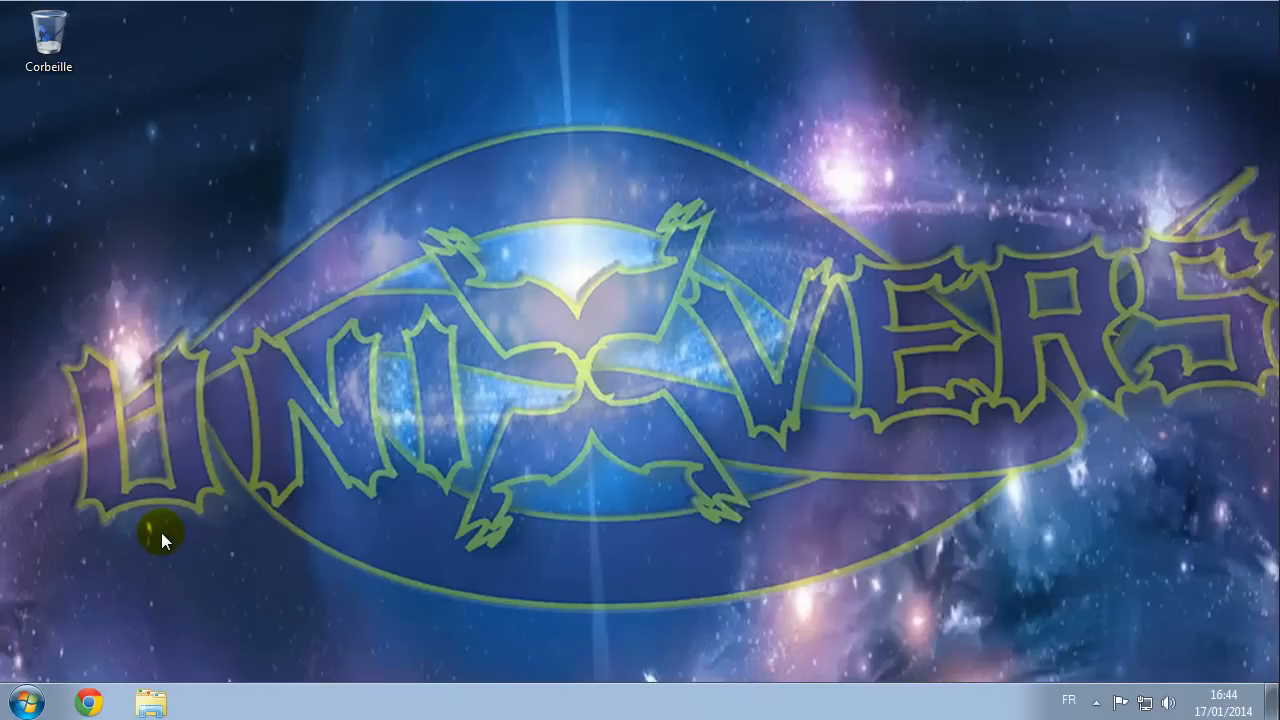
- Open a command prompt by running cmd through the Start menu's Exécuter command
left_click(33, 702)
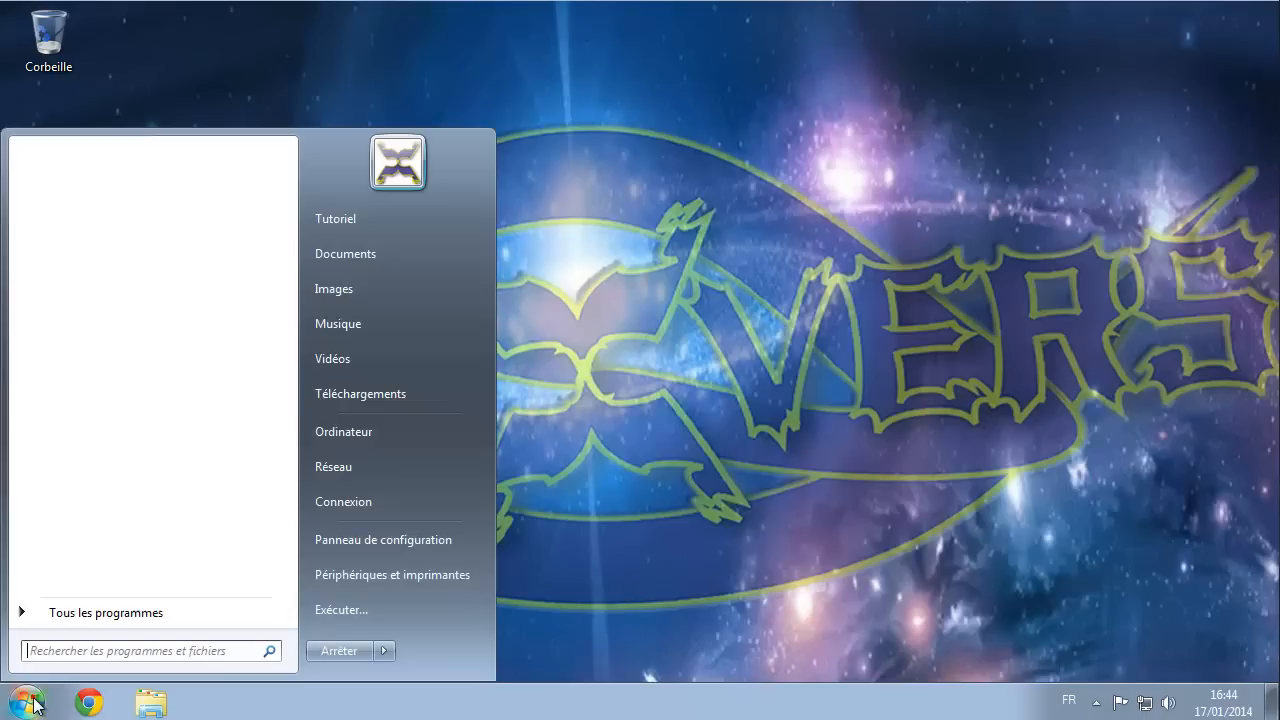
left_click(344, 612)
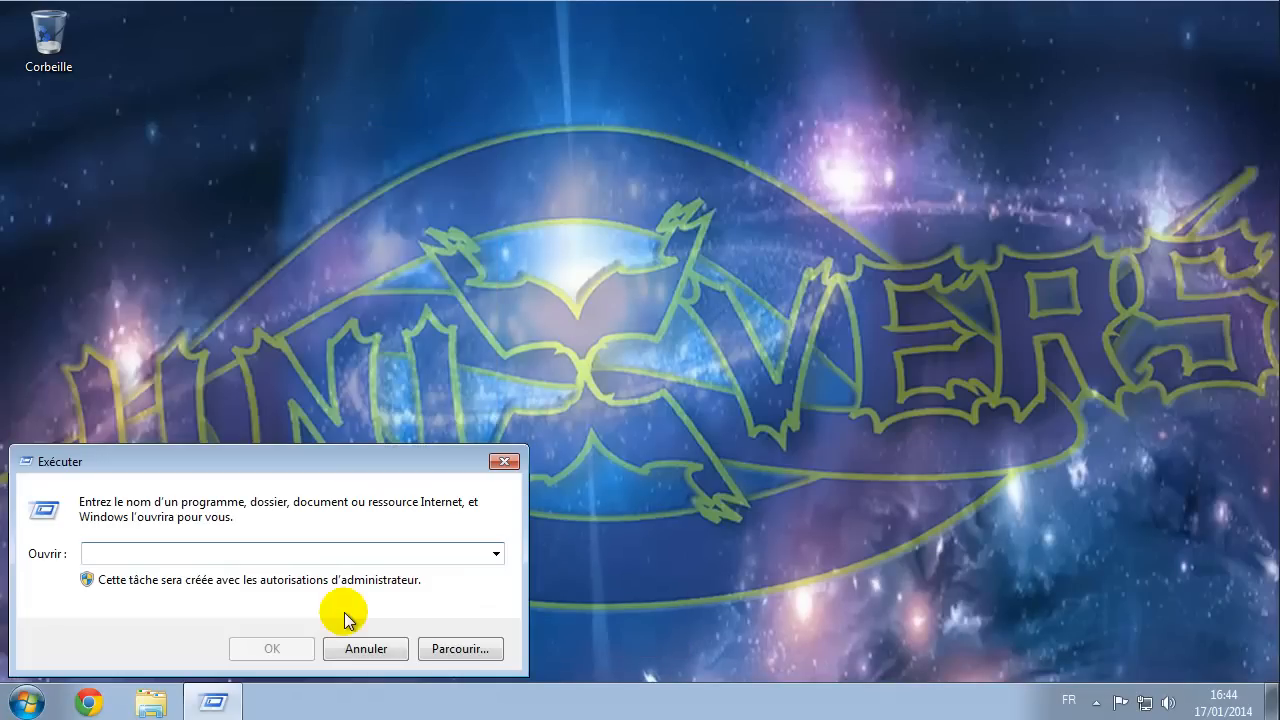
type("cmd")
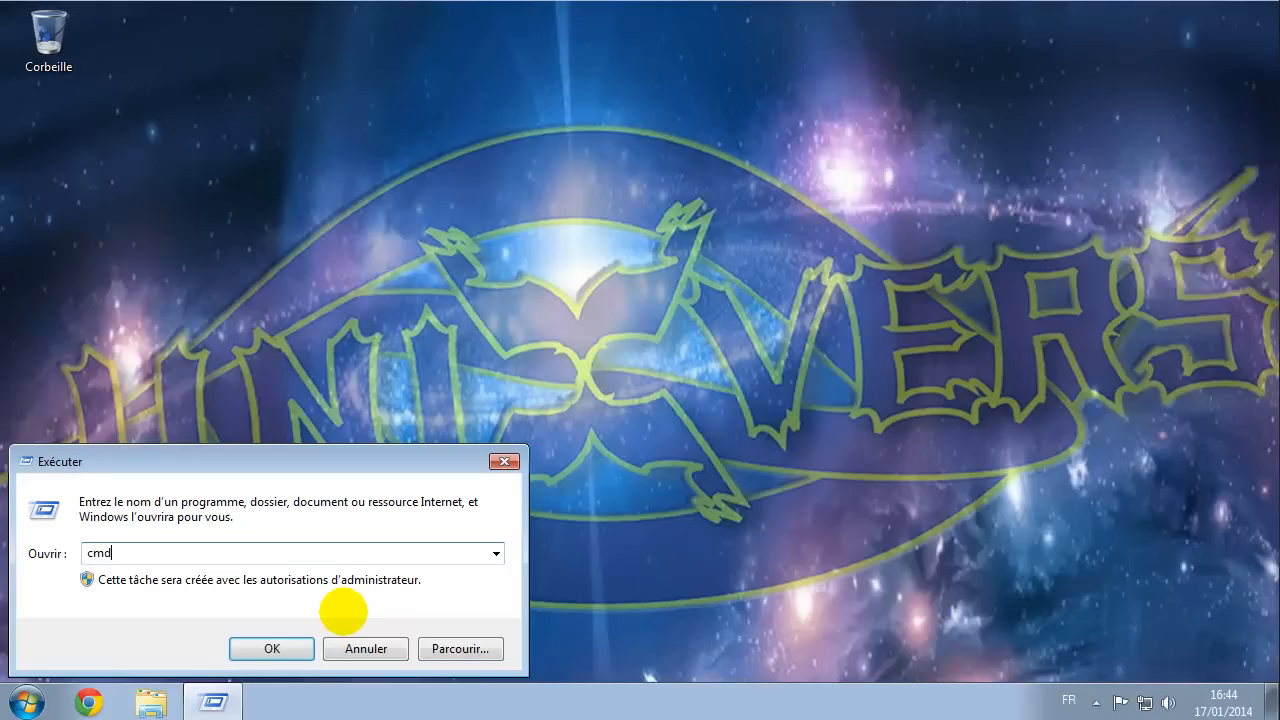
key("Return")
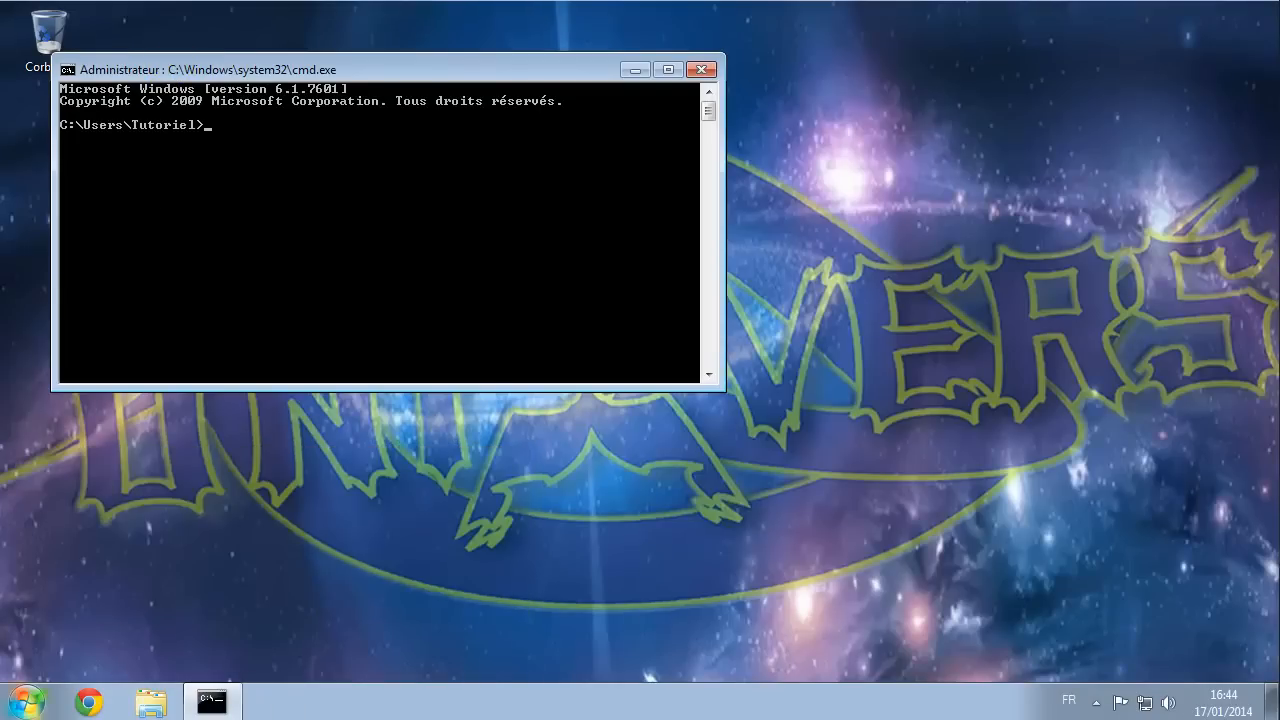
- Open Command Prompt by searching the Start menu for "c", compare it with the cmd.exe window and close it
key("super")
left_click(73, 651)
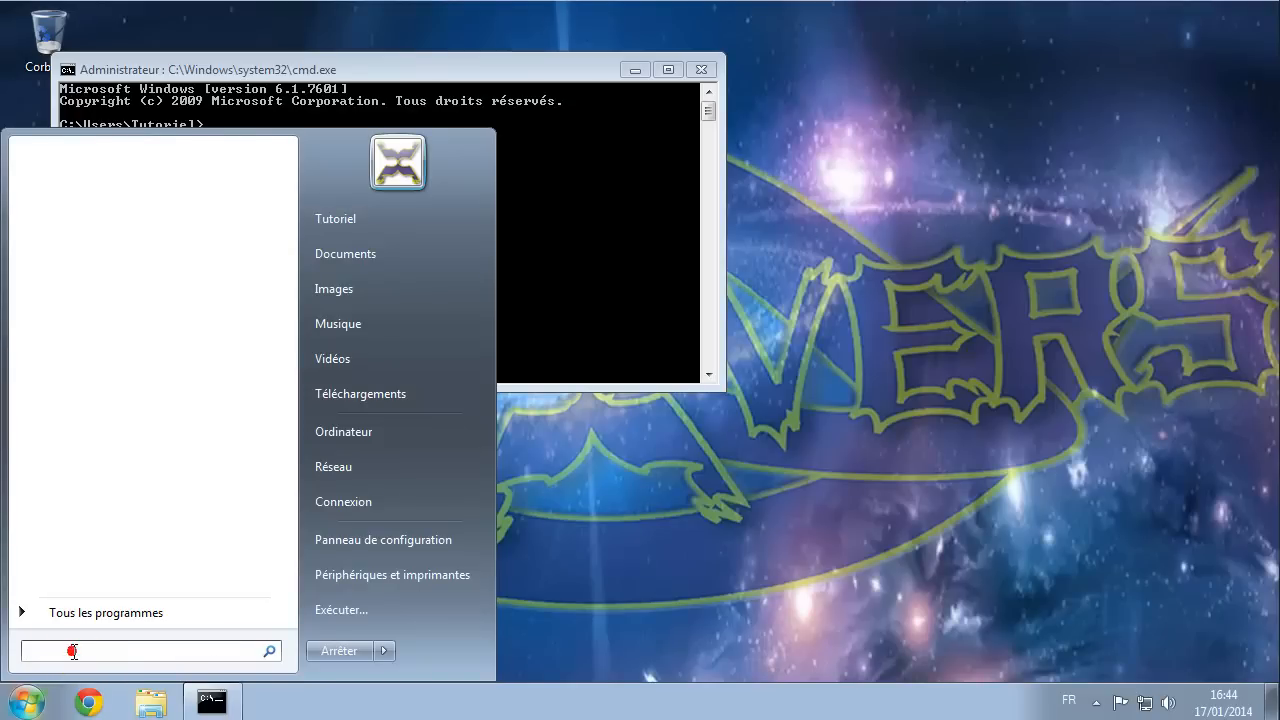
type("c")
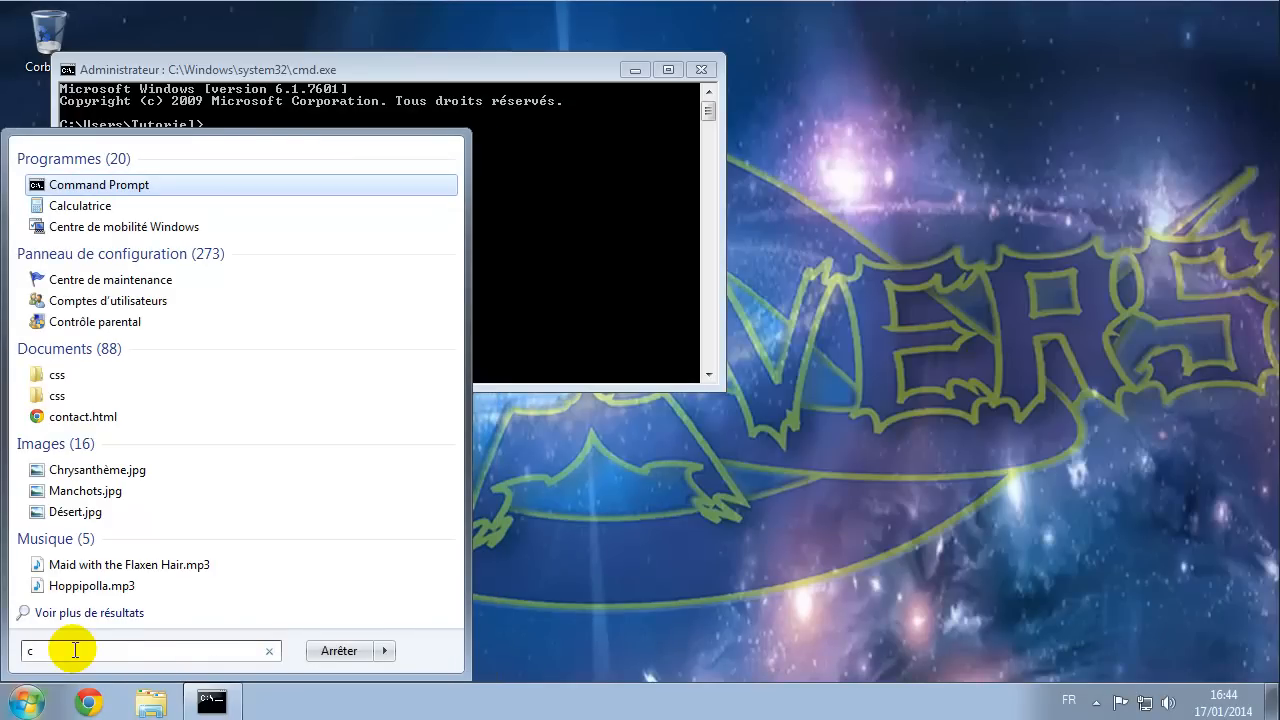
left_click(106, 190)
left_click_drag(235, 97, 503, 193)
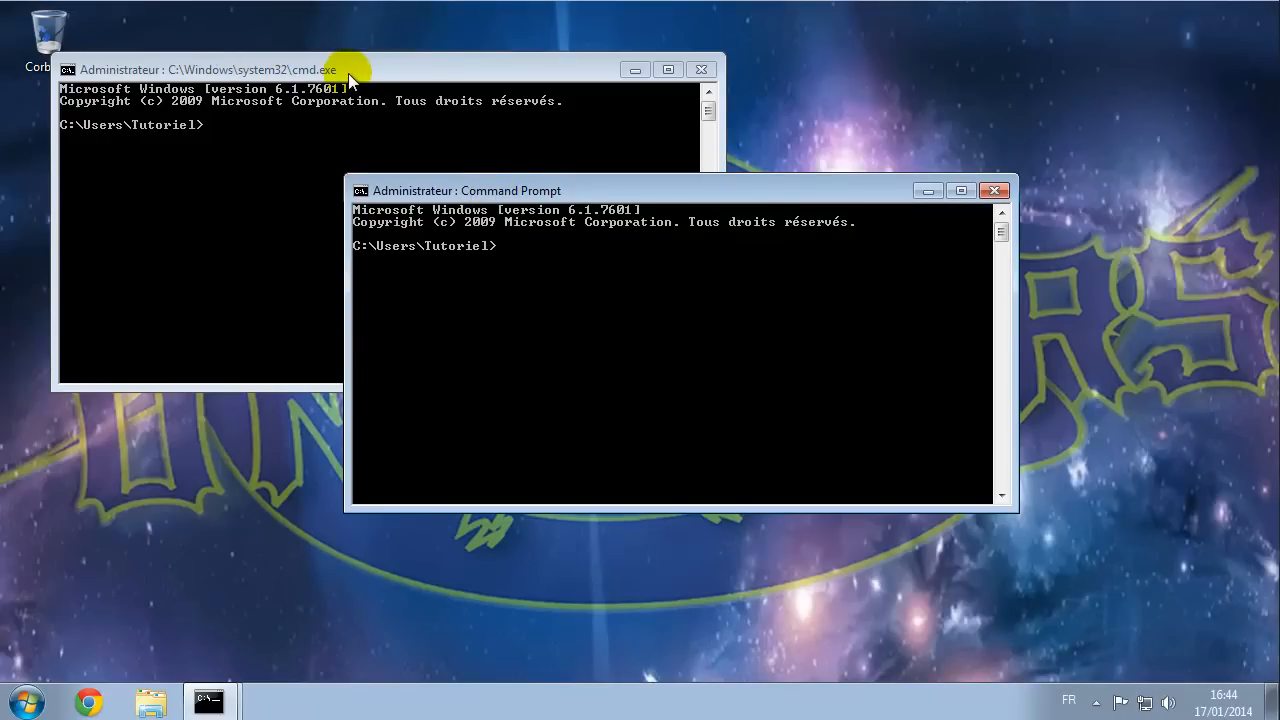
left_click(993, 191)
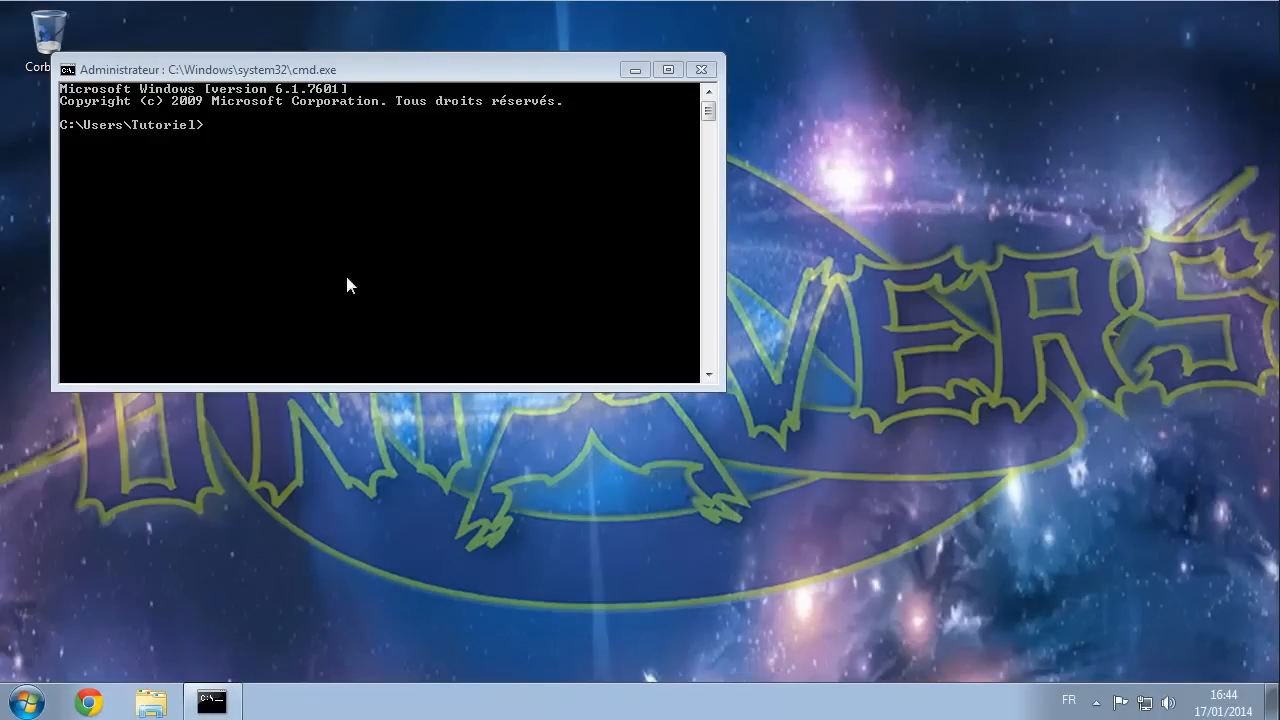
- Pin Command Prompt to the taskbar, close its window, and test the pinned shortcut by opening and closing it
right_click(215, 704)
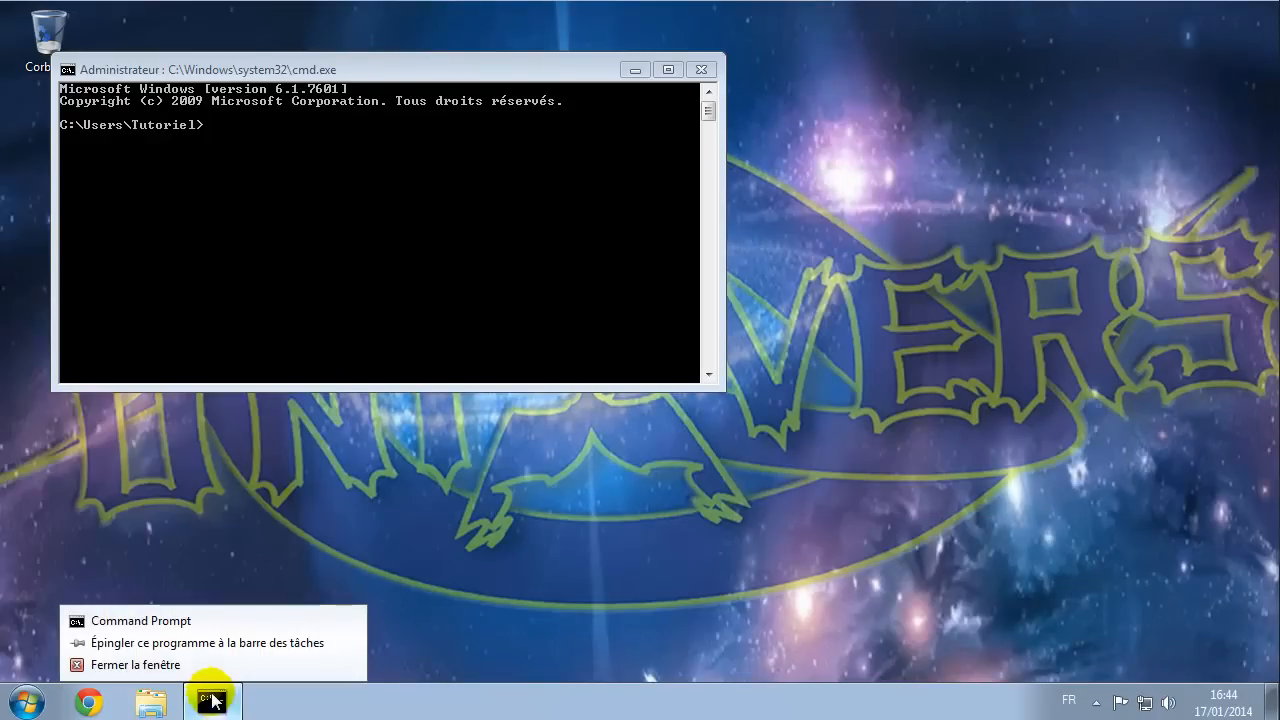
left_click(205, 646)
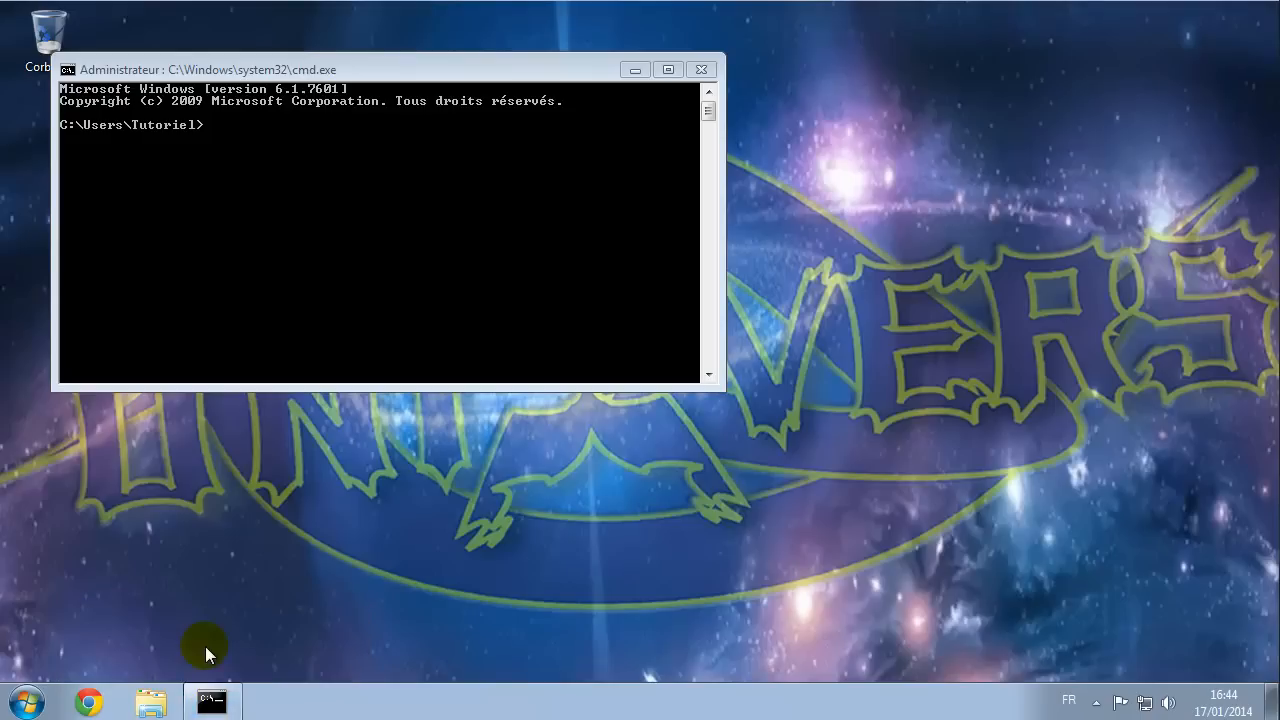
left_click(700, 71)
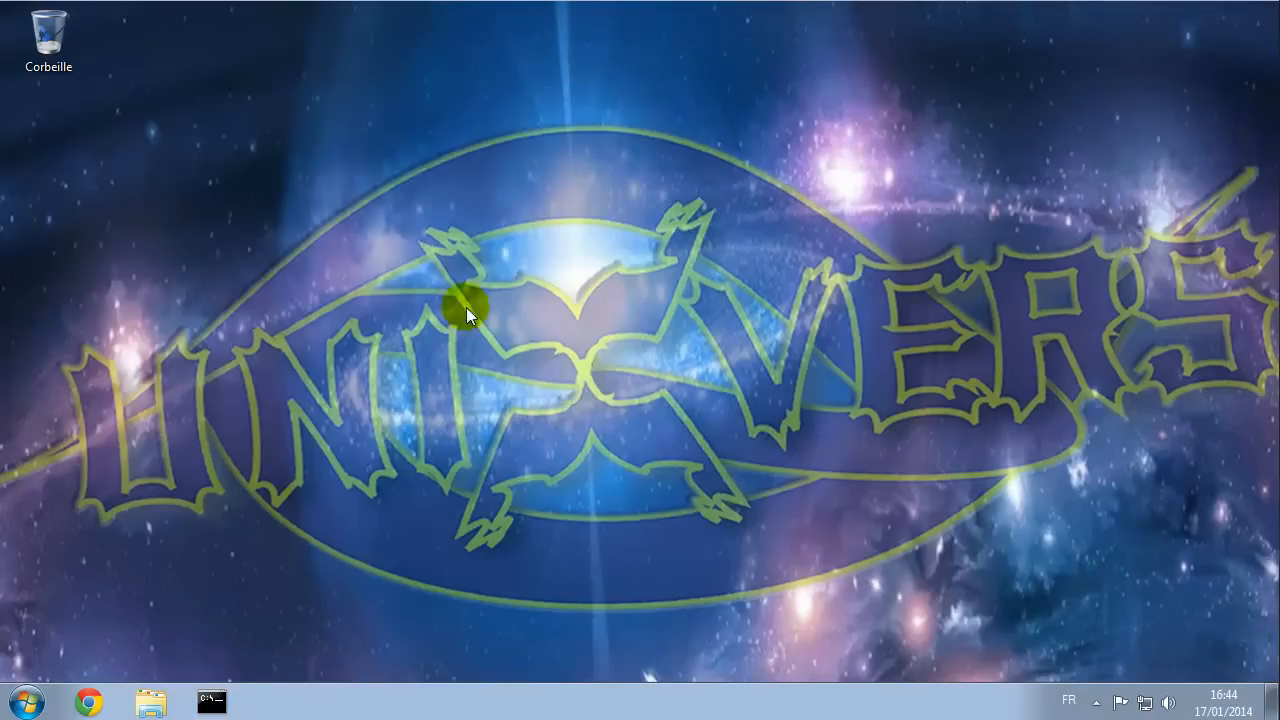
left_click(213, 700)
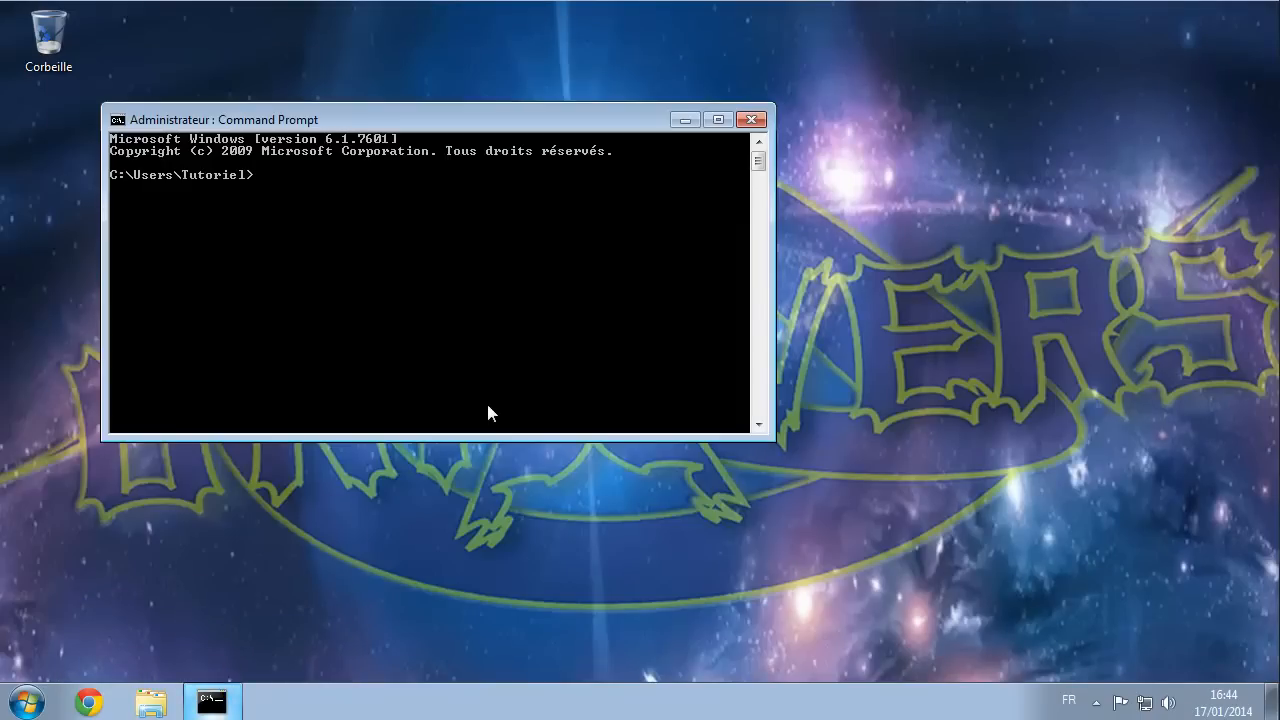
left_click(752, 120)
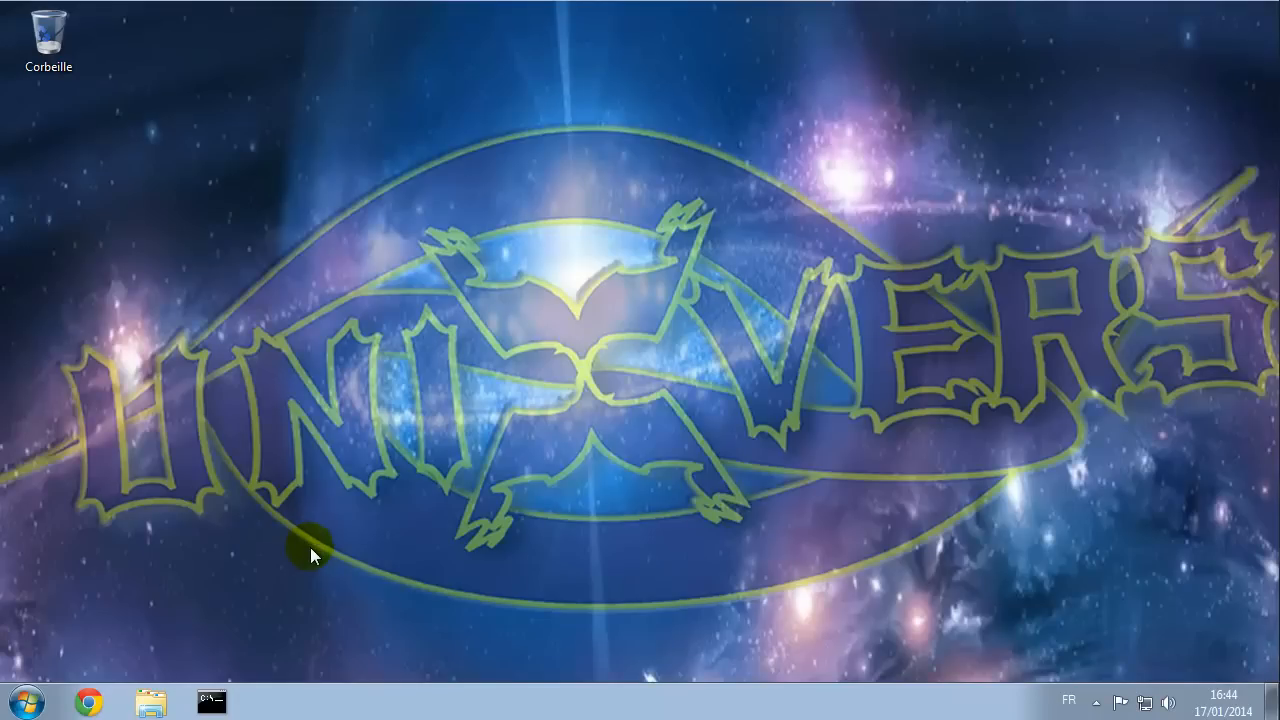
- Launch Google Chrome from its pinned shortcut and open Programmes et fonctionnalités from the Control Panel
left_click(38, 692)
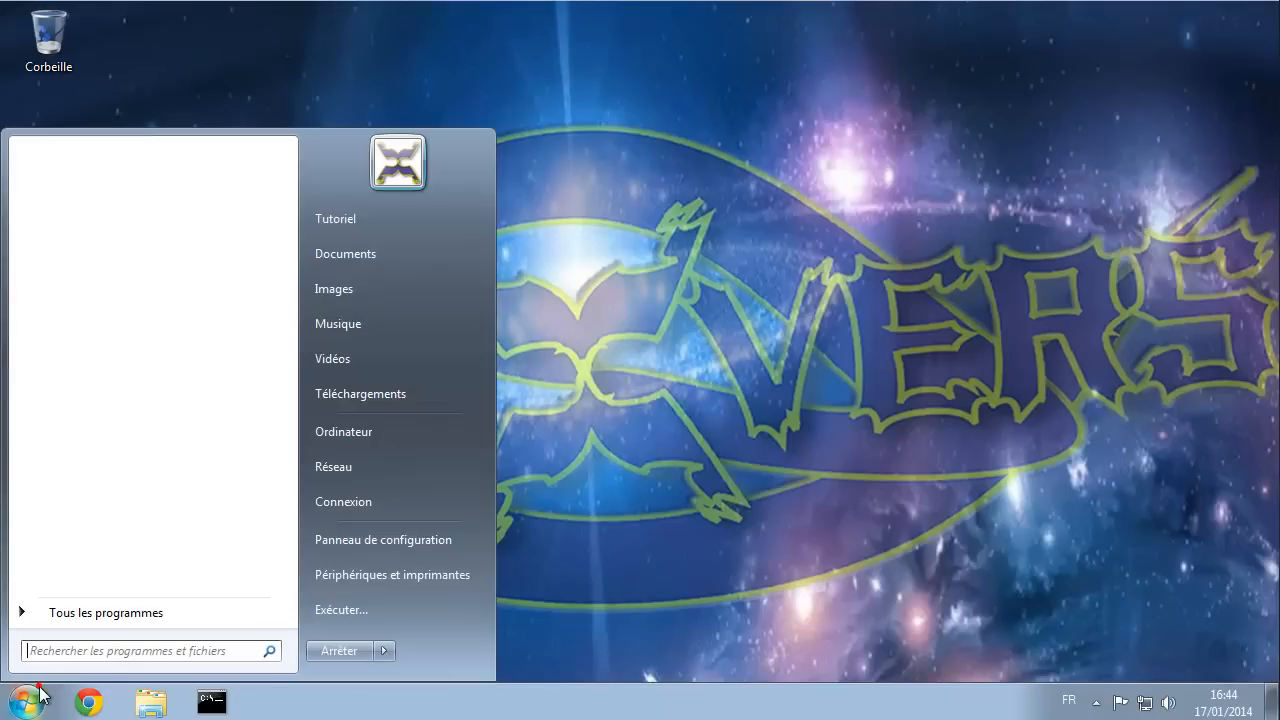
left_click(92, 704)
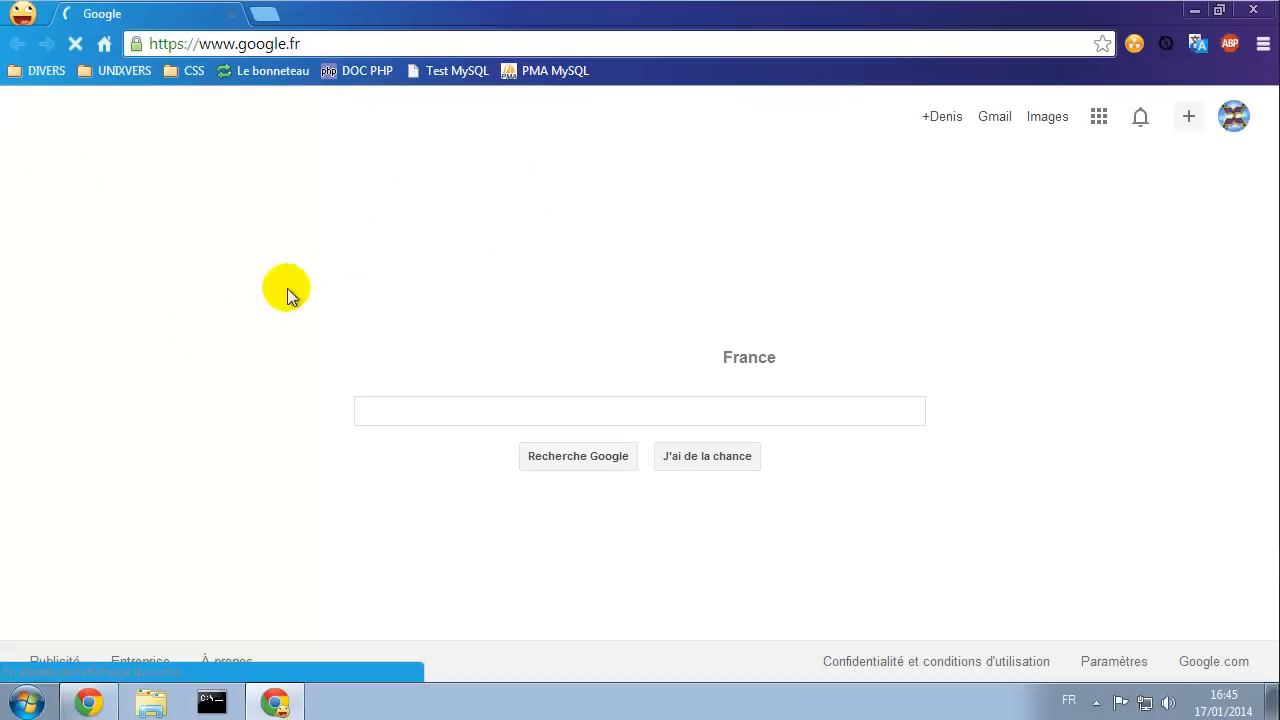
left_click(27, 700)
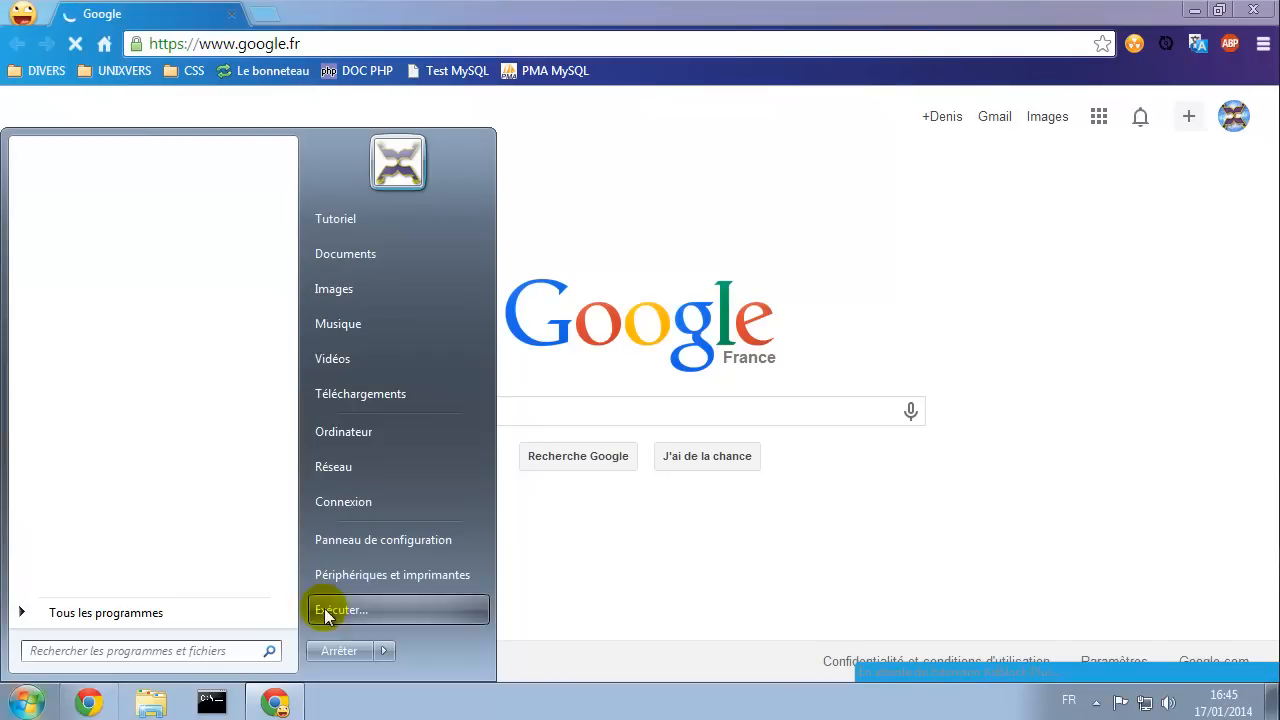
left_click(420, 541)
left_click(458, 489)
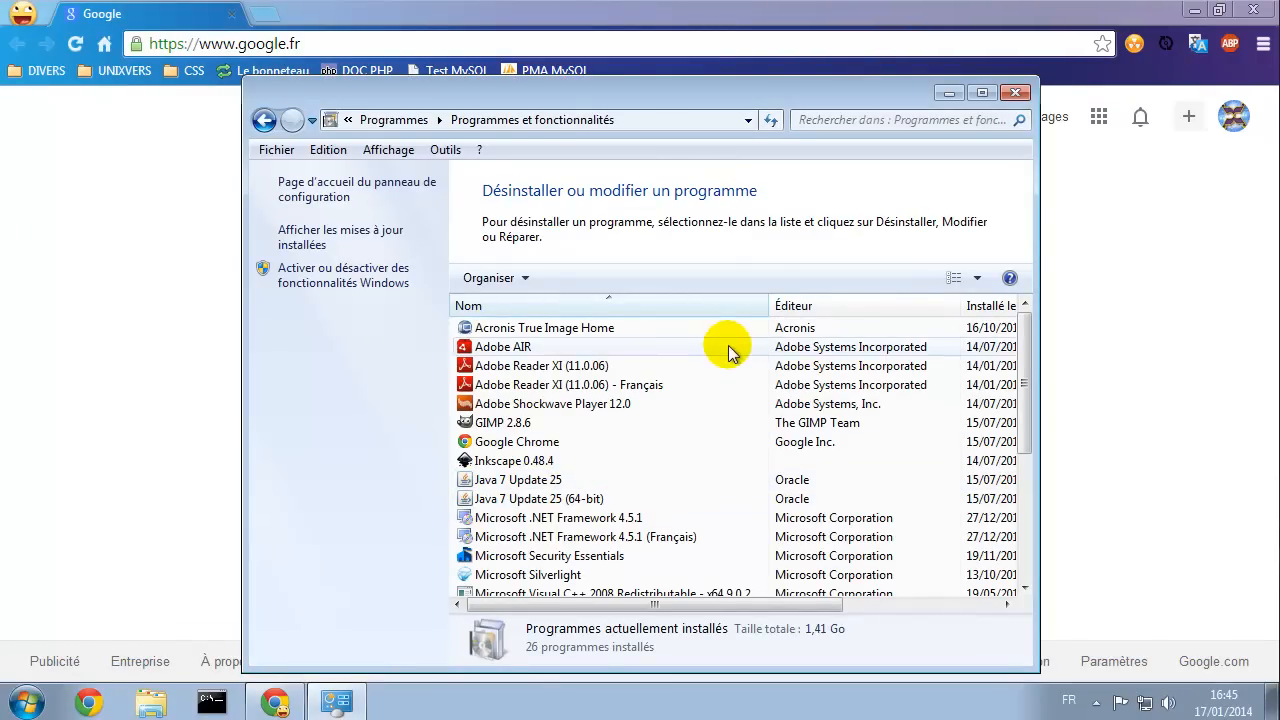
- Review the installed Acronis, Adobe, GIMP, Inkscape and Google Chrome entries in the list of programs
left_click(600, 325)
scroll(630, 365, "down", 1)
scroll(612, 360, "up", 1)
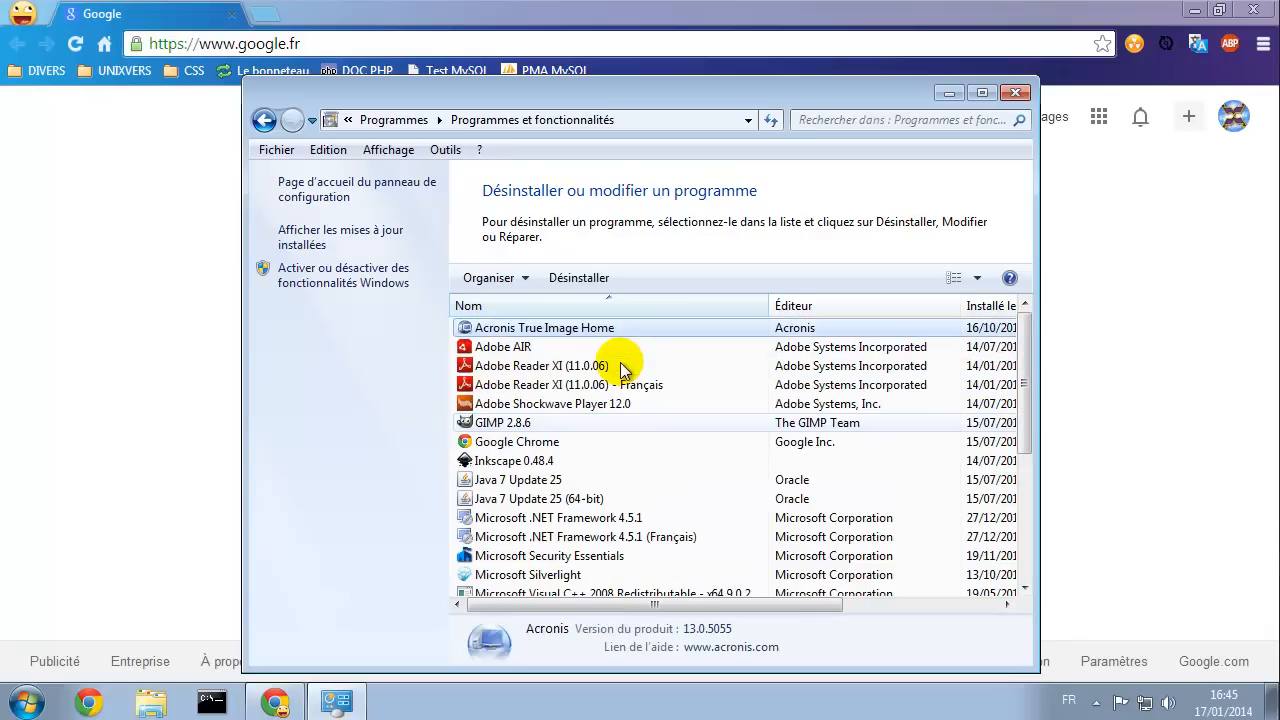
left_click(559, 350)
left_click(555, 366)
left_click(558, 403)
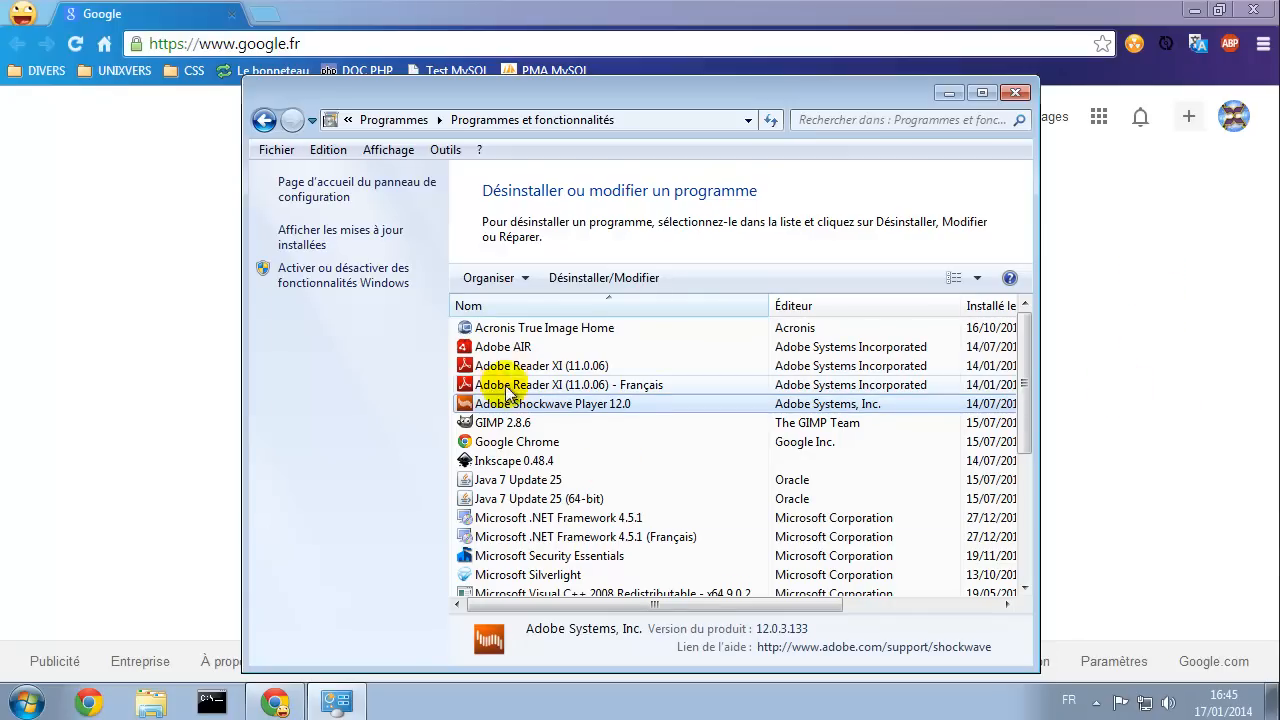
left_click(492, 347)
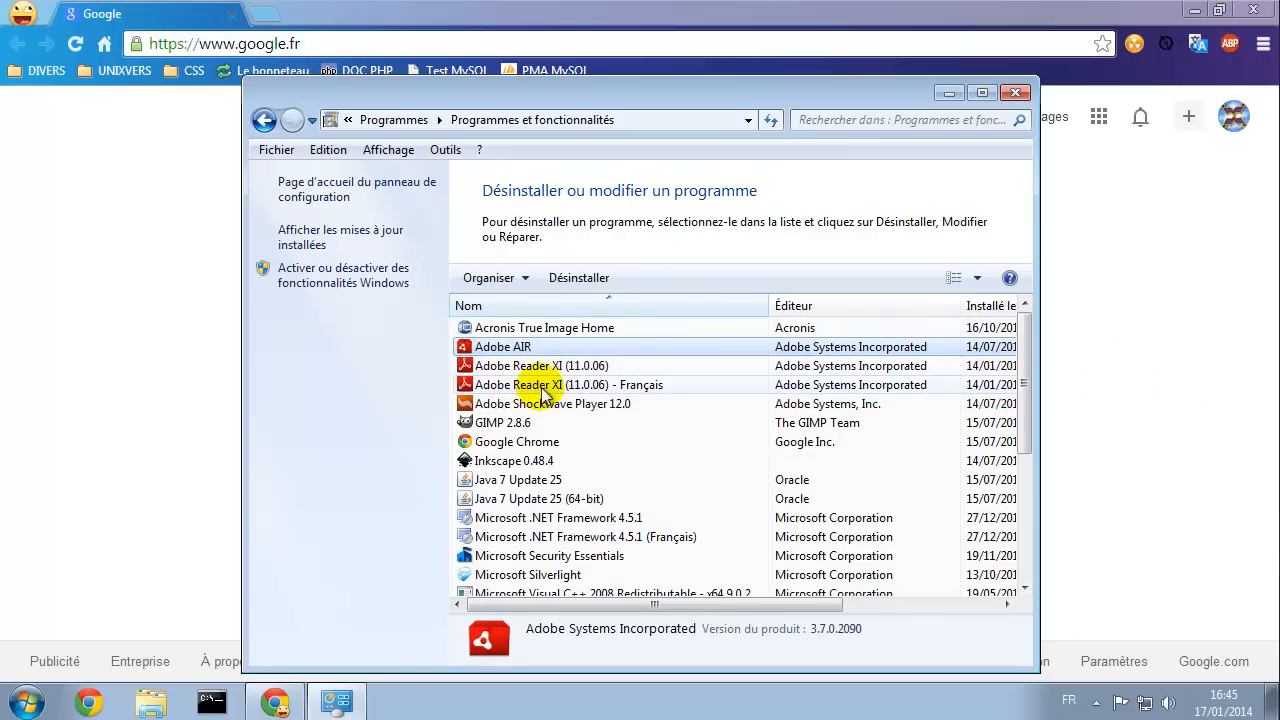
left_click(527, 423)
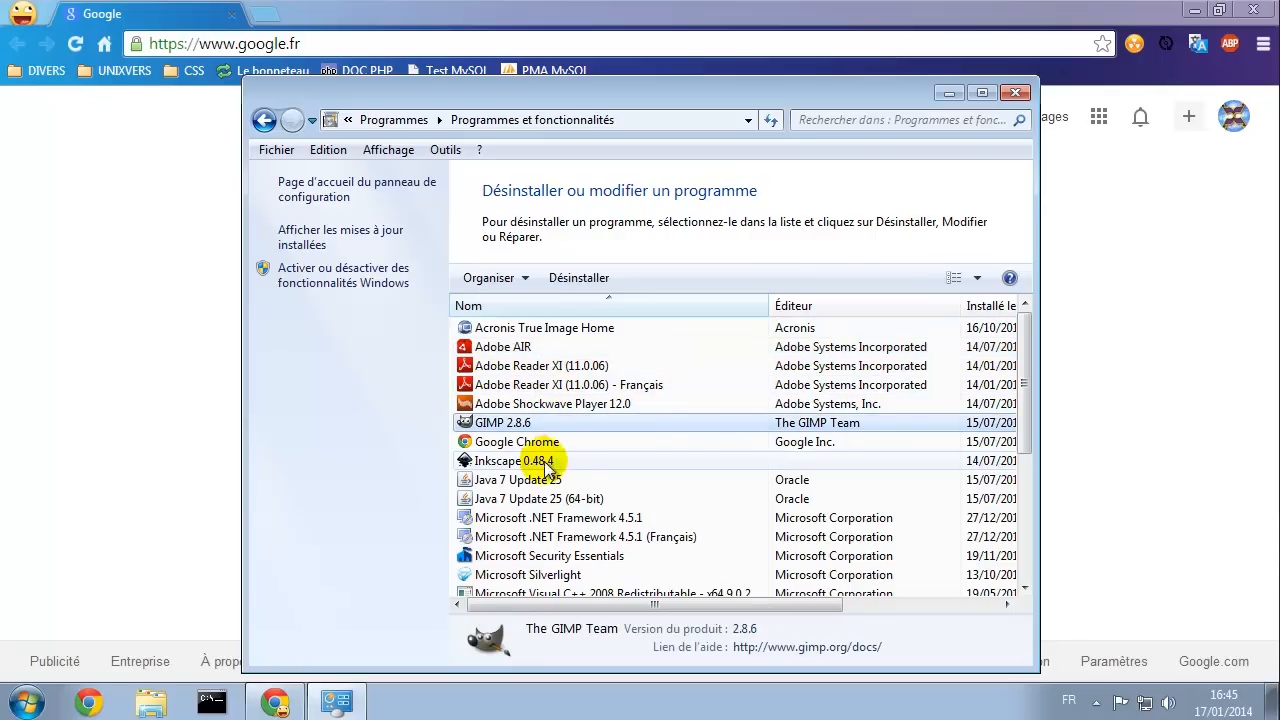
left_click(536, 462)
left_click(522, 442)
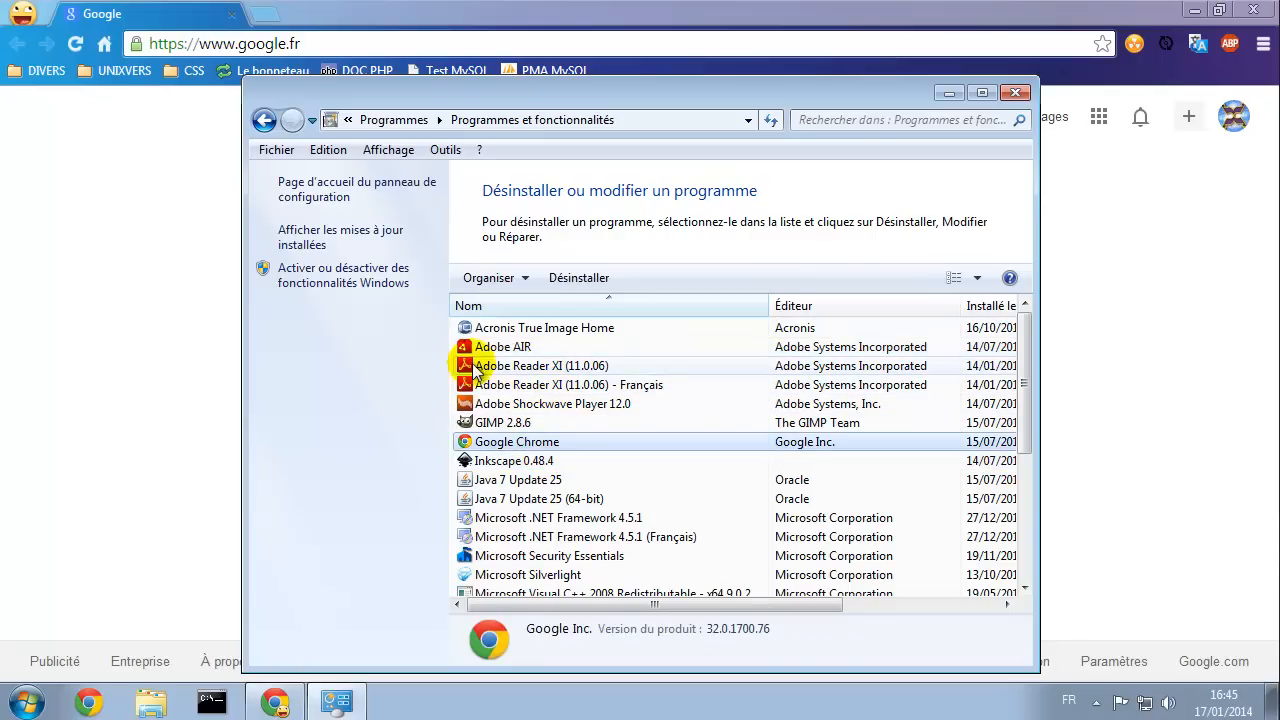
- Review the Java, .NET Framework, Security Essentials, Silverlight, Visual C++ and VirtualBox entries, and close the installed programs window
scroll(622, 401, "down", 1)
left_click(529, 423)
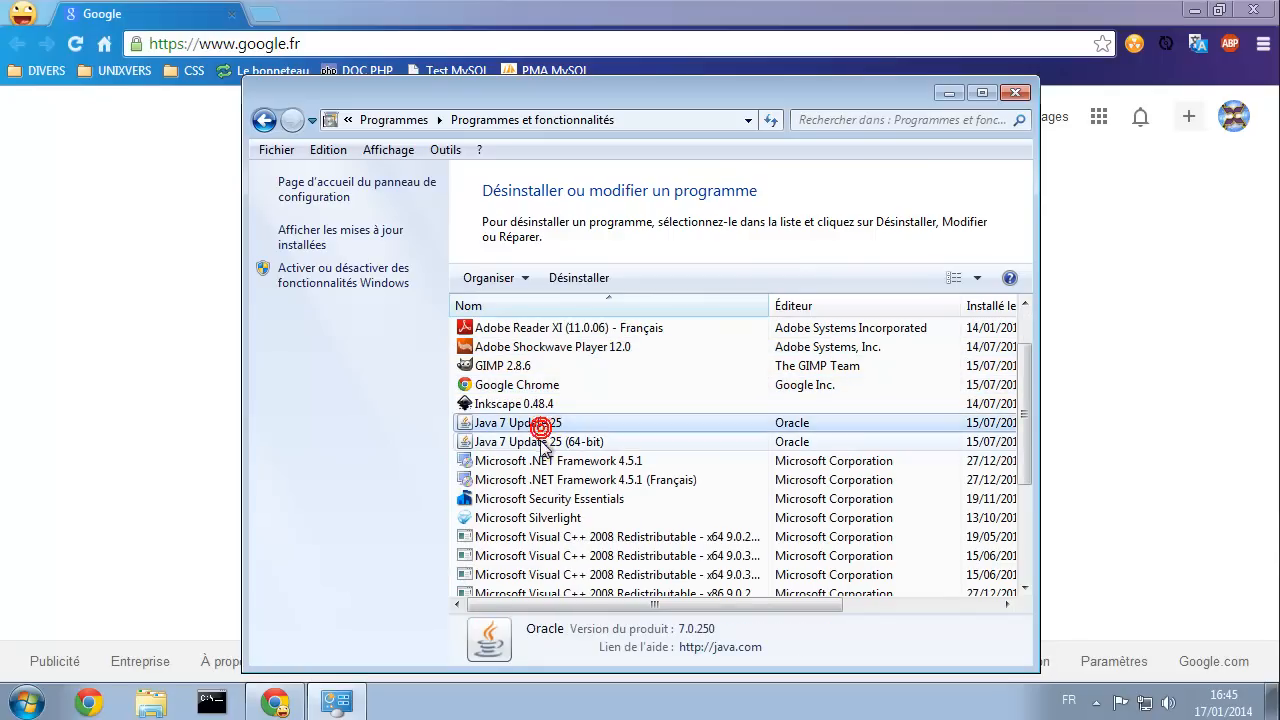
left_click(538, 442)
left_click(557, 461)
left_click(571, 480)
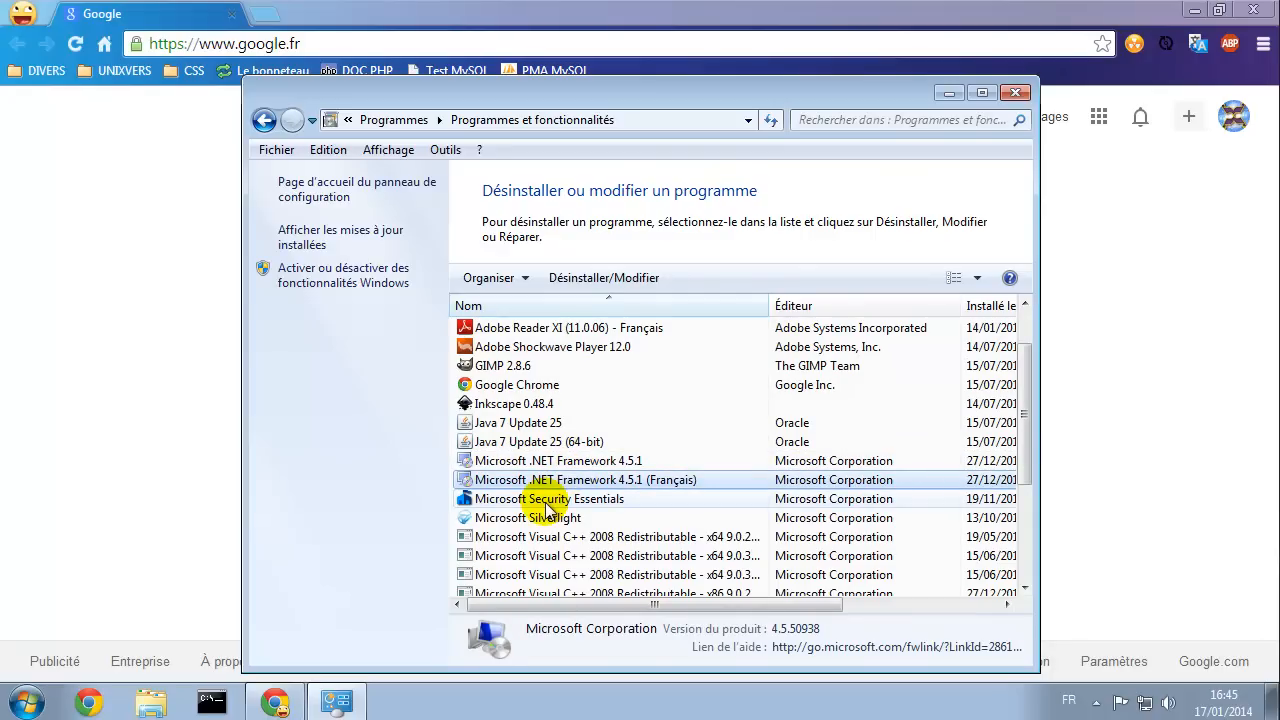
left_click(548, 503)
left_click(551, 520)
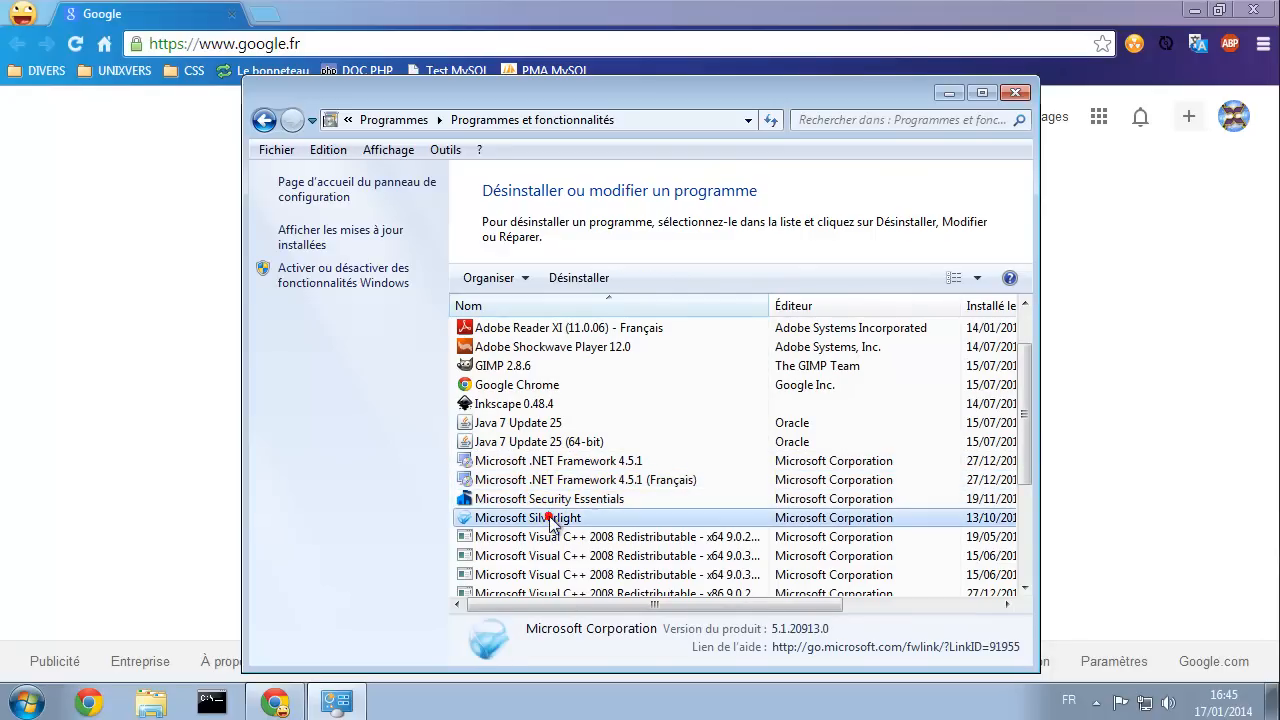
scroll(529, 485, "down", 3)
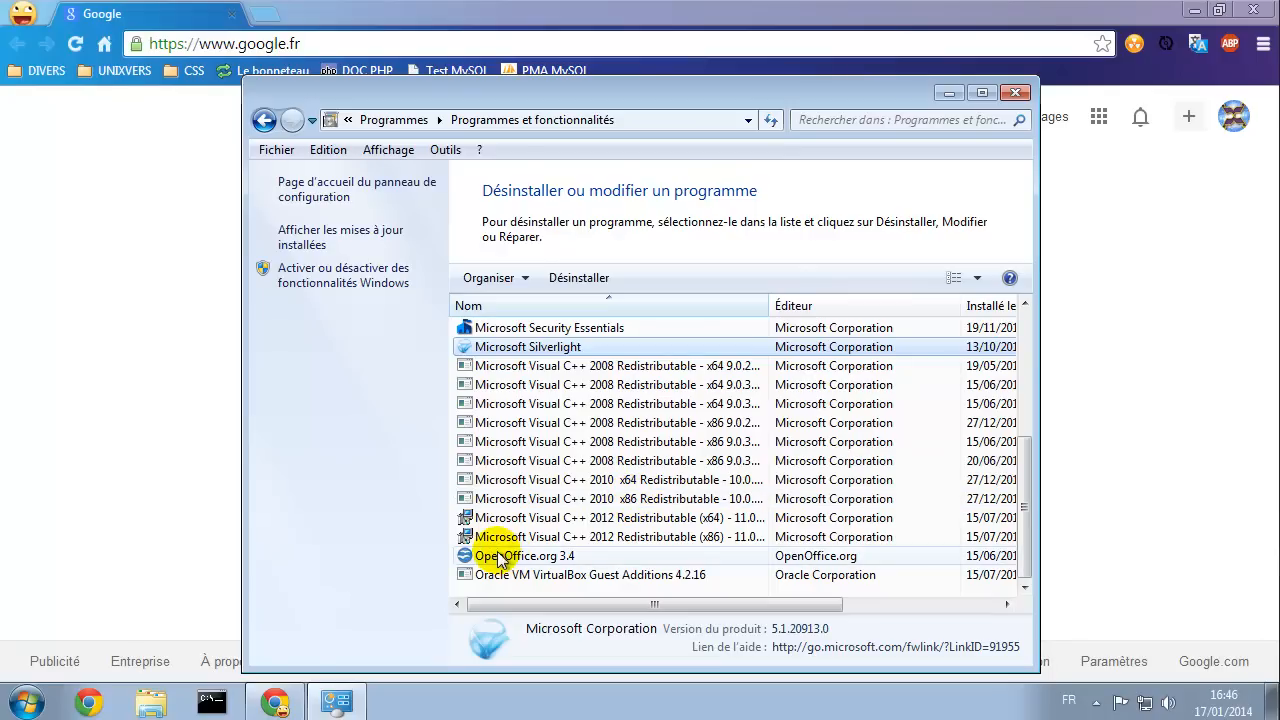
left_click(610, 578)
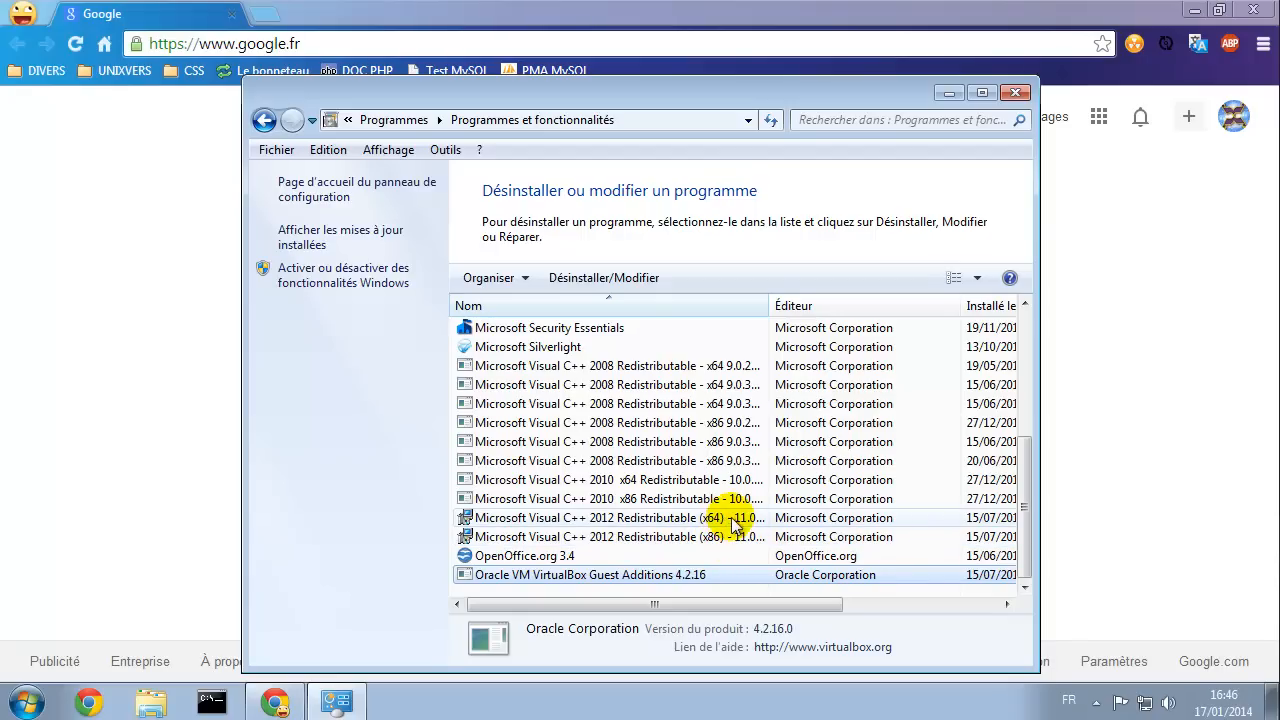
scroll(735, 515, "up", 3)
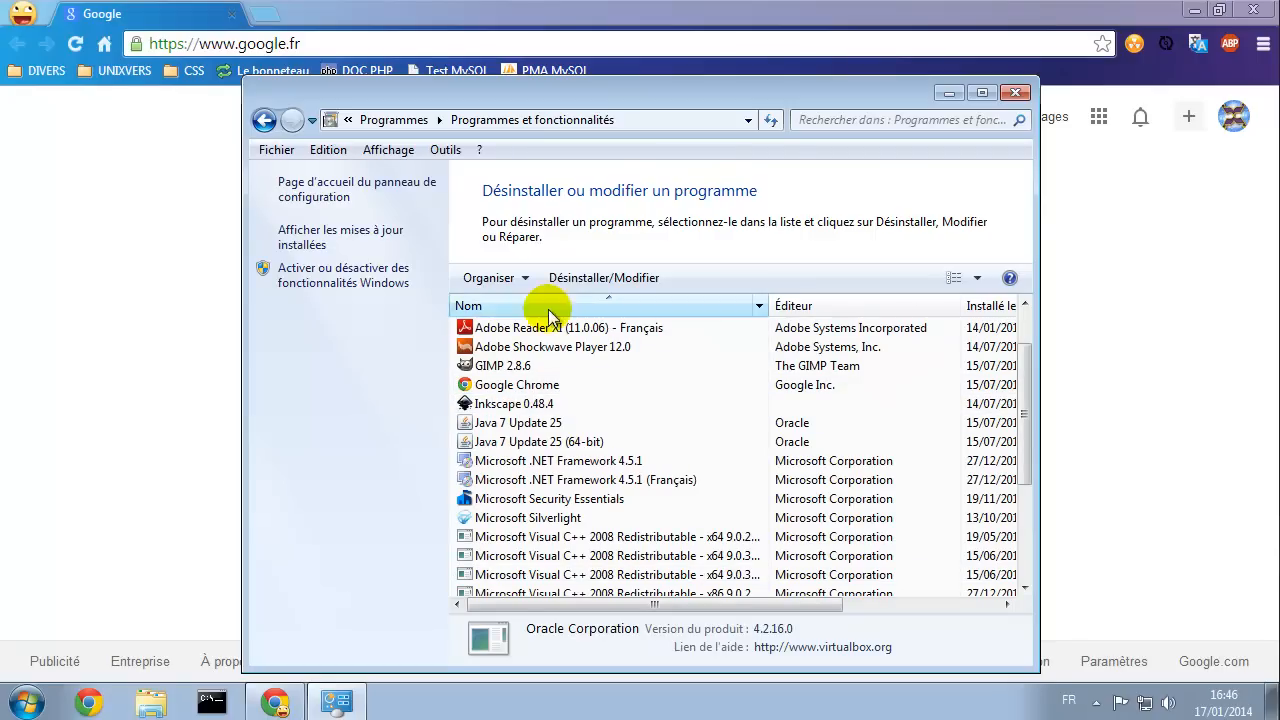
left_click(1014, 94)
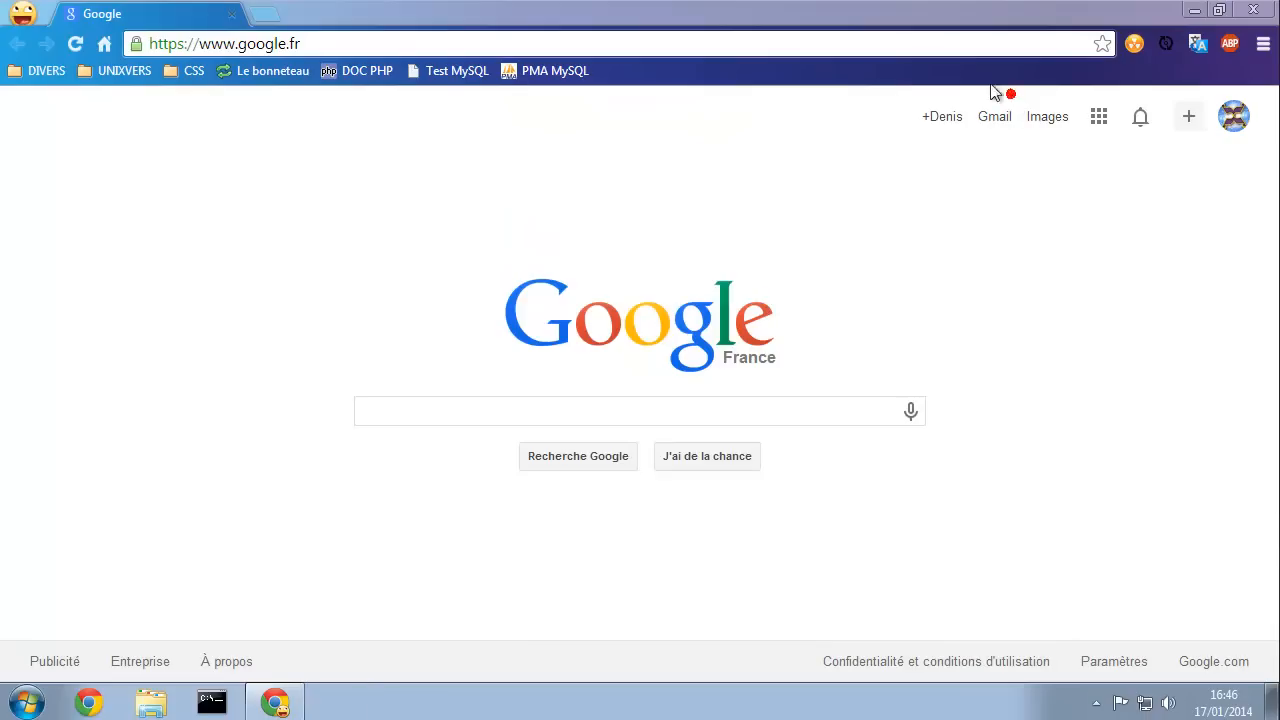
- Search Google for "ninite" and open the ninite.com website
left_click(463, 414)
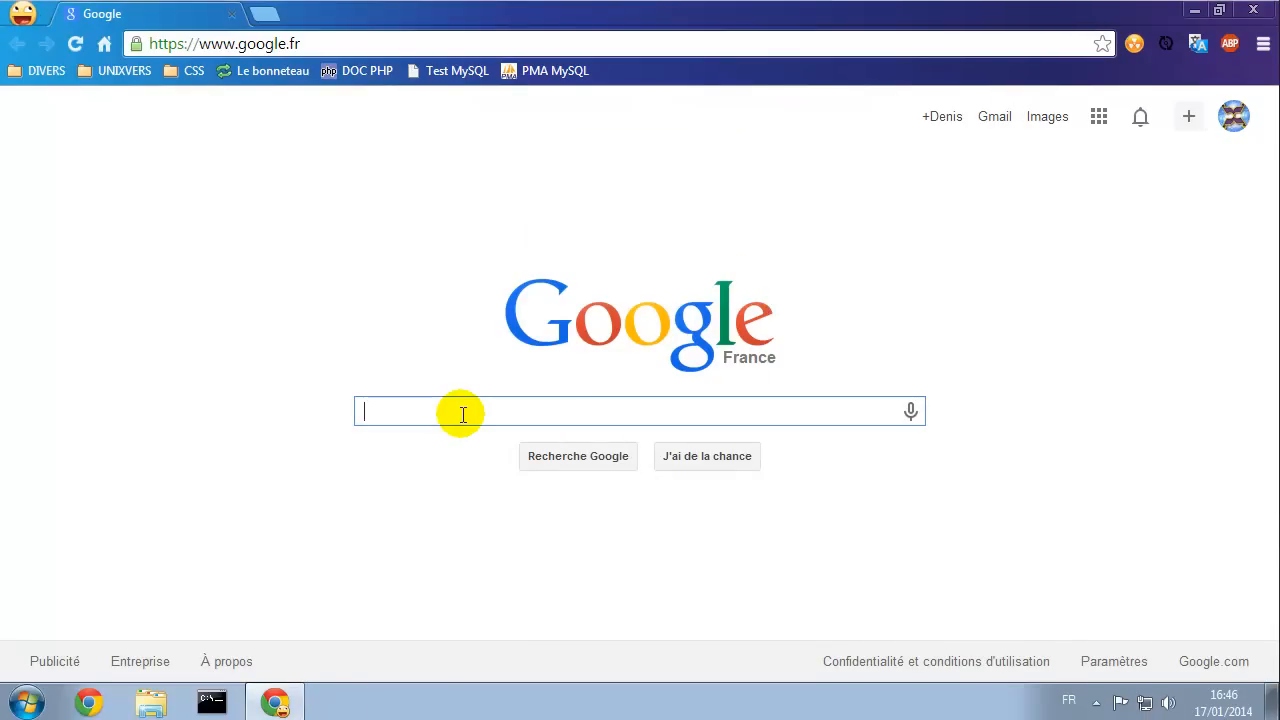
type("ninite")
key("Return")
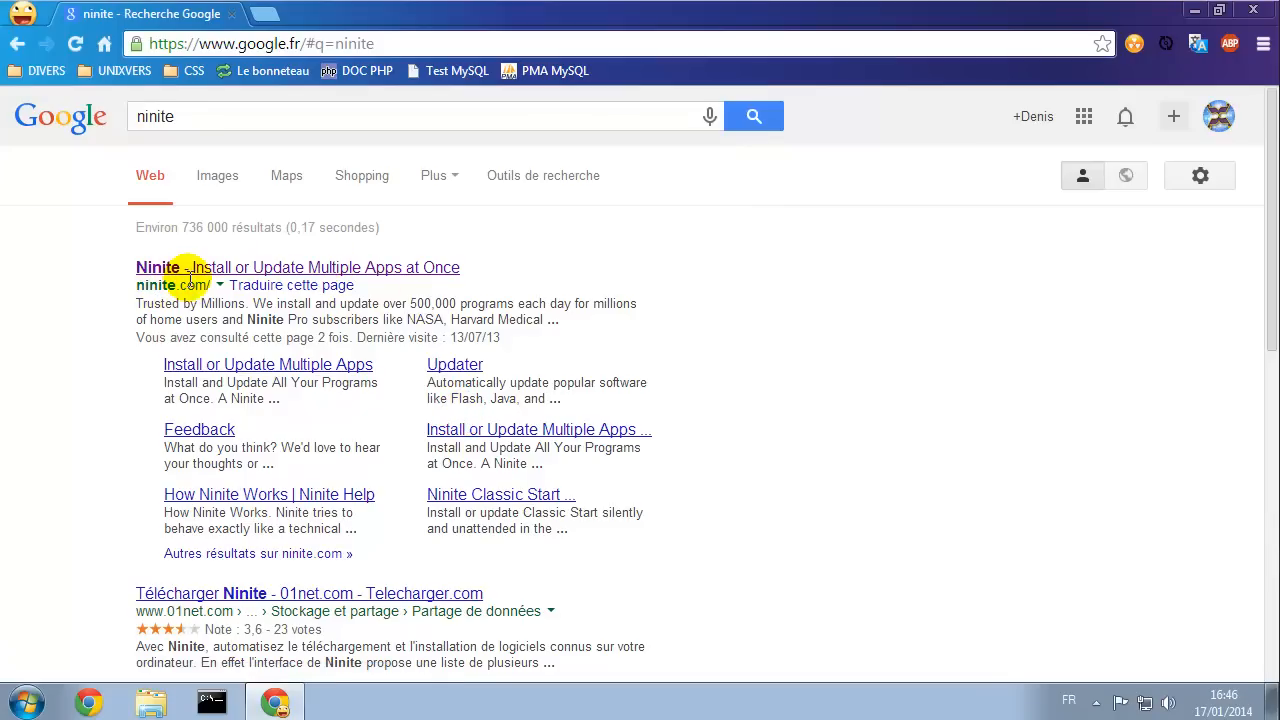
left_click(194, 267)
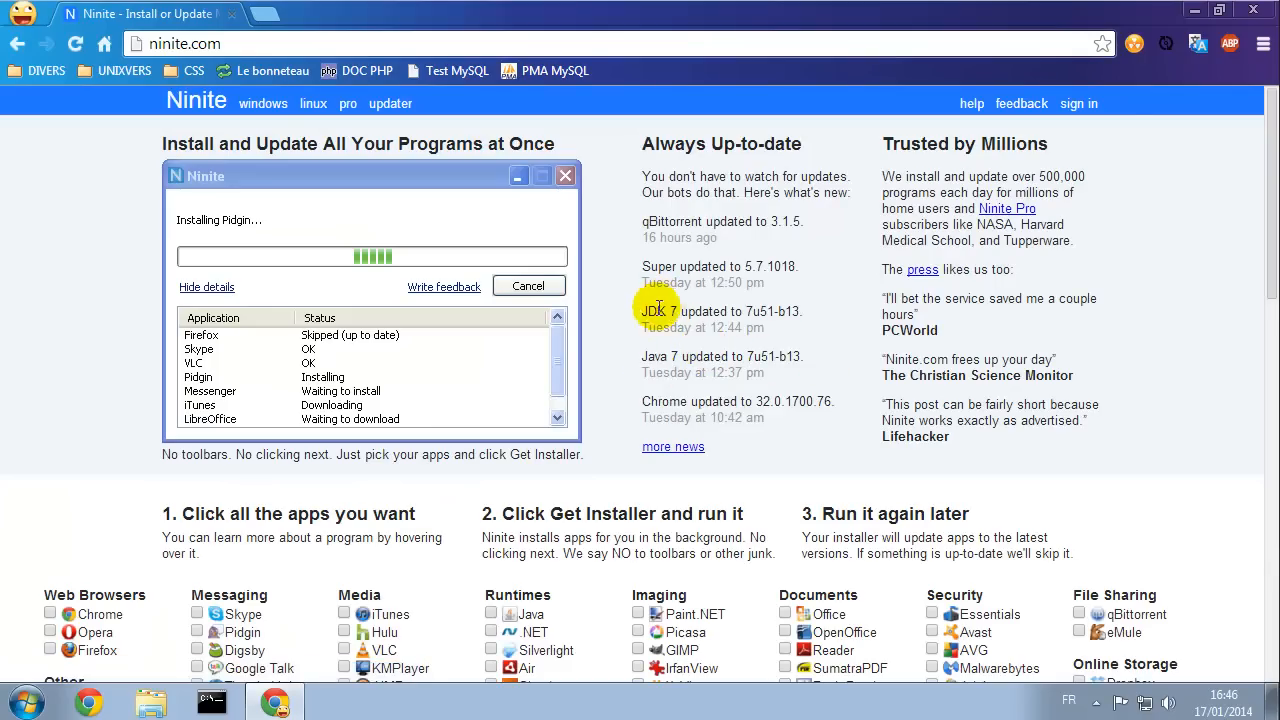
- Select Opera and Firefox among the web browsers to include in the Ninite installer
scroll(617, 329, "down", 2)
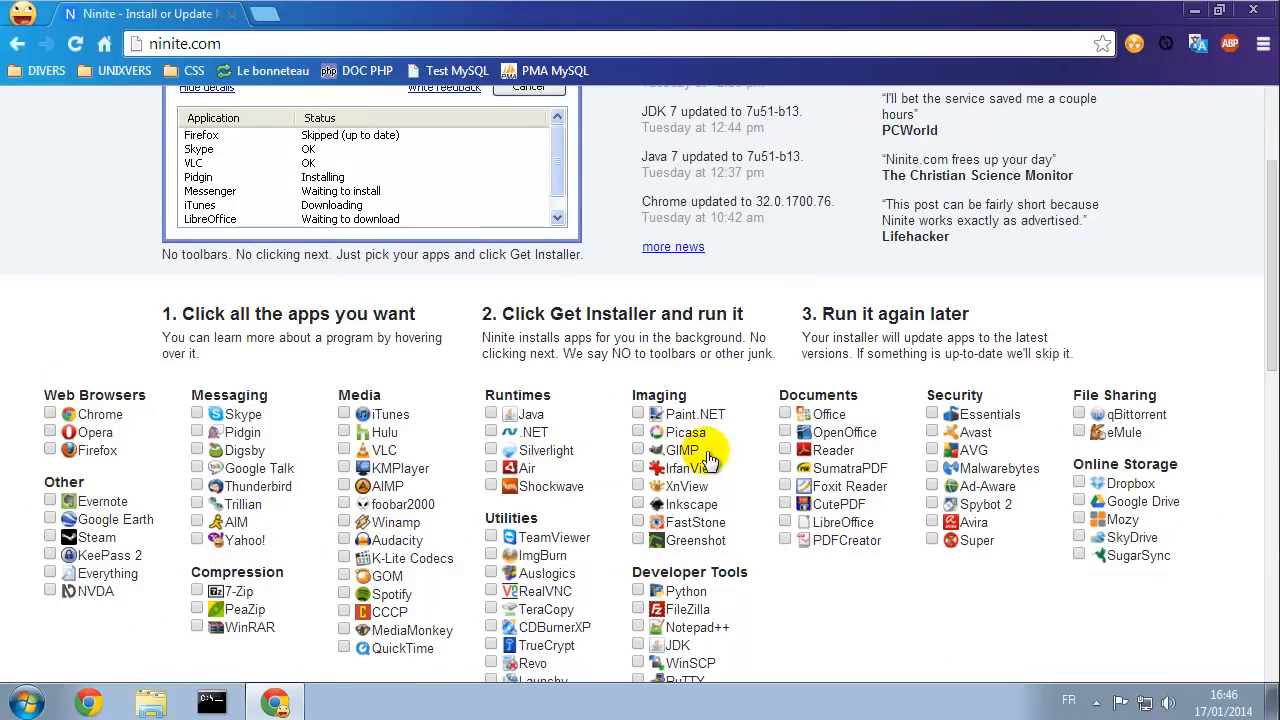
scroll(650, 485, "down", 2)
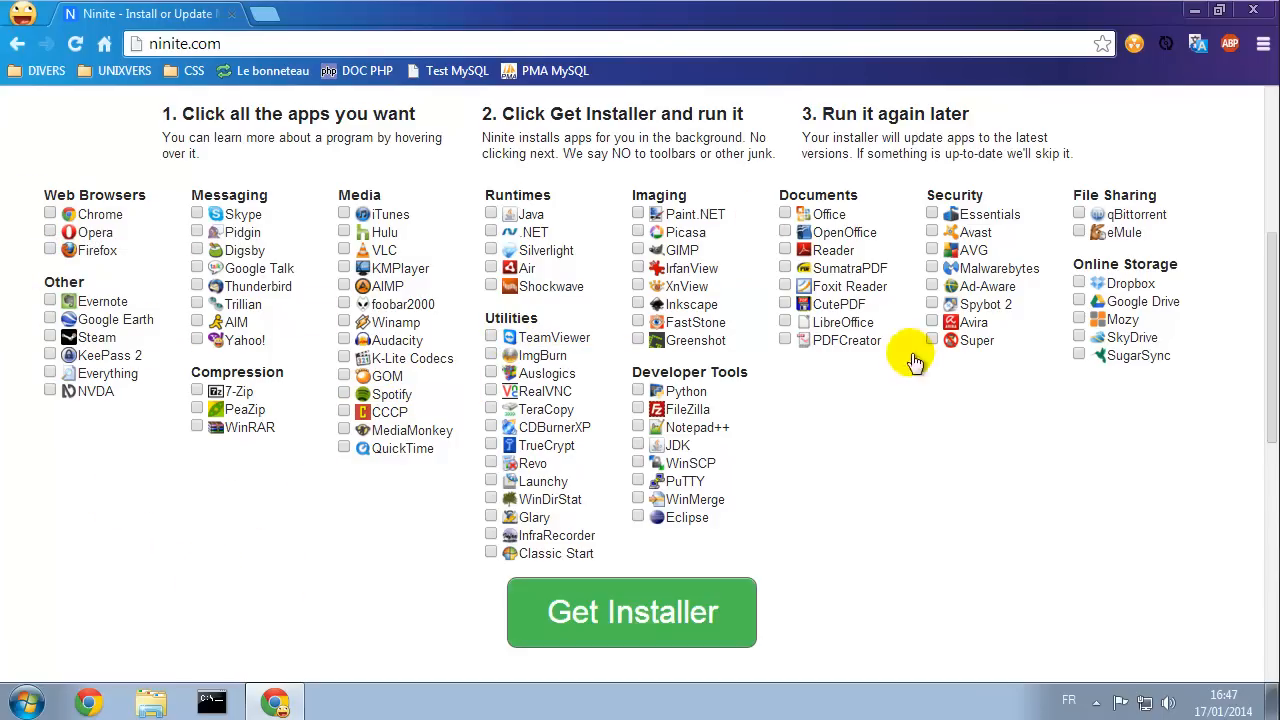
left_click(49, 232)
left_click(50, 250)
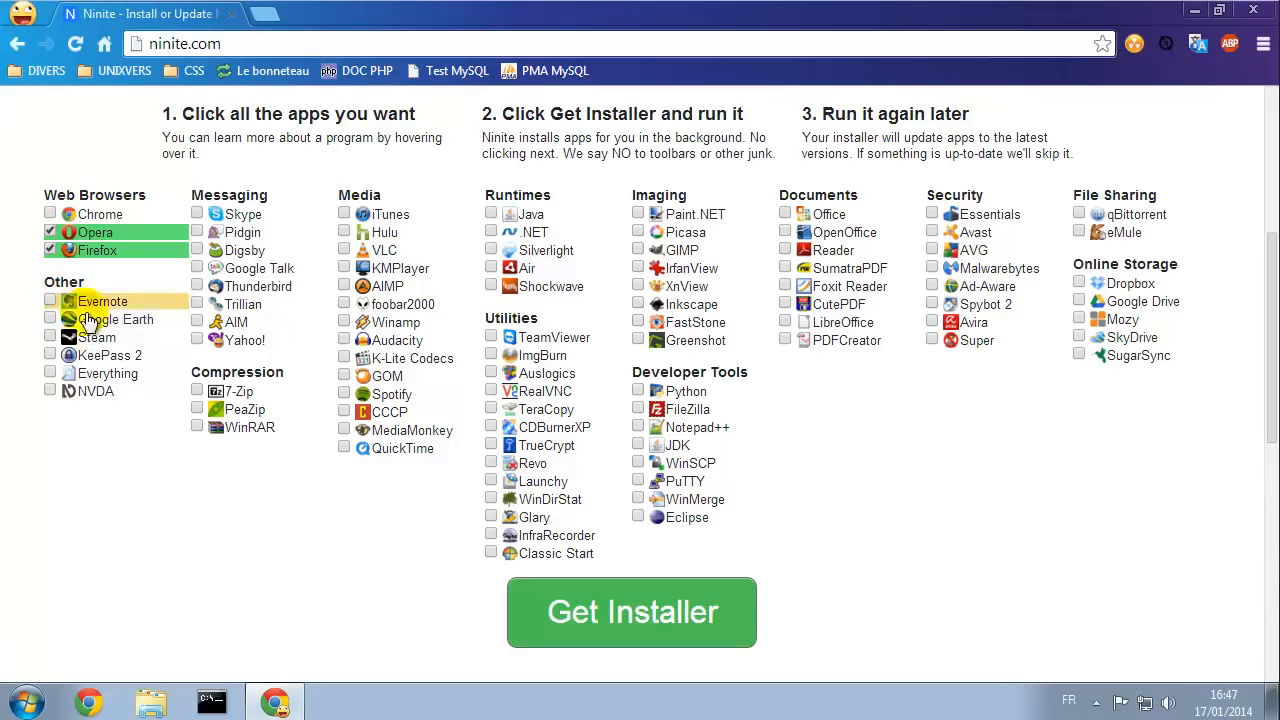
- Select Skype and clear it again, and include the compression programs 7-Zip and PeaZip
left_click(197, 216)
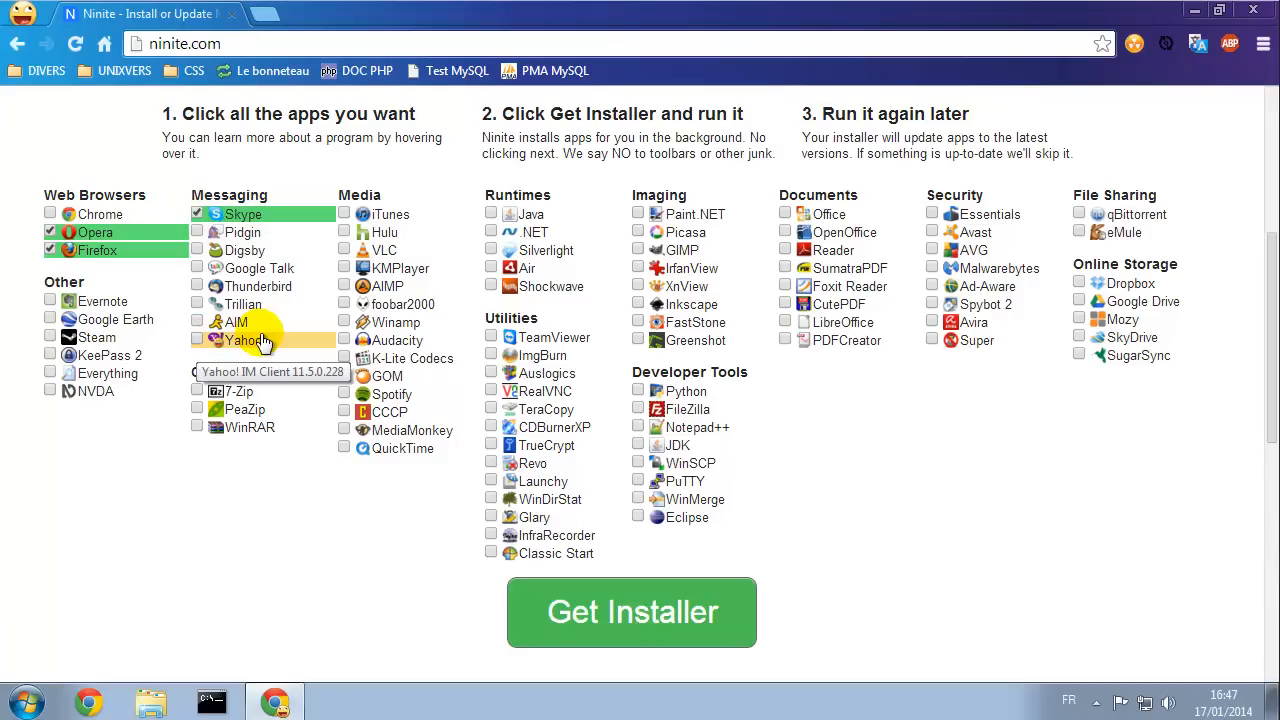
left_click(197, 214)
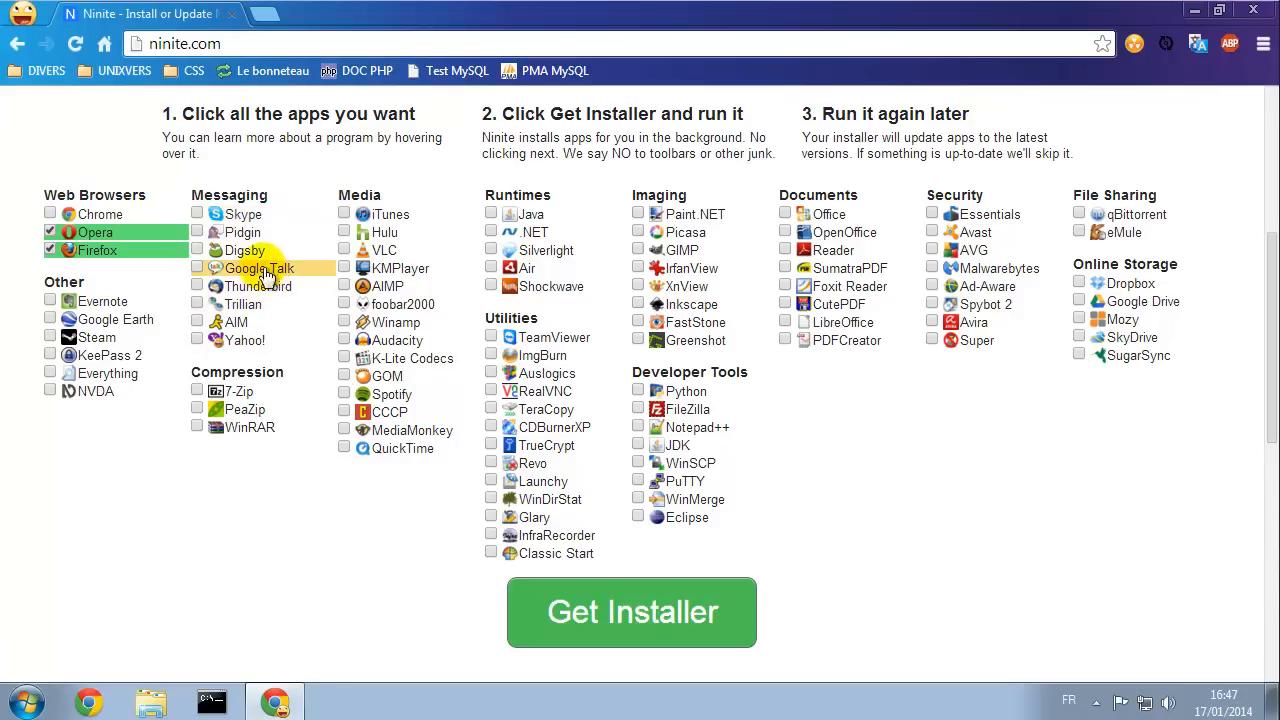
left_click(230, 396)
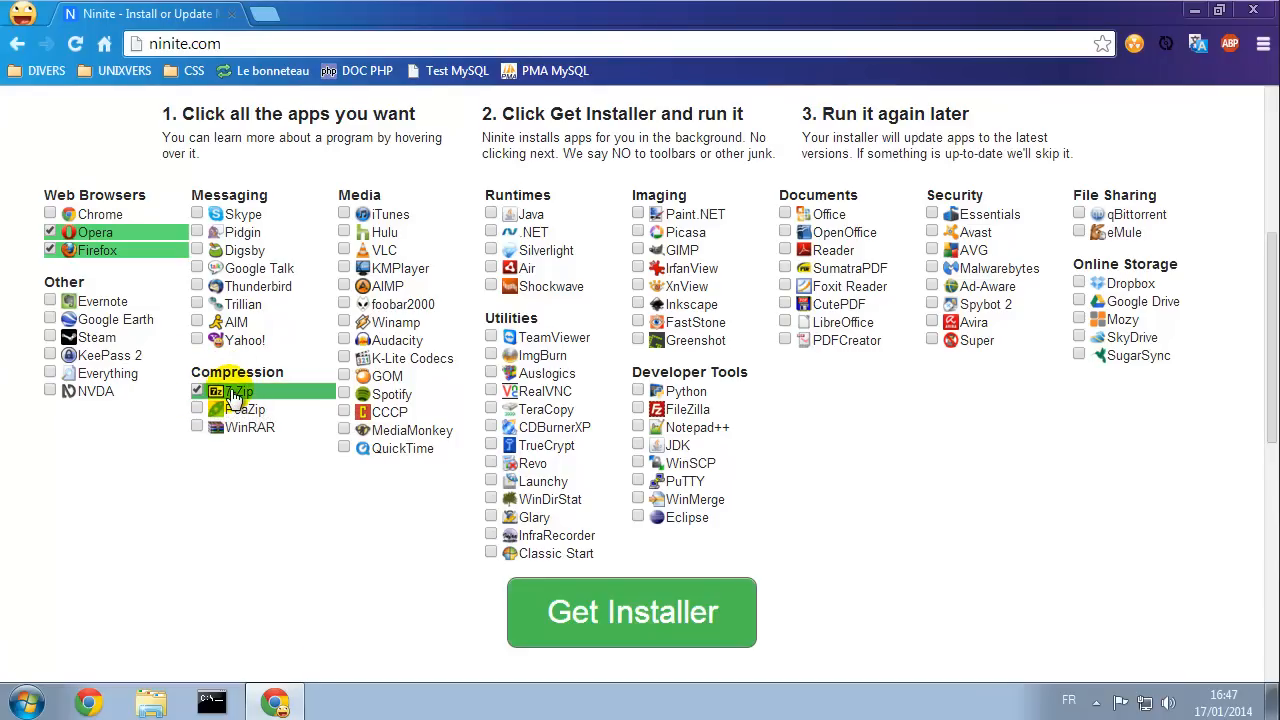
left_click(199, 409)
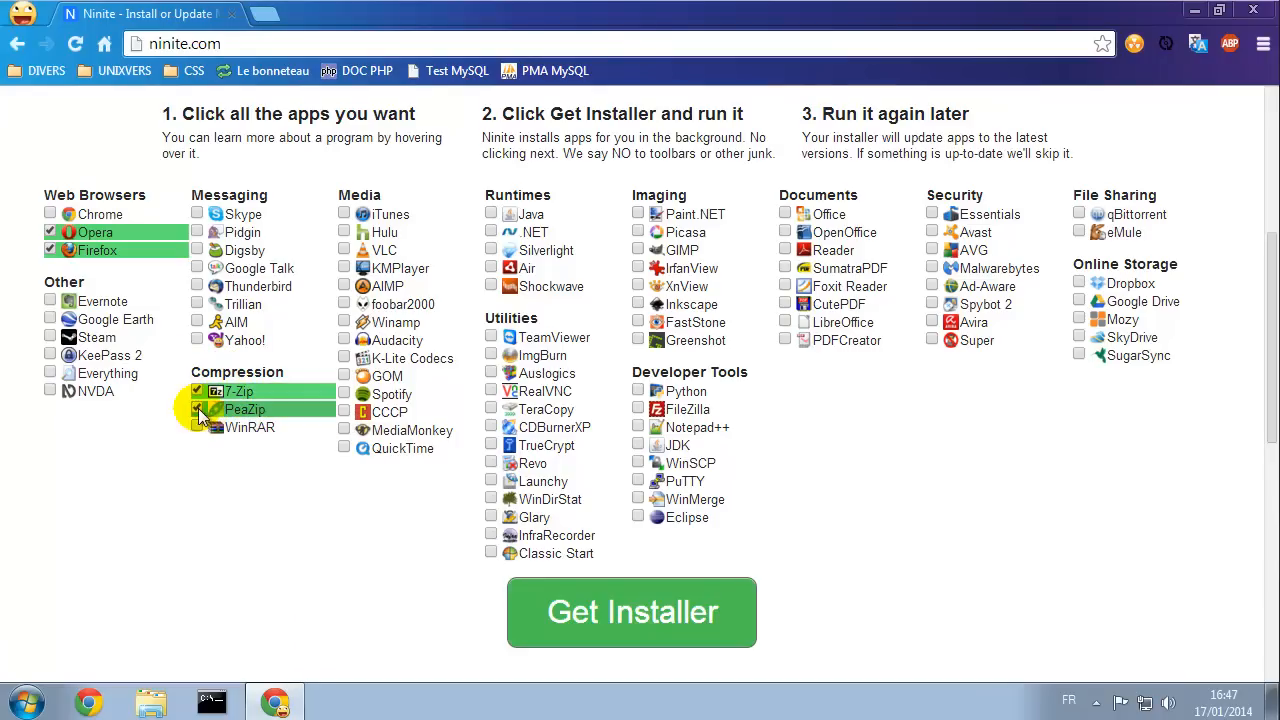
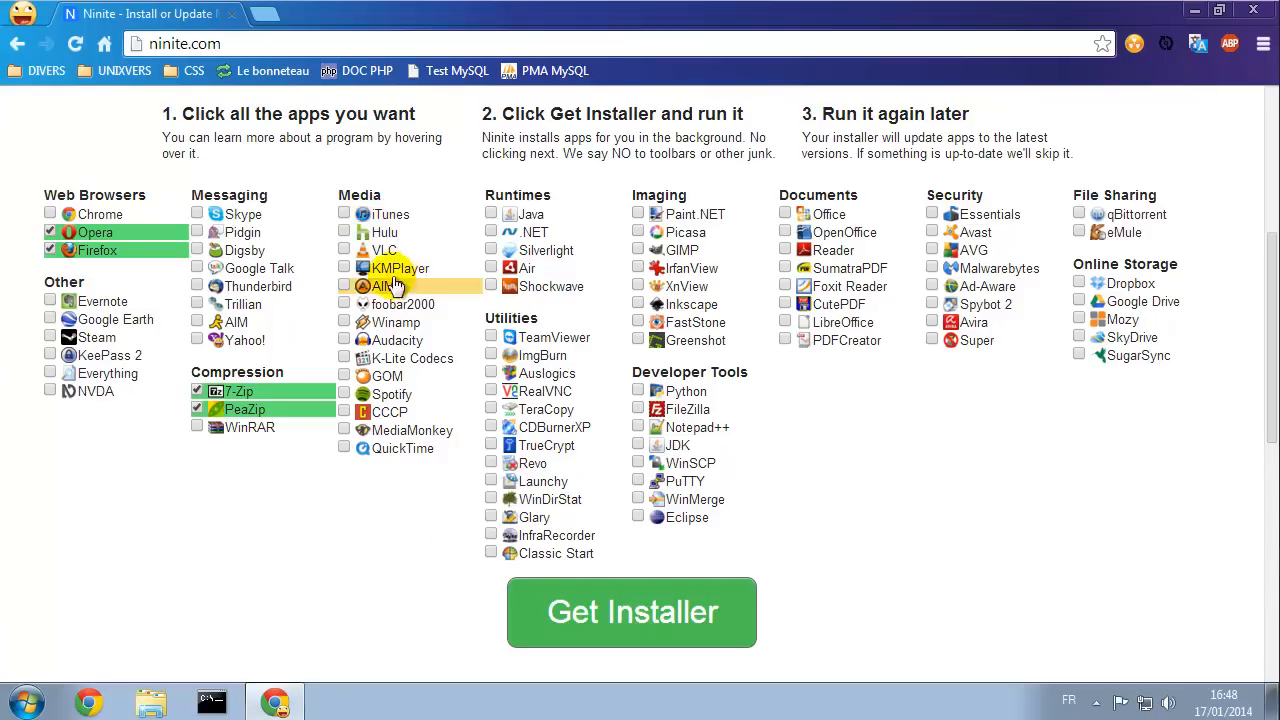
- Add VLC, K-Lite Codecs and CCCP from the media programs to the Ninite selection
left_click(346, 251)
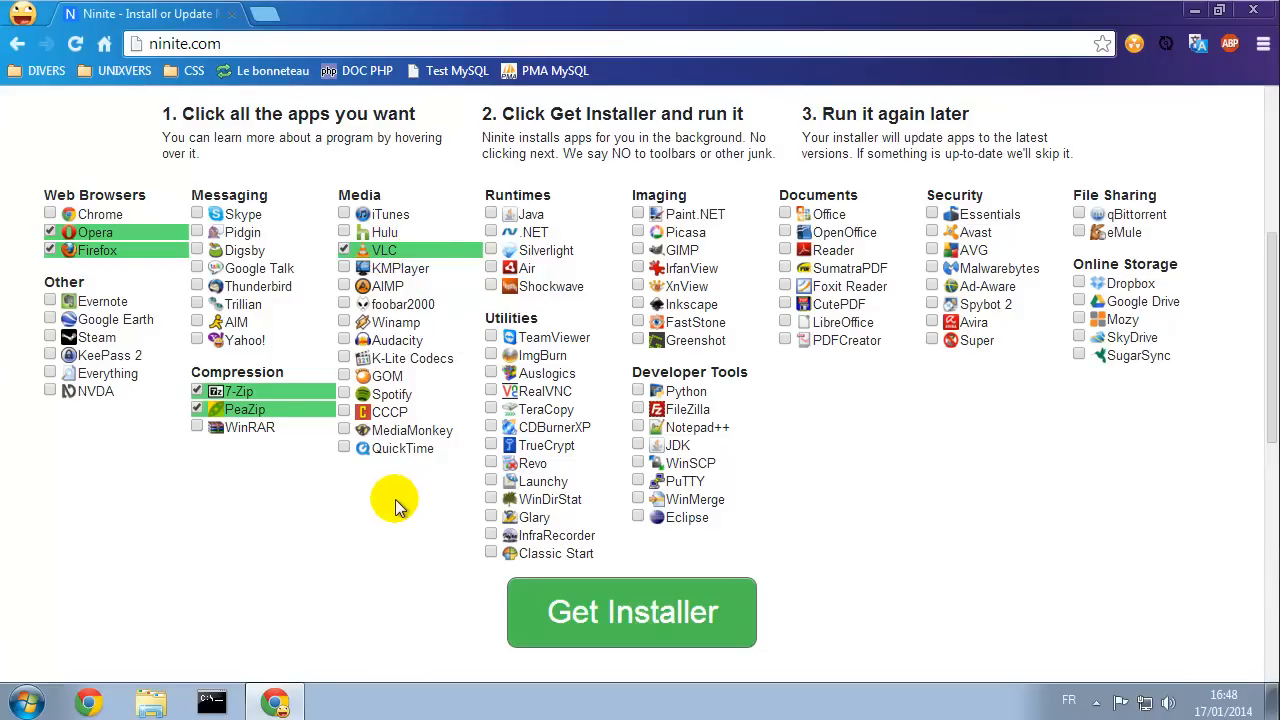
left_click(342, 358)
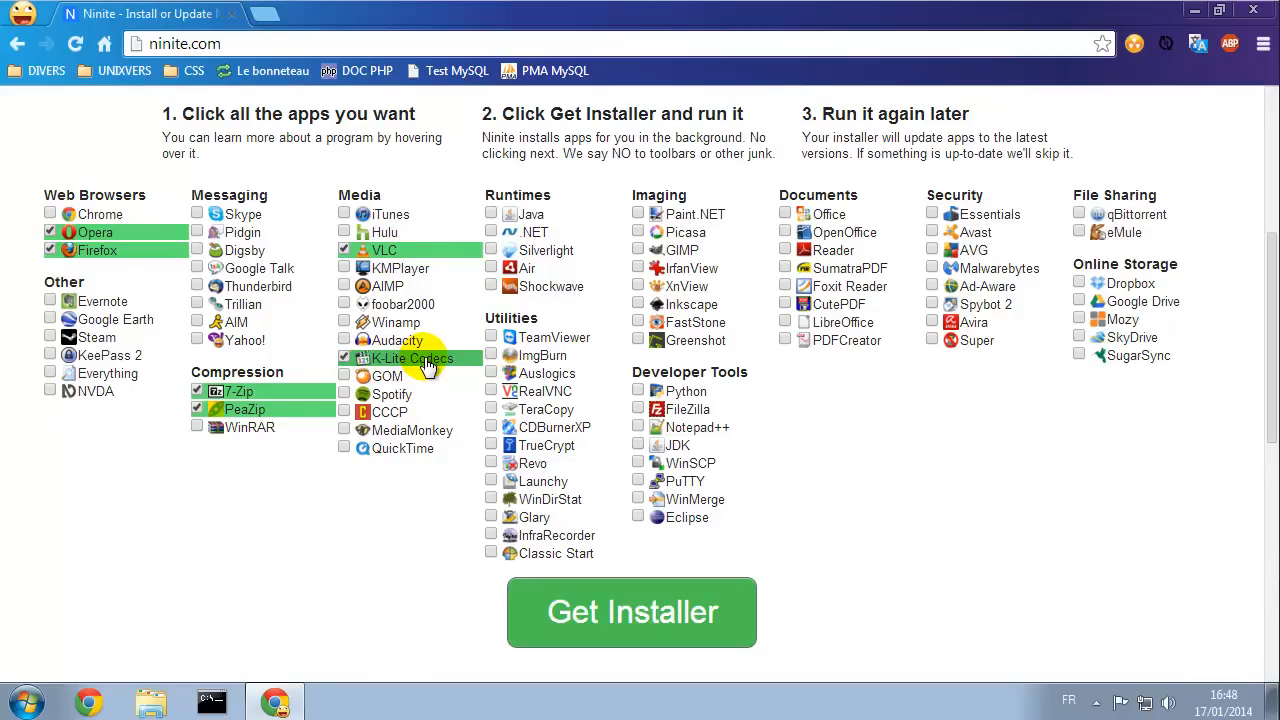
left_click(344, 413)
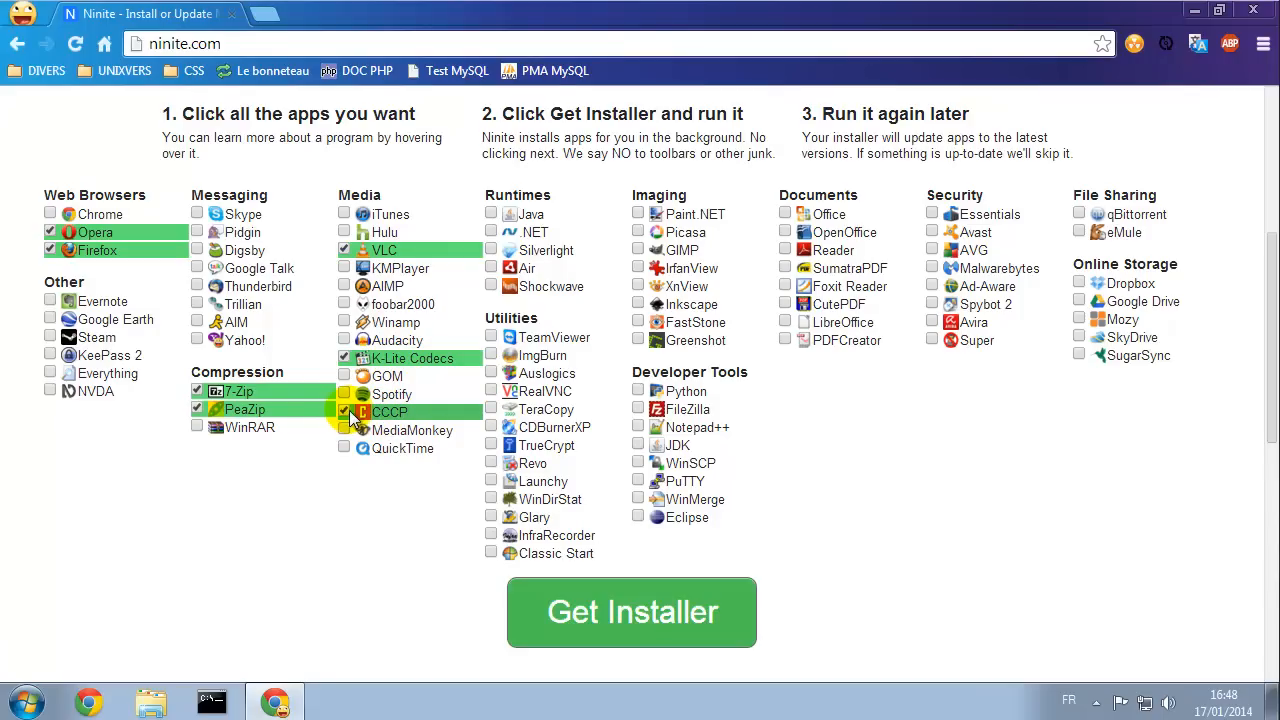
- Add QuickTime and Audacity from the media programs to the Ninite selection
left_click(343, 448)
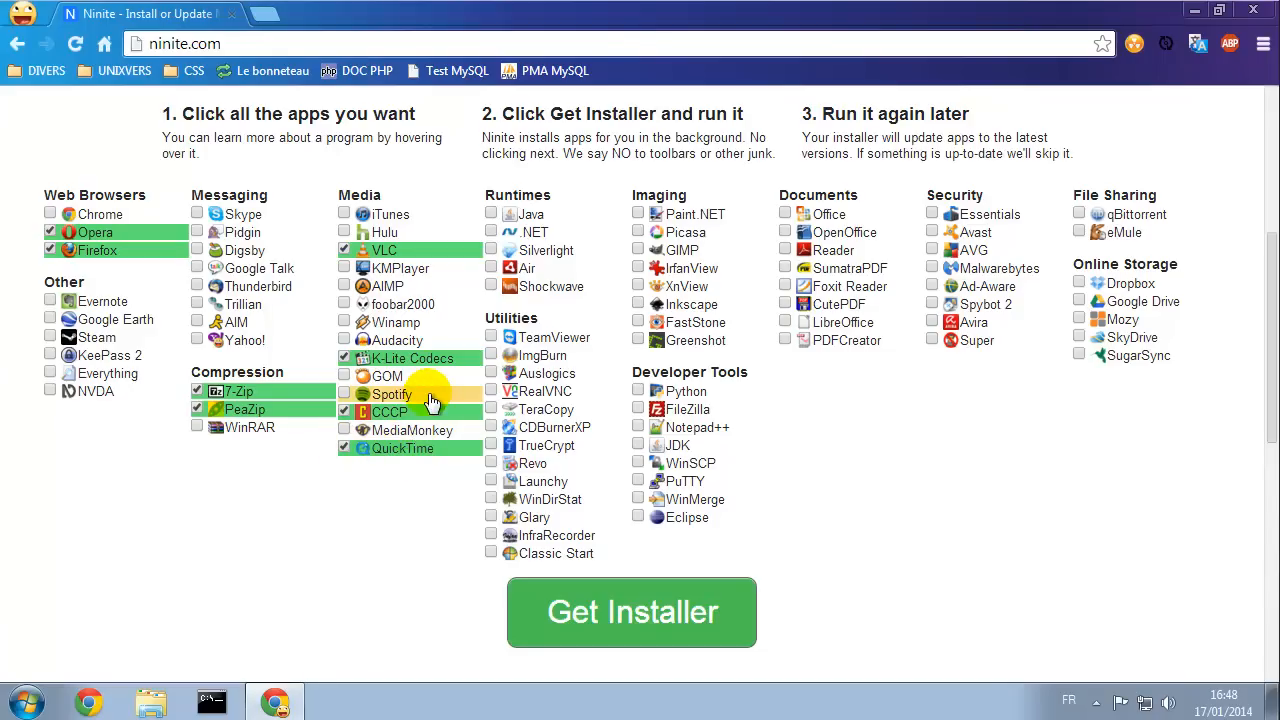
mouse_move(397, 400)
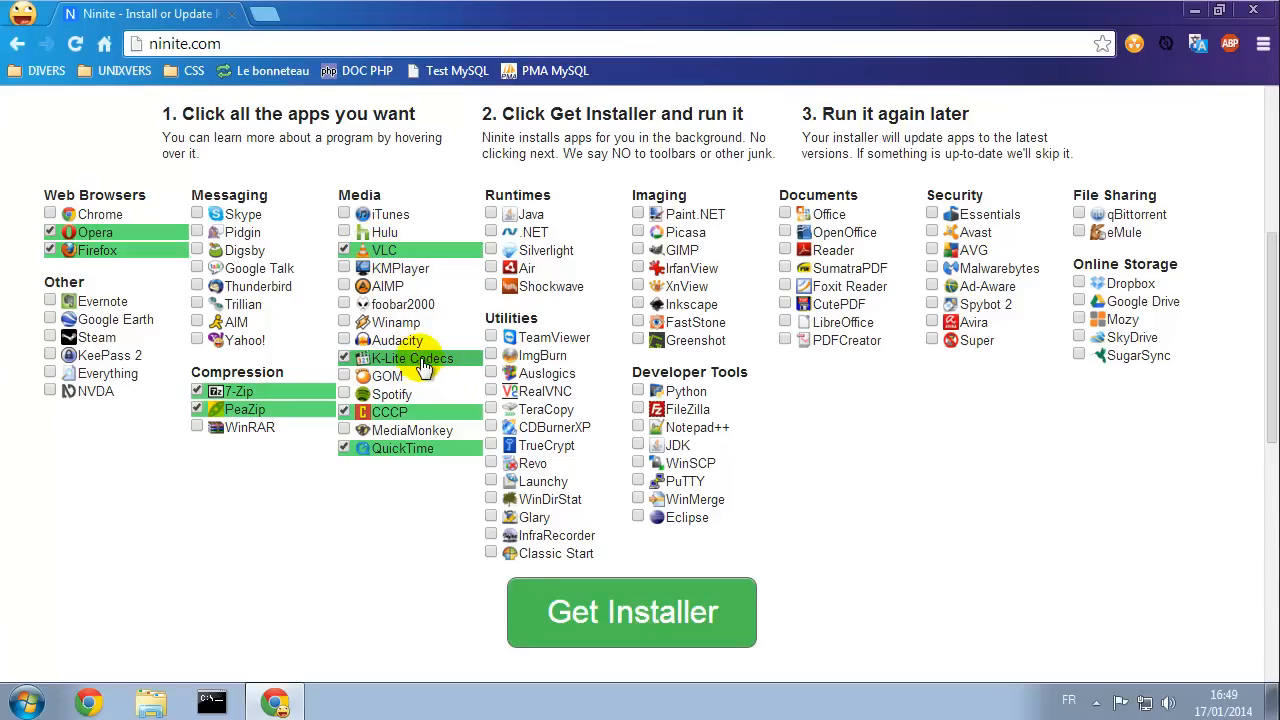
left_click(345, 341)
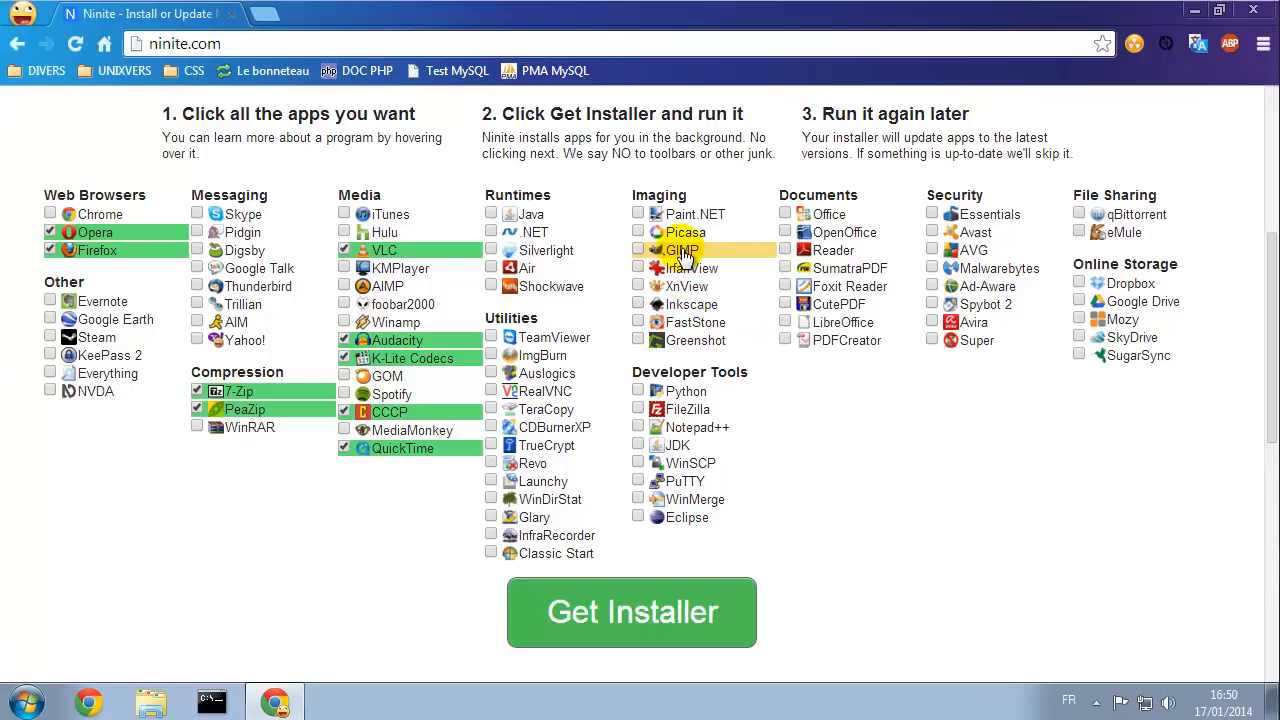
- Include the developer tools Notepad++ and FileZilla, plus PDFCreator from the document programs, in the Ninite selection
mouse_move(683, 256)
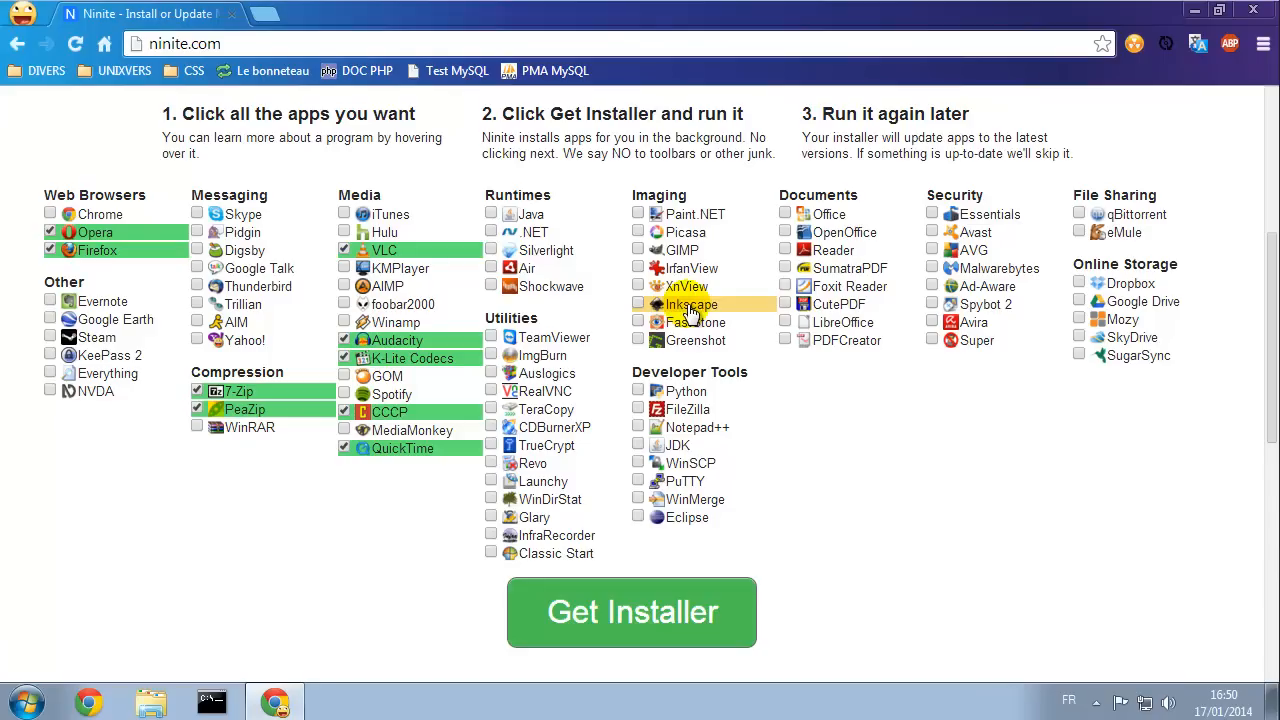
mouse_move(690, 313)
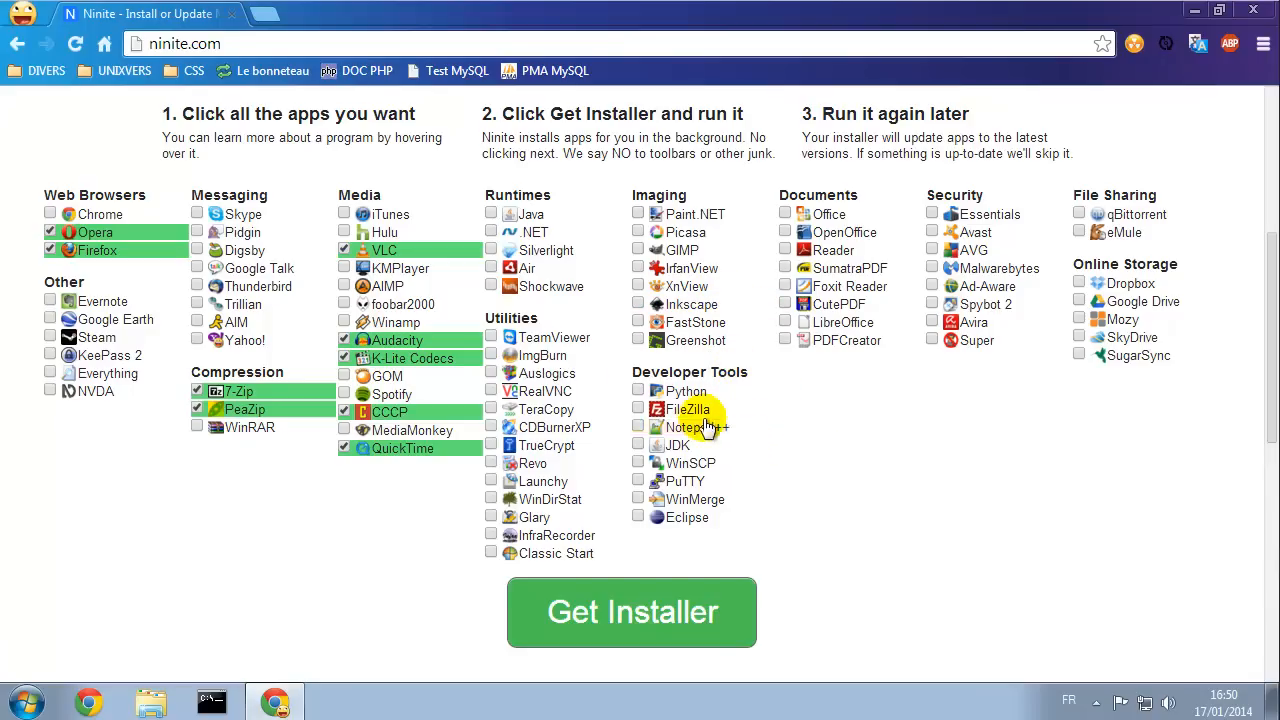
left_click(639, 428)
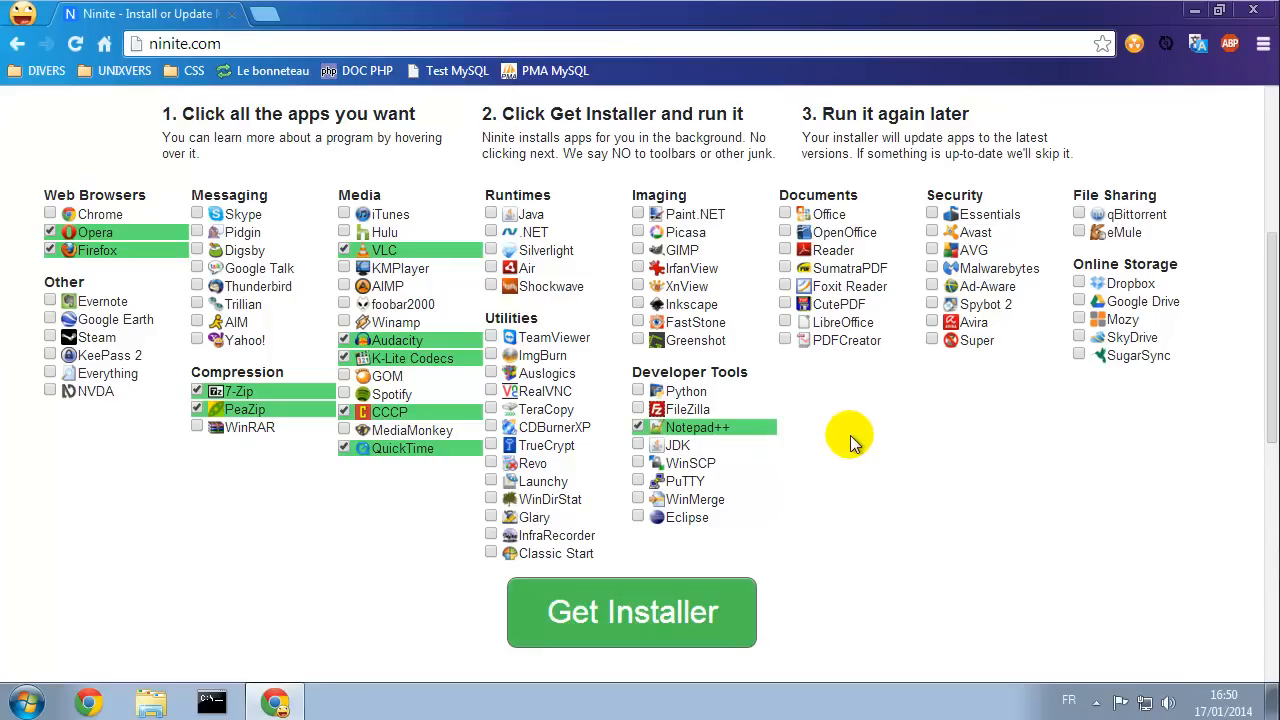
left_click(650, 410)
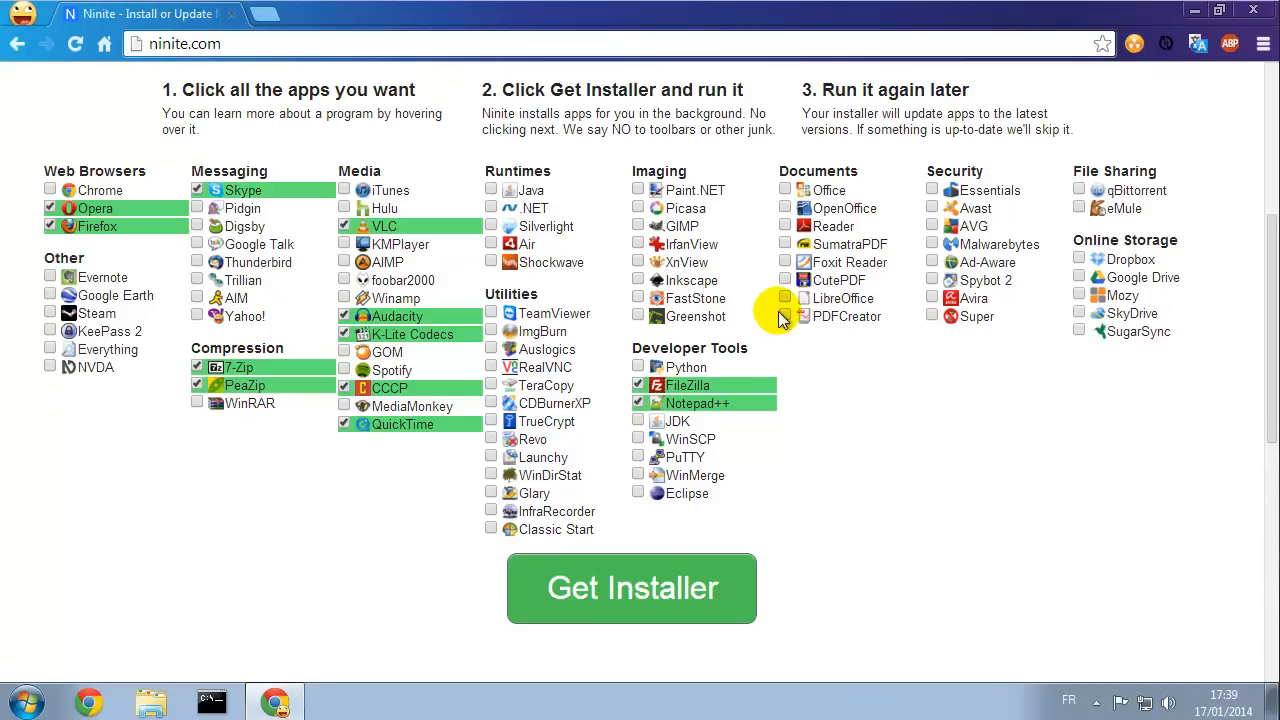
left_click(784, 318)
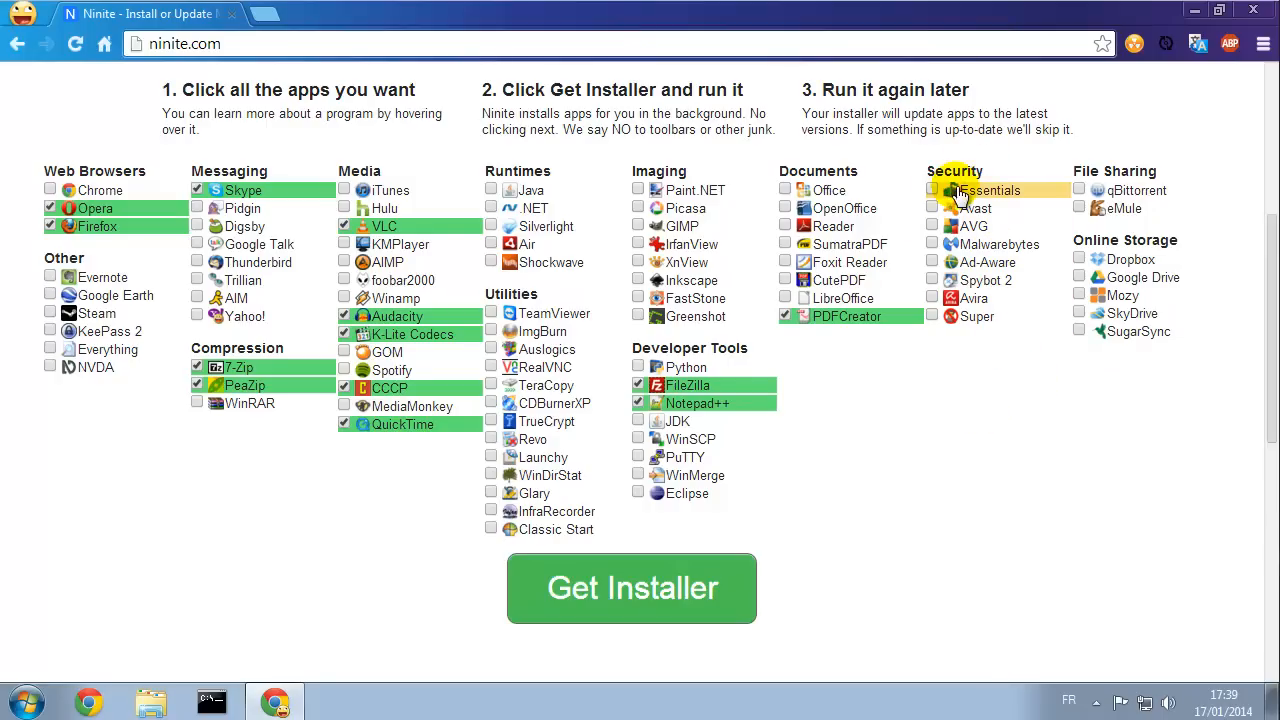
- Download the Ninite installer for the selected programs and run it, approving the security warning
mouse_move(987, 201)
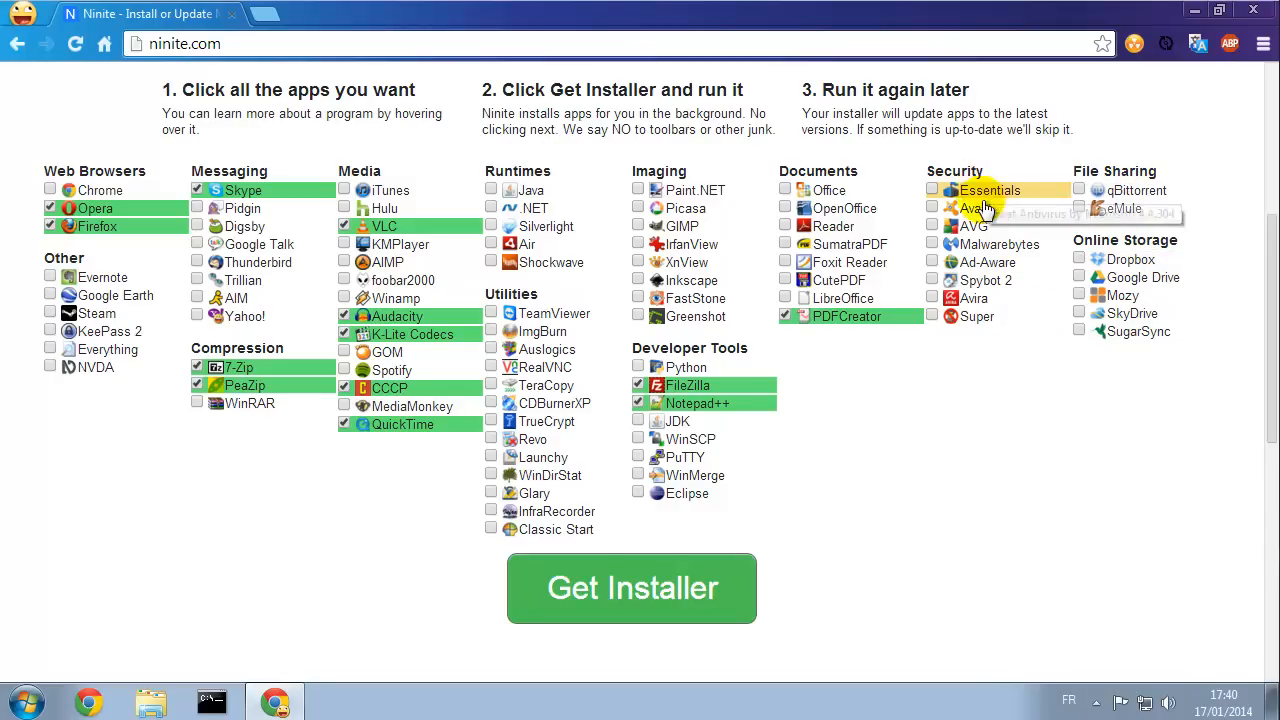
left_click(1094, 703)
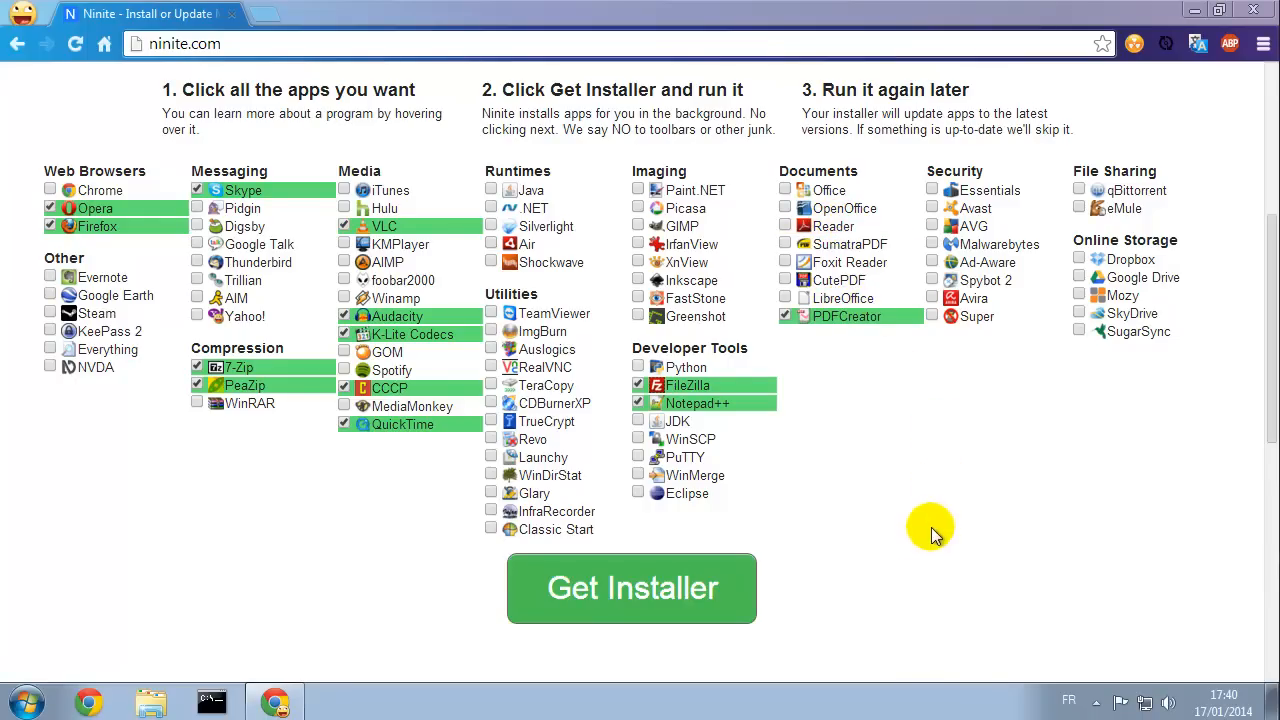
left_click(629, 594)
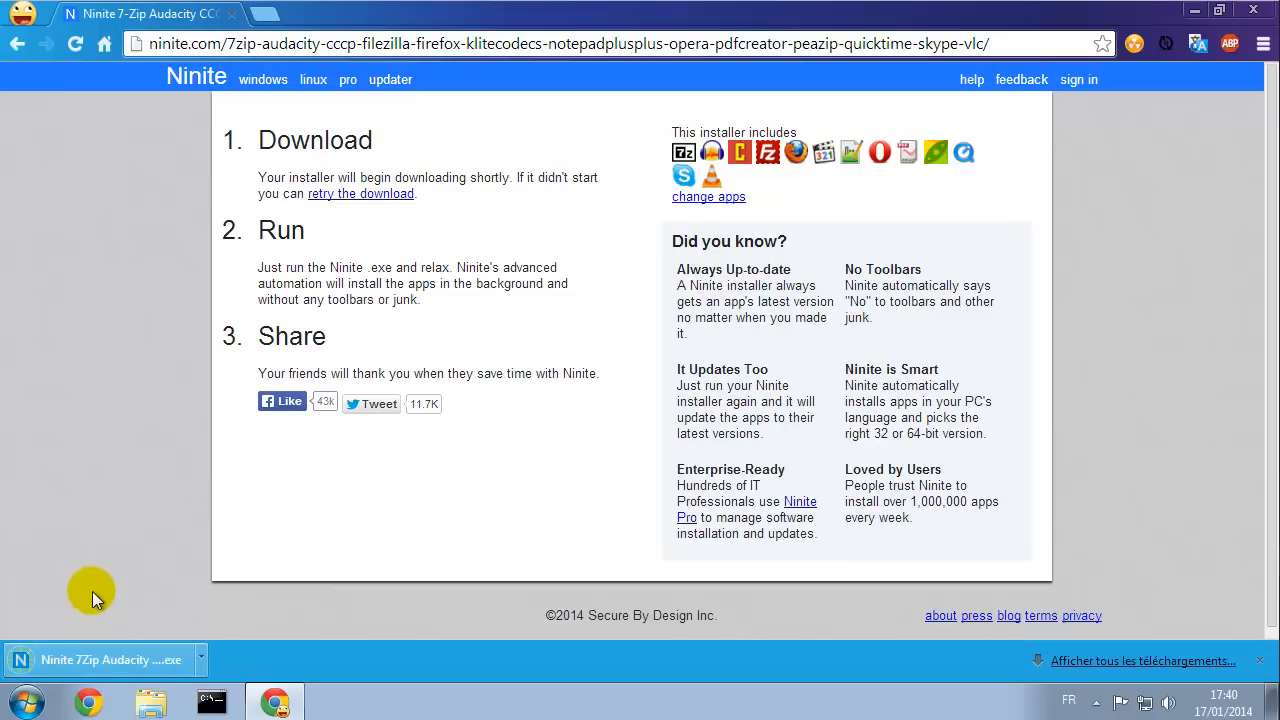
left_click(85, 670)
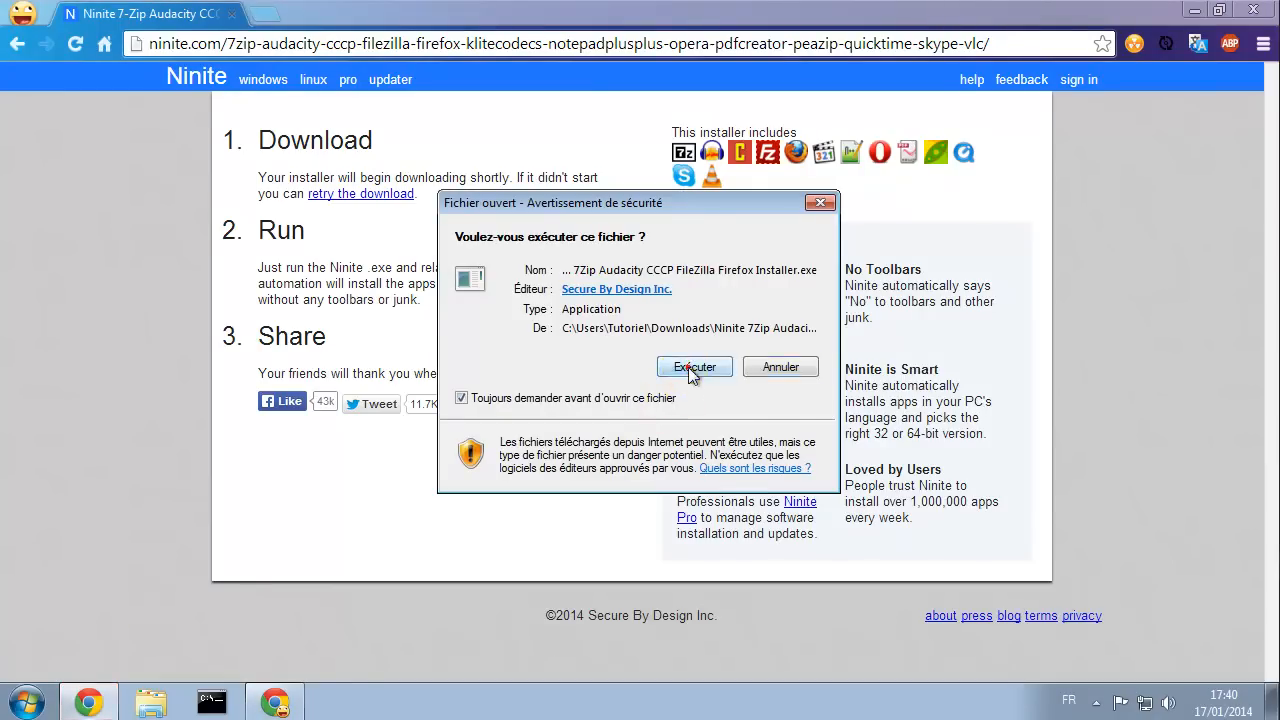
left_click(694, 449)
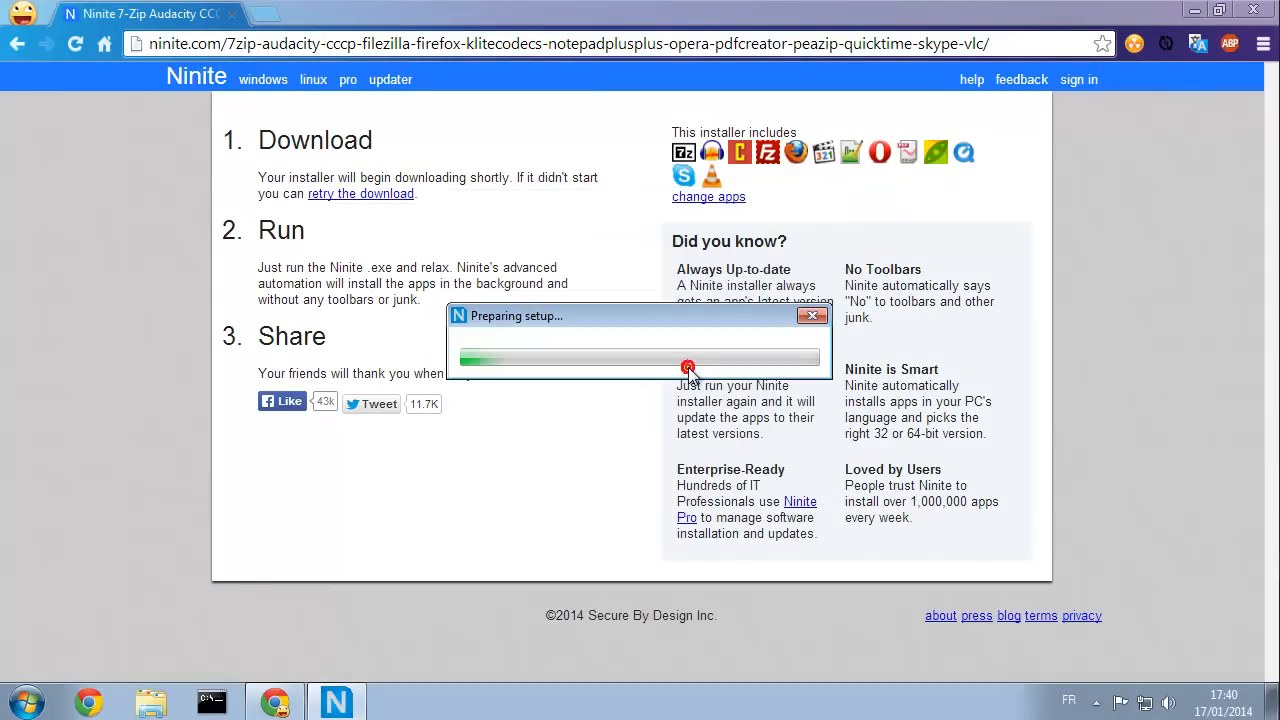
- Close the browser, follow the detailed installation status in an enlarged Ninite window, and close Ninite once it has finished
left_click(1254, 12)
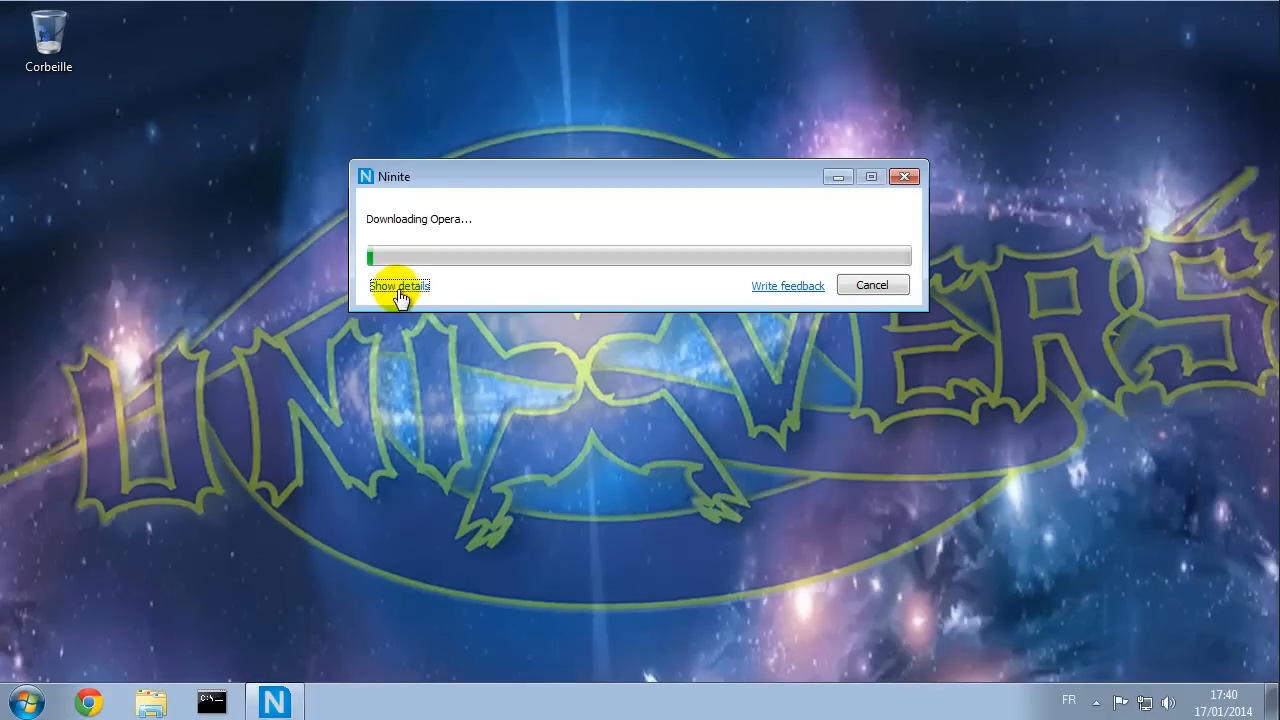
left_click(398, 287)
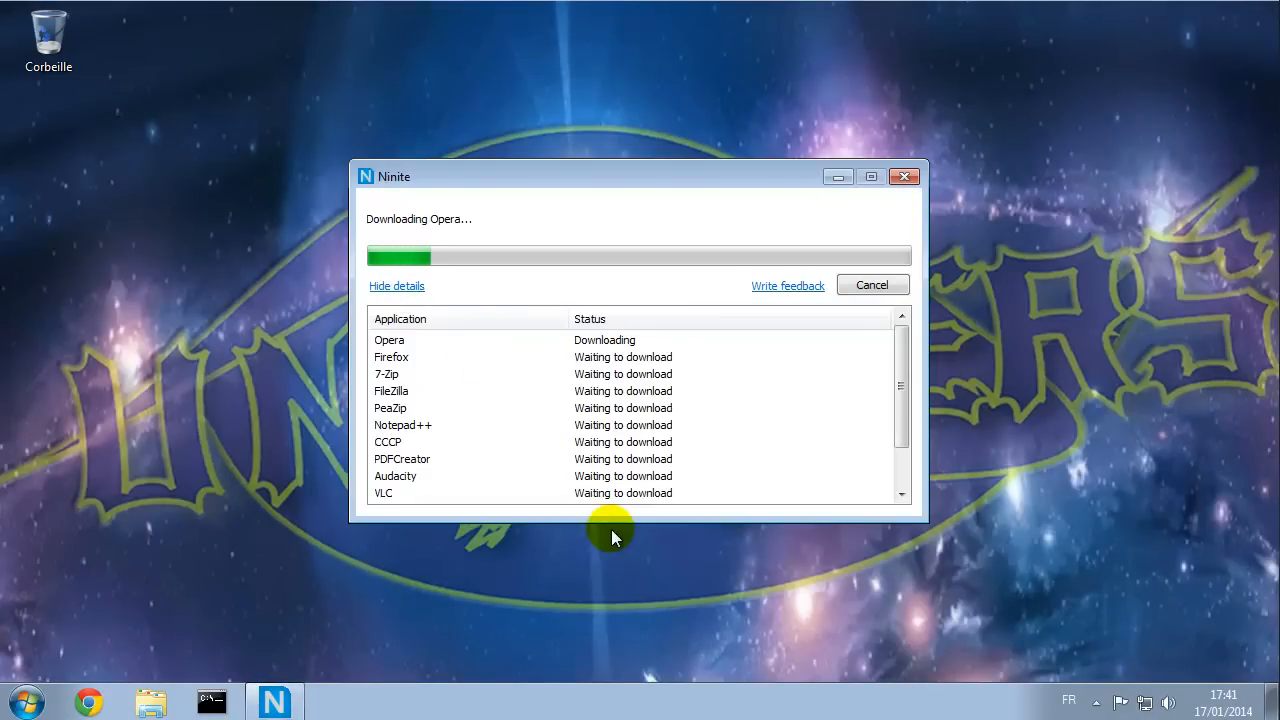
left_click_drag(603, 517, 610, 625)
left_click_drag(606, 160, 601, 72)
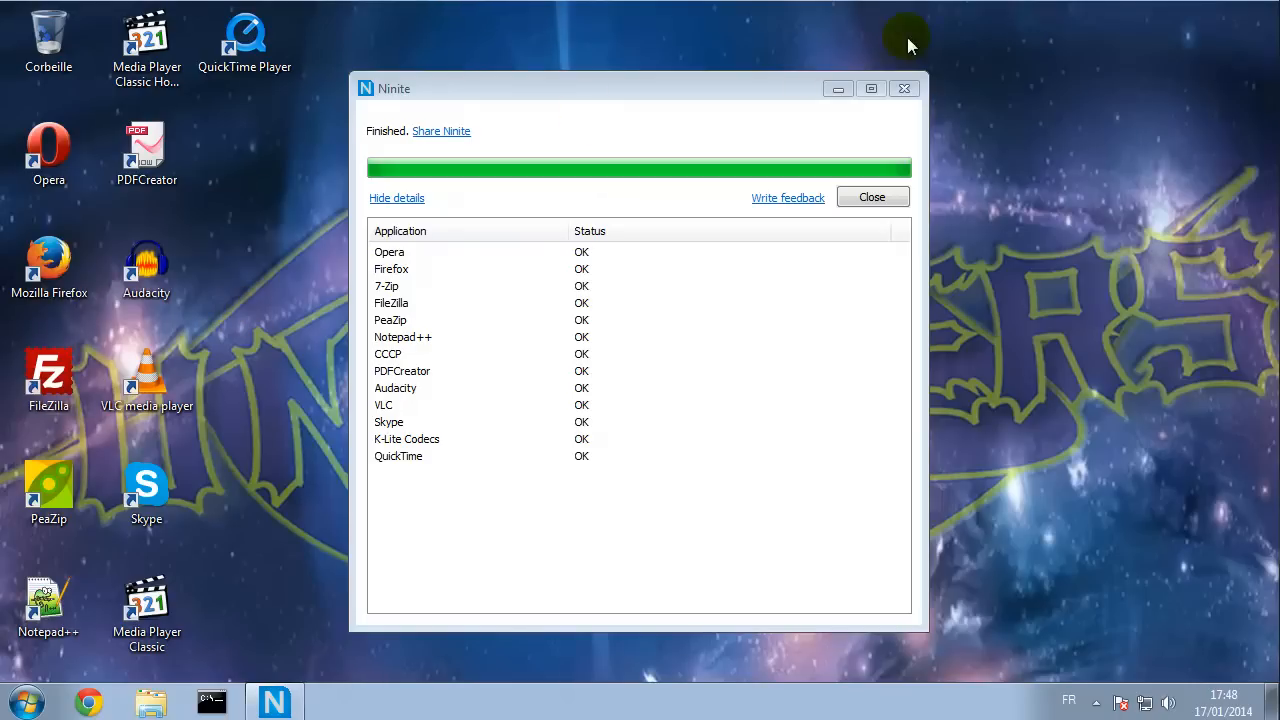
left_click(904, 88)
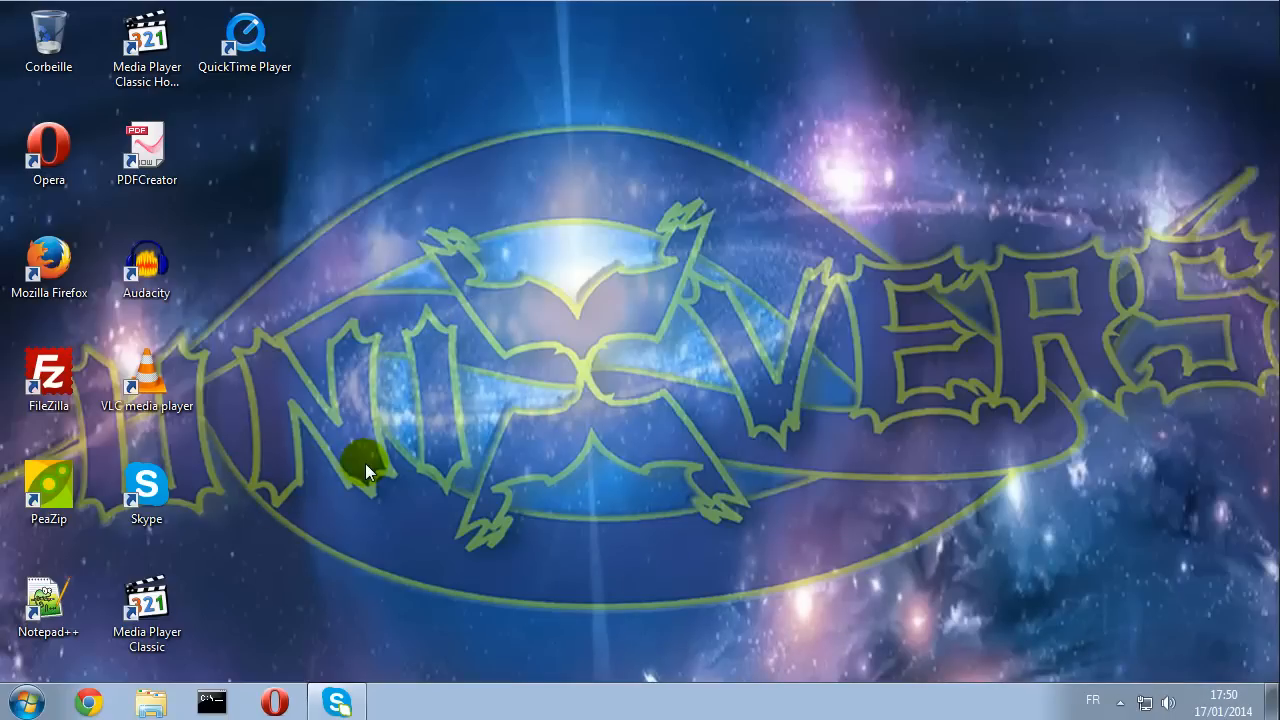
left_click(29, 706)
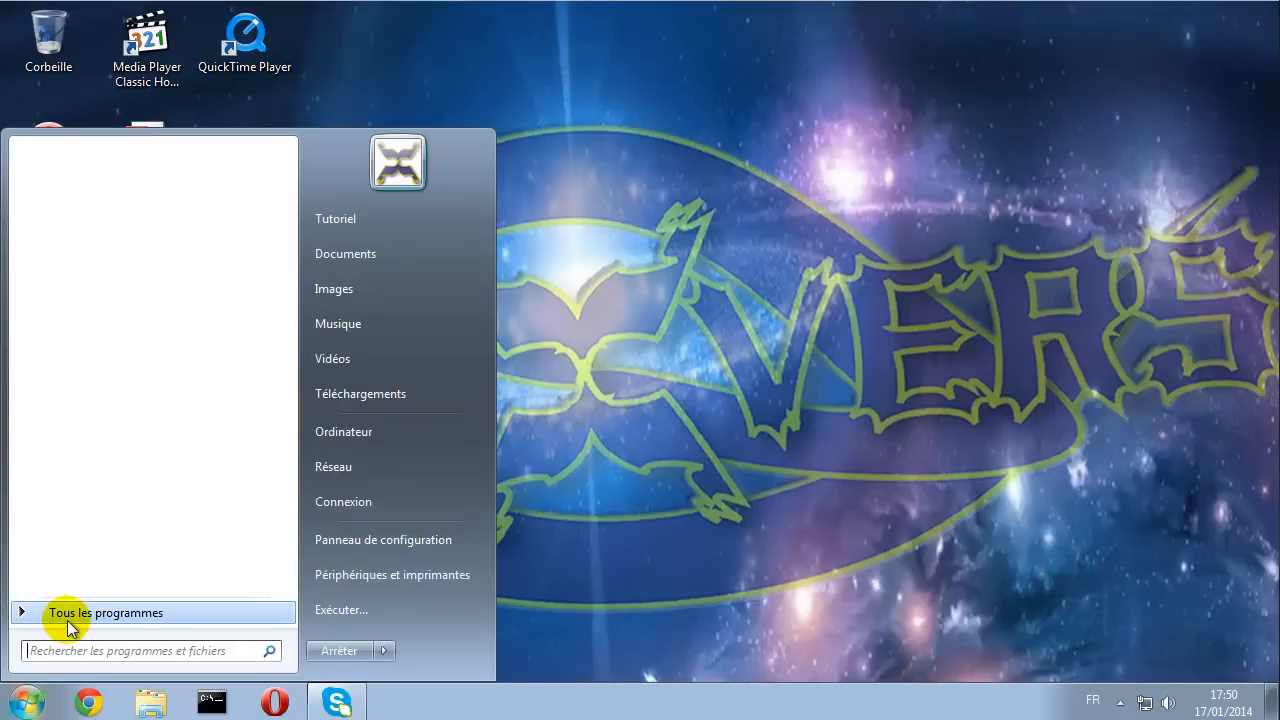
left_click(588, 492)
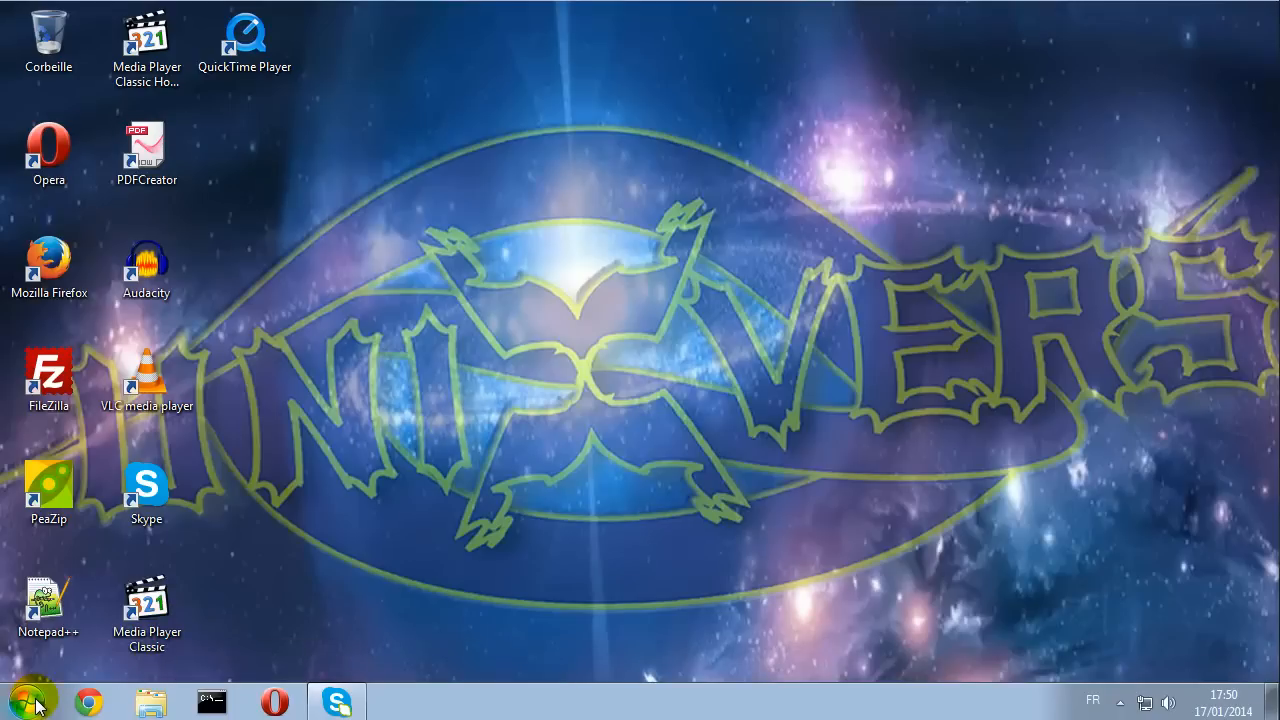
- Bring up the Skype sign-in window, close it, and quit Skype completely from the notification area
left_click(348, 705)
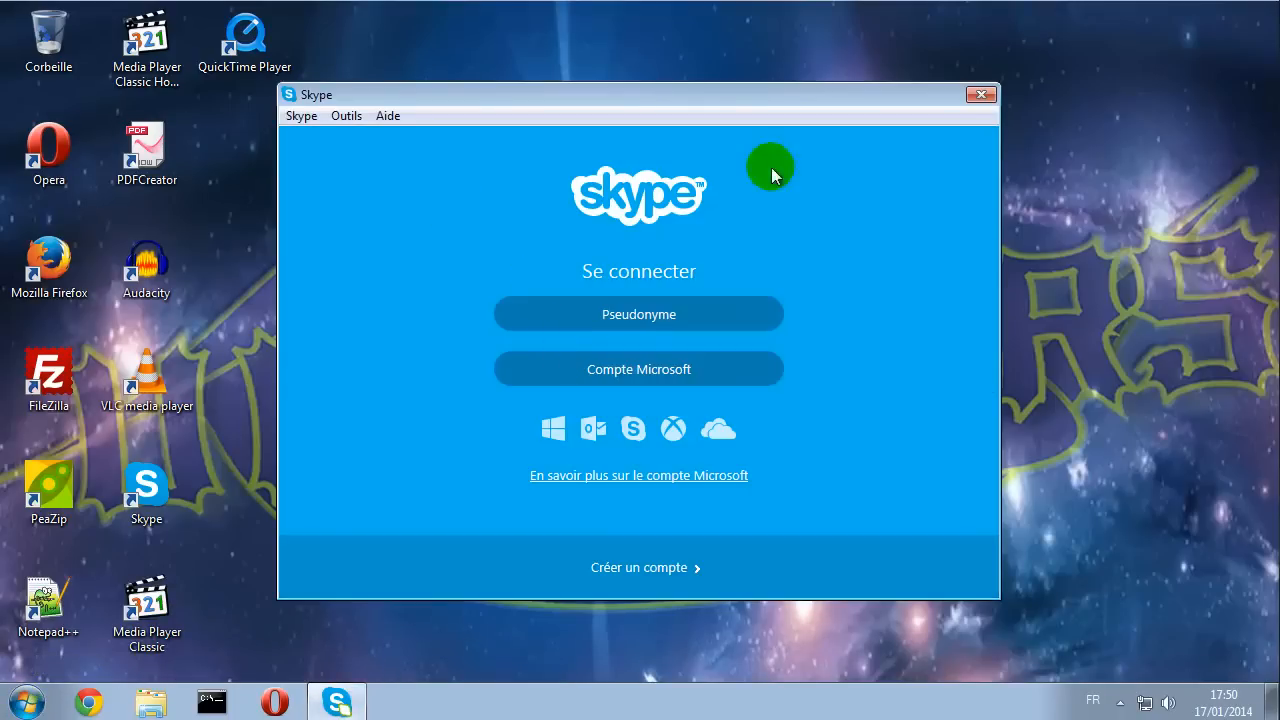
left_click(981, 94)
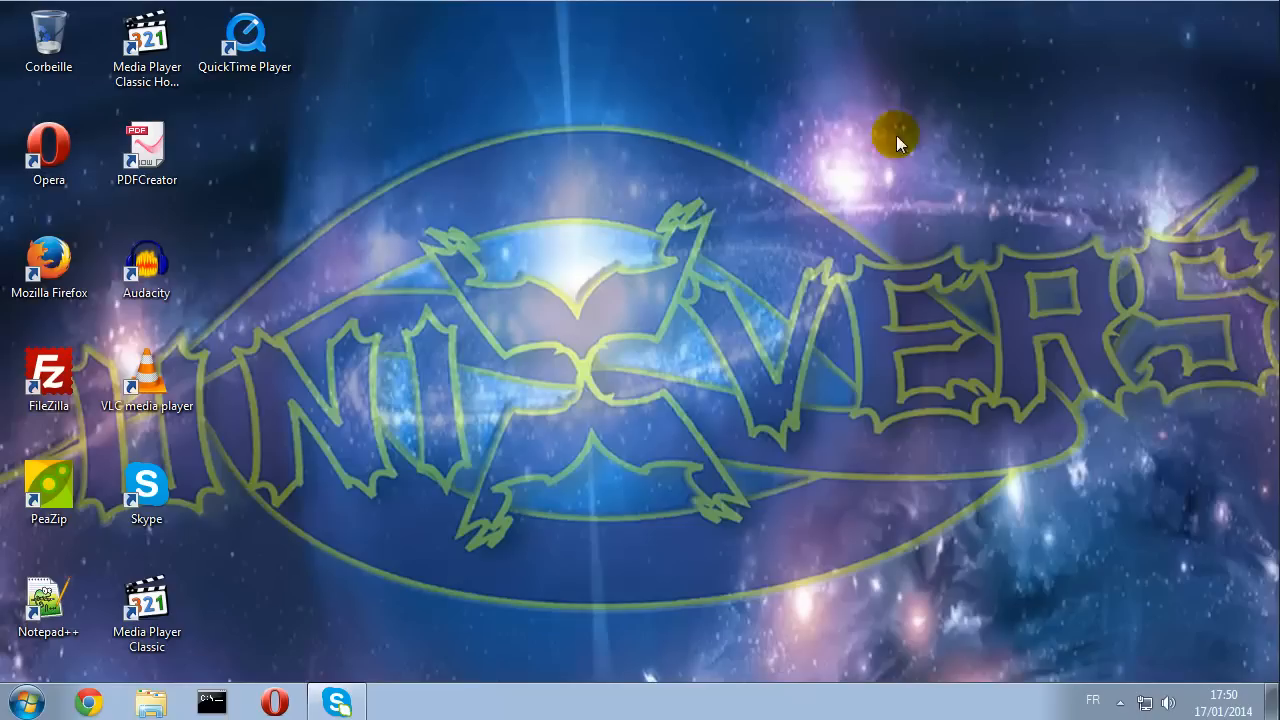
left_click(1119, 703)
right_click(1087, 614)
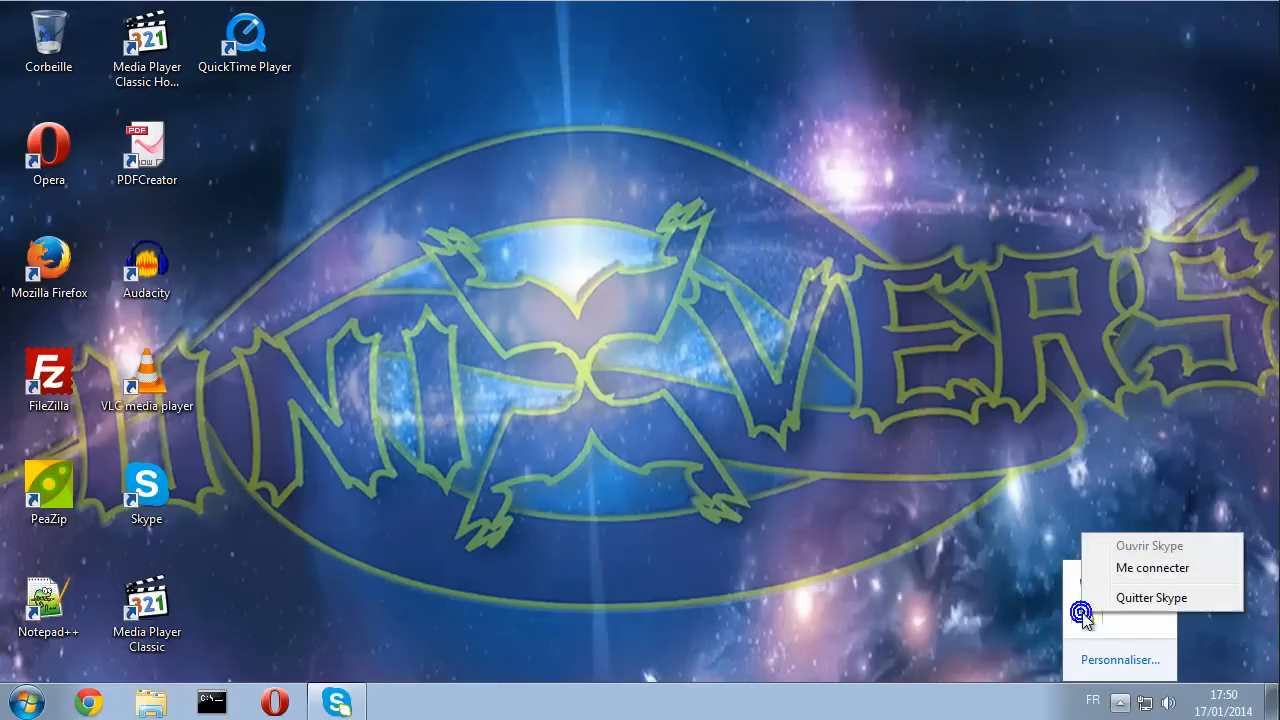
left_click(1125, 598)
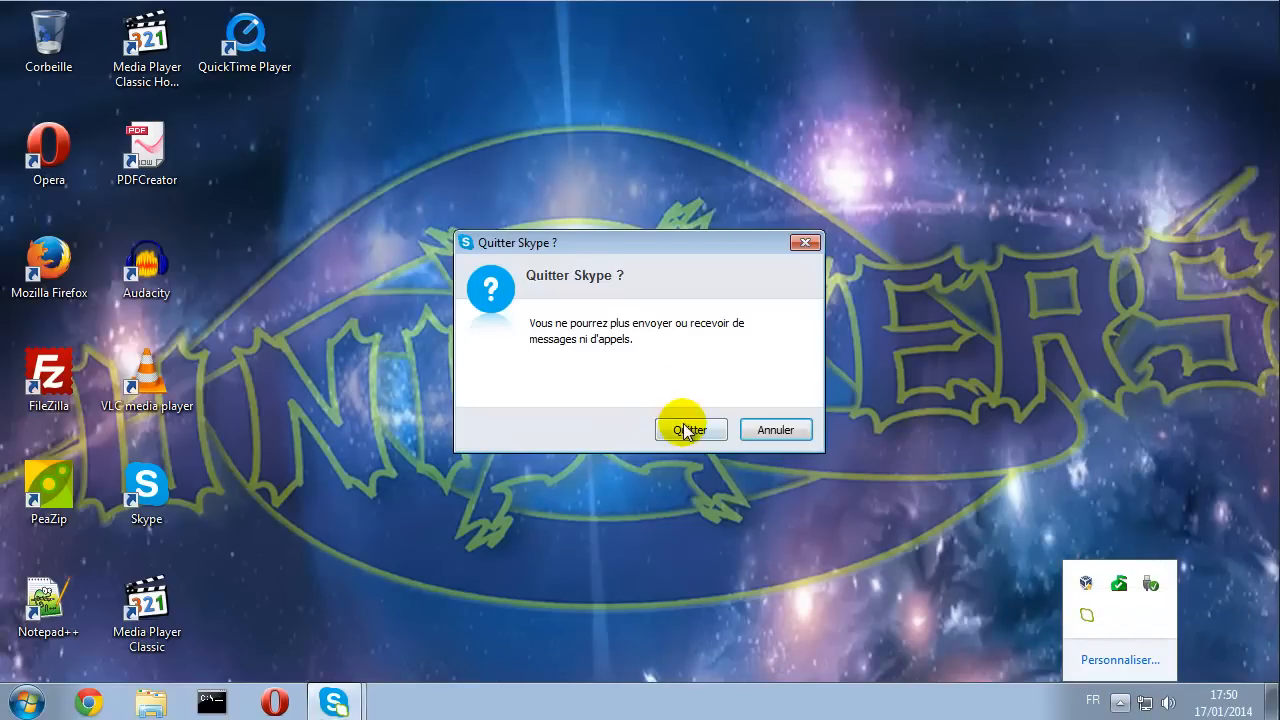
left_click(684, 428)
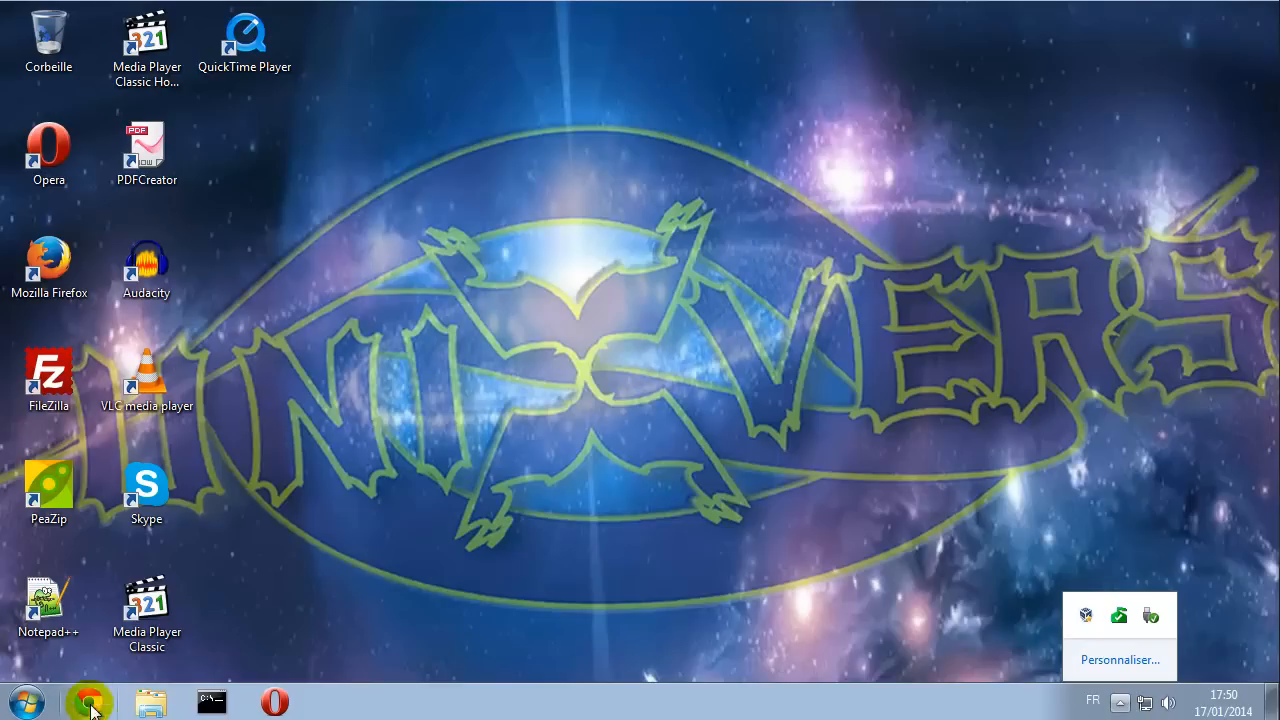
- Open the current user's Start menu Programmes folder in Explorer and cut its Notepad++ folder
left_click(27, 706)
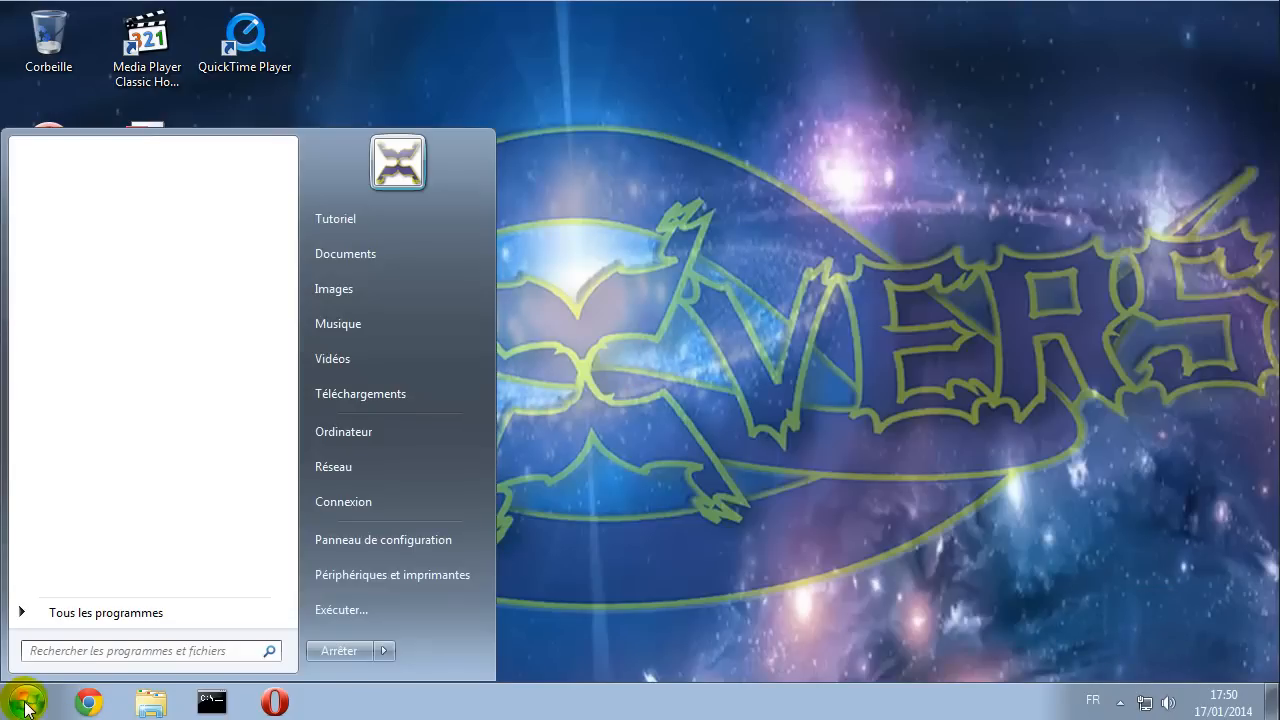
right_click(85, 611)
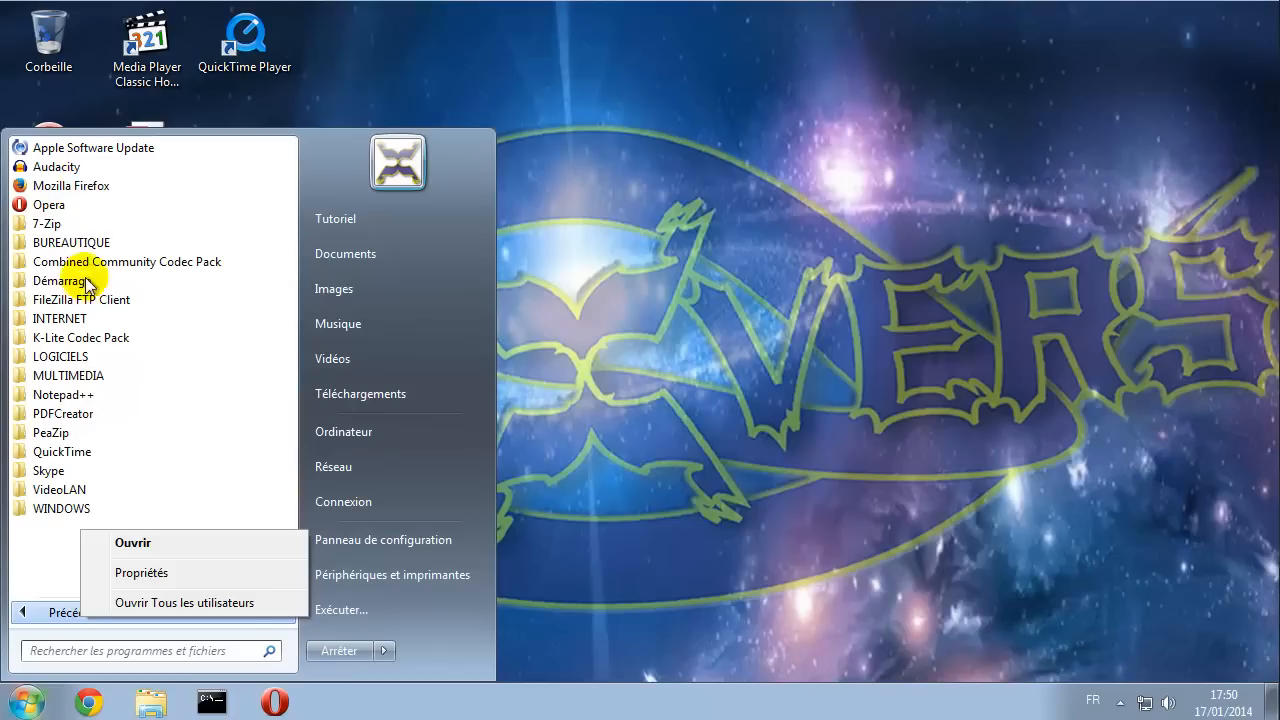
left_click(126, 548)
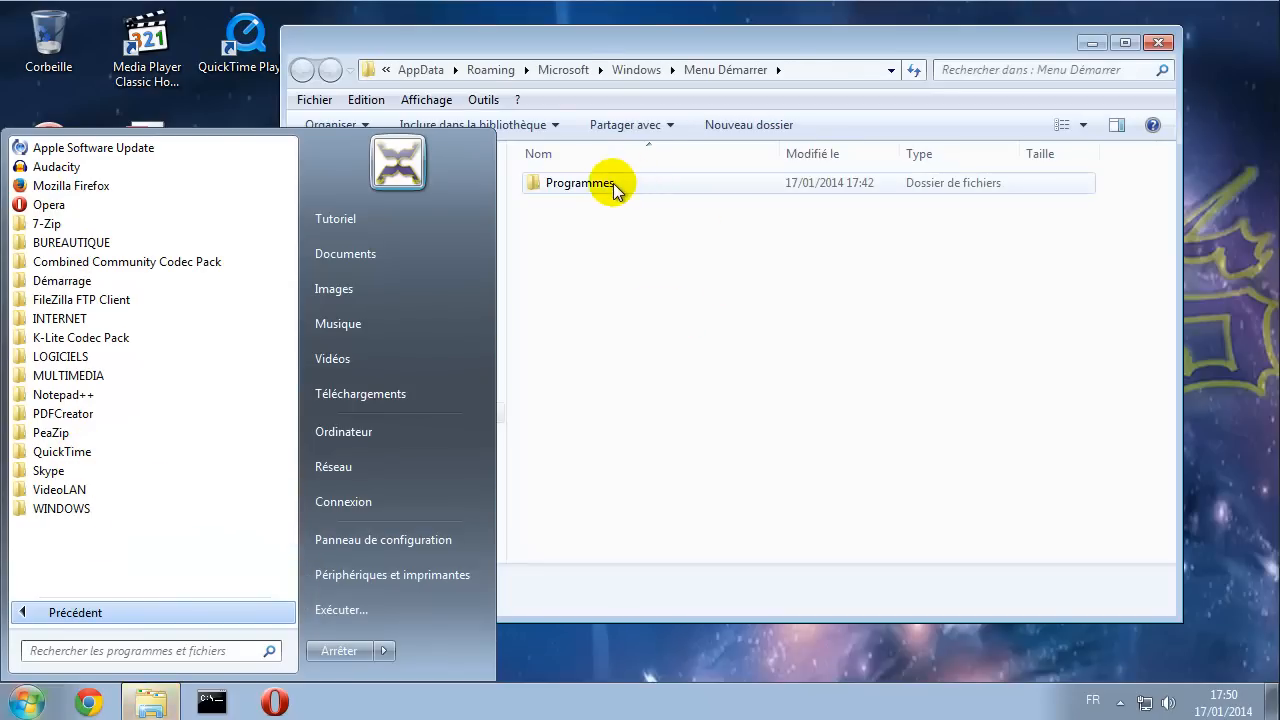
double_click(615, 190)
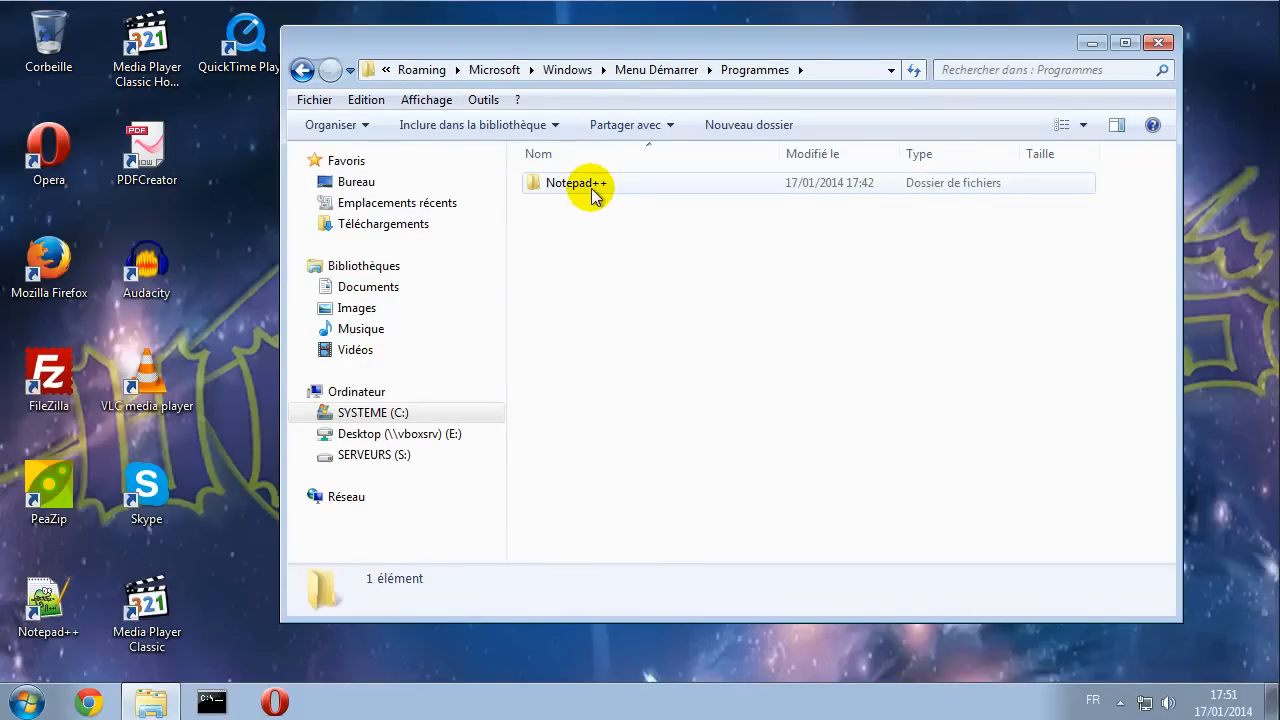
left_click(527, 186)
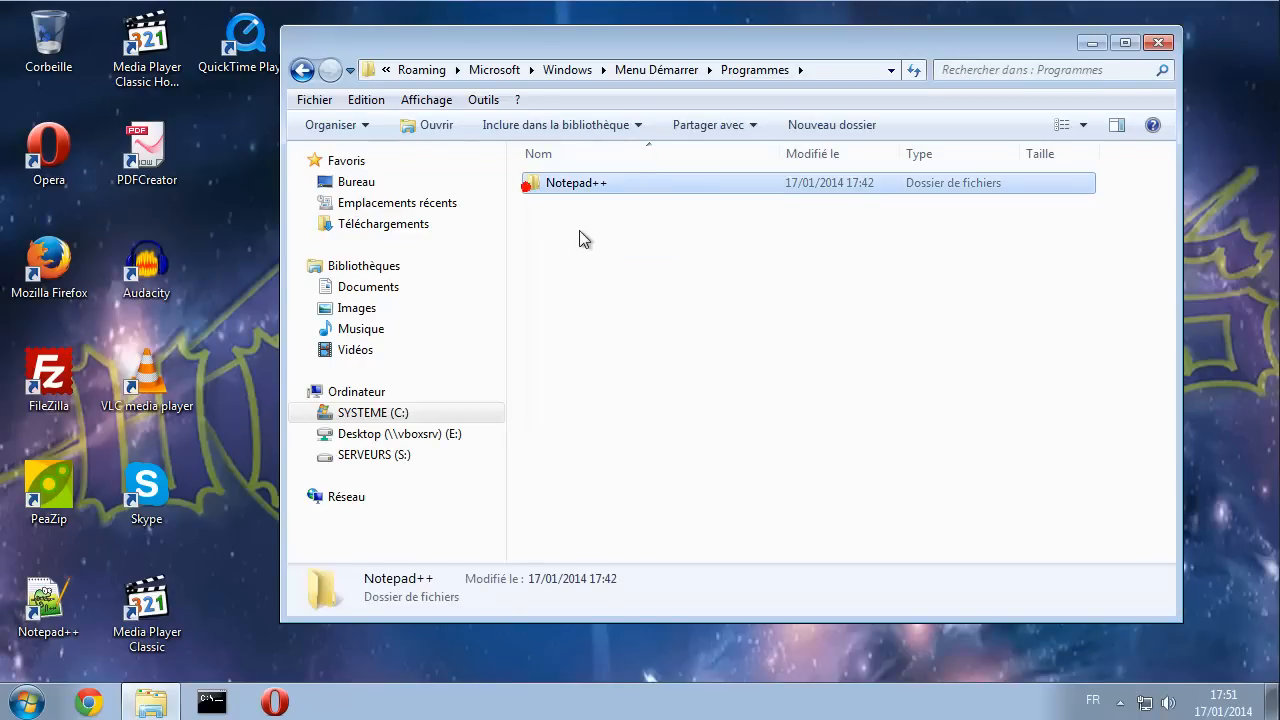
right_click(571, 182)
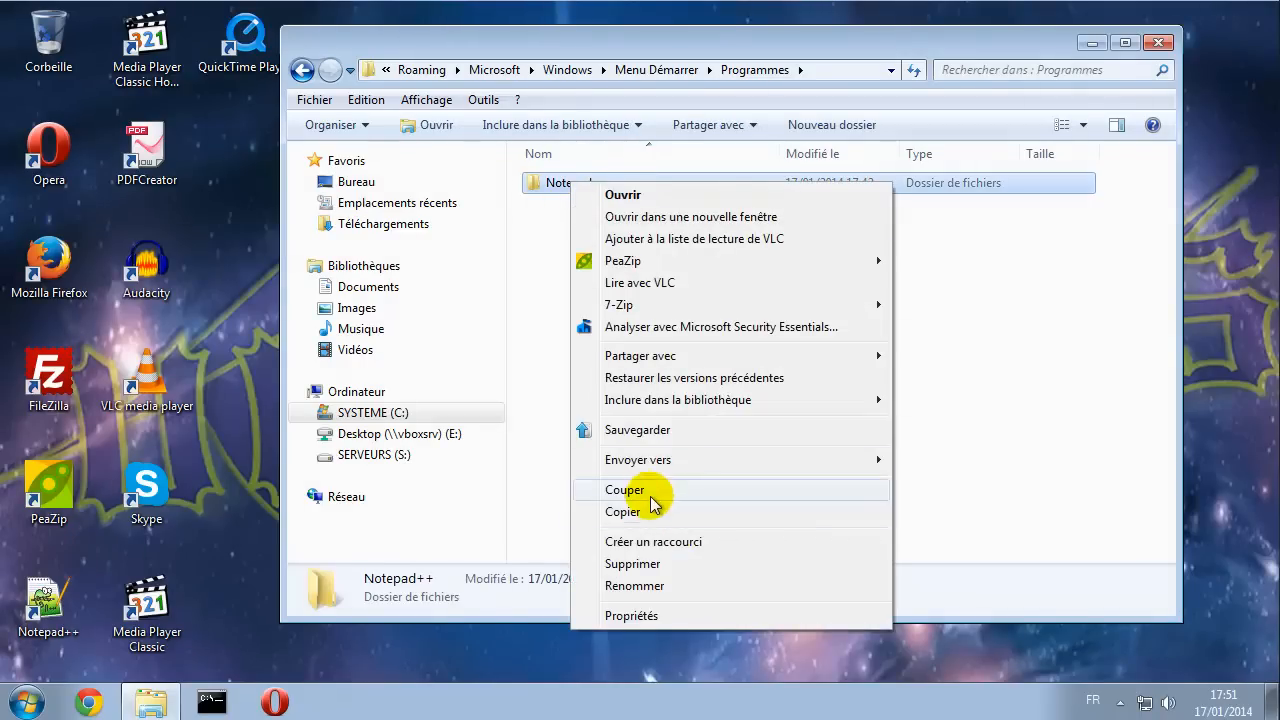
left_click(647, 490)
- Open the all-users Start menu Programmes folder and paste the cut Notepad++ folder there, merging it with the existing one
left_click(27, 702)
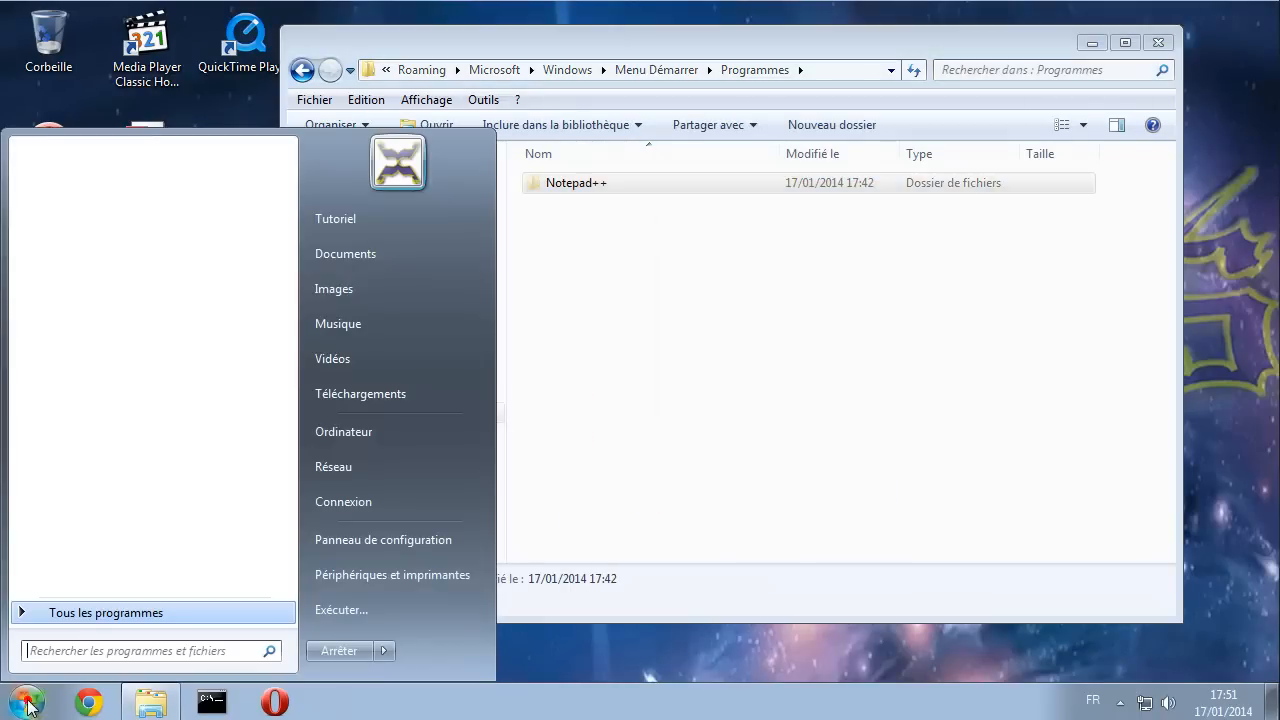
right_click(78, 615)
left_click(100, 595)
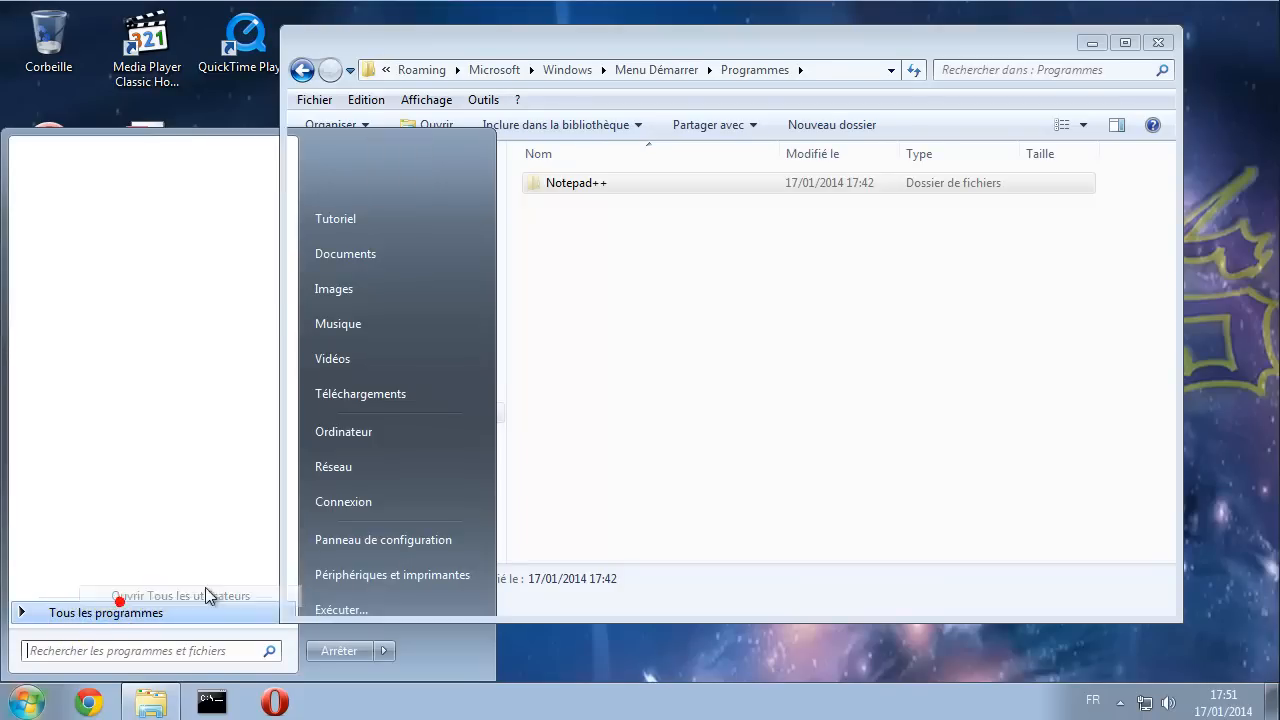
double_click(610, 208)
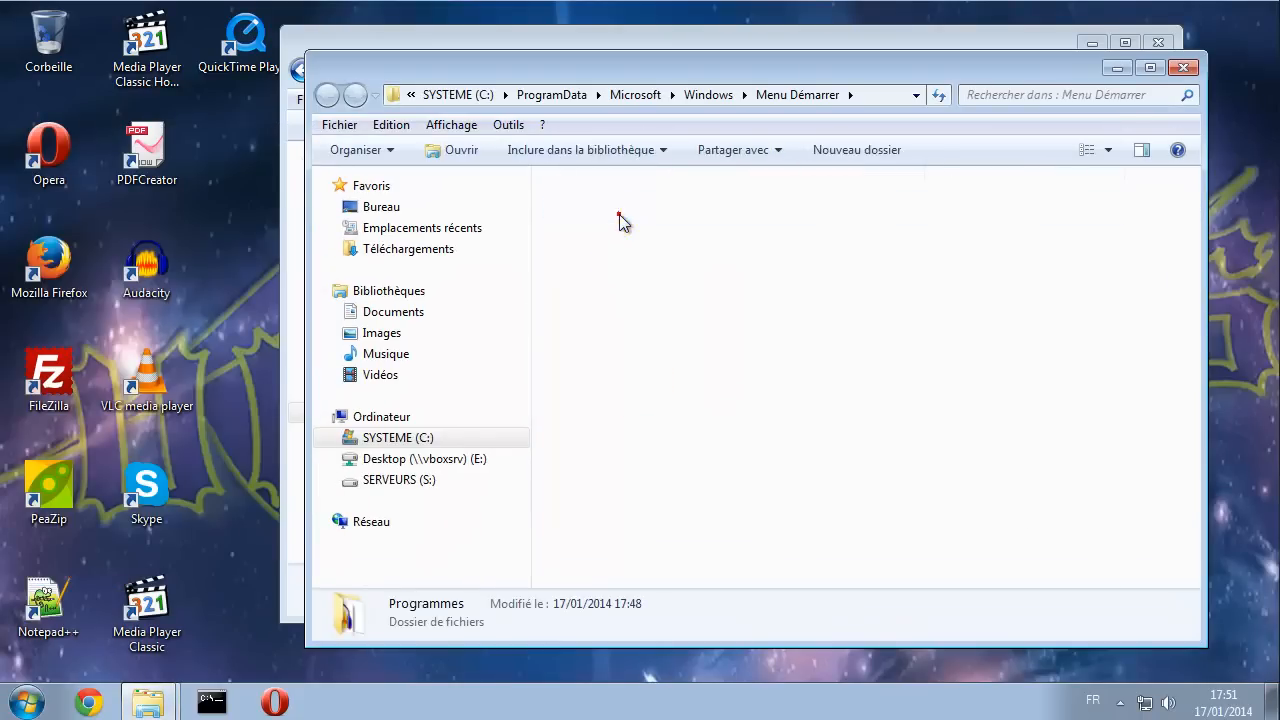
right_click(1146, 352)
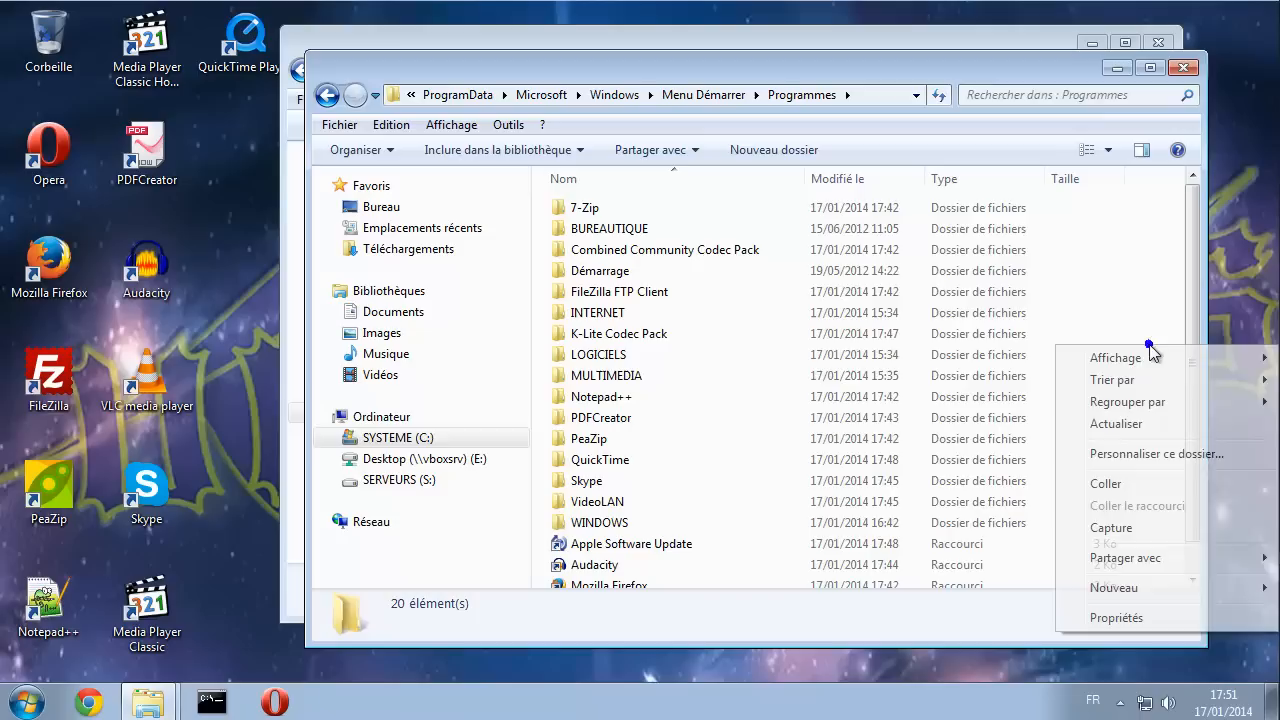
left_click(1102, 473)
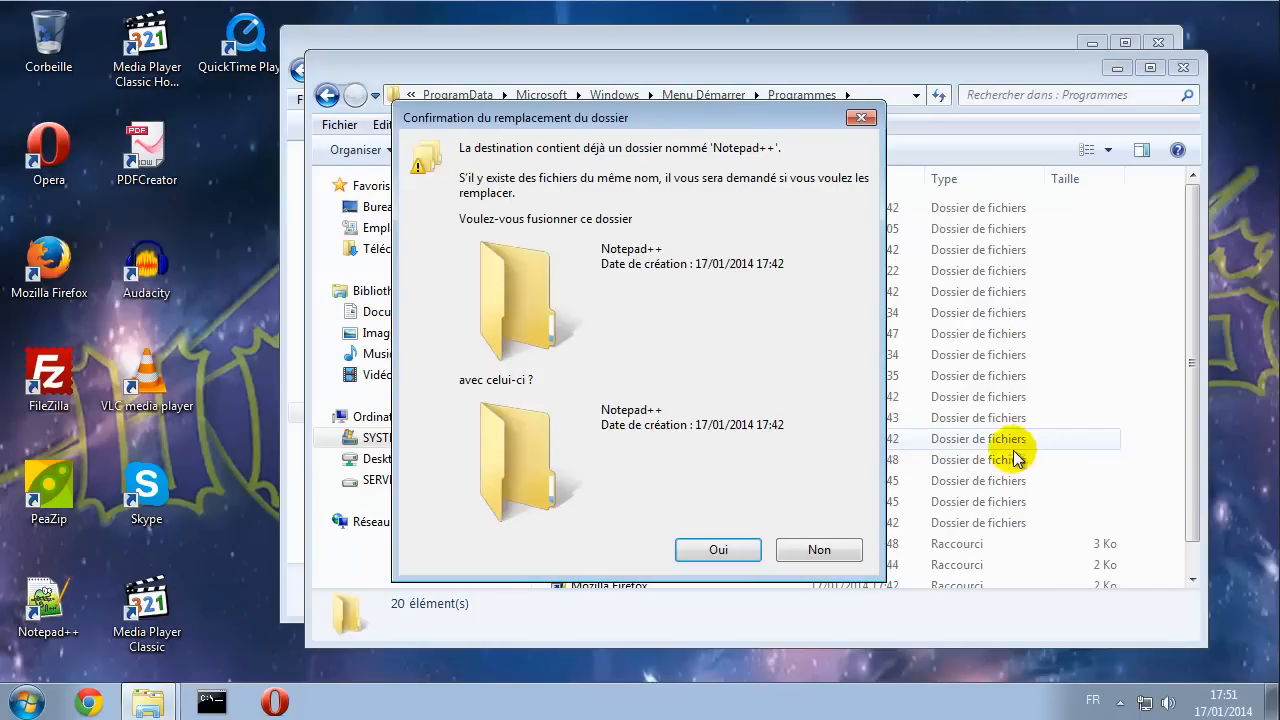
left_click(718, 551)
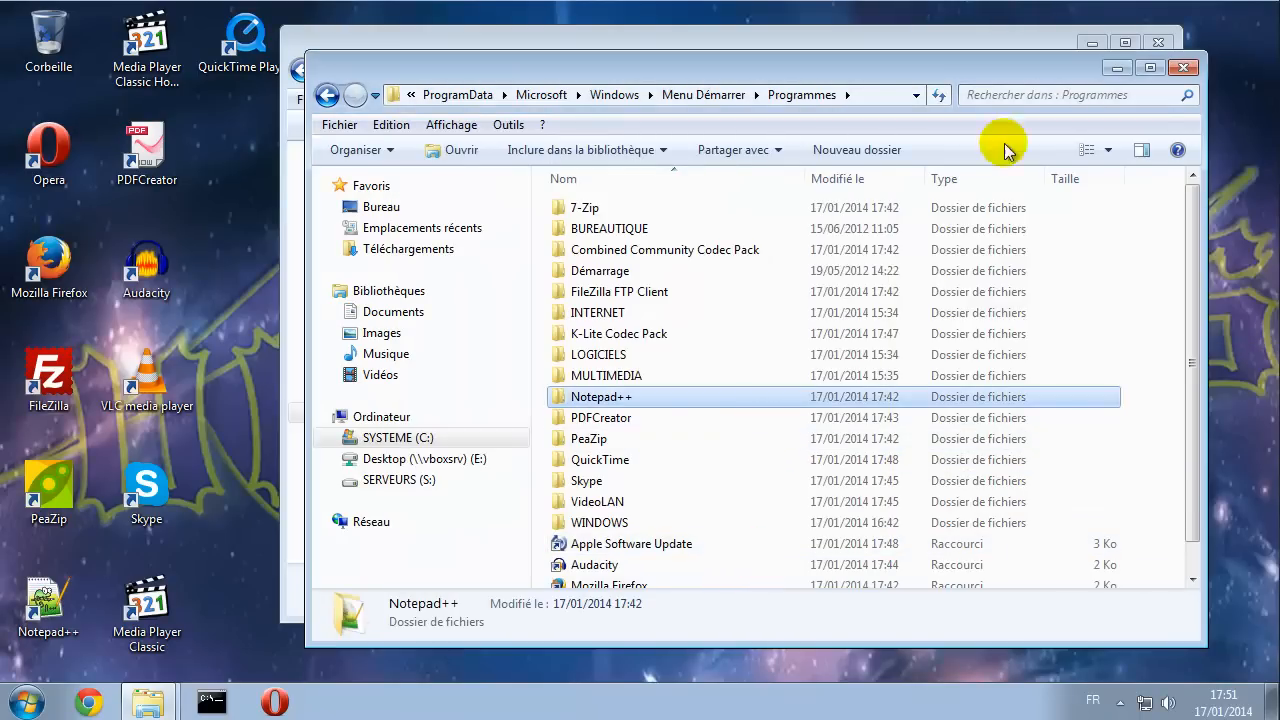
- Check the current user's Programmes folder, close its window, and reposition the all-users Programmes window
left_click_drag(993, 70, 980, 86)
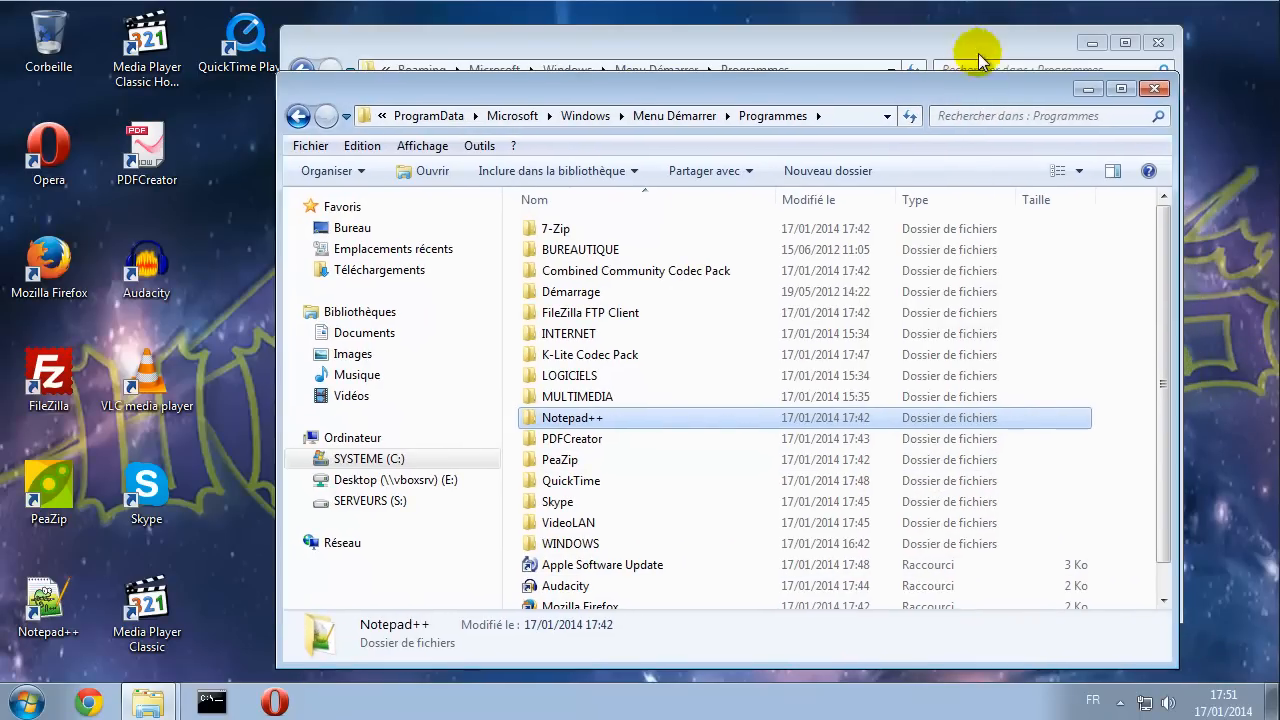
left_click(974, 51)
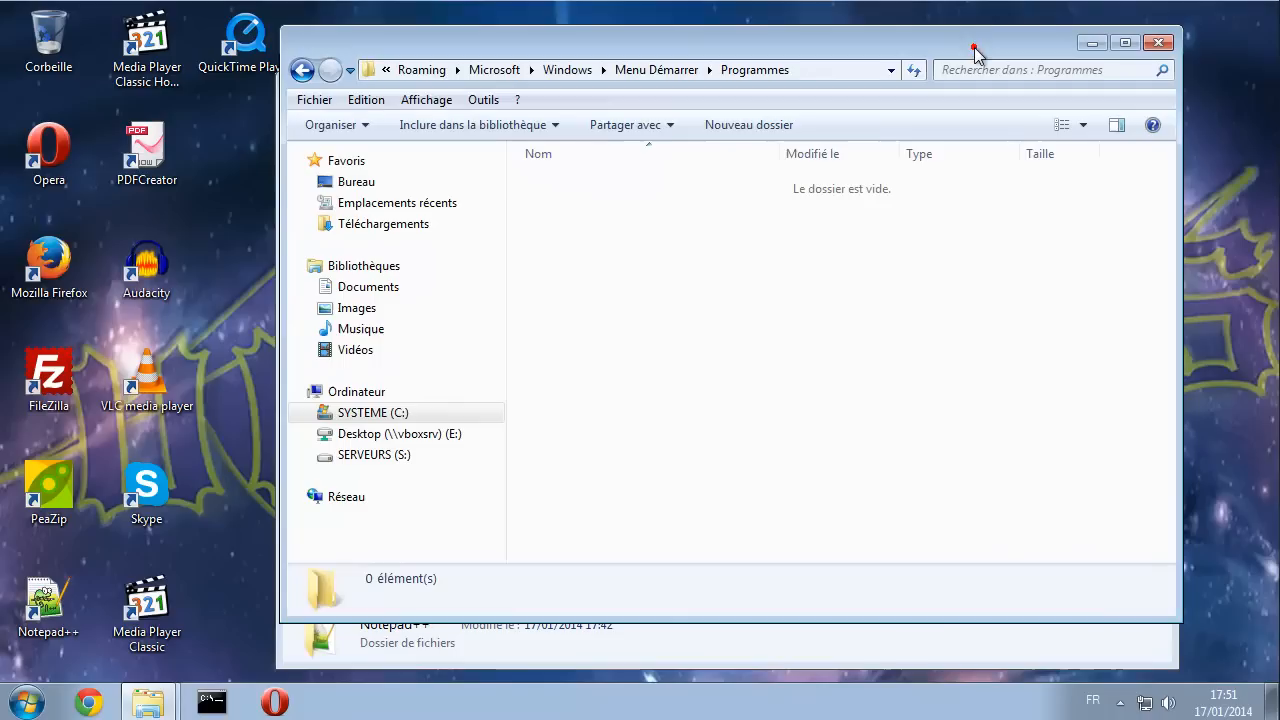
left_click(1160, 45)
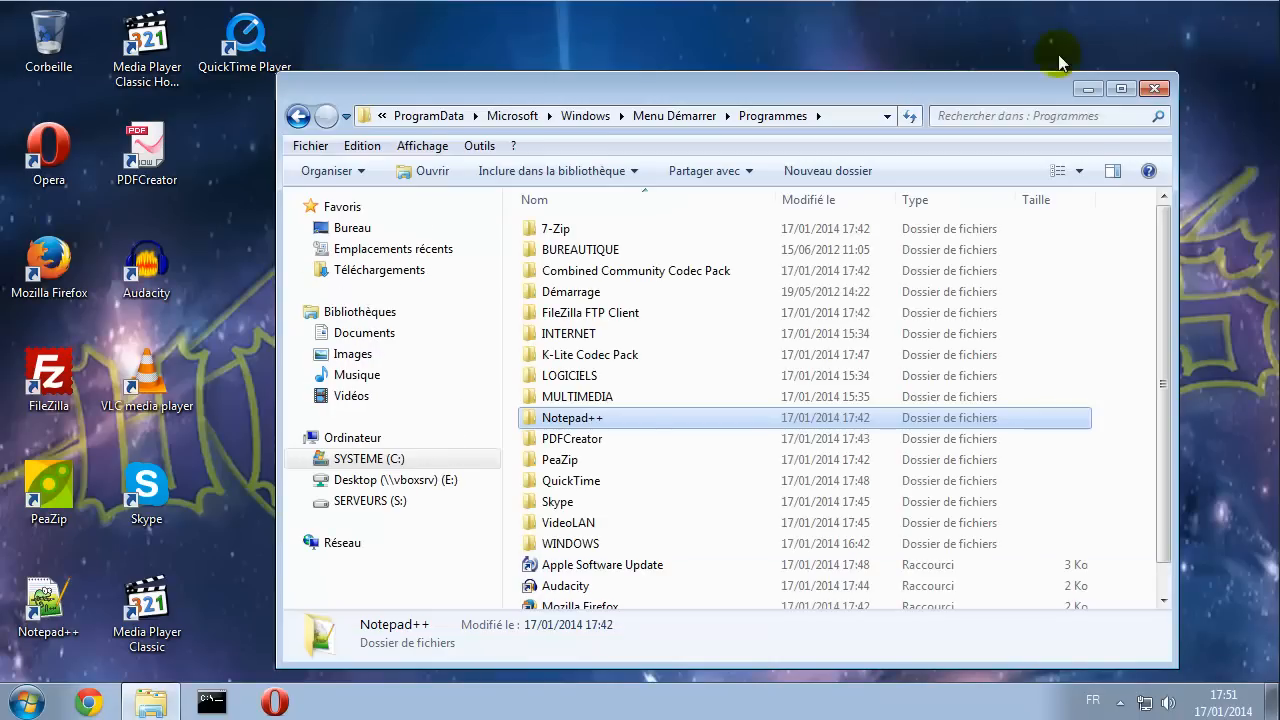
left_click_drag(934, 90, 899, 59)
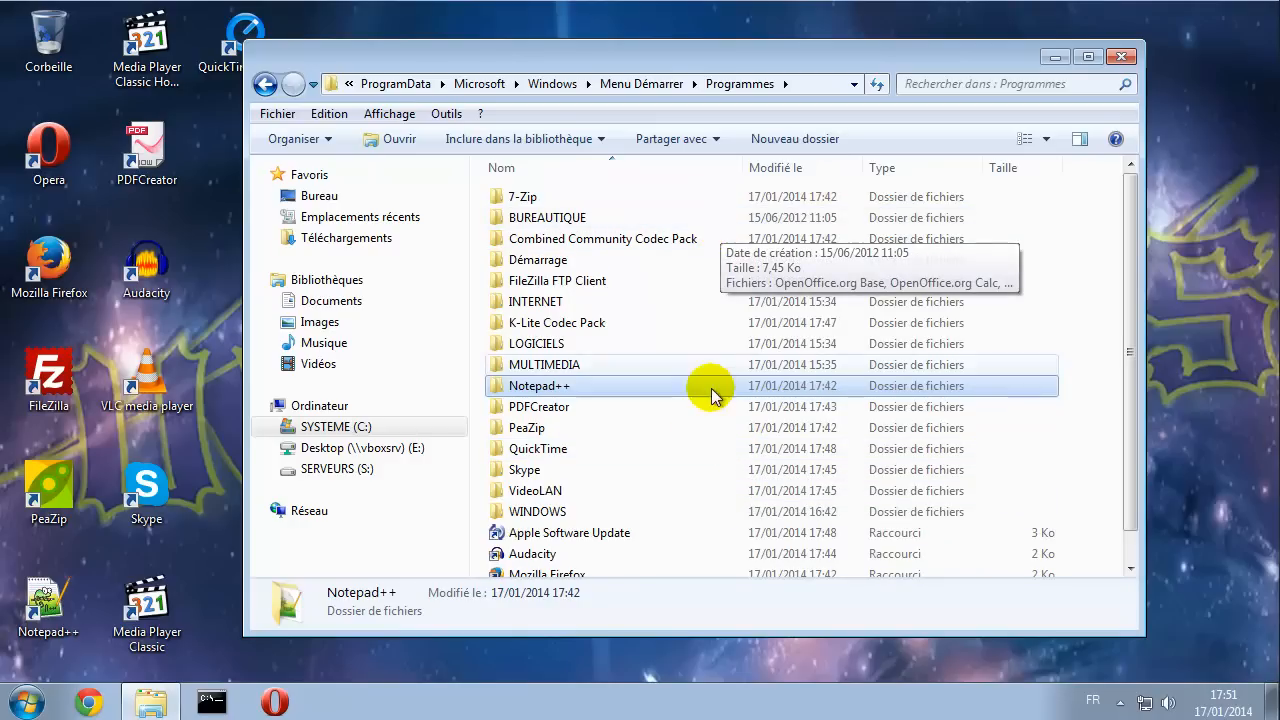
- Look inside the K-Lite Codec Pack folder, return to Programmes and delete that folder
double_click(606, 322)
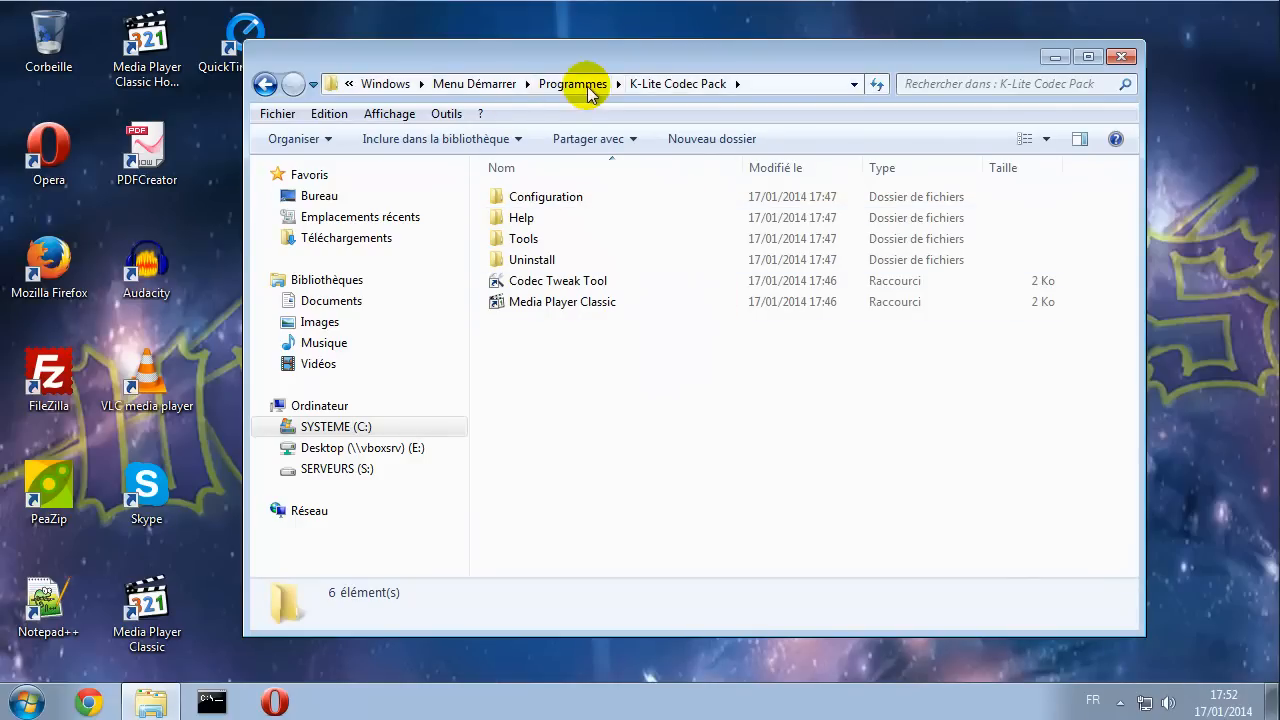
left_click(585, 86)
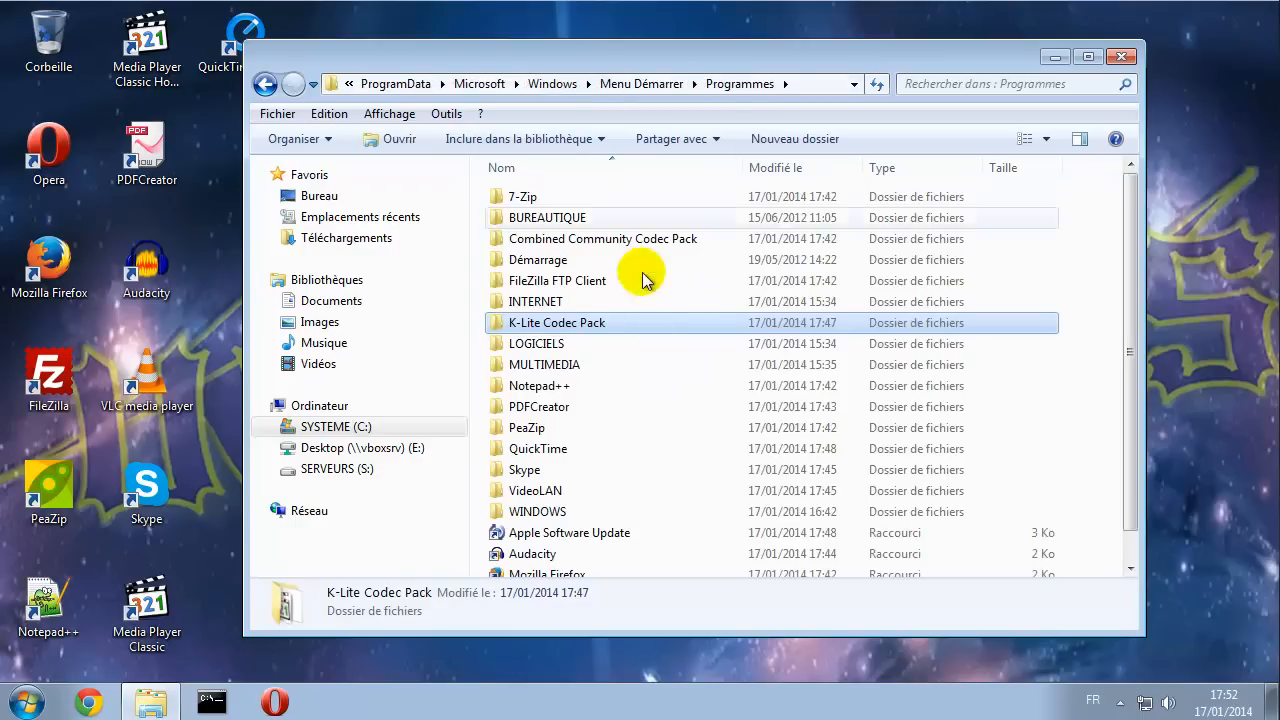
right_click(595, 327)
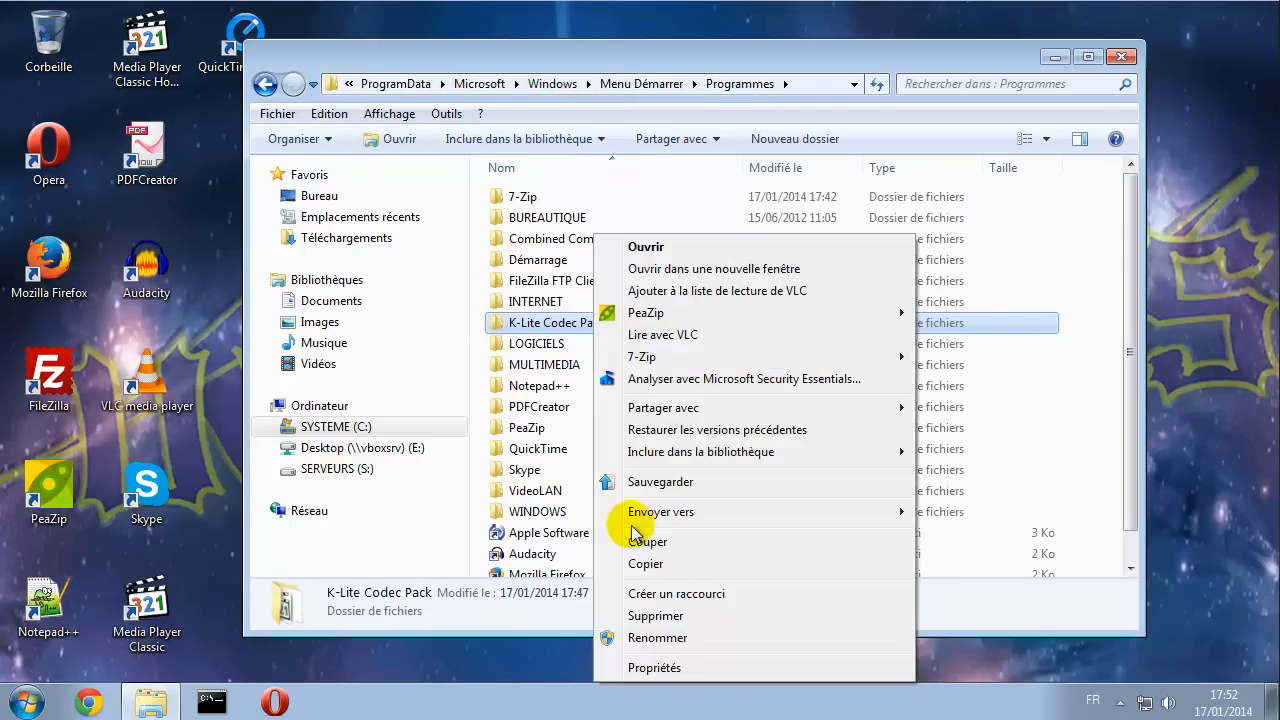
left_click(656, 616)
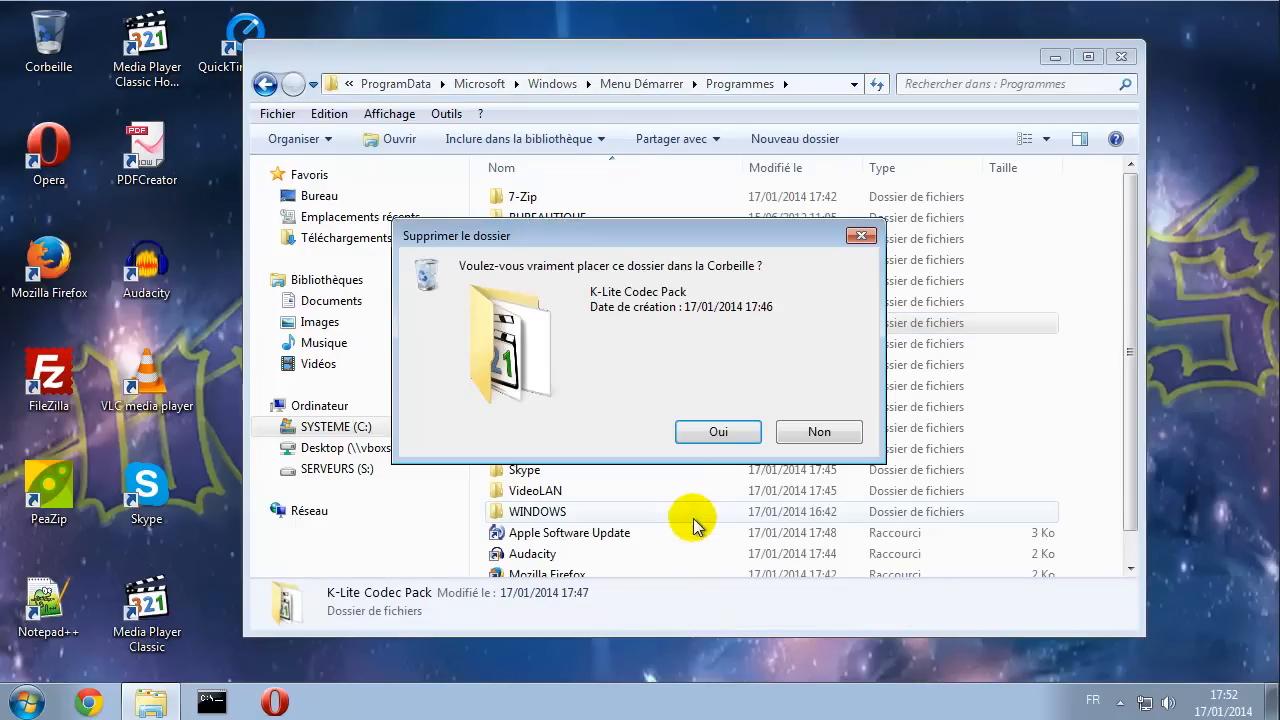
left_click(714, 513)
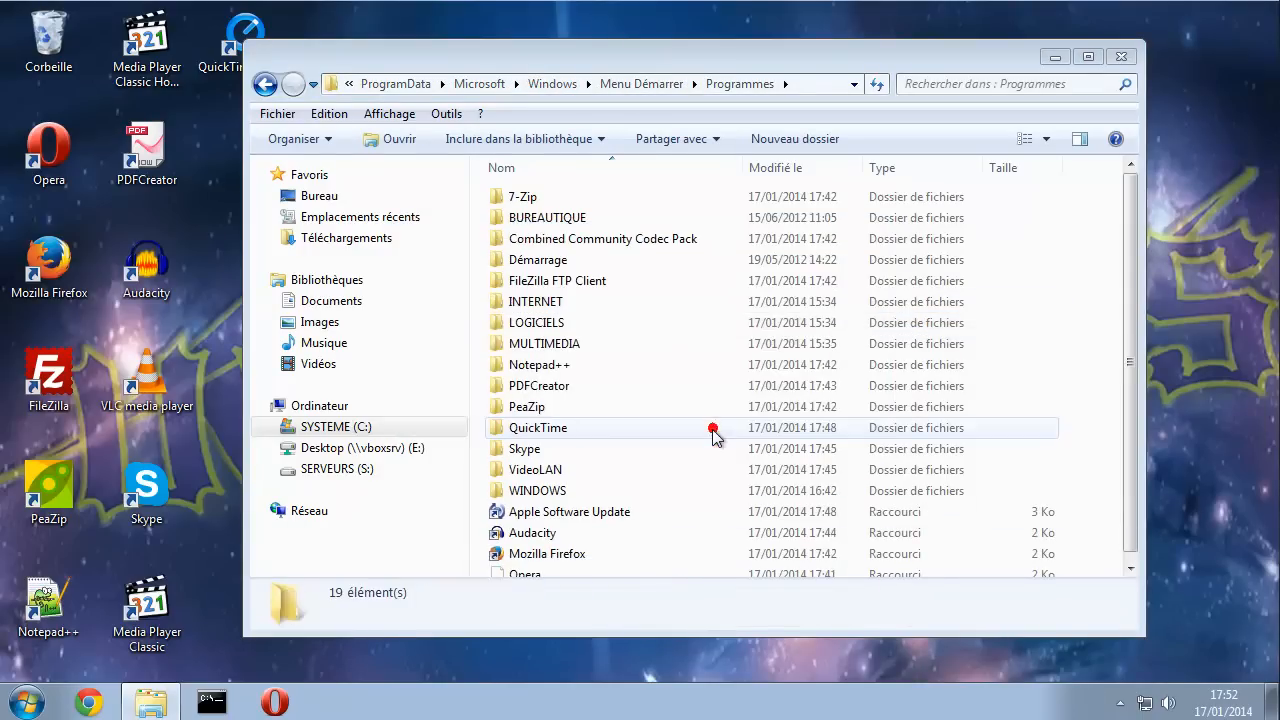
- Delete the Combined Community Codec Pack folder from Programmes
right_click(630, 241)
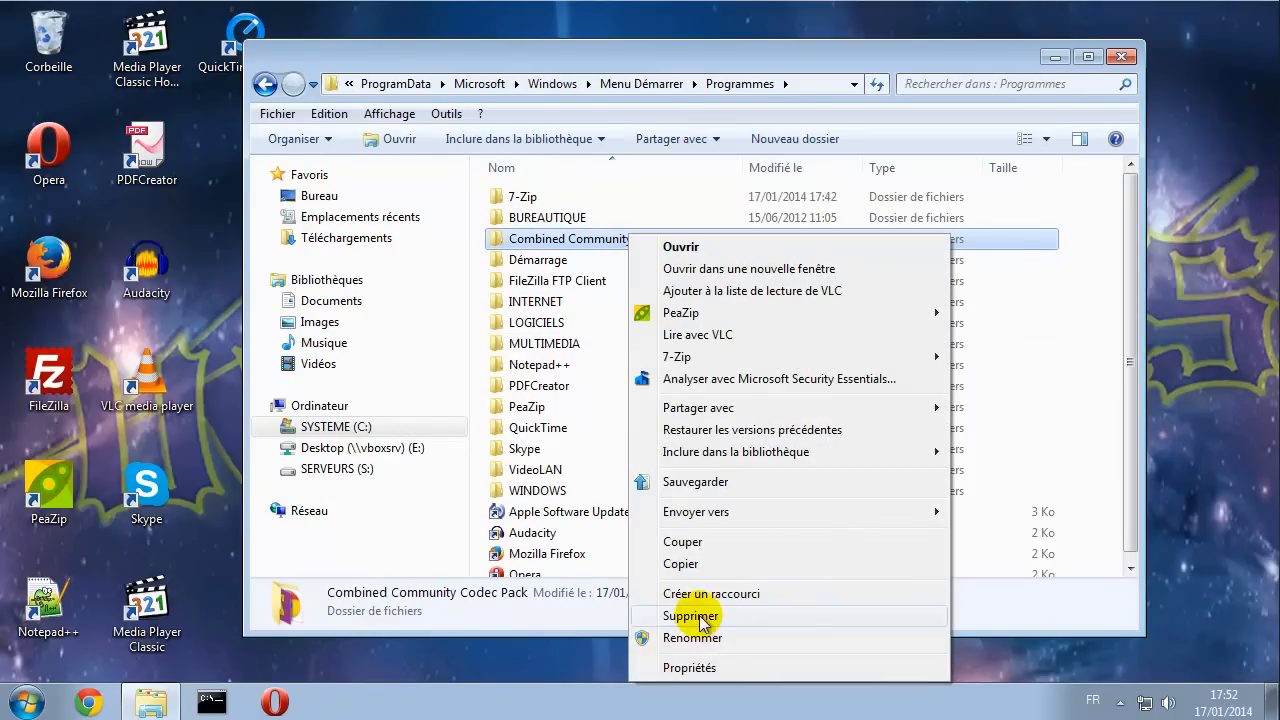
left_click(700, 617)
left_click(714, 434)
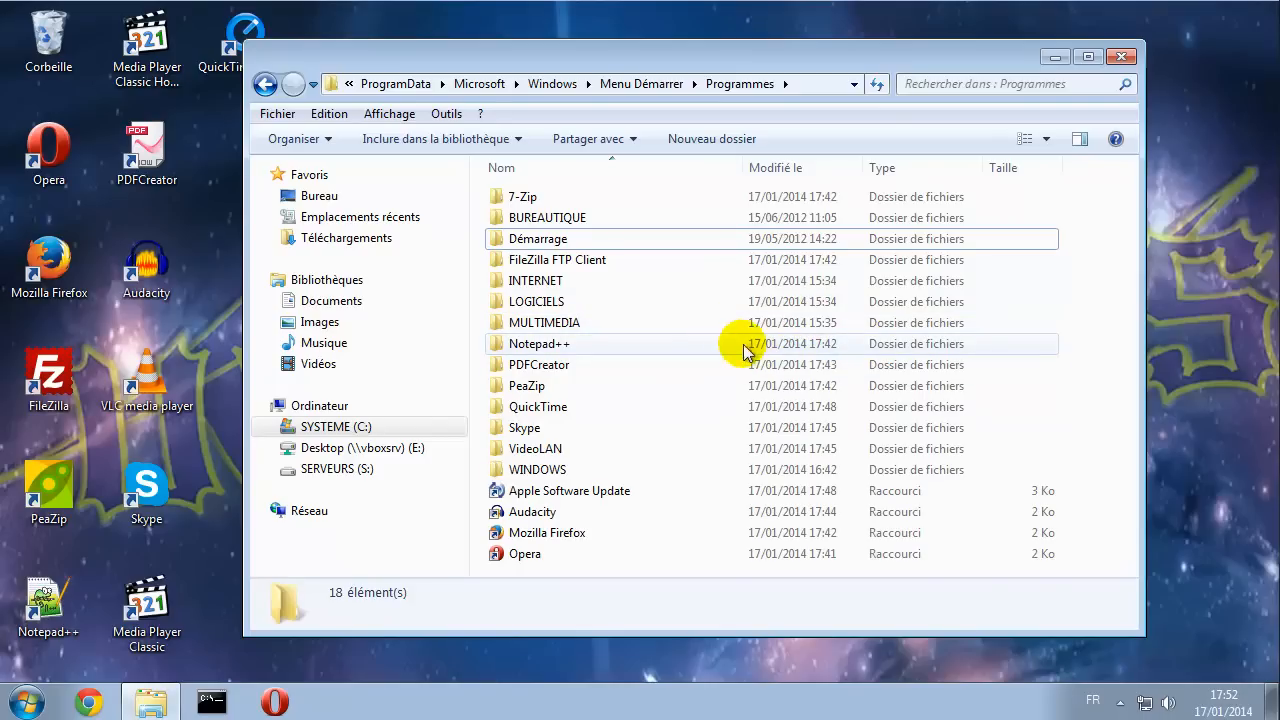
- Move the VLC media player shortcut from the VideoLAN folder up into Programmes, granting administrator permission
double_click(557, 447)
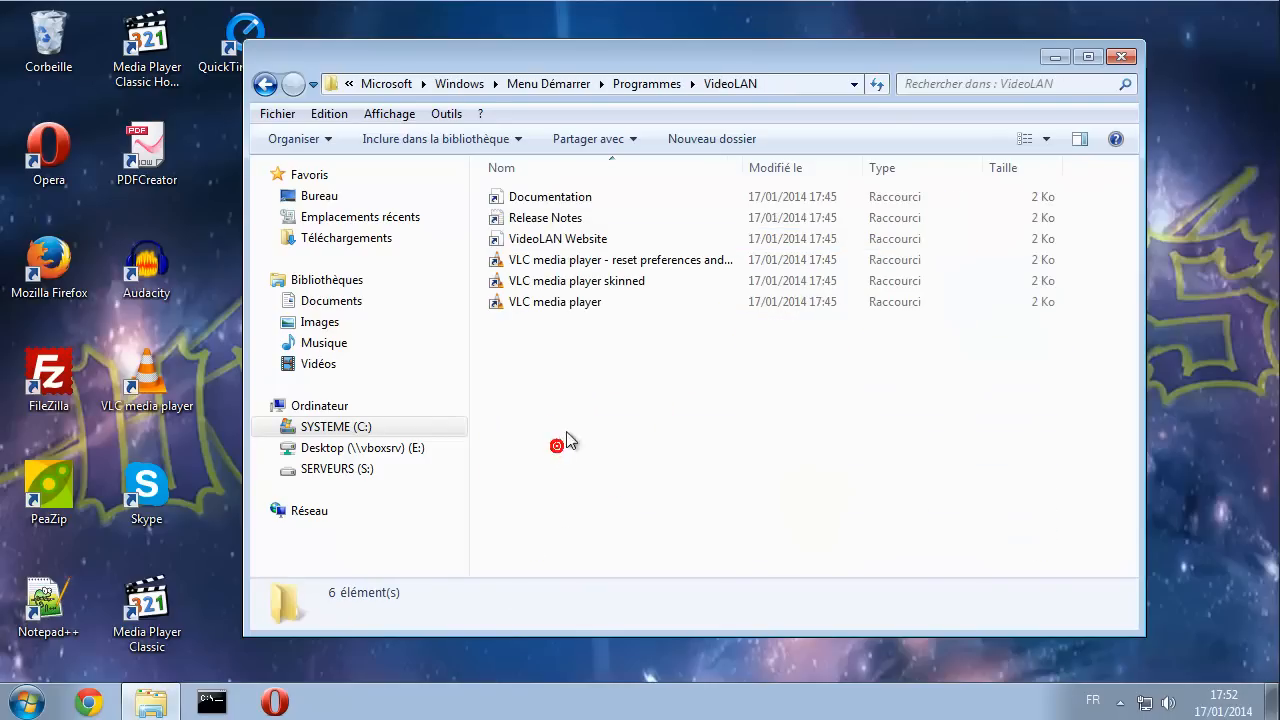
right_click(553, 302)
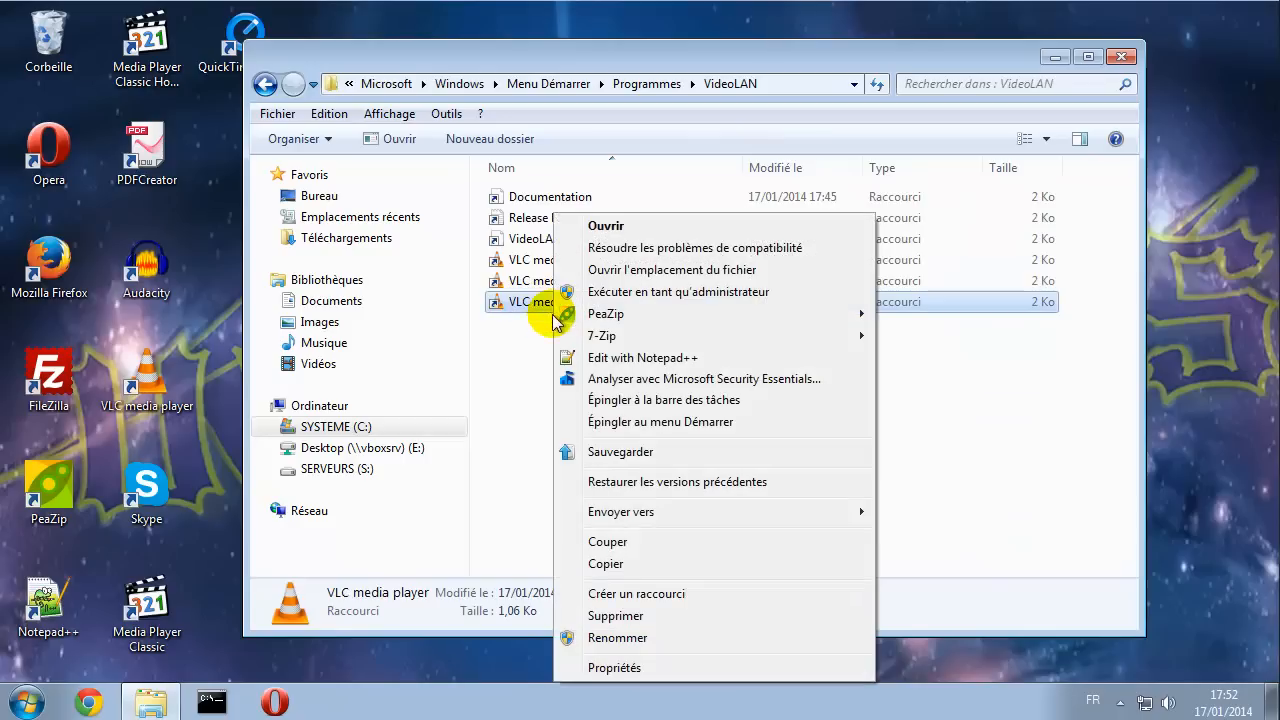
left_click(610, 541)
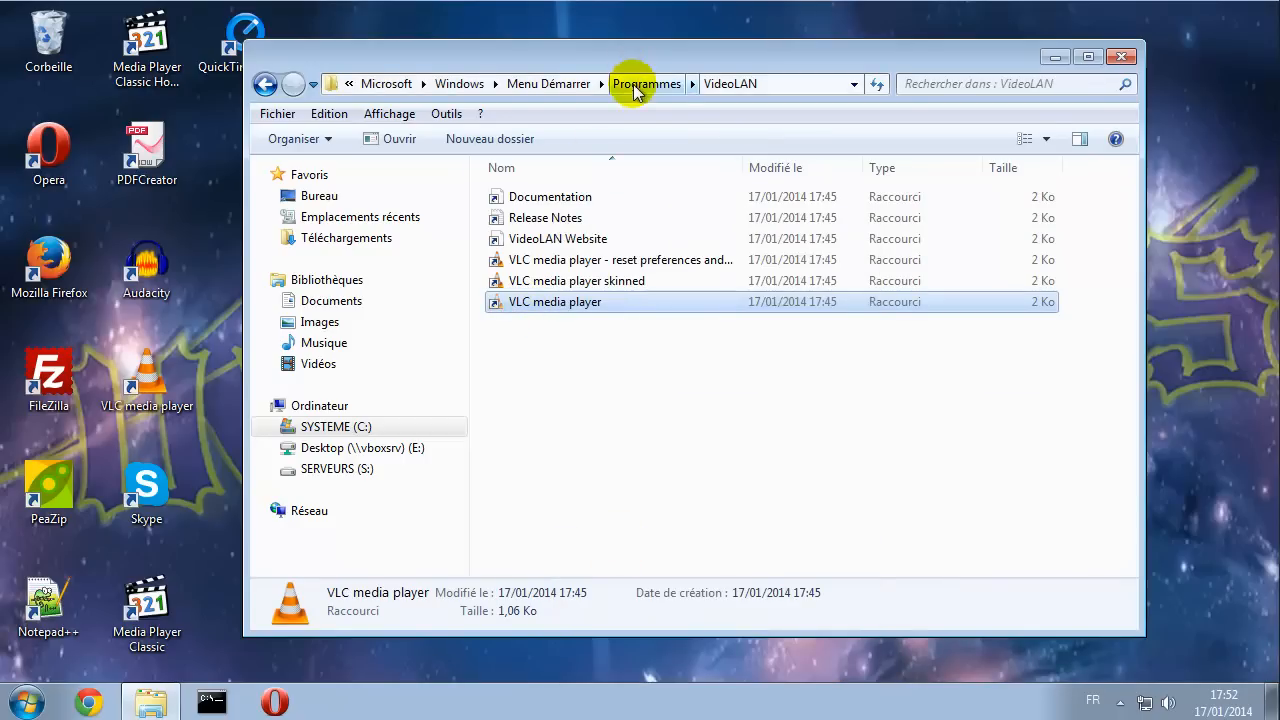
left_click(645, 84)
right_click(1093, 521)
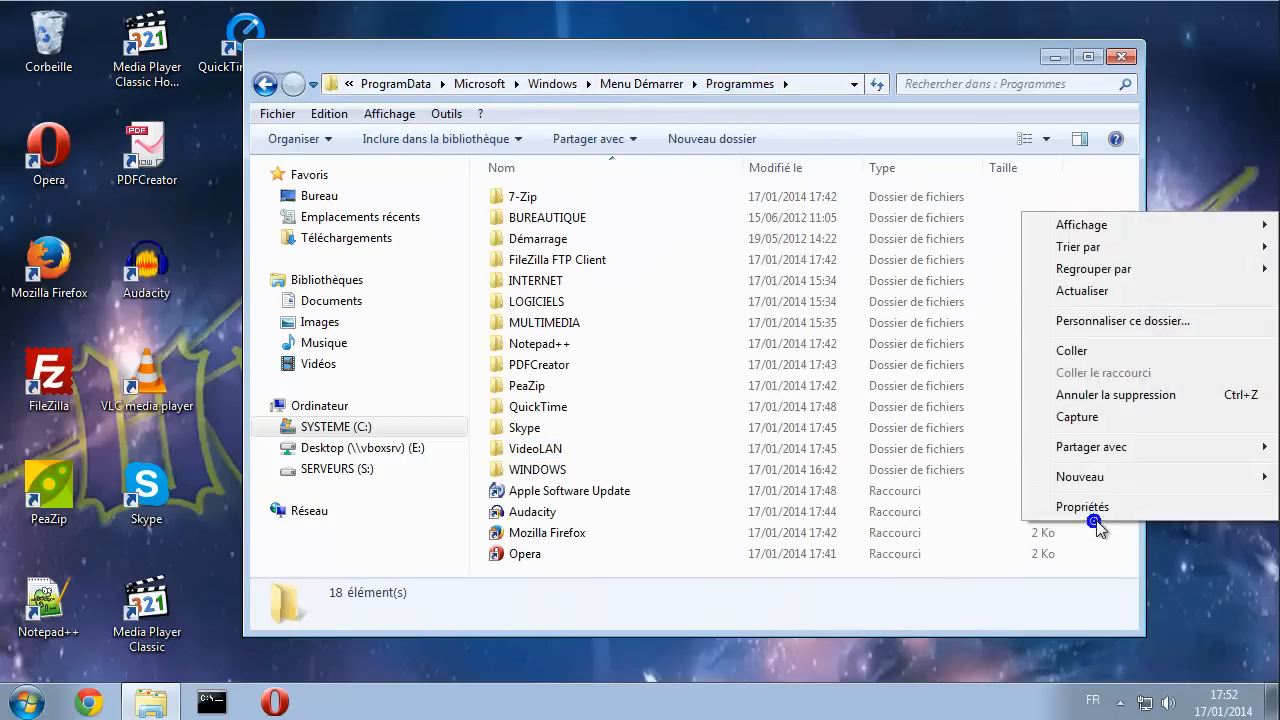
left_click(1075, 352)
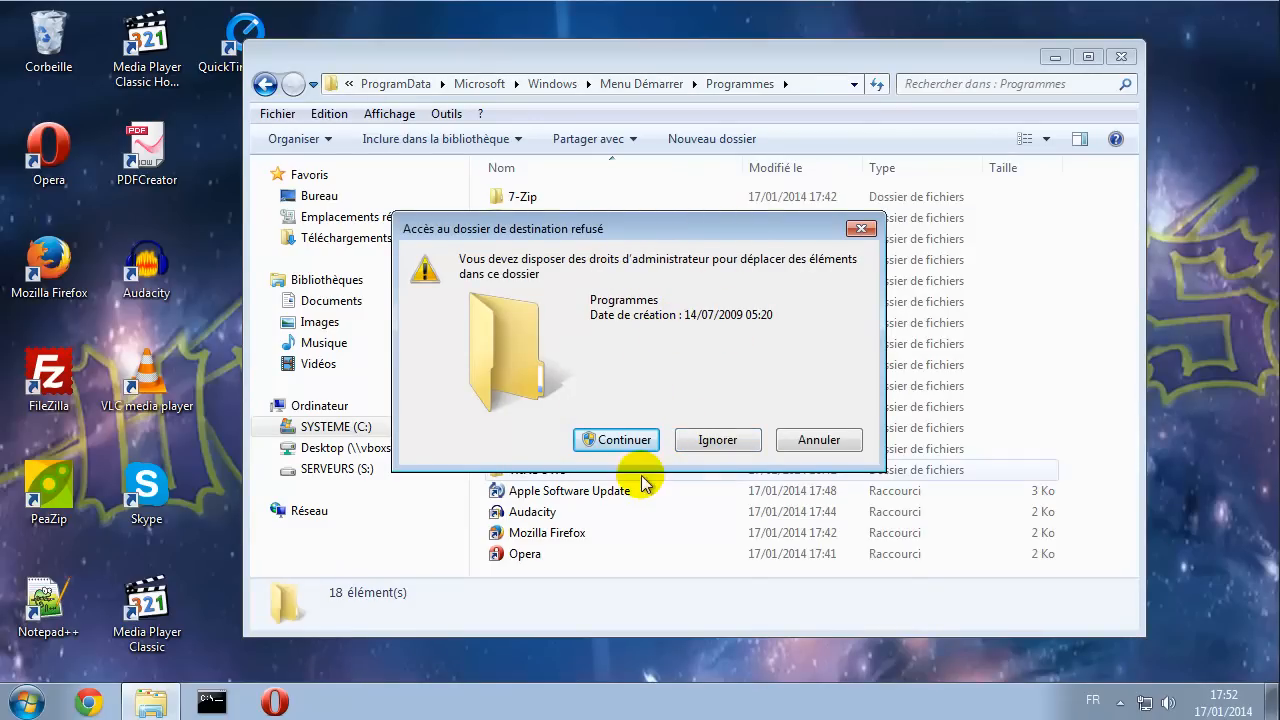
left_click(625, 441)
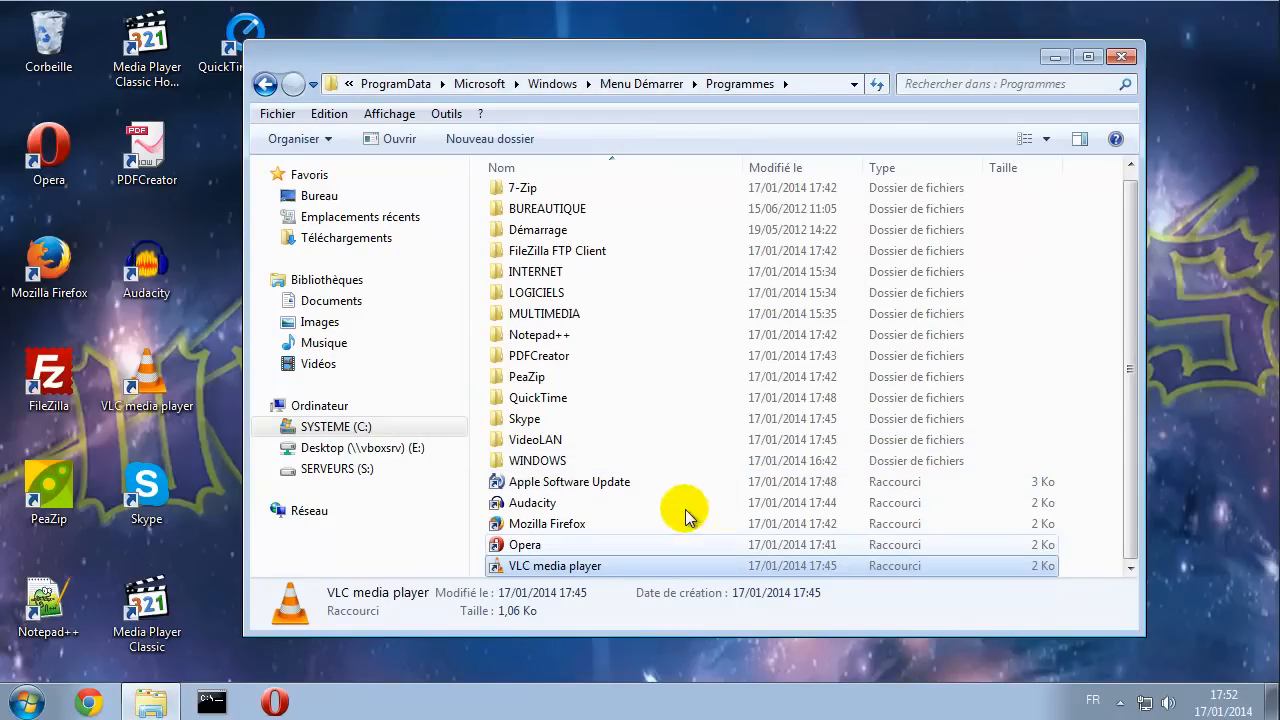
- Create a folder named TOTO in Programmes and move it into the LOGICIELS folder, granting administrator permission
left_click(495, 142)
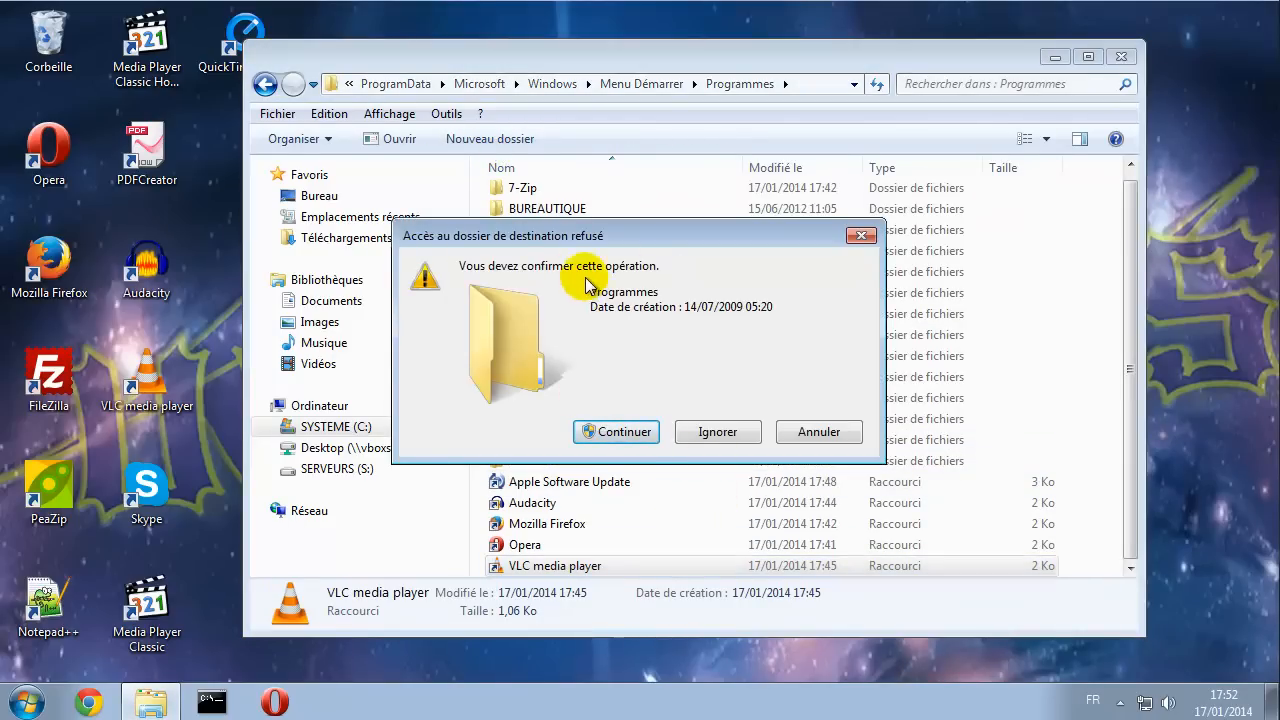
left_click(612, 432)
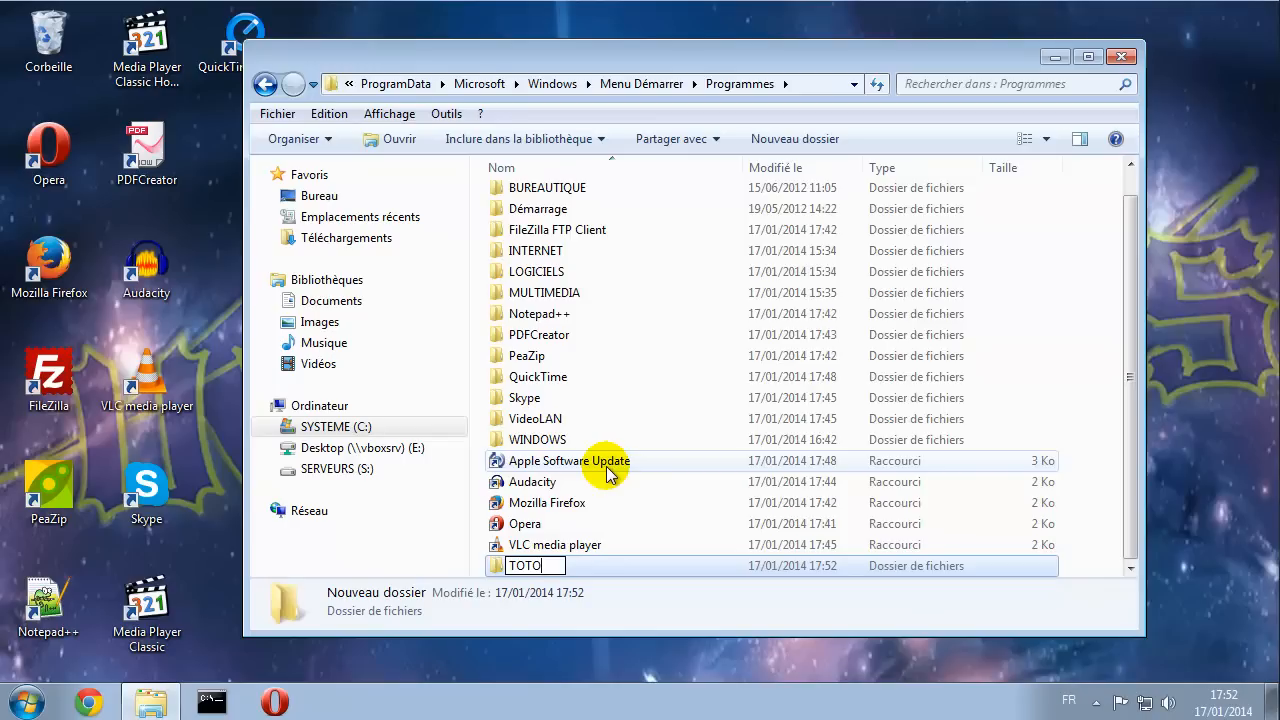
left_click(683, 507)
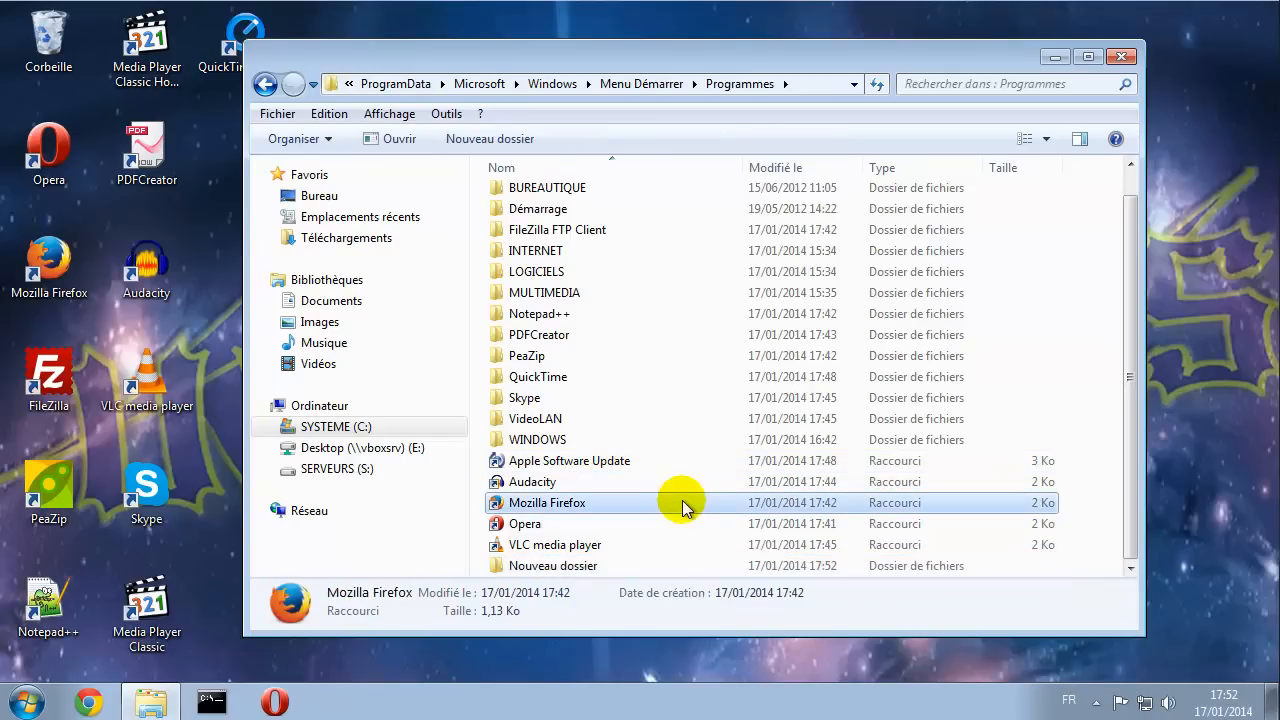
left_click(538, 566)
left_click_drag(522, 564, 621, 272)
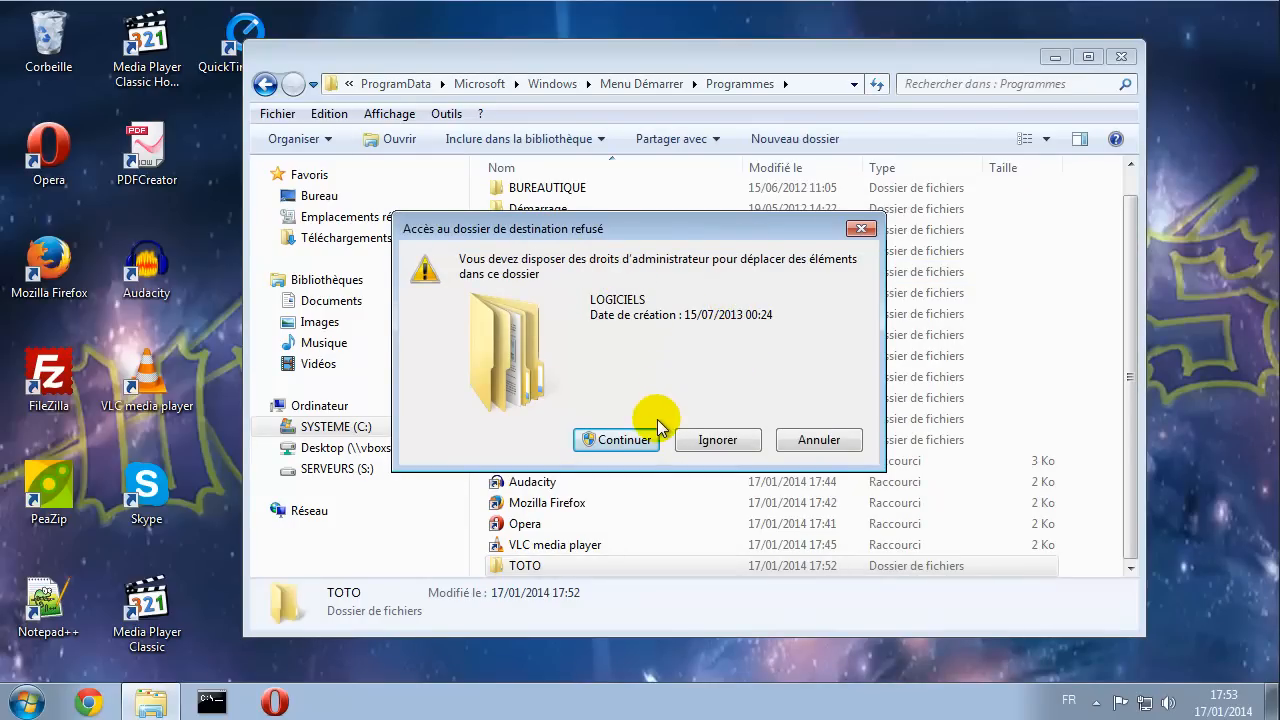
left_click(616, 440)
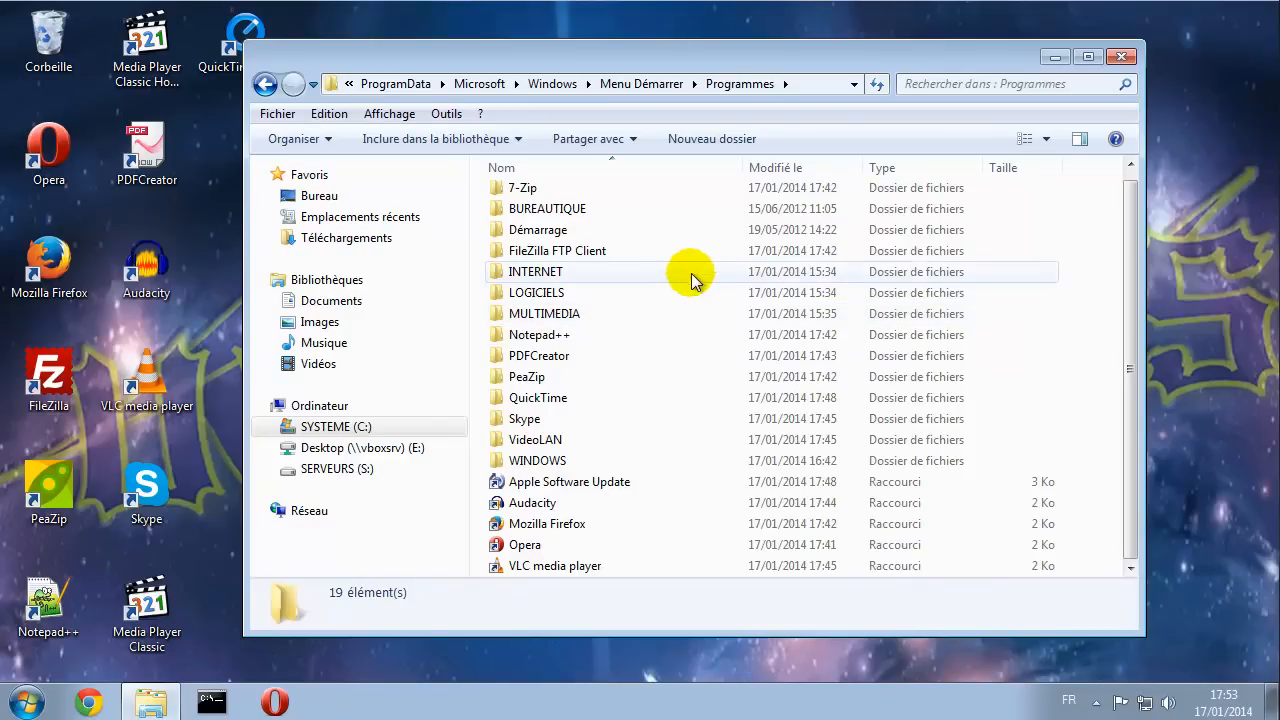
- Set the User Account Control notification level to never notify, authorize the change and close the Control Panel
left_click(28, 703)
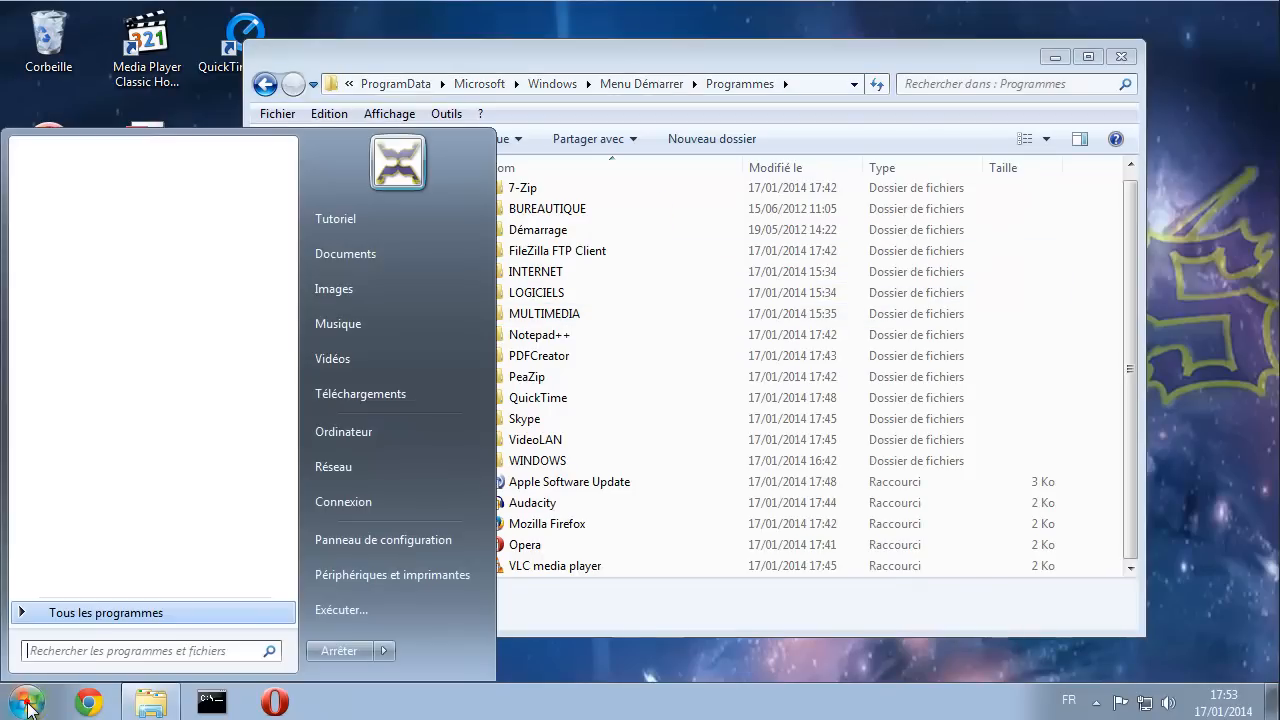
left_click(411, 545)
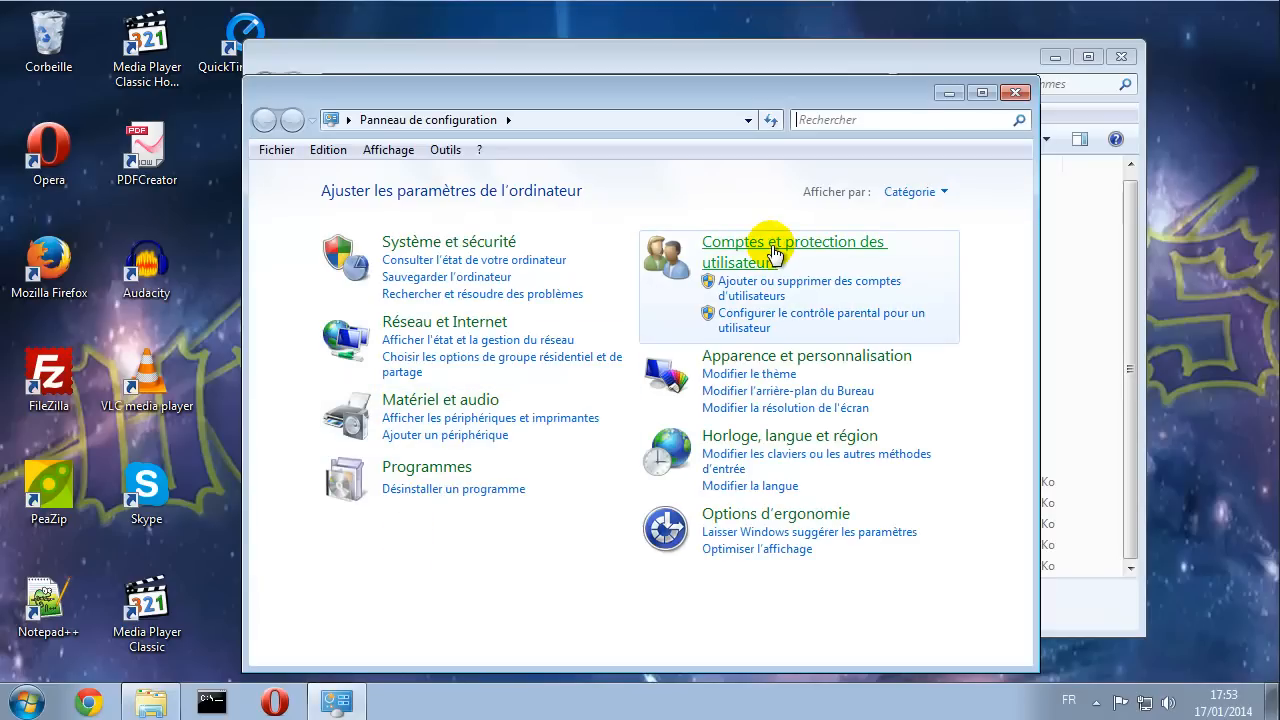
left_click(775, 254)
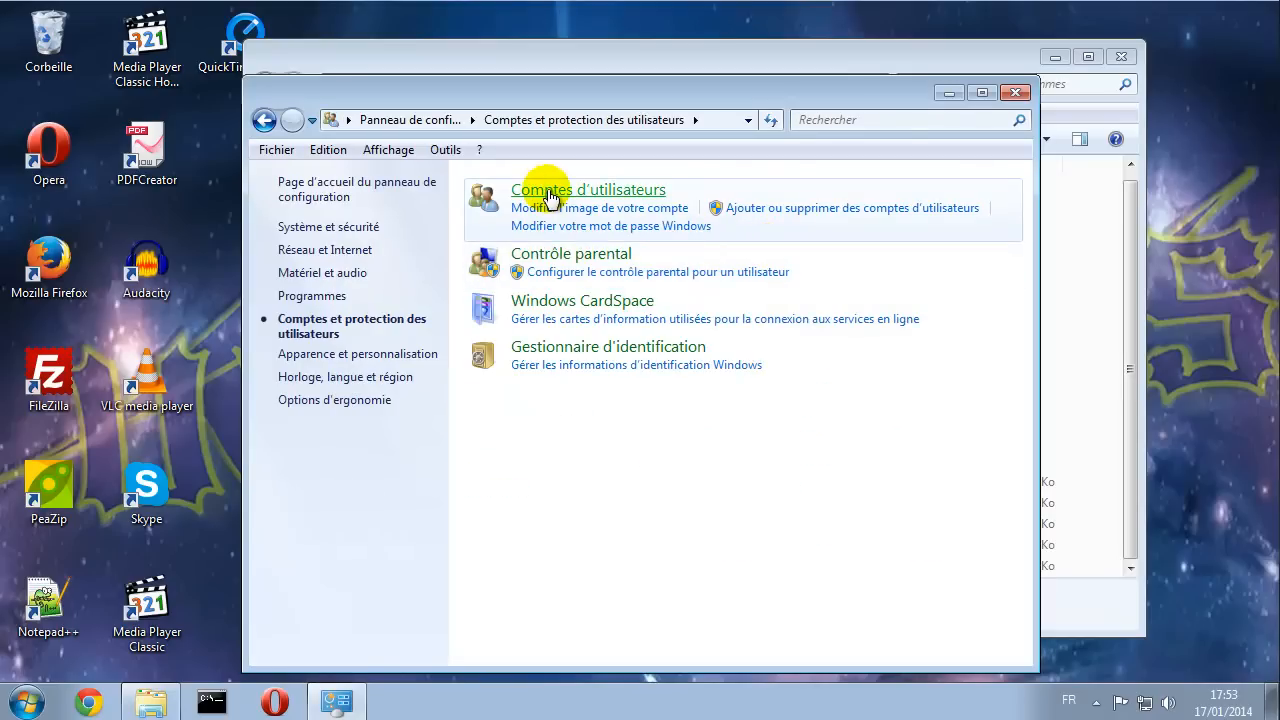
left_click(548, 191)
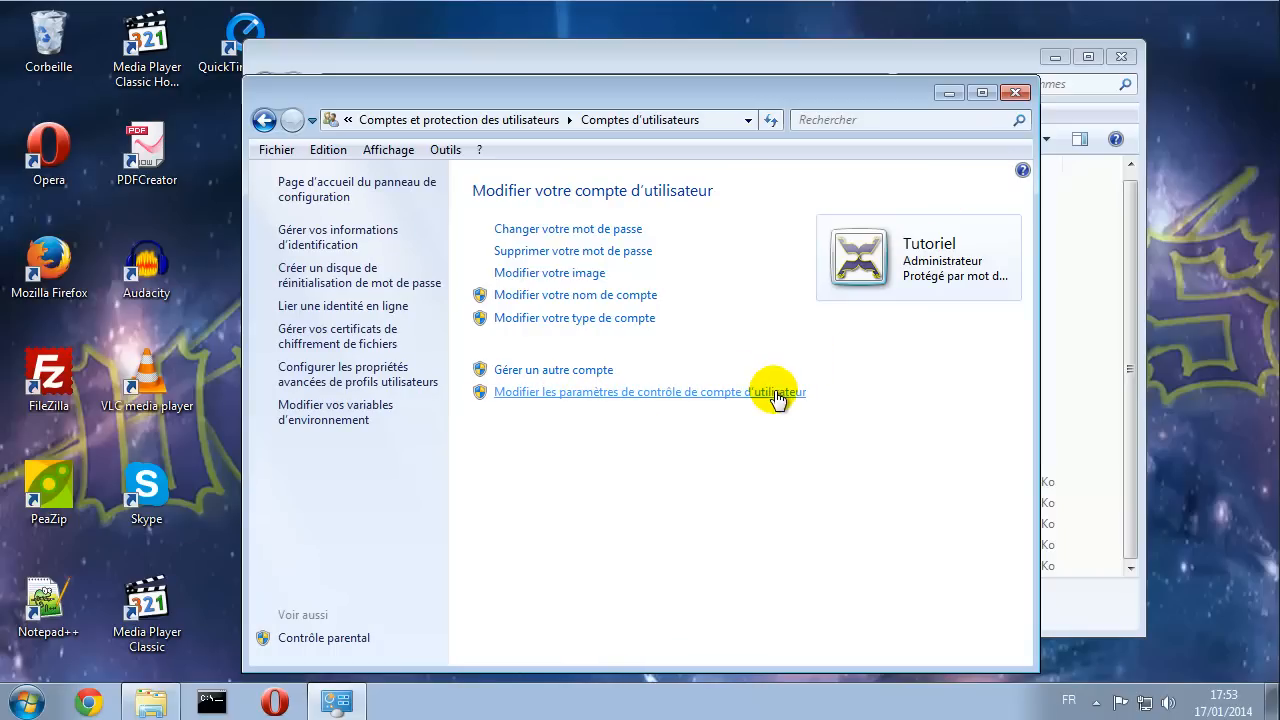
left_click(638, 393)
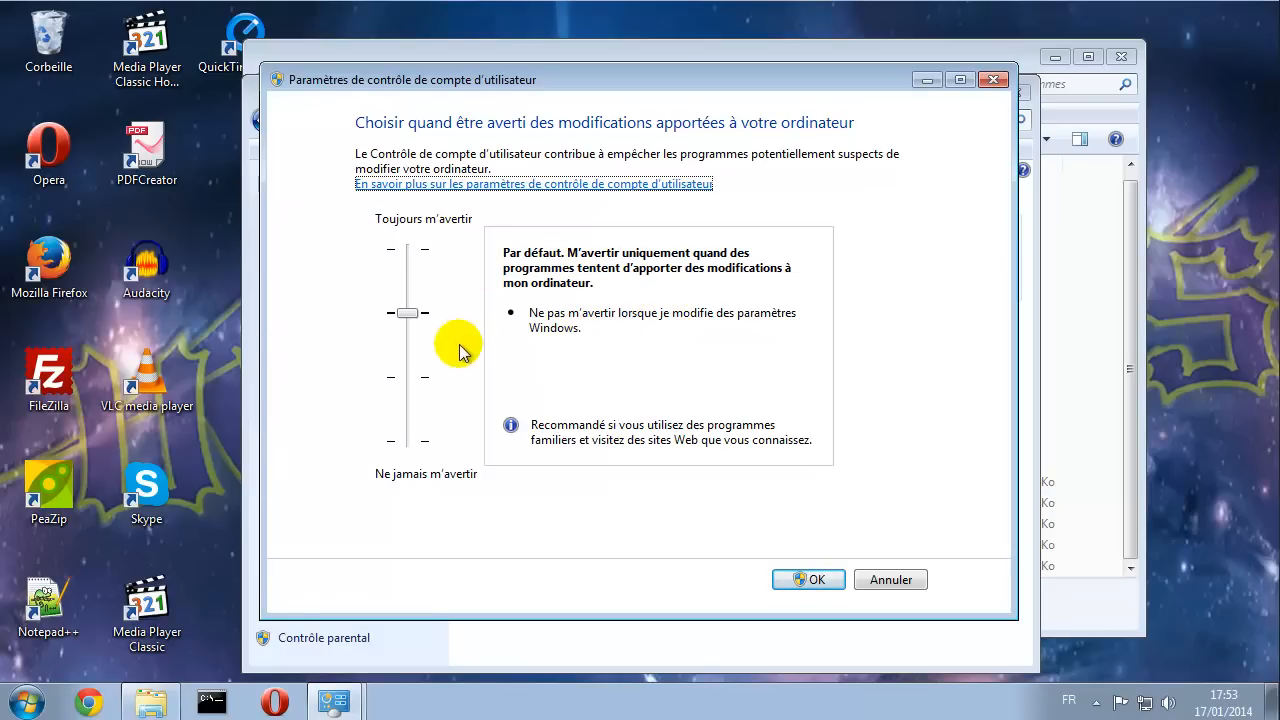
left_click_drag(403, 311, 409, 451)
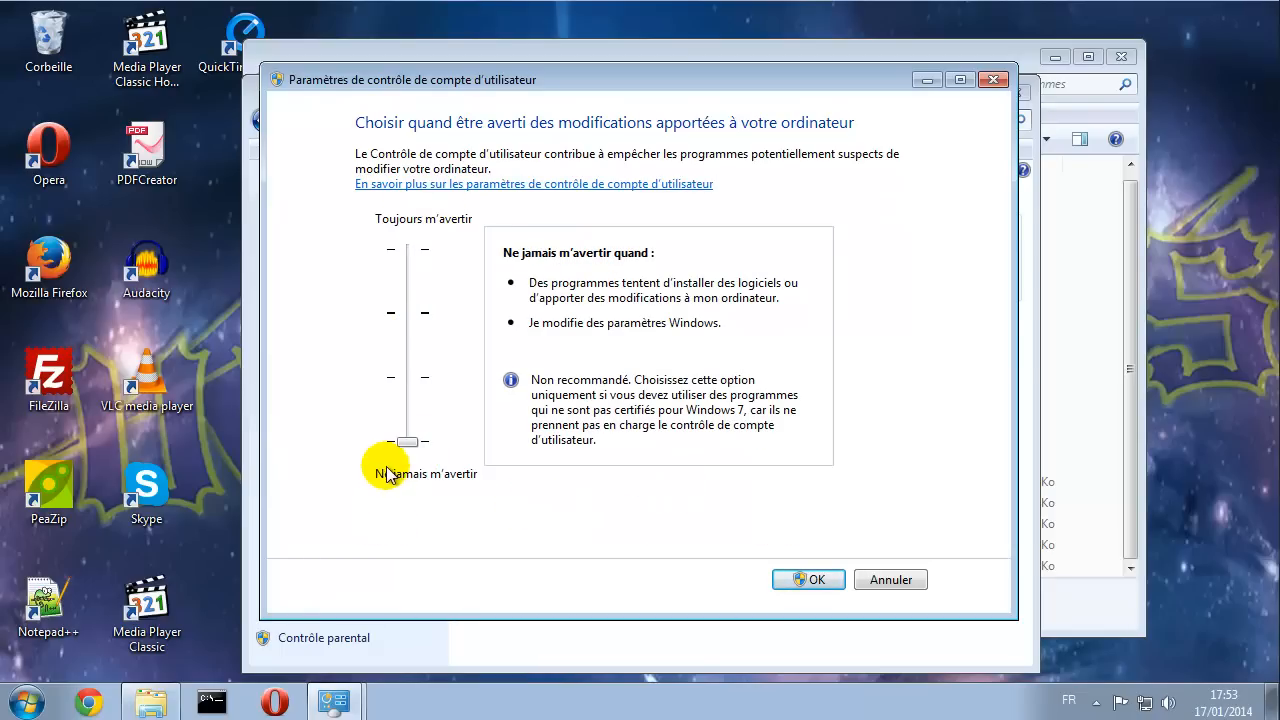
left_click(808, 580)
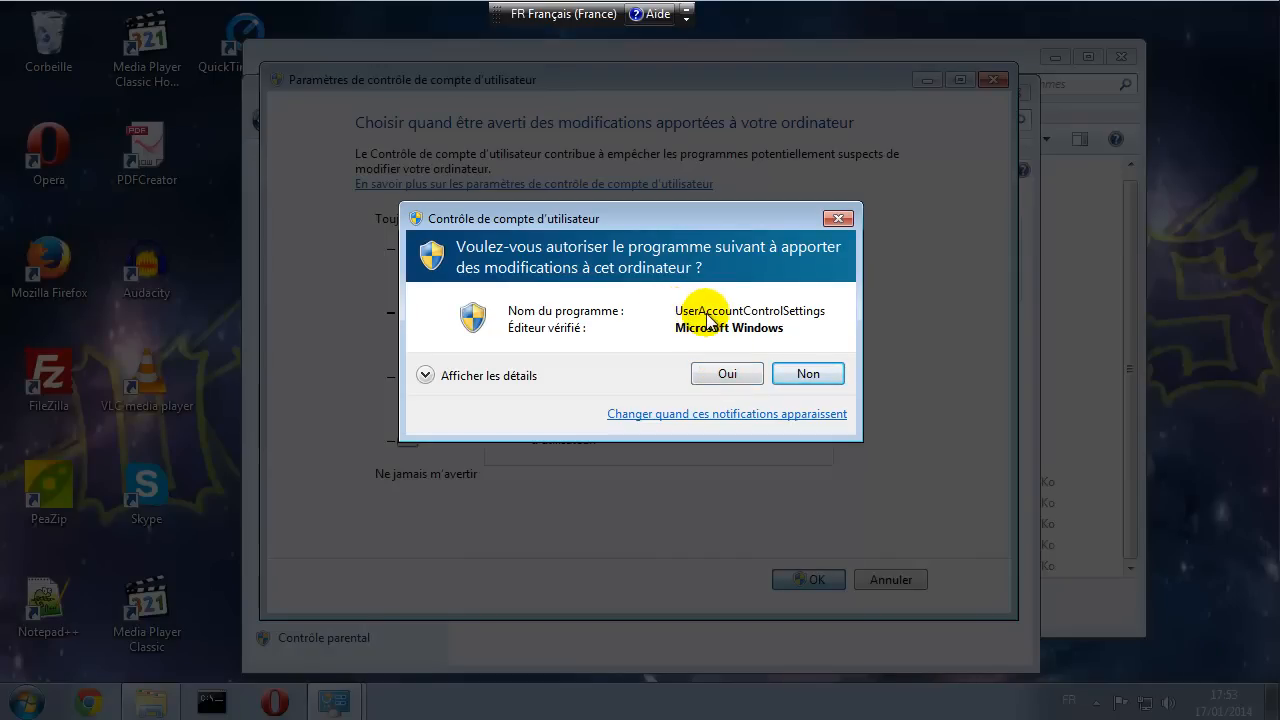
left_click(737, 372)
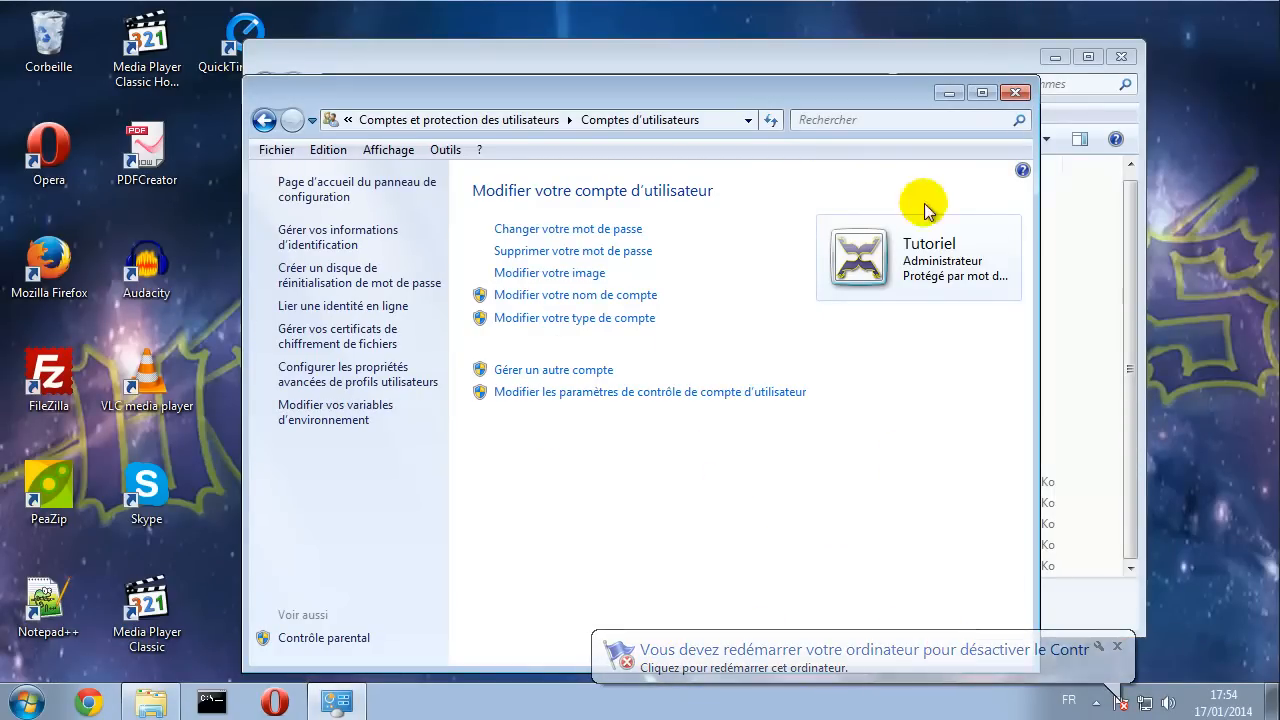
left_click(1016, 92)
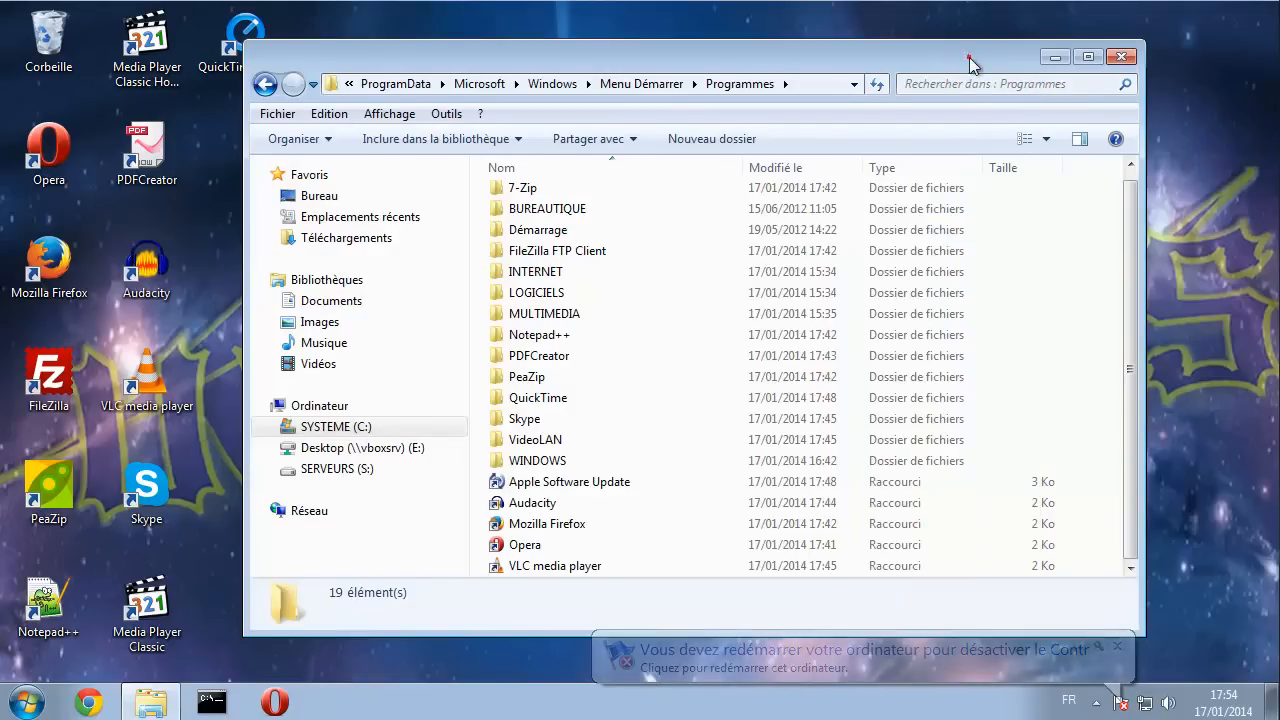
- Move the PeaZip shortcut from the PeaZip folder up into Programmes, granting administrator permission, and close the folder window
left_click_drag(971, 57, 955, 41)
left_click(512, 355)
double_click(514, 356)
left_click(503, 194)
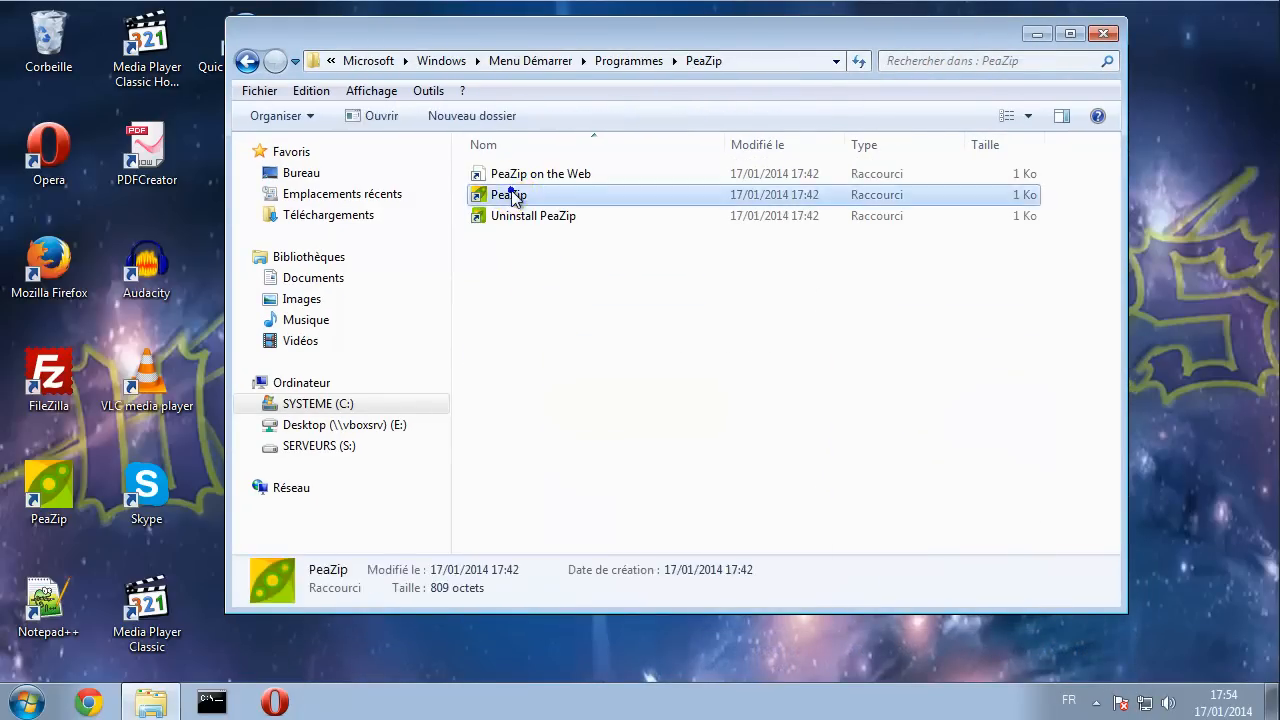
right_click(511, 193)
left_click(564, 541)
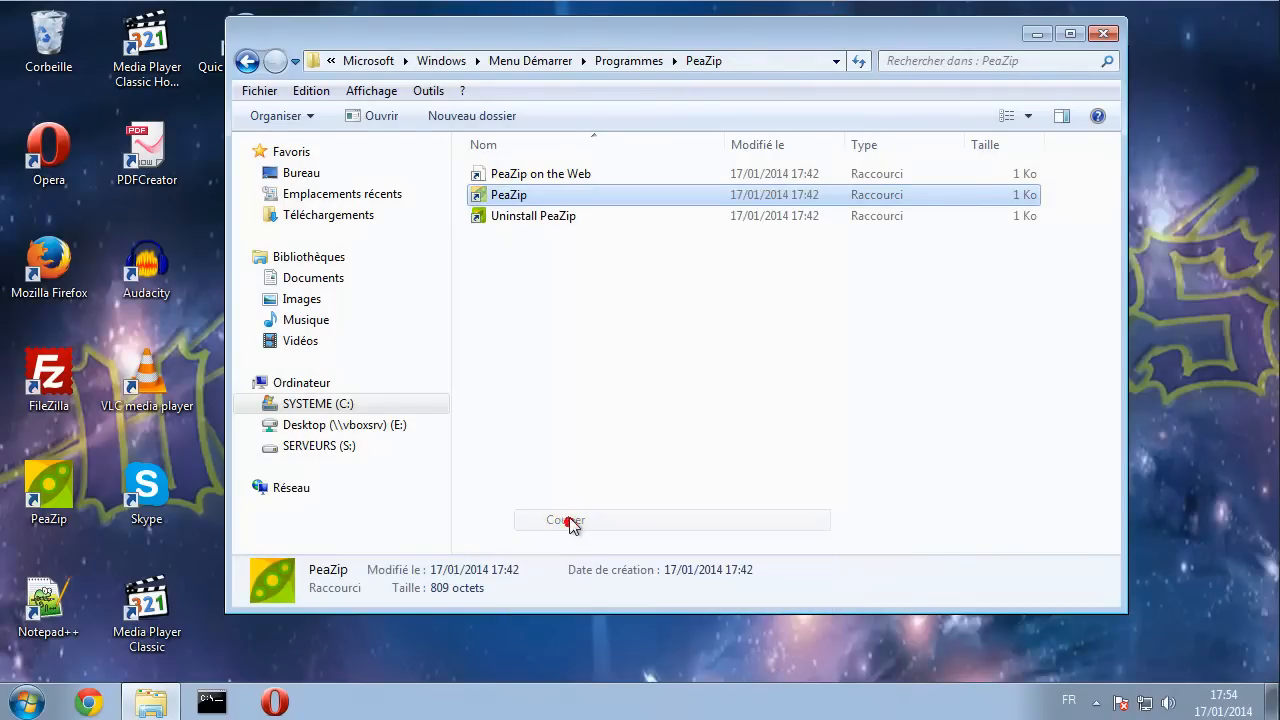
left_click(630, 62)
right_click(1024, 311)
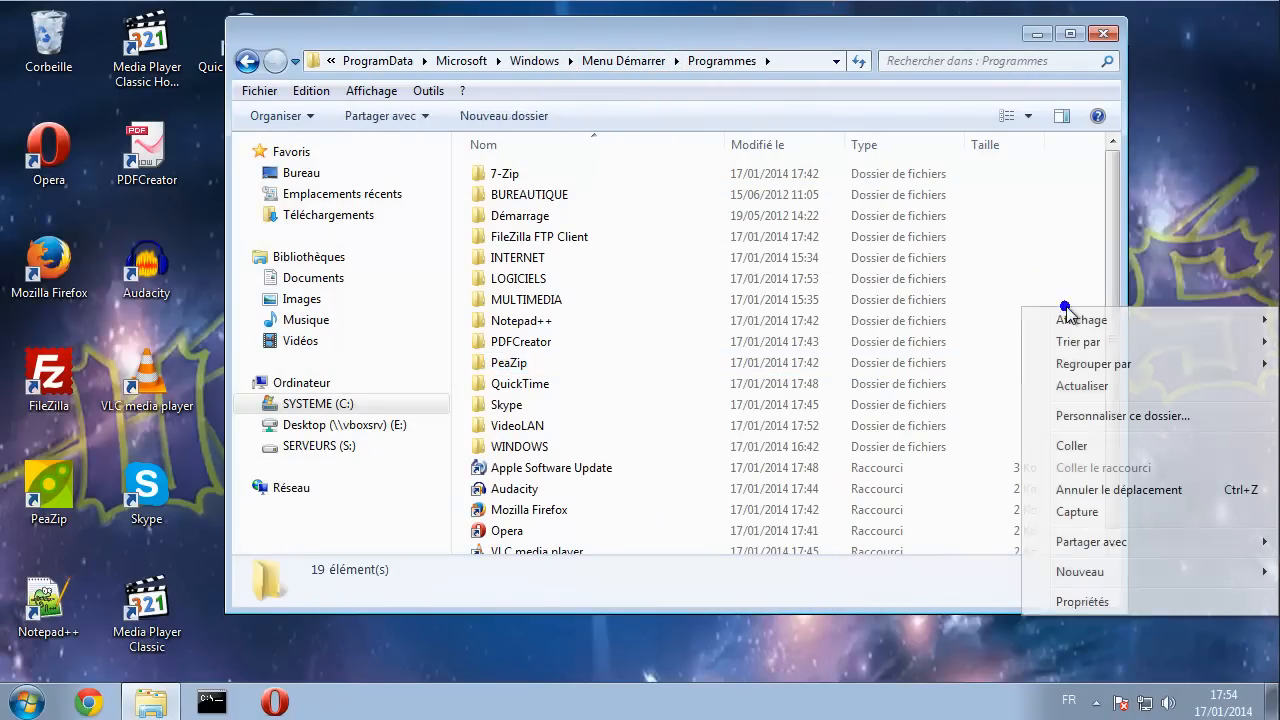
left_click(1071, 445)
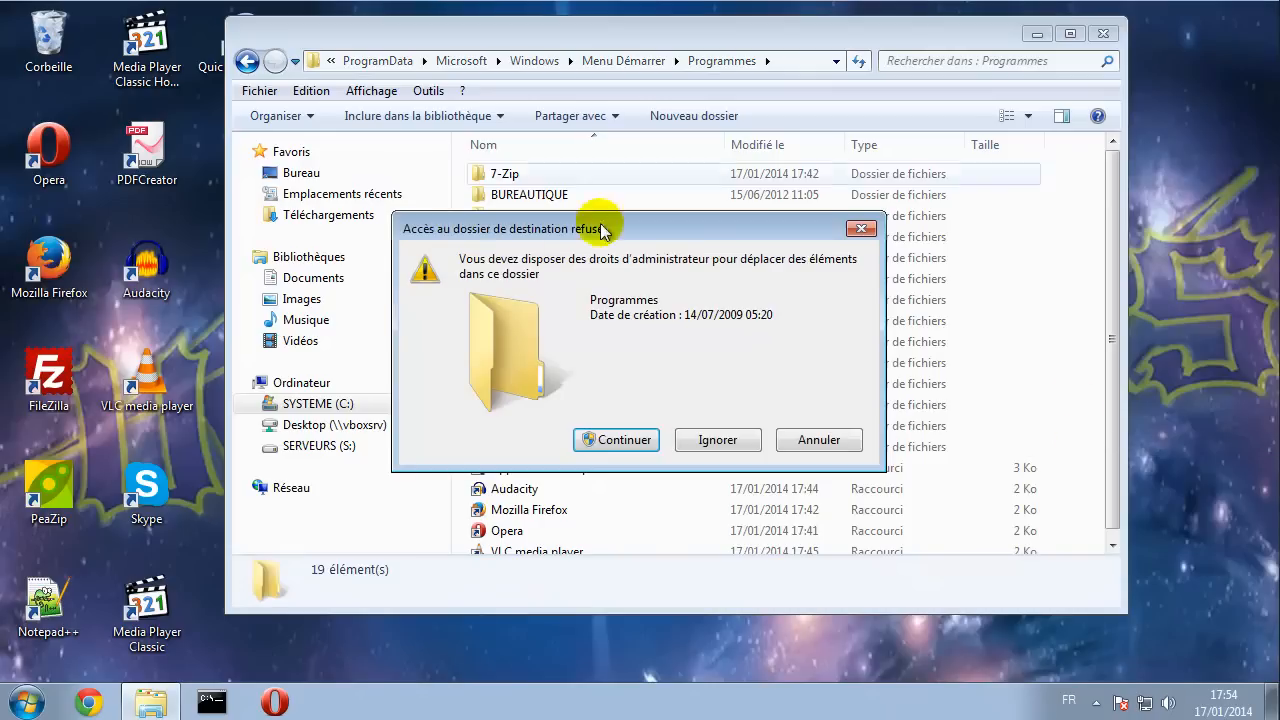
left_click(600, 438)
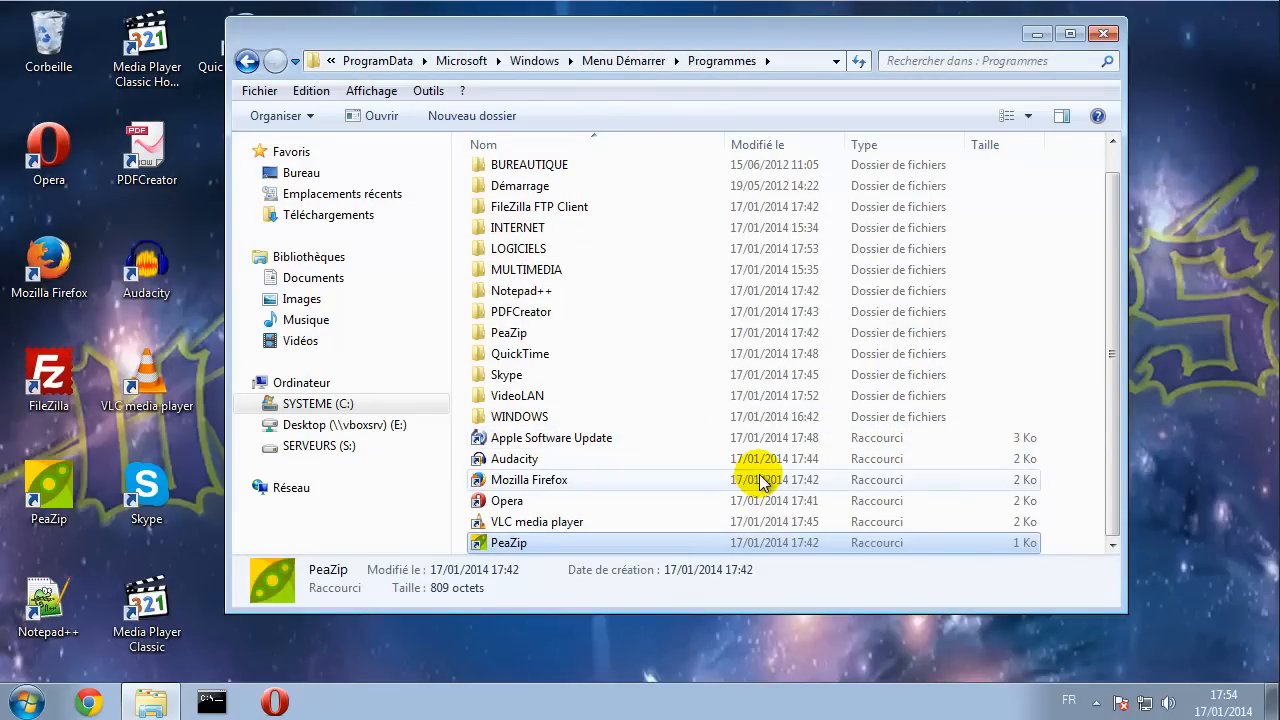
left_click(1102, 35)
- Restart Windows to apply the User Account Control change
left_click(27, 702)
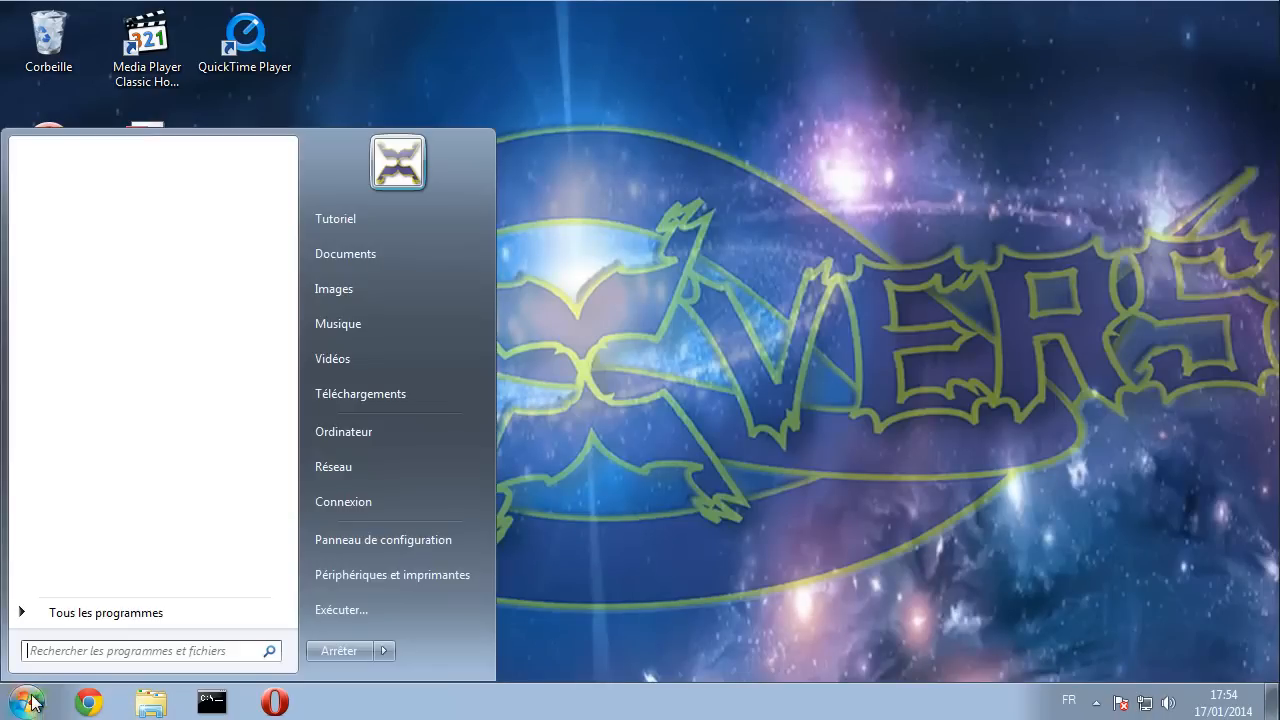
left_click(385, 651)
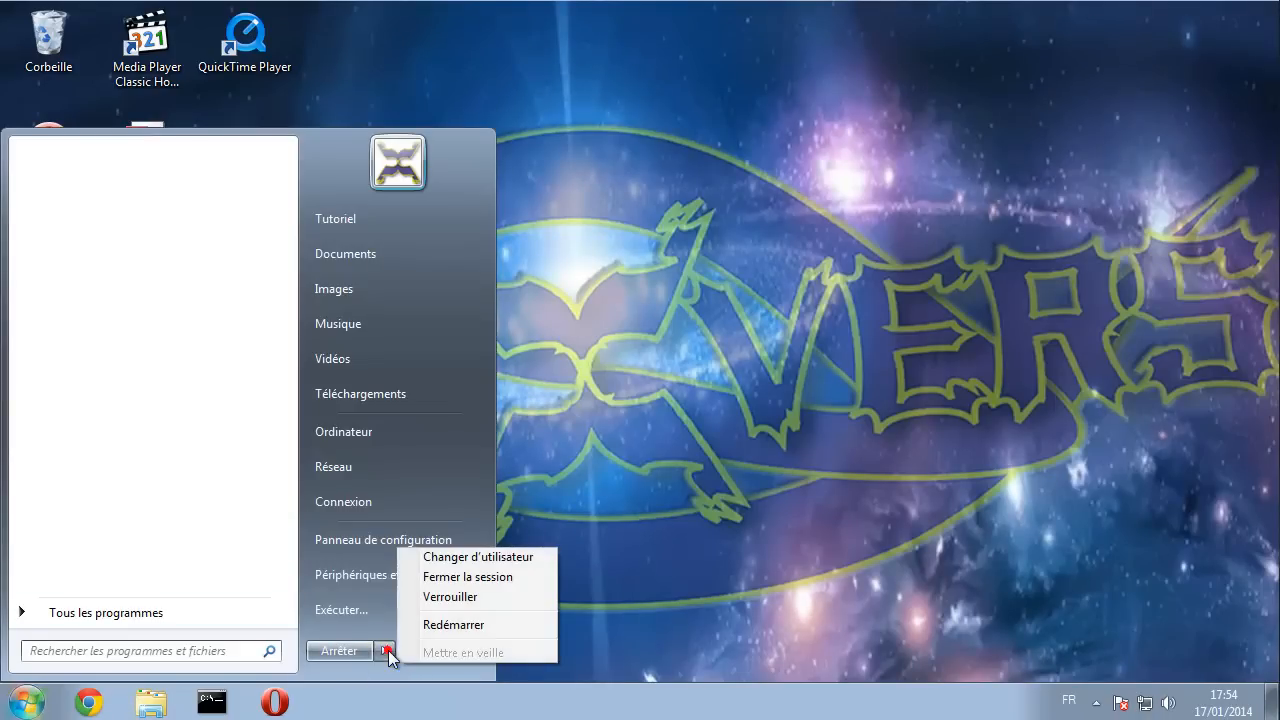
left_click(478, 633)
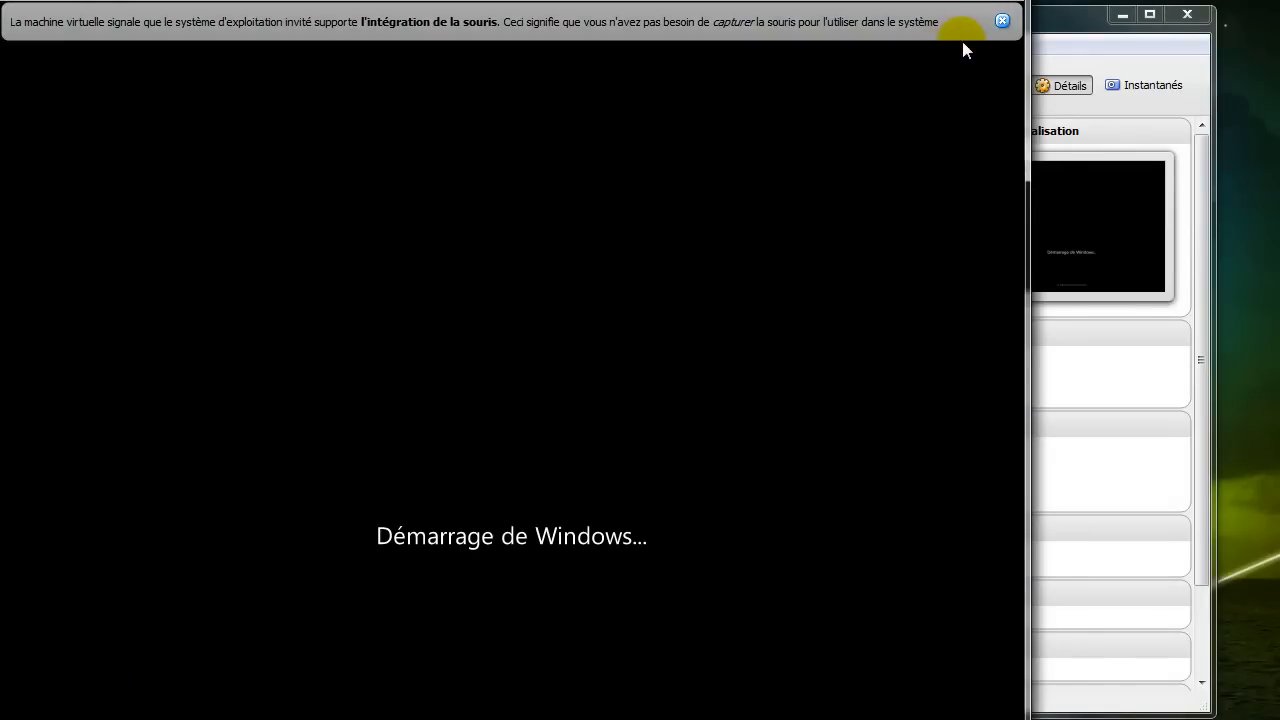
- Dismiss the virtual machine's mouse integration notices and log in to Windows with the account password
left_click(1003, 22)
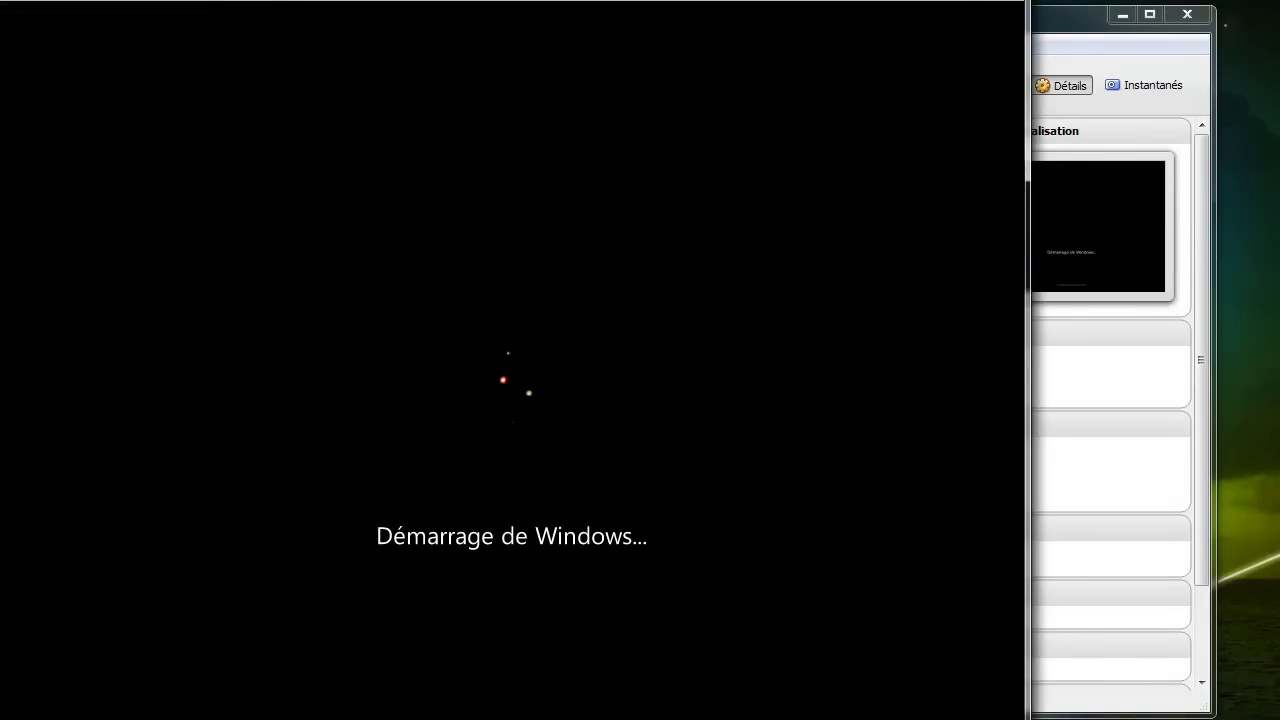
key("ctrl+Home")
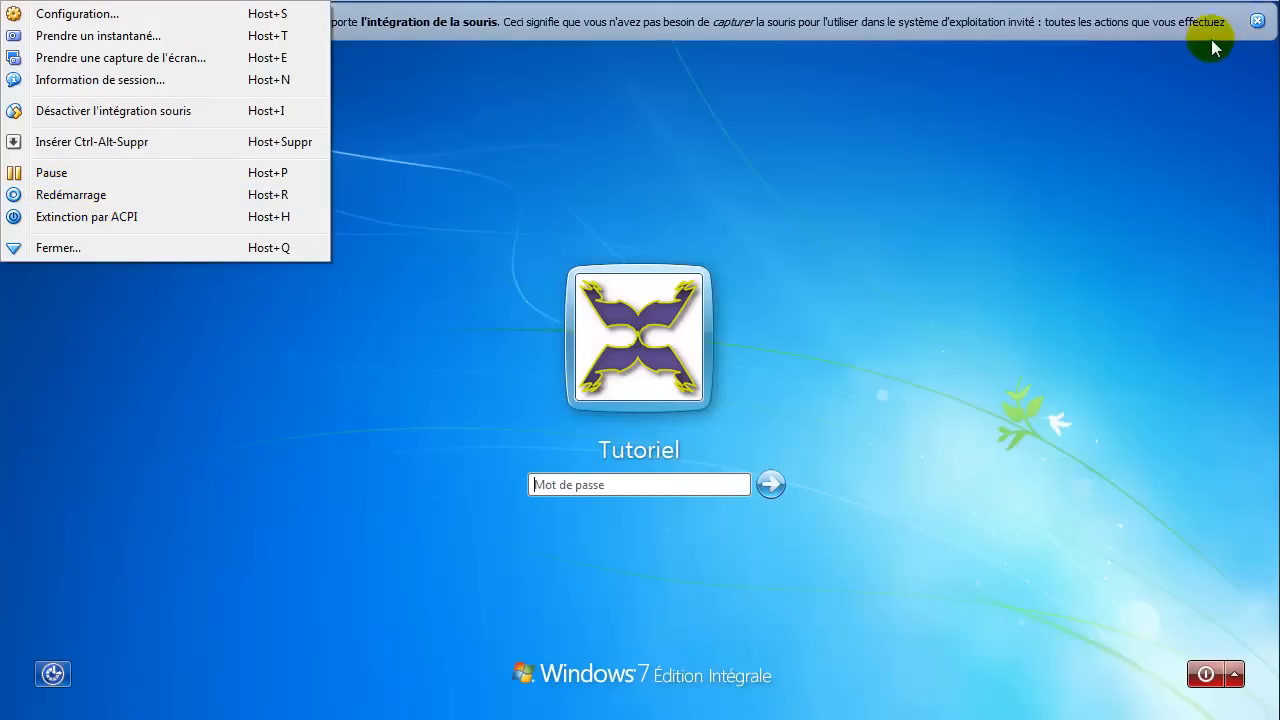
left_click(1257, 20)
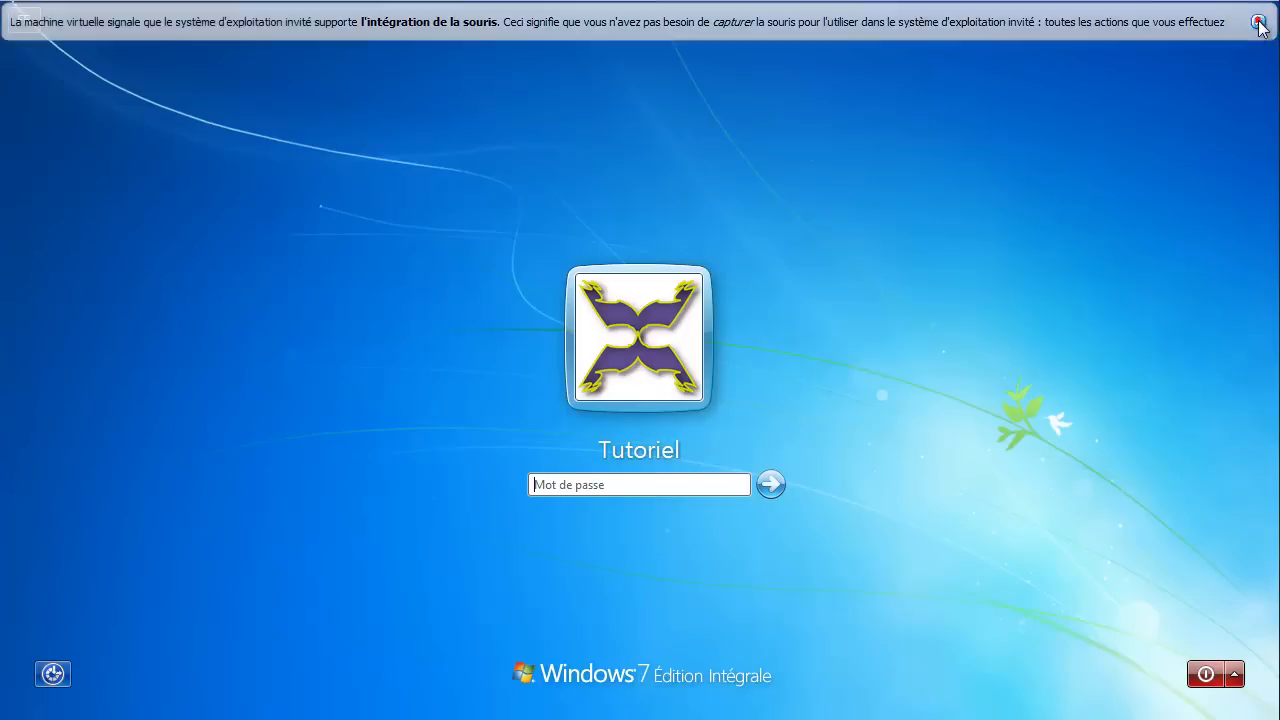
left_click(1257, 20)
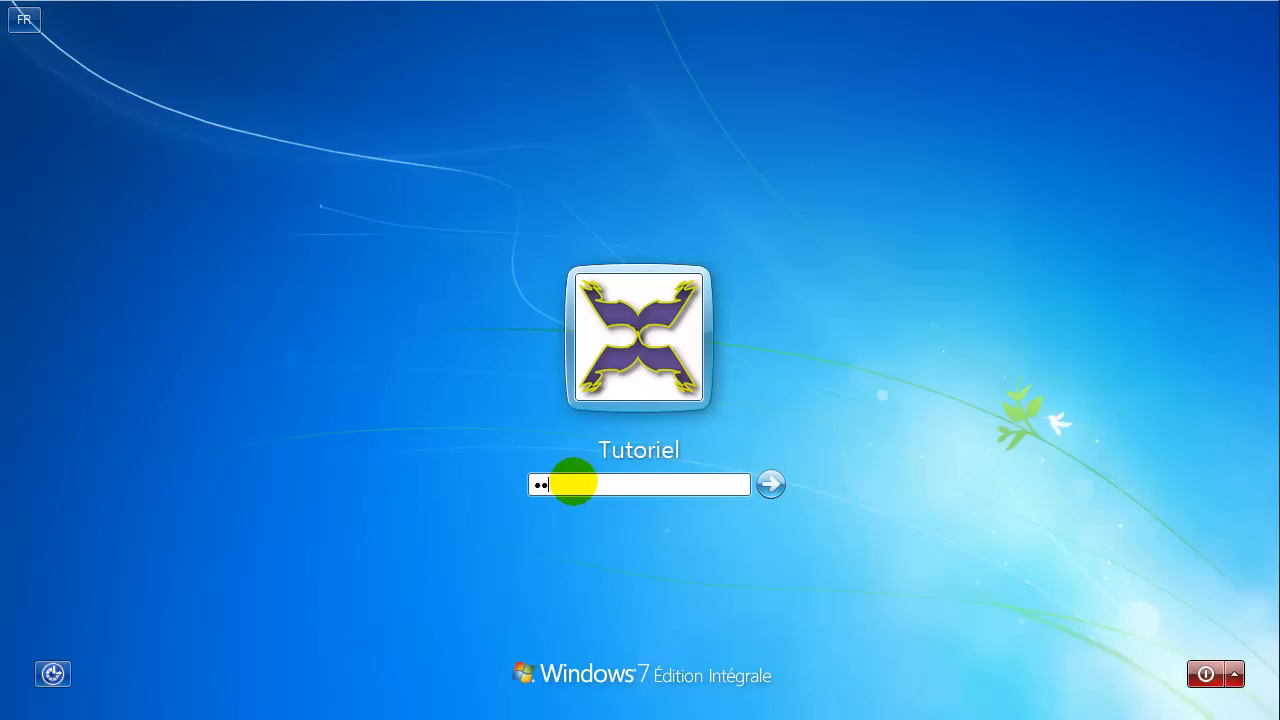
key("Return")
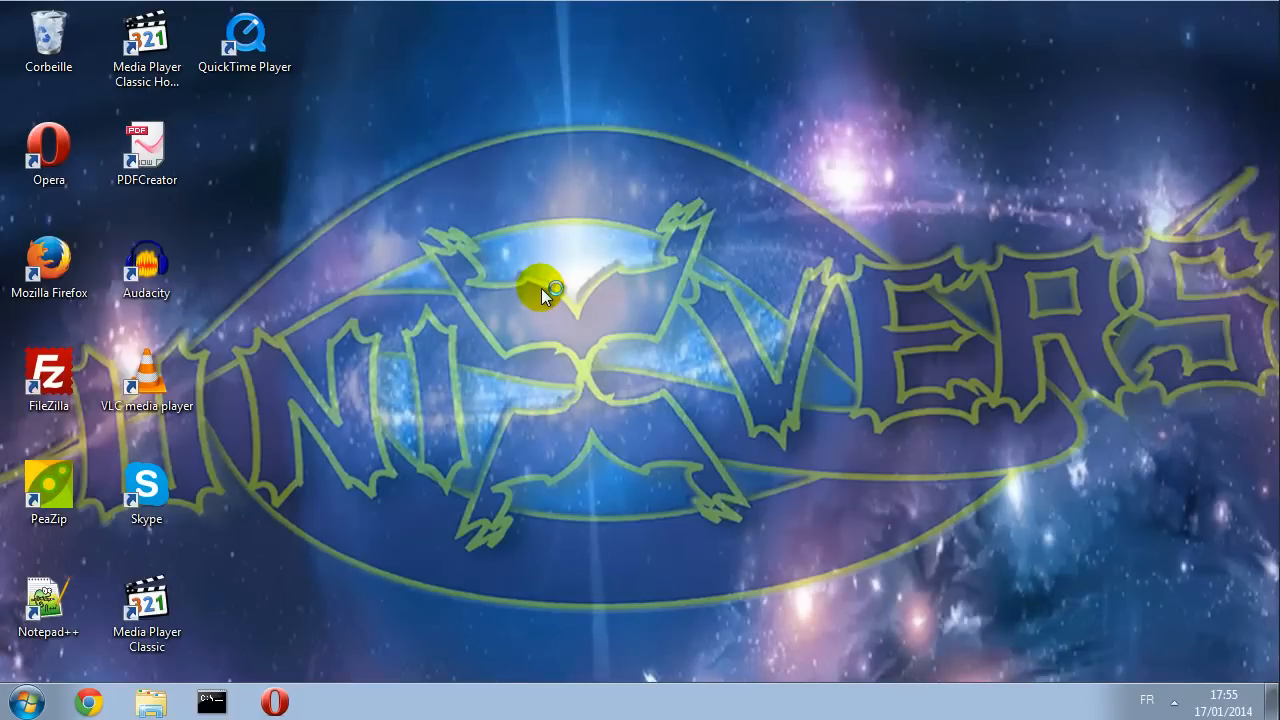
- Check the contents of the current user's own Start menu Programmes folder and close it
left_click(28, 702)
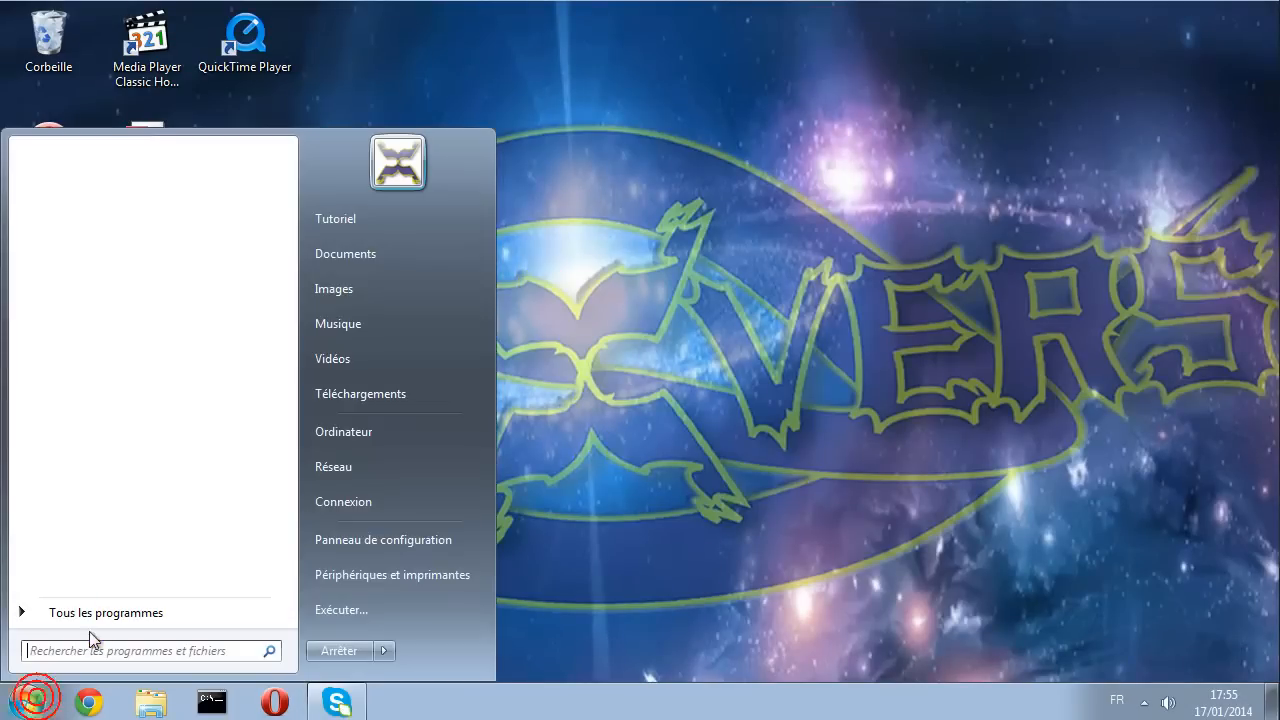
right_click(94, 612)
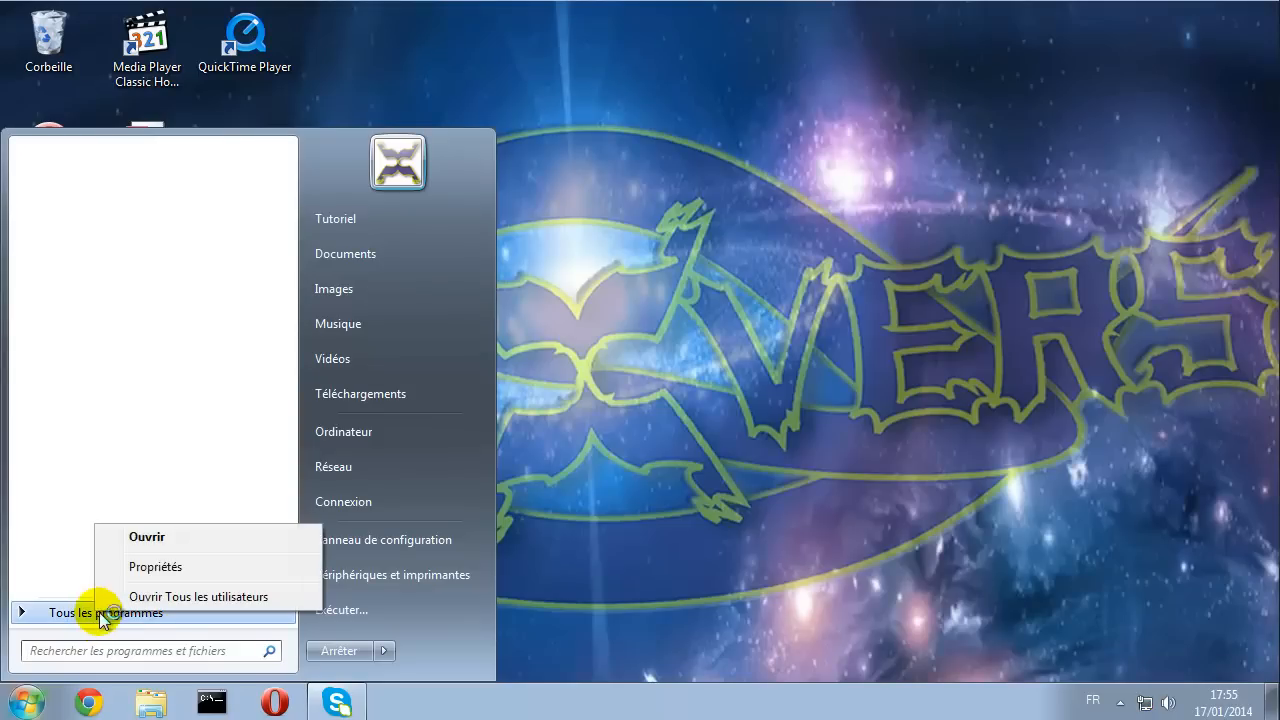
left_click(153, 538)
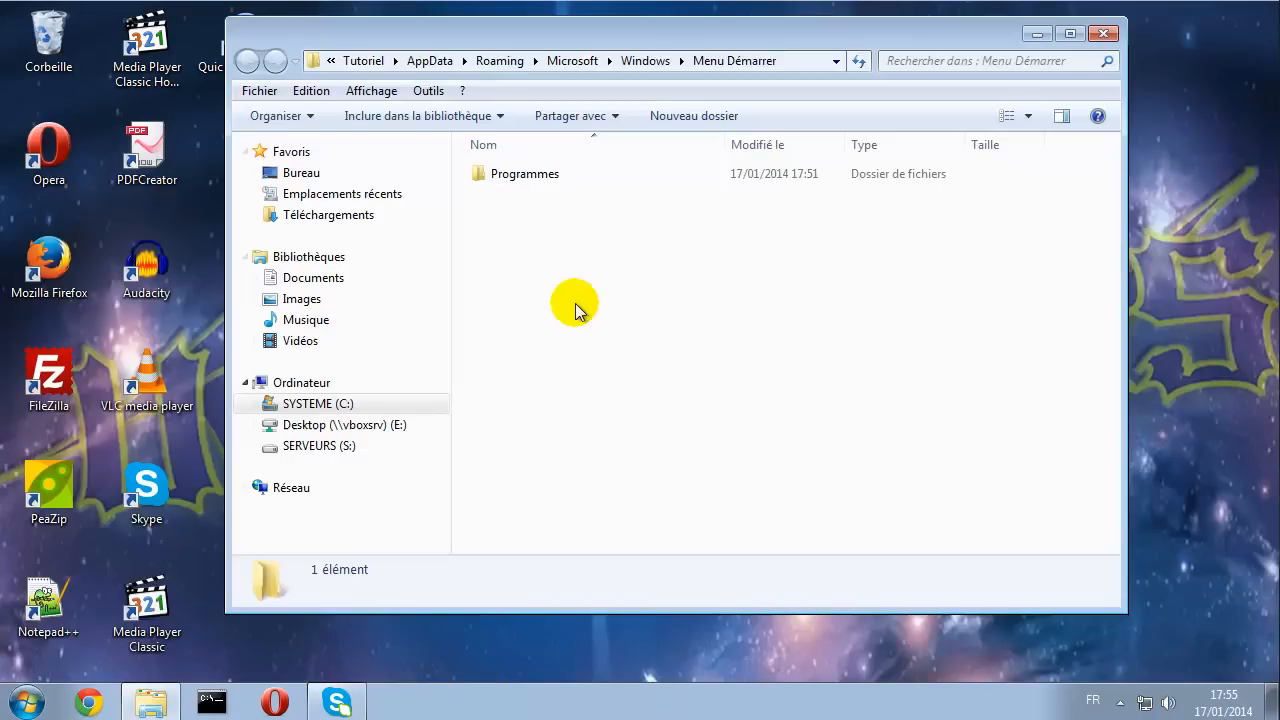
double_click(536, 174)
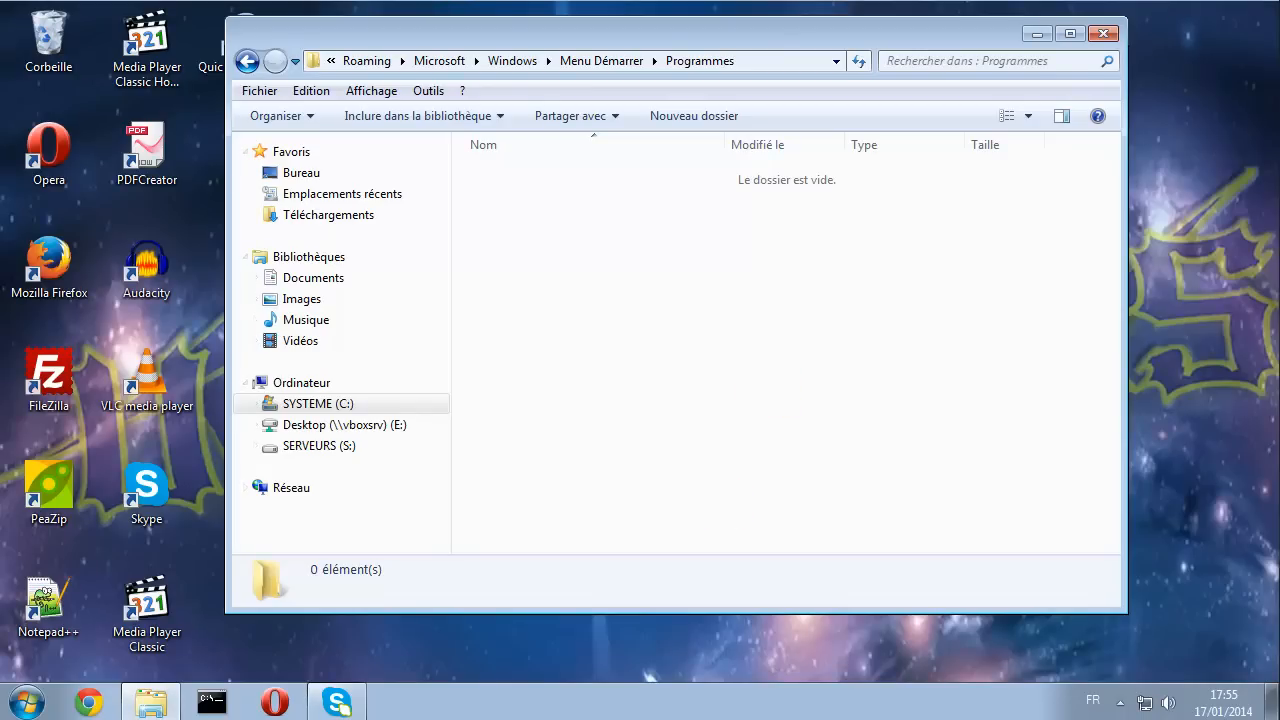
left_click(1104, 34)
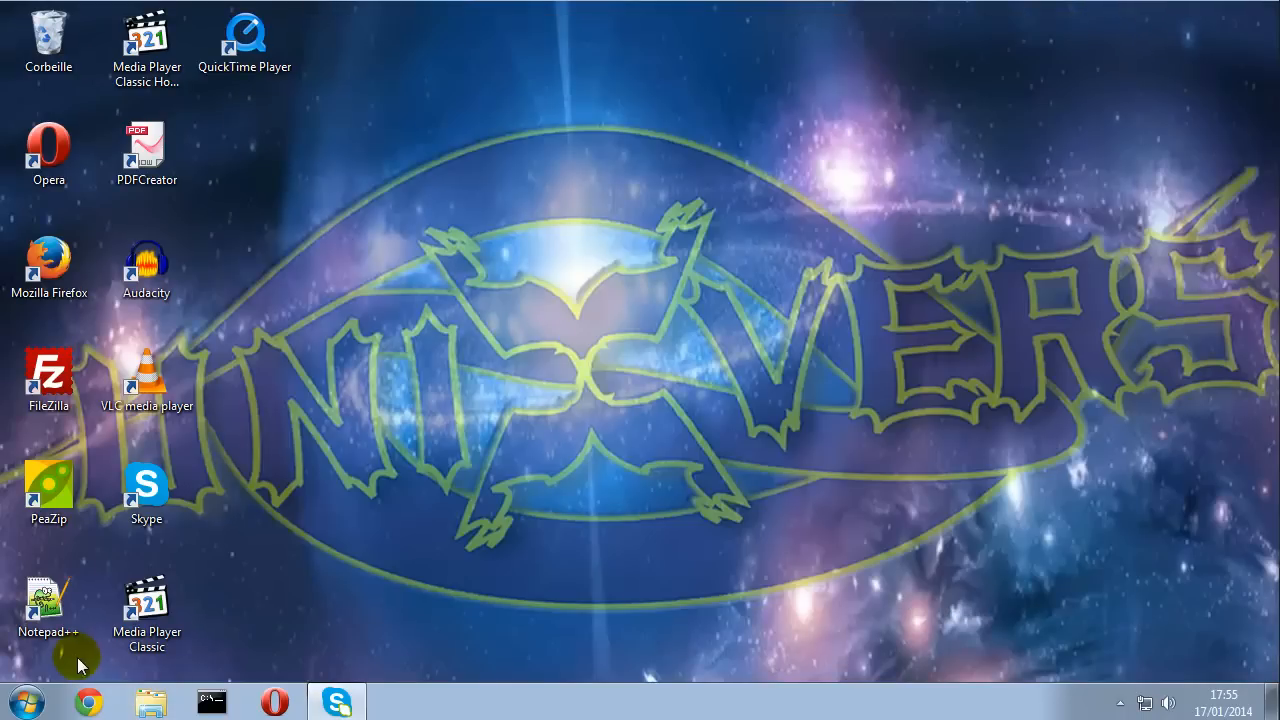
- Open the Start menu Programmes folder for all users and review its contents
left_click(27, 703)
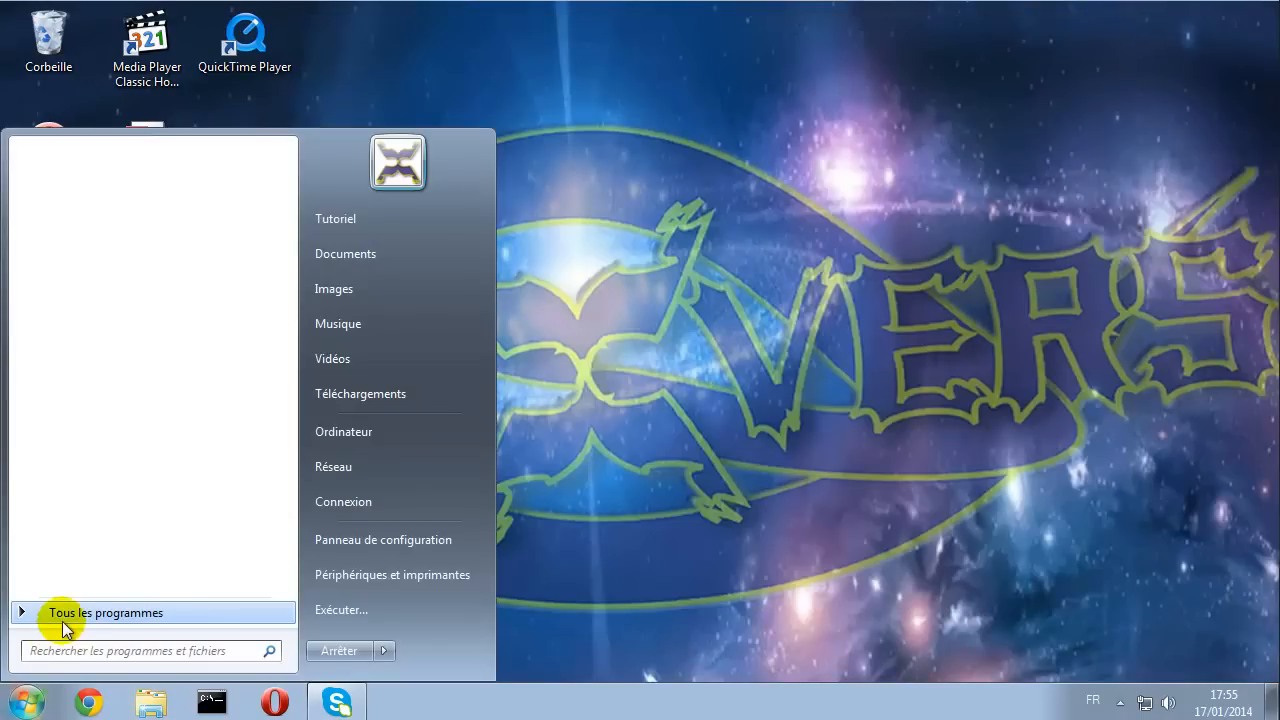
right_click(62, 620)
left_click(92, 607)
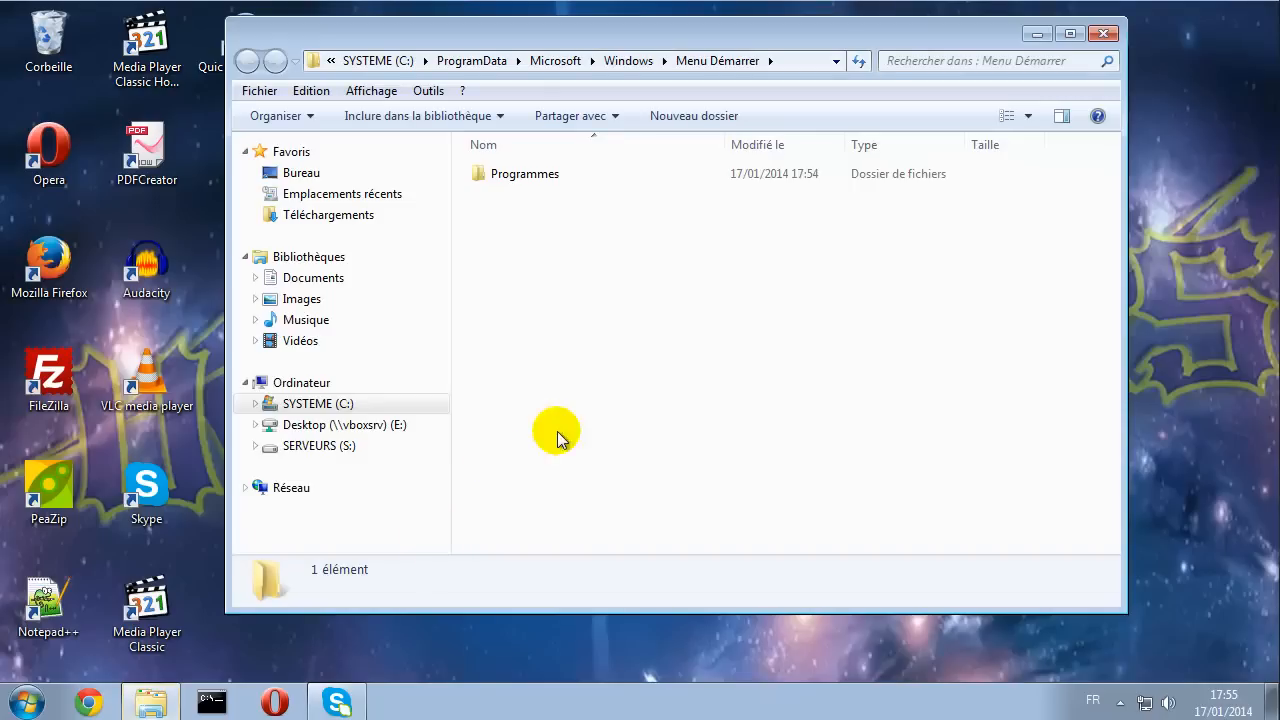
double_click(550, 172)
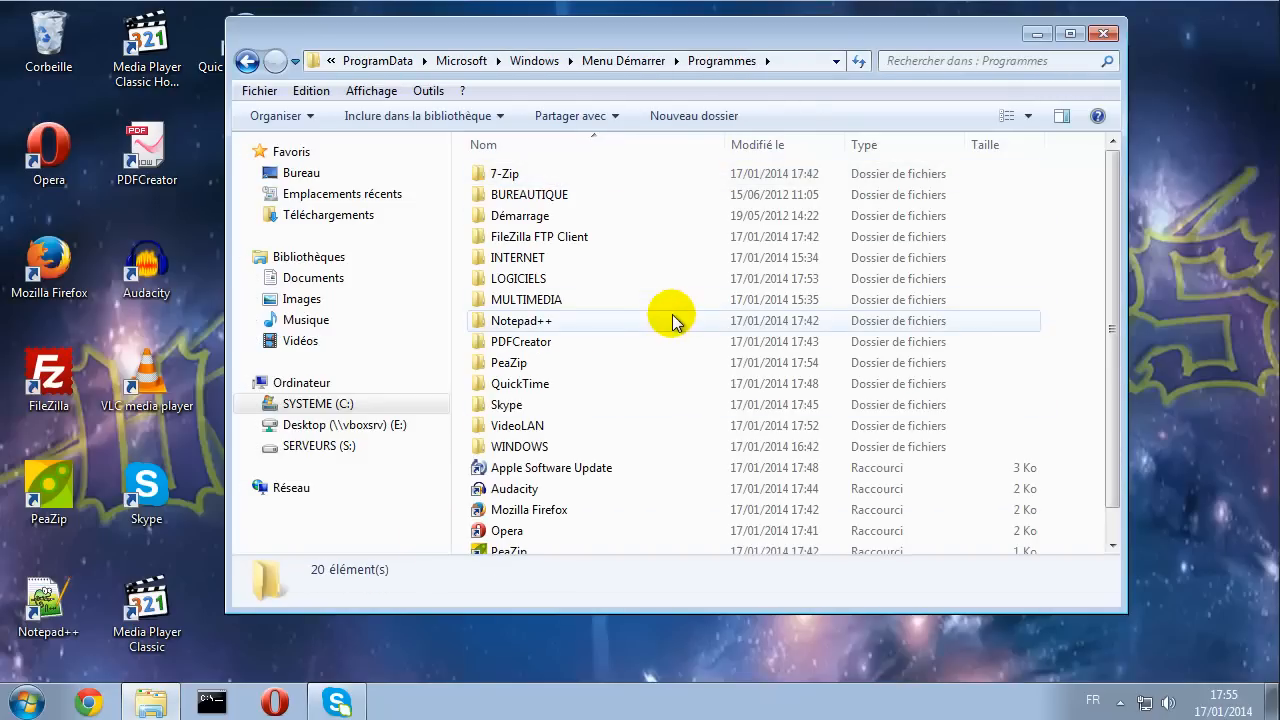
scroll(658, 435, "down", 1)
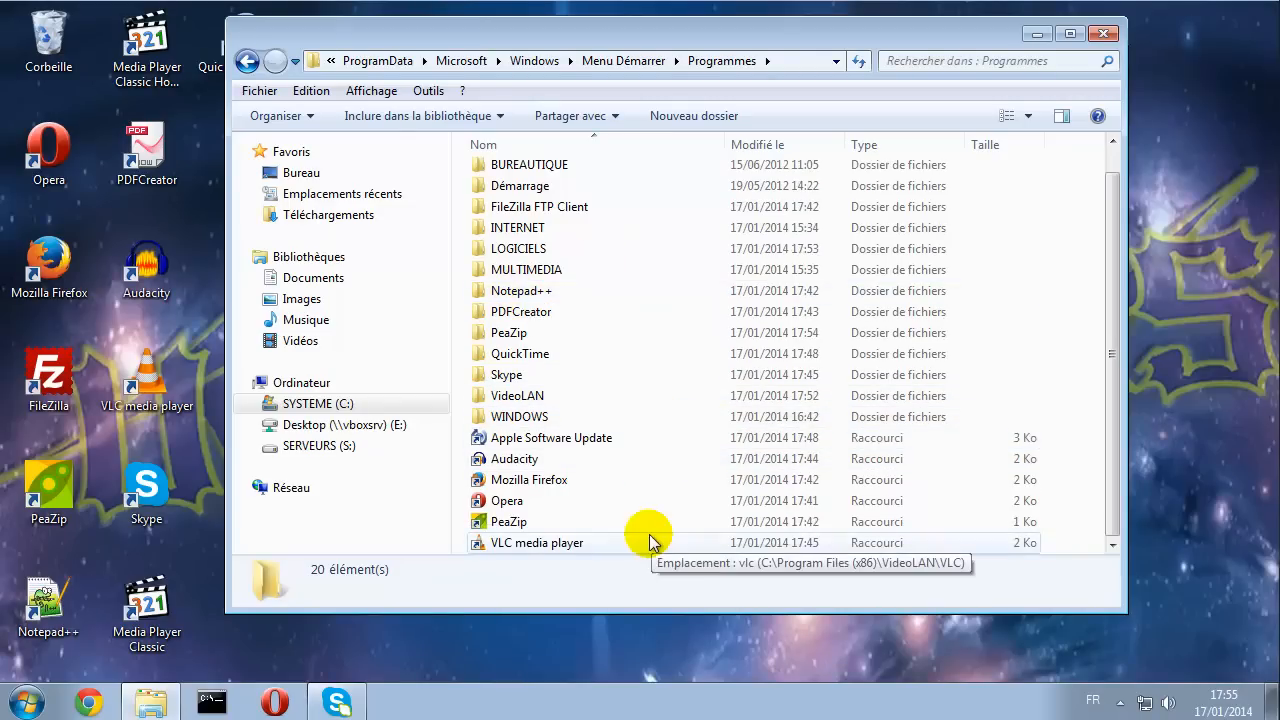
- Move the Notepad++ shortcut from the Notepad++ folder up into Programmes
double_click(516, 293)
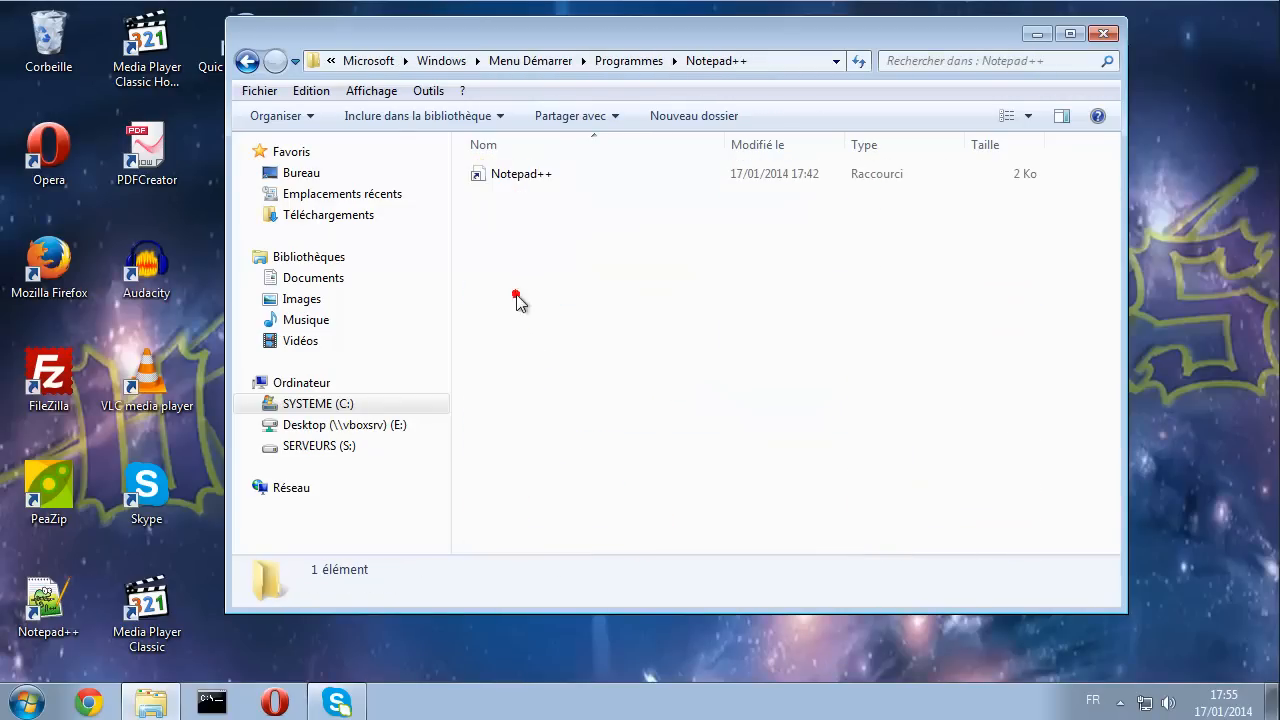
left_click(512, 178)
right_click(512, 178)
left_click(566, 510)
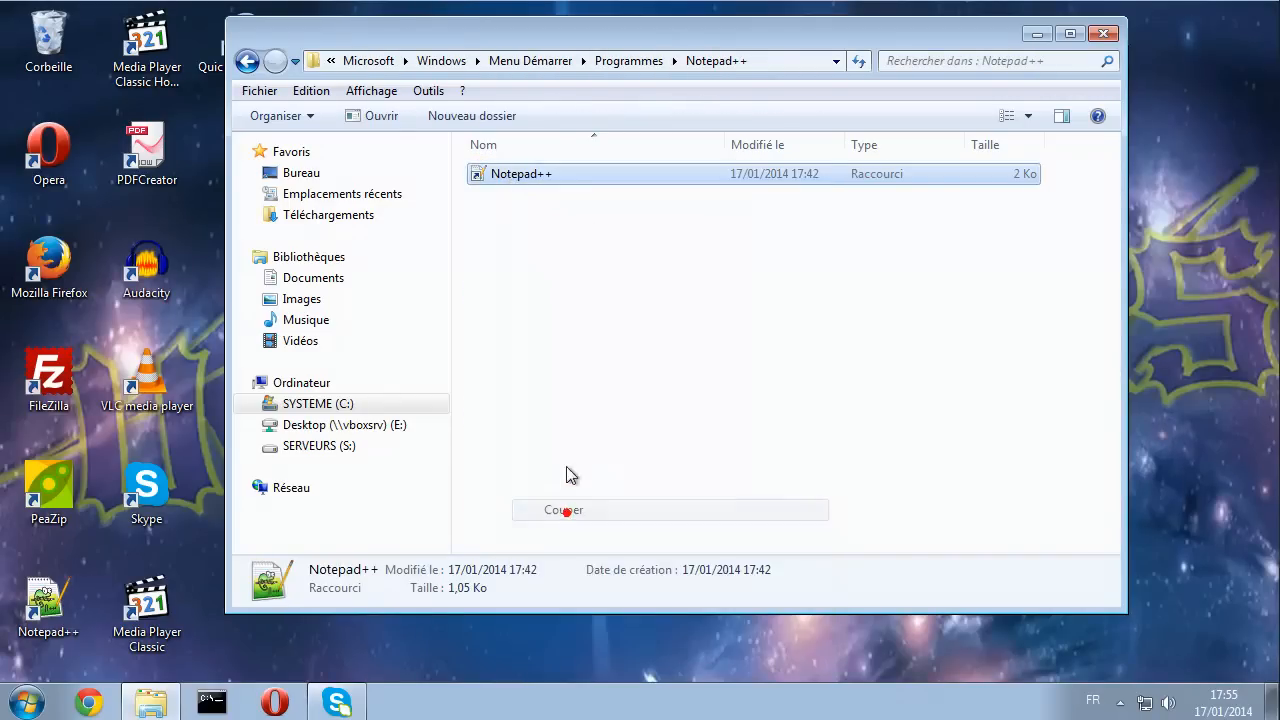
left_click(628, 61)
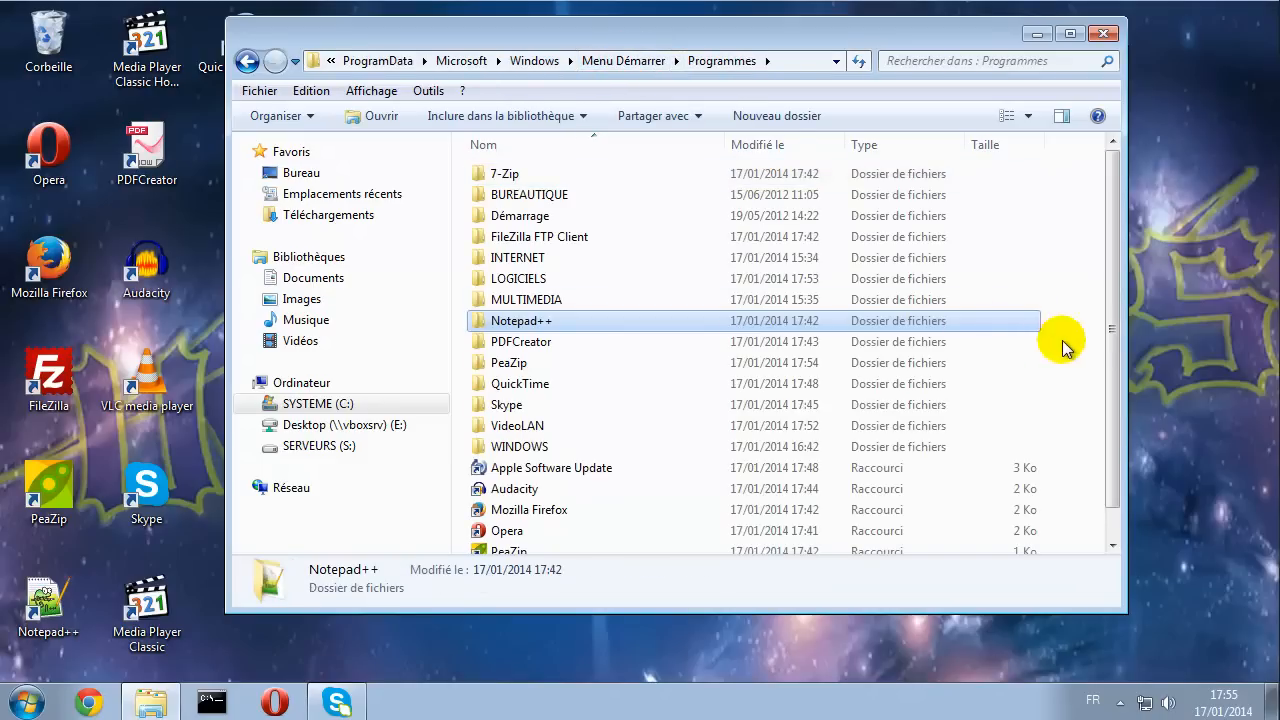
right_click(1061, 342)
left_click(1106, 480)
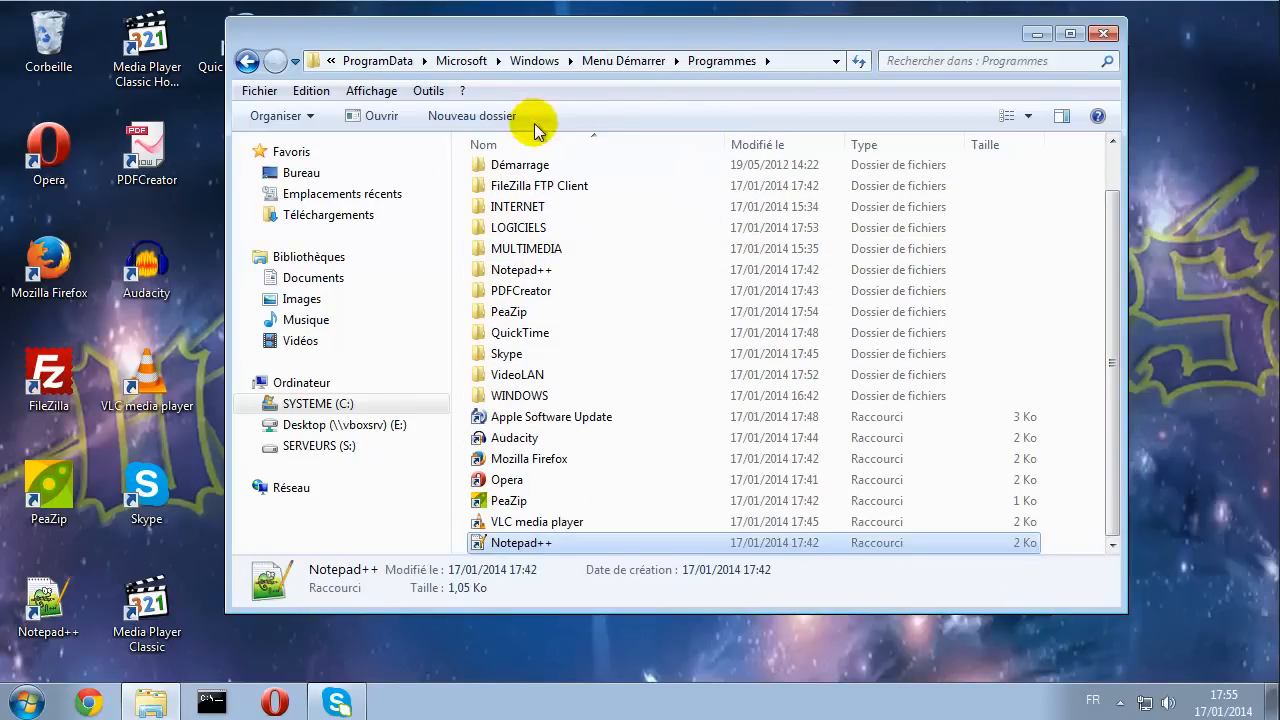
left_click(476, 116)
left_click(1086, 480)
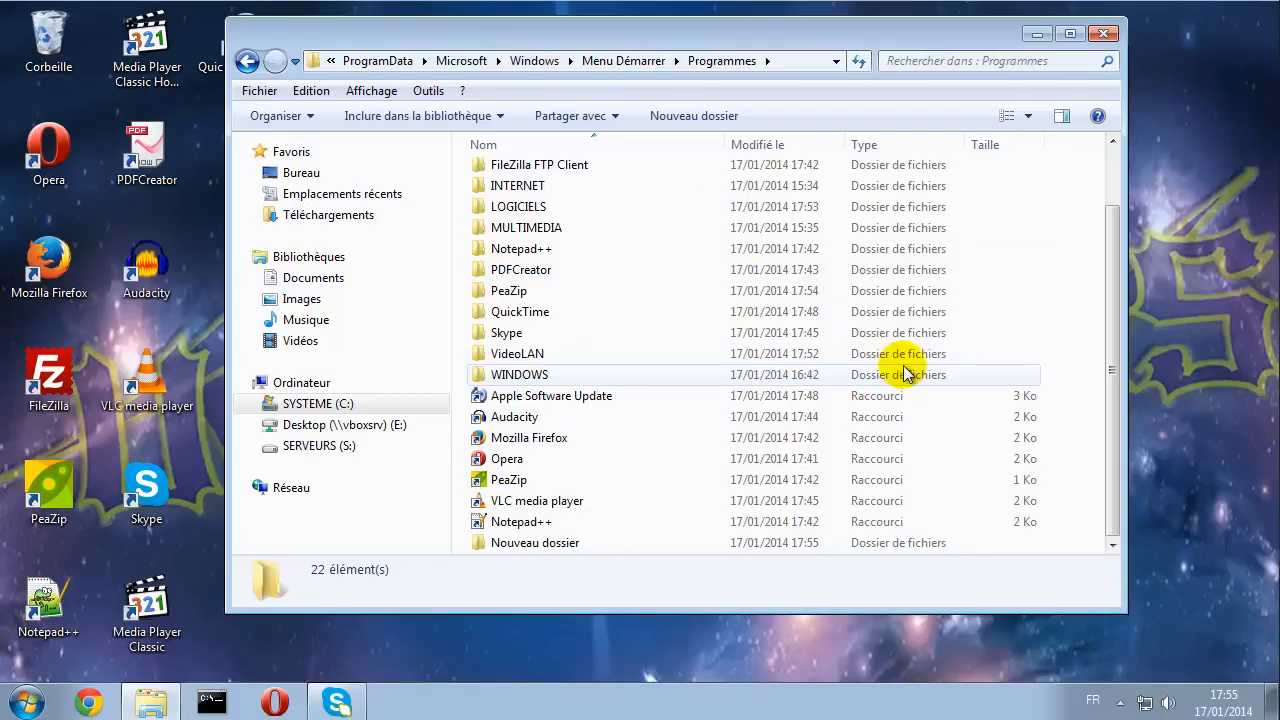
right_click(560, 542)
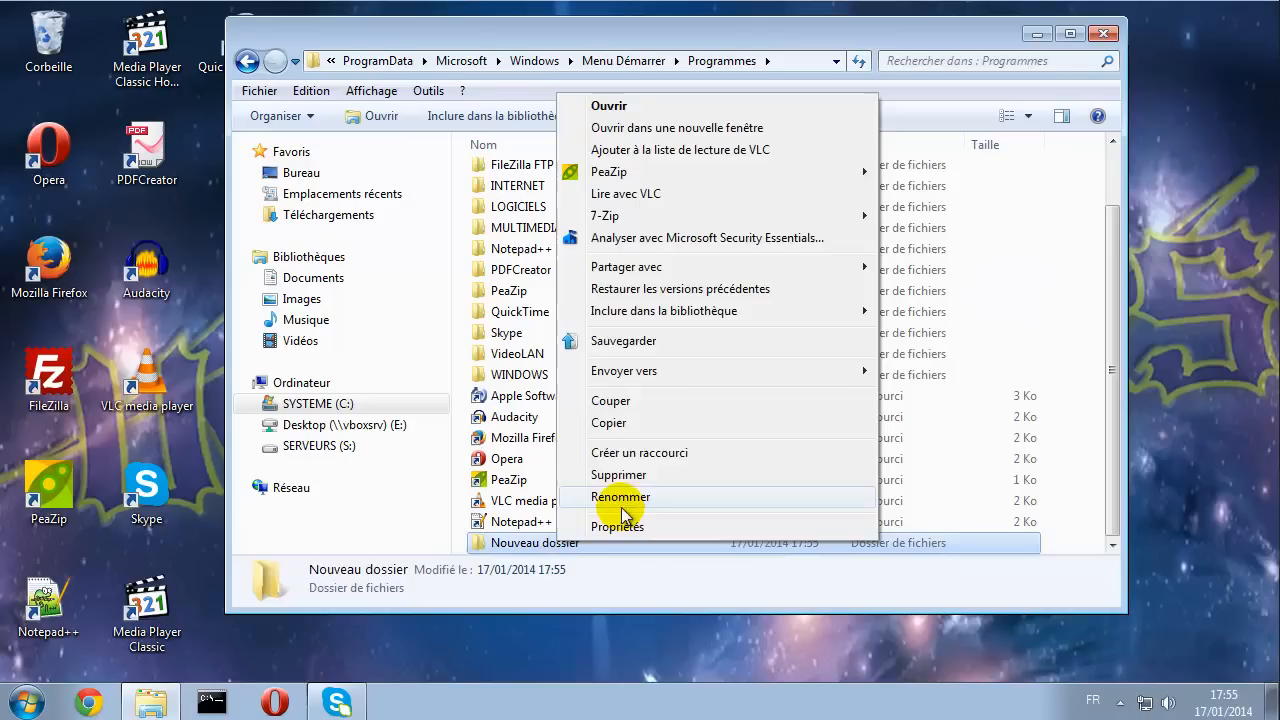
left_click(618, 474)
left_click(706, 432)
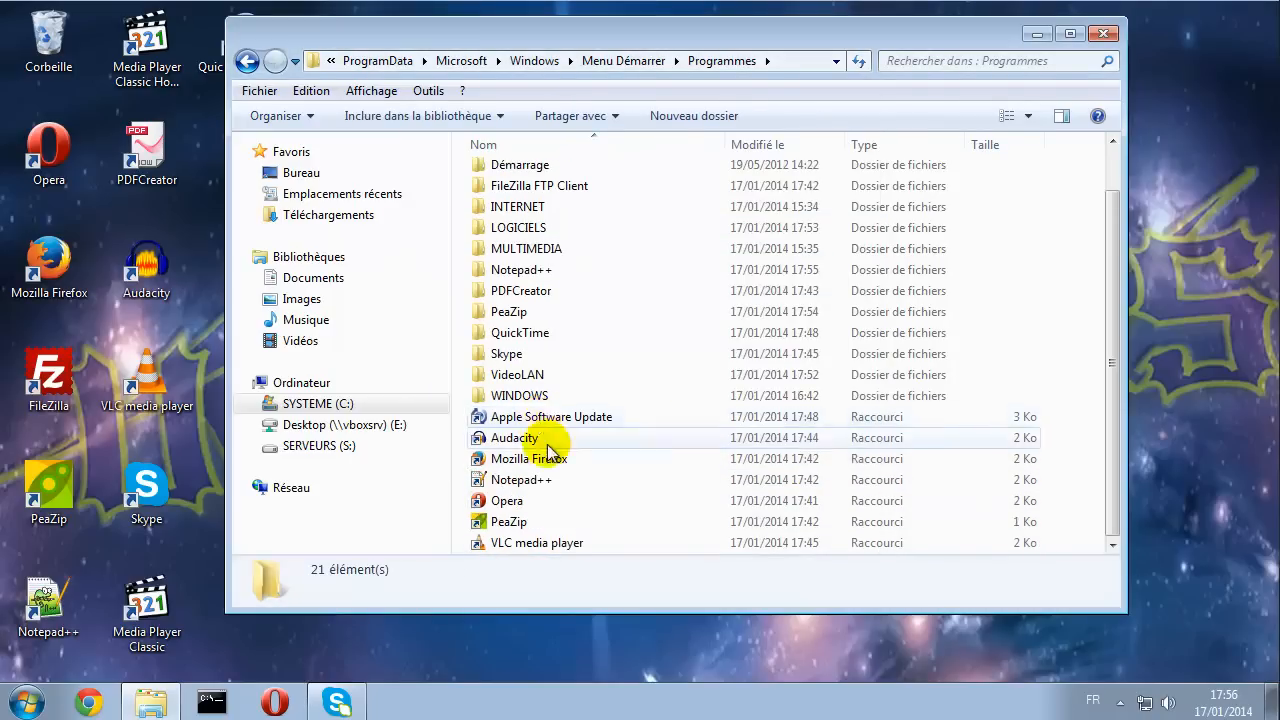
- Delete the TOTO folder from the LOGICIELS folder and return to Programmes
double_click(555, 257)
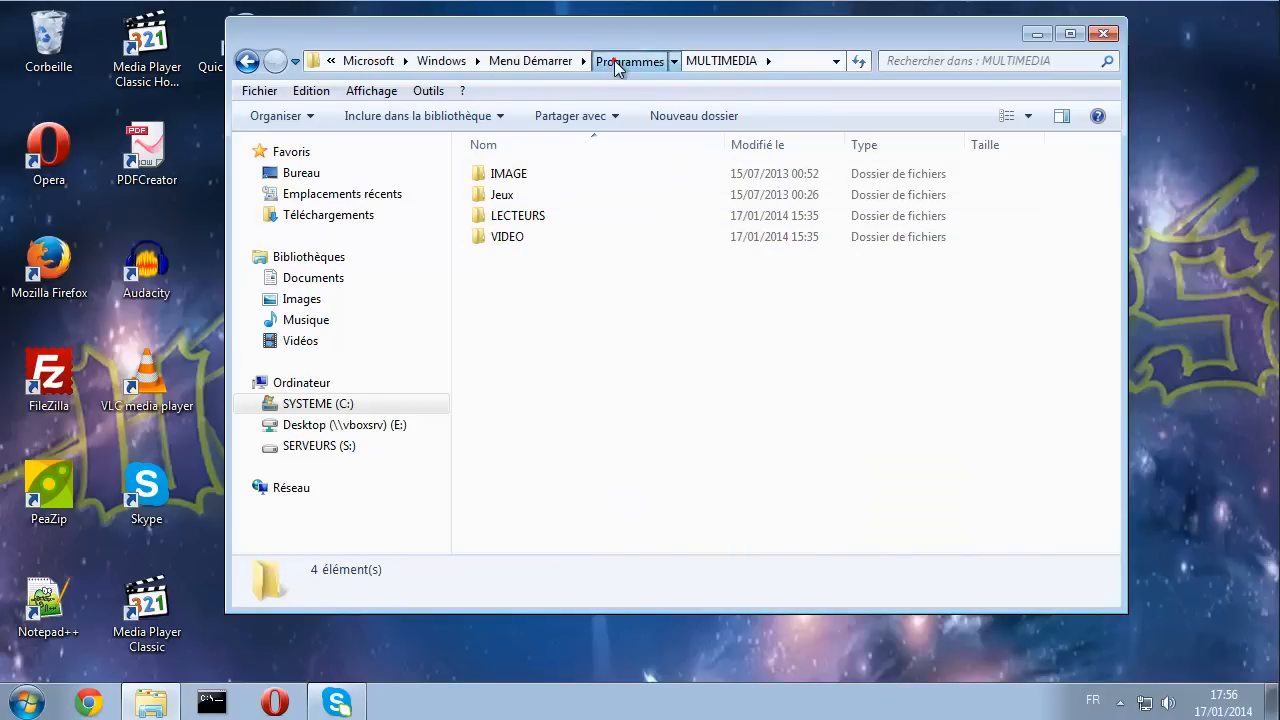
left_click(614, 62)
double_click(510, 277)
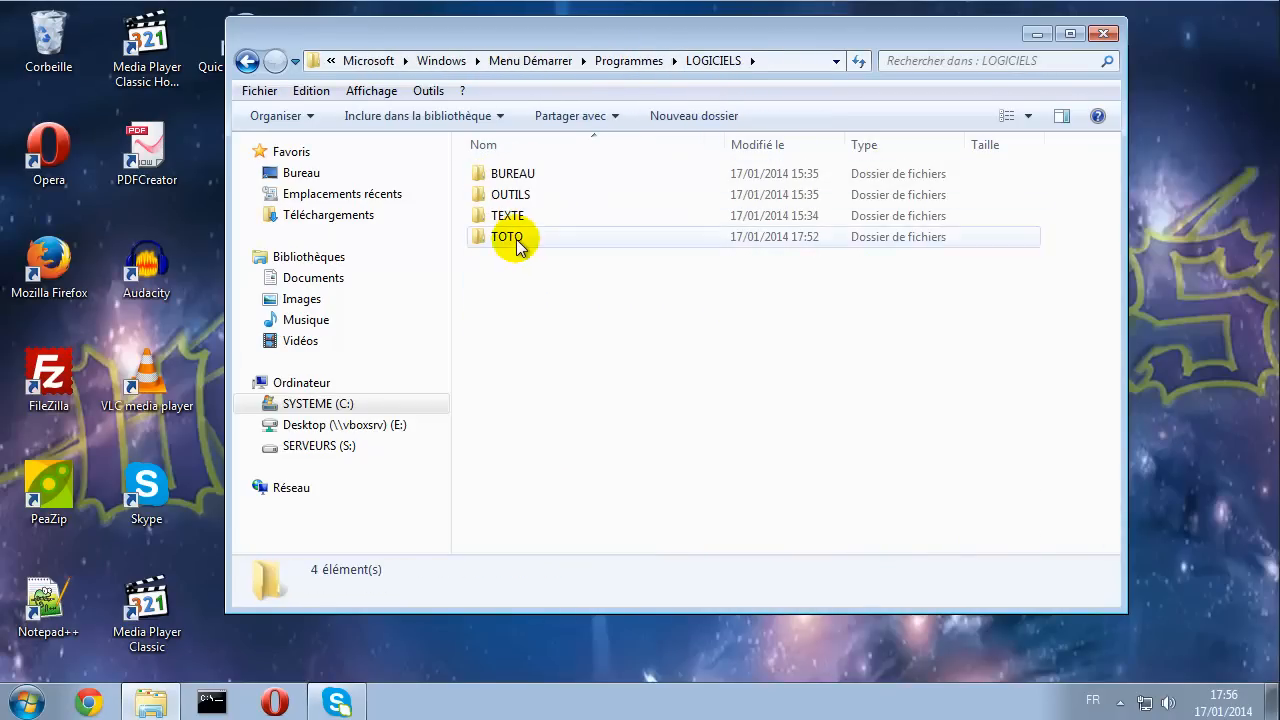
right_click(516, 244)
left_click(556, 620)
left_click(692, 433)
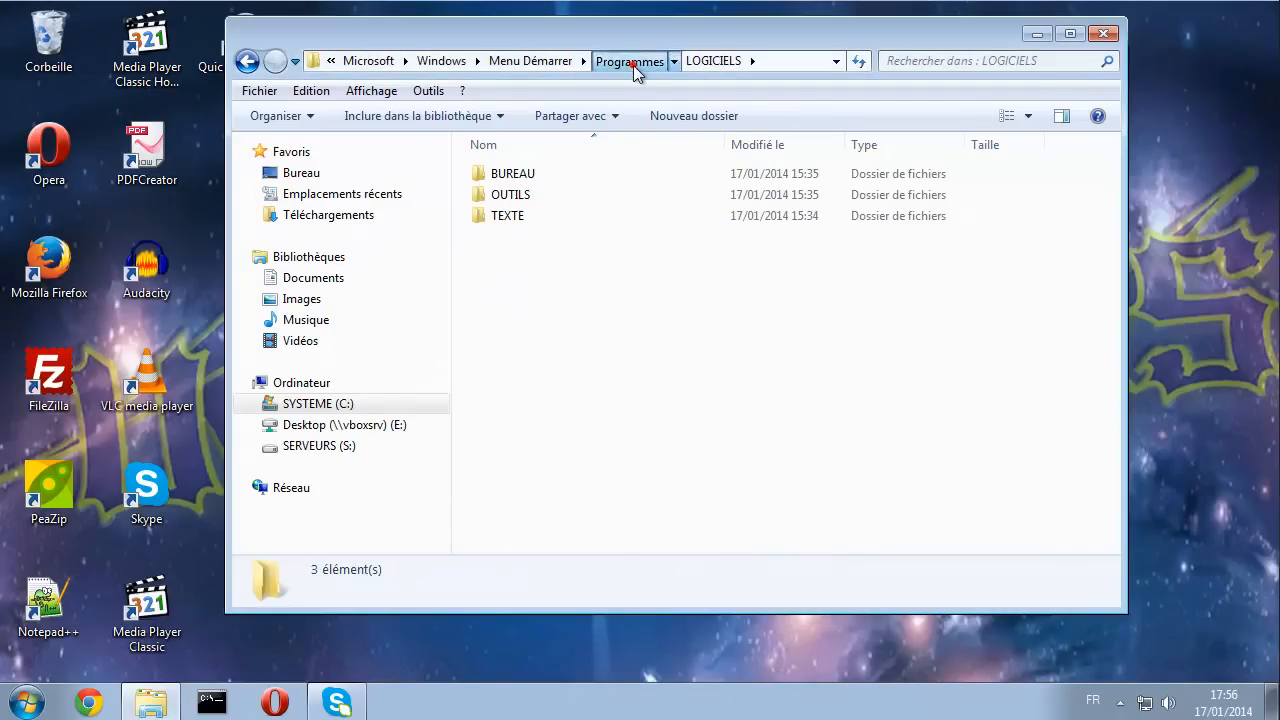
left_click(633, 66)
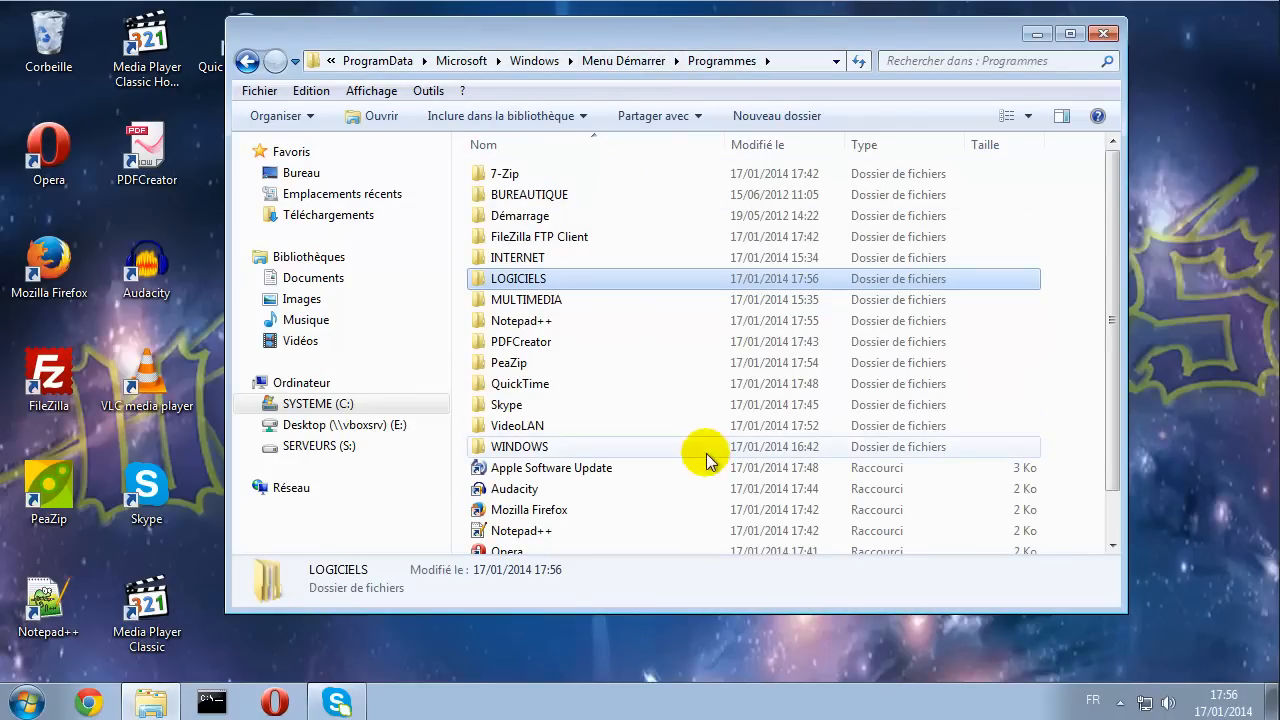
- Check the Skype folder's contents and compare the remaining Programmes entries with the desktop shortcuts
left_click(572, 511)
scroll(580, 494, "down", 1)
scroll(557, 484, "up", 1)
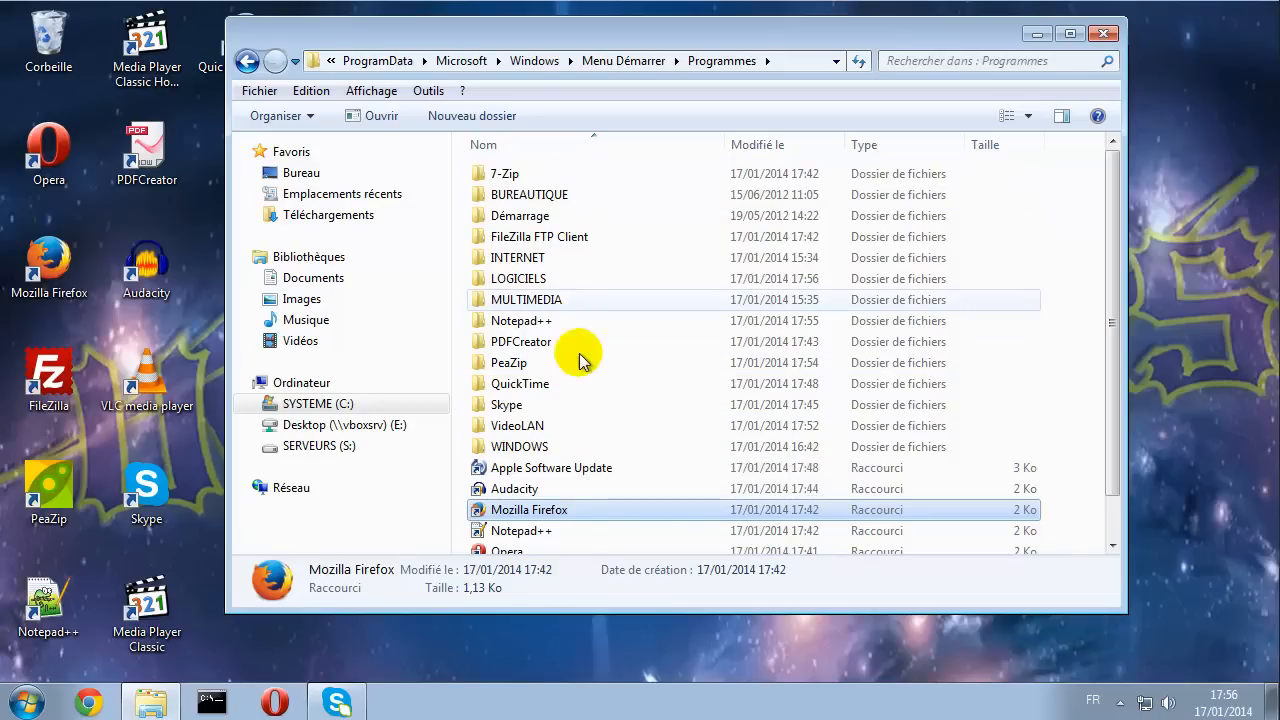
double_click(512, 410)
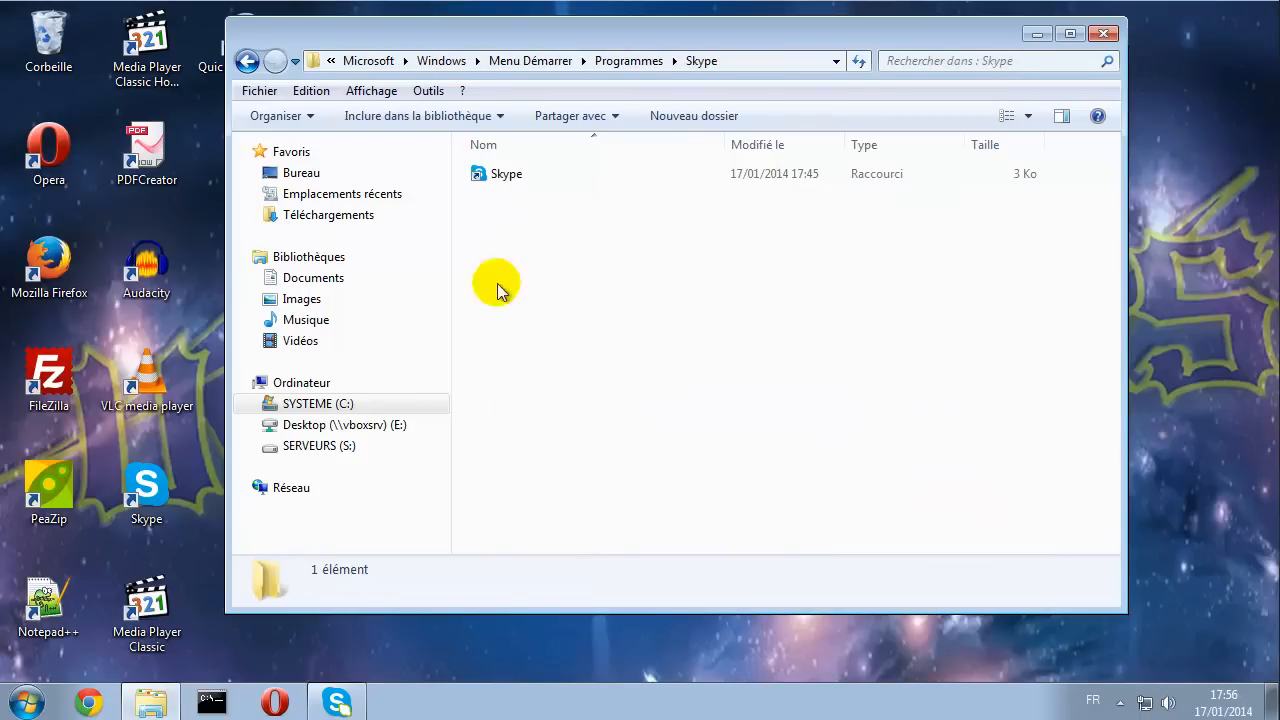
left_click(628, 60)
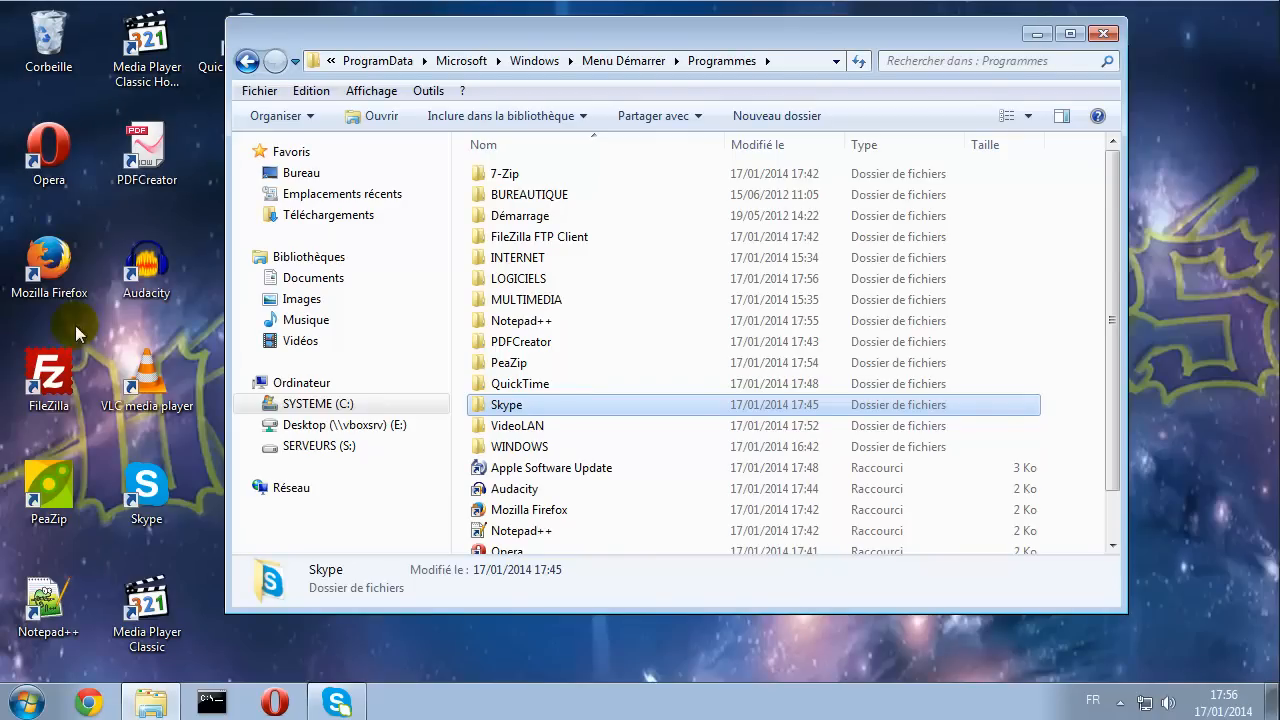
left_click(514, 425)
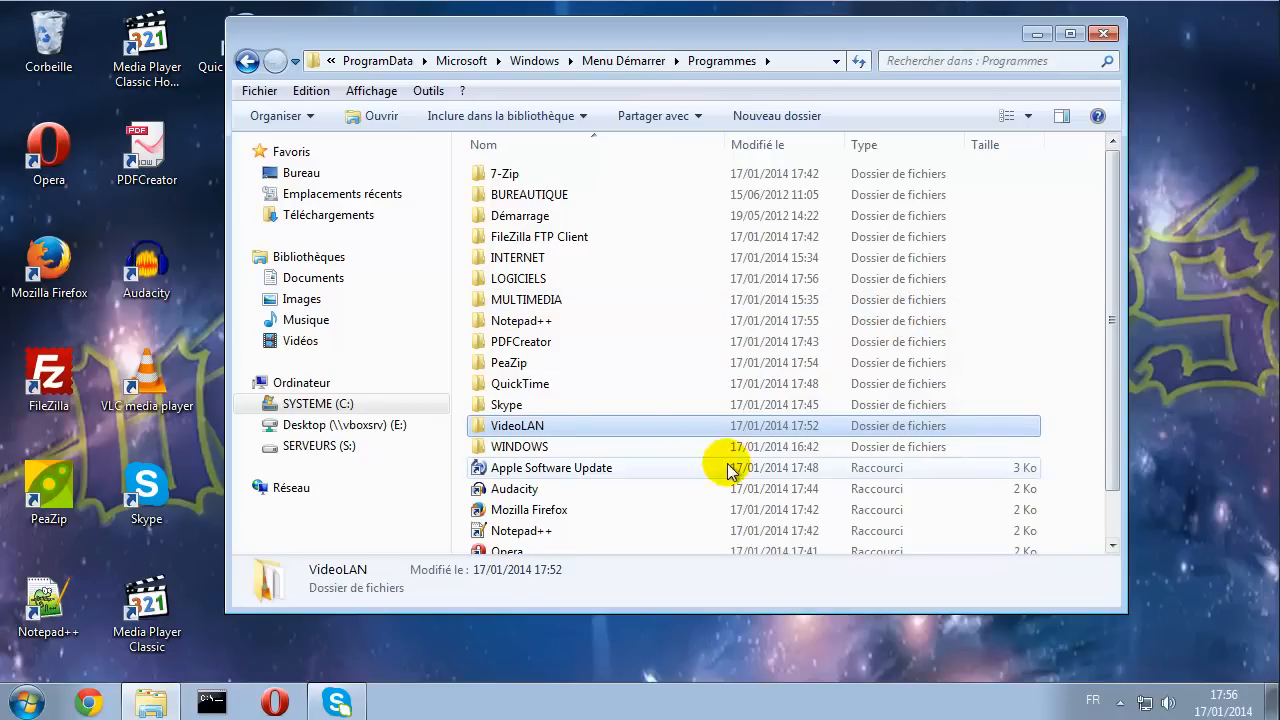
mouse_move(550, 430)
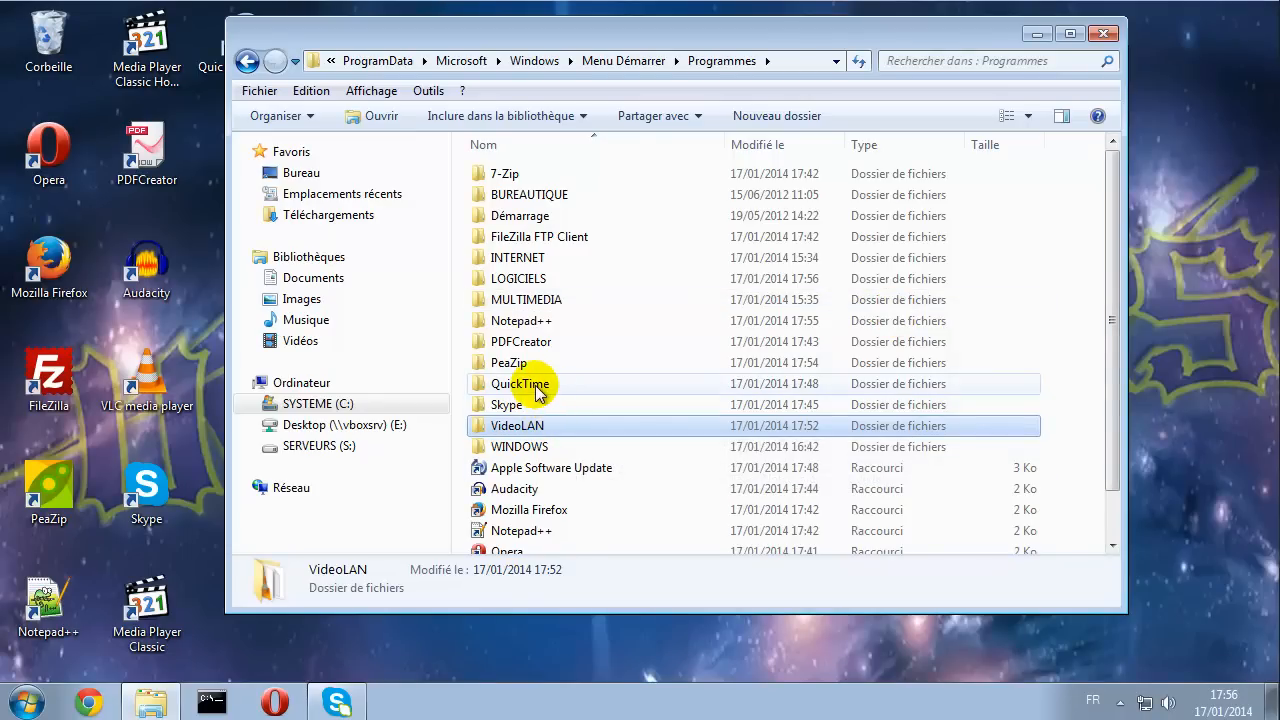
- Move the PictureViewer shortcut from the QuickTime folder onto the desktop and return to Programmes
double_click(537, 389)
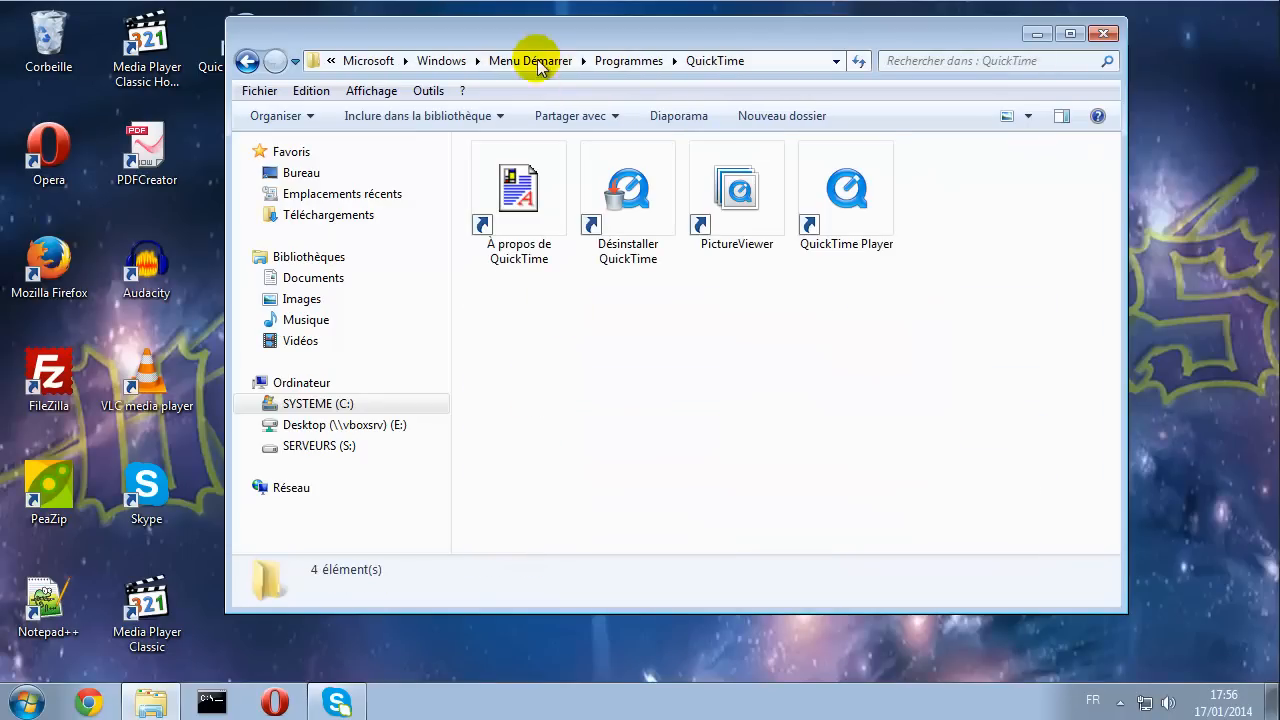
left_click_drag(537, 45, 621, 44)
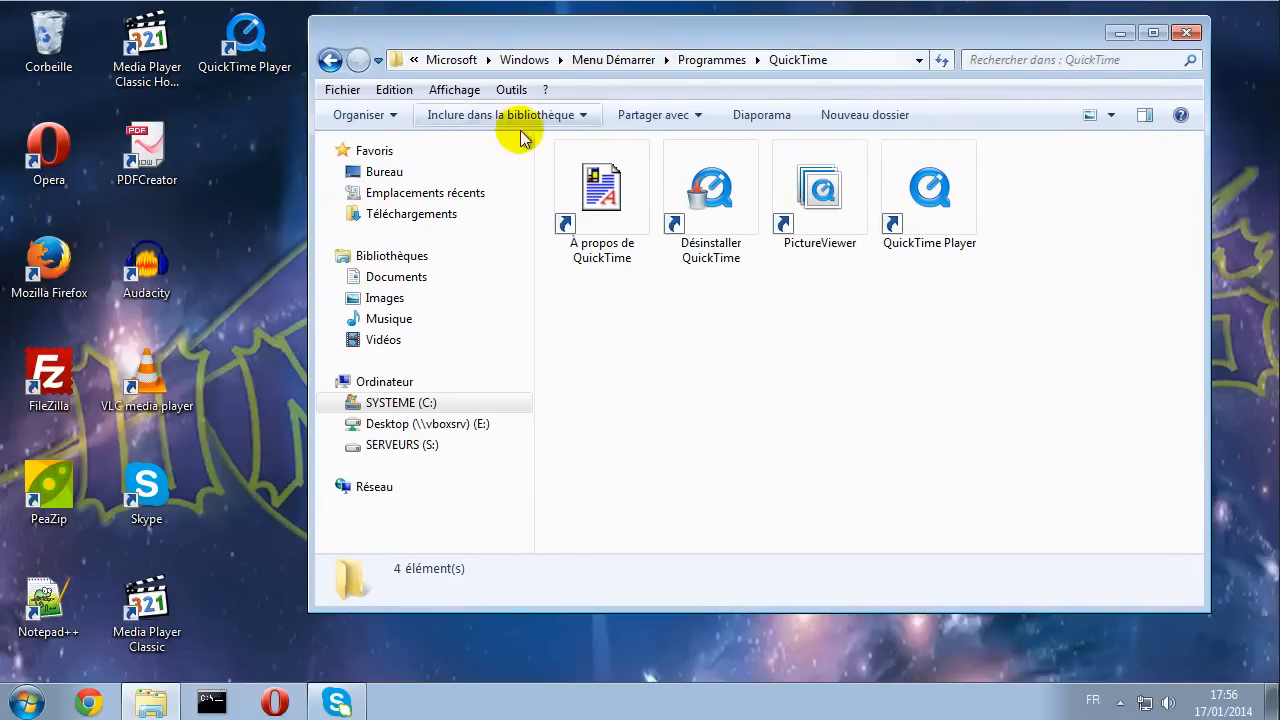
left_click(262, 58)
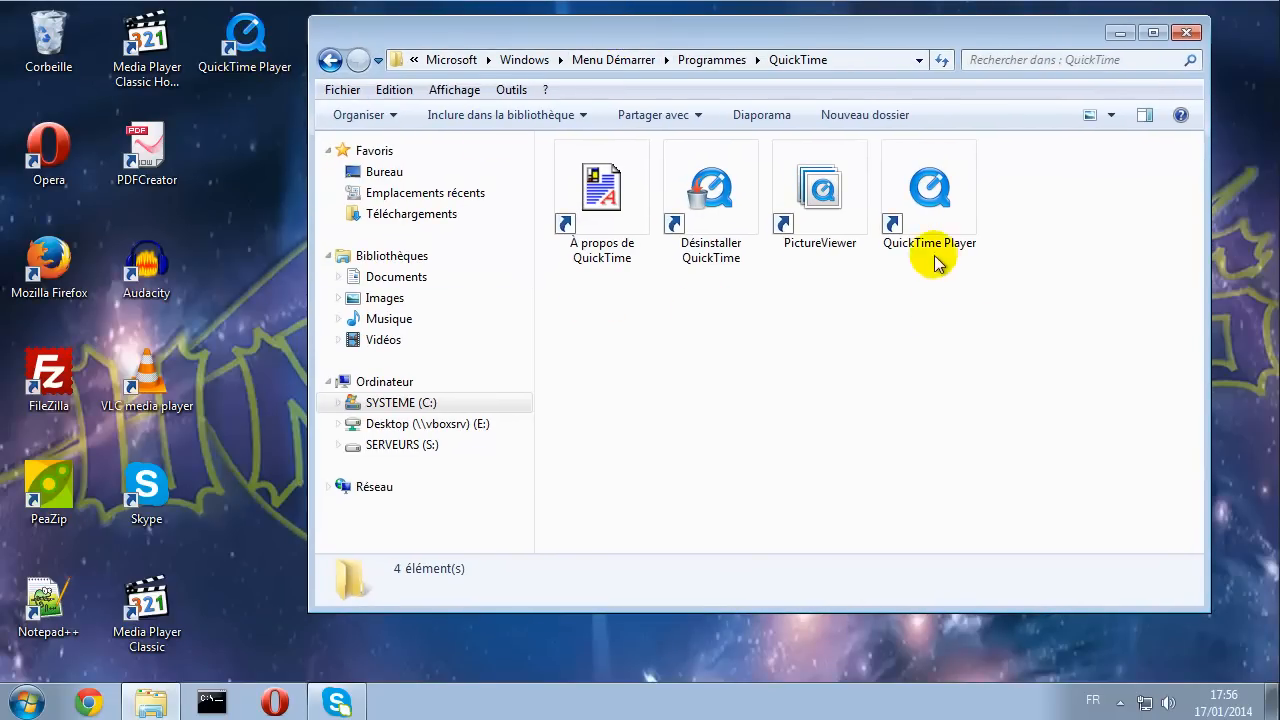
left_click_drag(818, 200, 256, 161)
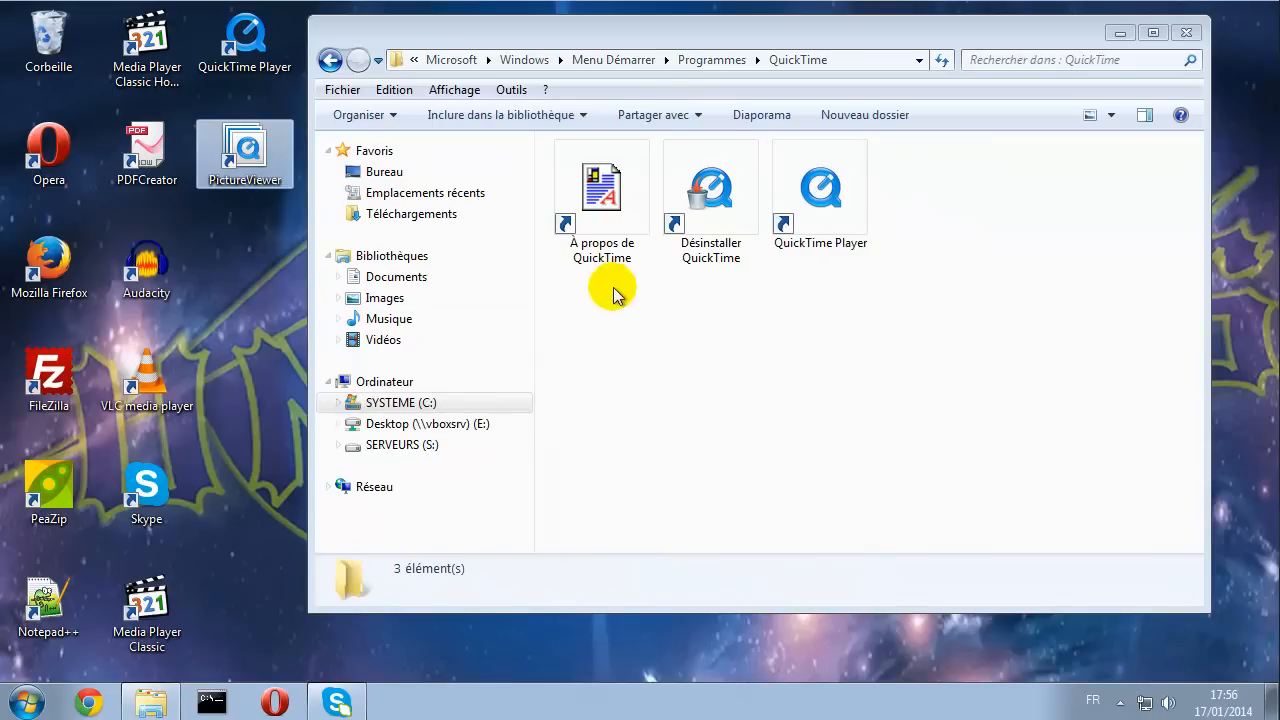
left_click(710, 60)
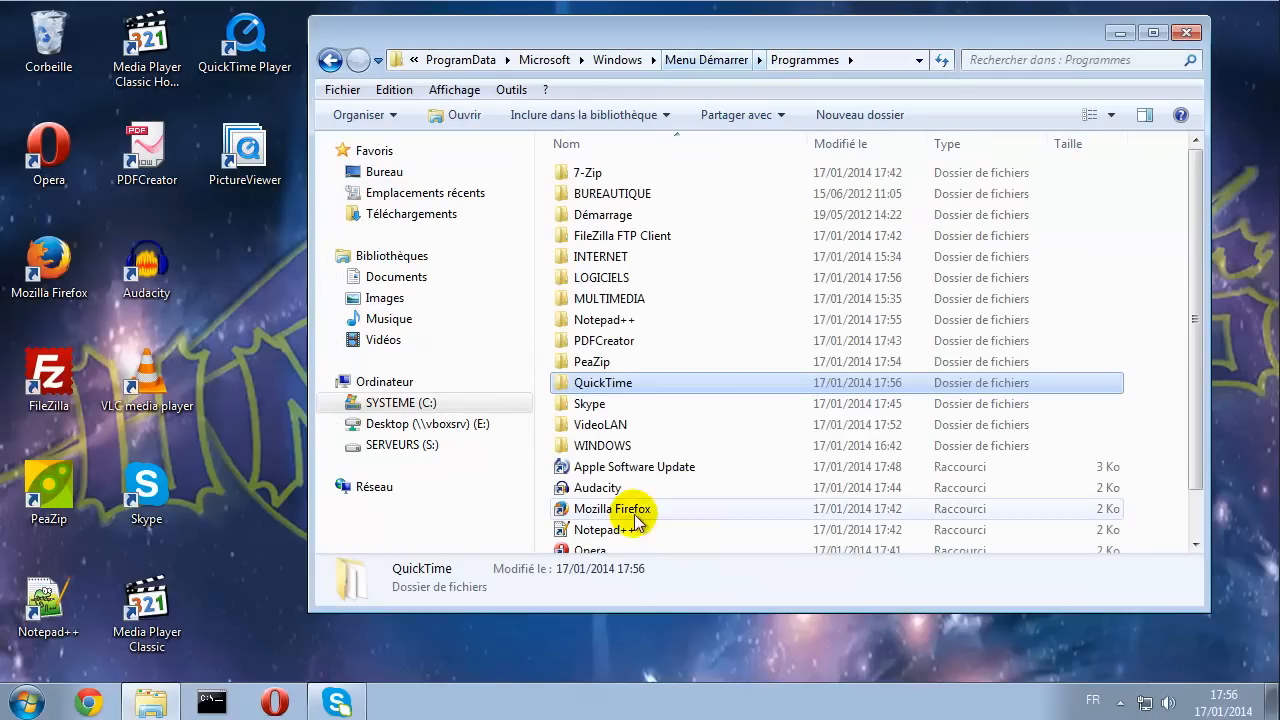
- Delete the 7-Zip, FileZilla FTP Client, Notepad++, PDFCreator, PeaZip, QuickTime, Skype and VideoLAN folders and all loose shortcuts from Programmes
left_click(613, 176)
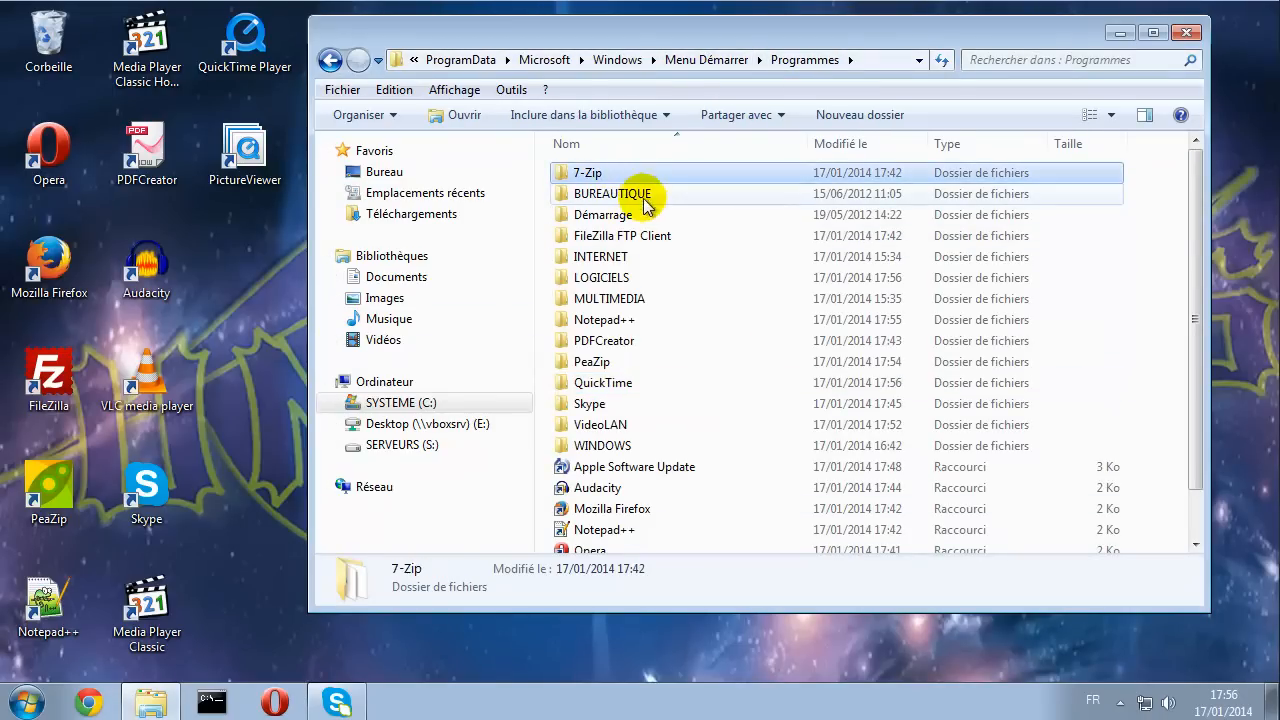
left_click(656, 238, "ctrl")
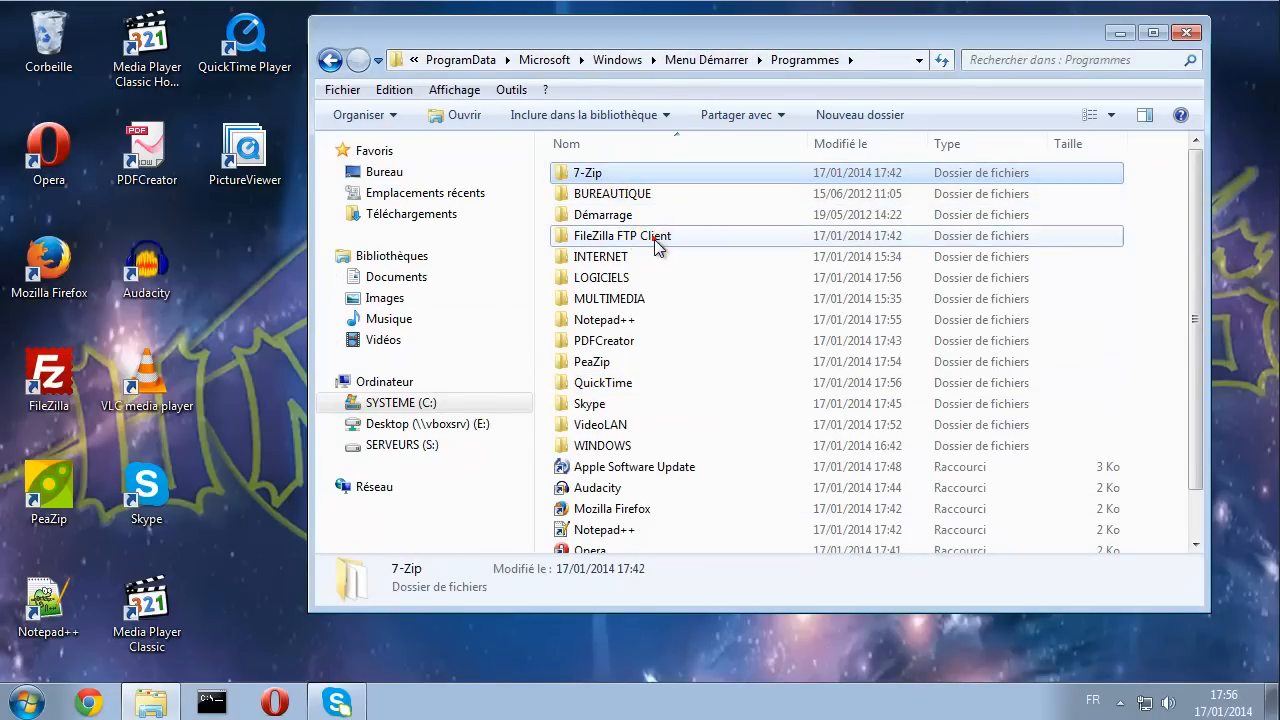
left_click(646, 321, "ctrl")
left_click(630, 341, "ctrl")
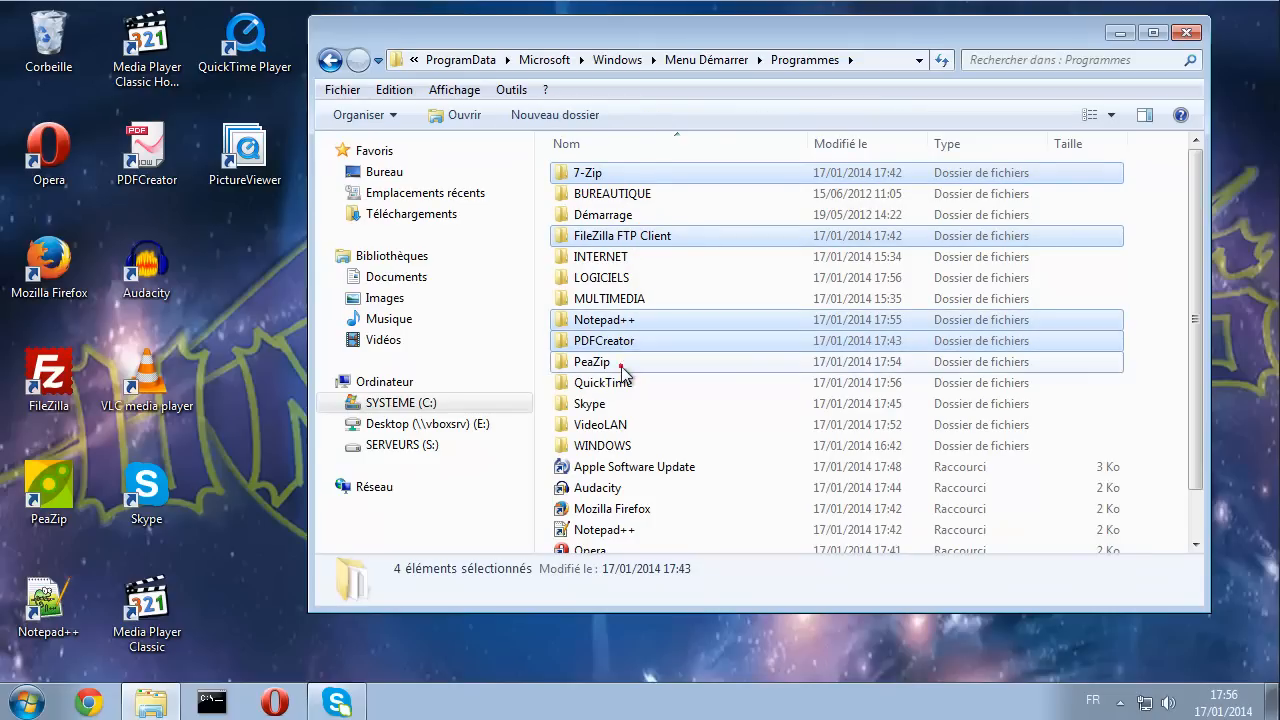
left_click(620, 363, "ctrl")
left_click(625, 386, "ctrl")
left_click(626, 406, "ctrl")
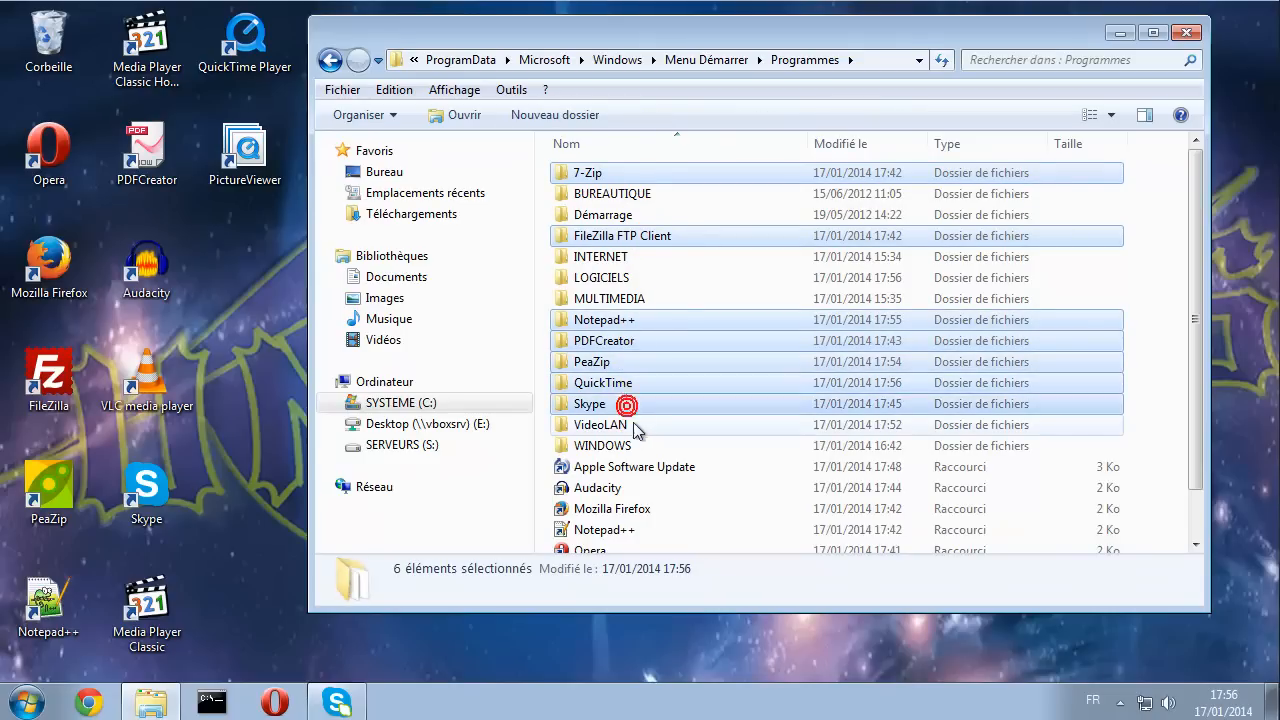
left_click(630, 426, "ctrl")
scroll(670, 480, "down", 1)
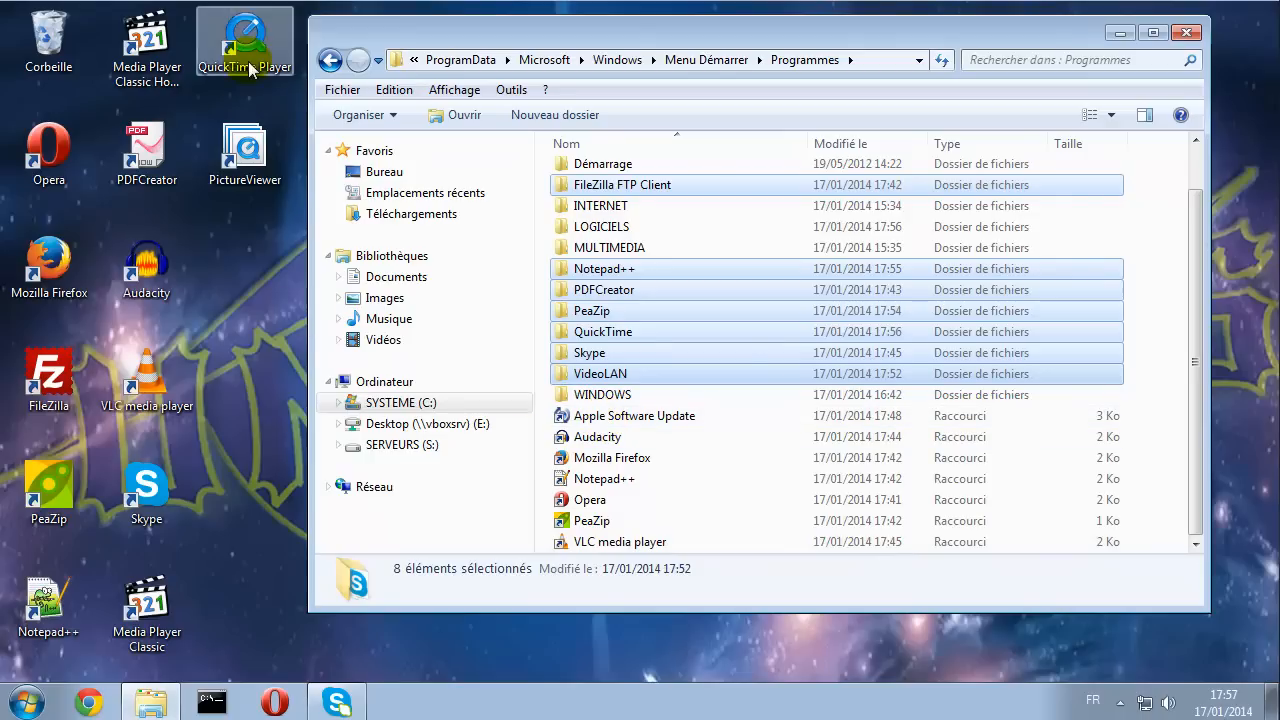
left_click(614, 541, "ctrl")
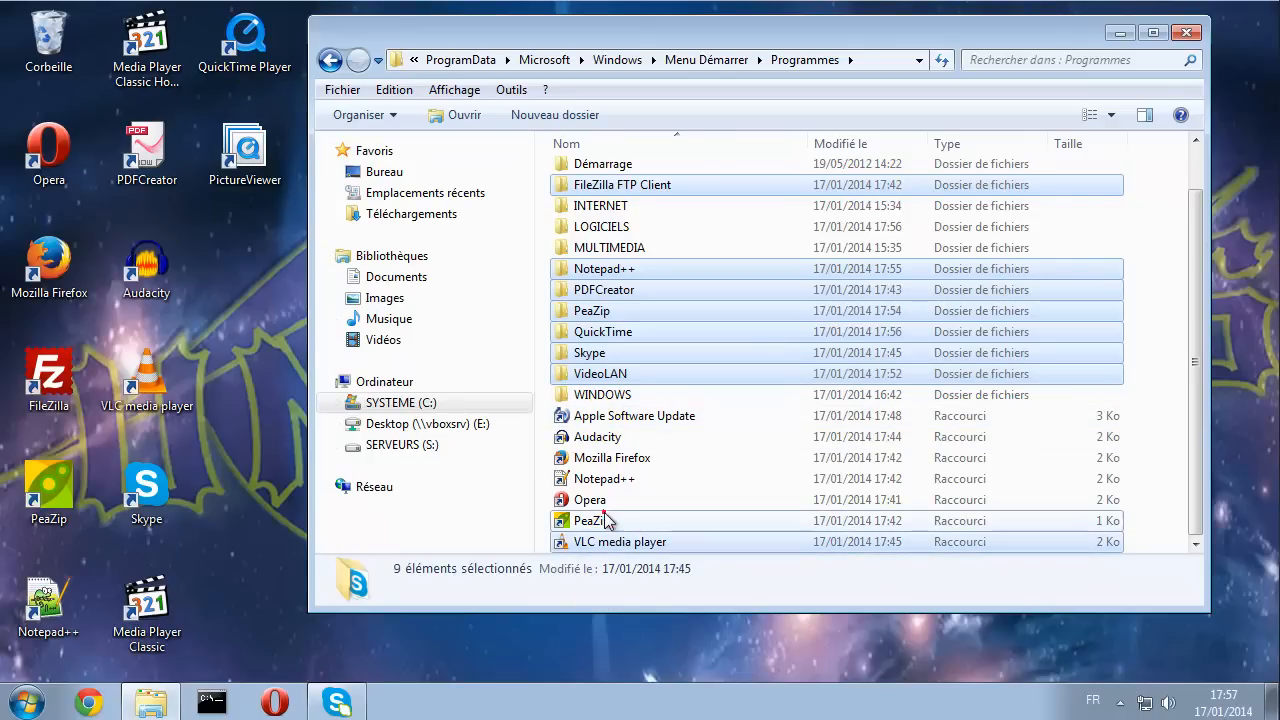
left_click(600, 520, "ctrl")
left_click(603, 500, "ctrl")
left_click(606, 458, "ctrl")
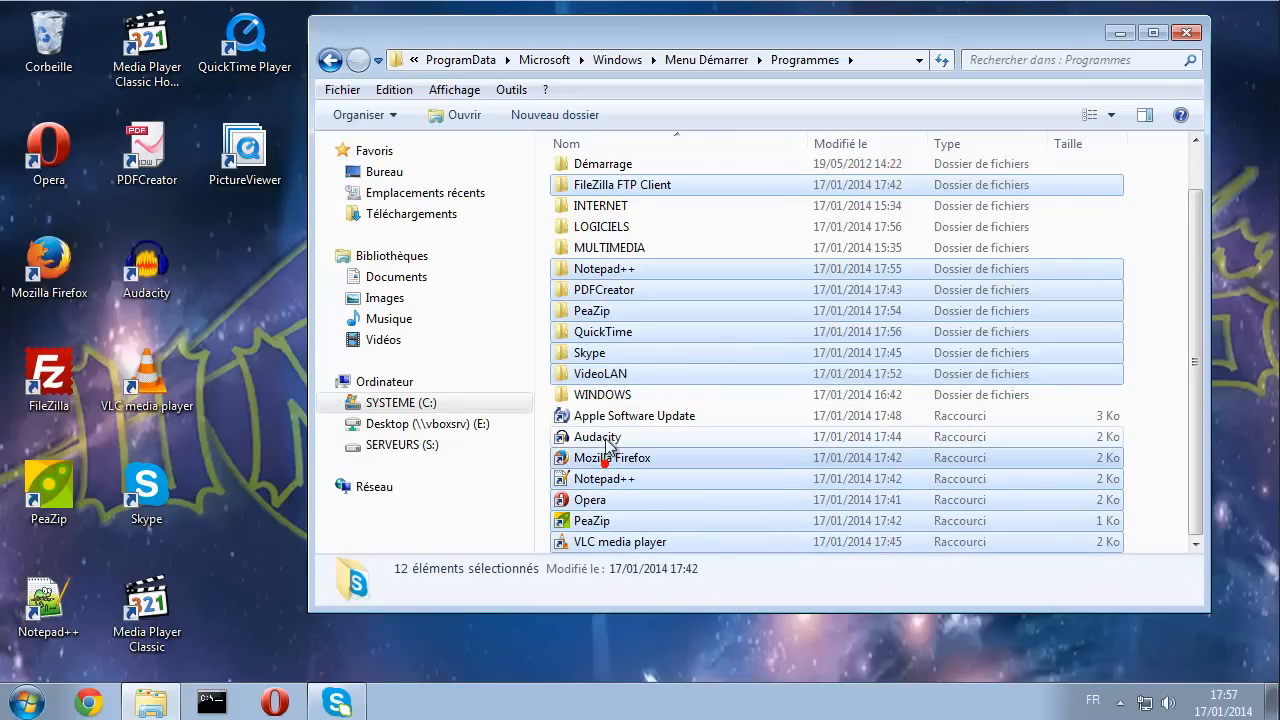
left_click(606, 437, "ctrl")
left_click(610, 418, "ctrl")
right_click(610, 425)
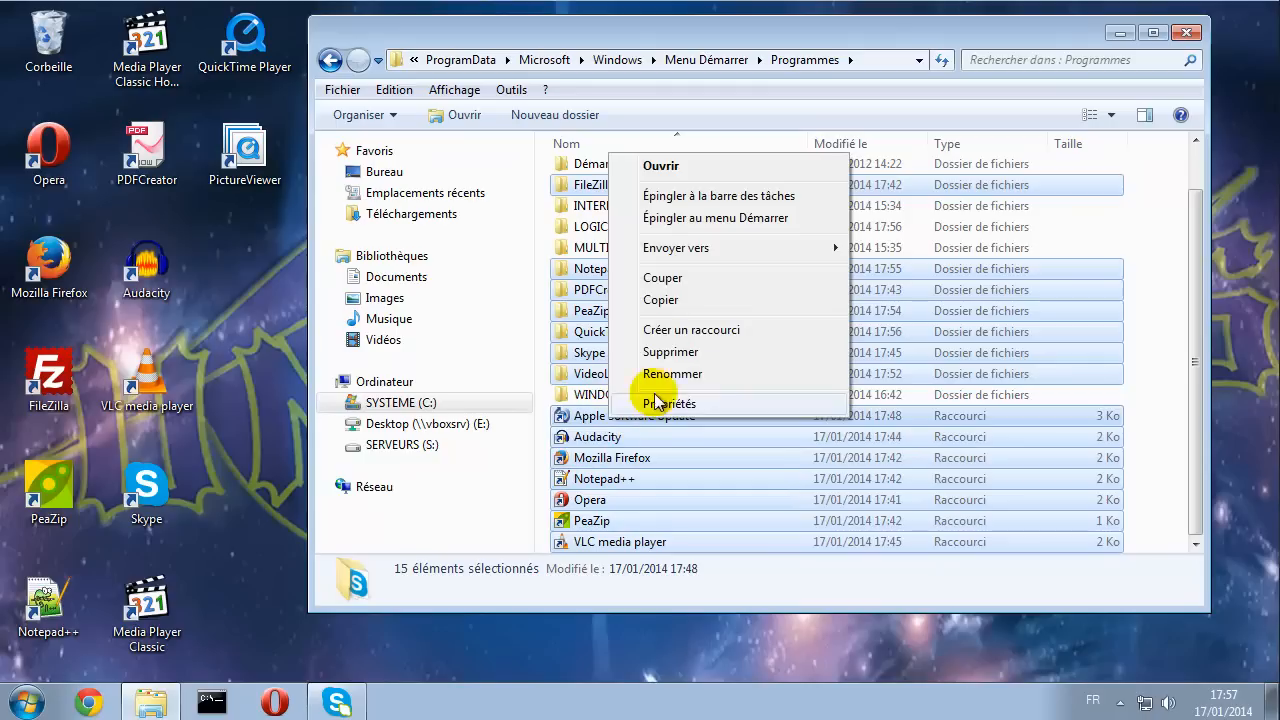
left_click(672, 352)
left_click(730, 367)
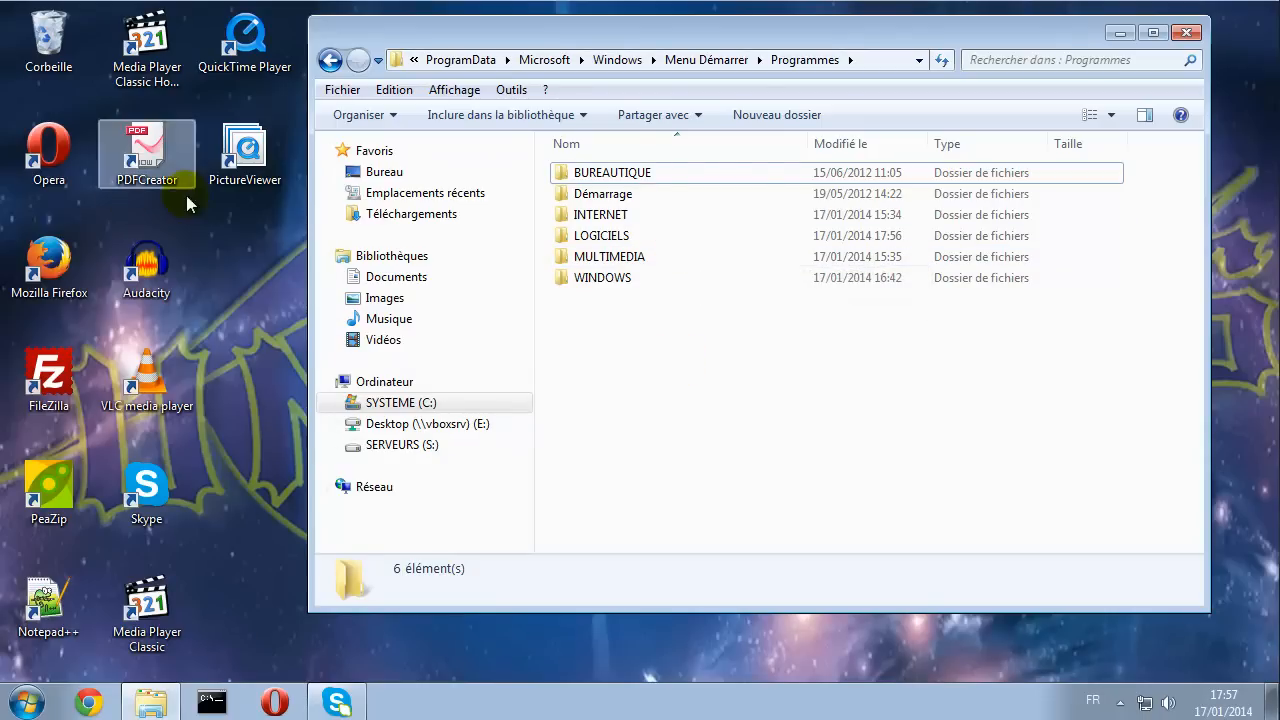
- Move the Opera and Mozilla Firefox desktop shortcuts into the NAVIGATEUR folder inside INTERNET
double_click(610, 214)
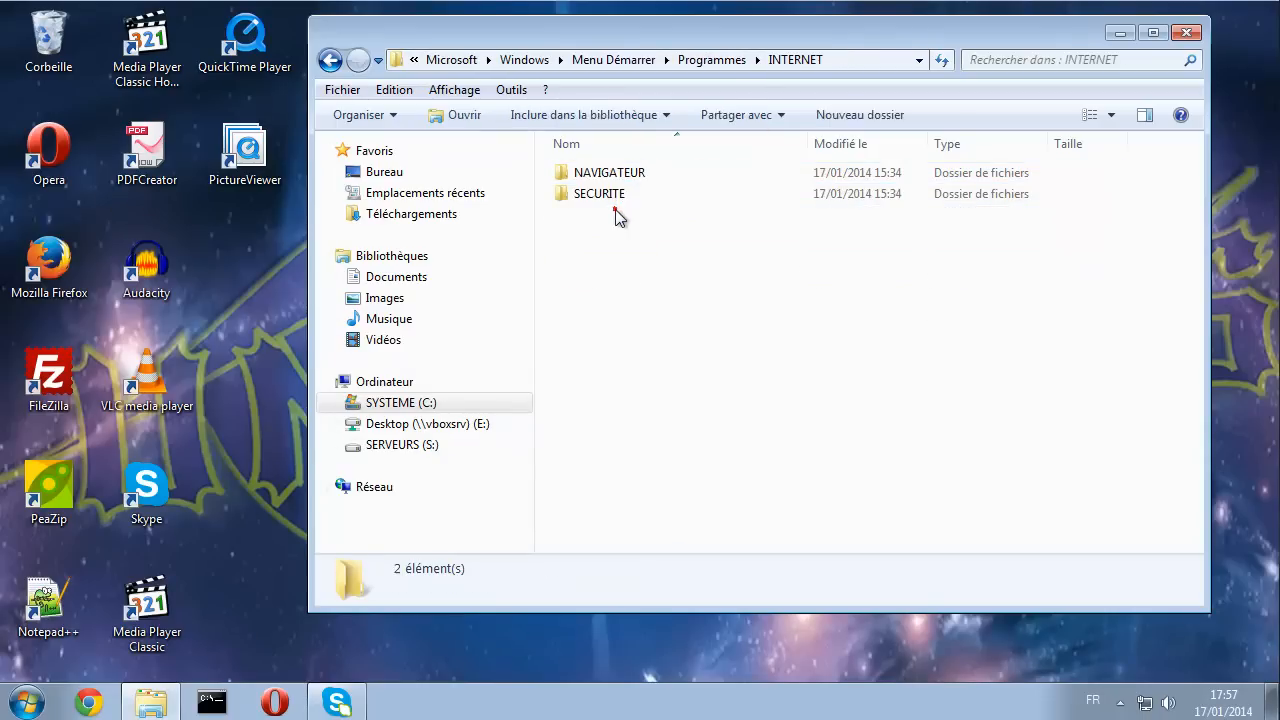
double_click(620, 174)
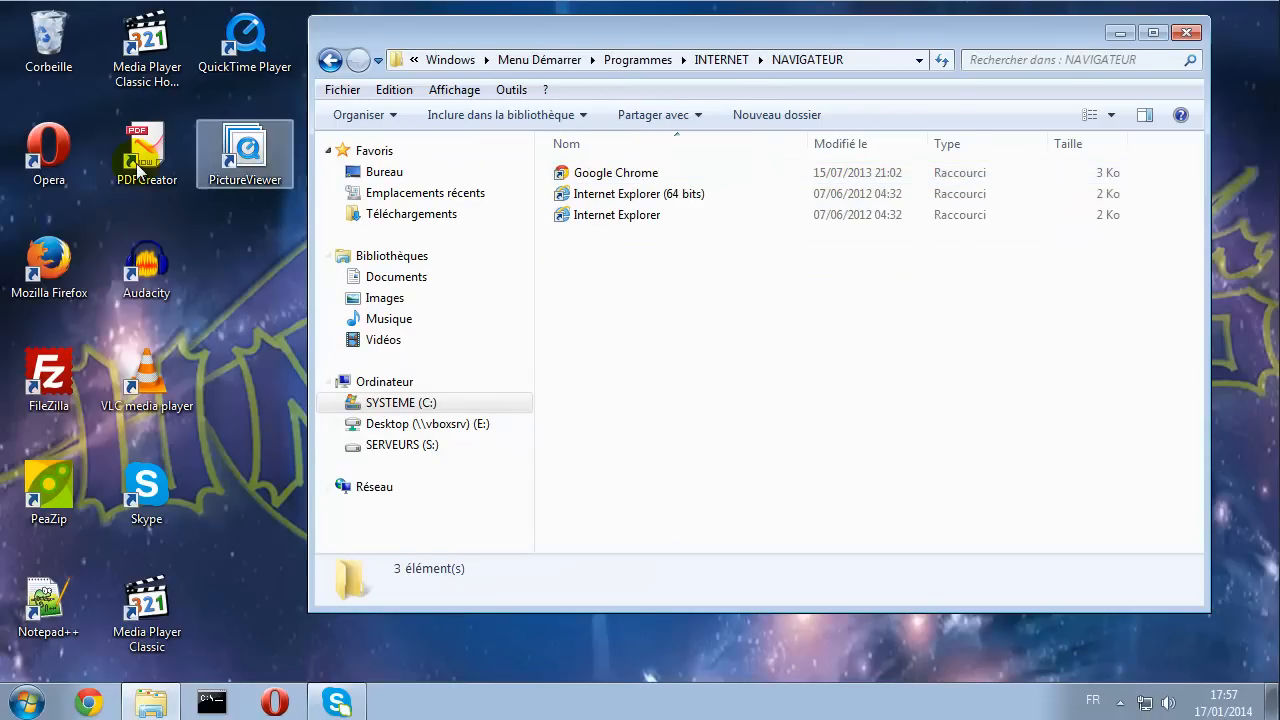
left_click(48, 150)
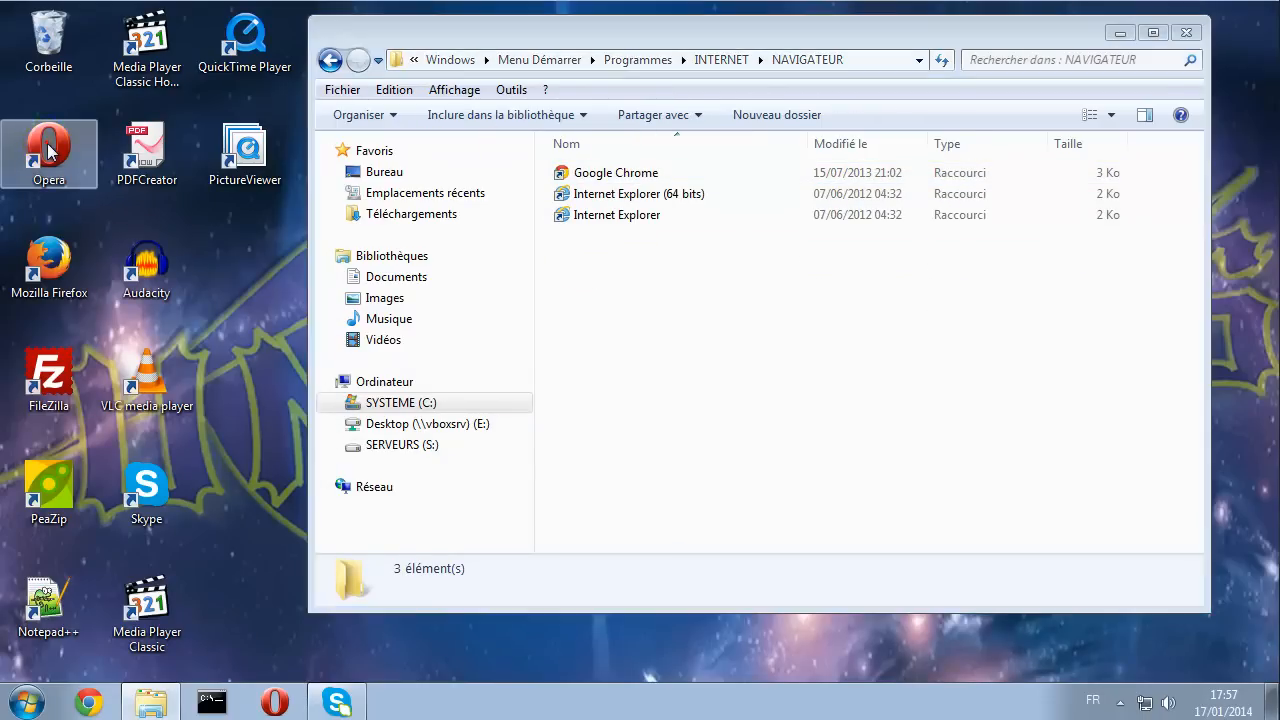
left_click(57, 285, "ctrl")
left_click_drag(57, 285, 679, 383)
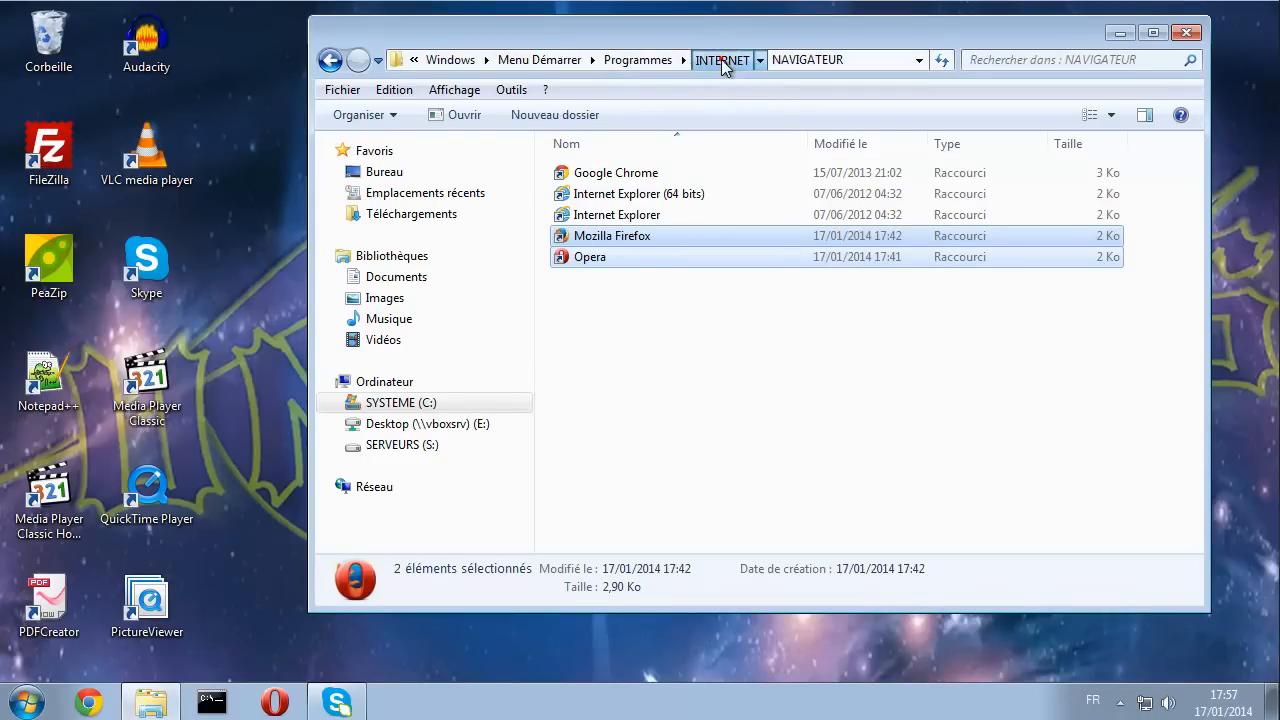
- Create a folder named TELECHARGEMENT inside the INTERNET folder
left_click(722, 60)
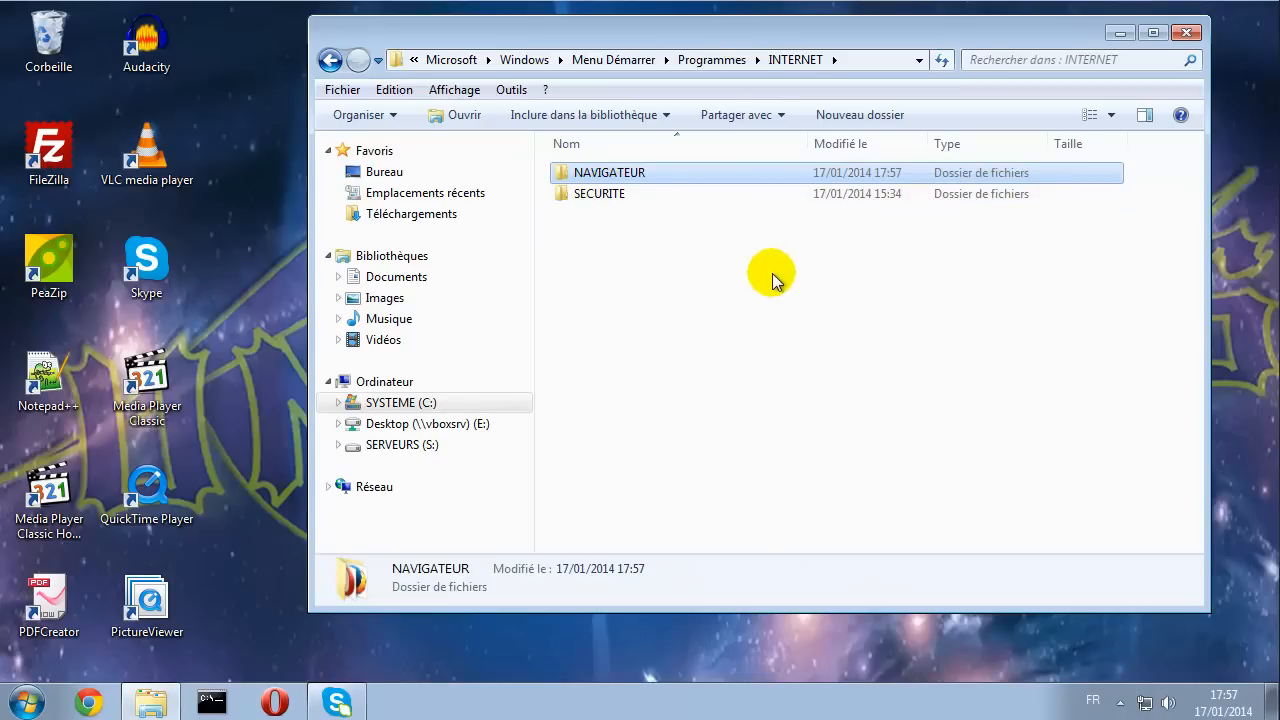
left_click(868, 114)
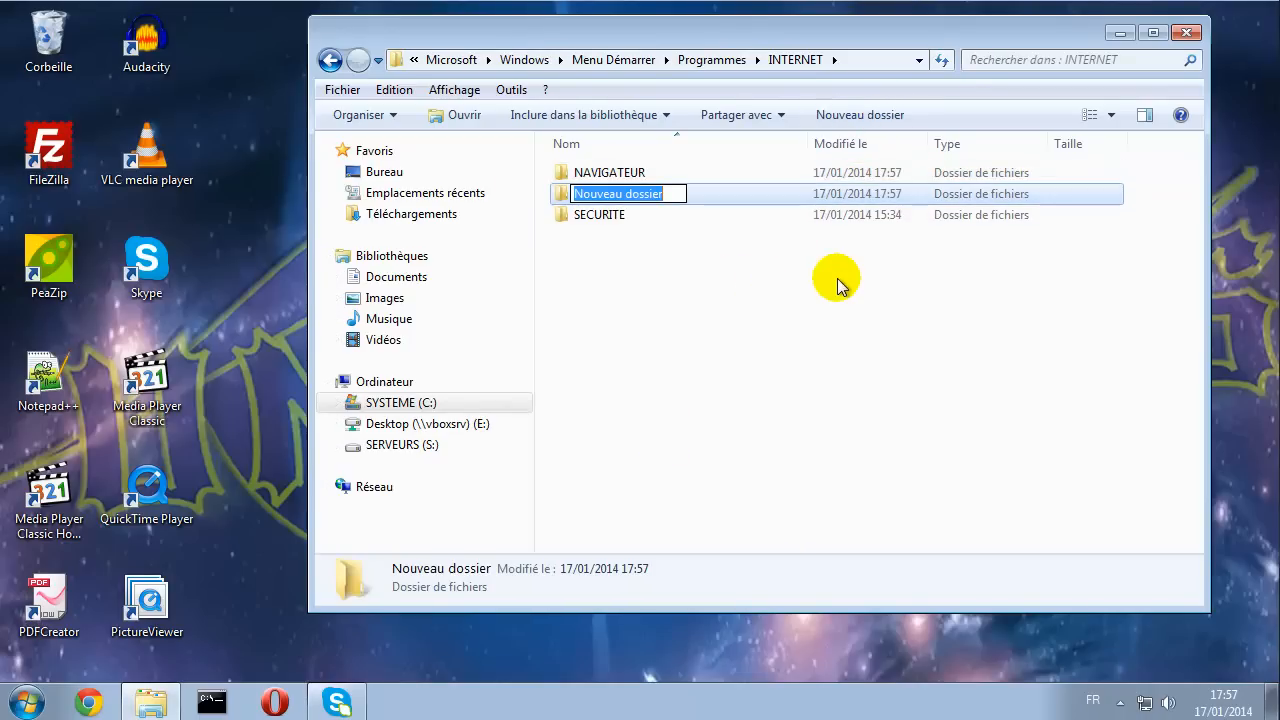
type("TELECHARGEMENT")
left_click(837, 278)
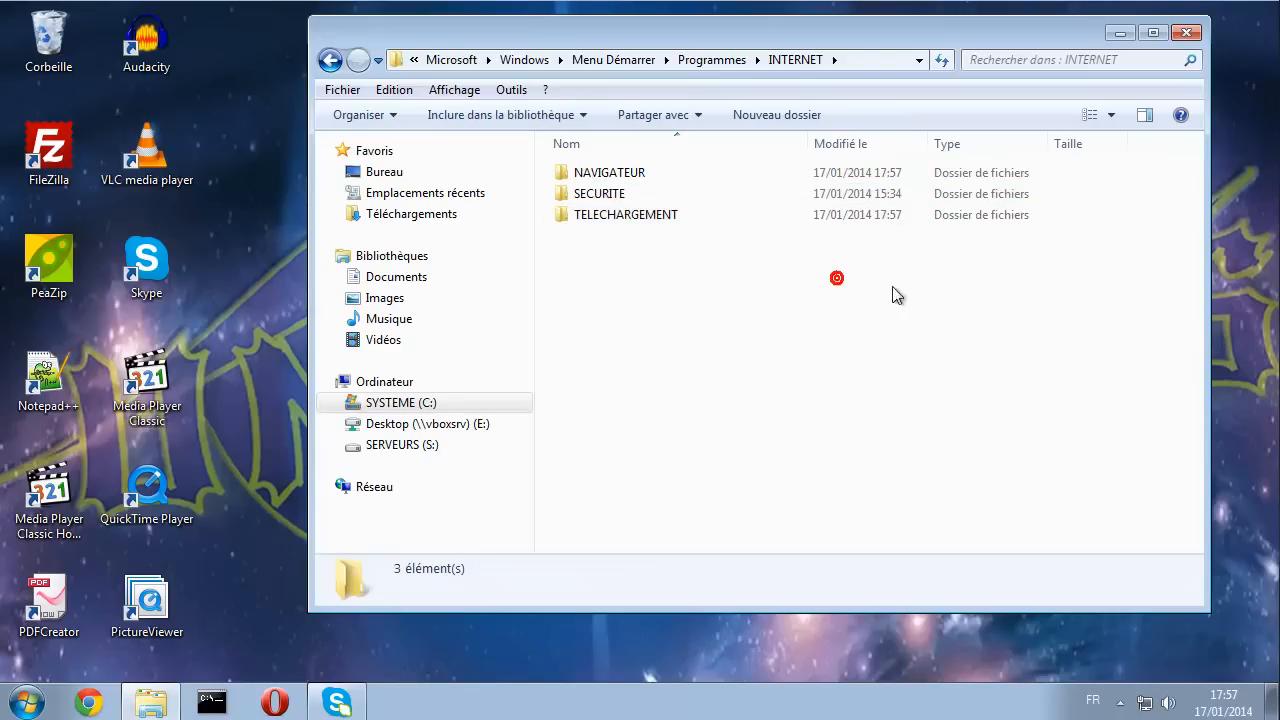
- Move the FileZilla desktop shortcut into the TELECHARGEMENT folder and return to INTERNET
double_click(689, 214)
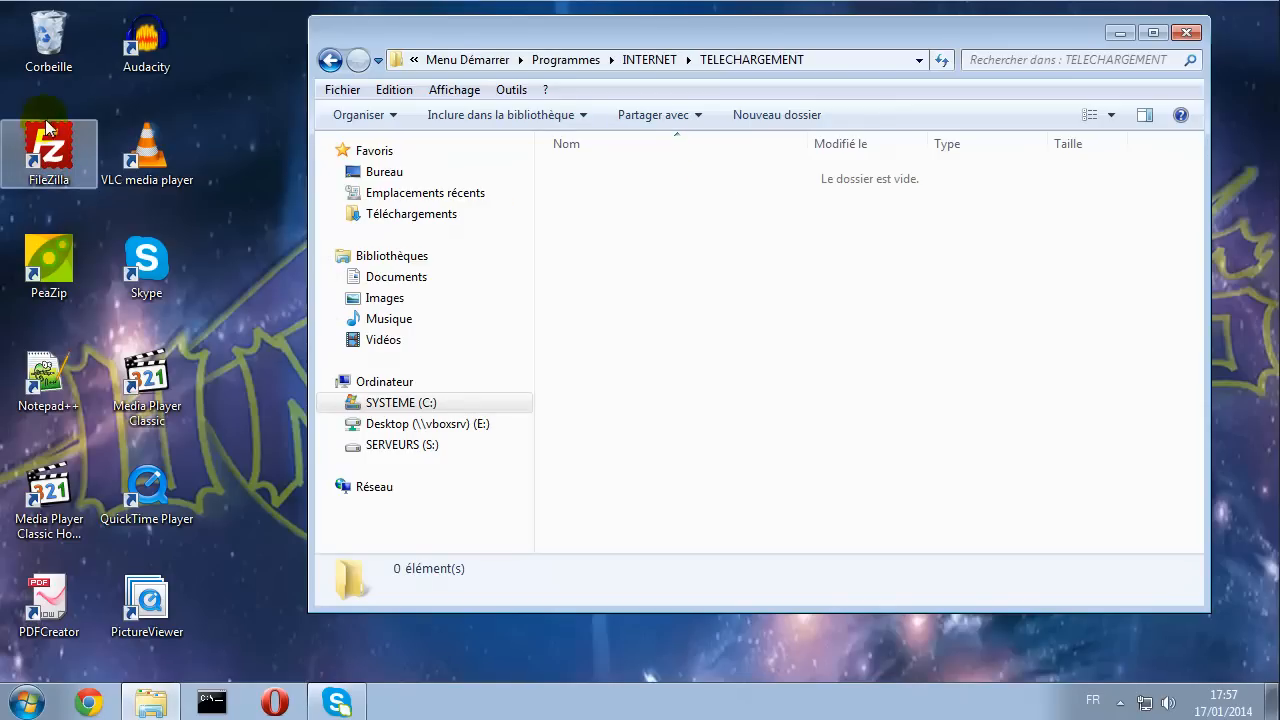
left_click_drag(45, 145, 850, 303)
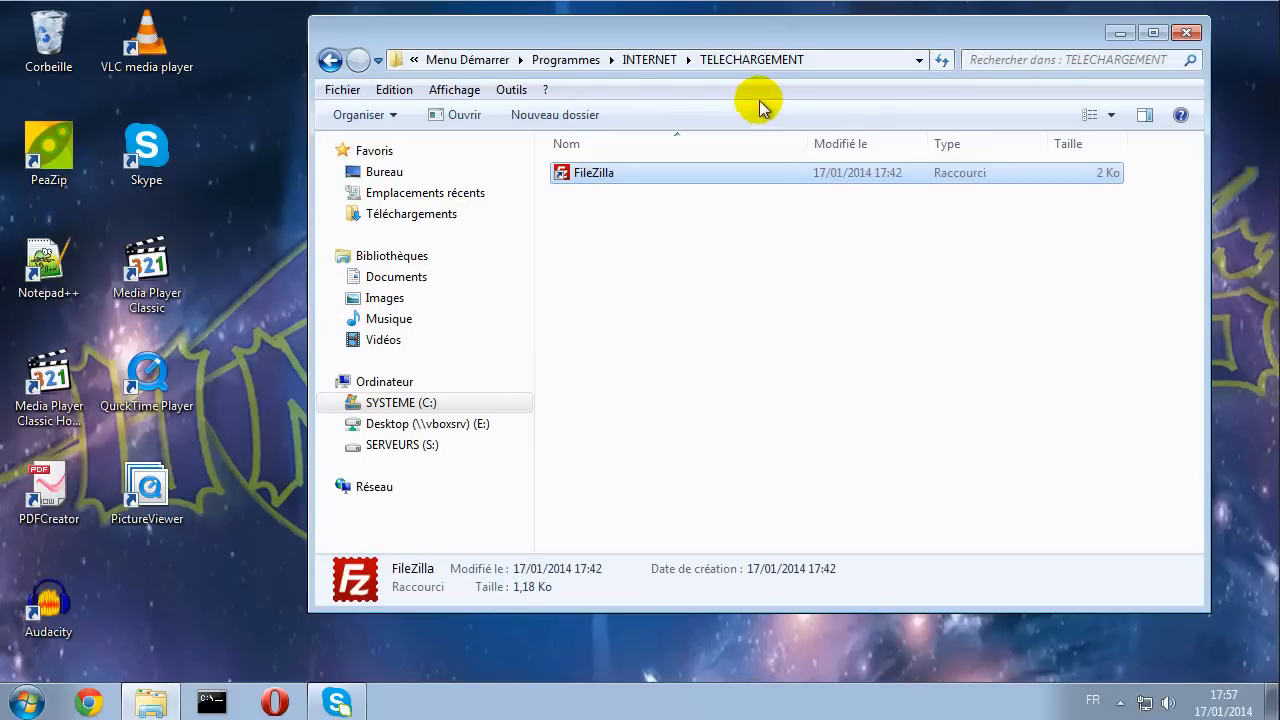
left_click(650, 59)
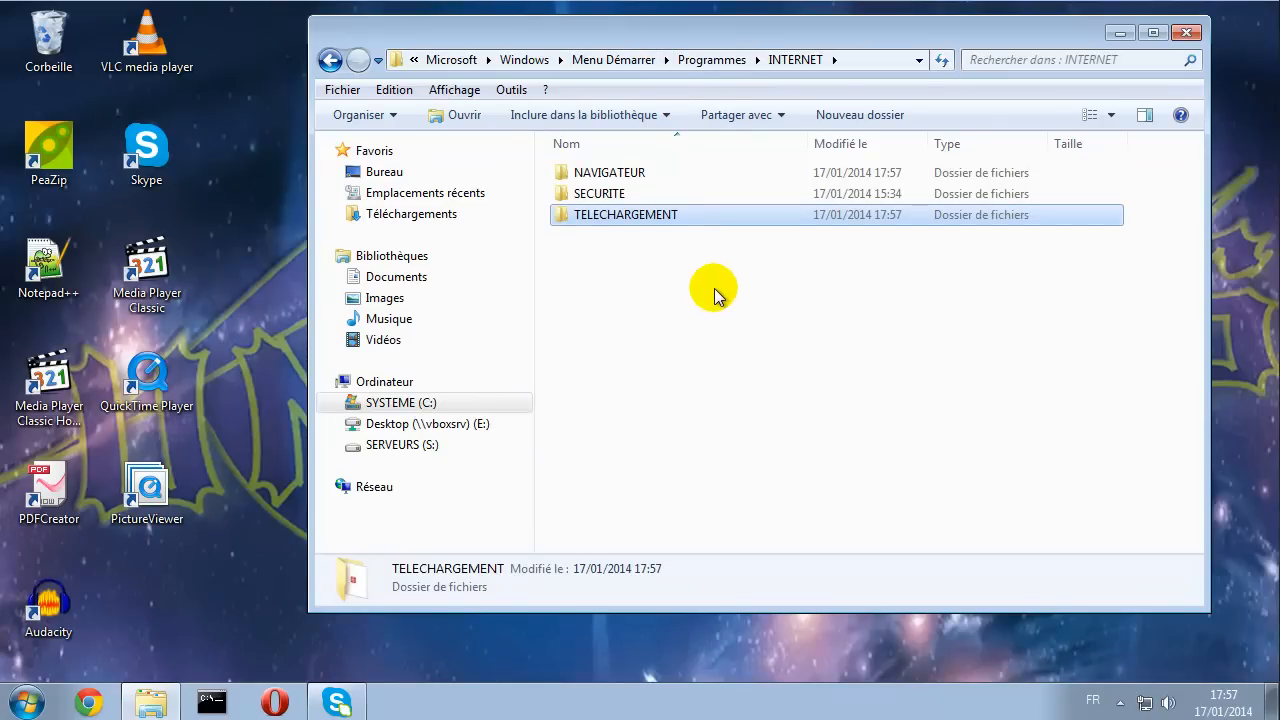
- Create a folder named MESSAGERIE inside INTERNET and move the desktop's Skype shortcut into it
left_click(671, 340)
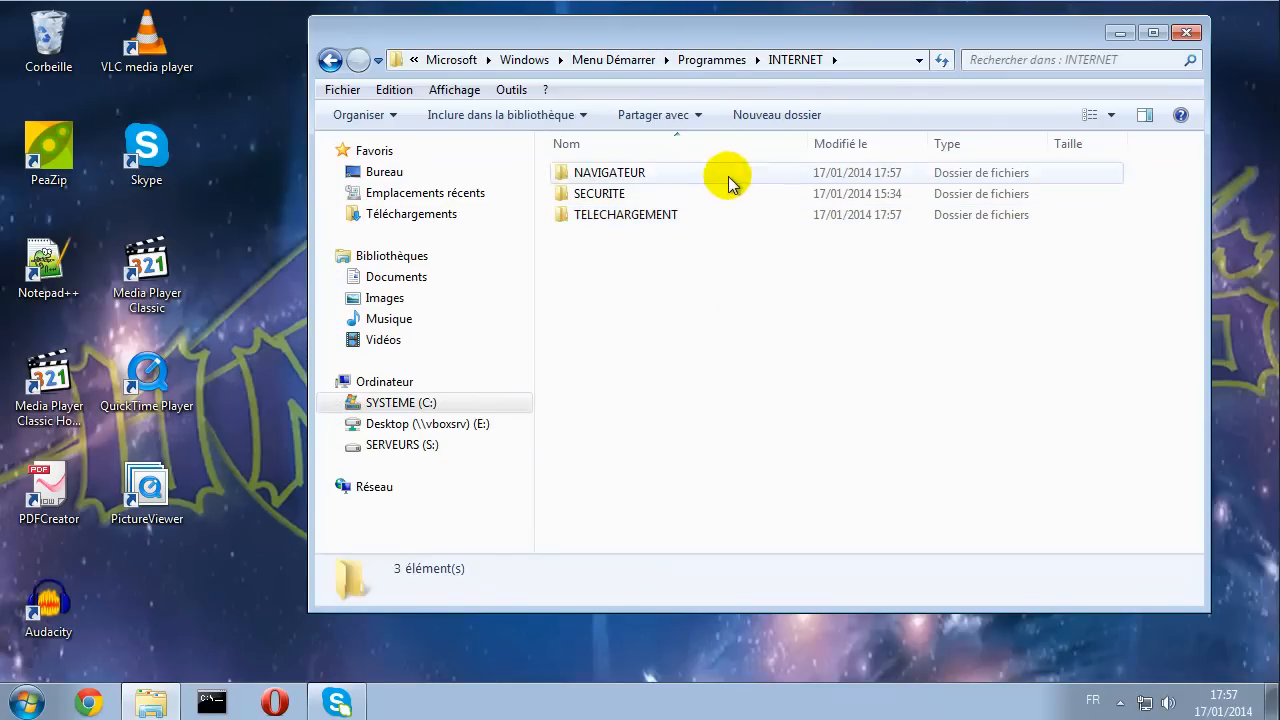
left_click(745, 118)
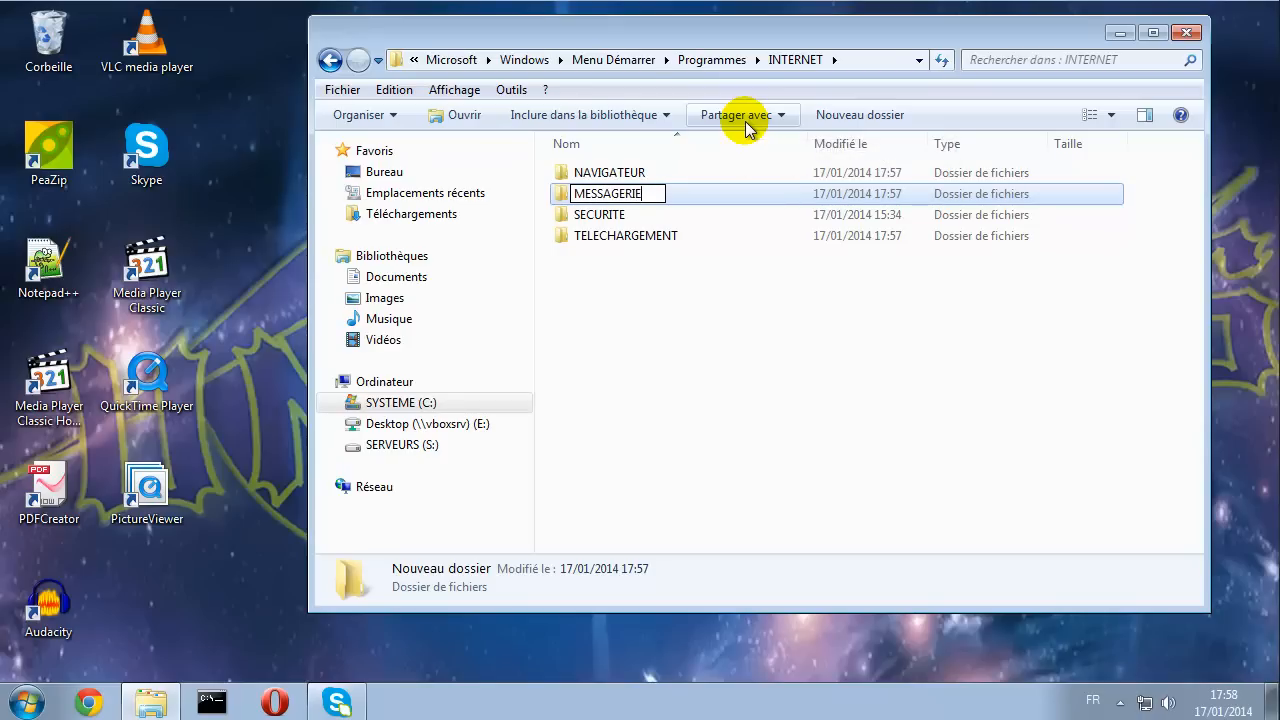
left_click(706, 286)
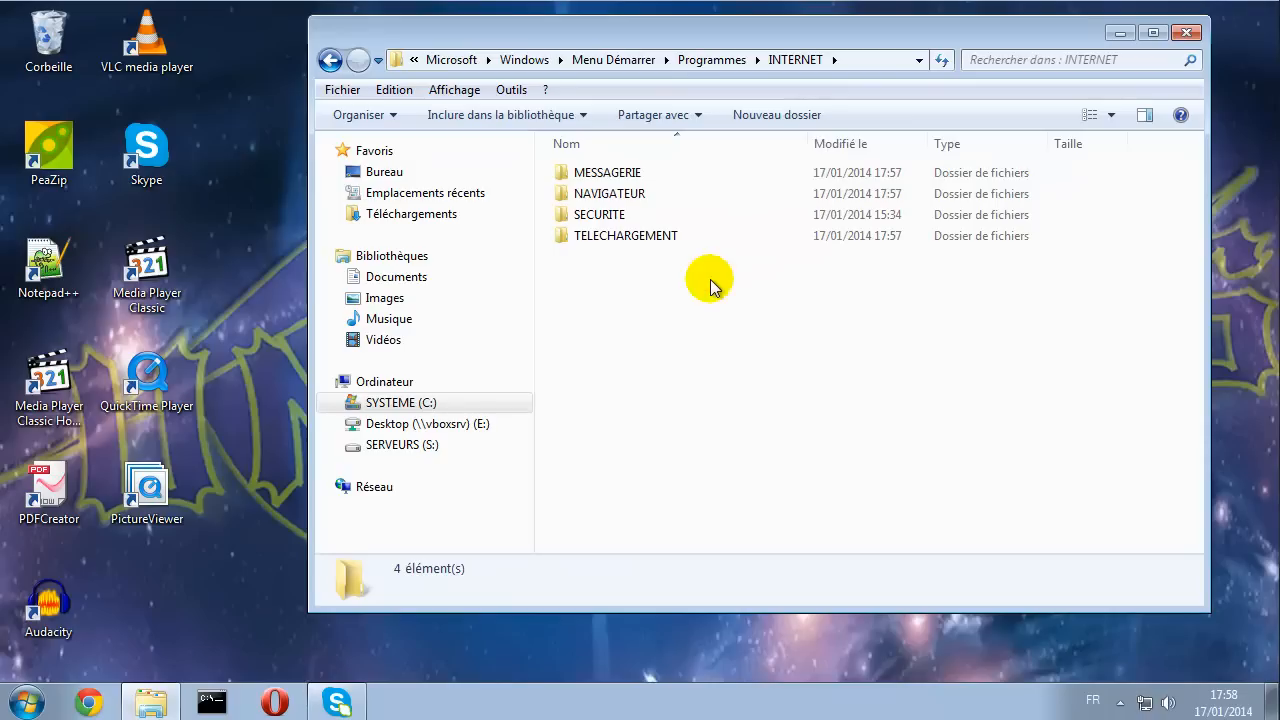
left_click(630, 176)
double_click(630, 176)
left_click_drag(148, 150, 818, 313)
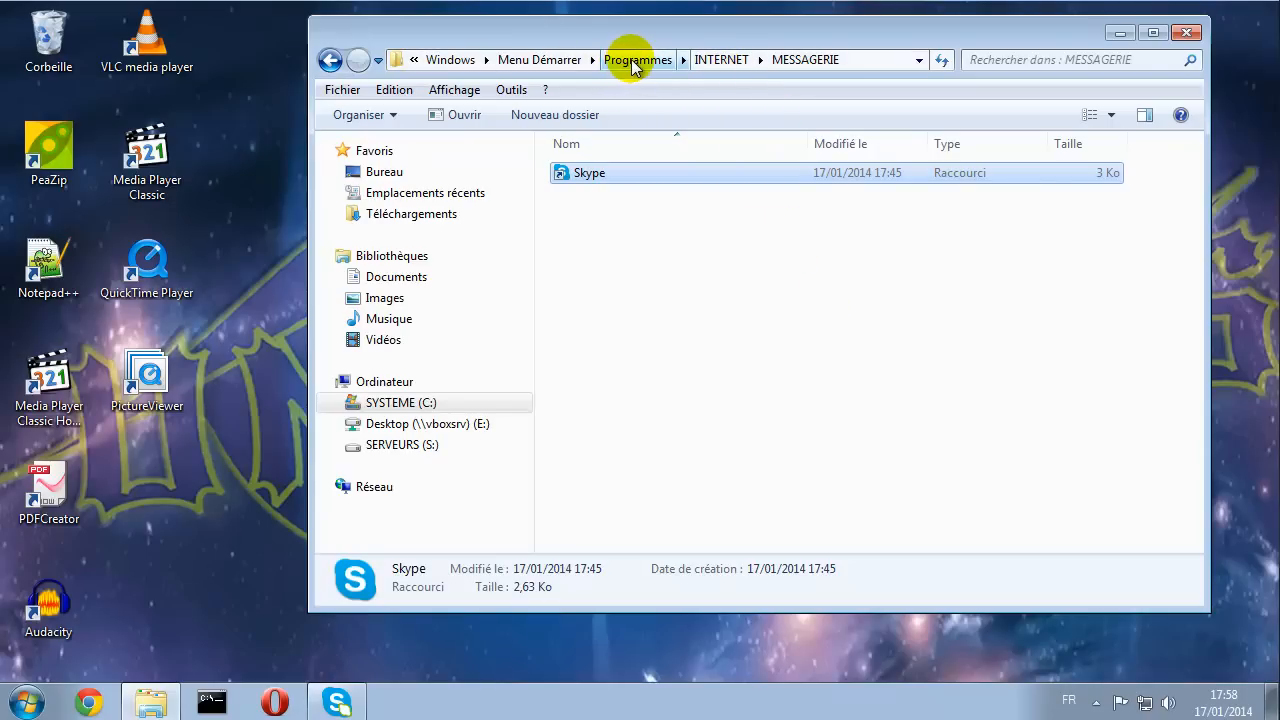
- Move the Notepad++ shortcut from the desktop into the TEXTE folder under LOGICIELS
left_click(638, 62)
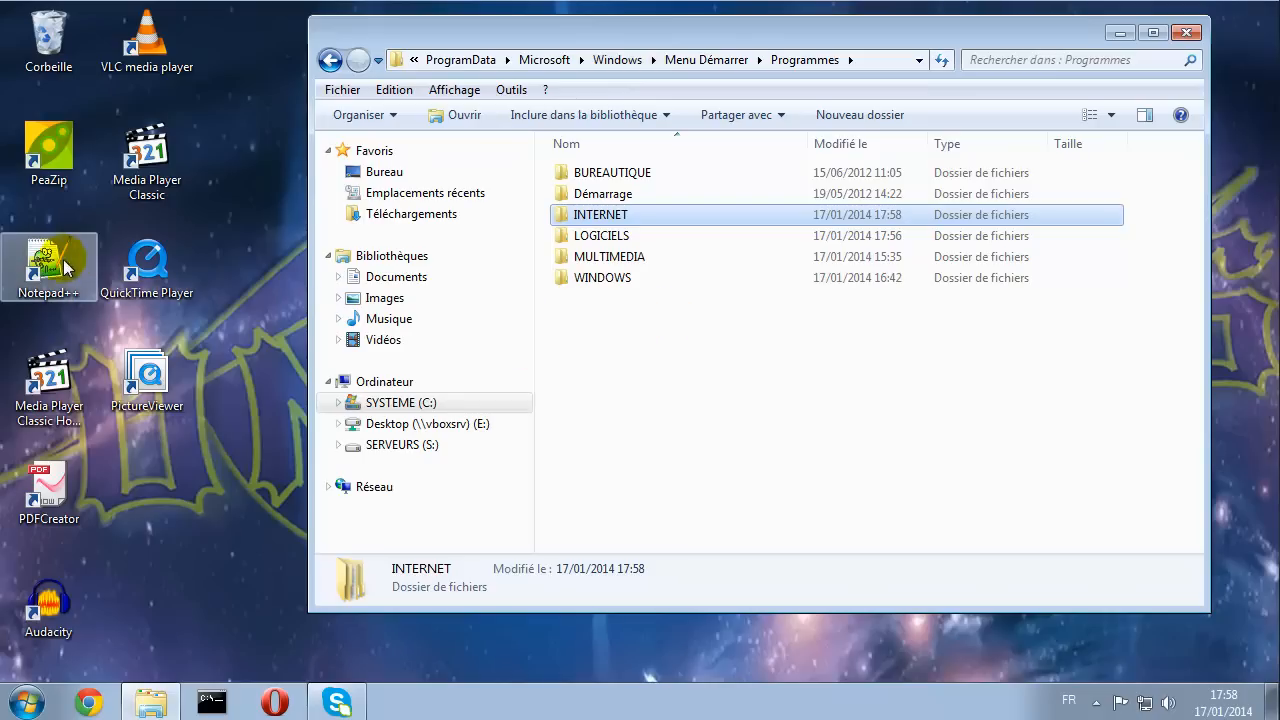
double_click(604, 234)
double_click(601, 211)
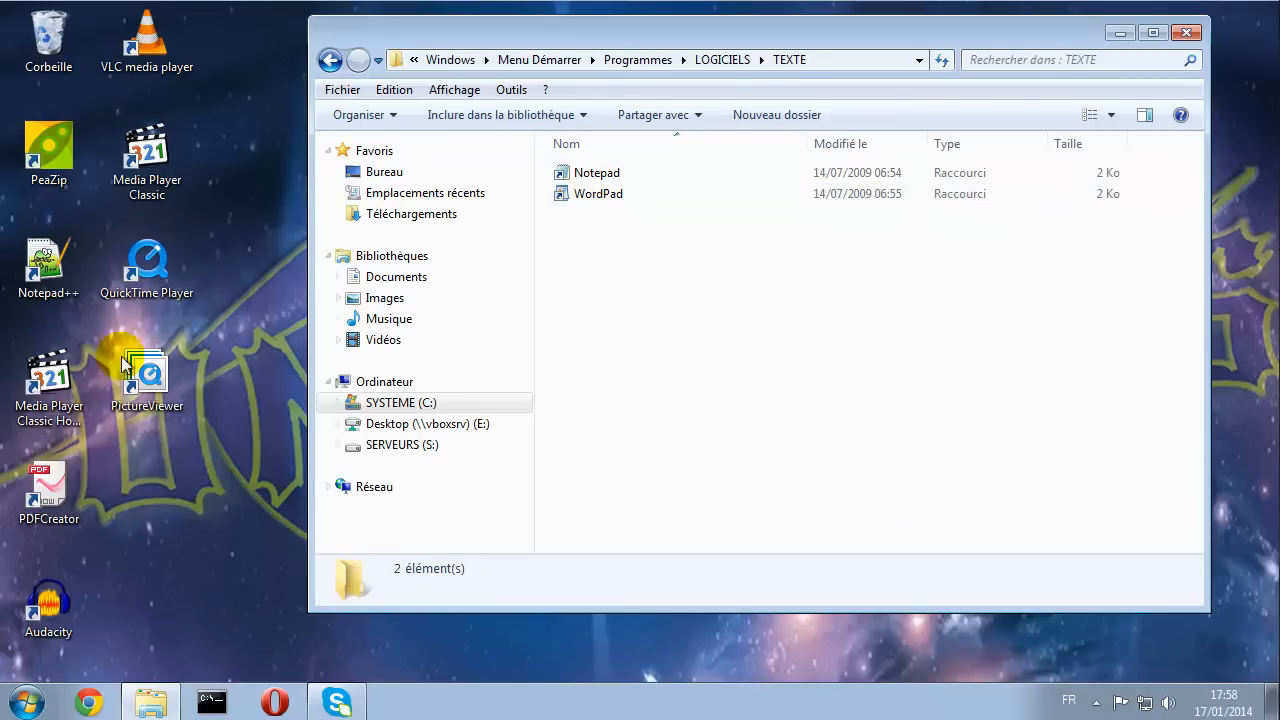
left_click_drag(30, 265, 751, 336)
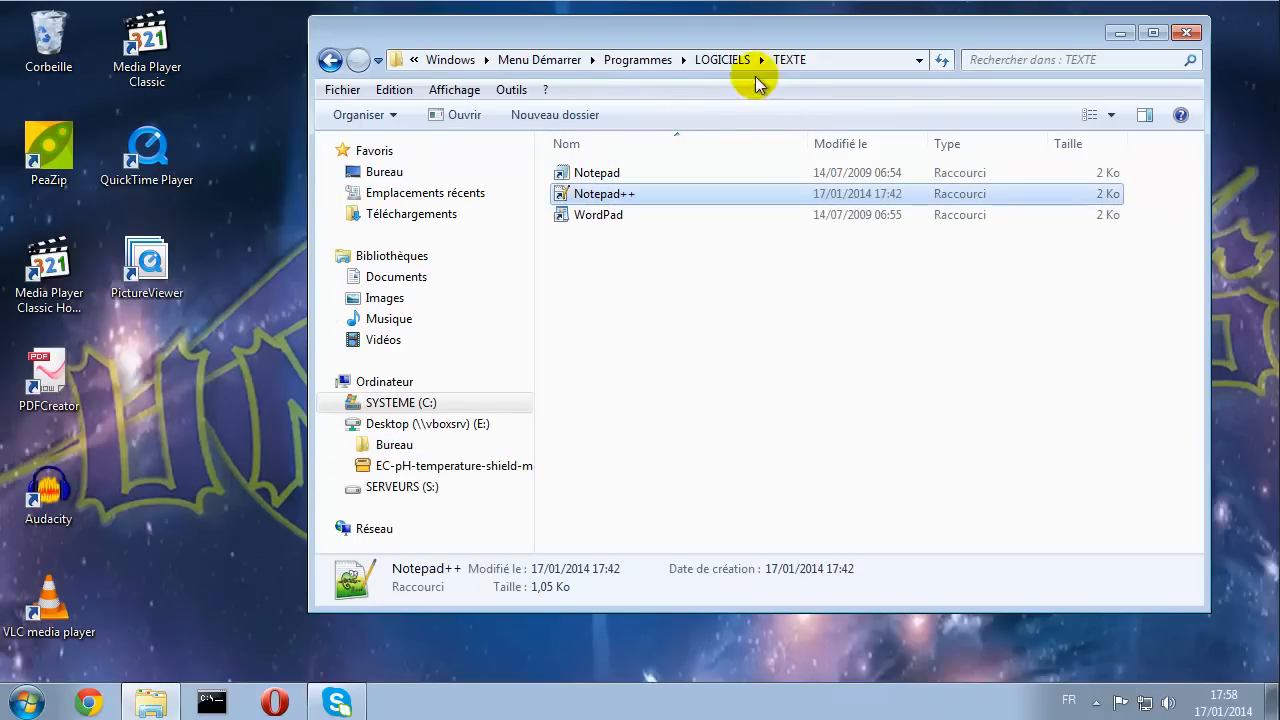
- Move the PeaZip and PDFCreator shortcuts from the desktop into the OUTILS folder under LOGICIELS
left_click(719, 60)
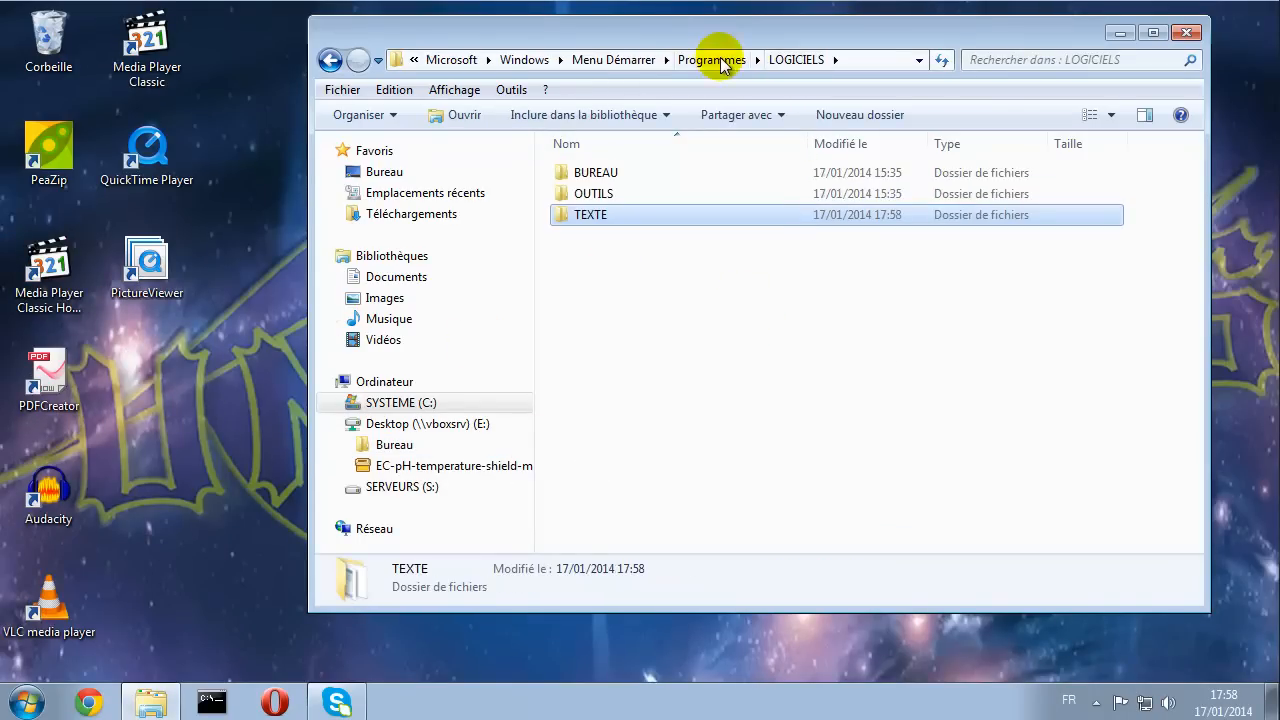
double_click(596, 198)
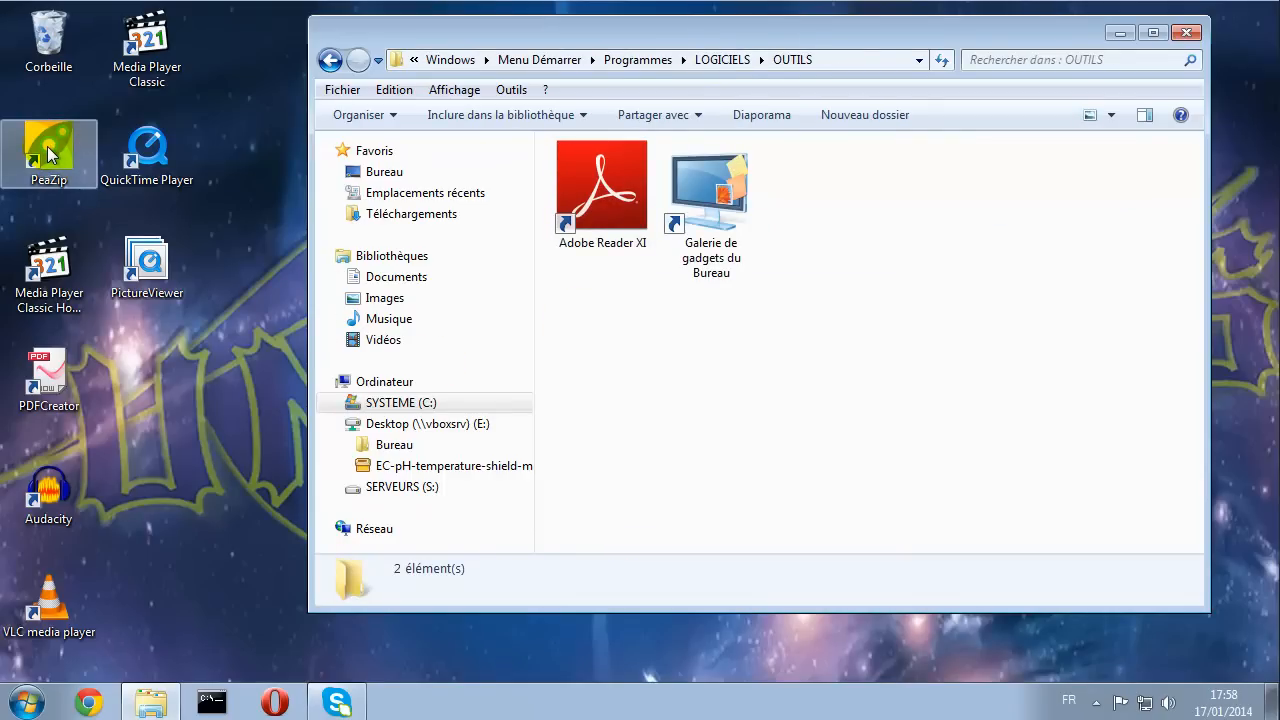
left_click_drag(47, 146, 980, 288)
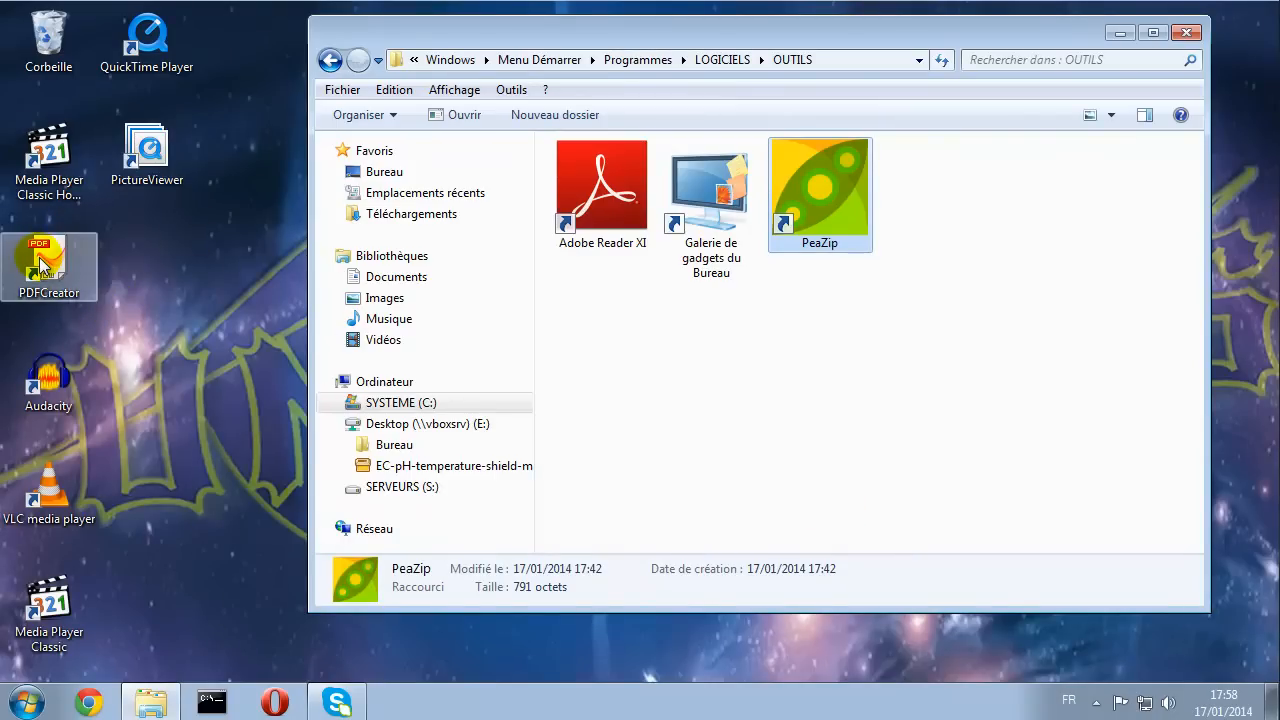
left_click_drag(40, 265, 734, 371)
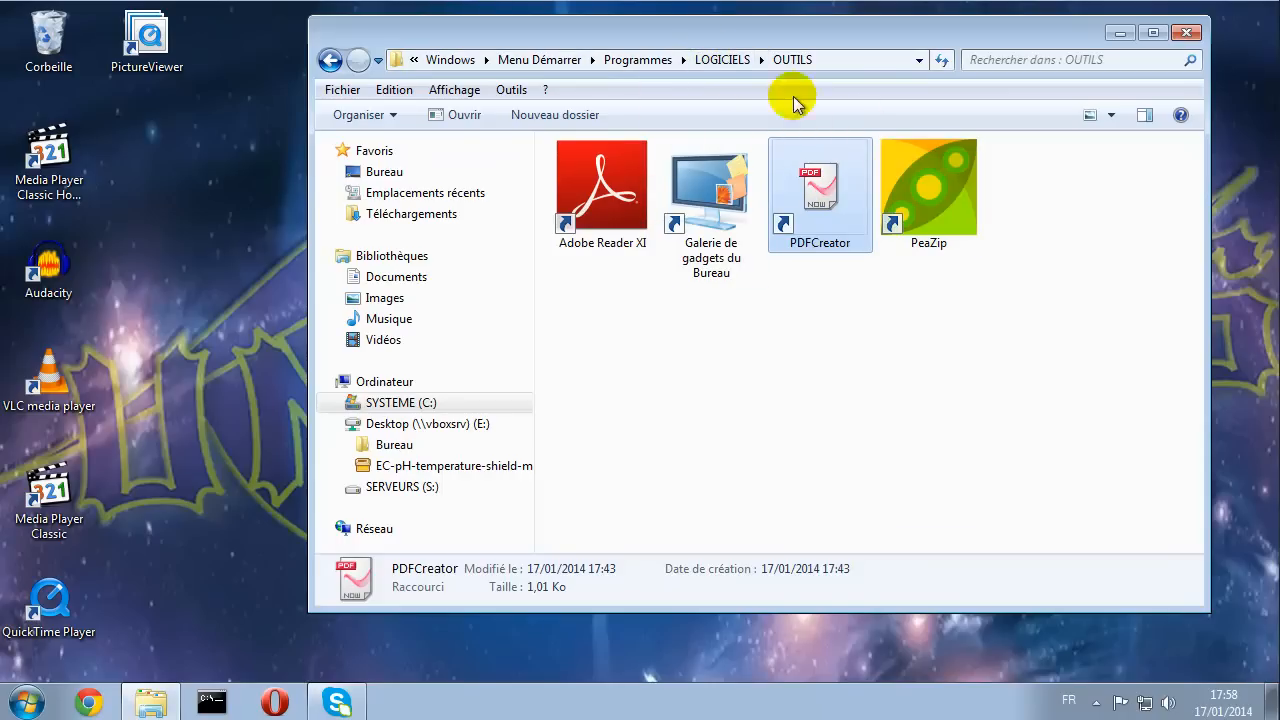
right_click(170, 129)
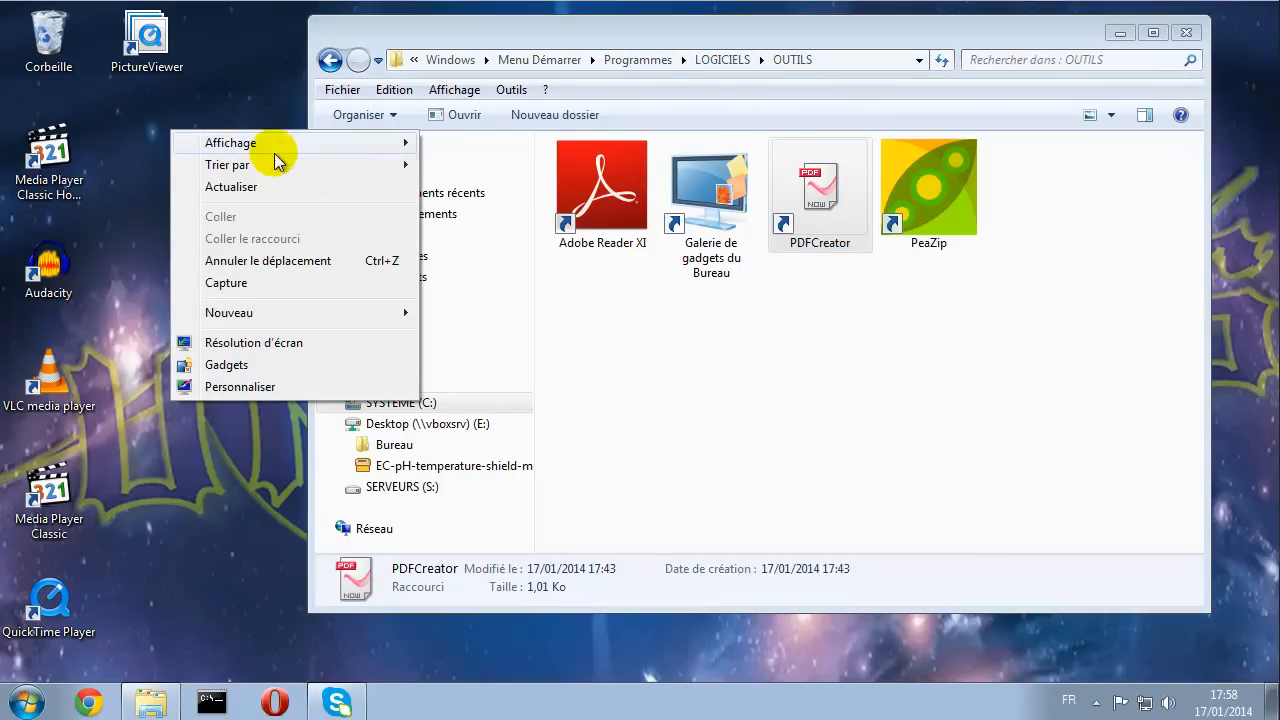
left_click(736, 335)
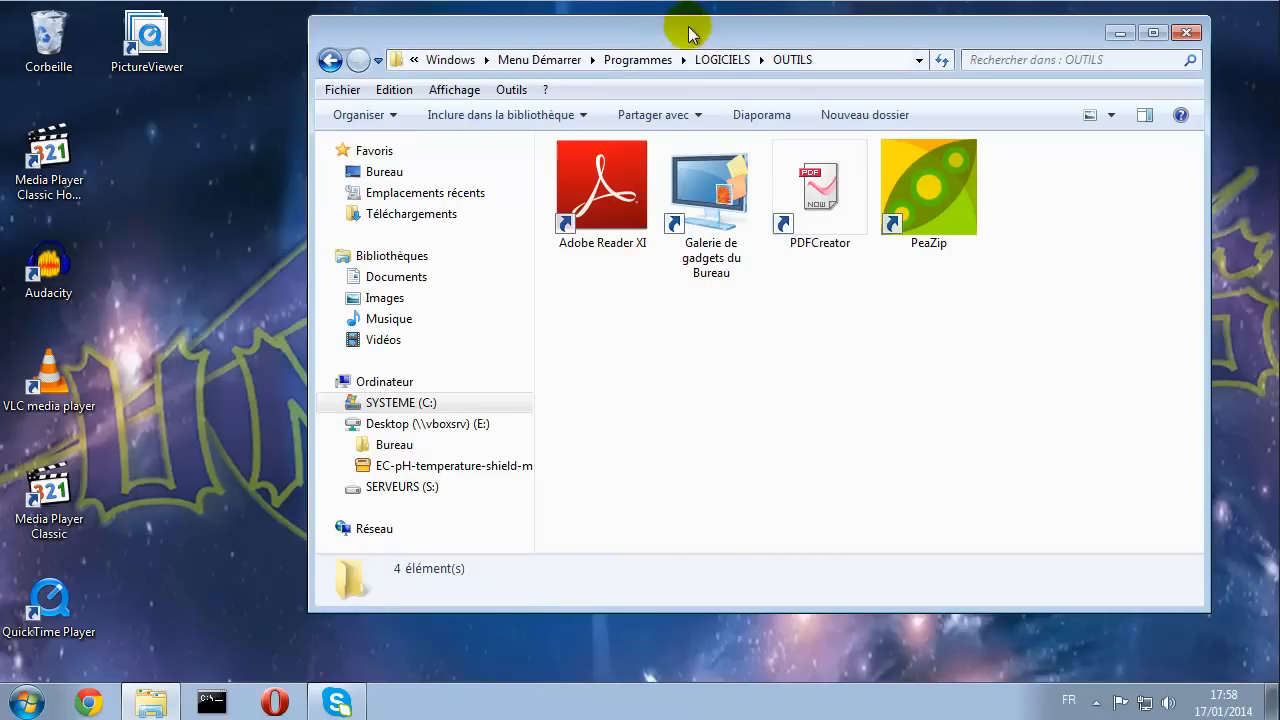
- Move the PictureViewer shortcut from the desktop into the IMAGE folder under MULTIMEDIA
left_click(724, 59)
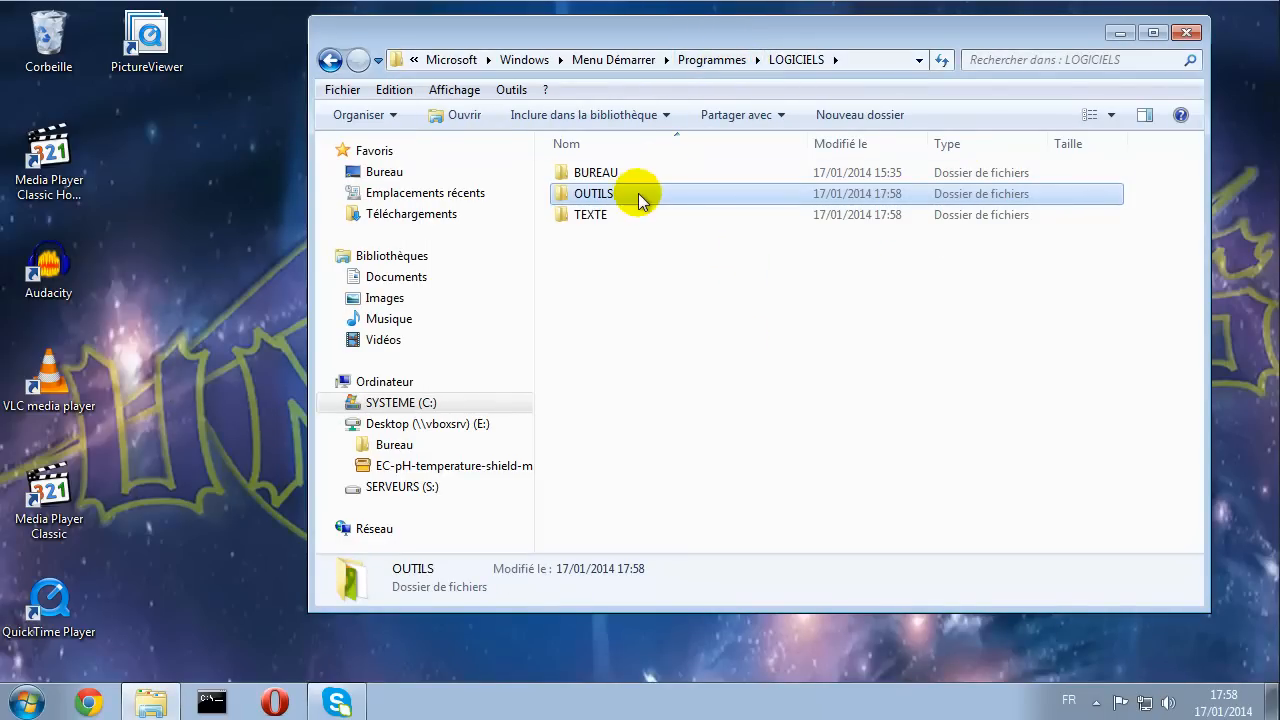
left_click(700, 60)
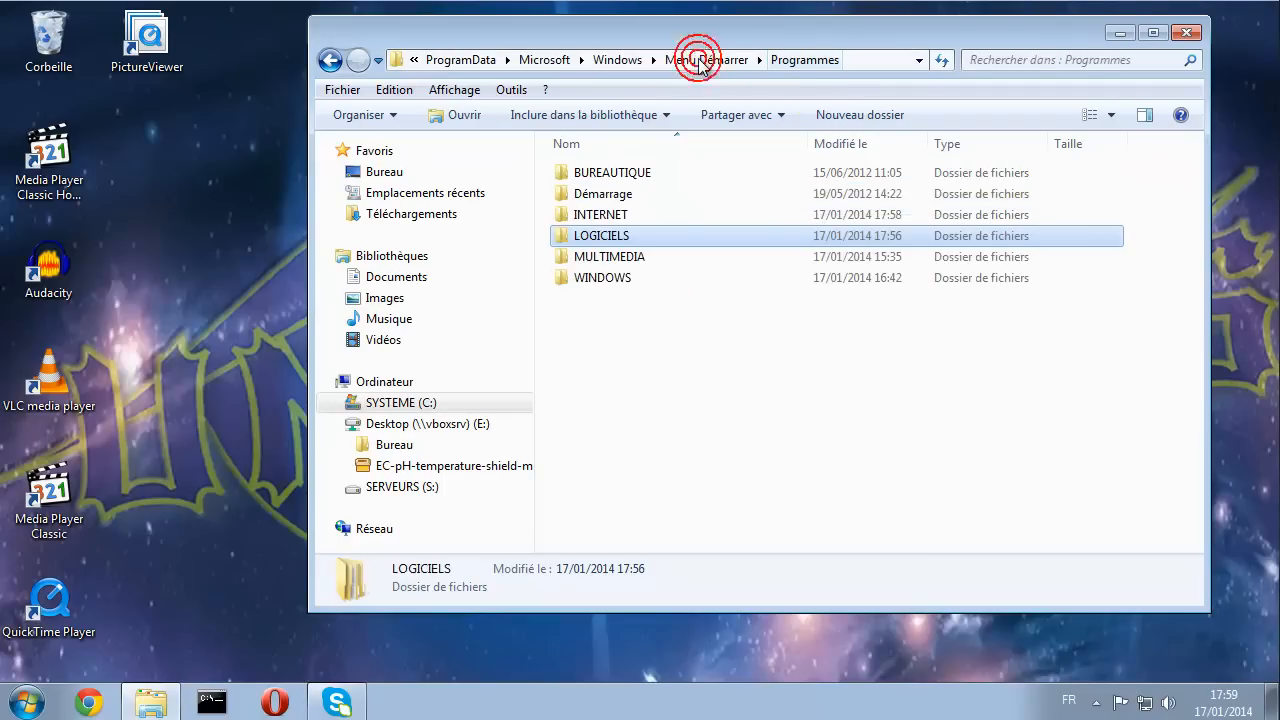
double_click(603, 257)
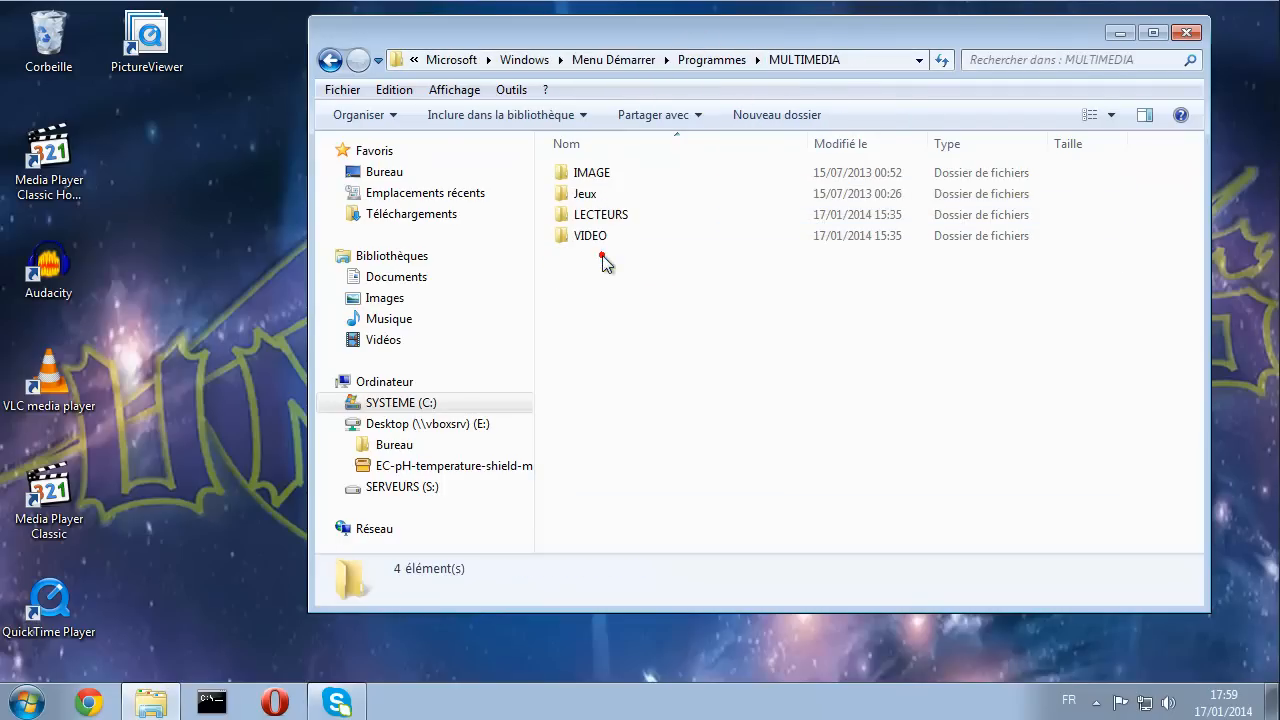
double_click(592, 173)
left_click_drag(149, 38, 768, 340)
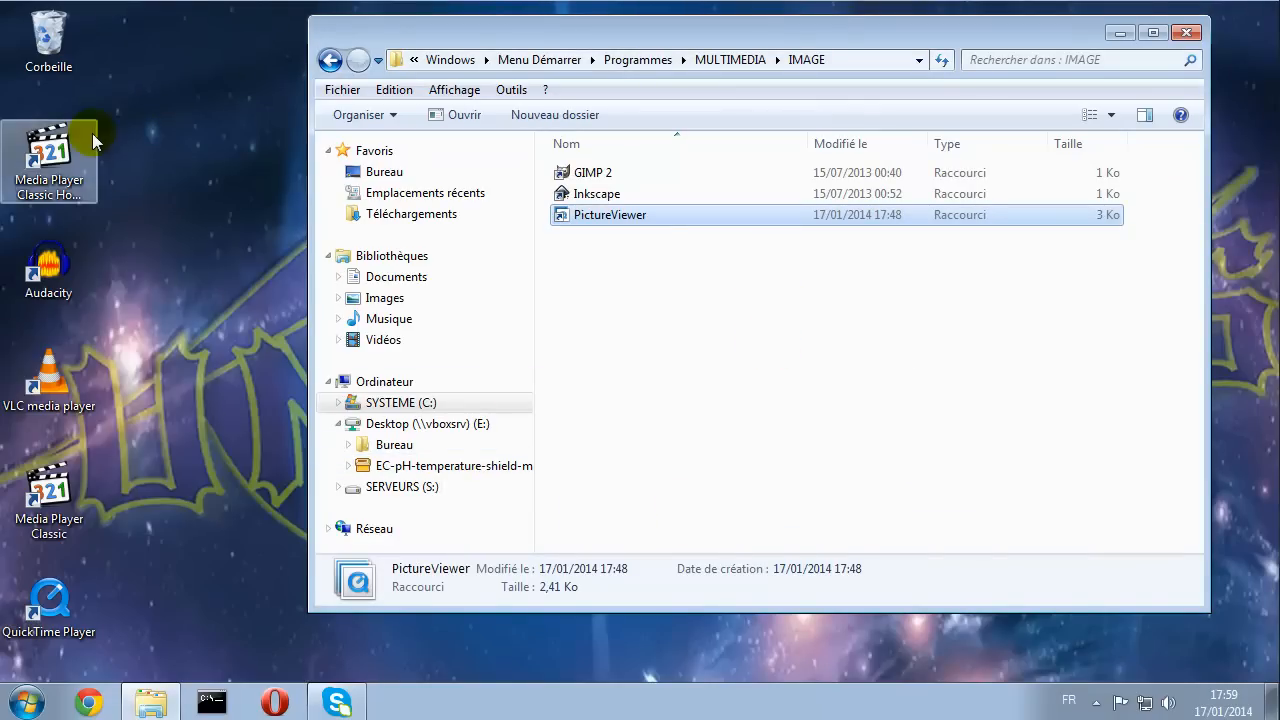
- Create a folder named AUDIO inside MULTIMEDIA and move the desktop's Audacity shortcut into it
left_click(731, 62)
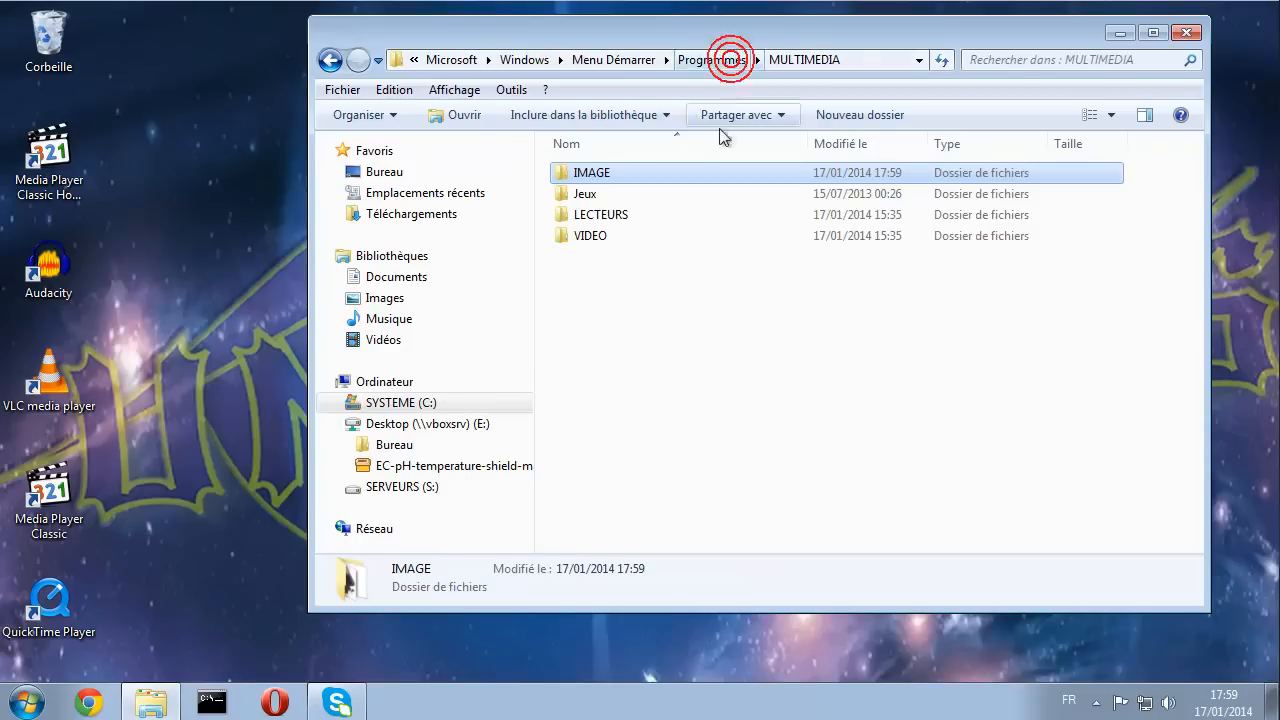
left_click(828, 115)
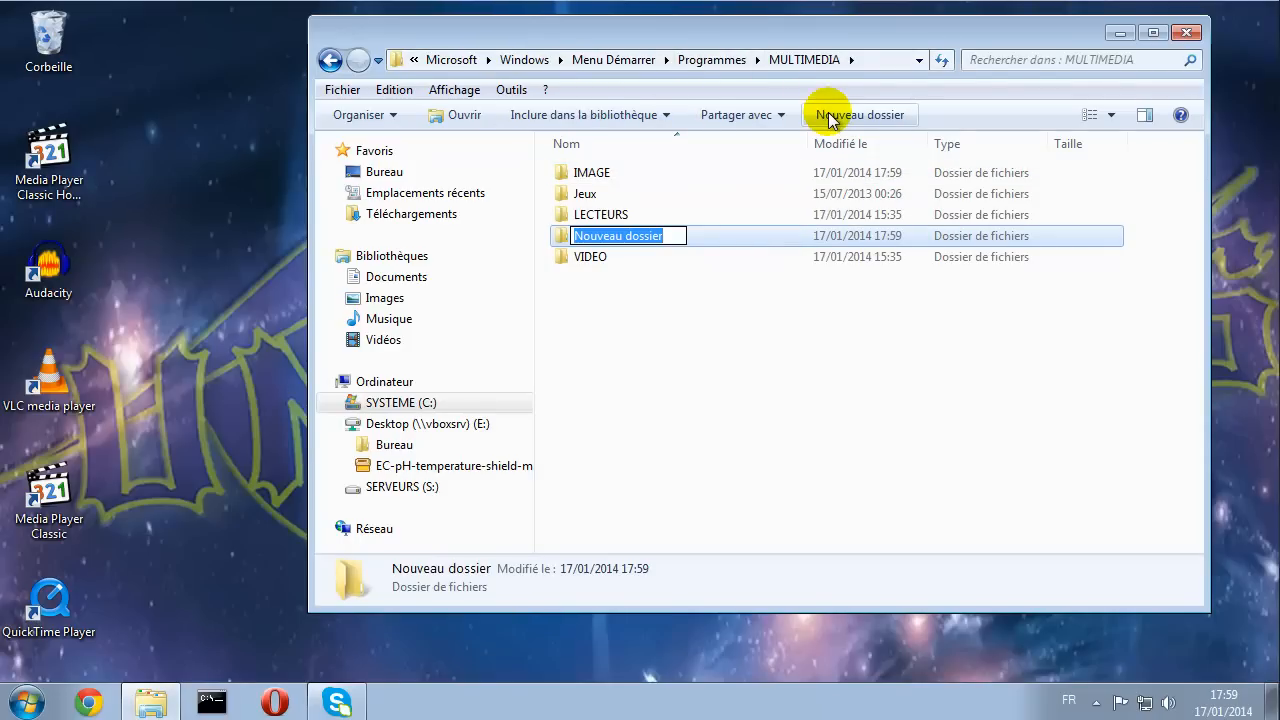
type("AUDIO")
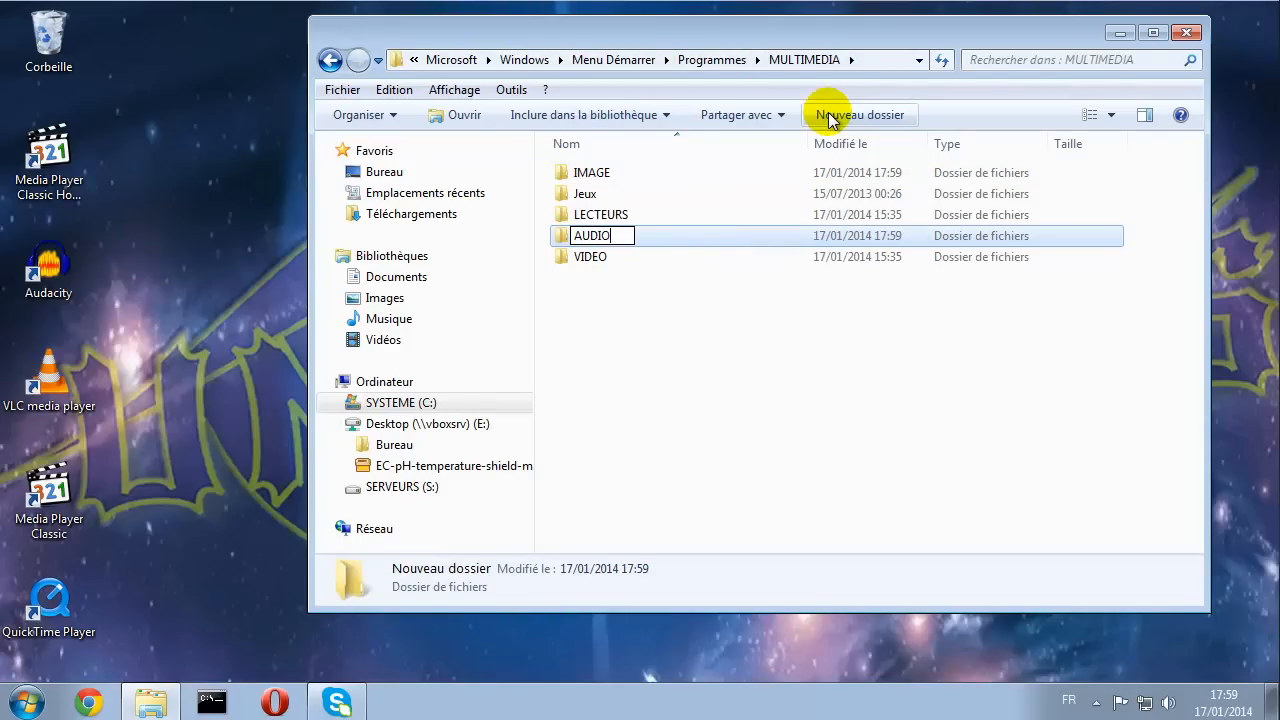
left_click(793, 405)
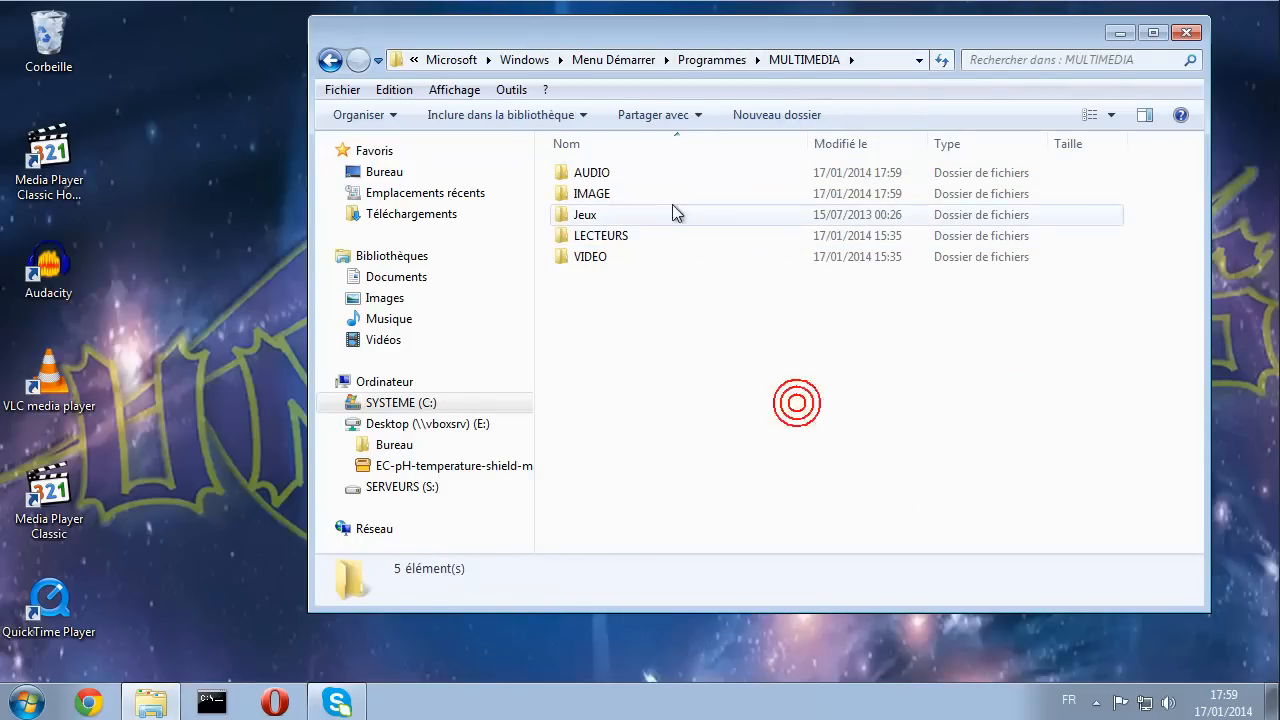
double_click(595, 174)
left_click_drag(50, 270, 745, 300)
- Move the desktop's VLC, QuickTime Player, Media Player Classic and Media Player Classic Home Cinema shortcuts into the LECTEURS folder under MULTIMEDIA
left_click(738, 62)
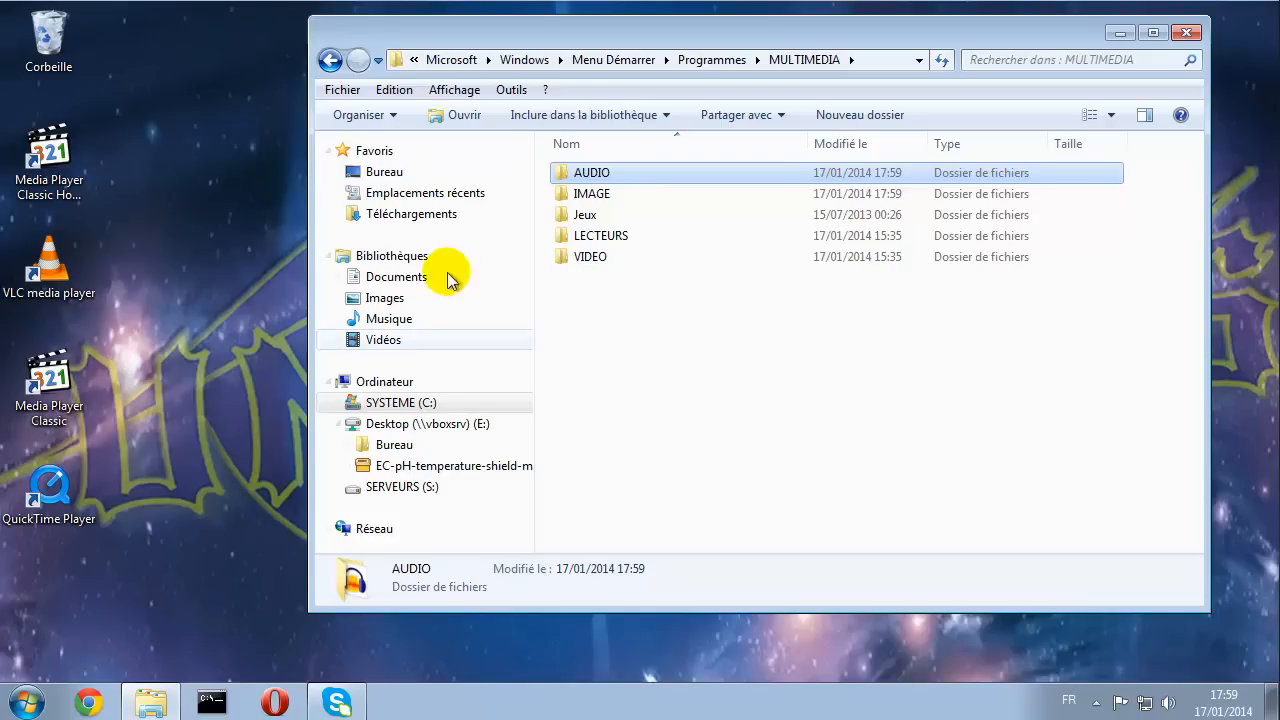
double_click(607, 235)
left_click_drag(180, 527, 8, 112)
left_click_drag(45, 150, 706, 277)
left_click(754, 387)
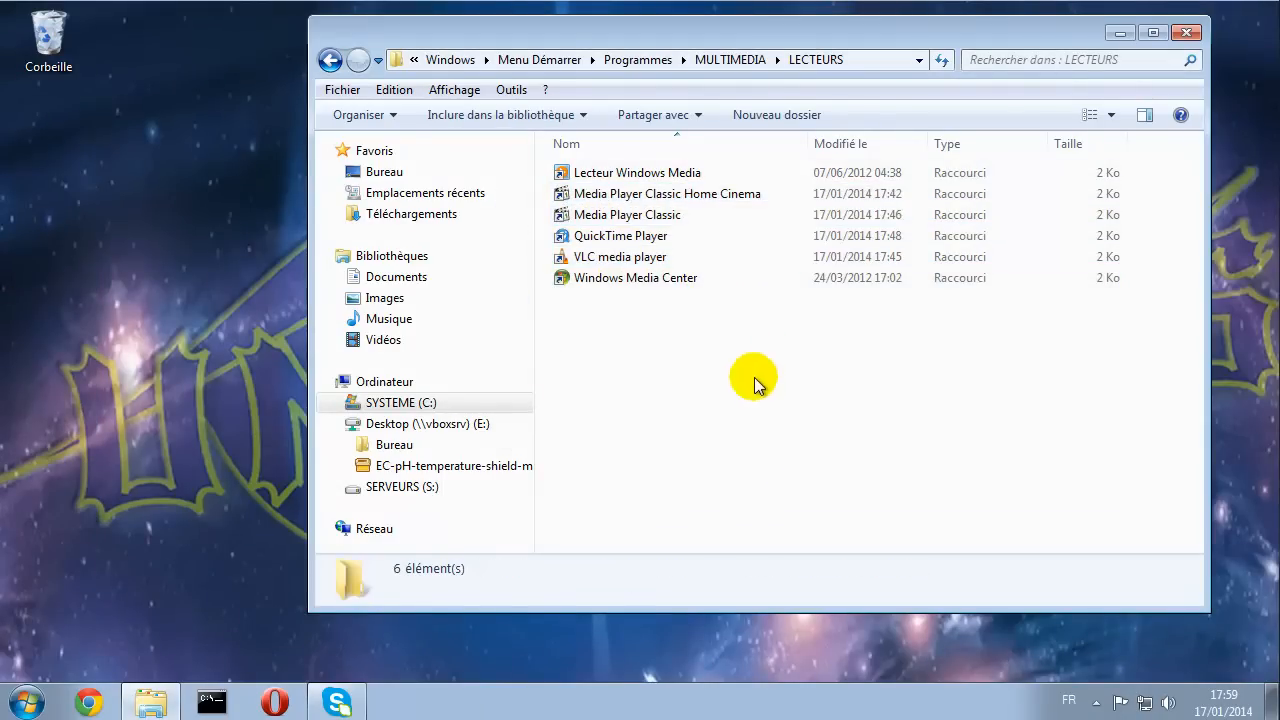
- Close the folder window and display the full program list in the Start menu to check its folders
left_click(1184, 35)
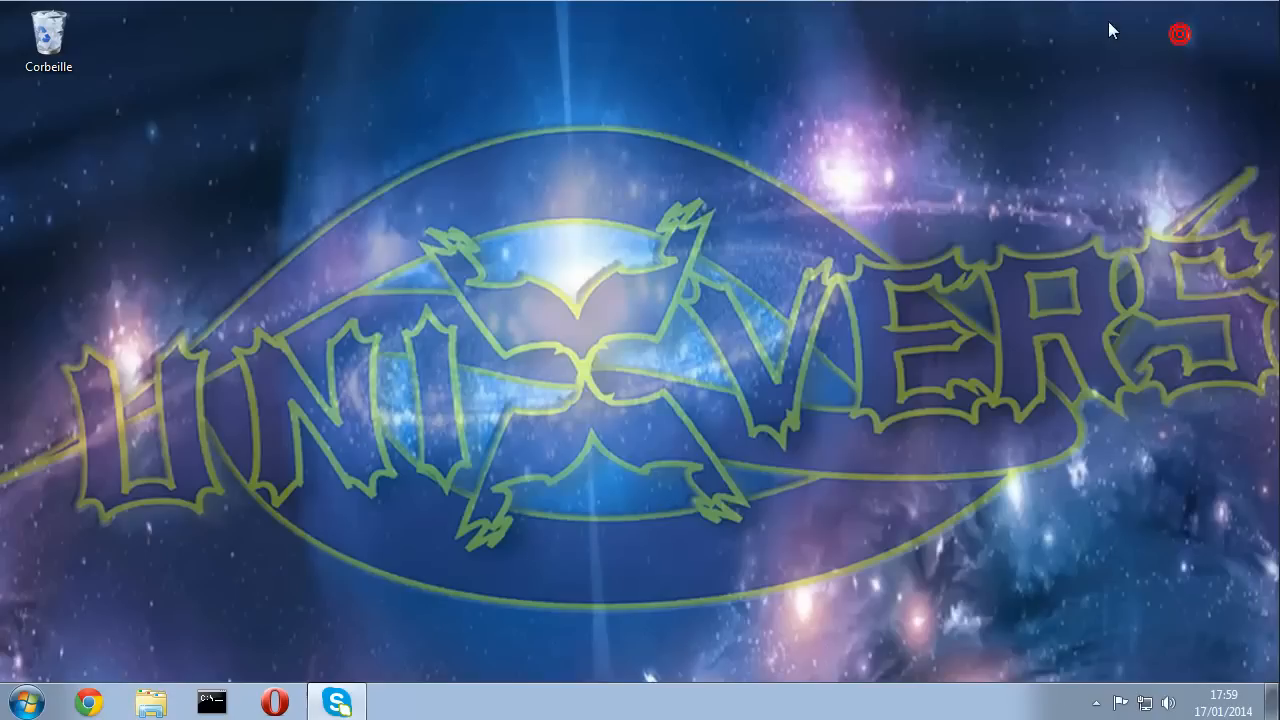
left_click(30, 702)
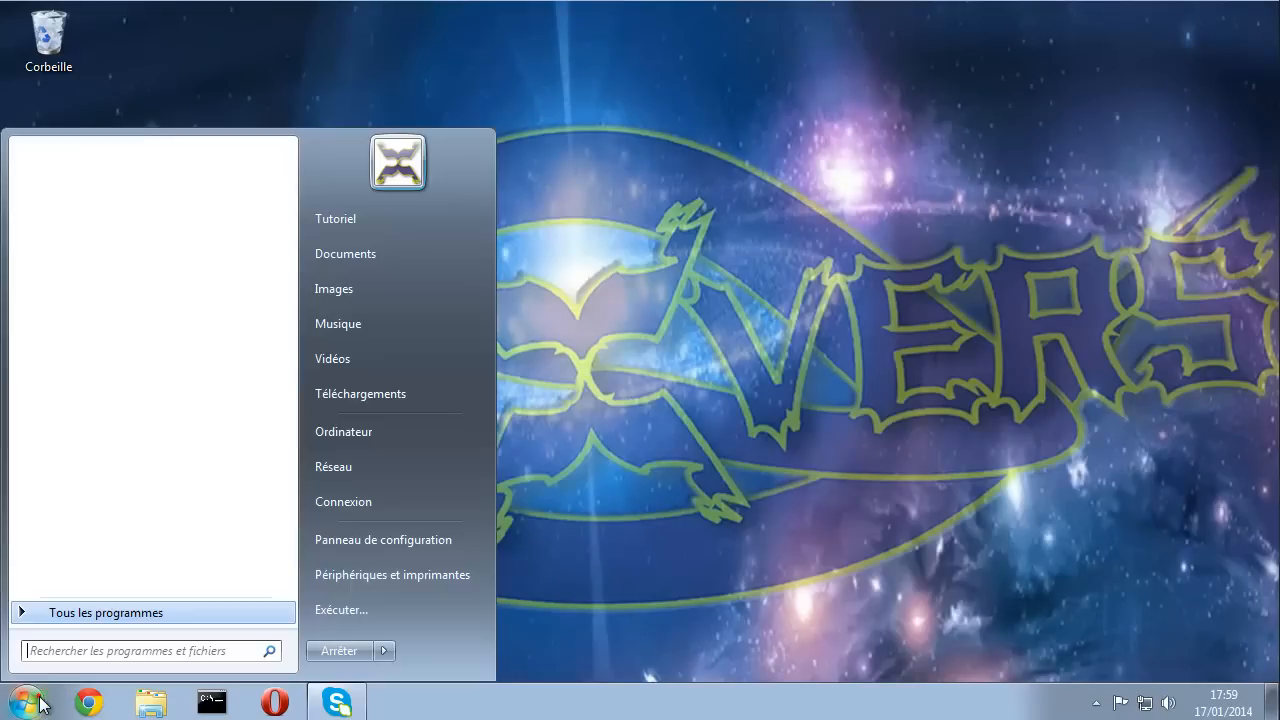
left_click(74, 620)
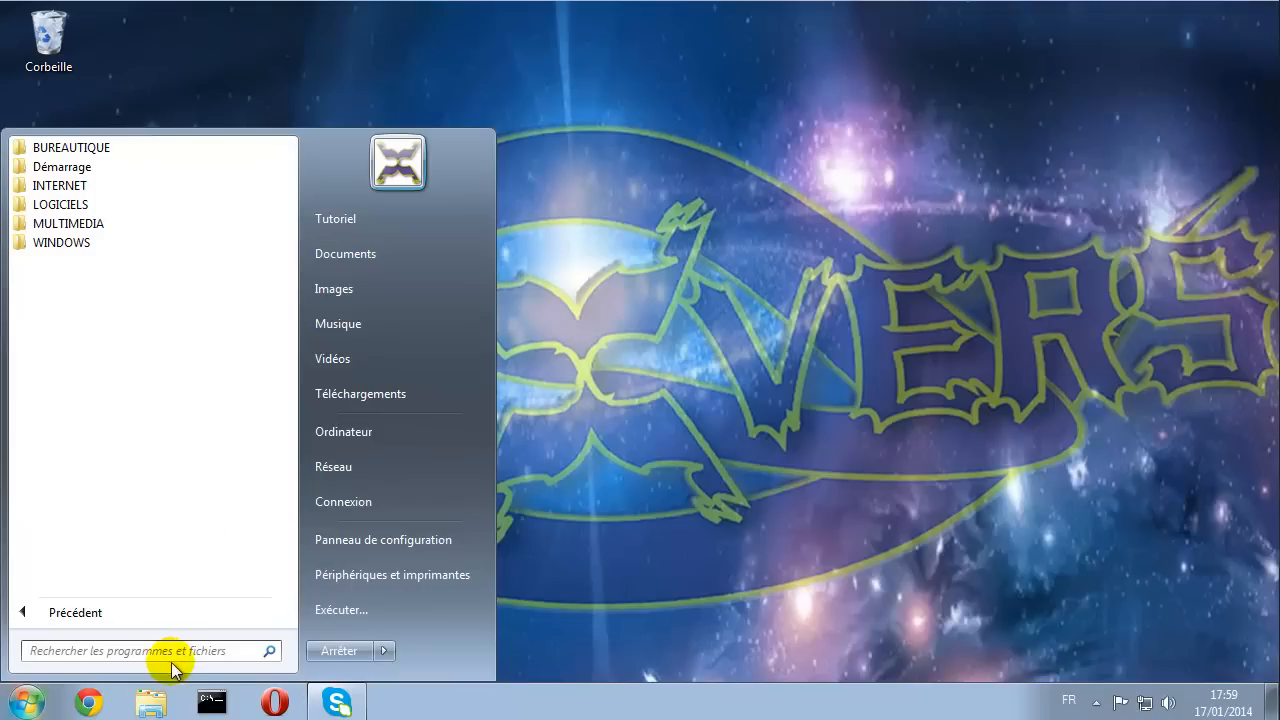
- Unpin Opera from the taskbar
right_click(273, 708)
left_click(271, 662)
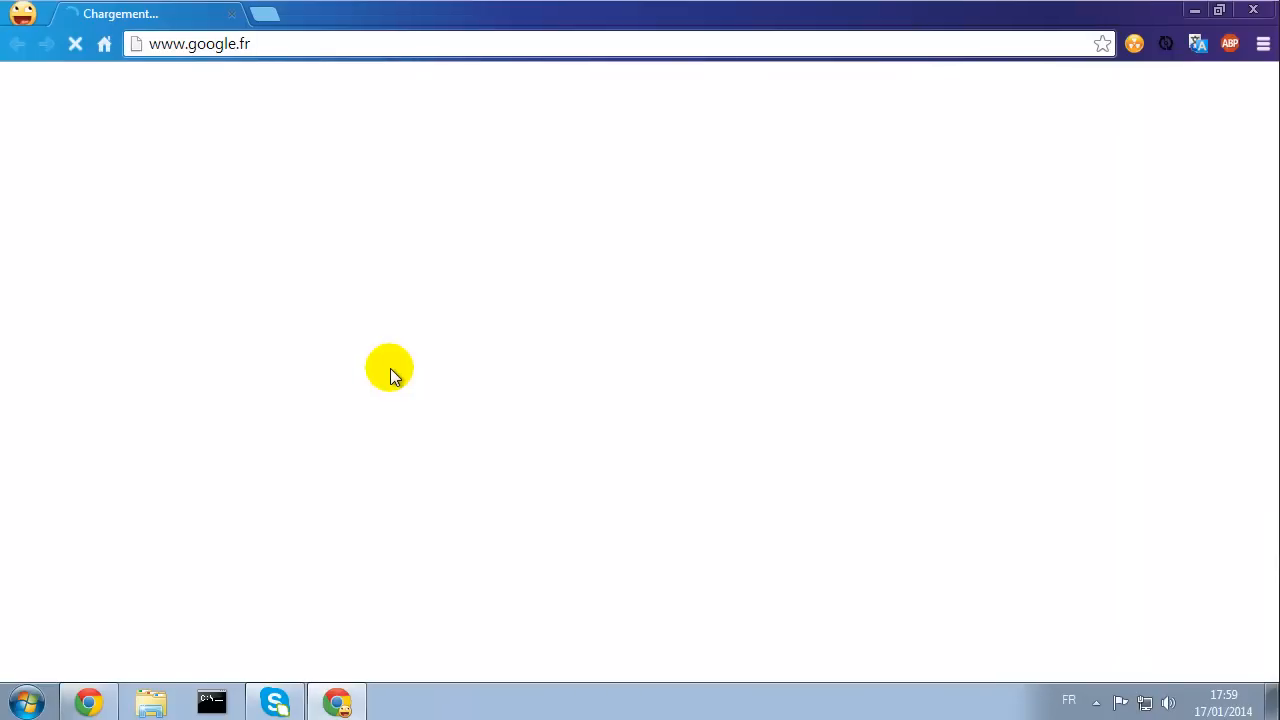
- In Chrome, search Google for ccleaner and open Piriform's CCleaner download page
left_click(432, 385)
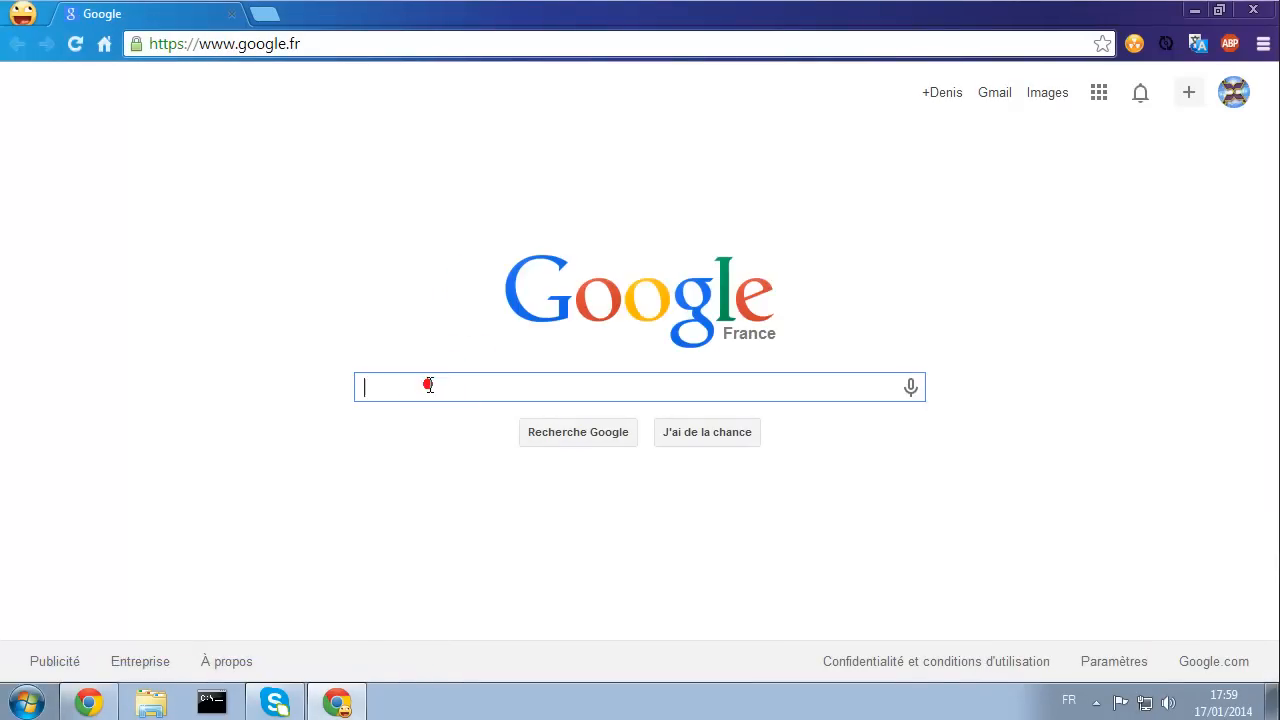
type("cc")
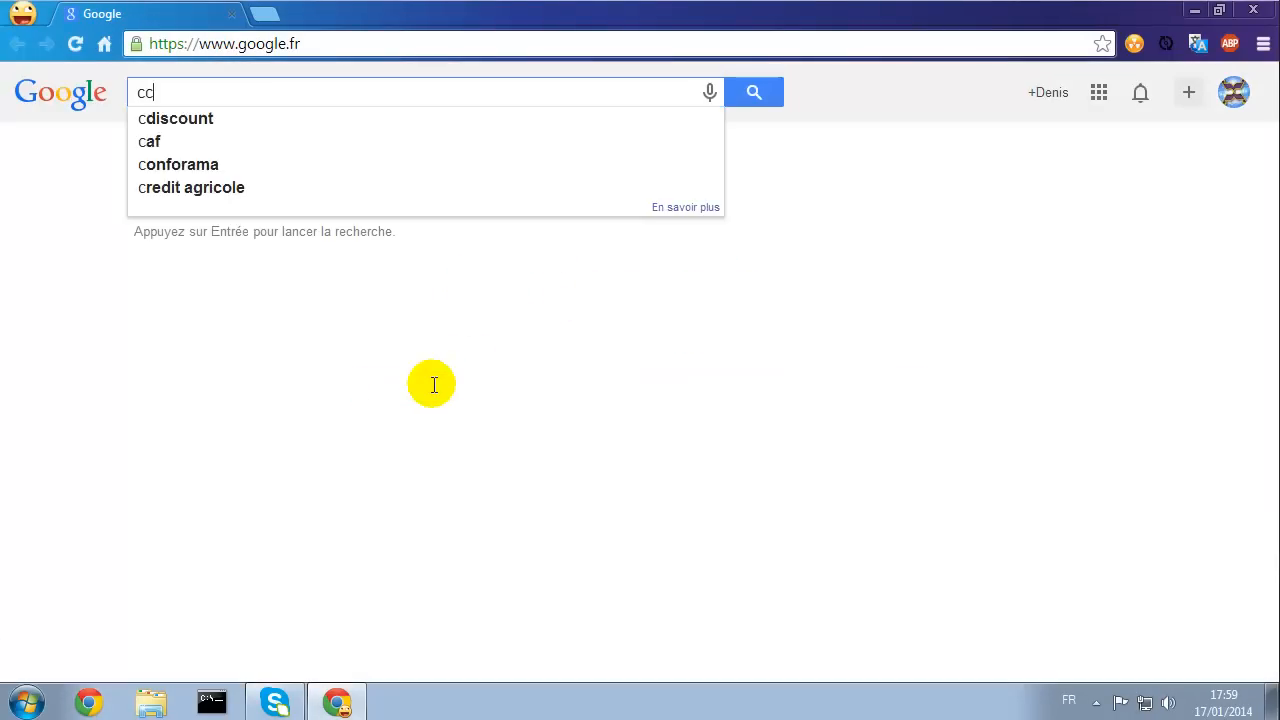
type("leaner")
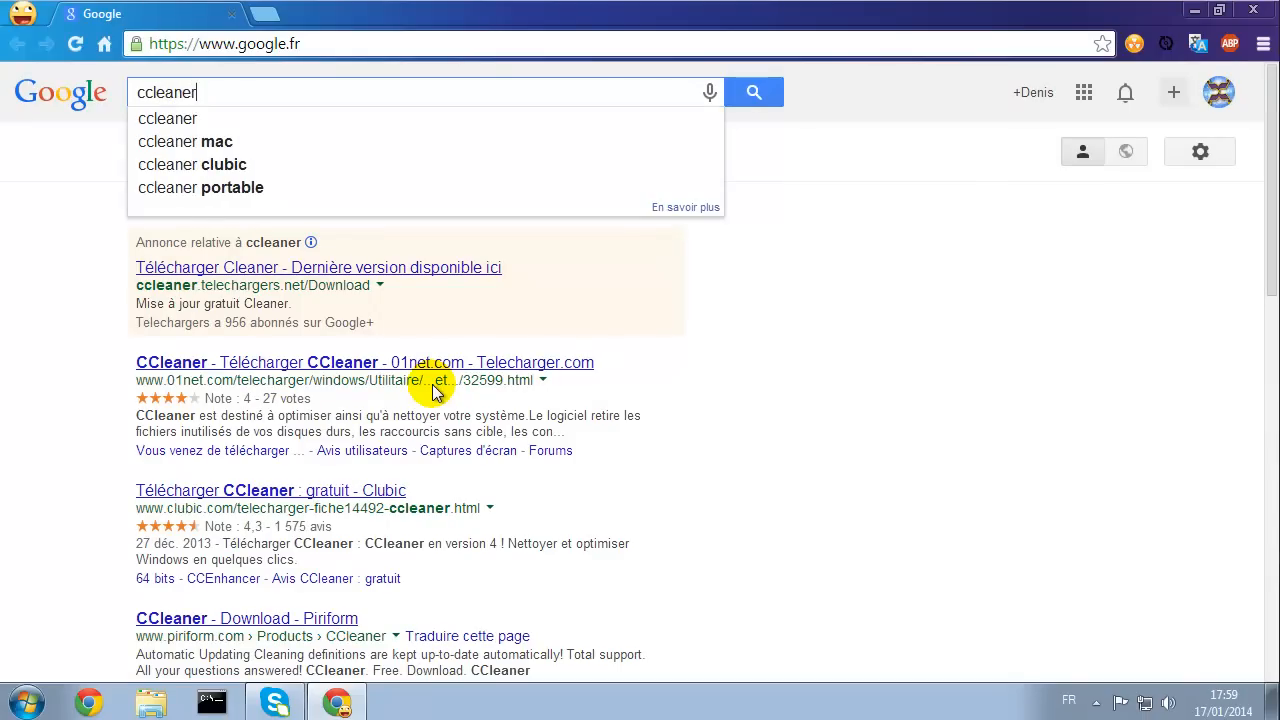
key("Return")
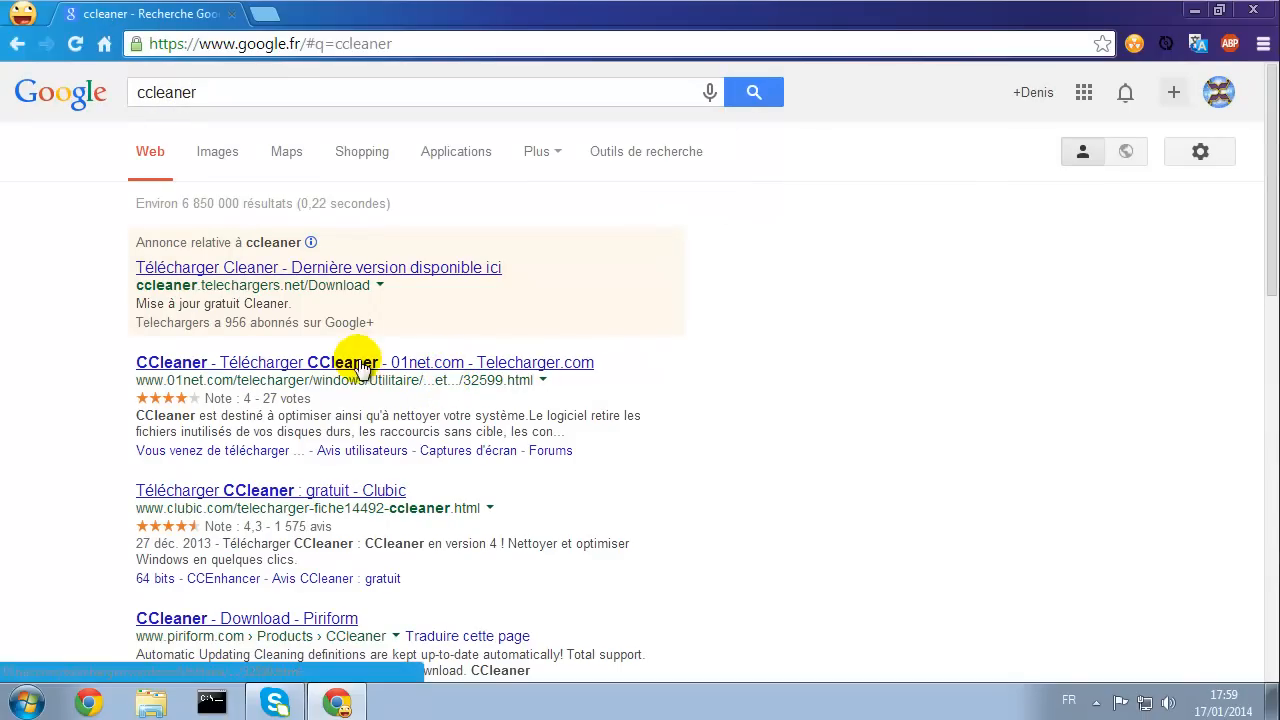
left_click(208, 619)
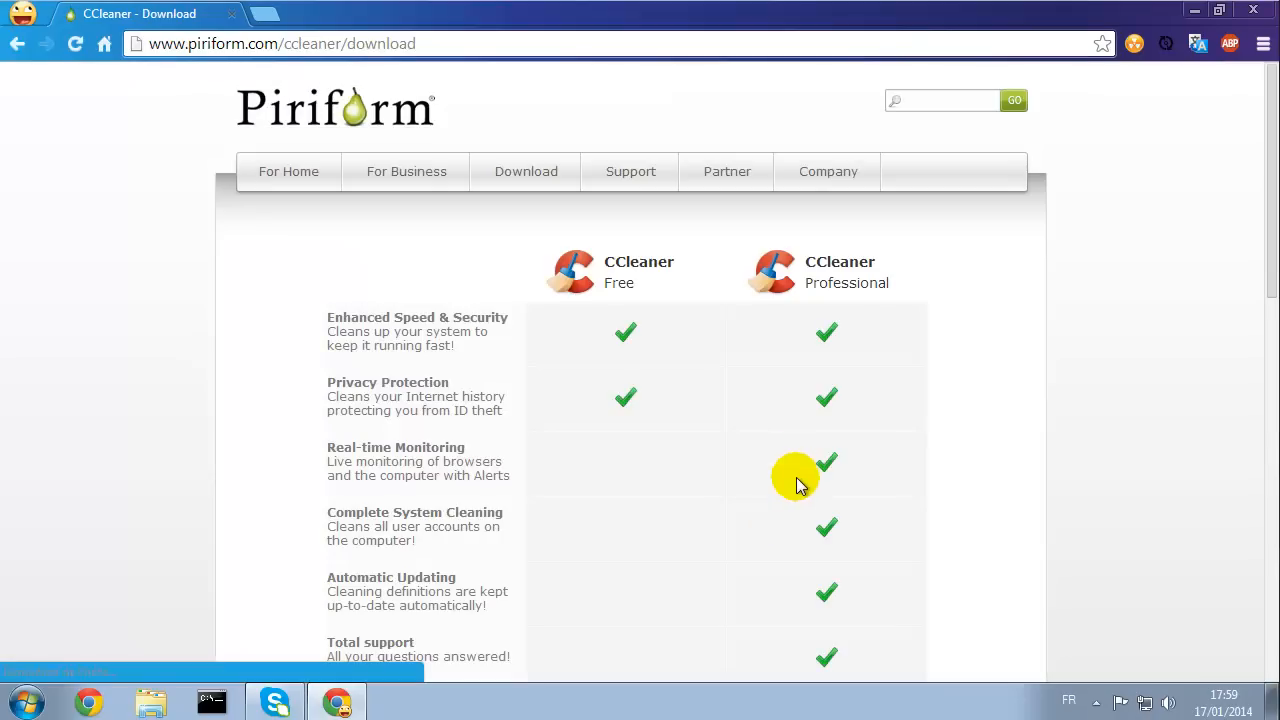
- Compare the CCleaner editions and download the free one from Piriform.com
scroll(620, 438, "down", 4)
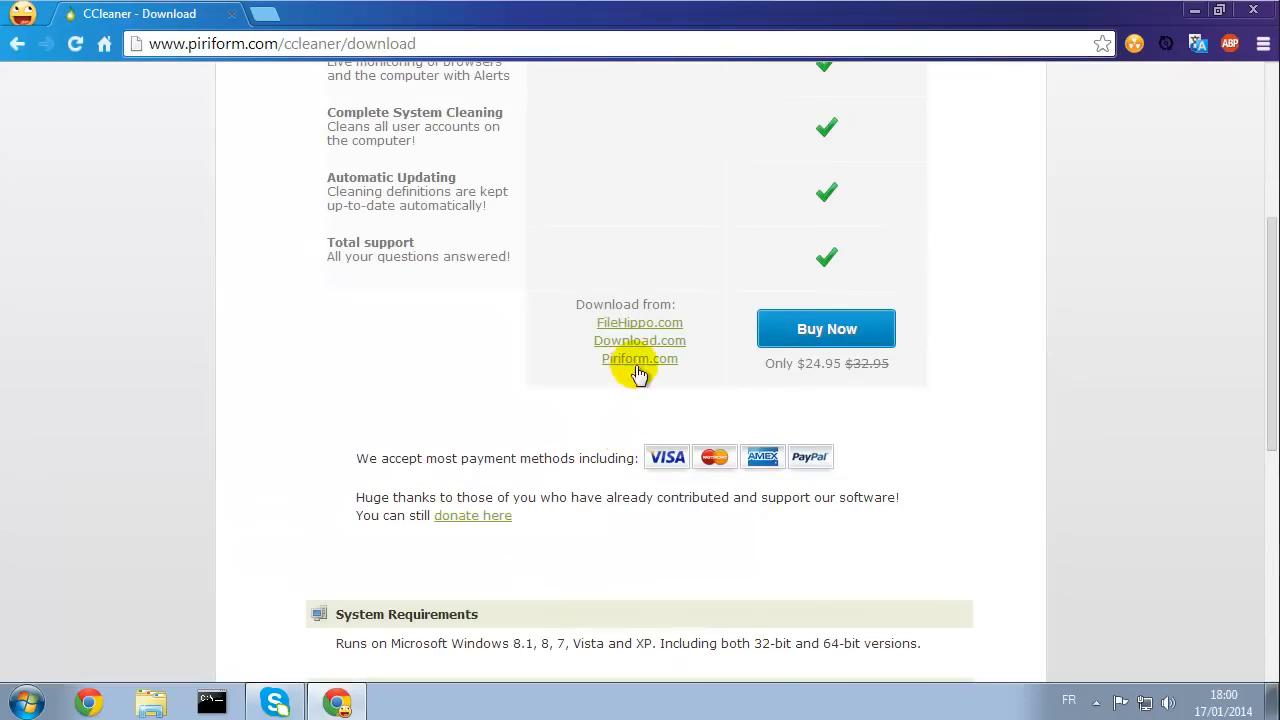
scroll(455, 378, "up", 4)
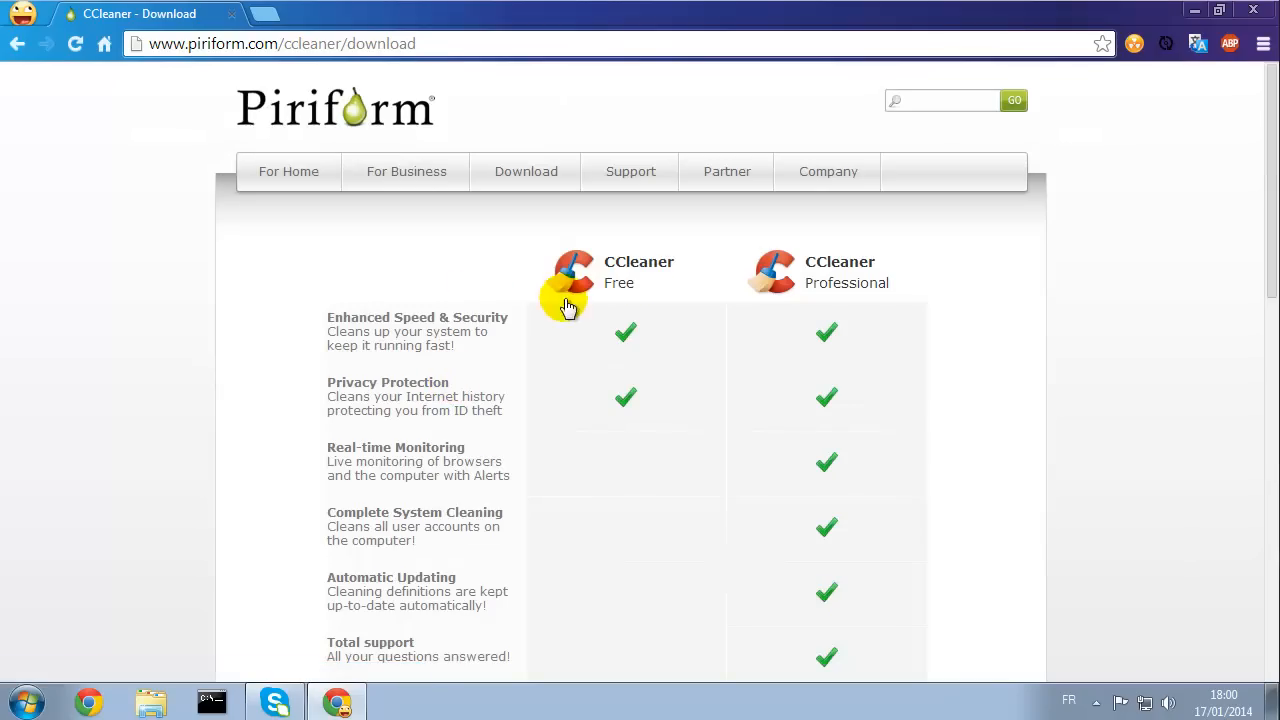
scroll(620, 375, "down", 3)
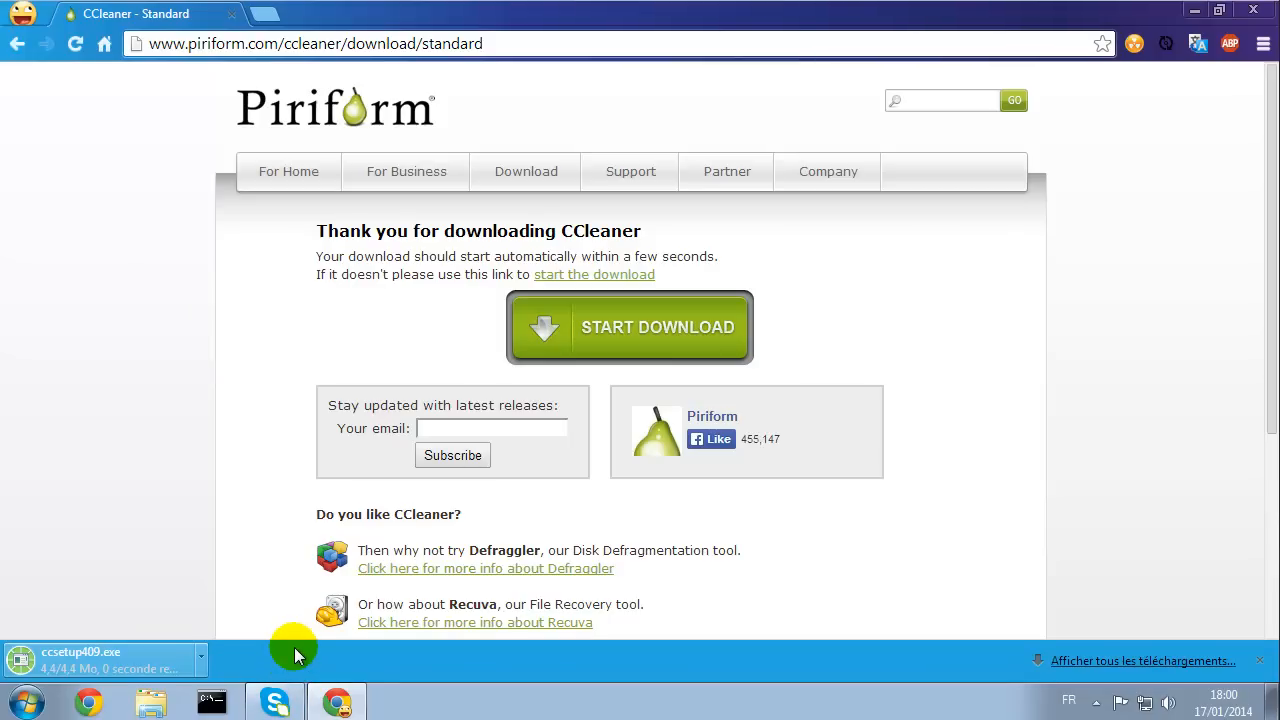
- Run the downloaded ccsetup409.exe installer and set the setup language to Français
left_click(80, 662)
left_click(700, 367)
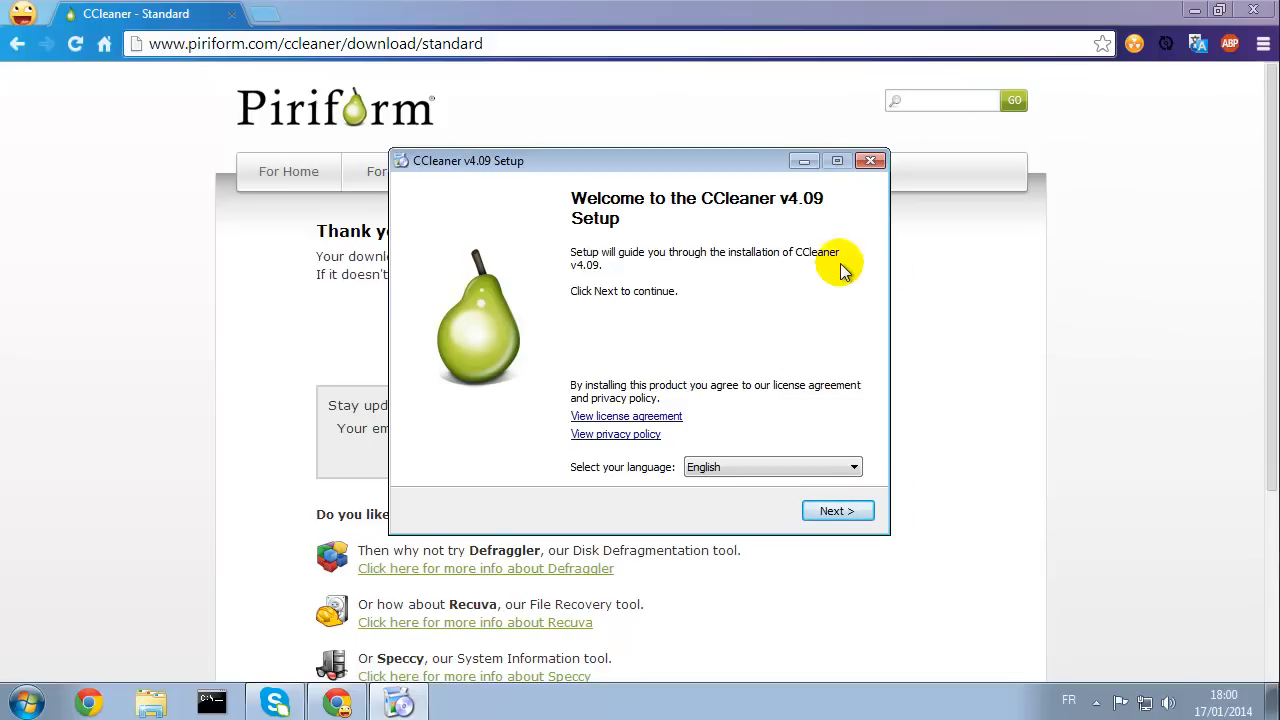
left_click(766, 465)
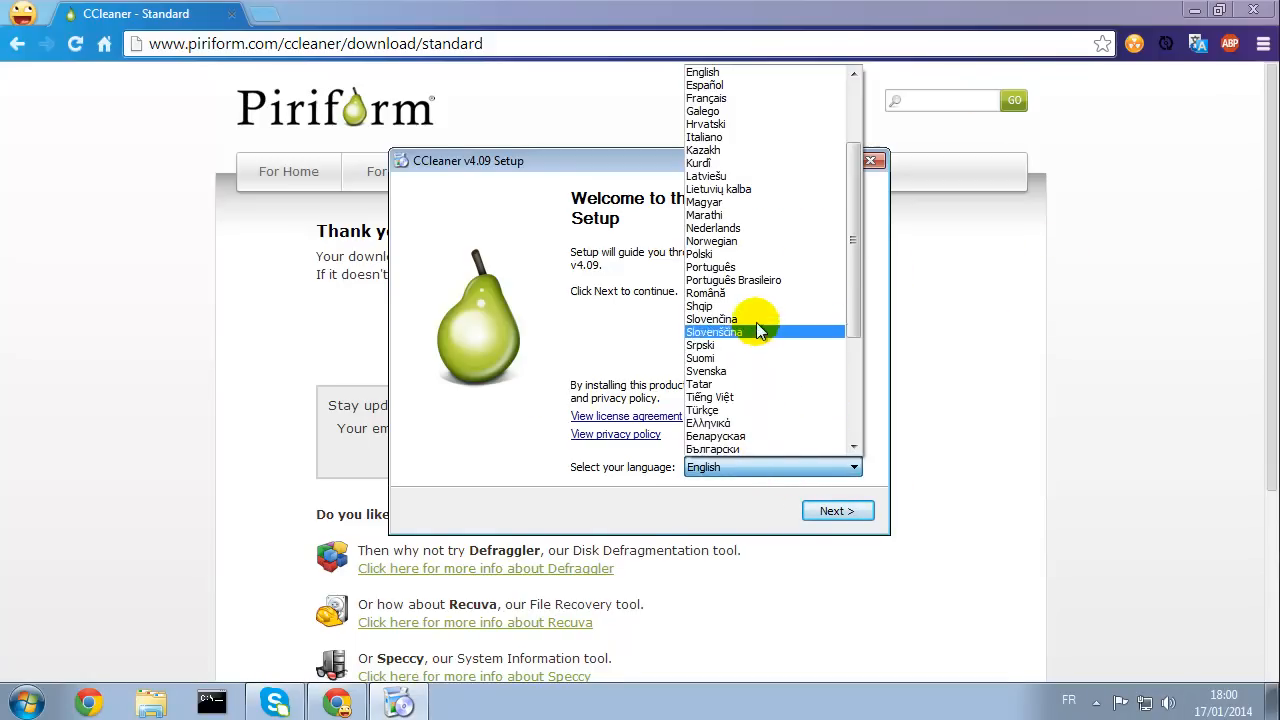
left_click(712, 98)
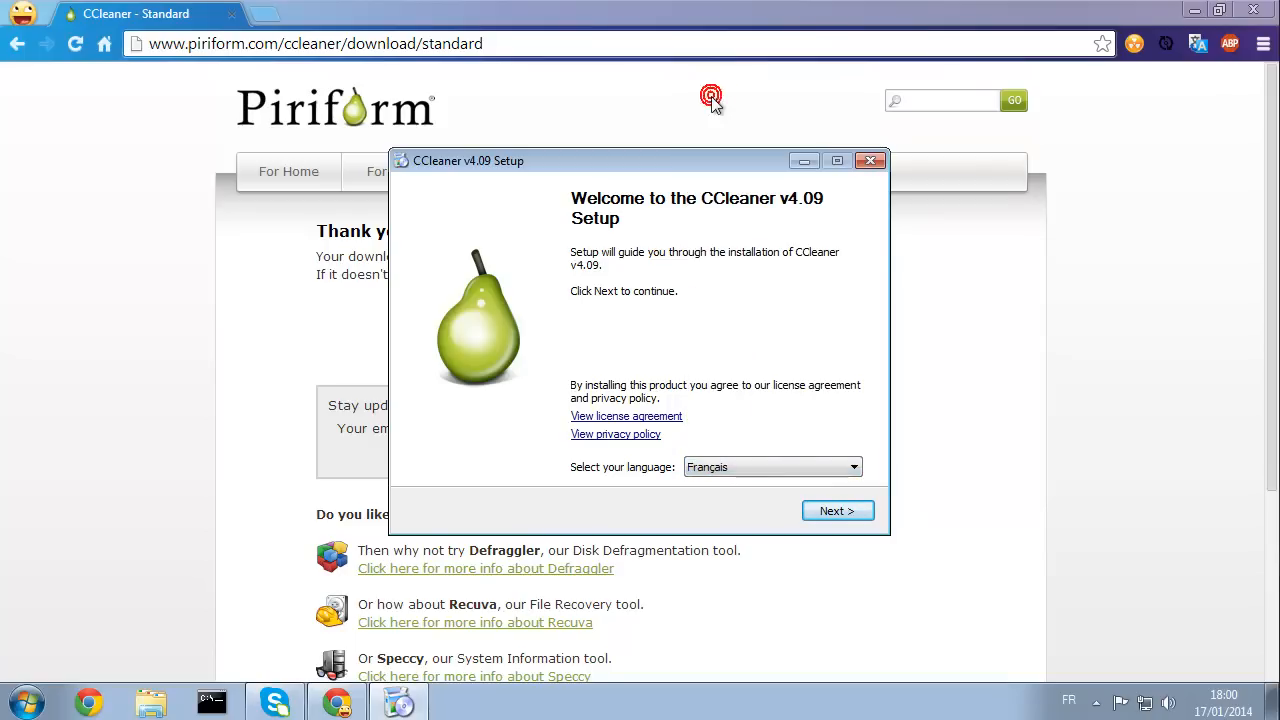
left_click(843, 512)
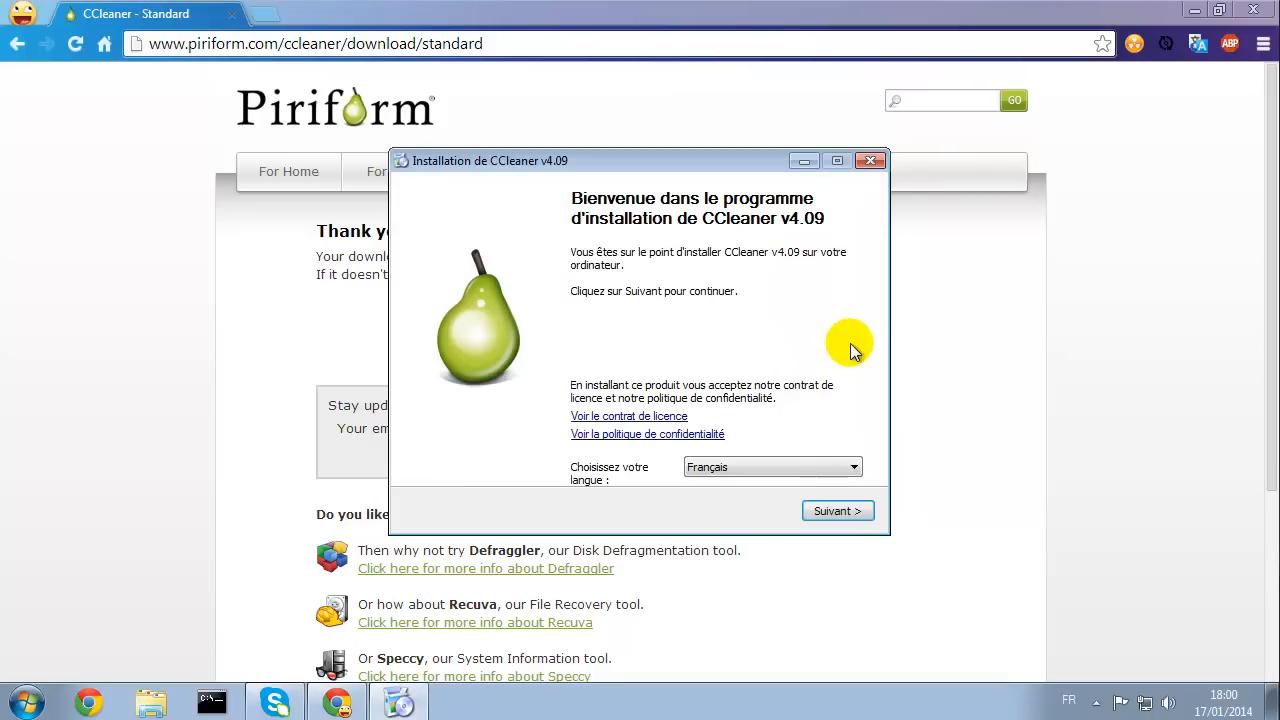
- Install CCleaner with a desktop shortcut but no Start menu shortcut, and close the installer and the browser
left_click(836, 513)
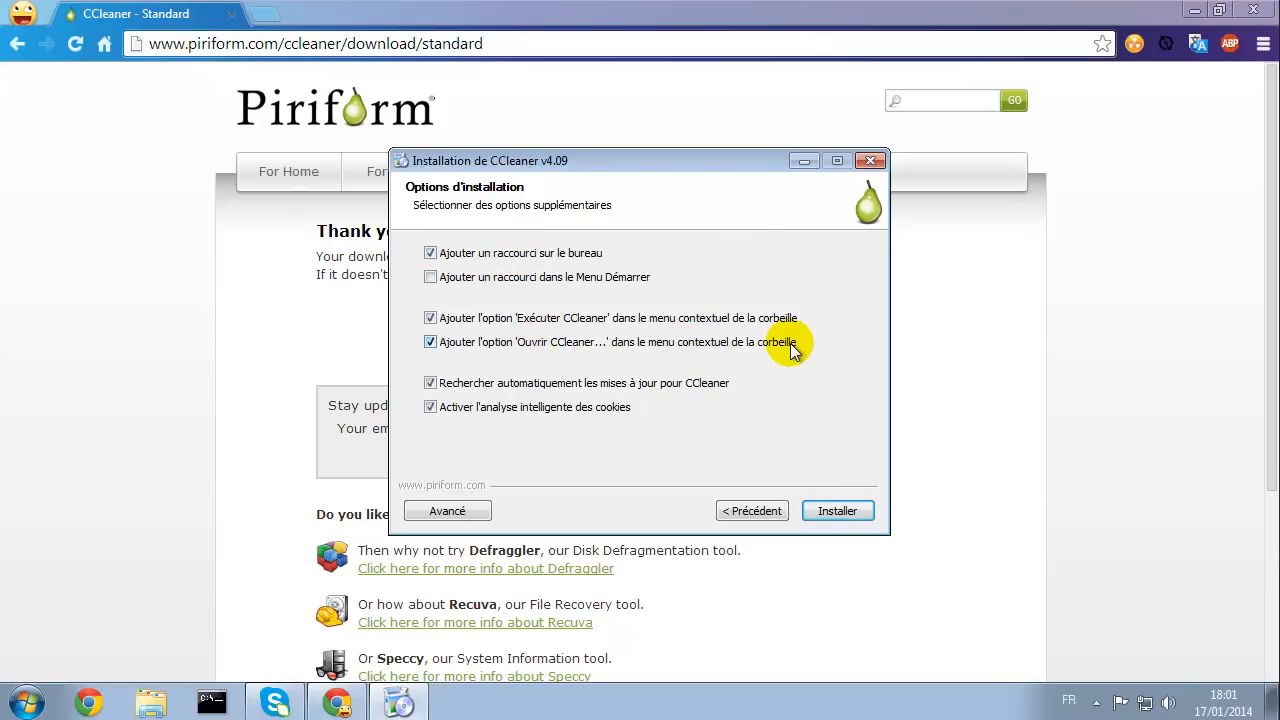
left_click(837, 512)
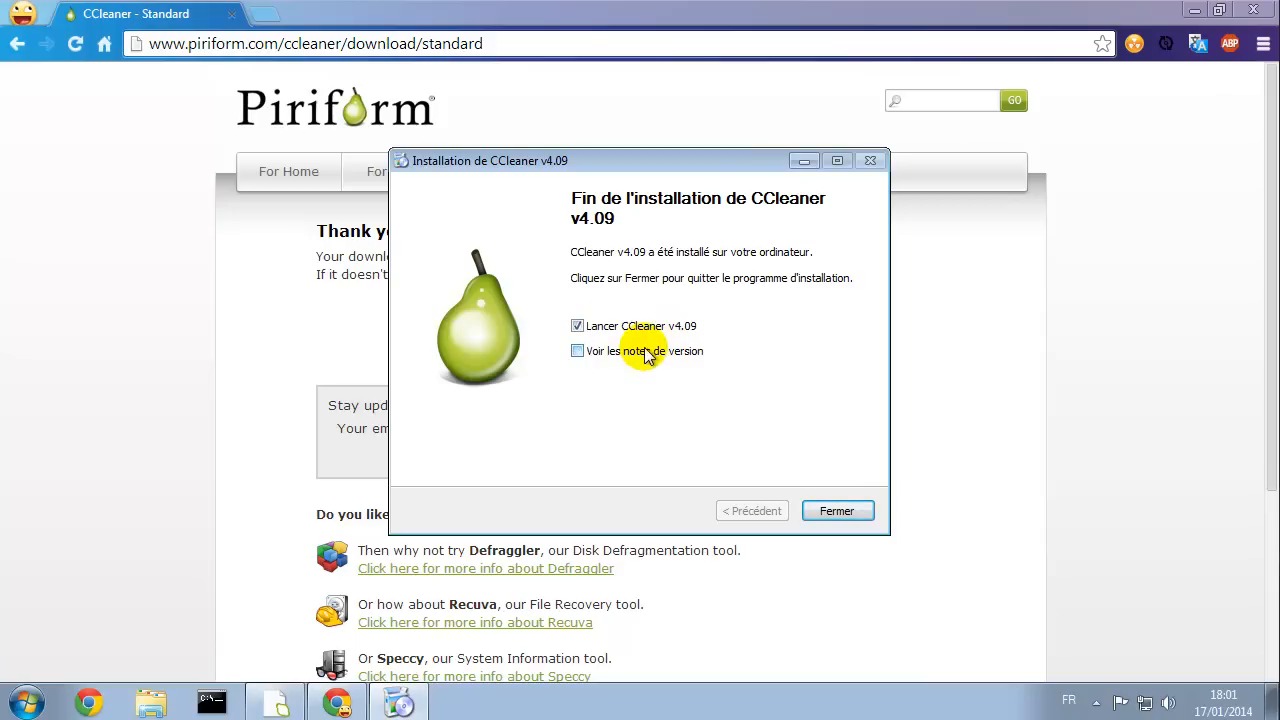
left_click(835, 510)
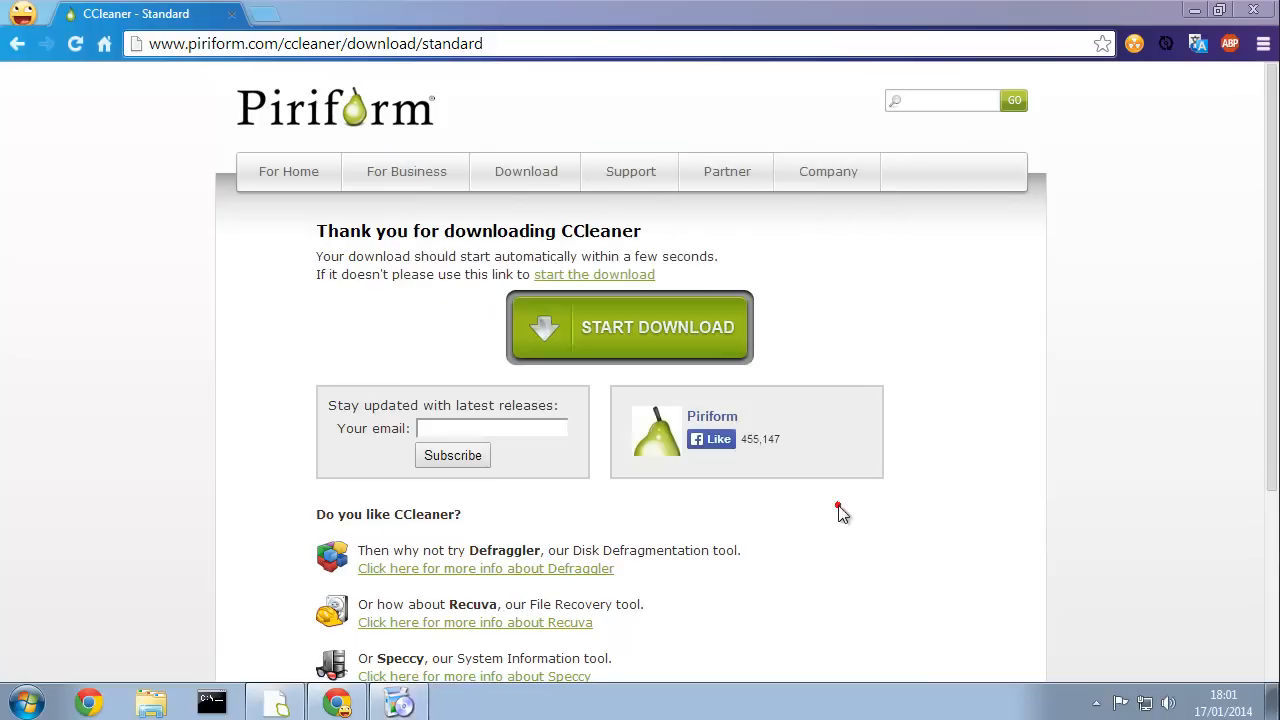
left_click(1253, 10)
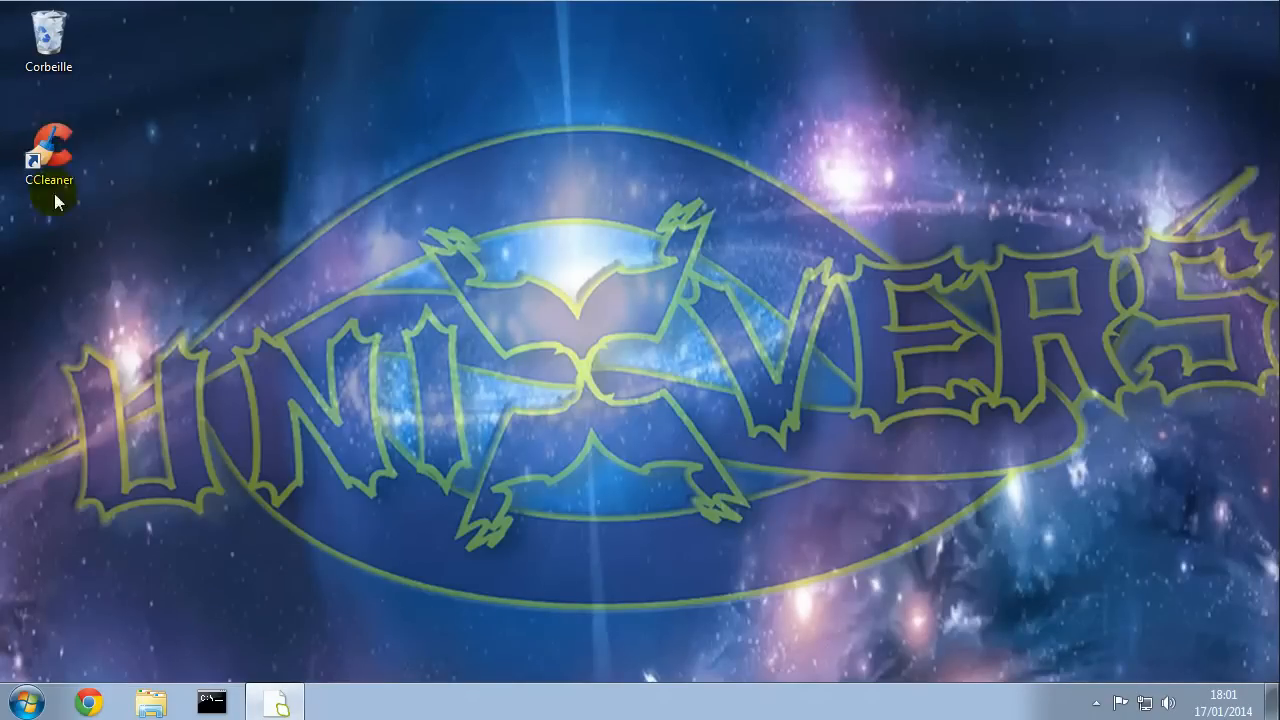
- Open the all-users Start menu folder and browse to Programmes > INTERNET > SECURITE
left_click(32, 690)
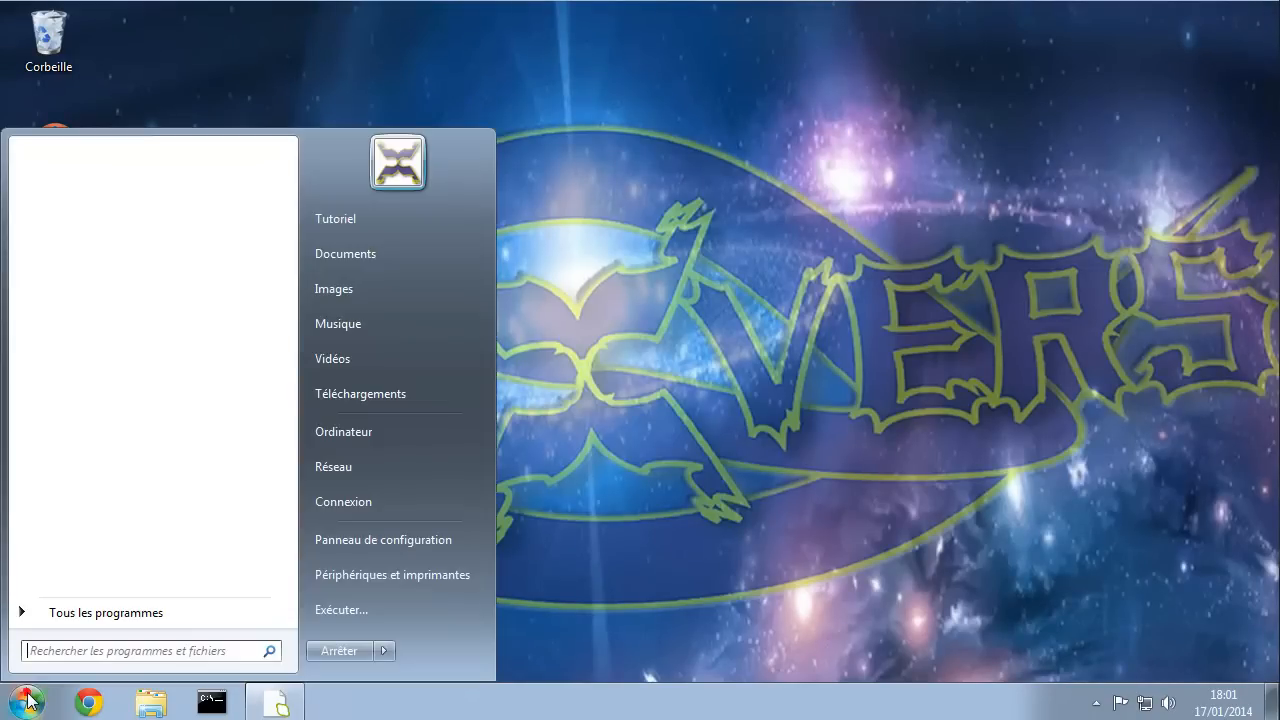
left_click(106, 613)
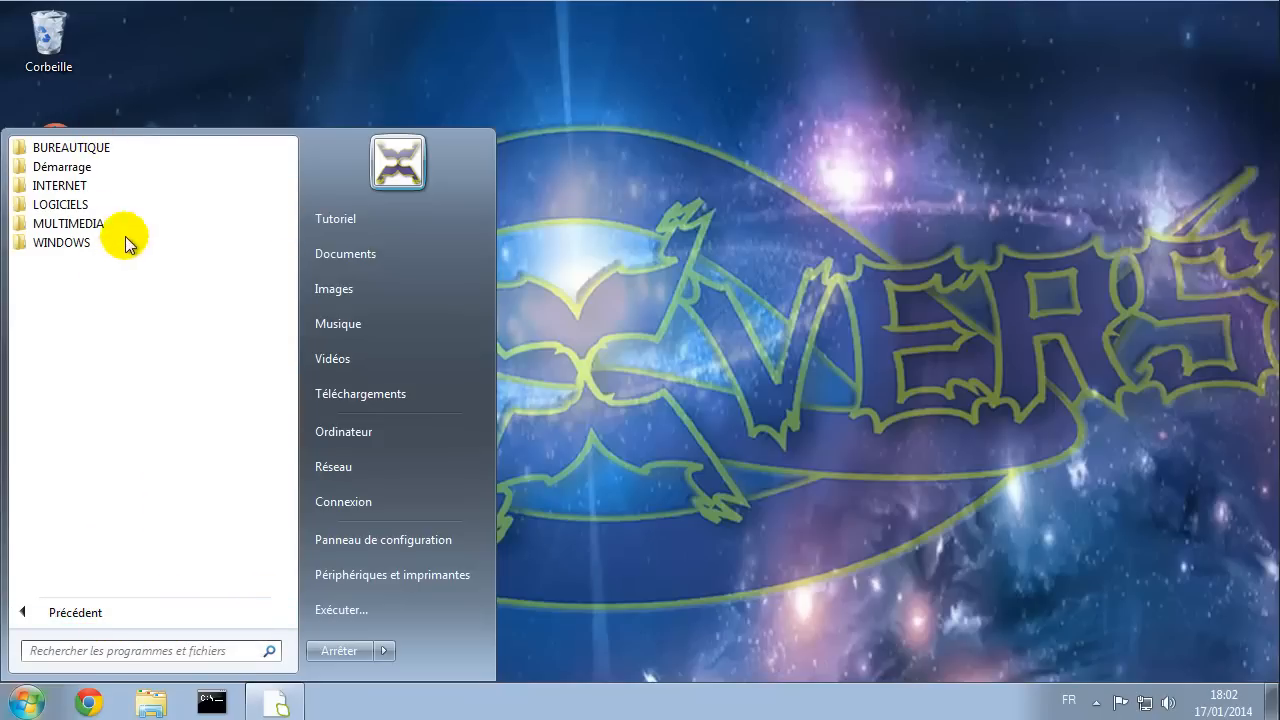
right_click(113, 613)
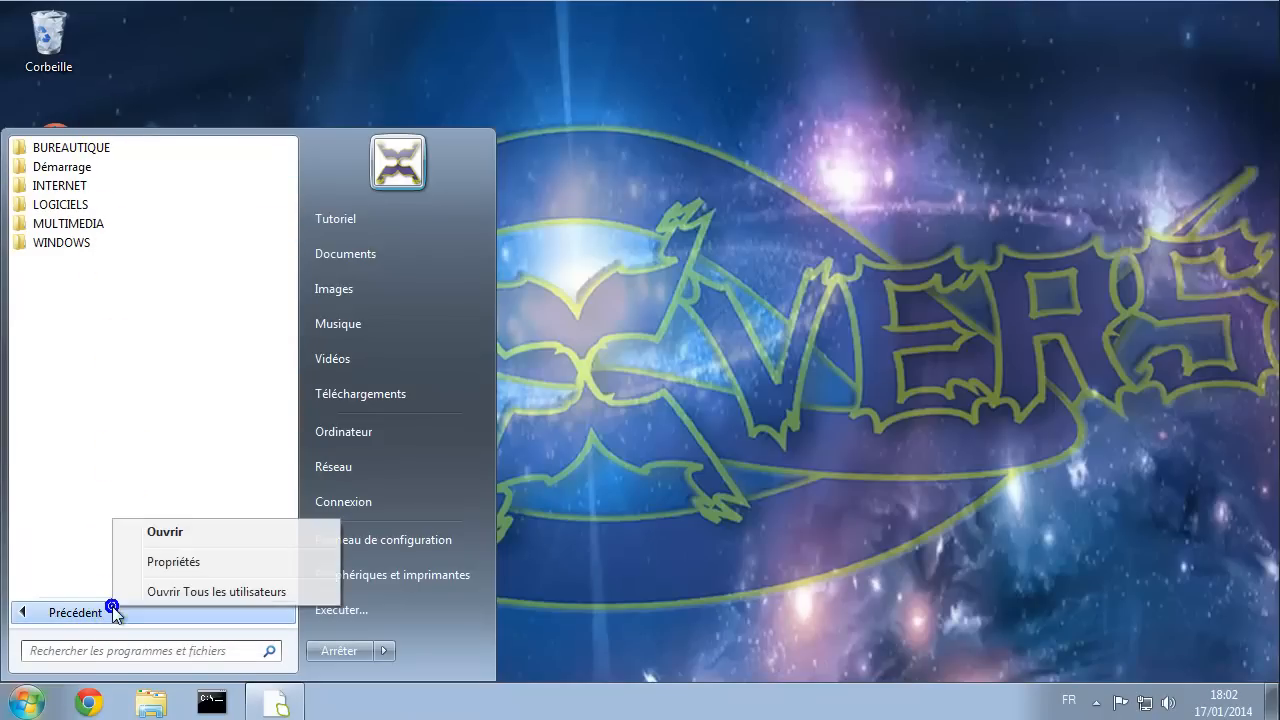
left_click(186, 593)
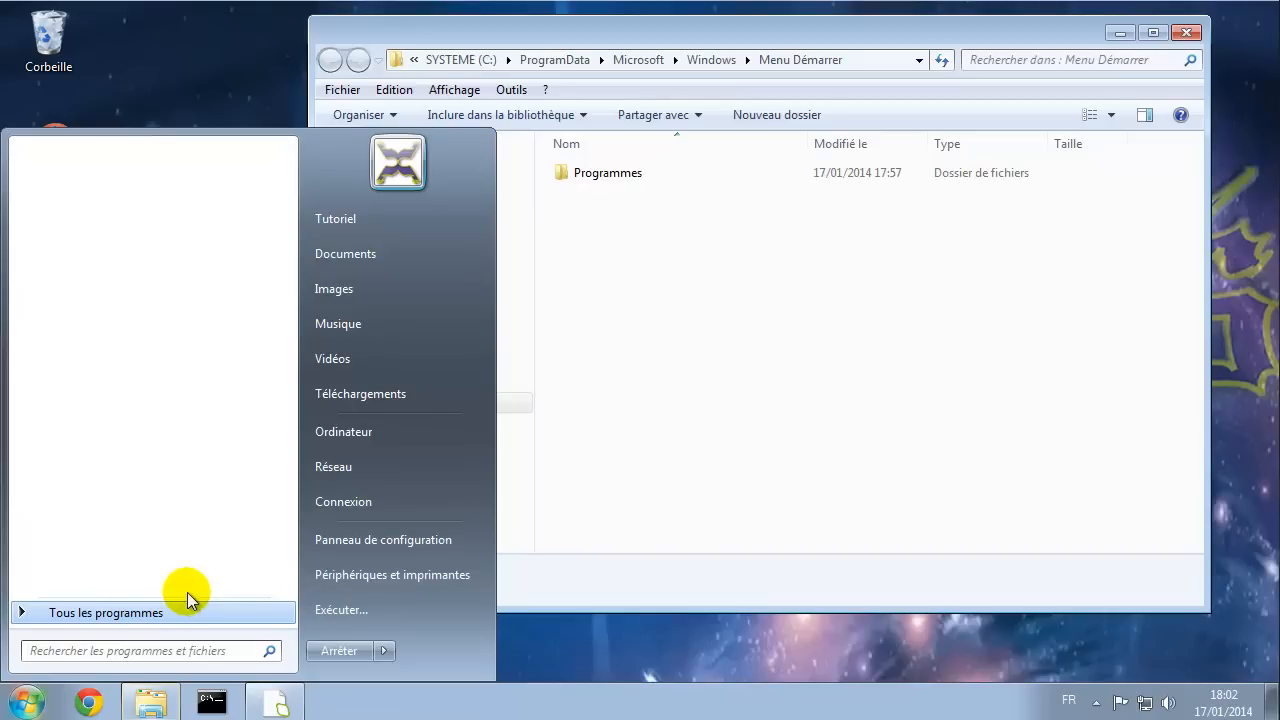
left_click(709, 333)
double_click(612, 173)
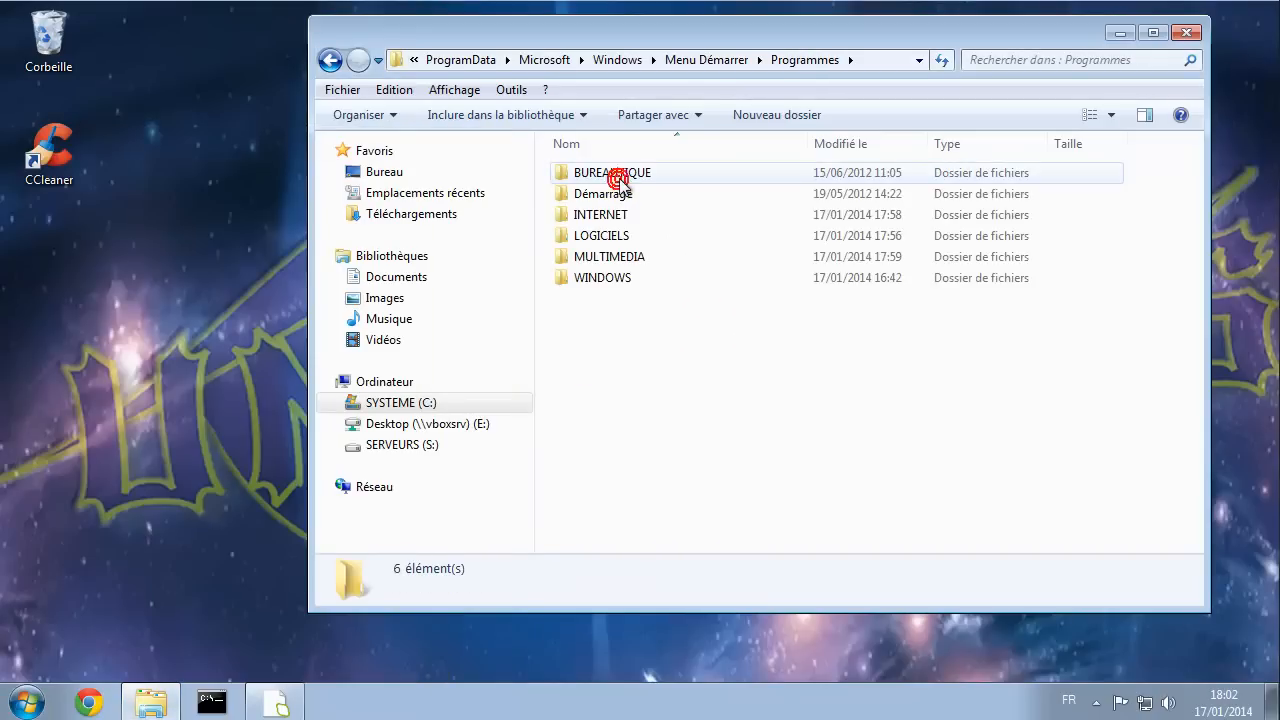
double_click(620, 214)
double_click(617, 216)
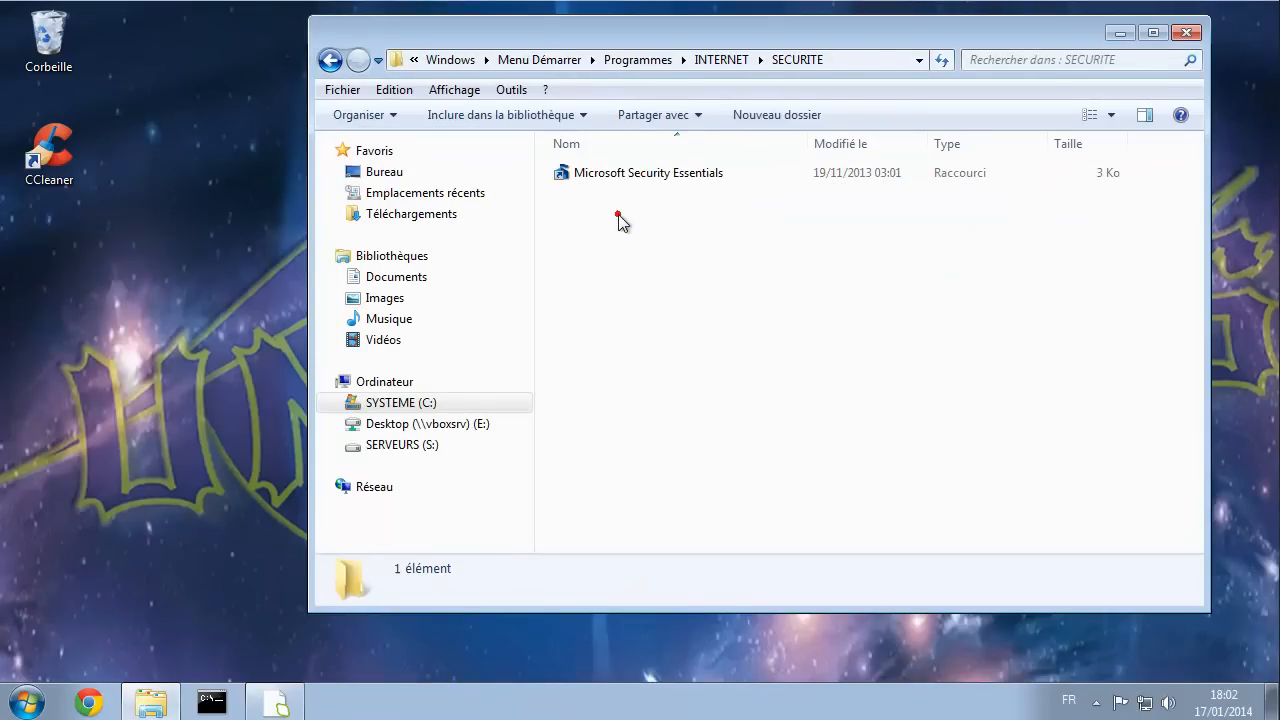
- Move the CCleaner desktop shortcut into the SECURITE folder and close the folder window
left_click_drag(48, 150, 713, 350)
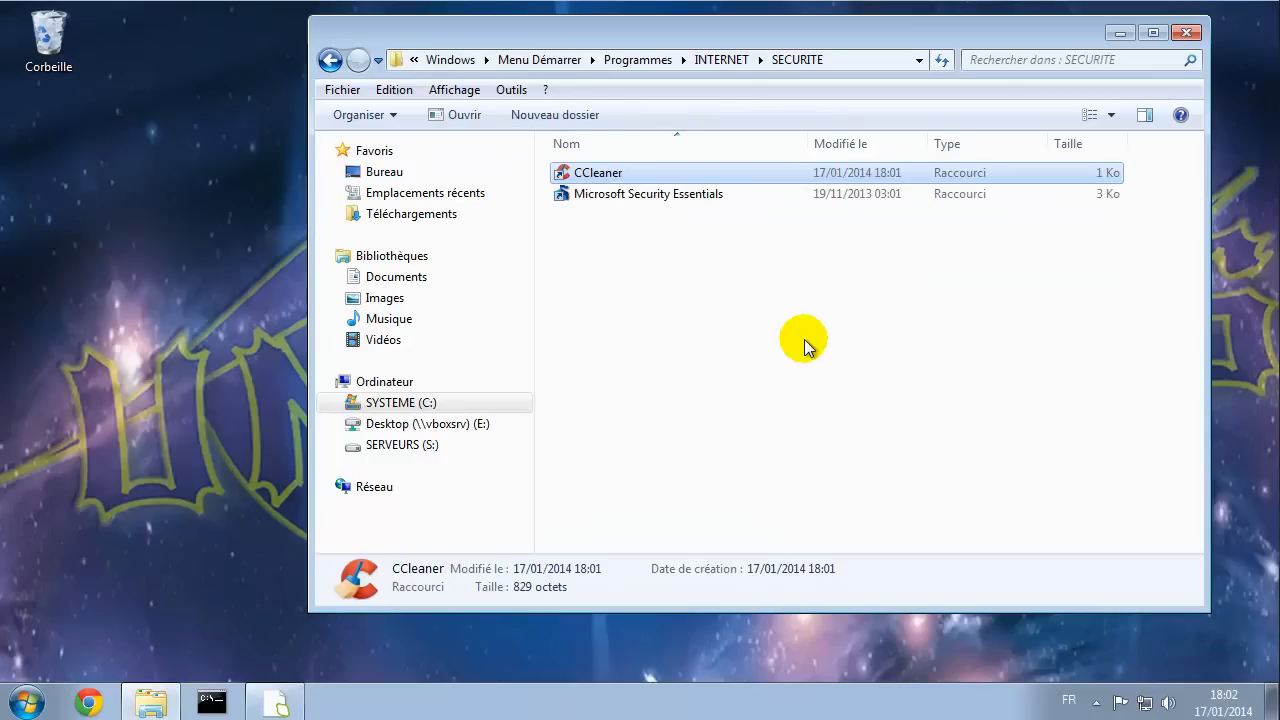
left_click(924, 289)
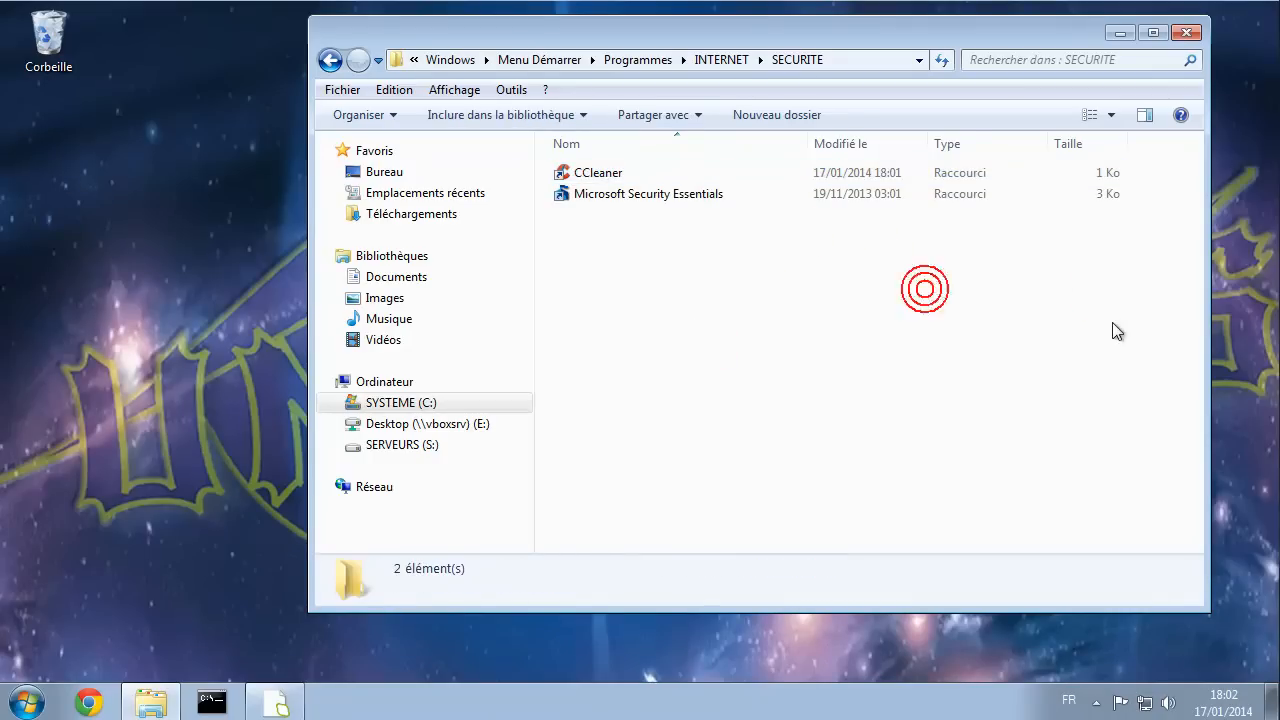
left_click(1185, 34)
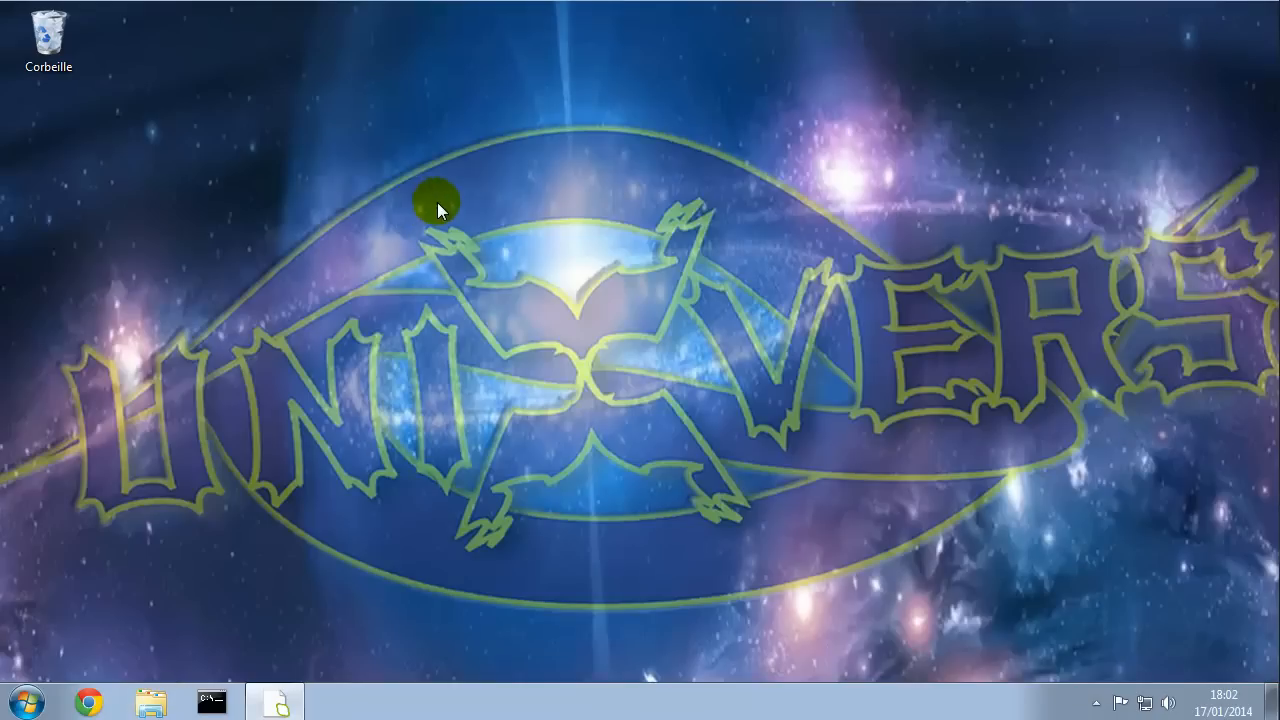
- Expand INTERNET > SECURITE in the Start menu's program list to check the CCleaner entry, and close the Start menu
left_click(26, 700)
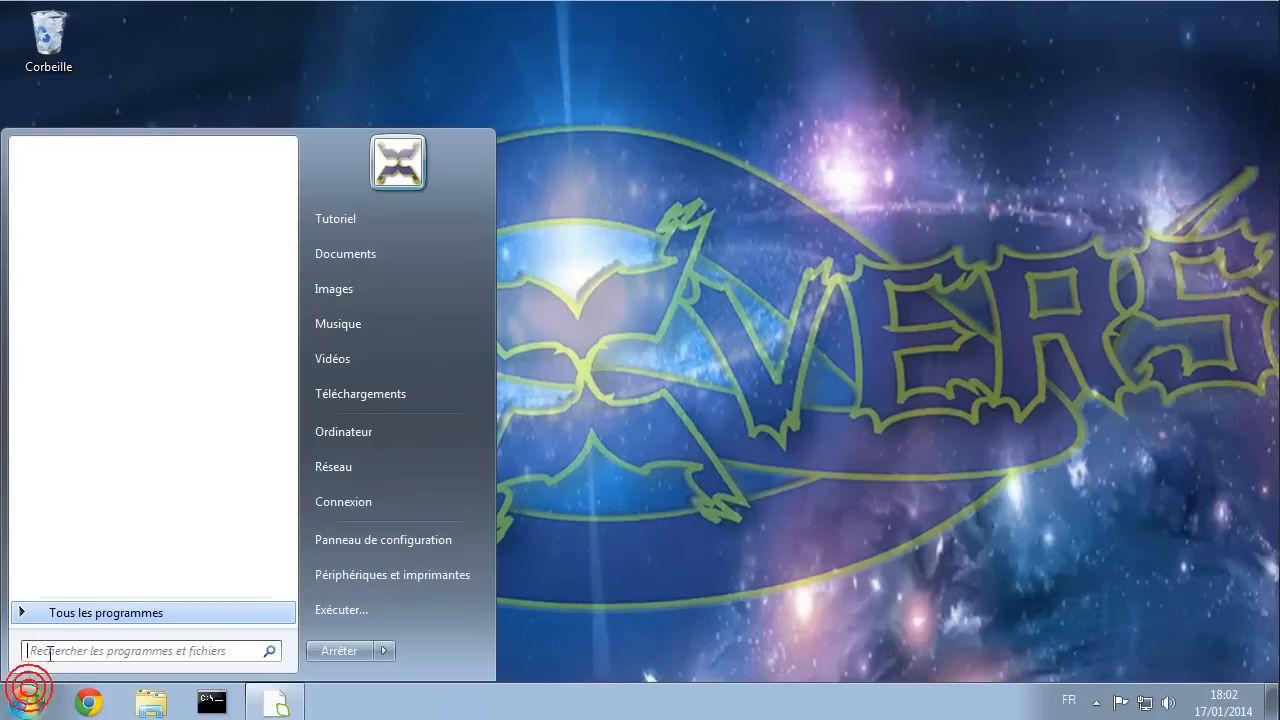
left_click(75, 611)
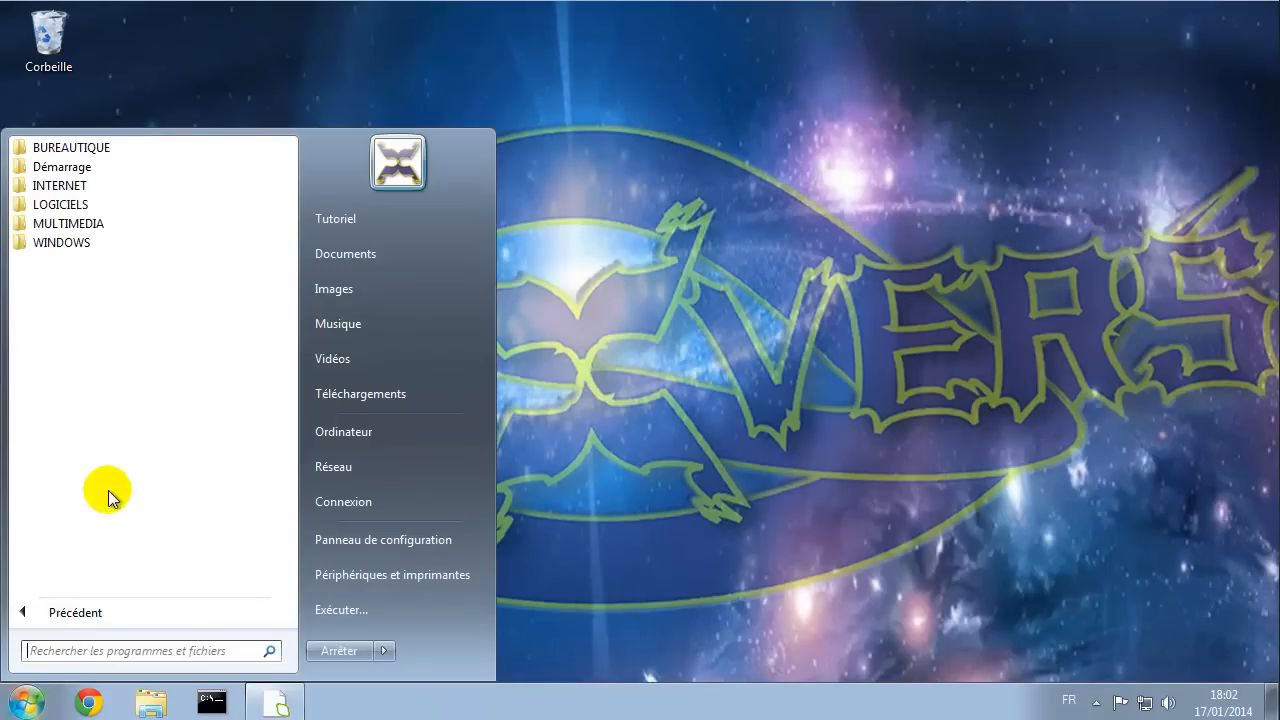
left_click(130, 188)
left_click(126, 244)
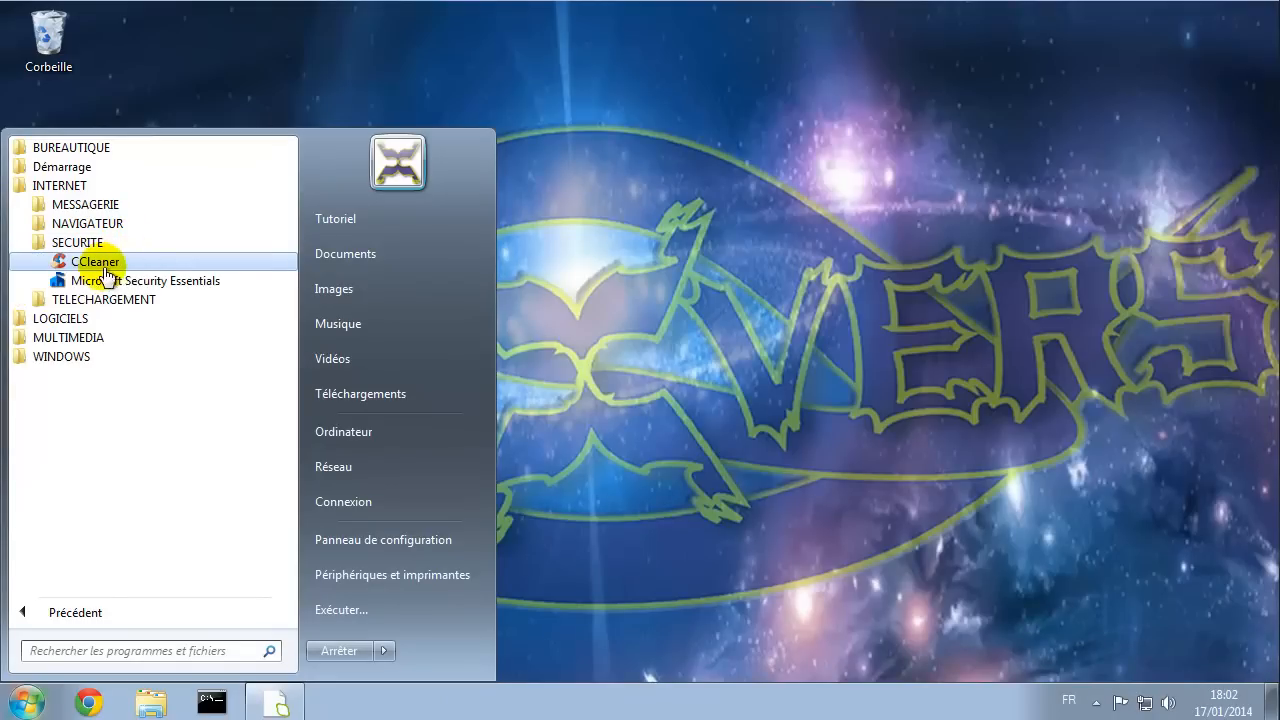
left_click(648, 318)
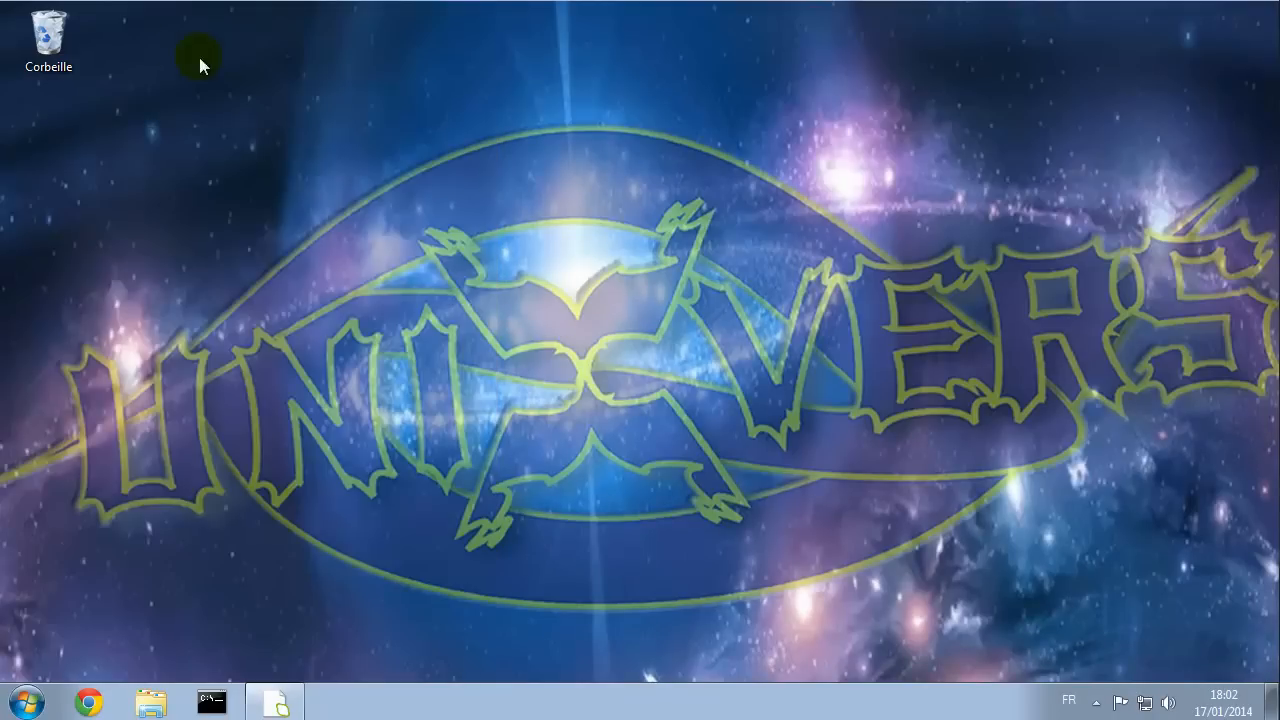
- Launch CCleaner through the Recycle Bin's "Ouvrir CCleaner..." option and enlarge its window
right_click(48, 30)
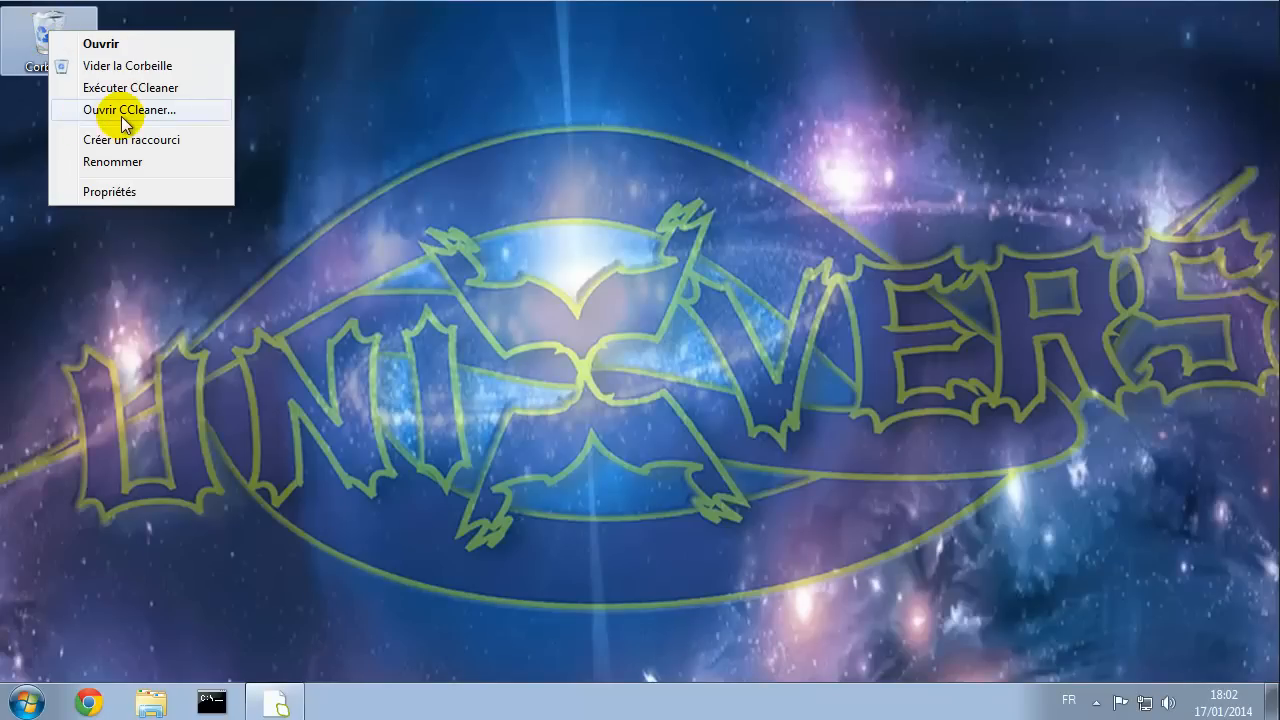
left_click(118, 118)
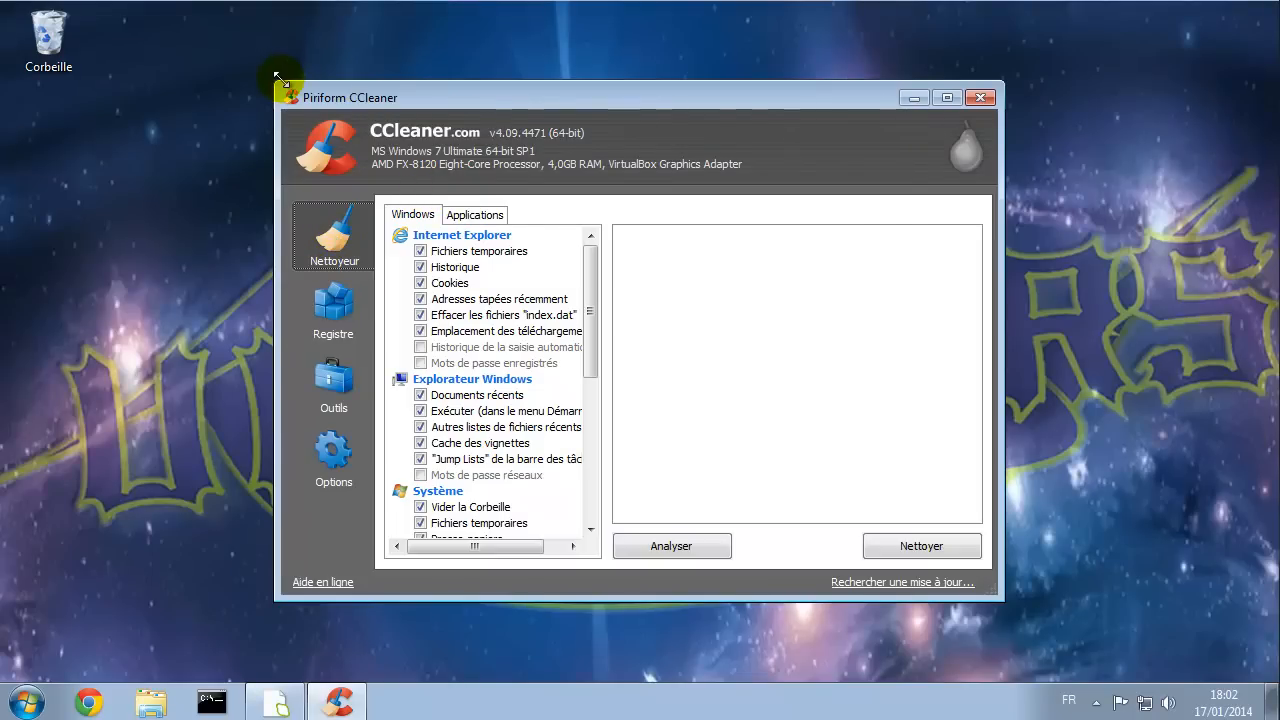
left_click_drag(266, 75, 131, 29)
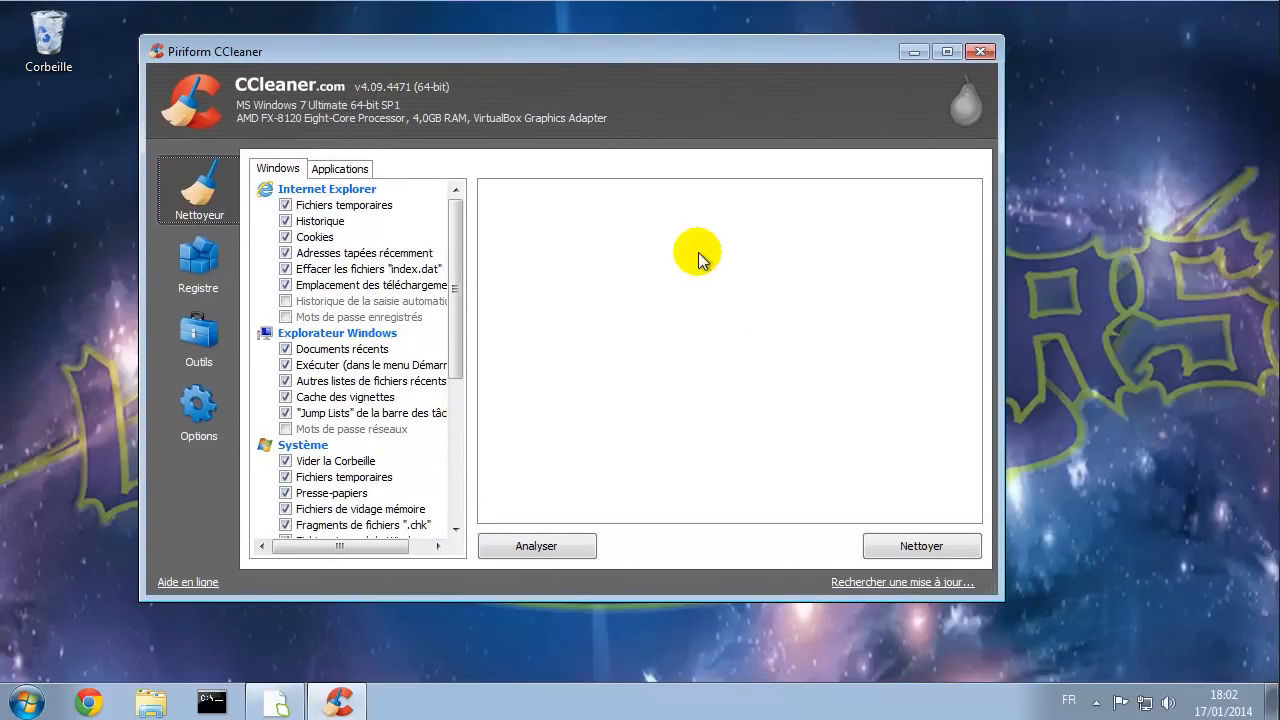
left_click_drag(1001, 594, 1128, 633)
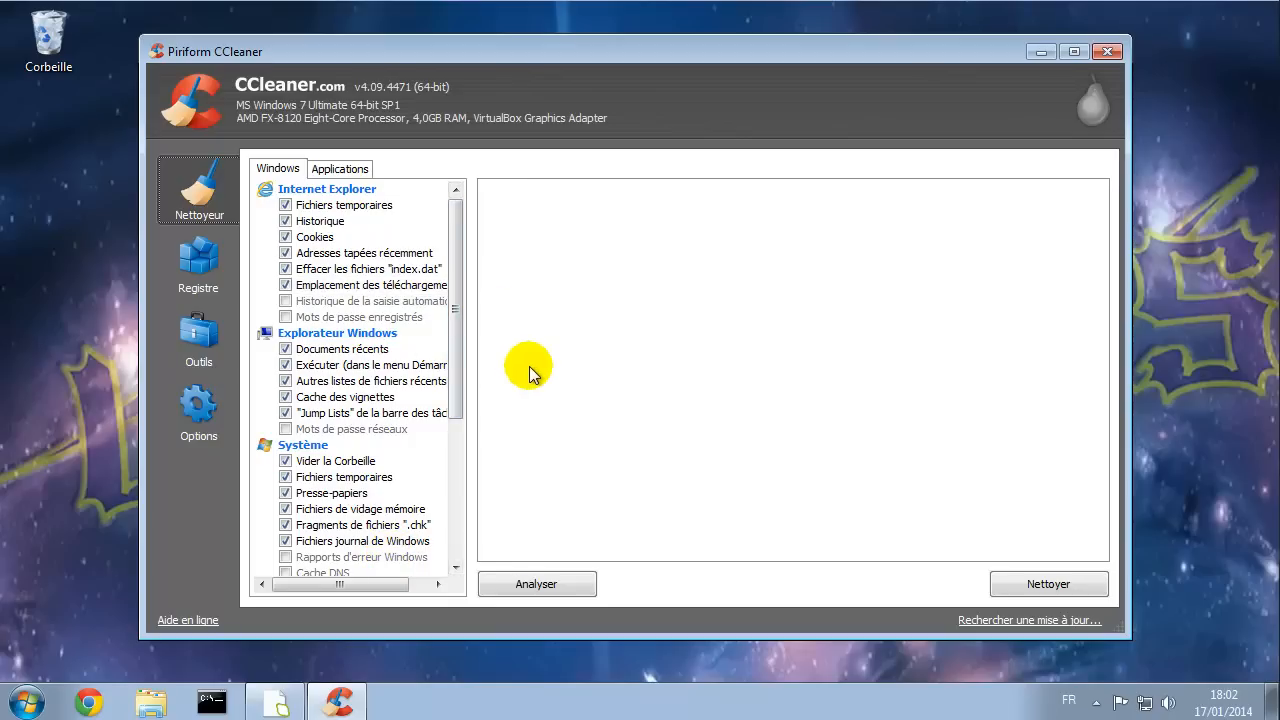
mouse_move(457, 318)
left_mouse_down()
mouse_move(471, 457)
mouse_move(467, 299)
left_mouse_up()
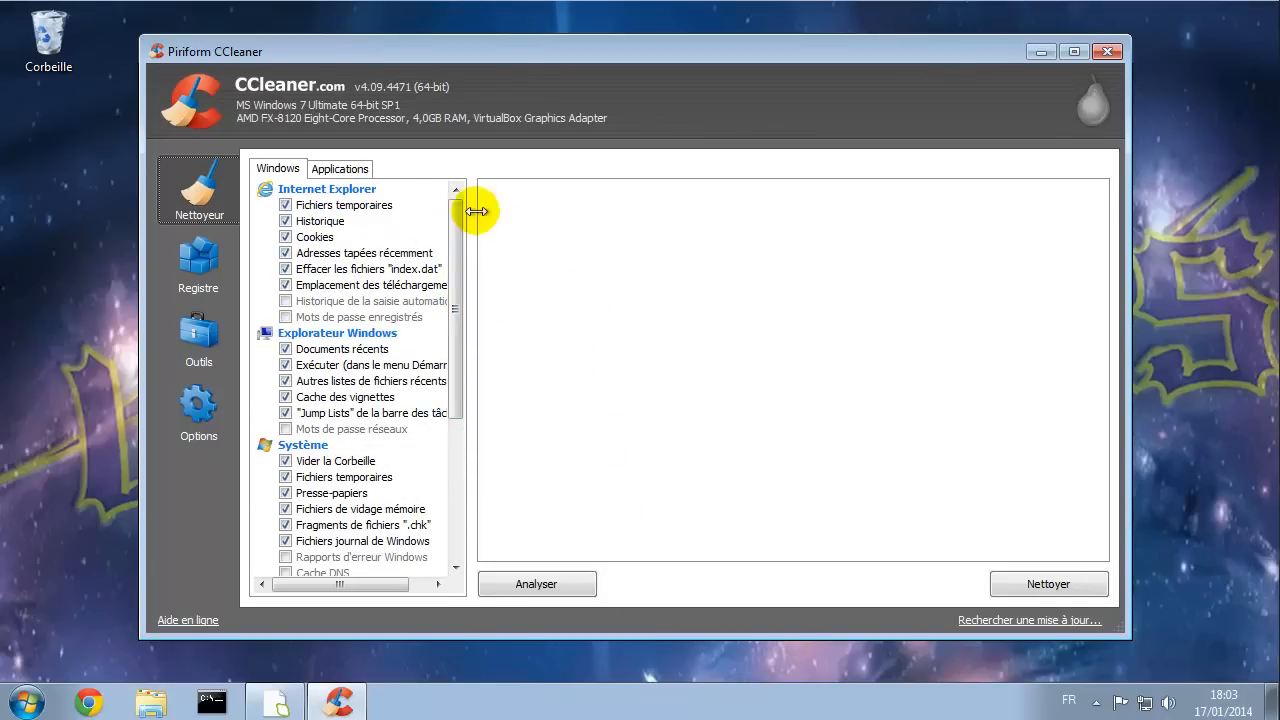
- Analyze and clean the selected items with the deletion warning suppressed for future runs, and repeat the cleaning and analysis
left_click(512, 580)
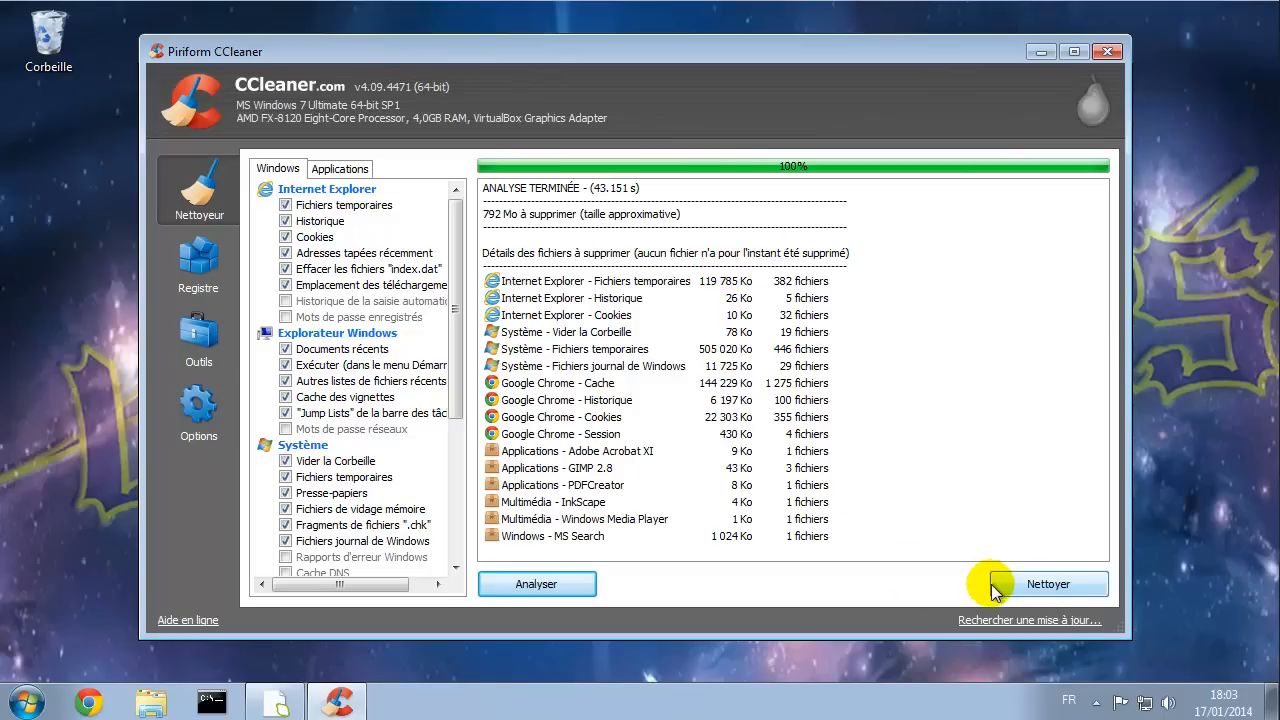
left_click(1038, 589)
left_click(500, 398)
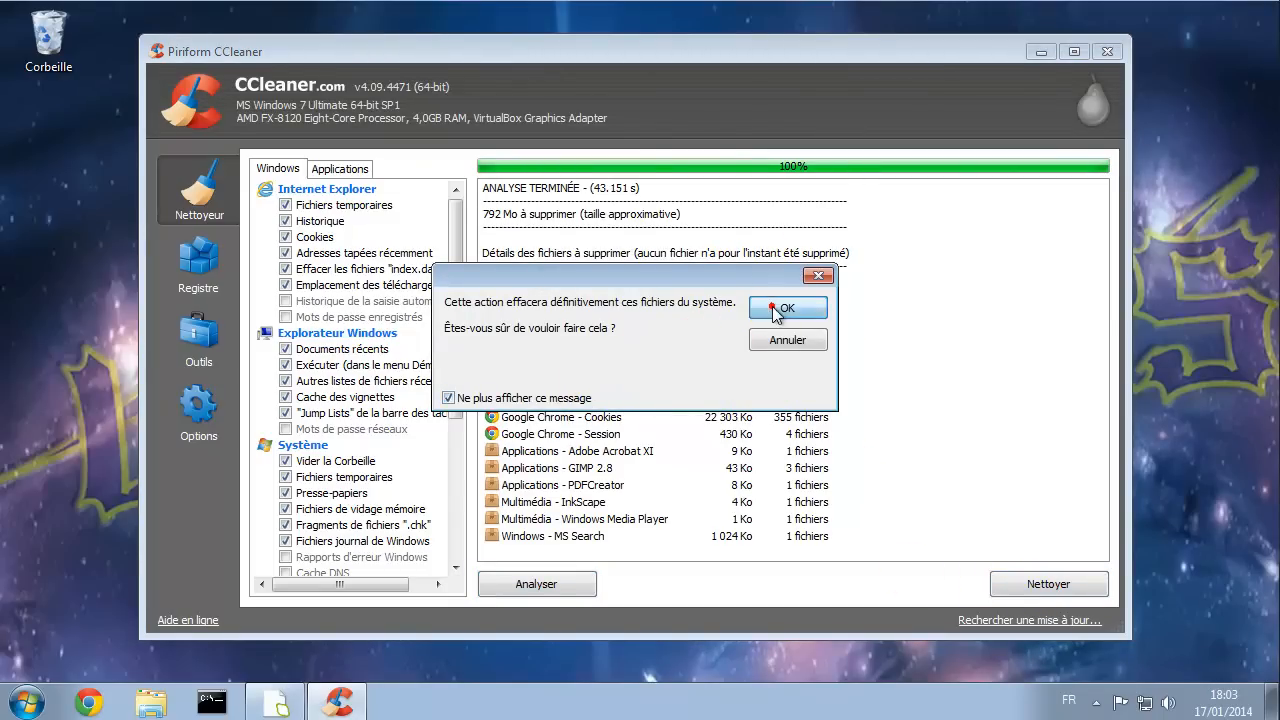
left_click(784, 310)
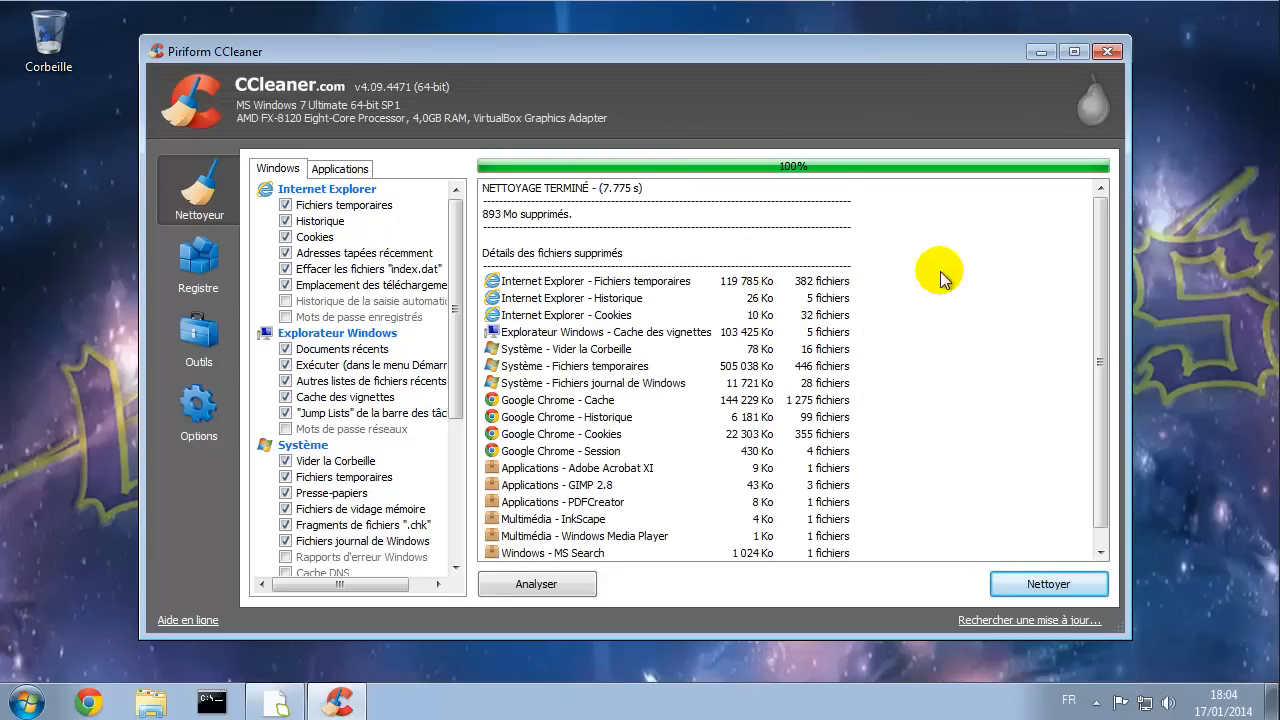
left_click(1045, 584)
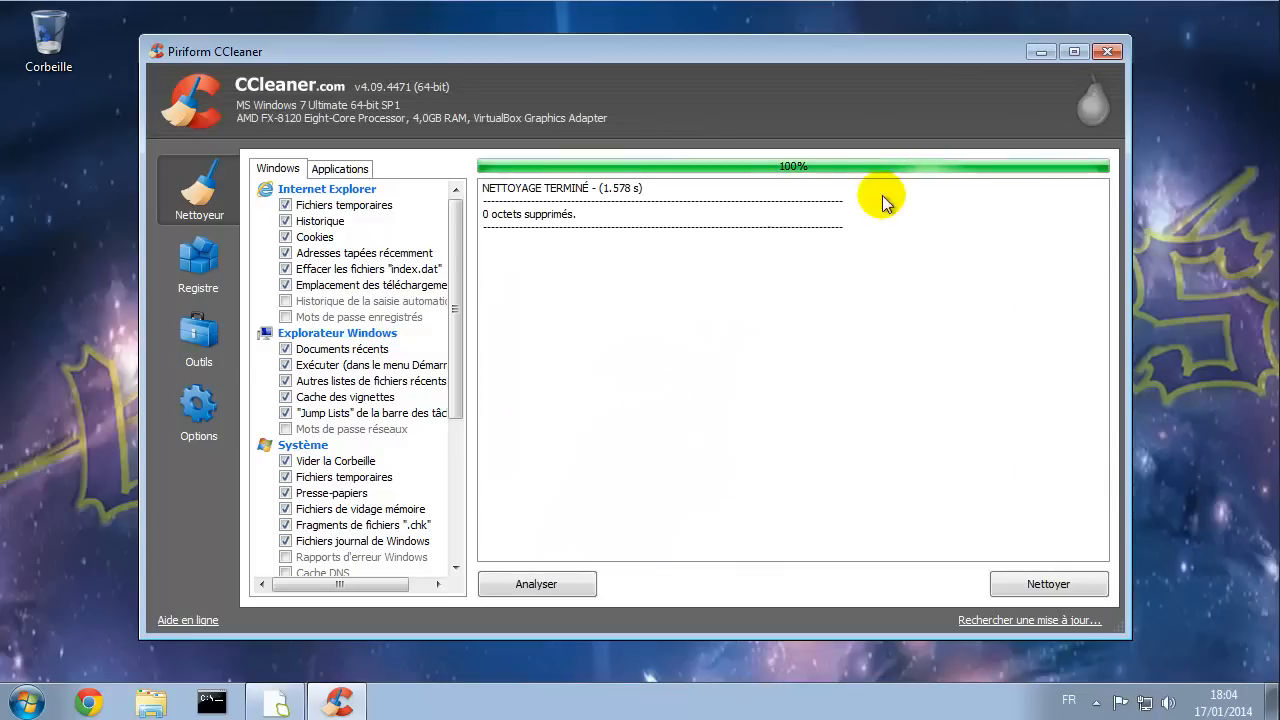
left_click(572, 586)
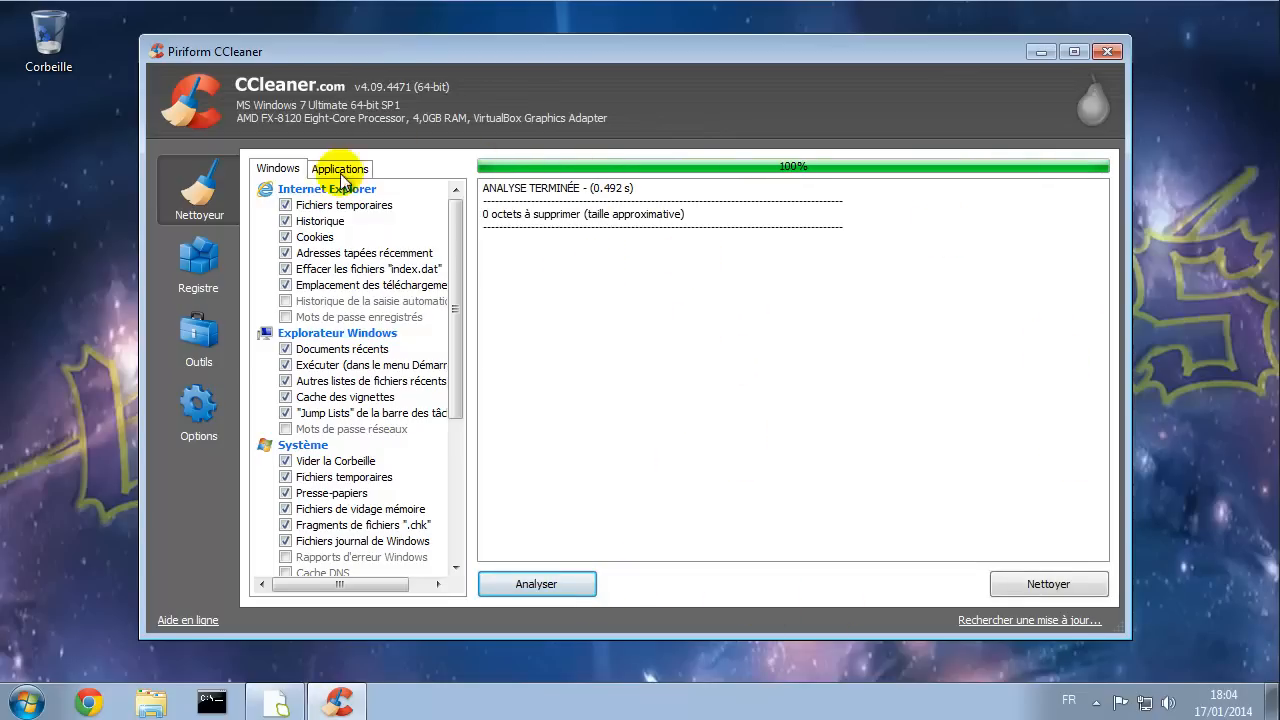
- Scan the registry for errors with all registry cleaner categories checked
left_click(200, 272)
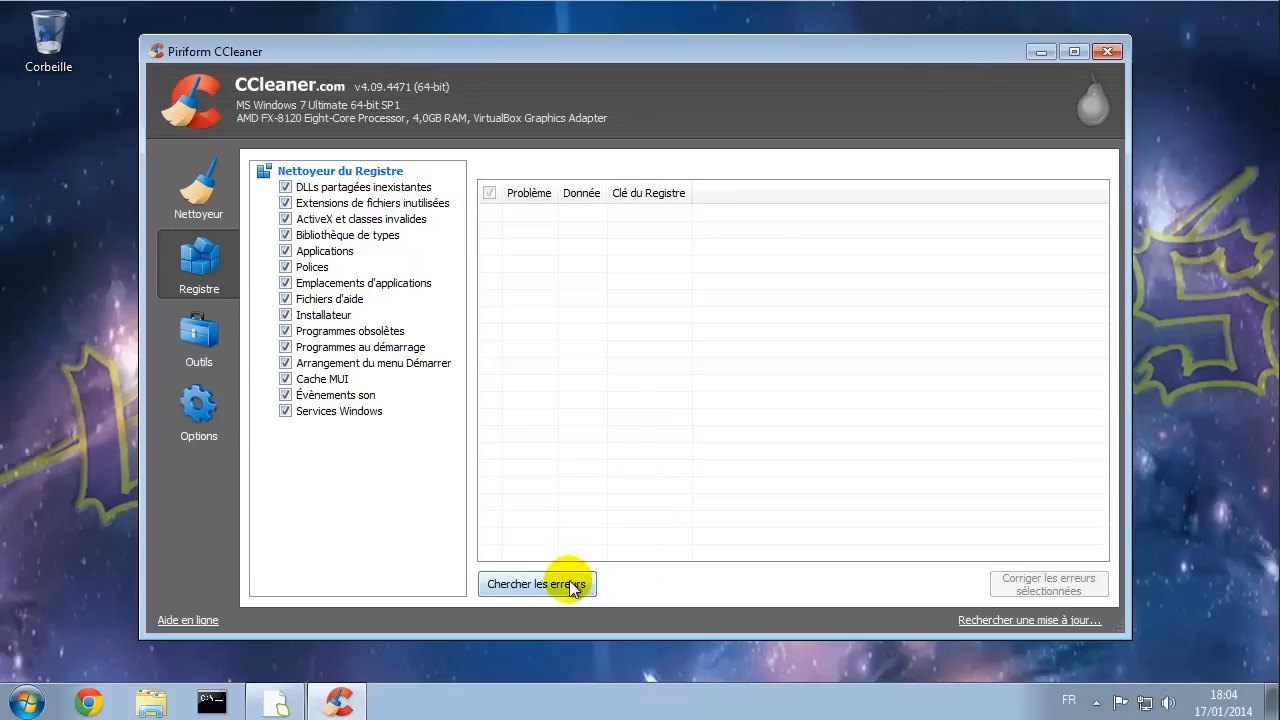
left_click(523, 584)
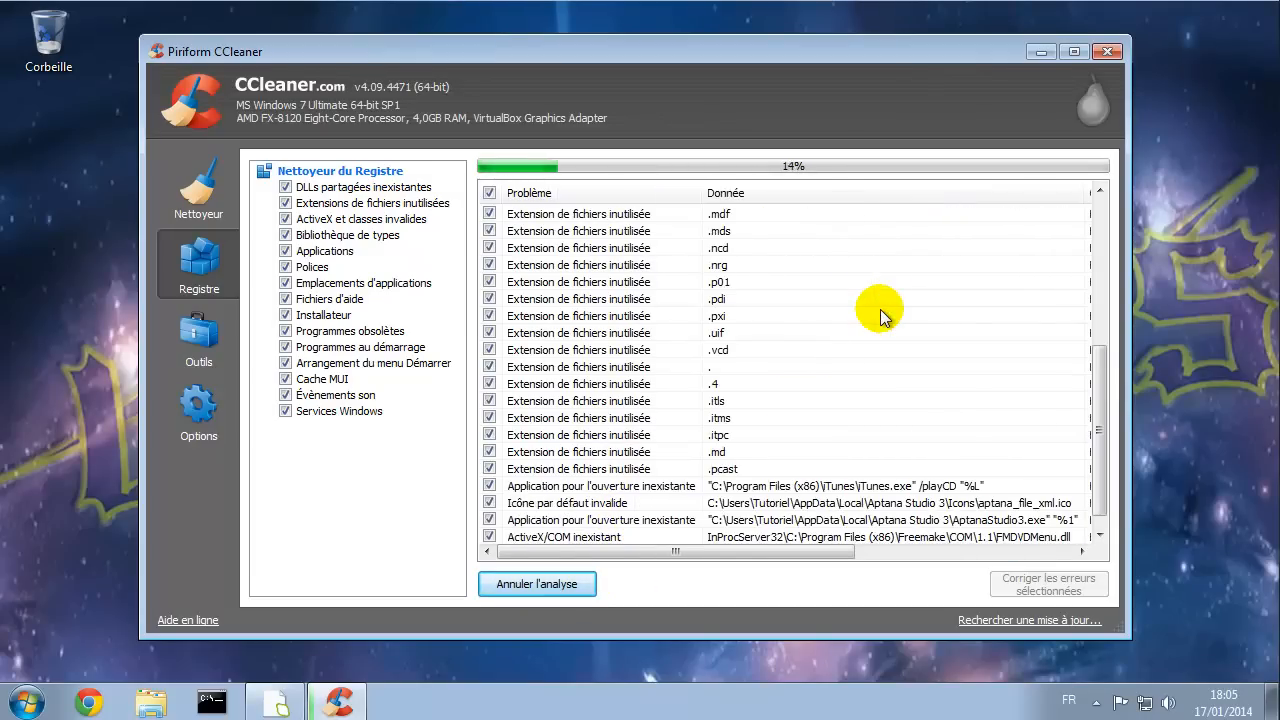
scroll(881, 316, "up", 6)
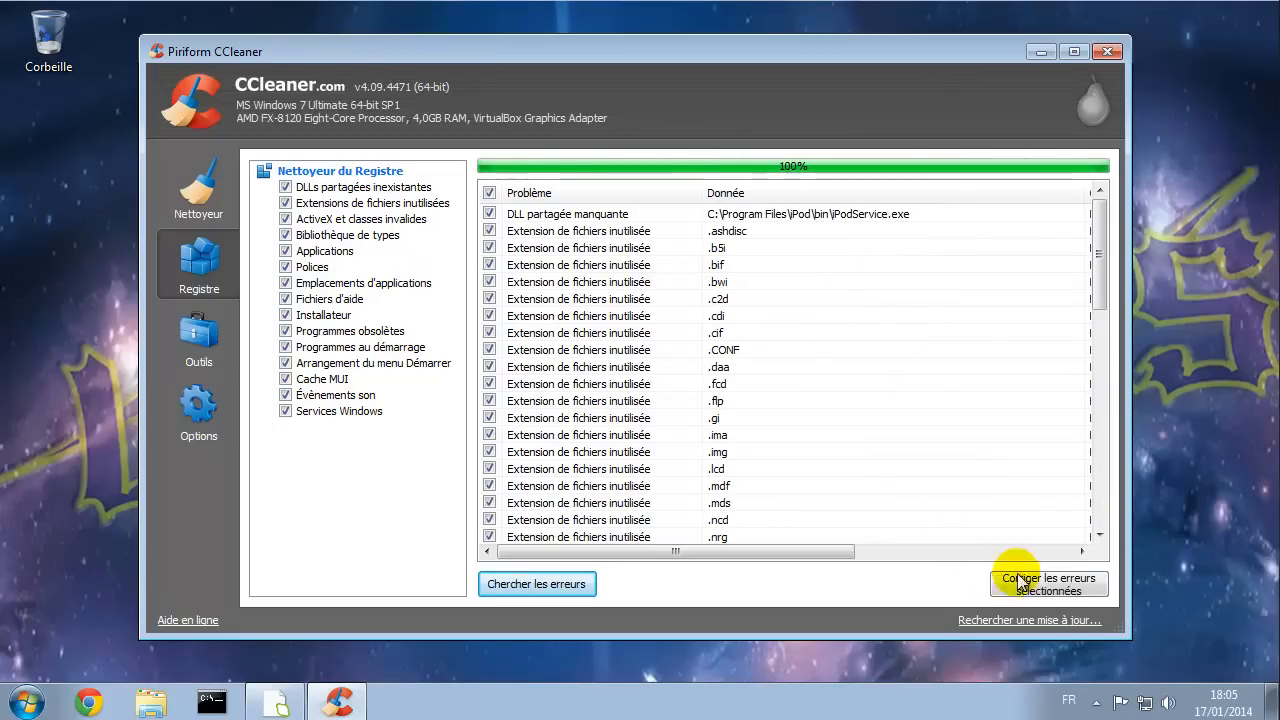
- Start correcting the selected registry errors, accept the backup, and browse to C:\Windows\Config as its save location
left_click(1049, 583)
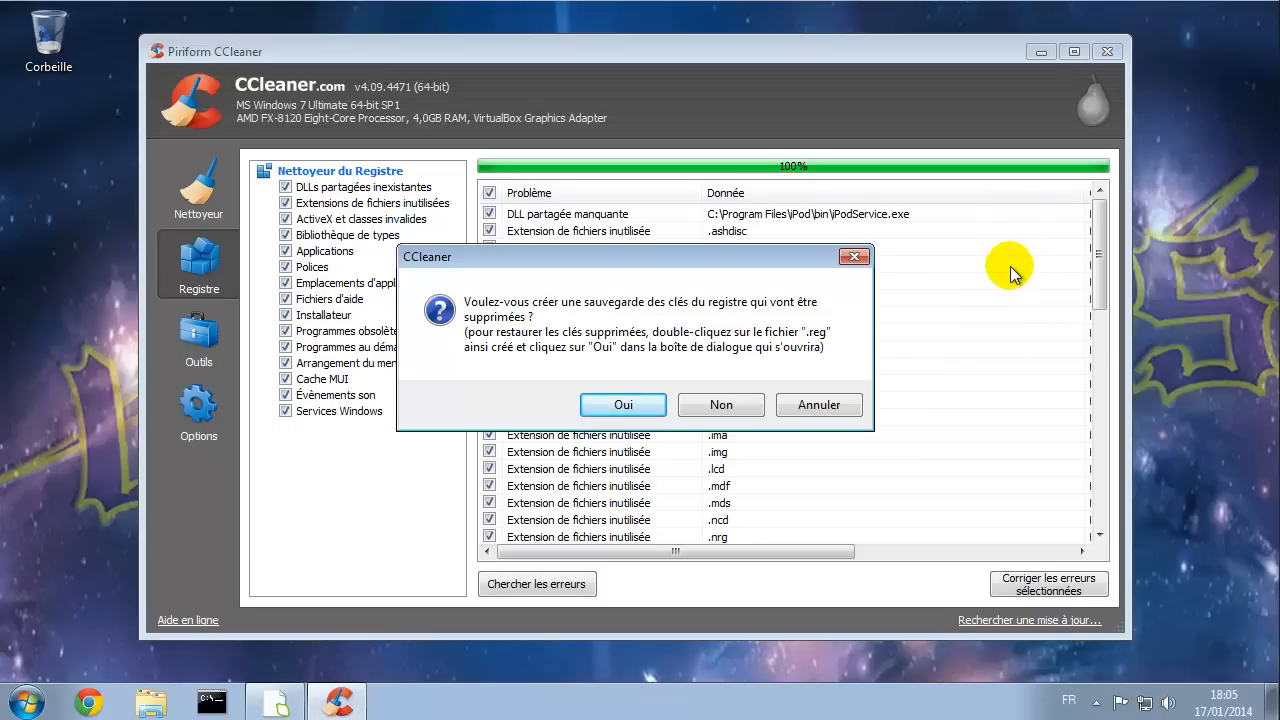
left_click(622, 403)
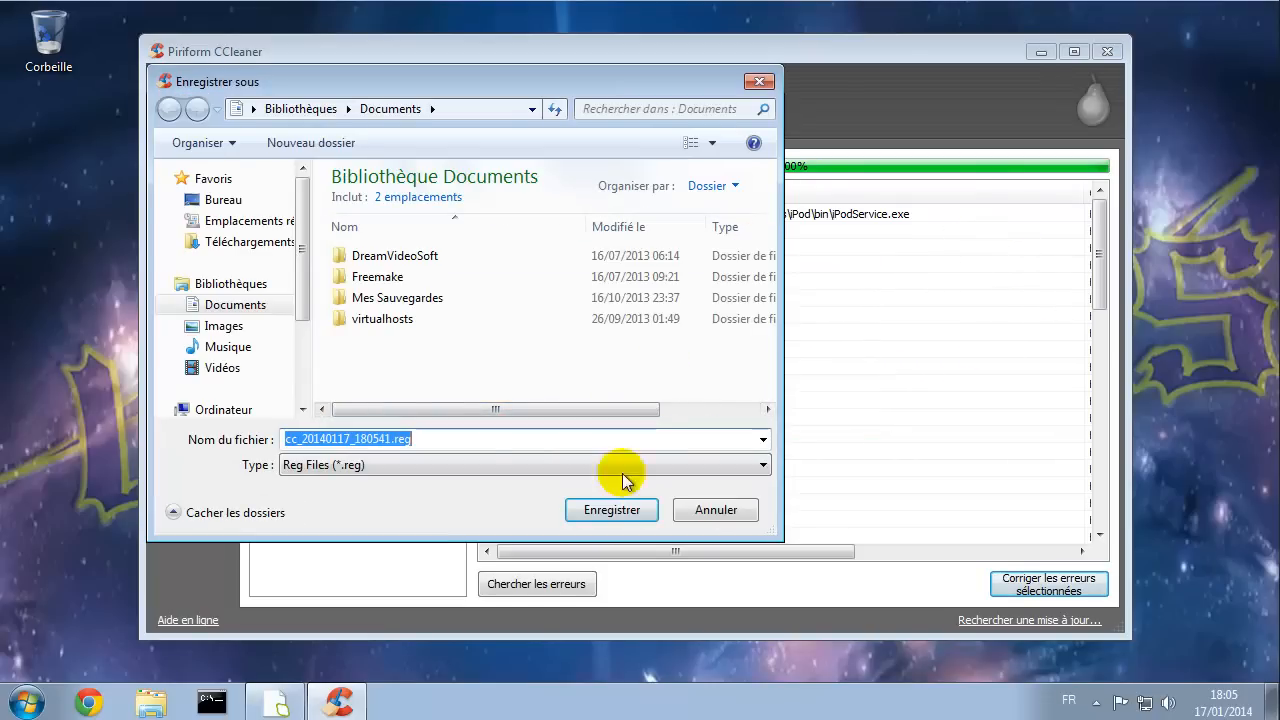
left_click_drag(523, 87, 714, 93)
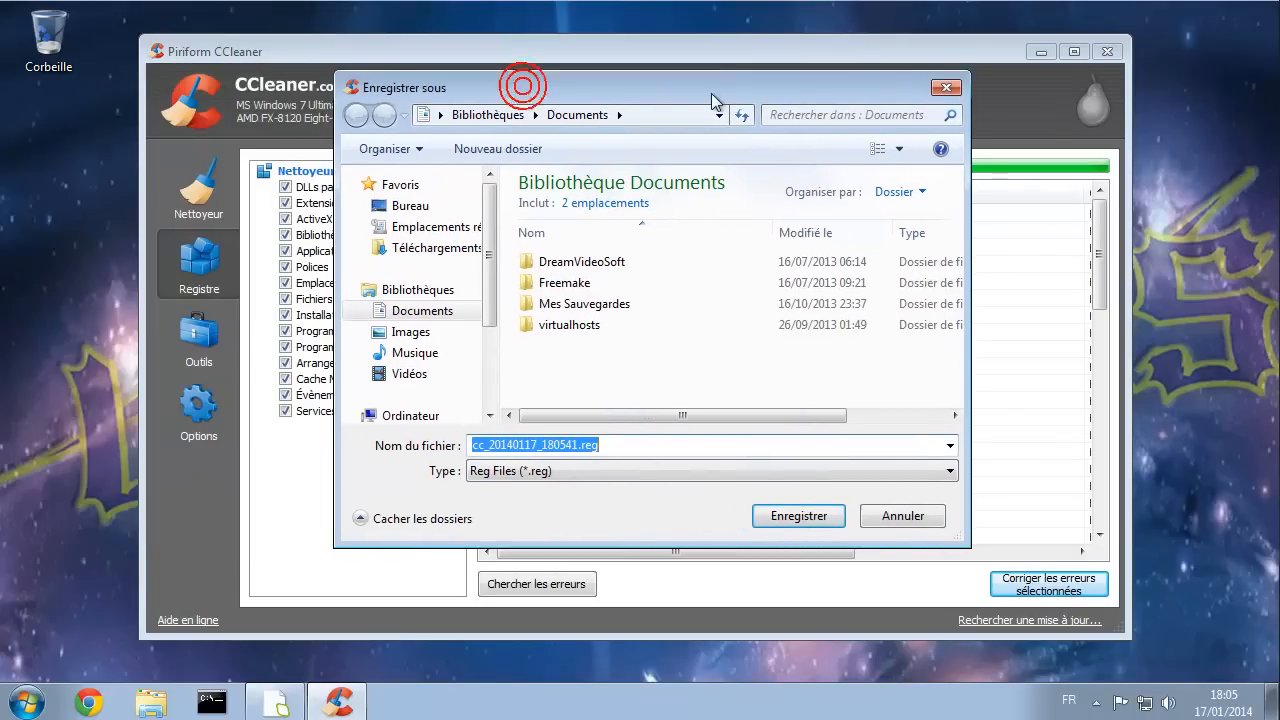
left_click_drag(497, 280, 495, 306)
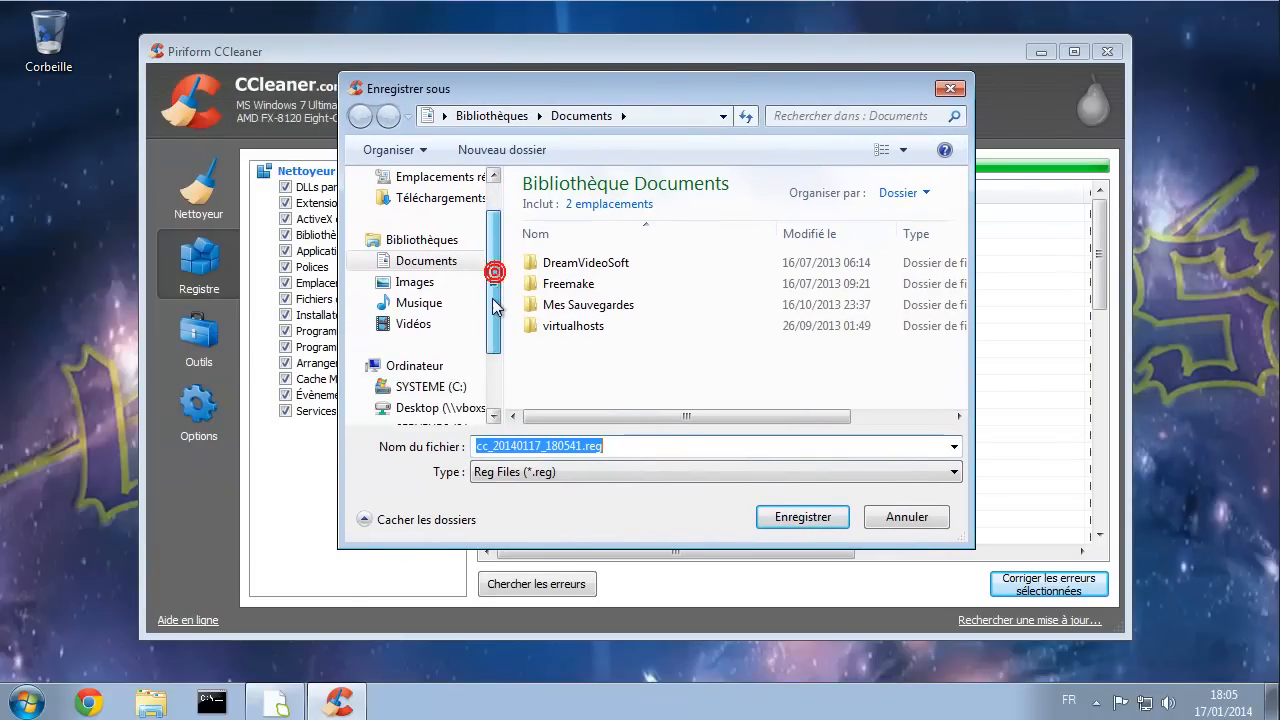
left_click(440, 390)
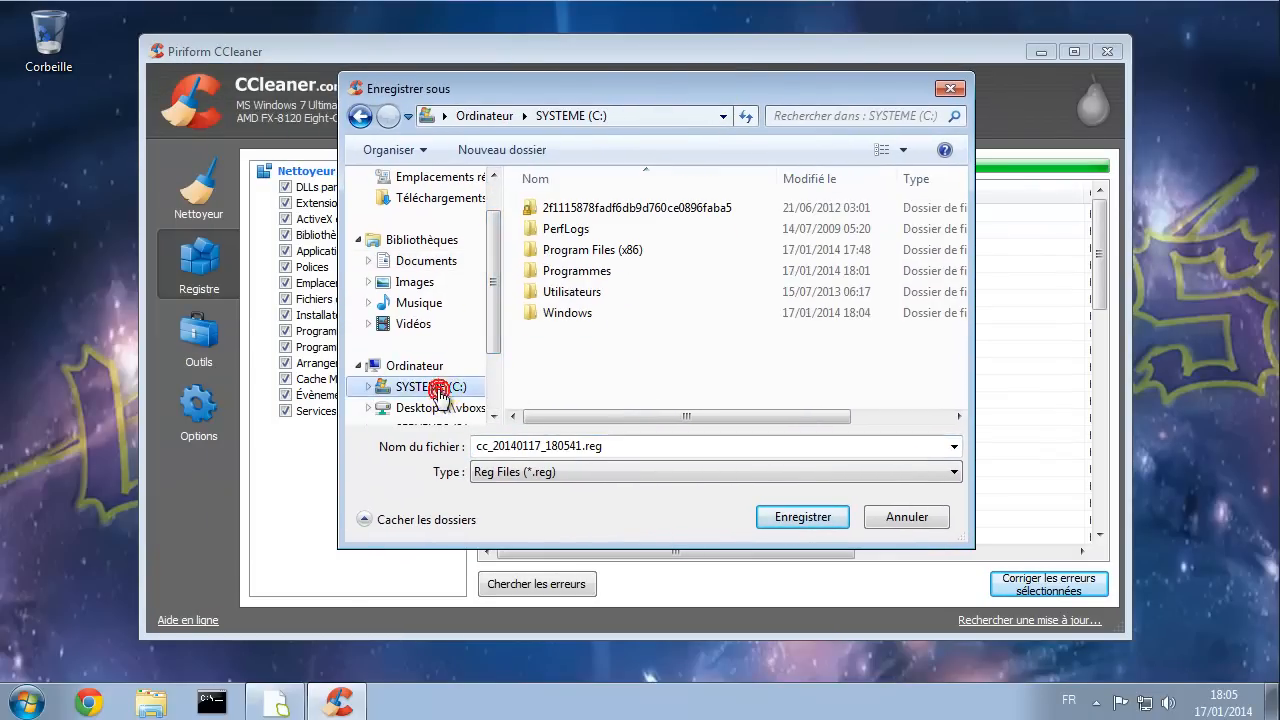
double_click(559, 314)
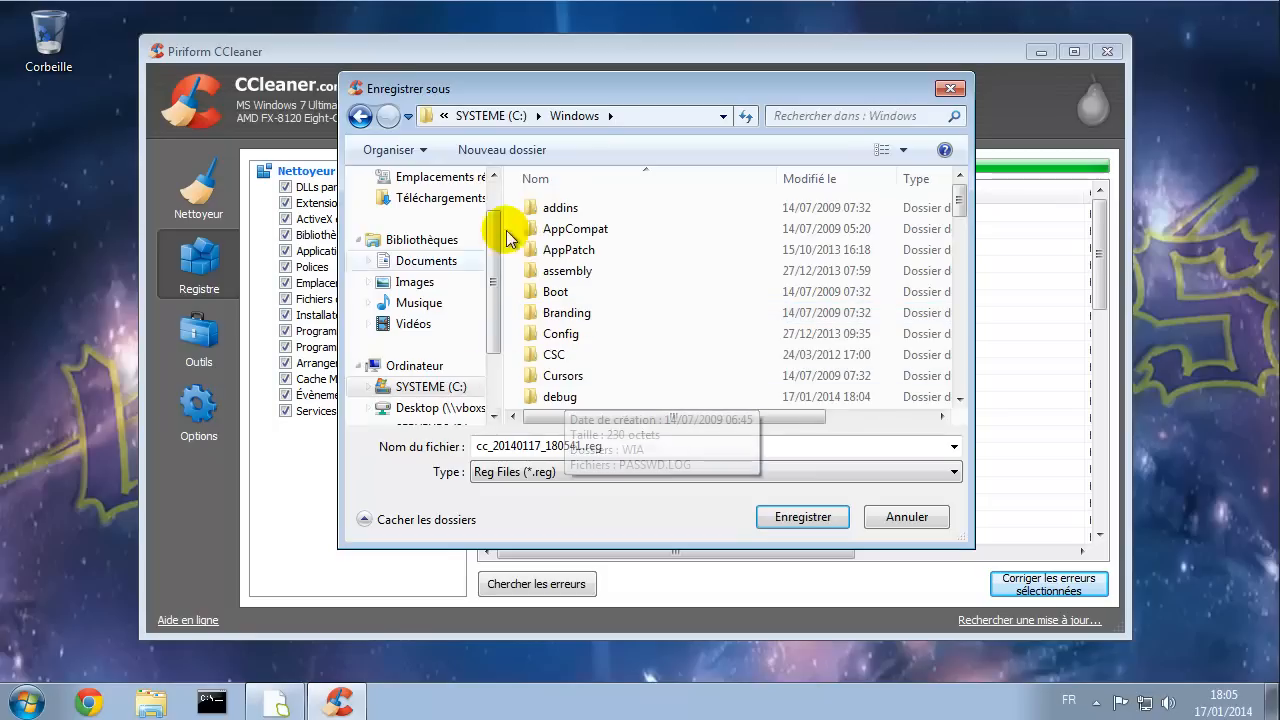
double_click(565, 338)
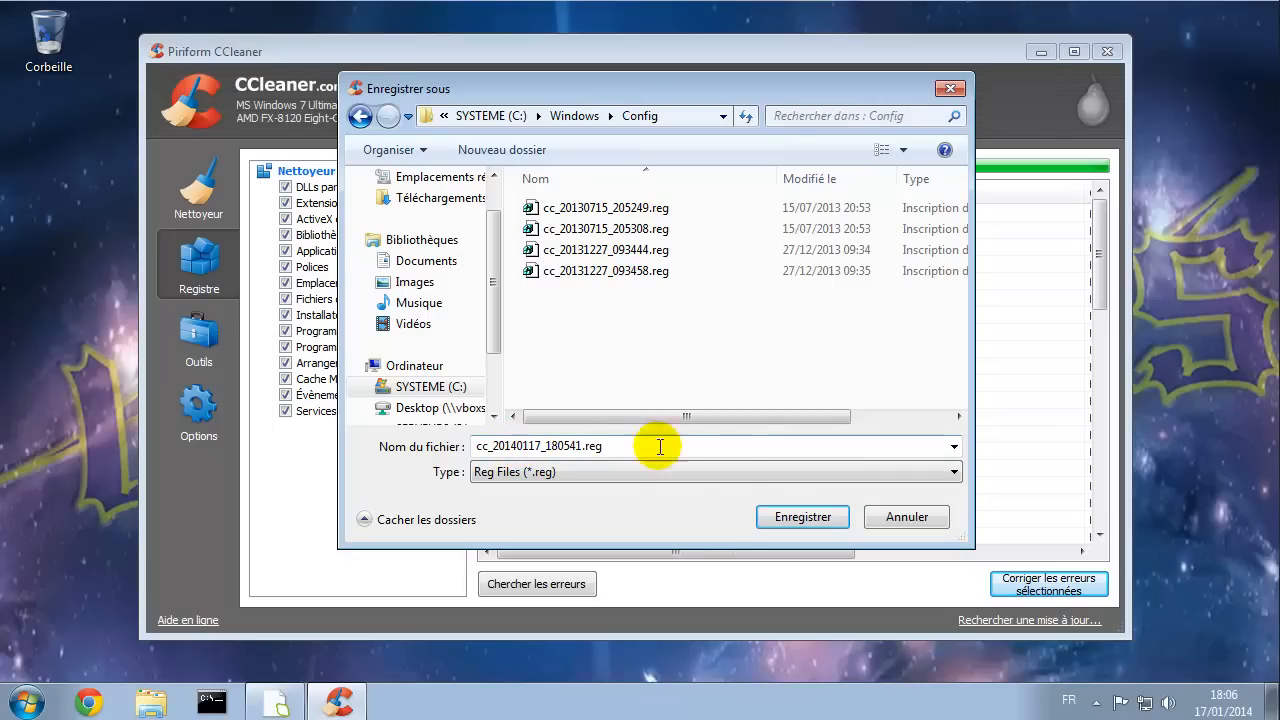
mouse_move(1223, 713)
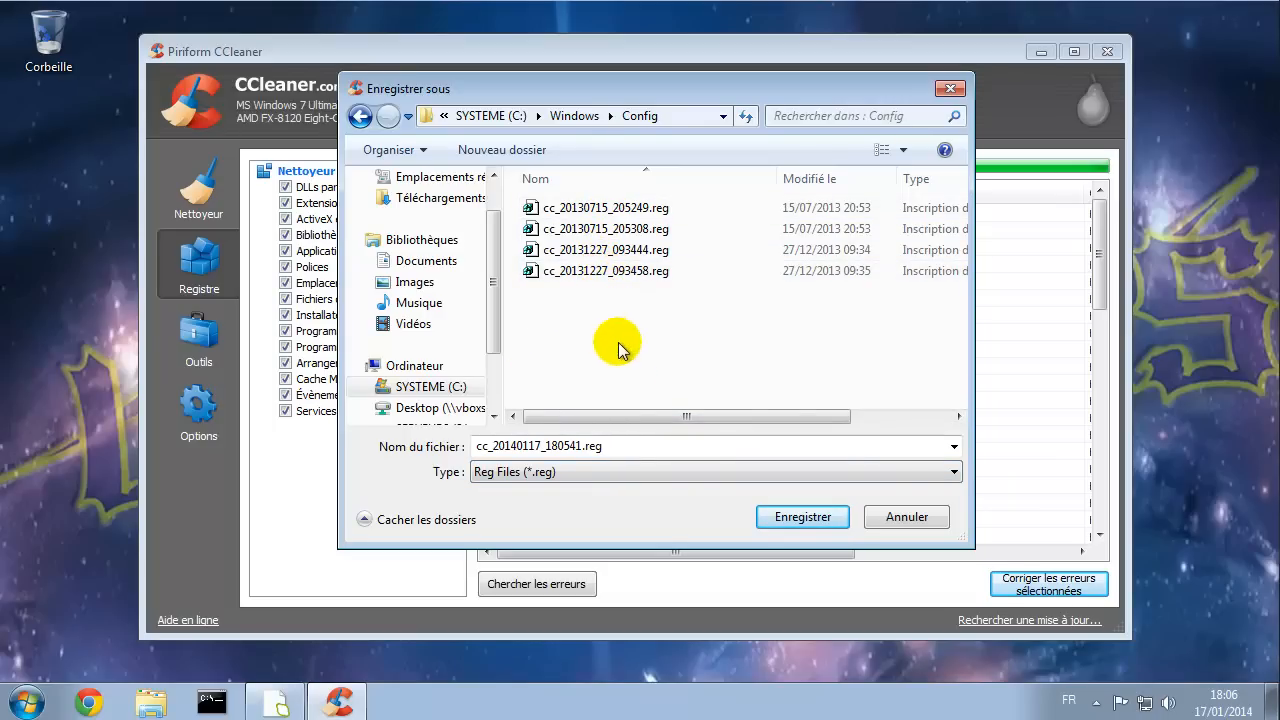
- Copy the proposed backup file name cc_20140117_180541.reg
double_click(620, 445)
right_click(561, 442)
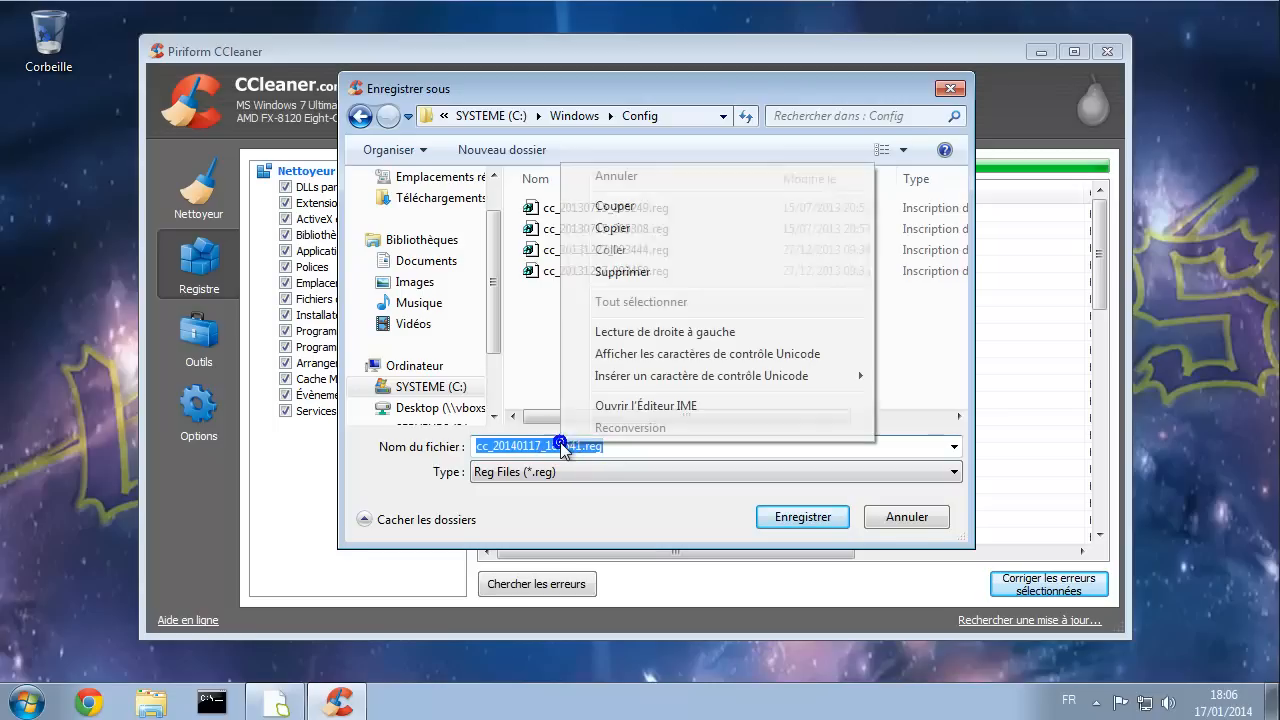
left_click(610, 230)
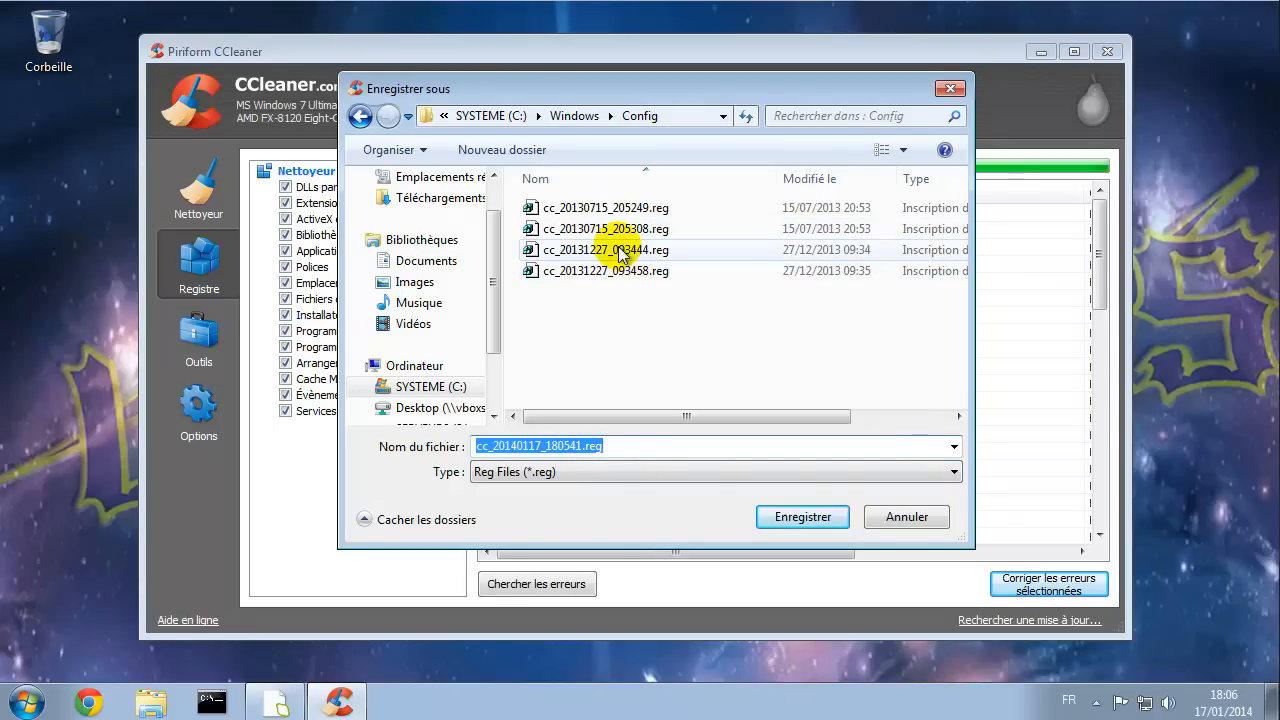
- Delete the four old .reg backup files from 2013 in the Config folder, confirming each removal
left_click(620, 250)
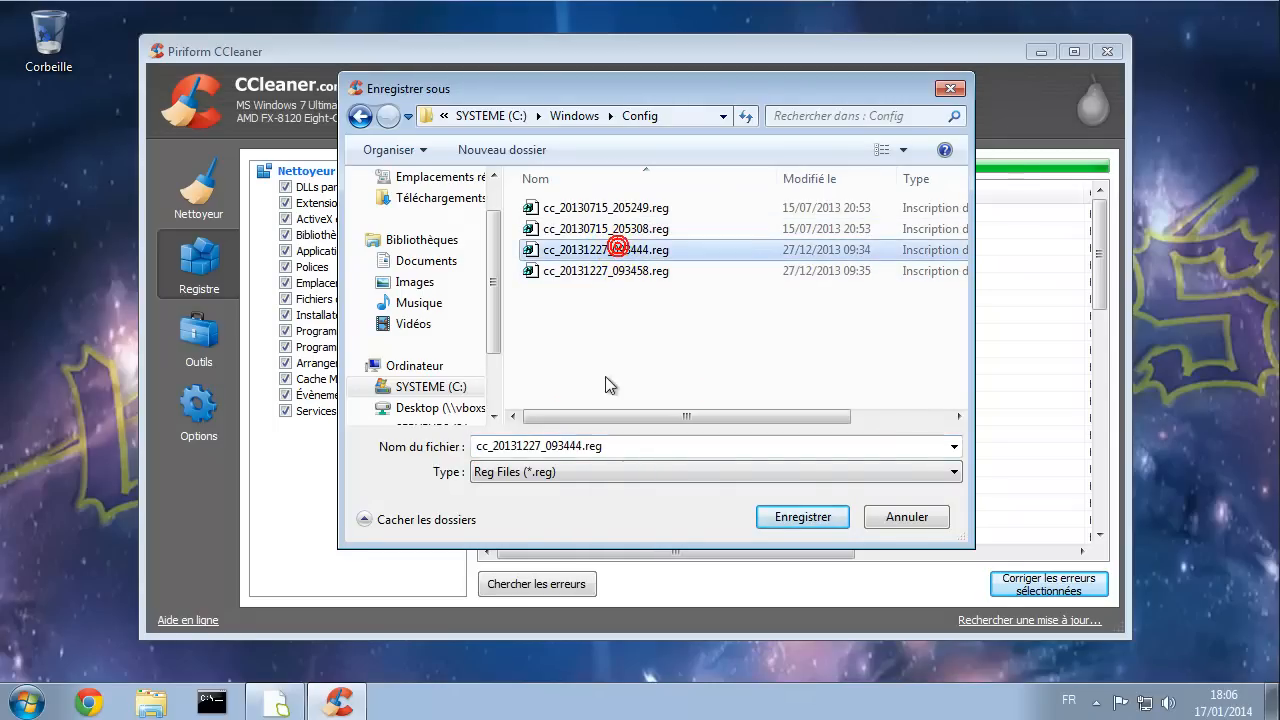
left_click(631, 330)
left_click(629, 203)
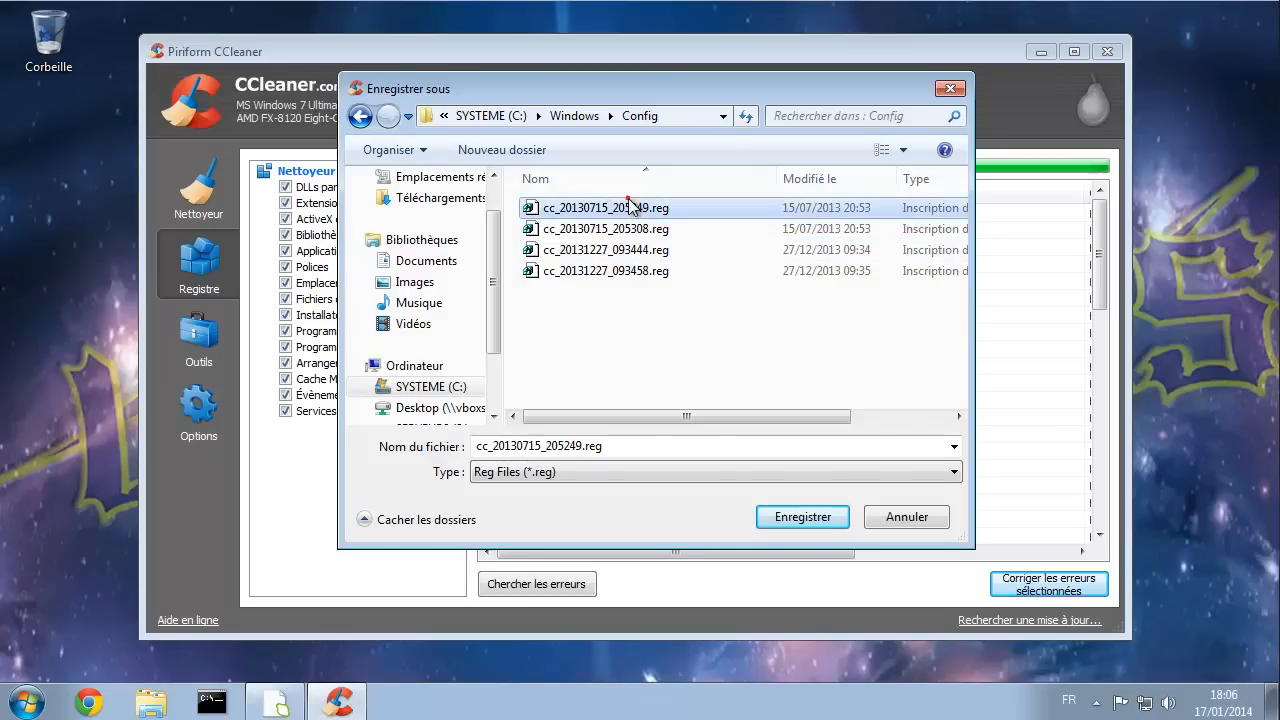
key("Delete")
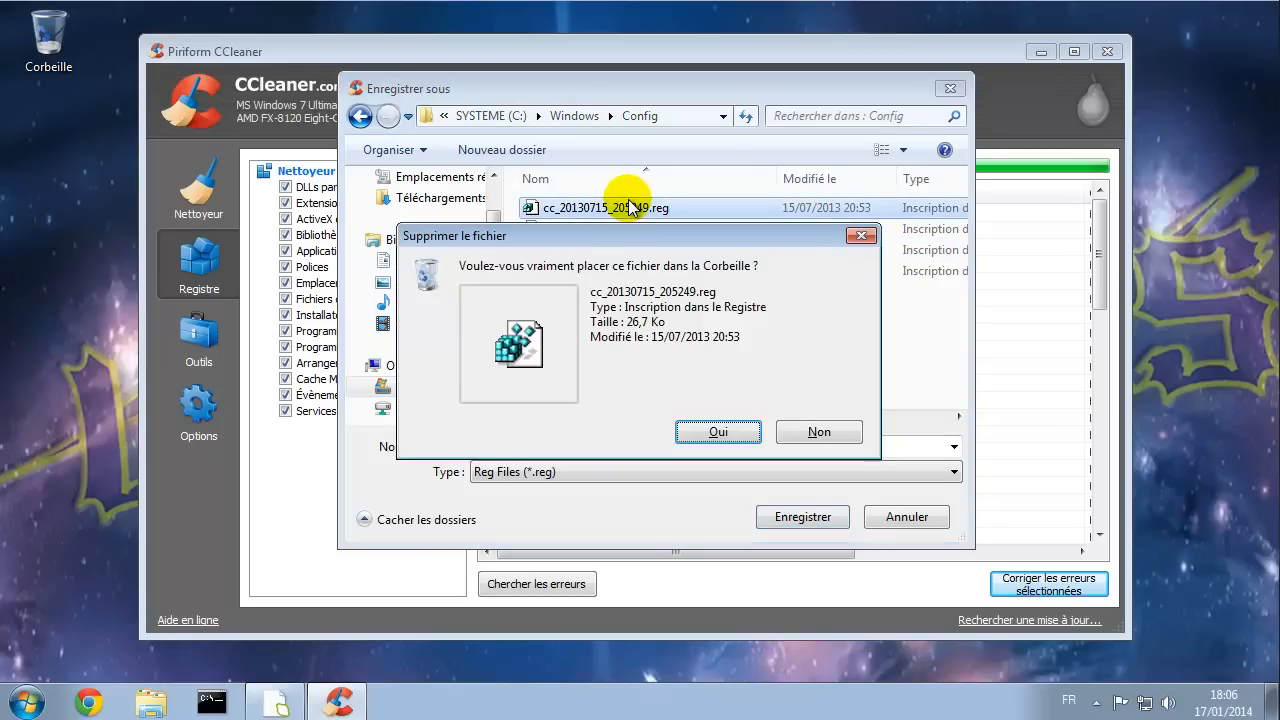
key("Return")
left_click(640, 213)
key("Delete")
key("Return")
left_click(645, 210)
key("Delete")
key("Return")
left_click(645, 210)
key("Delete")
key("Return")
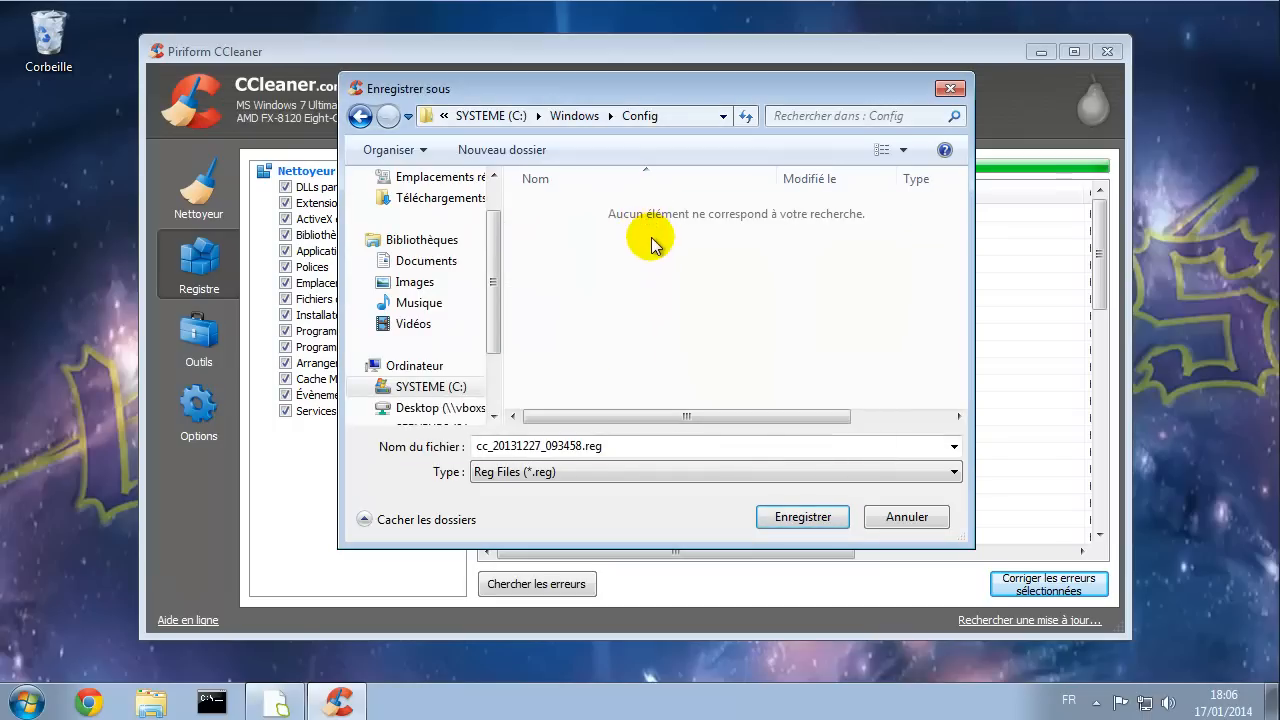
- Replace the file name with the copied cc_20140117_180541.reg and save the registry backup in the Config folder
double_click(520, 445)
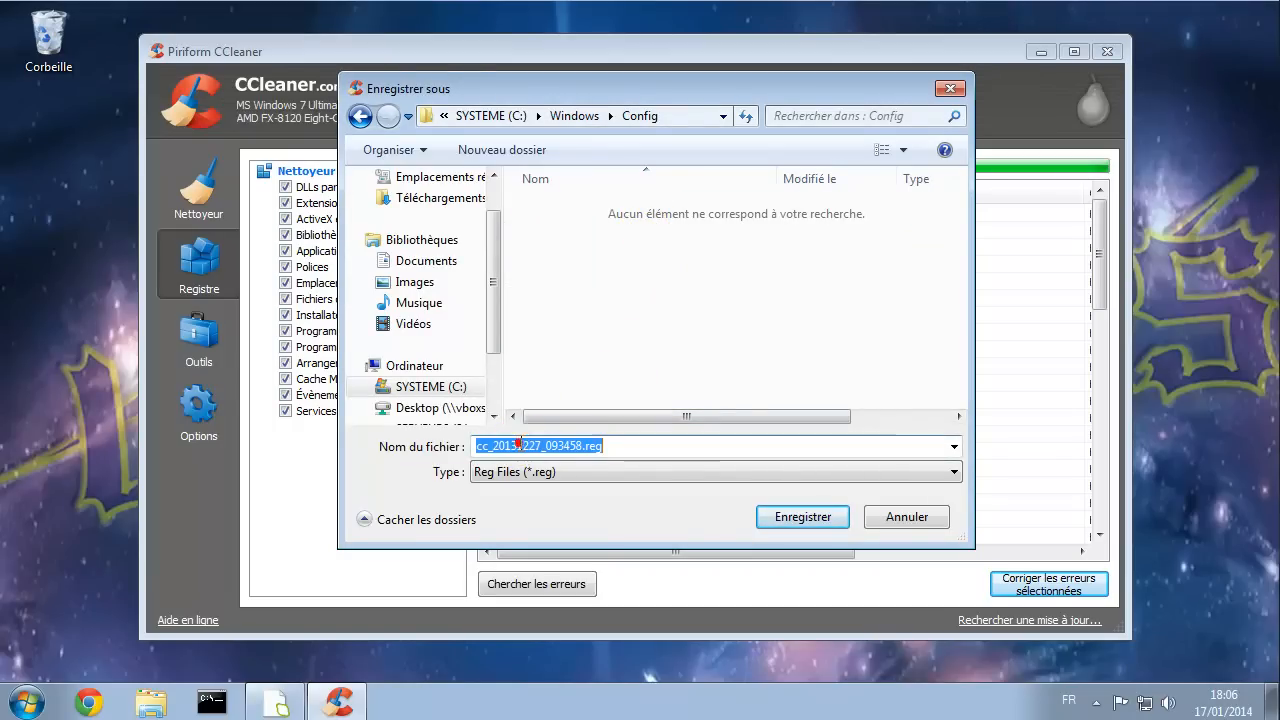
right_click(520, 444)
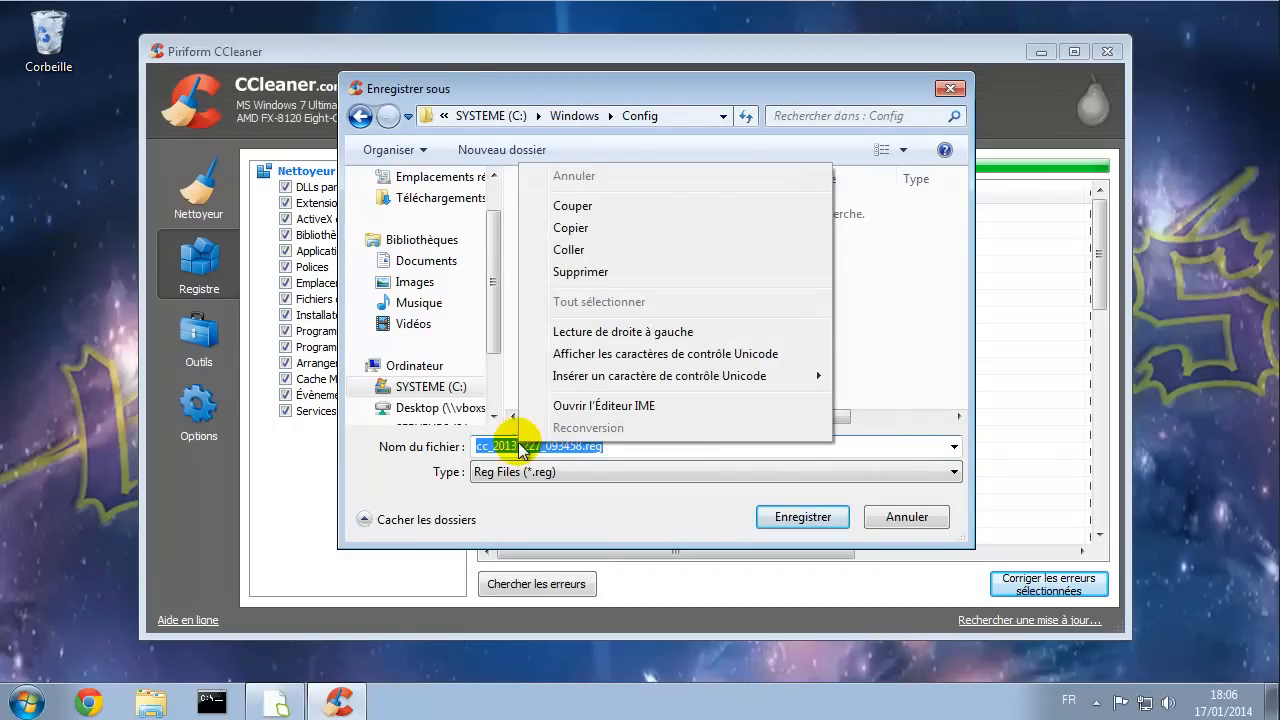
left_click(600, 251)
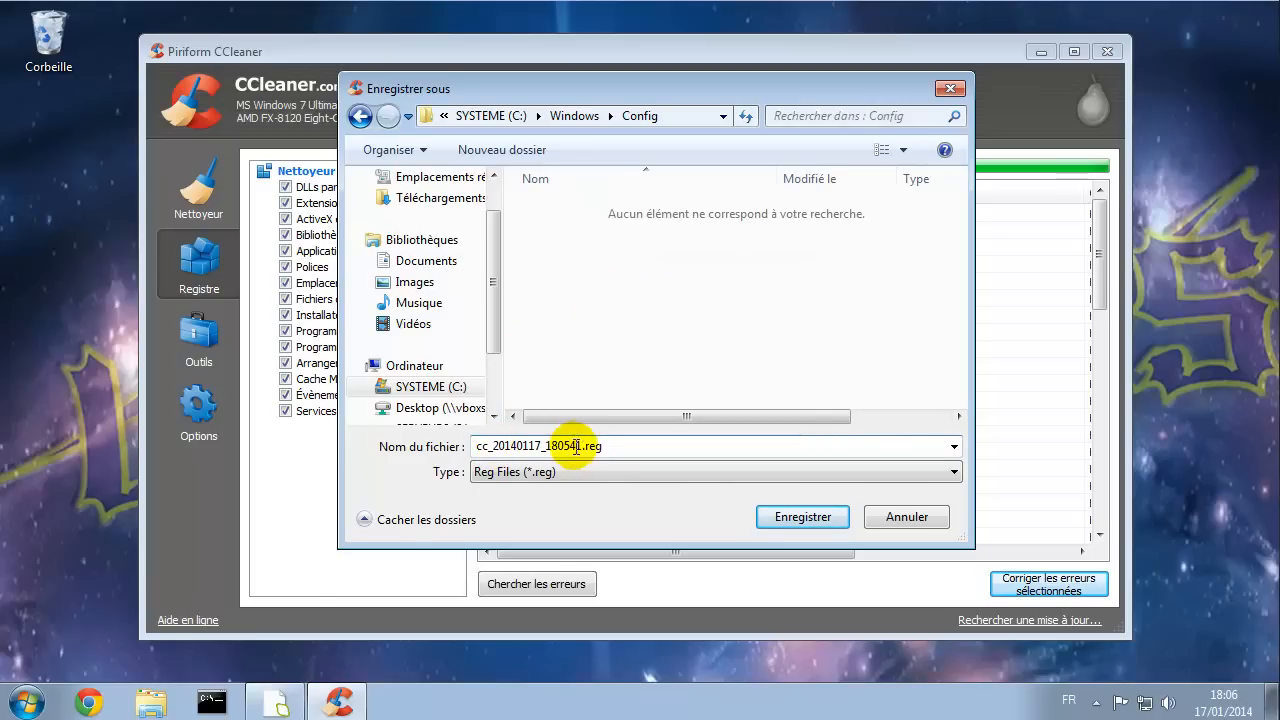
left_click(815, 519)
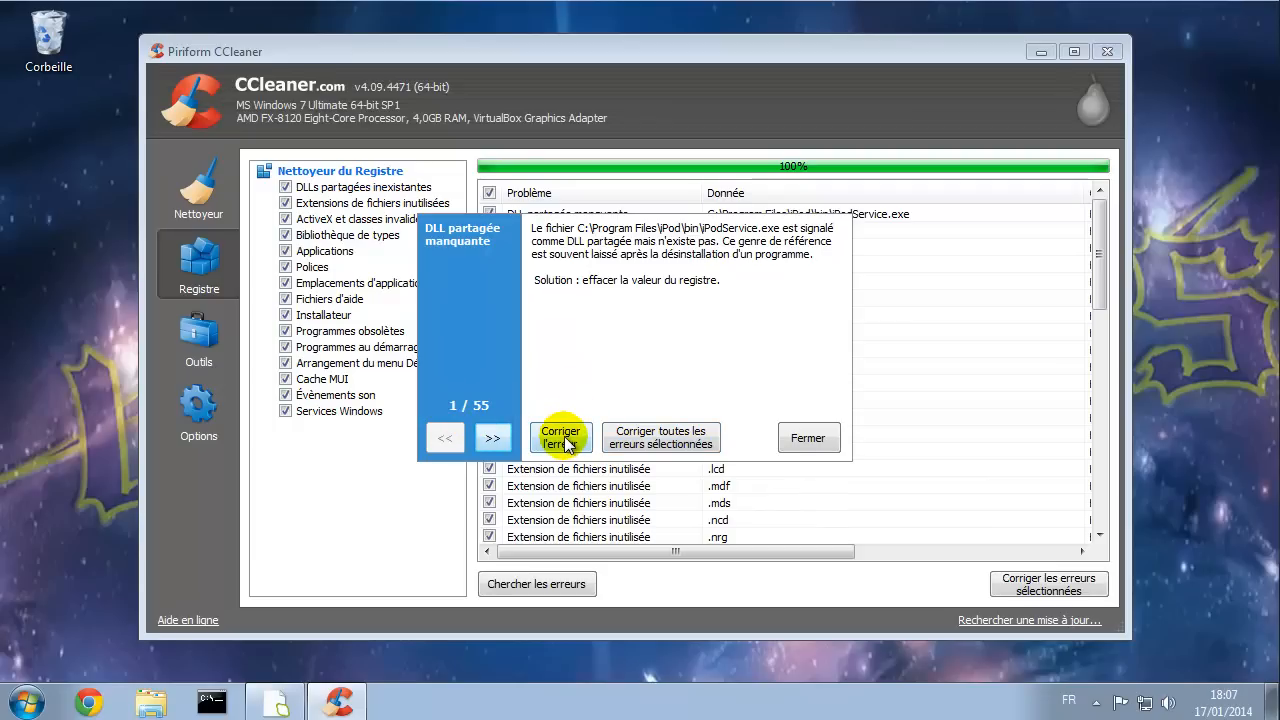
- Correct all selected registry errors at once, close the correction dialog, and scan the registry again
left_click(655, 440)
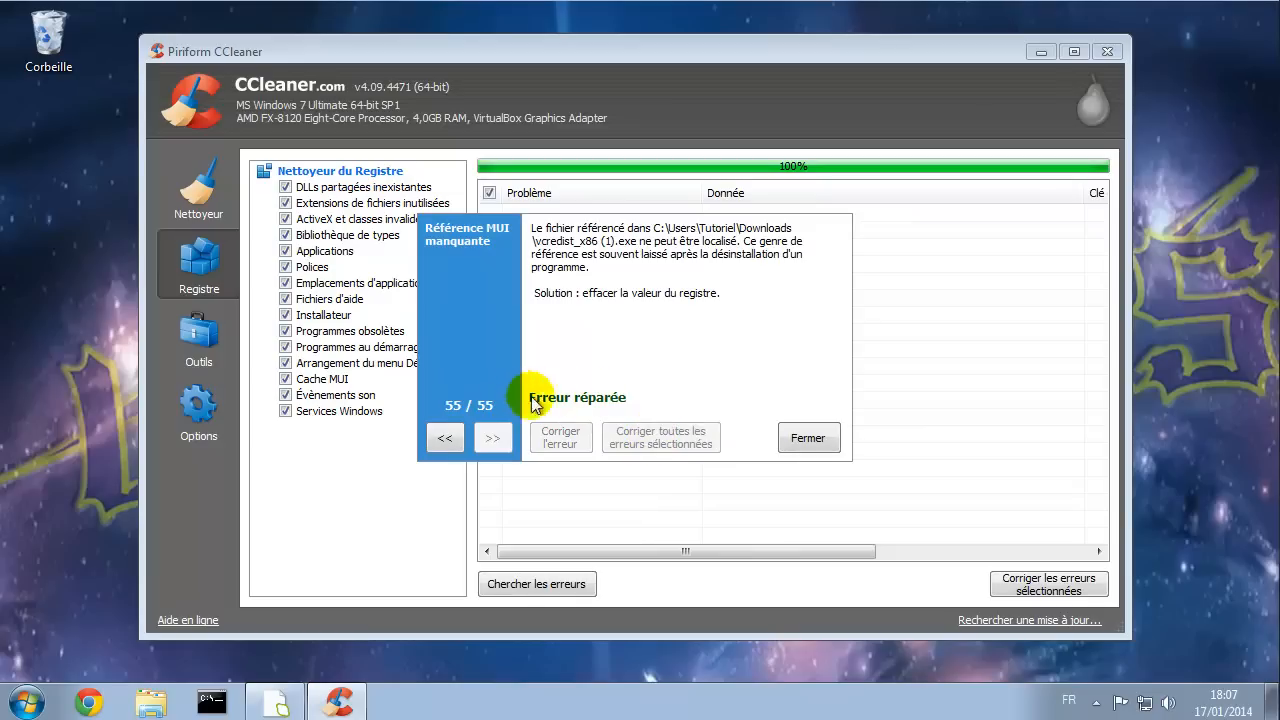
left_click(808, 438)
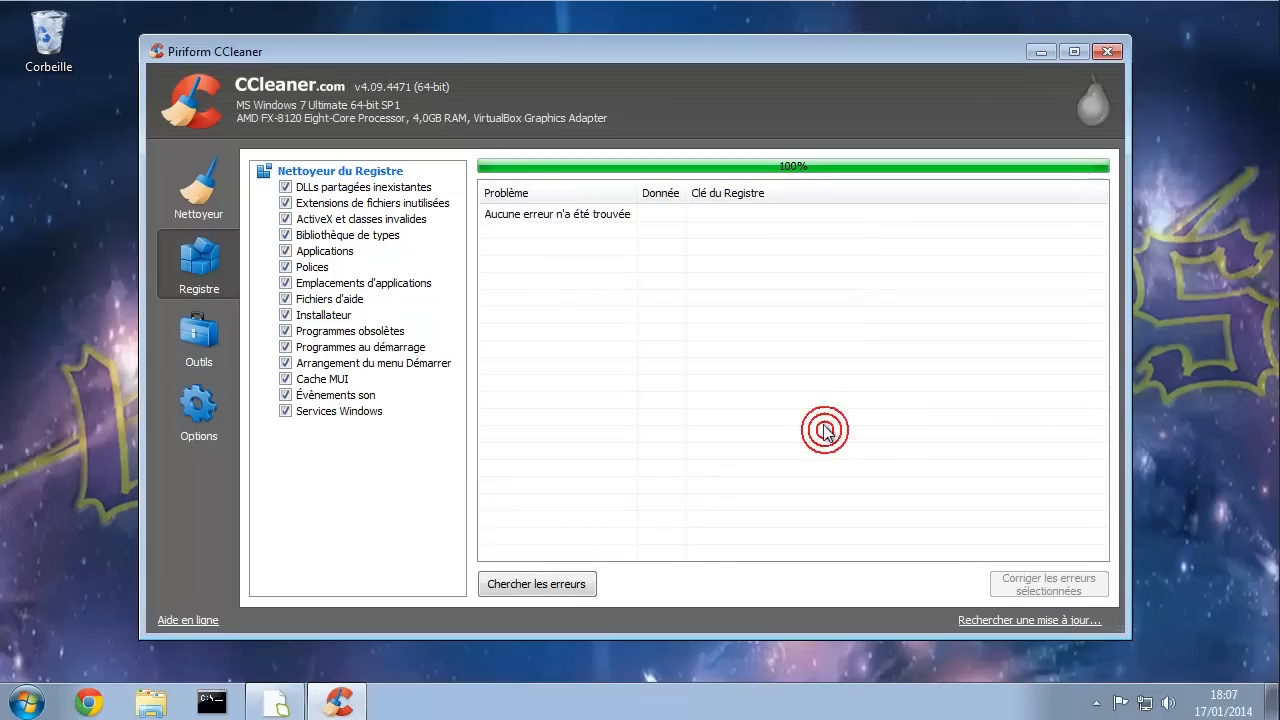
left_click(536, 583)
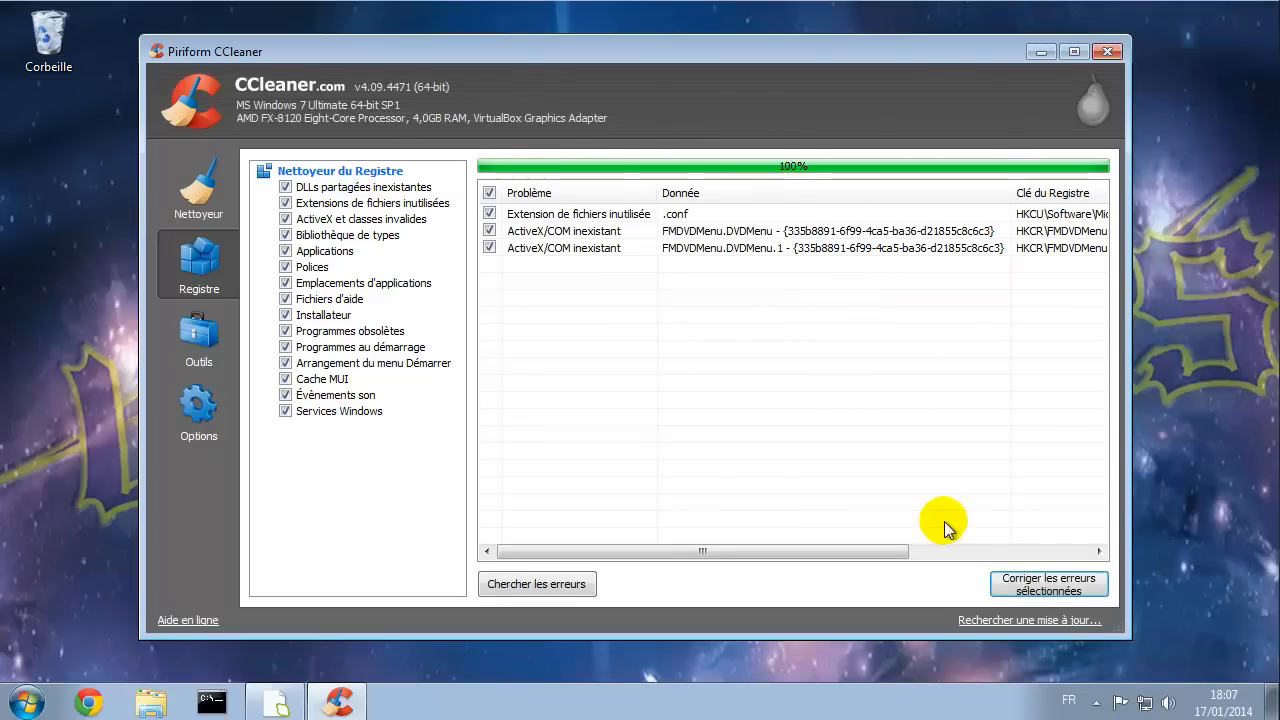
- Start correcting the remaining registry errors and save a second backup as cc_20140117_180723.reg in the Config folder
left_click(1030, 588)
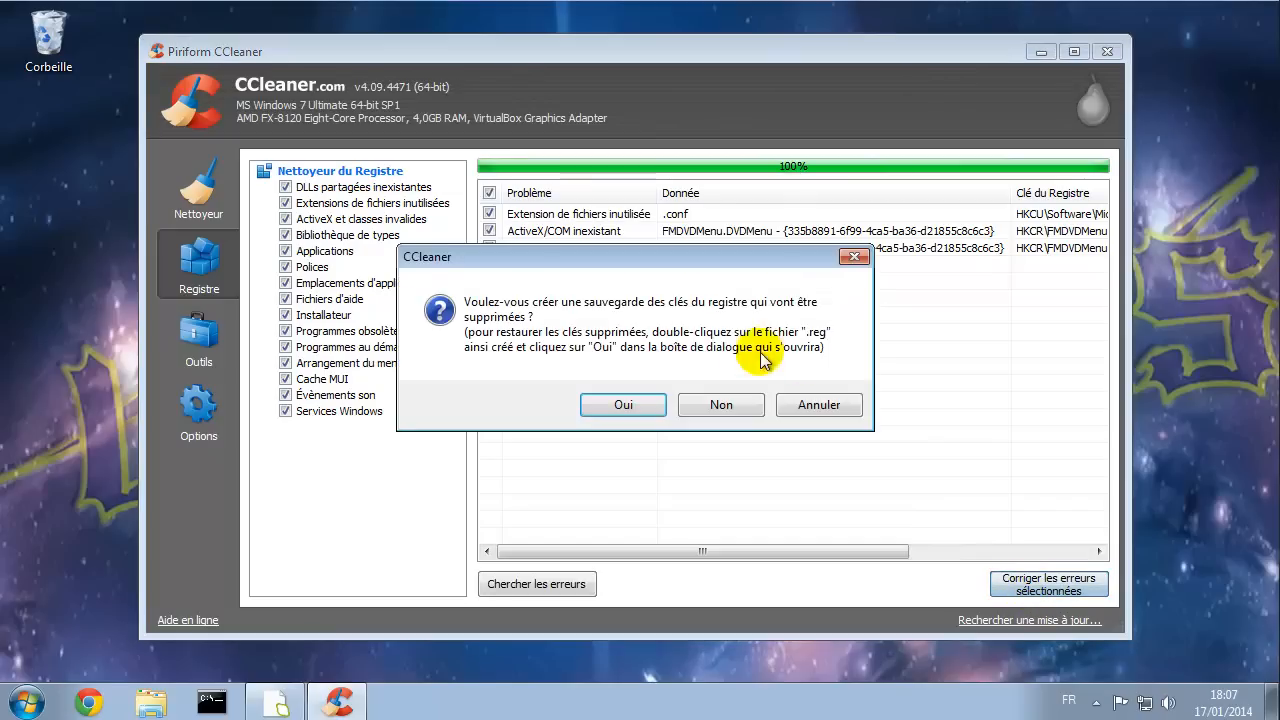
left_click(630, 404)
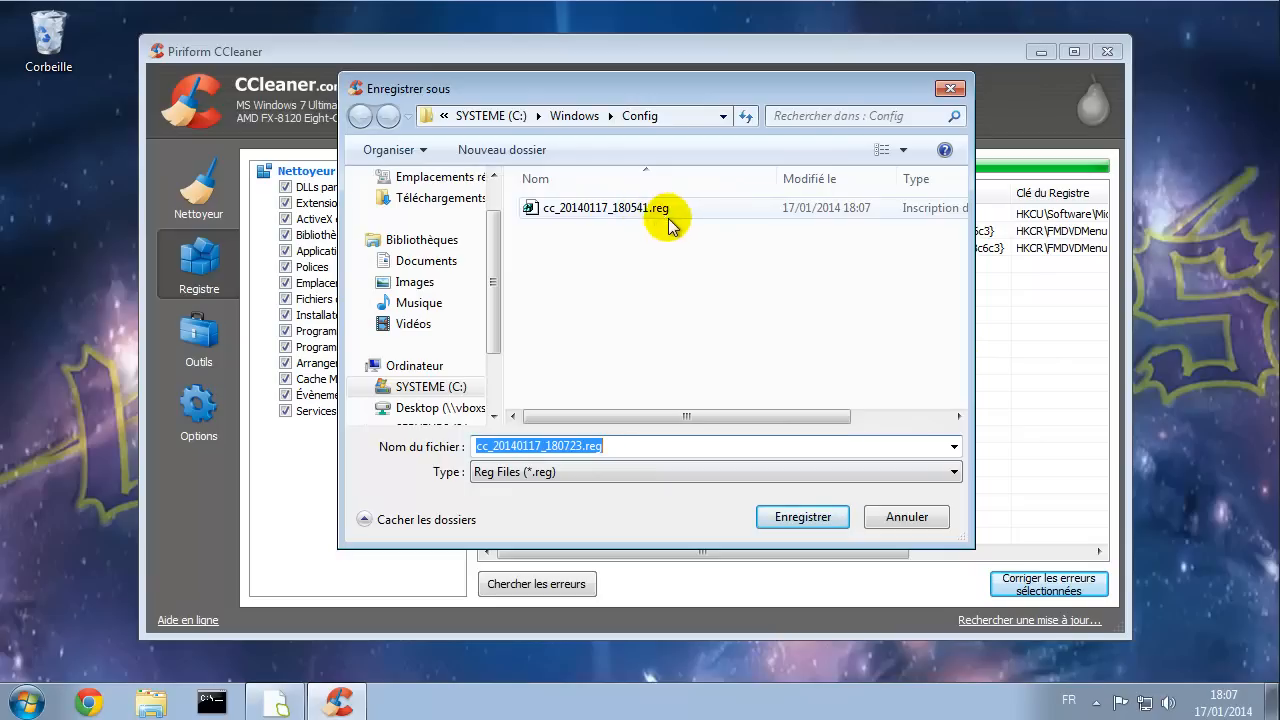
left_click(540, 449)
left_click_drag(538, 447, 495, 449)
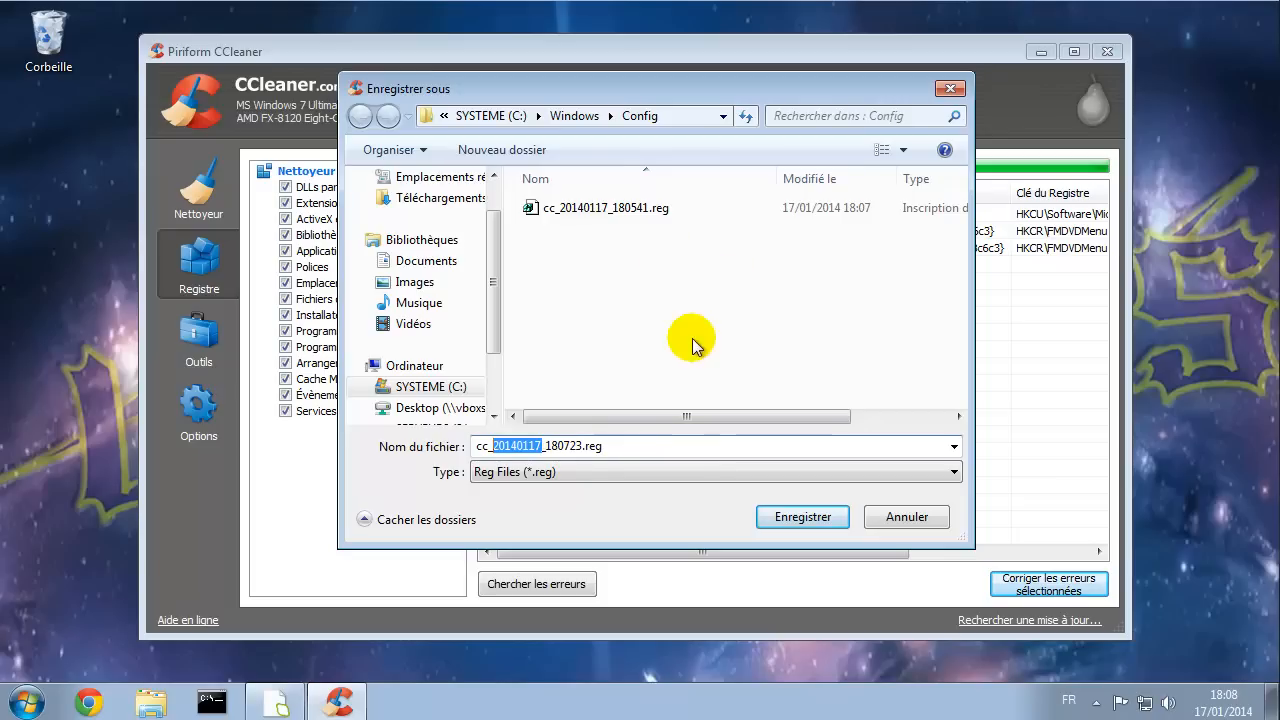
left_click(805, 524)
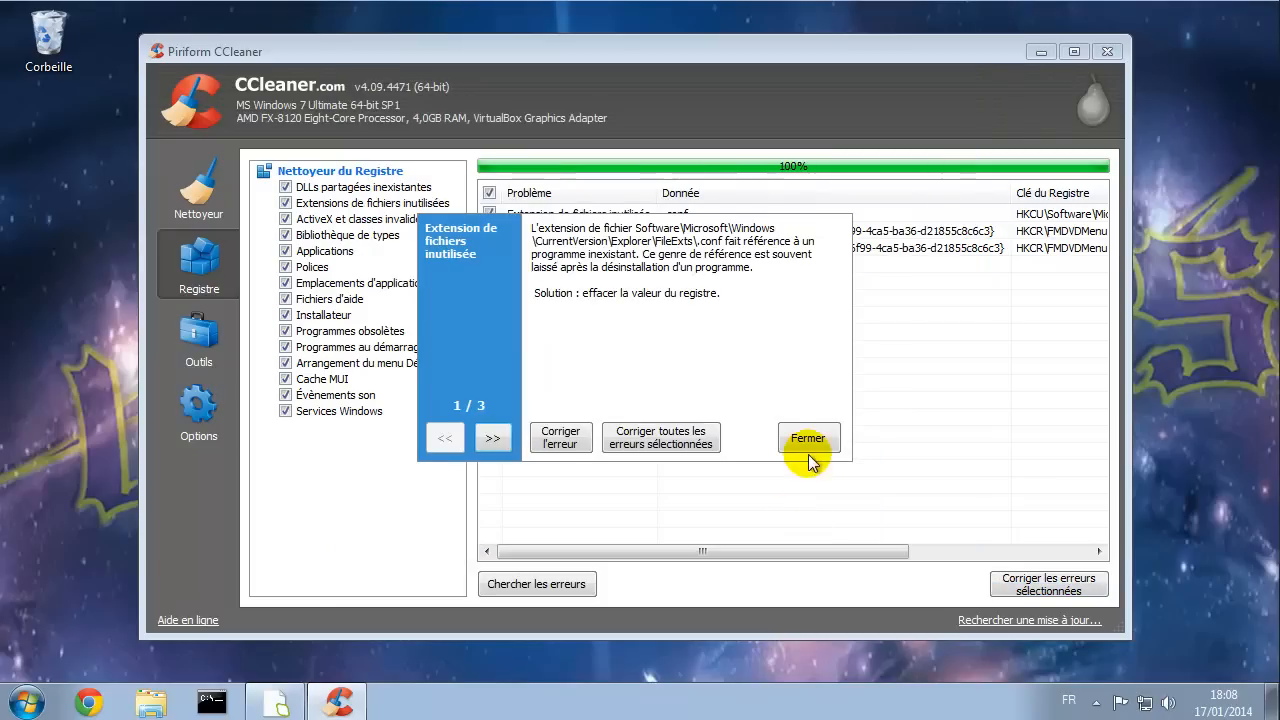
- Correct all the remaining errors, close the correction dialog, and run a final registry scan
left_click(628, 437)
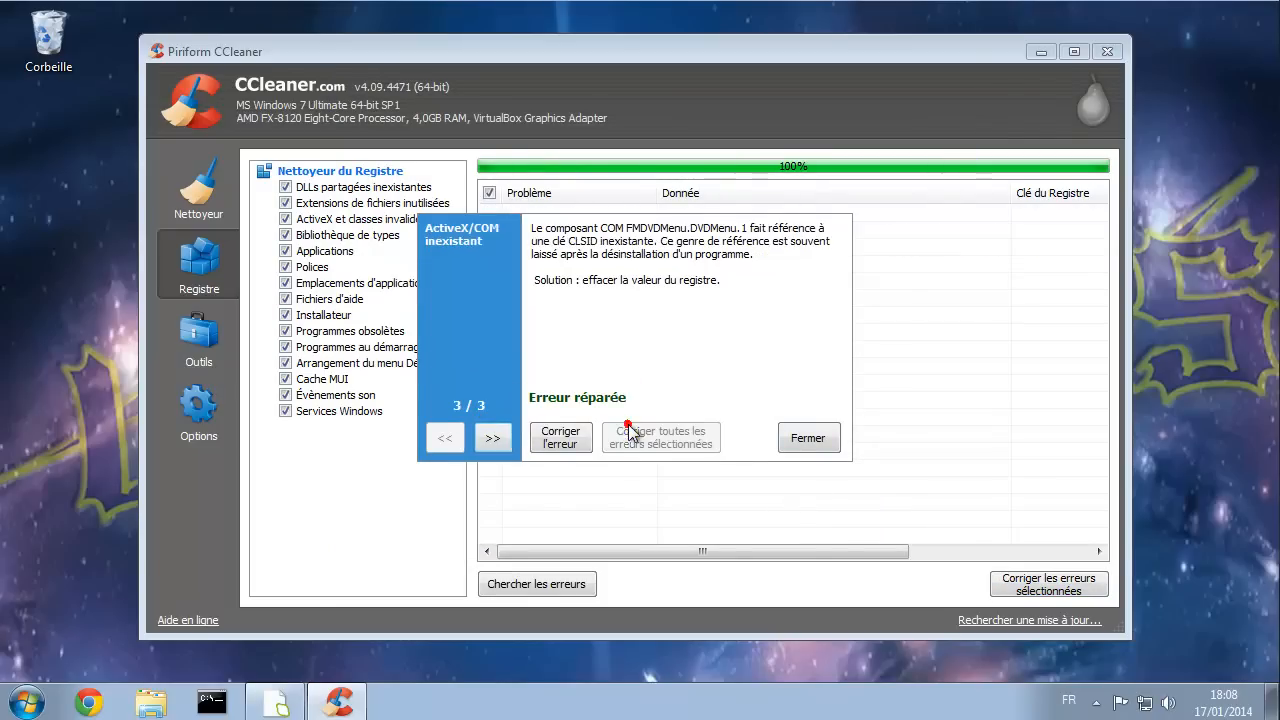
left_click(808, 438)
left_click(545, 590)
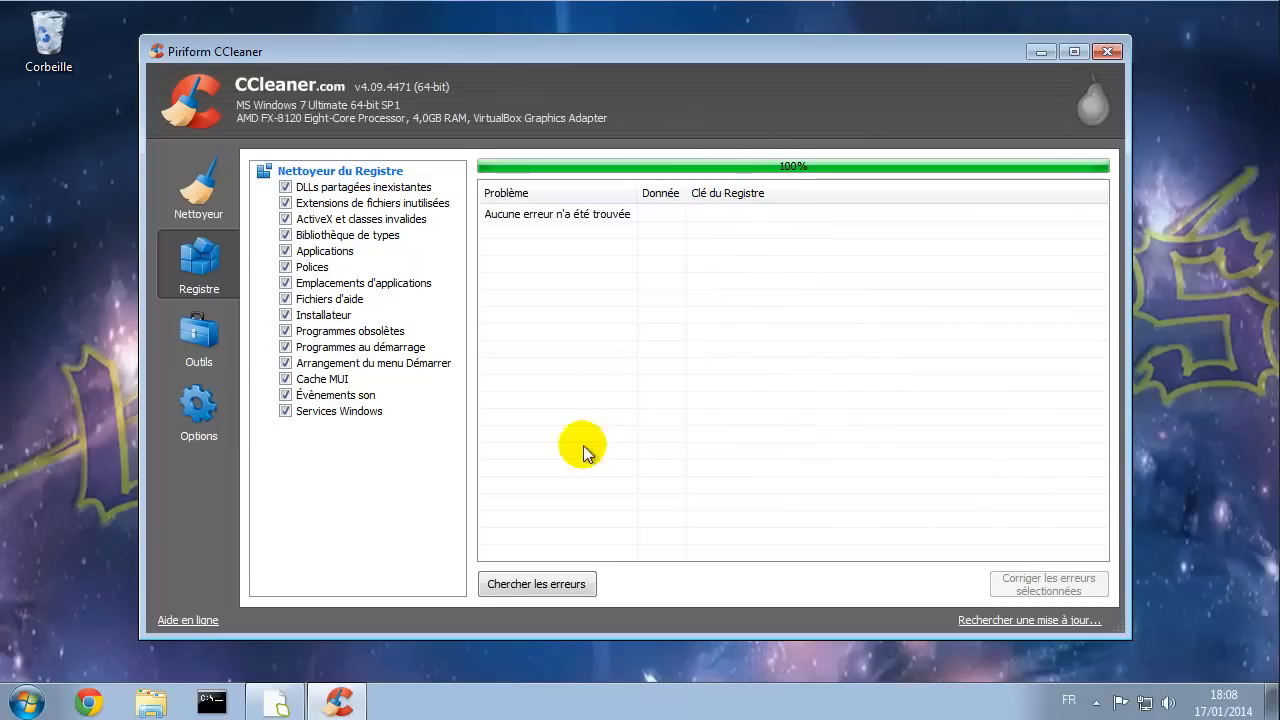
- Show CCleaner's list of uninstallable programs, and open the SYSTEME (C:) drive in Windows Explorer
left_click(197, 337)
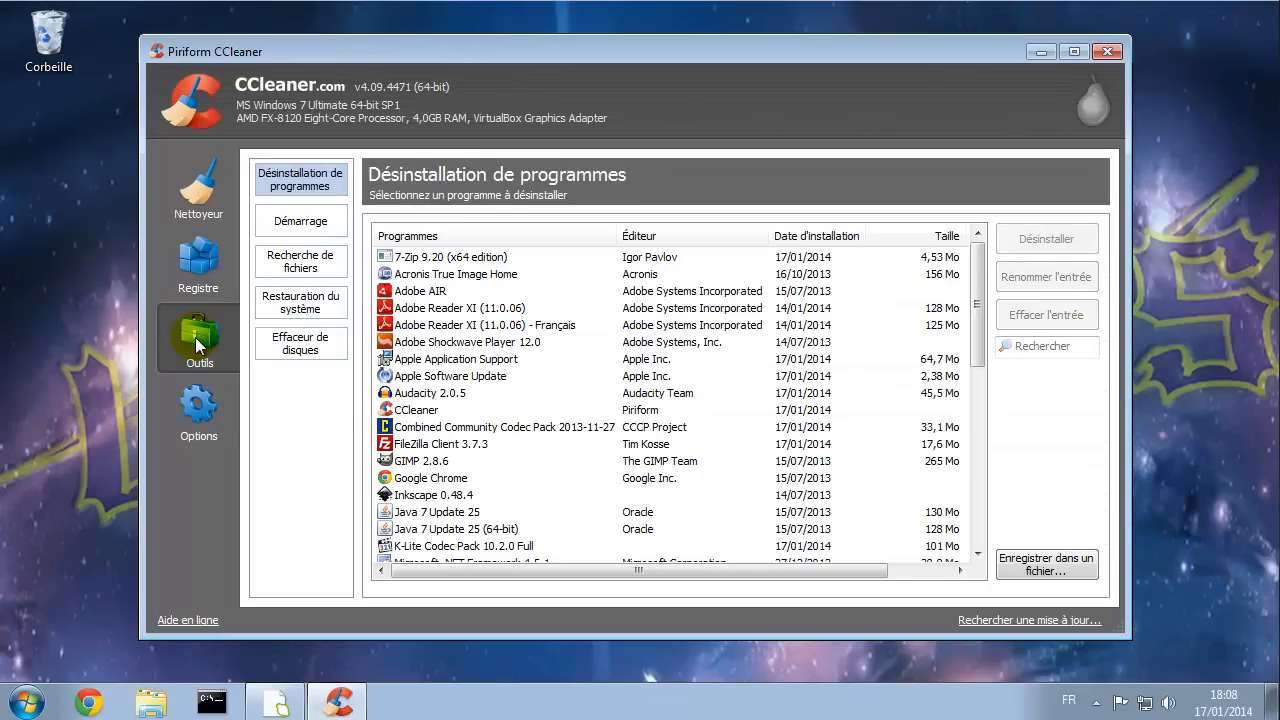
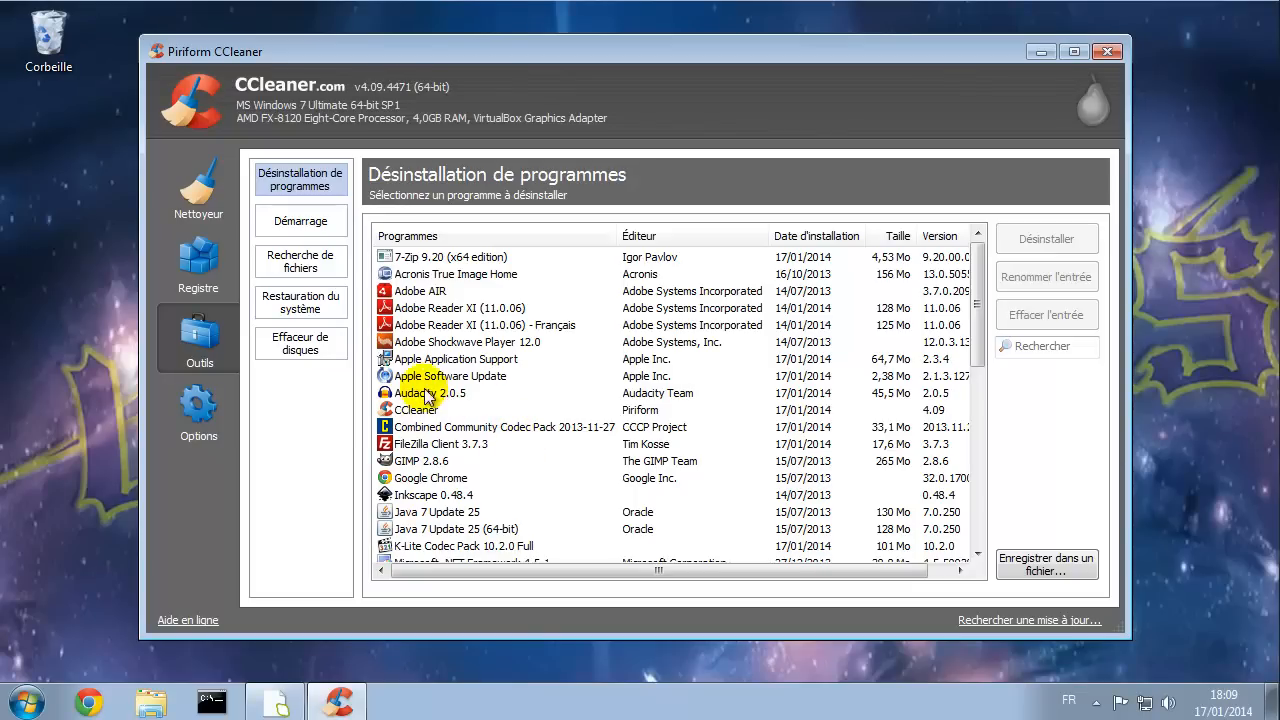
left_click(27, 701)
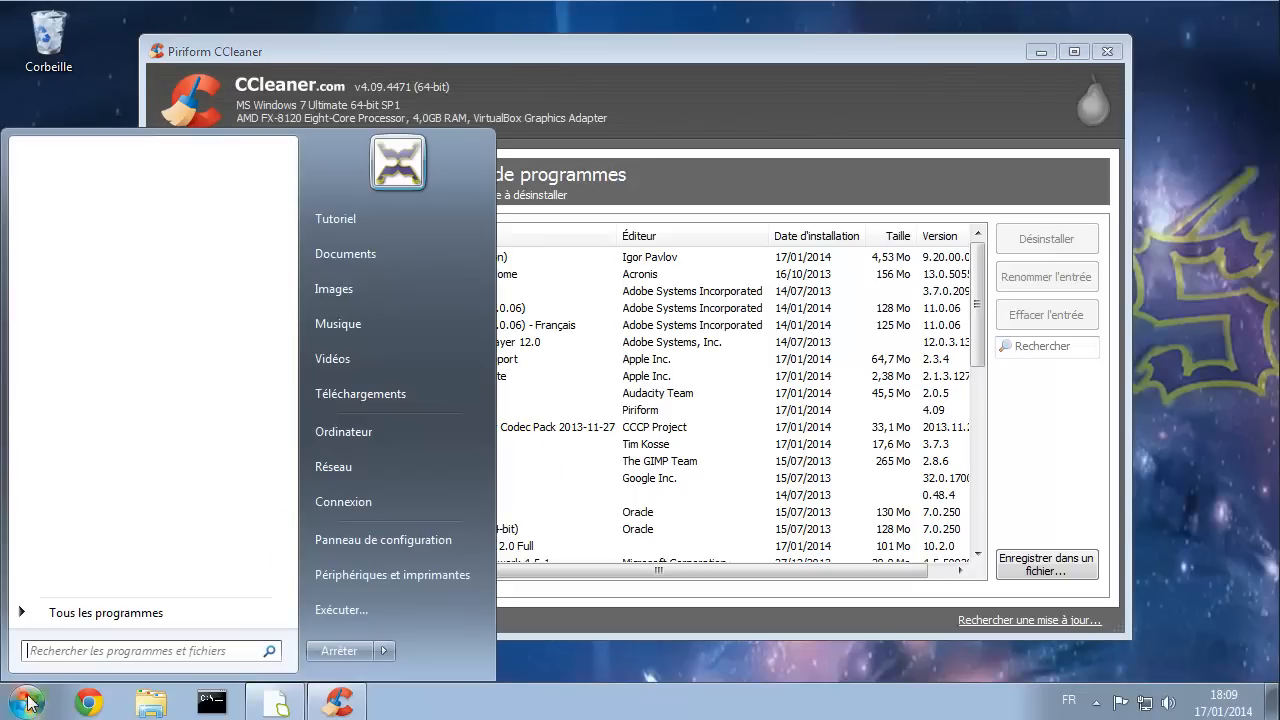
left_click(375, 439)
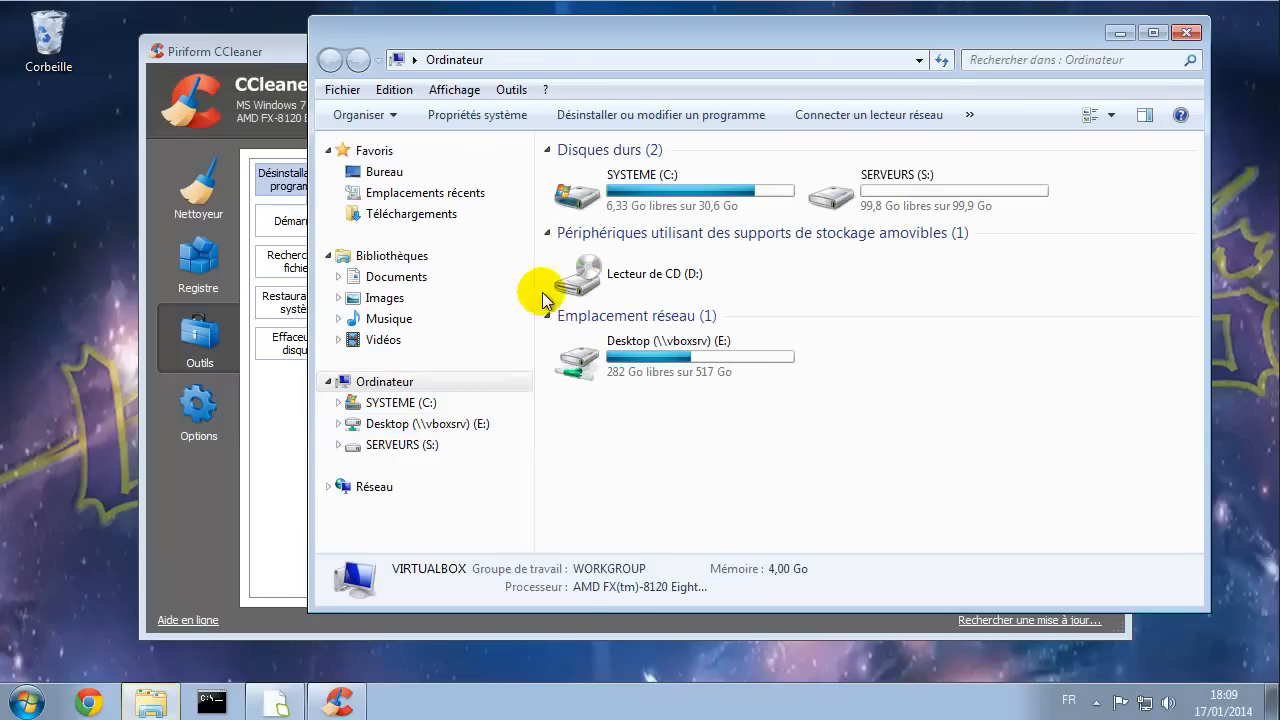
double_click(676, 200)
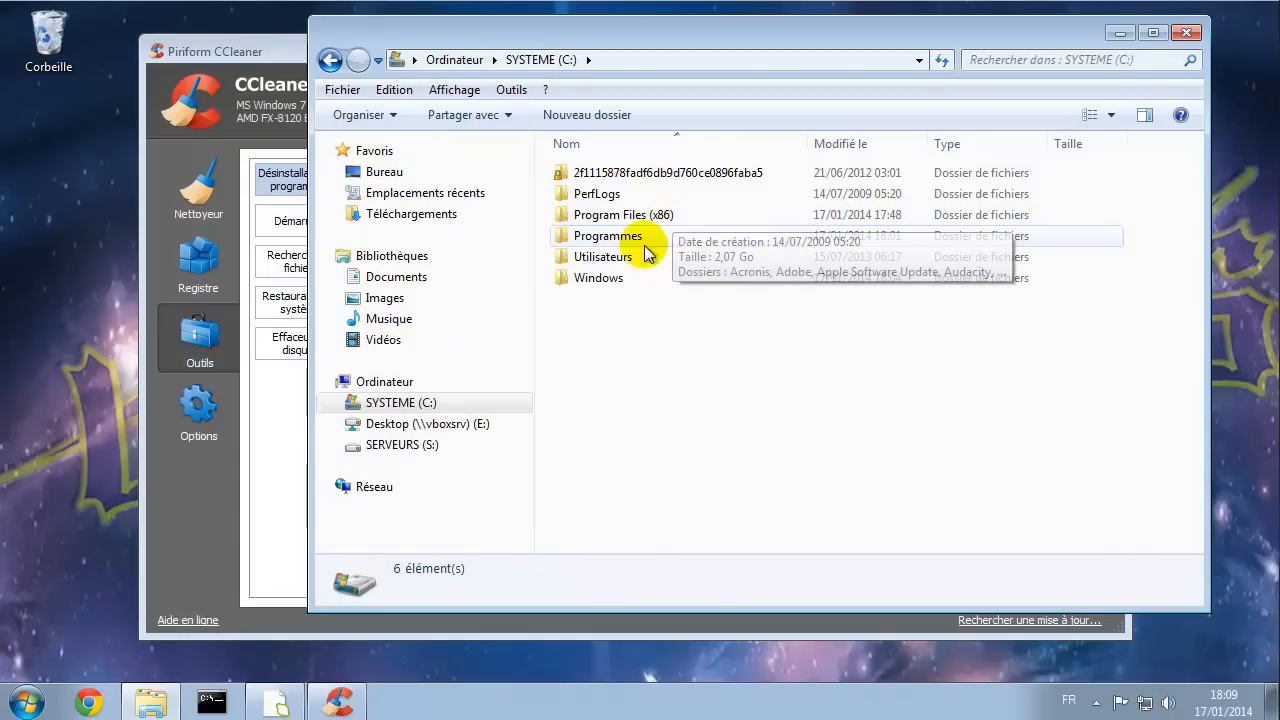
- Close the SYSTEME (C:) drive window and show CCleaner's startup programs in an enlarged window
mouse_move(644, 243)
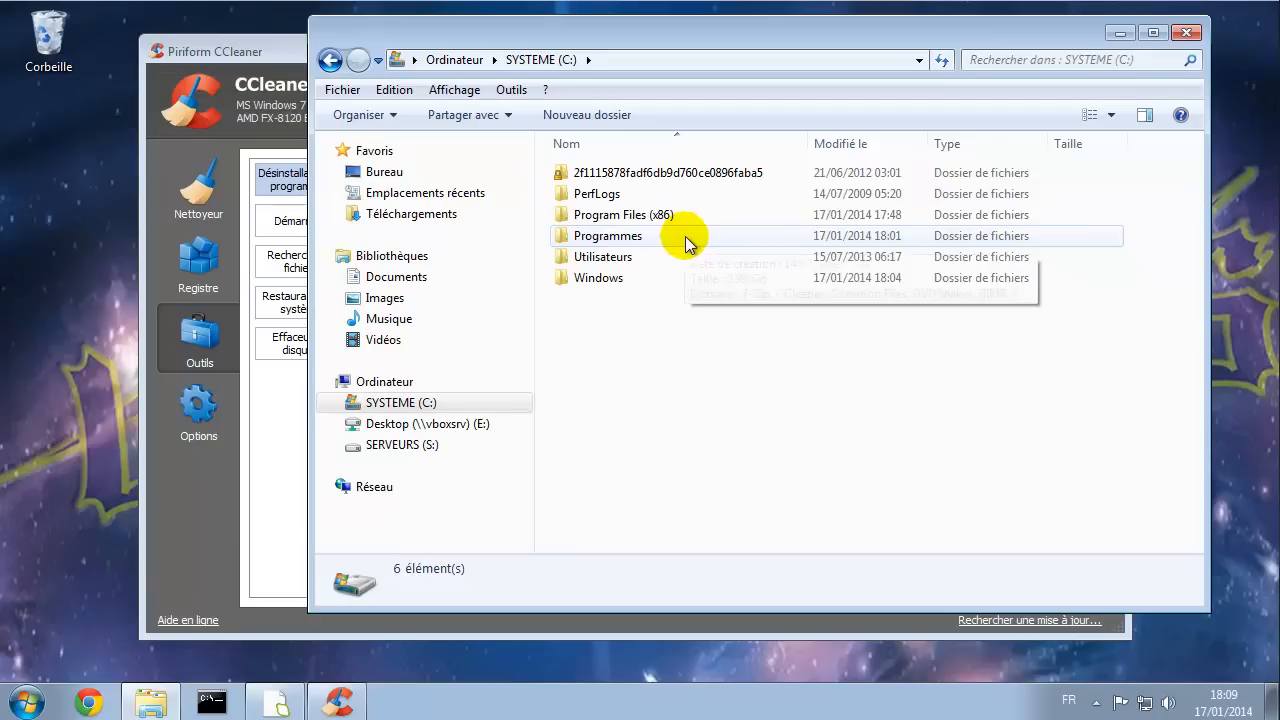
left_click(1183, 35)
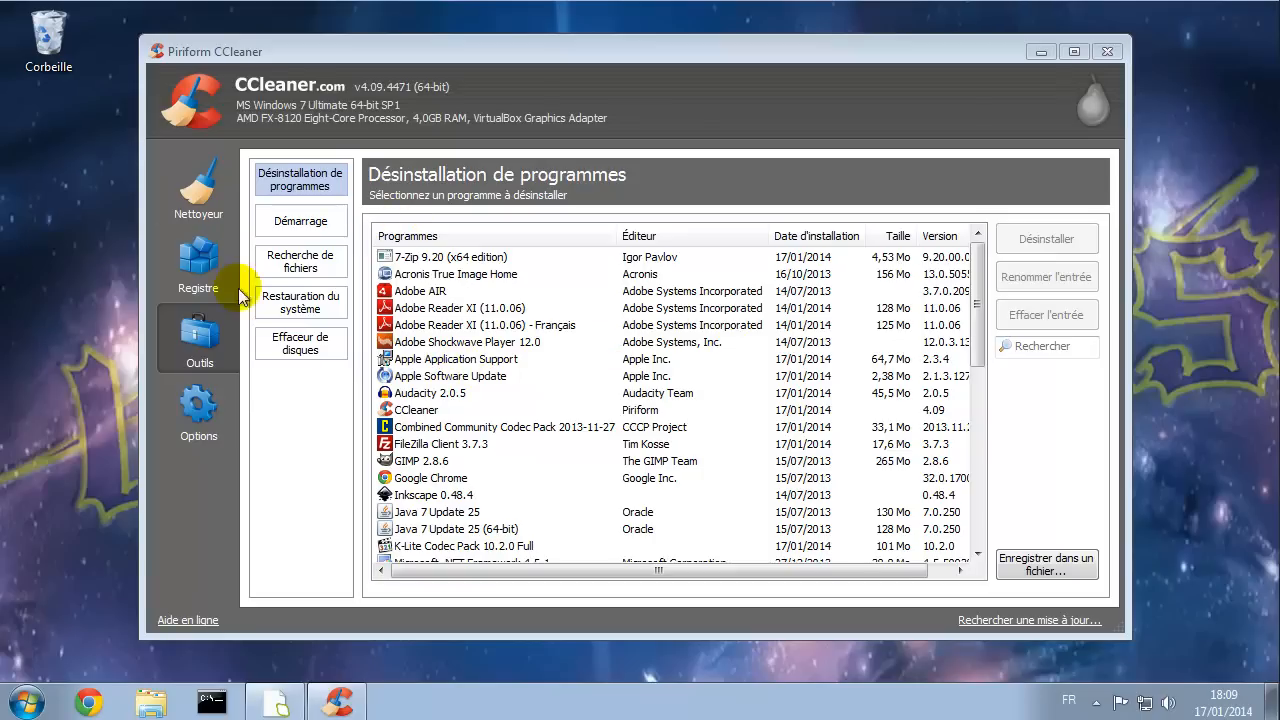
left_click(296, 221)
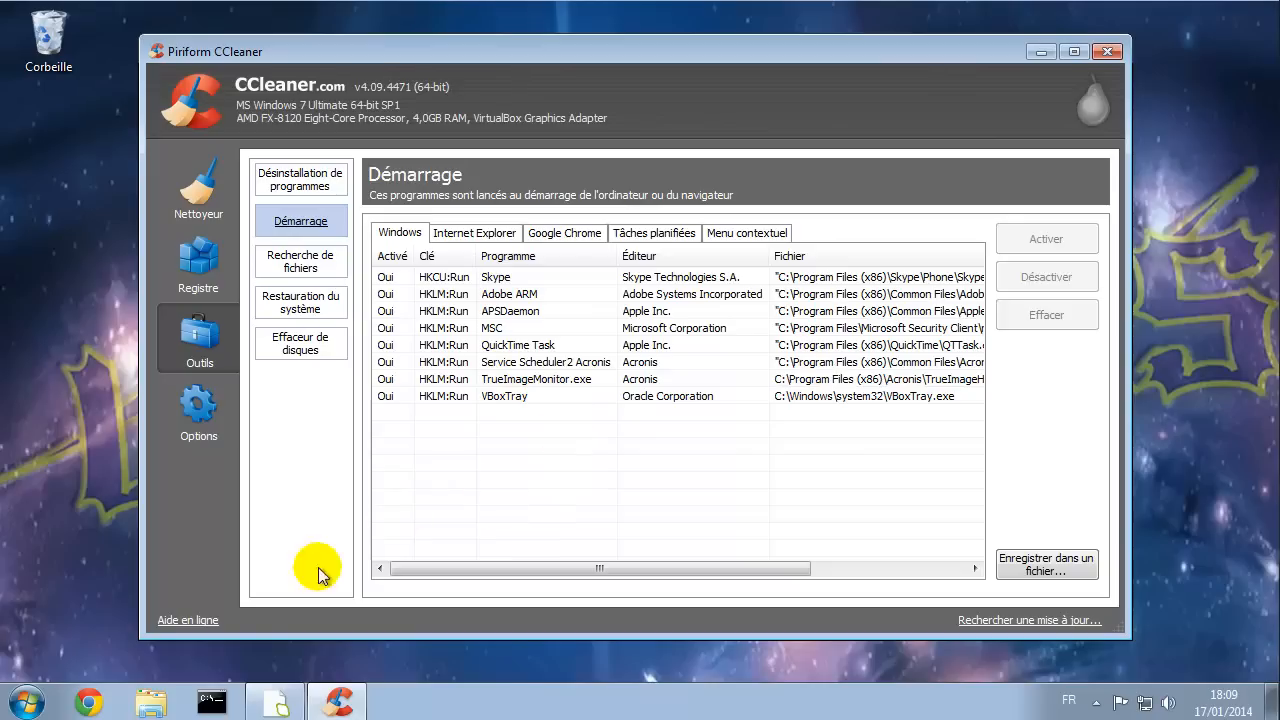
left_click_drag(140, 637, 44, 666)
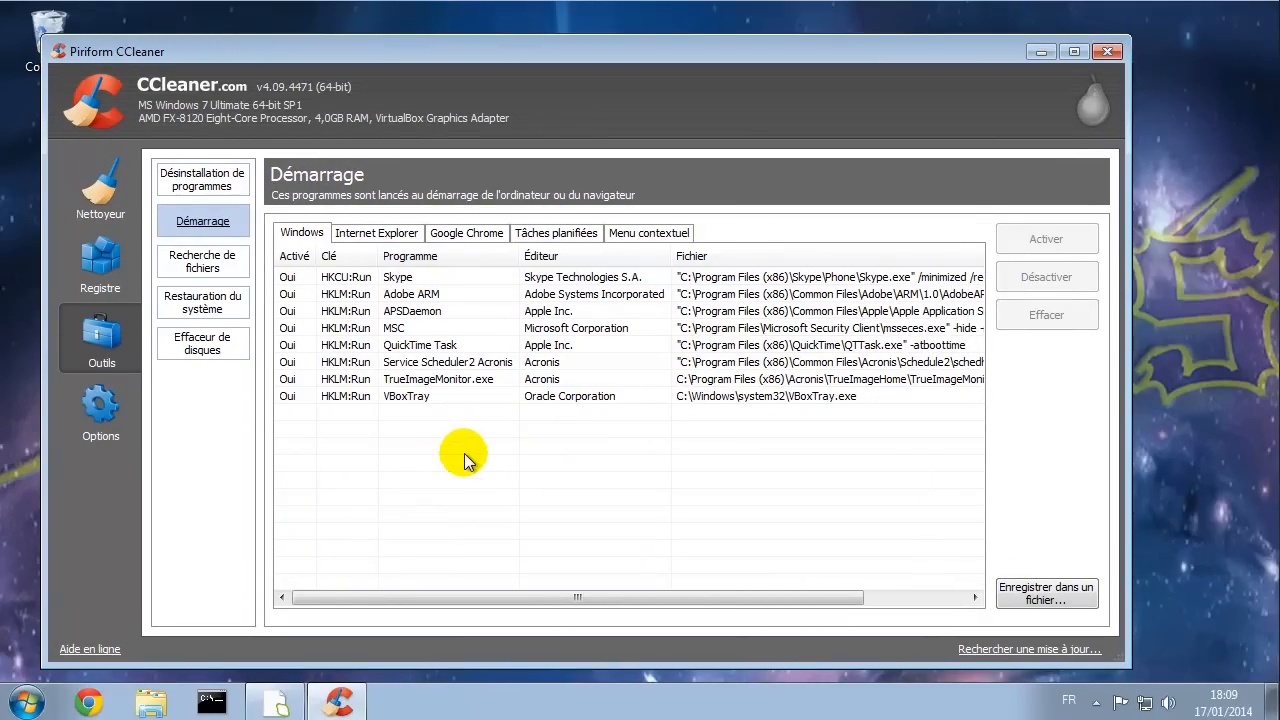
- Disable and delete the Windows startup entries Skype, Adobe ARM, APSDaemon, QuickTime Task, Service Scheduler2 Acronis and TrueImageMonitor.exe
left_click(436, 400)
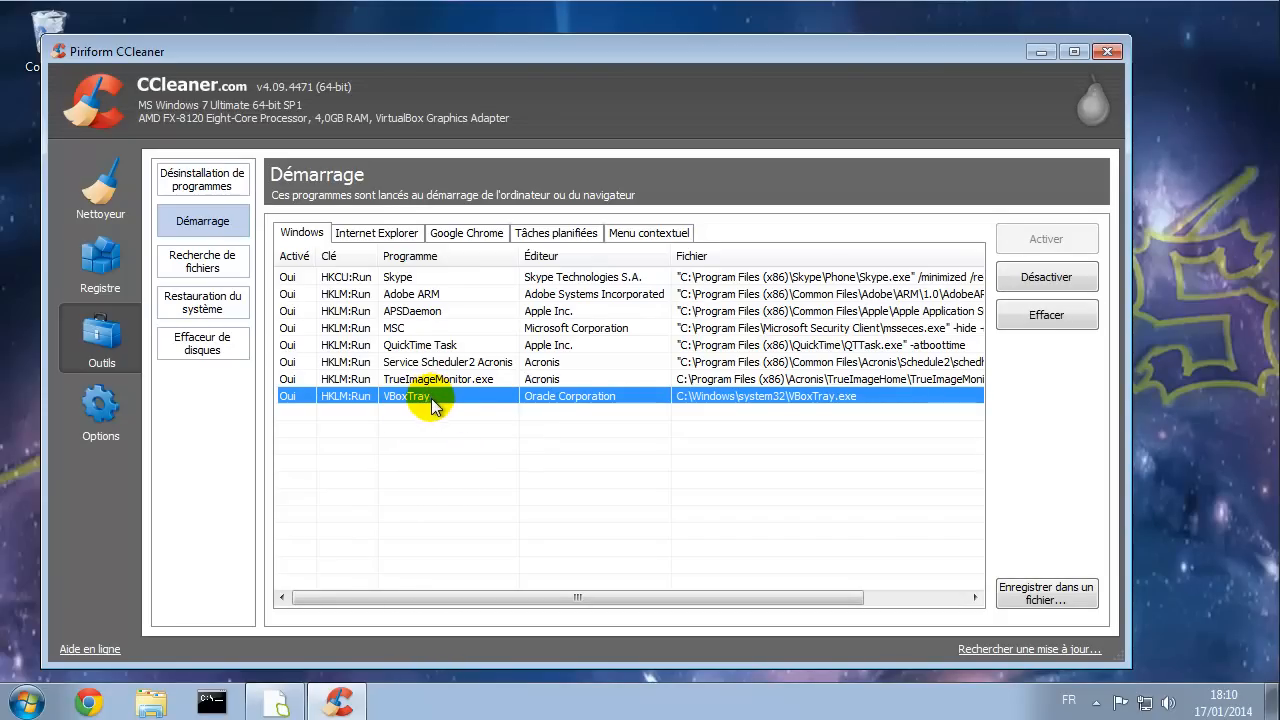
left_click(418, 327)
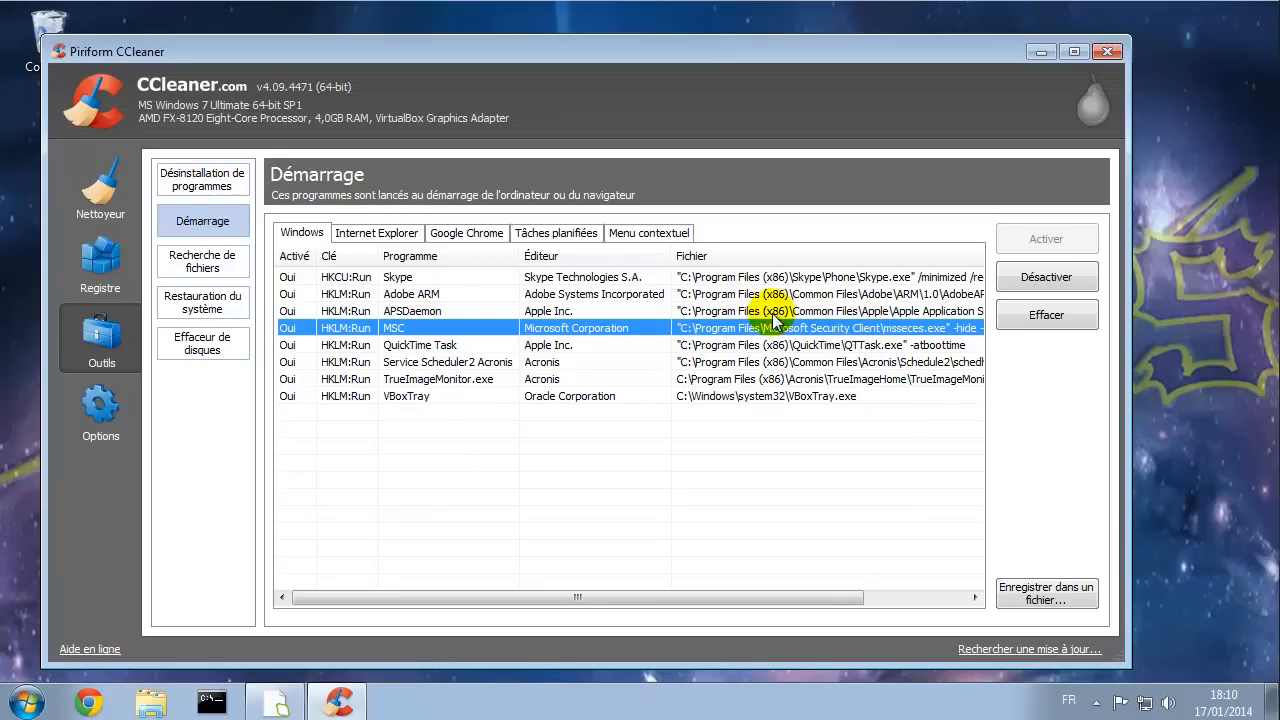
left_click(412, 280)
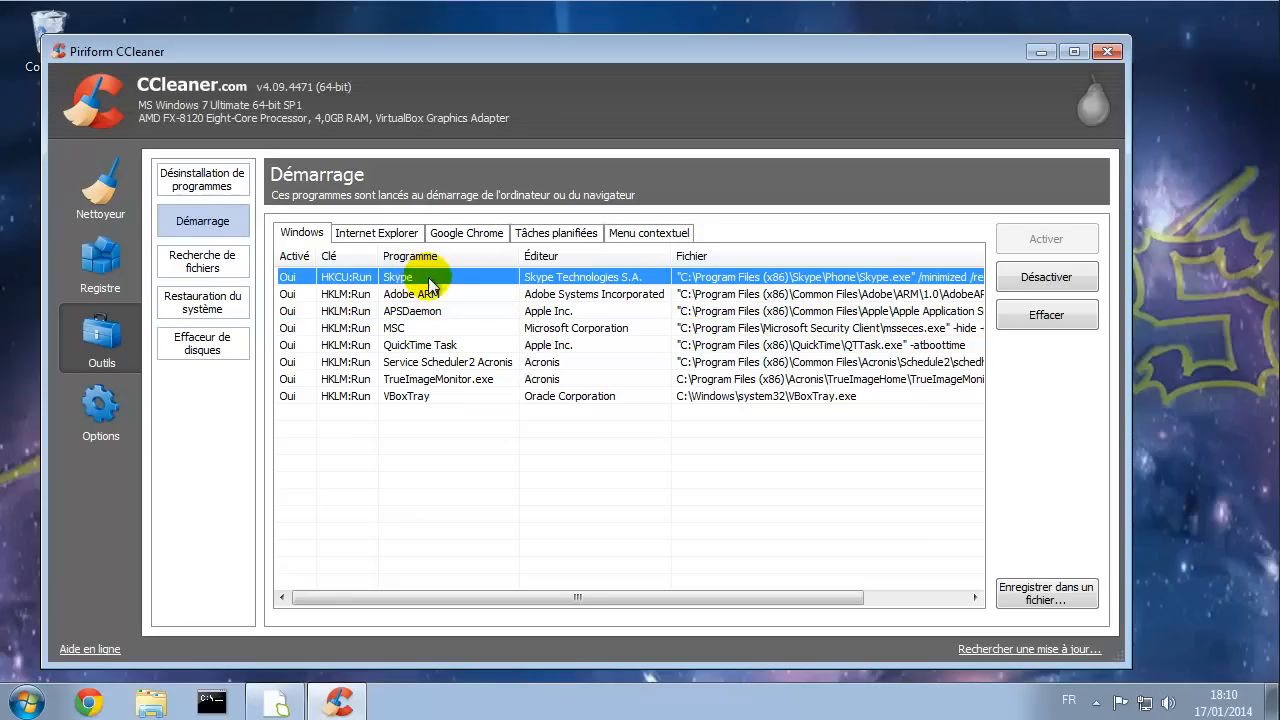
left_click(427, 296, "shift")
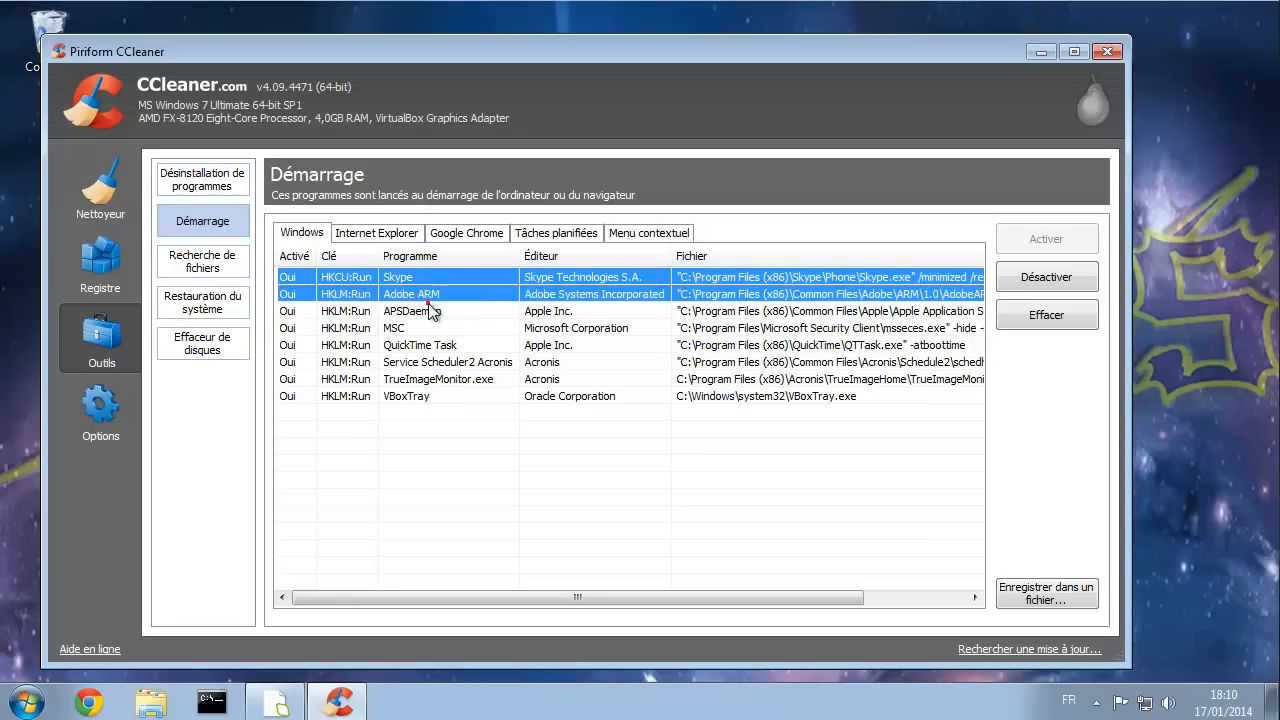
left_click(430, 311, "shift")
left_click(436, 345, "ctrl")
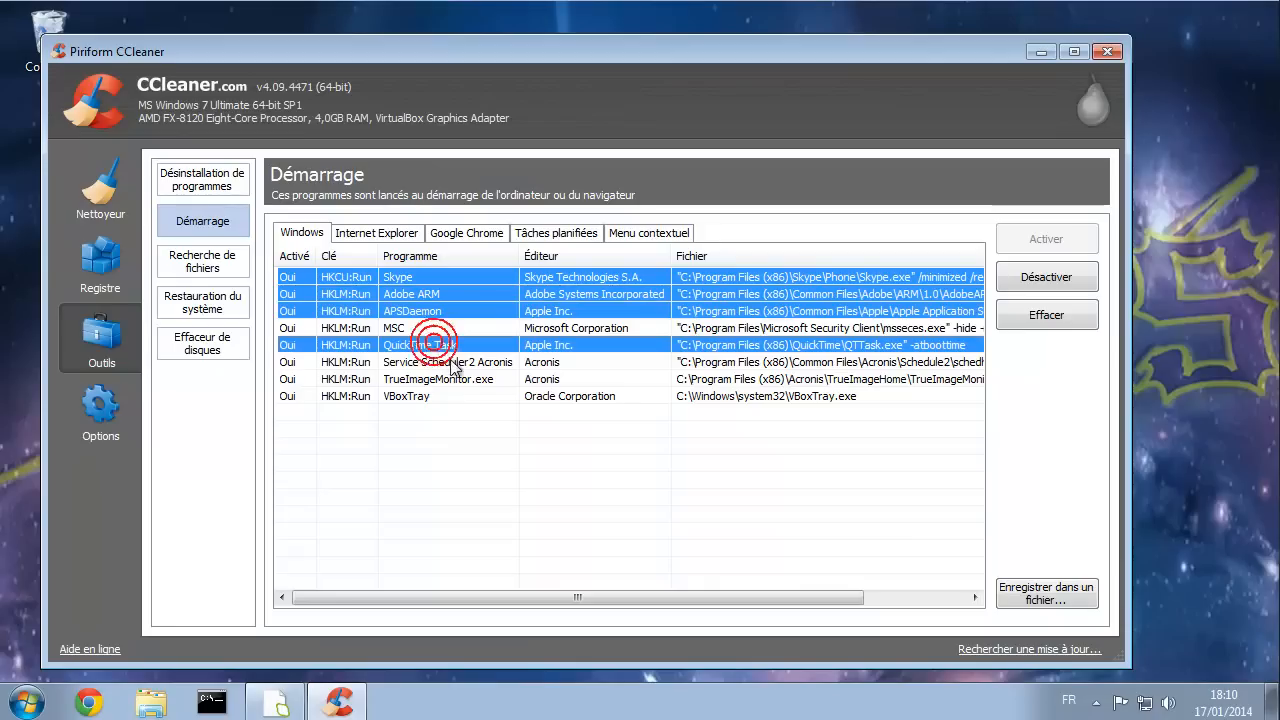
left_click(448, 363, "ctrl")
left_click(461, 379, "ctrl")
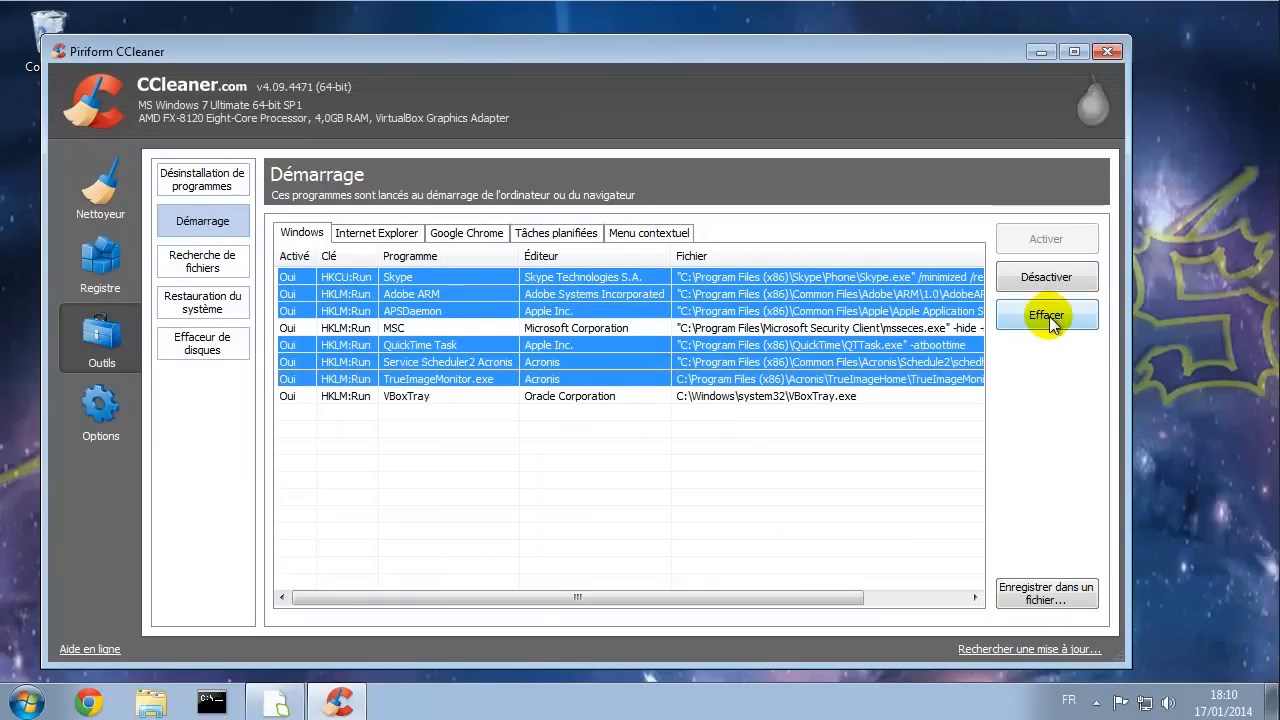
left_click(1050, 279)
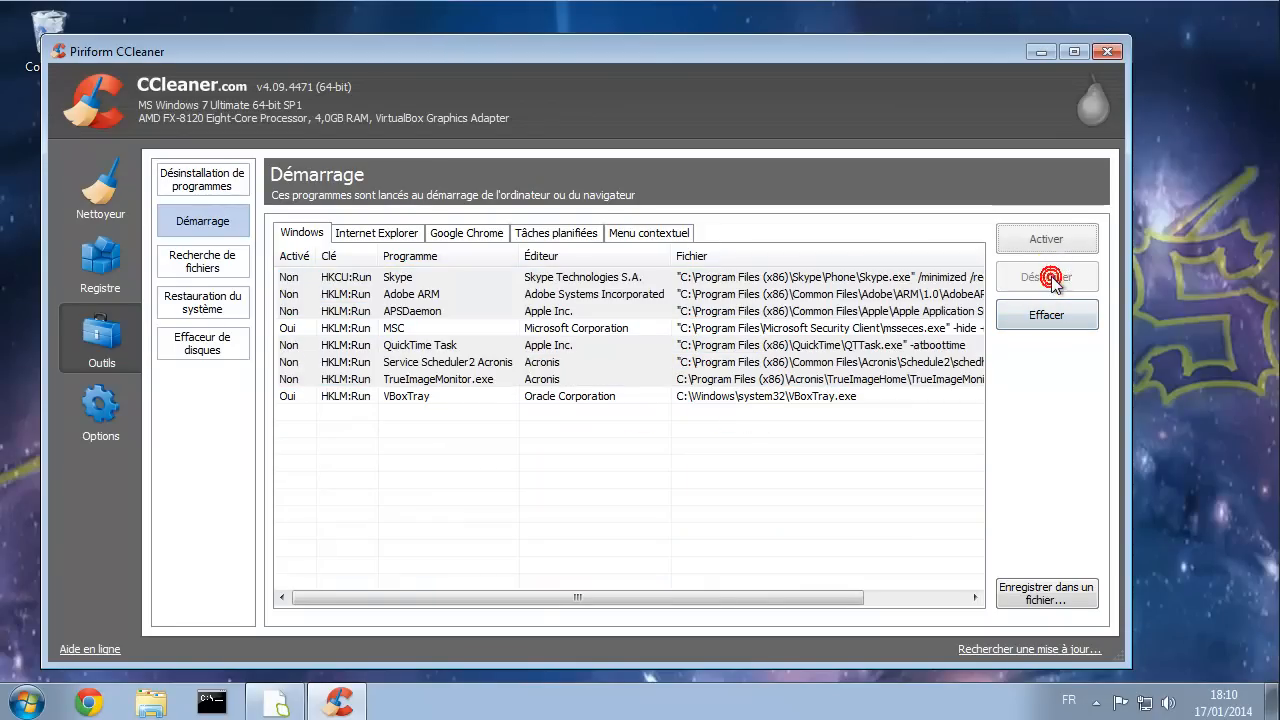
left_click(1048, 316)
left_click(688, 411)
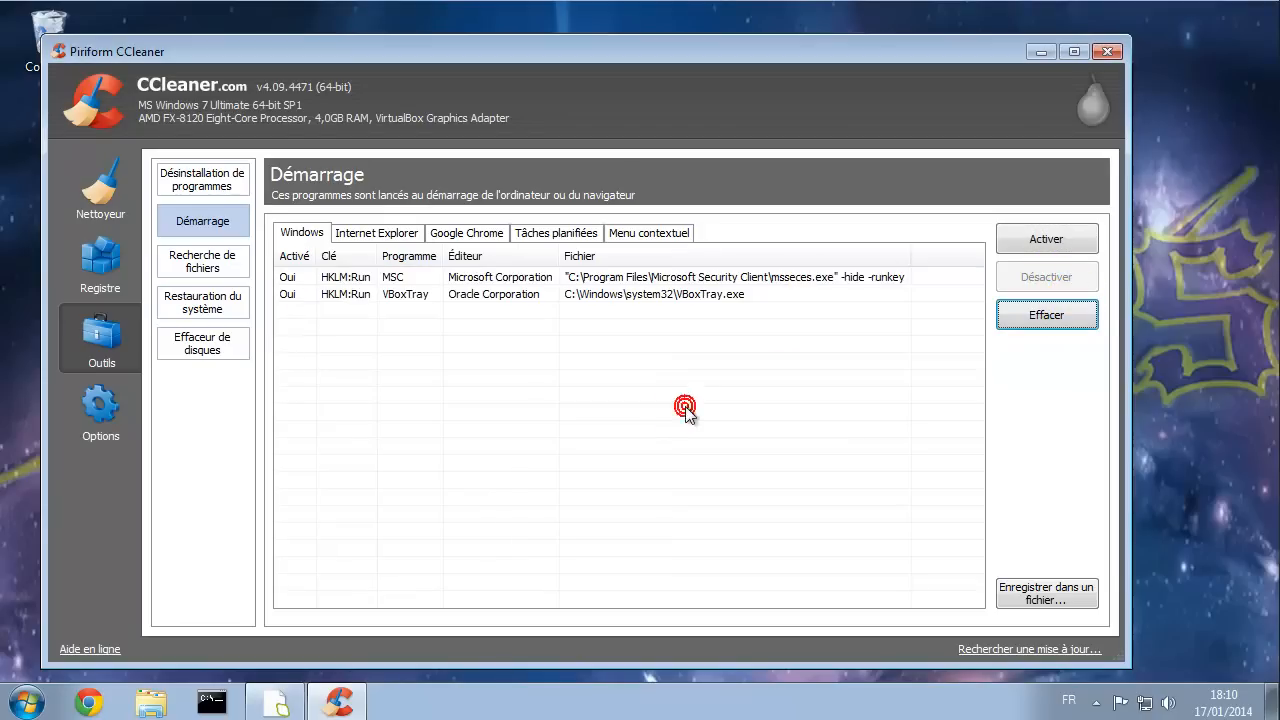
- Review the startup entries for Internet Explorer, Google Chrome, scheduled tasks and the context menu, and compare with the desktop's context menu
left_click(390, 234)
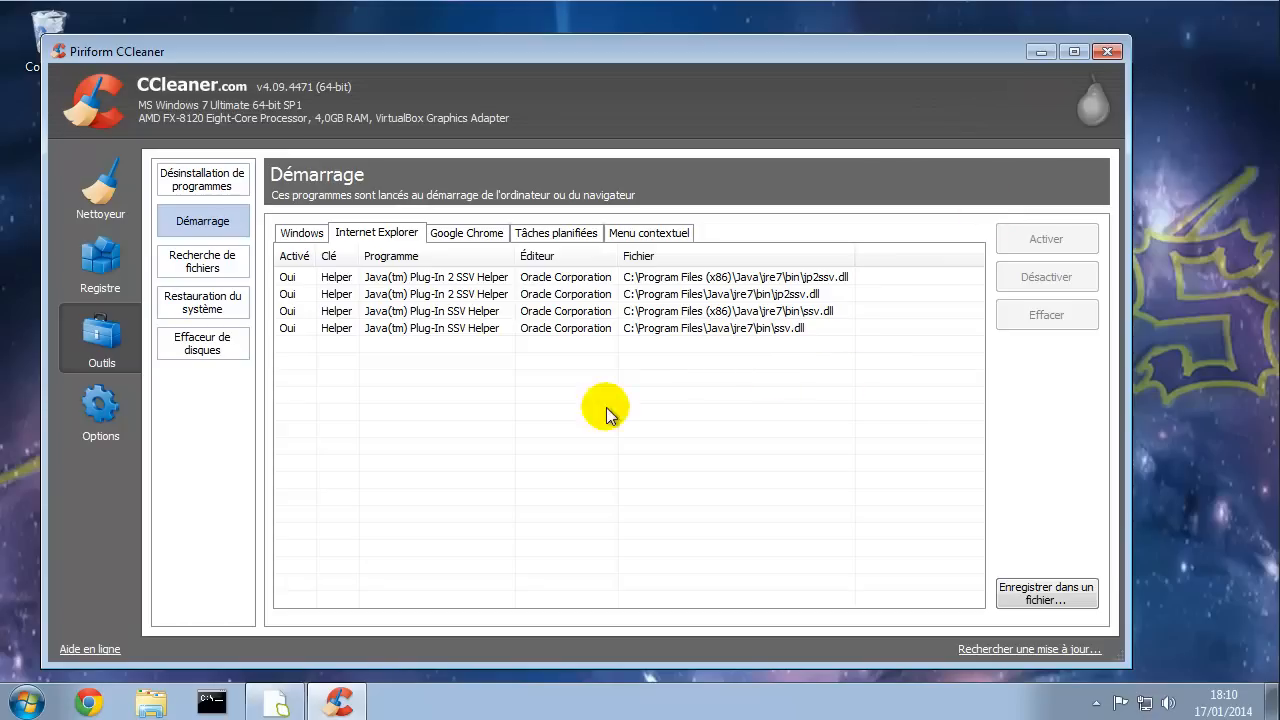
left_click(468, 236)
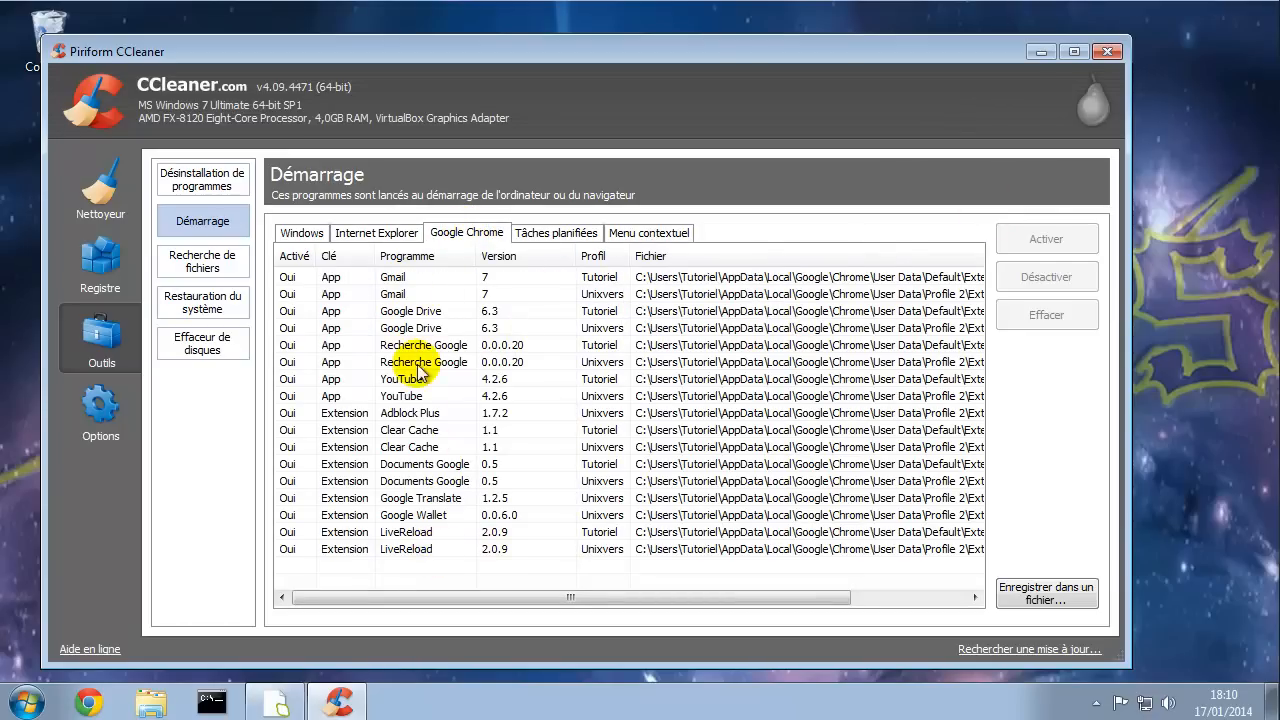
left_click(550, 232)
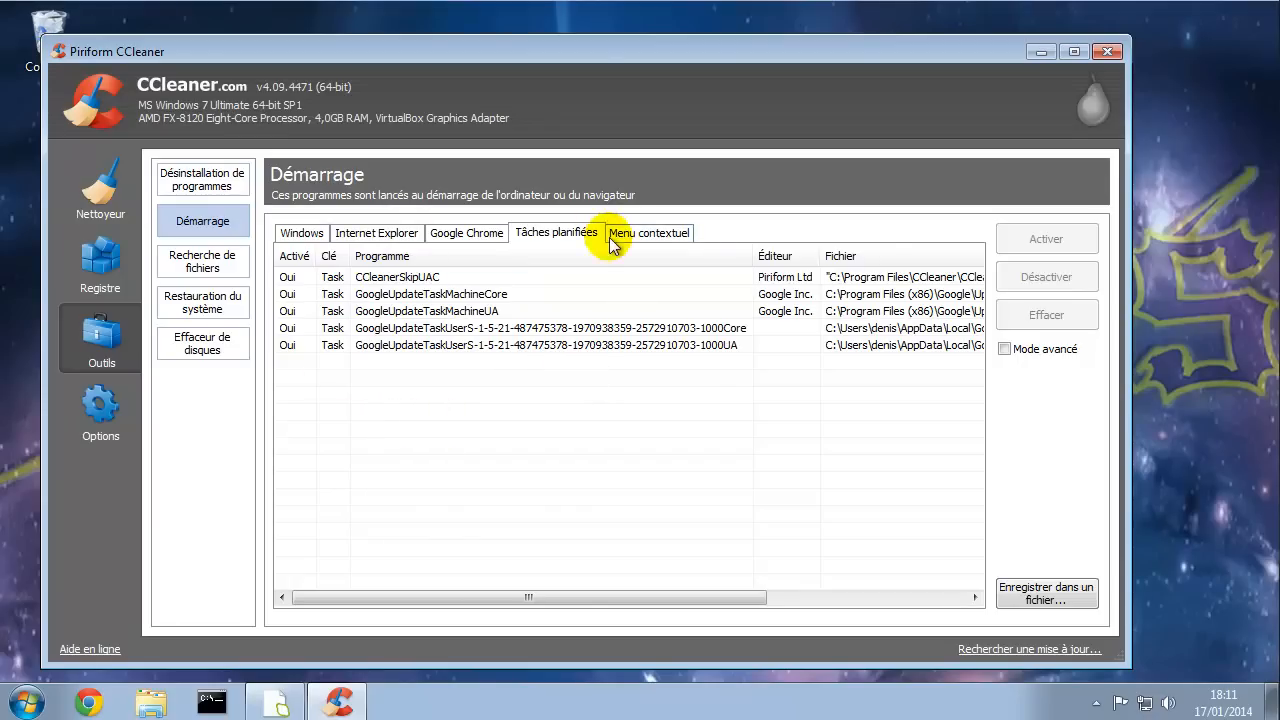
left_click(655, 234)
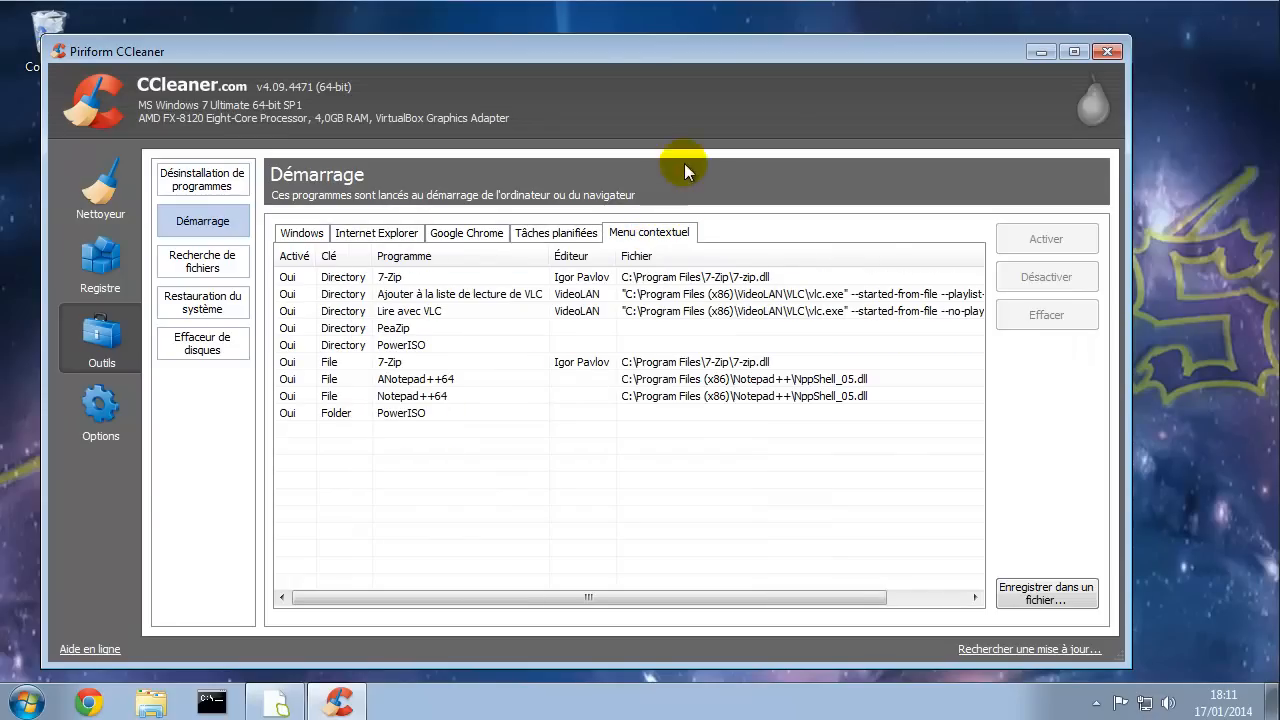
right_click(1174, 231)
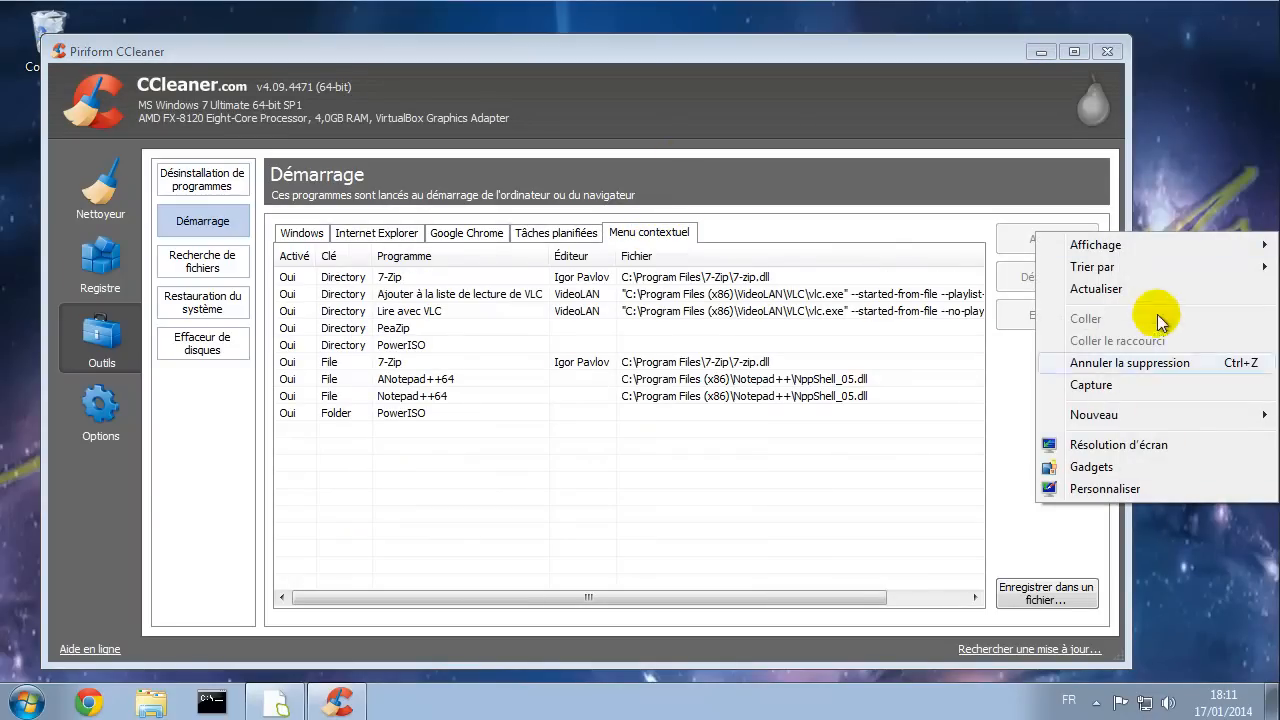
left_click(1173, 187)
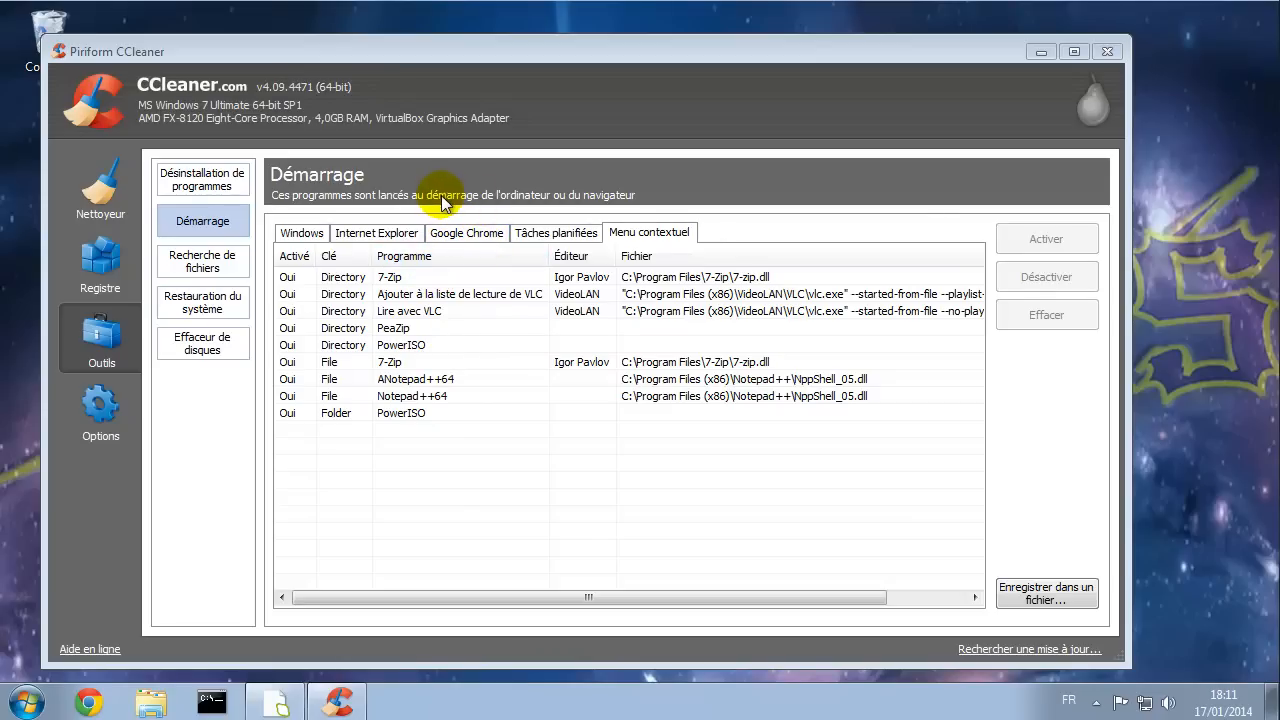
- Review the Cleaner analysis and the registry error scan, and return to the Windows startup entries
left_click(108, 197)
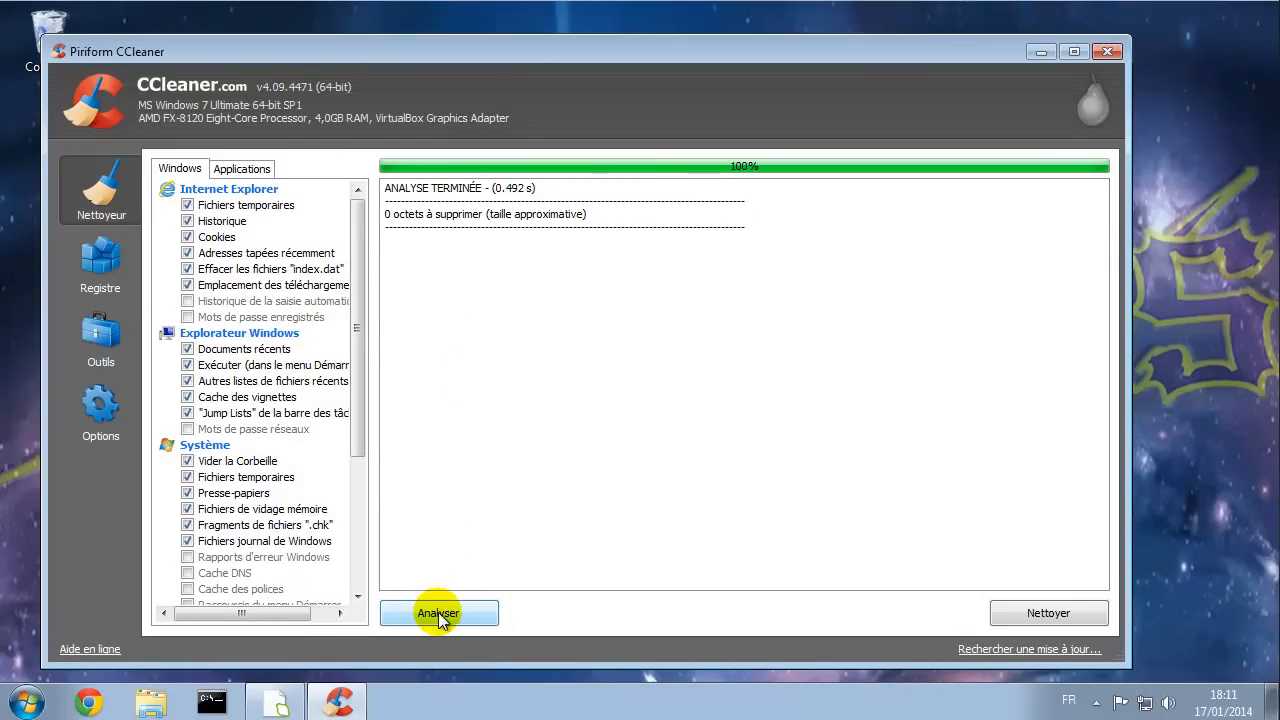
left_click(102, 268)
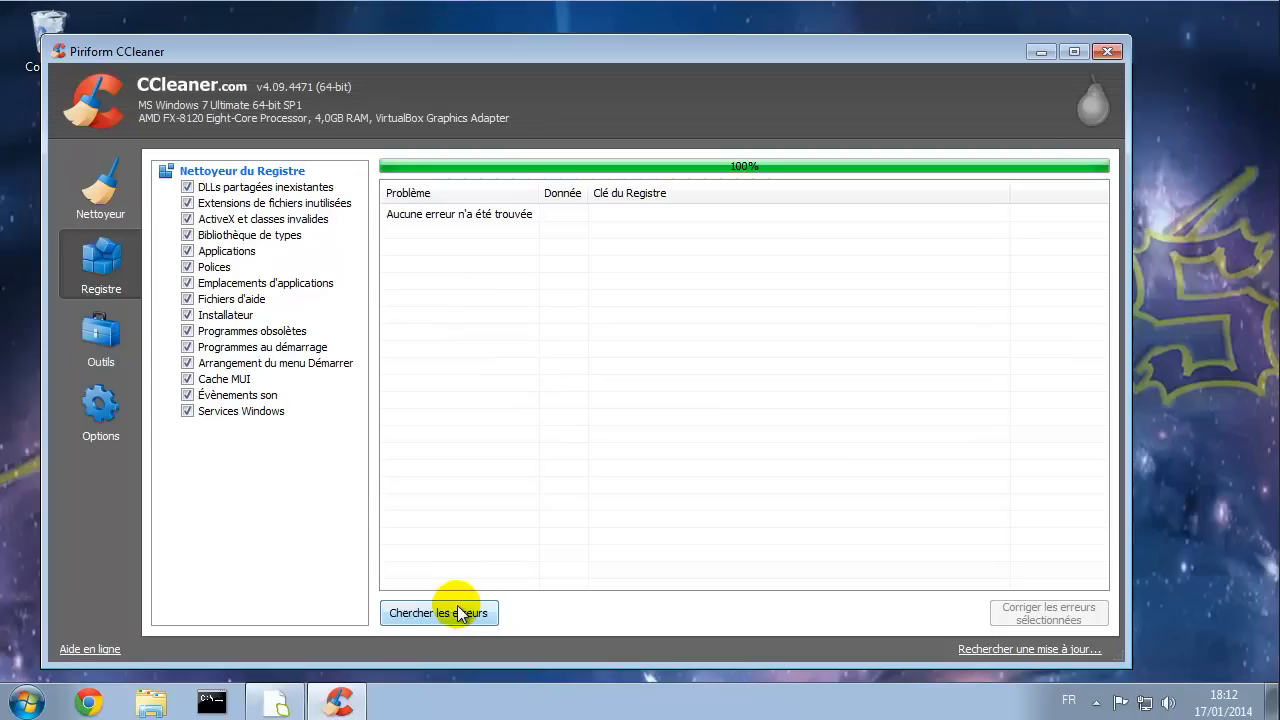
left_click(97, 355)
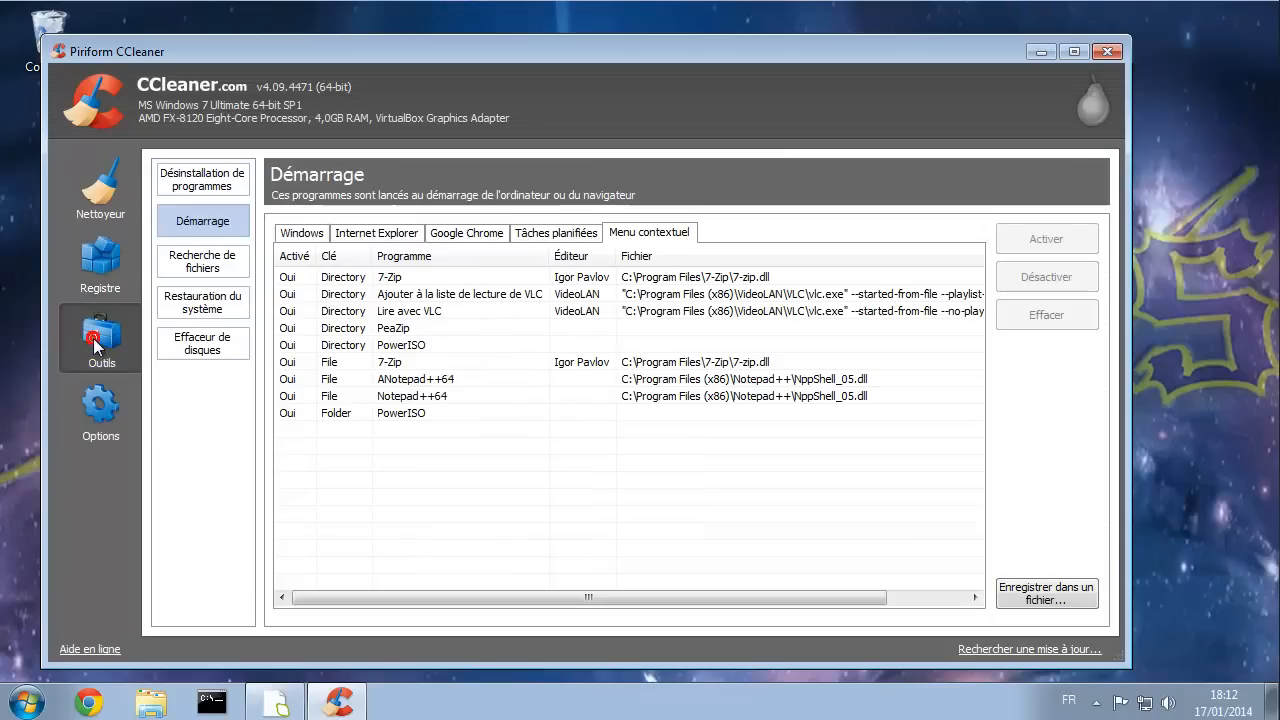
left_click(302, 232)
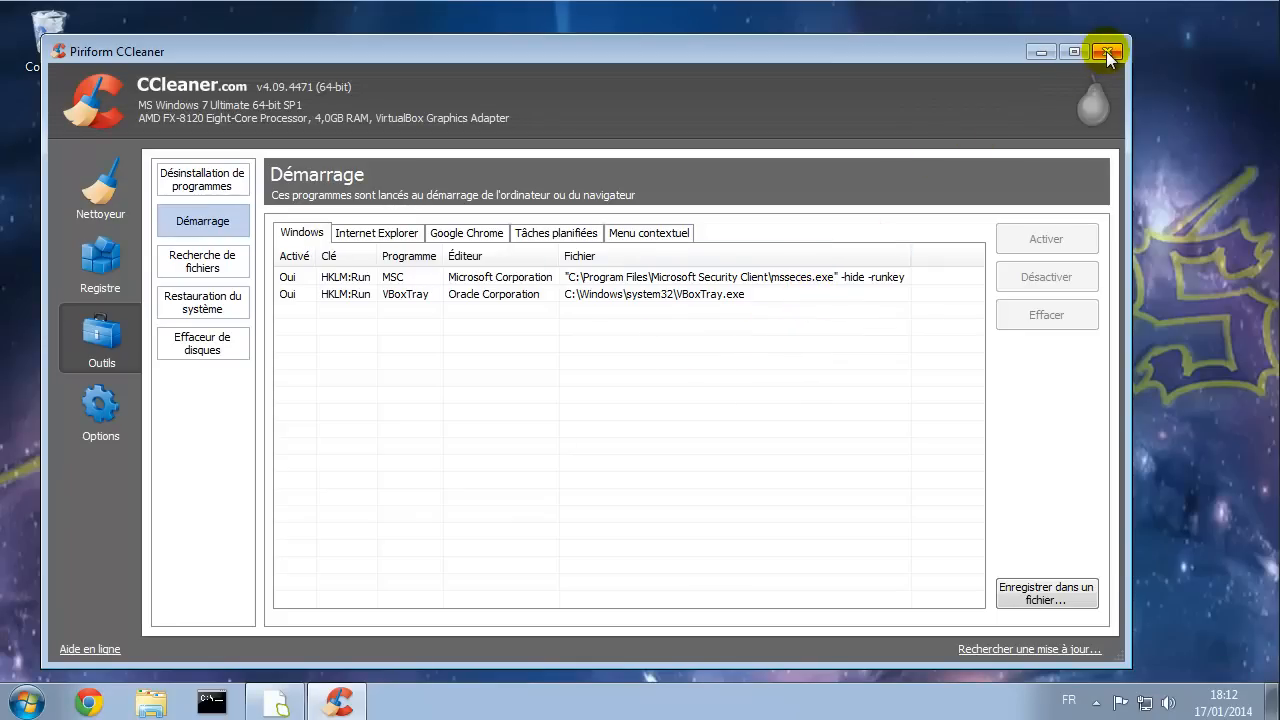
- Close CCleaner and empty the Recycle Bin on the desktop
left_click(1107, 58)
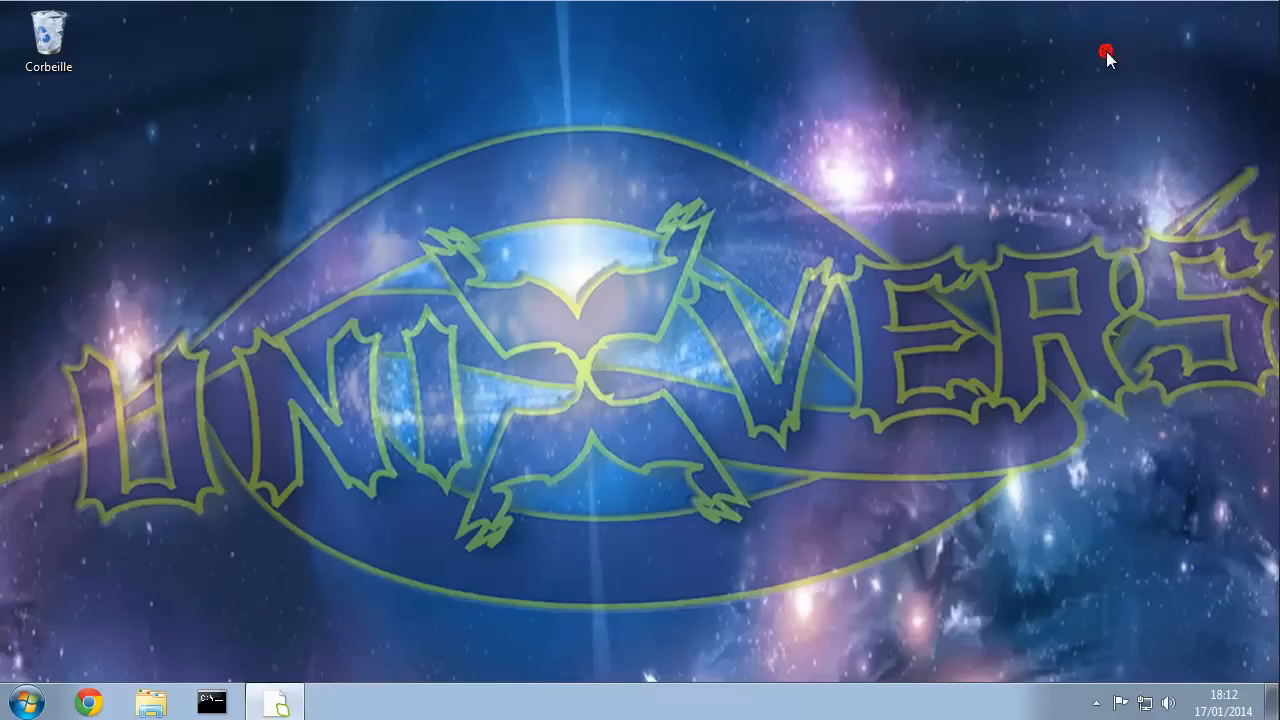
right_click(59, 31)
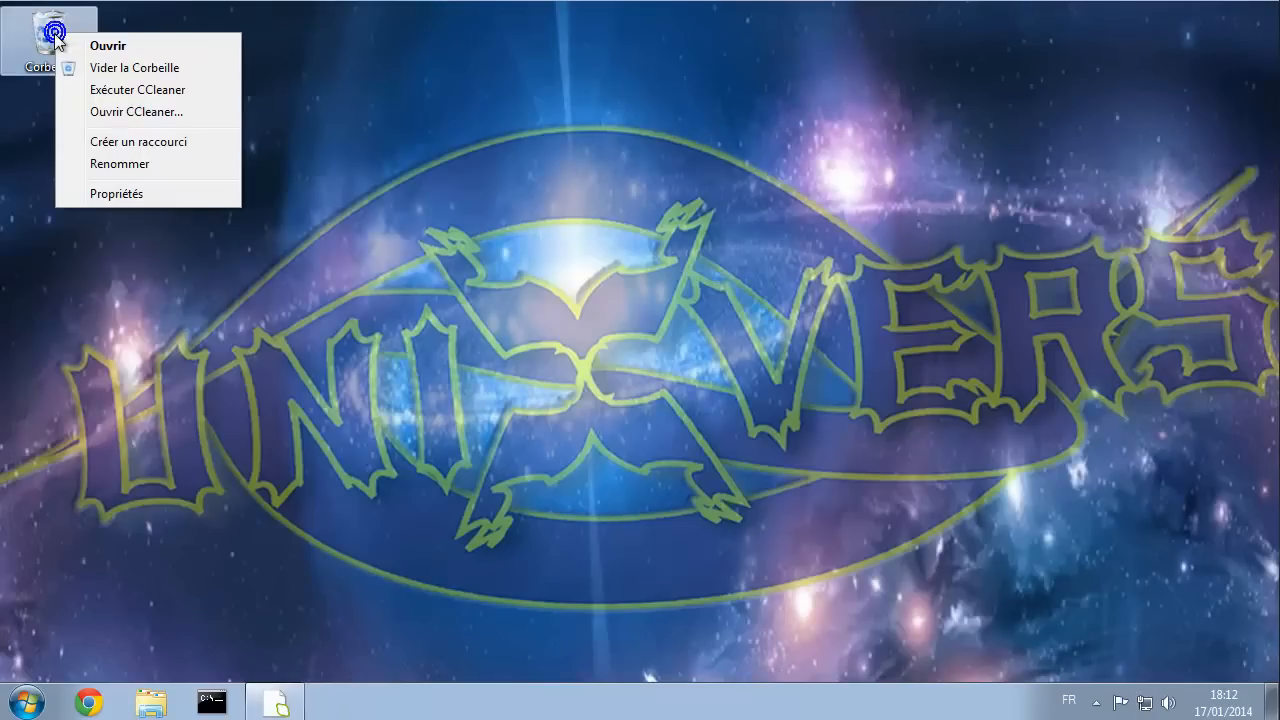
left_click(120, 62)
left_click(726, 370)
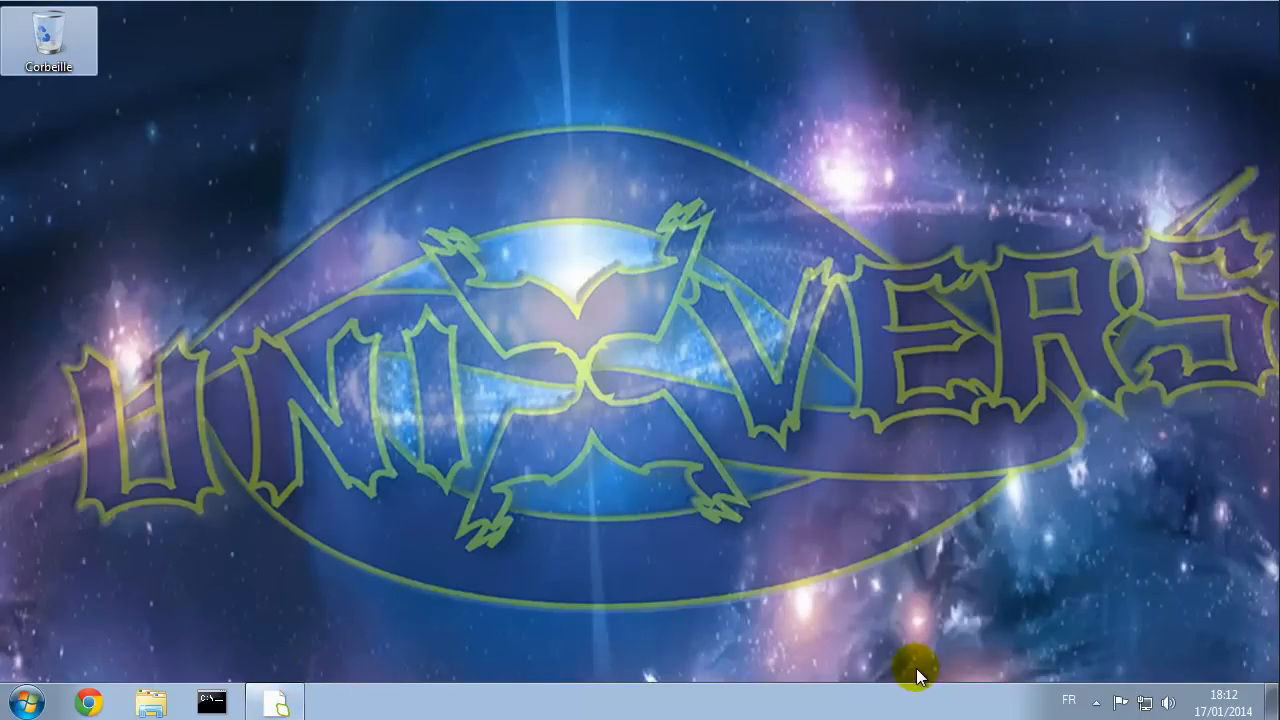
- Quit Skype running in the background and dismiss the list of hidden notification icons
left_click(1094, 704)
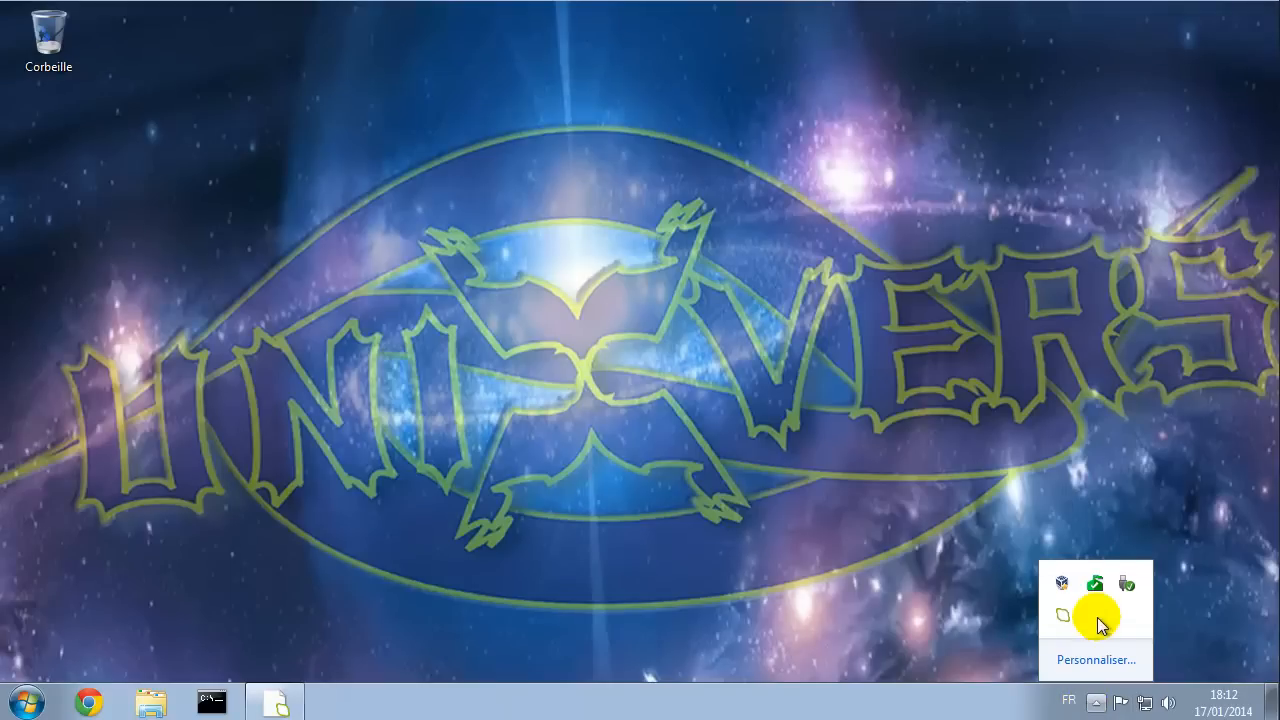
right_click(1066, 616)
left_click(1090, 603)
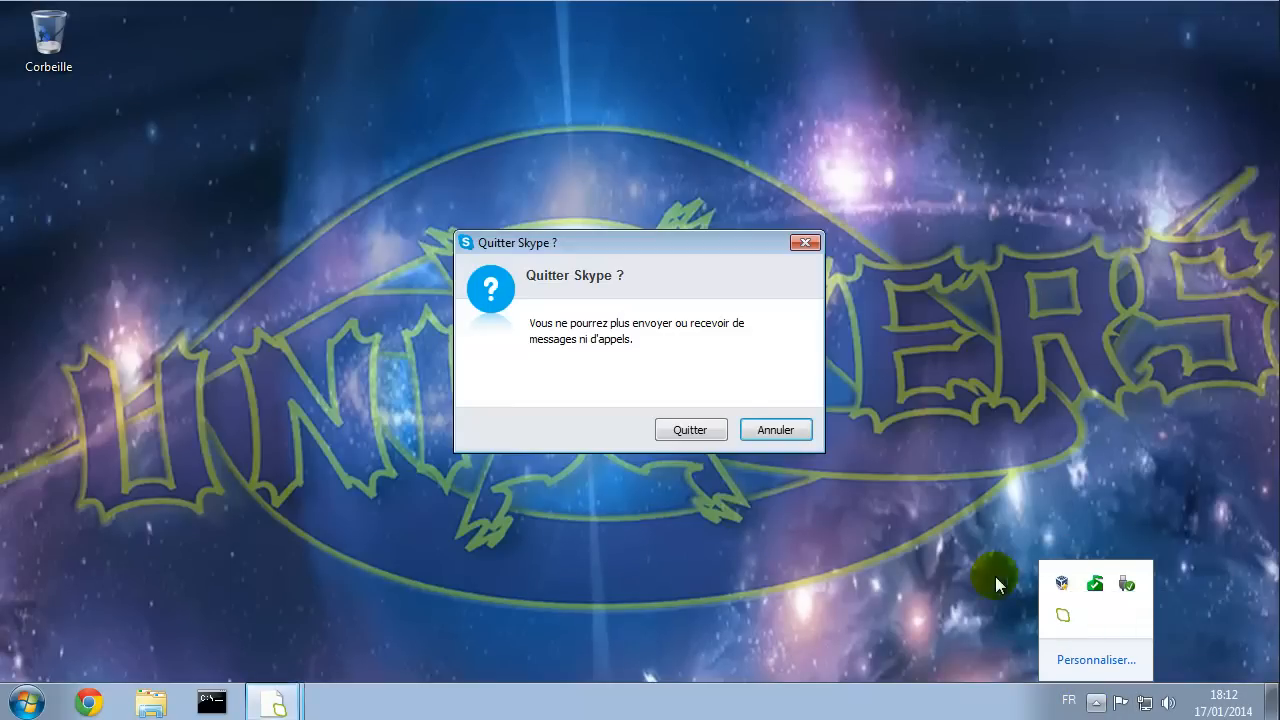
left_click(707, 426)
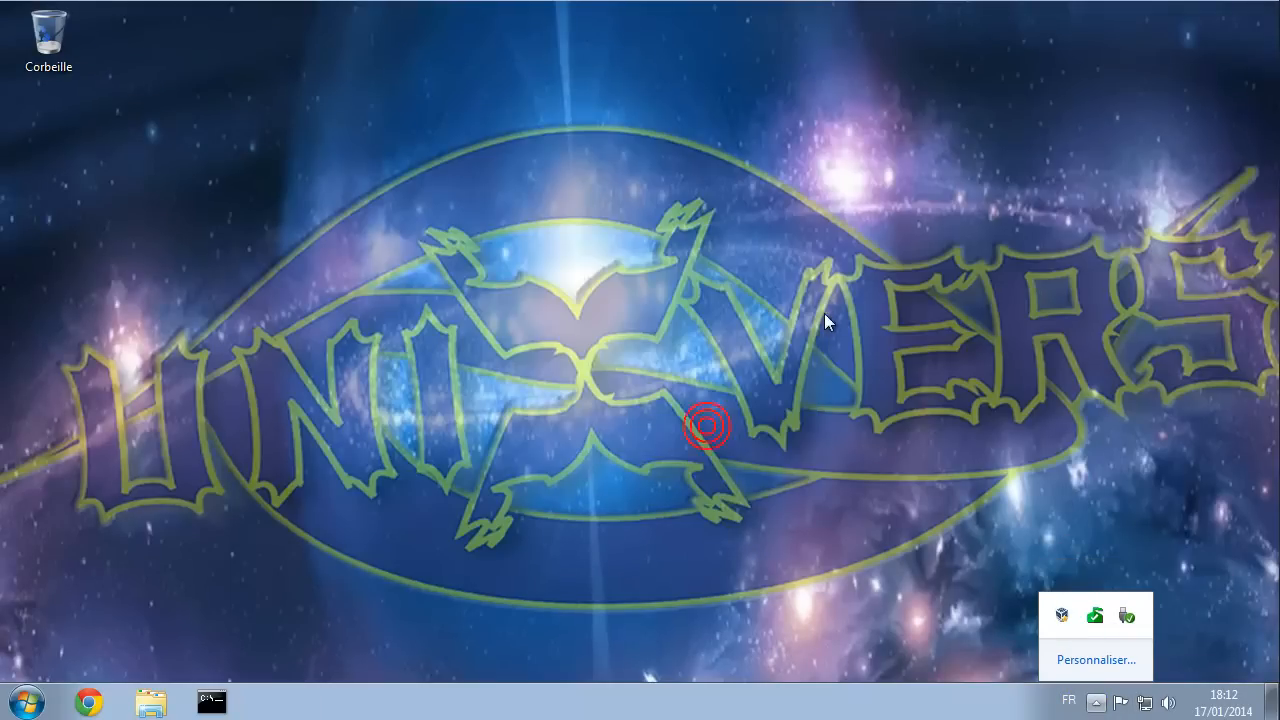
left_click(739, 304)
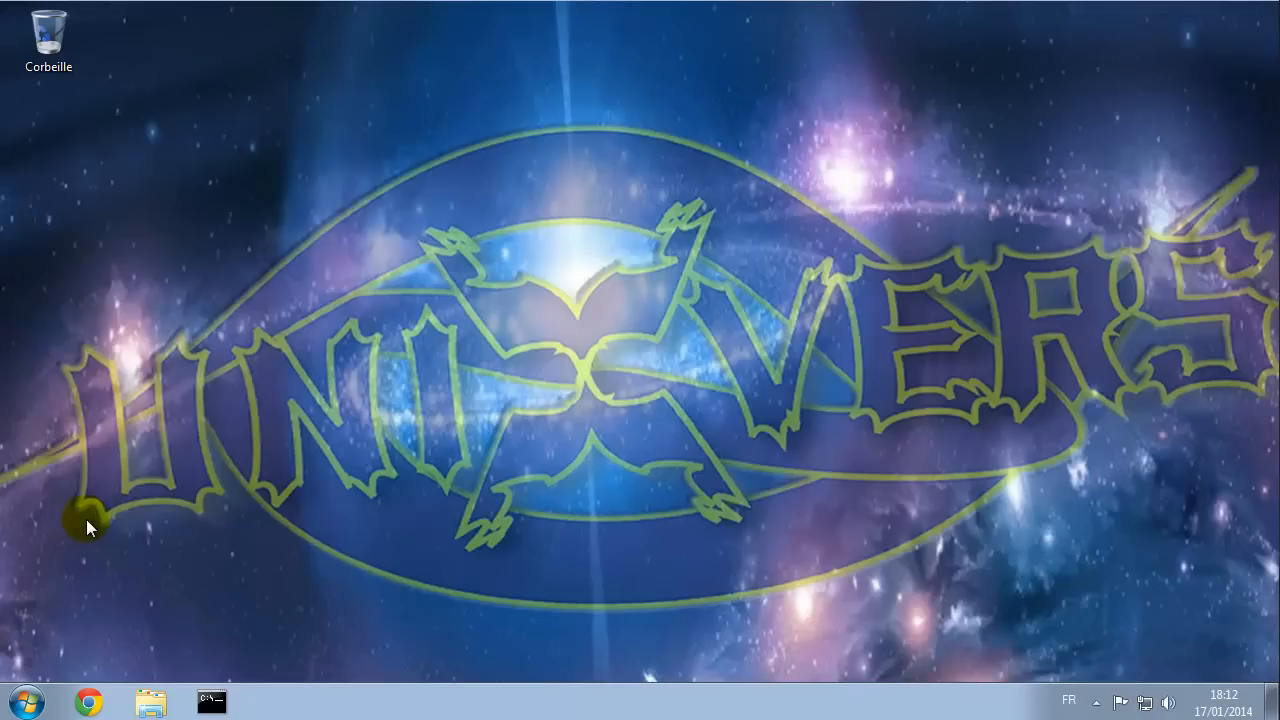
- Restart the Windows 7 system
left_click(25, 700)
left_click(383, 652)
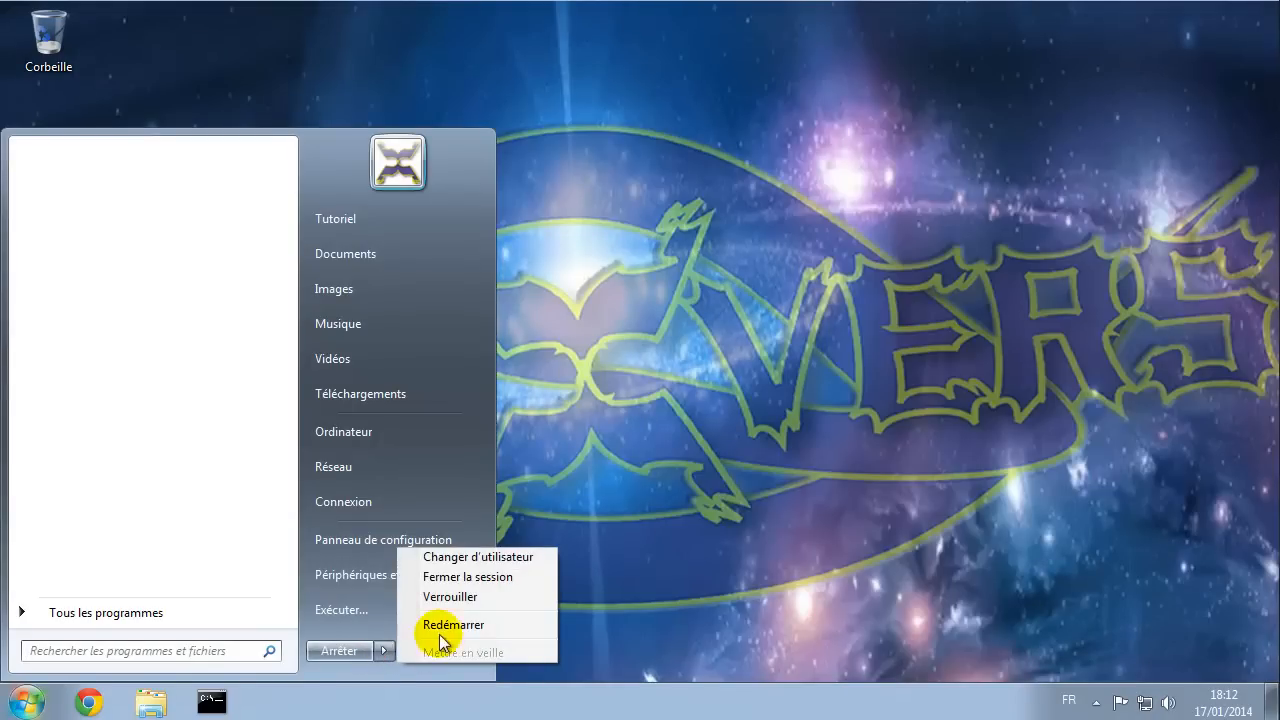
left_click(453, 624)
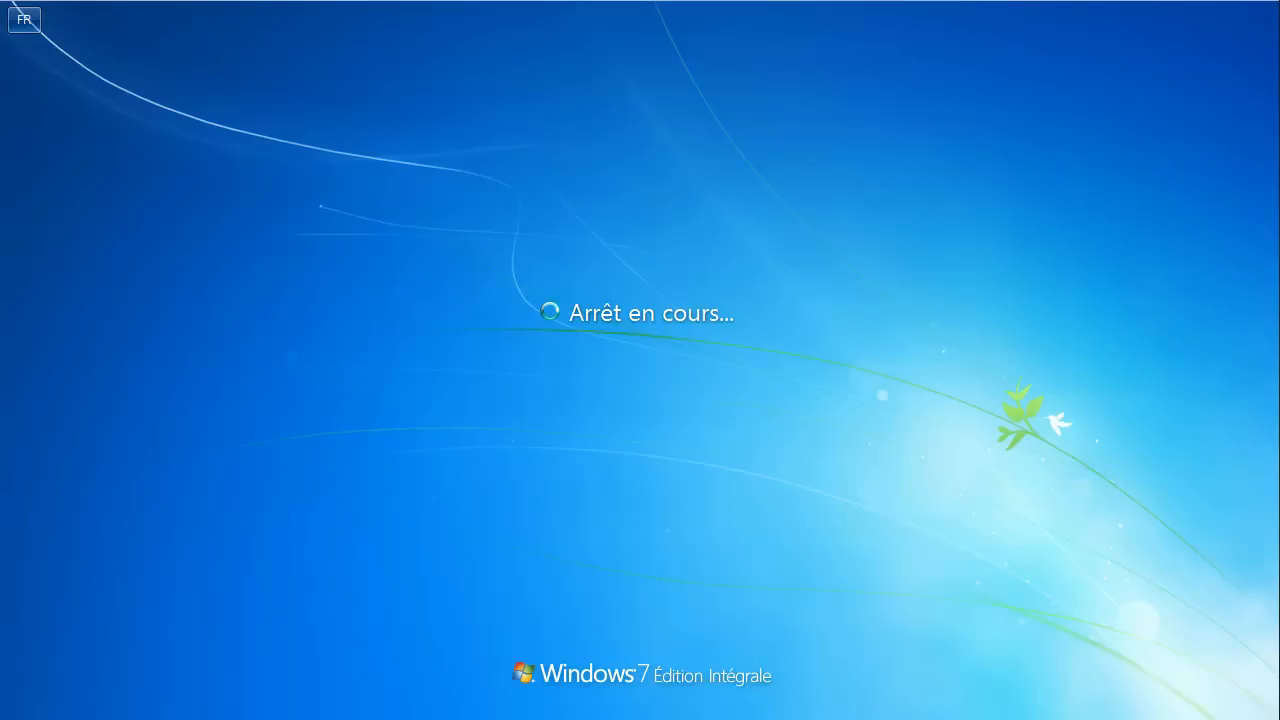
- Close the virtual machine during its shutdown with the option Éteindre la machine
left_click(26, 1)
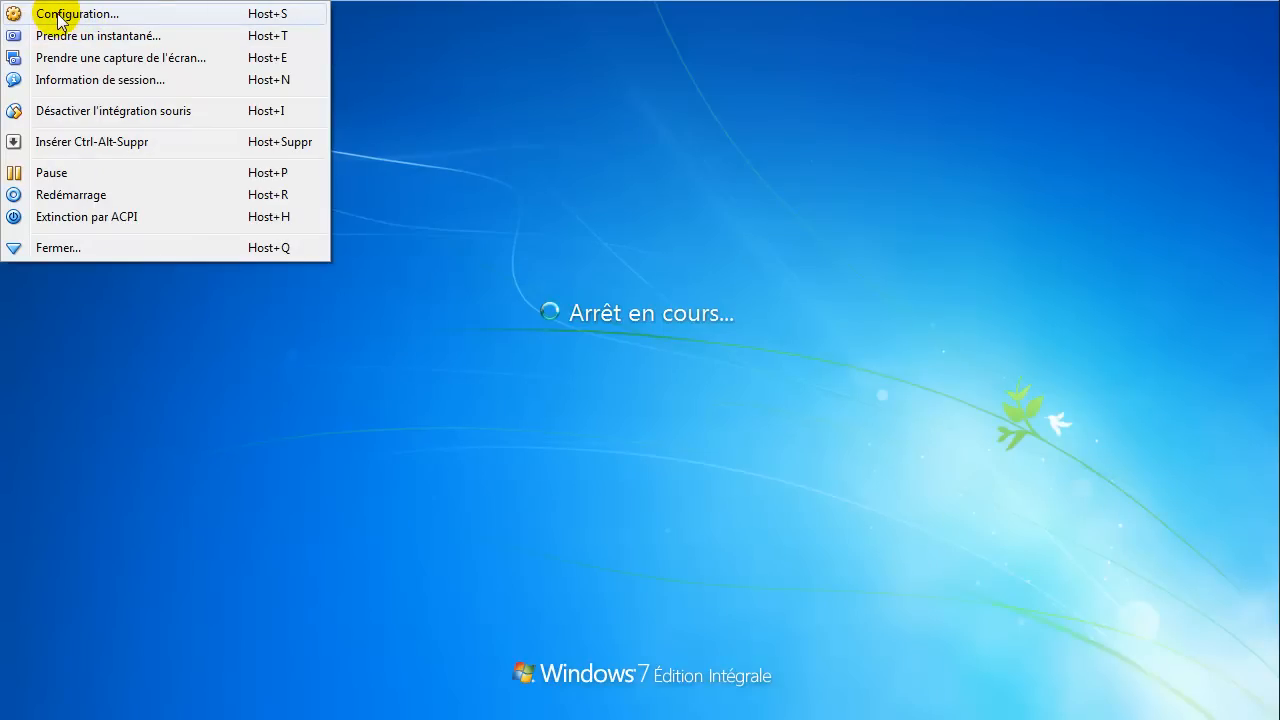
left_click(62, 246)
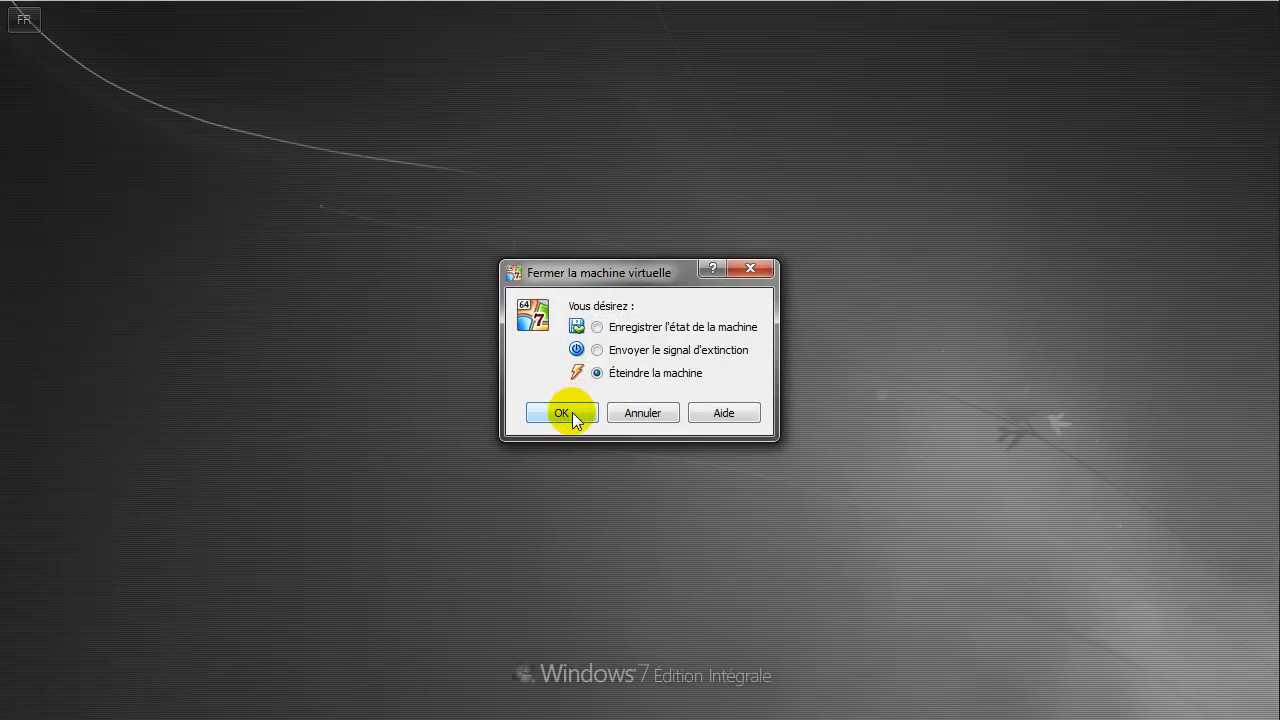
left_click(572, 412)
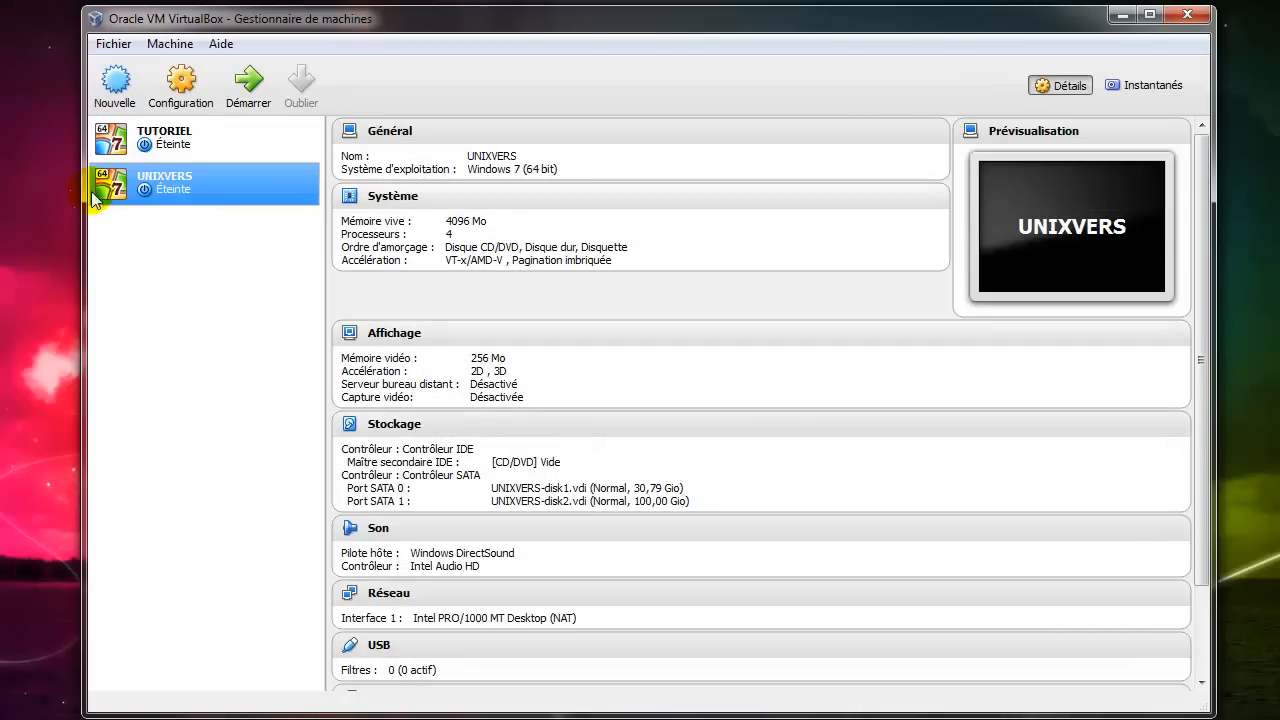
- Check the installed Oracle VM VirtualBox Extension Pack and its version in the Extensions preferences, then close the preferences
left_click(113, 44)
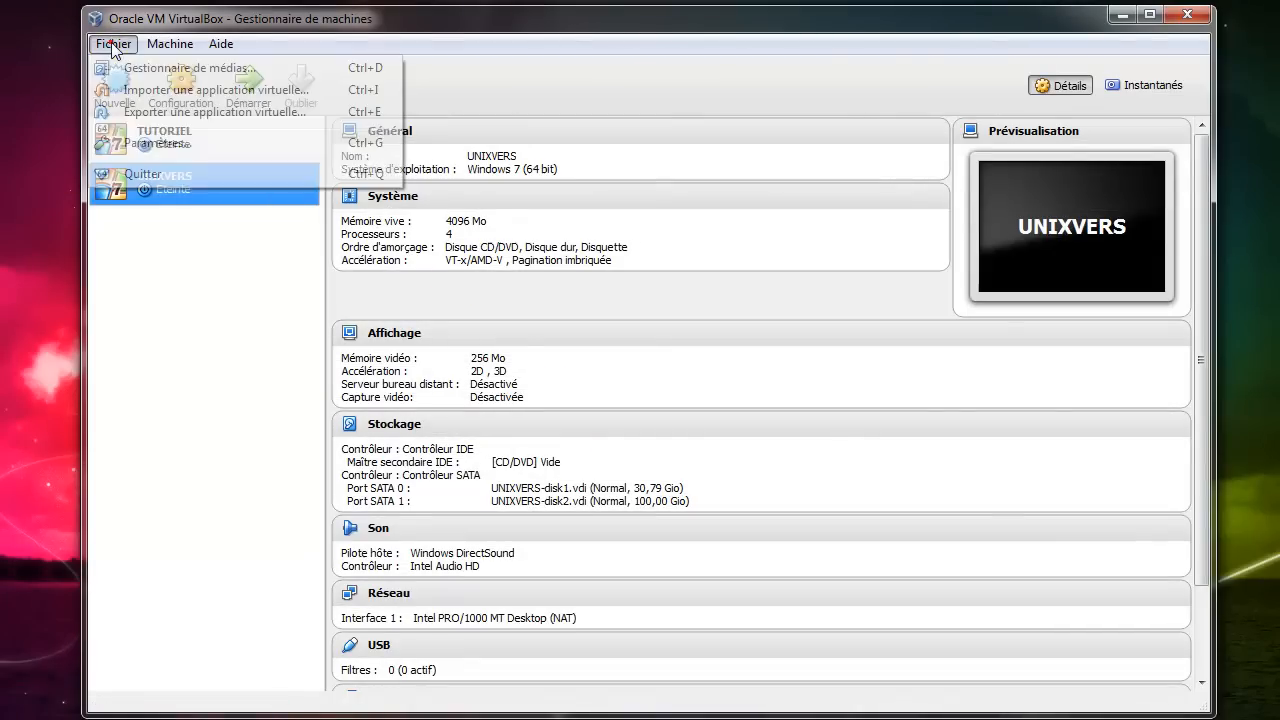
left_click(158, 143)
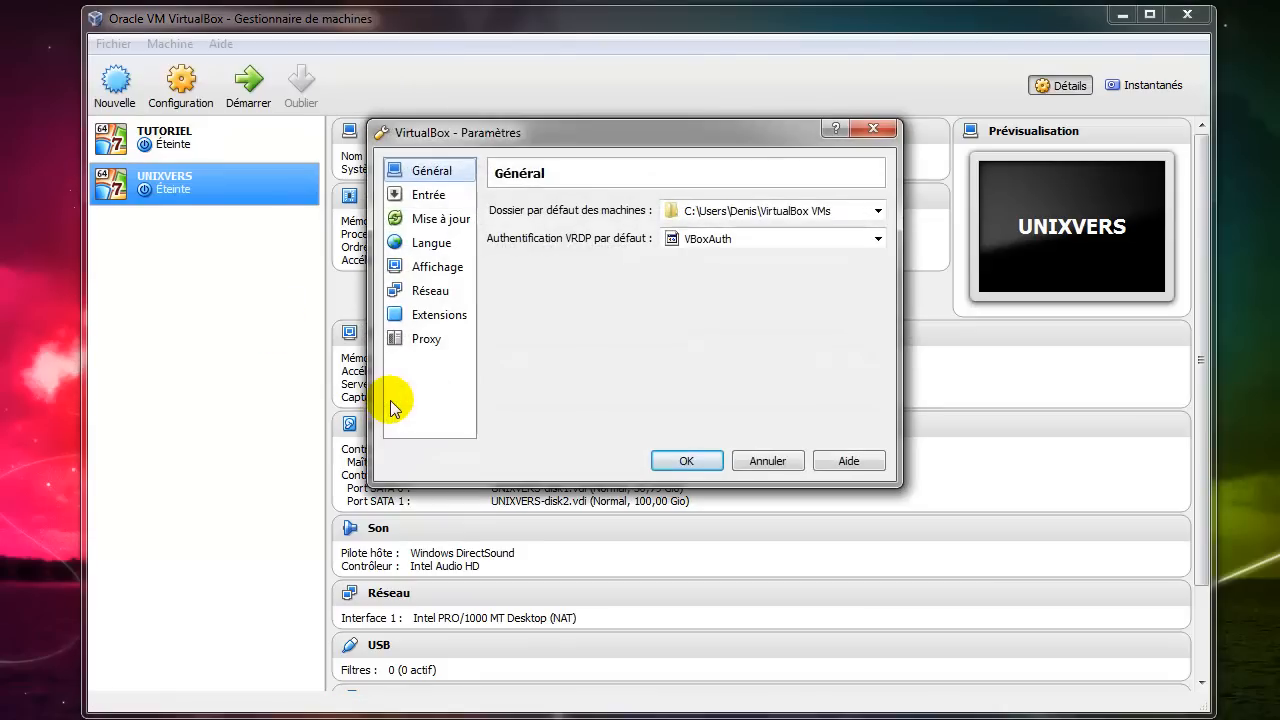
left_click(412, 318)
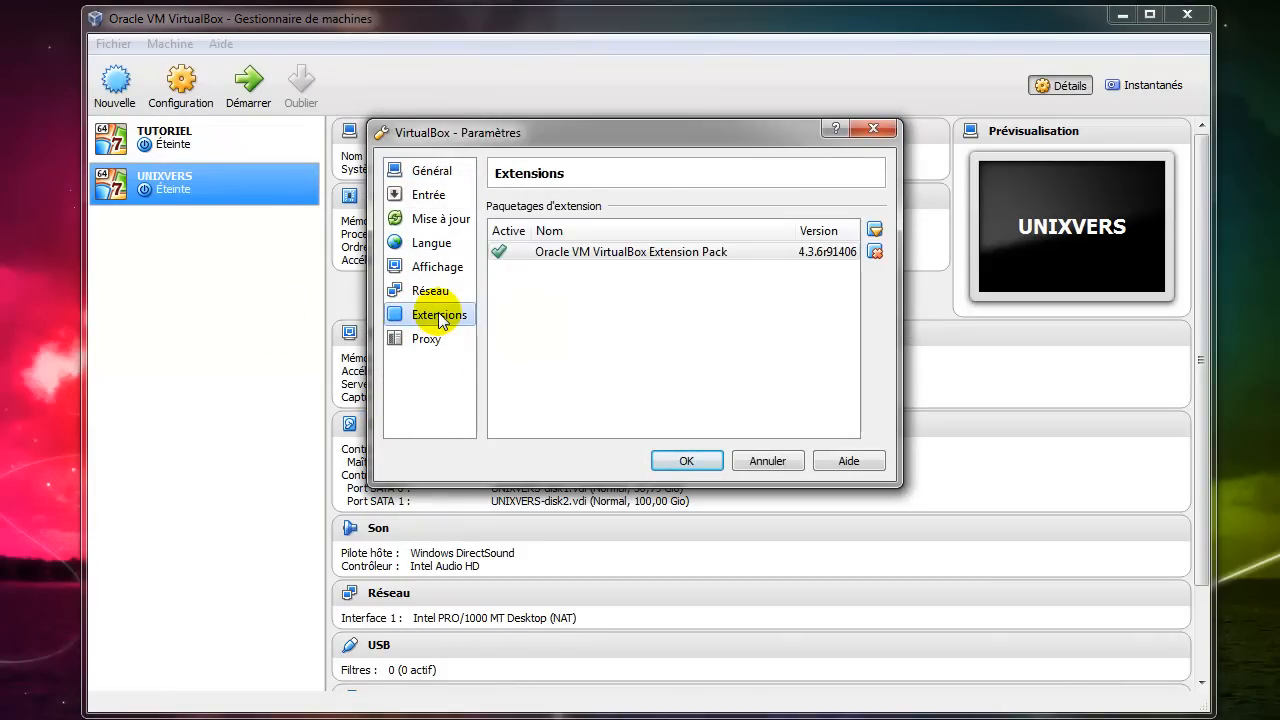
left_click(574, 252)
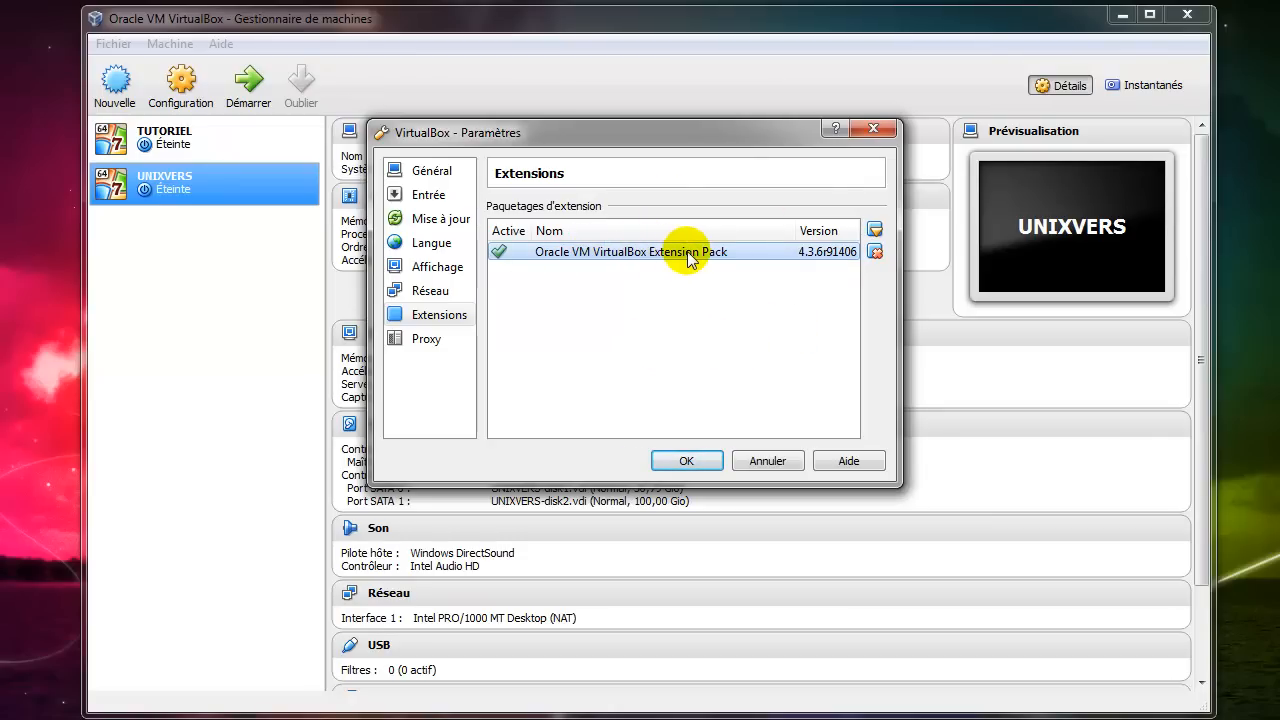
mouse_move(690, 260)
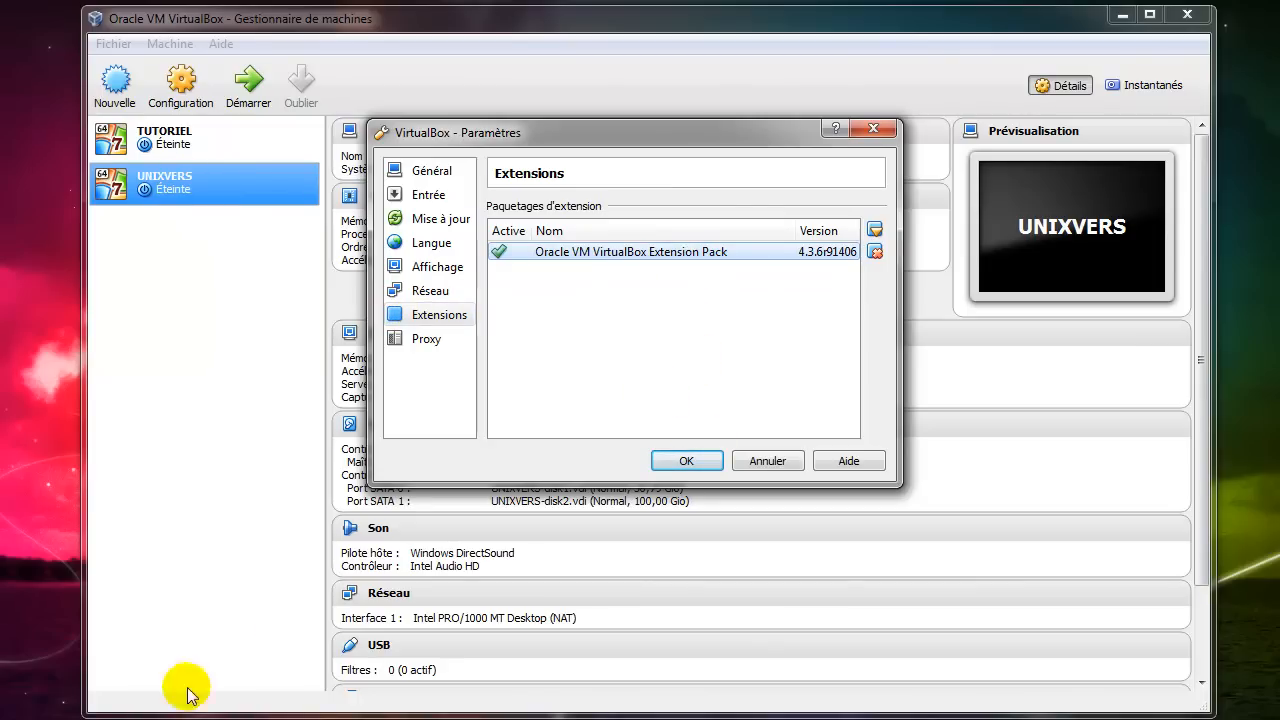
left_click(688, 461)
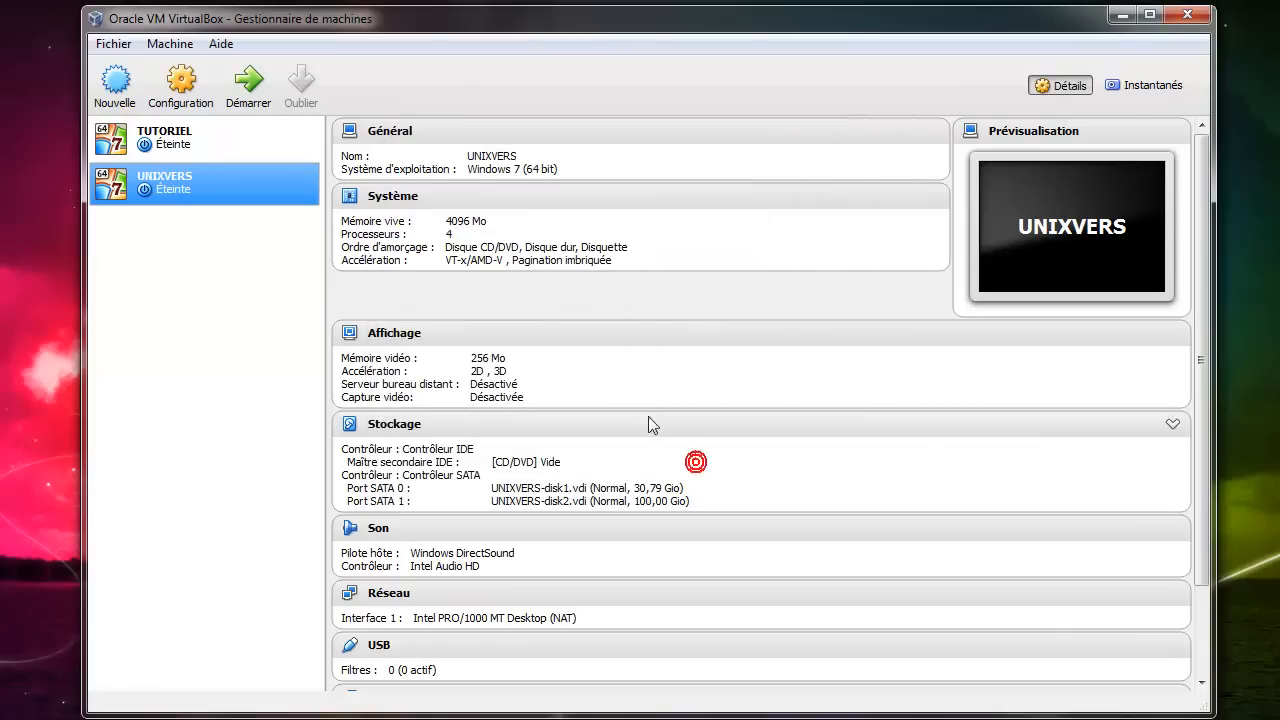
- Start the UNIXVERS virtual machine, dismiss the mouse integration notice and log in to Windows with the account password
left_click(250, 85)
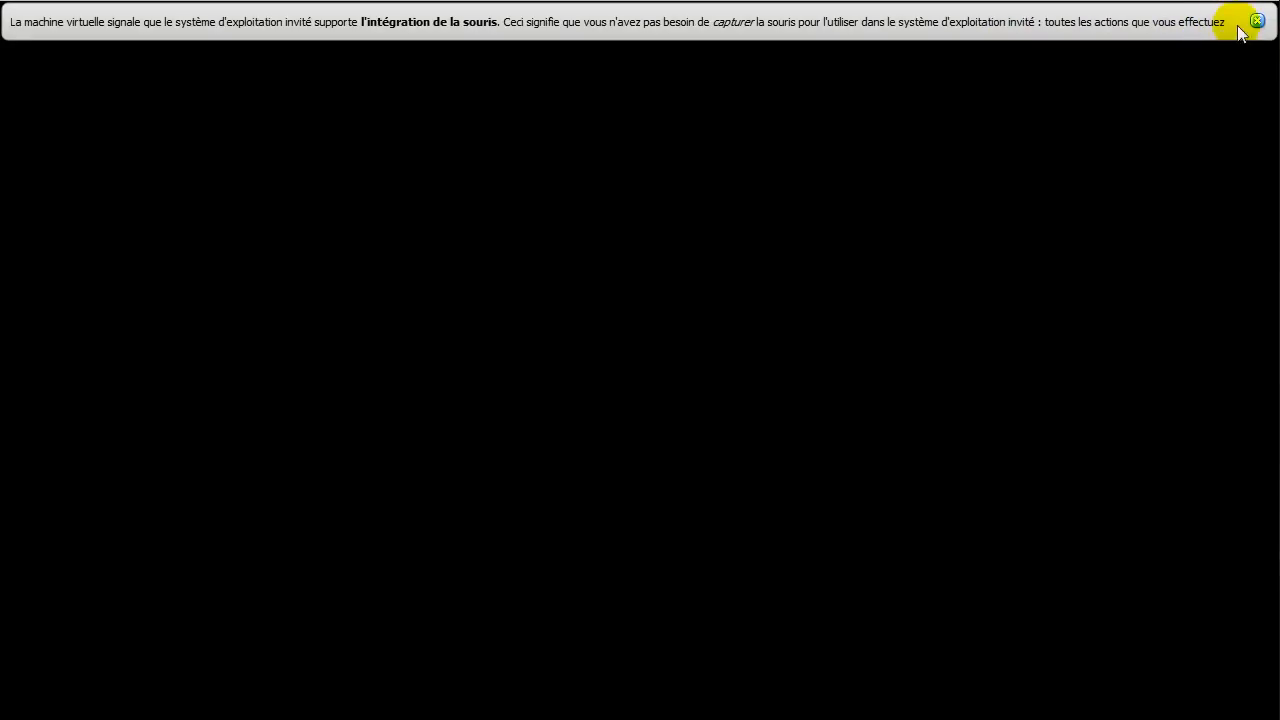
left_click(1254, 20)
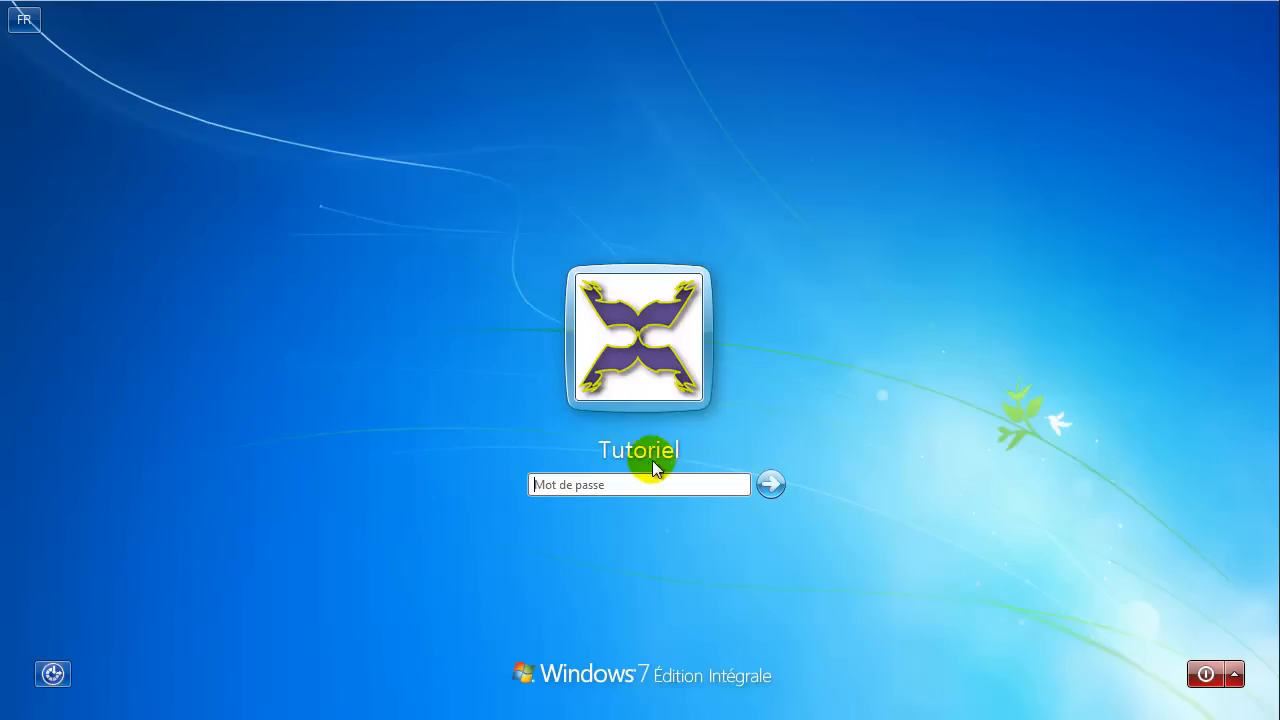
left_click(616, 486)
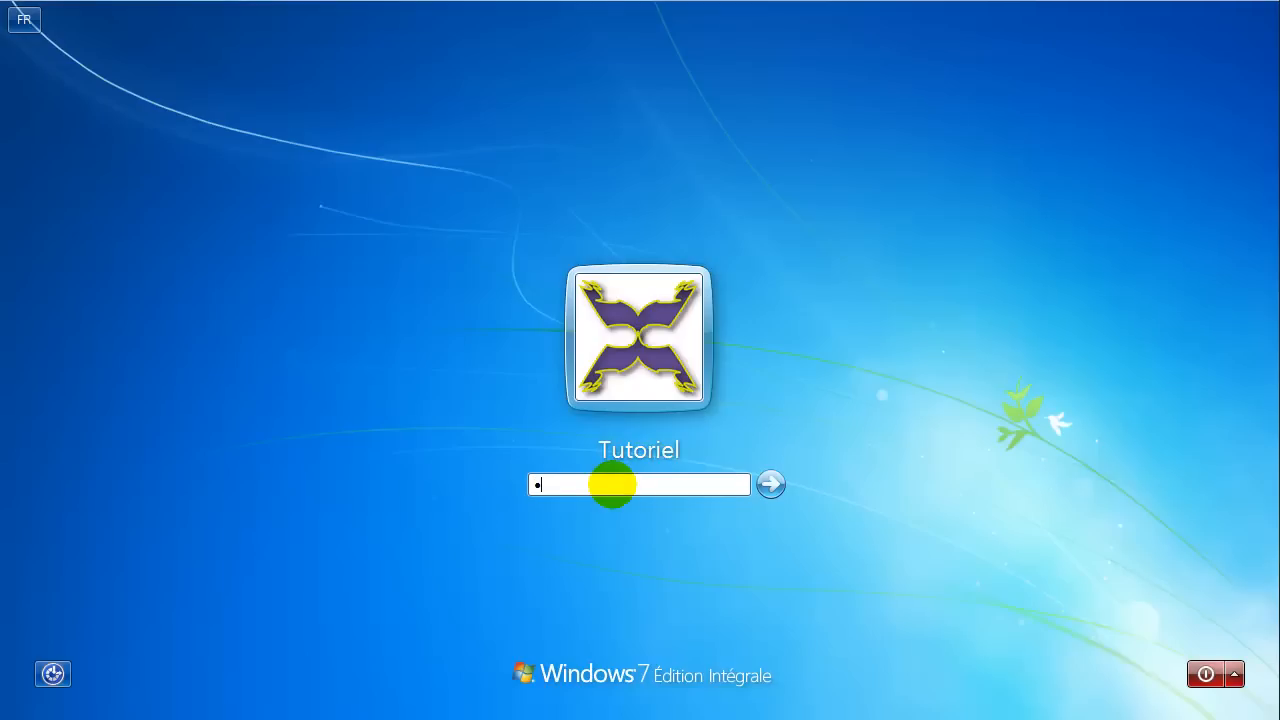
key("Return")
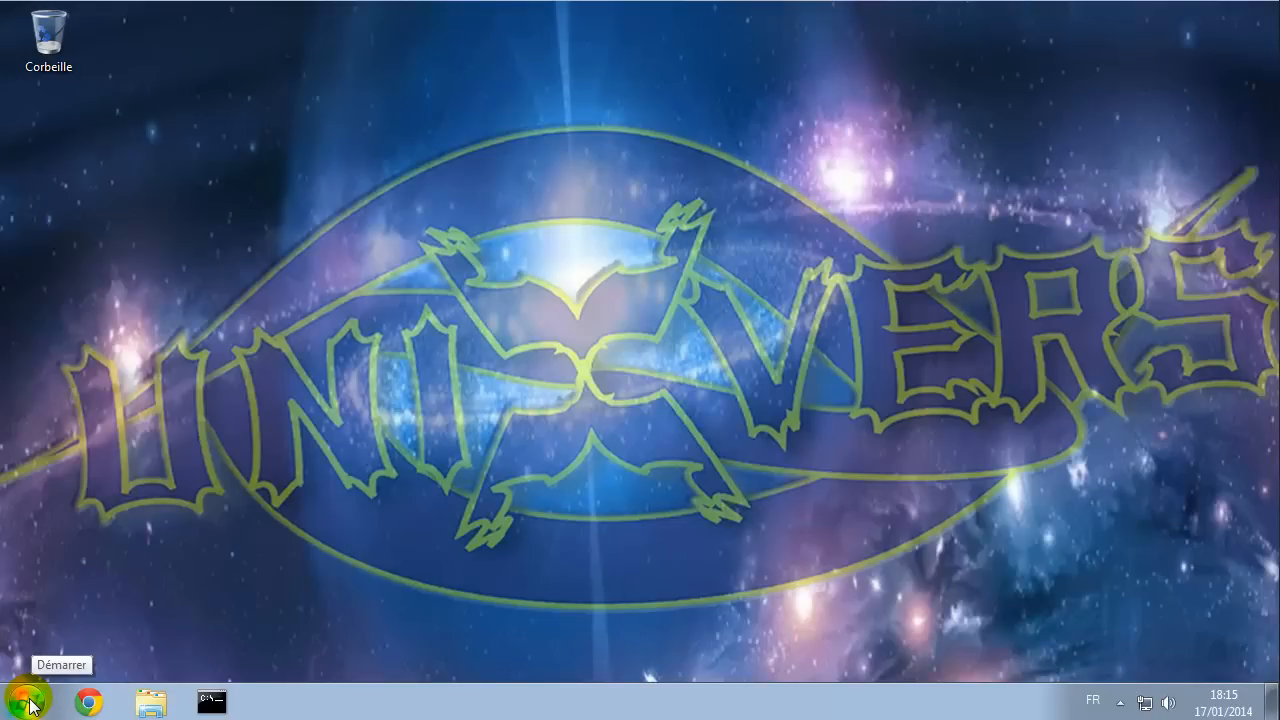
- Search Google for "virtualbox" in Chrome and open the Downloads page of virtualbox.org
left_click(88, 703)
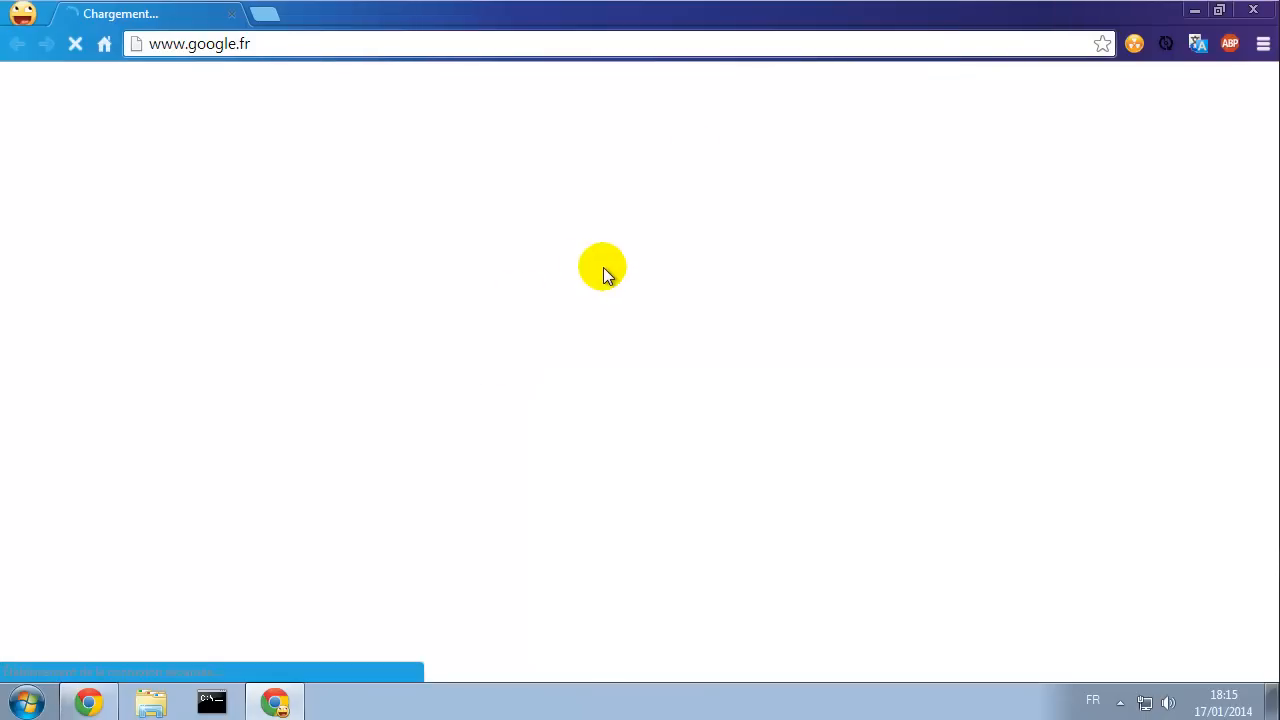
left_click(424, 385)
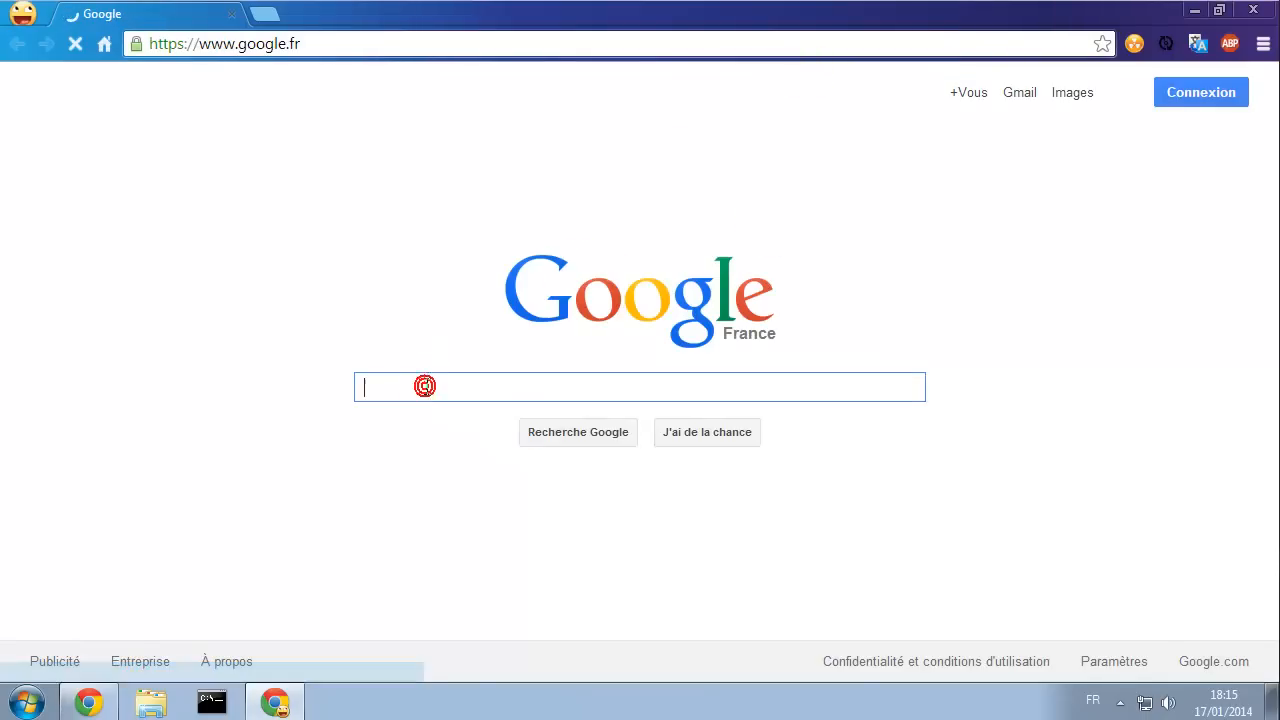
type("vir")
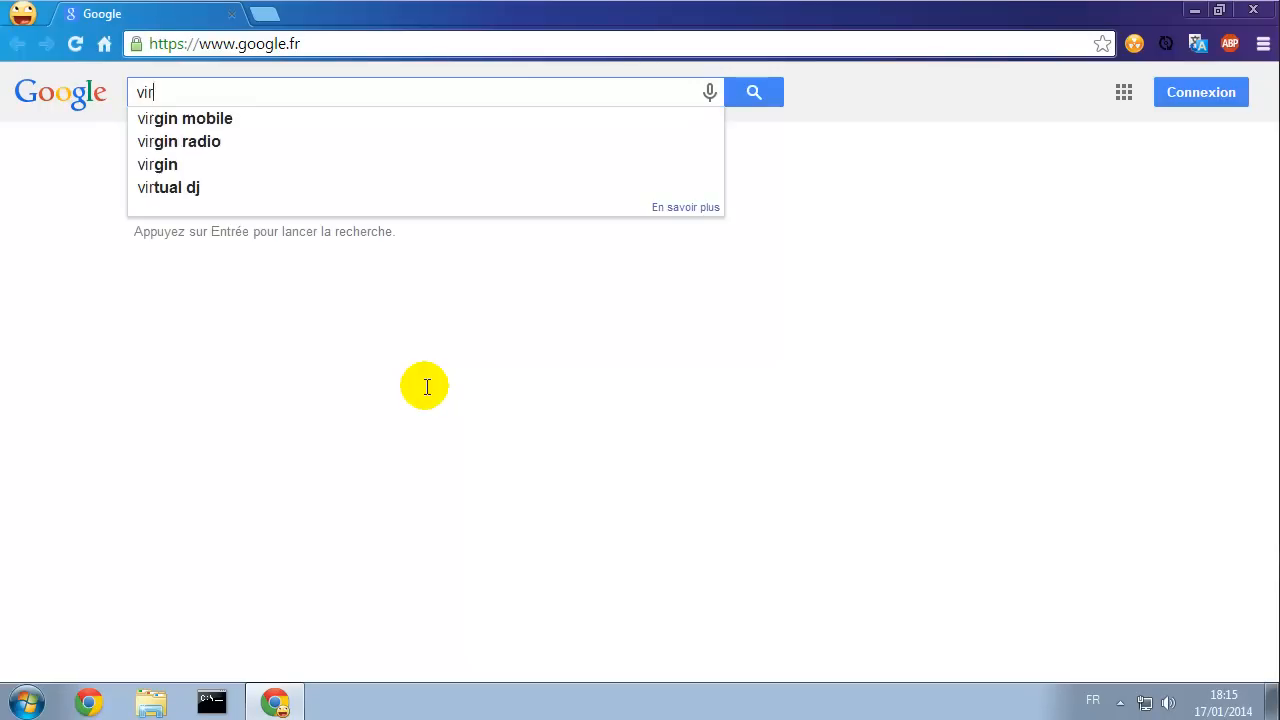
type("tualbox")
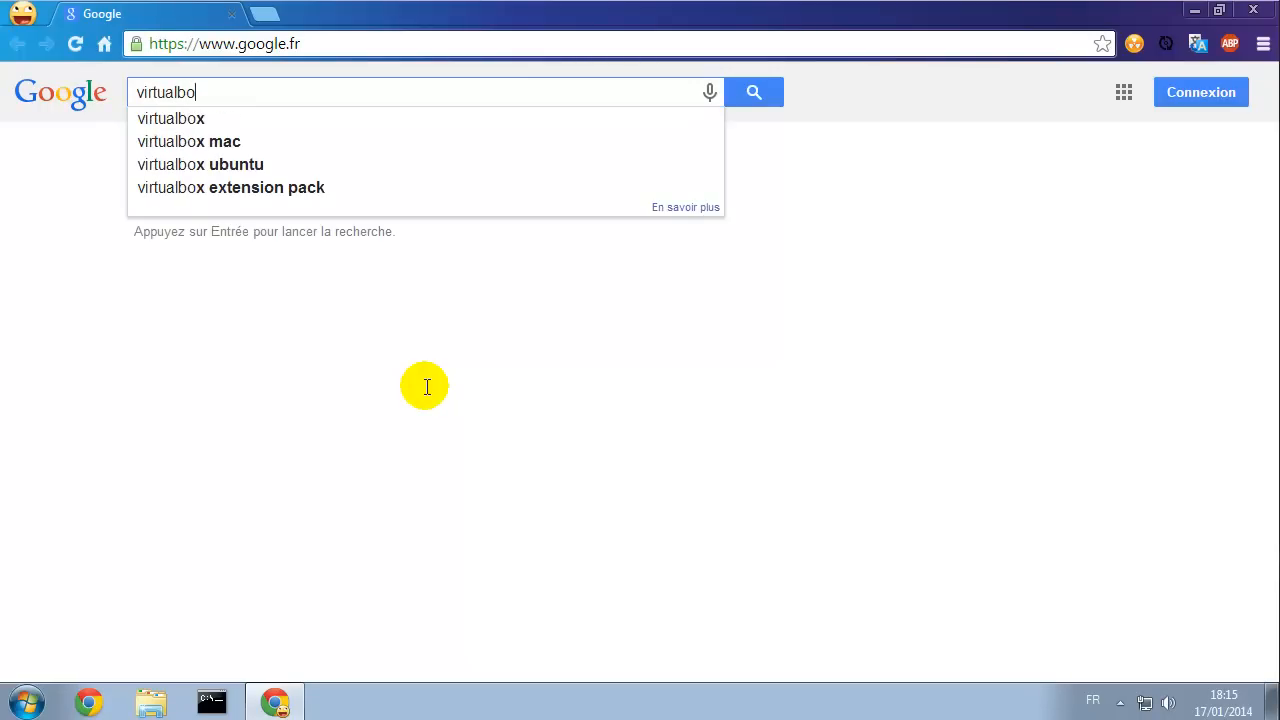
key("Return")
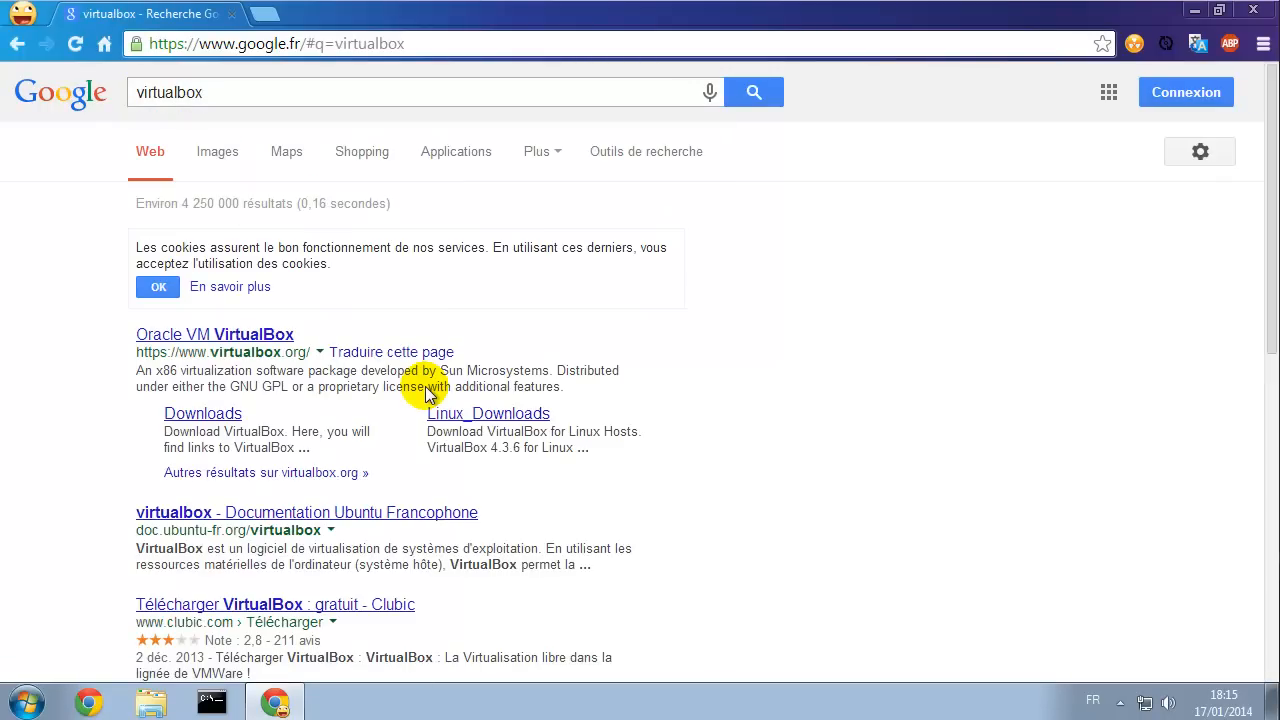
left_click(230, 338)
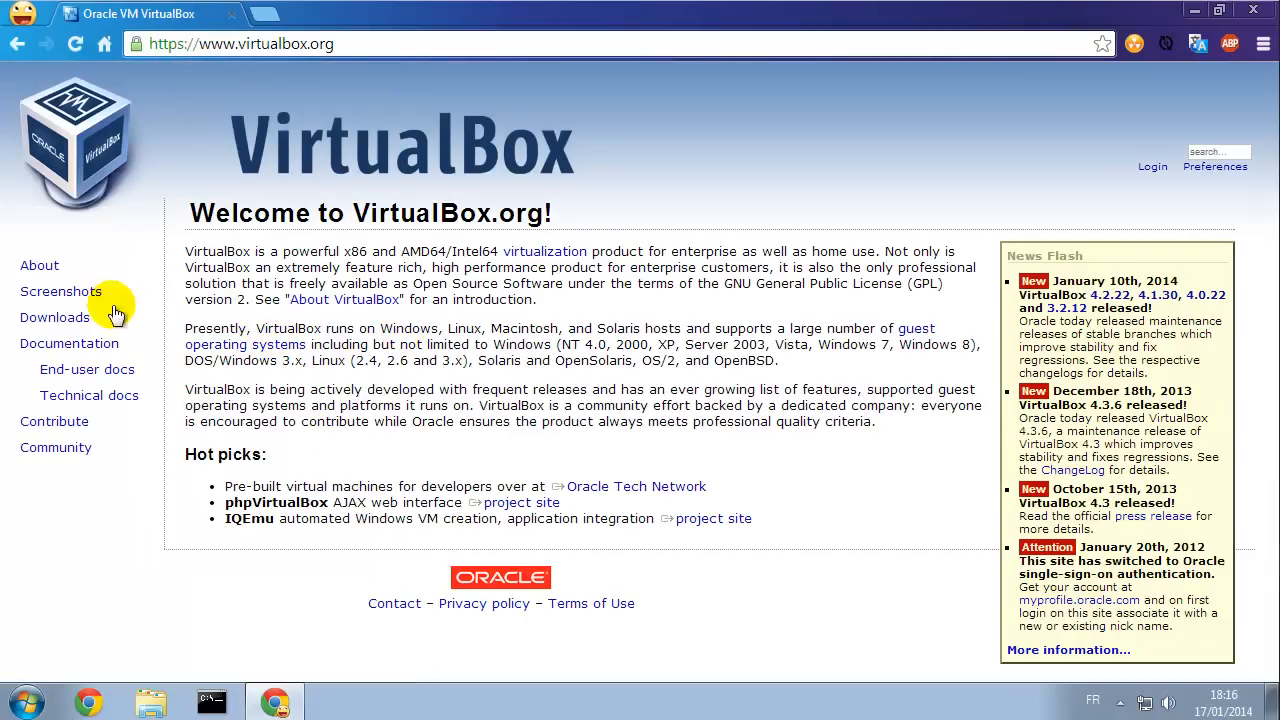
double_click(55, 318)
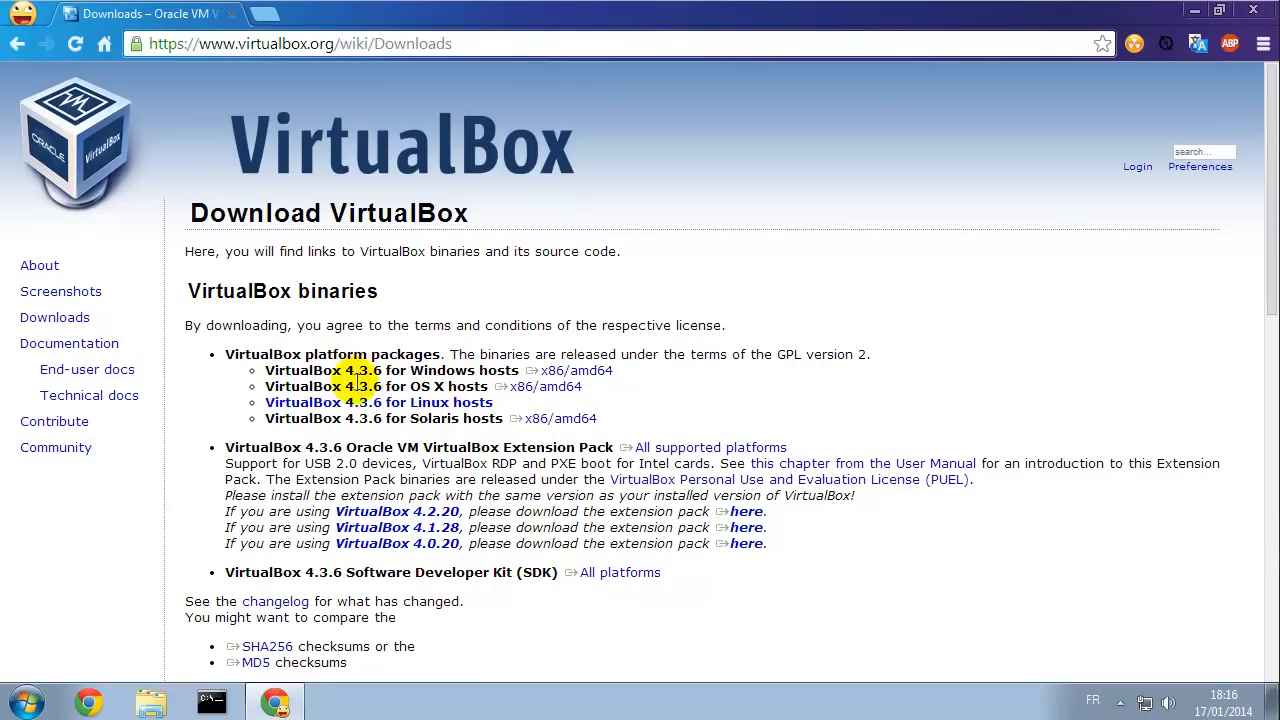
- Download the VirtualBox 4.3.6 Oracle VM VirtualBox Extension Pack for all supported platforms
left_click(594, 372)
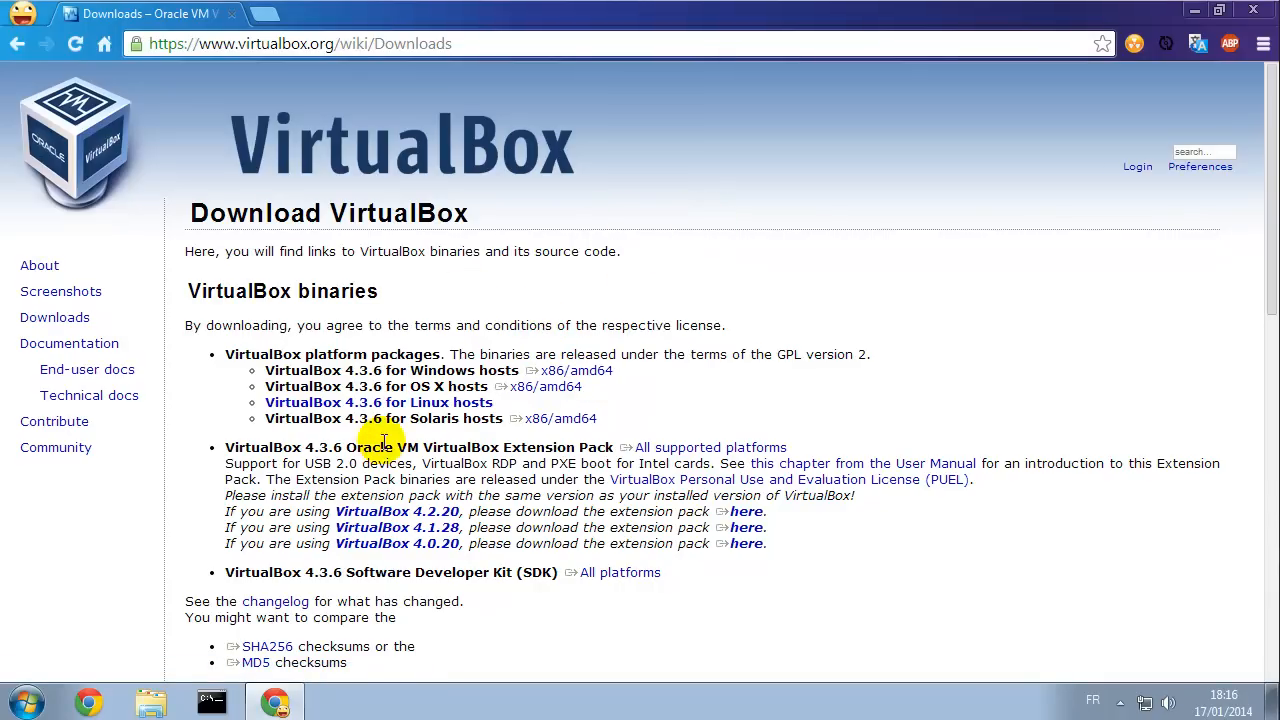
left_click_drag(481, 445, 594, 447)
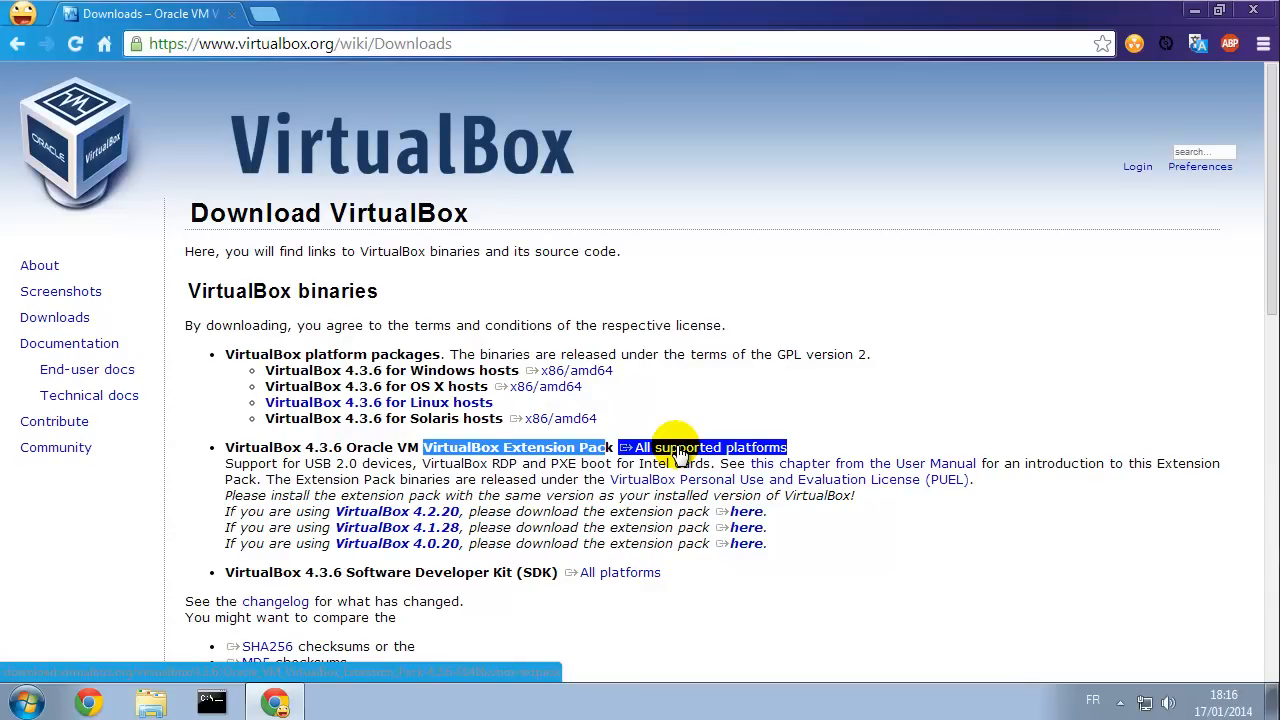
left_click_drag(304, 448, 330, 447)
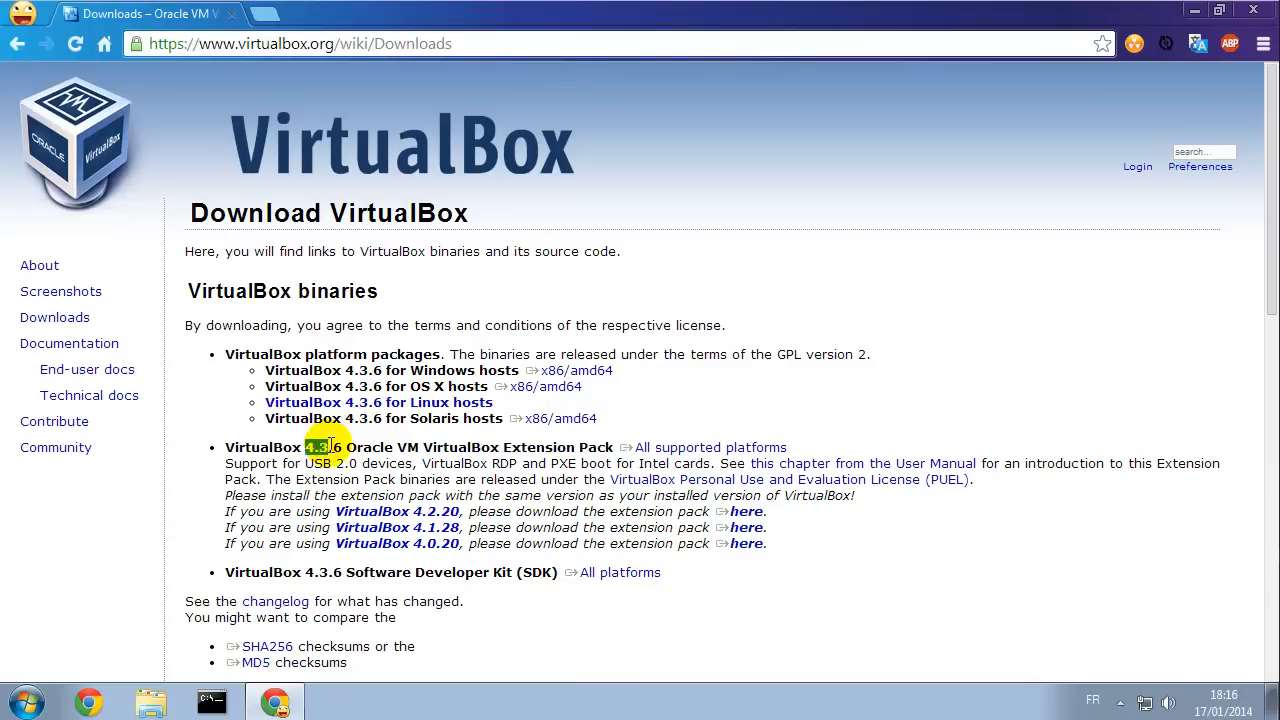
triple_click(368, 404)
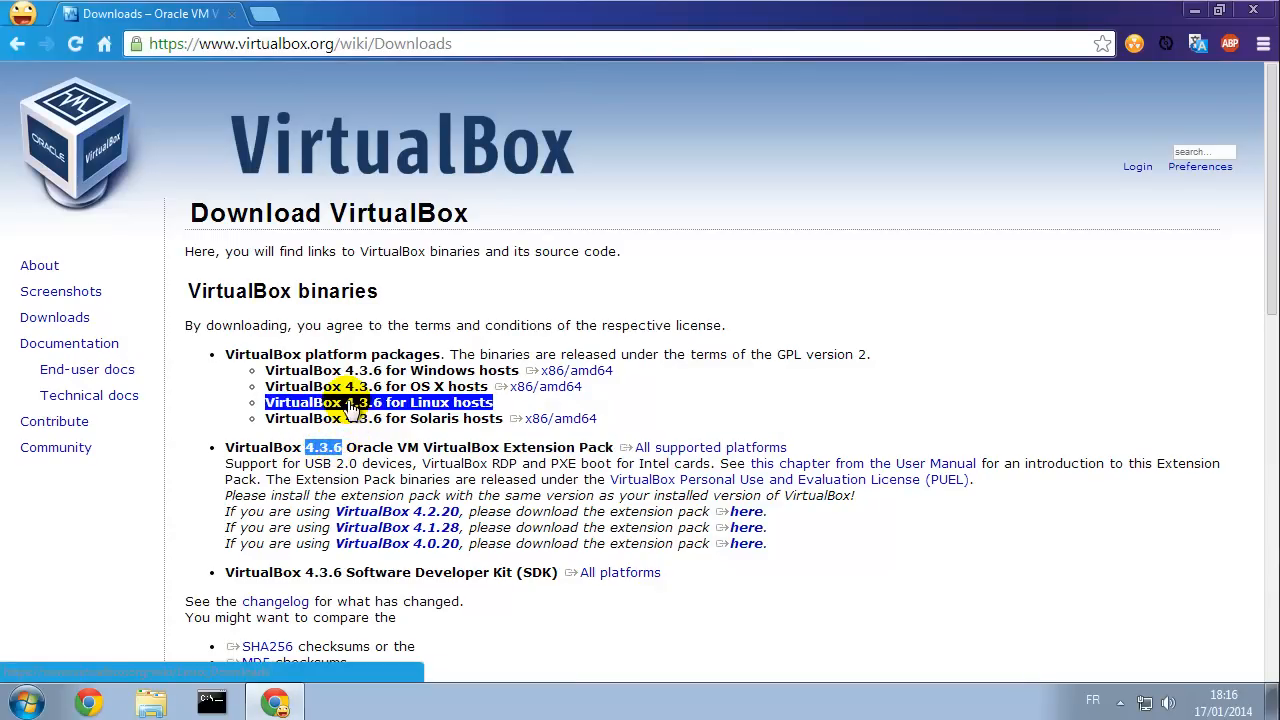
left_click(722, 450)
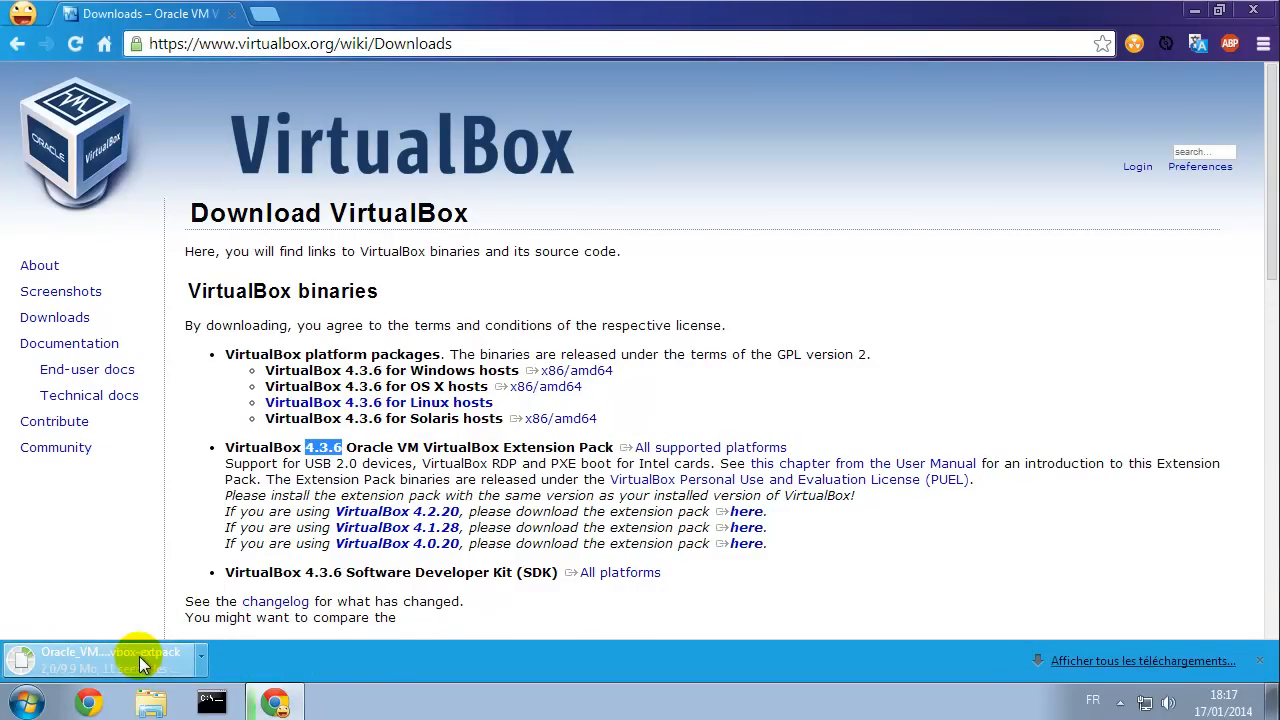
- Open the Windows list of installed programs and select Oracle VM VirtualBox Guest Additions 4.2.16
left_click(27, 701)
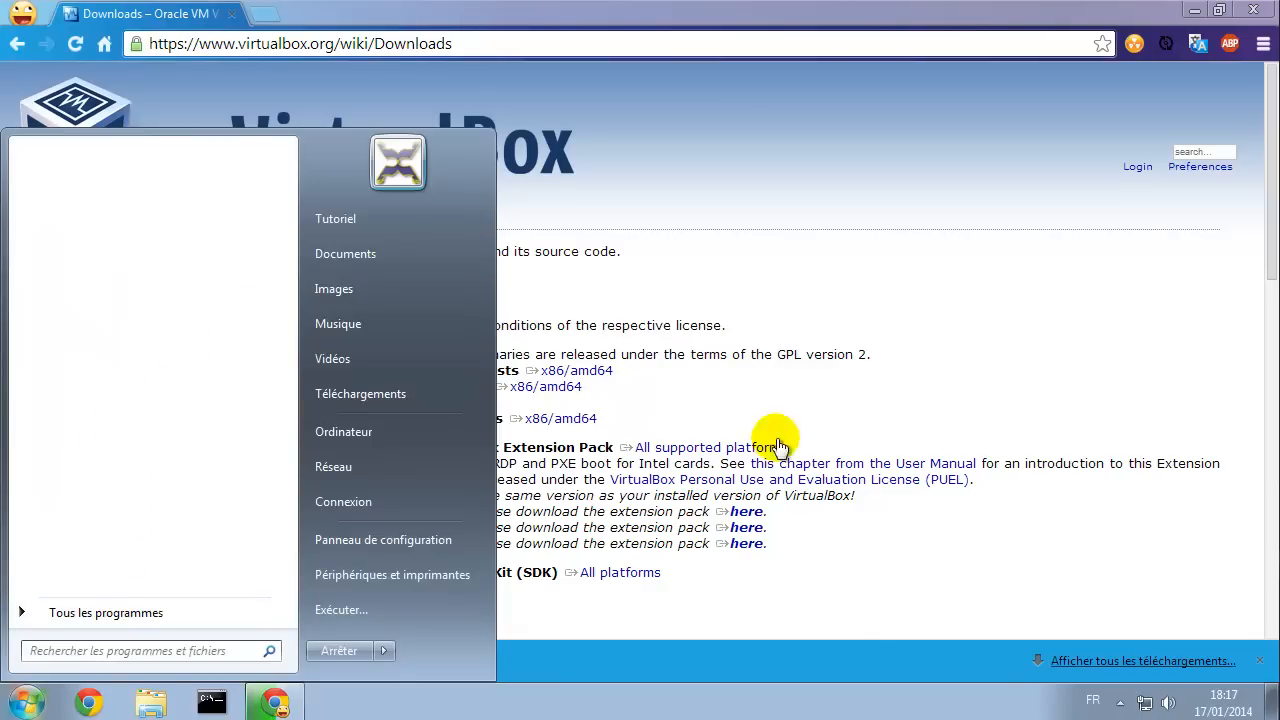
left_click(866, 617)
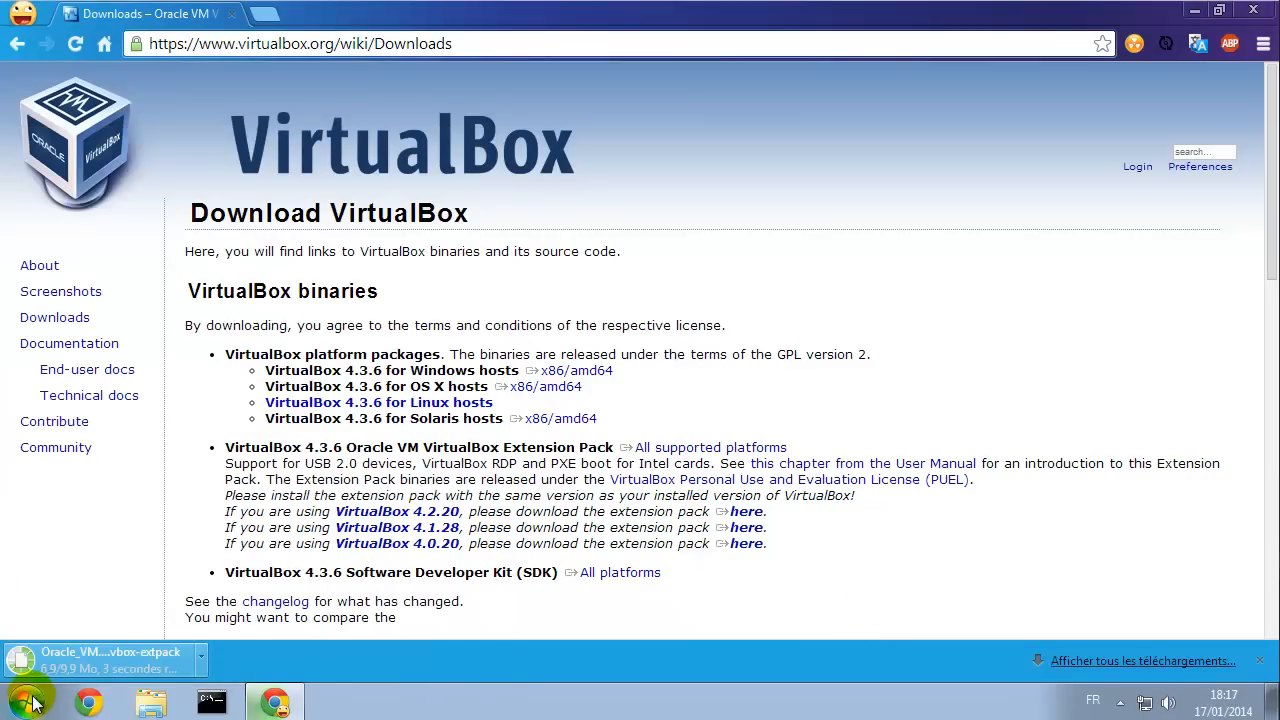
left_click(27, 701)
left_click(412, 546)
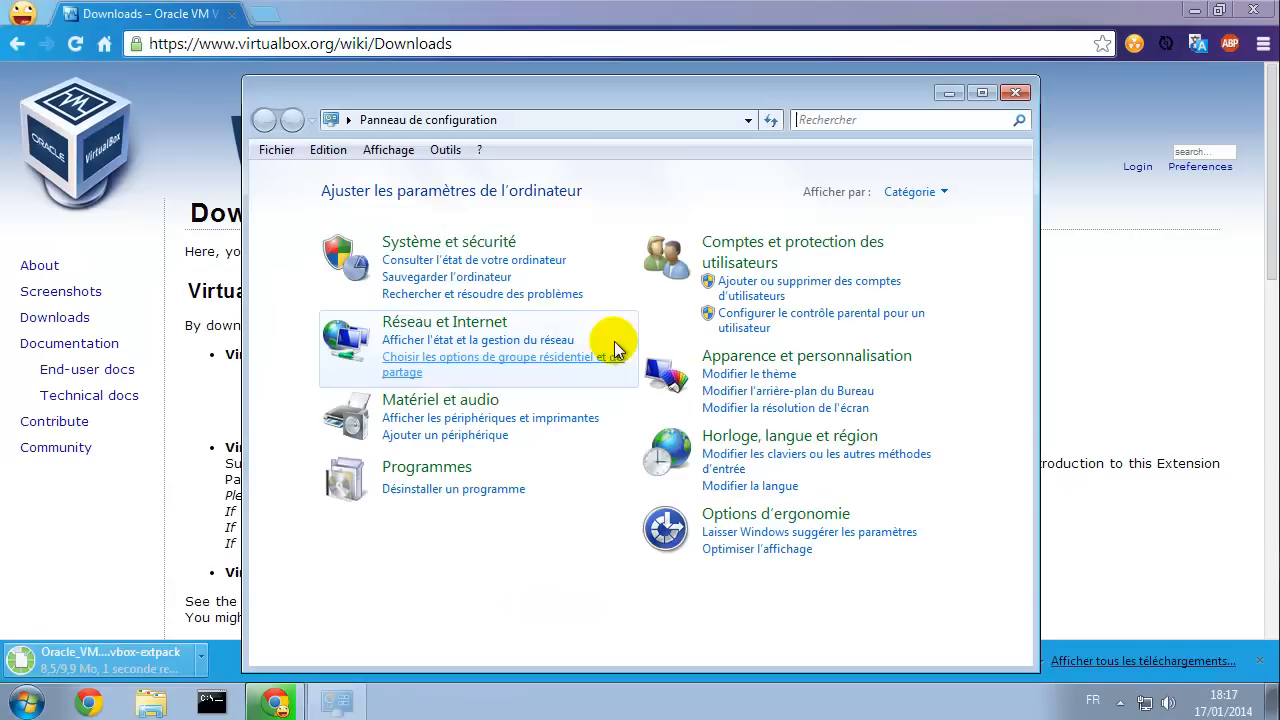
left_click(440, 489)
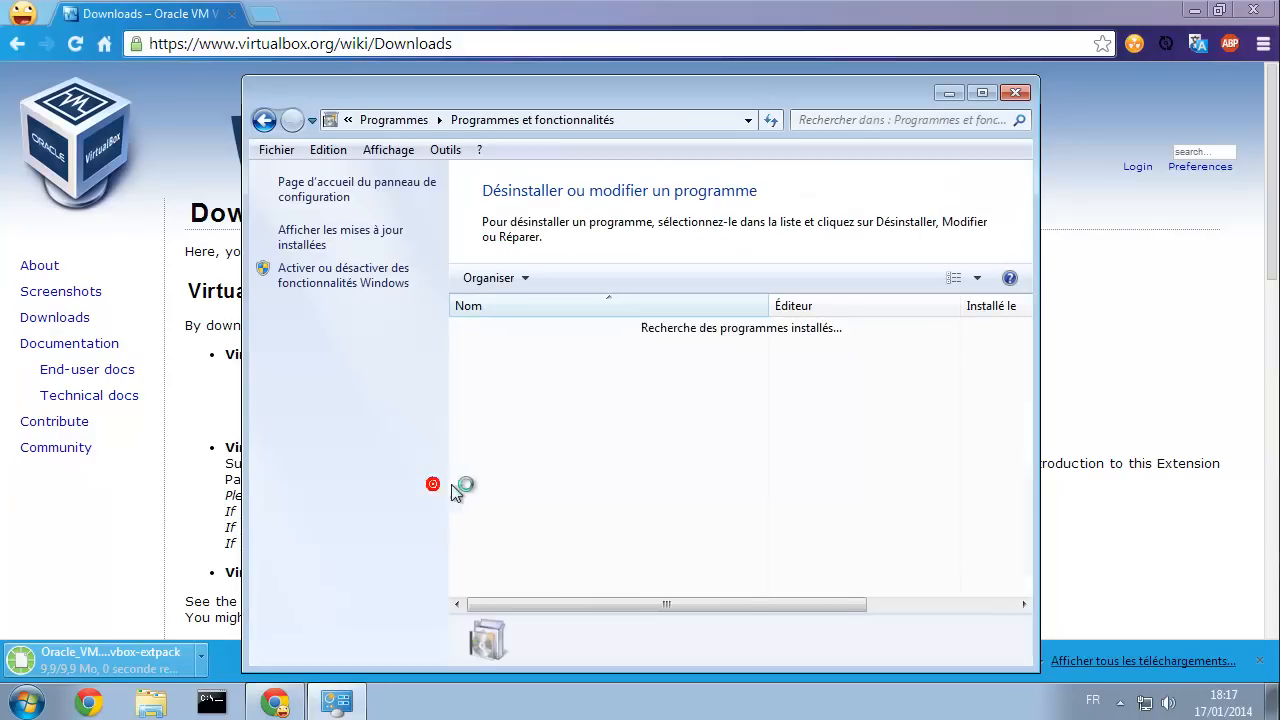
scroll(620, 420, "down", 10)
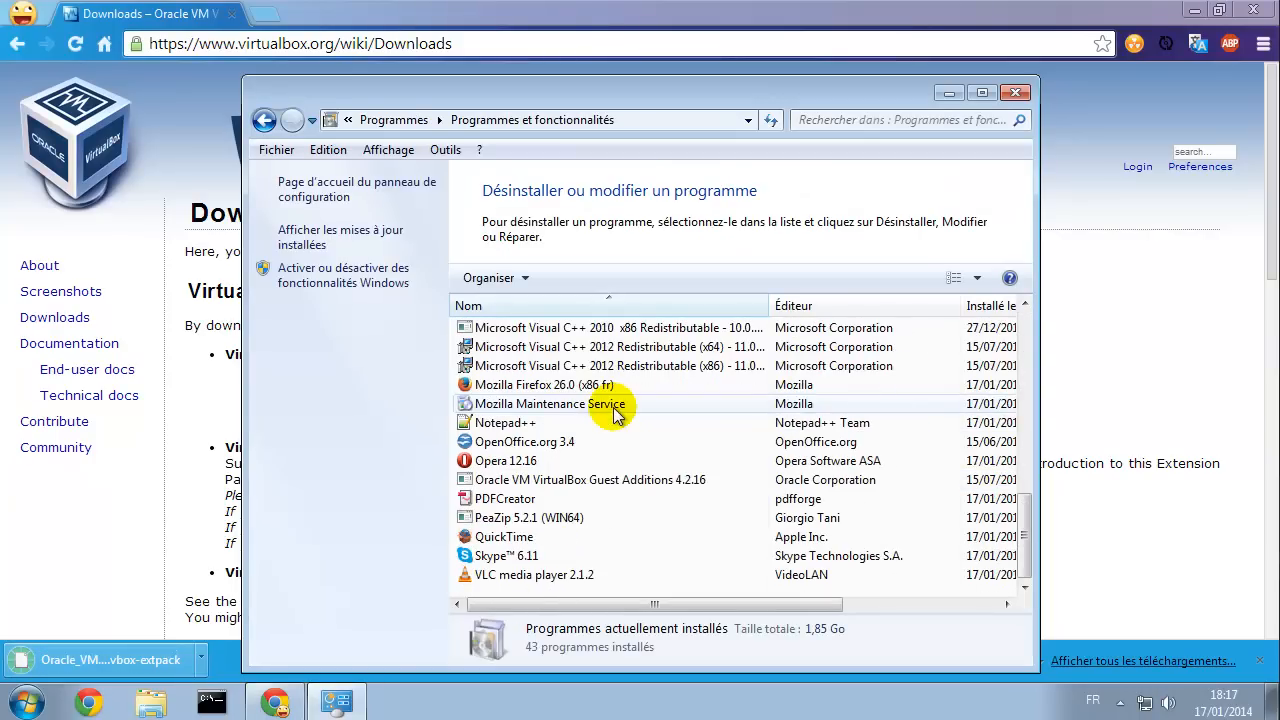
left_click(521, 480)
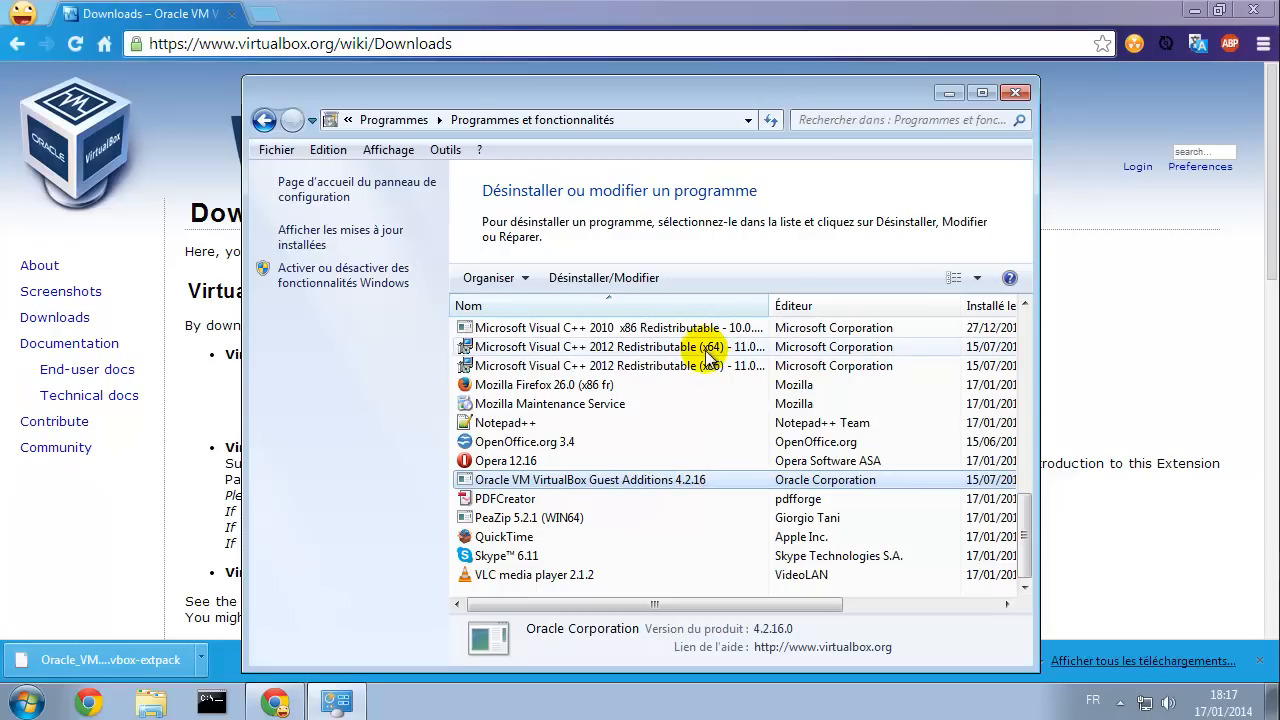
- Check the version of the host's VirtualBox in its About window, then close that window
left_click(208, 1)
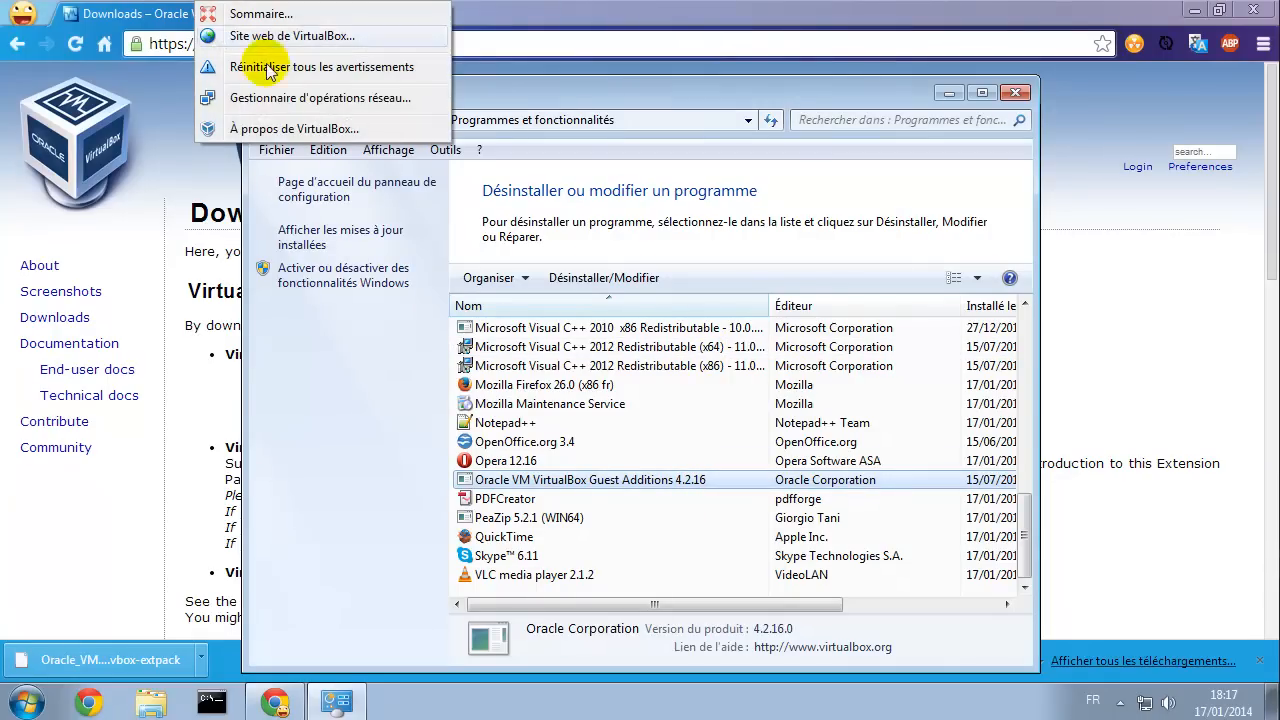
left_click(295, 129)
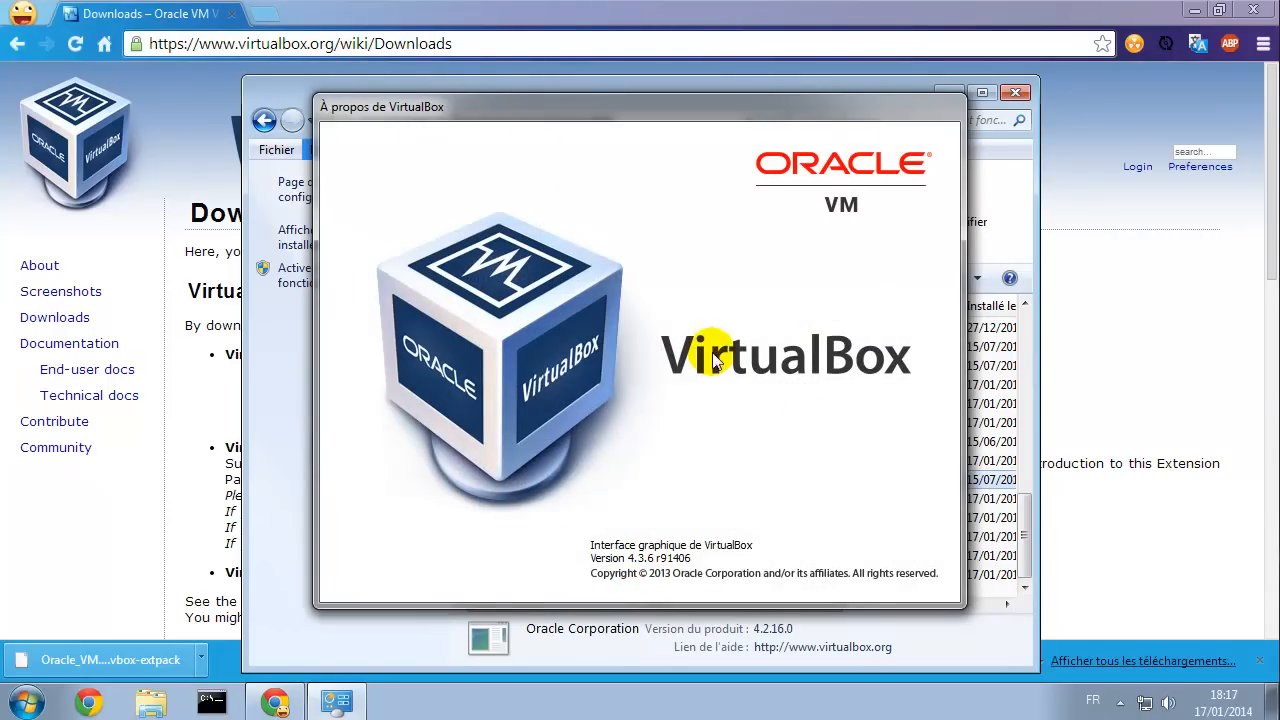
left_click(286, 428)
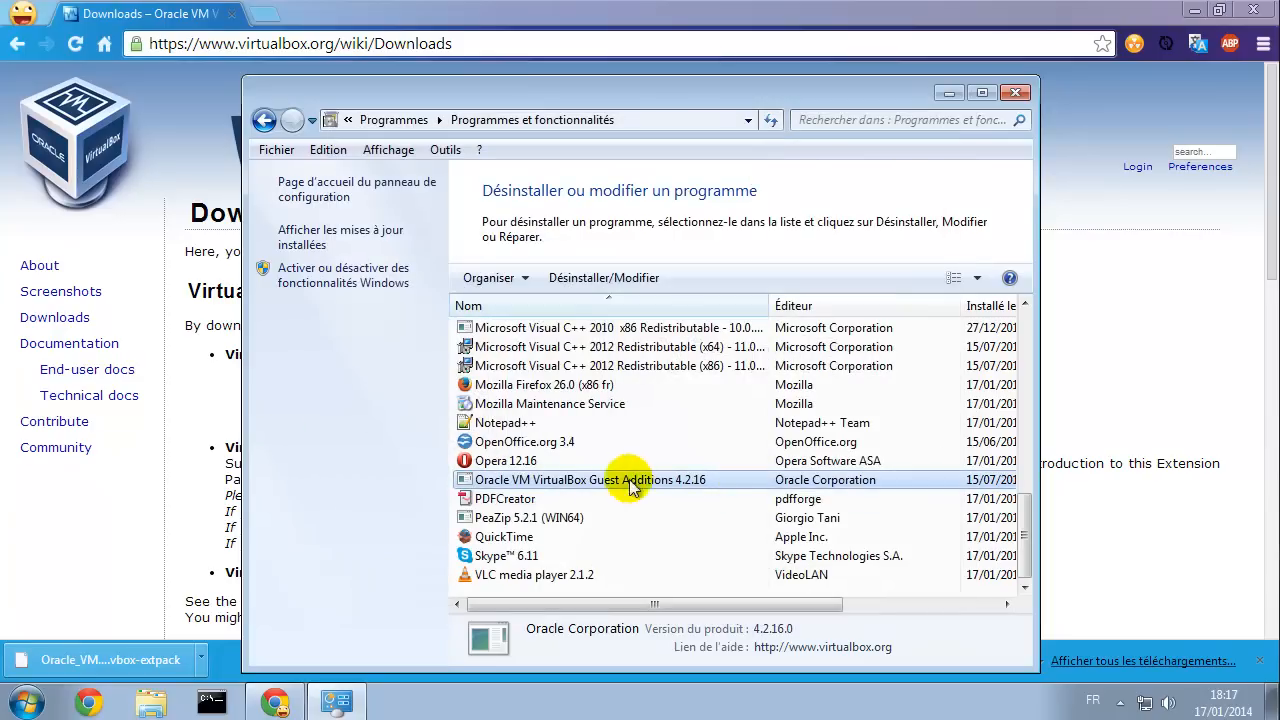
- Uninstall Oracle VM VirtualBox Guest Additions 4.2.16 without restarting Windows, then close the list of installed programs
left_click(607, 277)
left_click(730, 419)
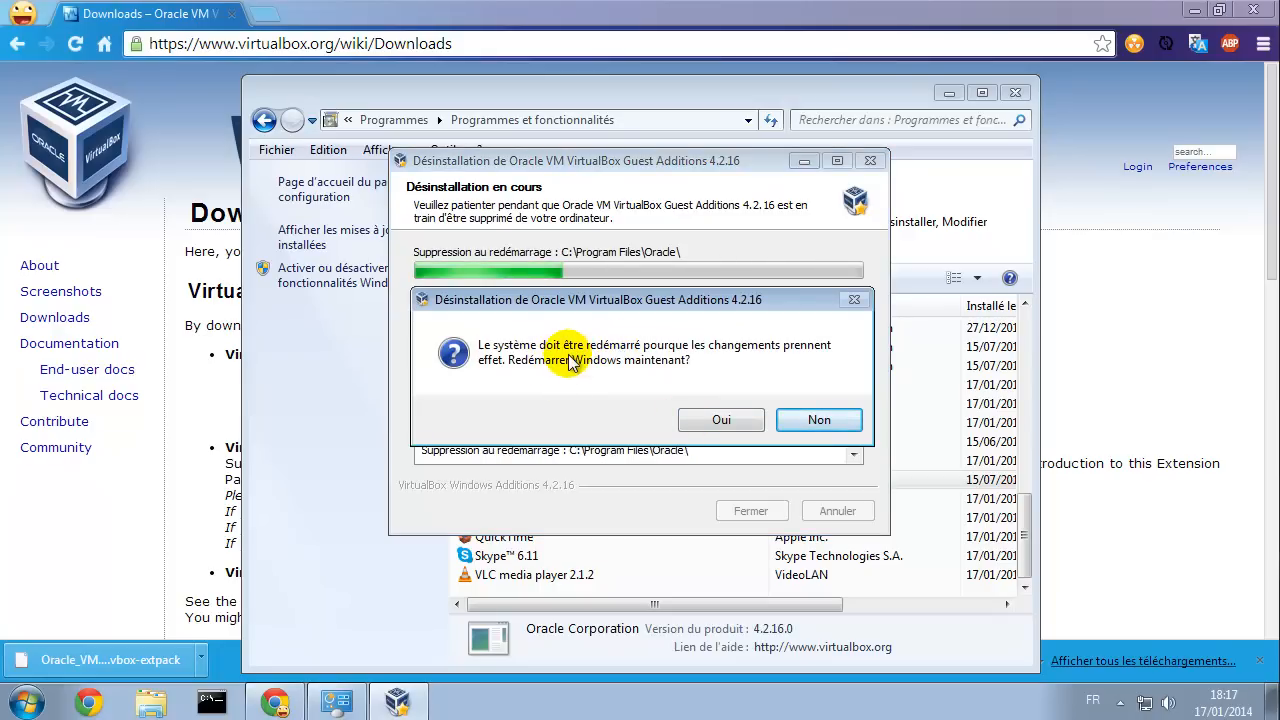
left_click(832, 420)
left_click(806, 419)
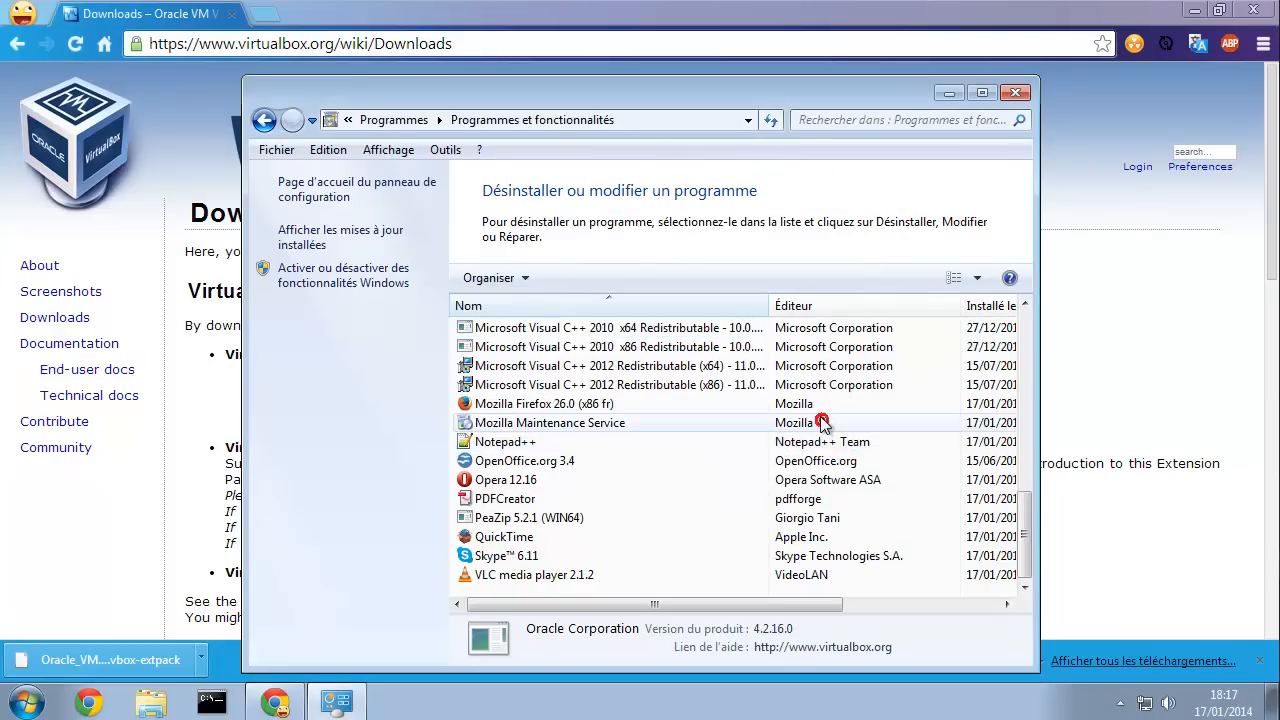
left_click(1017, 93)
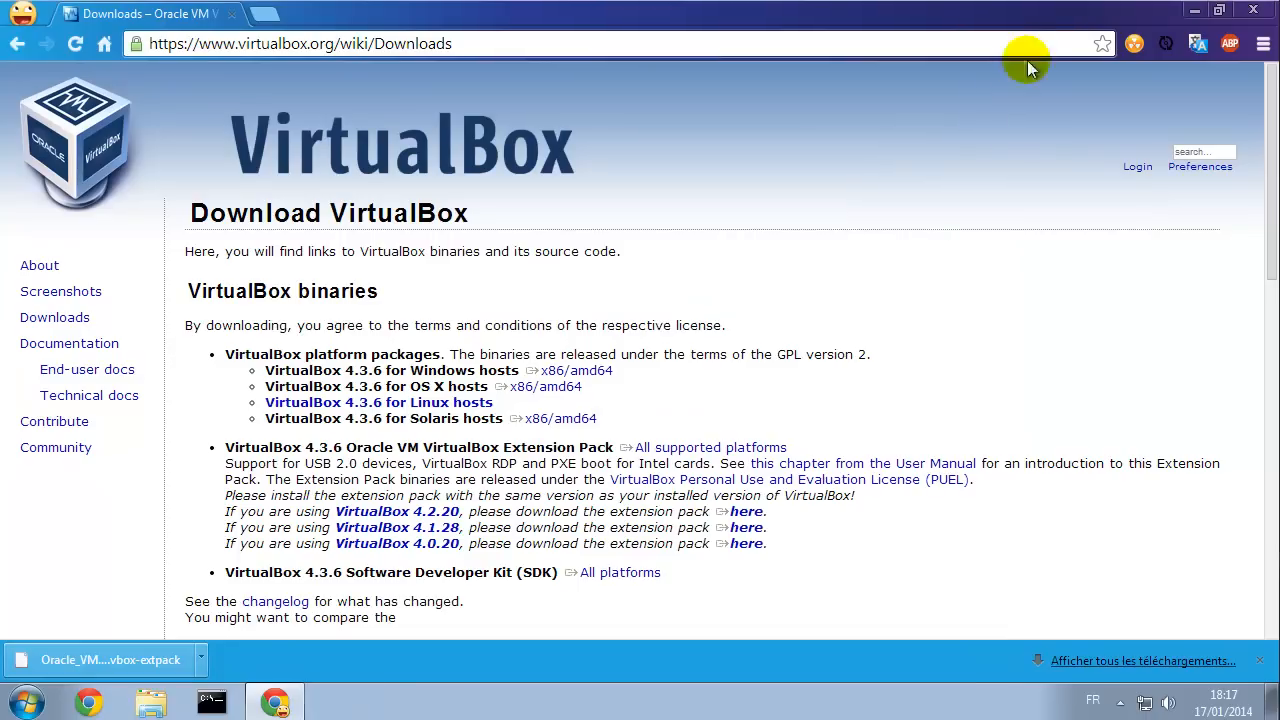
left_click(85, 660)
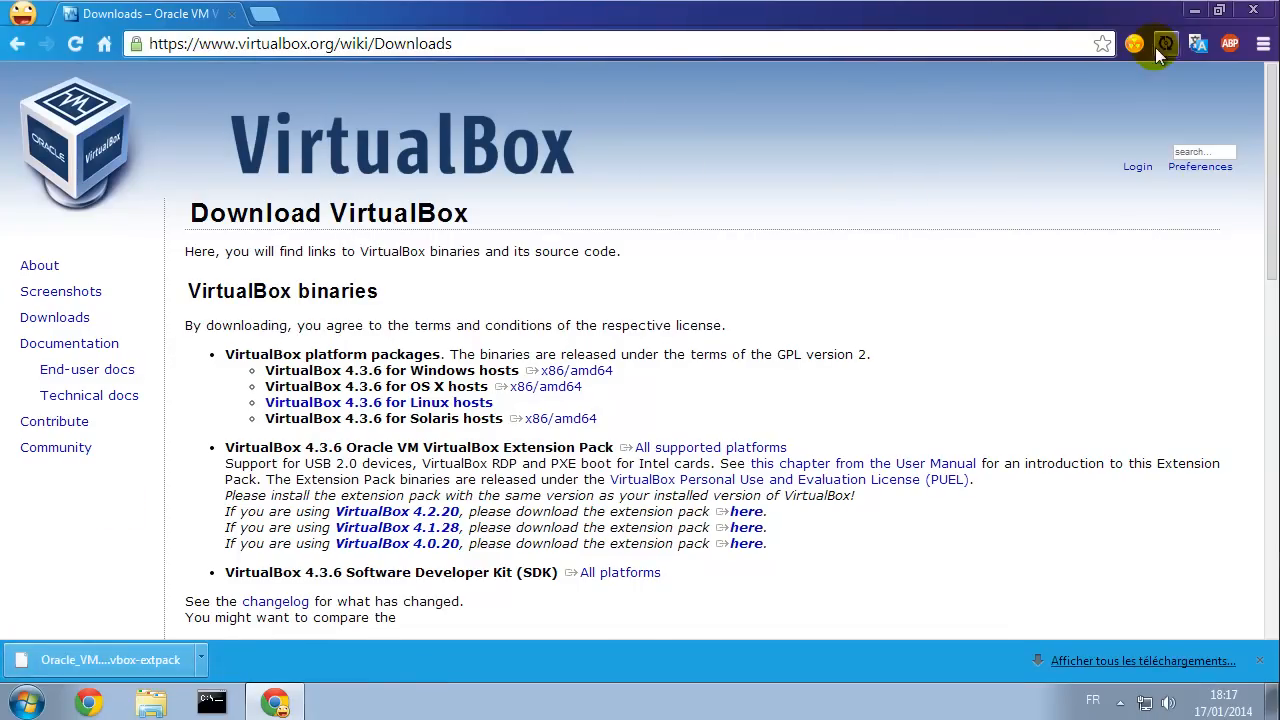
- Close the web browser and delete ccsetup409.exe and the Ninite installer from the Téléchargements folder
left_click(1253, 12)
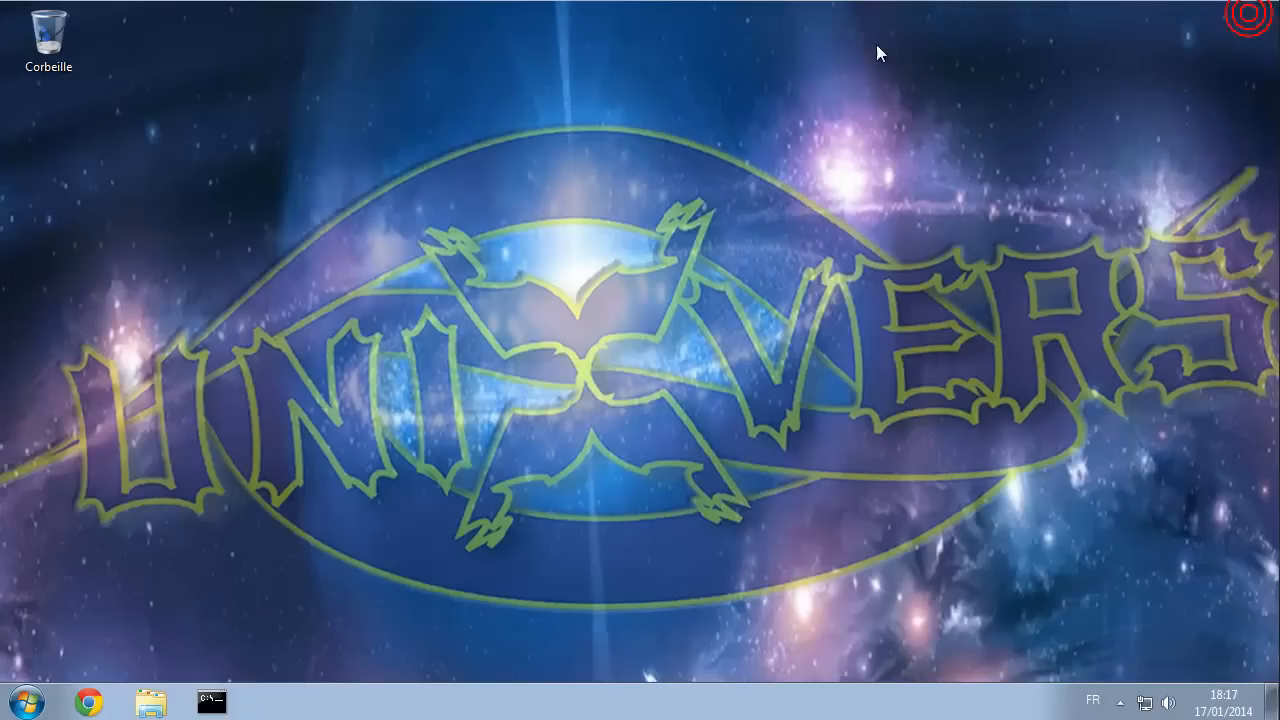
left_click(27, 702)
left_click(381, 398)
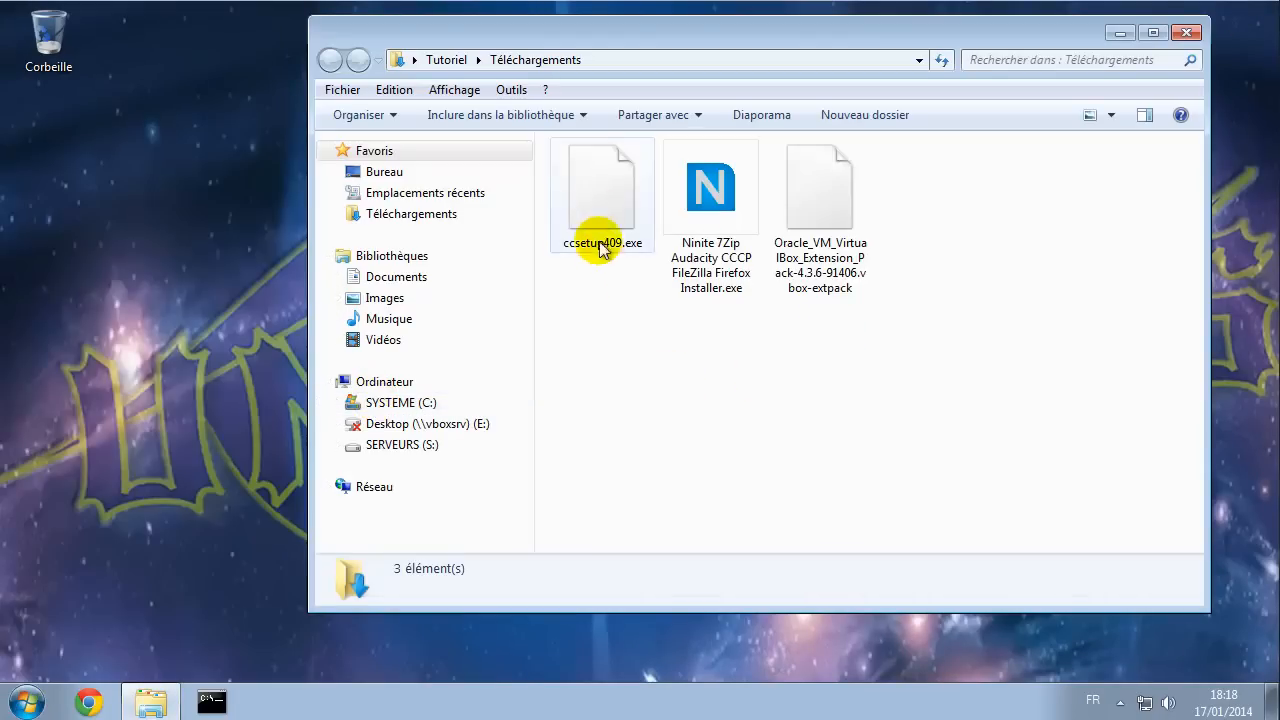
left_click_drag(730, 342, 606, 198)
right_click(606, 198)
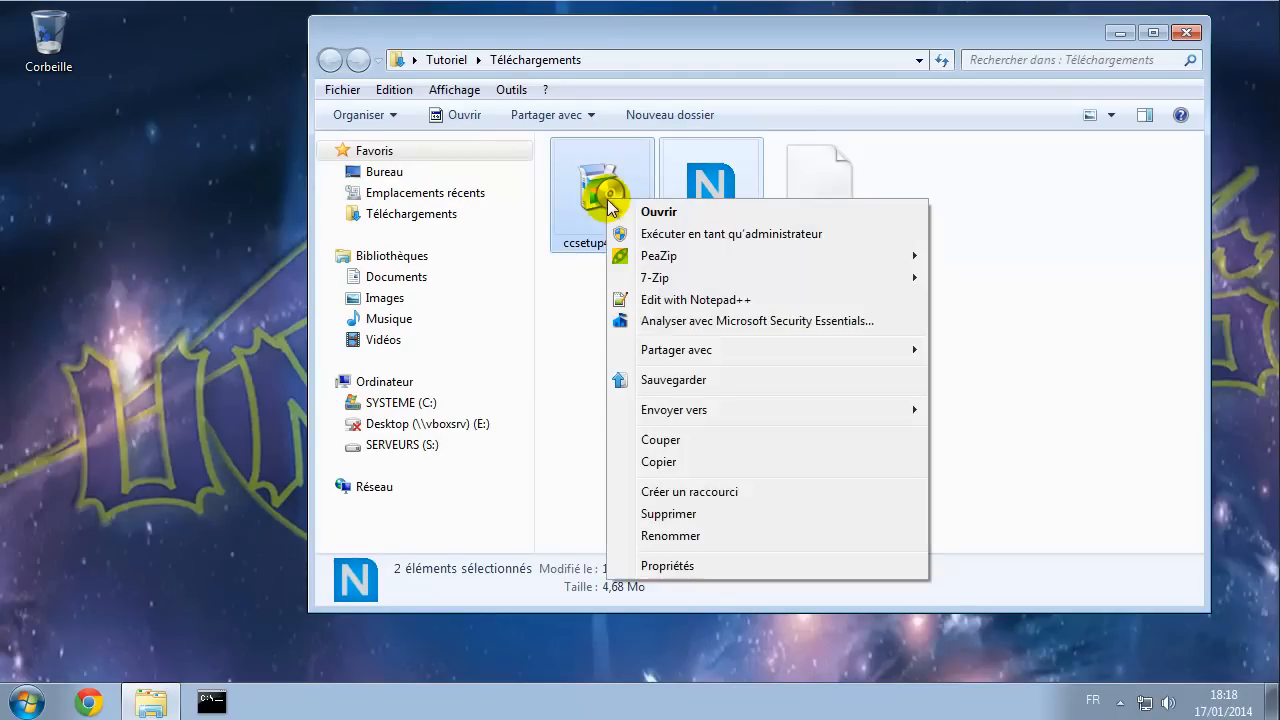
left_click(668, 513)
left_click(700, 368)
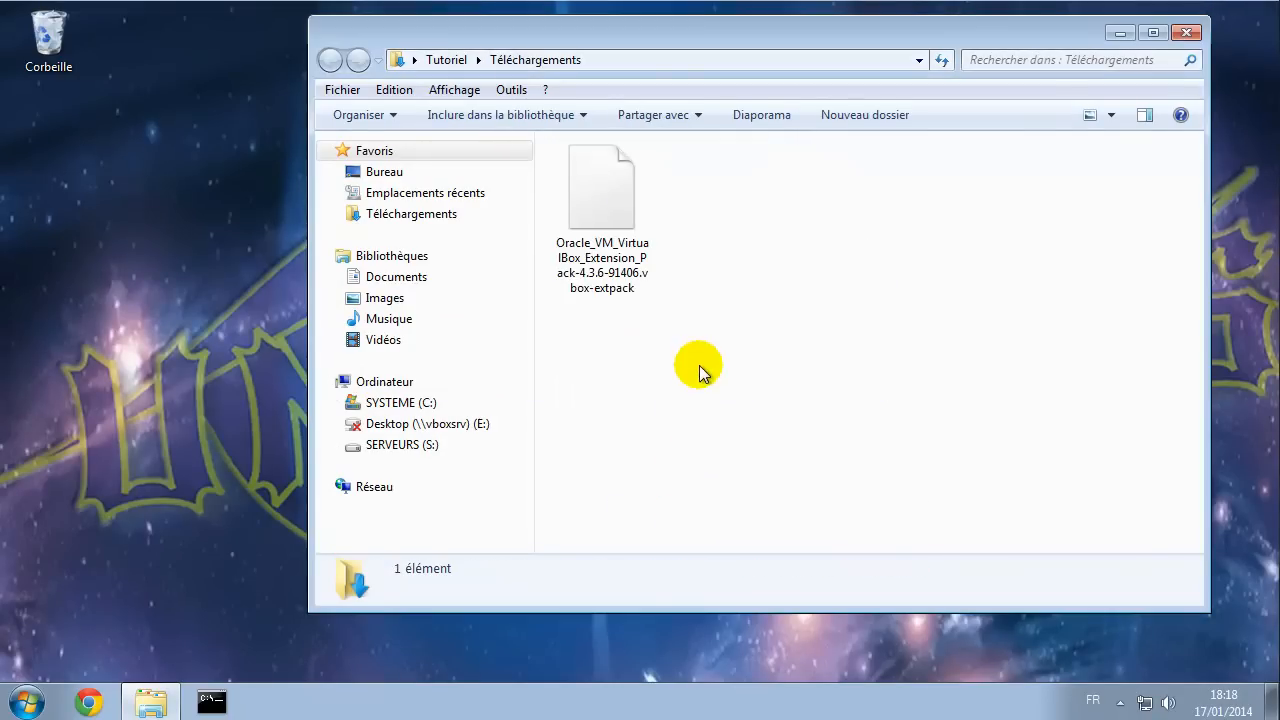
- Copy the VirtualBox Extension Pack file in the Téléchargements folder to the clipboard
left_click(598, 225)
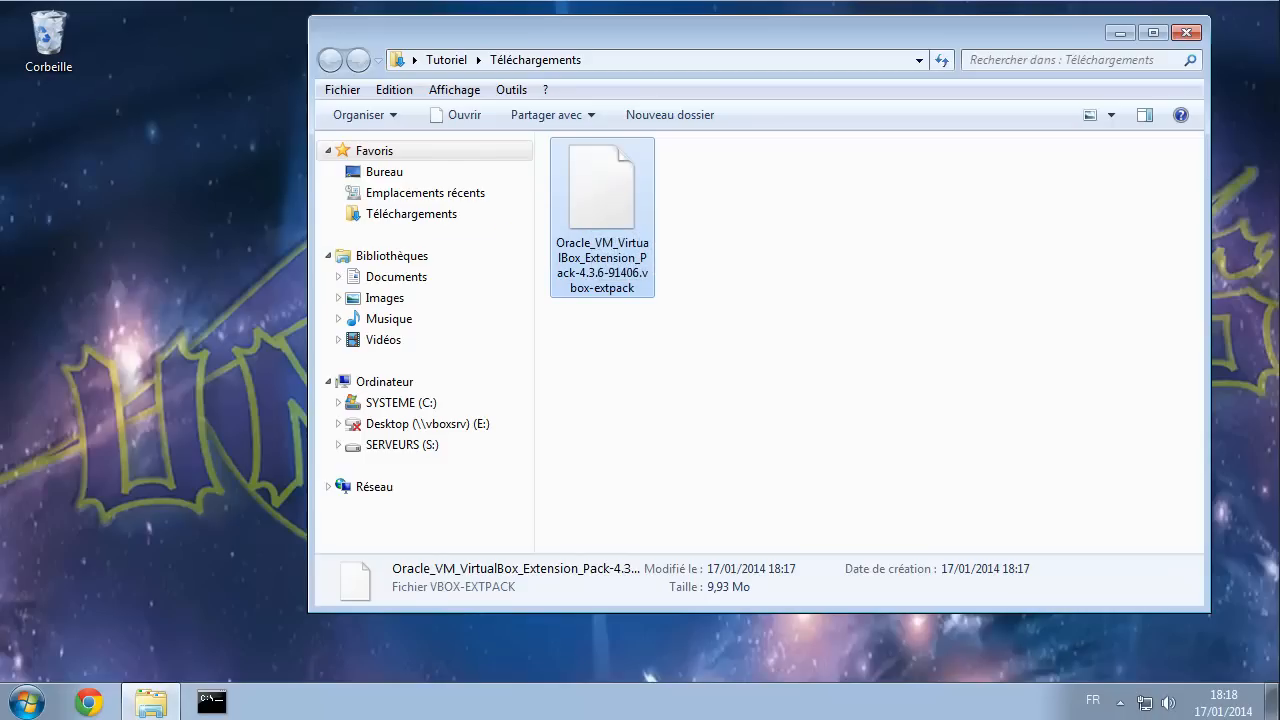
left_click(588, 203)
left_click_drag(588, 206, 603, 240)
right_click(605, 210)
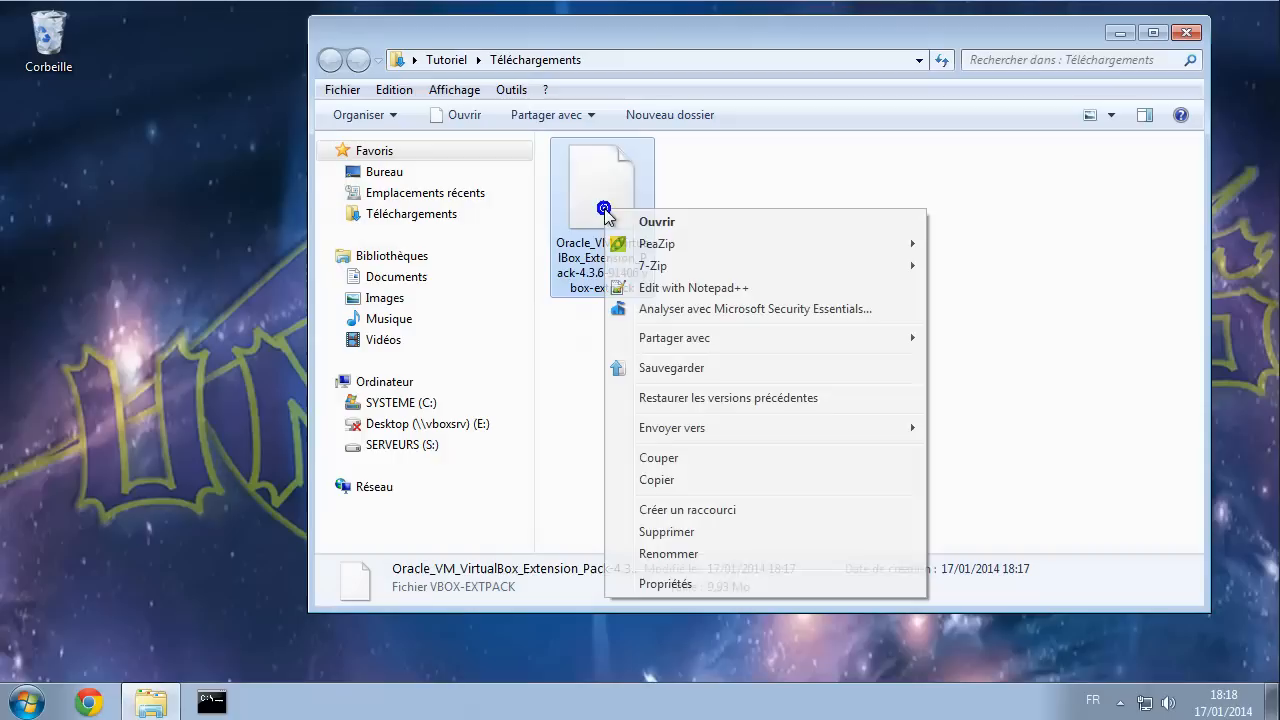
left_click(684, 481)
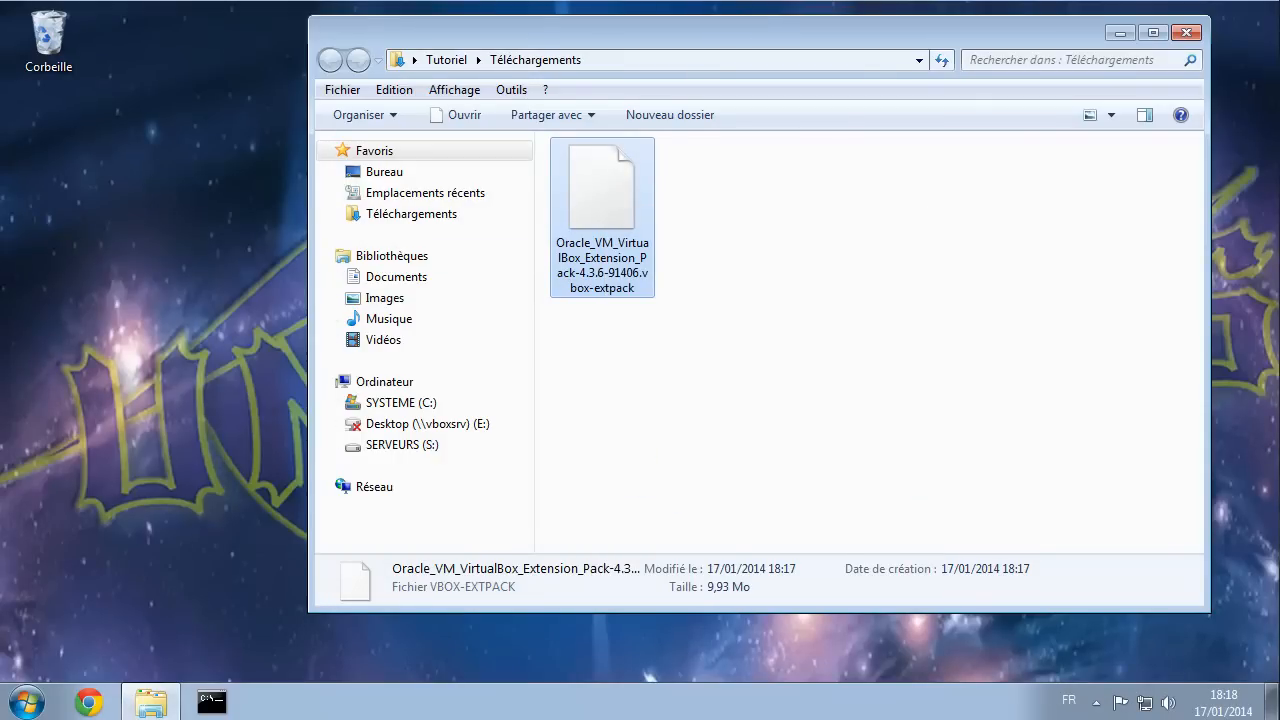
- Set both the virtual machine's shared clipboard and its drag-and-drop mode to Invité vers hôte
left_click(145, 0)
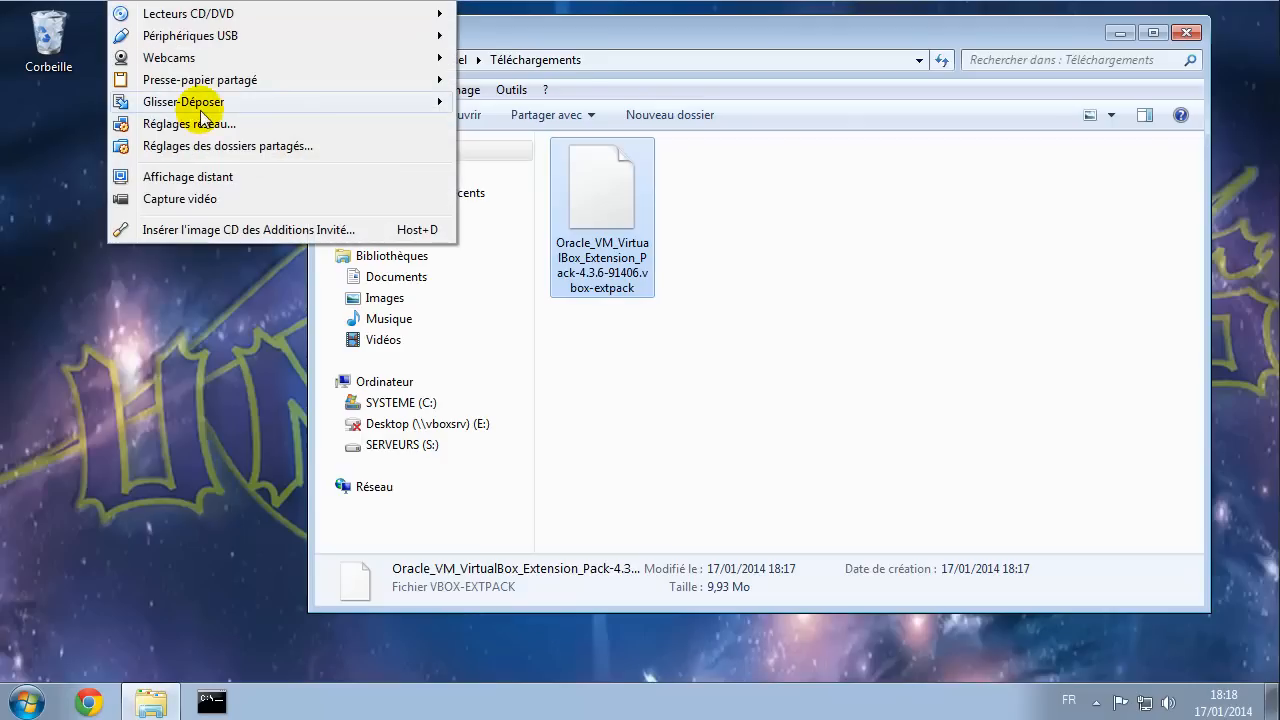
mouse_move(218, 110)
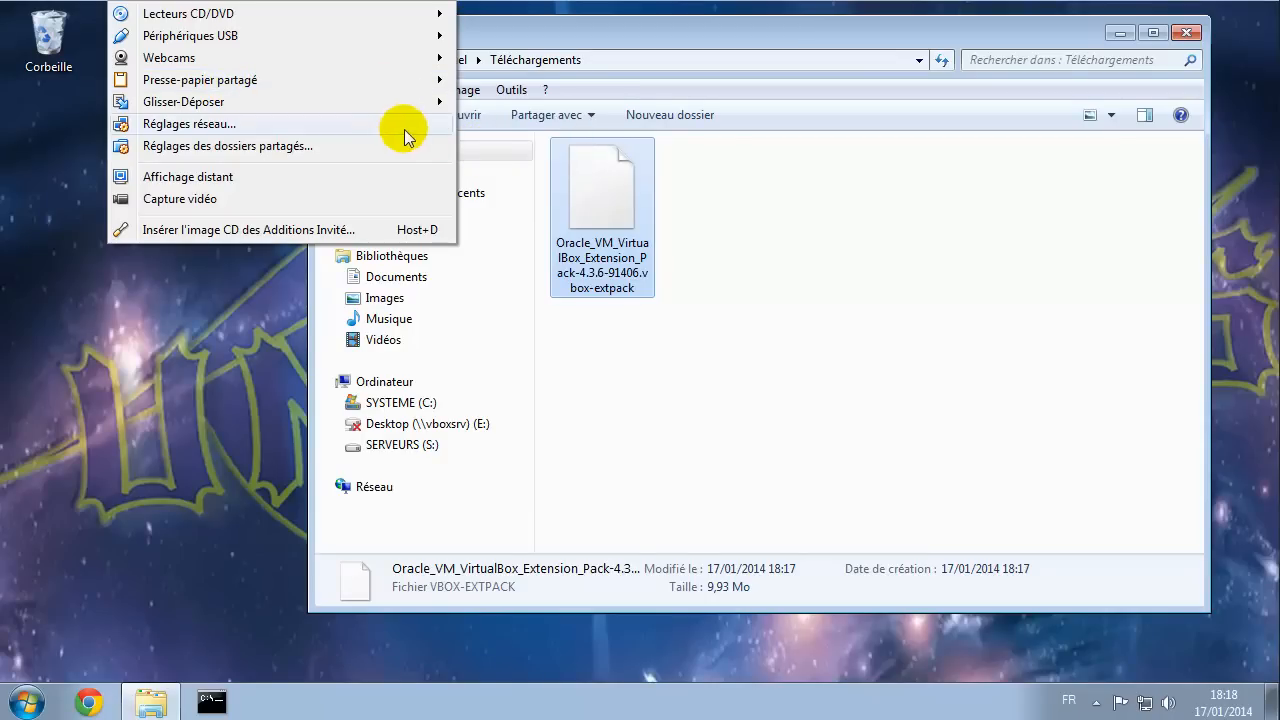
mouse_move(388, 87)
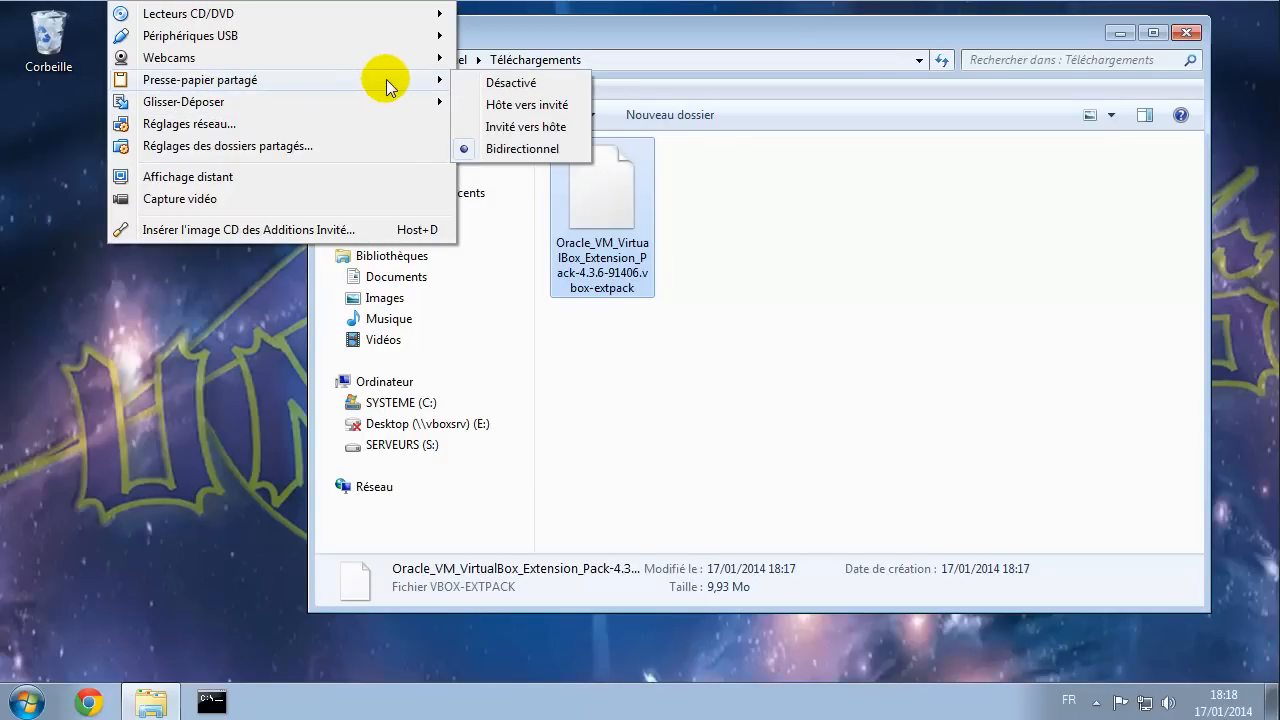
left_click(500, 126)
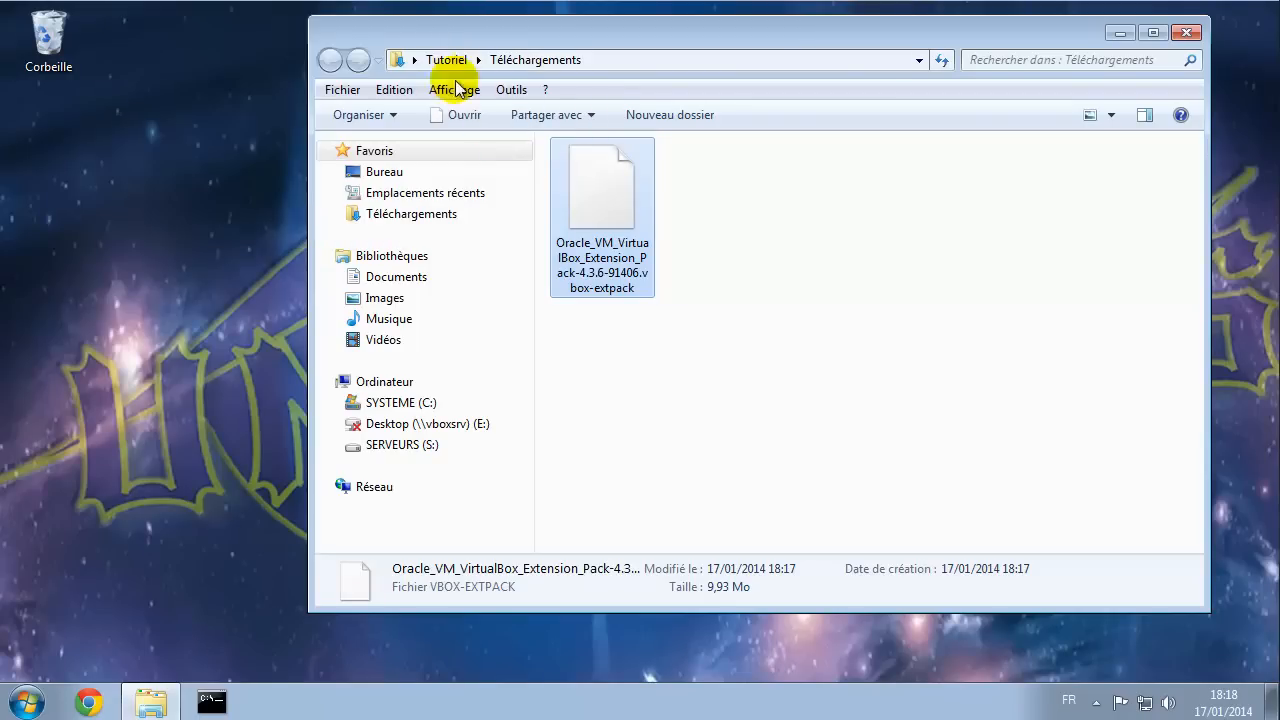
left_click(145, 1)
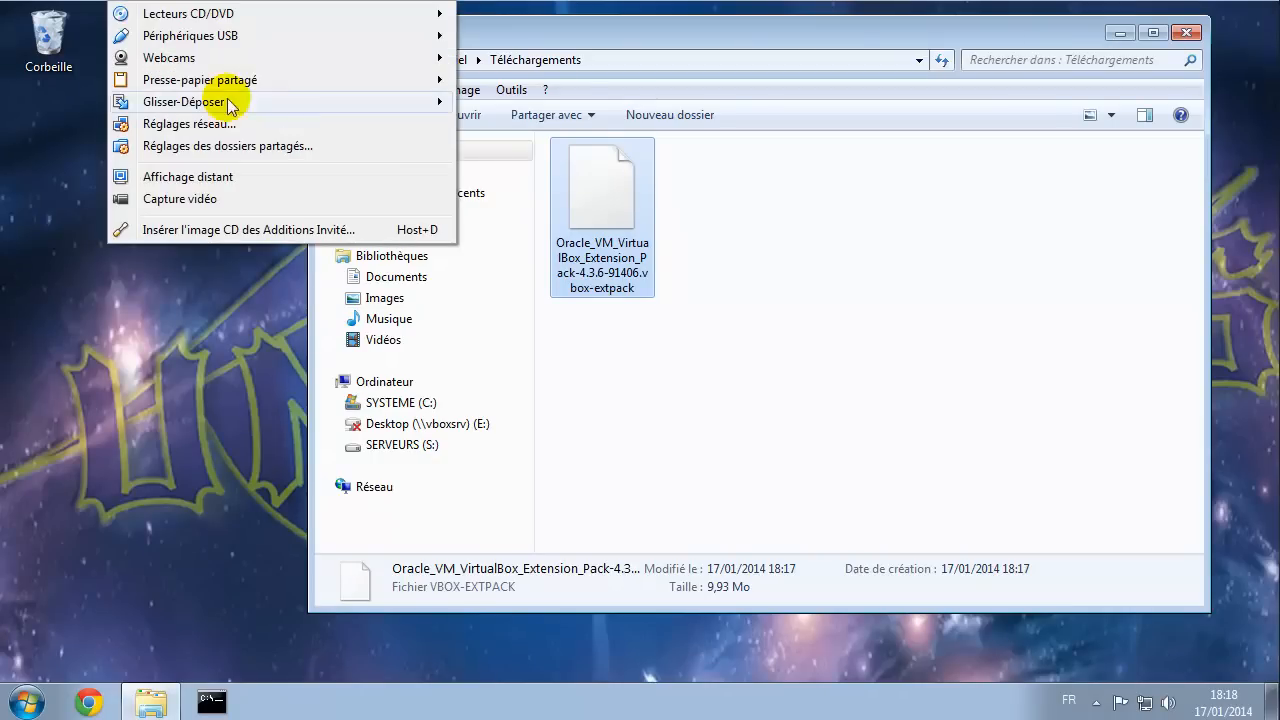
mouse_move(347, 83)
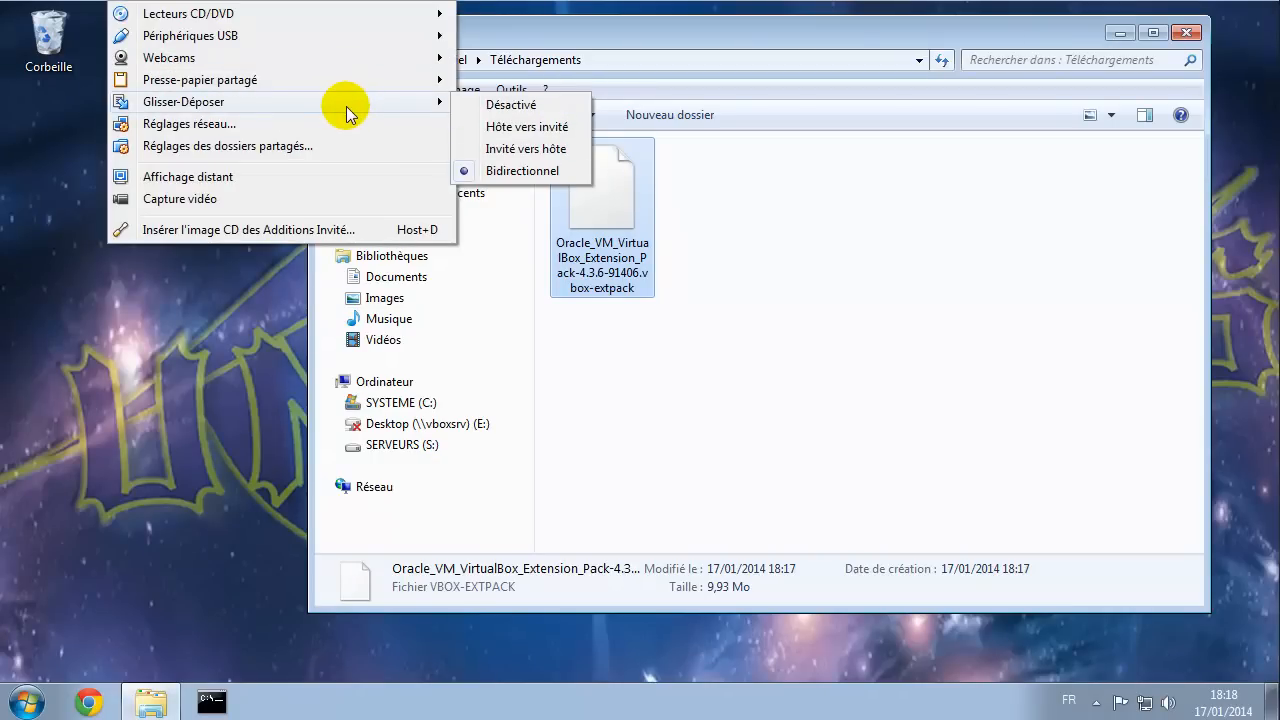
mouse_move(420, 103)
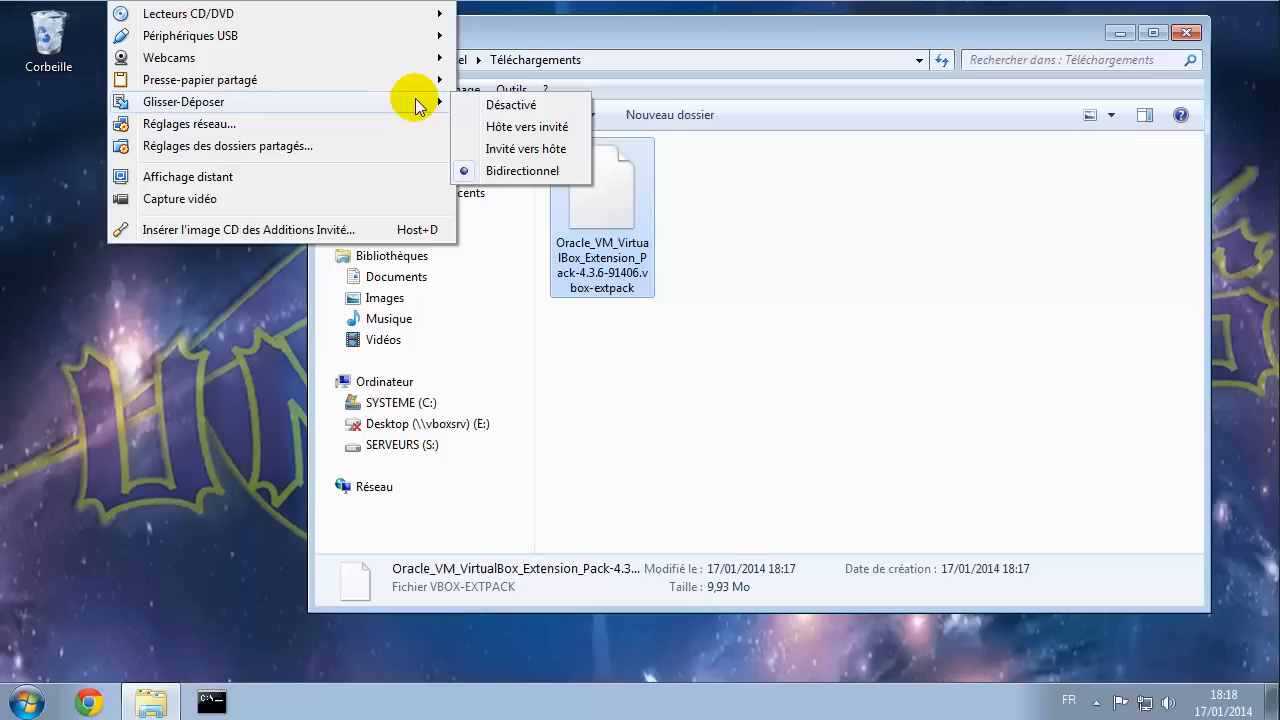
left_click(500, 150)
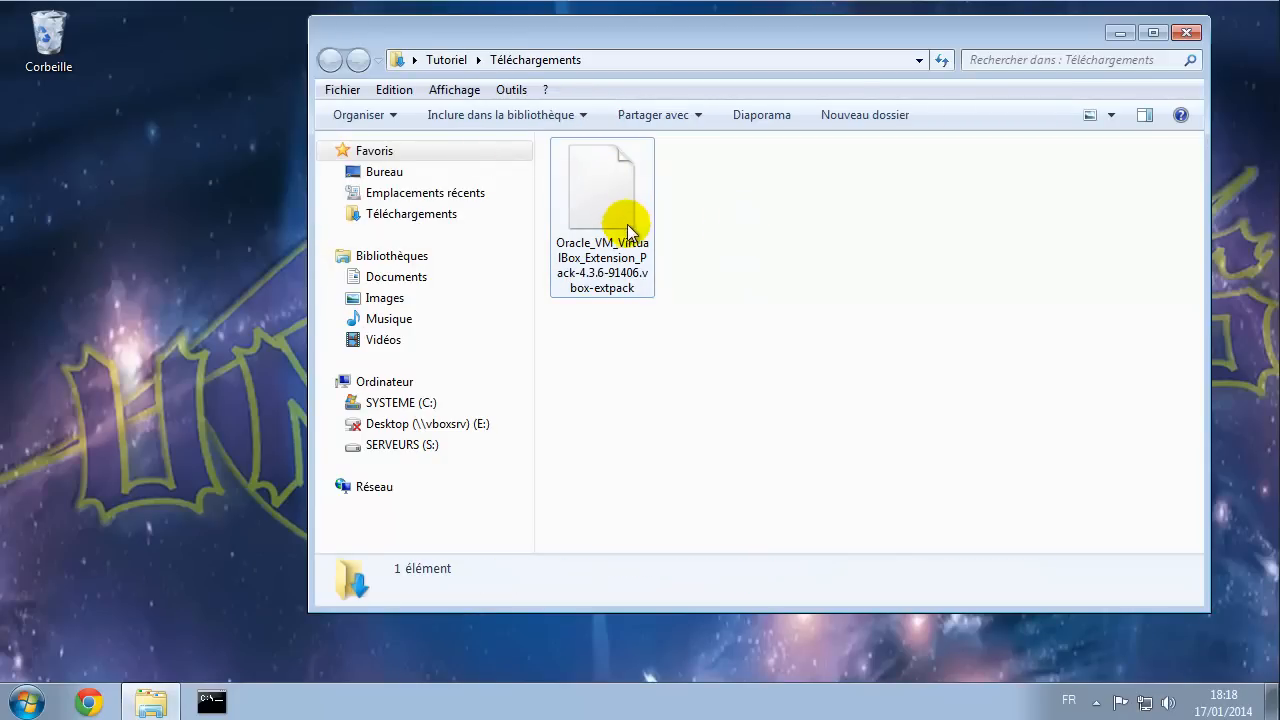
- Copy the Extension Pack file again with guest-to-host sharing set, then deselect it
mouse_move(617, 207)
left_mouse_down()
mouse_move(628, 273)
mouse_move(190, 376)
mouse_move(170, 333)
mouse_move(190, 300)
mouse_move(609, 263)
mouse_move(603, 209)
left_mouse_up()
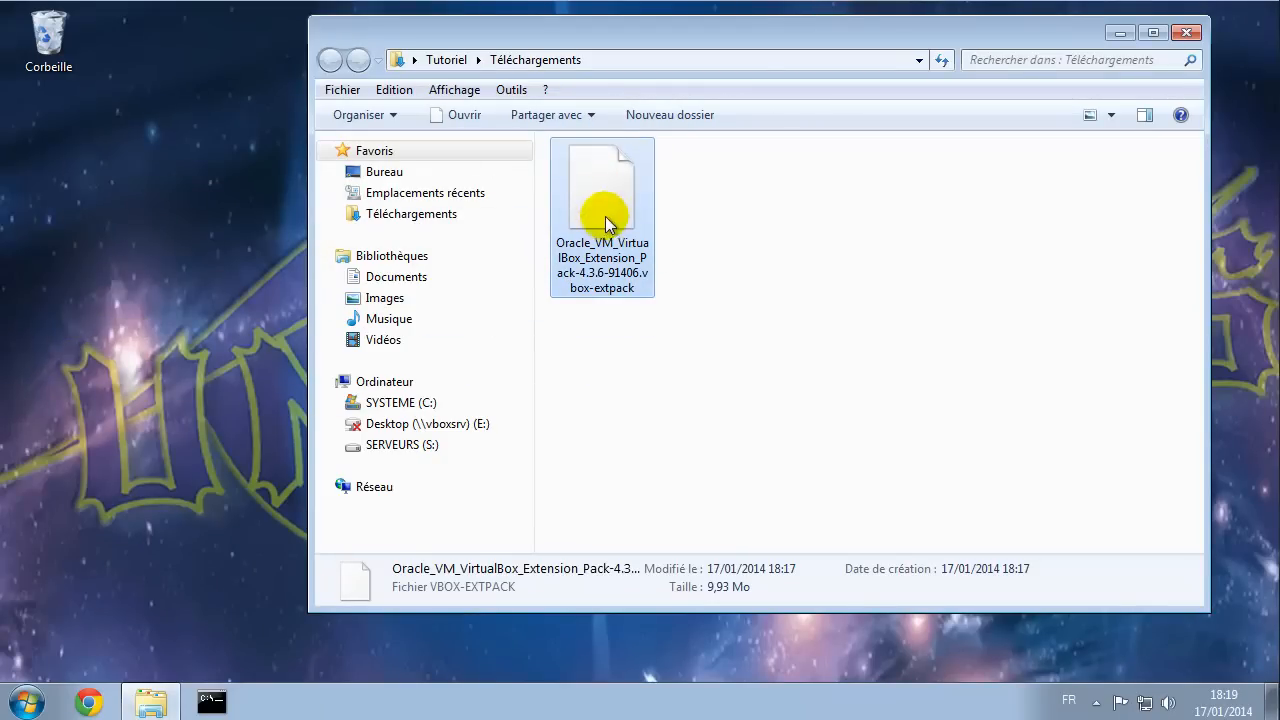
right_click(604, 198)
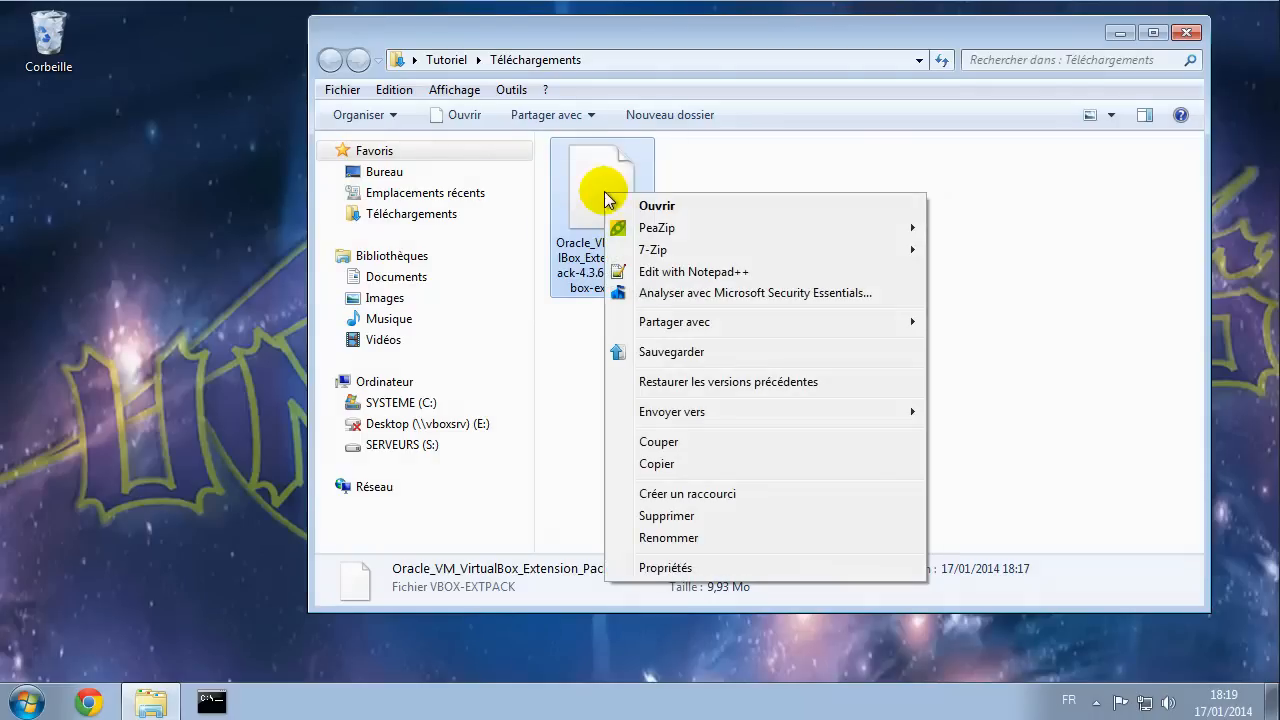
left_click(657, 465)
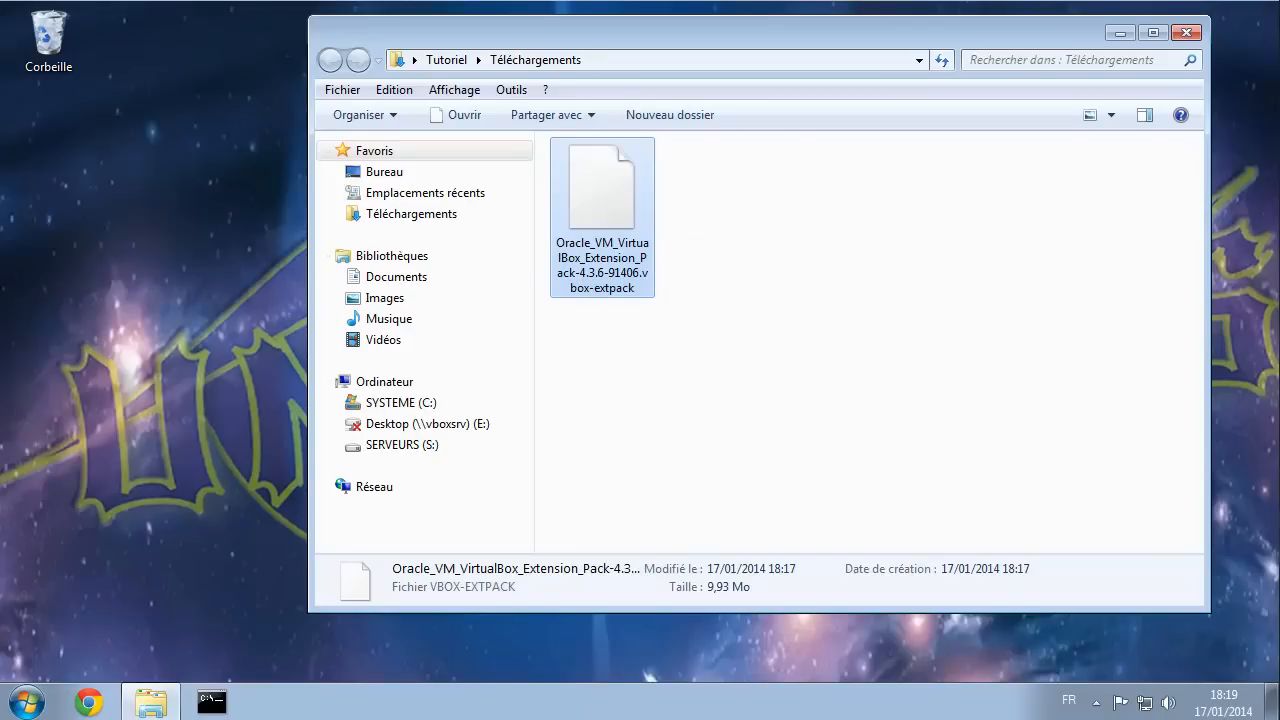
left_click(777, 314)
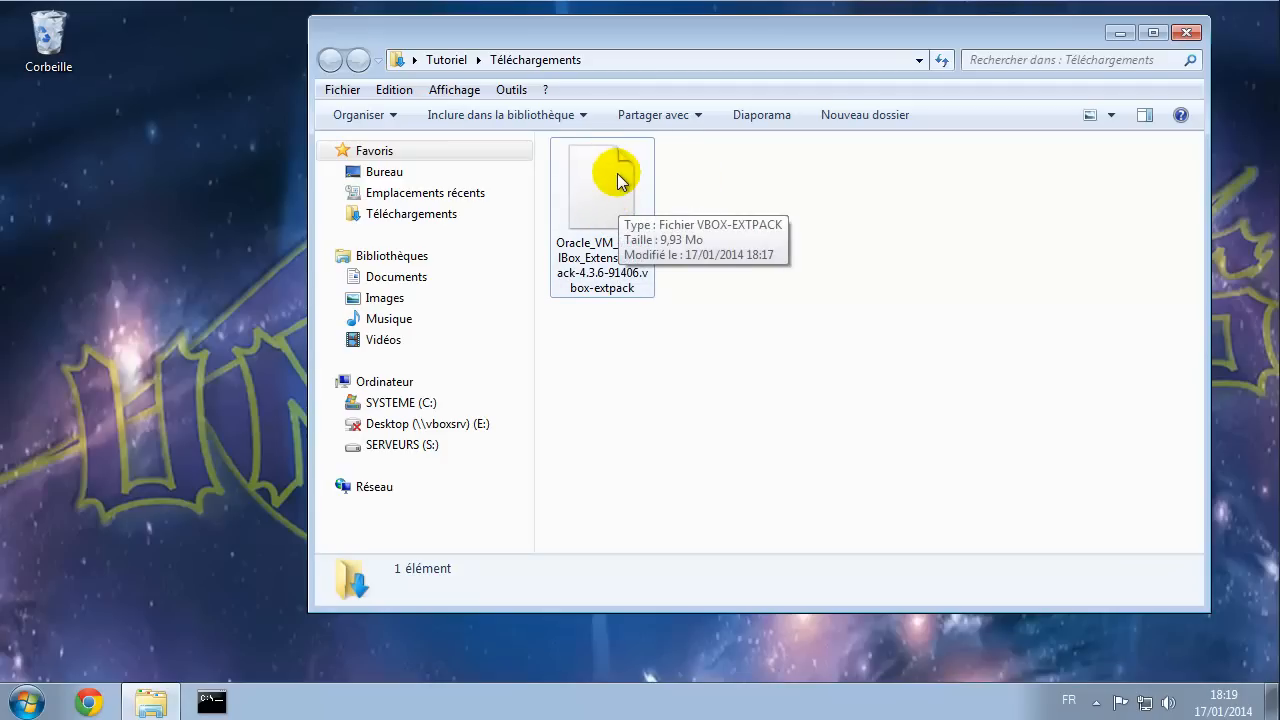
- Close the Téléchargements folder and shut down the UNIXVERS virtual machine
left_click(1185, 32)
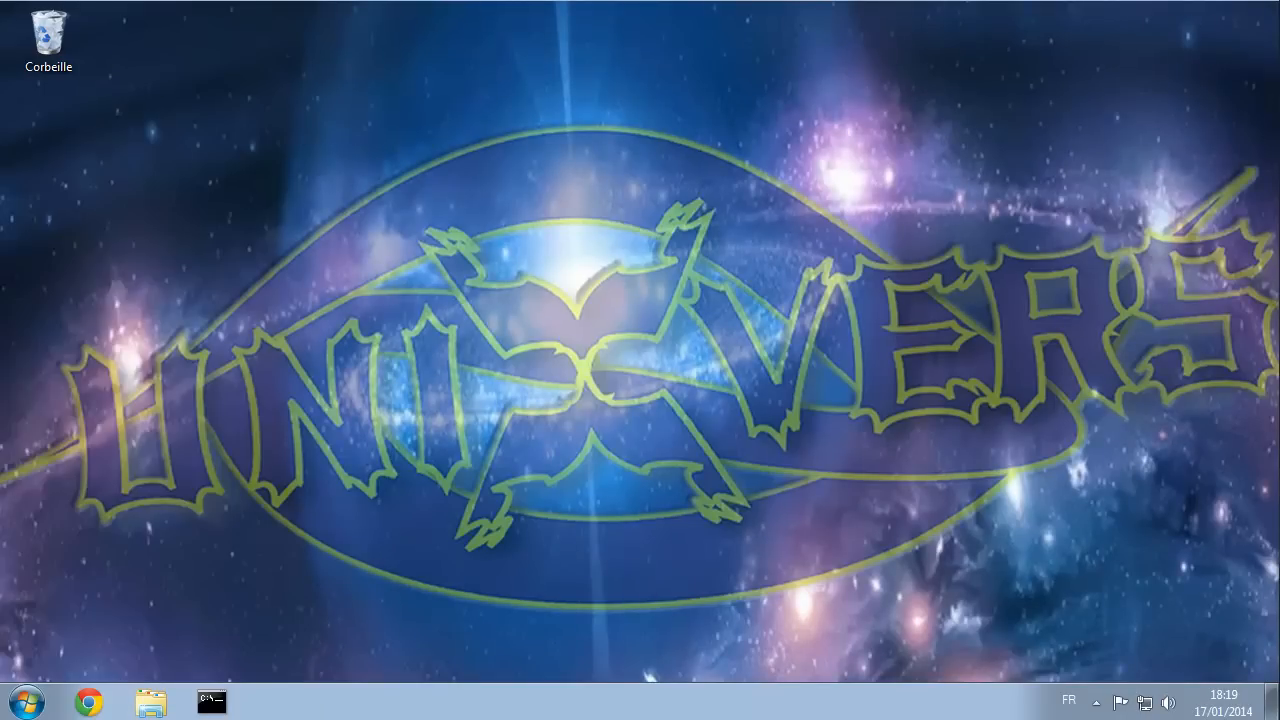
left_click(28, 0)
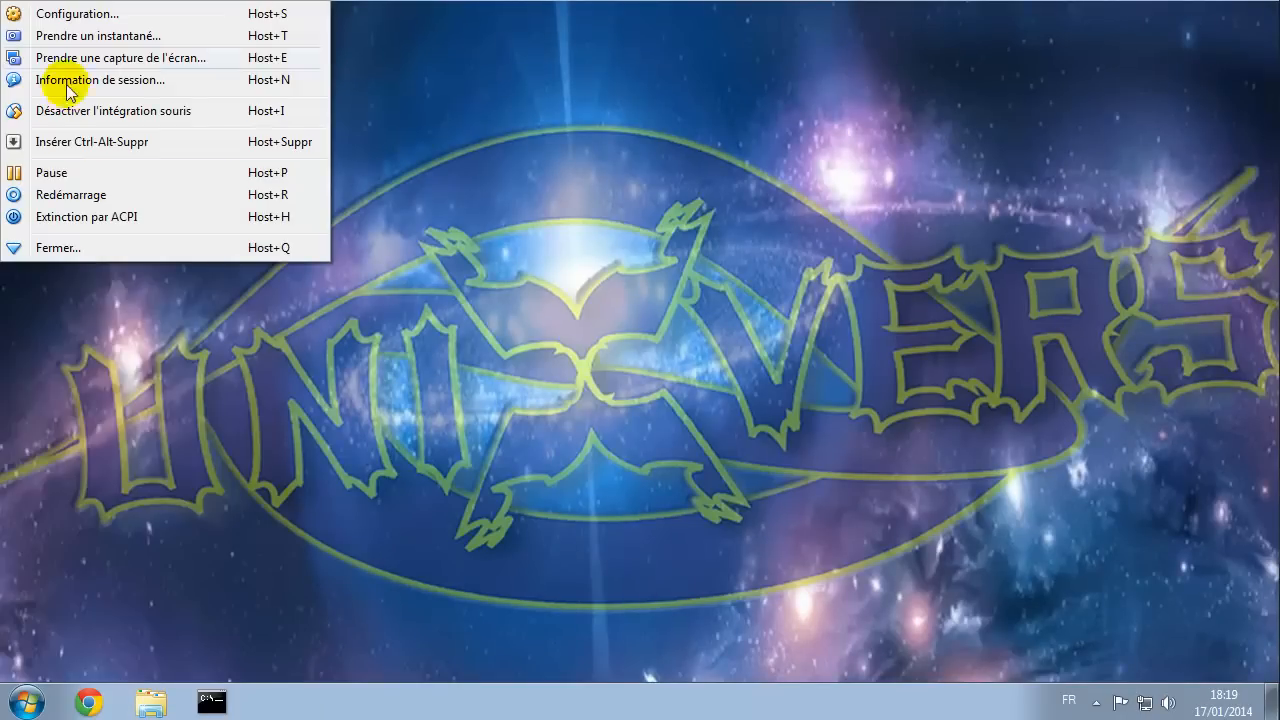
left_click(70, 254)
left_click(563, 410)
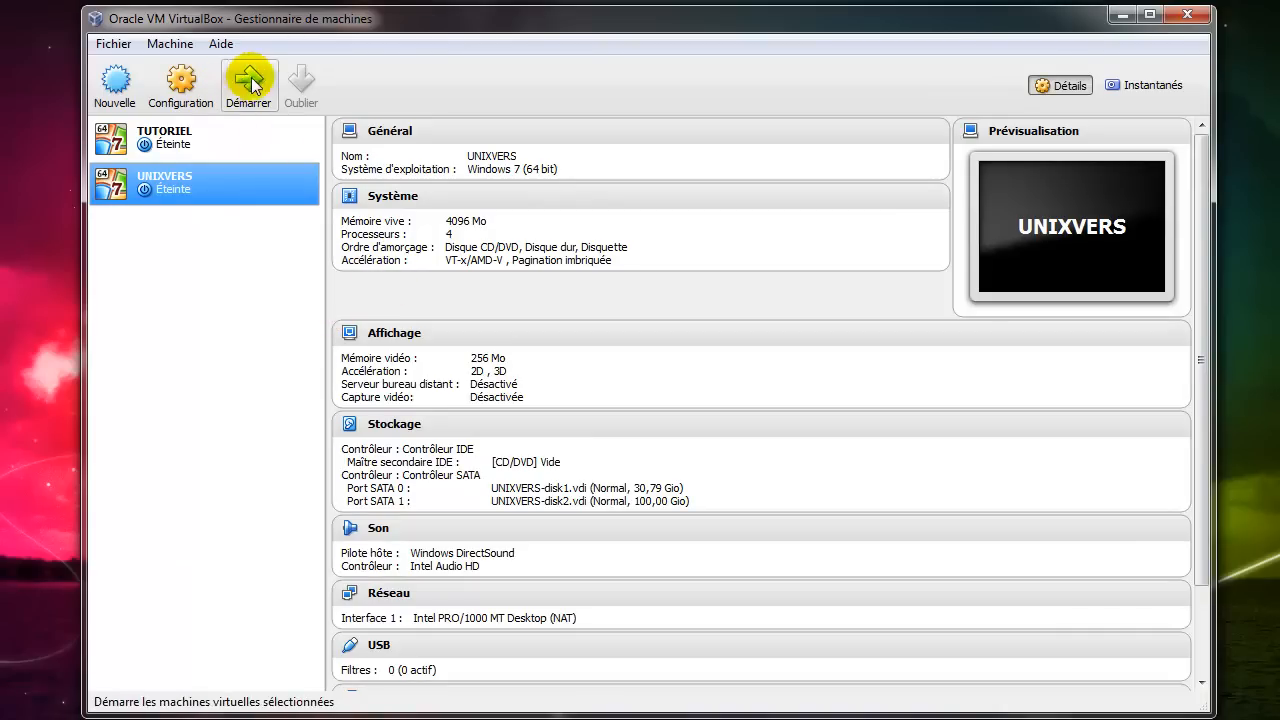
- Move the VirtualBox manager window and download the 4.3.6 Extension Pack from virtualbox.org in the host's web browser
left_click_drag(245, 30, 469, 18)
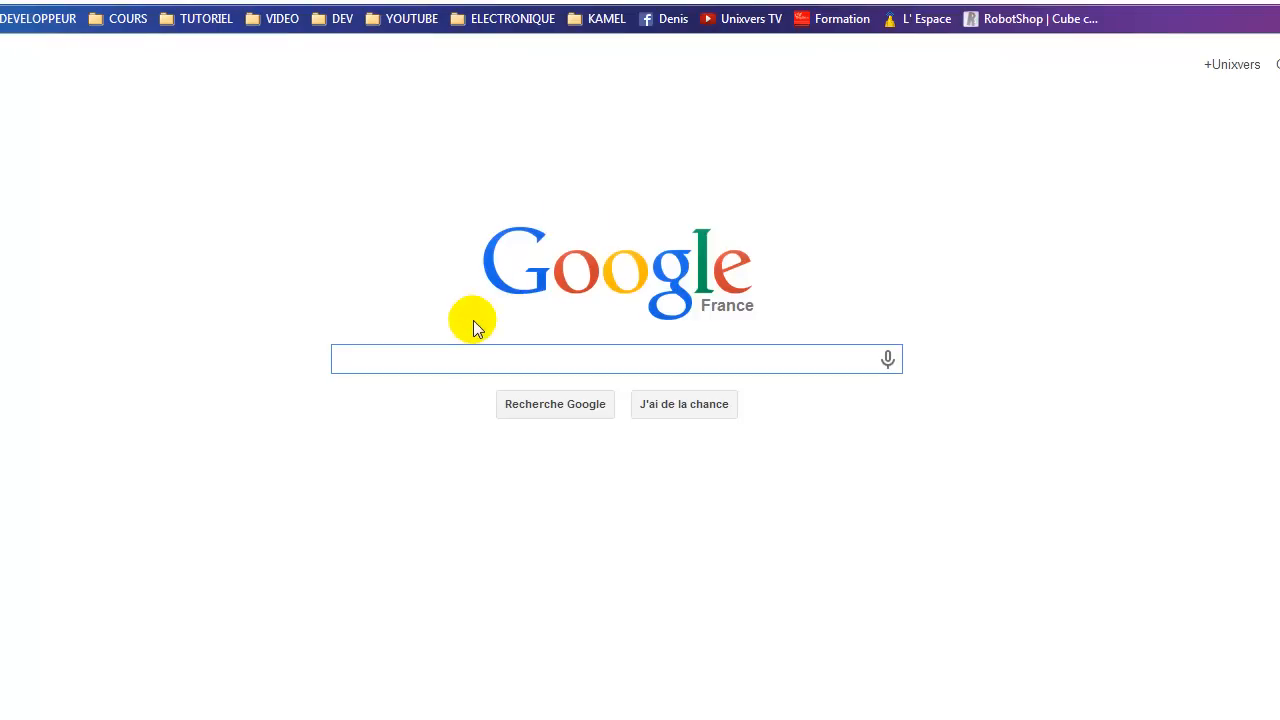
type("v")
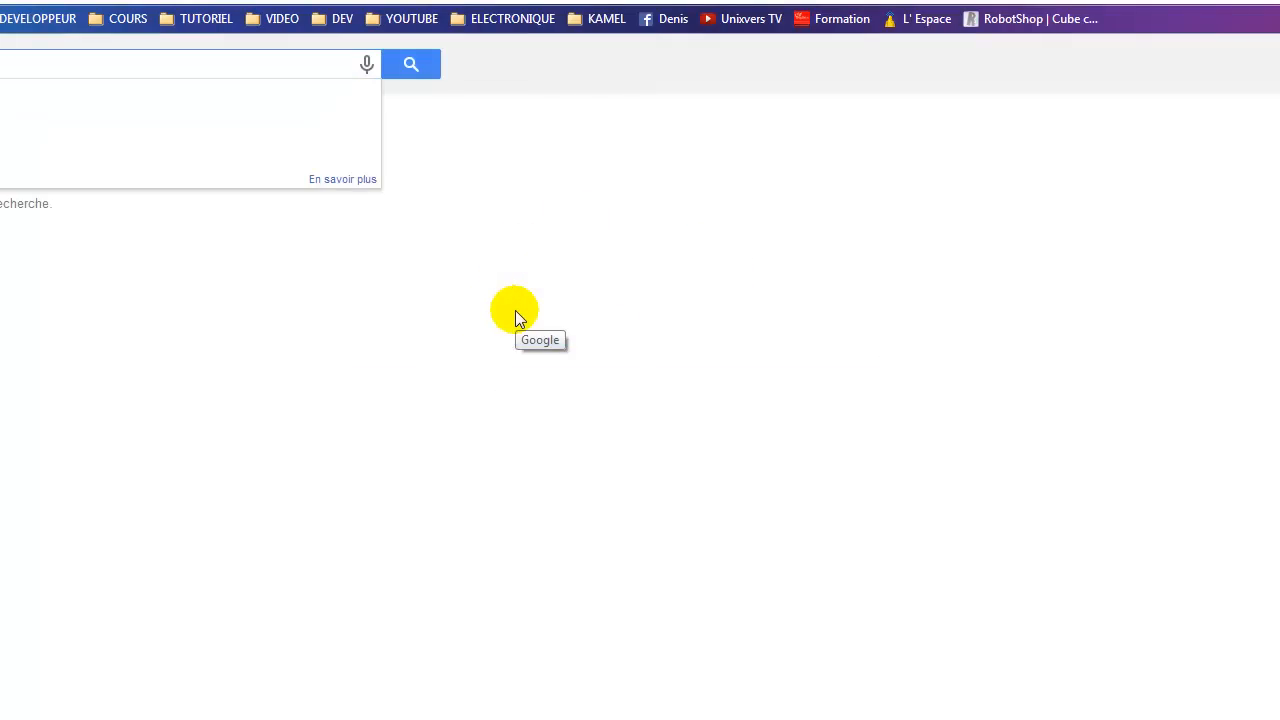
key("Return")
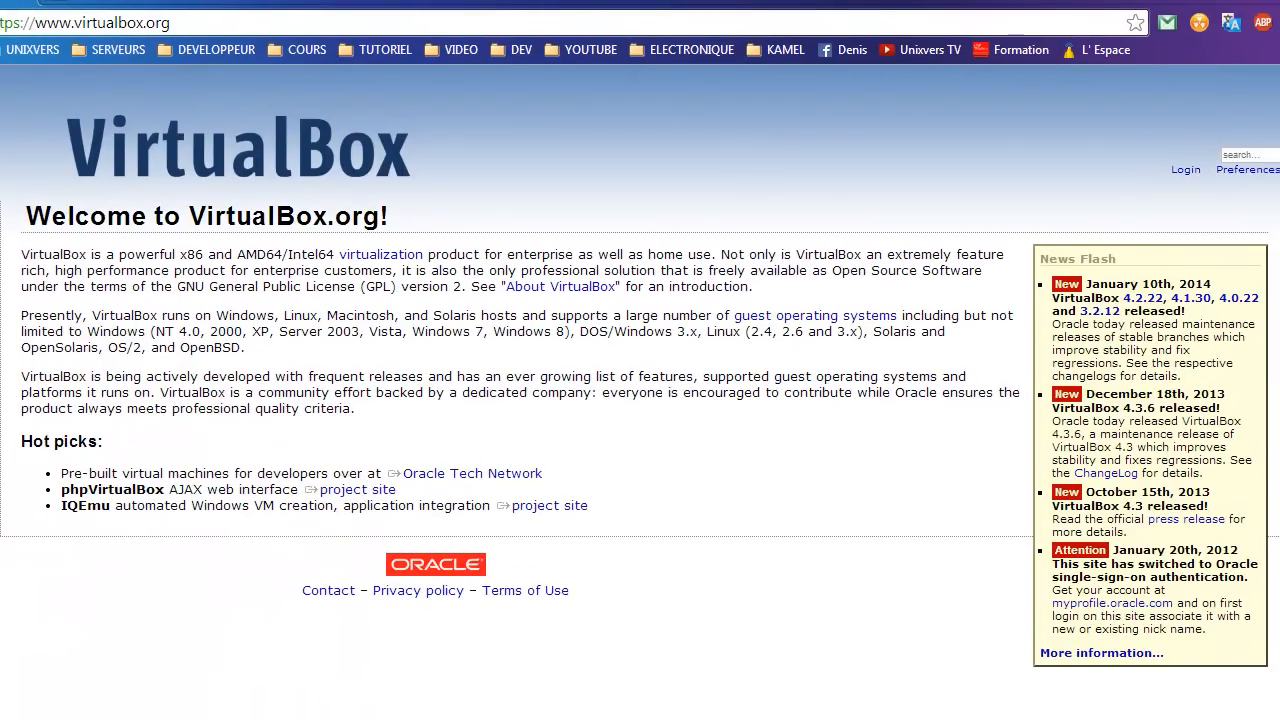
left_click(2, 303)
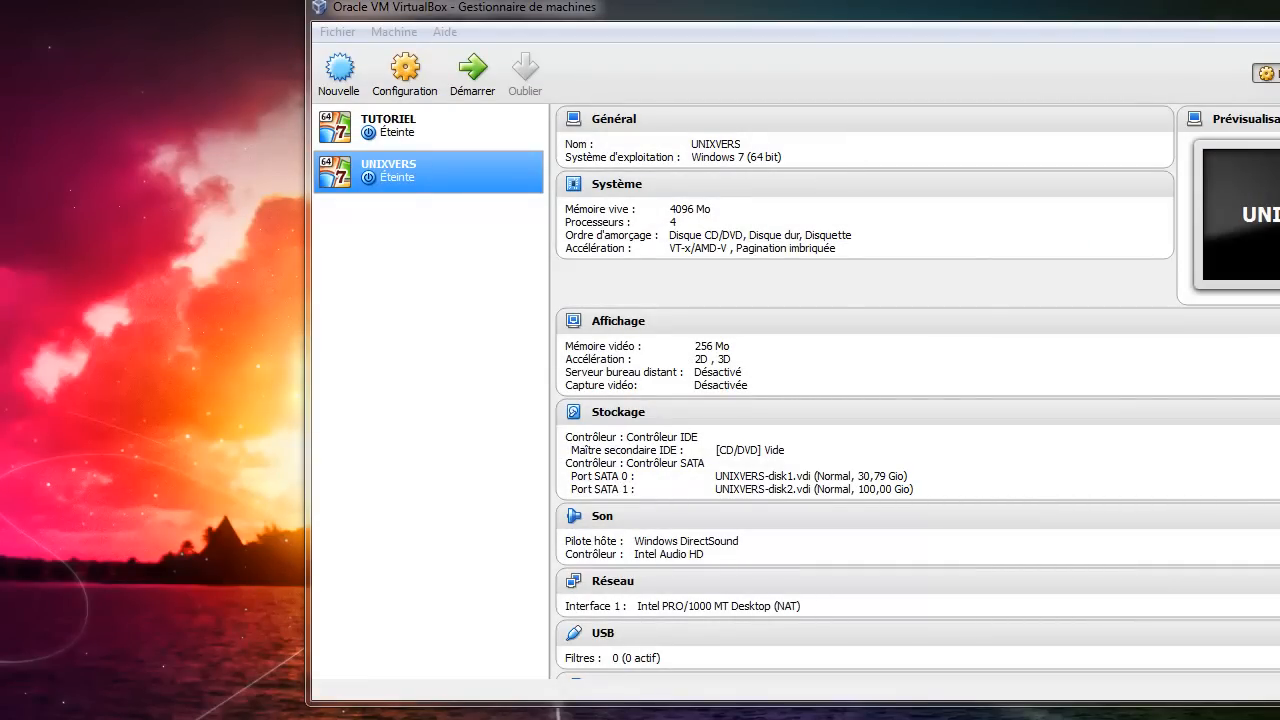
- Turn off automatic icon arrangement on the host desktop and move the Extension Pack file beside the VirtualBox manager
mouse_move(0, 216)
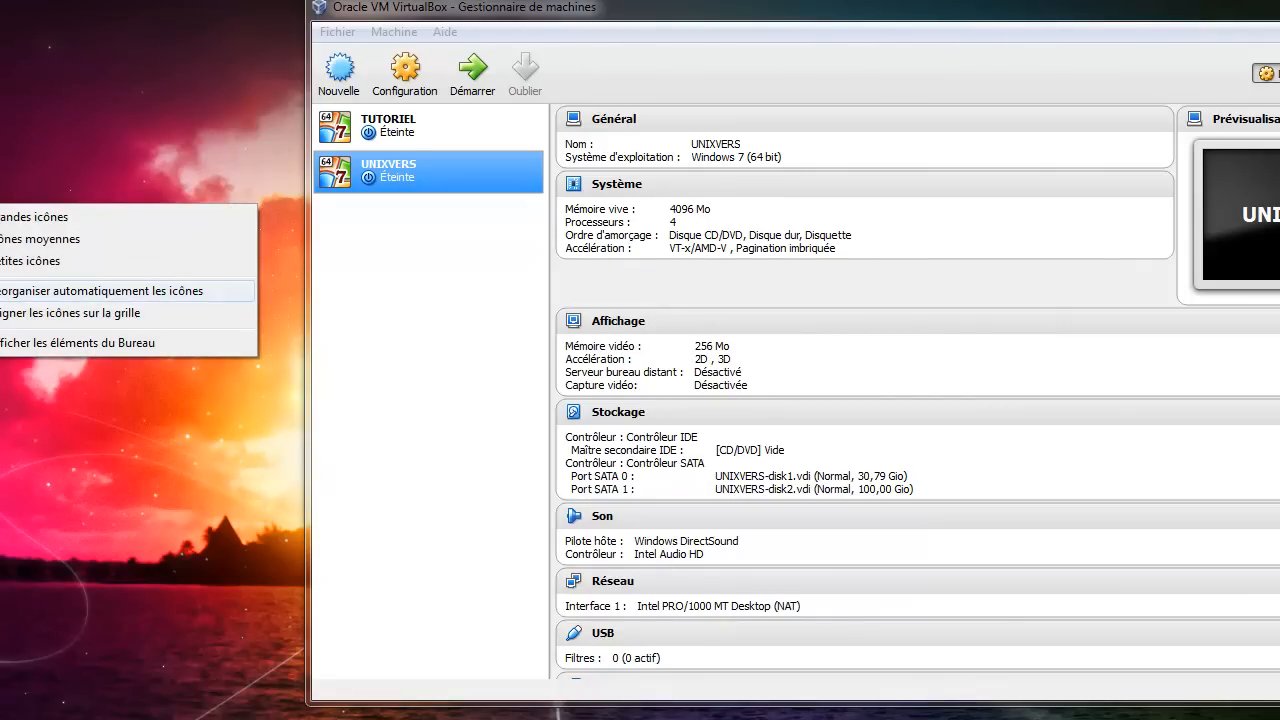
left_click(100, 291)
left_click_drag(0, 240, 145, 226)
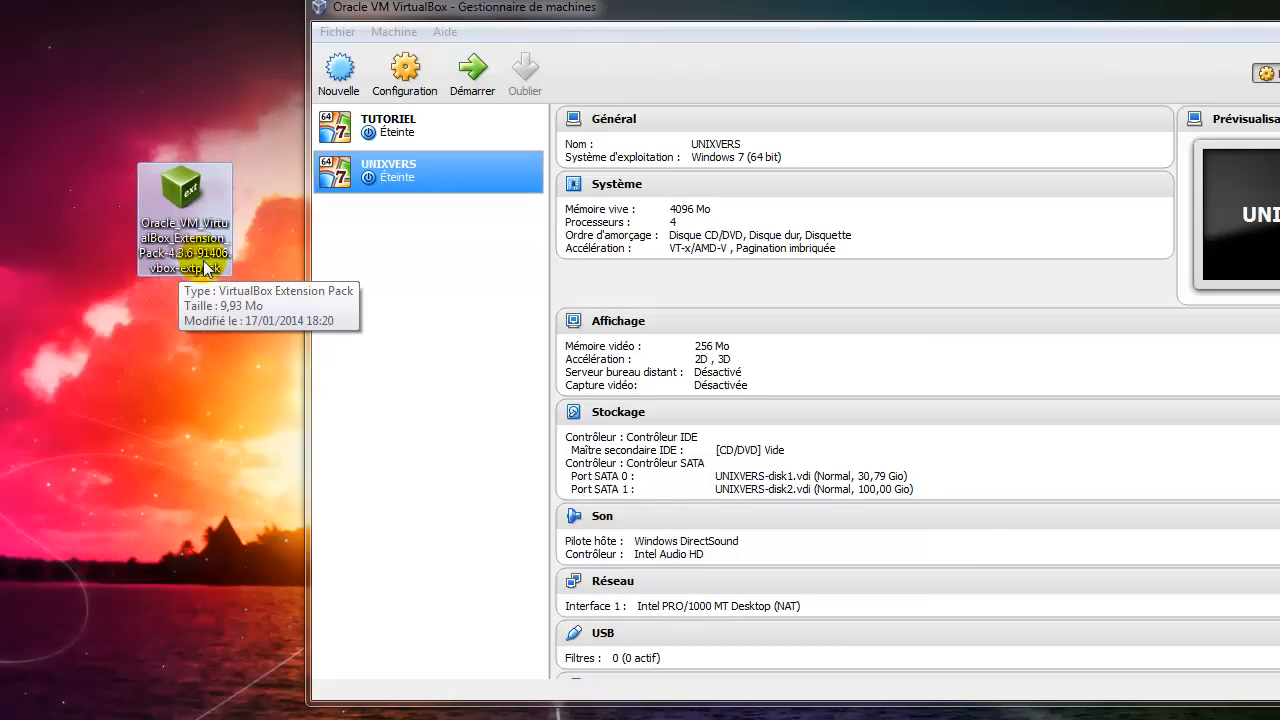
- Remove the installed Oracle VM VirtualBox Extension Pack from the extensions in VirtualBox's global preferences and save the preferences
left_click(338, 32)
mouse_move(384, 22)
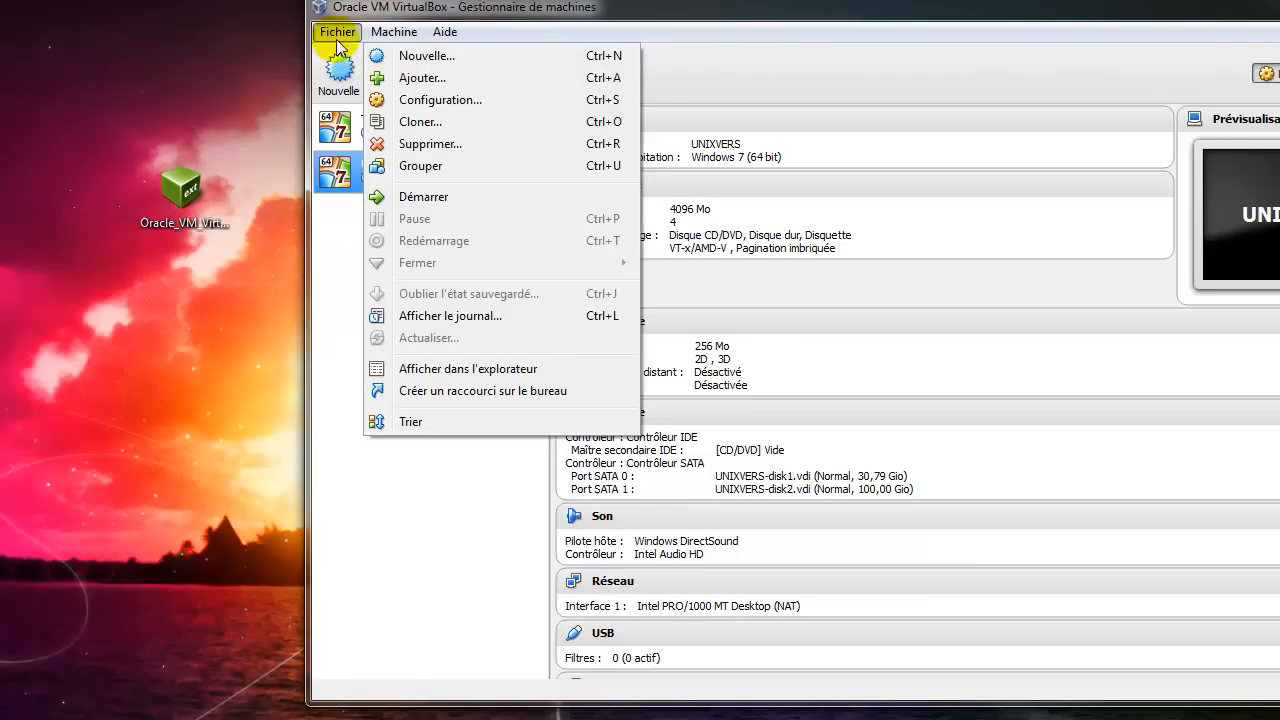
mouse_move(336, 30)
left_click(383, 130)
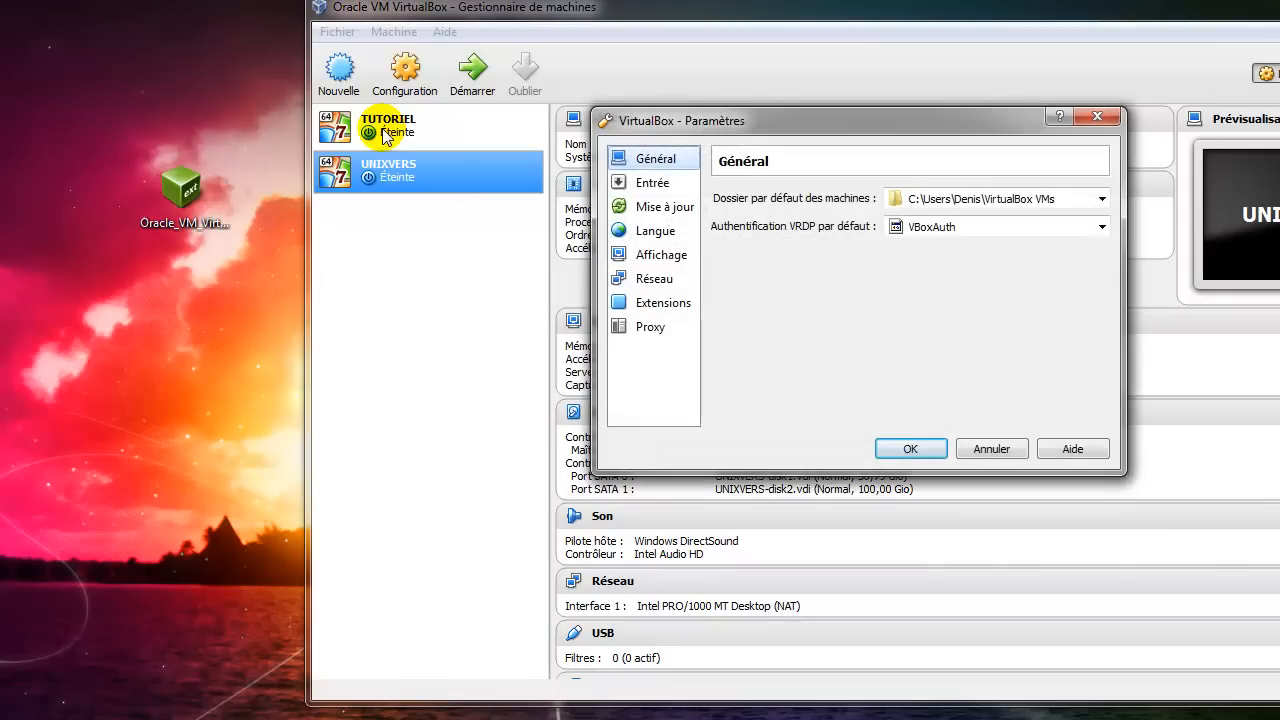
left_click(660, 303)
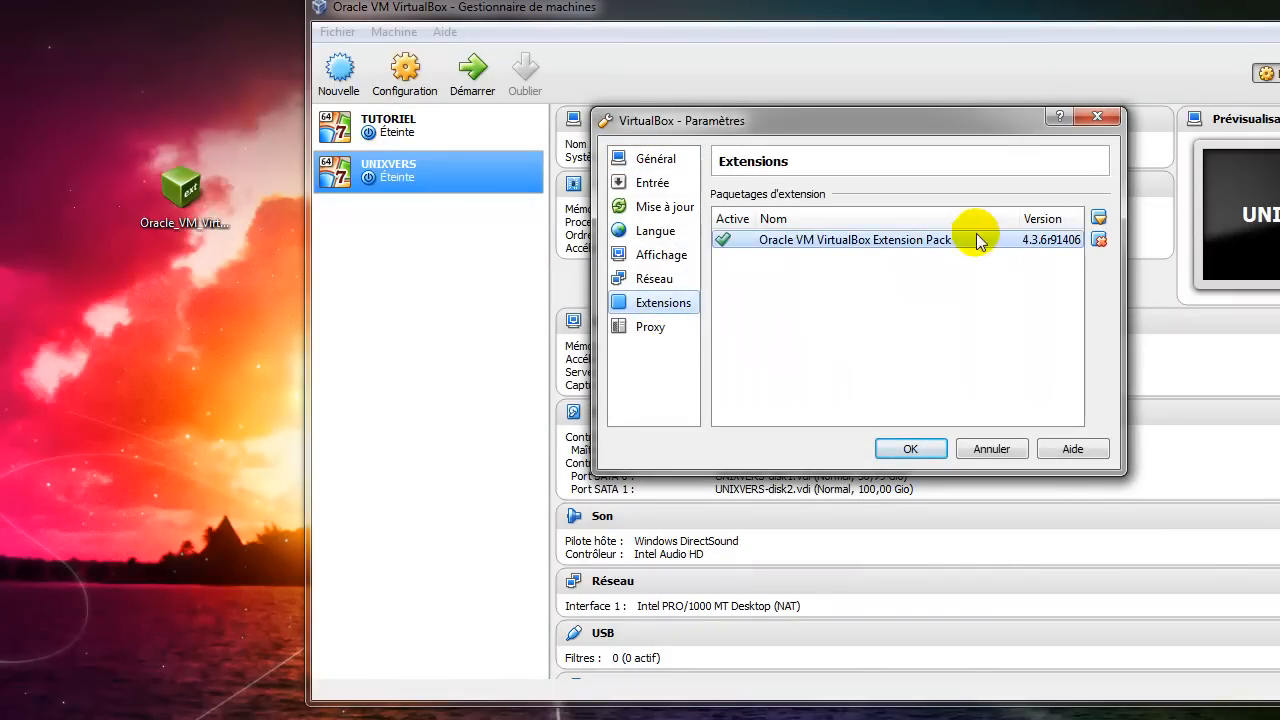
left_click(1099, 241)
left_click(816, 340)
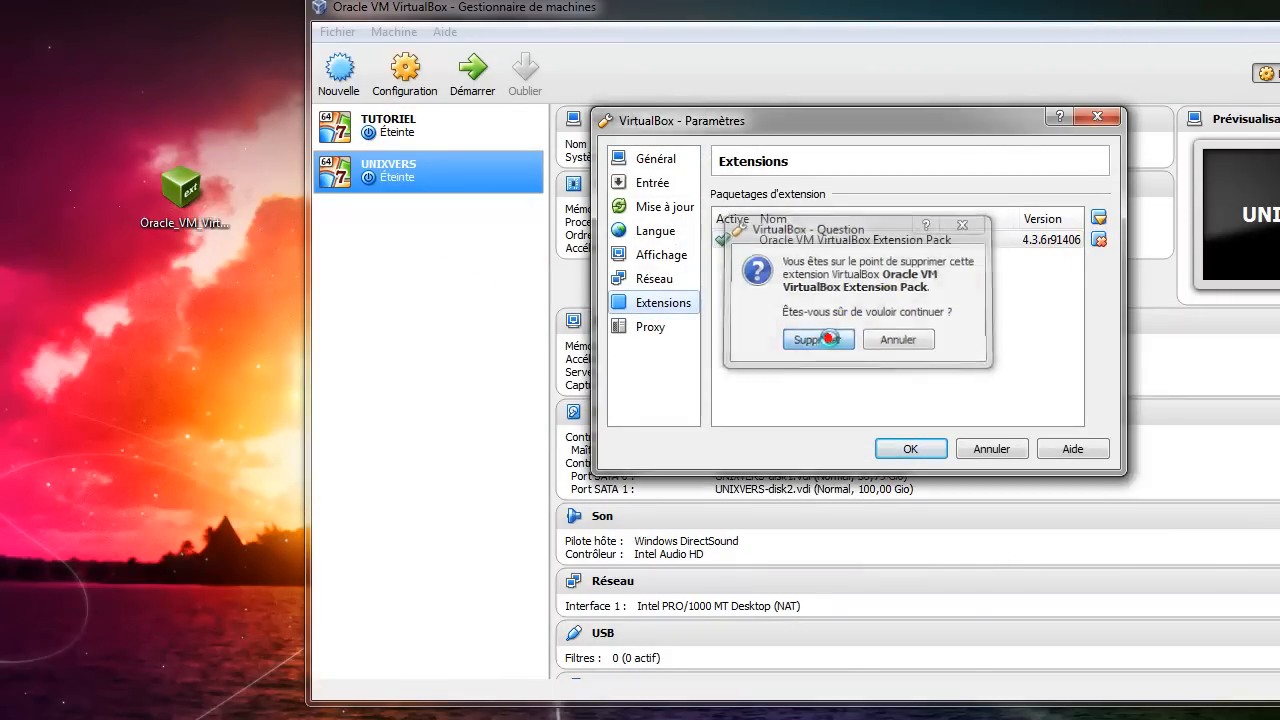
left_click(910, 449)
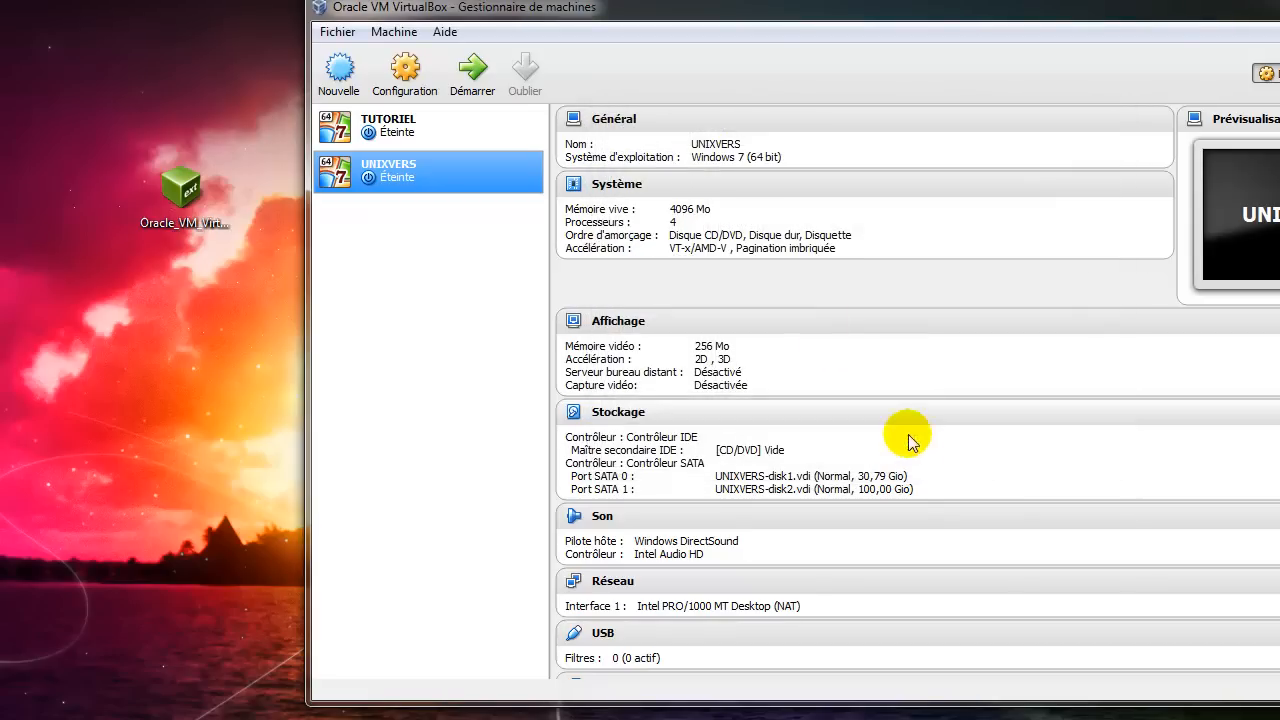
- Install the Oracle VM VirtualBox Extension Pack 4.3.6 from the file on the host desktop, accepting its licence
left_click(191, 192)
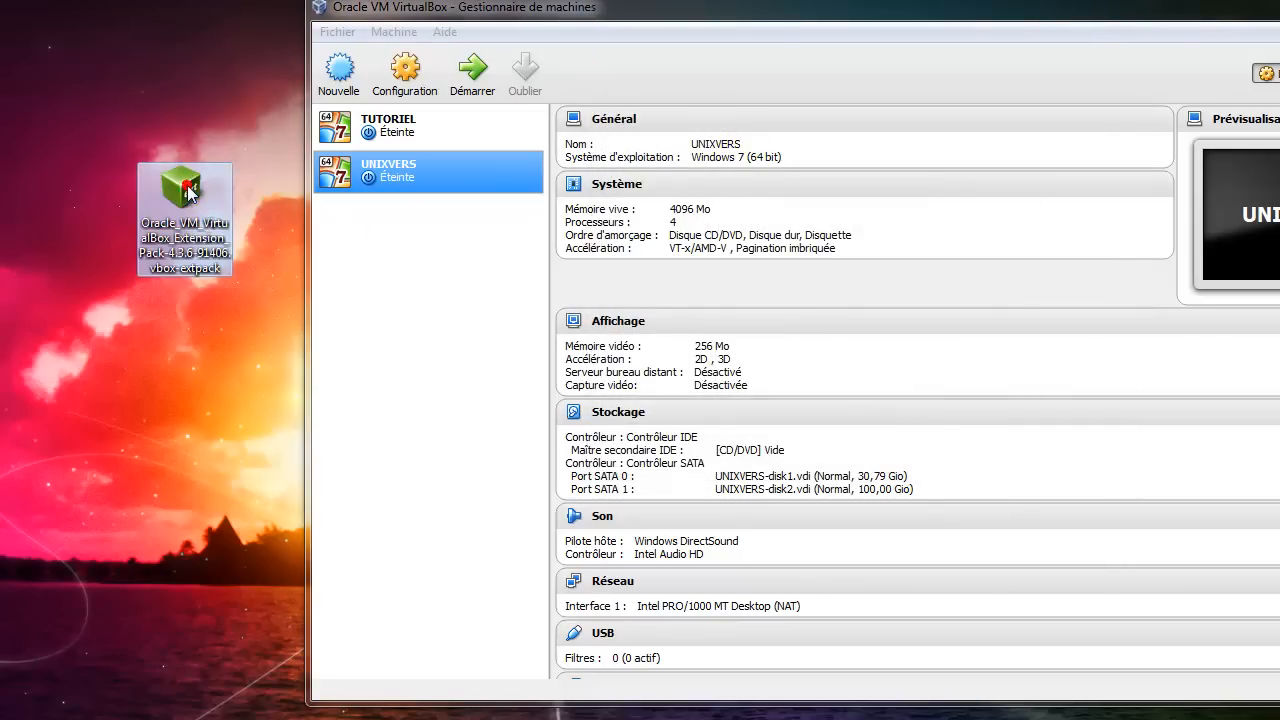
double_click(181, 195)
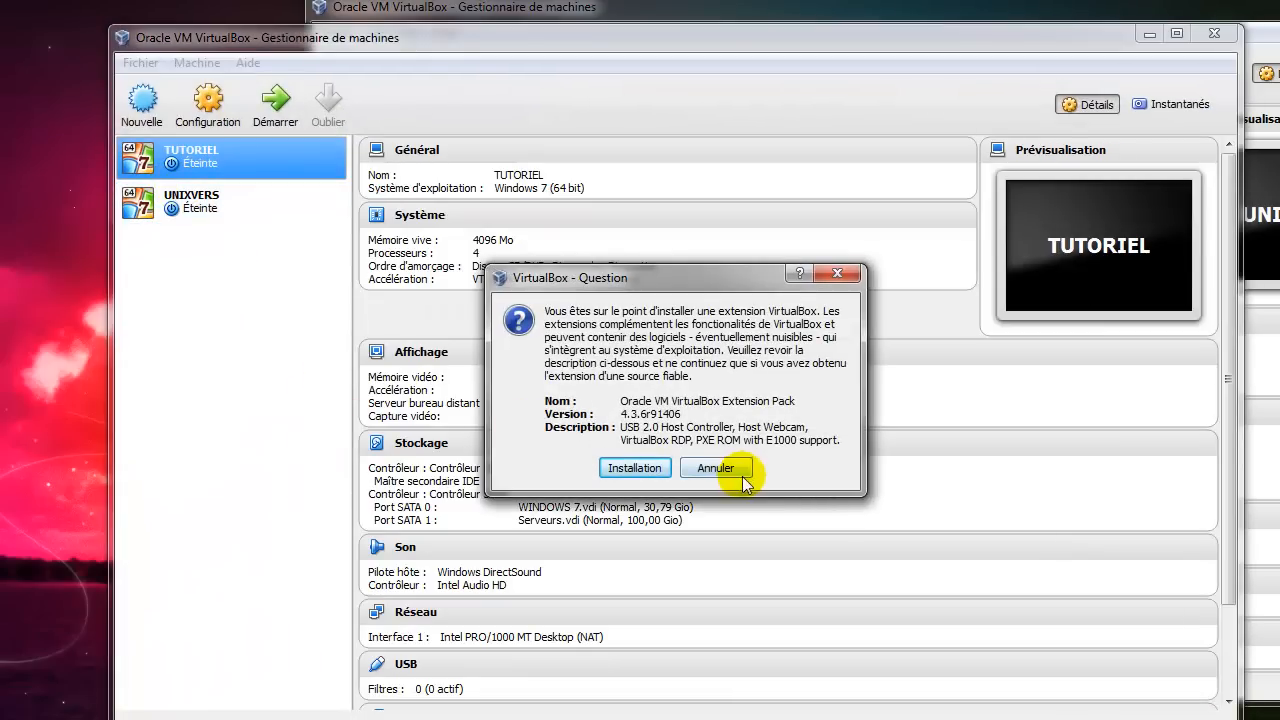
left_click(634, 468)
left_click_drag(942, 232, 957, 536)
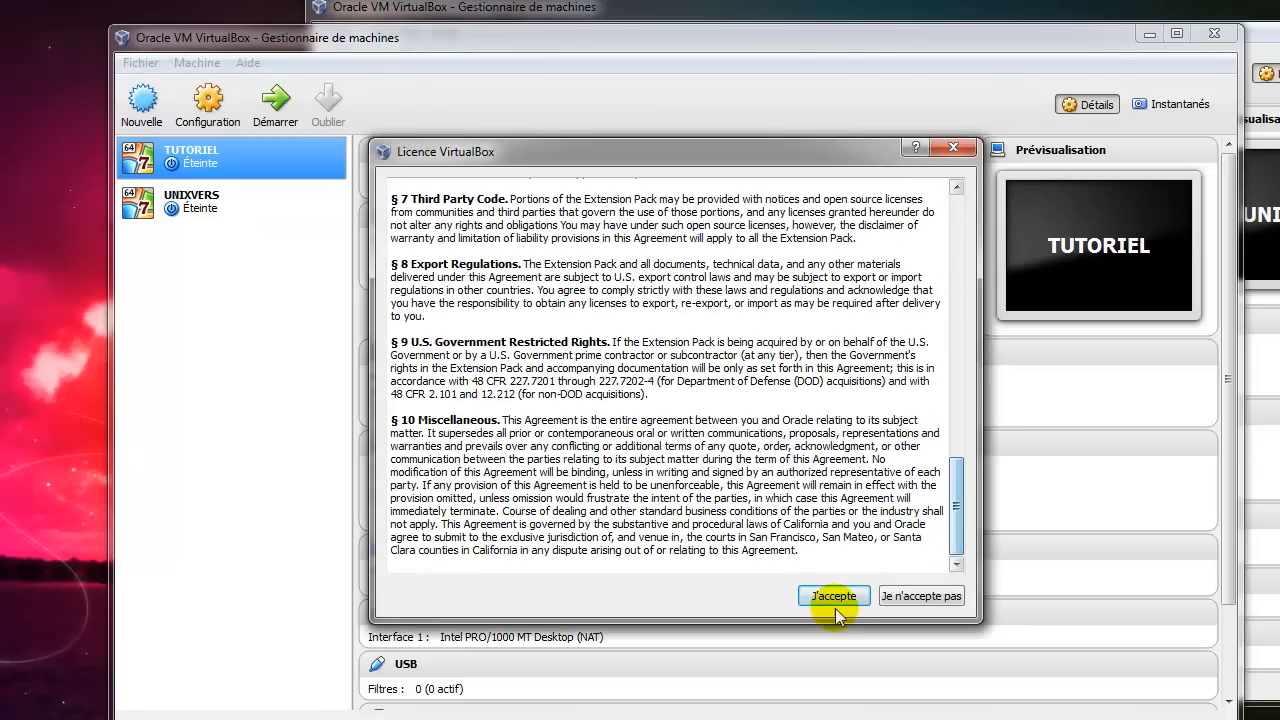
left_click(830, 596)
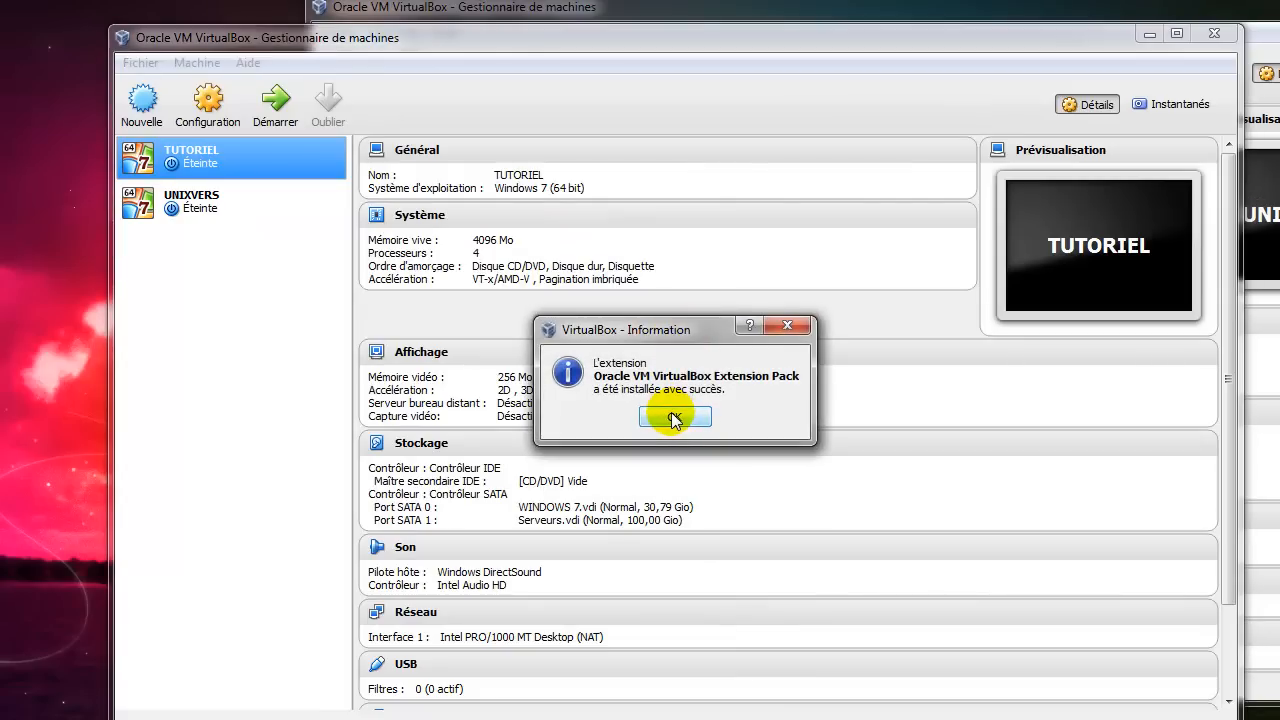
left_click(673, 418)
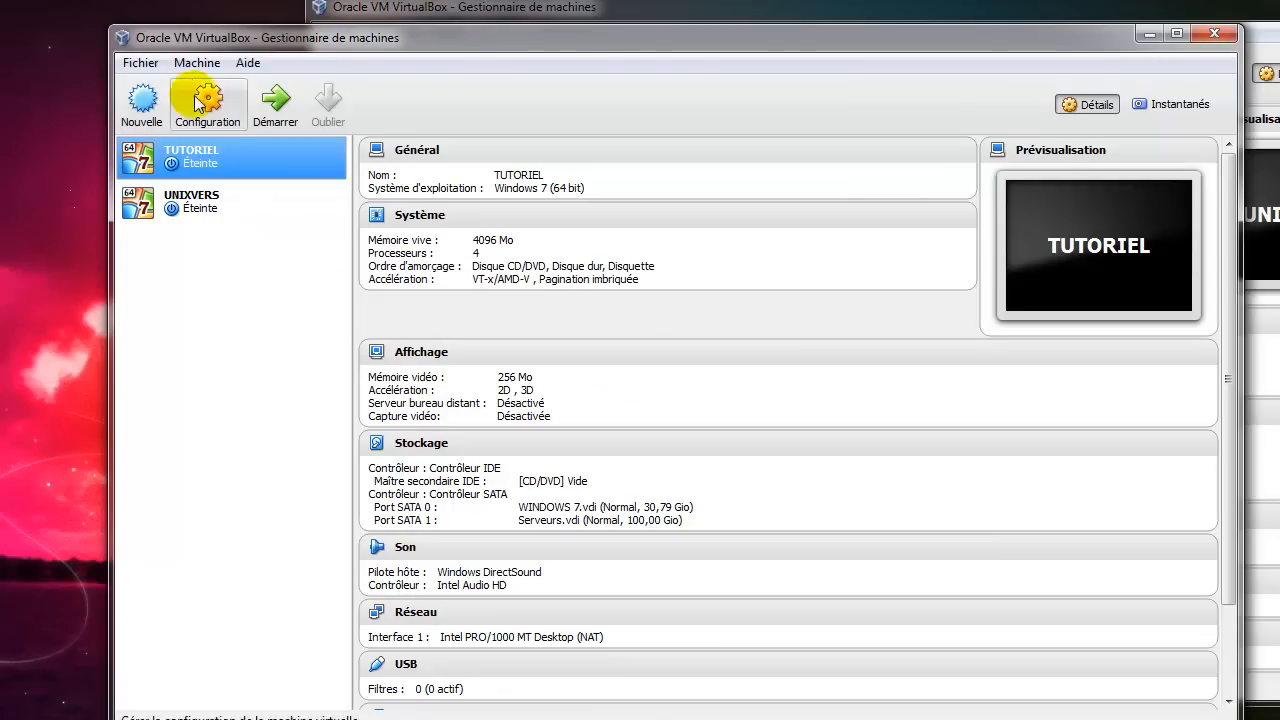
left_click(718, 20)
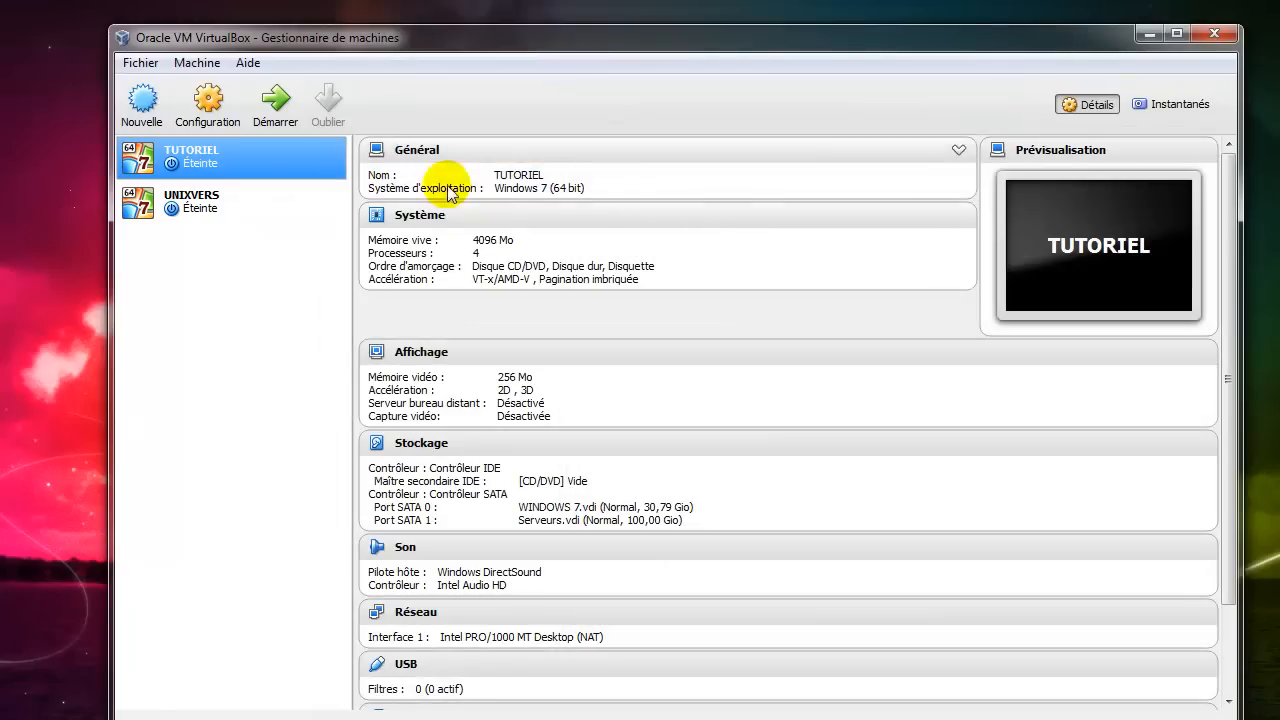
- Check the installed Extension Pack's version and active status among the extensions in VirtualBox's global preferences
left_click(141, 63)
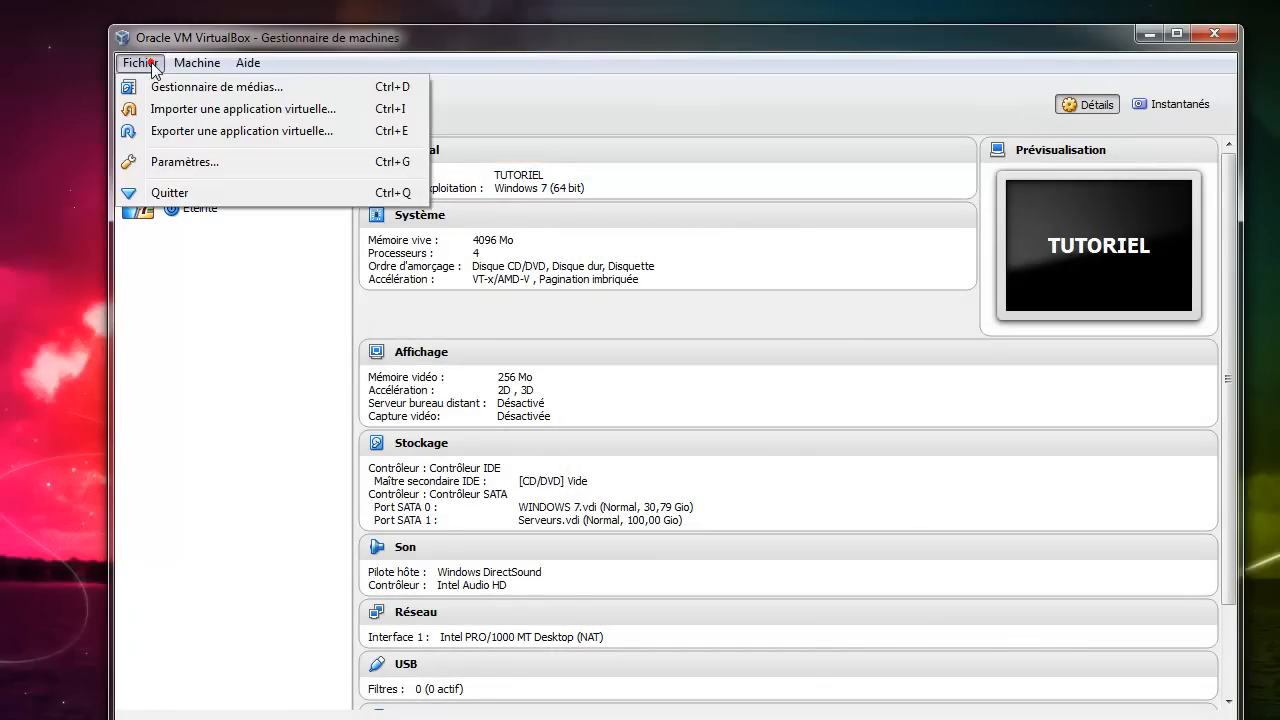
left_click(184, 160)
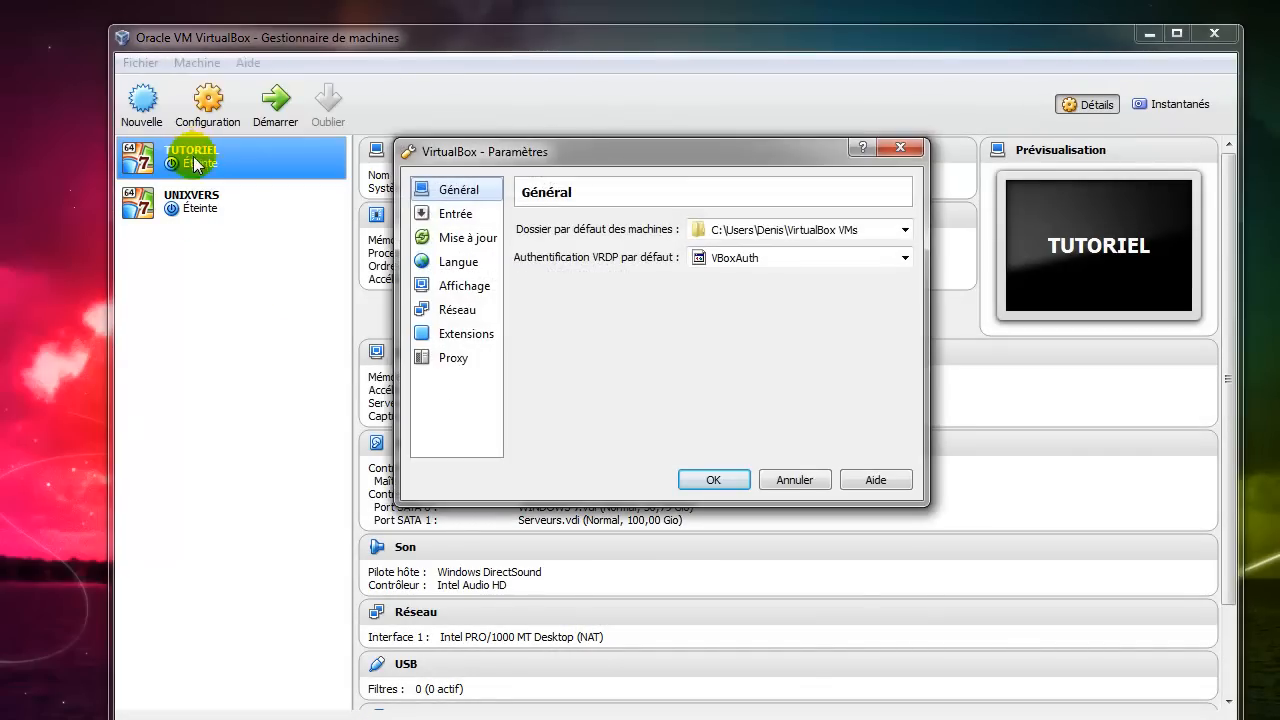
left_click(472, 334)
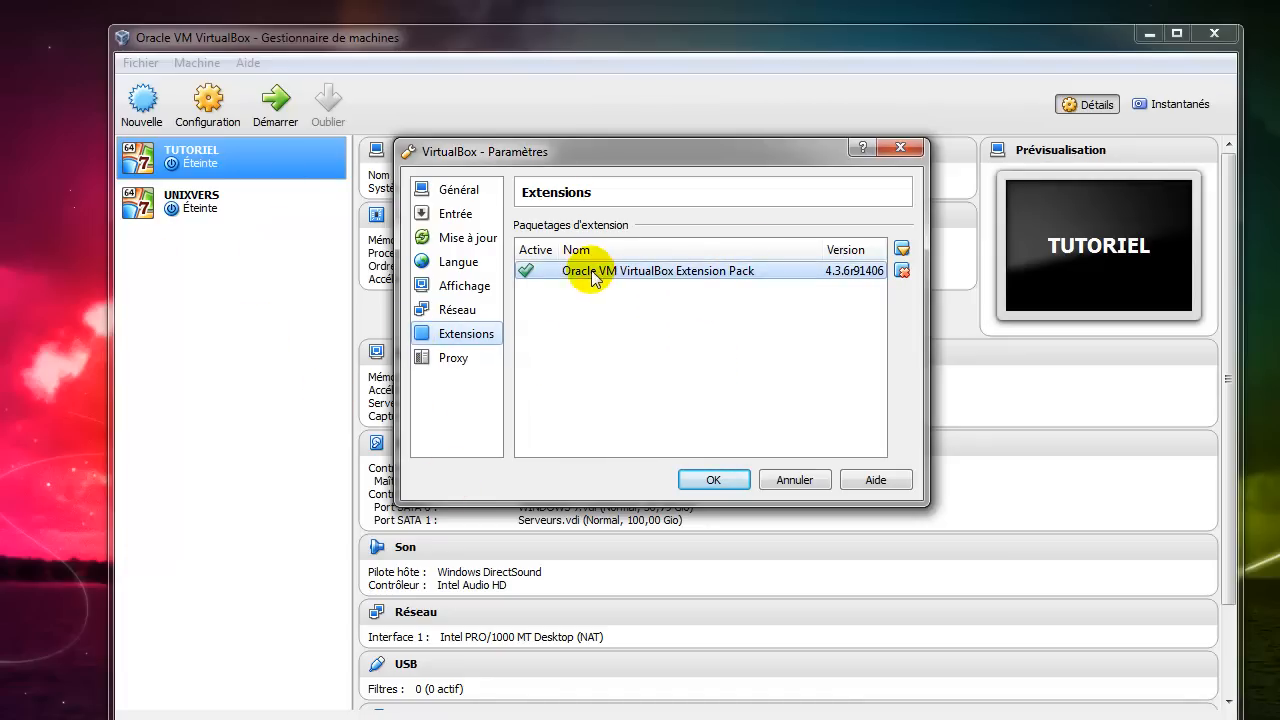
mouse_move(603, 277)
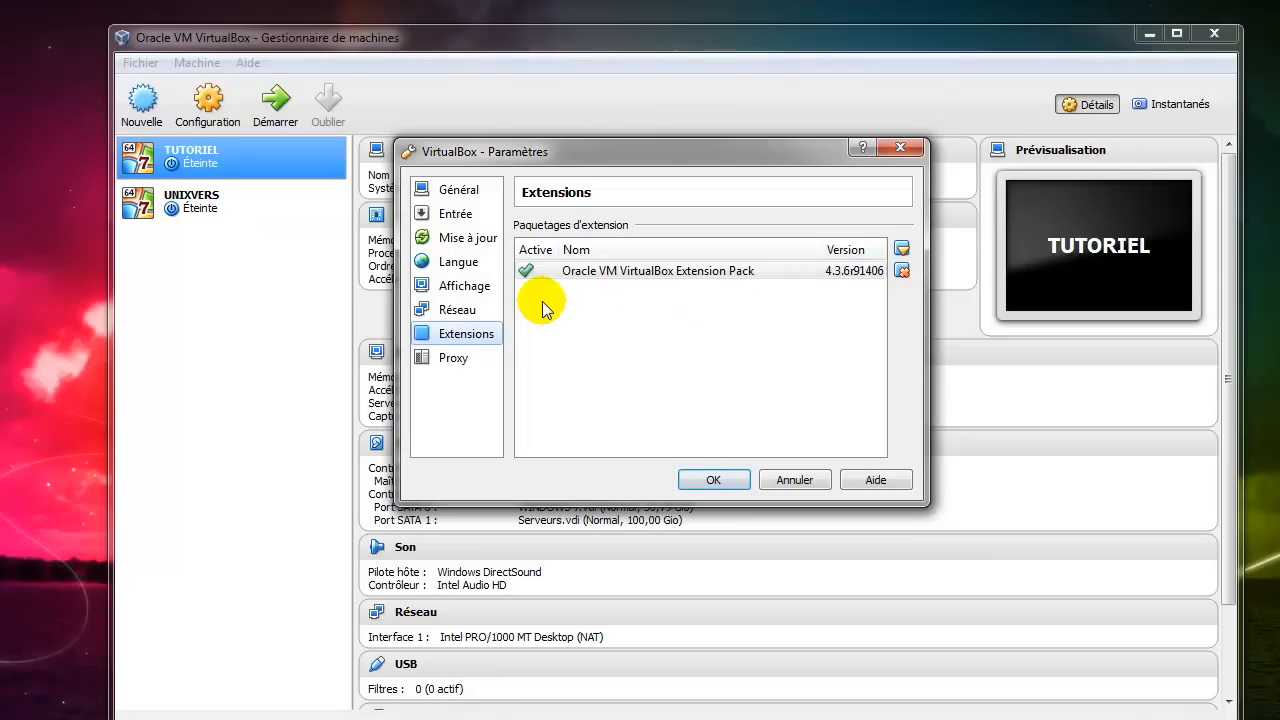
left_click(714, 481)
- Start the UNIXVERS virtual machine with Windows in normal mode and dismiss the mouse integration message
left_click(200, 207)
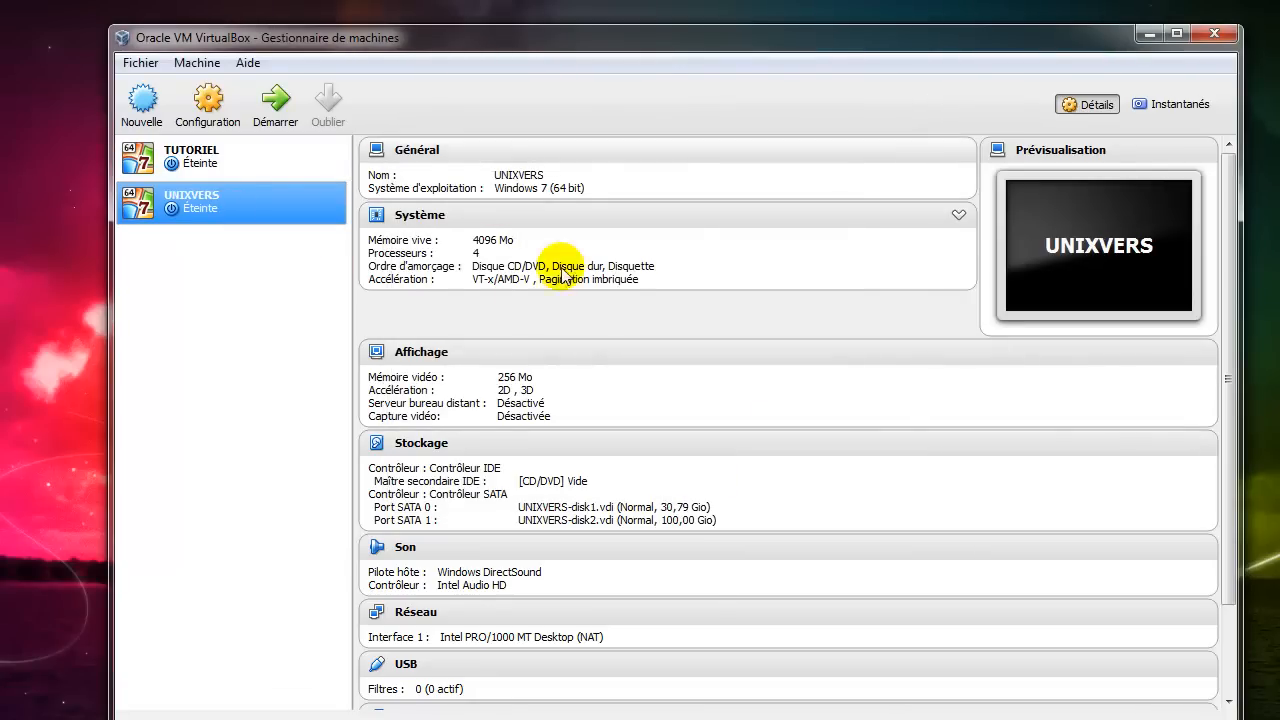
left_click_drag(667, 47, 657, 20)
left_click(266, 80)
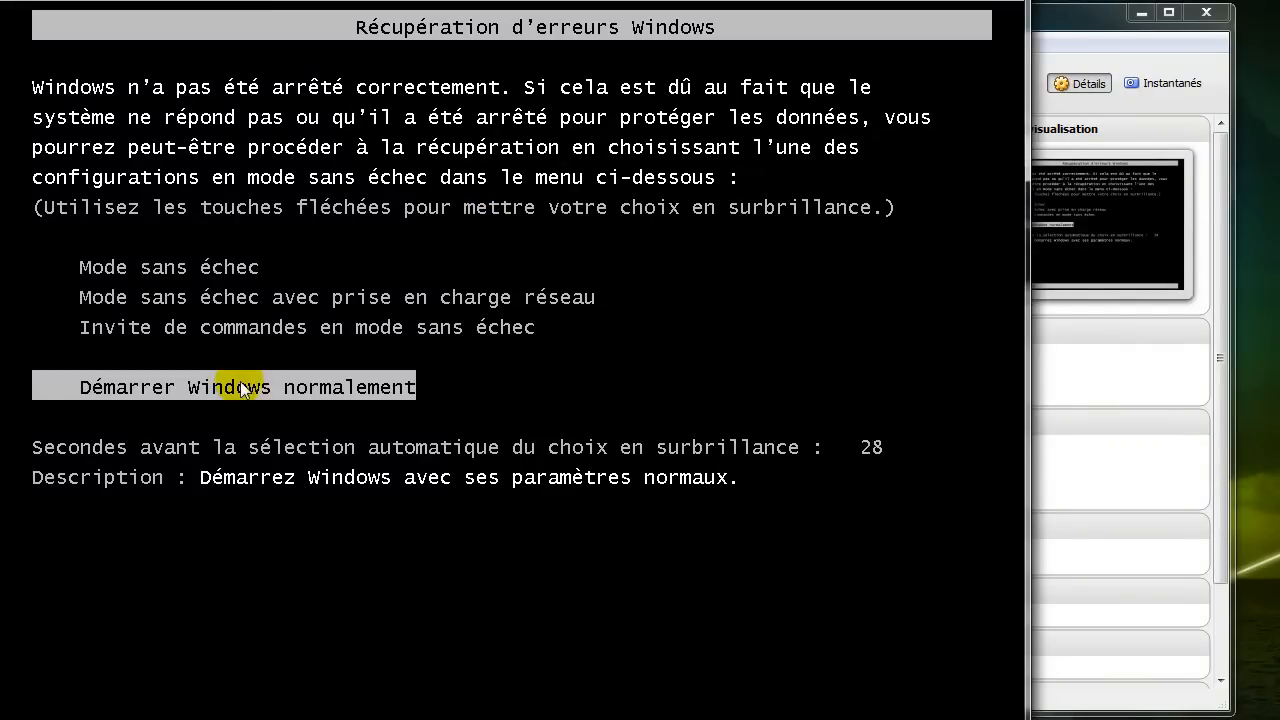
key("Return")
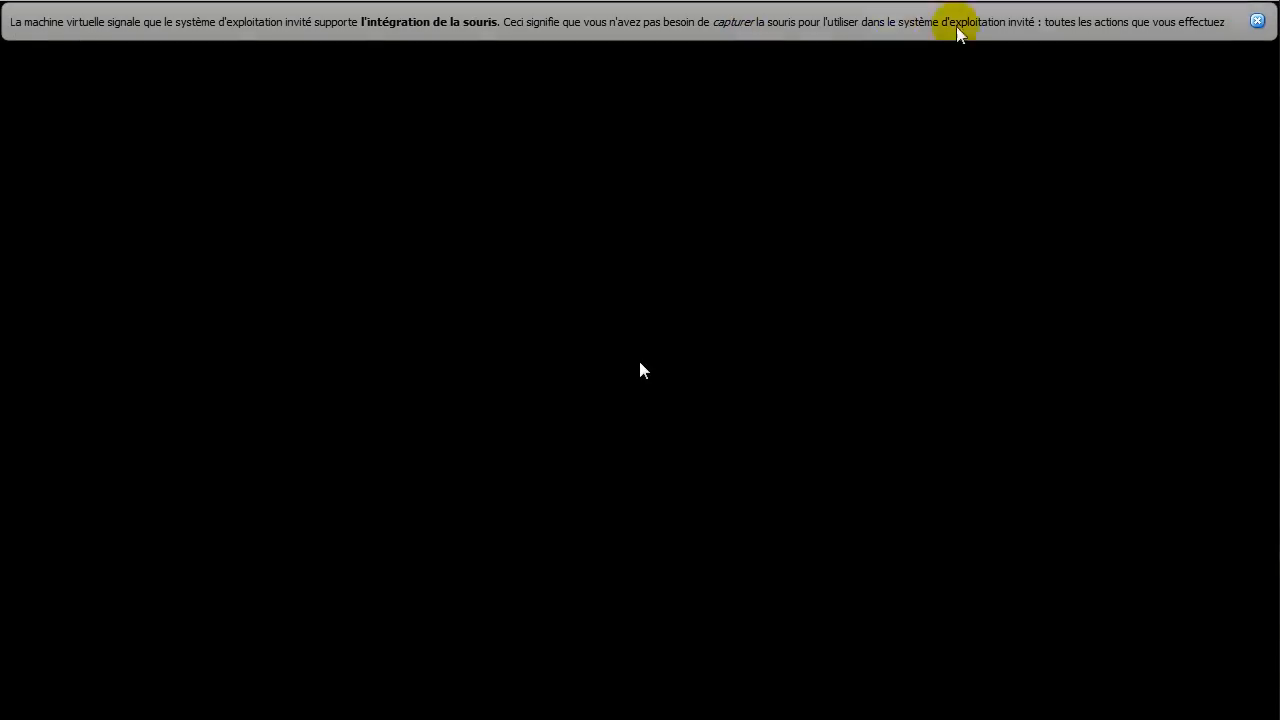
left_click(1257, 20)
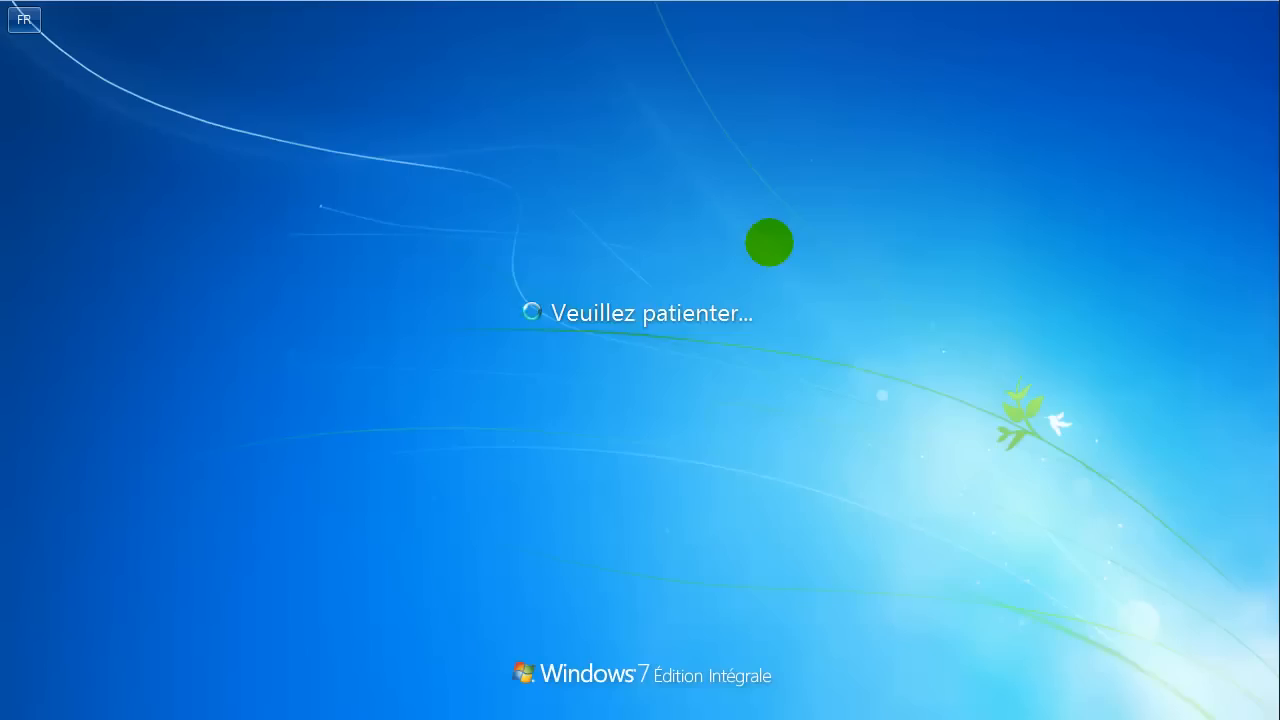
- Log in to the Tutoriel Windows account by entering its password
left_click(641, 487)
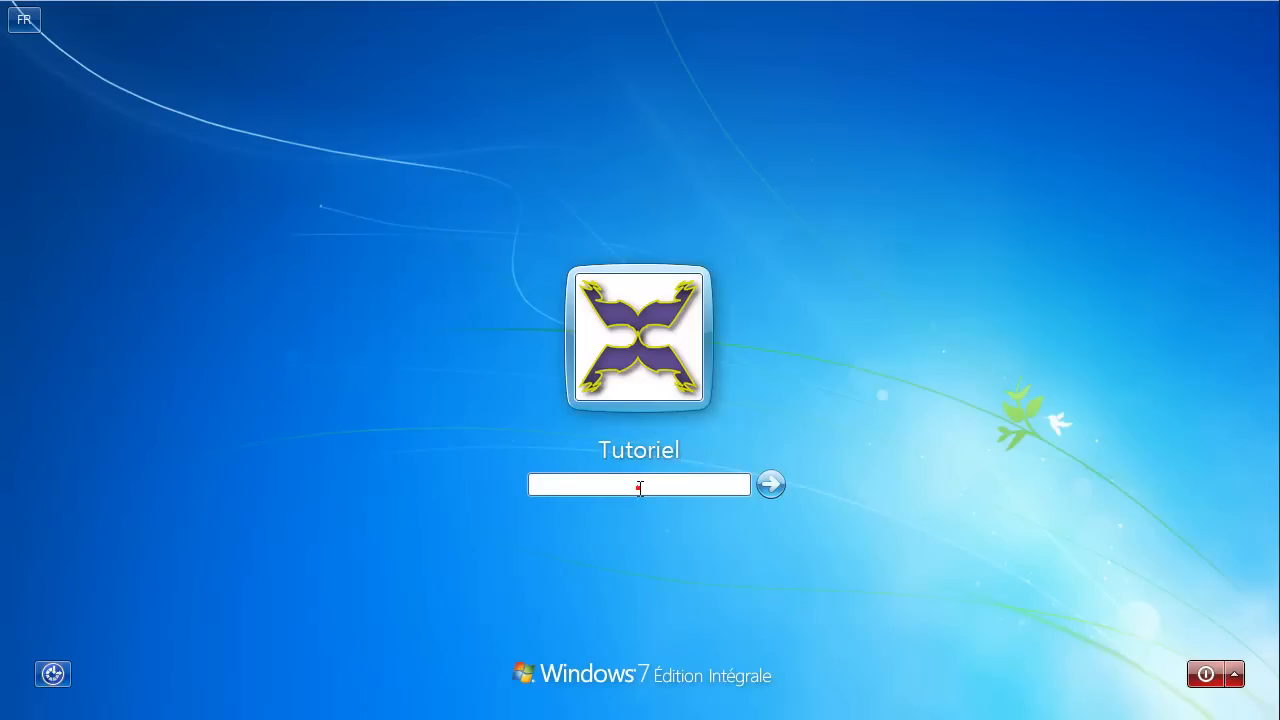
type("•••")
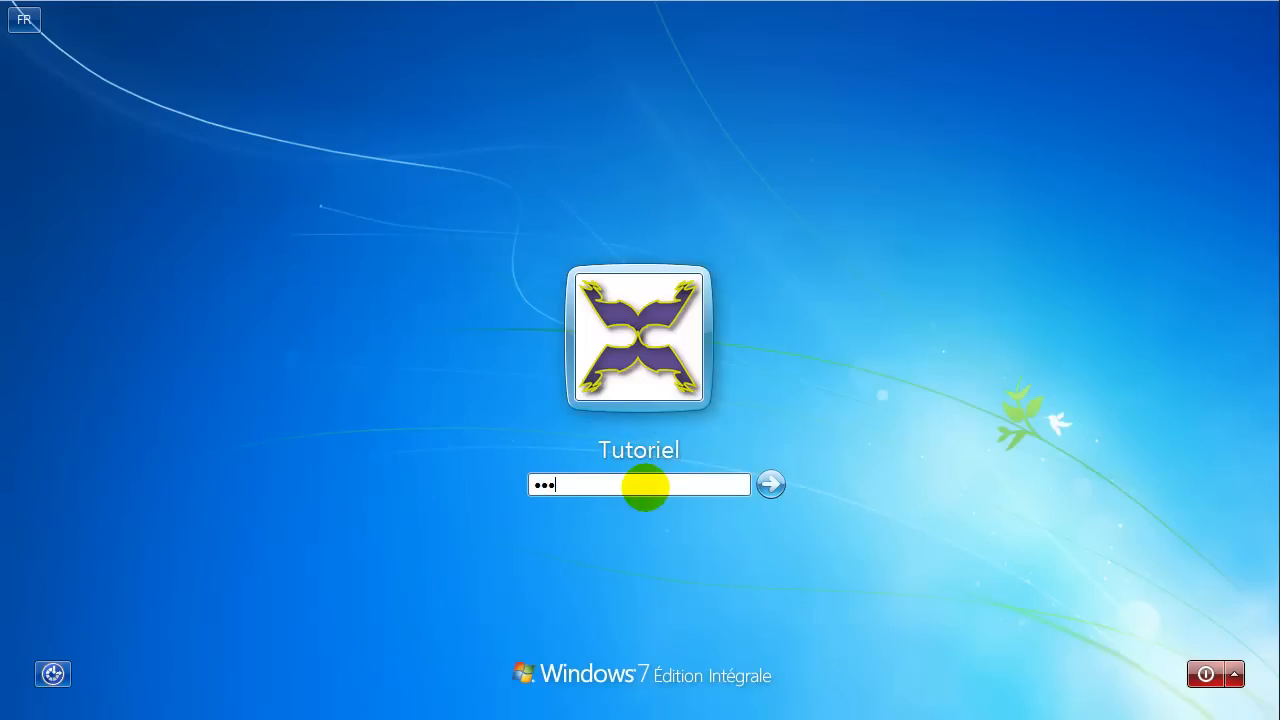
type("•")
key("Return")
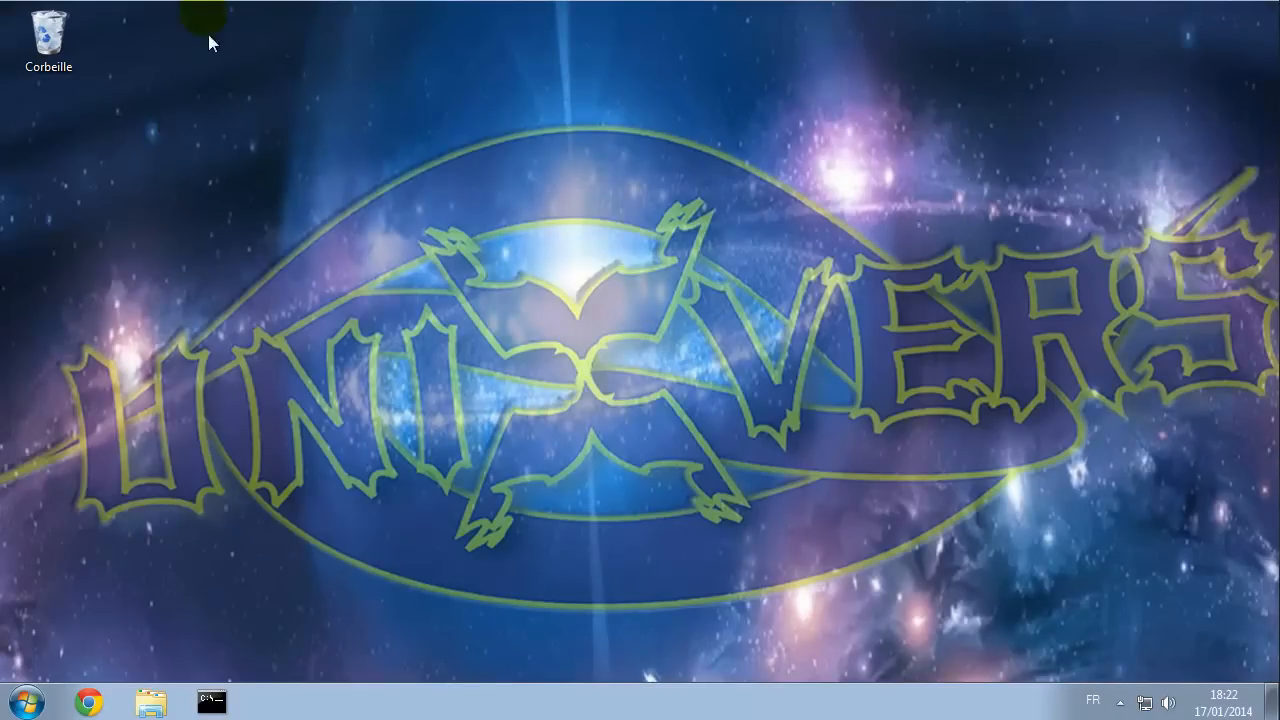
- Insert the Guest Additions CD image, run VBoxWindowsAdditions.exe and proceed to component selection with the default installation folder
left_click(157, 0)
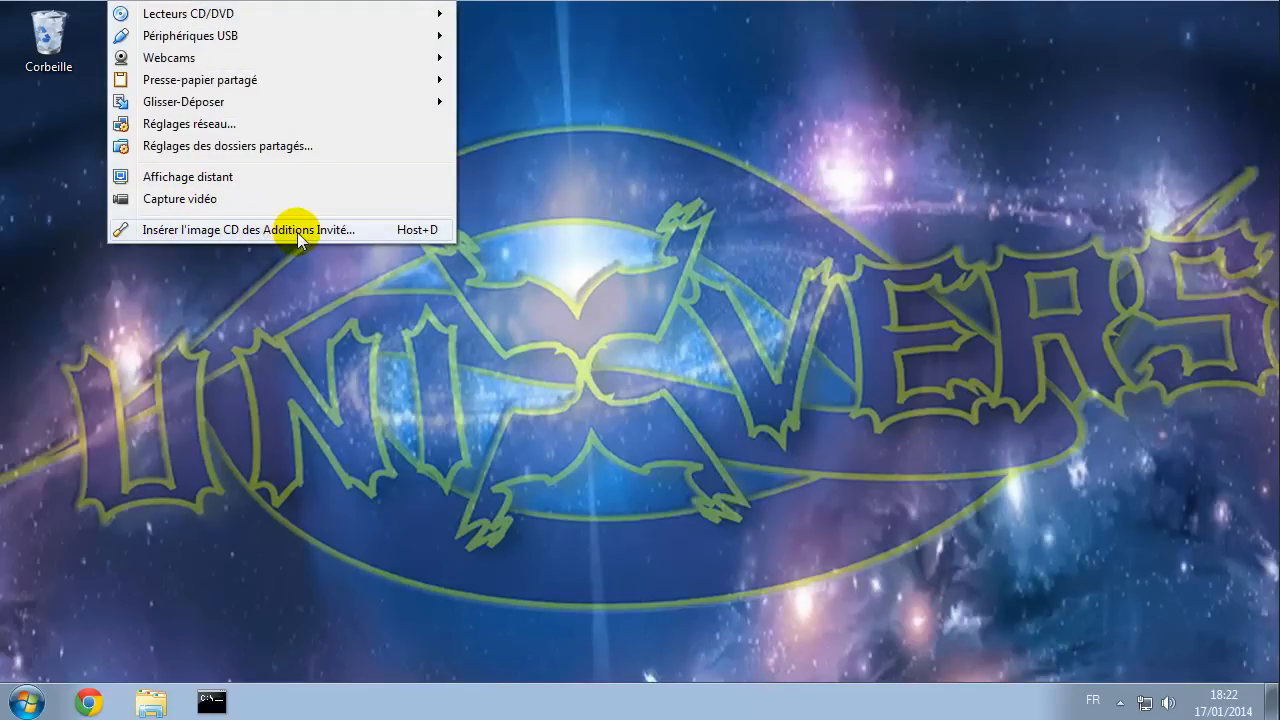
left_click(262, 228)
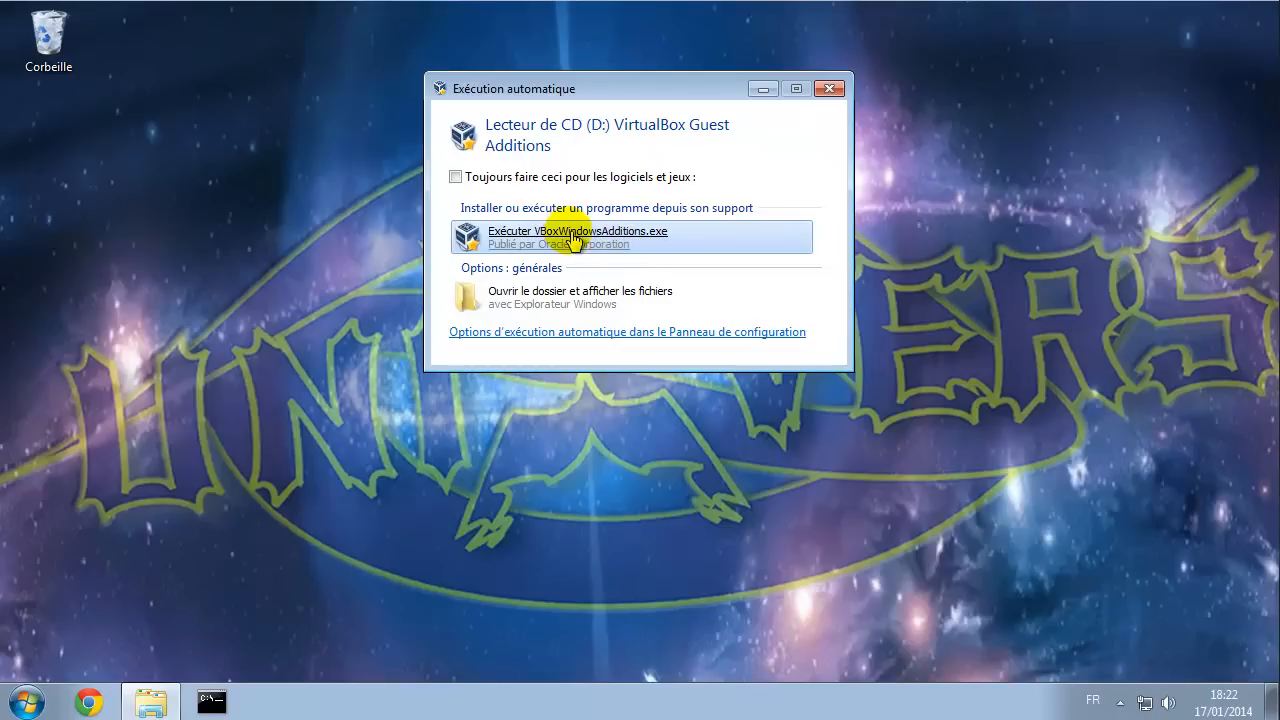
left_click(566, 238)
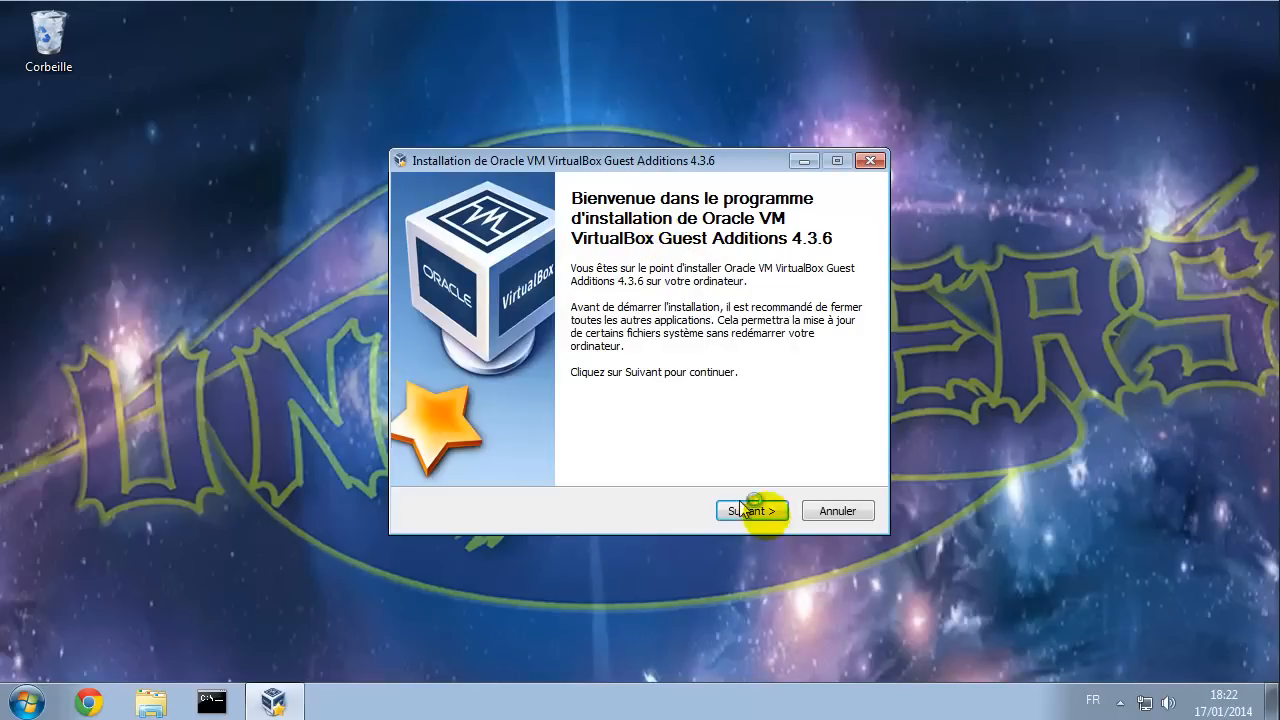
left_click(757, 513)
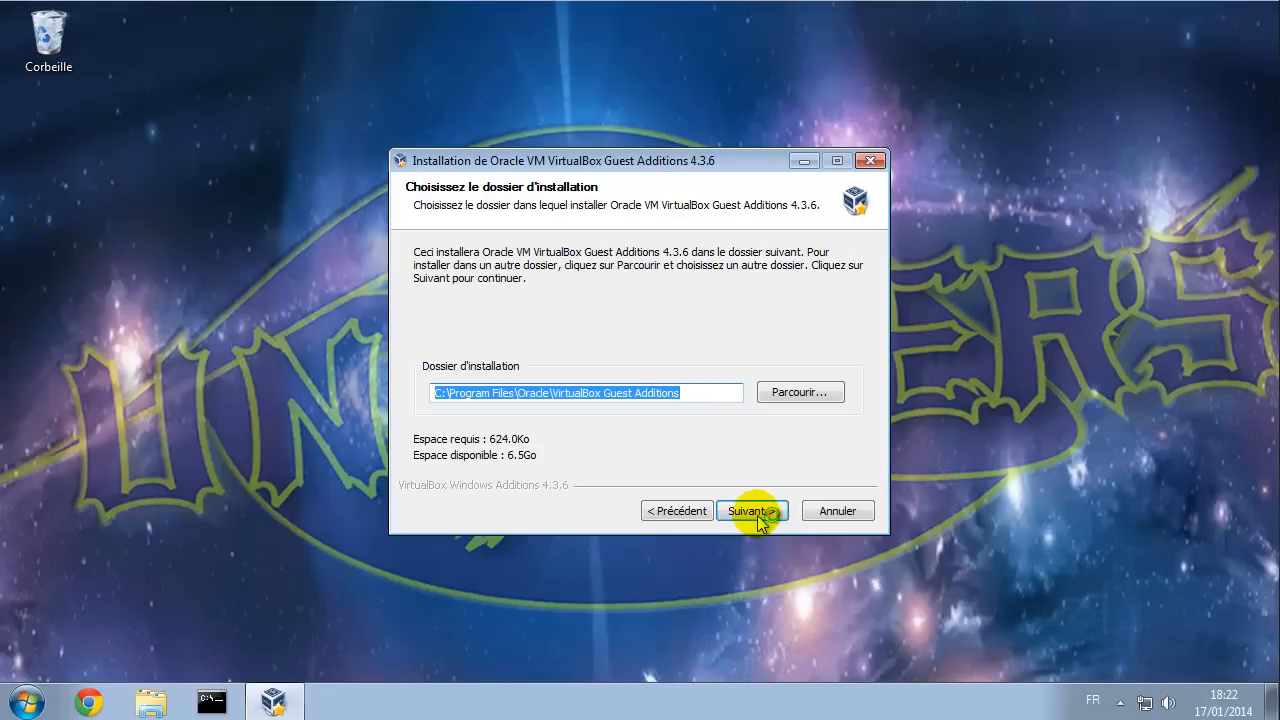
left_click(757, 513)
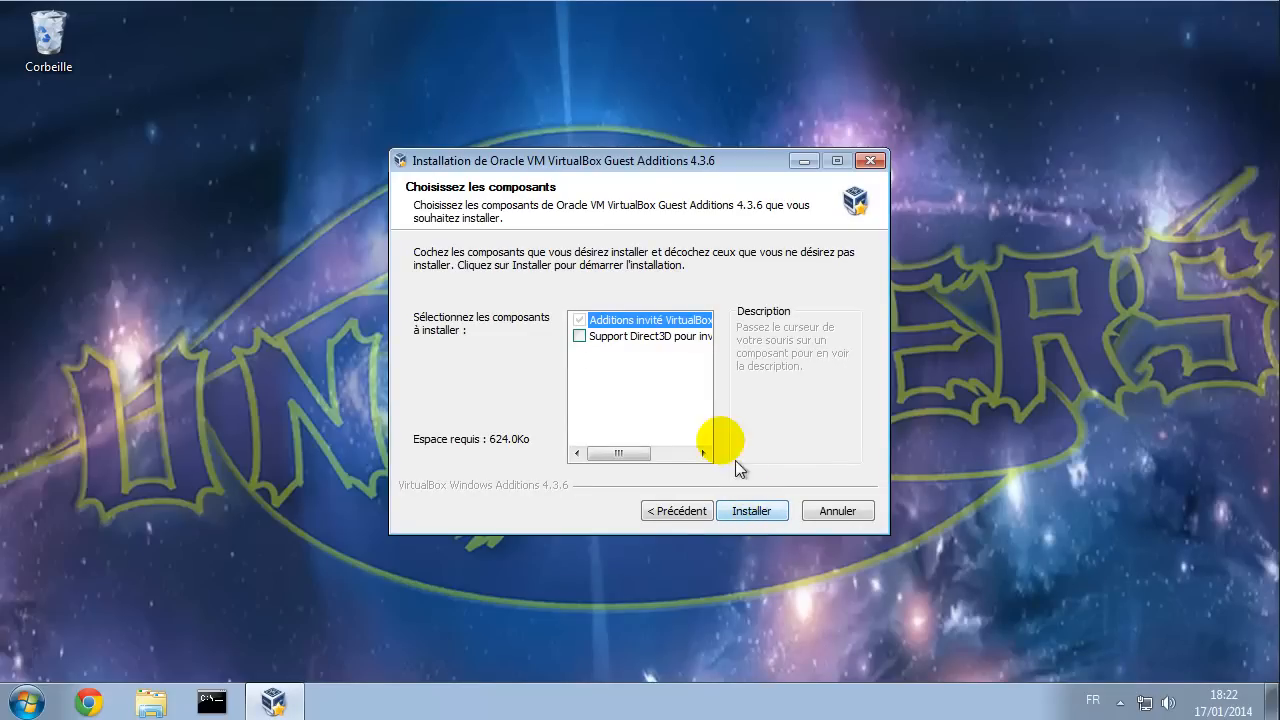
- Try to add the Direct3D support component, choosing basic Direct3D instead of the WDDM Aero support
mouse_move(637, 341)
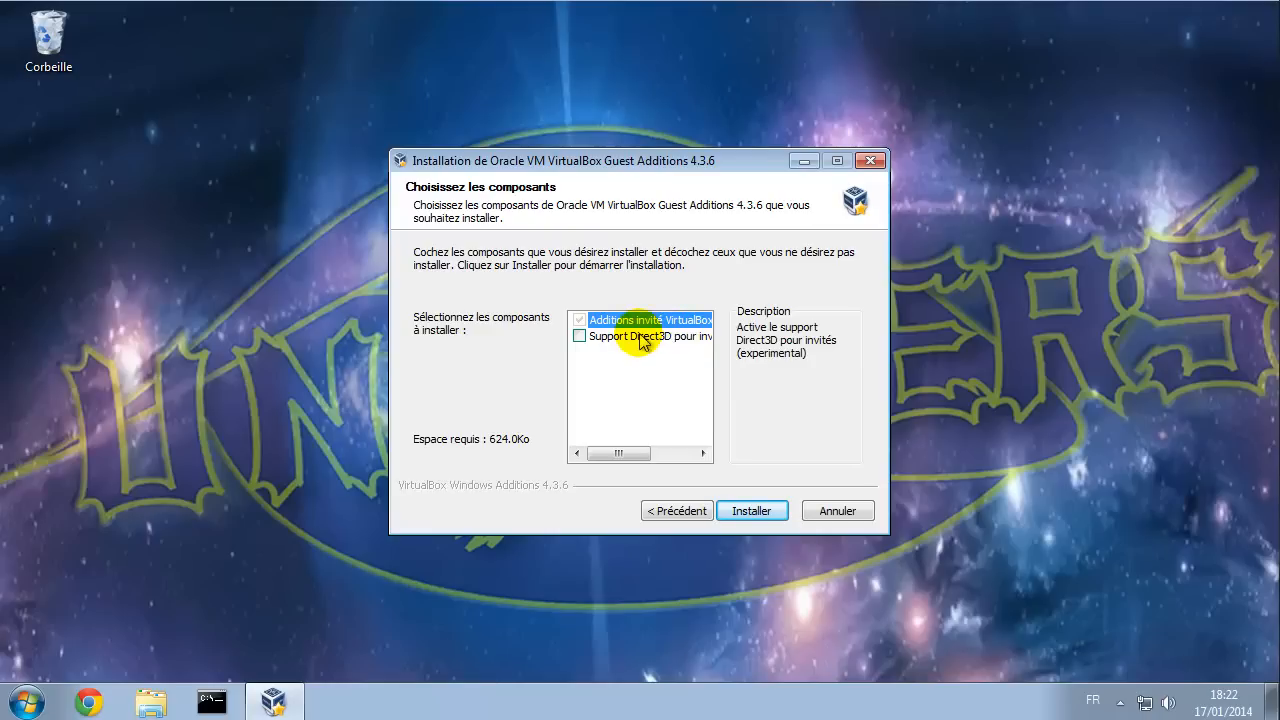
left_click(580, 338)
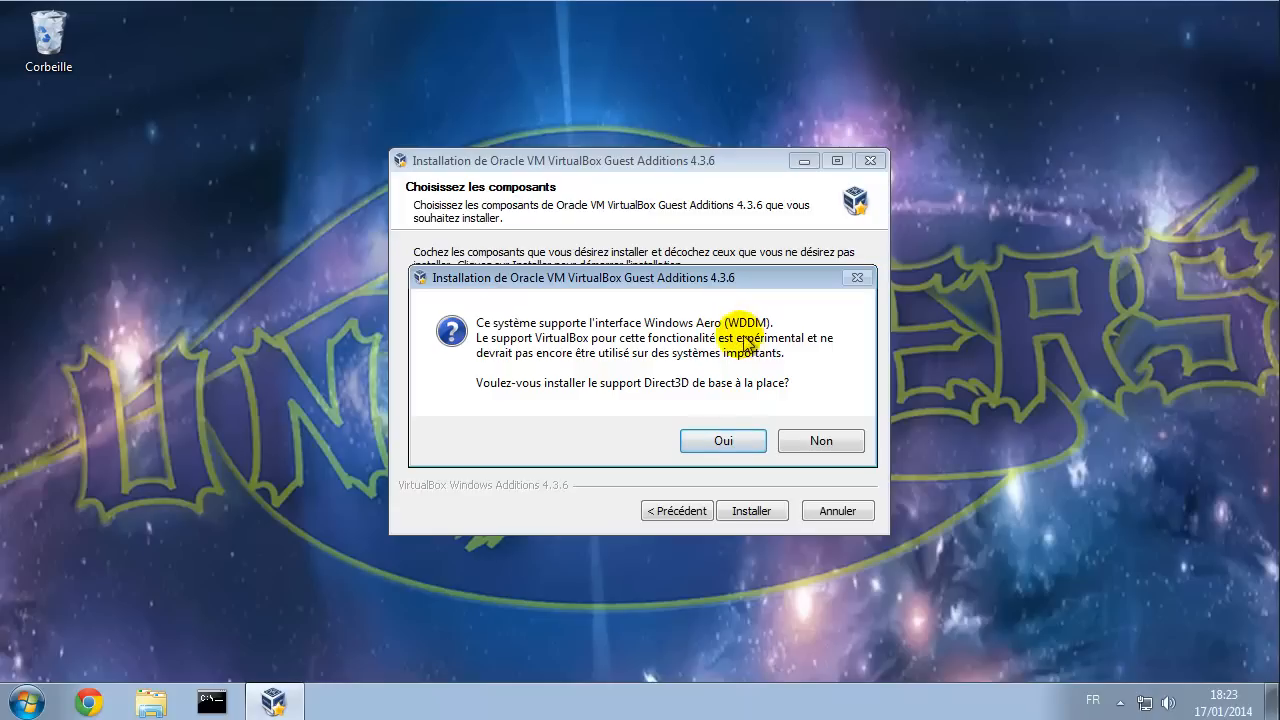
left_click(730, 445)
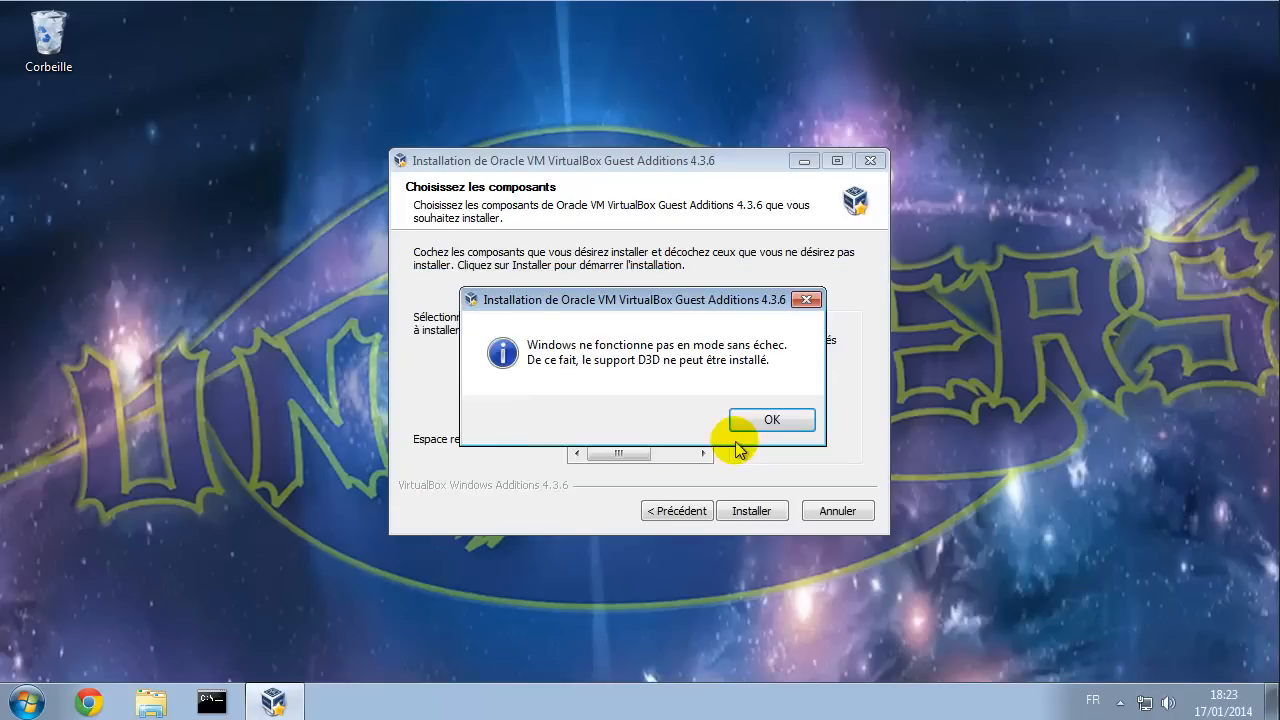
left_click(757, 421)
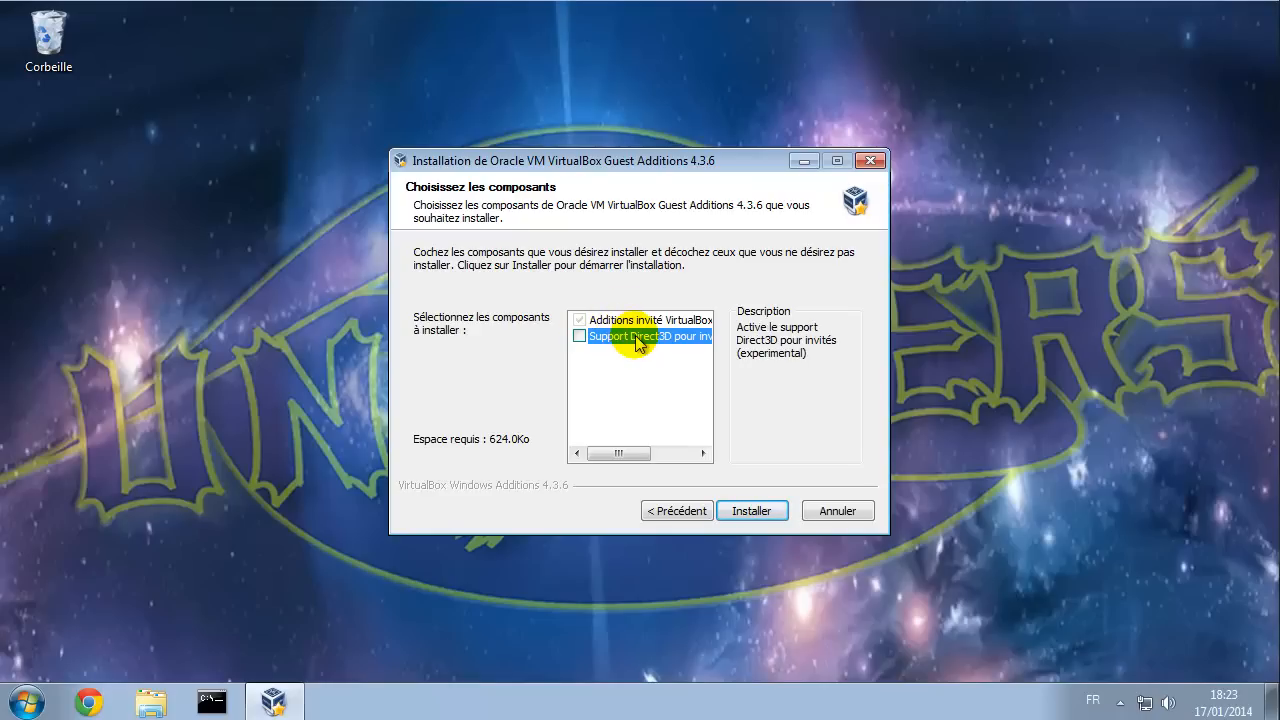
left_click(579, 336)
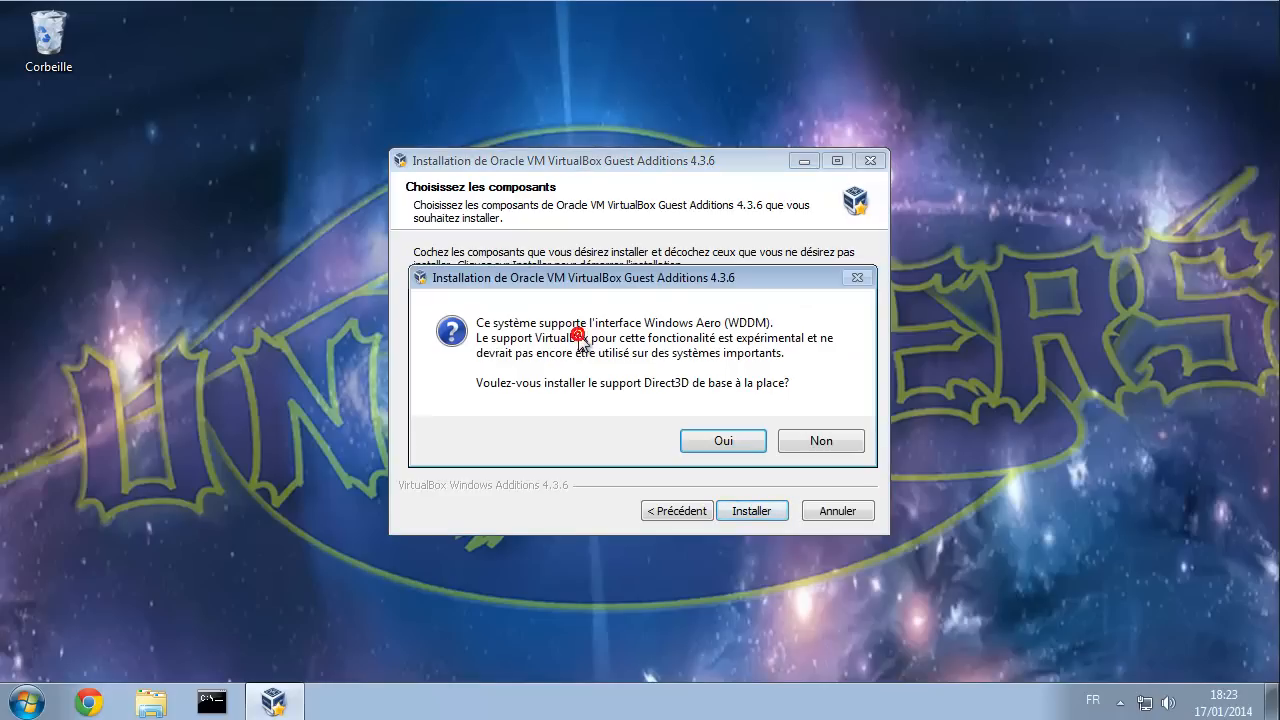
left_click(706, 446)
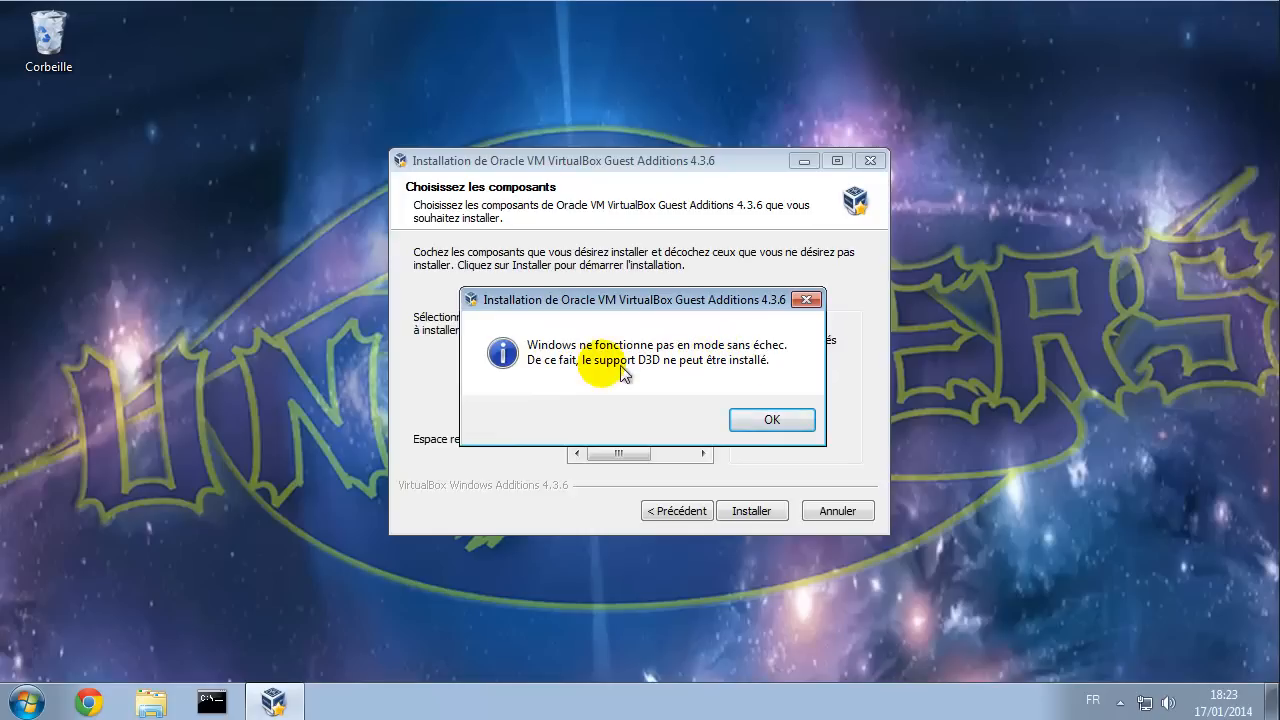
left_click(770, 422)
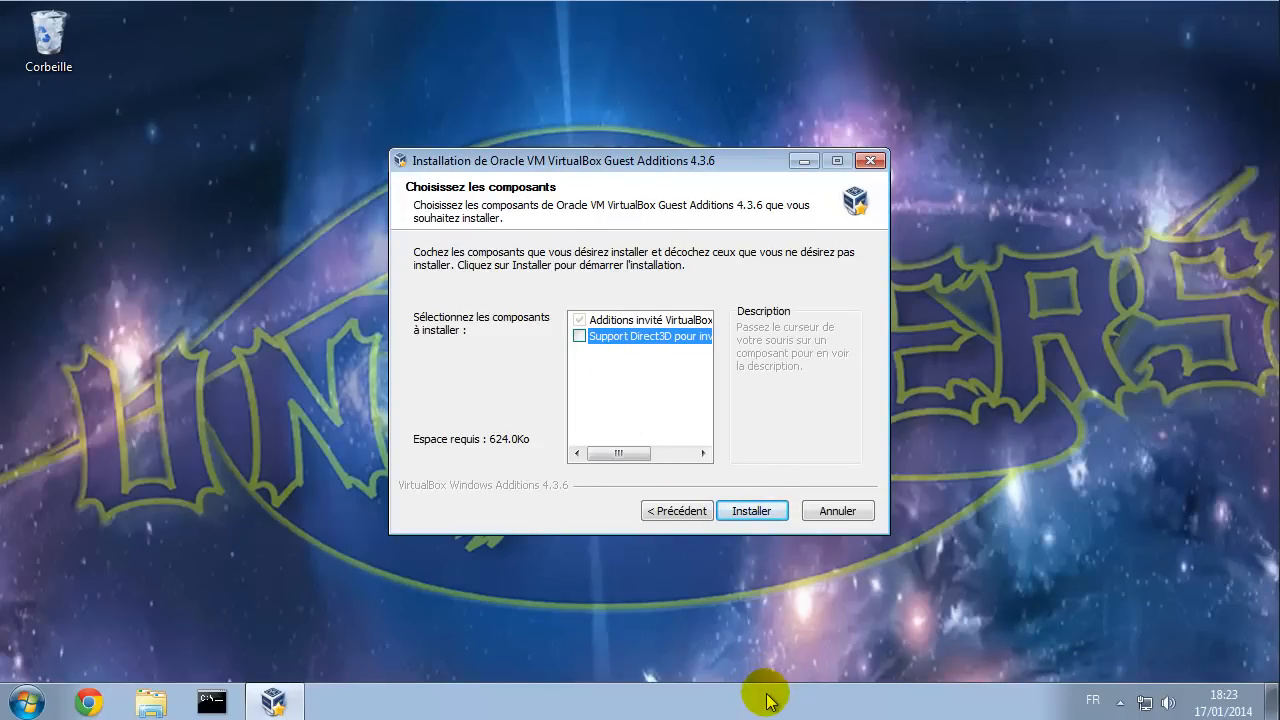
- Install Guest Additions 4.3.6 without Direct3D support and finish with an immediate restart of Windows
left_click(751, 511)
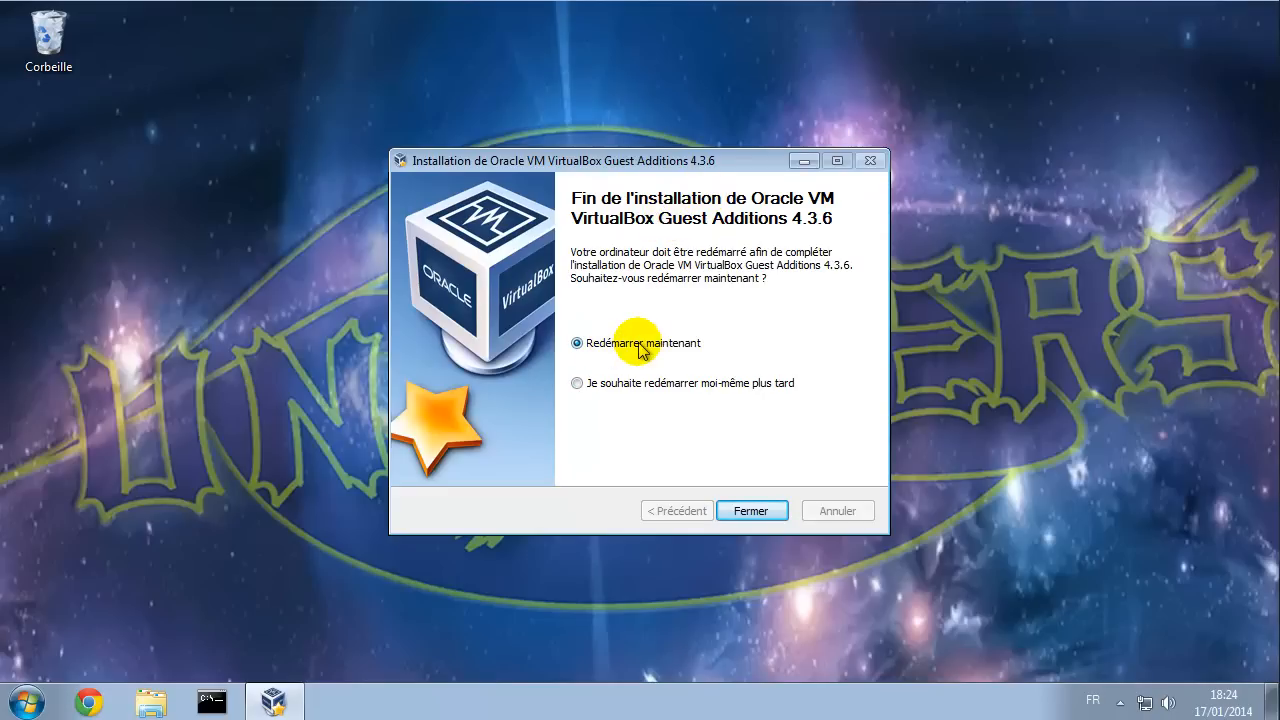
left_click(754, 516)
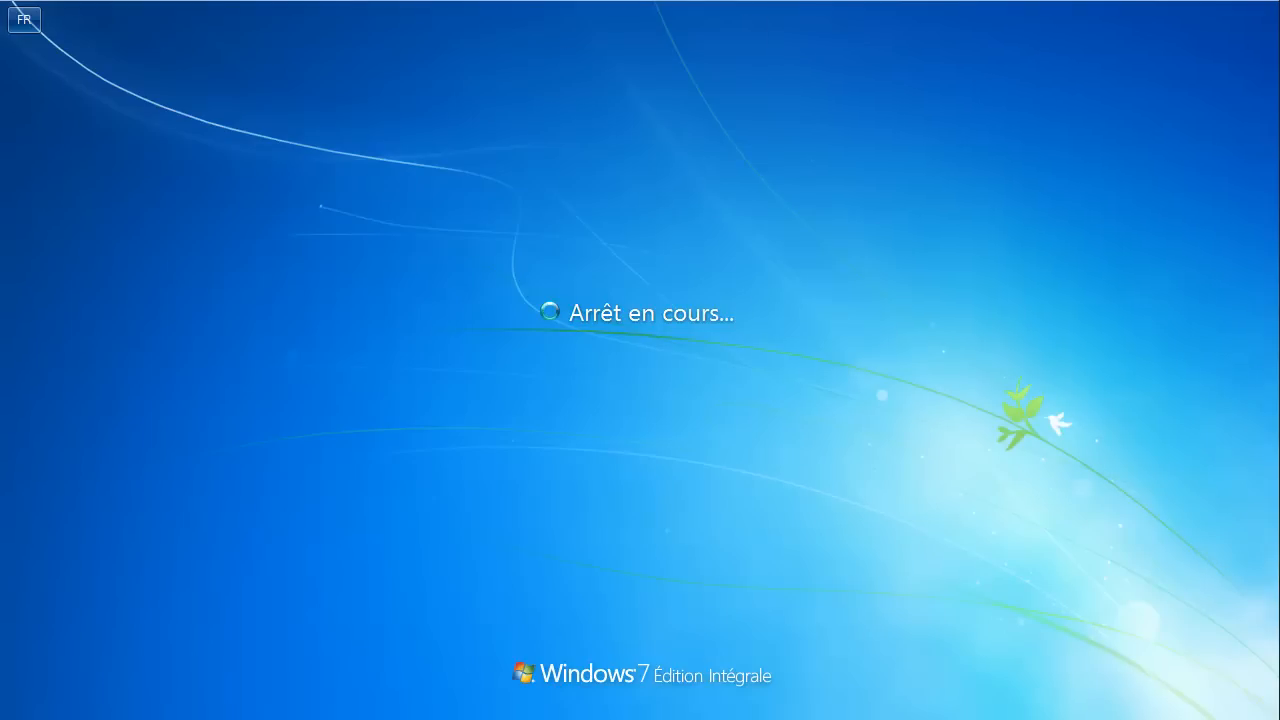
- Force a reset of the virtual machine during its shutdown and dismiss the mouse integration messages while Windows starts
left_click(42, 1)
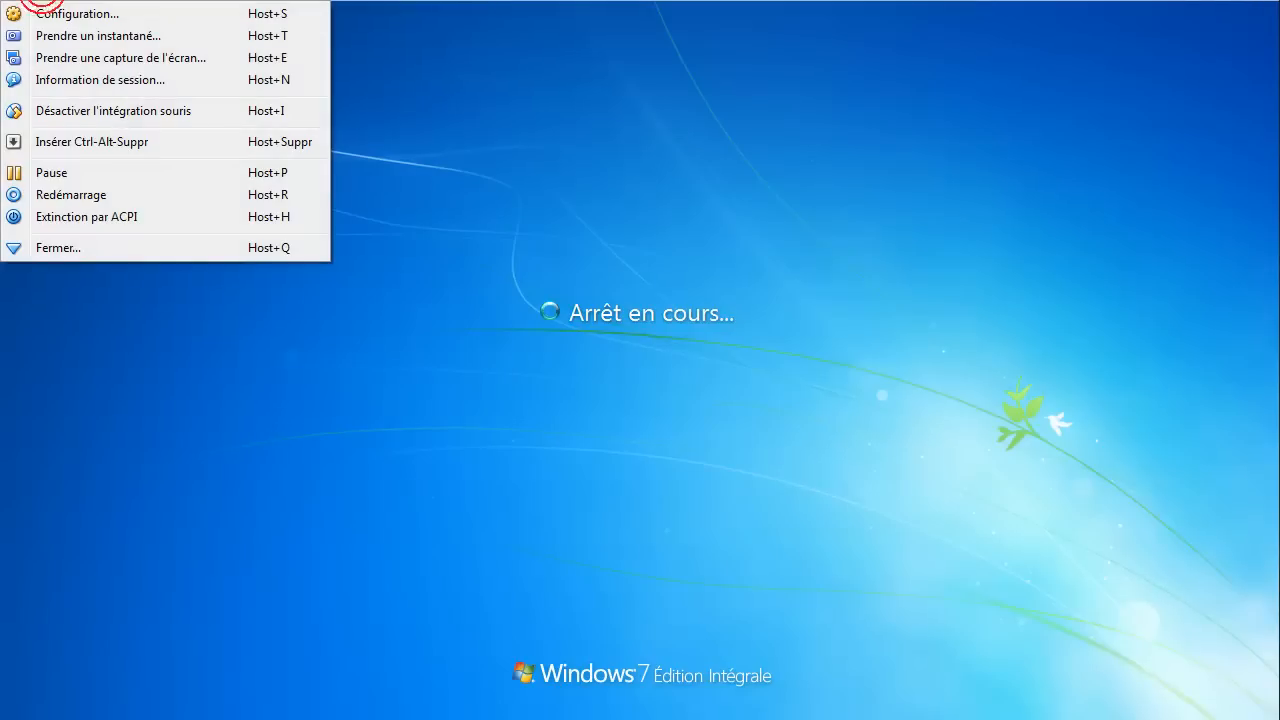
left_click(70, 195)
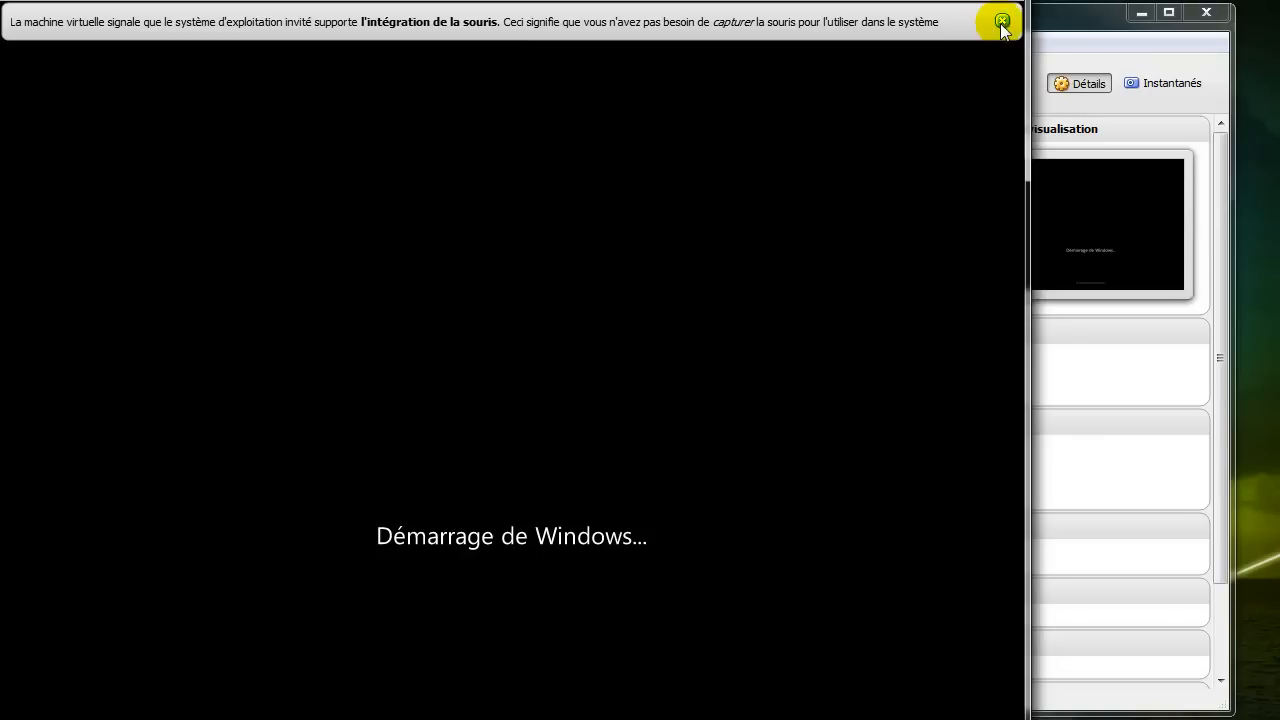
left_click(1002, 21)
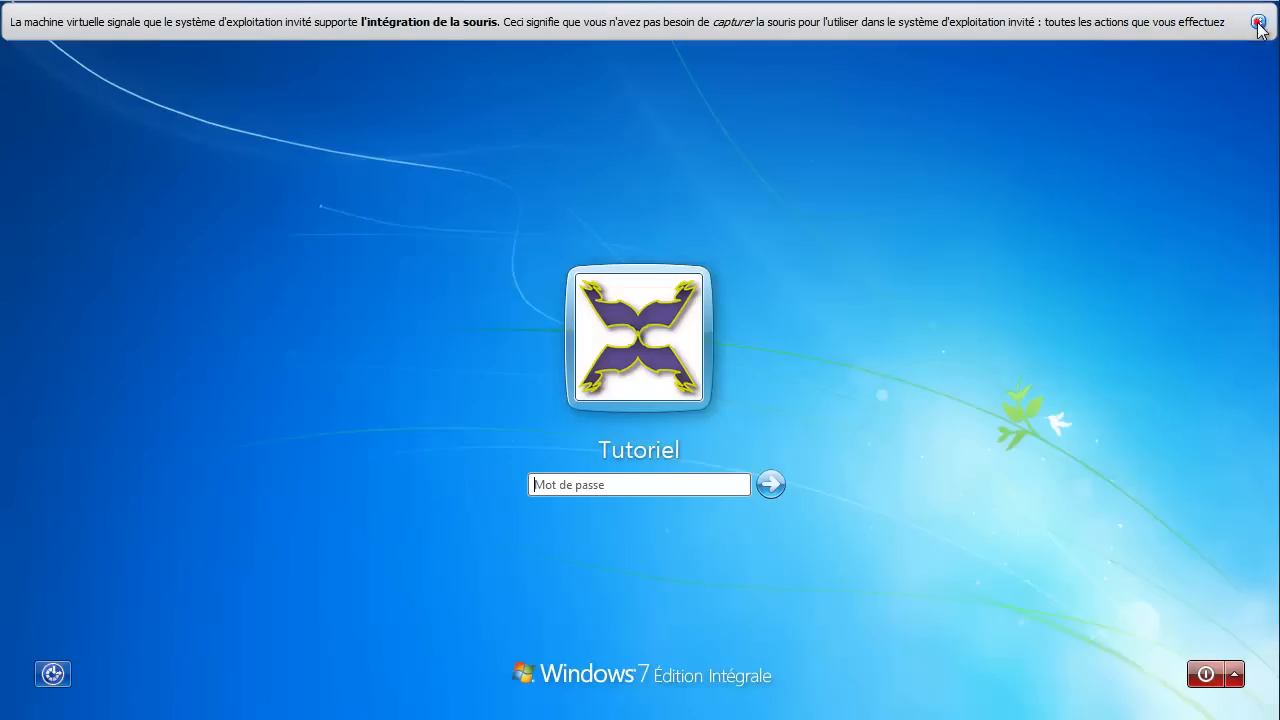
left_click(1258, 21)
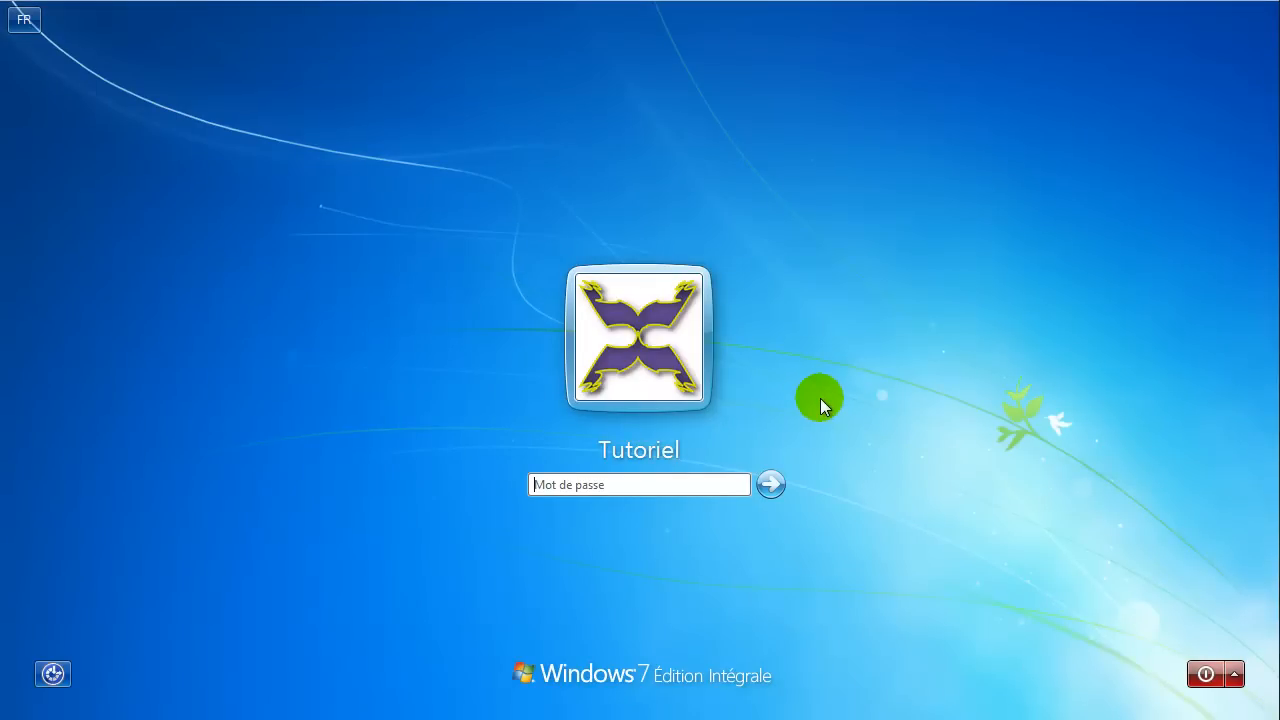
- Log in to Windows with the account password
key("Return")
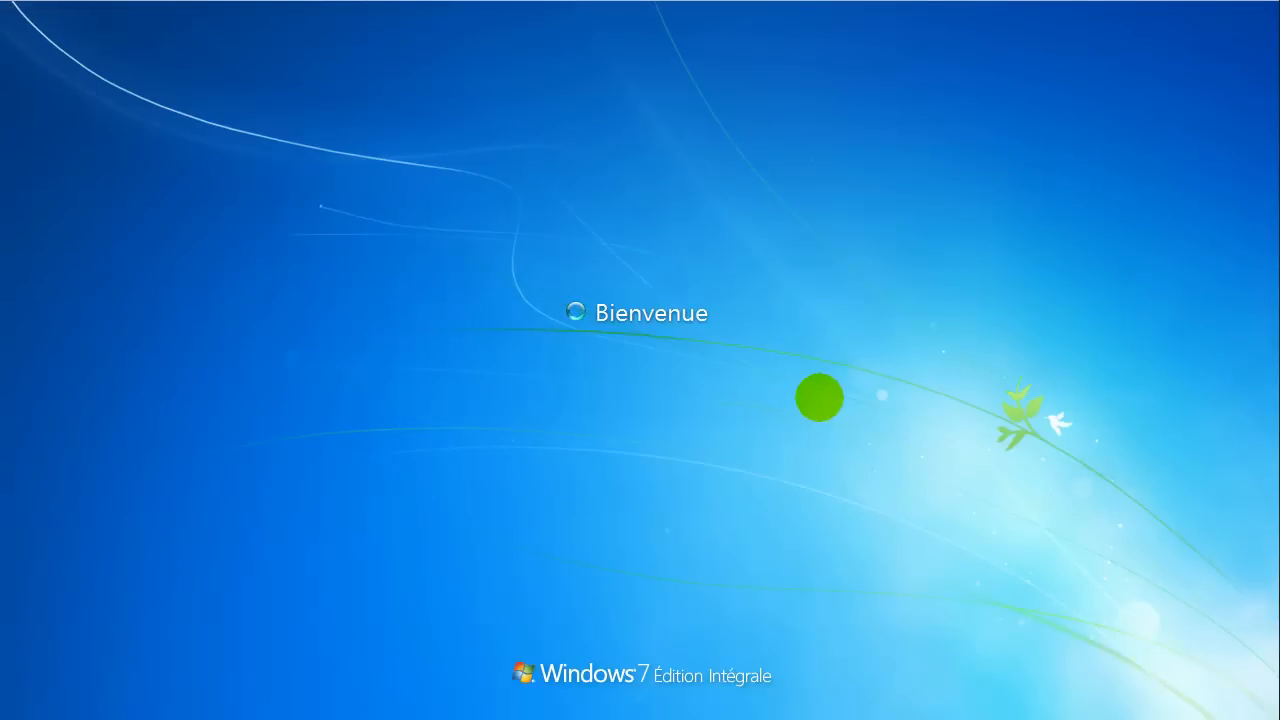
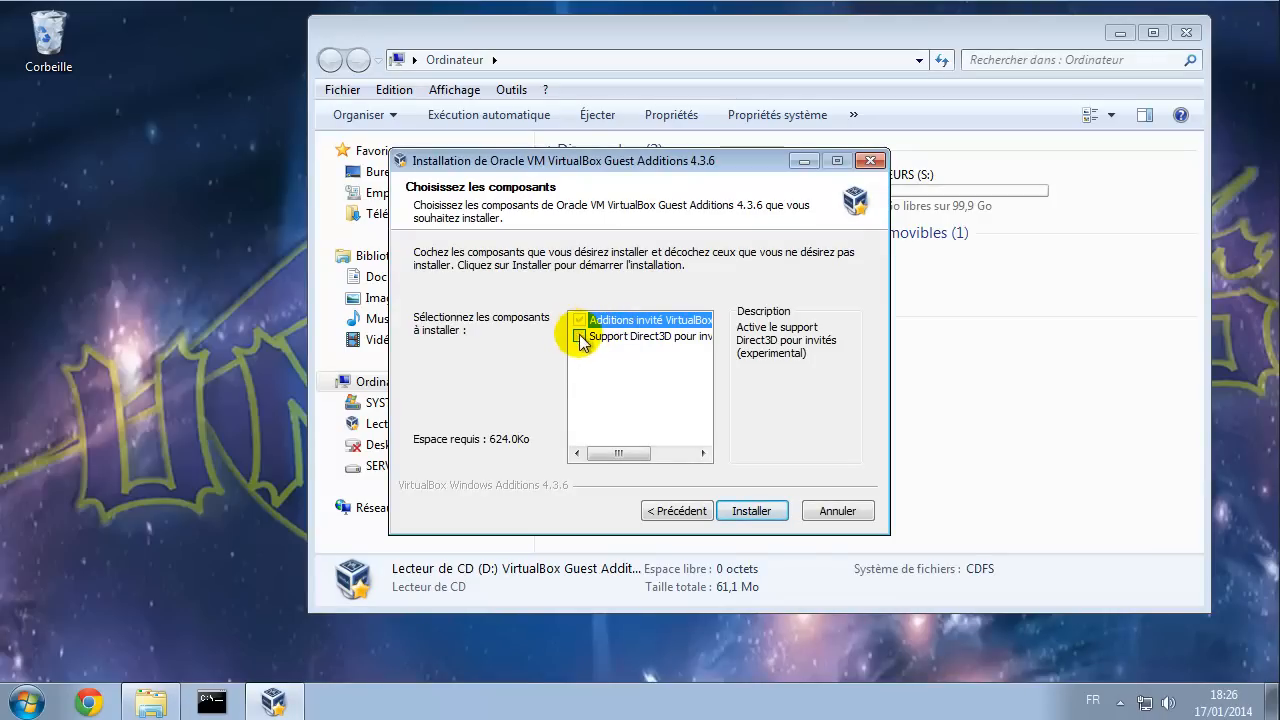
- Try to add Direct3D support to the Guest Additions components, accepting basic Direct3D in place of WDDM Aero support
left_click(580, 337)
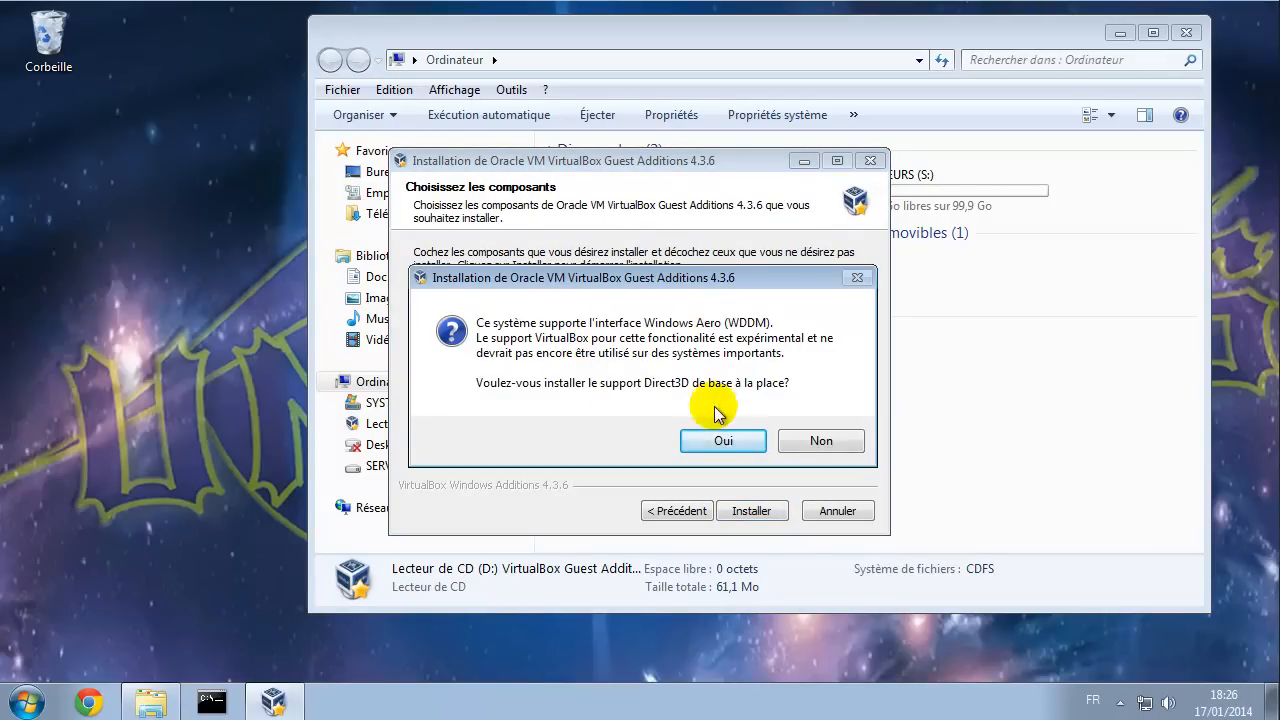
left_click(724, 440)
left_click(747, 413)
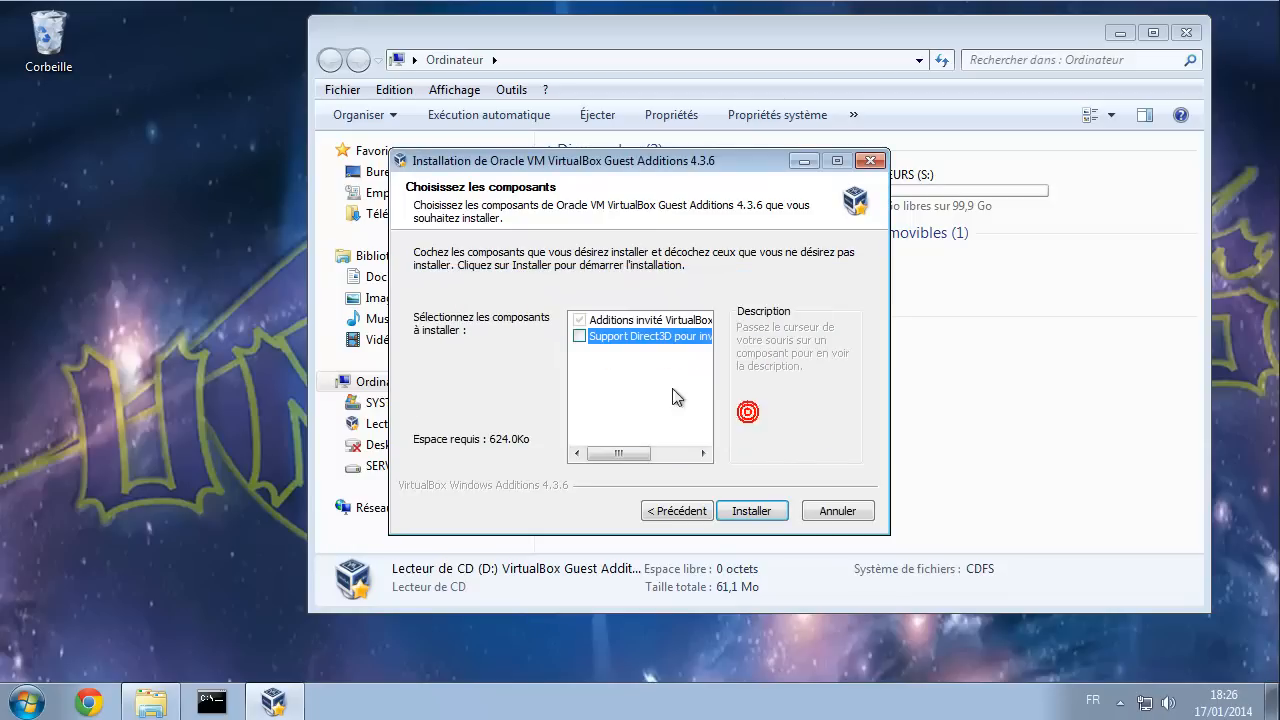
- Try to install Guest Additions 4.3.6 with Direct3D support, declining basic Direct3D in favour of WDDM, and close the installer
left_click(580, 338)
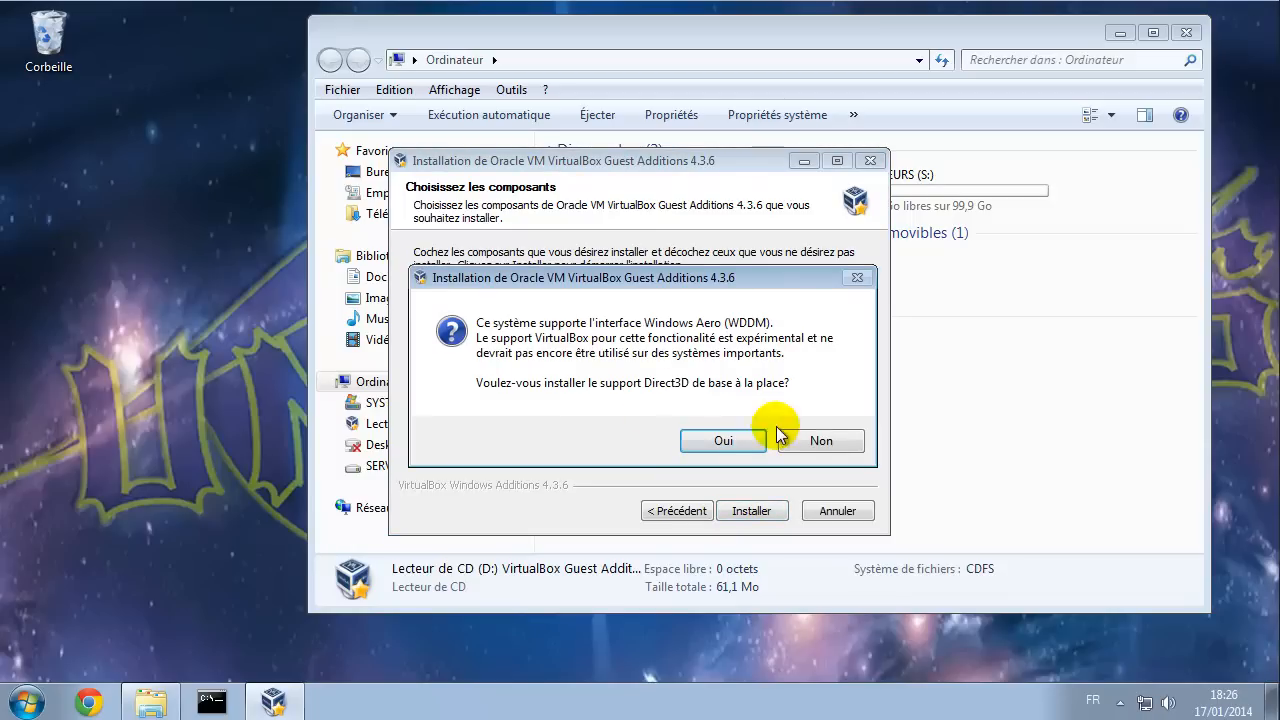
left_click(818, 442)
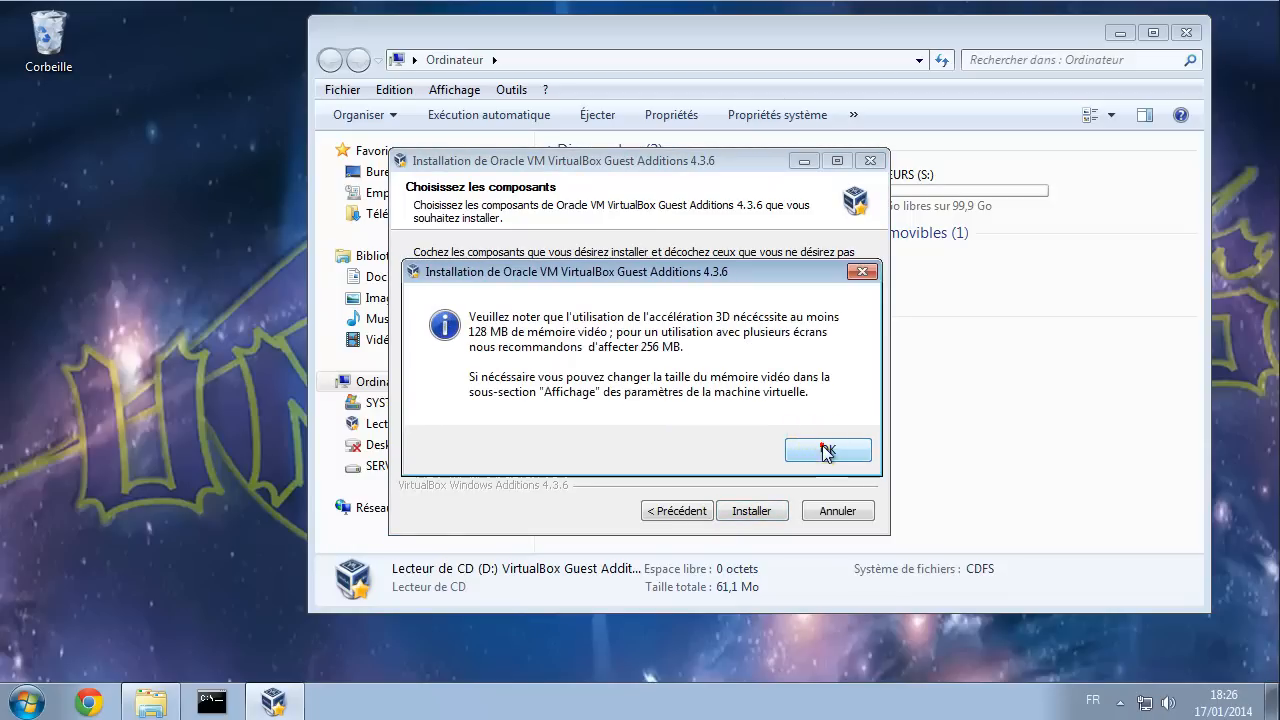
left_click(818, 446)
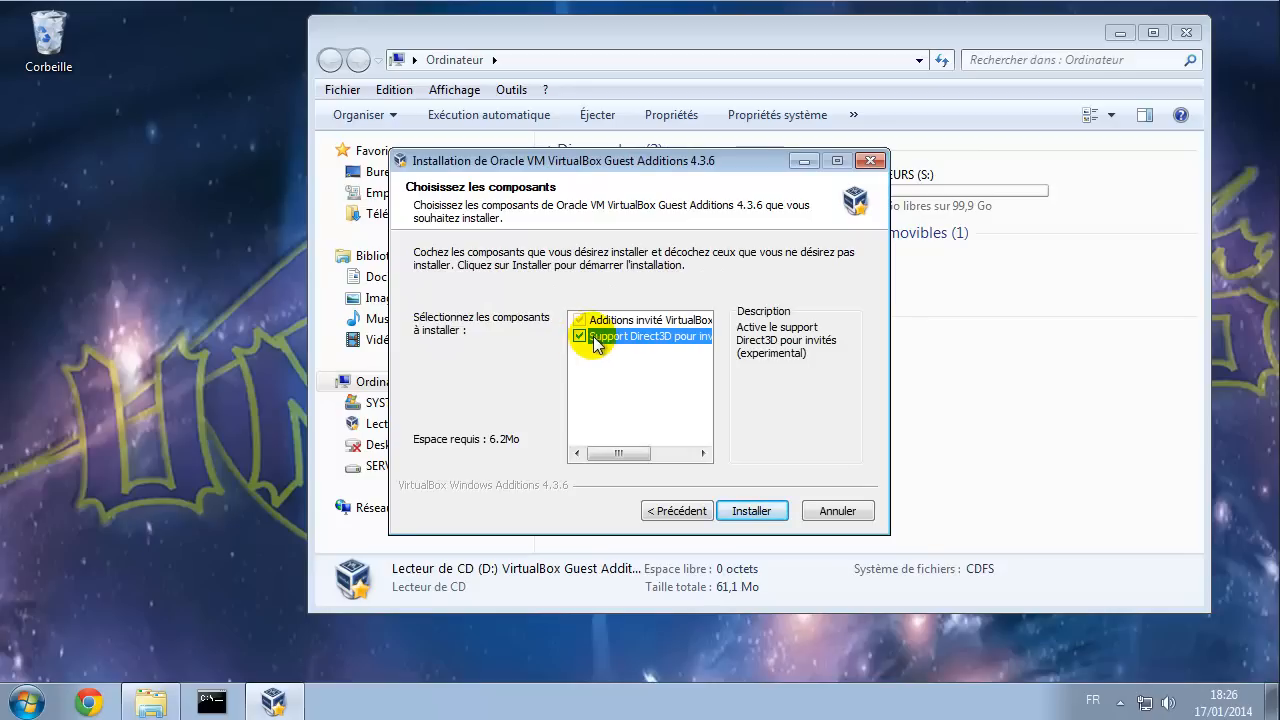
left_click(757, 509)
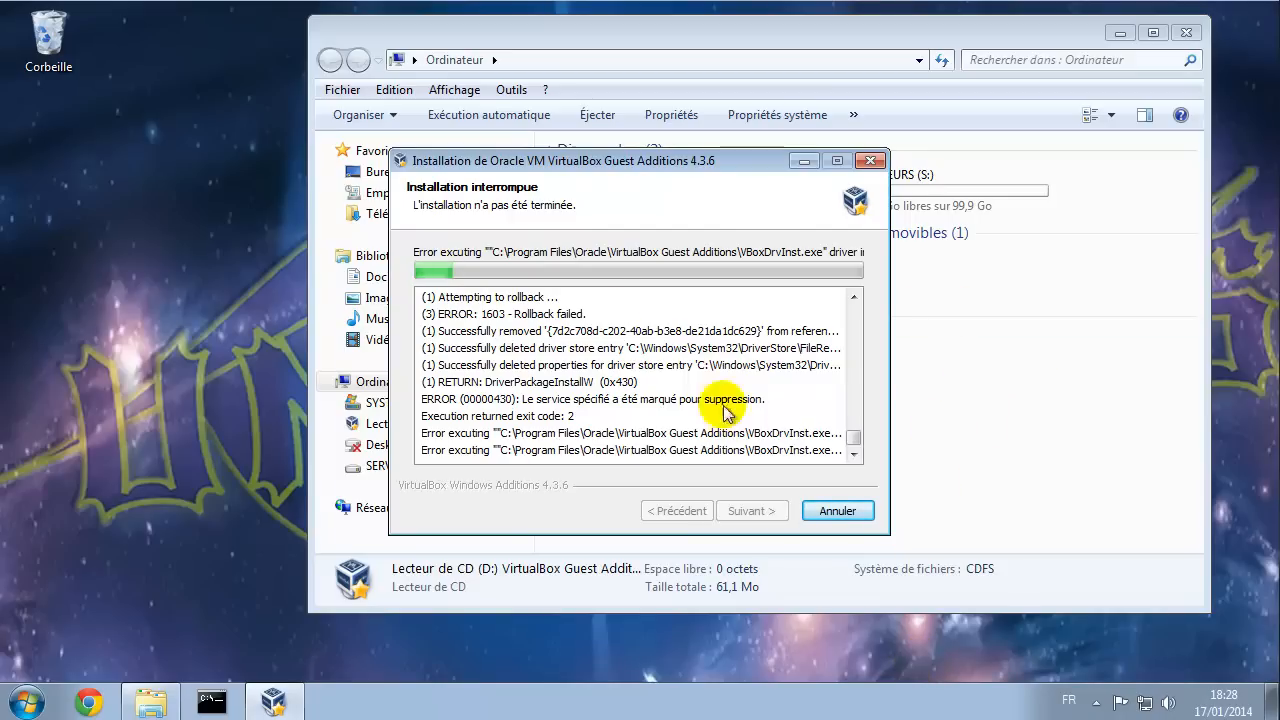
left_click(846, 512)
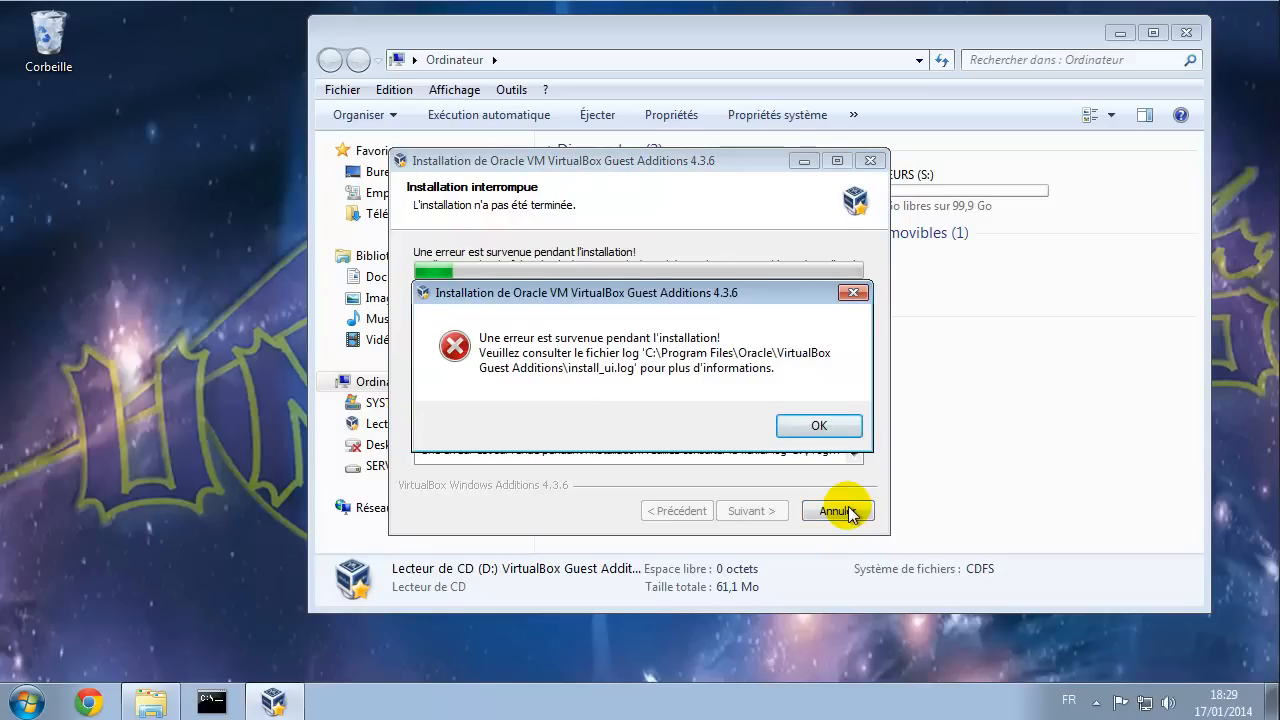
left_click(836, 428)
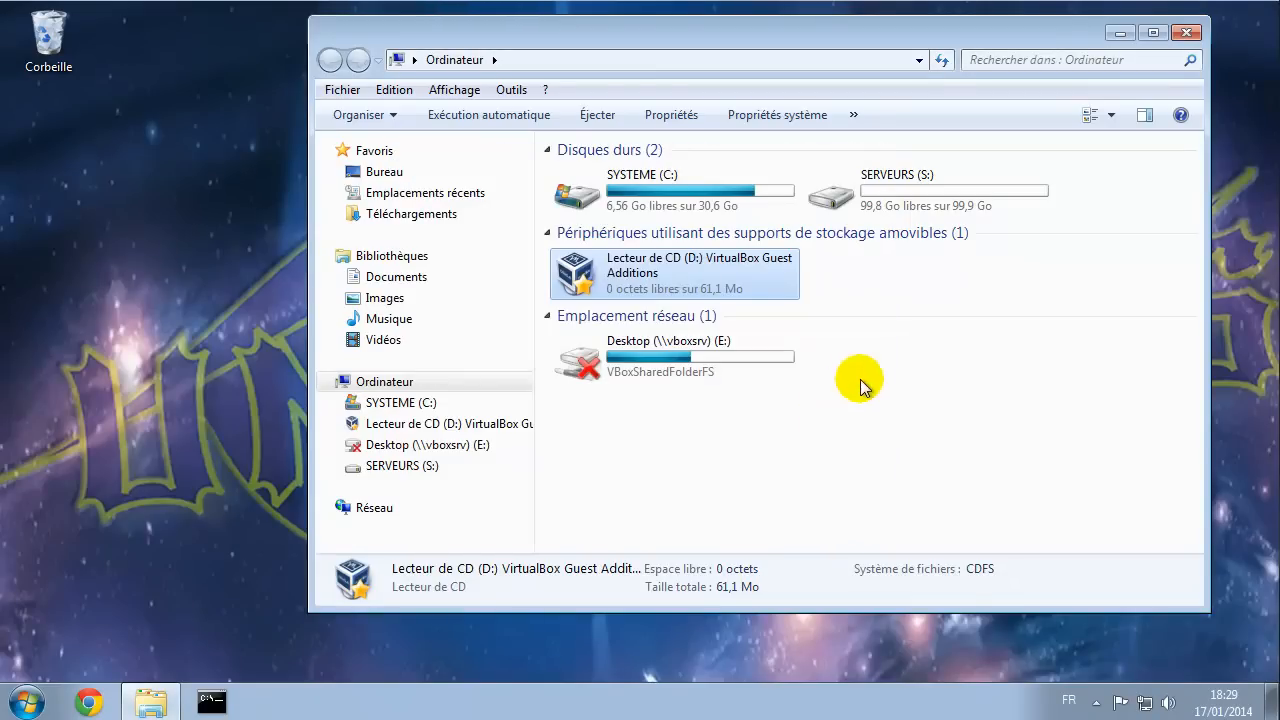
- Restart the Windows 7 guest
left_click(28, 703)
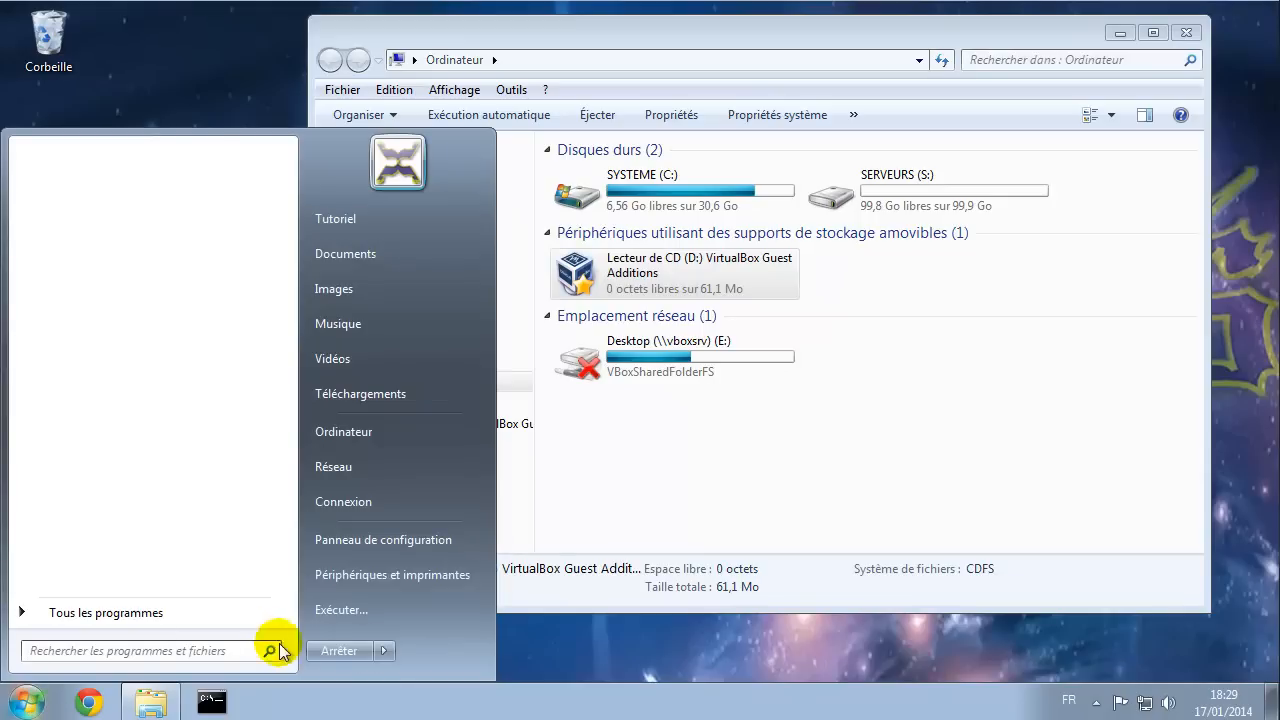
left_click(388, 652)
left_click(481, 623)
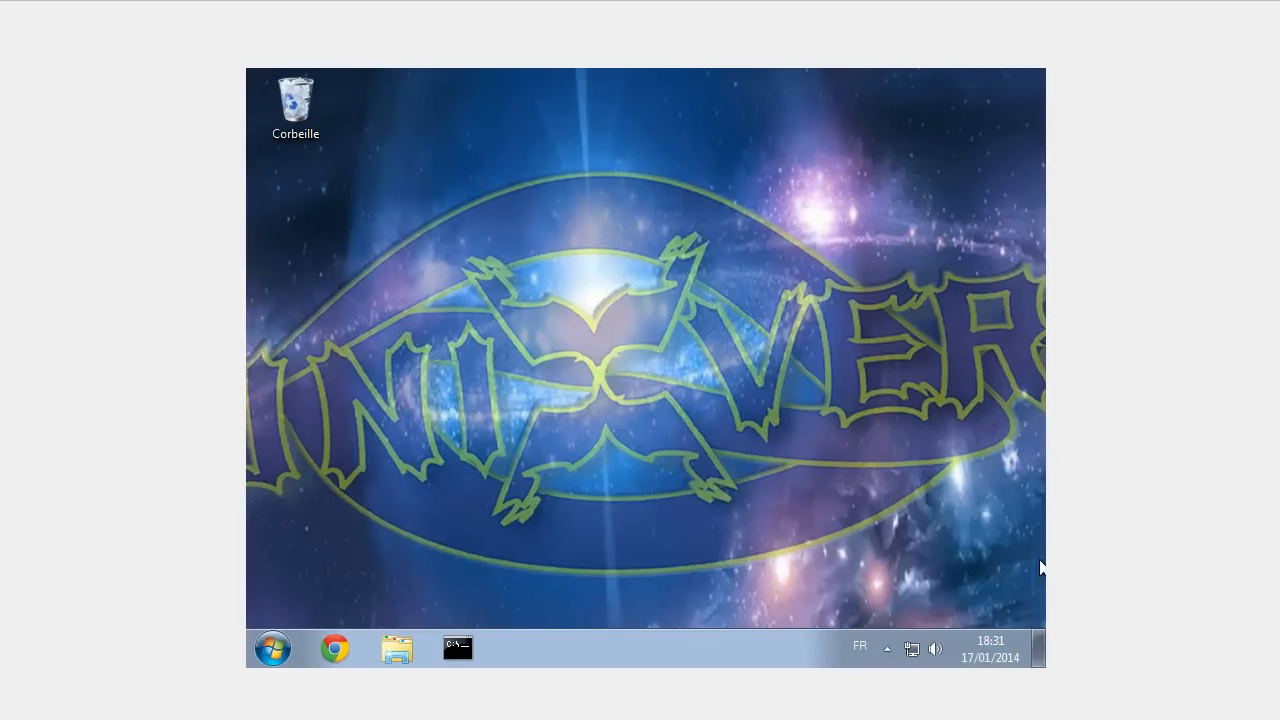
- Insert the Guest Additions CD image, launch its installer from CD drive D: and proceed to component selection with the default folder
left_click(268, 656)
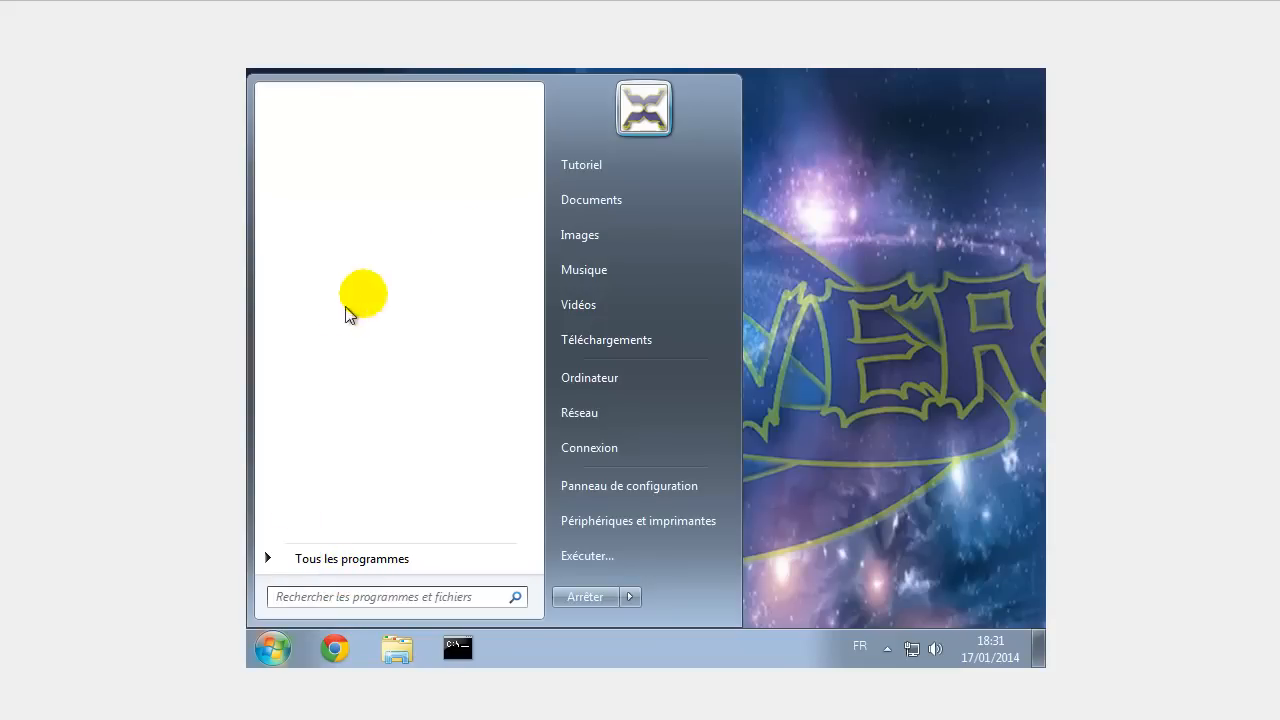
left_click(866, 280)
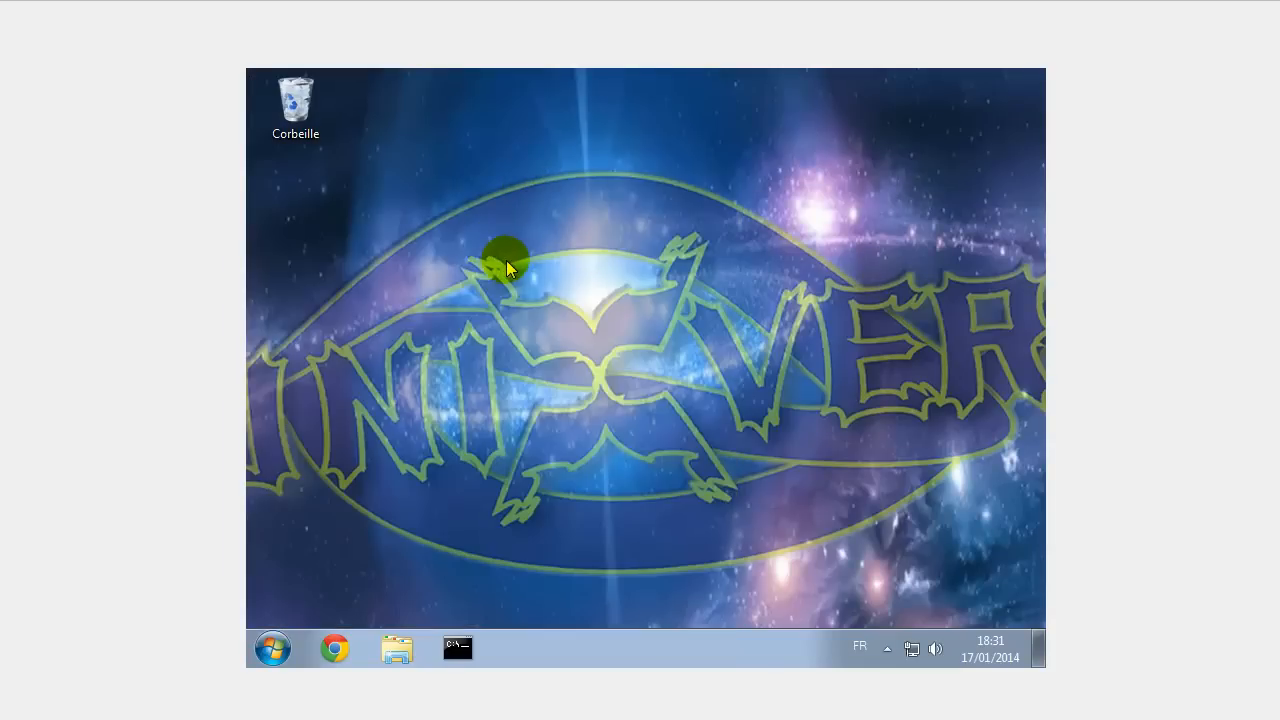
left_click(168, 6)
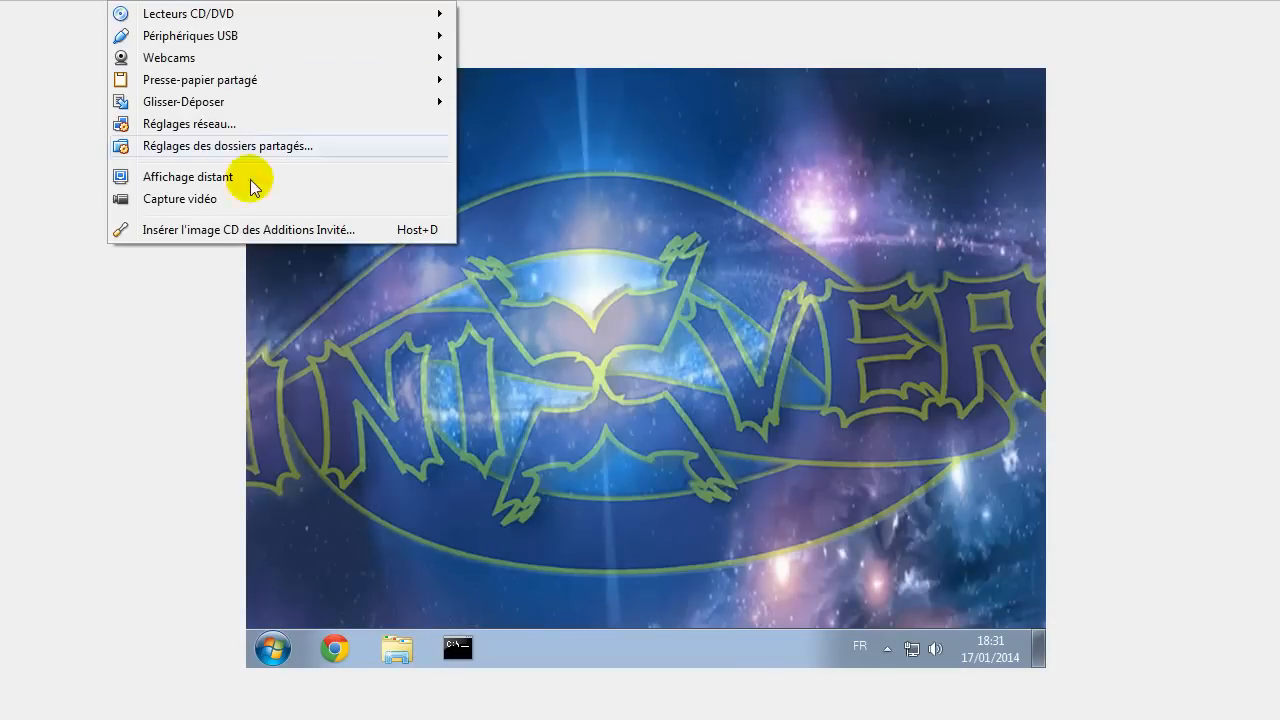
left_click(257, 227)
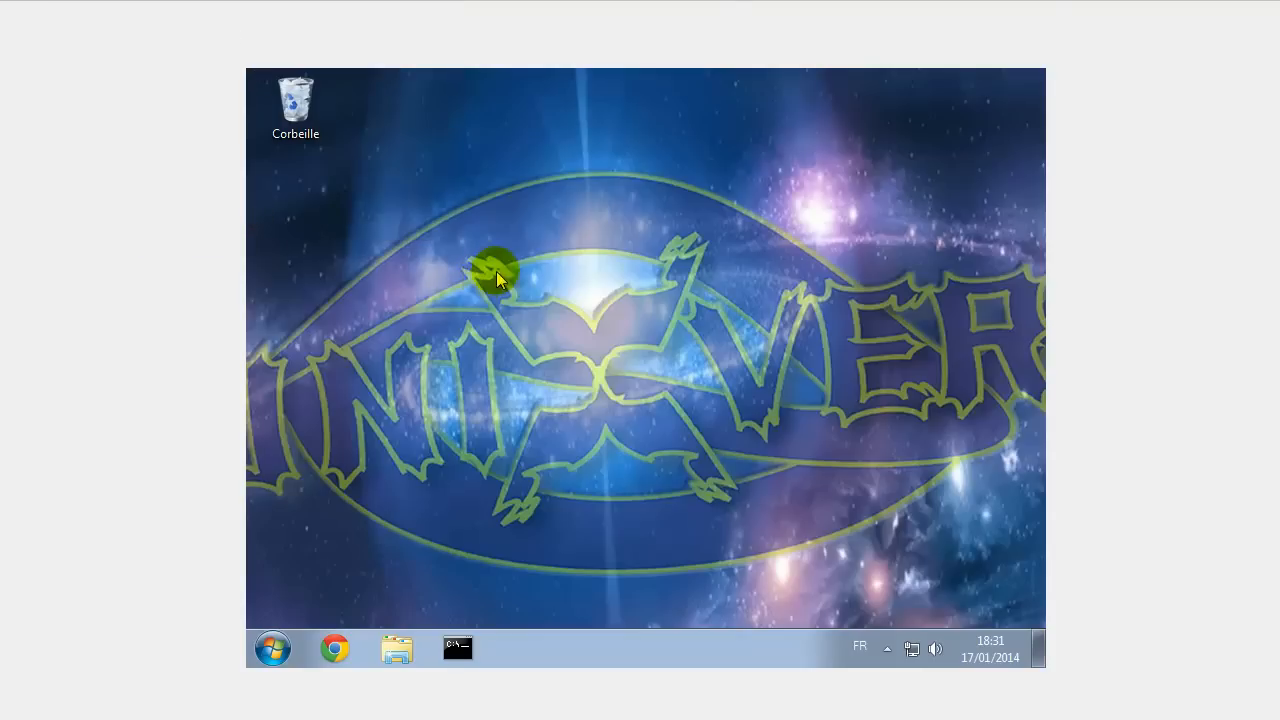
left_click(268, 652)
left_click(618, 379)
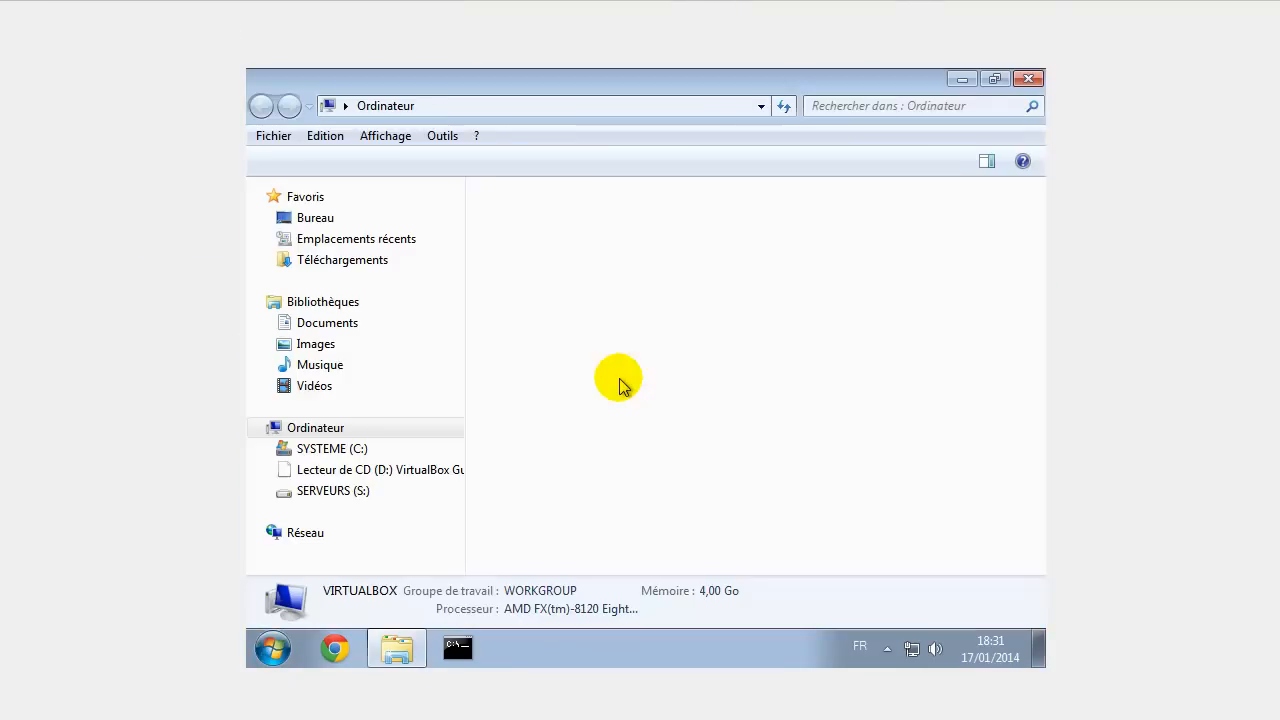
double_click(583, 310)
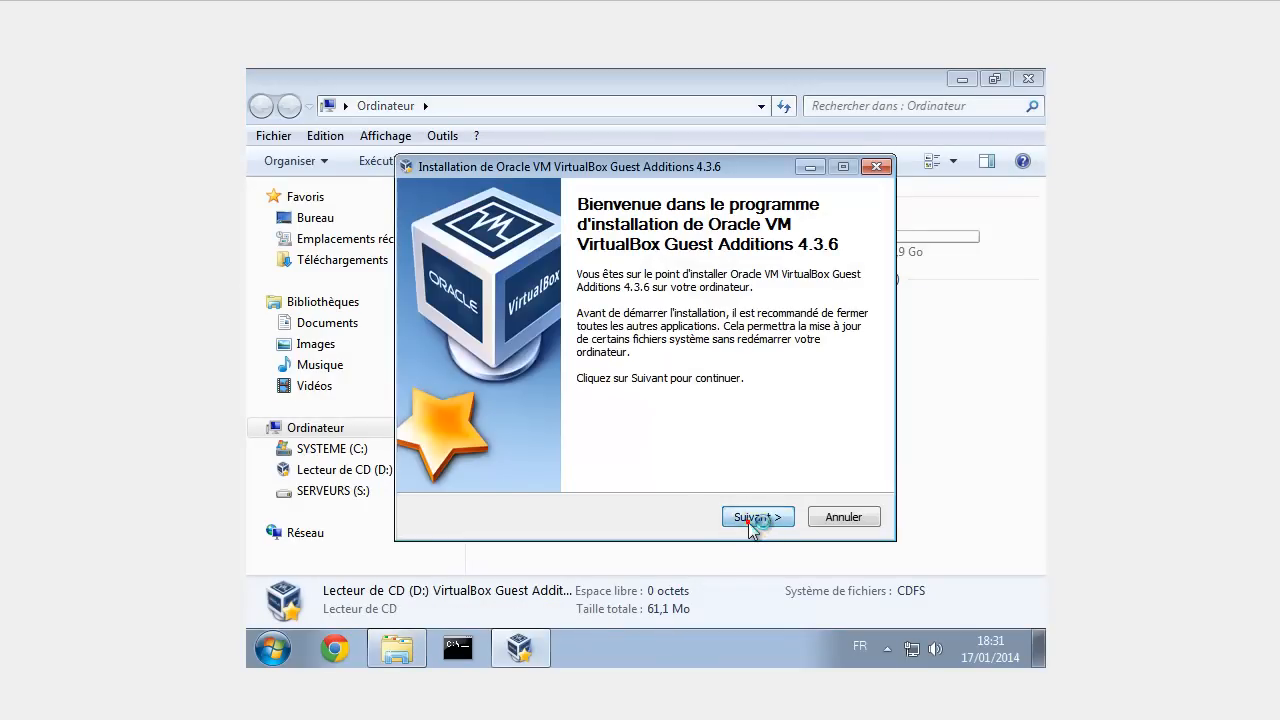
left_click(758, 518)
left_click(753, 520)
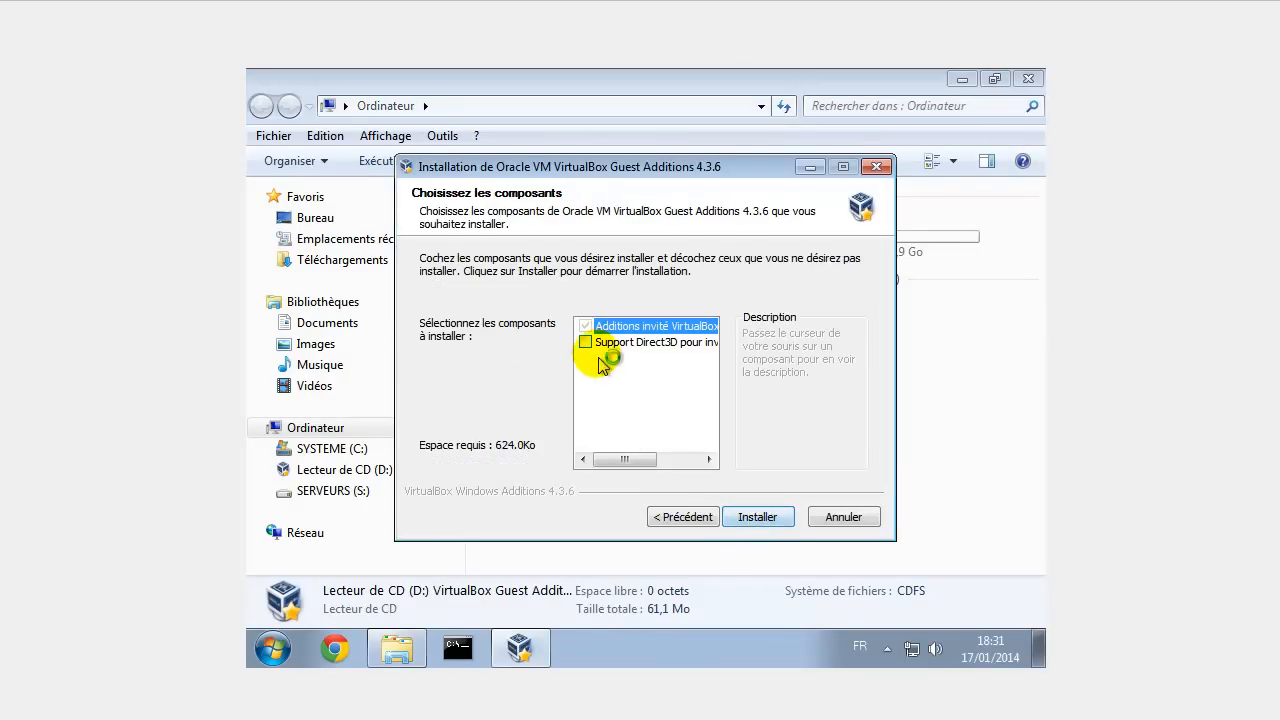
- Install Guest Additions 4.3.6 with Direct3D support, declining basic Direct3D in favour of WDDM, and finish with an immediate restart
left_click(588, 345)
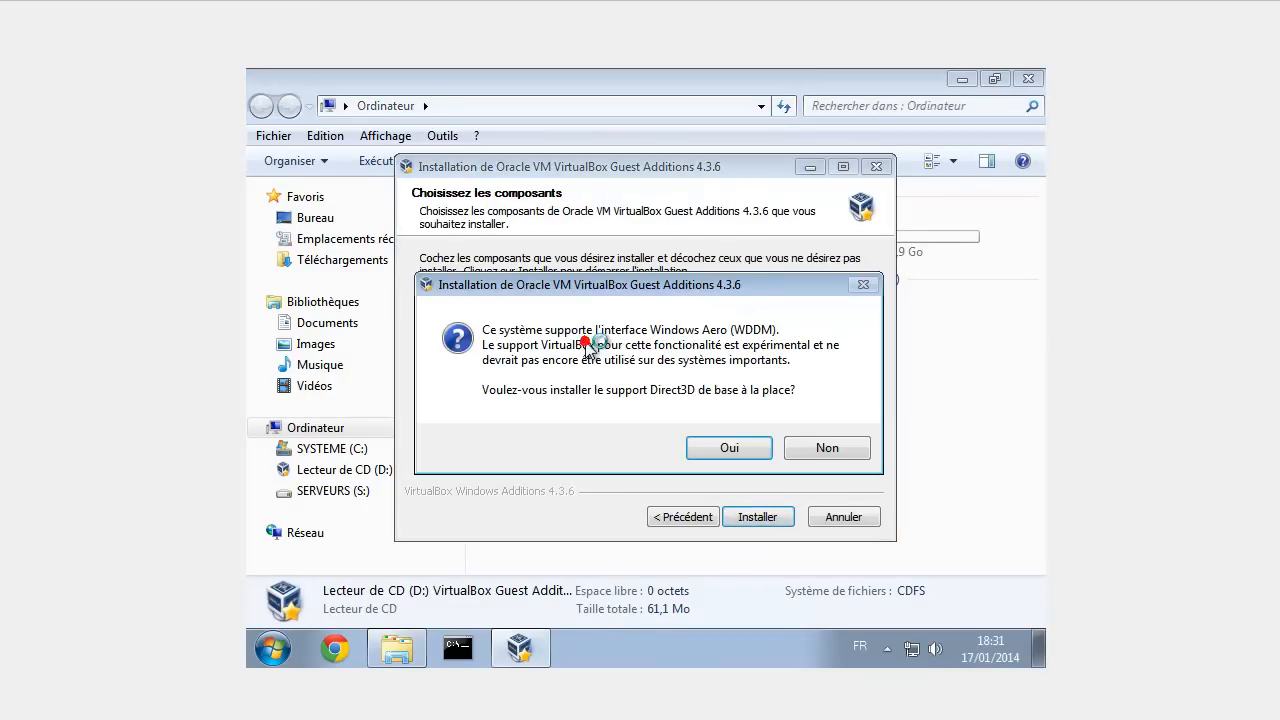
left_click(826, 448)
left_click(836, 458)
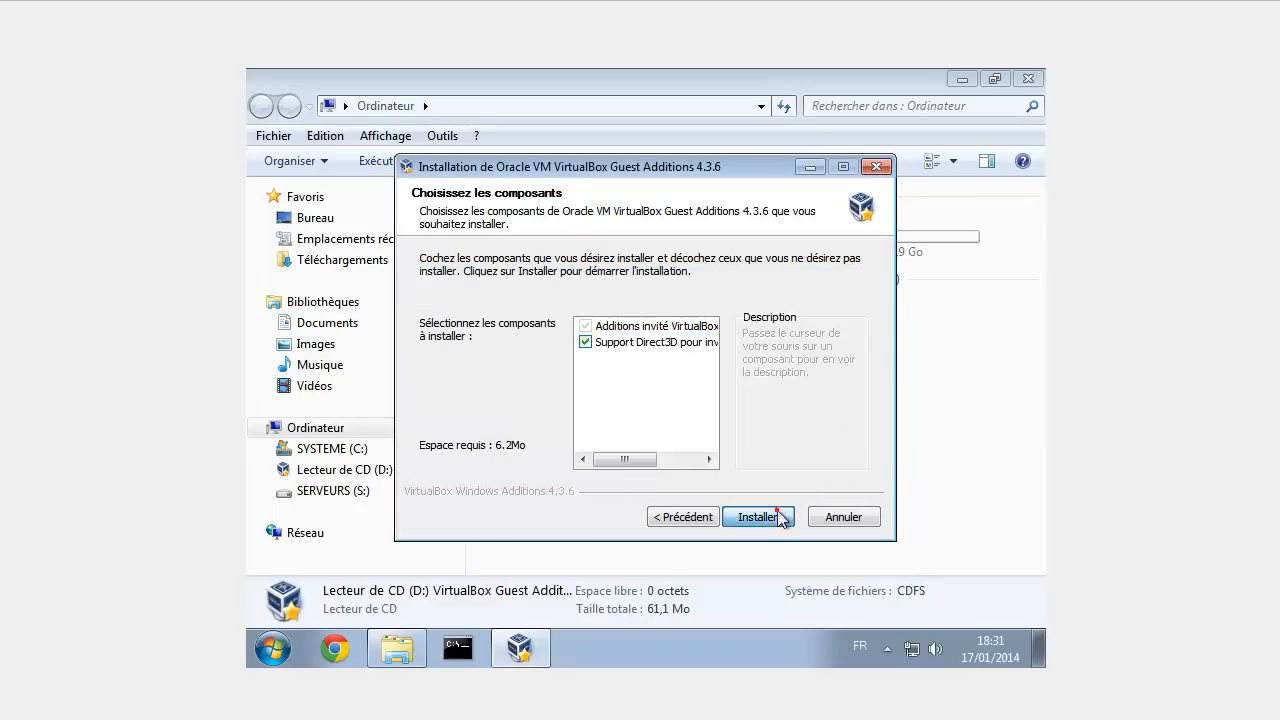
left_click(758, 517)
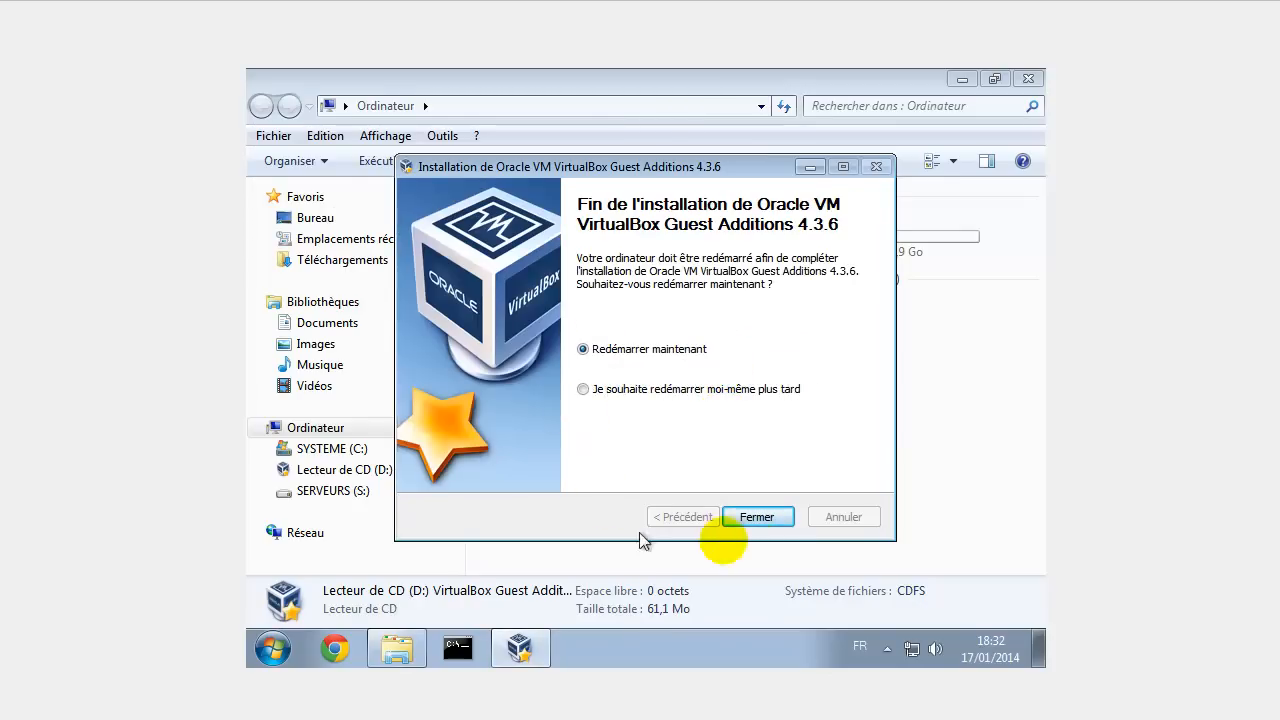
left_click(757, 517)
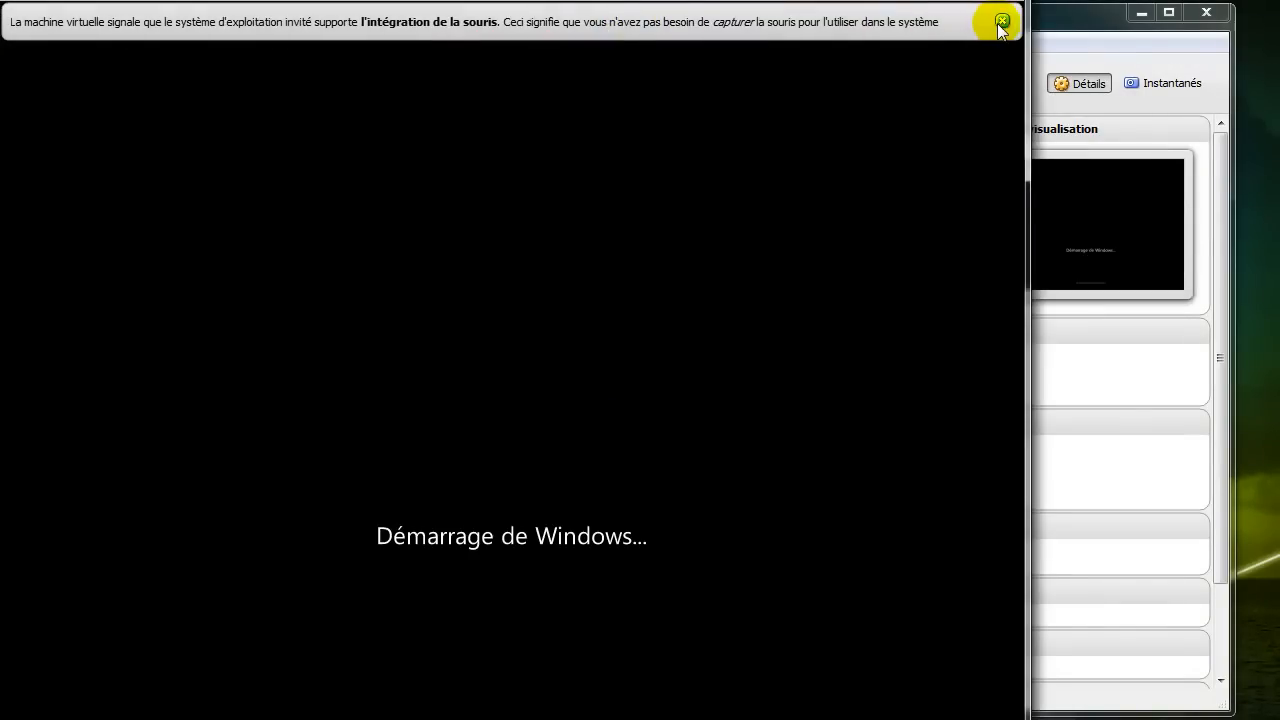
- Dismiss the mouse integration messages during startup and log in to Windows with the account password
left_click(1001, 21)
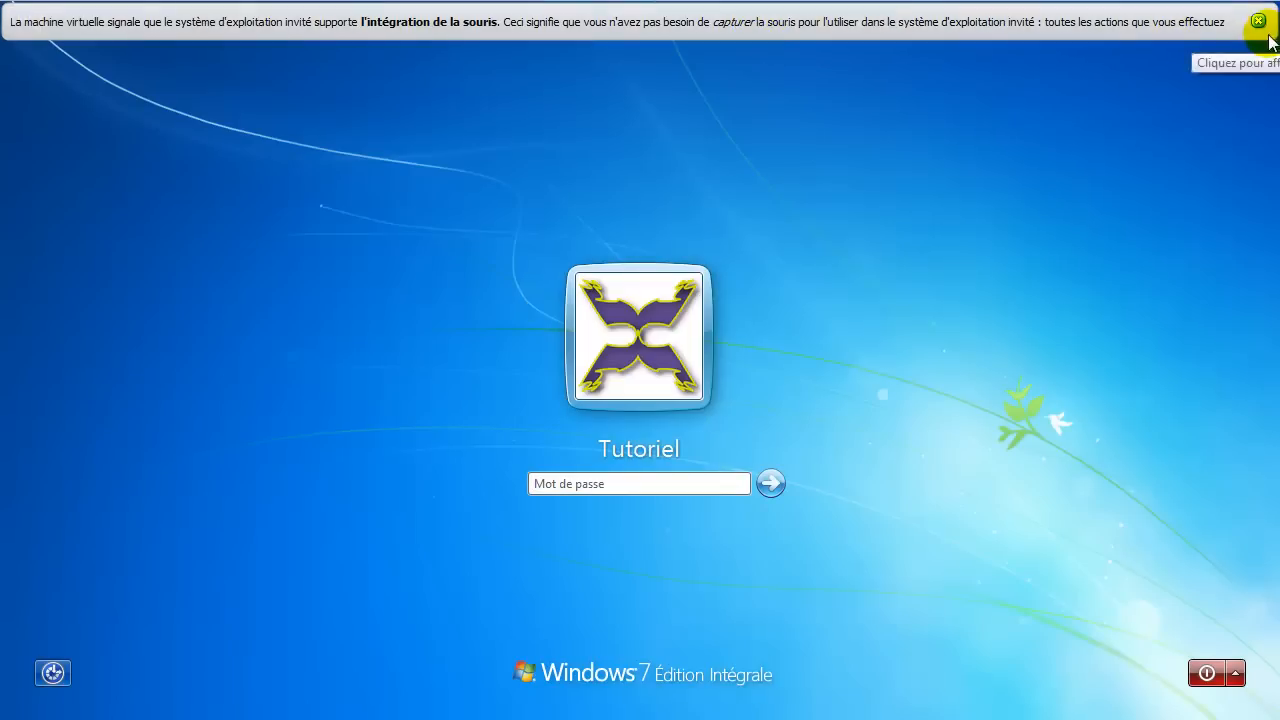
left_click(1257, 21)
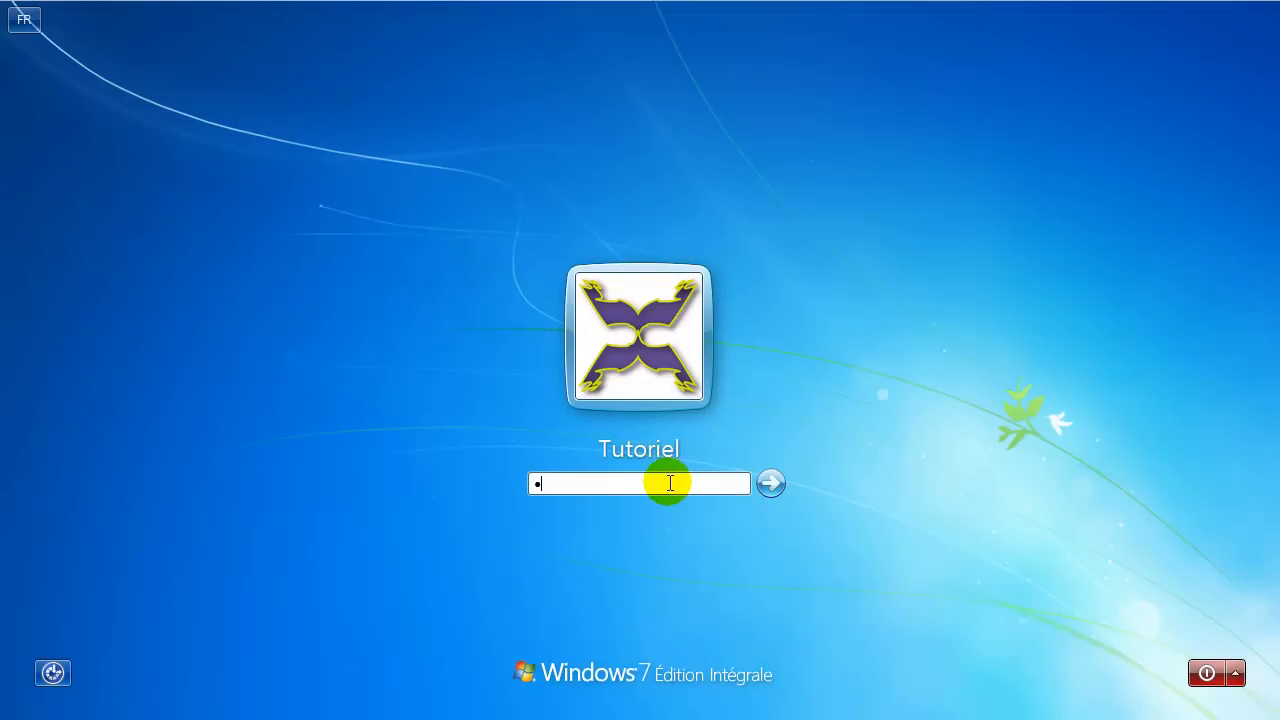
key("Return")
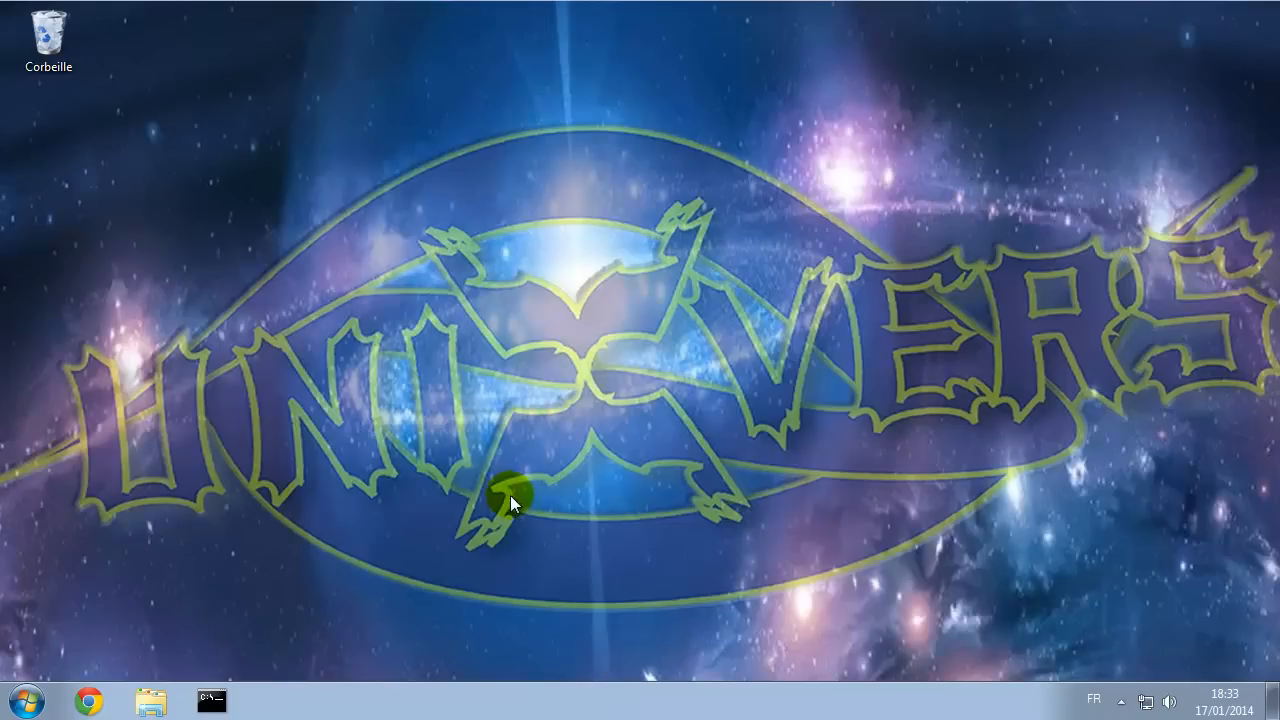
- Open the computer's system properties and start refreshing the Windows performance index
left_click(30, 702)
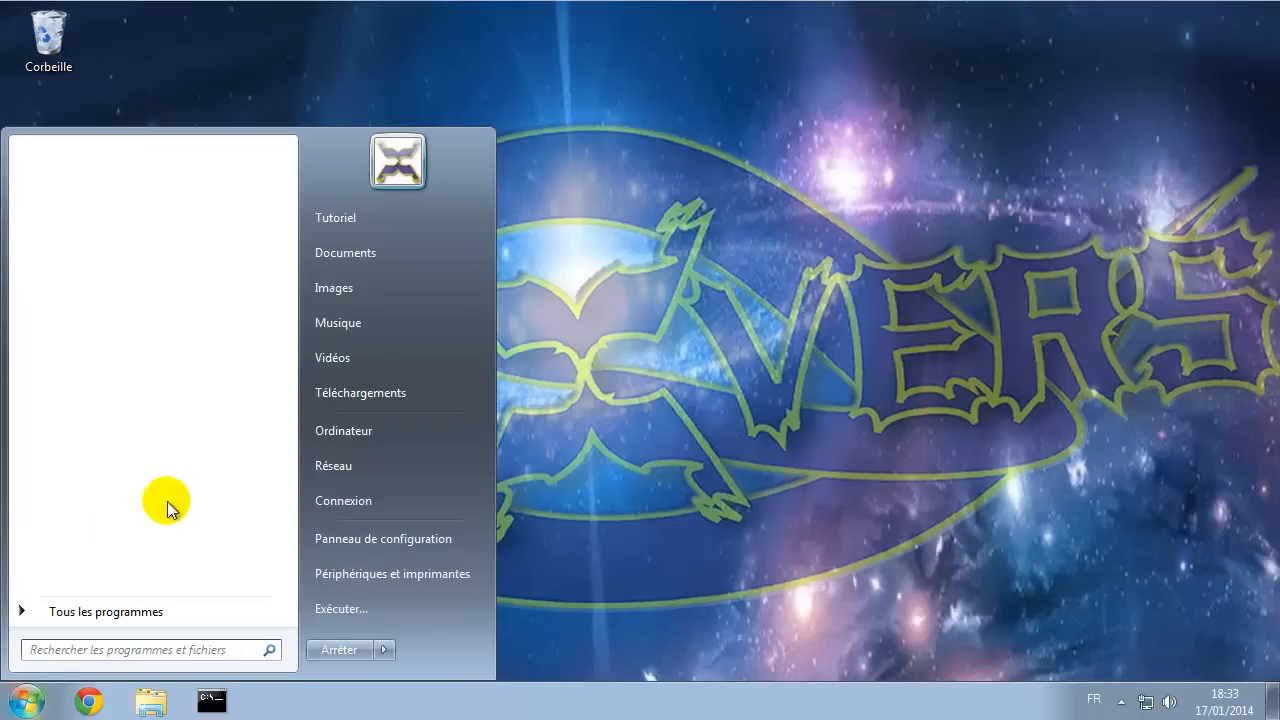
right_click(358, 426)
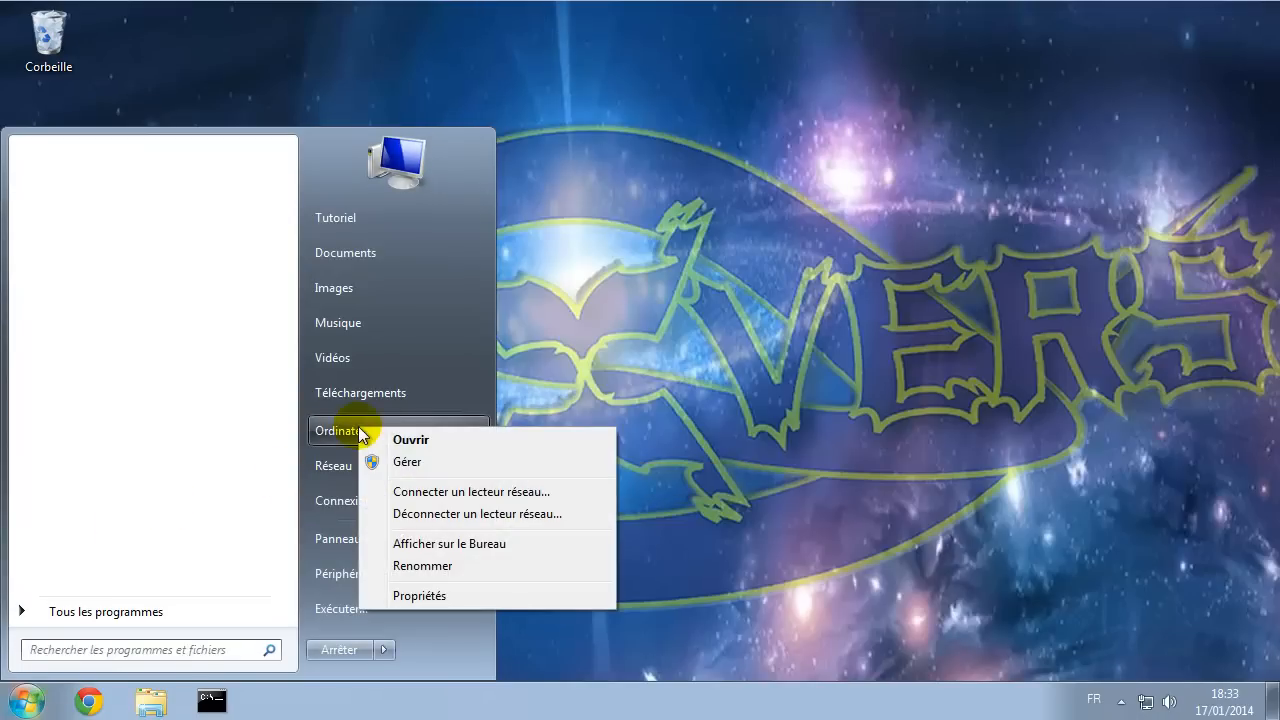
left_click(421, 595)
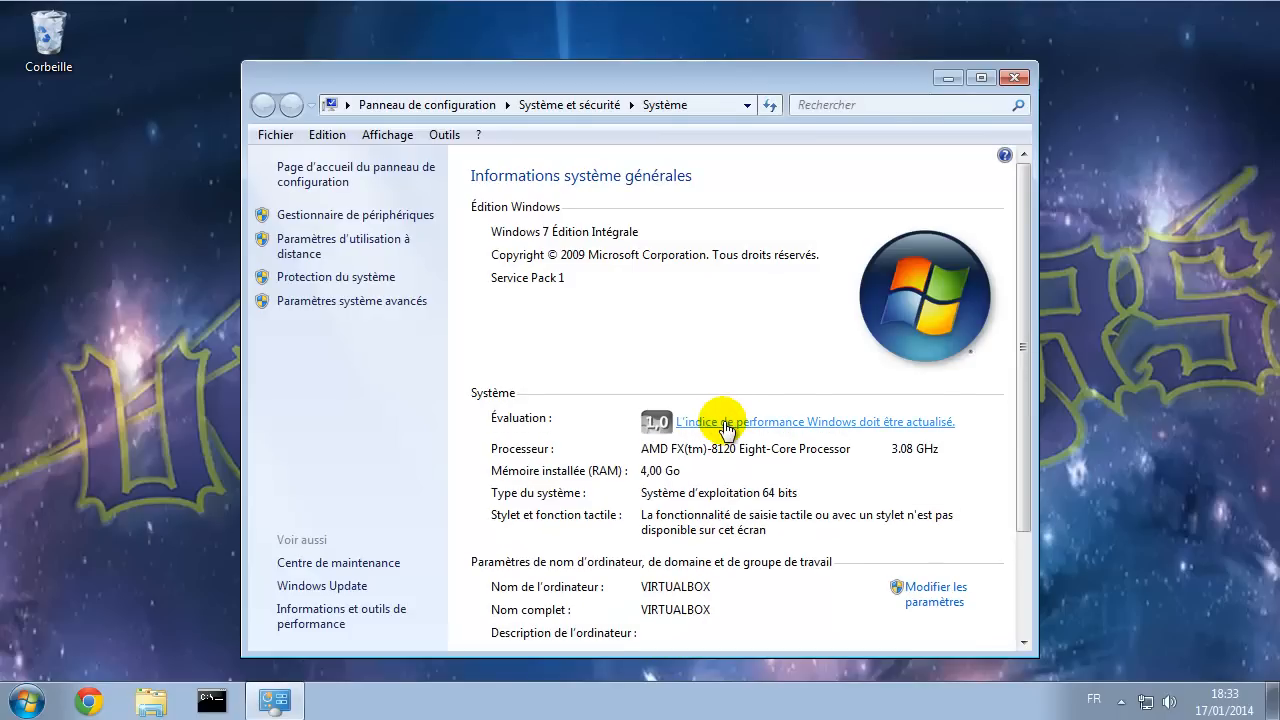
left_click(726, 424)
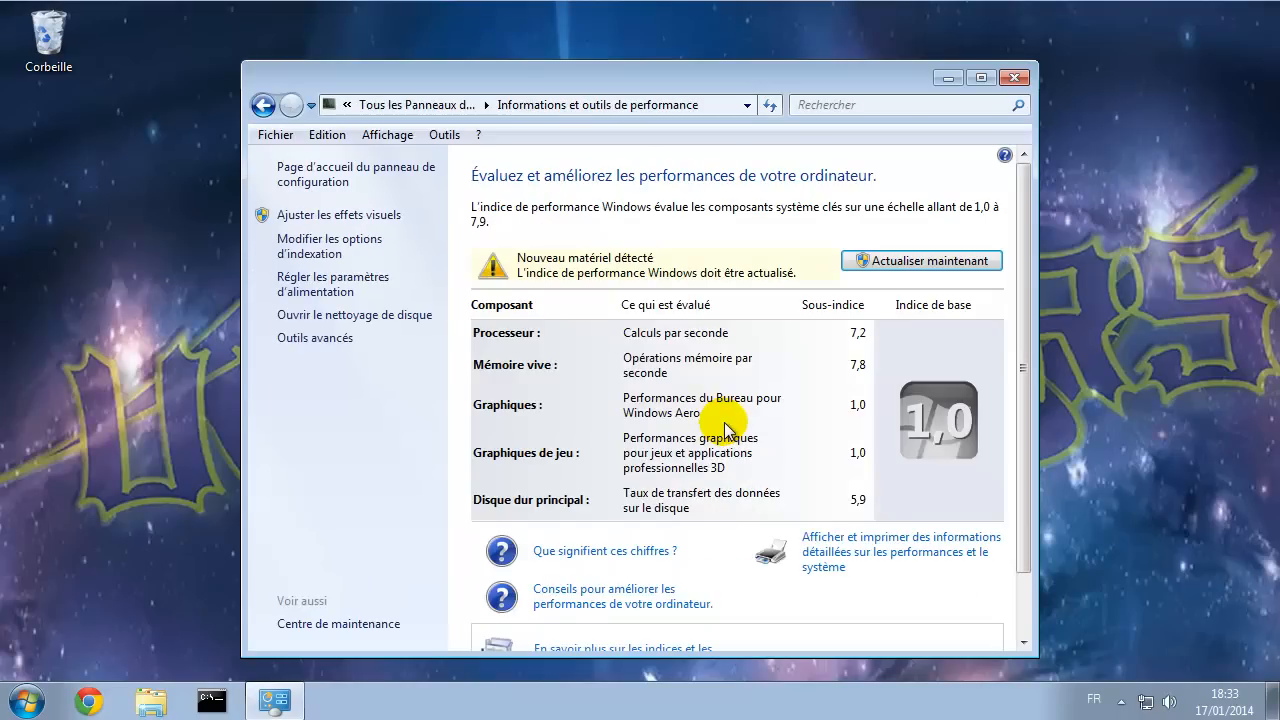
left_click(900, 263)
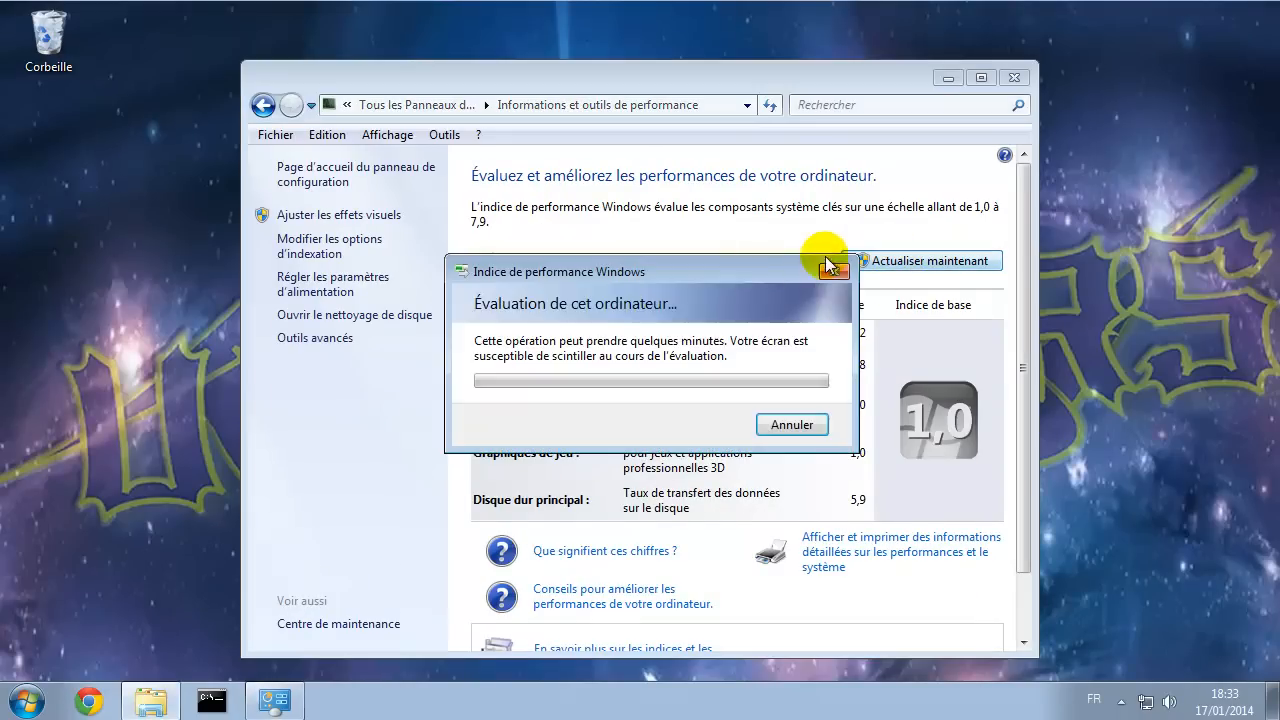